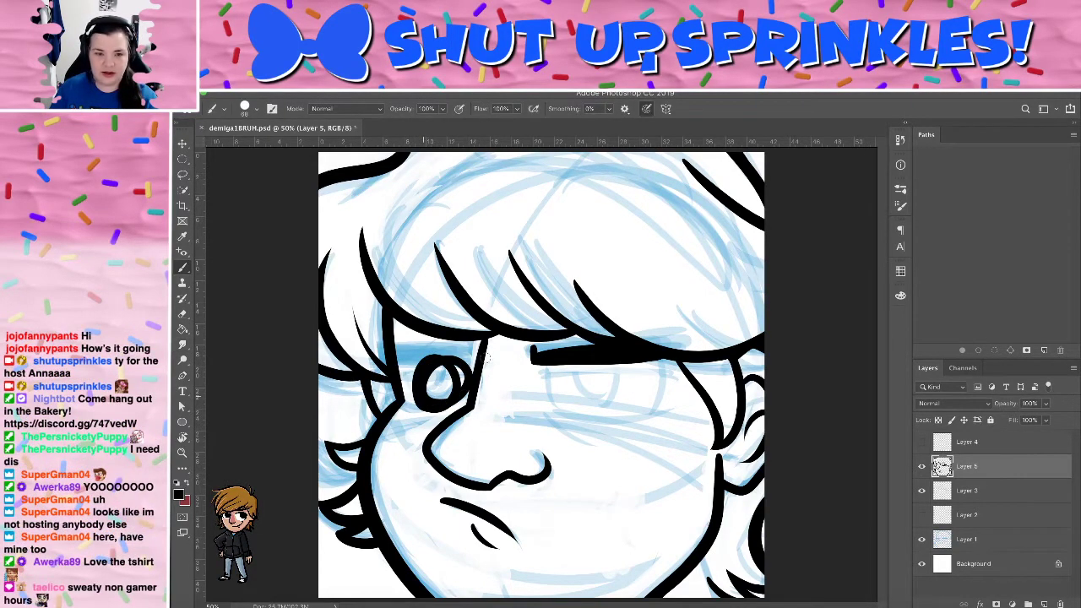
# Remove the inked iris from the small eye beside the nose bridge and set the eraser hardness to 100%
pyautogui.press('e')
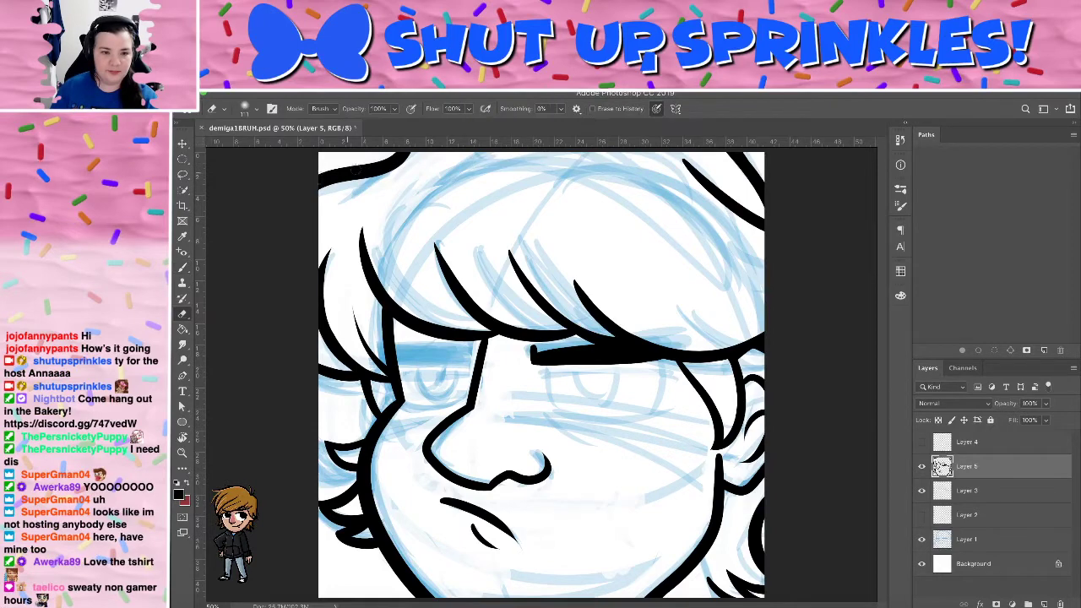
pyautogui.click(255, 111)
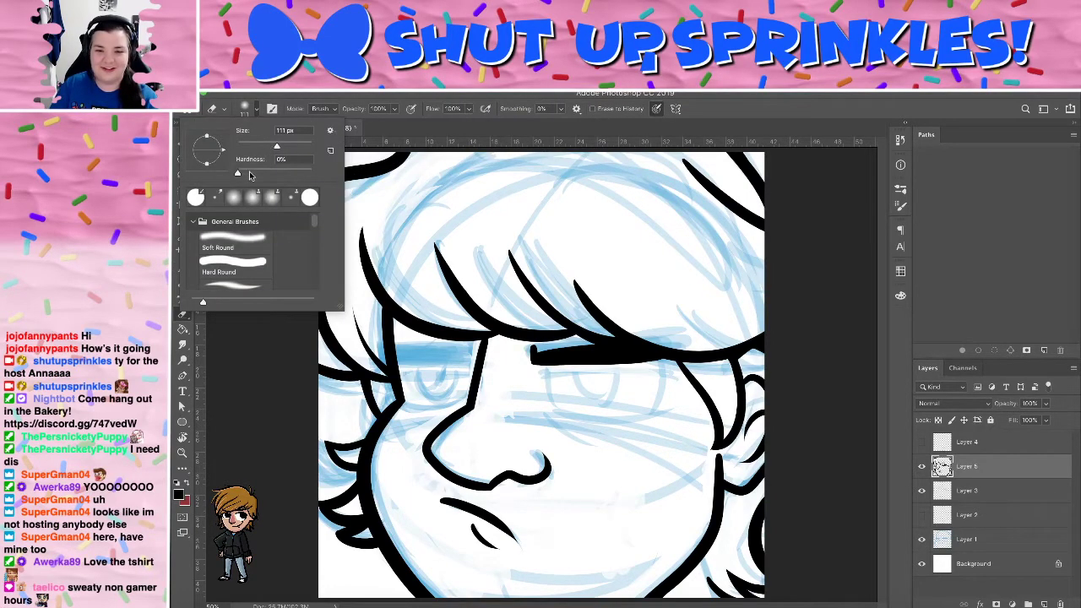
pyautogui.moveTo(249, 171); pyautogui.dragTo(383, 179)
pyautogui.click(422, 216)
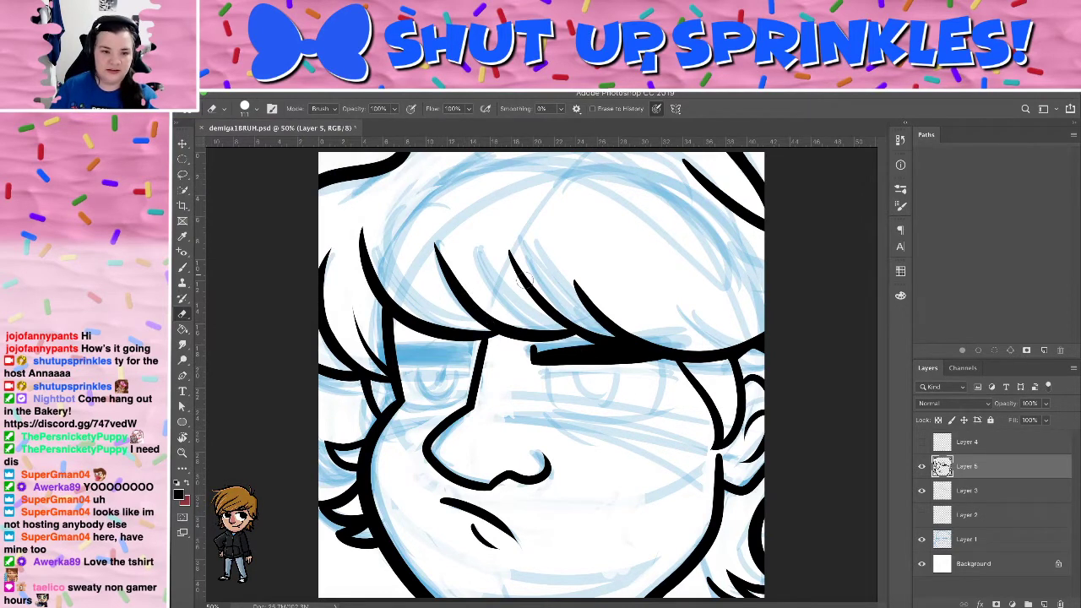
# Ink another curved black hair strand in the fringe above the larger eye and clean up its tip
pyautogui.press('b')
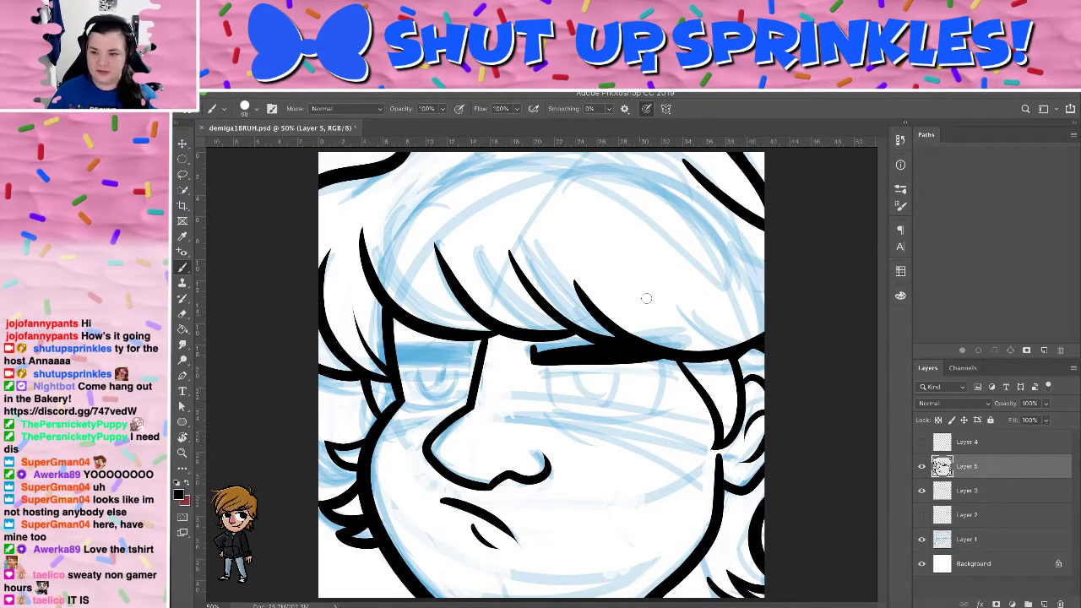
pyautogui.moveTo(651, 279); pyautogui.dragTo(722, 332)
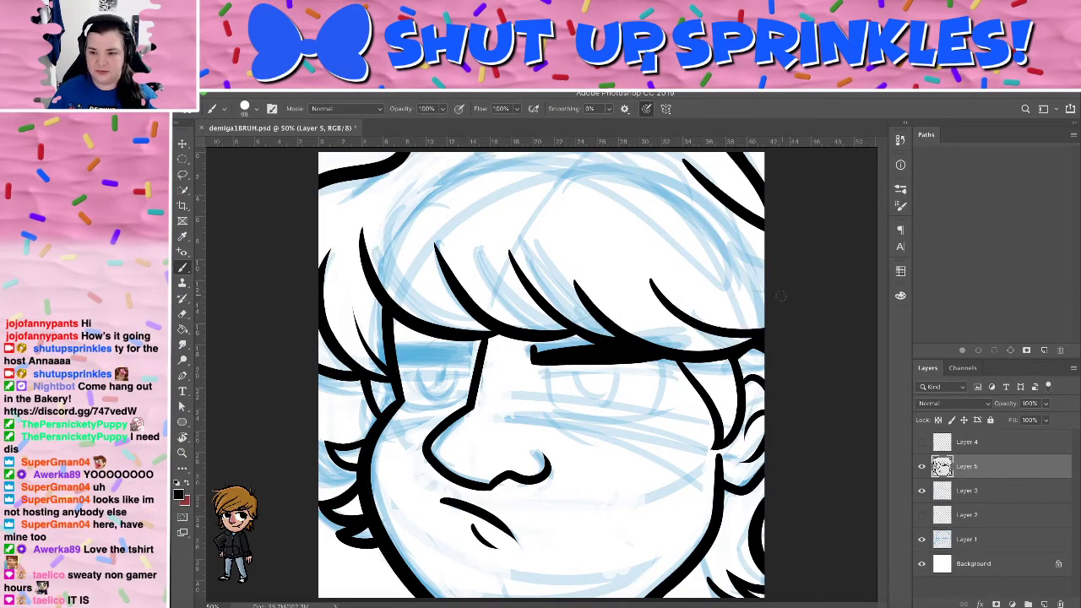
pyautogui.press('e')
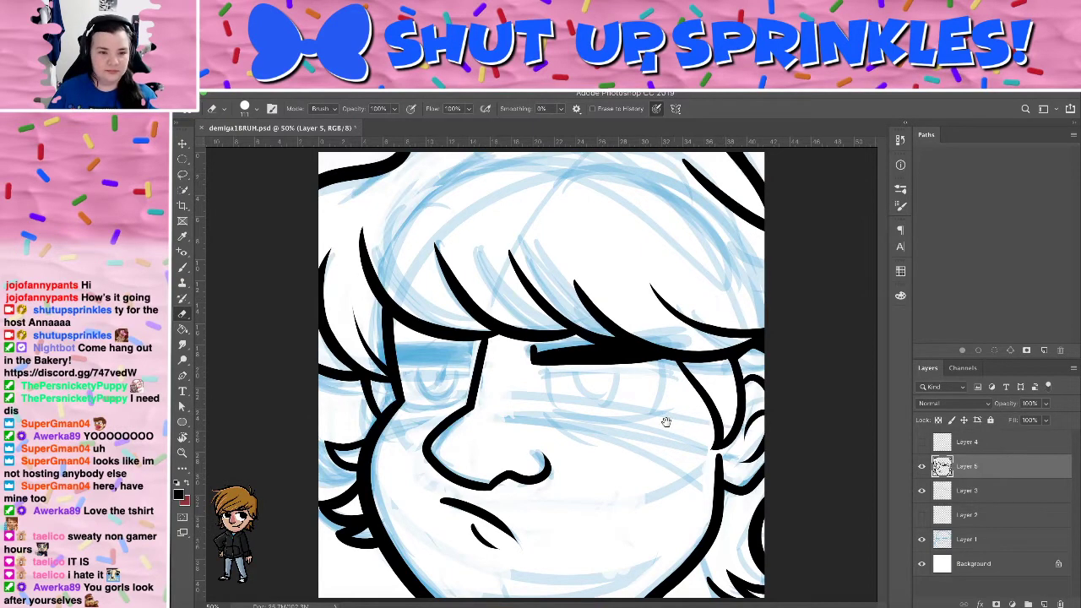
# Touch up the inked nose-bridge line just below the fringe with the black brush
pyautogui.hotkey('ctrl', '+')
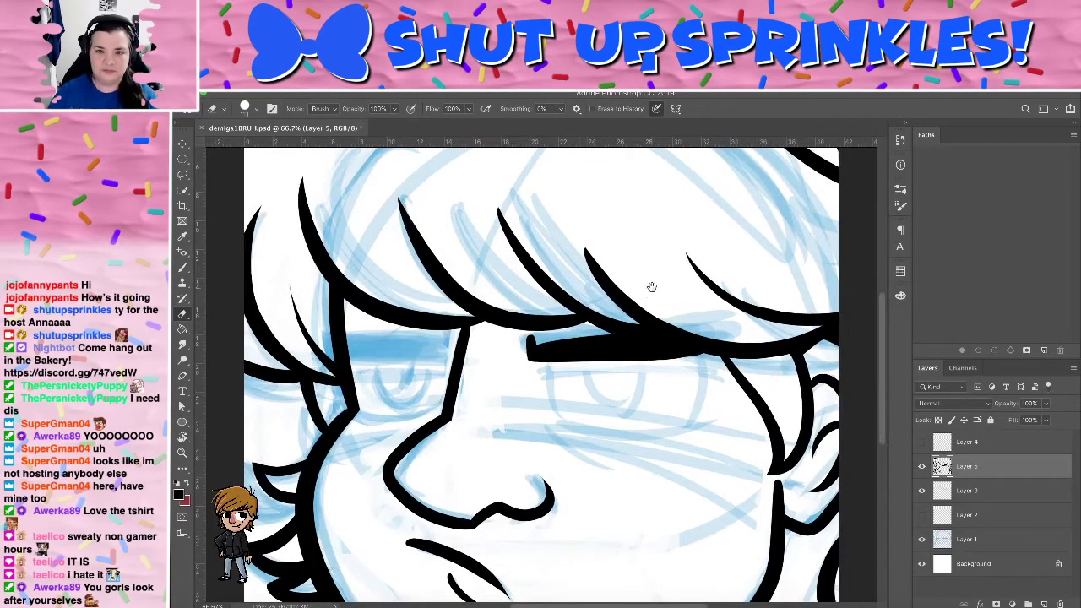
pyautogui.moveTo(653, 401); pyautogui.dragTo(738, 446)
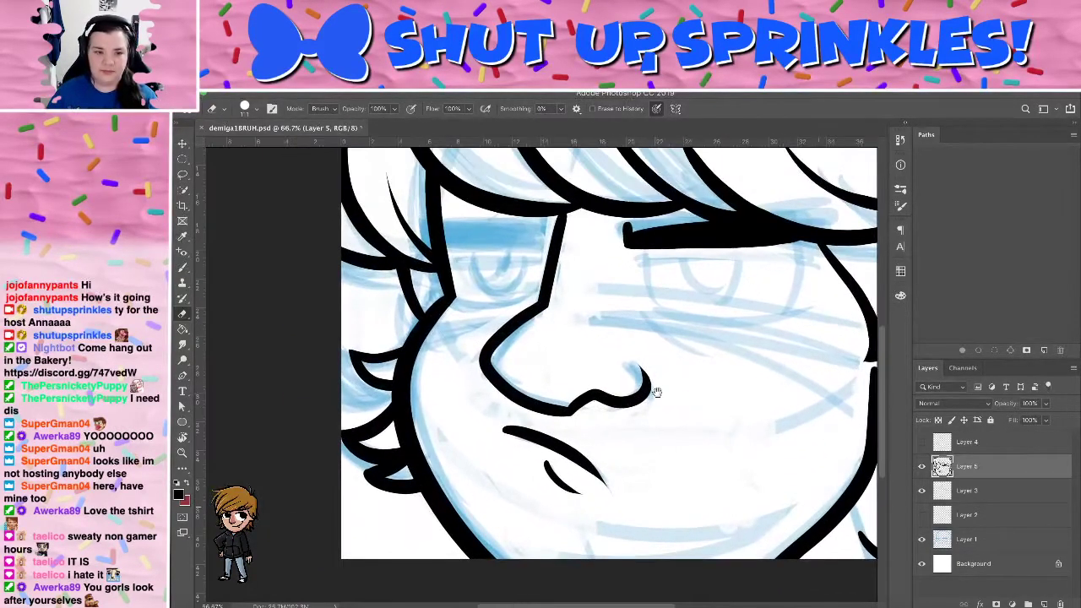
pyautogui.moveTo(656, 391)
pyautogui.mouseDown()
pyautogui.moveTo(572, 403)
pyautogui.moveTo(566, 391)
pyautogui.moveTo(604, 435)
pyautogui.mouseUp()
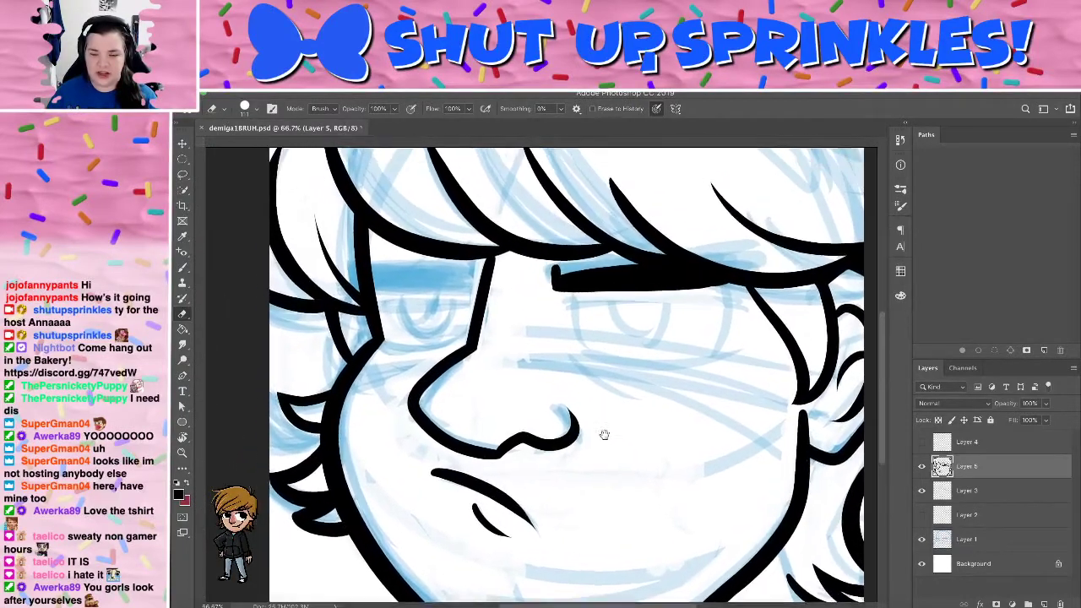
pyautogui.hotkey('ctrl', 'r')
pyautogui.press('b')
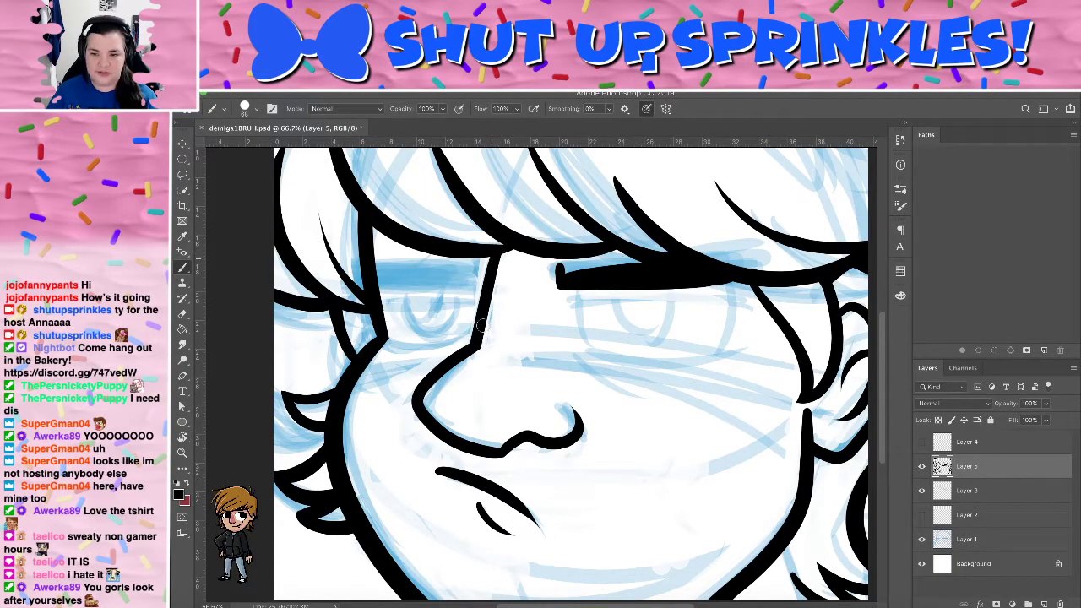
pyautogui.moveTo(491, 252); pyautogui.dragTo(483, 291)
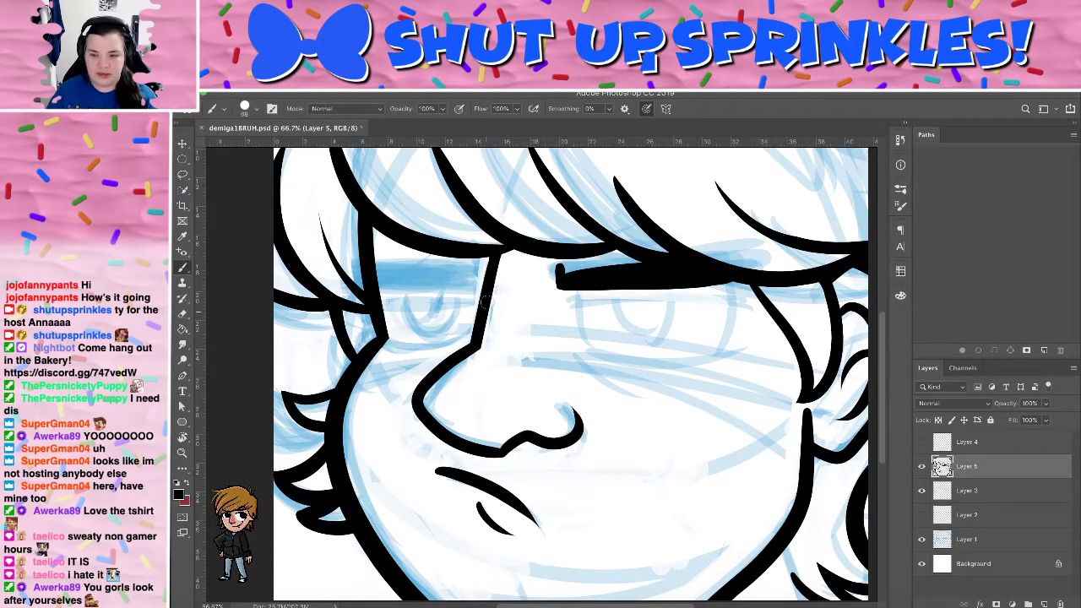
pyautogui.moveTo(535, 357); pyautogui.dragTo(509, 414)
# Set the eraser size to 46 px and trim the inner tip of the thick brow line over the larger eye
pyautogui.press('e')
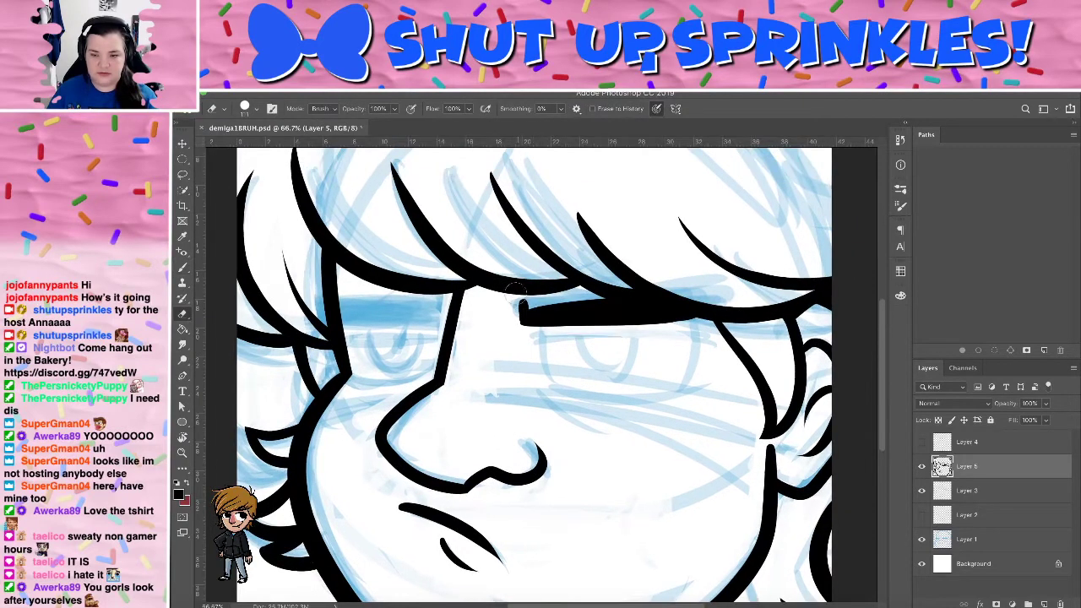
pyautogui.click(250, 109)
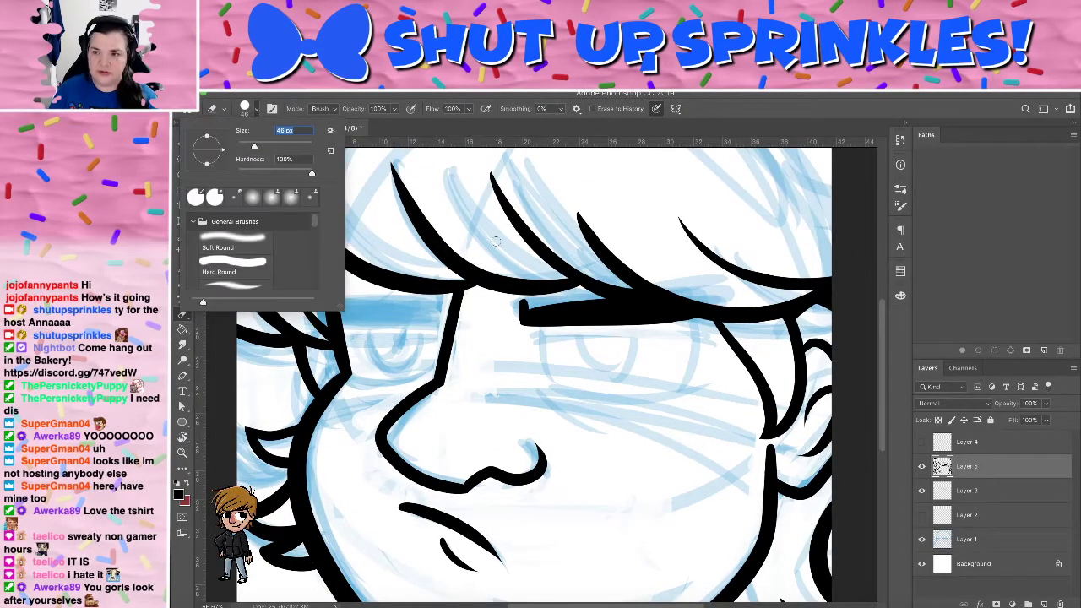
pyautogui.moveTo(519, 297); pyautogui.dragTo(522, 307)
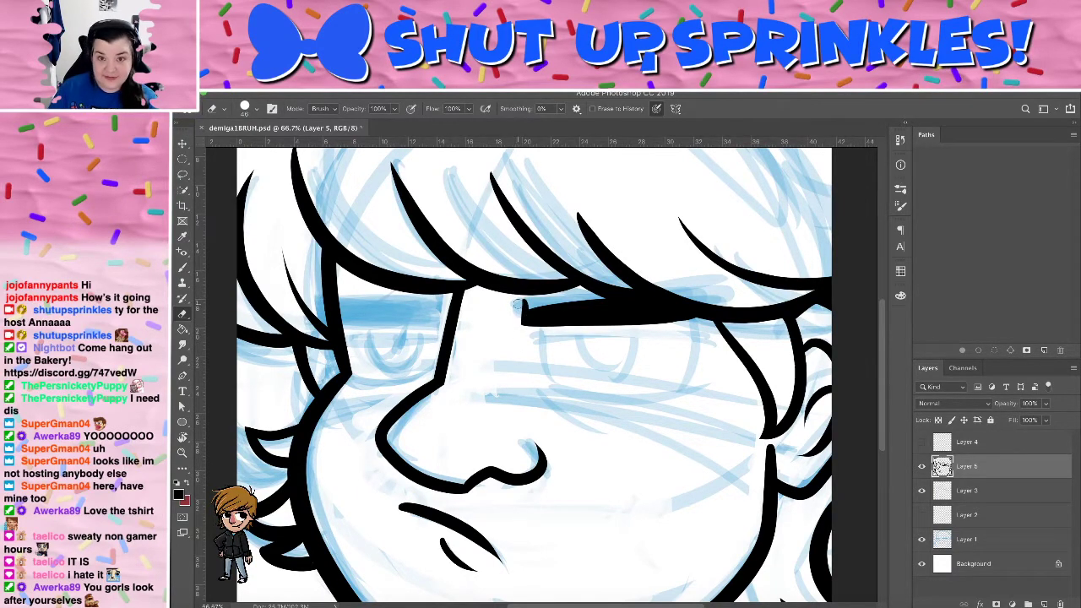
# Reshape the inner corner of the thick brow line into a sharp point with small brush and eraser touches
pyautogui.press('b')
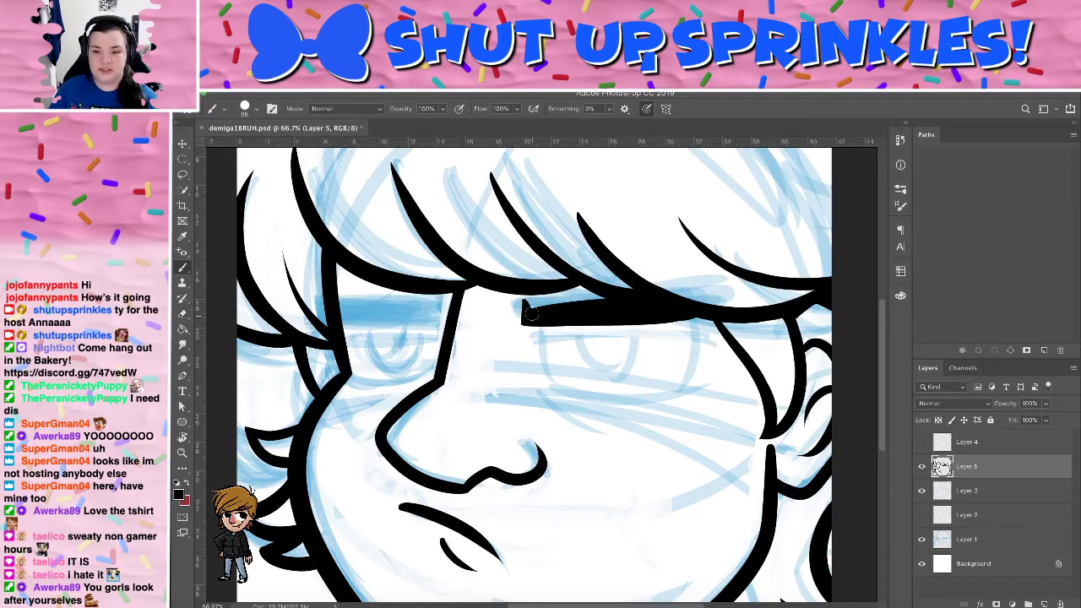
pyautogui.moveTo(528, 319); pyautogui.dragTo(532, 332)
pyautogui.press('super+z')
pyautogui.press('e')
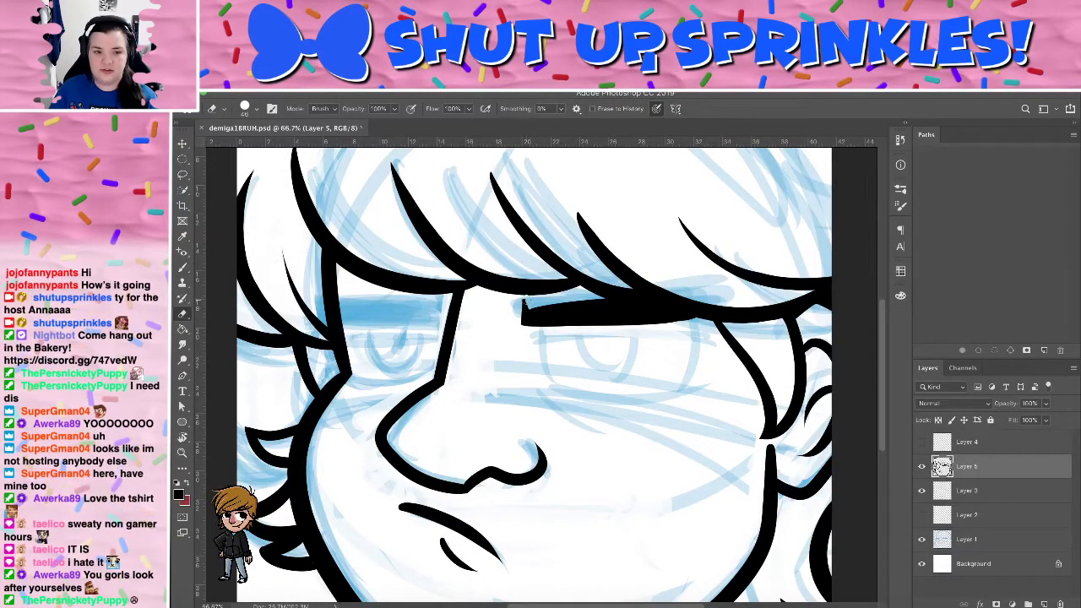
pyautogui.press('b')
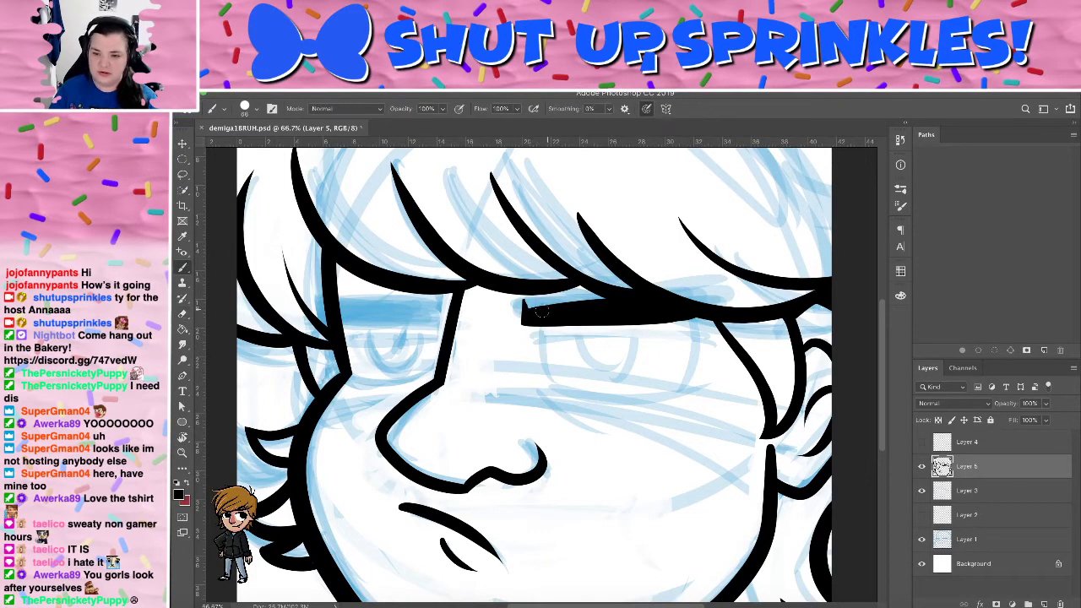
pyautogui.press('e')
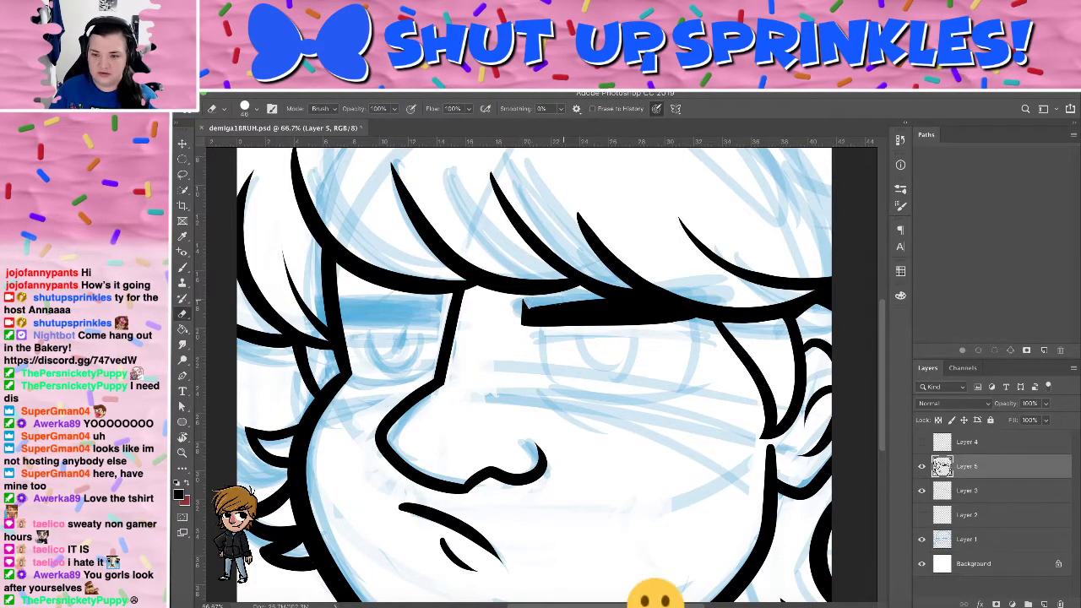
pyautogui.press('b')
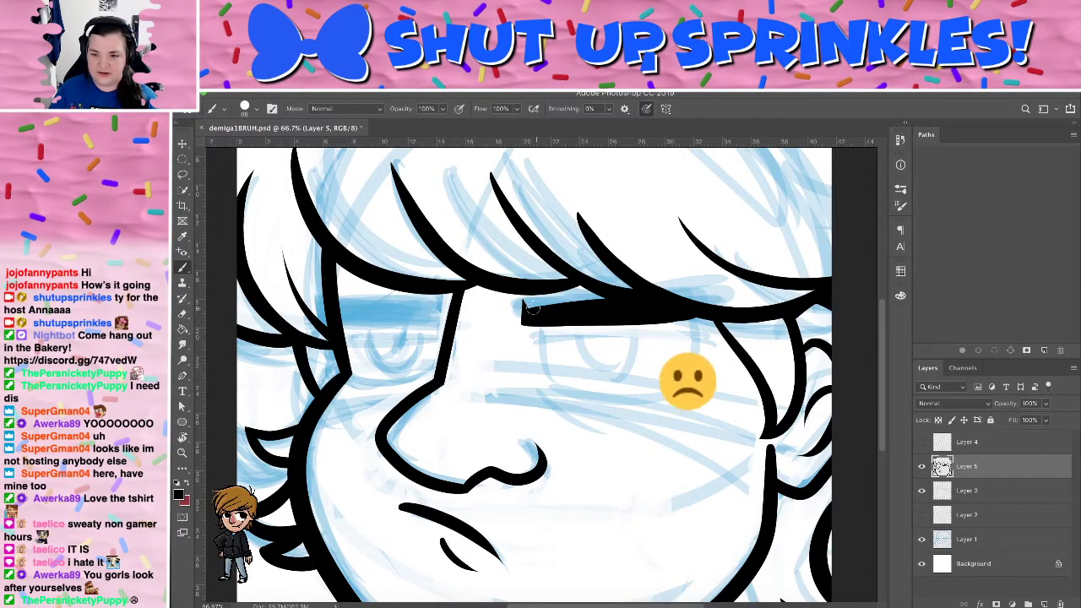
# Ink the two curved sides of the larger eye downward from the thick brow line, following the blue sketch
pyautogui.moveTo(646, 391); pyautogui.dragTo(662, 267)
pyautogui.press('r')
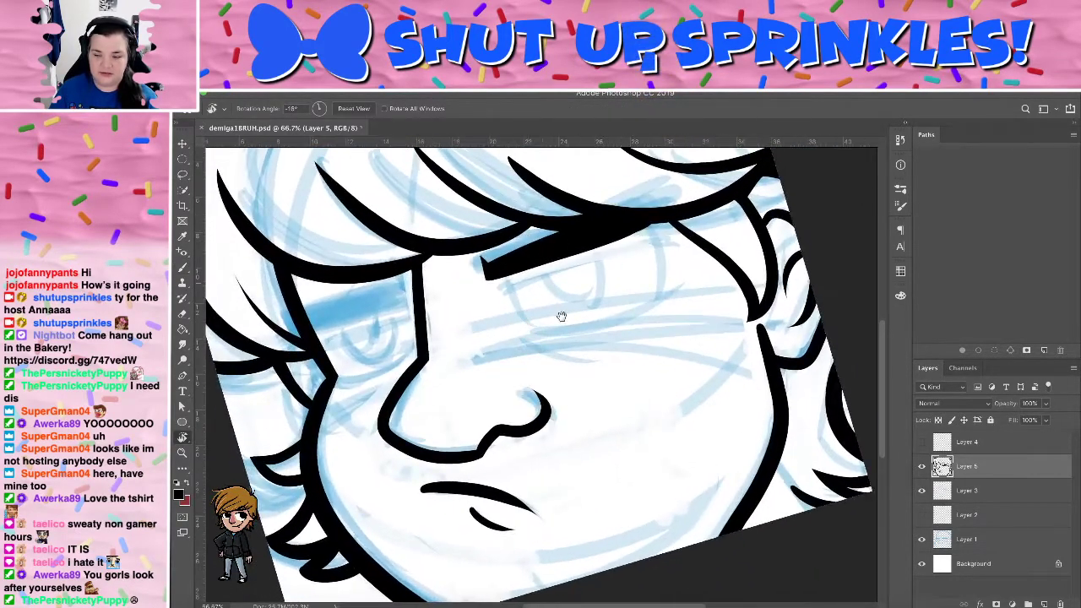
pyautogui.moveTo(562, 316); pyautogui.dragTo(566, 341)
pyautogui.press('b')
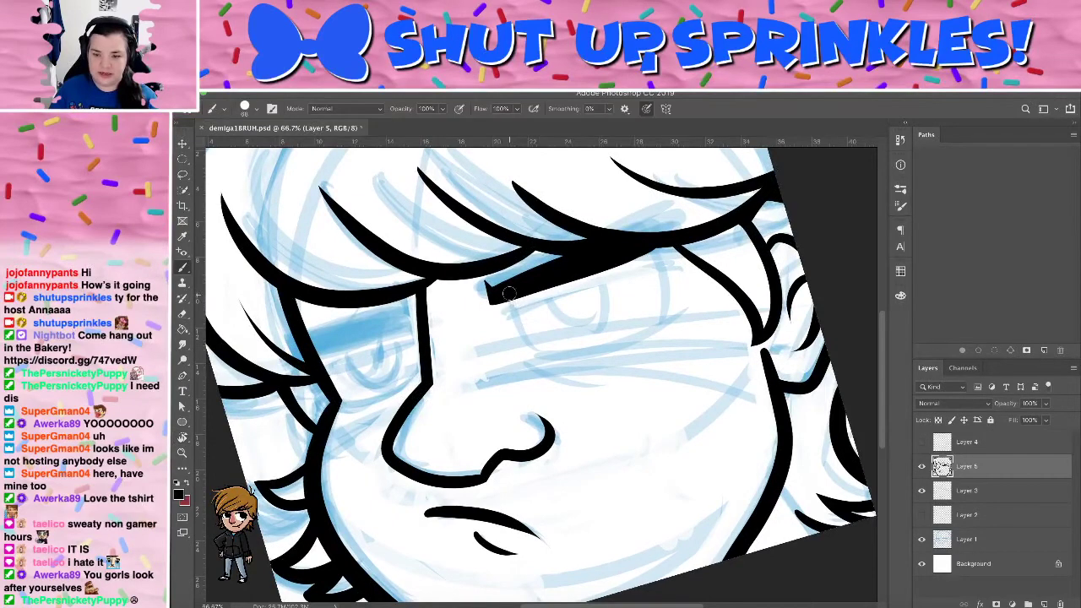
pyautogui.moveTo(506, 296); pyautogui.dragTo(534, 356)
pyautogui.moveTo(657, 245); pyautogui.dragTo(673, 325)
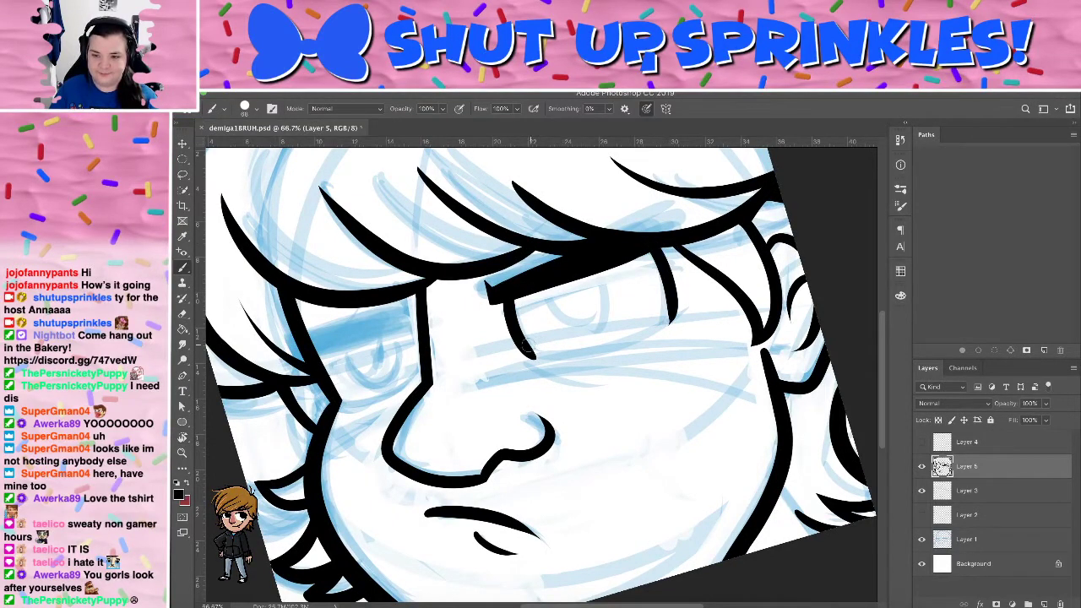
pyautogui.moveTo(527, 355); pyautogui.dragTo(709, 305)
pyautogui.hotkey('ctrl', 'z')
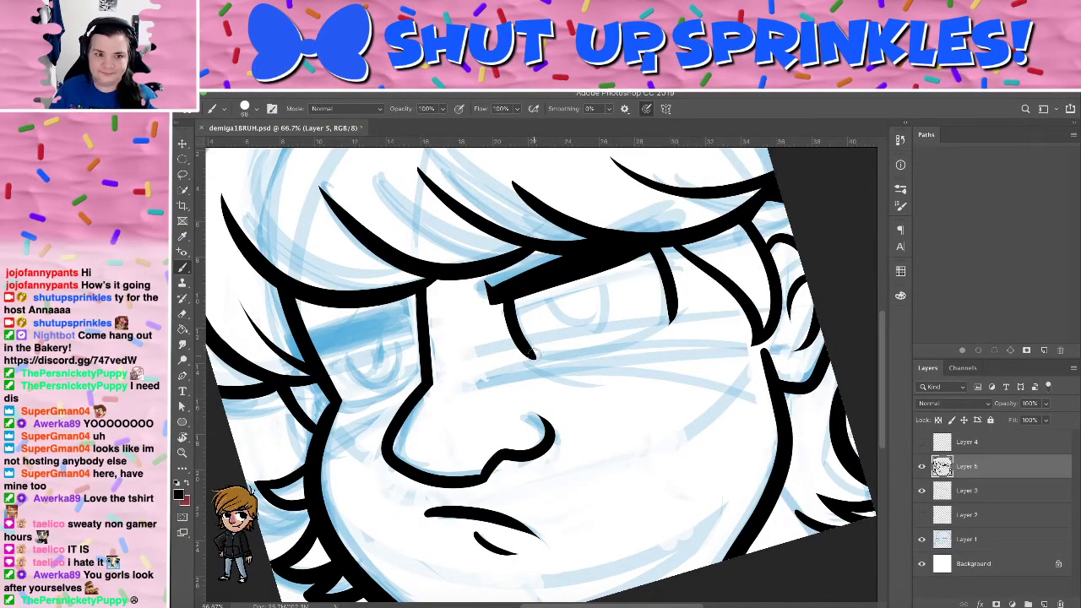
pyautogui.moveTo(532, 353); pyautogui.dragTo(693, 299)
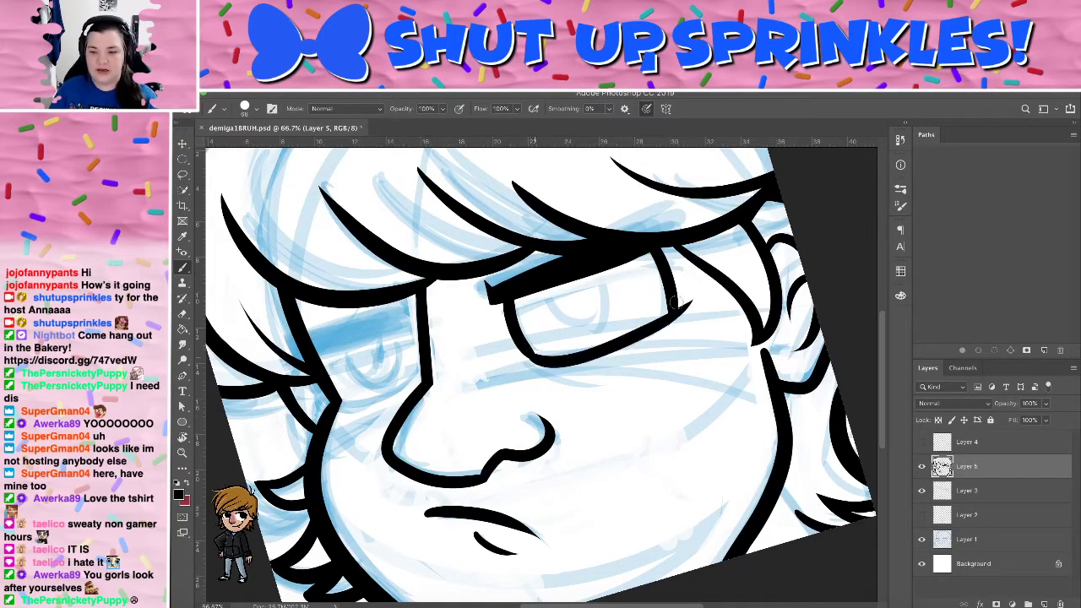
pyautogui.hotkey('ctrl', 'z')
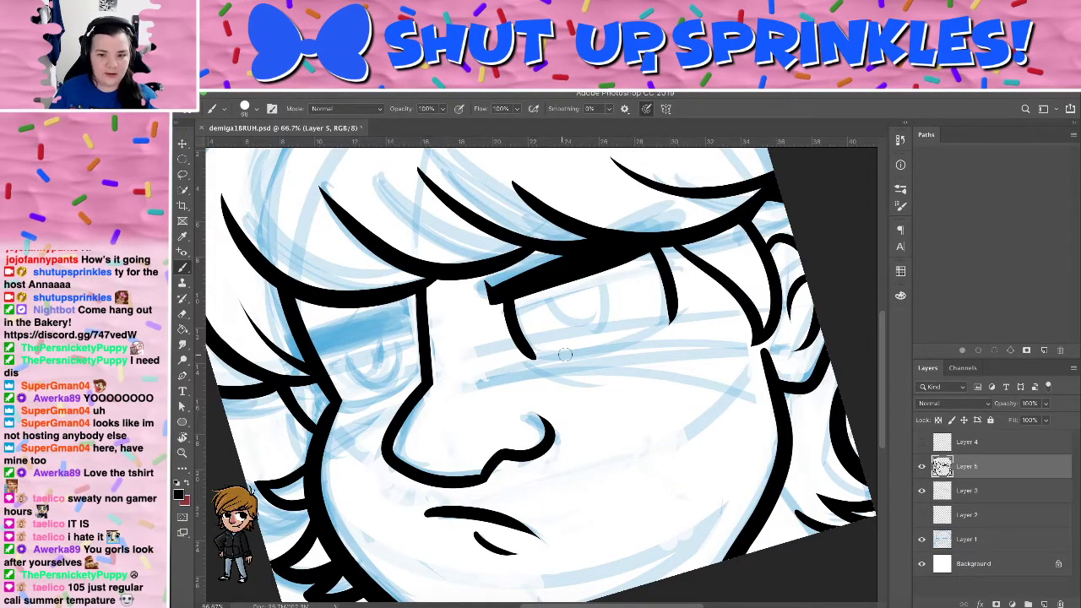
pyautogui.moveTo(533, 355)
pyautogui.mouseDown()
pyautogui.moveTo(614, 341)
pyautogui.moveTo(699, 301)
pyautogui.mouseUp()
pyautogui.hotkey('ctrl', 'z')
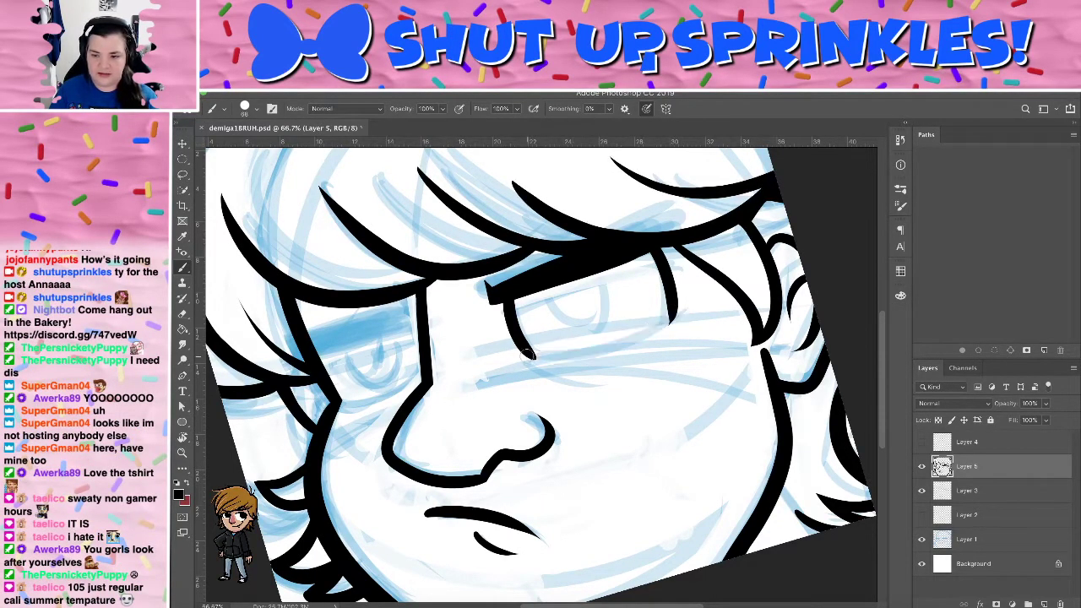
pyautogui.moveTo(527, 355); pyautogui.dragTo(703, 306)
pyautogui.hotkey('ctrl', 'z')
pyautogui.moveTo(532, 353); pyautogui.dragTo(671, 297)
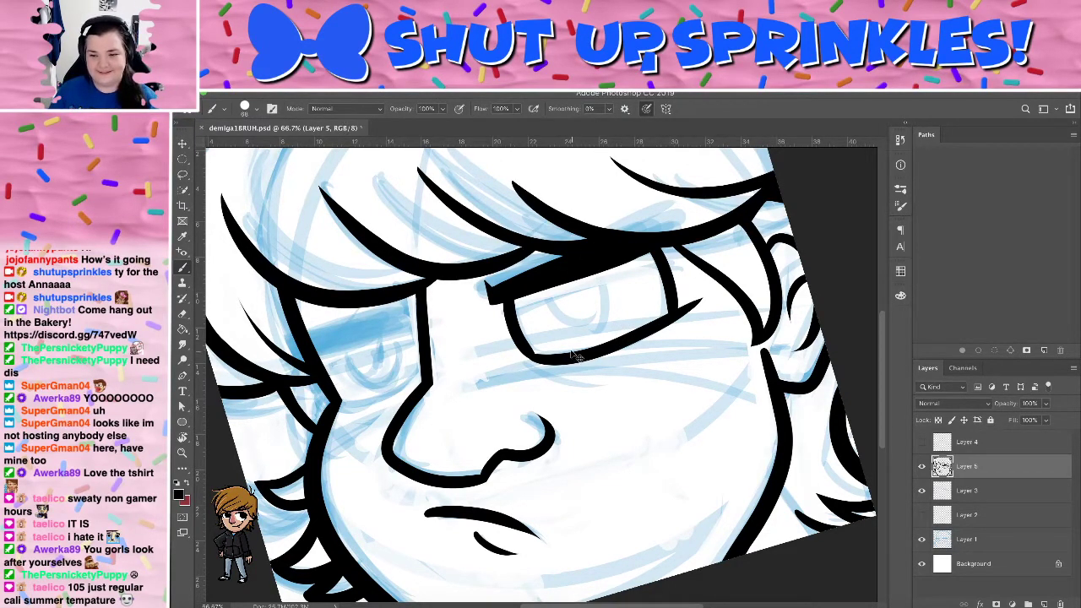
pyautogui.press('super+z')
# Ink the lower lid curve joining both sides of the larger eye, and clean up the overshoot at its outer corner
pyautogui.moveTo(533, 353); pyautogui.dragTo(688, 316)
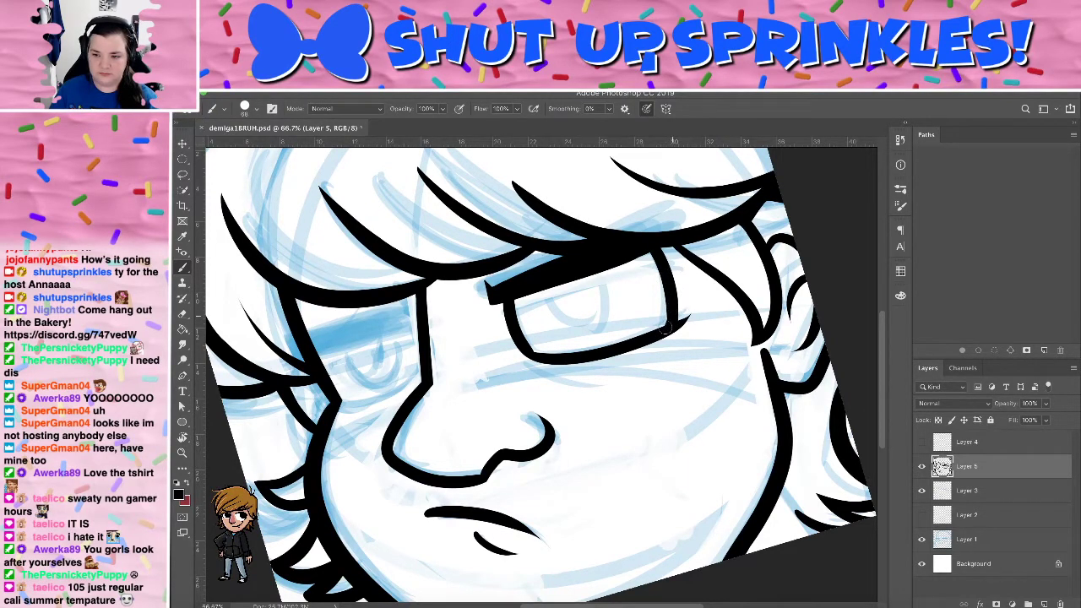
pyautogui.press('e')
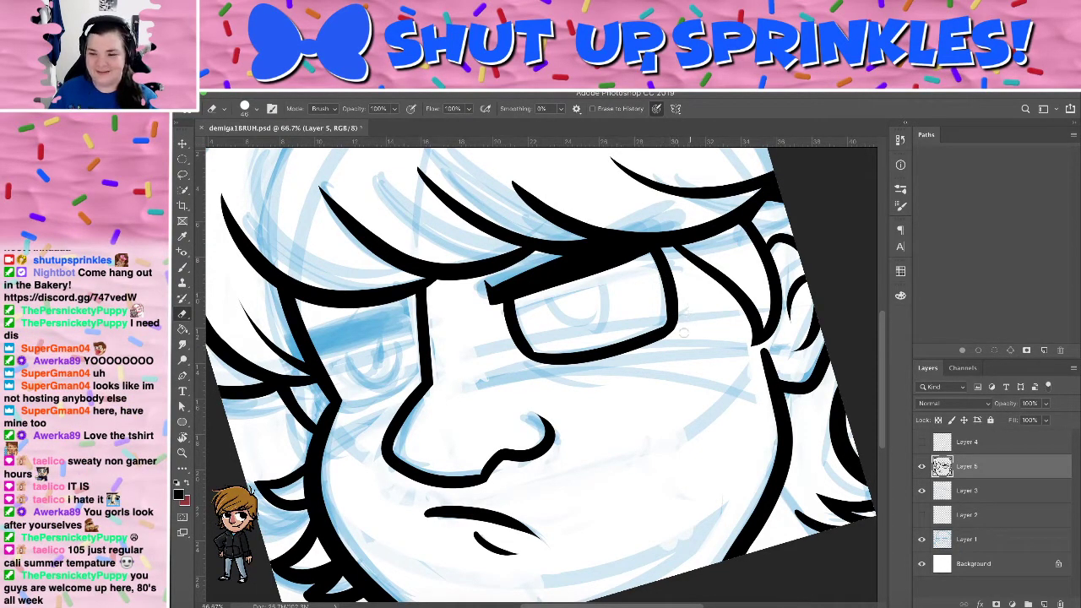
pyautogui.press('b')
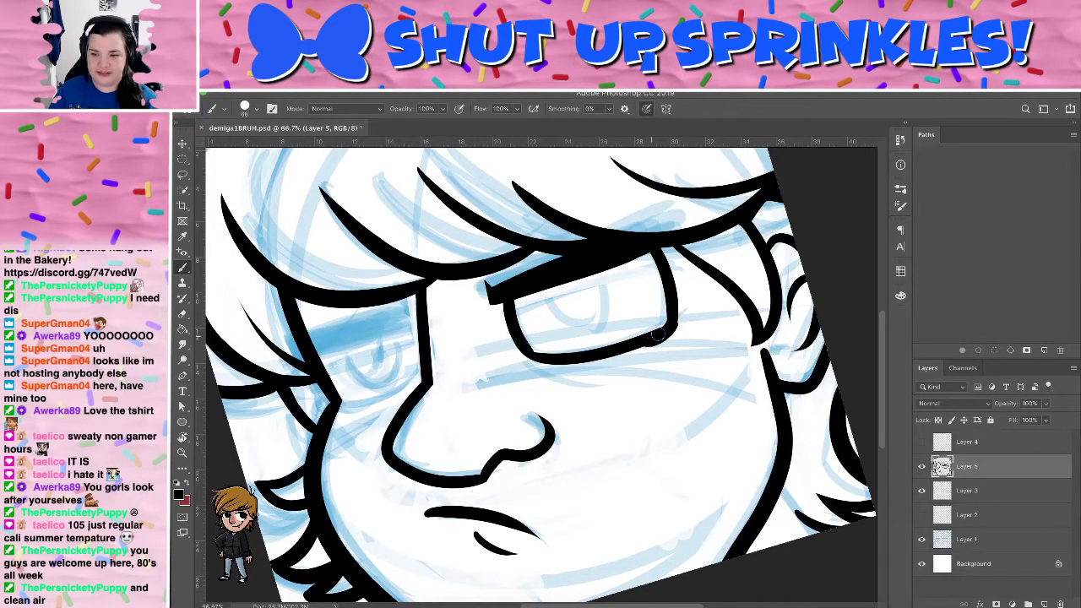
pyautogui.press('e')
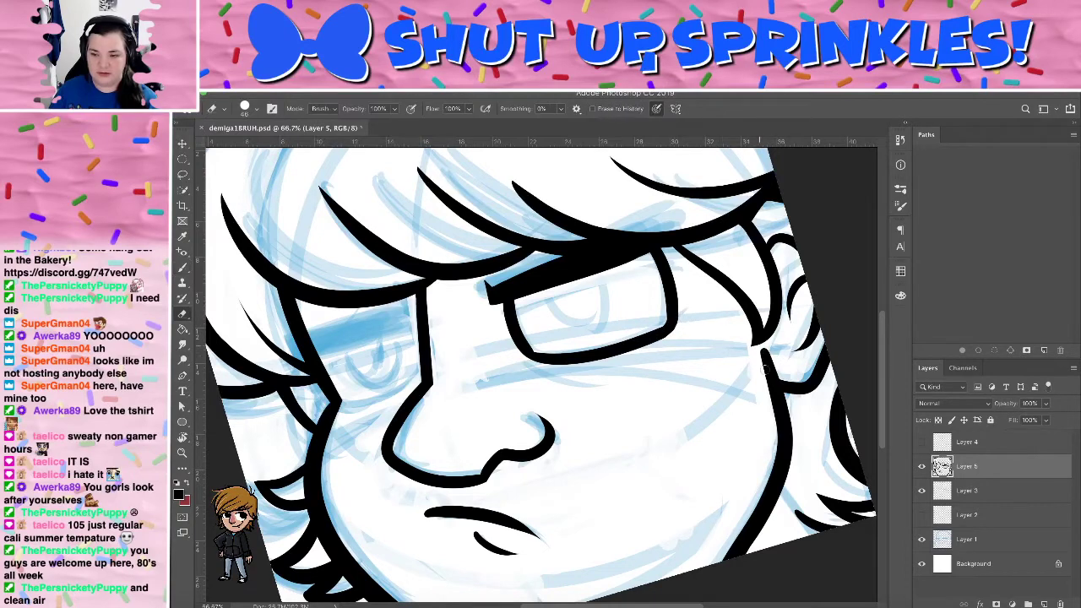
# Erase along the upper end of the cheek line below the ear to taper it
pyautogui.moveTo(762, 347); pyautogui.dragTo(765, 387)
pyautogui.press('super+z')
pyautogui.moveTo(761, 346); pyautogui.dragTo(773, 421)
pyautogui.moveTo(762, 351); pyautogui.dragTo(776, 406)
# Ink a thin upper lid line across the larger eye, just below and parallel to the thick brow line
pyautogui.moveTo(668, 388); pyautogui.dragTo(774, 382)
pyautogui.press('b')
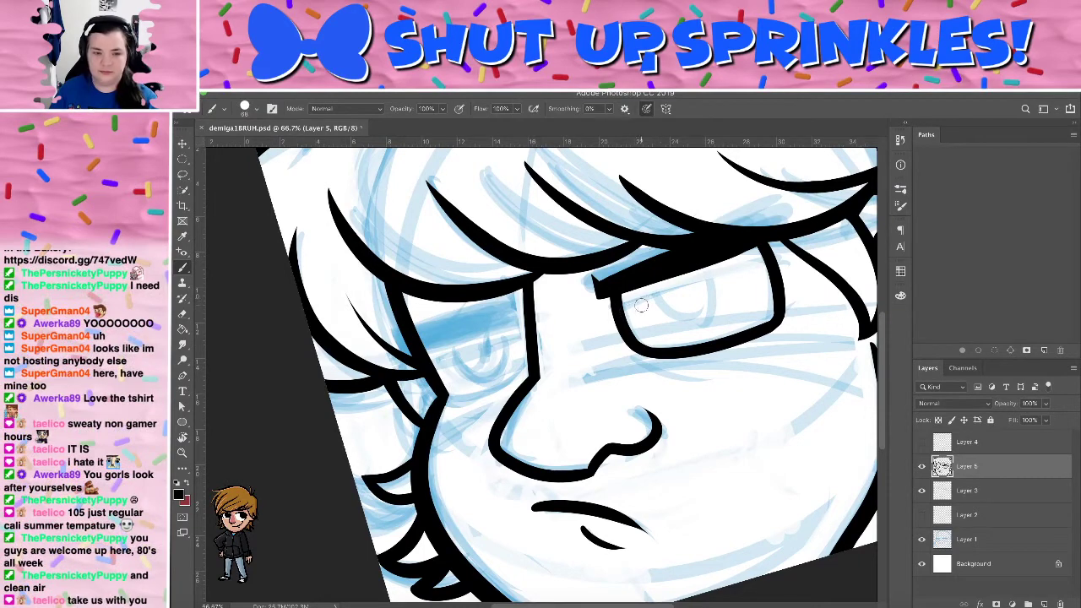
pyautogui.moveTo(621, 309); pyautogui.dragTo(770, 268)
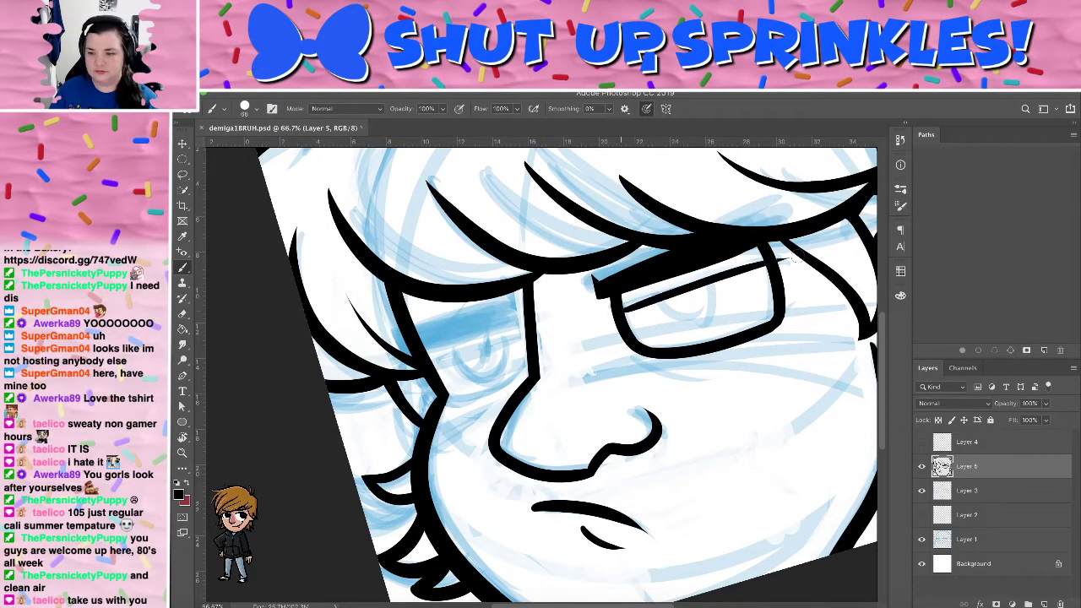
pyautogui.press('super+z')
pyautogui.moveTo(625, 304); pyautogui.dragTo(790, 256)
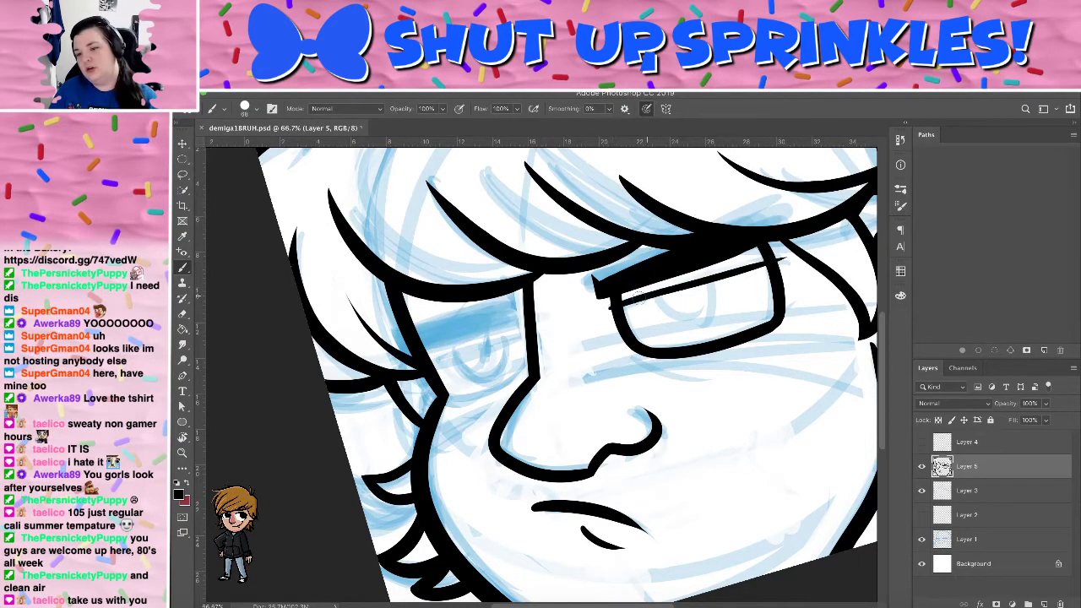
pyautogui.press('super+z')
pyautogui.moveTo(623, 303)
pyautogui.mouseDown()
pyautogui.moveTo(766, 260)
pyautogui.moveTo(710, 279)
pyautogui.moveTo(758, 267)
pyautogui.mouseUp()
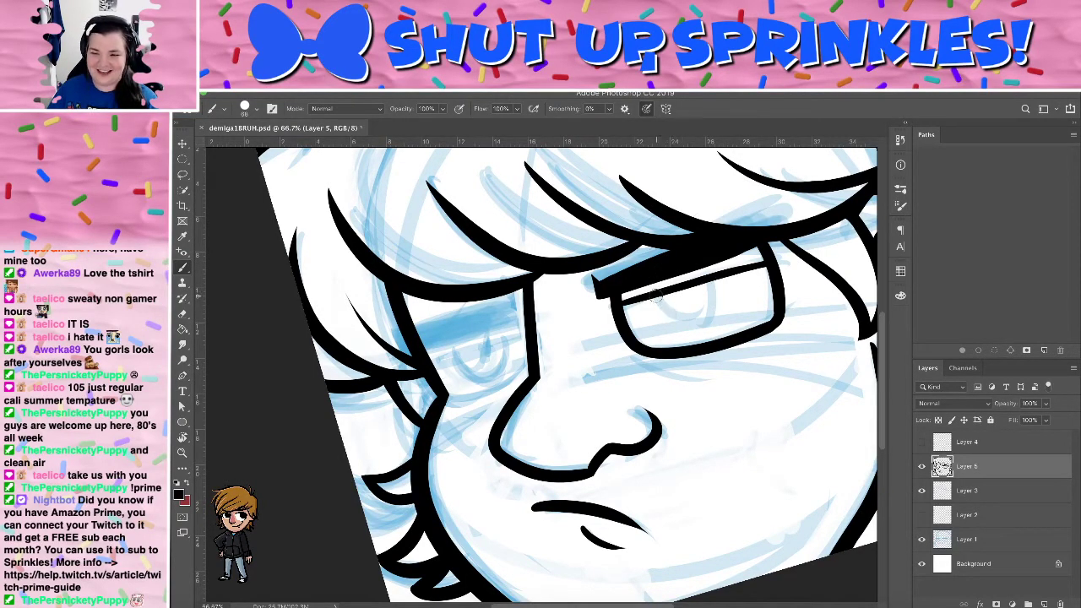
pyautogui.moveTo(651, 295)
pyautogui.mouseDown()
pyautogui.moveTo(688, 329)
pyautogui.moveTo(714, 277)
pyautogui.mouseUp()
pyautogui.hotkey('ctrl', 'z')
pyautogui.moveTo(648, 297)
pyautogui.mouseDown()
pyautogui.moveTo(714, 281)
pyautogui.moveTo(711, 314)
pyautogui.mouseUp()
pyautogui.hotkey('ctrl', 'z')
pyautogui.hotkey('ctrl', 'z')
pyautogui.hotkey('ctrl', 'z')
pyautogui.press('super+z')
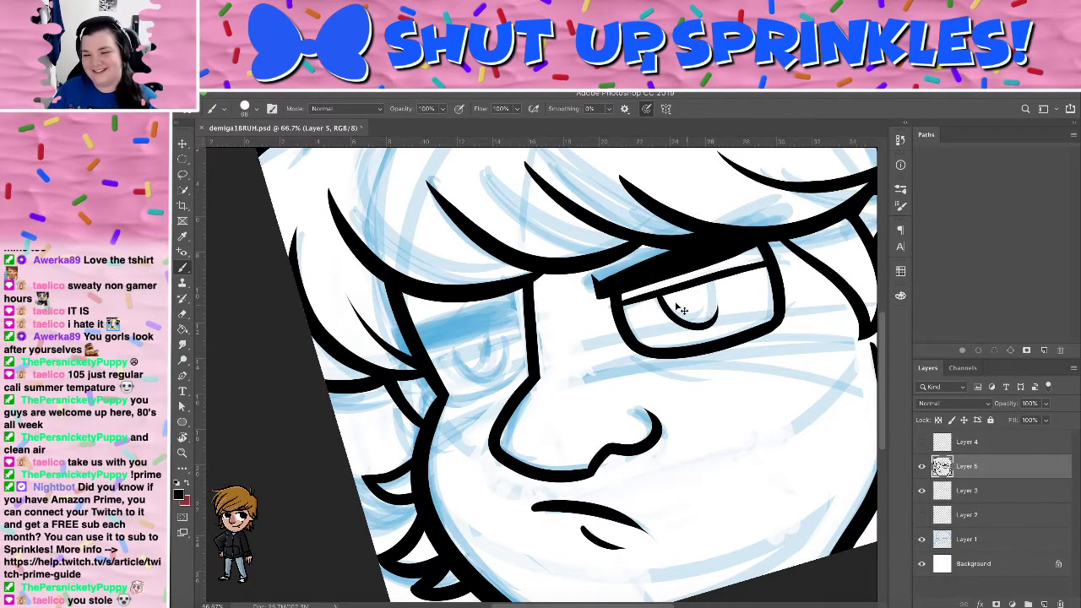
pyautogui.hotkey('ctrl', 'z')
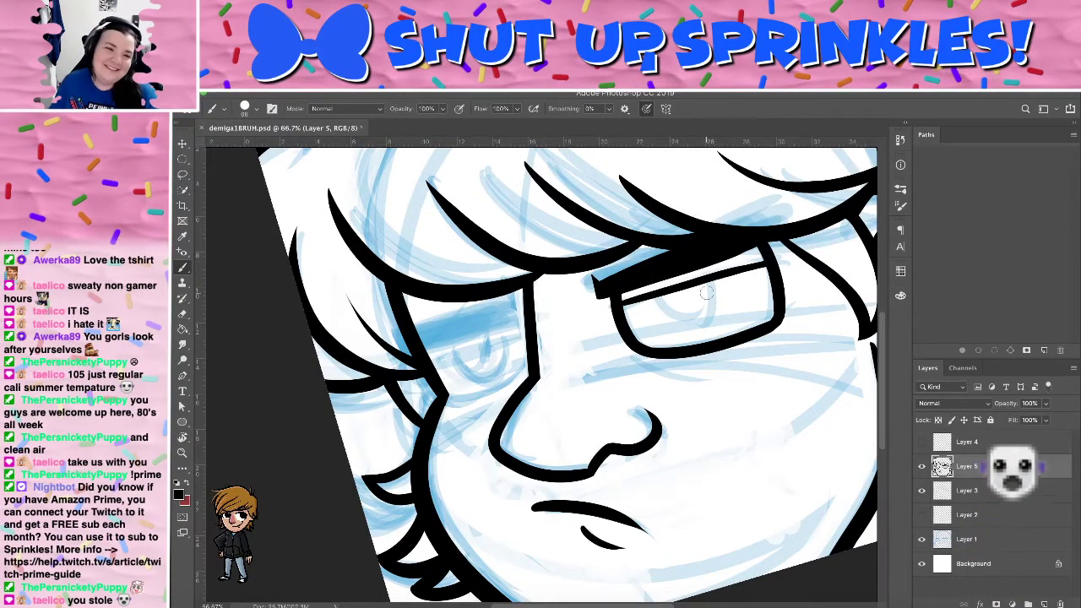
pyautogui.moveTo(654, 297); pyautogui.dragTo(697, 324)
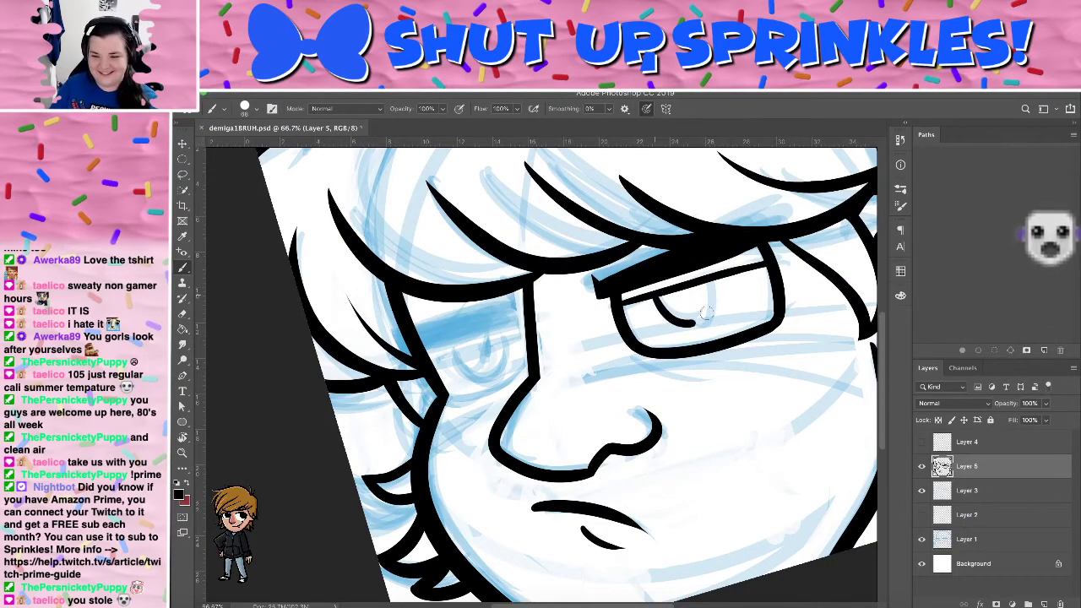
pyautogui.hotkey('ctrl', 'z')
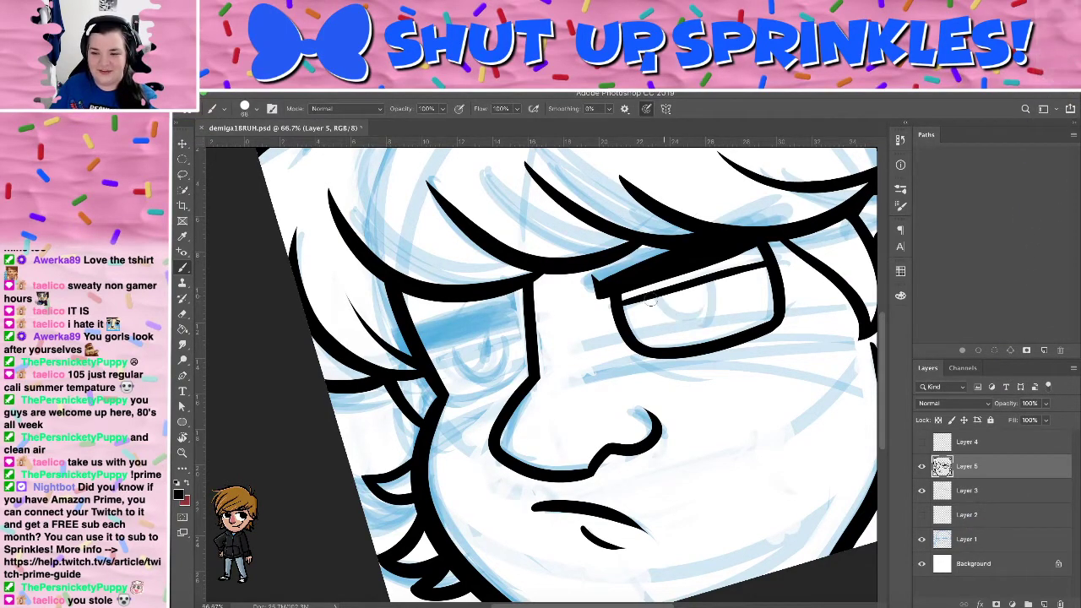
# Ink the U-shaped iris outline in the larger eye below its upper lid line, and fill a solid black pupil inside it
pyautogui.moveTo(648, 299); pyautogui.dragTo(701, 309)
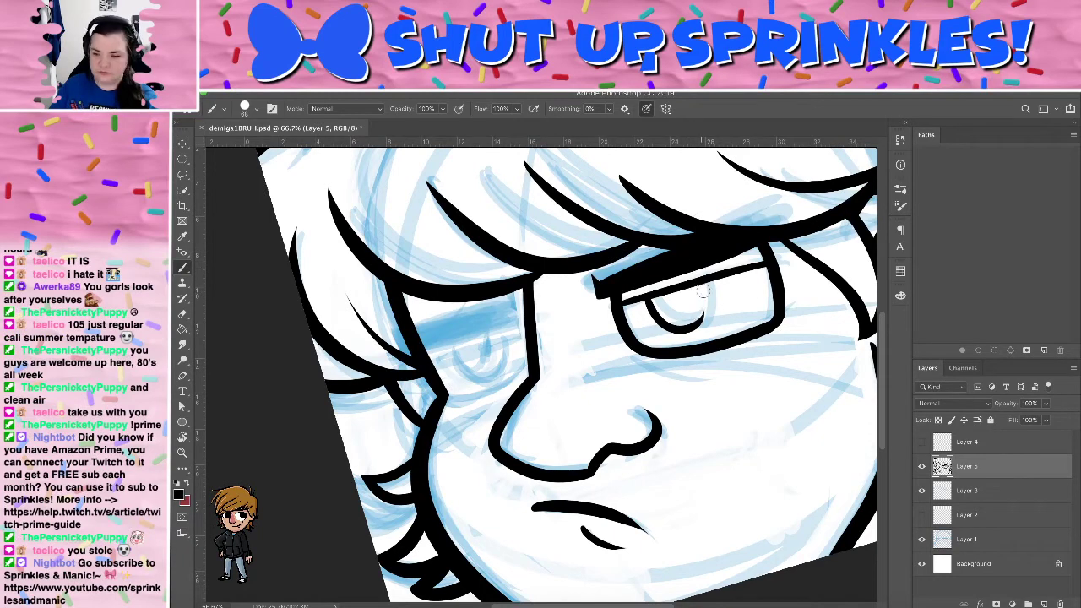
pyautogui.moveTo(699, 286); pyautogui.dragTo(689, 314)
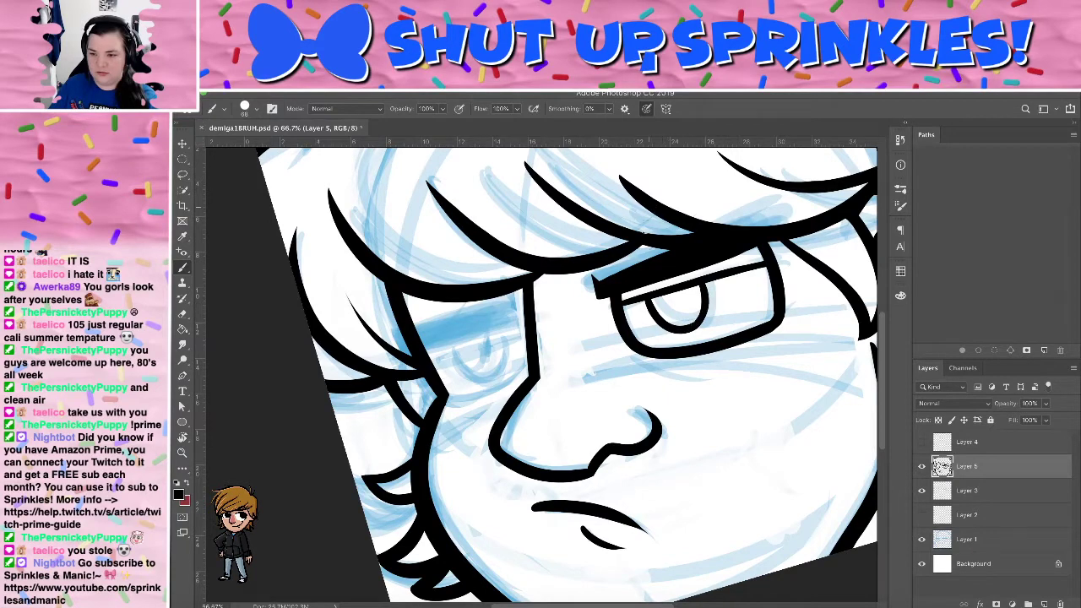
pyautogui.moveTo(672, 294); pyautogui.dragTo(682, 301)
pyautogui.hotkey('ctrl', 'z')
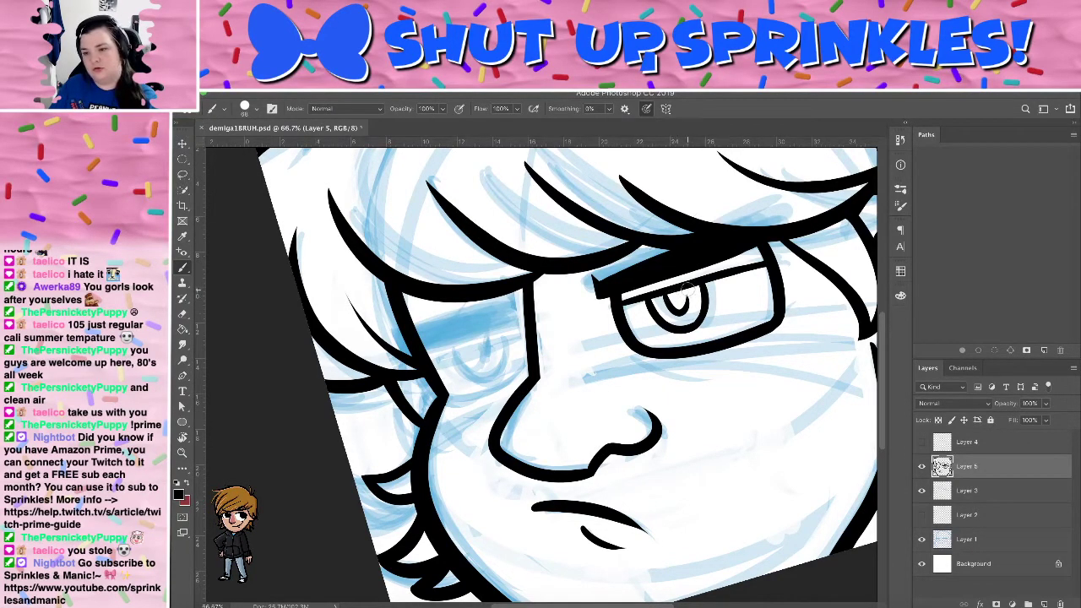
pyautogui.moveTo(675, 301)
pyautogui.mouseDown()
pyautogui.moveTo(672, 291)
pyautogui.moveTo(674, 305)
pyautogui.mouseUp()
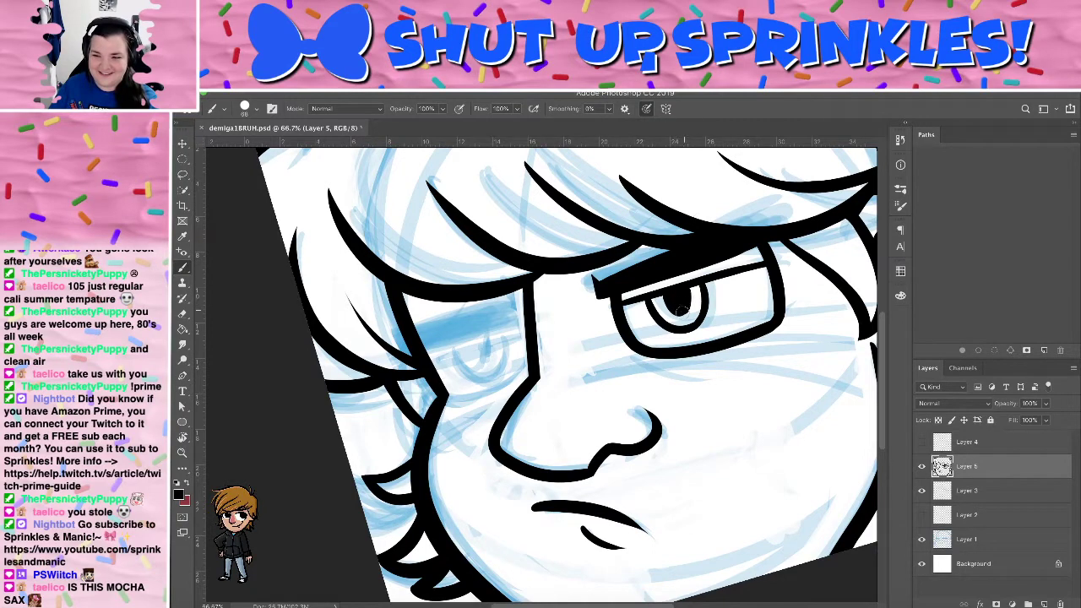
# Ink a slanted line across the smaller eye, along the lower edge of the sketched brow
pyautogui.moveTo(754, 358); pyautogui.dragTo(703, 371)
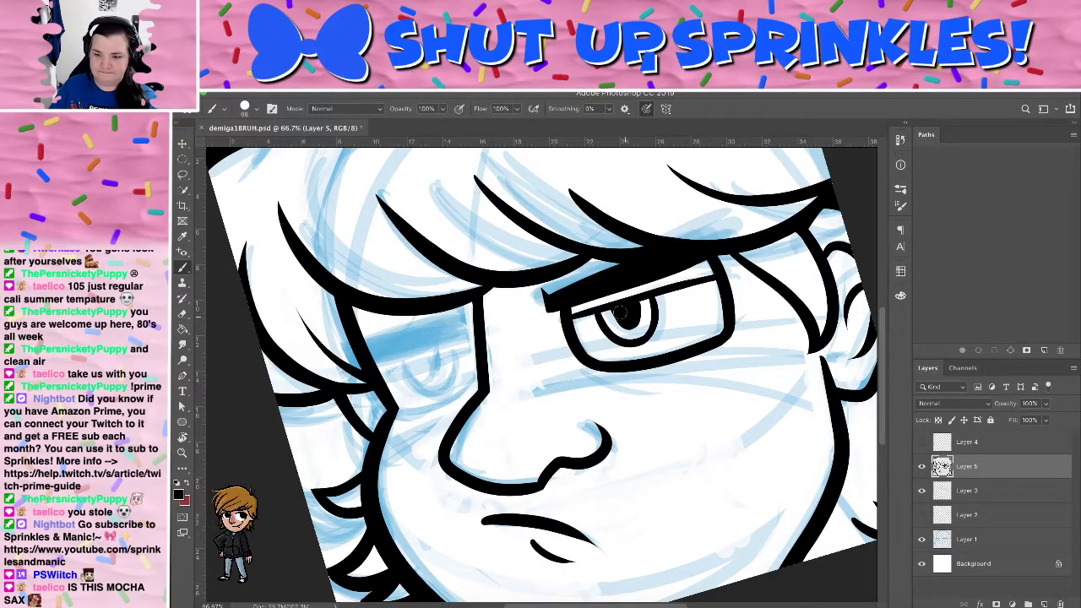
pyautogui.moveTo(748, 288)
pyautogui.mouseDown()
pyautogui.moveTo(682, 212)
pyautogui.moveTo(724, 222)
pyautogui.moveTo(851, 311)
pyautogui.moveTo(808, 338)
pyautogui.moveTo(739, 427)
pyautogui.moveTo(695, 313)
pyautogui.moveTo(755, 374)
pyautogui.mouseUp()
pyautogui.moveTo(656, 287); pyautogui.dragTo(790, 182)
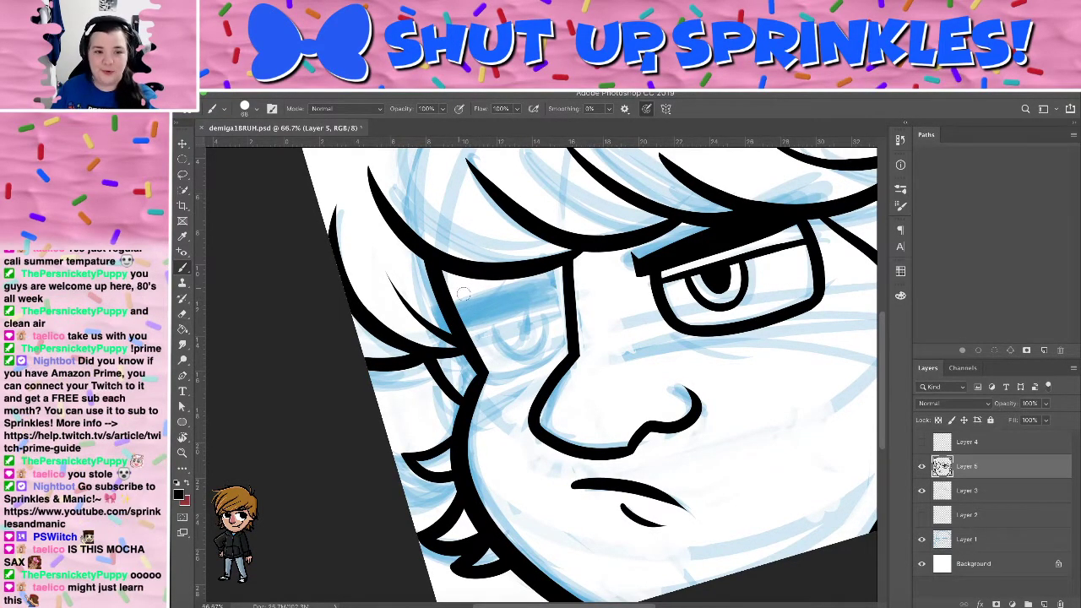
pyautogui.moveTo(472, 323); pyautogui.dragTo(562, 285)
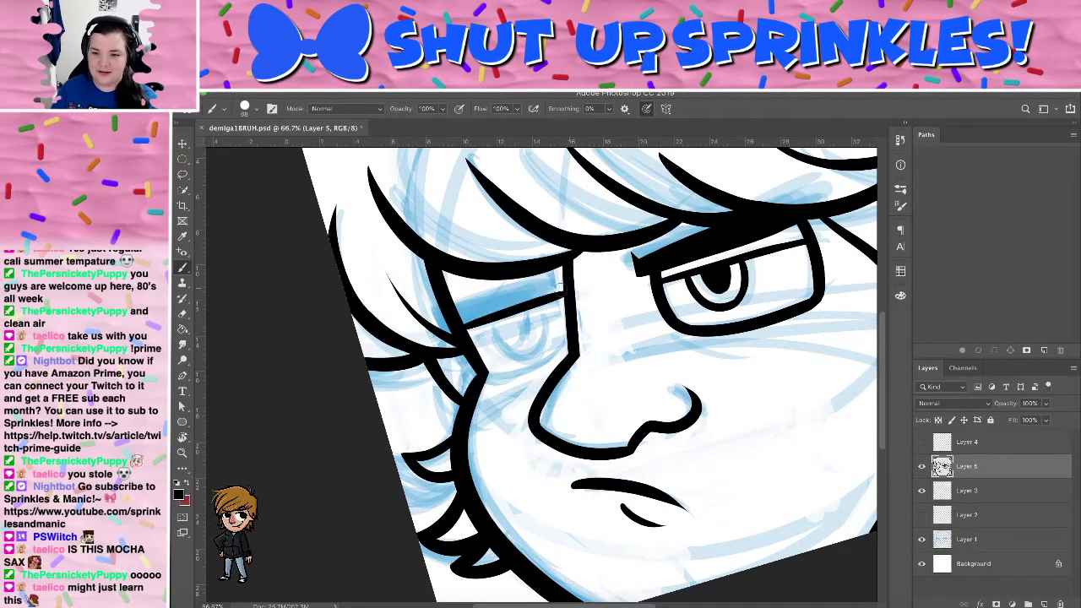
pyautogui.hotkey('ctrl', 'z')
pyautogui.moveTo(466, 319); pyautogui.dragTo(555, 291)
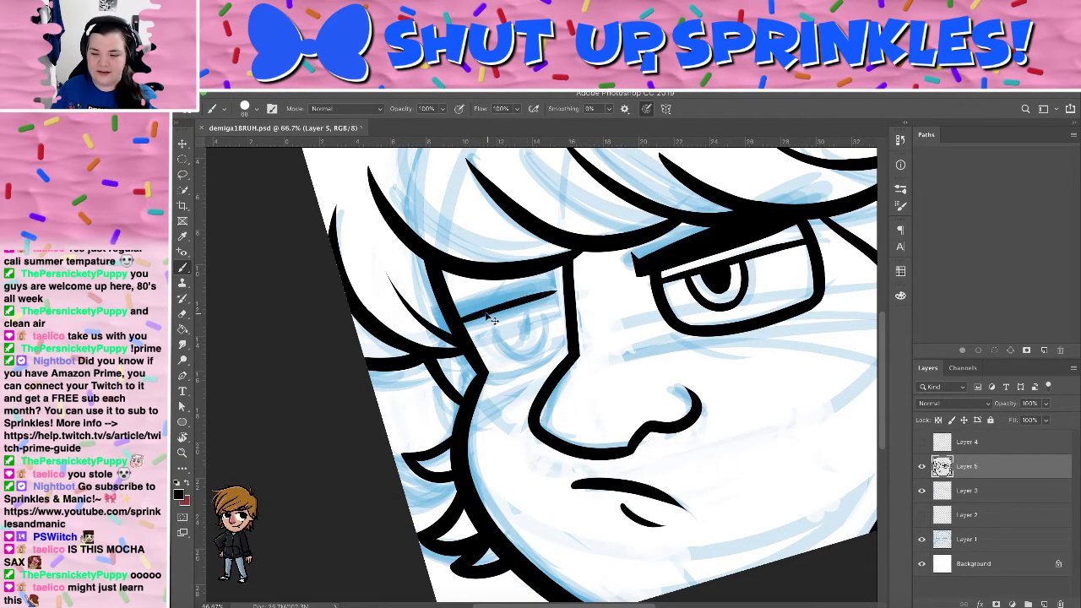
pyautogui.hotkey('ctrl', 'z')
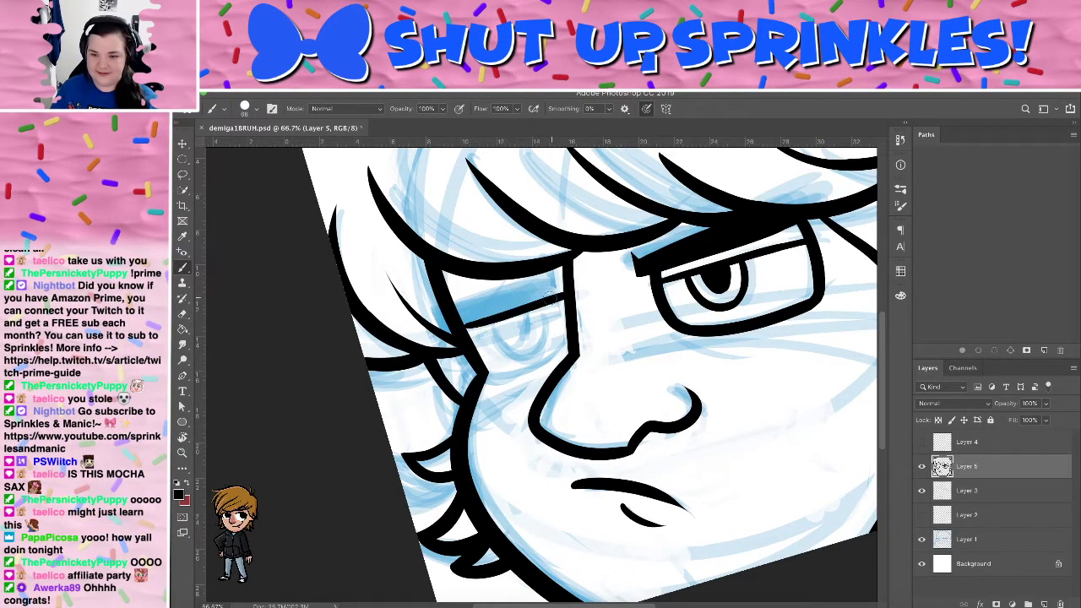
pyautogui.moveTo(461, 324); pyautogui.dragTo(552, 301)
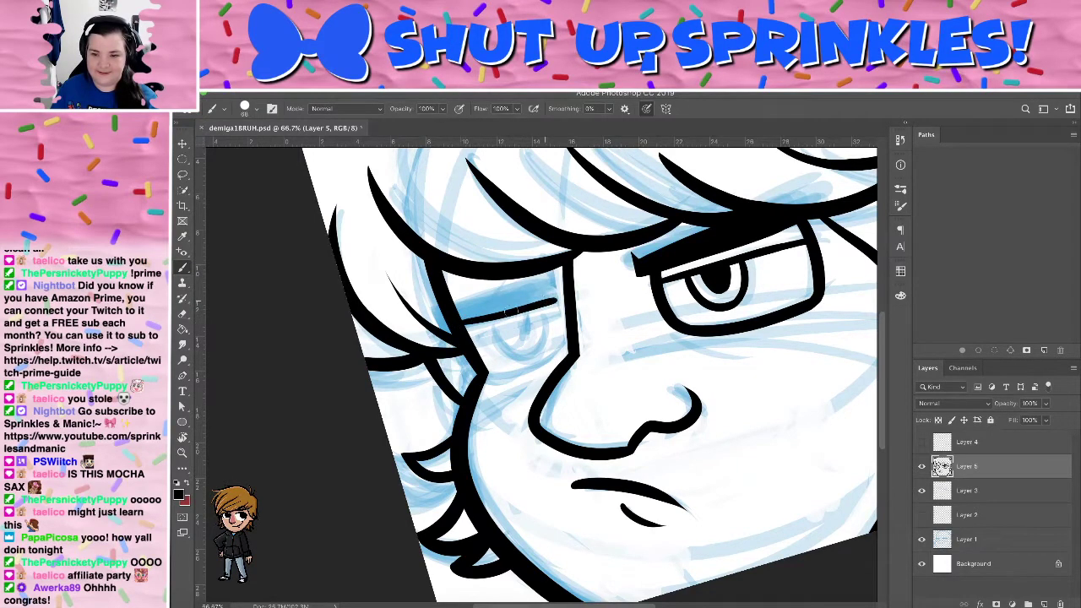
pyautogui.press('super+z')
pyautogui.moveTo(463, 324); pyautogui.dragTo(554, 299)
pyautogui.moveTo(455, 326)
pyautogui.mouseDown()
pyautogui.moveTo(549, 294)
pyautogui.moveTo(469, 317)
pyautogui.mouseUp()
pyautogui.hotkey('ctrl', 'z')
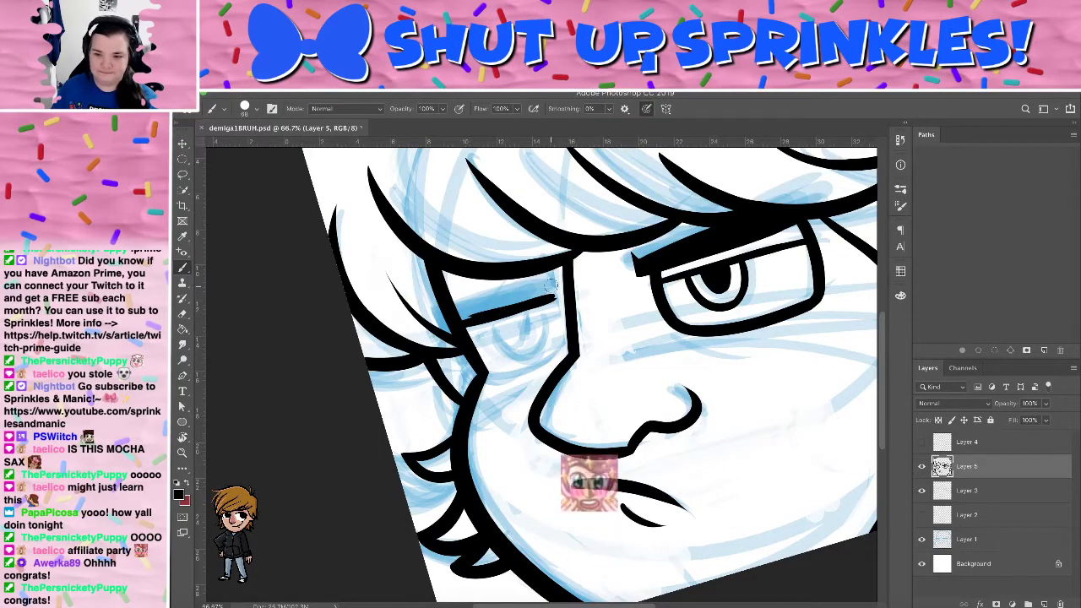
# Thicken the smaller eye's brow with a short upward inner tip and a straight upper edge, and trim the tip with the eraser
pyautogui.moveTo(554, 283); pyautogui.dragTo(555, 300)
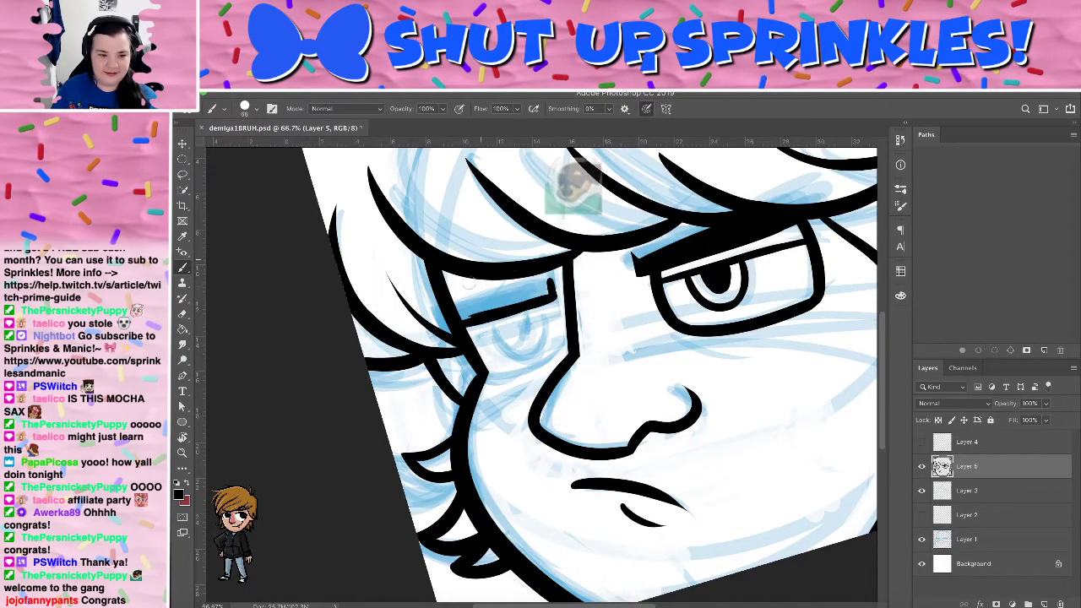
pyautogui.keyDown('shift'); pyautogui.click(462, 310); pyautogui.keyUp('shift')
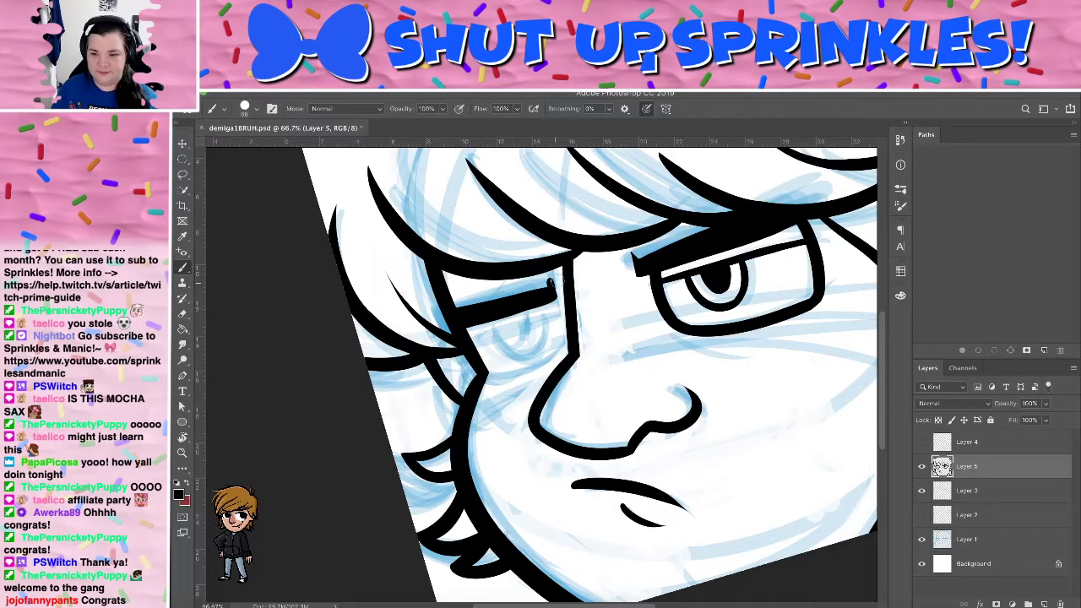
pyautogui.press('e')
pyautogui.moveTo(550, 282); pyautogui.dragTo(559, 295)
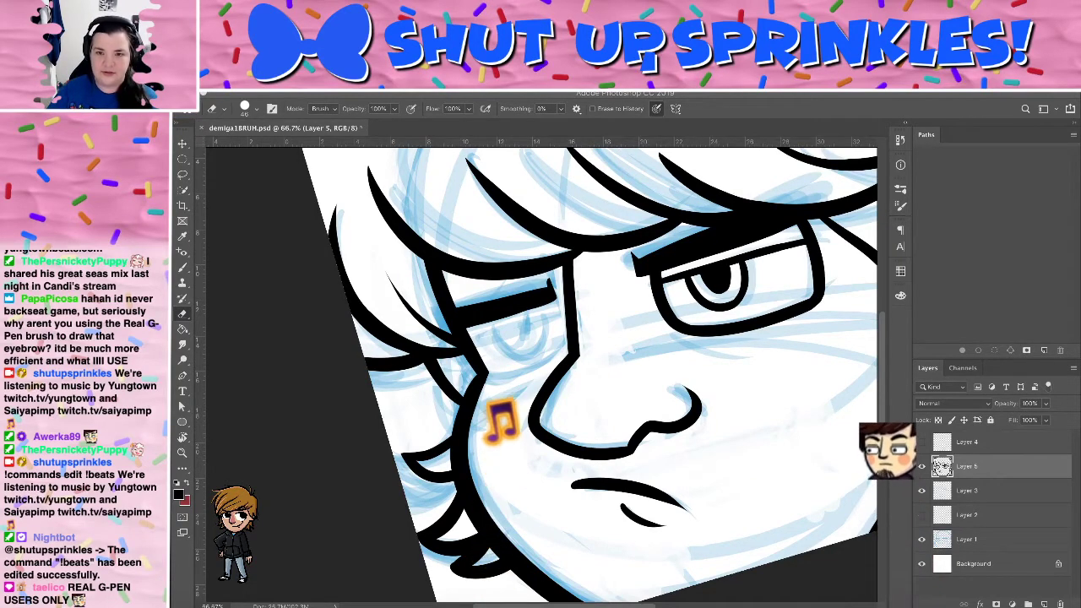
pyautogui.click(921, 489)
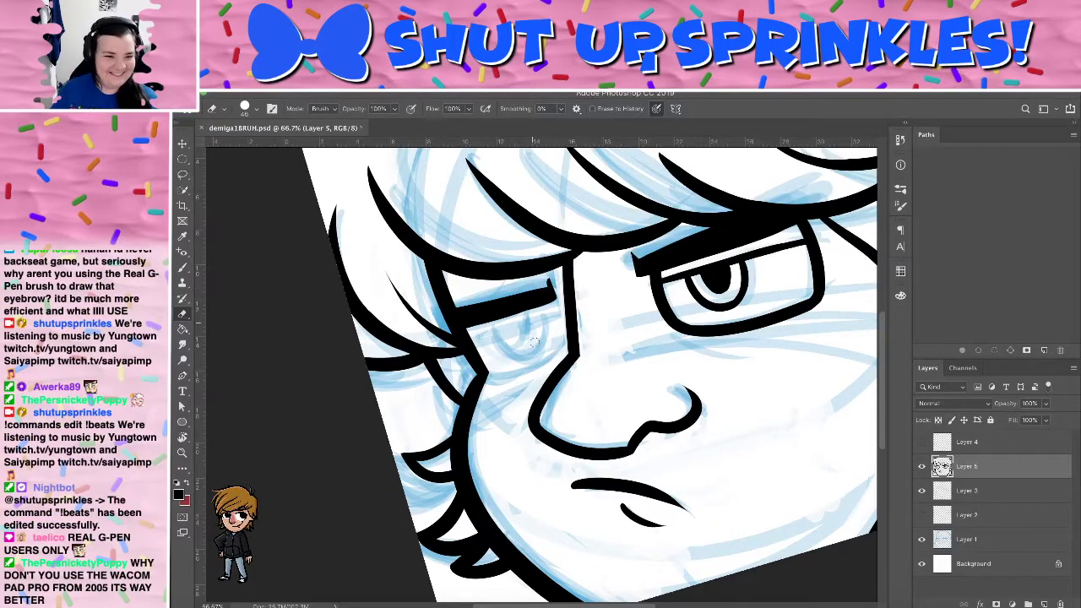
# Ink the inner side of the smaller eye down from the brow and the lower lid curve back to the face outline
pyautogui.press('b')
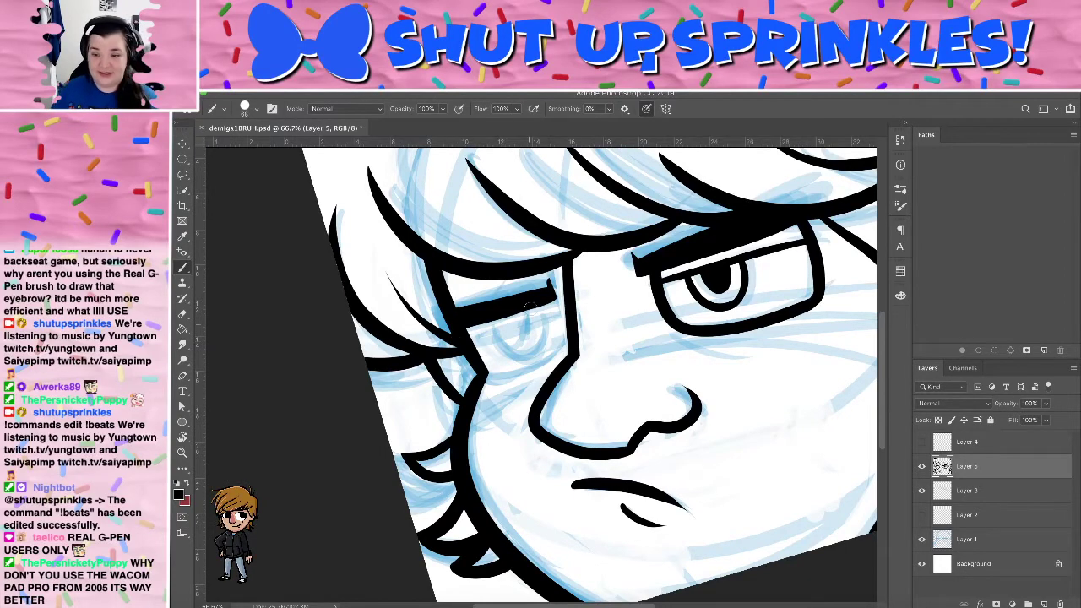
pyautogui.moveTo(488, 380); pyautogui.dragTo(563, 359)
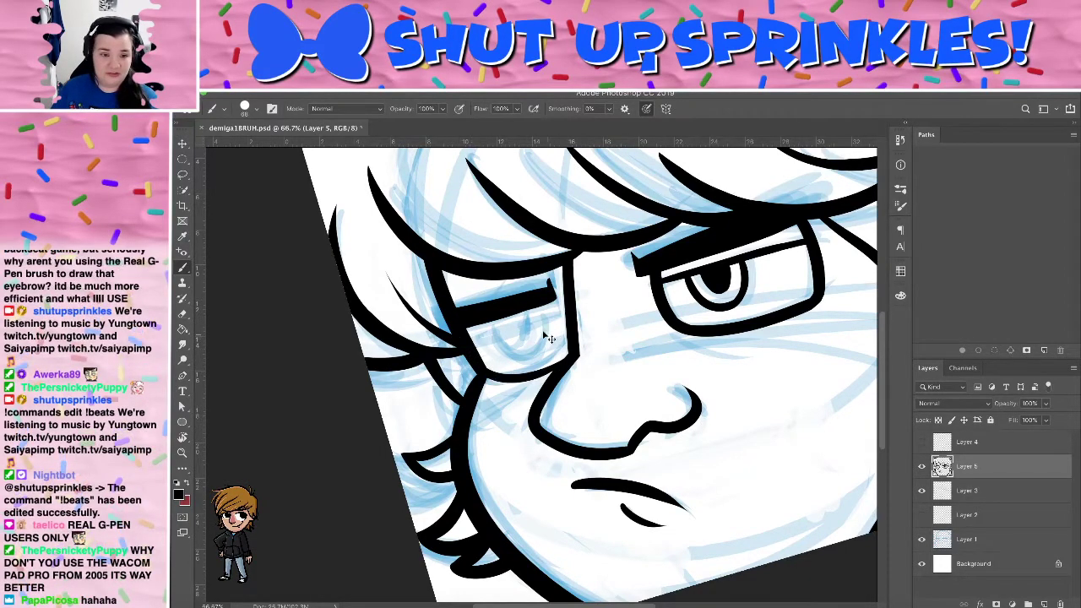
pyautogui.hotkey('ctrl', 'z')
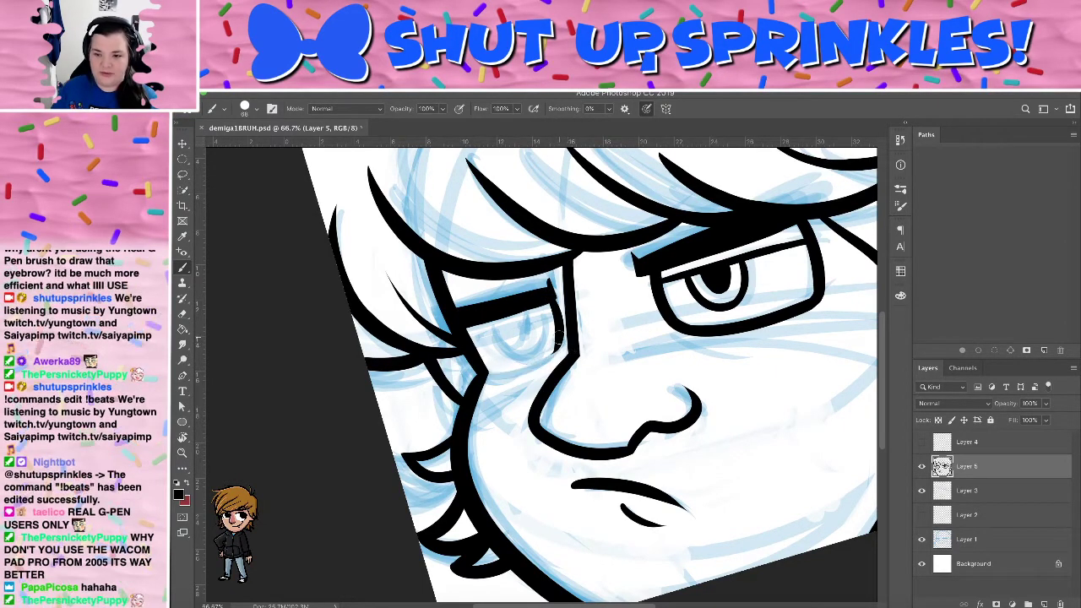
pyautogui.moveTo(557, 339)
pyautogui.mouseDown()
pyautogui.moveTo(482, 369)
pyautogui.moveTo(557, 347)
pyautogui.mouseUp()
pyautogui.press('super+z')
pyautogui.moveTo(482, 369); pyautogui.dragTo(525, 365)
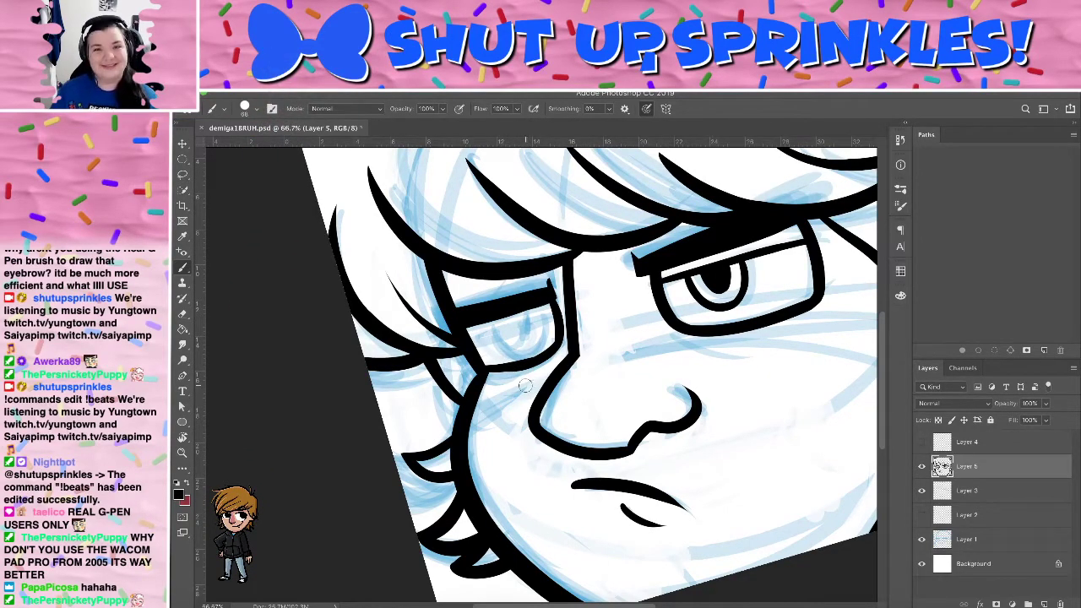
pyautogui.press('z')
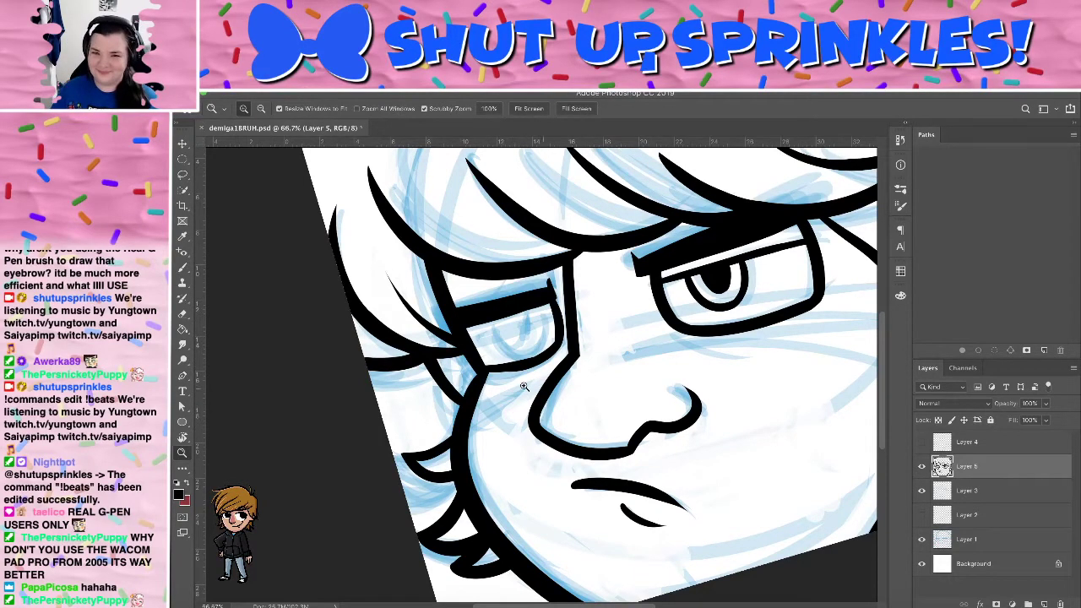
pyautogui.press('b')
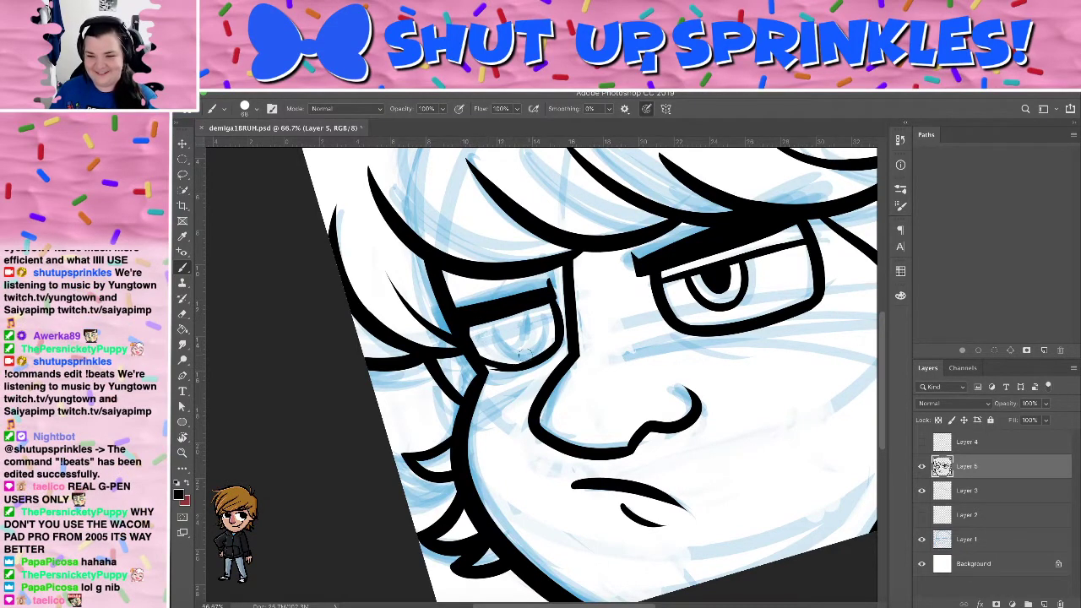
pyautogui.press('super+z')
pyautogui.moveTo(476, 361)
pyautogui.mouseDown()
pyautogui.moveTo(511, 366)
pyautogui.moveTo(533, 342)
pyautogui.moveTo(481, 364)
pyautogui.moveTo(549, 359)
pyautogui.mouseUp()
pyautogui.press('super+z')
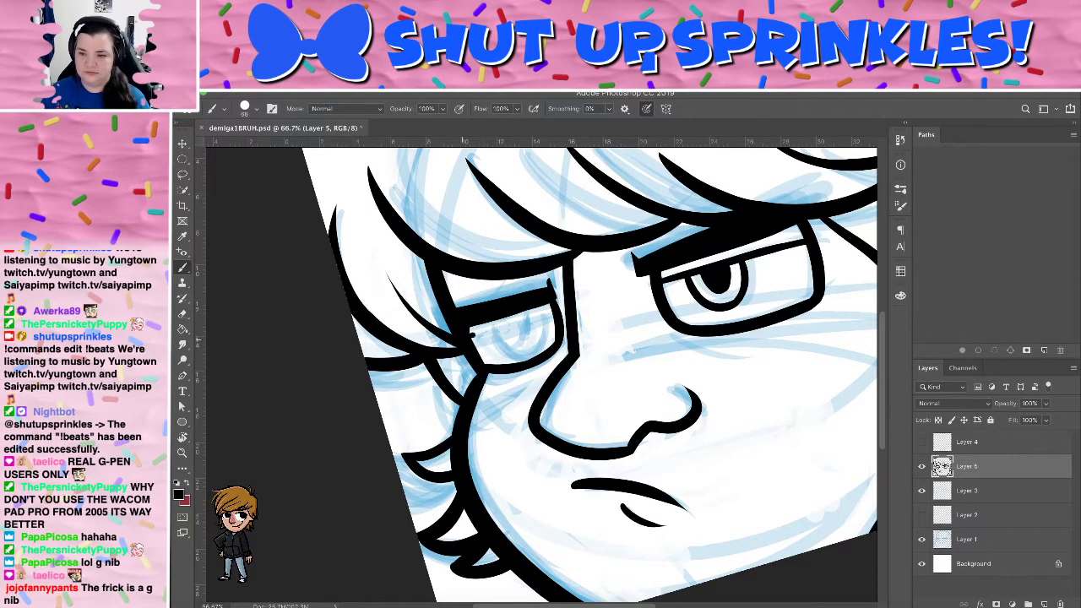
# Ink a thin upper lid line across the smaller eye, just below and parallel to its thick brow line
pyautogui.moveTo(466, 338); pyautogui.dragTo(557, 319)
pyautogui.hotkey('ctrl', 'z')
pyautogui.moveTo(463, 339); pyautogui.dragTo(559, 318)
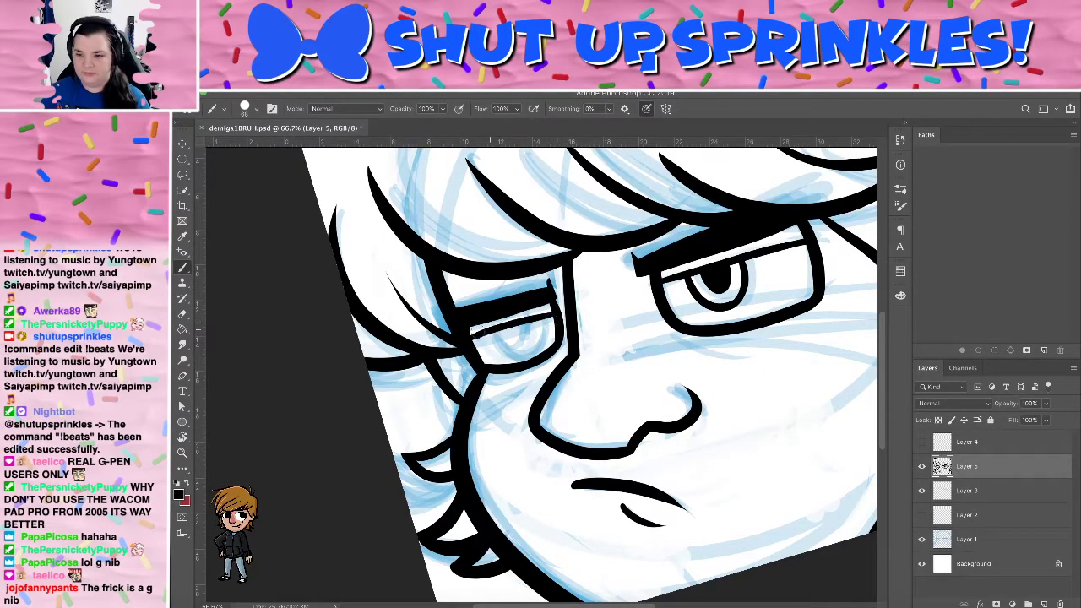
pyautogui.hotkey('ctrl', 'z')
pyautogui.moveTo(466, 338); pyautogui.dragTo(564, 311)
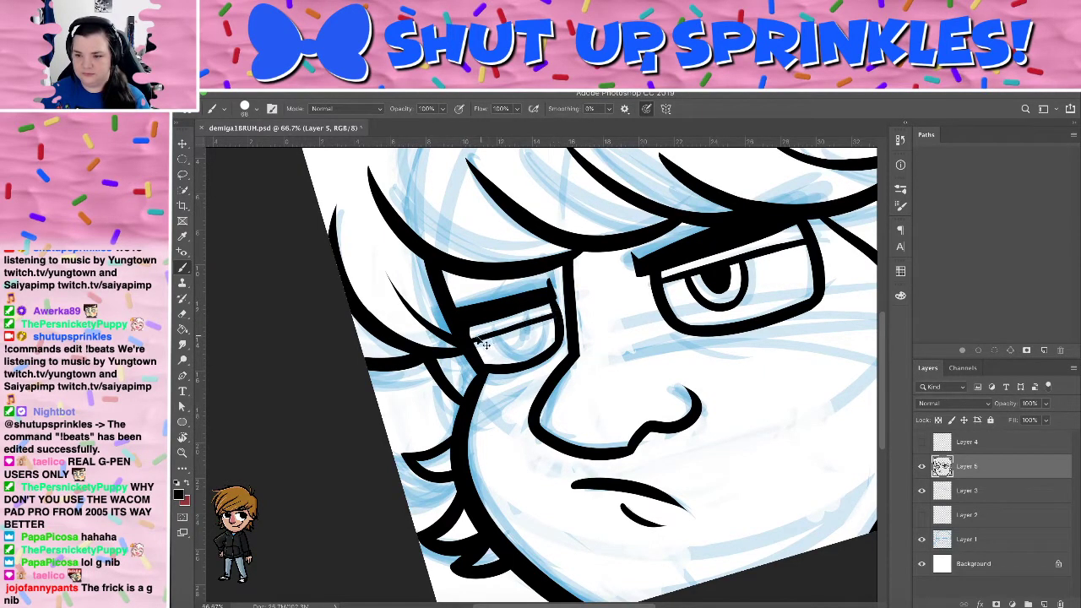
pyautogui.press('super+z')
pyautogui.moveTo(470, 340); pyautogui.dragTo(555, 316)
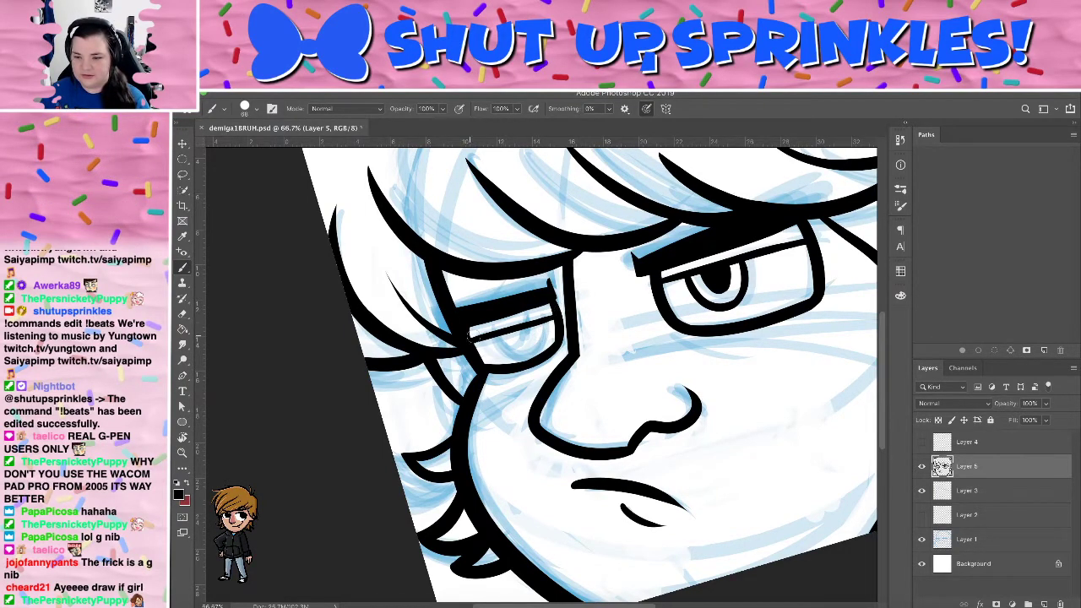
pyautogui.moveTo(505, 331); pyautogui.dragTo(549, 330)
pyautogui.press('super+z')
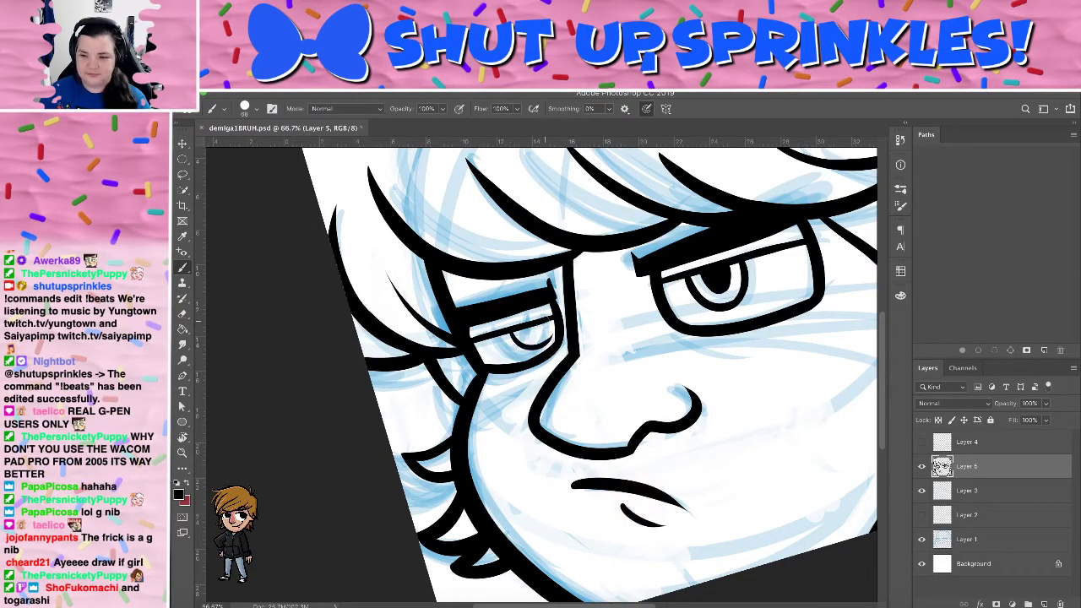
pyautogui.hotkey('ctrl', 'z')
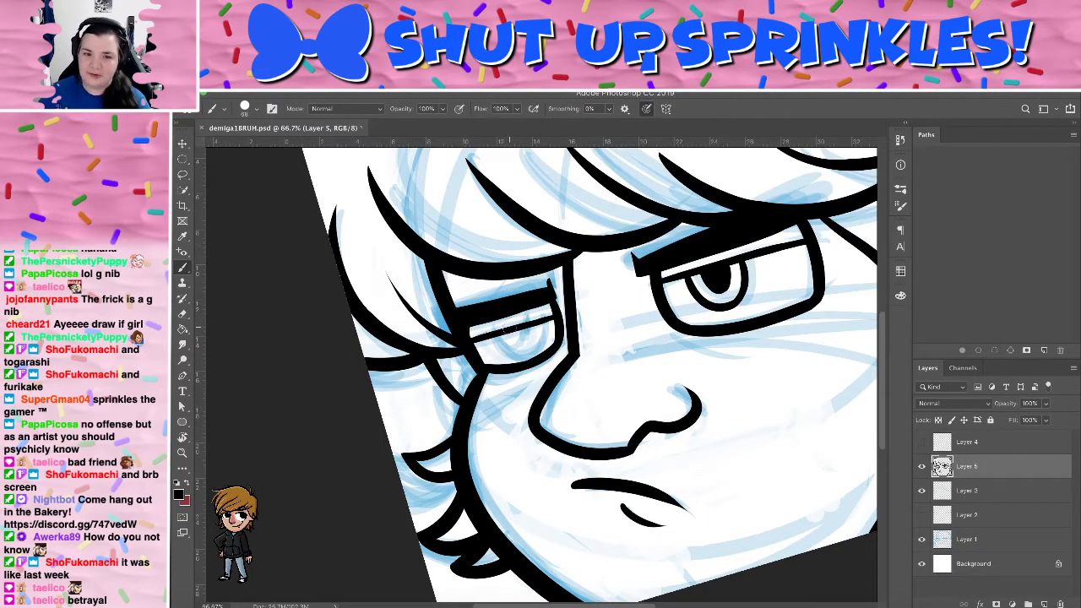
pyautogui.moveTo(512, 336)
pyautogui.mouseDown()
pyautogui.moveTo(542, 320)
pyautogui.moveTo(530, 348)
pyautogui.moveTo(547, 318)
pyautogui.moveTo(516, 344)
pyautogui.moveTo(536, 321)
pyautogui.mouseUp()
pyautogui.press('super+z')
pyautogui.press('super+z')
pyautogui.press('super+z')
pyautogui.press('super+z')
pyautogui.press('super+z')
pyautogui.hotkey('ctrl', 'z')
pyautogui.press('super+z')
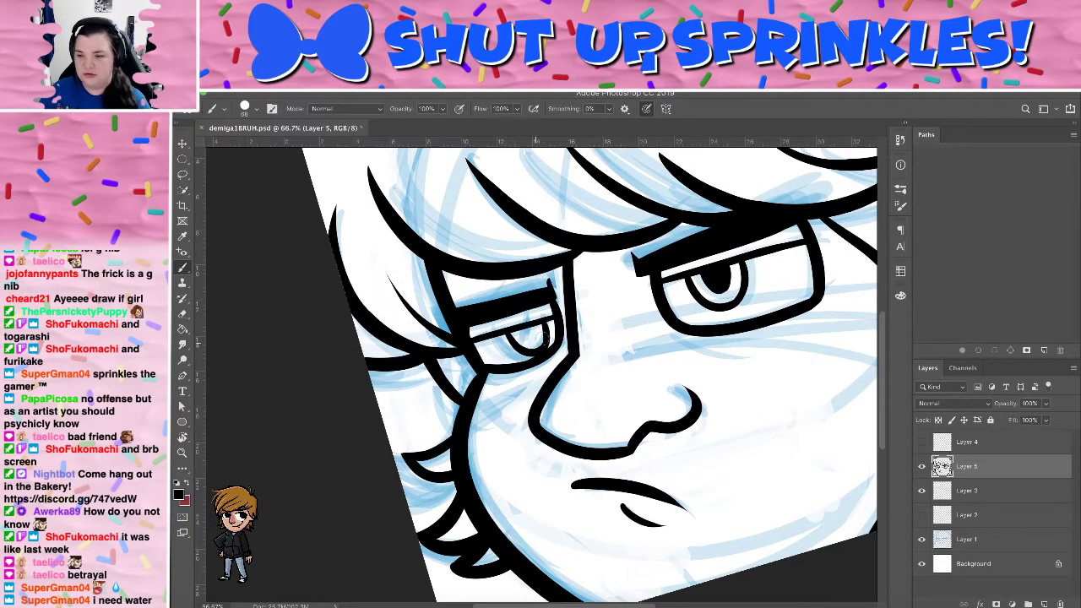
pyautogui.hotkey('ctrl', 'z')
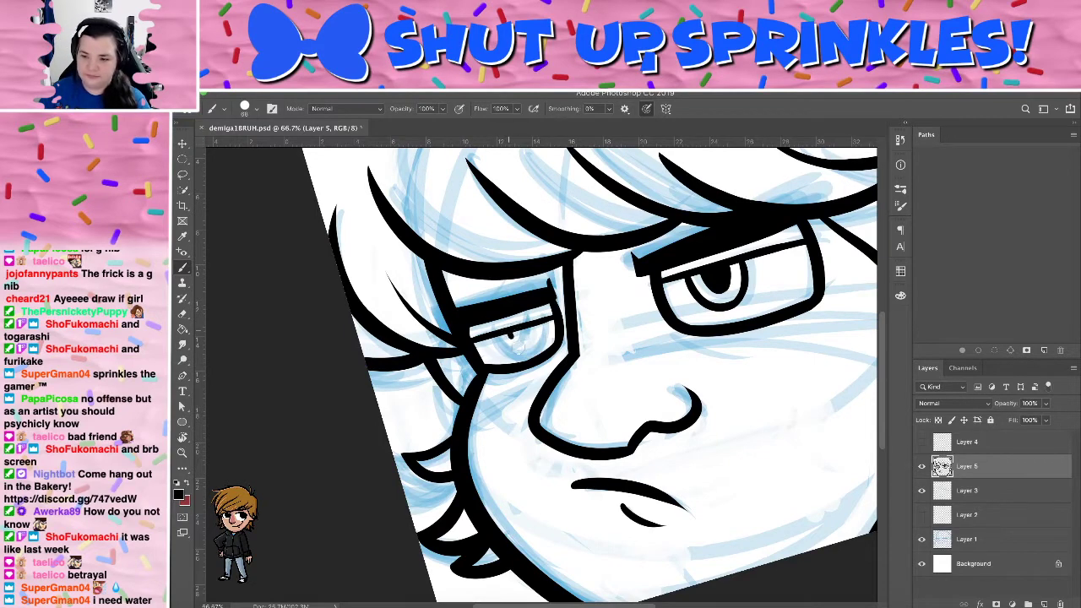
# Try to ink a U-shaped iris with a solid pupil under the smaller eye's upper lid line
pyautogui.moveTo(508, 334); pyautogui.dragTo(549, 323)
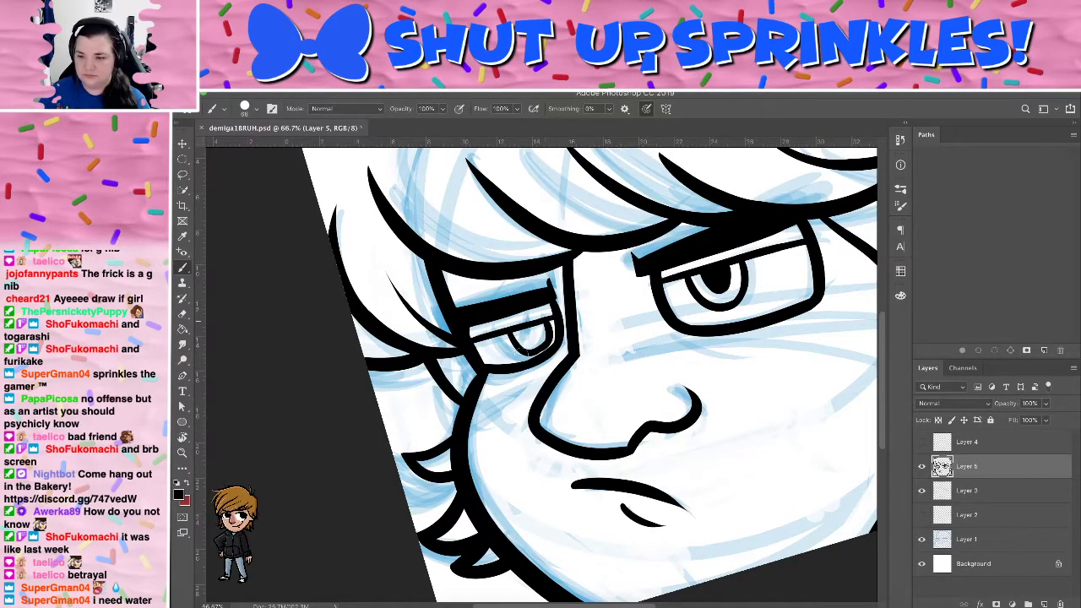
pyautogui.press('super+z')
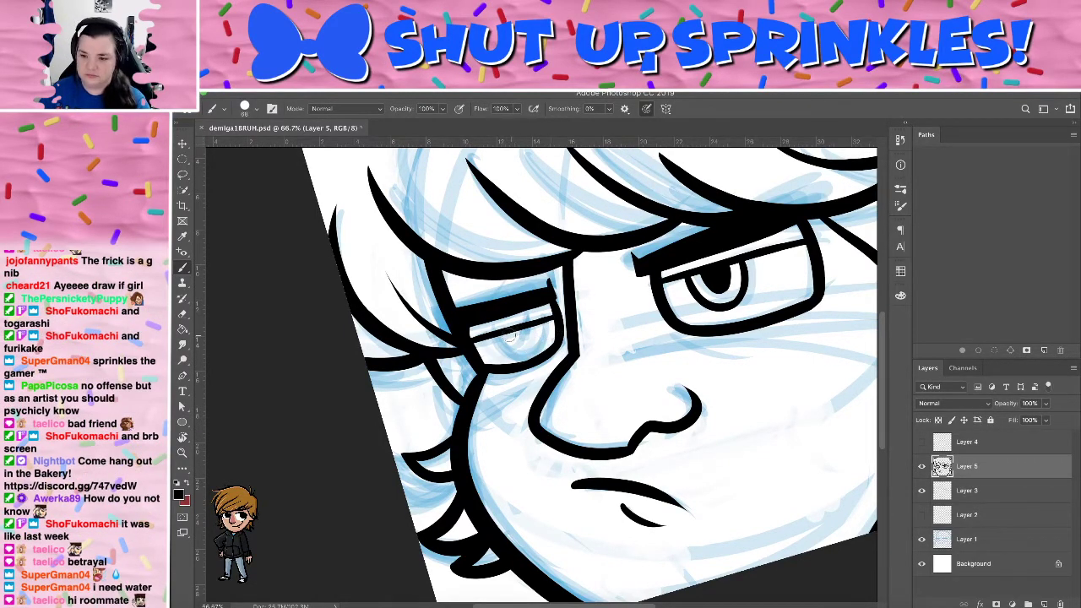
pyautogui.moveTo(545, 340); pyautogui.dragTo(509, 330)
pyautogui.press('super+z')
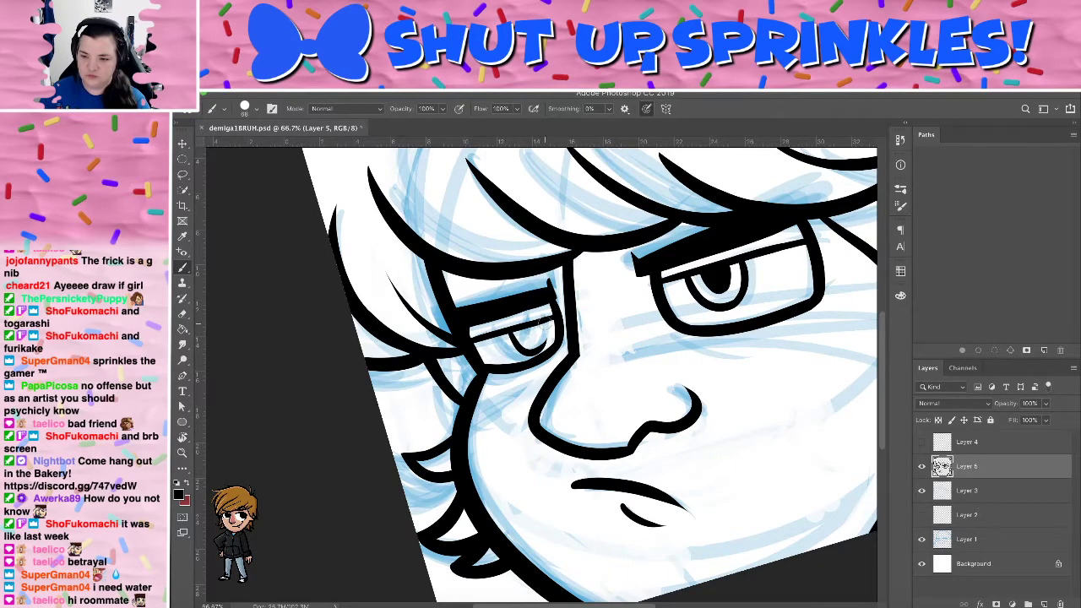
pyautogui.hotkey('ctrl', 'z')
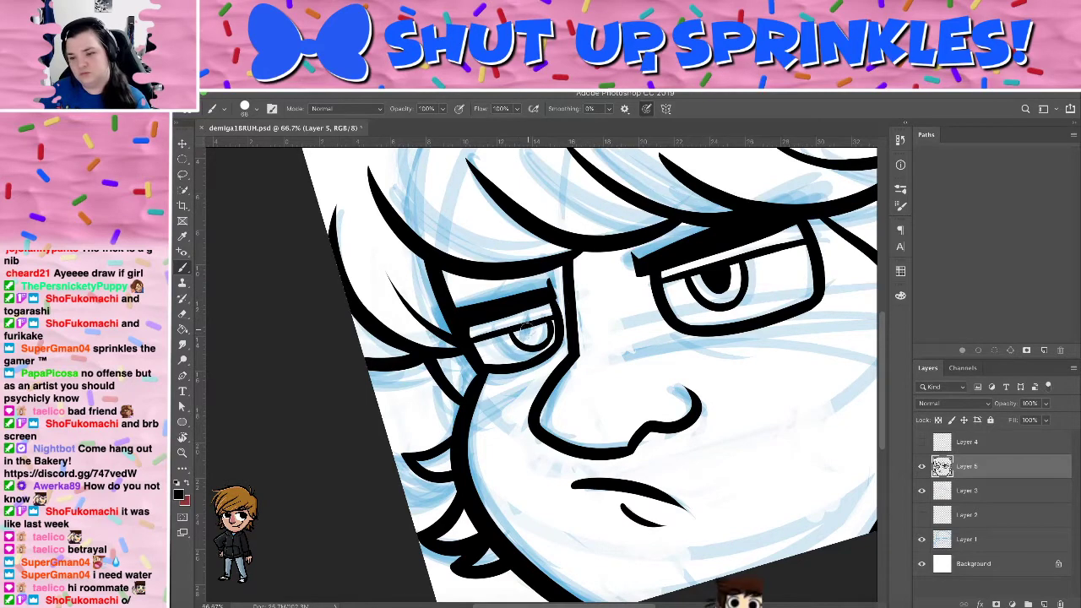
pyautogui.click(531, 333)
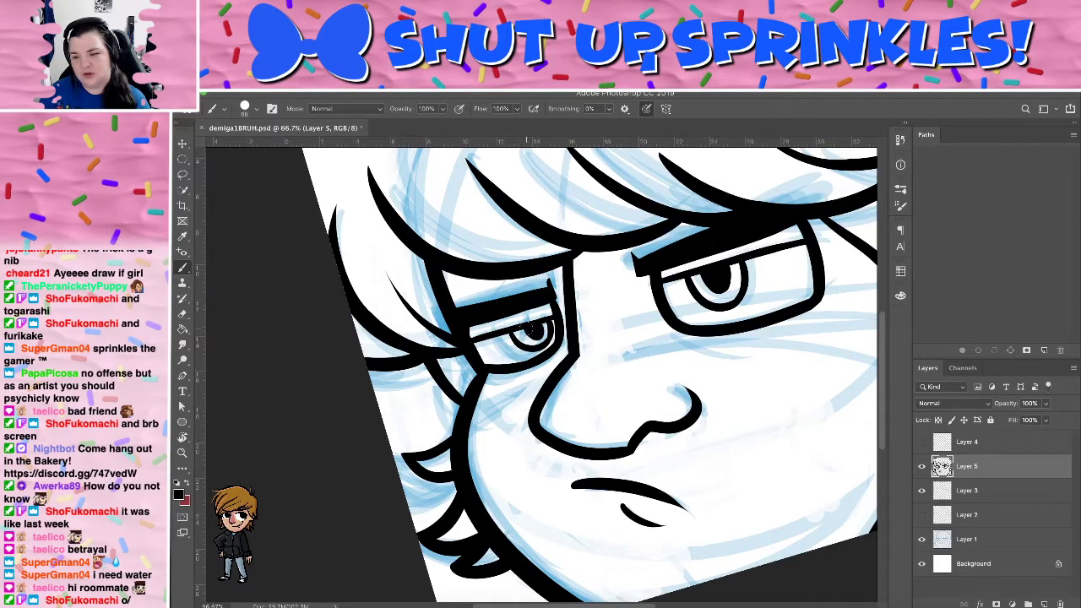
pyautogui.moveTo(682, 284); pyautogui.dragTo(629, 267)
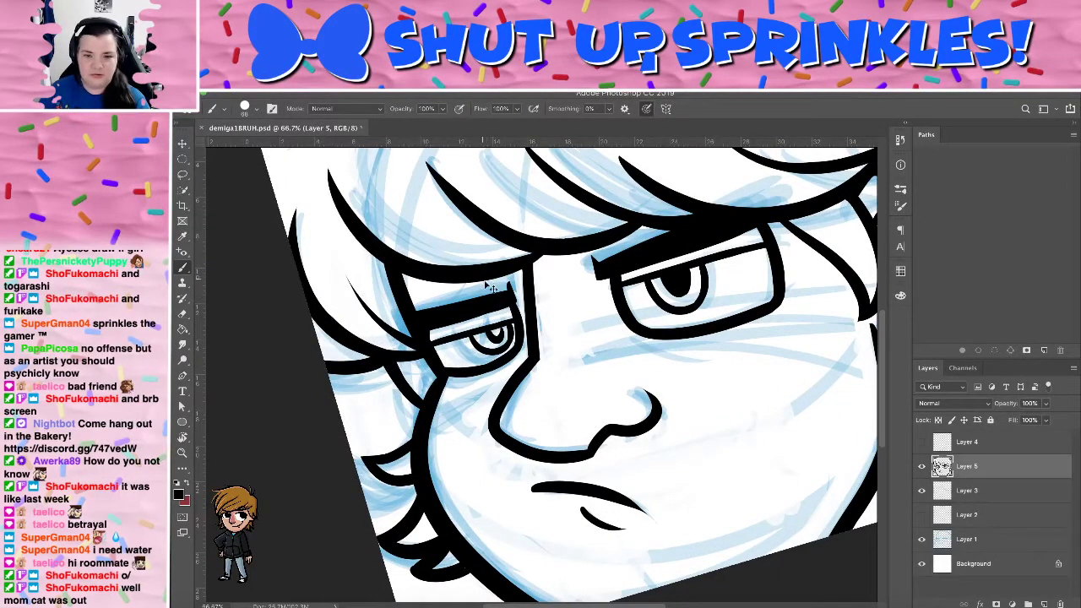
pyautogui.press('super+z')
pyautogui.press('super+z')
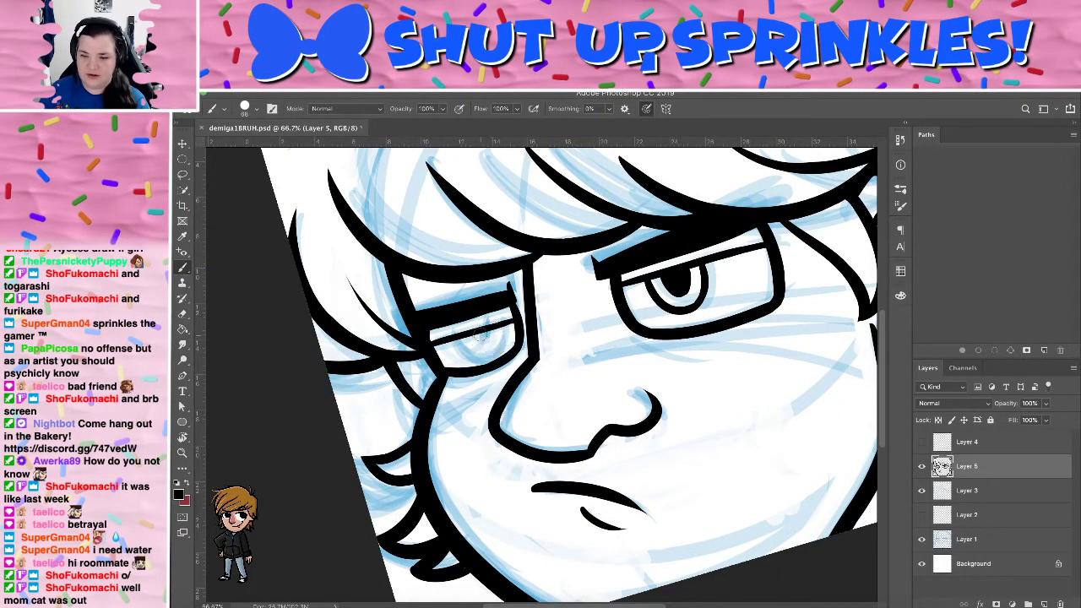
# Remove the smaller eye's thin upper lid line and re-ink it as a slanted line just below the thick brow
pyautogui.moveTo(478, 335)
pyautogui.mouseDown()
pyautogui.moveTo(505, 333)
pyautogui.moveTo(489, 353)
pyautogui.moveTo(507, 328)
pyautogui.mouseUp()
pyautogui.press('super+z')
pyautogui.hotkey('ctrl', 'z')
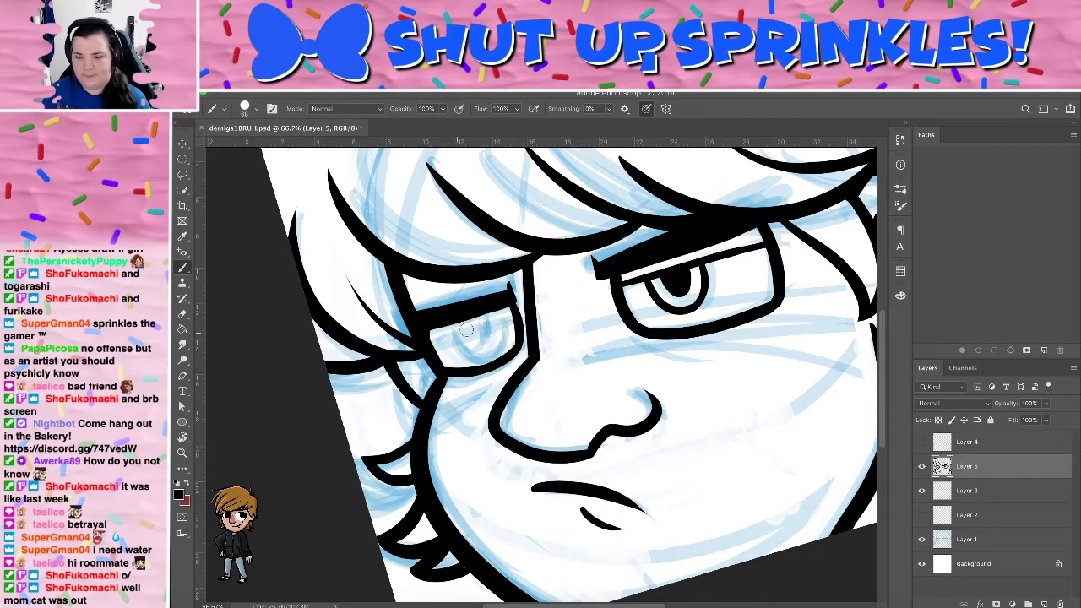
pyautogui.moveTo(430, 340); pyautogui.dragTo(509, 321)
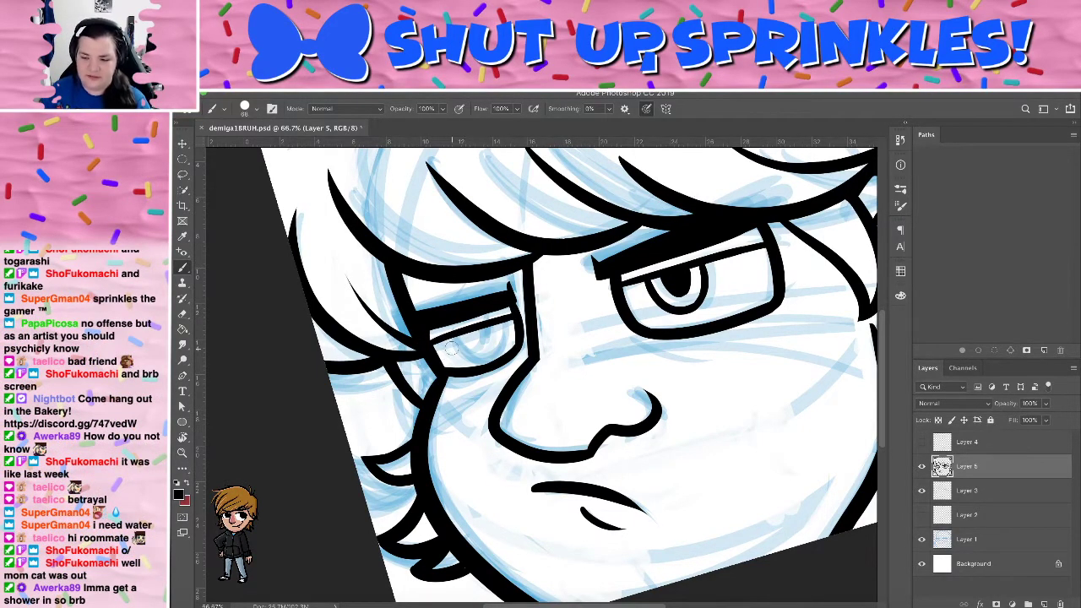
pyautogui.press('e')
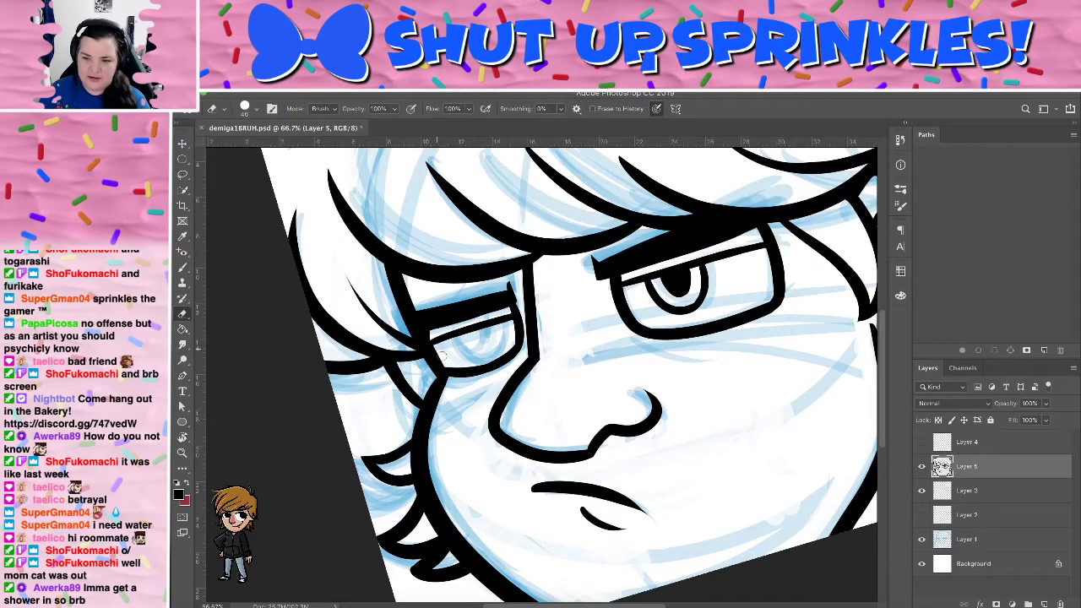
pyautogui.press('b')
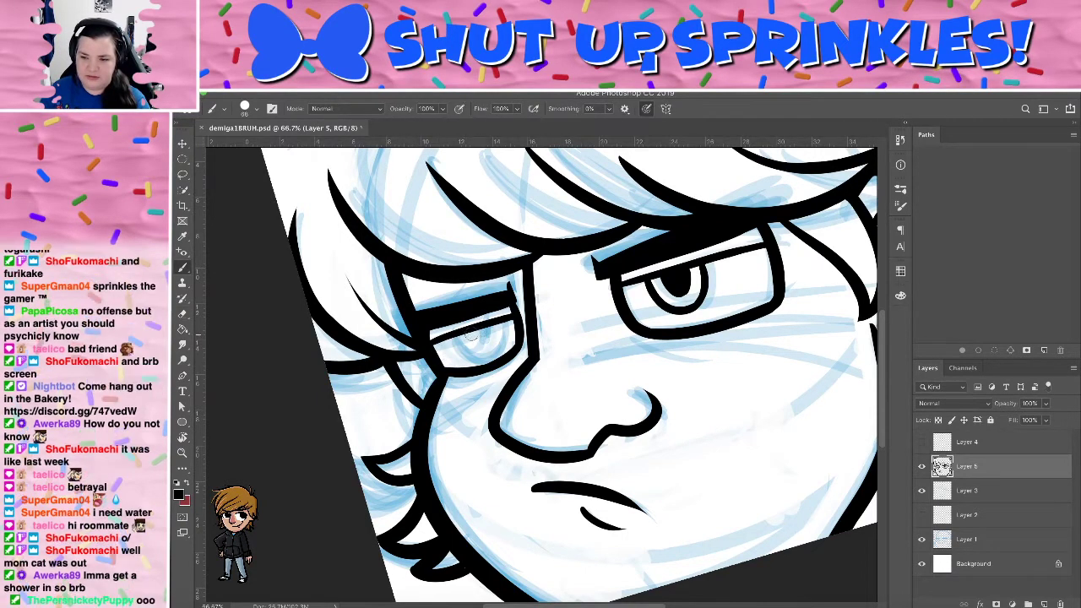
pyautogui.press('super+z')
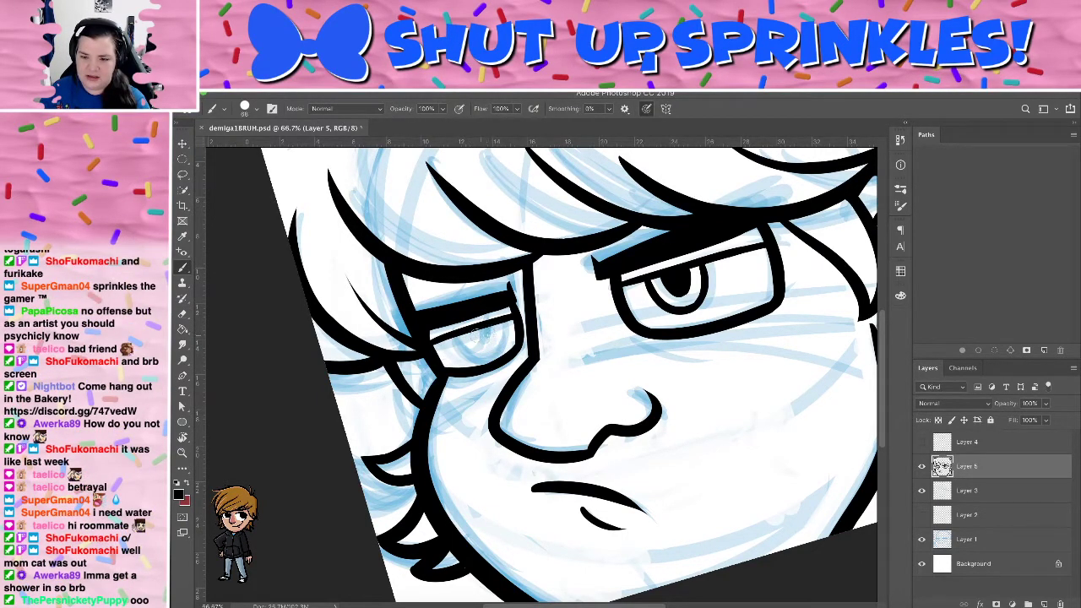
pyautogui.moveTo(470, 333)
pyautogui.mouseDown()
pyautogui.moveTo(501, 323)
pyautogui.moveTo(508, 337)
pyautogui.mouseUp()
pyautogui.press('super+z')
pyautogui.press('super+z')
pyautogui.hotkey('ctrl', 'z')
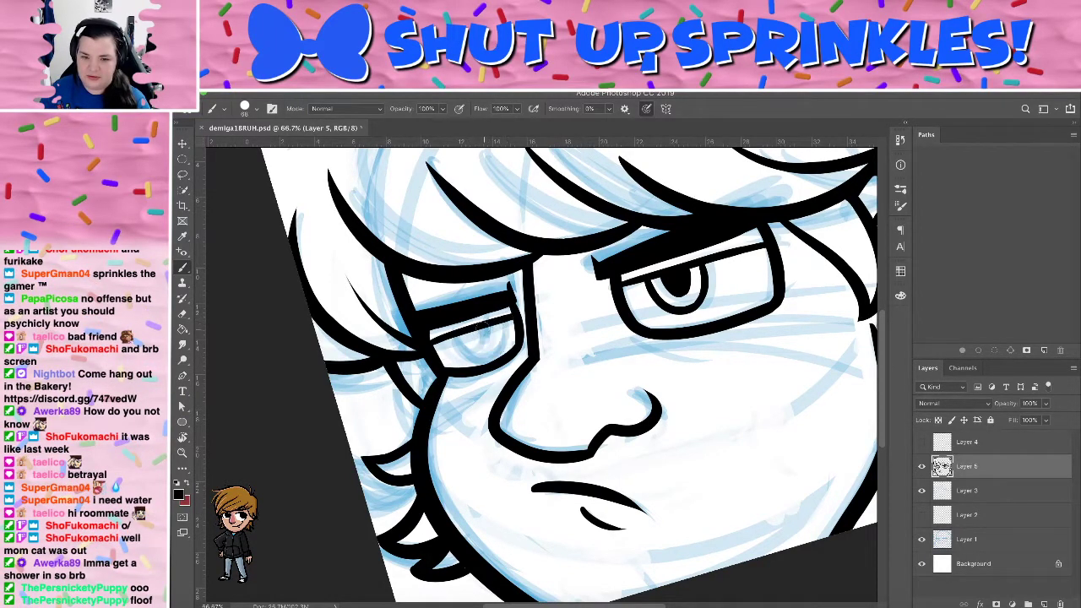
# Ink the smaller eye's U-shaped iris hanging from the upper lid line, with a solid black pupil inside it
pyautogui.moveTo(469, 332)
pyautogui.mouseDown()
pyautogui.moveTo(498, 320)
pyautogui.moveTo(501, 350)
pyautogui.moveTo(503, 325)
pyautogui.mouseUp()
pyautogui.press('super+z')
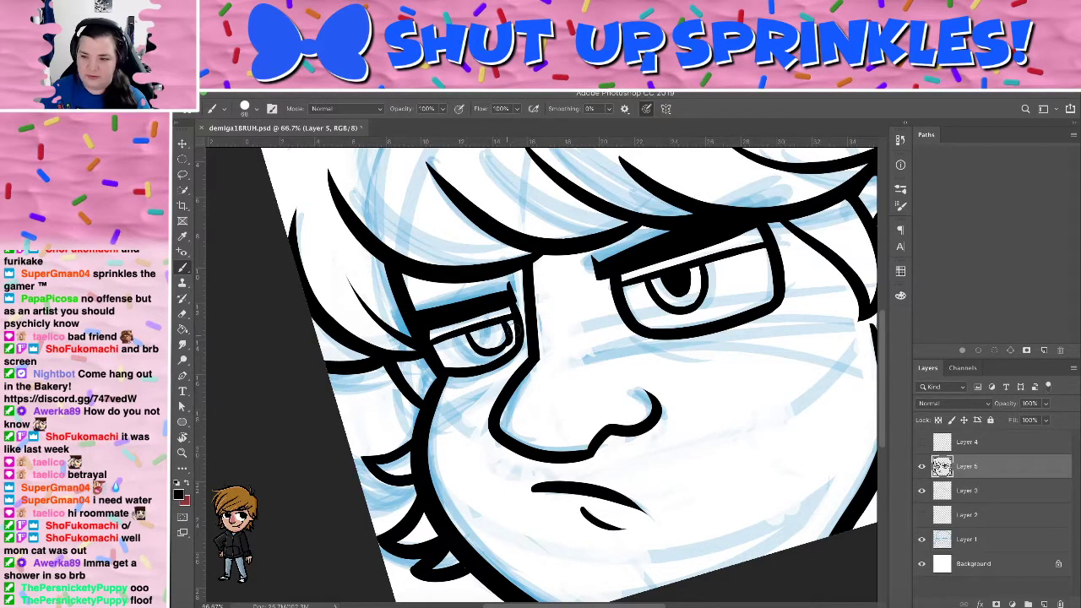
pyautogui.hotkey('ctrl', 'z')
pyautogui.press('super+z')
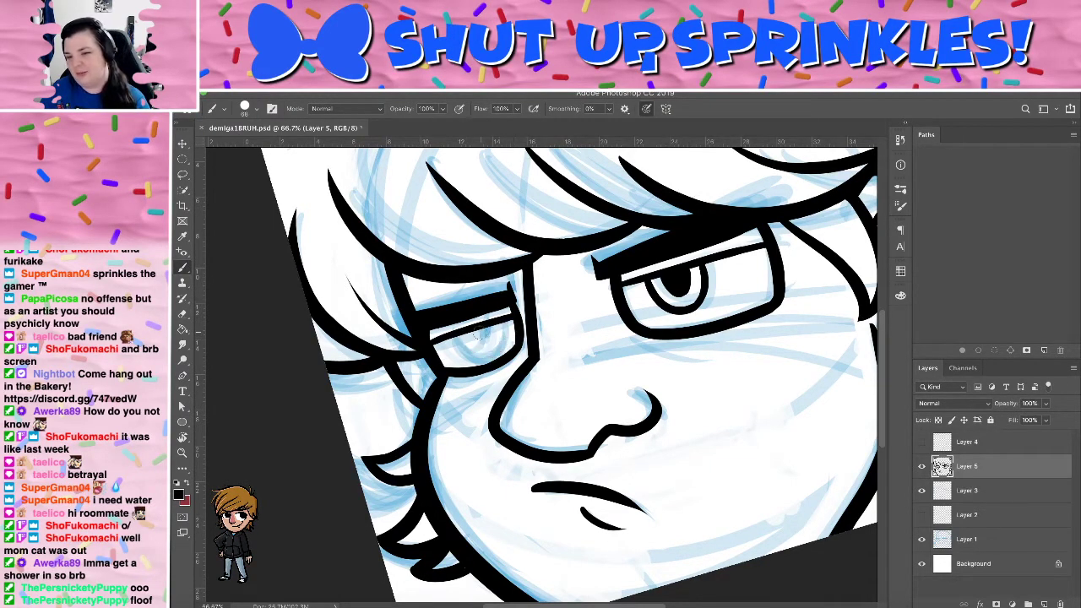
pyautogui.moveTo(477, 335)
pyautogui.mouseDown()
pyautogui.moveTo(506, 326)
pyautogui.moveTo(501, 341)
pyautogui.mouseUp()
pyautogui.press('super+z')
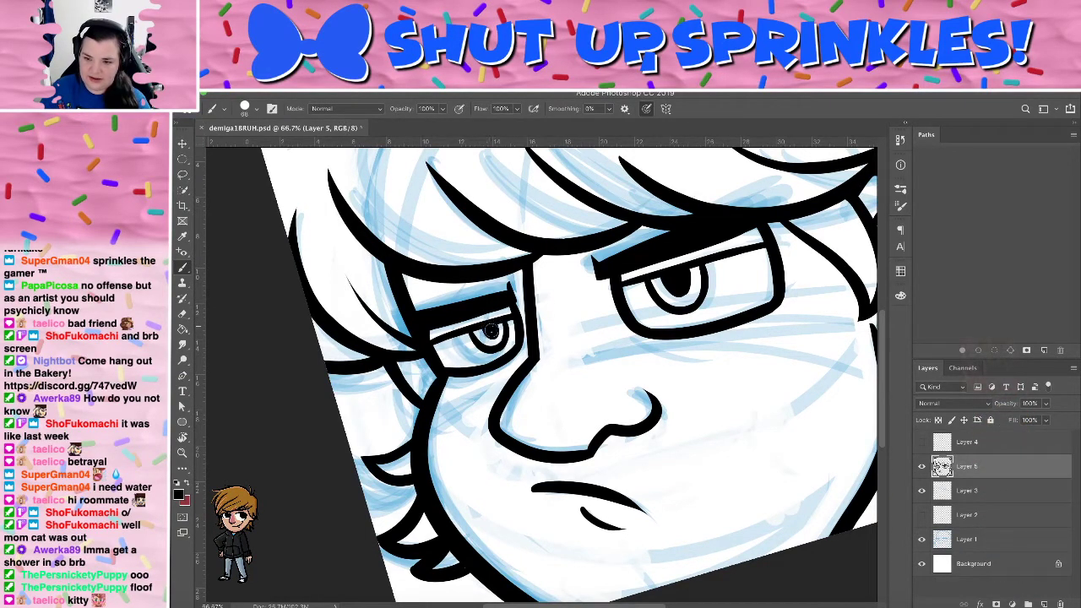
pyautogui.moveTo(643, 402); pyautogui.dragTo(563, 346)
pyautogui.moveTo(634, 284); pyautogui.dragTo(656, 404)
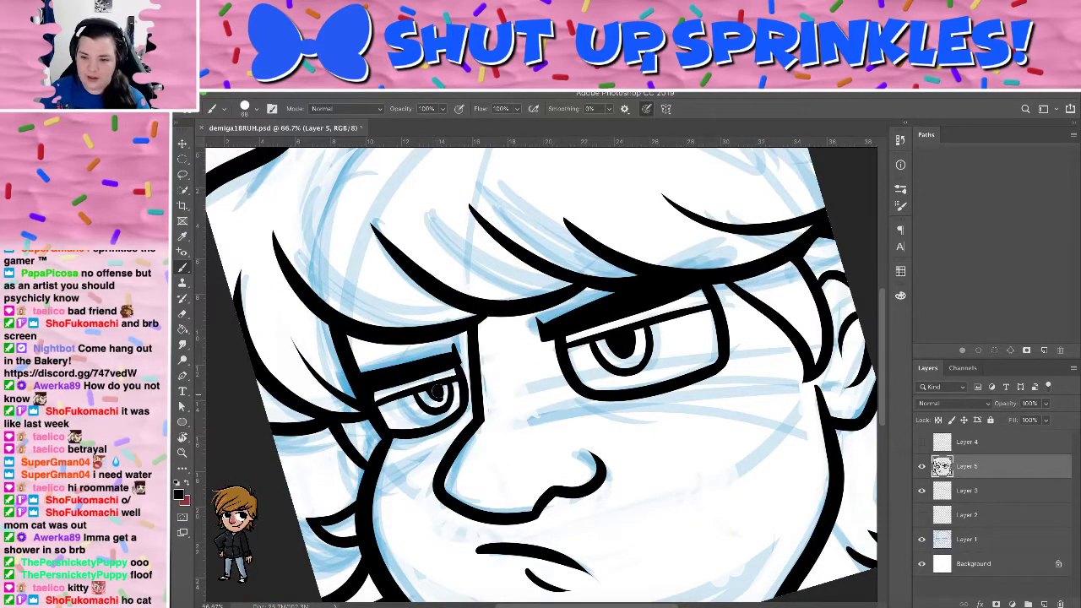
pyautogui.moveTo(541, 333); pyautogui.dragTo(614, 200)
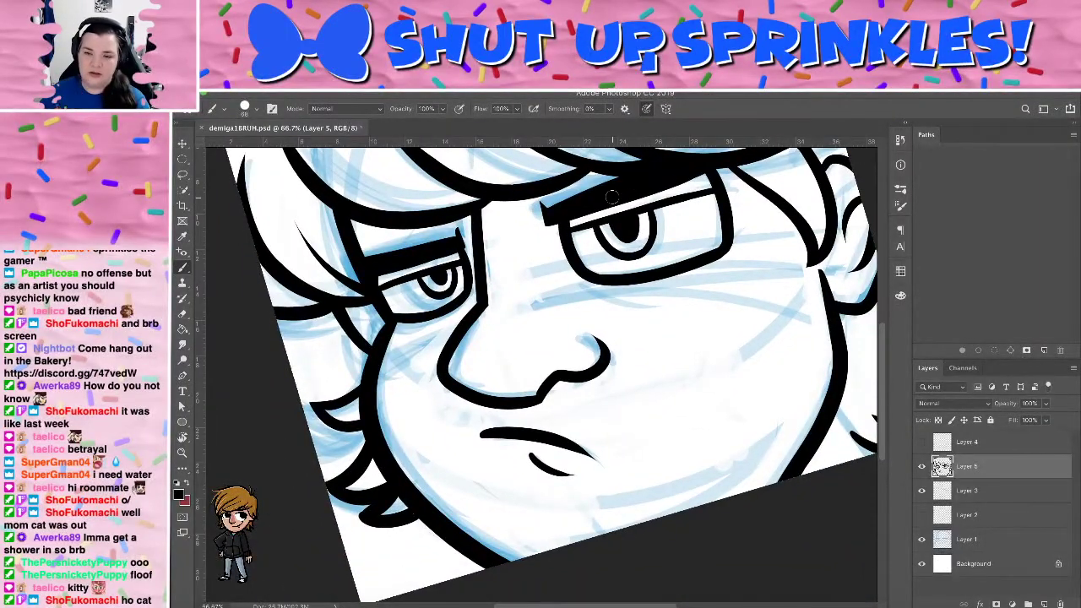
pyautogui.click(613, 197)
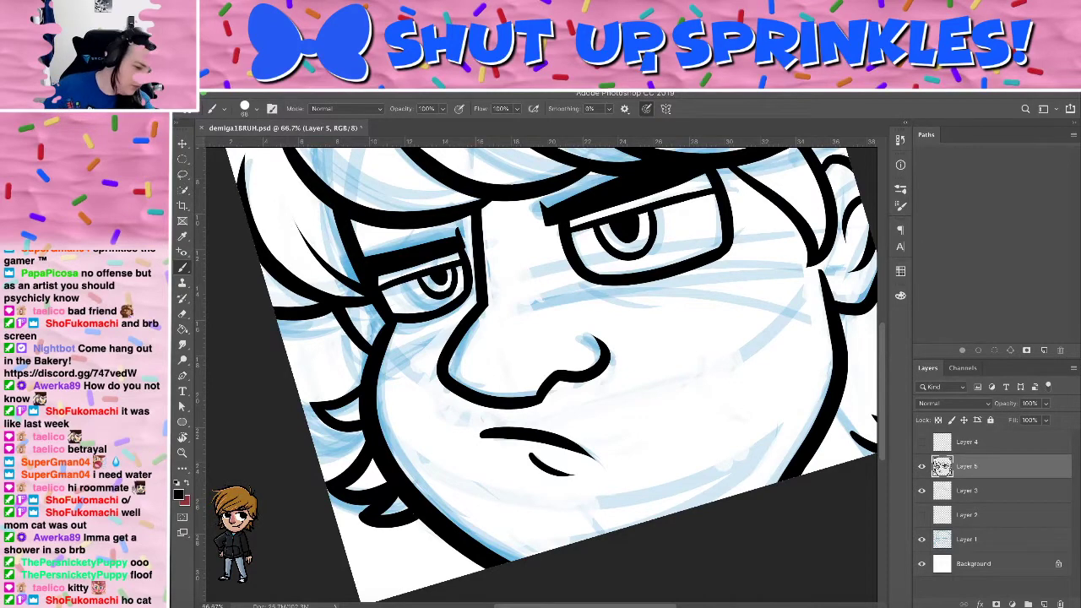
# Look through the artwork folder in the file browser for existing character drawings
pyautogui.press('super+o')
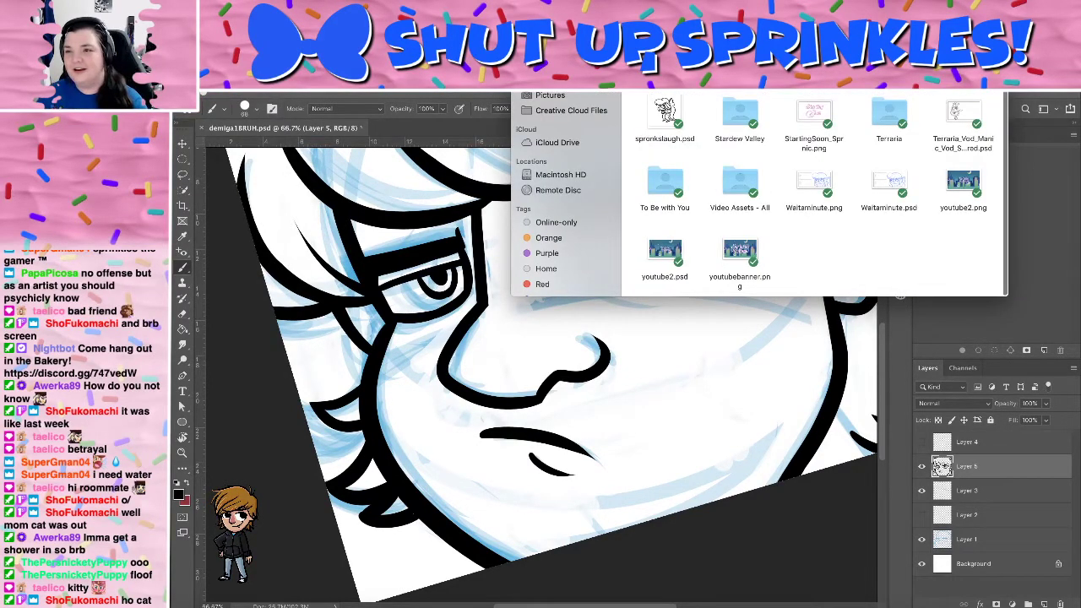
pyautogui.scroll(5, 814, 194)
pyautogui.scroll(-5, 814, 195)
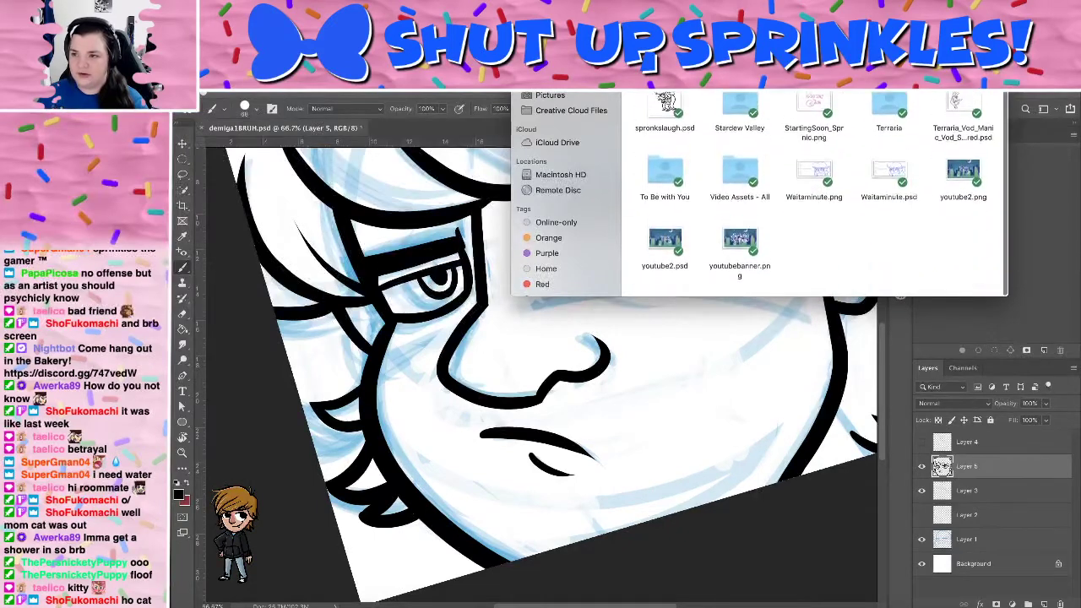
pyautogui.scroll(1, 814, 186)
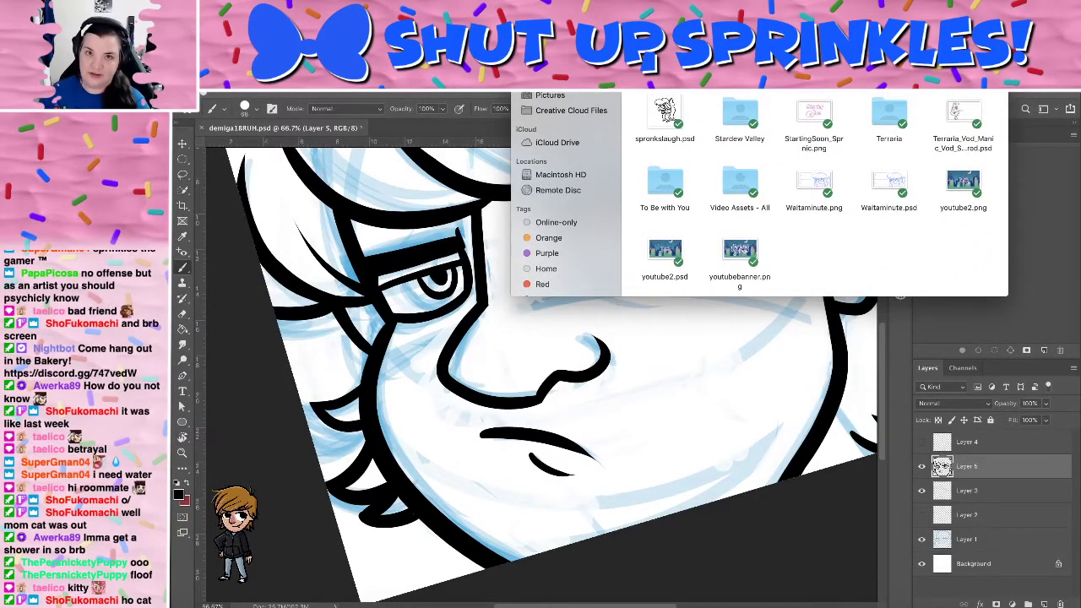
pyautogui.scroll(10, 814, 194)
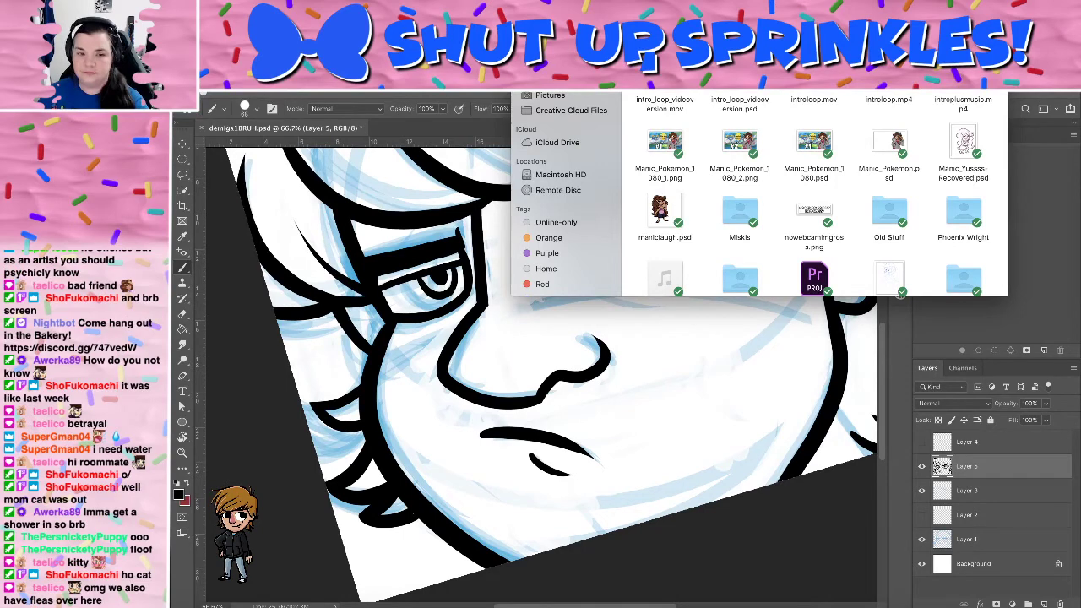
pyautogui.scroll(-10, 814, 194)
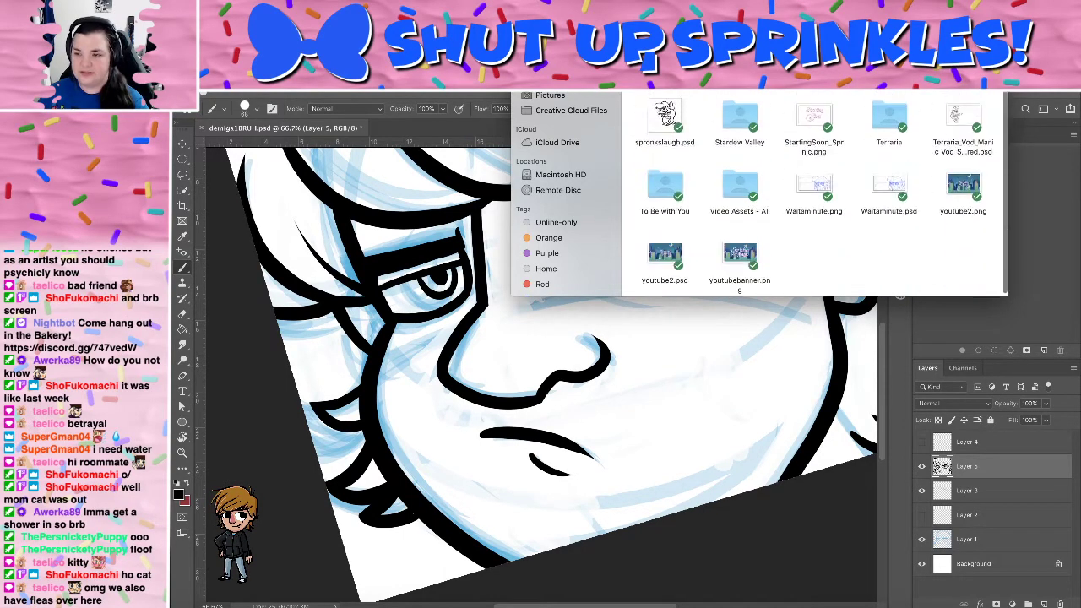
pyautogui.scroll(8, 814, 194)
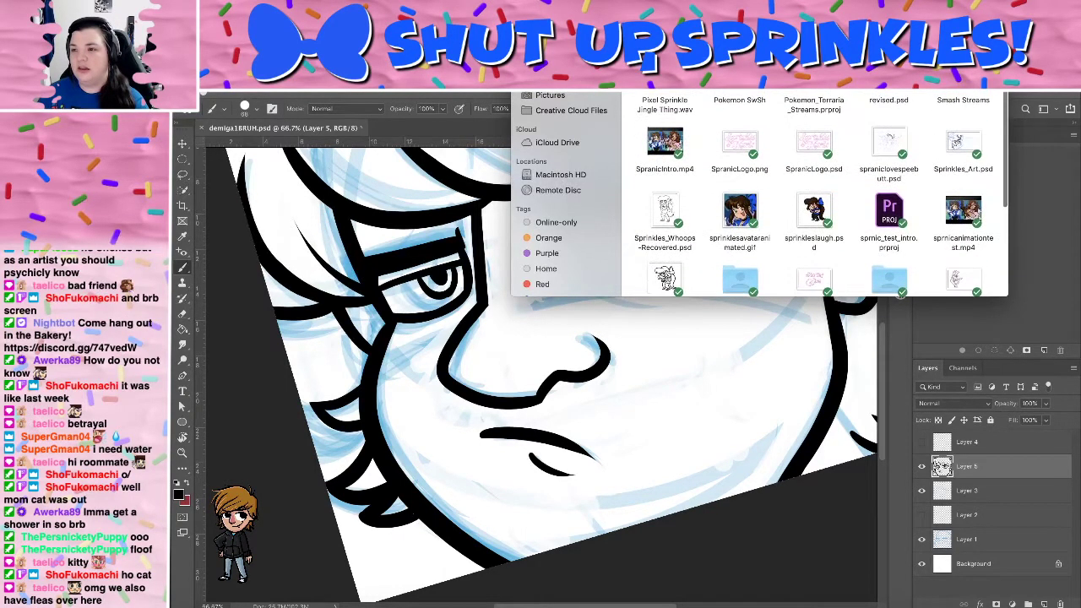
pyautogui.scroll(-10, 814, 194)
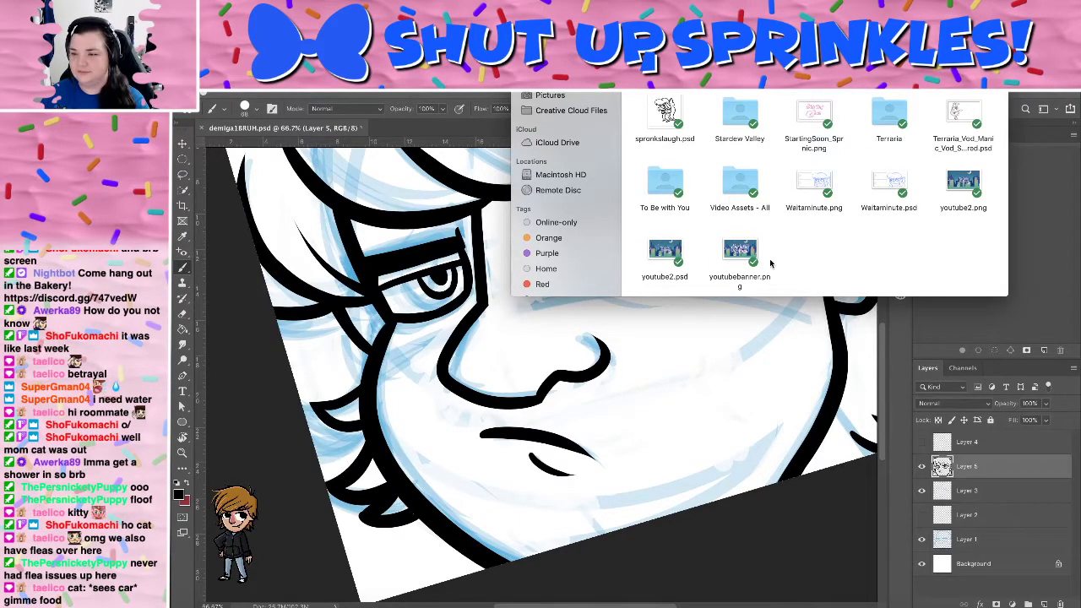
pyautogui.scroll(1, 769, 231)
pyautogui.scroll(-1, 769, 230)
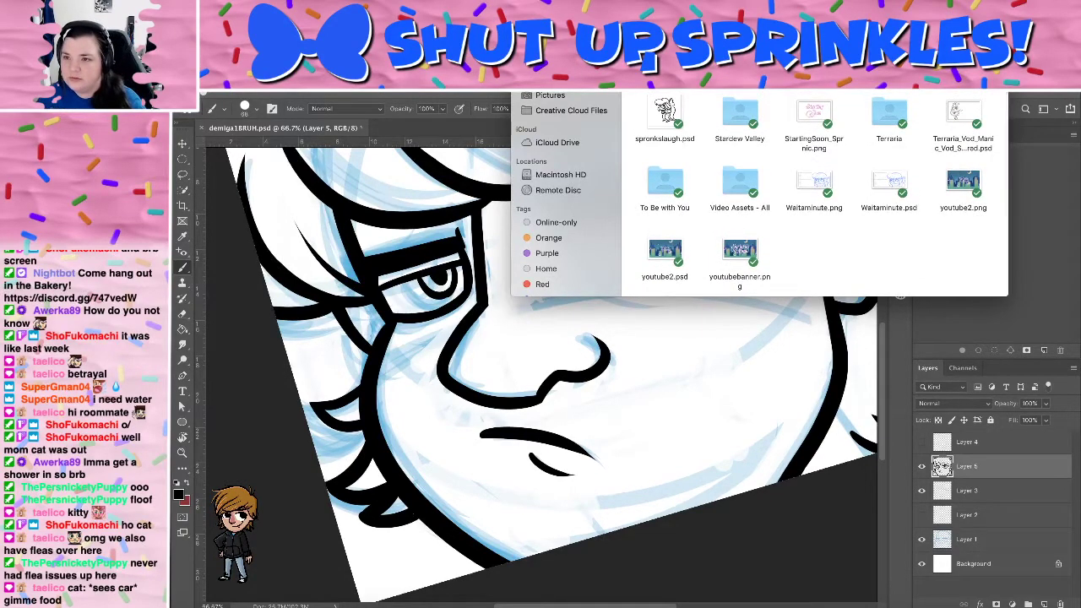
pyautogui.scroll(10, 994, 193)
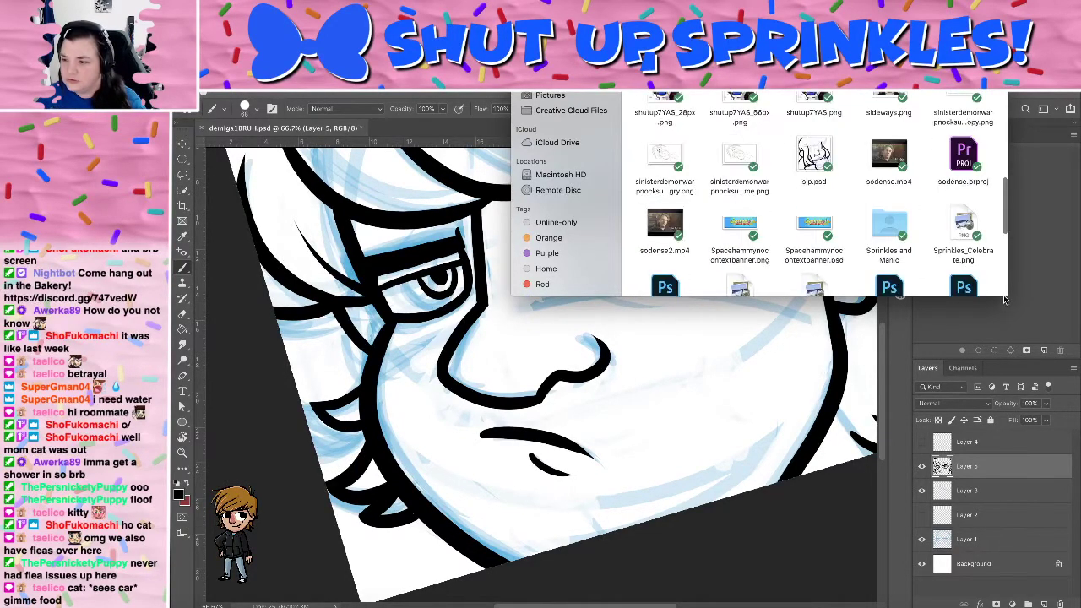
# Shrink the file browser window and open demiga1EVIL.psd, demiga1ROCK.psd and demigaWAH.psd in Photoshop
pyautogui.moveTo(1006, 294); pyautogui.dragTo(985, 174)
pyautogui.scroll(-5, 885, 103)
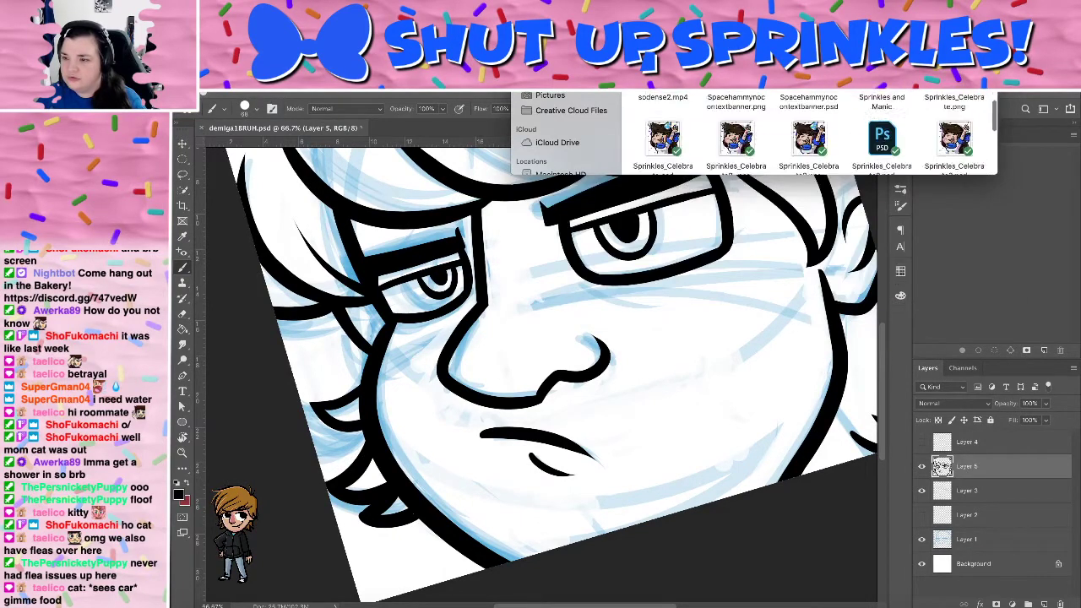
pyautogui.scroll(3, 751, 135)
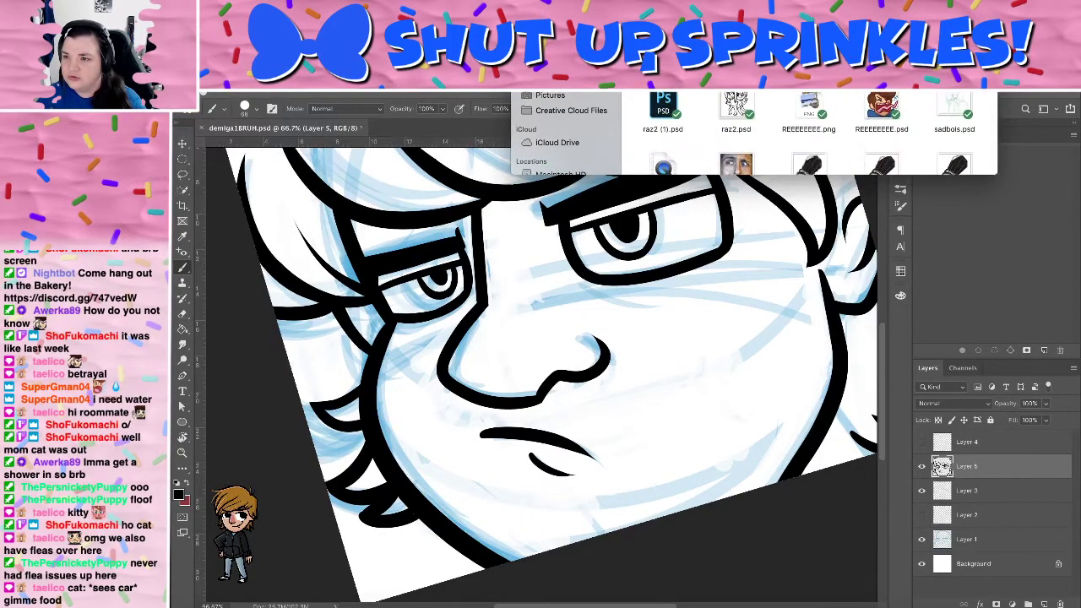
pyautogui.scroll(5, 753, 133)
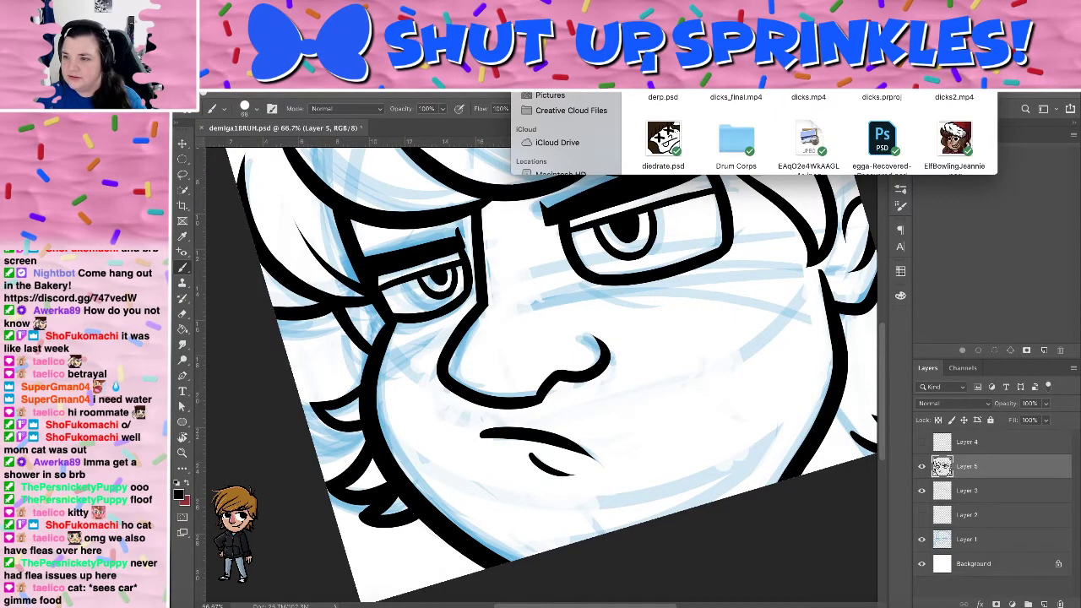
pyautogui.click(413, 221)
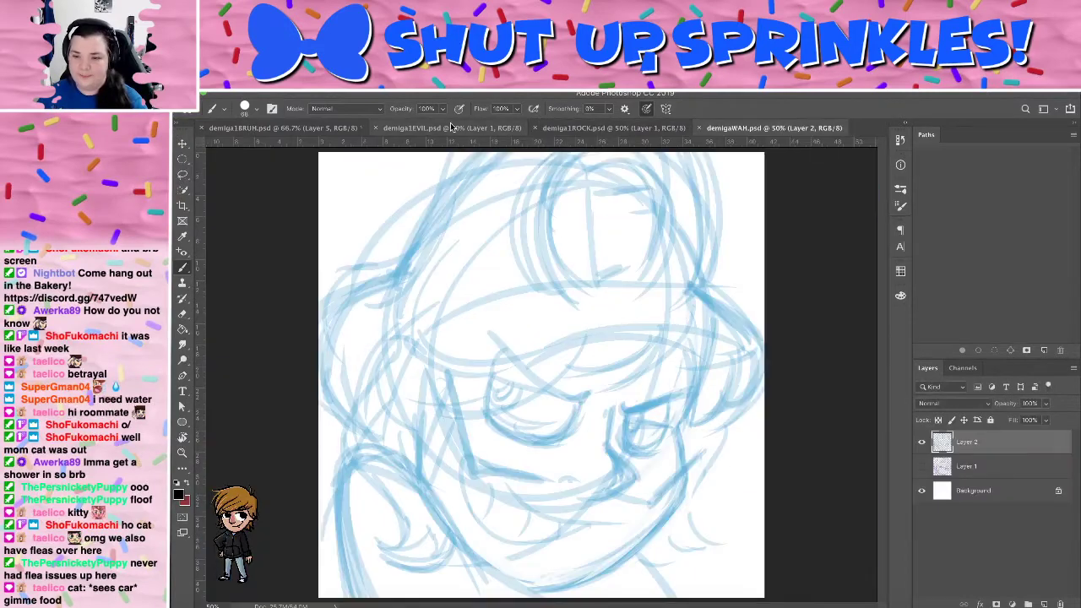
# Set the brush size to 36 px and the foreground colour to blue 1171a2, trying one stroke on the sketch
pyautogui.click(254, 110)
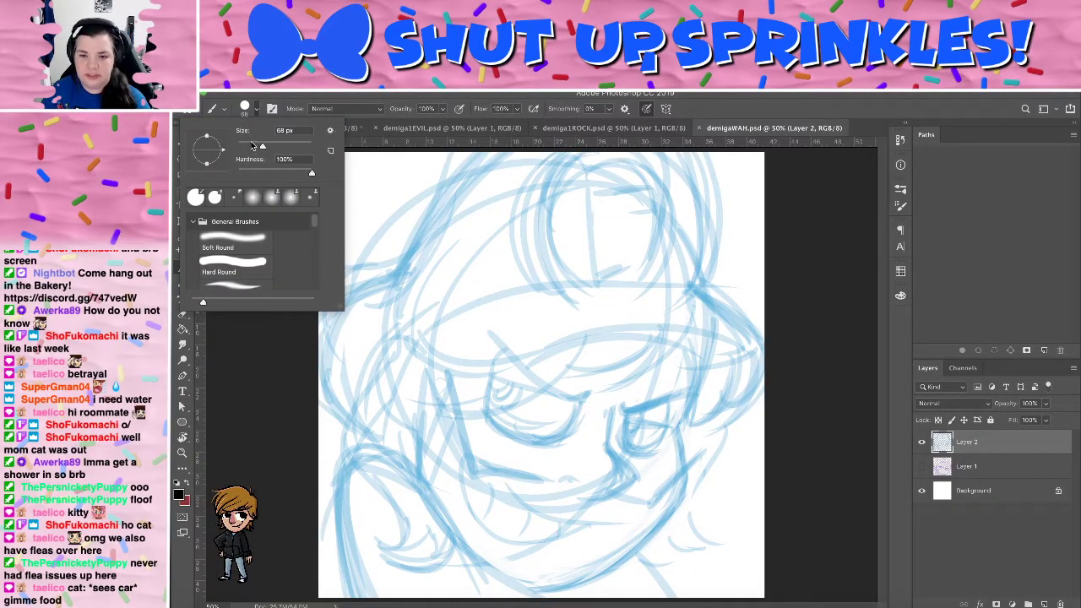
pyautogui.click(251, 145)
pyautogui.click(179, 495)
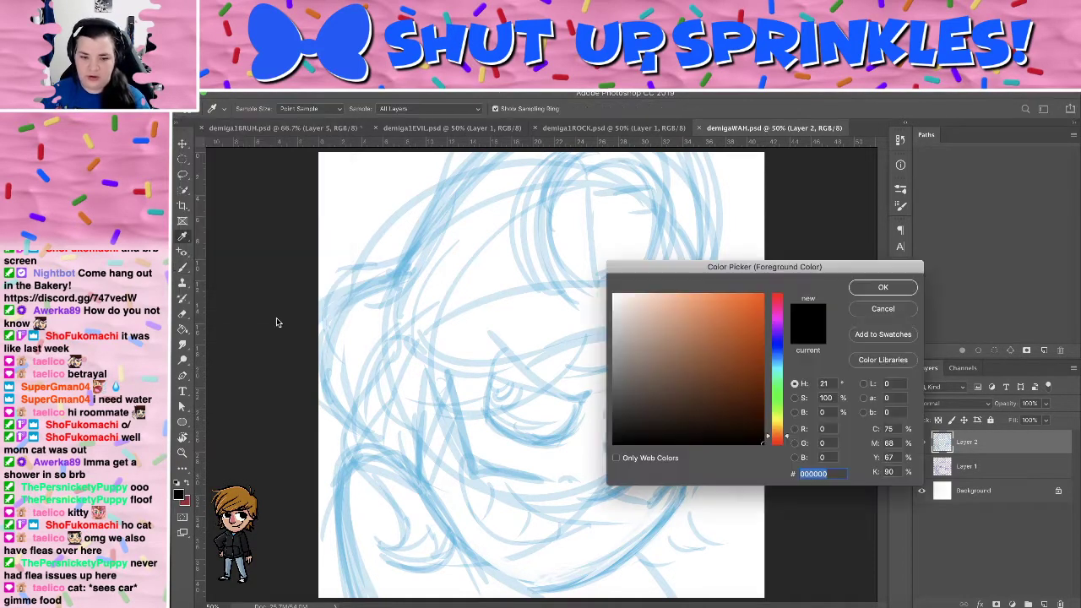
pyautogui.click(777, 350)
pyautogui.moveTo(777, 349); pyautogui.dragTo(778, 362)
pyautogui.click(757, 306)
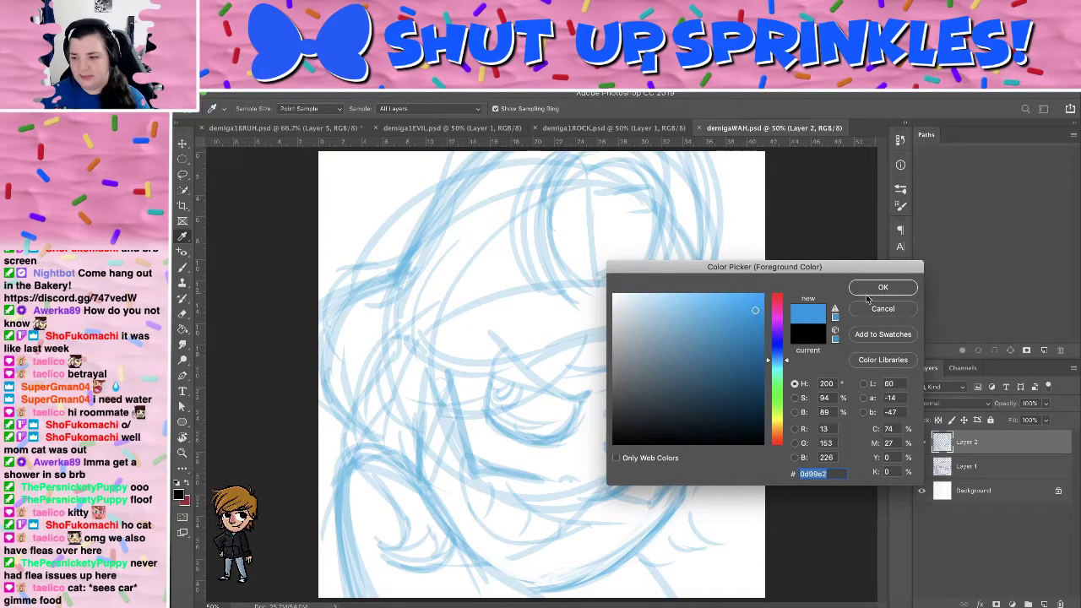
pyautogui.click(748, 335)
pyautogui.click(747, 348)
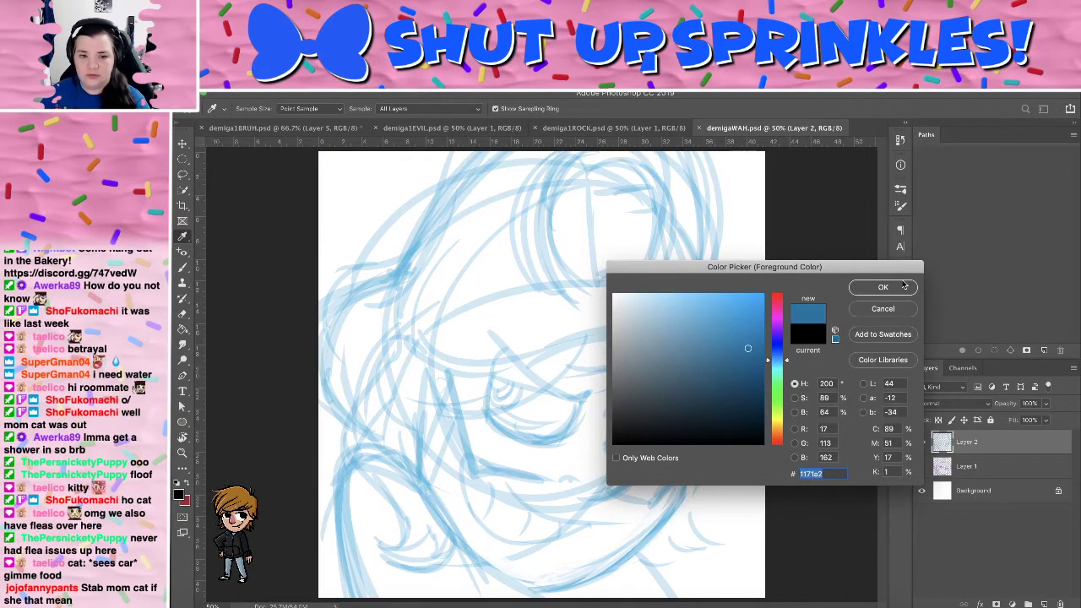
pyautogui.click(882, 287)
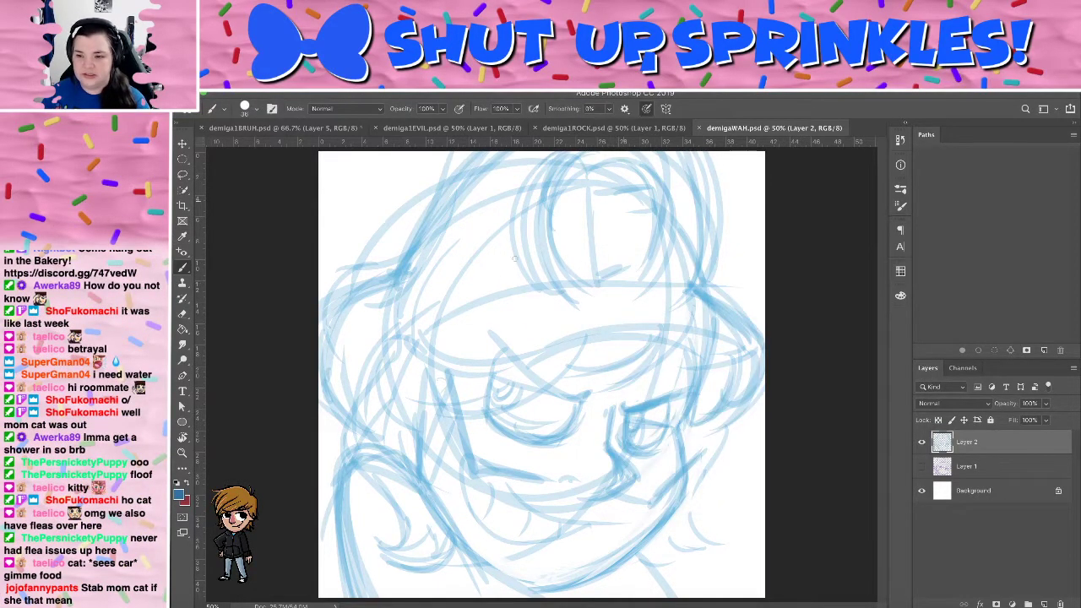
pyautogui.moveTo(515, 258); pyautogui.dragTo(680, 327)
pyautogui.press('super+z')
# Set the brush size to 87 px and the brush opacity to 46%
pyautogui.click(255, 108)
pyautogui.click(270, 142)
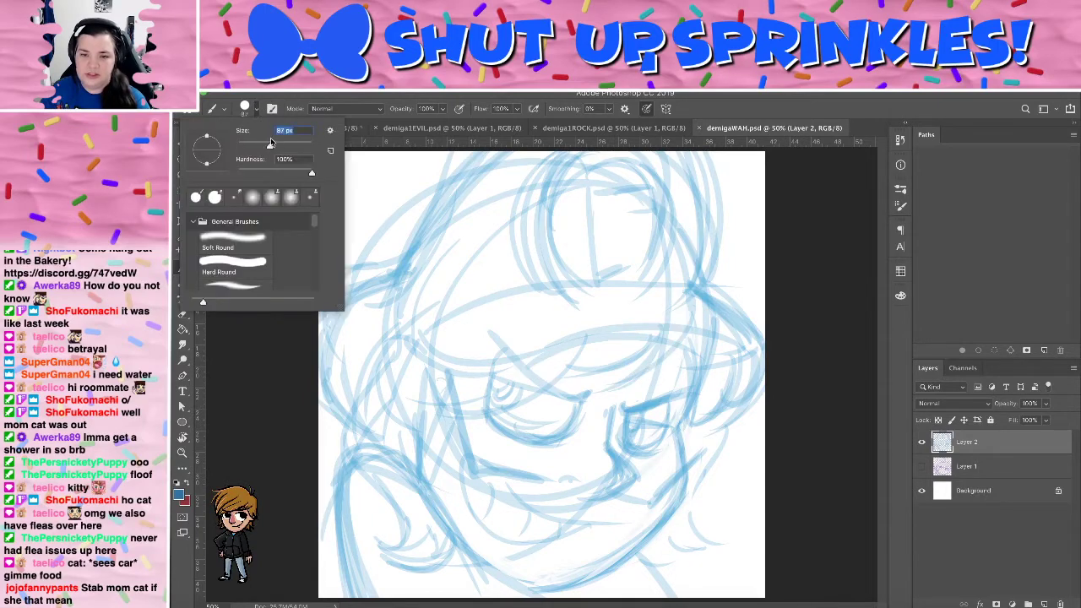
pyautogui.click(442, 109)
pyautogui.moveTo(415, 125); pyautogui.dragTo(412, 125)
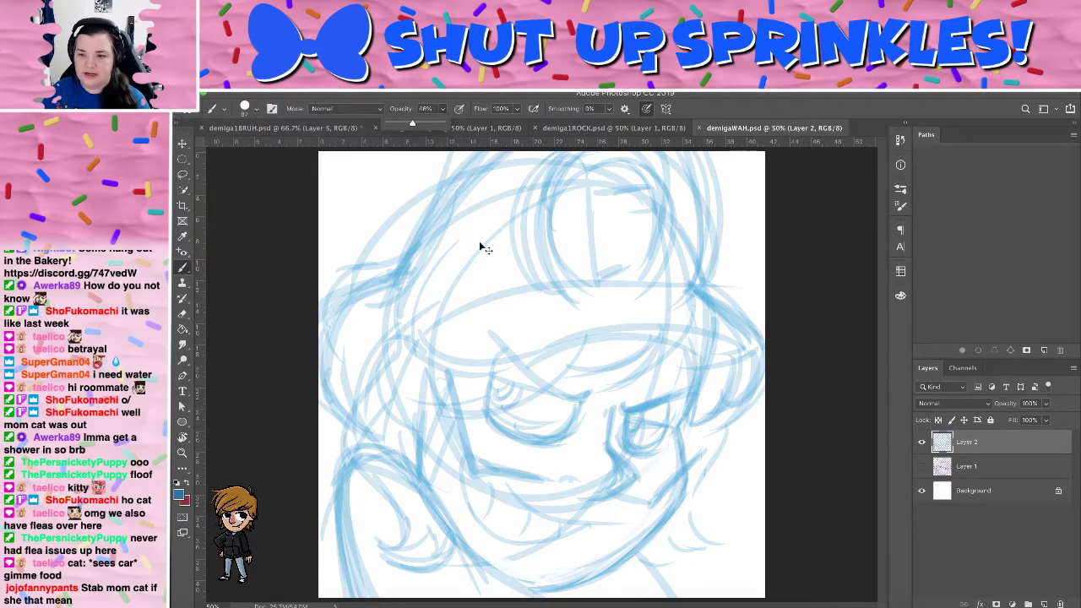
# Try a few translucent blue strokes over the middle of the face sketch
pyautogui.moveTo(602, 441); pyautogui.dragTo(539, 383)
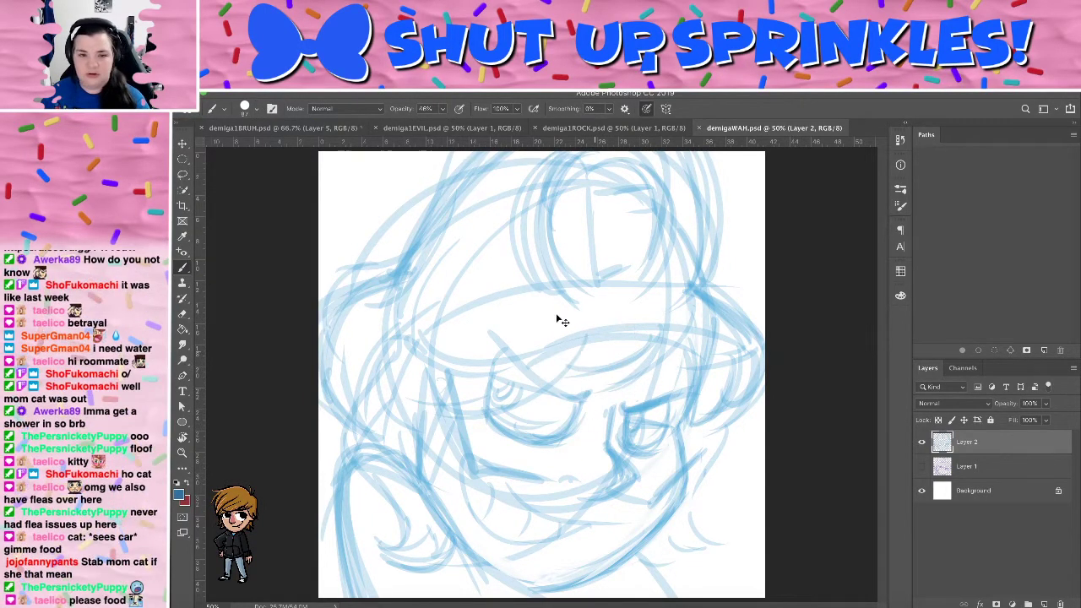
pyautogui.moveTo(554, 281); pyautogui.dragTo(504, 321)
pyautogui.moveTo(629, 352)
pyautogui.mouseDown()
pyautogui.moveTo(591, 277)
pyautogui.moveTo(515, 371)
pyautogui.mouseUp()
pyautogui.press('super+z')
# Fade the sketch layer to 43% opacity and merge it with a new blank layer
pyautogui.click(1045, 403)
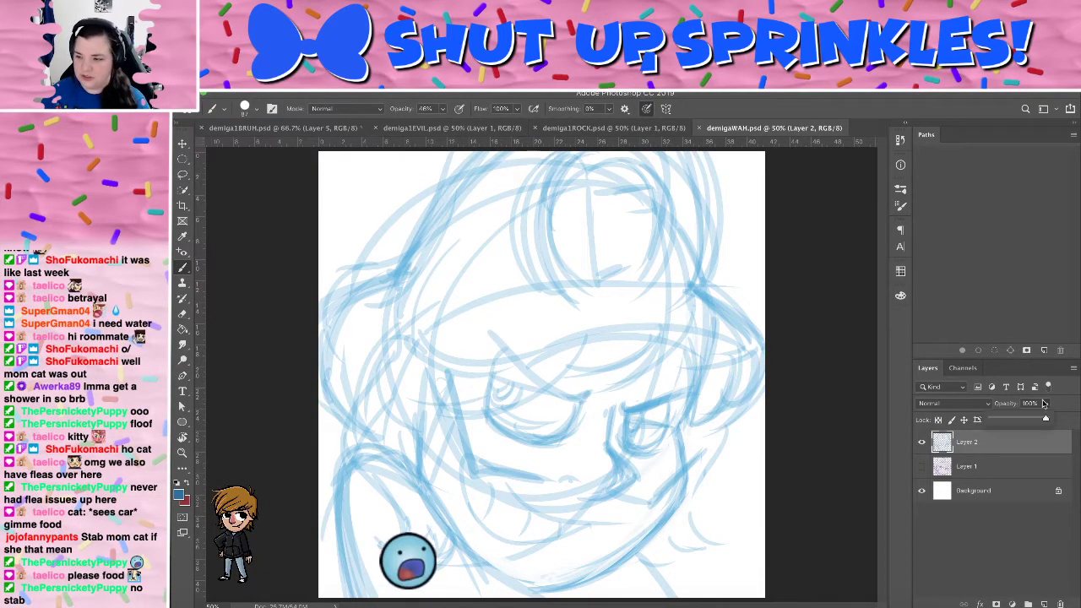
pyautogui.moveTo(1045, 420); pyautogui.dragTo(1007, 428)
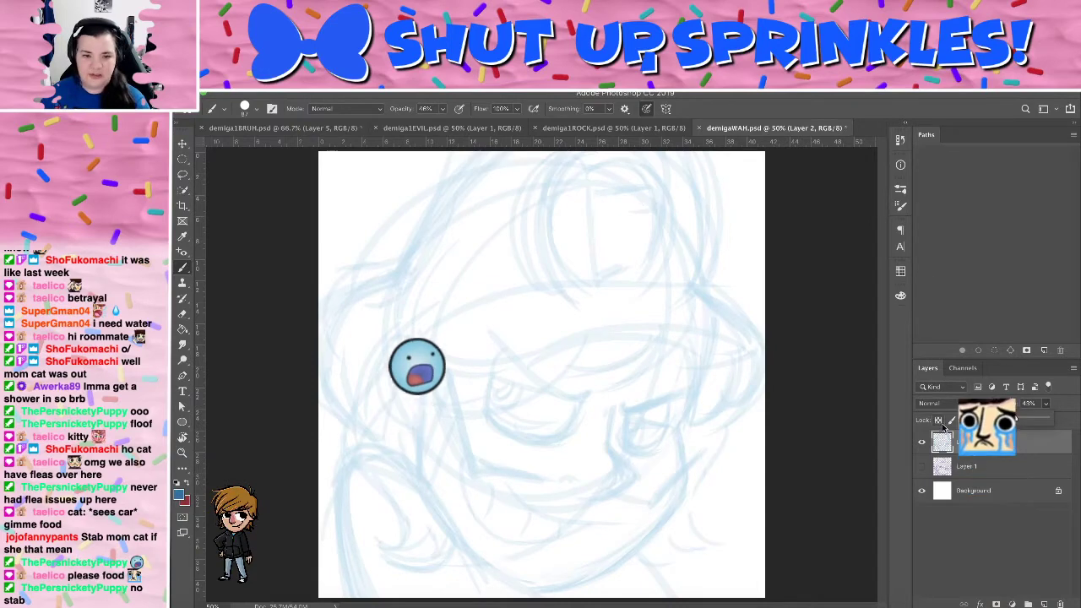
pyautogui.hotkey('ctrl', 'shift', 'n')
pyautogui.press('Return')
pyautogui.click(985, 464)
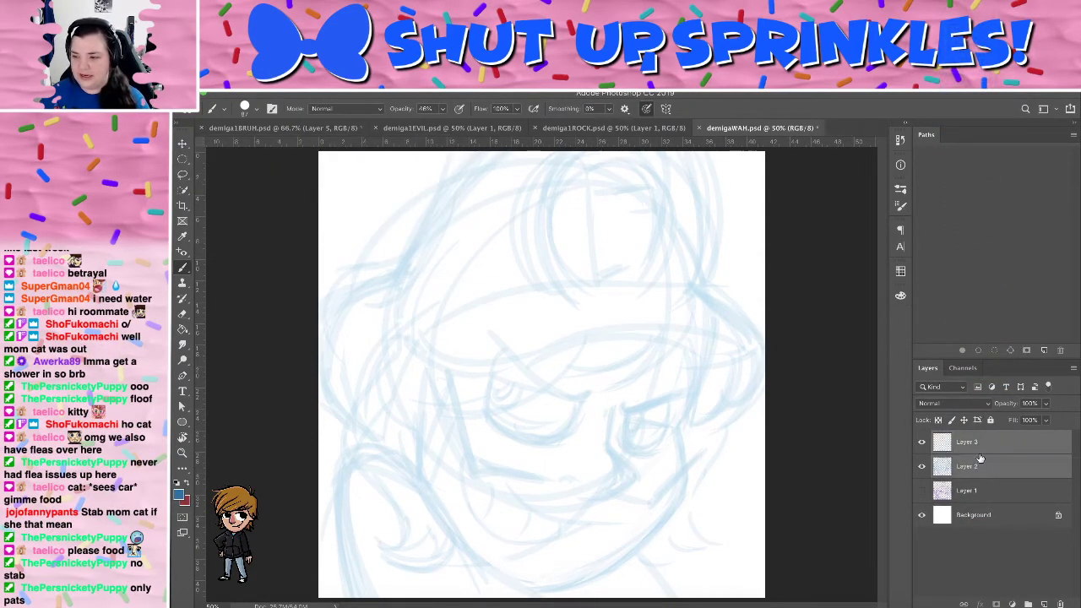
pyautogui.press('Delete')
# Set the foreground colour to a lighter blue and try a stroke across the forehead of the faded sketch
pyautogui.click(179, 497)
pyautogui.moveTo(749, 322); pyautogui.dragTo(727, 328)
pyautogui.click(852, 289)
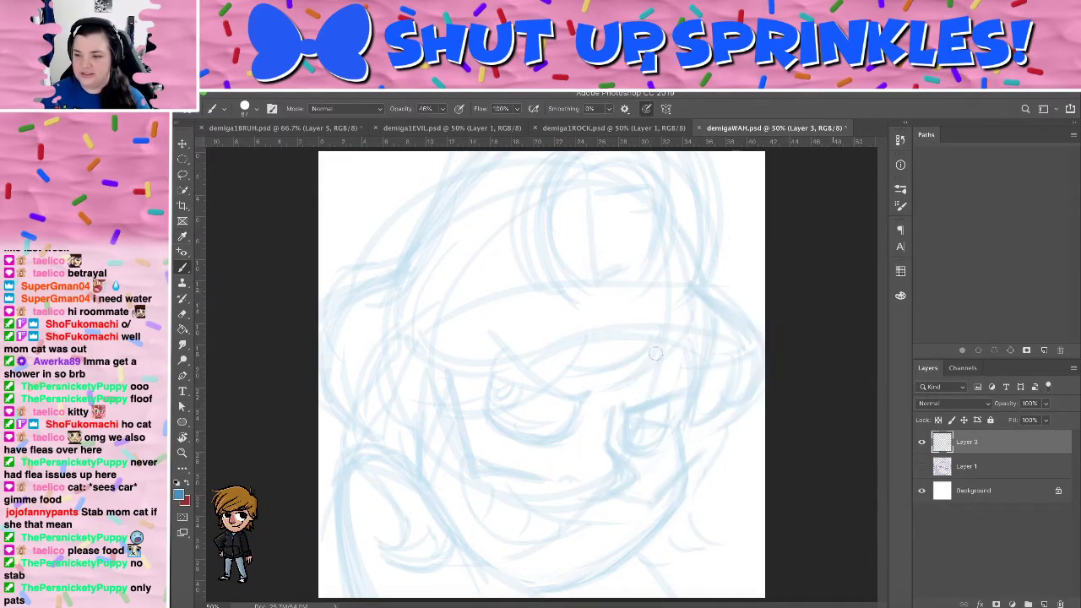
pyautogui.moveTo(635, 329); pyautogui.dragTo(481, 386)
pyautogui.press('super+z')
# Reduce the brush size to 51 px and try curved strokes beside the smaller eye
pyautogui.click(249, 108)
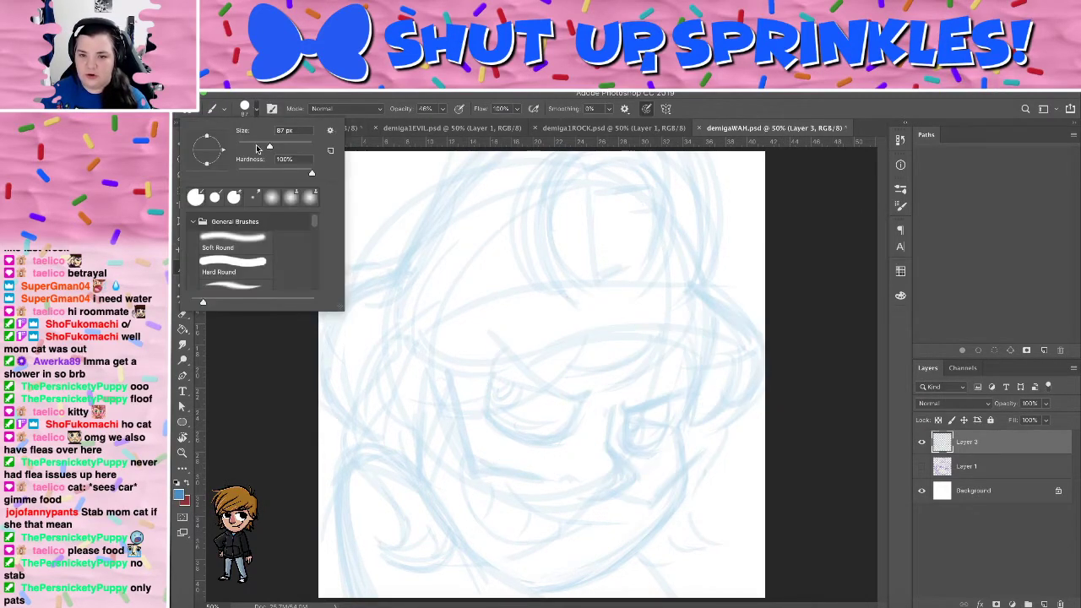
pyautogui.moveTo(258, 149); pyautogui.dragTo(255, 147)
pyautogui.press('Return')
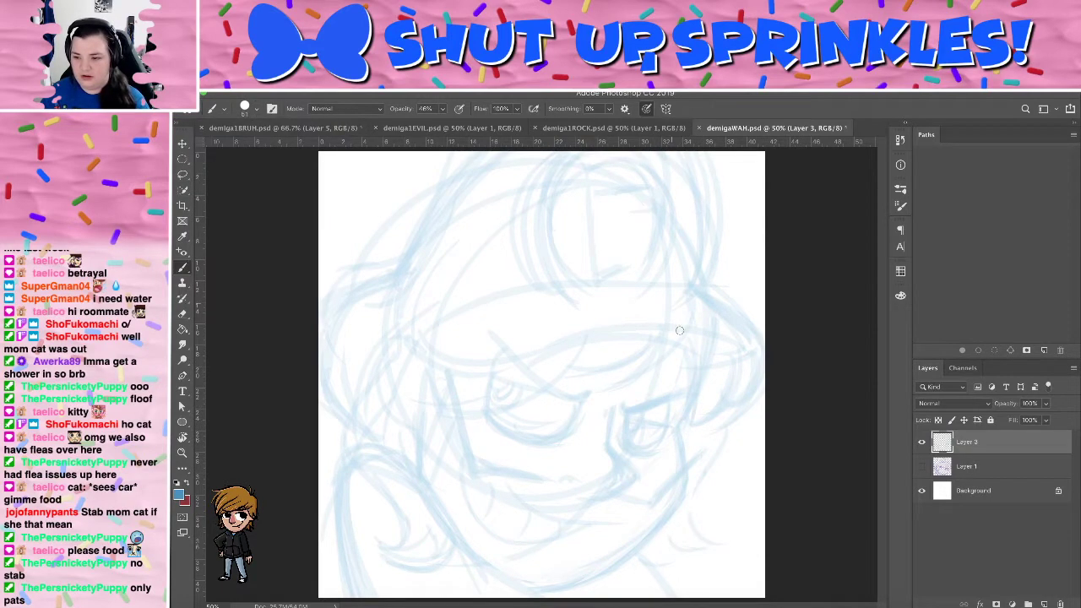
pyautogui.moveTo(706, 350); pyautogui.dragTo(662, 441)
pyautogui.hotkey('ctrl', 'z')
pyautogui.moveTo(706, 350)
pyautogui.mouseDown()
pyautogui.moveTo(687, 401)
pyautogui.moveTo(706, 357)
pyautogui.moveTo(672, 424)
pyautogui.mouseUp()
pyautogui.press('super+z')
pyautogui.press('super+z')
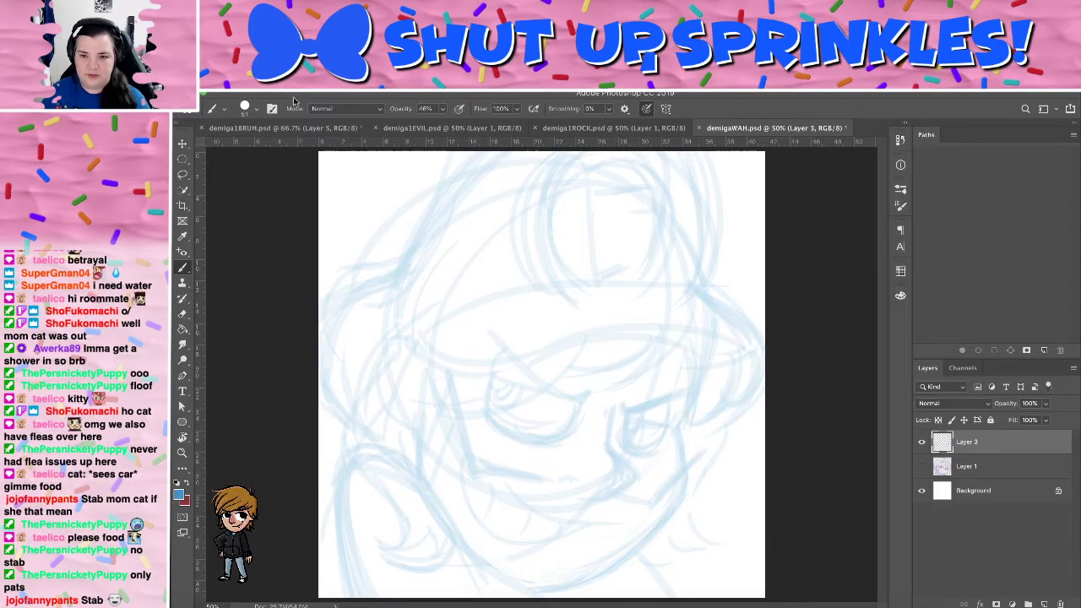
# Set the brush size to 70 px and try another curved stroke near the smaller eye
pyautogui.click(245, 107)
pyautogui.moveTo(256, 146); pyautogui.dragTo(262, 146)
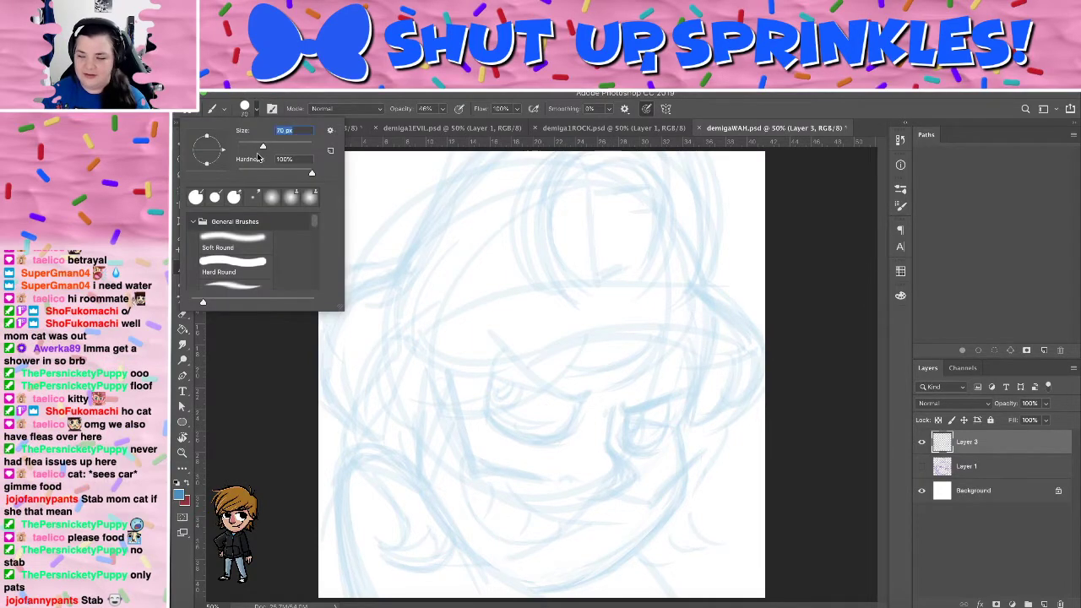
pyautogui.click(679, 359)
pyautogui.moveTo(699, 348); pyautogui.dragTo(660, 435)
pyautogui.hotkey('ctrl', 'z')
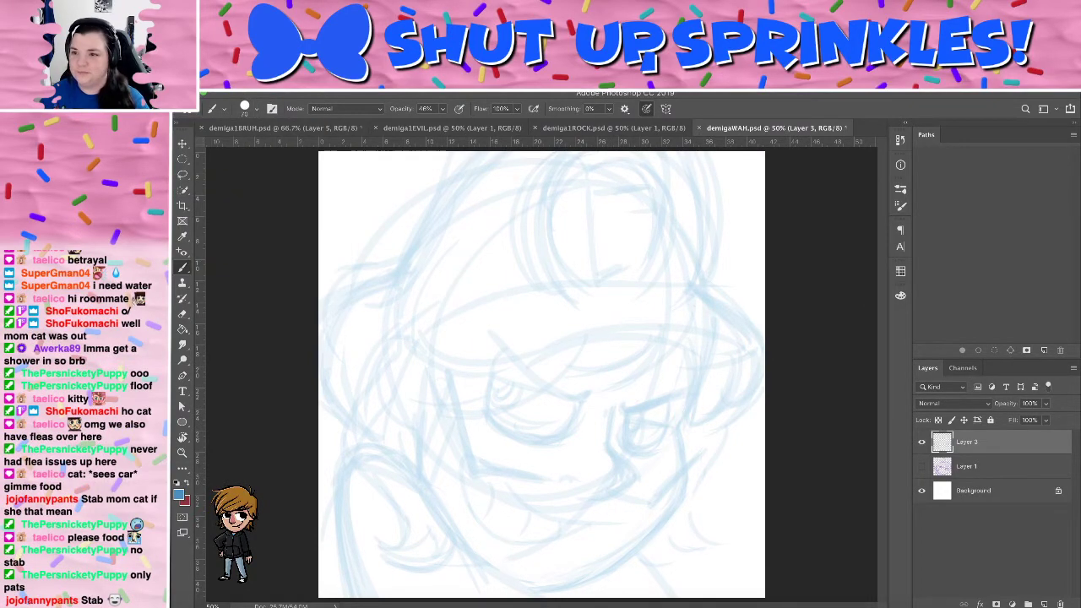
# Switch to the file browser, open the Phoenix Wright folder and preview the episode 17 thumbnail
pyautogui.press('super+Tab')
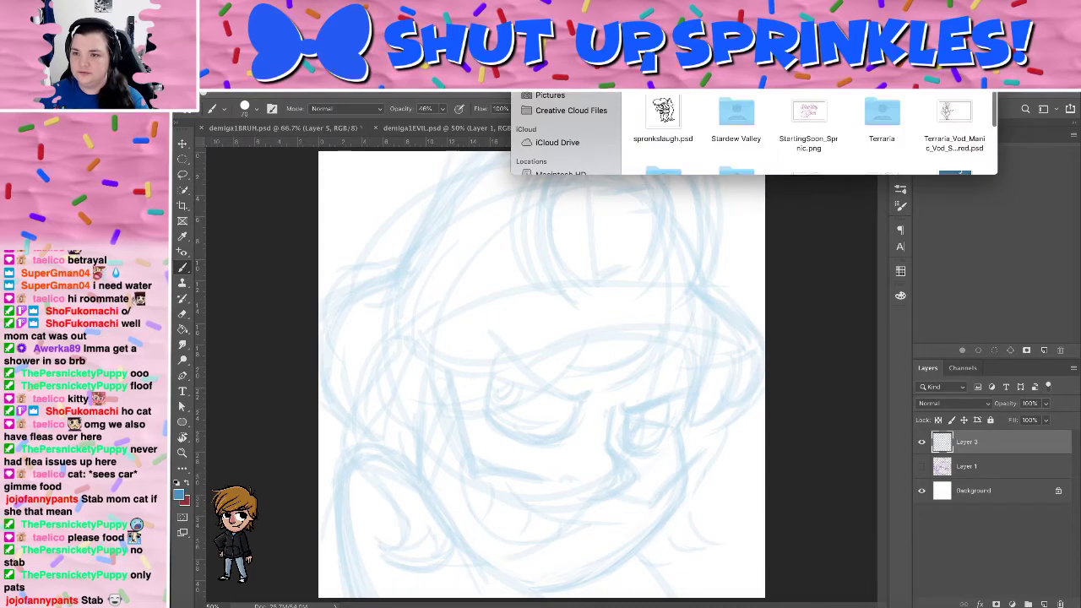
pyautogui.scroll(10, 808, 133)
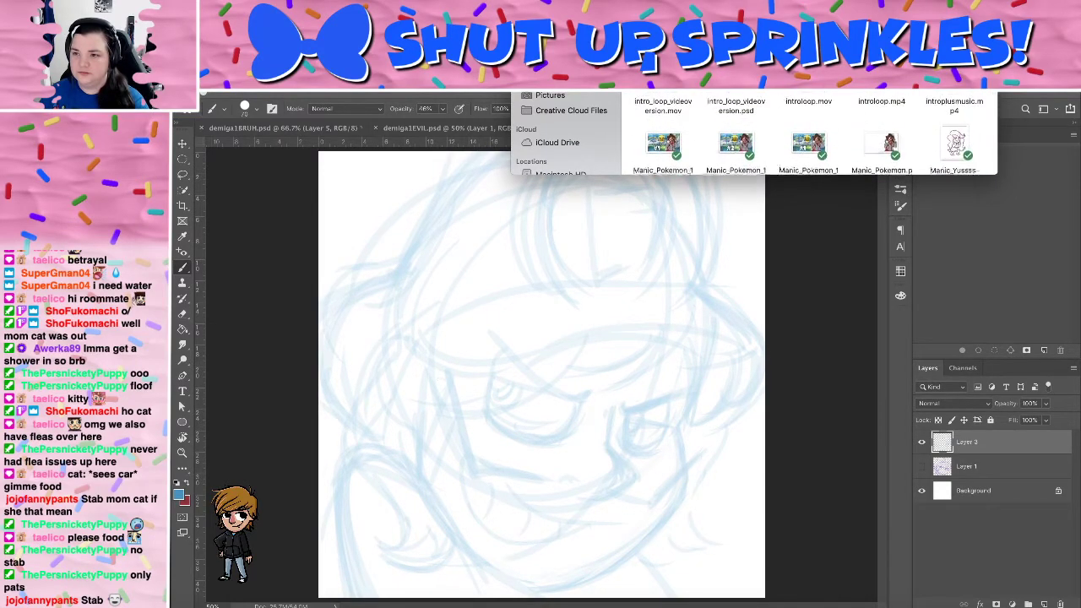
pyautogui.press('p')
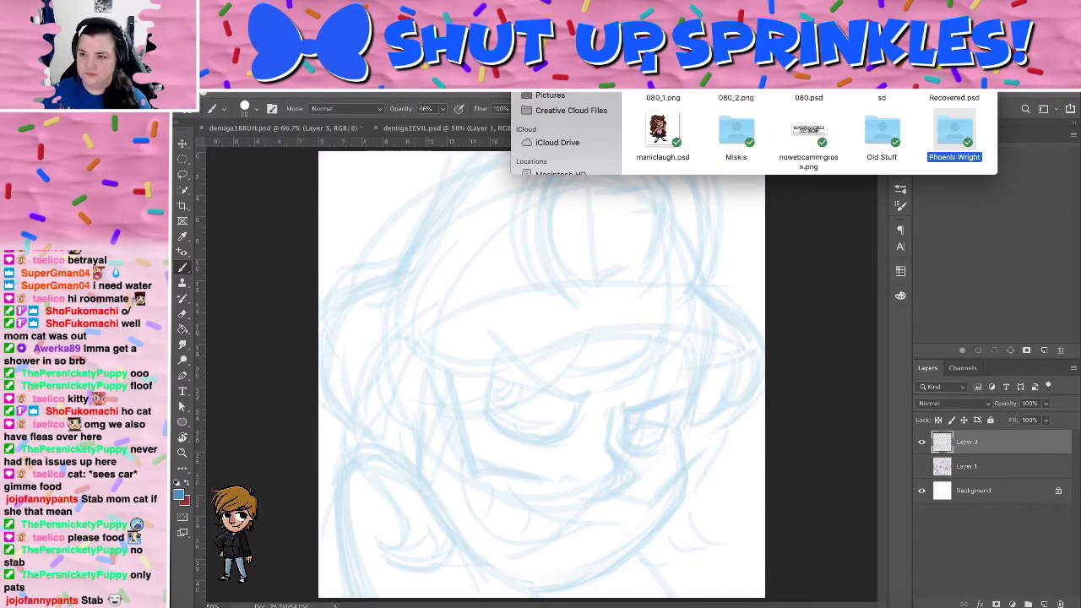
pyautogui.doubleClick(954, 131)
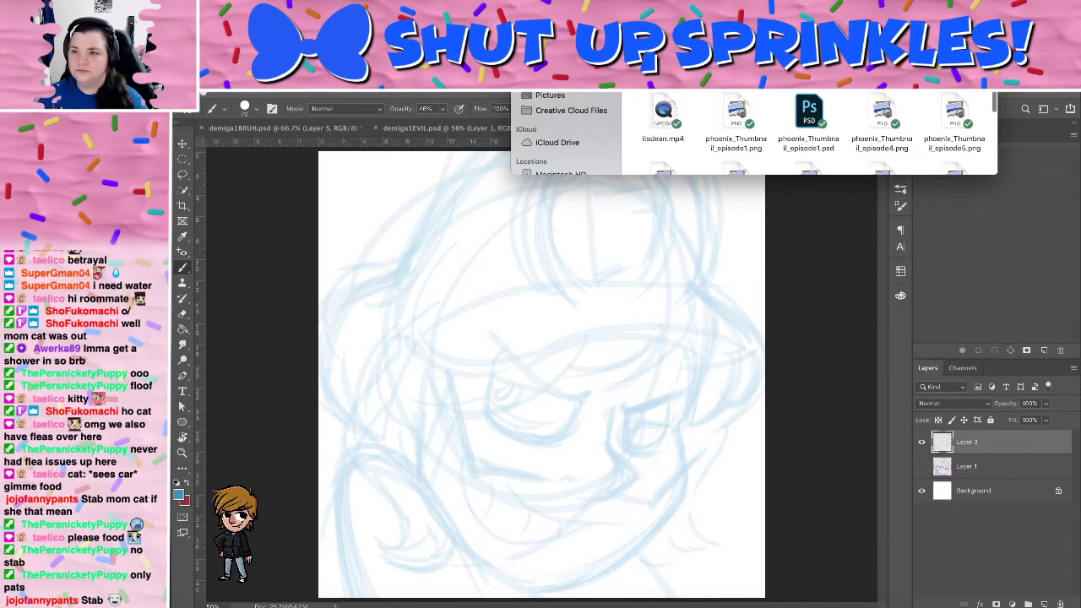
pyautogui.scroll(3, 956, 133)
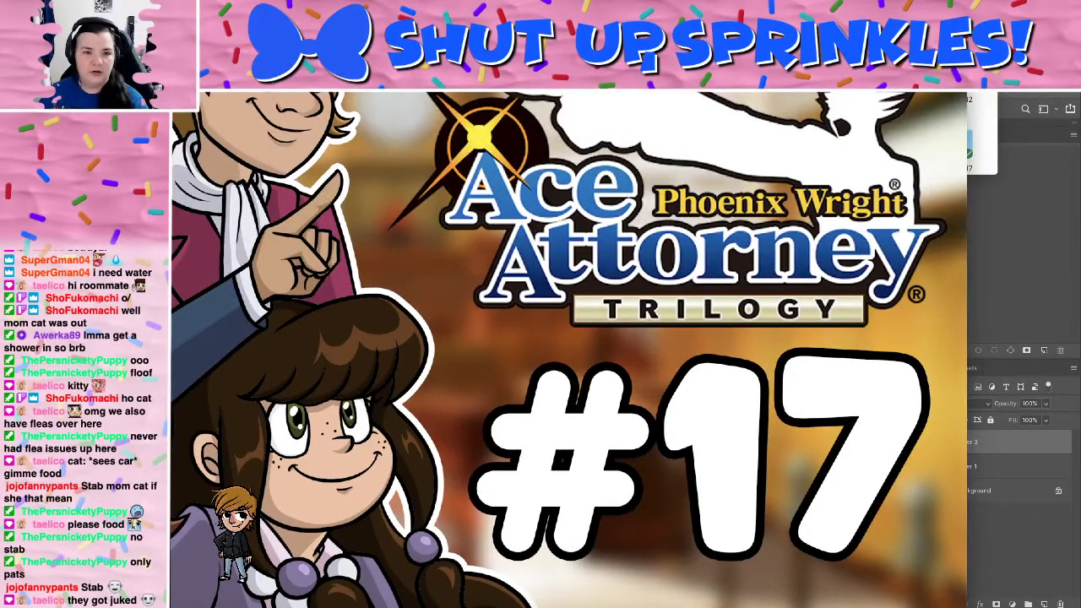
# Switch back to the demigaWAH drawing in Photoshop and ink the short curved temple line beside the smaller eye
pyautogui.moveTo(957, 94); pyautogui.dragTo(173, 394)
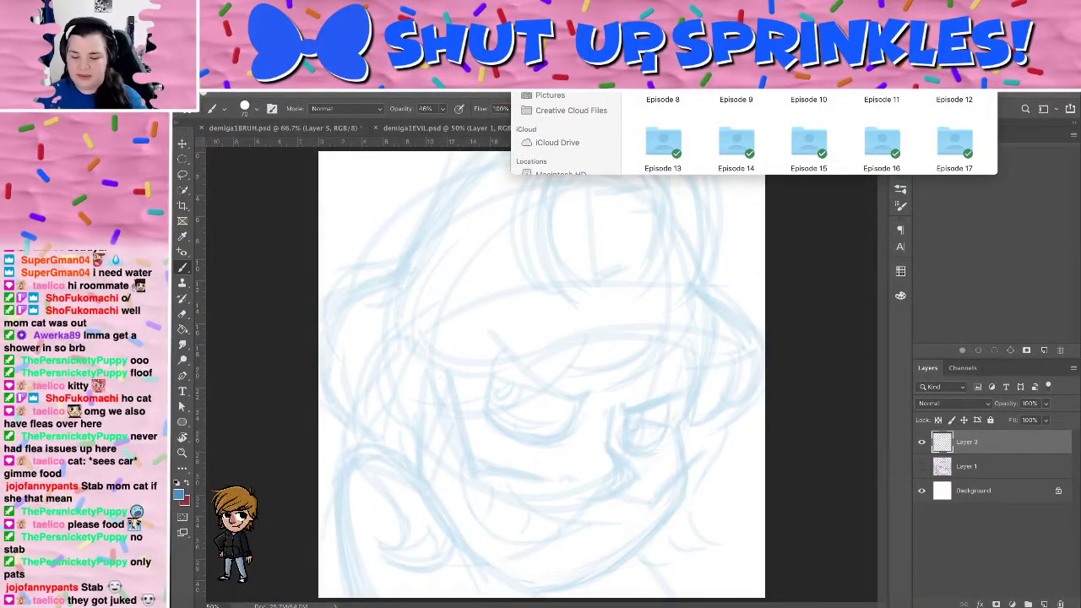
pyautogui.click(582, 363)
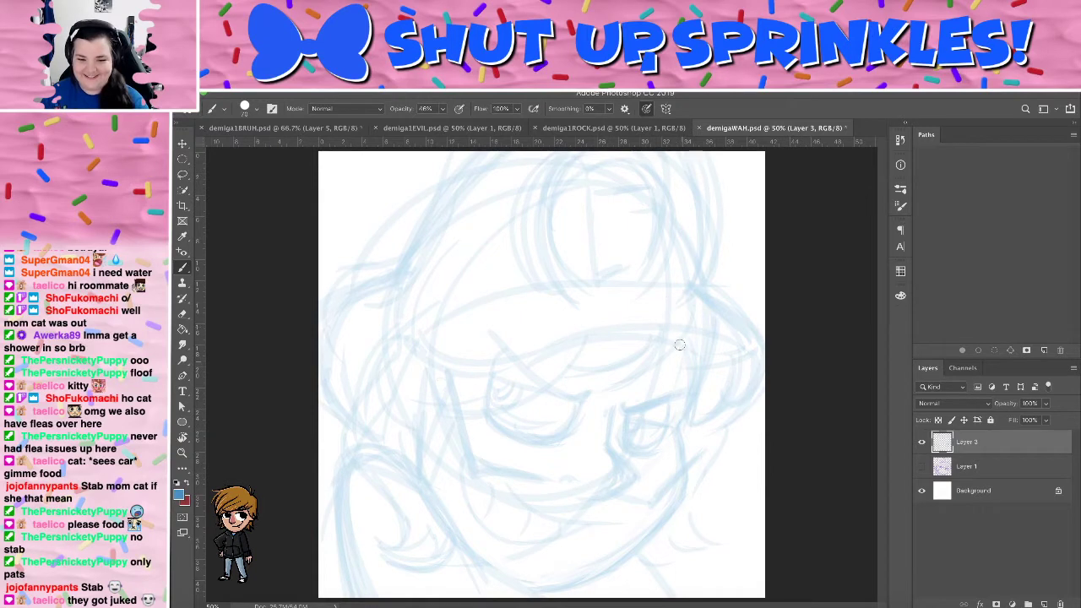
pyautogui.moveTo(682, 339)
pyautogui.mouseDown()
pyautogui.moveTo(684, 417)
pyautogui.moveTo(683, 348)
pyautogui.mouseUp()
pyautogui.hotkey('ctrl', 'z')
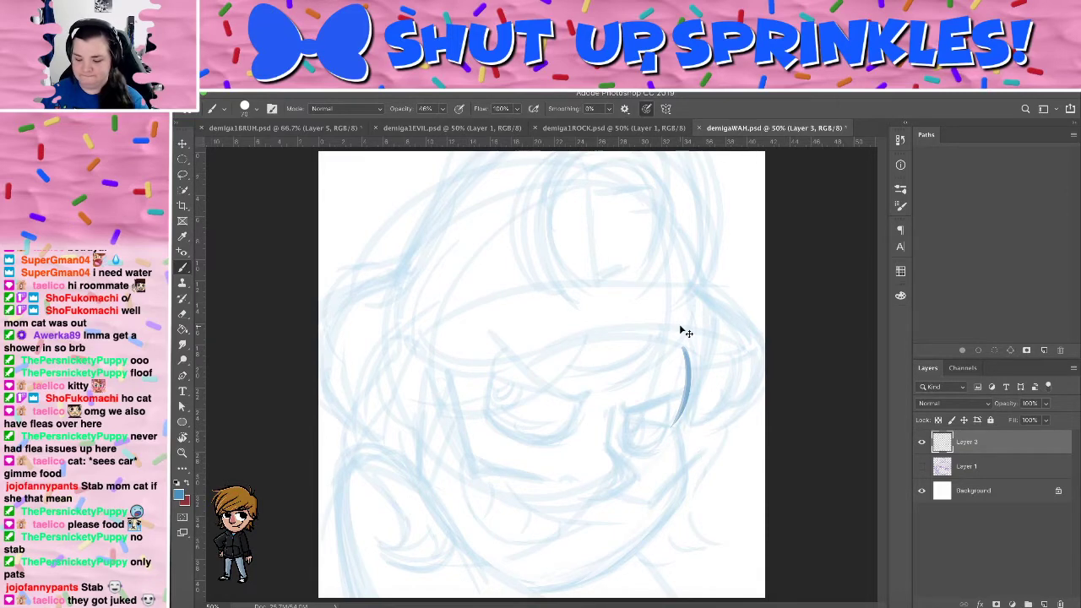
# Ink the short rear jaw line running down from where the ear meets the face
pyautogui.hotkey('ctrl', '+')
pyautogui.press('space')
pyautogui.moveTo(652, 505); pyautogui.dragTo(681, 422)
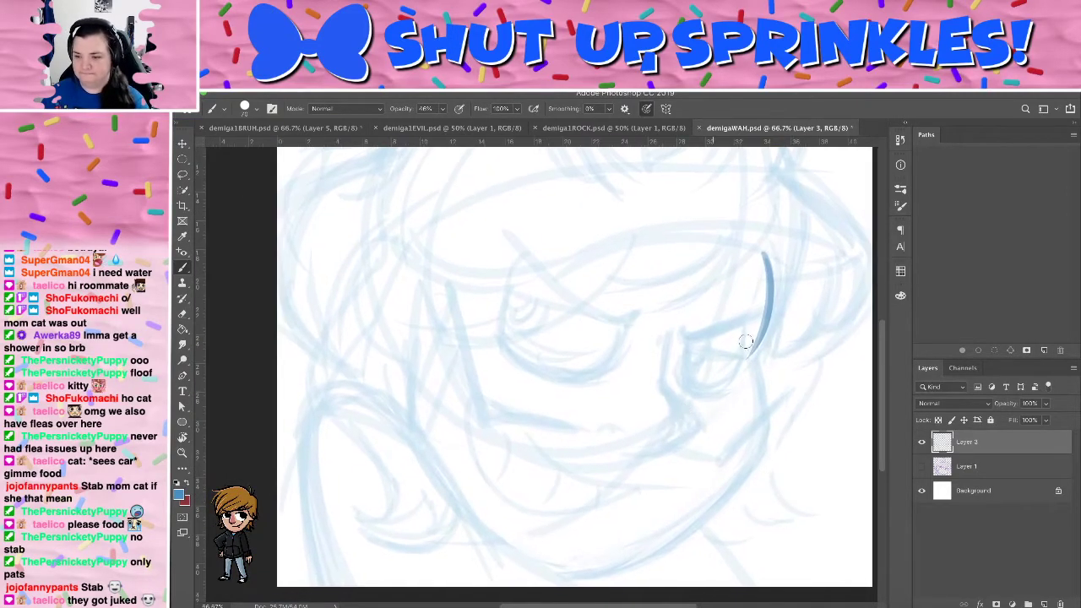
pyautogui.press('r')
pyautogui.moveTo(686, 336); pyautogui.dragTo(676, 309)
pyautogui.press('space')
pyautogui.moveTo(721, 410)
pyautogui.mouseDown()
pyautogui.moveTo(666, 366)
pyautogui.moveTo(669, 376)
pyautogui.mouseUp()
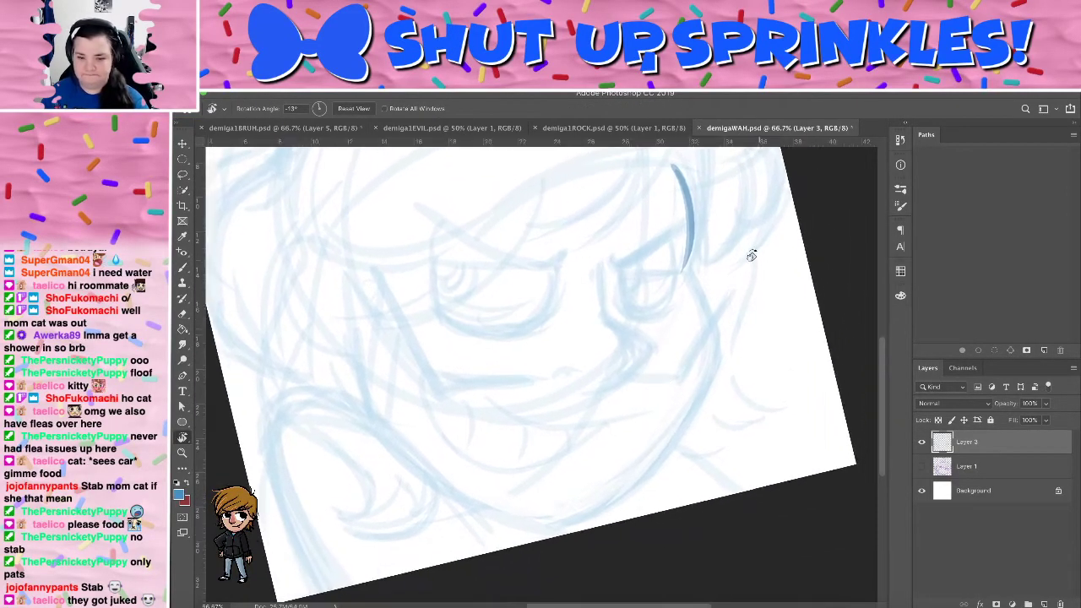
pyautogui.press('b')
pyautogui.moveTo(358, 337); pyautogui.dragTo(369, 413)
# Ink the long lower jaw curve from the corner below the ear to the chin
pyautogui.press('r')
pyautogui.moveTo(670, 287)
pyautogui.mouseDown()
pyautogui.moveTo(647, 422)
pyautogui.moveTo(434, 240)
pyautogui.moveTo(411, 456)
pyautogui.mouseUp()
pyautogui.press('b')
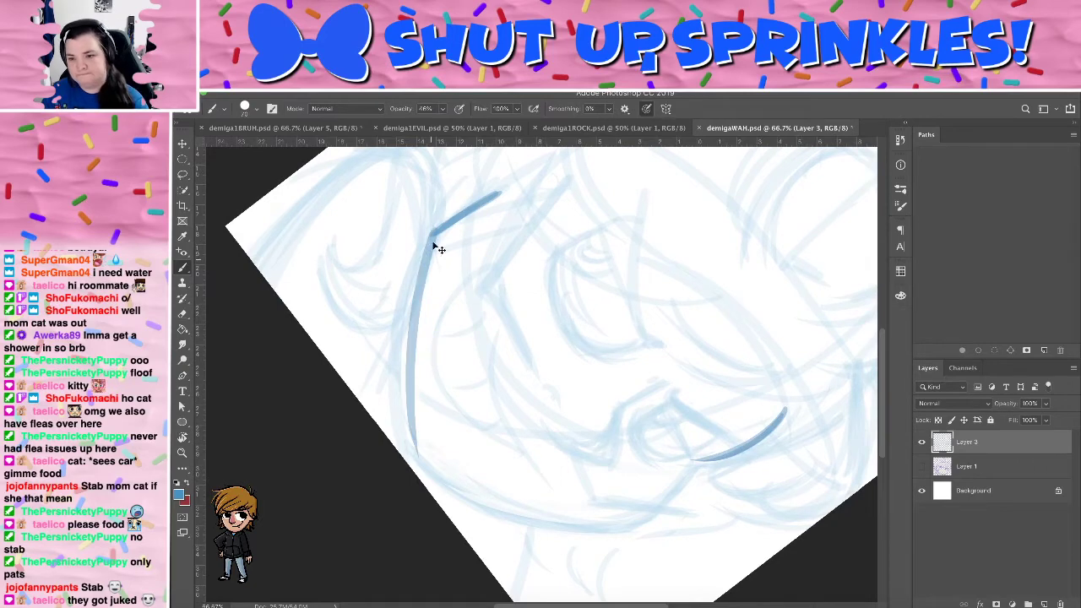
pyautogui.hotkey('ctrl', 'z')
pyautogui.moveTo(431, 233); pyautogui.dragTo(411, 463)
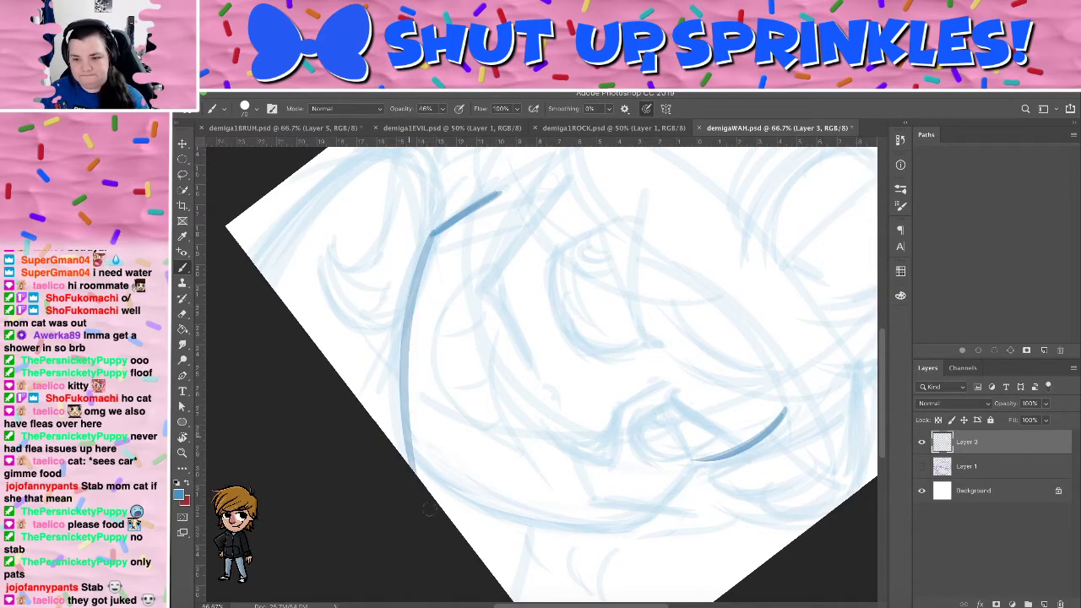
# Try curved strokes for the cheek contour starting below the smaller eye
pyautogui.press('r')
pyautogui.moveTo(475, 232)
pyautogui.mouseDown()
pyautogui.moveTo(330, 362)
pyautogui.moveTo(563, 245)
pyautogui.mouseUp()
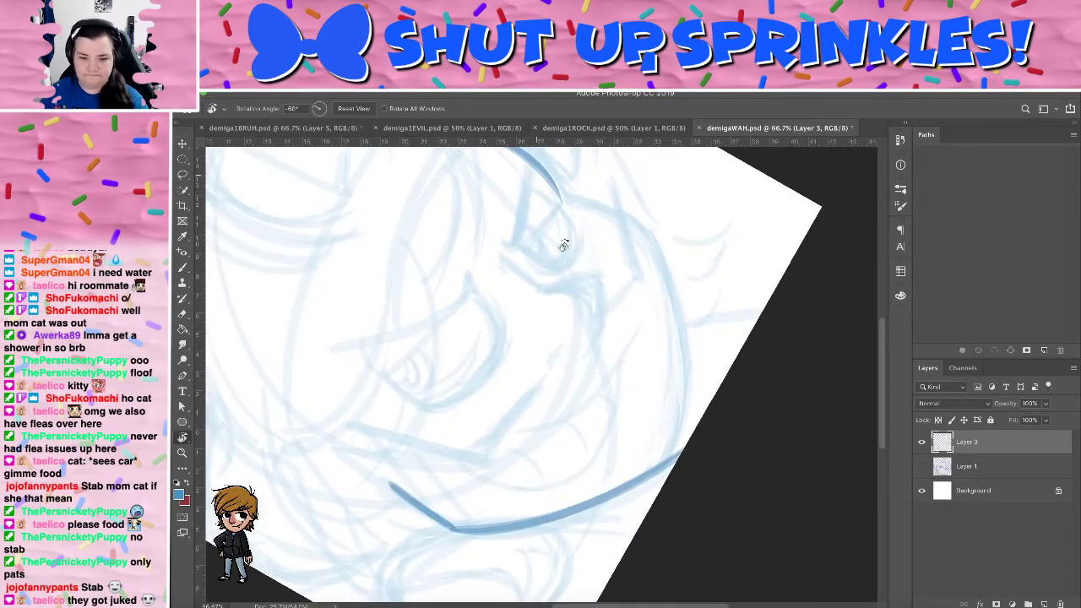
pyautogui.press('b')
pyautogui.moveTo(565, 195); pyautogui.dragTo(678, 325)
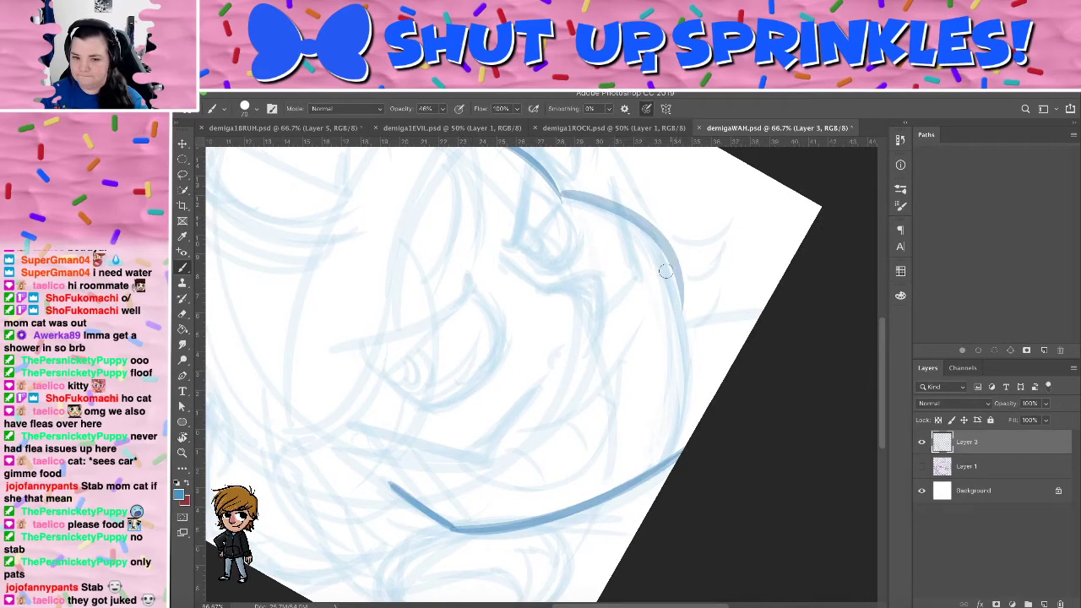
pyautogui.hotkey('ctrl', 'z')
pyautogui.moveTo(562, 195)
pyautogui.mouseDown()
pyautogui.moveTo(638, 229)
pyautogui.moveTo(661, 349)
pyautogui.mouseUp()
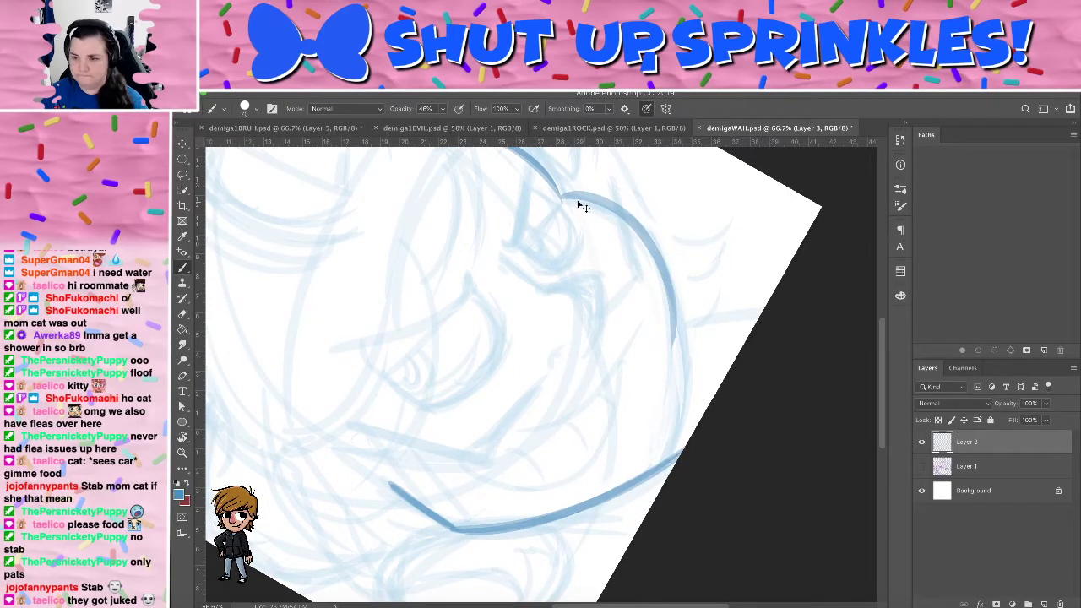
pyautogui.hotkey('ctrl', 'z')
pyautogui.moveTo(562, 195)
pyautogui.mouseDown()
pyautogui.moveTo(648, 243)
pyautogui.moveTo(675, 329)
pyautogui.mouseUp()
pyautogui.hotkey('ctrl', 'z')
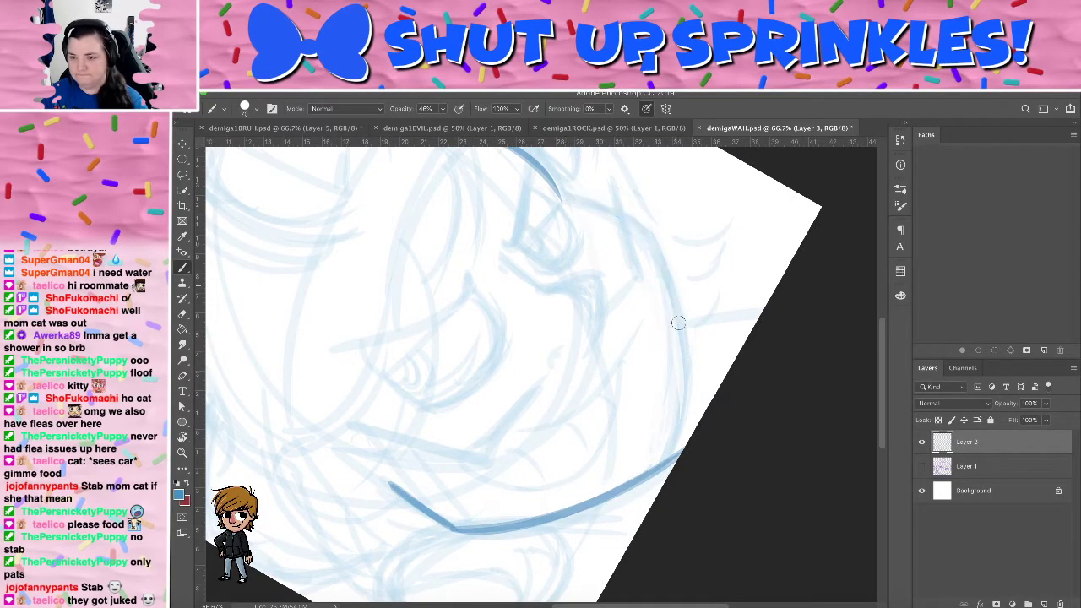
# Ink the cheek contour from the temple line below the smaller eye down to the chin, joining the jaw line
pyautogui.moveTo(563, 195)
pyautogui.mouseDown()
pyautogui.moveTo(667, 268)
pyautogui.moveTo(670, 428)
pyautogui.mouseUp()
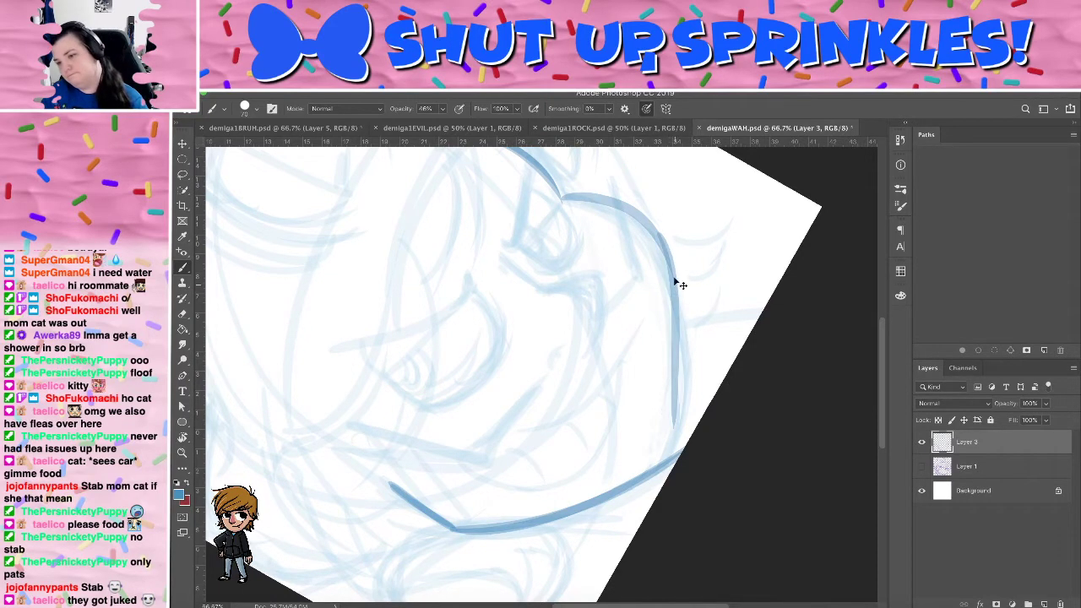
pyautogui.hotkey('ctrl', 'z')
pyautogui.moveTo(662, 246)
pyautogui.mouseDown()
pyautogui.moveTo(681, 324)
pyautogui.moveTo(682, 437)
pyautogui.mouseUp()
pyautogui.moveTo(671, 297); pyautogui.dragTo(674, 430)
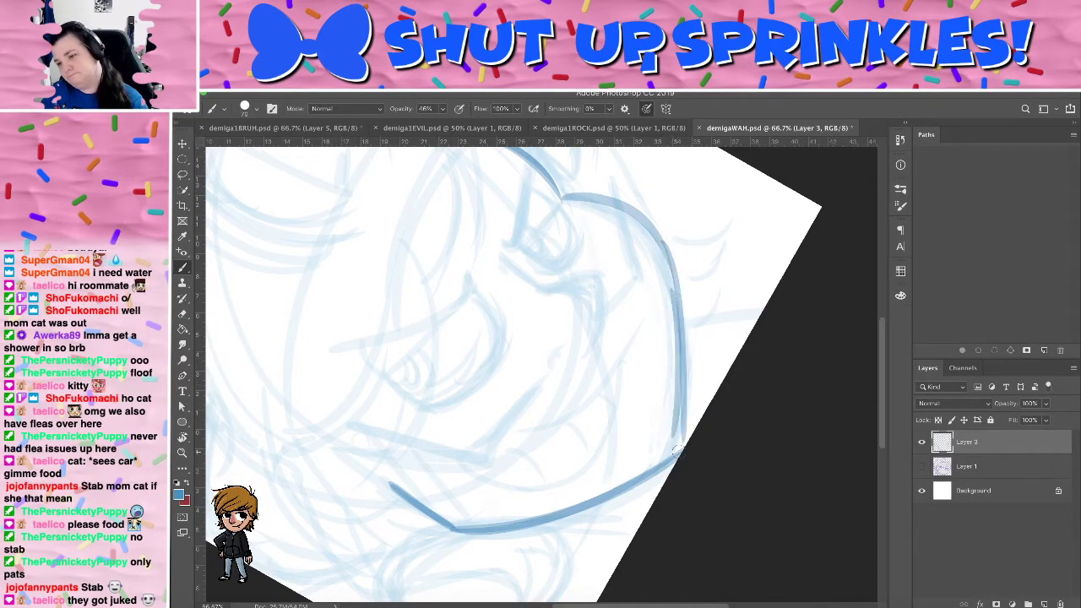
pyautogui.hotkey('ctrl', 'z')
pyautogui.moveTo(674, 268); pyautogui.dragTo(681, 430)
pyautogui.moveTo(684, 336)
pyautogui.mouseDown()
pyautogui.moveTo(684, 459)
pyautogui.moveTo(682, 427)
pyautogui.moveTo(673, 455)
pyautogui.mouseUp()
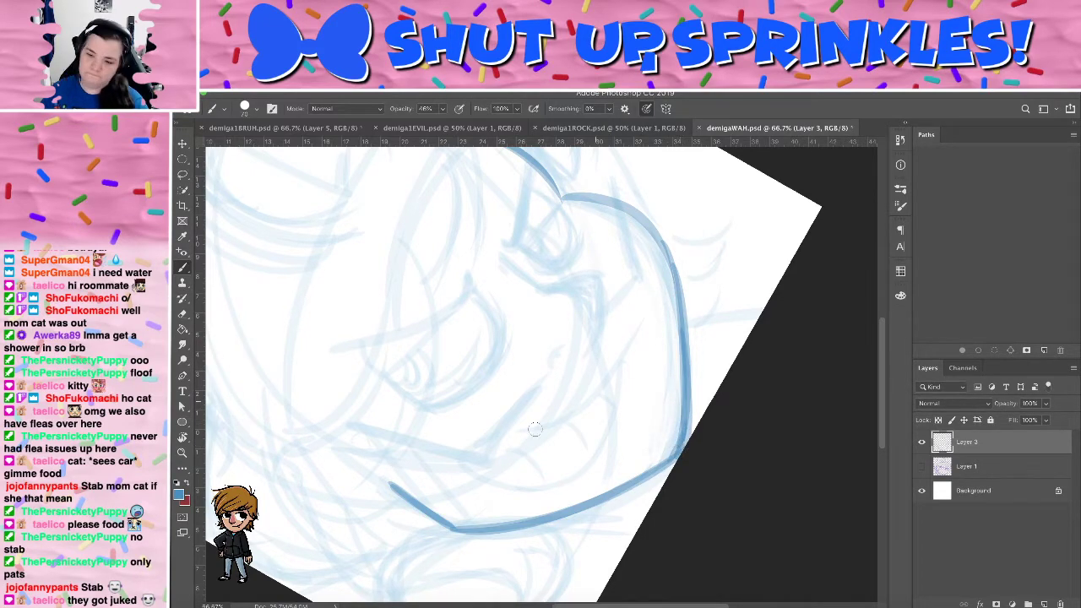
# Ink the ear's outer outline and the fold lines inside it
pyautogui.press('r')
pyautogui.moveTo(713, 245)
pyautogui.mouseDown()
pyautogui.moveTo(718, 429)
pyautogui.moveTo(715, 385)
pyautogui.moveTo(736, 459)
pyautogui.mouseUp()
pyautogui.press('b')
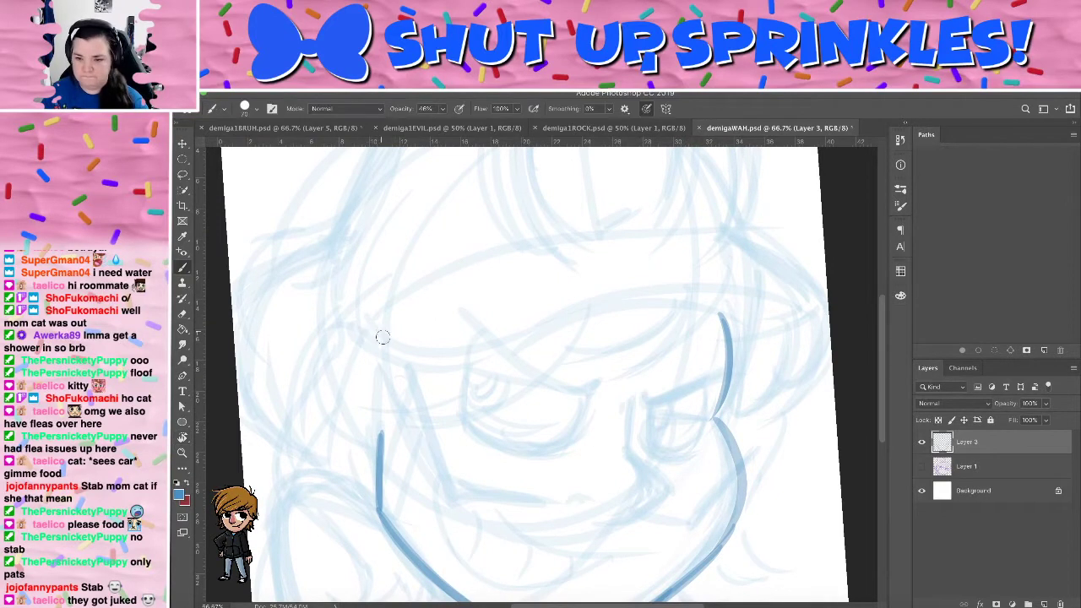
pyautogui.moveTo(383, 337)
pyautogui.mouseDown()
pyautogui.moveTo(355, 306)
pyautogui.moveTo(307, 358)
pyautogui.moveTo(354, 446)
pyautogui.moveTo(375, 456)
pyautogui.moveTo(355, 454)
pyautogui.mouseUp()
pyautogui.moveTo(316, 386); pyautogui.dragTo(358, 456)
pyautogui.moveTo(324, 405)
pyautogui.mouseDown()
pyautogui.moveTo(309, 369)
pyautogui.moveTo(318, 352)
pyautogui.moveTo(304, 364)
pyautogui.moveTo(348, 309)
pyautogui.mouseUp()
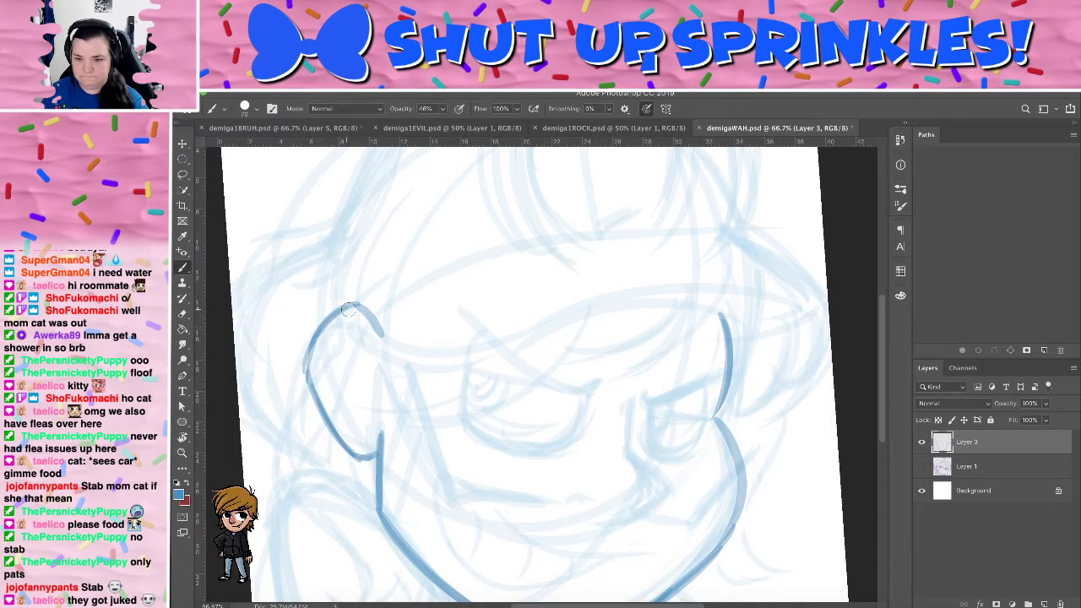
pyautogui.moveTo(367, 354)
pyautogui.mouseDown()
pyautogui.moveTo(350, 335)
pyautogui.moveTo(332, 384)
pyautogui.moveTo(354, 414)
pyautogui.moveTo(338, 374)
pyautogui.moveTo(361, 397)
pyautogui.mouseUp()
pyautogui.press('super+z')
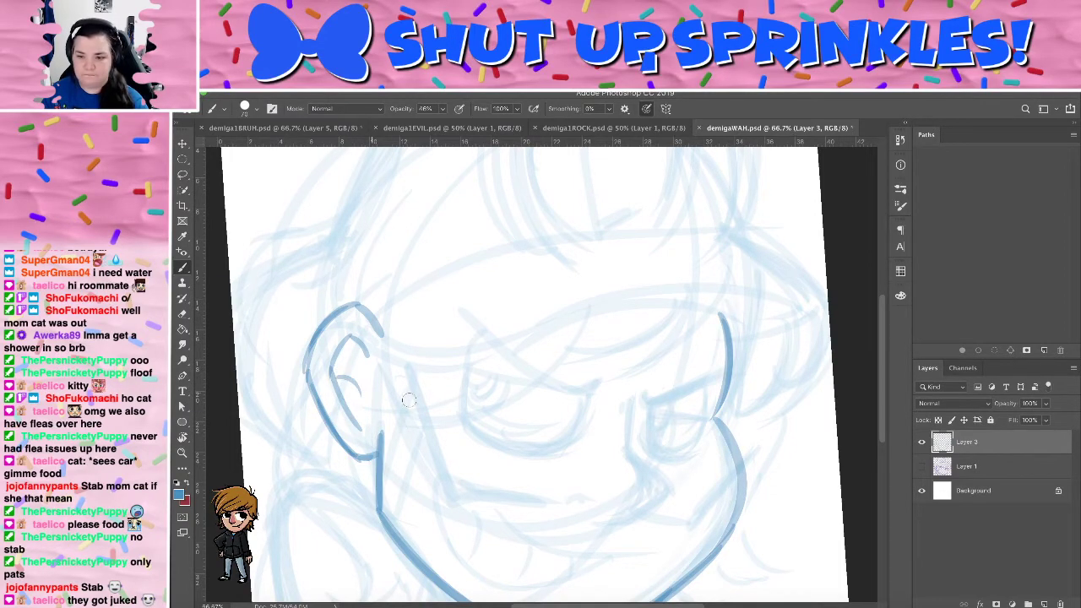
# Try straight strokes for the nose bridge between the two eyes
pyautogui.press('space')
pyautogui.moveTo(473, 425)
pyautogui.mouseDown()
pyautogui.moveTo(420, 309)
pyautogui.moveTo(400, 307)
pyautogui.mouseUp()
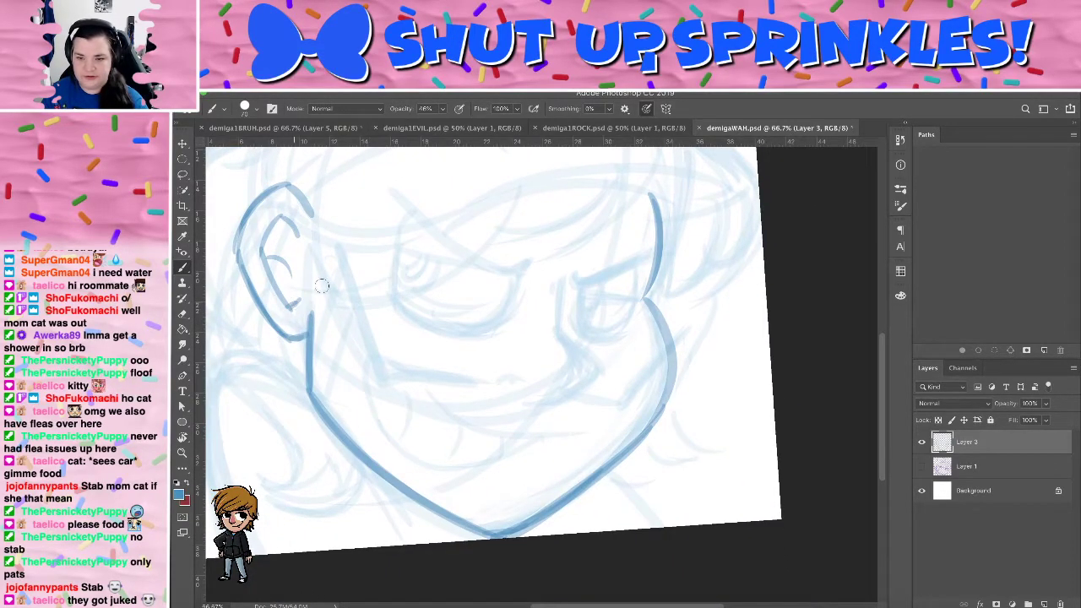
pyautogui.press('r')
pyautogui.moveTo(322, 286); pyautogui.dragTo(582, 231)
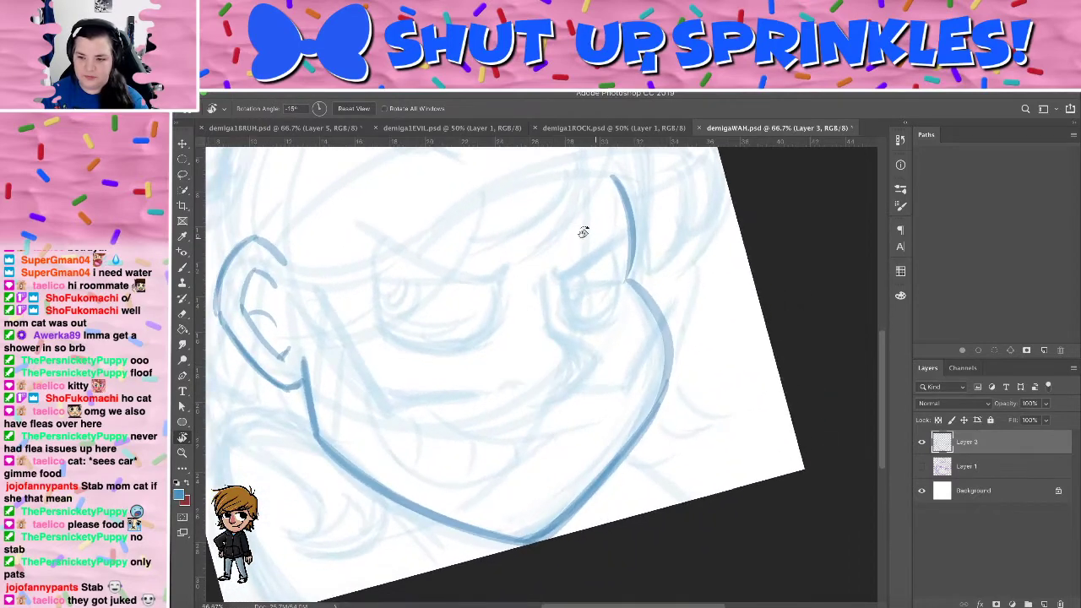
pyautogui.press('b')
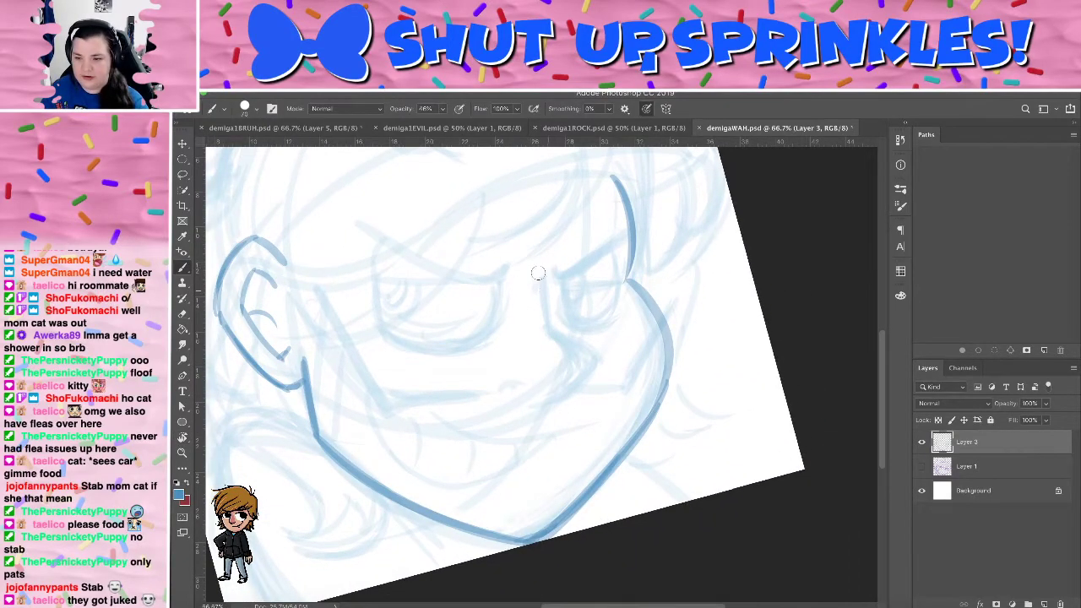
pyautogui.moveTo(540, 263); pyautogui.dragTo(555, 340)
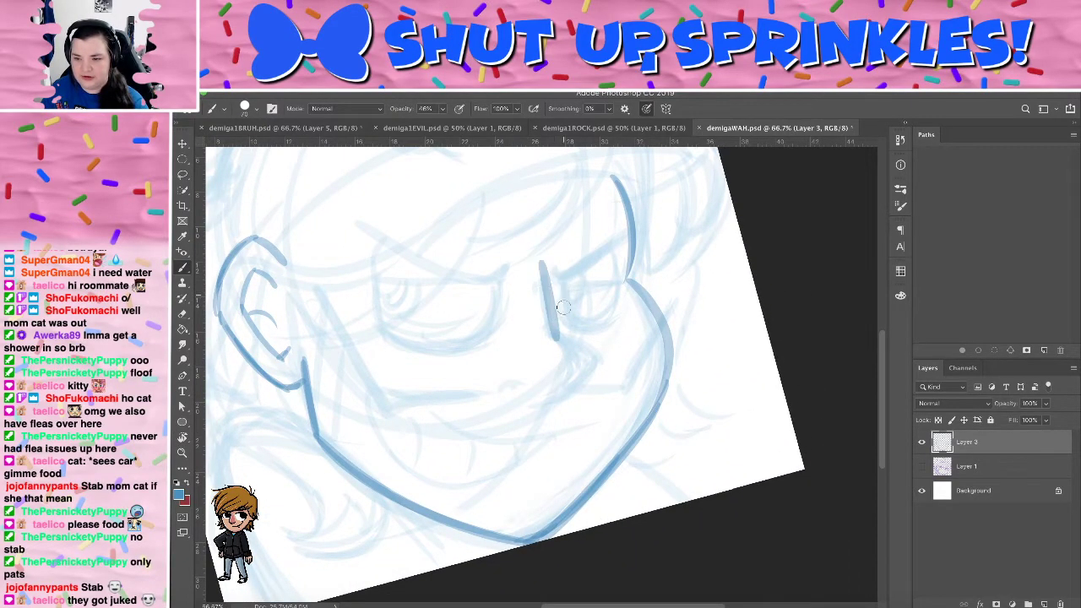
pyautogui.hotkey('ctrl', 'z')
pyautogui.hotkey('ctrl', 'z')
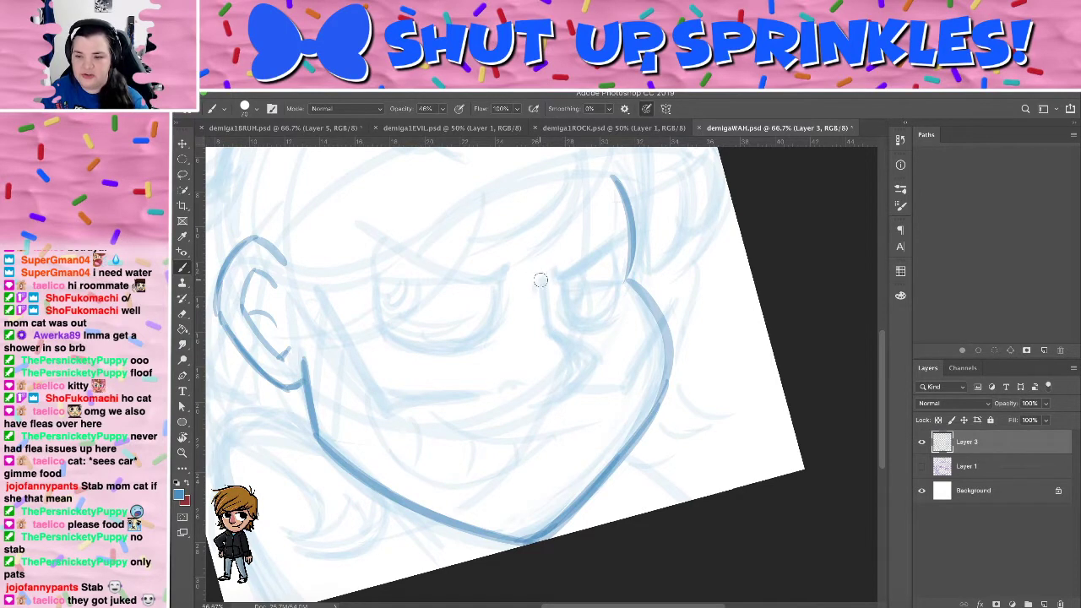
pyautogui.moveTo(538, 263); pyautogui.dragTo(553, 332)
pyautogui.press('super+z')
# Try a nose bridge stroke together with a curved stroke for the nose tip
pyautogui.moveTo(540, 262); pyautogui.dragTo(558, 341)
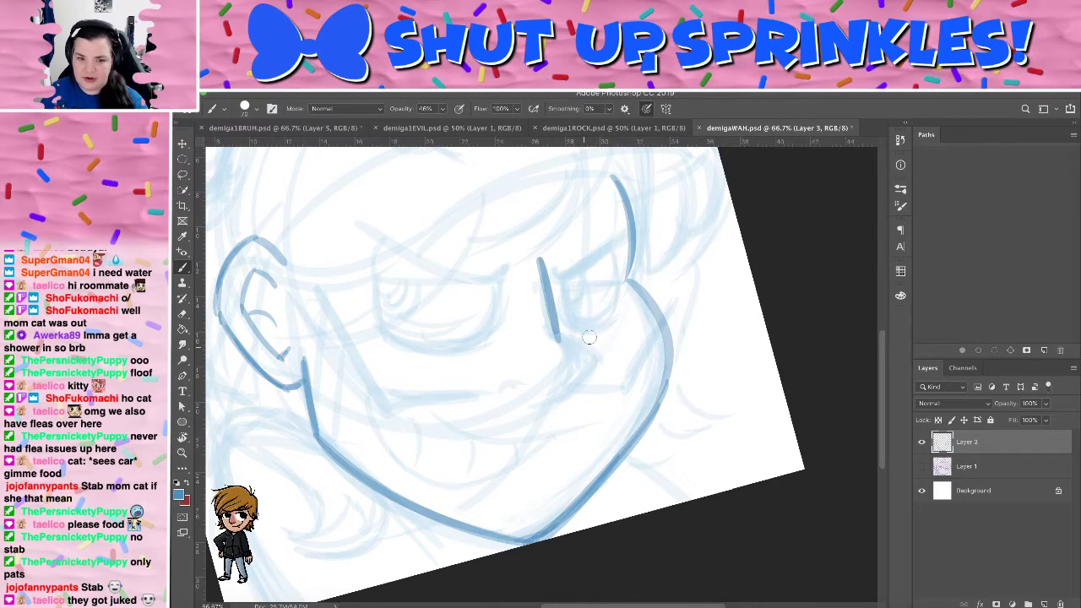
pyautogui.moveTo(568, 339); pyautogui.dragTo(607, 385)
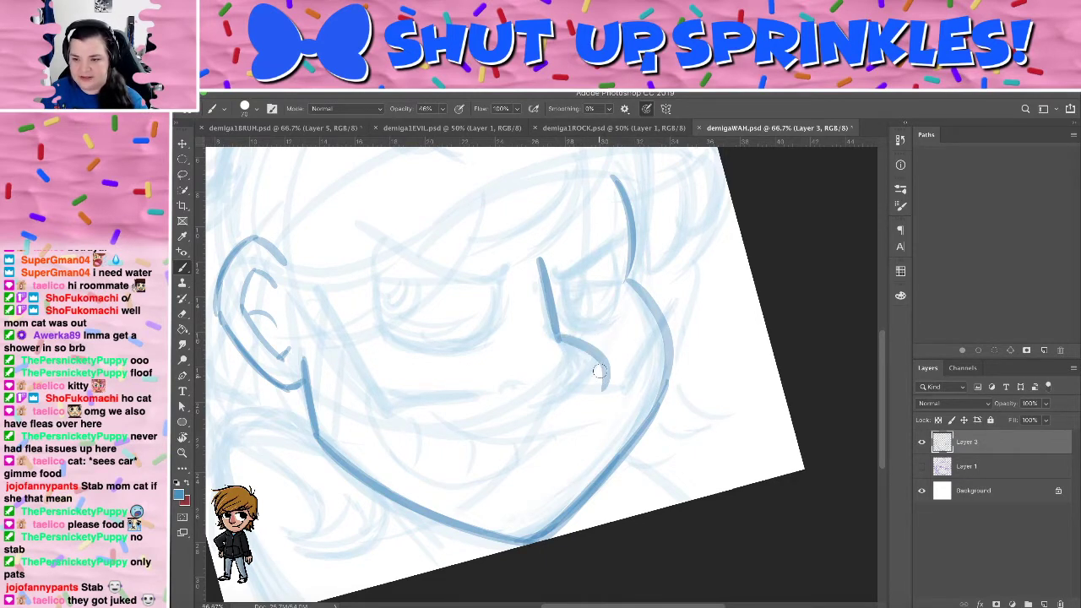
pyautogui.hotkey('ctrl', 'z')
pyautogui.hotkey('ctrl', 'z')
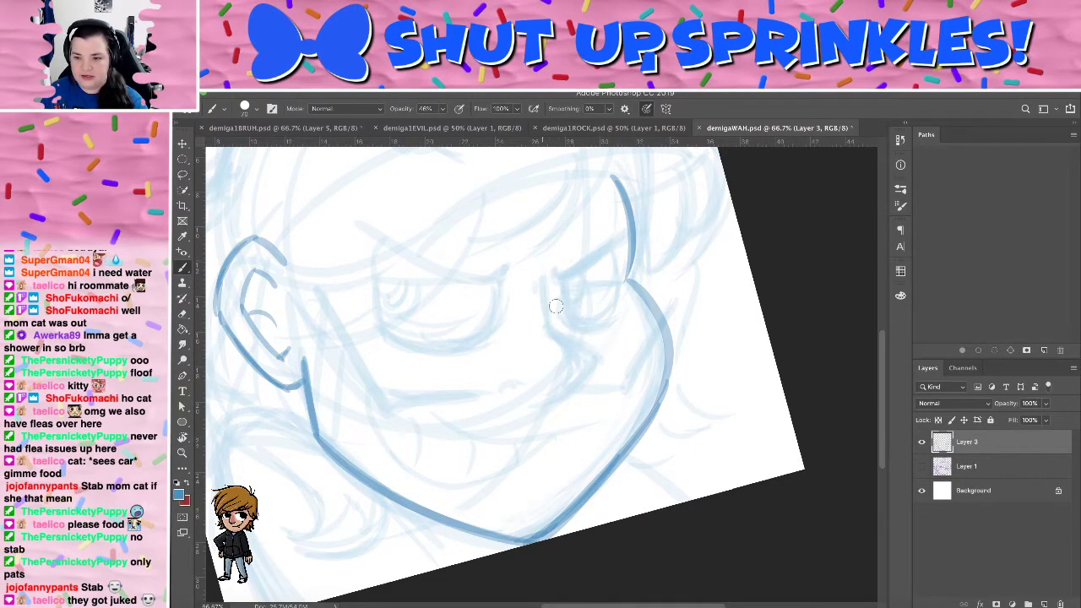
# Ink the slanted nose bridge line next to the smaller eye
pyautogui.moveTo(542, 258); pyautogui.dragTo(562, 341)
pyautogui.hotkey('ctrl', 'z')
pyautogui.moveTo(544, 258); pyautogui.dragTo(564, 341)
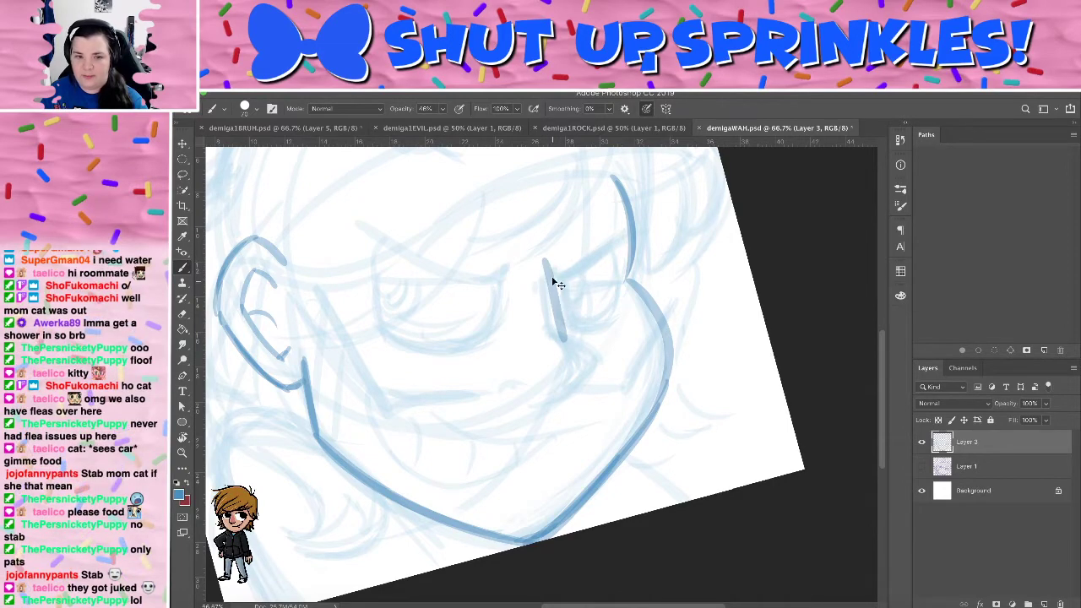
pyautogui.press('super+z')
pyautogui.moveTo(545, 260); pyautogui.dragTo(562, 336)
# Ink the rounded nose tip from the end of the bridge and add the small nostril curve beneath it
pyautogui.press('r')
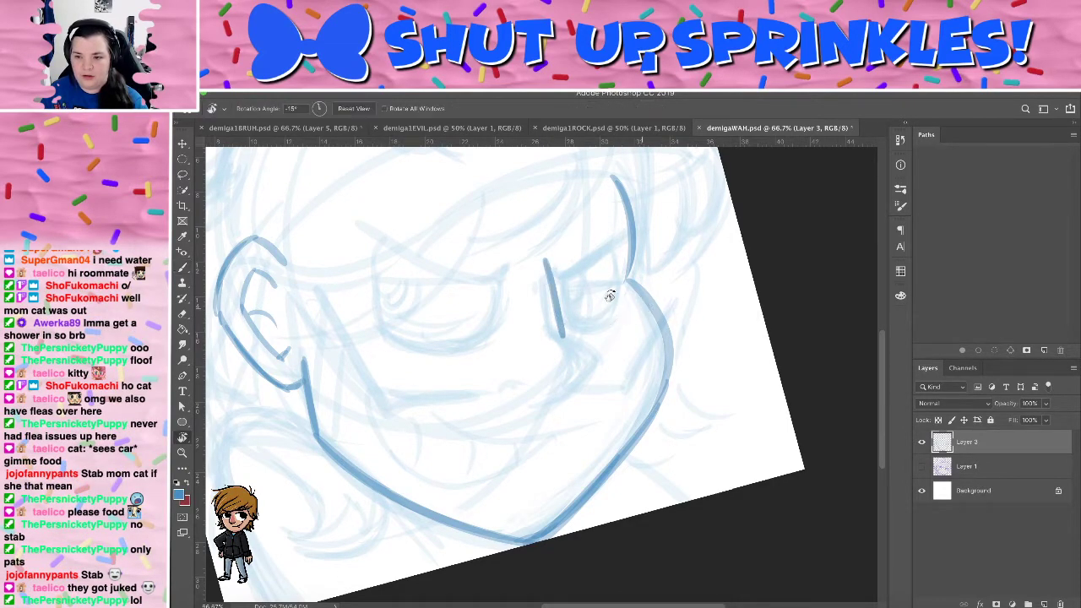
pyautogui.moveTo(610, 296)
pyautogui.mouseDown()
pyautogui.moveTo(577, 282)
pyautogui.moveTo(601, 281)
pyautogui.mouseUp()
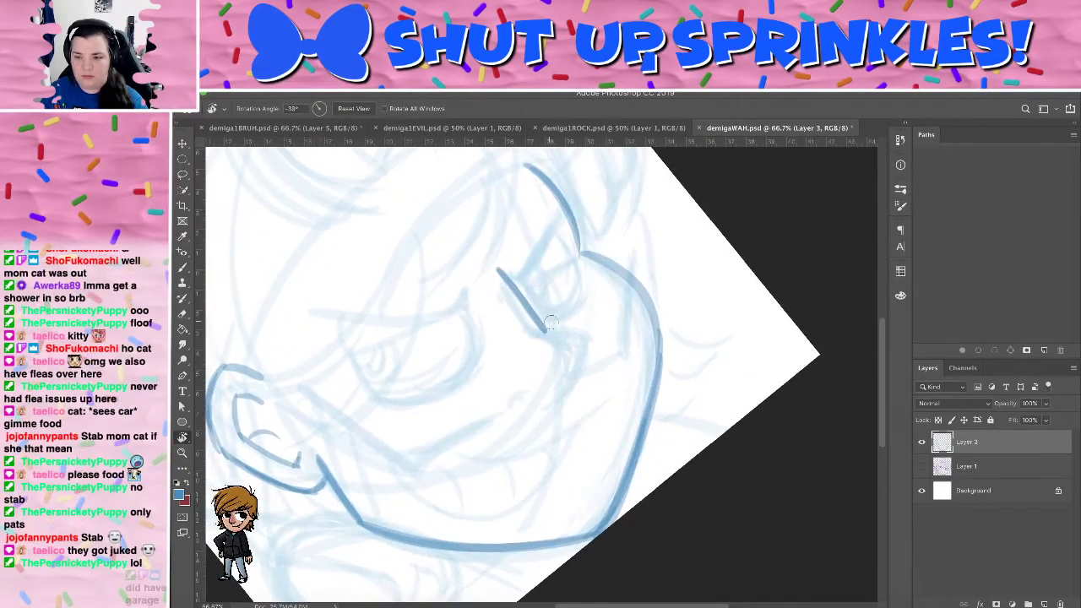
pyautogui.press('b')
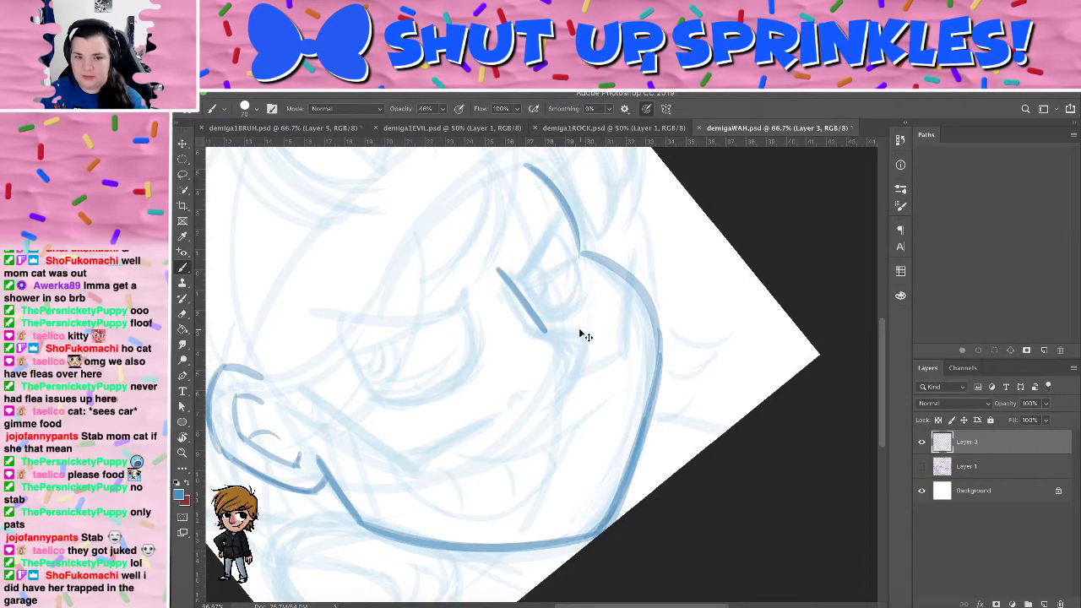
pyautogui.moveTo(546, 331)
pyautogui.mouseDown()
pyautogui.moveTo(596, 353)
pyautogui.moveTo(599, 340)
pyautogui.moveTo(581, 392)
pyautogui.mouseUp()
pyautogui.hotkey('ctrl', 'z')
pyautogui.moveTo(597, 349); pyautogui.dragTo(573, 390)
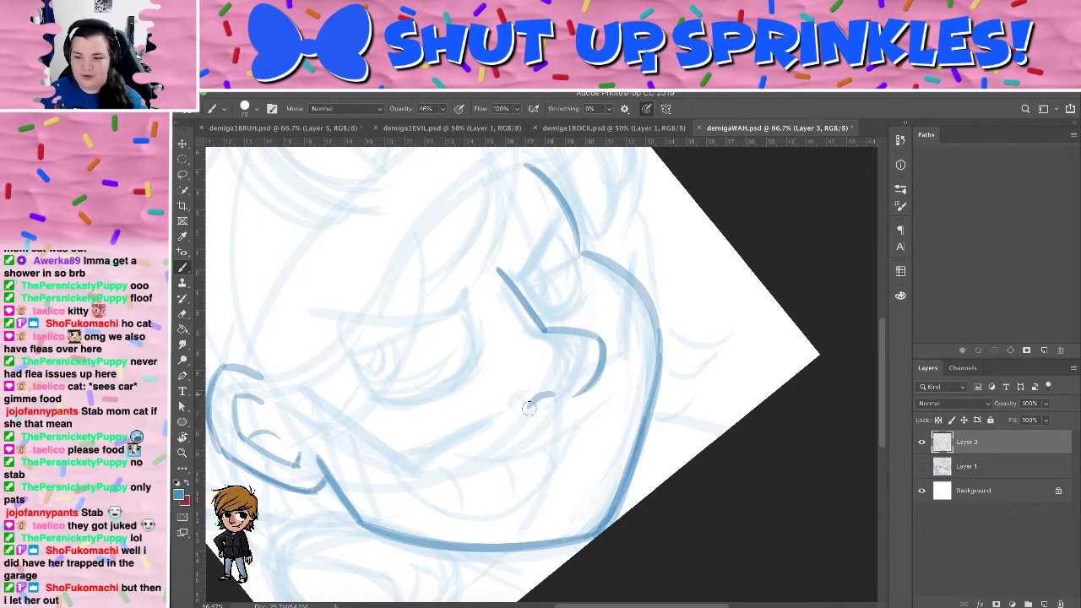
pyautogui.moveTo(514, 403); pyautogui.dragTo(531, 394)
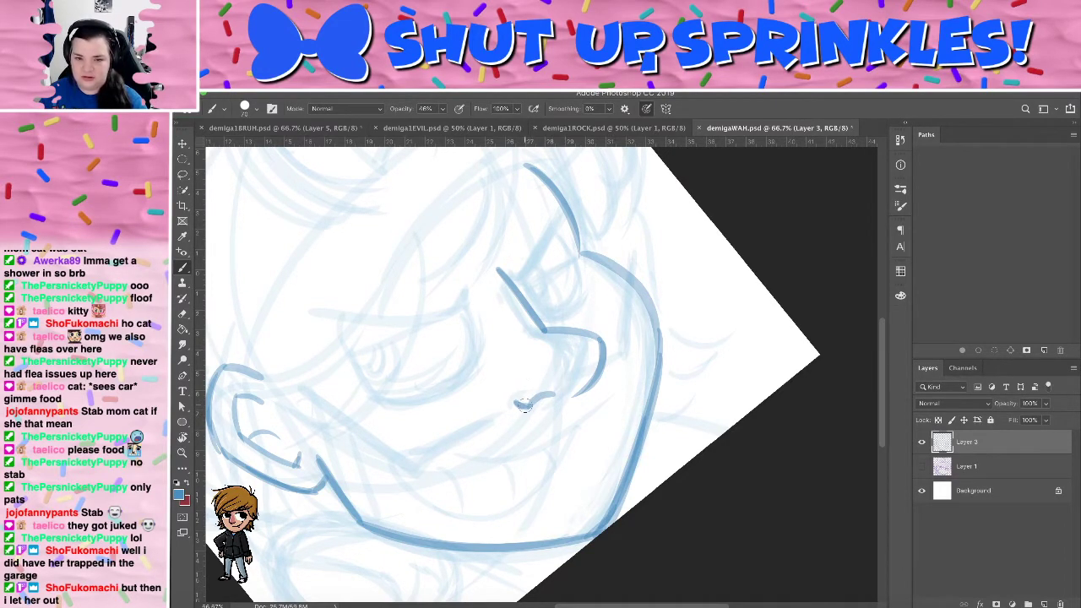
# Try long curved strokes from the top of the ear up across the forehead
pyautogui.moveTo(646, 341)
pyautogui.mouseDown()
pyautogui.moveTo(579, 212)
pyautogui.moveTo(685, 332)
pyautogui.moveTo(700, 430)
pyautogui.moveTo(693, 284)
pyautogui.moveTo(649, 259)
pyautogui.moveTo(671, 251)
pyautogui.moveTo(632, 276)
pyautogui.moveTo(612, 473)
pyautogui.moveTo(743, 420)
pyautogui.moveTo(837, 357)
pyautogui.moveTo(767, 422)
pyautogui.moveTo(734, 411)
pyautogui.mouseUp()
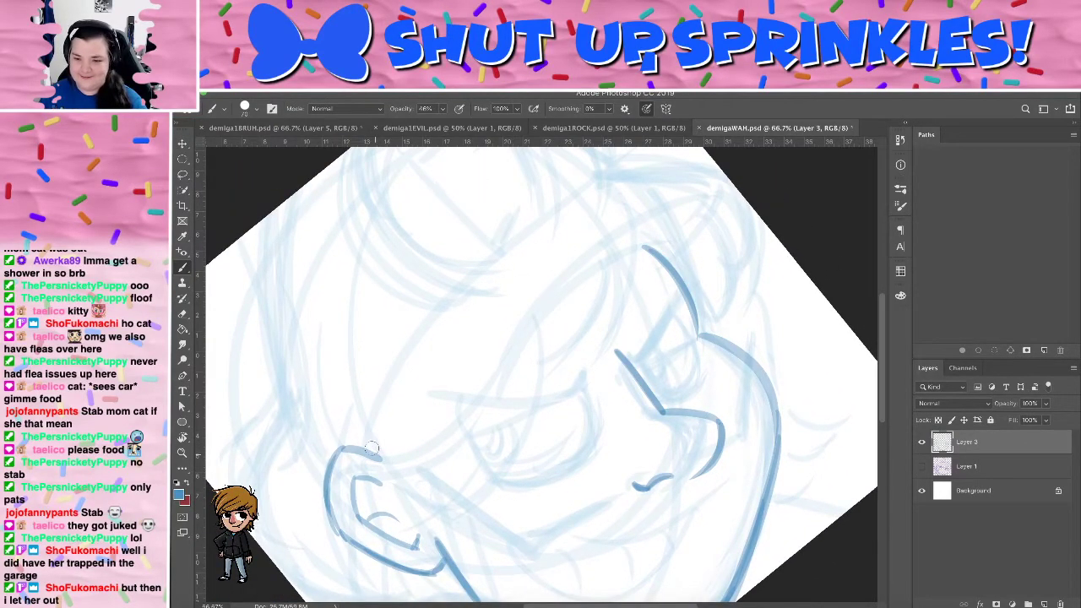
pyautogui.moveTo(371, 448)
pyautogui.mouseDown()
pyautogui.moveTo(438, 316)
pyautogui.moveTo(571, 201)
pyautogui.mouseUp()
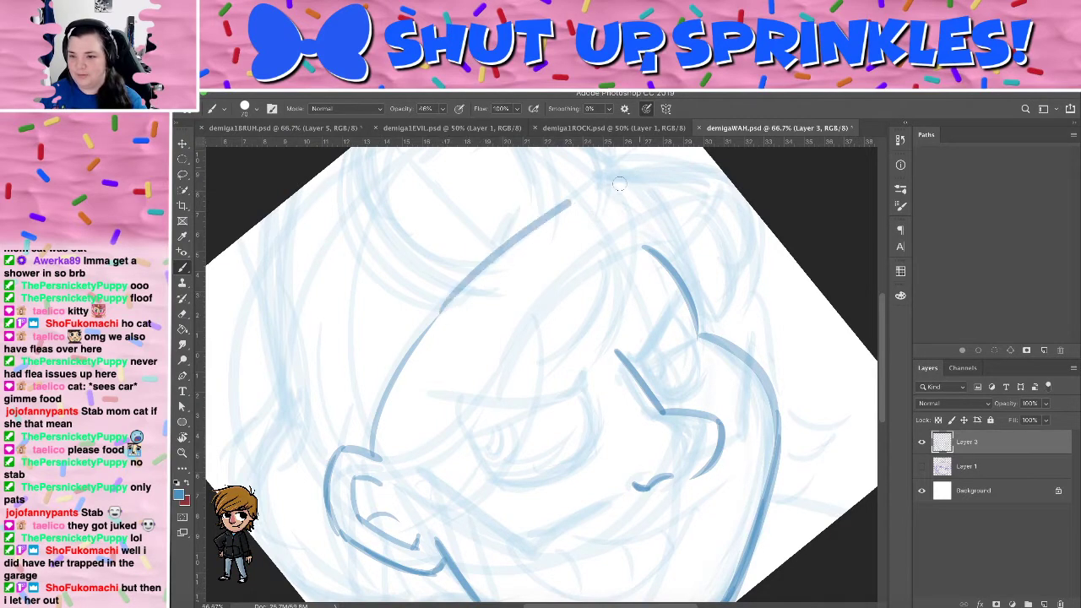
pyautogui.hotkey('ctrl', 'z')
pyautogui.moveTo(450, 298)
pyautogui.mouseDown()
pyautogui.moveTo(608, 192)
pyautogui.moveTo(724, 218)
pyautogui.mouseUp()
pyautogui.hotkey('ctrl', 'z')
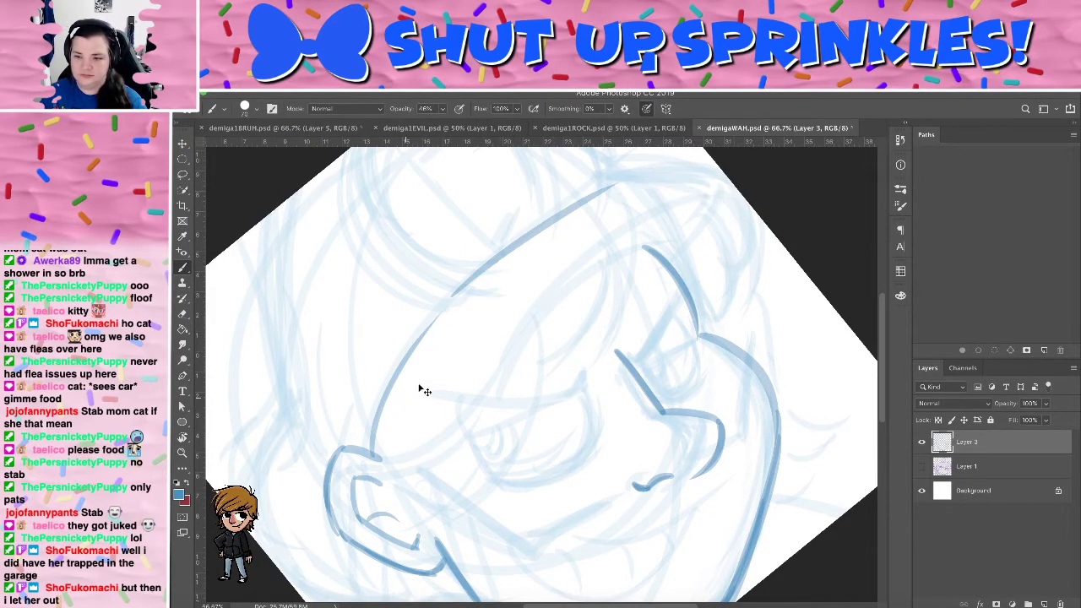
pyautogui.hotkey('ctrl', 'z')
pyautogui.hotkey('ctrl', 'z')
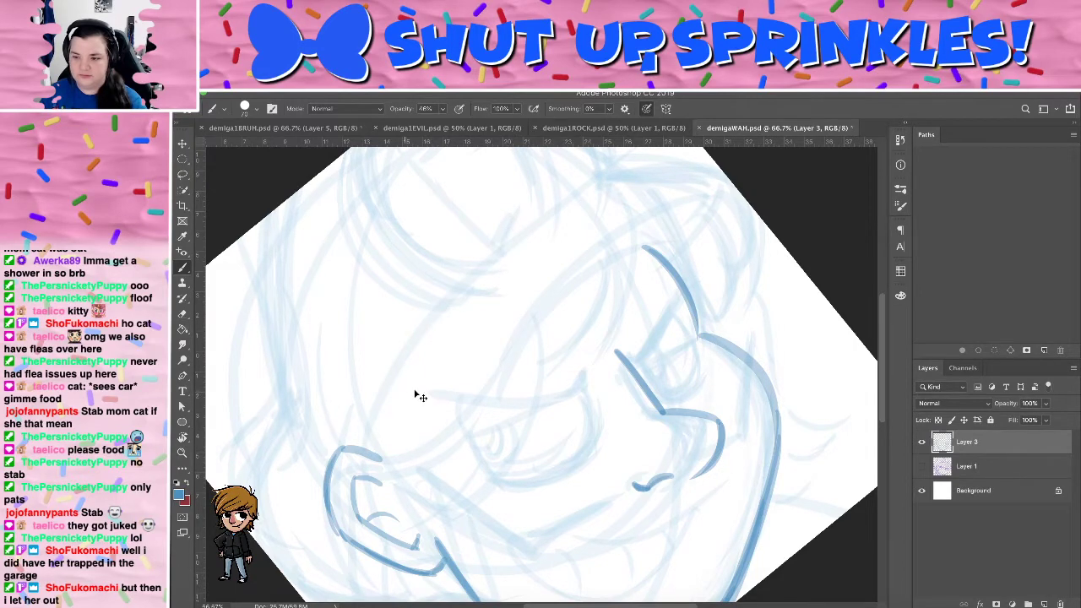
# Draw the long upper curve of the grin beneath the nose, extending it back across the cheek
pyautogui.moveTo(410, 290); pyautogui.dragTo(343, 154)
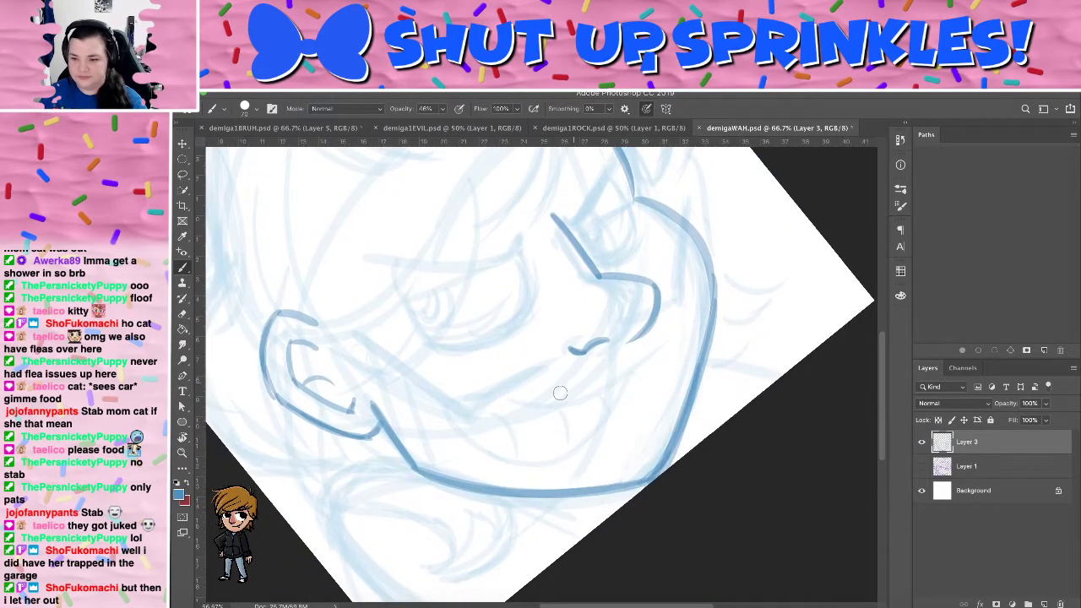
pyautogui.moveTo(507, 407); pyautogui.dragTo(675, 340)
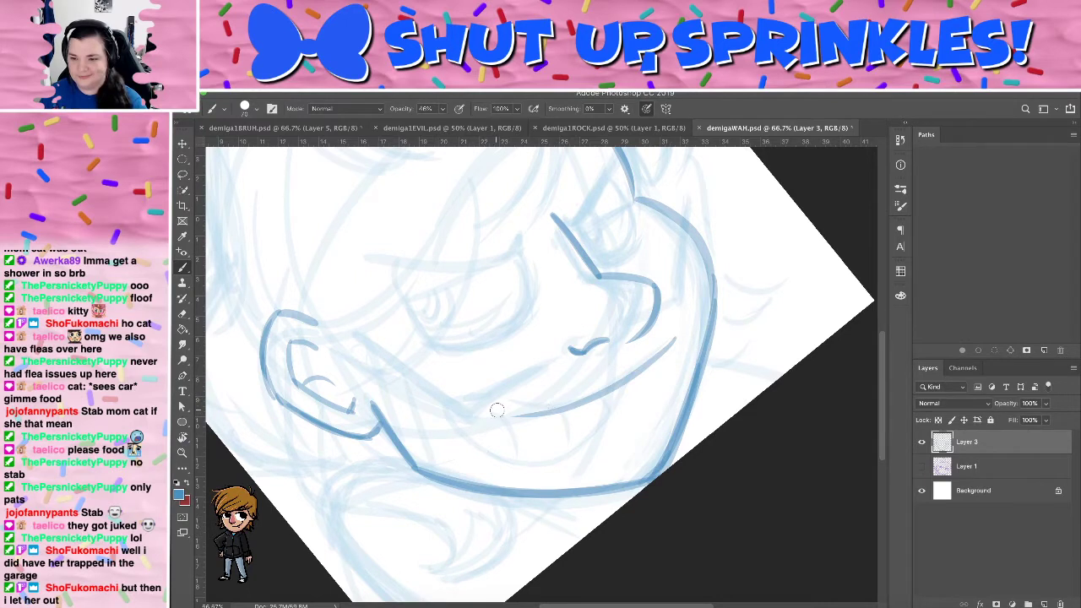
pyautogui.moveTo(478, 409); pyautogui.dragTo(560, 400)
pyautogui.press('super+z')
pyautogui.moveTo(468, 412); pyautogui.dragTo(591, 399)
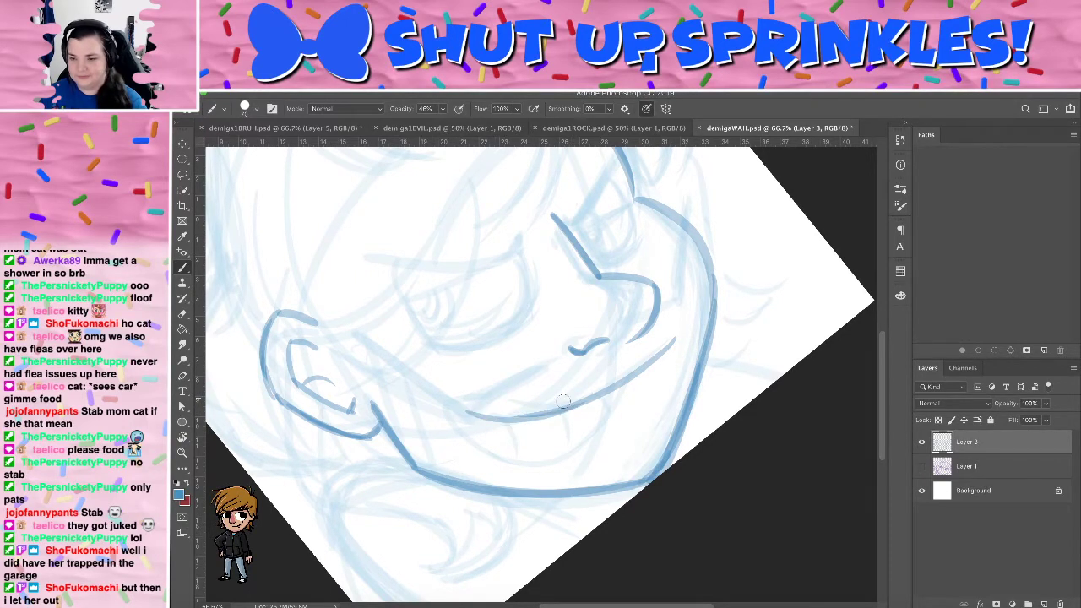
# Draw the lower curve of the grin from its ear-side corner around to the far end of the mouth
pyautogui.moveTo(470, 414); pyautogui.dragTo(532, 470)
pyautogui.hotkey('ctrl', 'z')
pyautogui.moveTo(462, 413); pyautogui.dragTo(629, 438)
pyautogui.hotkey('ctrl', 'z')
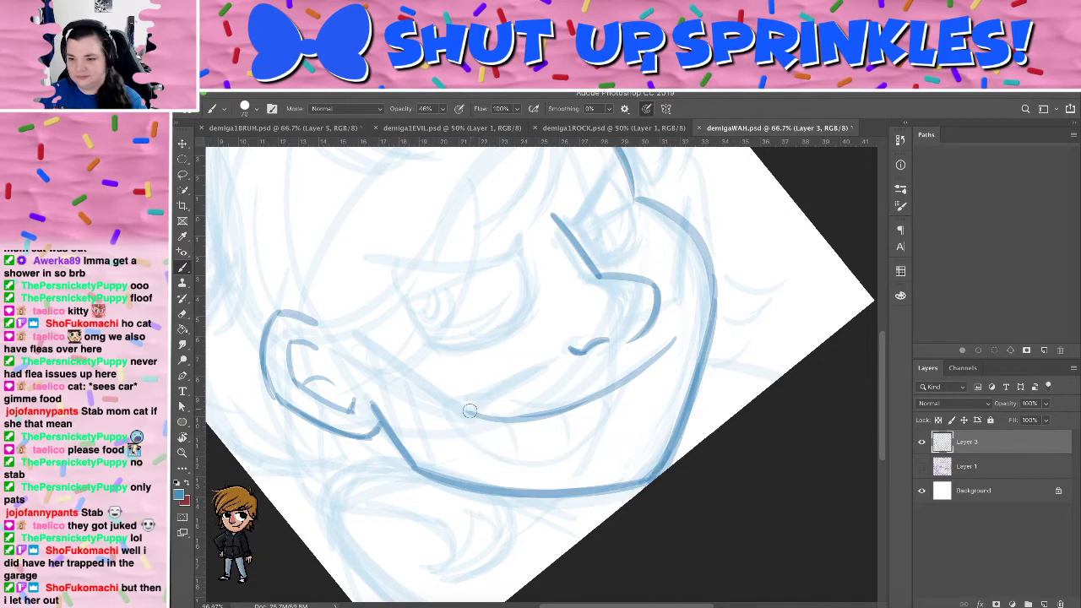
pyautogui.moveTo(460, 412); pyautogui.dragTo(646, 431)
pyautogui.hotkey('ctrl', 'z')
pyautogui.moveTo(460, 412); pyautogui.dragTo(531, 466)
pyautogui.hotkey('ctrl', 'z')
pyautogui.moveTo(463, 413)
pyautogui.mouseDown()
pyautogui.moveTo(452, 420)
pyautogui.moveTo(578, 464)
pyautogui.moveTo(663, 358)
pyautogui.mouseUp()
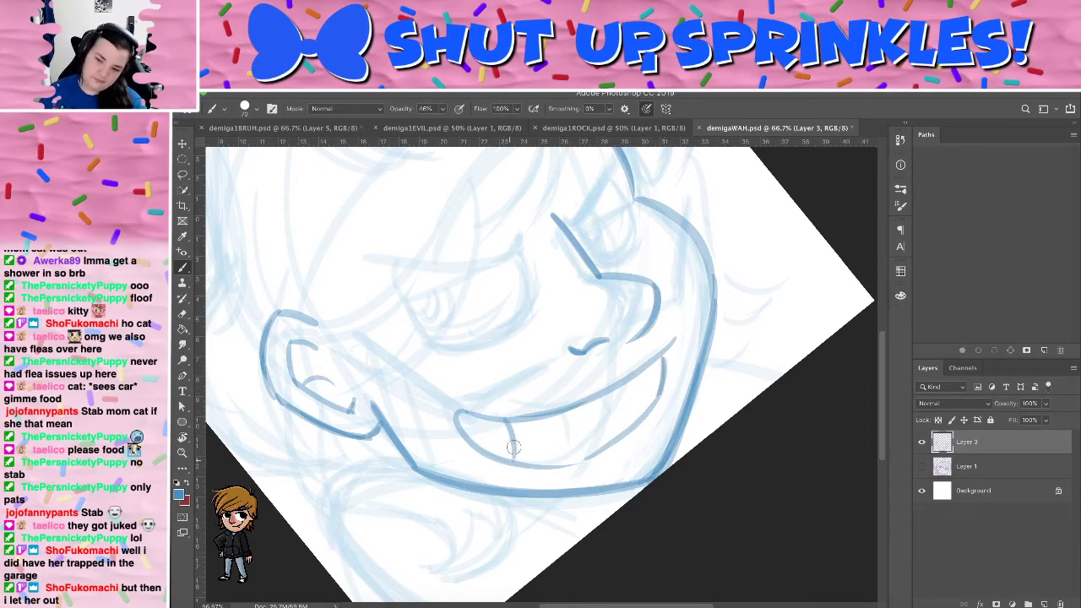
# Draw the remaining short dividing lines between the teeth inside the grin
pyautogui.moveTo(559, 412); pyautogui.dragTo(569, 463)
pyautogui.moveTo(614, 393); pyautogui.dragTo(605, 446)
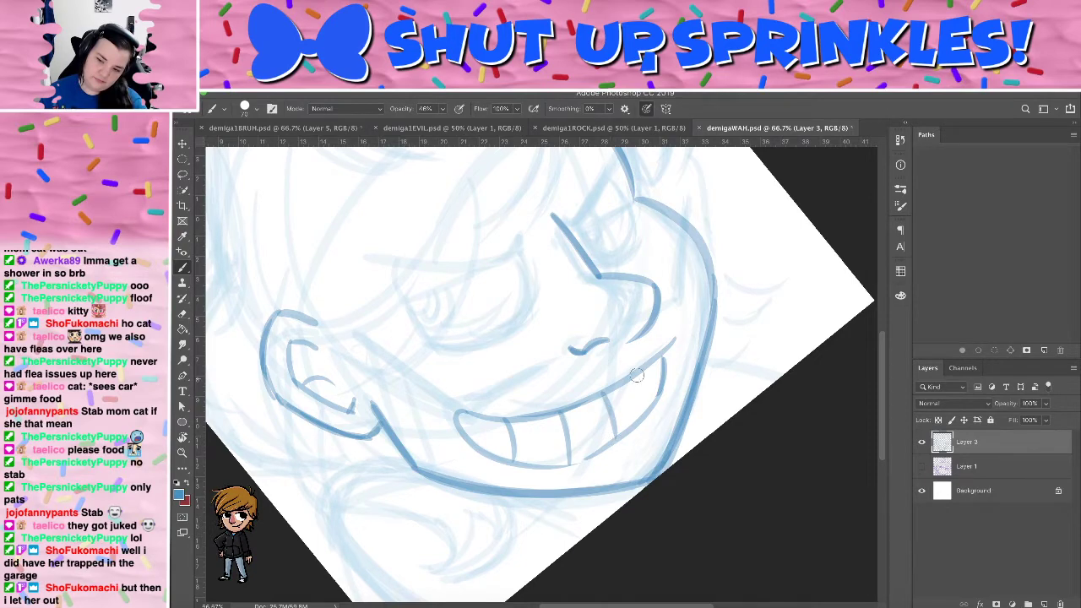
pyautogui.moveTo(639, 376); pyautogui.dragTo(648, 416)
# Draw the thick slanted line above the smaller eye, from the nose bridge out to the face edge
pyautogui.press('r')
pyautogui.moveTo(765, 219)
pyautogui.mouseDown()
pyautogui.moveTo(716, 344)
pyautogui.moveTo(725, 337)
pyautogui.moveTo(749, 381)
pyautogui.moveTo(769, 307)
pyautogui.moveTo(717, 281)
pyautogui.mouseUp()
pyautogui.press('b')
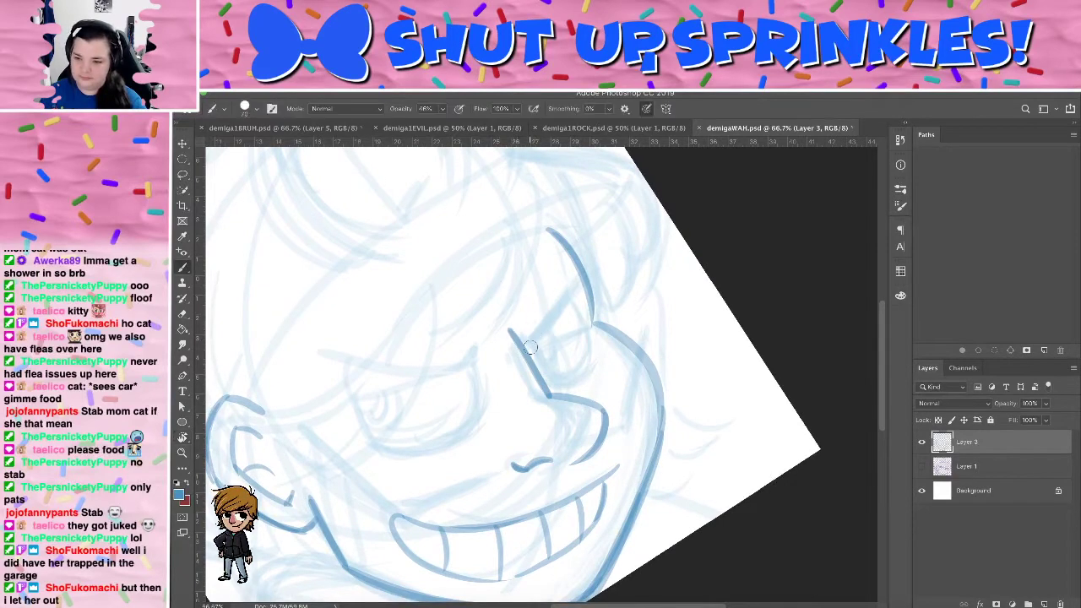
pyautogui.moveTo(595, 279)
pyautogui.mouseDown()
pyautogui.moveTo(530, 343)
pyautogui.moveTo(594, 279)
pyautogui.mouseUp()
pyautogui.moveTo(525, 348)
pyautogui.mouseDown()
pyautogui.moveTo(517, 330)
pyautogui.moveTo(521, 340)
pyautogui.mouseUp()
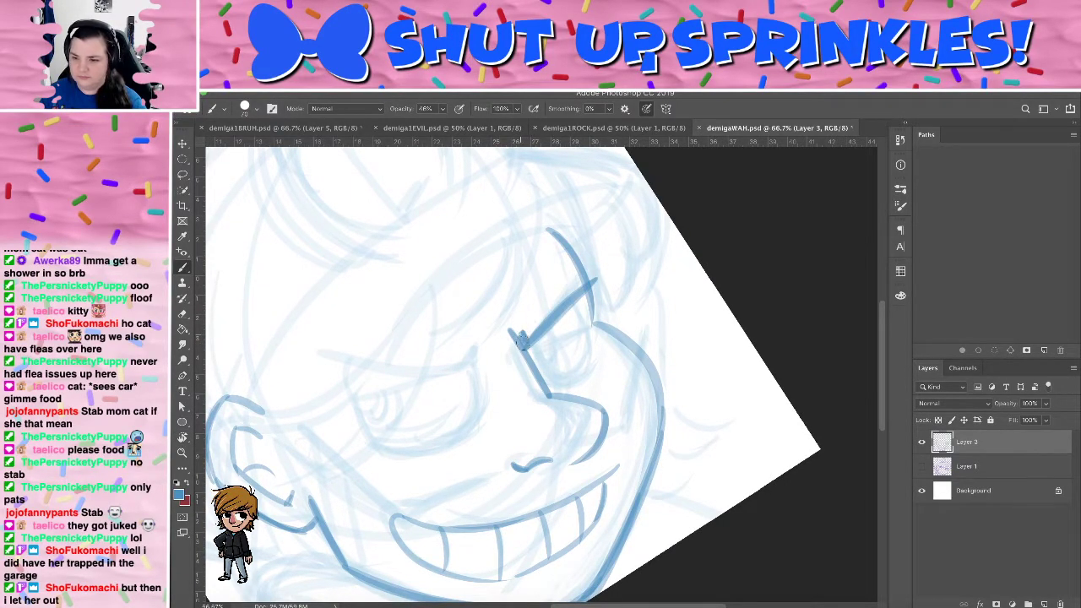
# Close the demiga1EVIL.psd, demiga1ROCK.psd and demiga1BRUH.psd documents, leaving demigaWAH.psd open
pyautogui.click(375, 128)
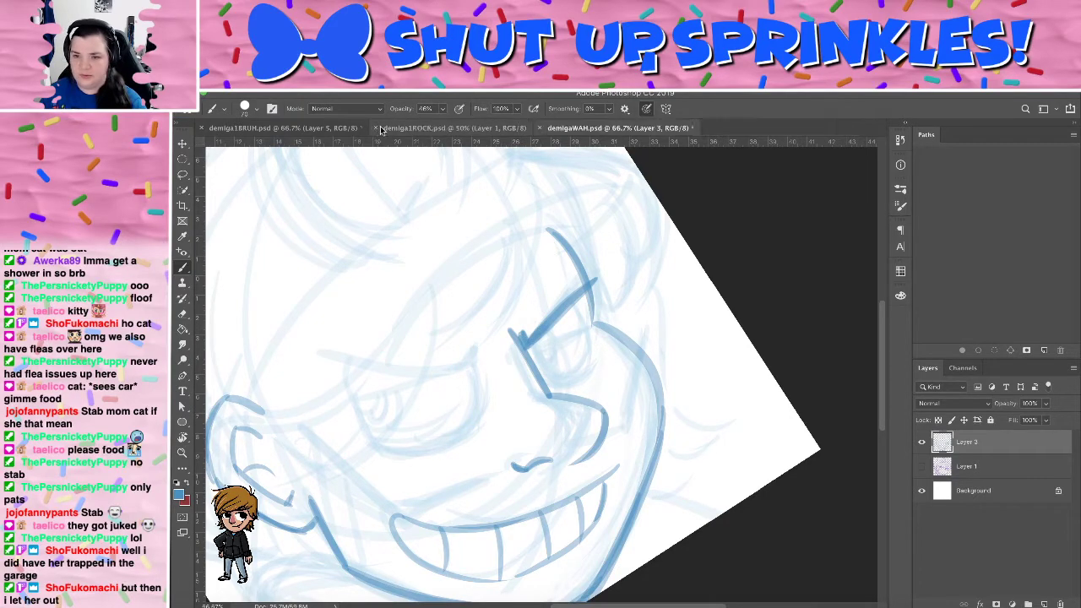
pyautogui.click(375, 127)
pyautogui.click(312, 127)
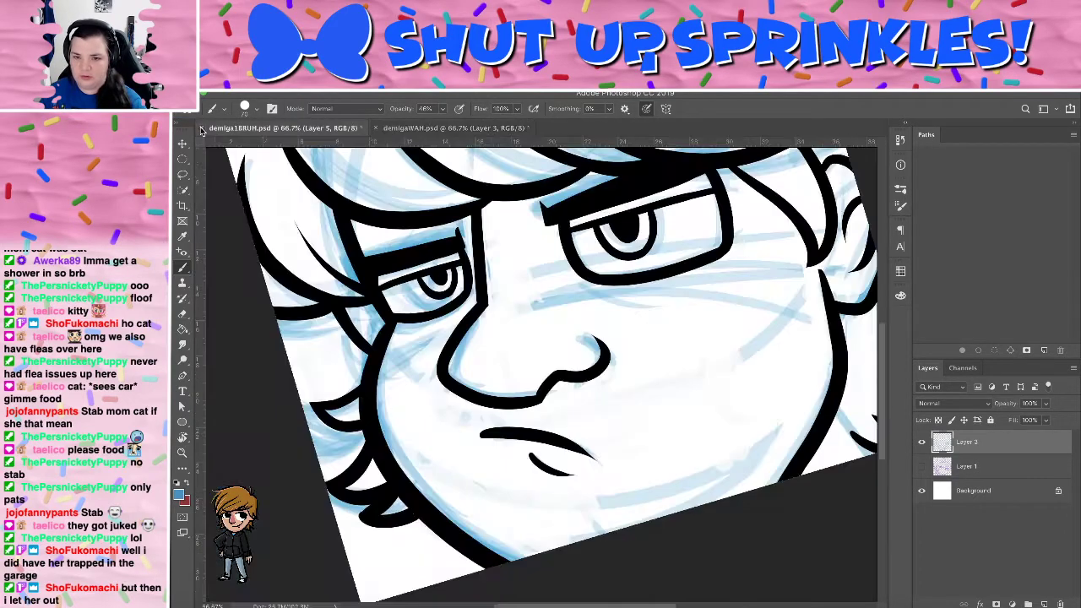
pyautogui.click(376, 127)
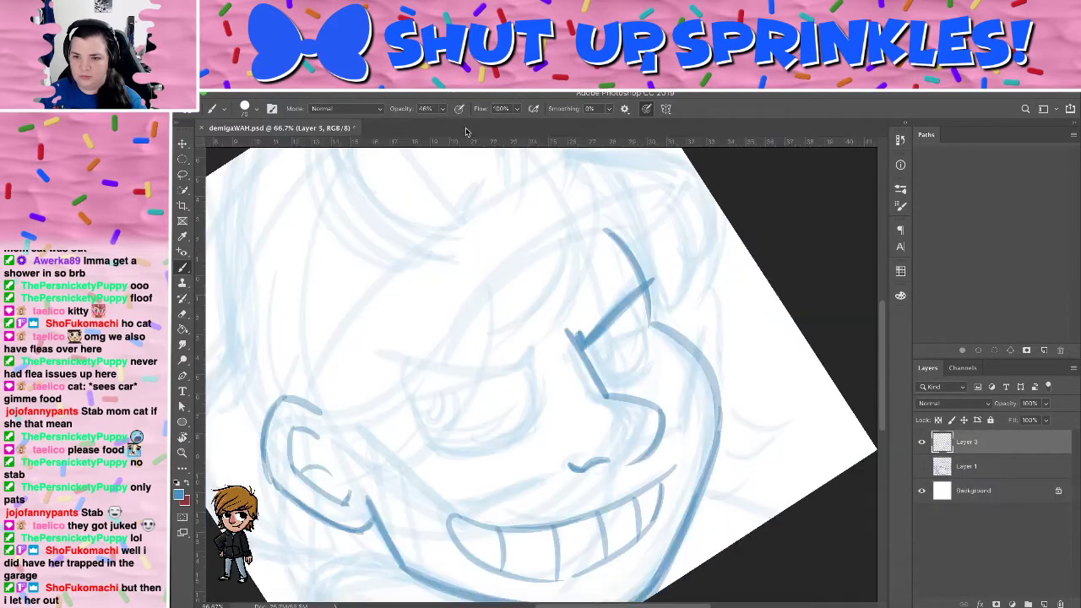
# Draw the rounded lower curve and outer side of the smaller eye beneath the slanted line
pyautogui.moveTo(564, 407); pyautogui.dragTo(611, 380)
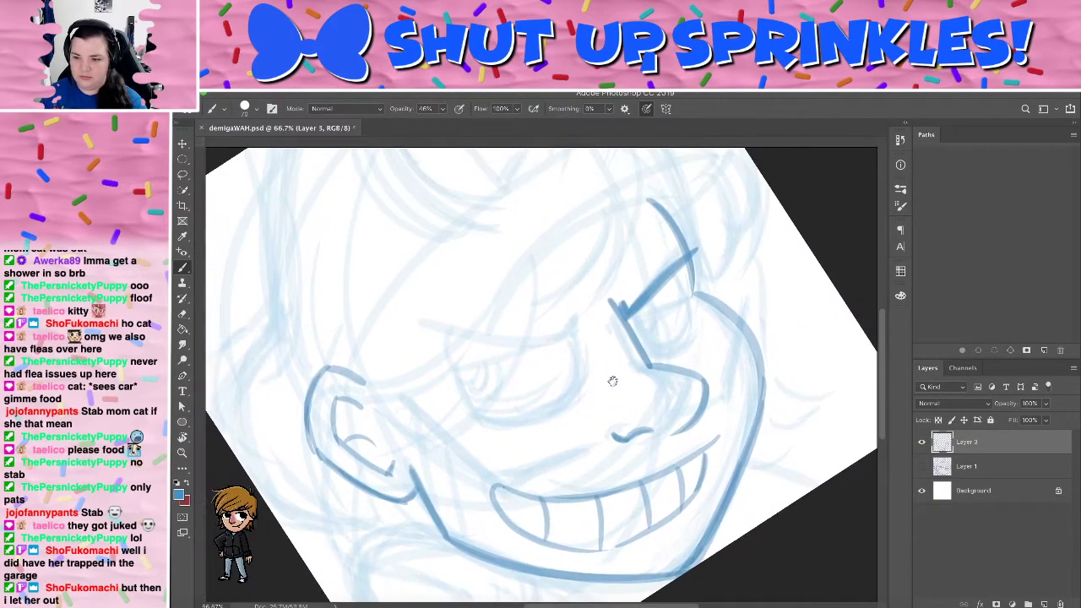
pyautogui.moveTo(635, 314)
pyautogui.mouseDown()
pyautogui.moveTo(676, 342)
pyautogui.moveTo(642, 336)
pyautogui.moveTo(674, 345)
pyautogui.mouseUp()
pyautogui.press('super+z')
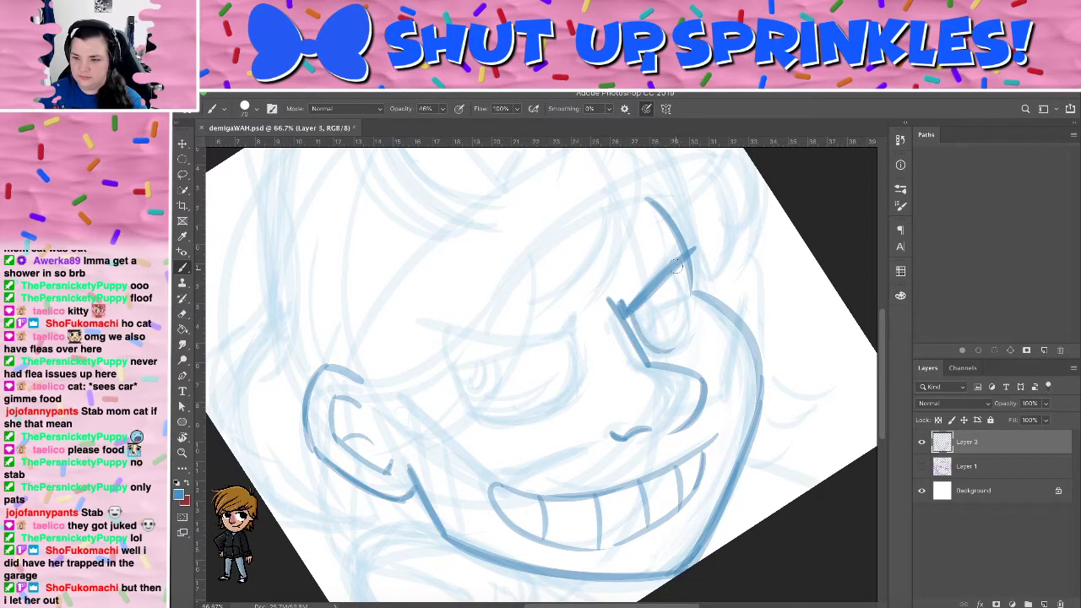
pyautogui.moveTo(677, 267); pyautogui.dragTo(688, 333)
pyautogui.press('super+z')
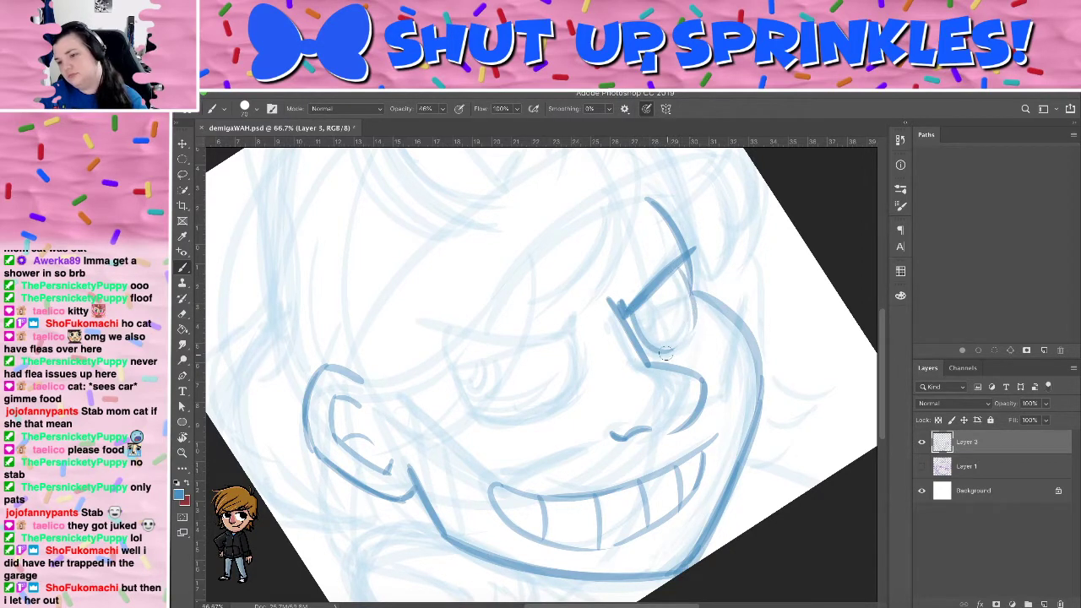
pyautogui.moveTo(665, 351); pyautogui.dragTo(695, 314)
# Draw the upper eyelid line across the smaller eye, from the nose bridge past its outer edge
pyautogui.moveTo(679, 272)
pyautogui.mouseDown()
pyautogui.moveTo(690, 317)
pyautogui.moveTo(649, 329)
pyautogui.moveTo(657, 311)
pyautogui.moveTo(633, 296)
pyautogui.moveTo(658, 294)
pyautogui.moveTo(639, 319)
pyautogui.moveTo(688, 289)
pyautogui.mouseUp()
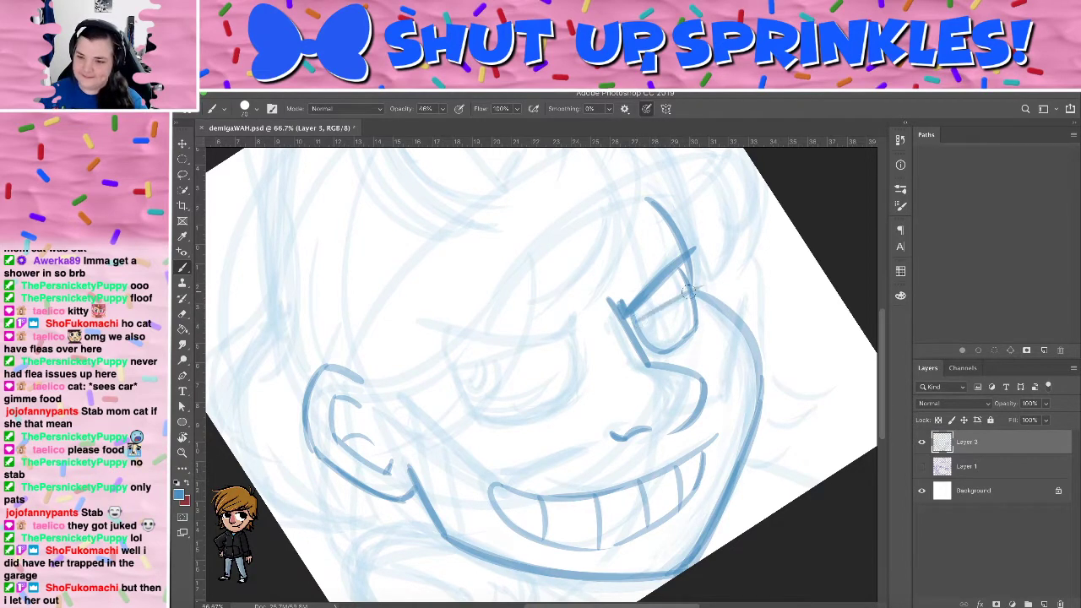
pyautogui.moveTo(636, 322); pyautogui.dragTo(696, 290)
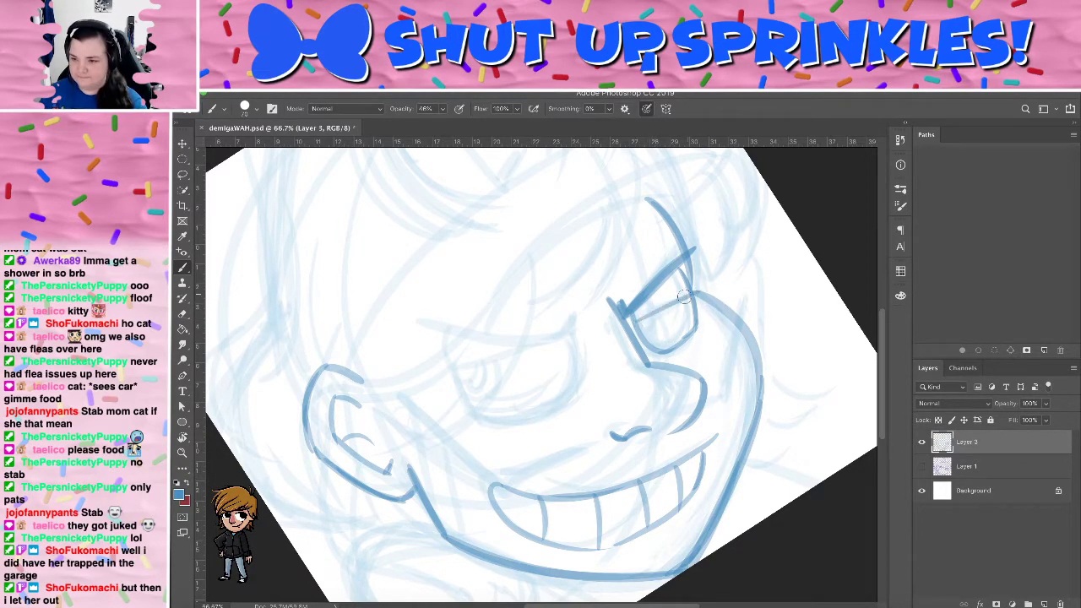
pyautogui.press('super+z')
pyautogui.moveTo(637, 317); pyautogui.dragTo(701, 284)
pyautogui.press('super+z')
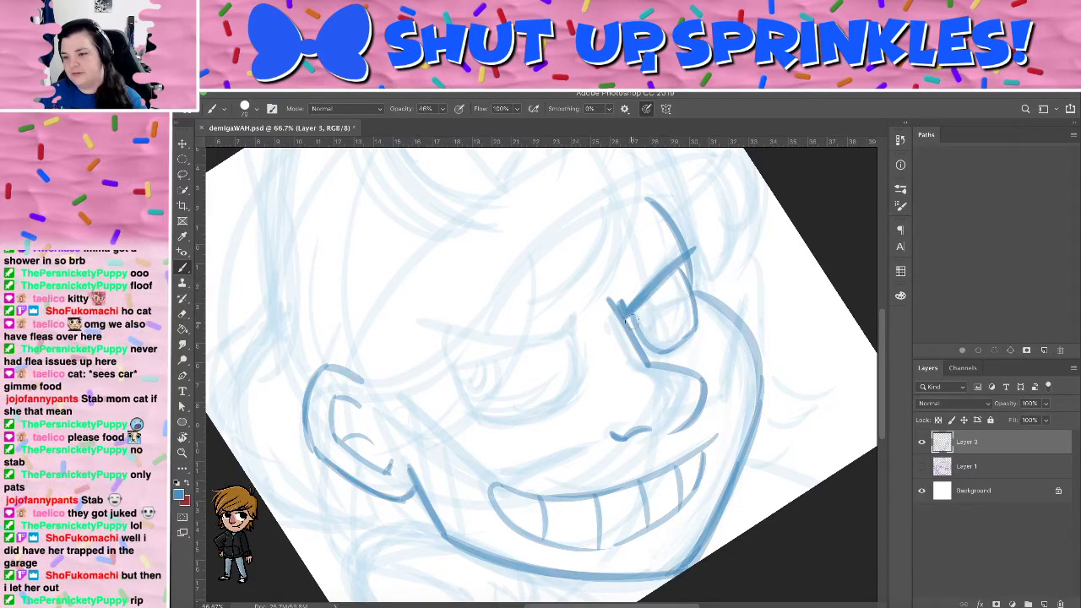
pyautogui.moveTo(634, 321); pyautogui.dragTo(700, 284)
pyautogui.press('super+z')
pyautogui.moveTo(635, 321); pyautogui.dragTo(705, 283)
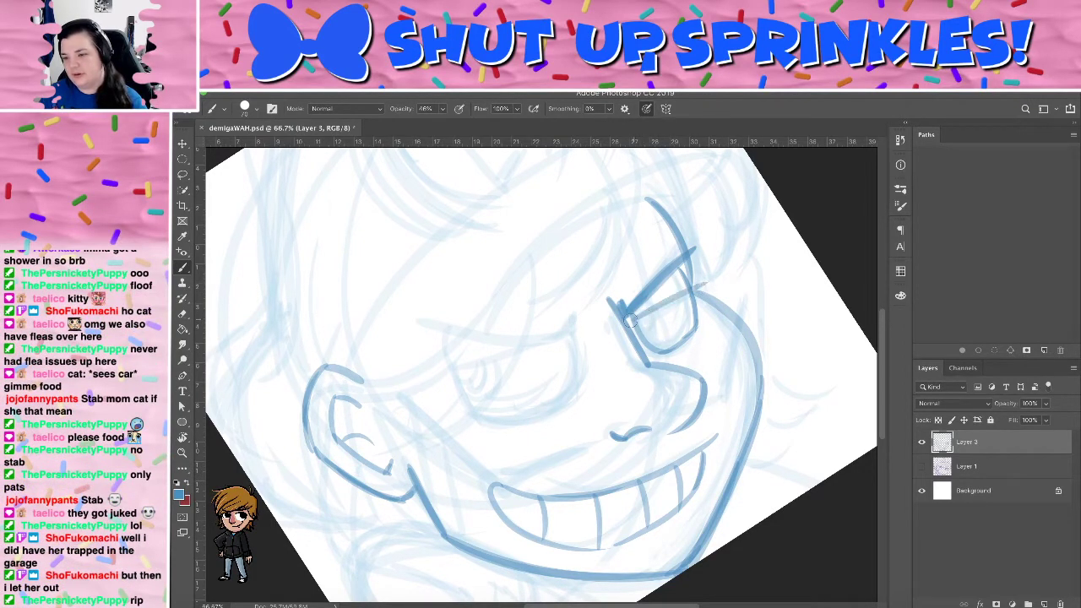
# Draw the curved iris and small pupil under the eyelid of the smaller eye
pyautogui.moveTo(630, 320)
pyautogui.mouseDown()
pyautogui.moveTo(673, 297)
pyautogui.moveTo(646, 343)
pyautogui.moveTo(656, 340)
pyautogui.mouseUp()
pyautogui.hotkey('ctrl', 'z')
pyautogui.press('super+z')
pyautogui.press('super+z')
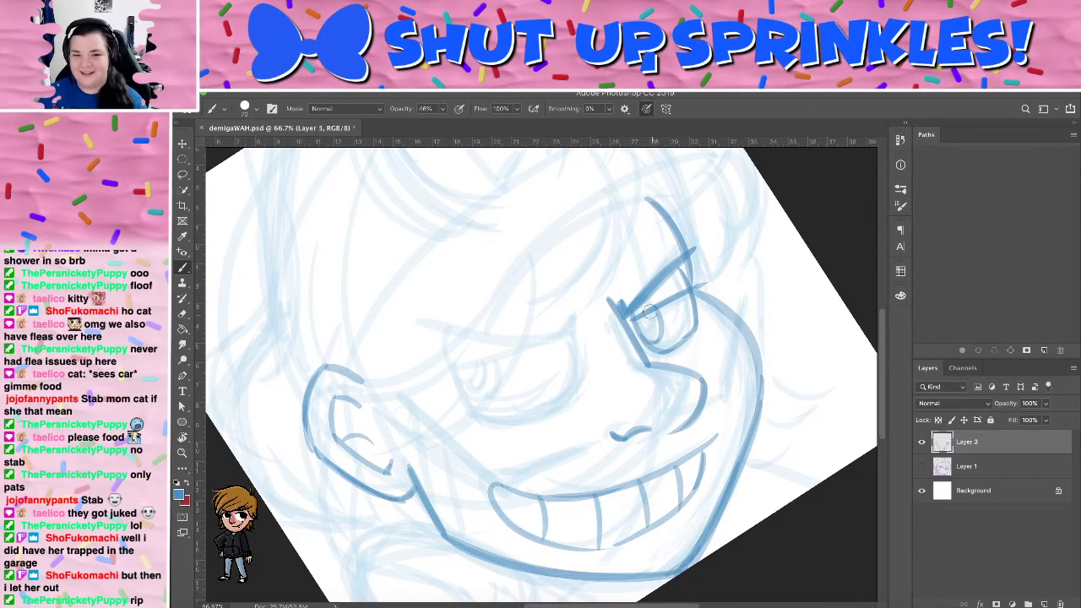
pyautogui.moveTo(643, 314); pyautogui.dragTo(651, 329)
pyautogui.press('super+z')
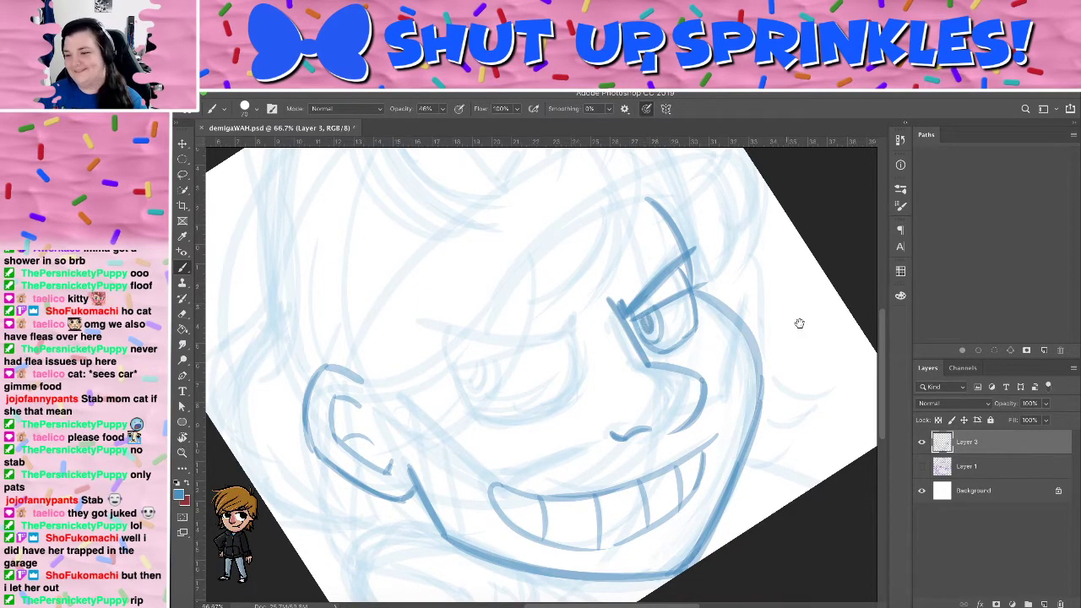
# Draw the top of the shoulder as a curved line running outward from the jaw below the ear
pyautogui.moveTo(799, 323)
pyautogui.mouseDown()
pyautogui.moveTo(746, 237)
pyautogui.moveTo(735, 402)
pyautogui.moveTo(772, 417)
pyautogui.moveTo(798, 288)
pyautogui.moveTo(807, 301)
pyautogui.moveTo(793, 292)
pyautogui.mouseUp()
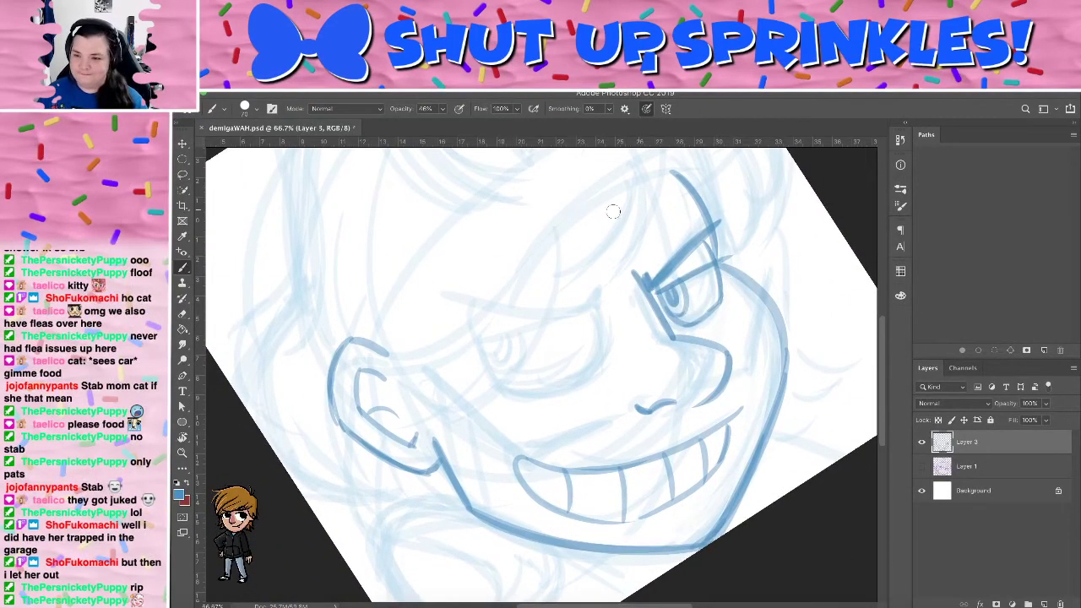
pyautogui.moveTo(613, 211)
pyautogui.mouseDown()
pyautogui.moveTo(599, 313)
pyautogui.moveTo(610, 417)
pyautogui.moveTo(634, 372)
pyautogui.moveTo(611, 197)
pyautogui.moveTo(589, 205)
pyautogui.mouseUp()
pyautogui.press('r')
pyautogui.moveTo(681, 275)
pyautogui.mouseDown()
pyautogui.moveTo(664, 449)
pyautogui.moveTo(647, 421)
pyautogui.moveTo(634, 273)
pyautogui.moveTo(617, 272)
pyautogui.mouseUp()
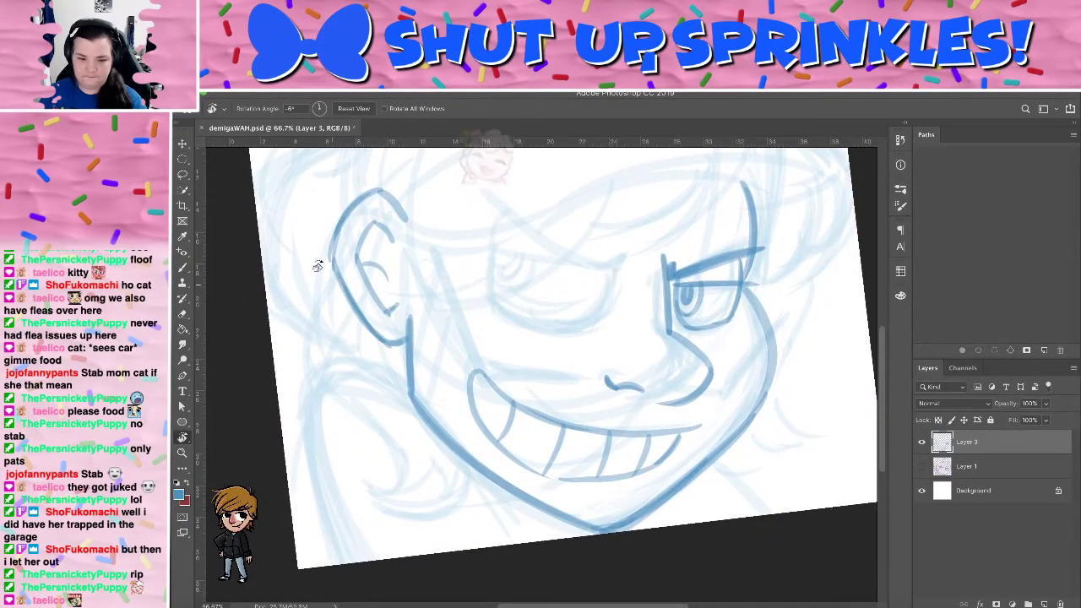
pyautogui.press('b')
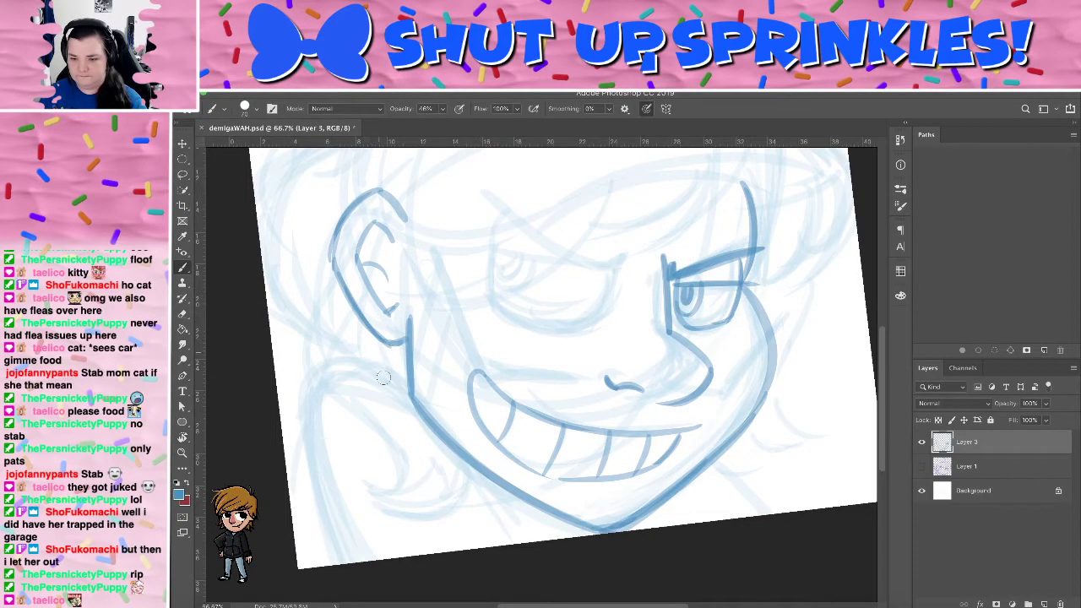
pyautogui.moveTo(407, 375); pyautogui.dragTo(341, 351)
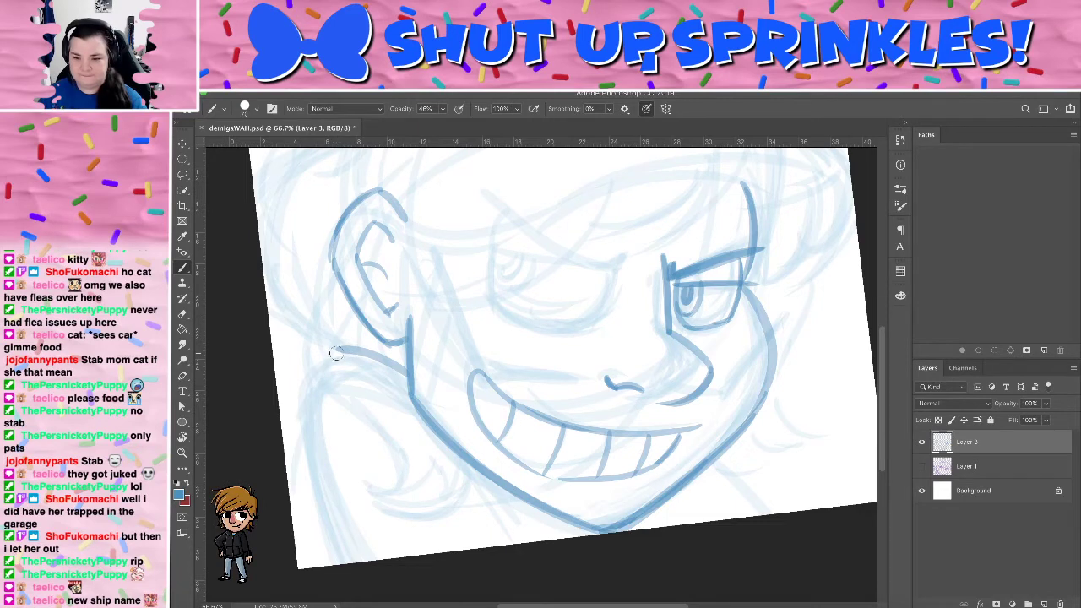
# Draw the outer arm line curving down from the end of the shoulder to the canvas edge
pyautogui.moveTo(334, 348); pyautogui.dragTo(321, 441)
pyautogui.press('super+z')
pyautogui.moveTo(341, 352)
pyautogui.mouseDown()
pyautogui.moveTo(330, 356)
pyautogui.moveTo(337, 517)
pyautogui.mouseUp()
pyautogui.press('super+z')
pyautogui.moveTo(341, 350)
pyautogui.mouseDown()
pyautogui.moveTo(329, 355)
pyautogui.moveTo(326, 530)
pyautogui.mouseUp()
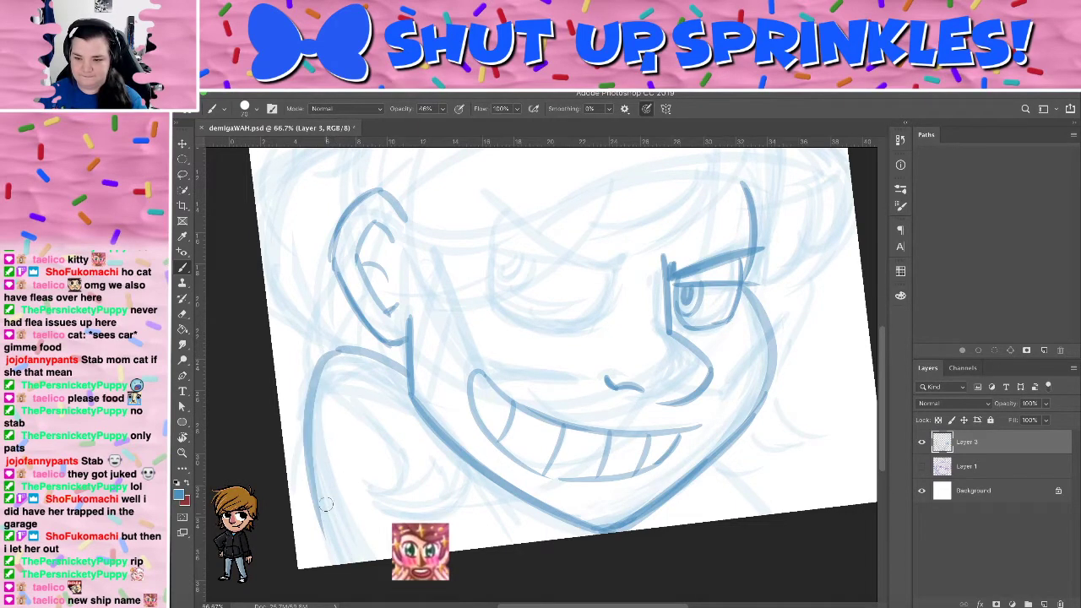
pyautogui.press('super+z')
pyautogui.moveTo(341, 348); pyautogui.dragTo(318, 537)
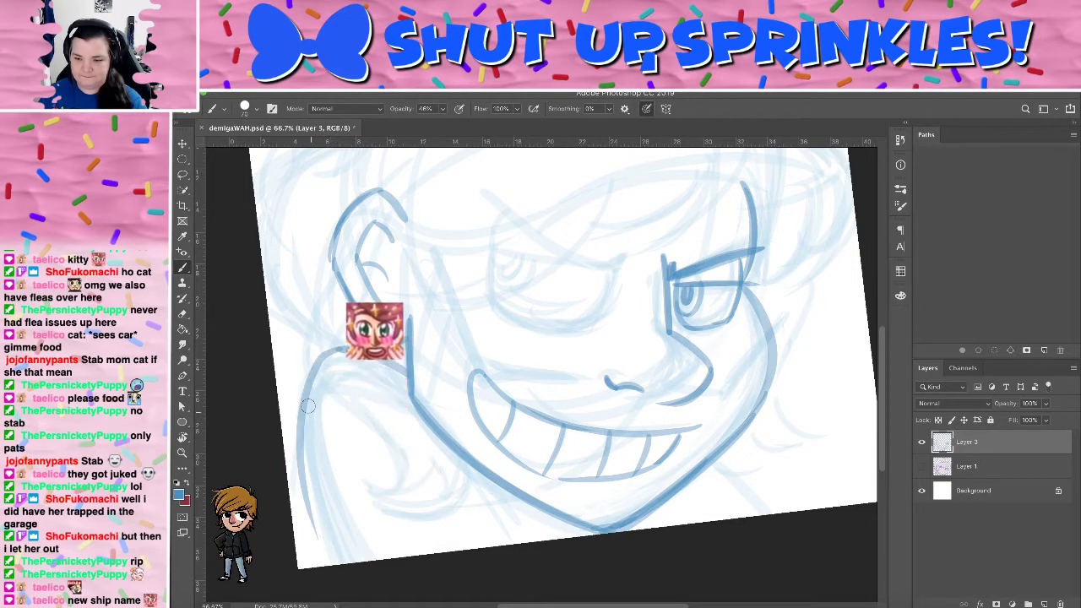
pyautogui.moveTo(336, 346)
pyautogui.mouseDown()
pyautogui.moveTo(325, 349)
pyautogui.moveTo(314, 526)
pyautogui.mouseUp()
pyautogui.moveTo(306, 424); pyautogui.dragTo(320, 563)
pyautogui.moveTo(302, 470); pyautogui.dragTo(321, 564)
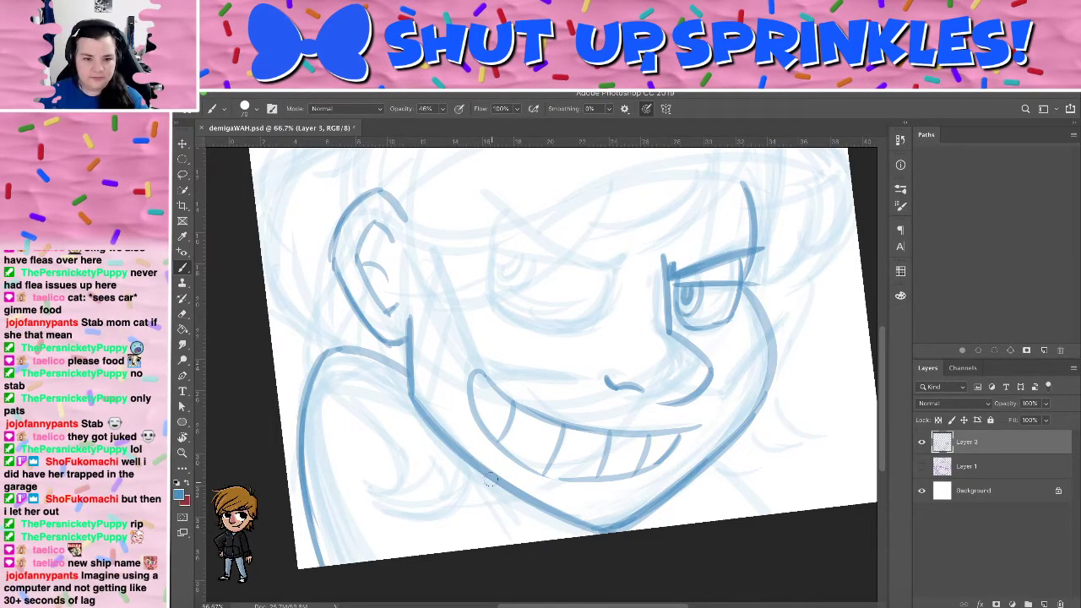
# Draw two slanted lines from the ear-side underside of the jaw down to the canvas edge
pyautogui.moveTo(486, 473); pyautogui.dragTo(517, 536)
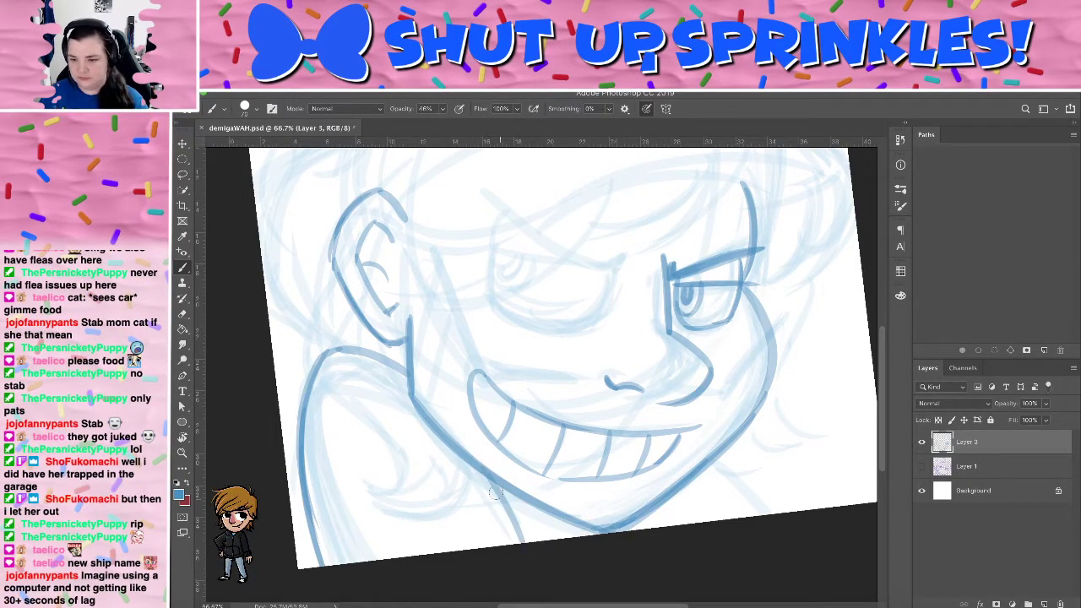
pyautogui.press('super+z')
pyautogui.moveTo(469, 464); pyautogui.dragTo(511, 536)
pyautogui.moveTo(476, 469)
pyautogui.mouseDown()
pyautogui.moveTo(517, 541)
pyautogui.moveTo(557, 538)
pyautogui.mouseUp()
pyautogui.moveTo(538, 509); pyautogui.dragTo(556, 537)
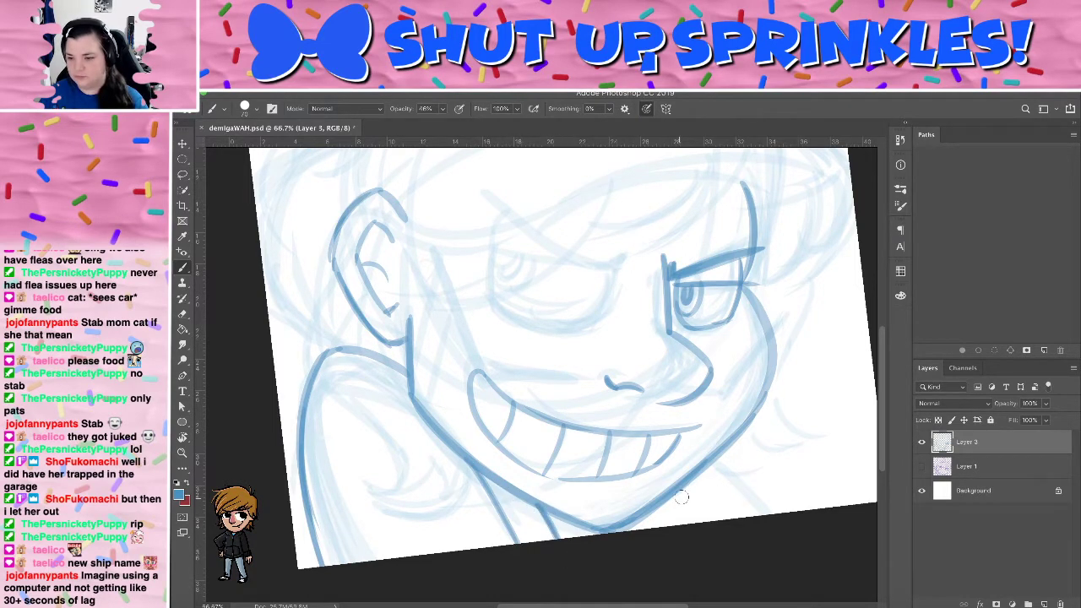
# Draw a pair of slanted lines below the jaw on the far side of the chin and reinforce the jawline there
pyautogui.moveTo(704, 469)
pyautogui.mouseDown()
pyautogui.moveTo(737, 519)
pyautogui.moveTo(762, 513)
pyautogui.mouseUp()
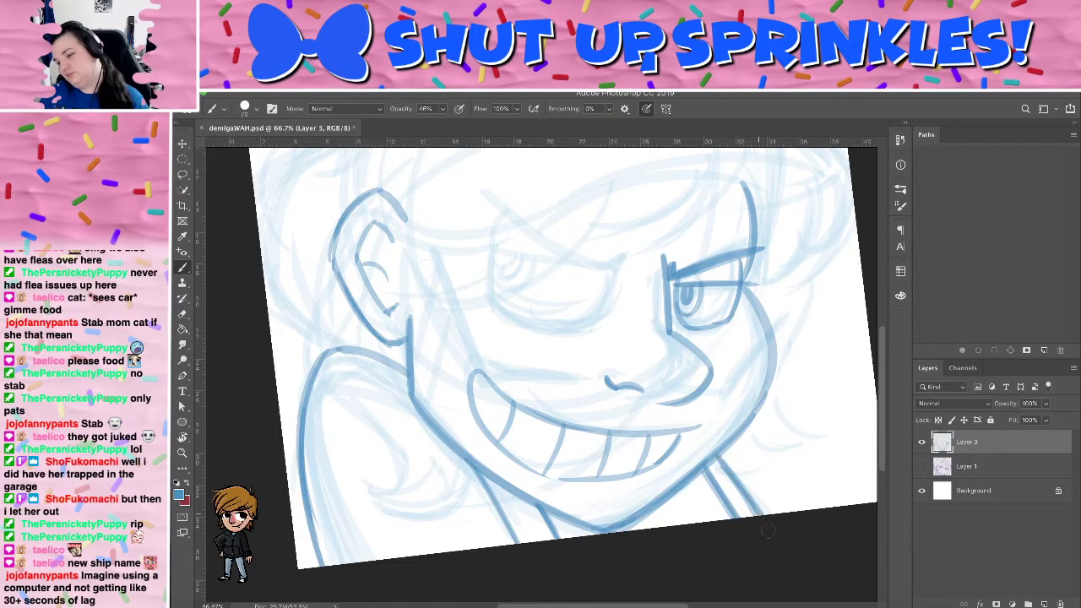
pyautogui.moveTo(682, 499)
pyautogui.mouseDown()
pyautogui.moveTo(622, 509)
pyautogui.moveTo(668, 504)
pyautogui.moveTo(650, 517)
pyautogui.moveTo(638, 520)
pyautogui.moveTo(688, 478)
pyautogui.mouseUp()
pyautogui.press('super+z')
pyautogui.moveTo(630, 524); pyautogui.dragTo(670, 498)
# Draw the outermost slanted line from the far cheek down to the canvas edge and darken it
pyautogui.moveTo(745, 420); pyautogui.dragTo(800, 500)
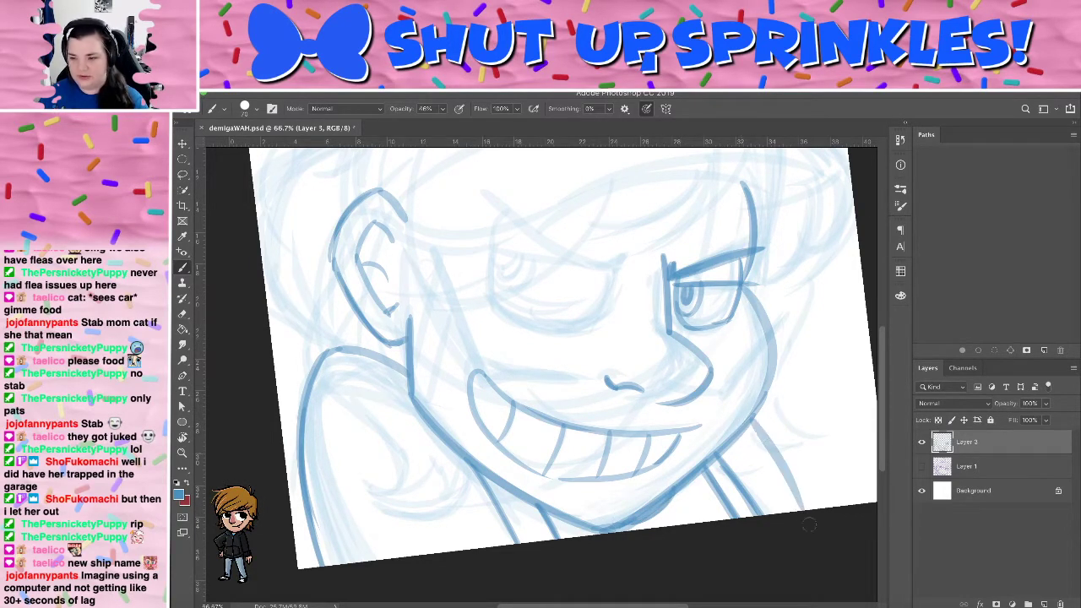
pyautogui.hotkey('ctrl', 'z')
pyautogui.moveTo(749, 422); pyautogui.dragTo(802, 499)
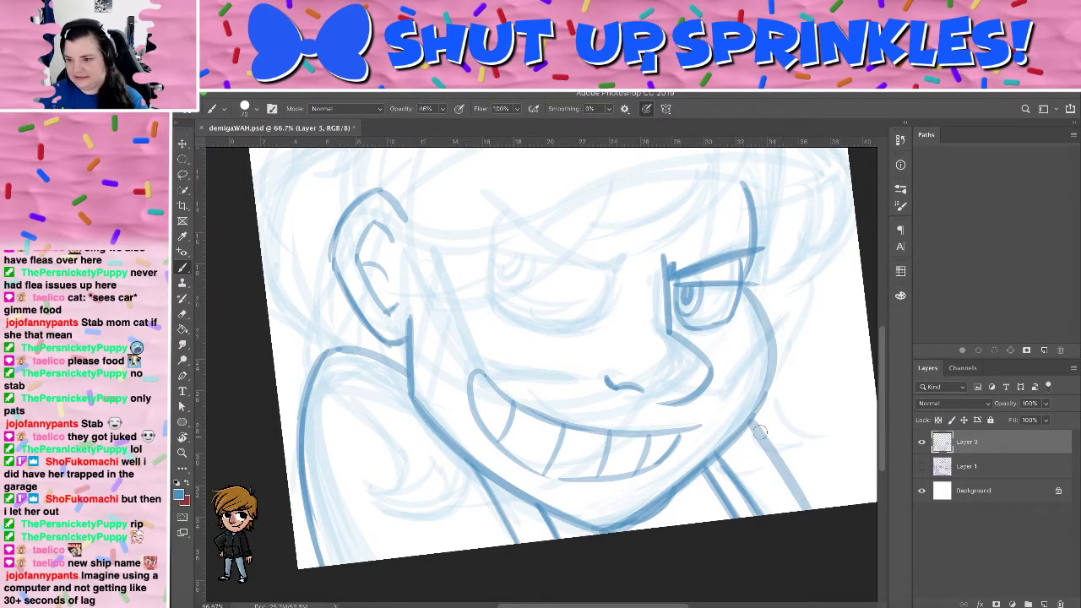
pyautogui.moveTo(759, 432); pyautogui.dragTo(807, 501)
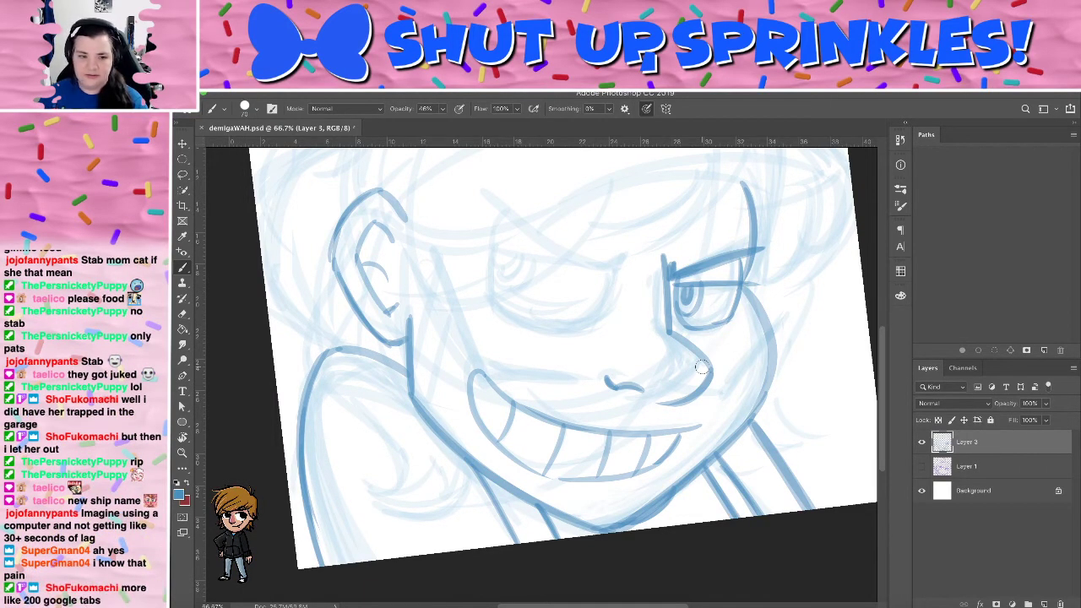
# Draw the angled hairline from the temple down into the front edge of the sideburn
pyautogui.moveTo(640, 387); pyautogui.dragTo(620, 458)
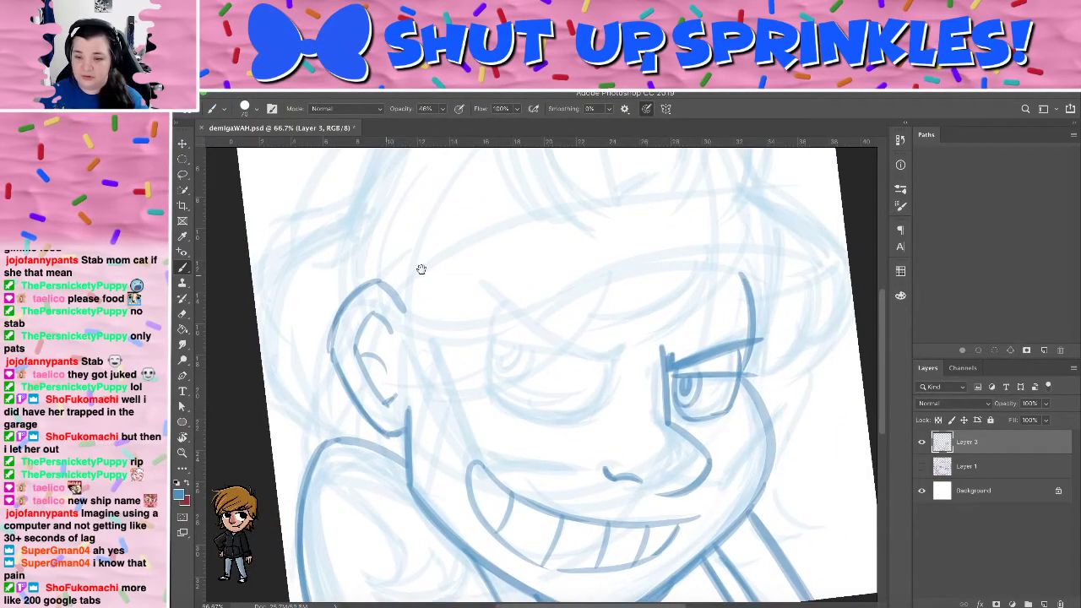
pyautogui.moveTo(450, 307); pyautogui.dragTo(455, 412)
pyautogui.moveTo(500, 441)
pyautogui.mouseDown()
pyautogui.moveTo(434, 282)
pyautogui.moveTo(386, 324)
pyautogui.mouseUp()
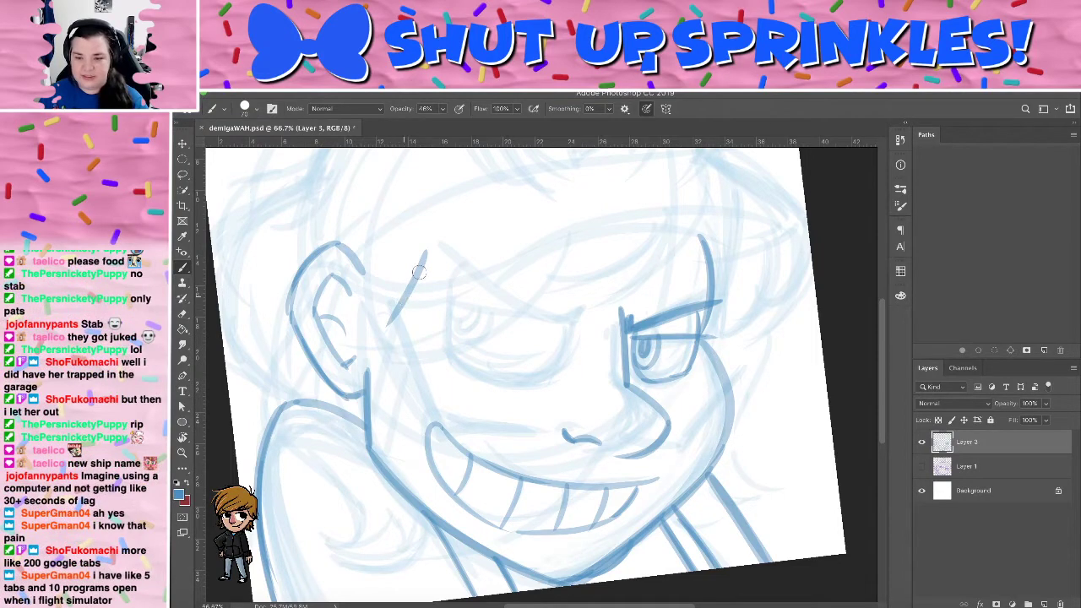
pyautogui.hotkey('ctrl', 'z')
pyautogui.moveTo(435, 244)
pyautogui.mouseDown()
pyautogui.moveTo(385, 305)
pyautogui.moveTo(392, 297)
pyautogui.moveTo(382, 361)
pyautogui.mouseUp()
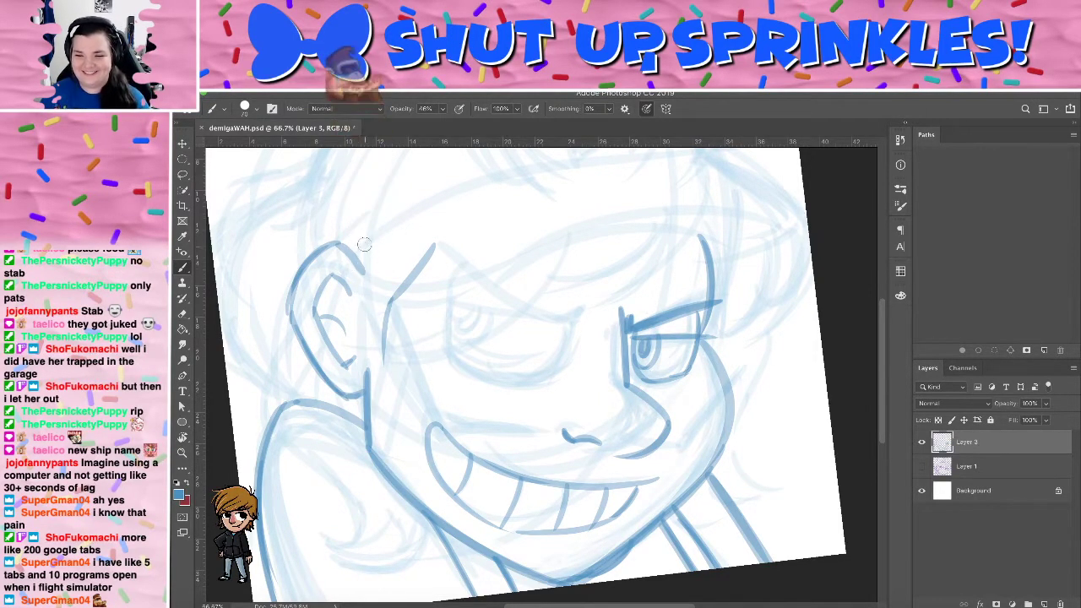
# Draw the sideburn's rear edge from the top of the ear down to a point meeting the front edge
pyautogui.moveTo(364, 245); pyautogui.dragTo(359, 351)
pyautogui.press('super+z')
pyautogui.moveTo(363, 242)
pyautogui.mouseDown()
pyautogui.moveTo(357, 320)
pyautogui.moveTo(352, 294)
pyautogui.moveTo(381, 359)
pyautogui.mouseUp()
pyautogui.moveTo(354, 317); pyautogui.dragTo(390, 354)
pyautogui.moveTo(503, 347)
pyautogui.mouseDown()
pyautogui.moveTo(439, 386)
pyautogui.moveTo(384, 371)
pyautogui.moveTo(452, 353)
pyautogui.moveTo(374, 347)
pyautogui.moveTo(390, 420)
pyautogui.moveTo(468, 419)
pyautogui.moveTo(484, 433)
pyautogui.mouseUp()
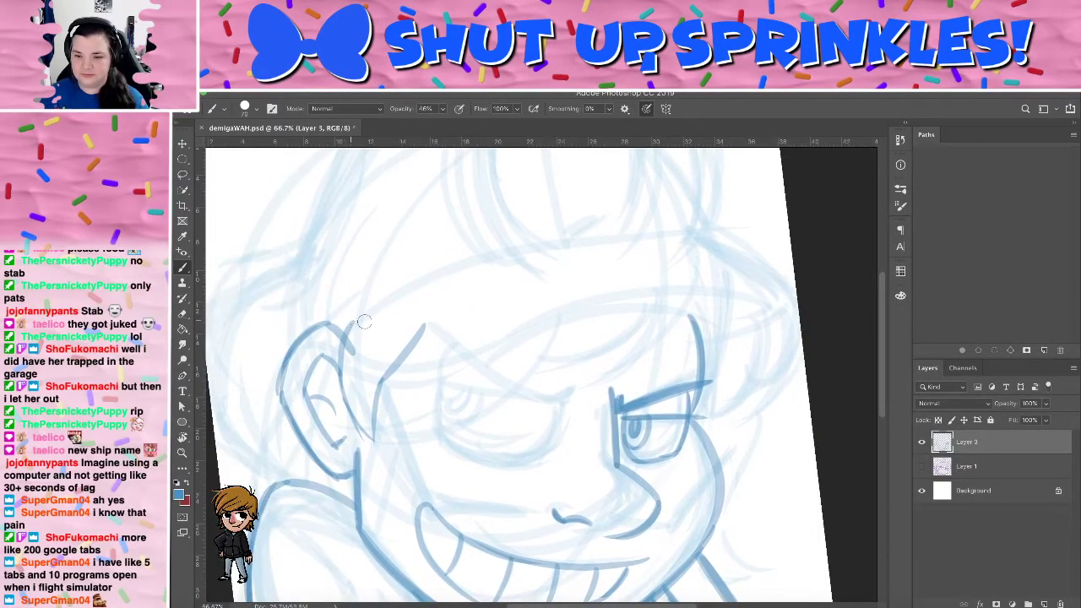
pyautogui.moveTo(347, 325); pyautogui.dragTo(429, 274)
pyautogui.hotkey('ctrl', 'z')
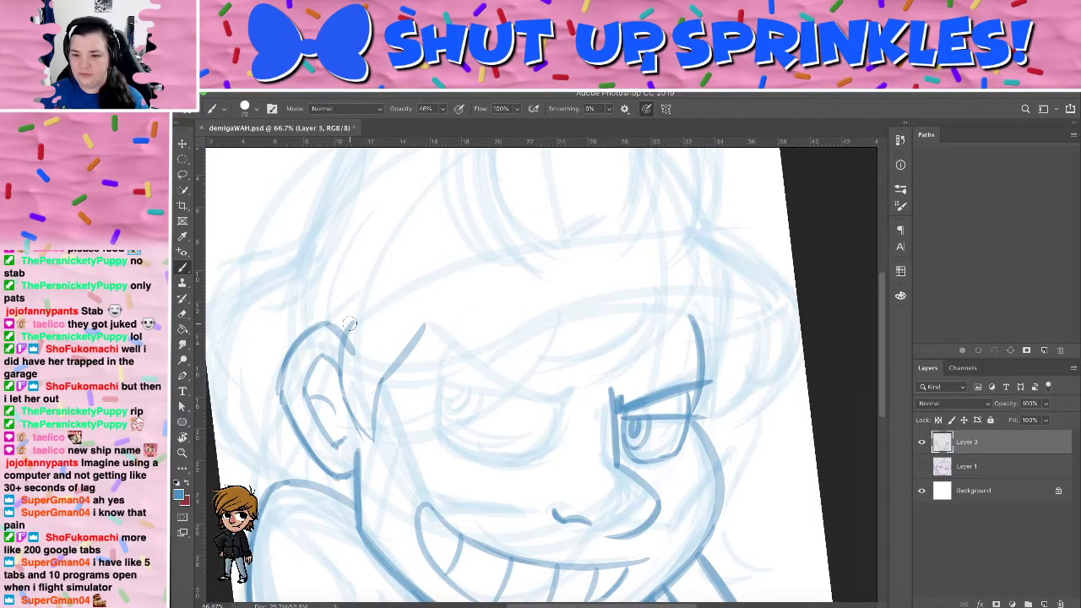
pyautogui.moveTo(342, 326)
pyautogui.mouseDown()
pyautogui.moveTo(558, 238)
pyautogui.moveTo(748, 248)
pyautogui.mouseUp()
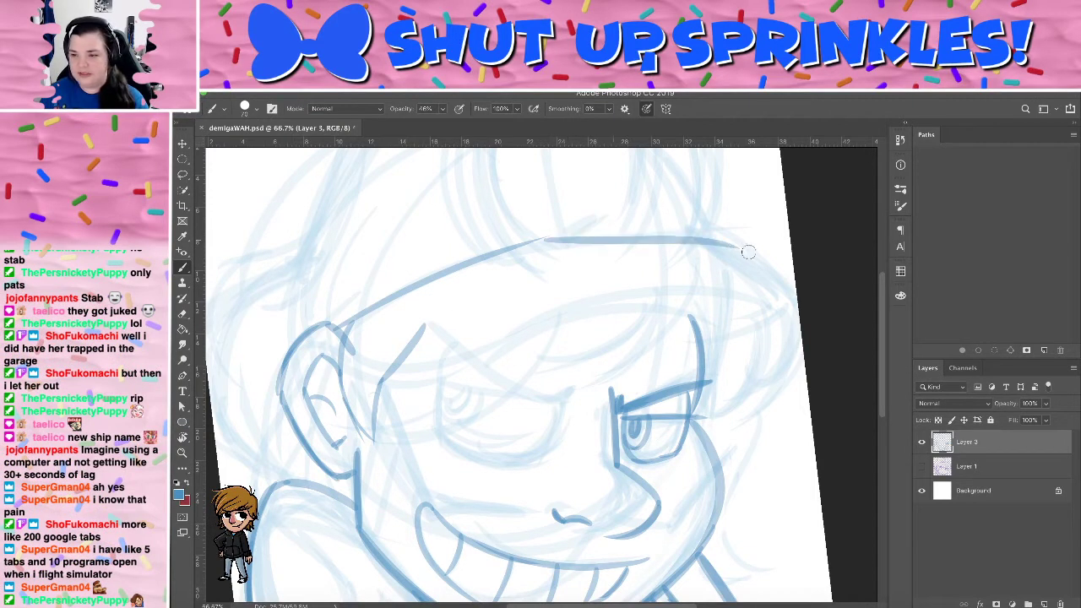
pyautogui.hotkey('ctrl', 'z')
pyautogui.hotkey('ctrl', 'z')
pyautogui.moveTo(336, 330); pyautogui.dragTo(567, 246)
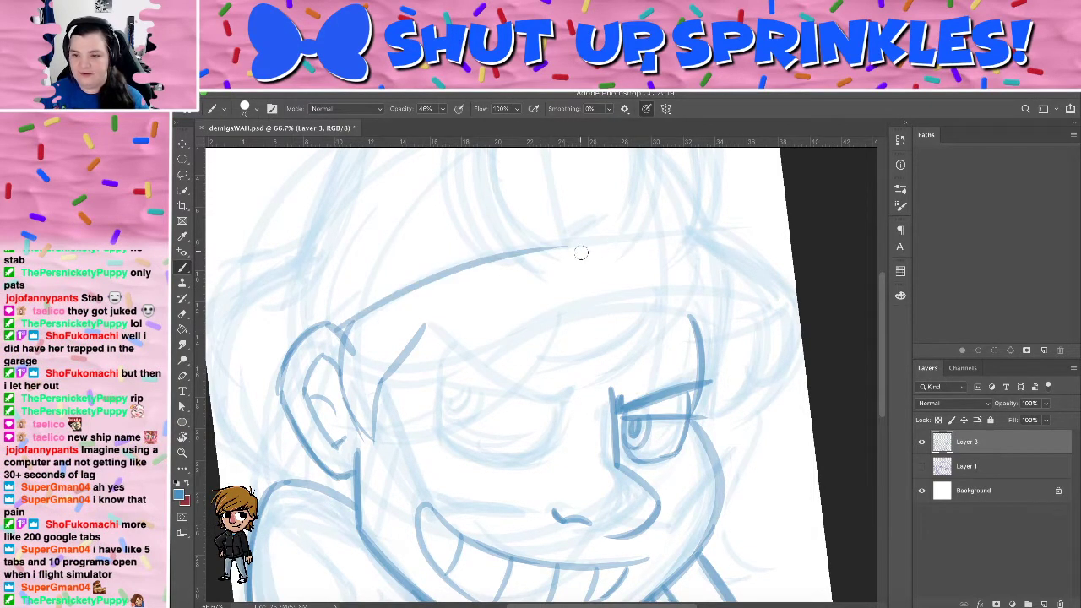
pyautogui.hotkey('ctrl', 'z')
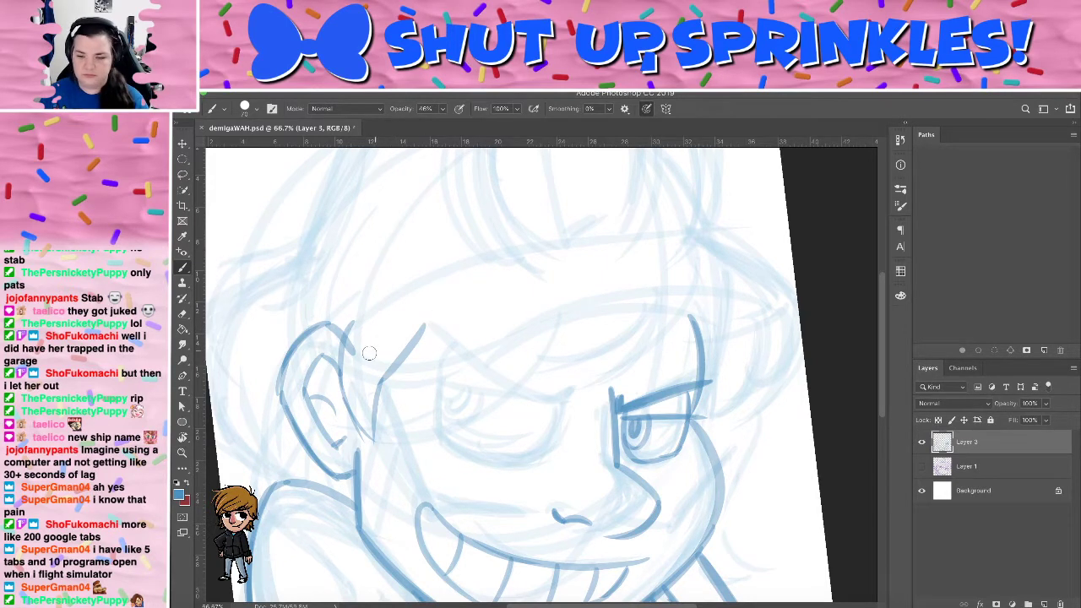
# Draw the cap brim's upper edge as a long arc from above the ear, plus the short curve at its ear-side corner
pyautogui.moveTo(353, 345)
pyautogui.mouseDown()
pyautogui.moveTo(516, 276)
pyautogui.moveTo(736, 259)
pyautogui.mouseUp()
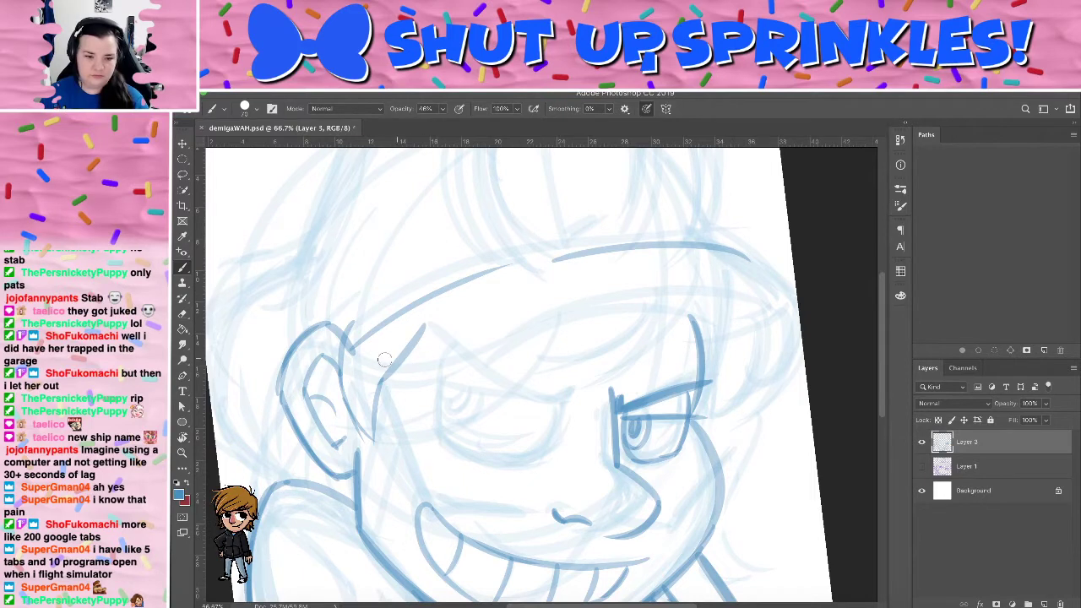
pyautogui.moveTo(386, 334); pyautogui.dragTo(477, 357)
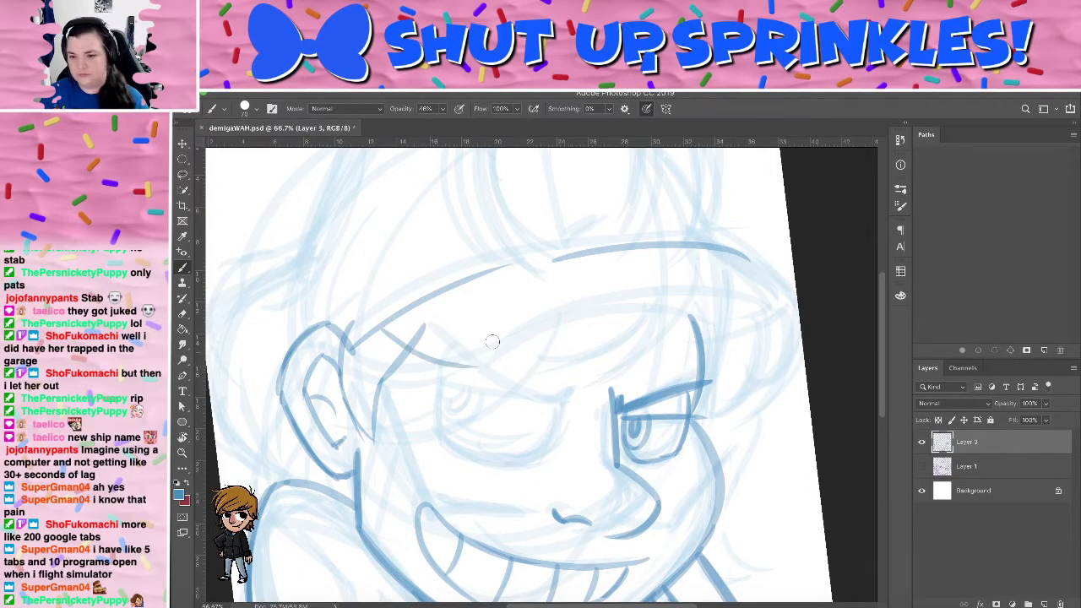
pyautogui.press('super+z')
pyautogui.moveTo(395, 325); pyautogui.dragTo(477, 351)
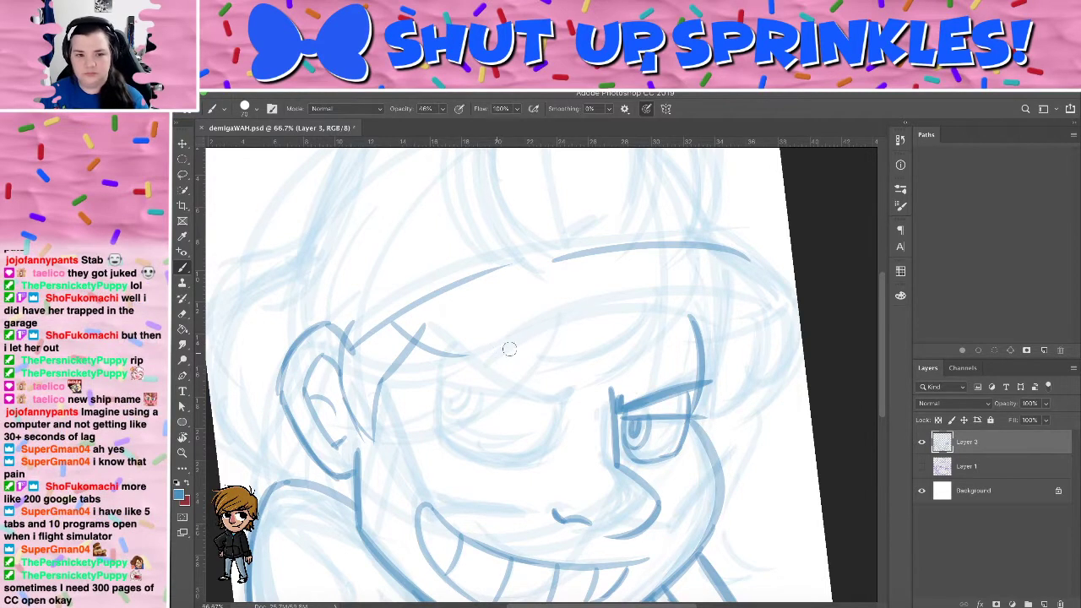
# Draw the cap brim's lower edge as a long, gently rising arc across the forehead to the far brow
pyautogui.moveTo(502, 353); pyautogui.dragTo(645, 308)
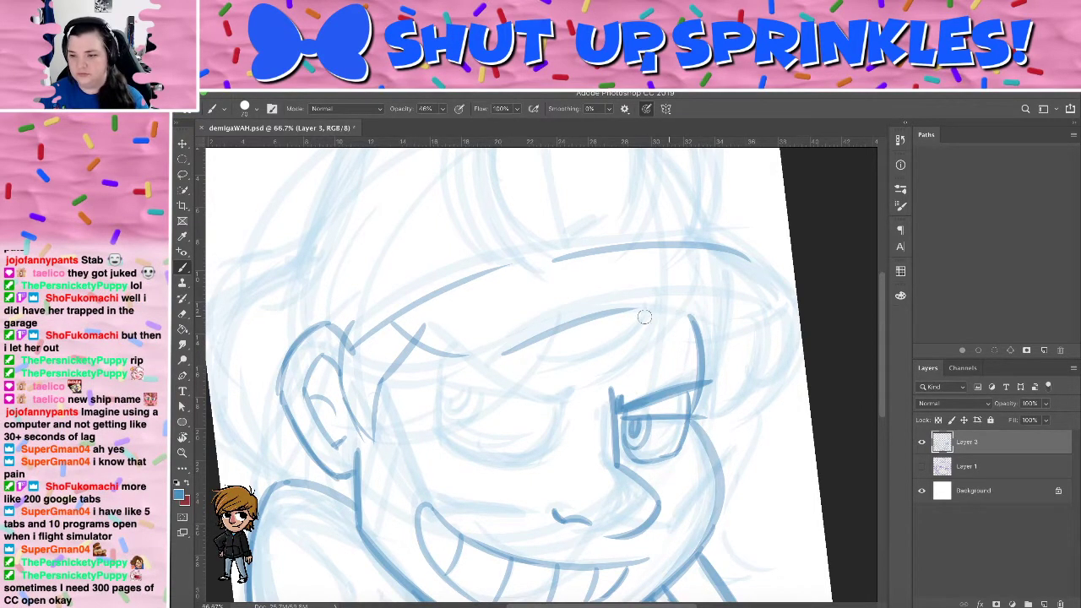
pyautogui.hotkey('ctrl', 'z')
pyautogui.moveTo(500, 355); pyautogui.dragTo(674, 318)
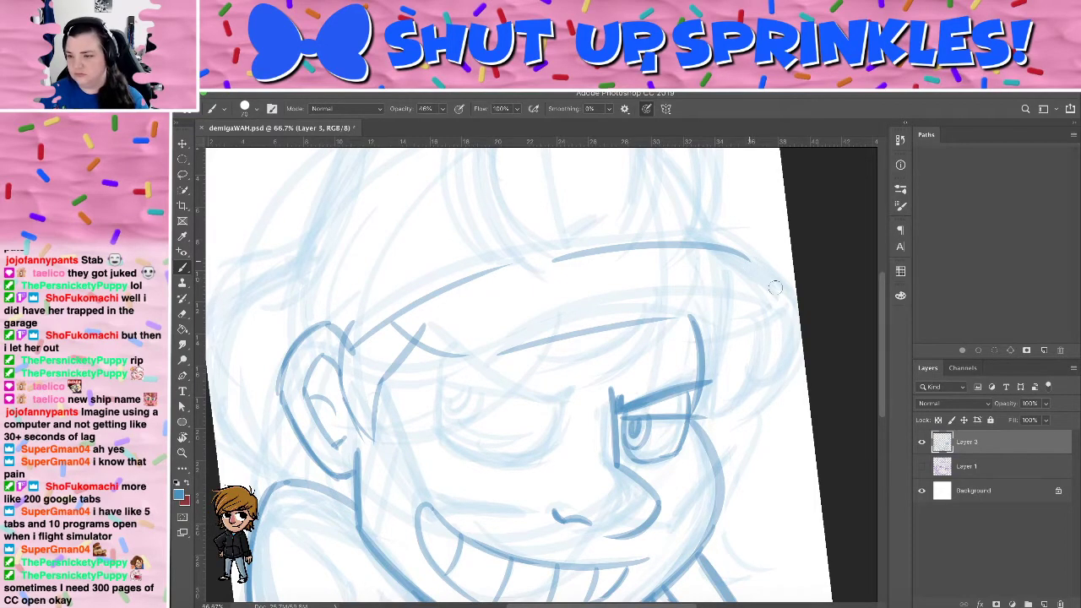
pyautogui.moveTo(748, 258); pyautogui.dragTo(783, 313)
pyautogui.hotkey('ctrl', 'z')
pyautogui.moveTo(752, 257)
pyautogui.mouseDown()
pyautogui.moveTo(798, 301)
pyautogui.moveTo(733, 319)
pyautogui.moveTo(754, 333)
pyautogui.moveTo(744, 253)
pyautogui.mouseUp()
pyautogui.hotkey('ctrl', 'z')
pyautogui.hotkey('ctrl', 'z')
pyautogui.hotkey('ctrl', 'z')
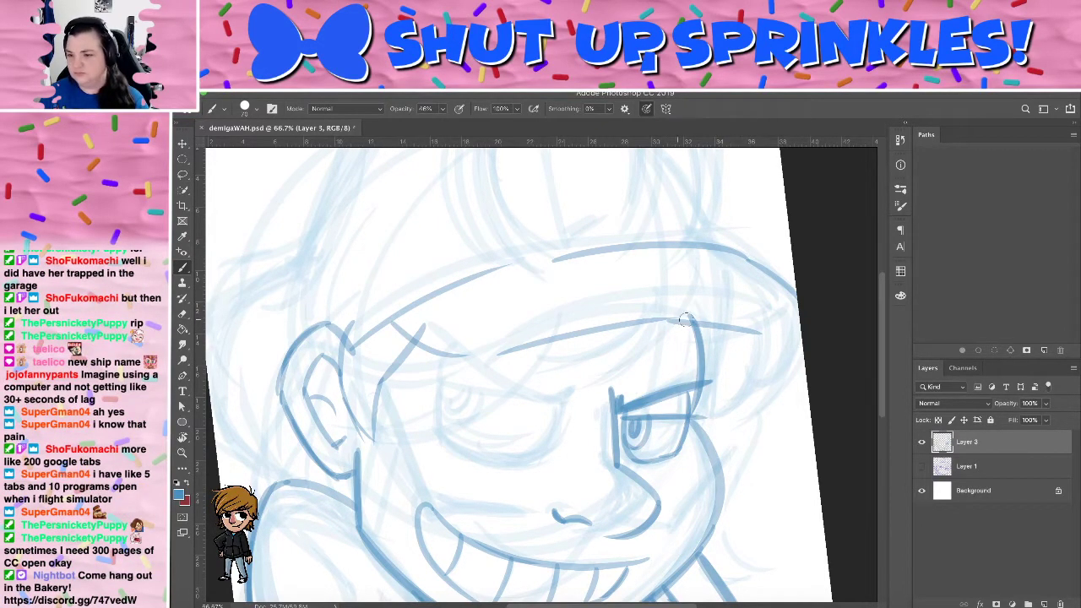
pyautogui.moveTo(727, 259)
pyautogui.mouseDown()
pyautogui.moveTo(716, 319)
pyautogui.moveTo(647, 322)
pyautogui.mouseUp()
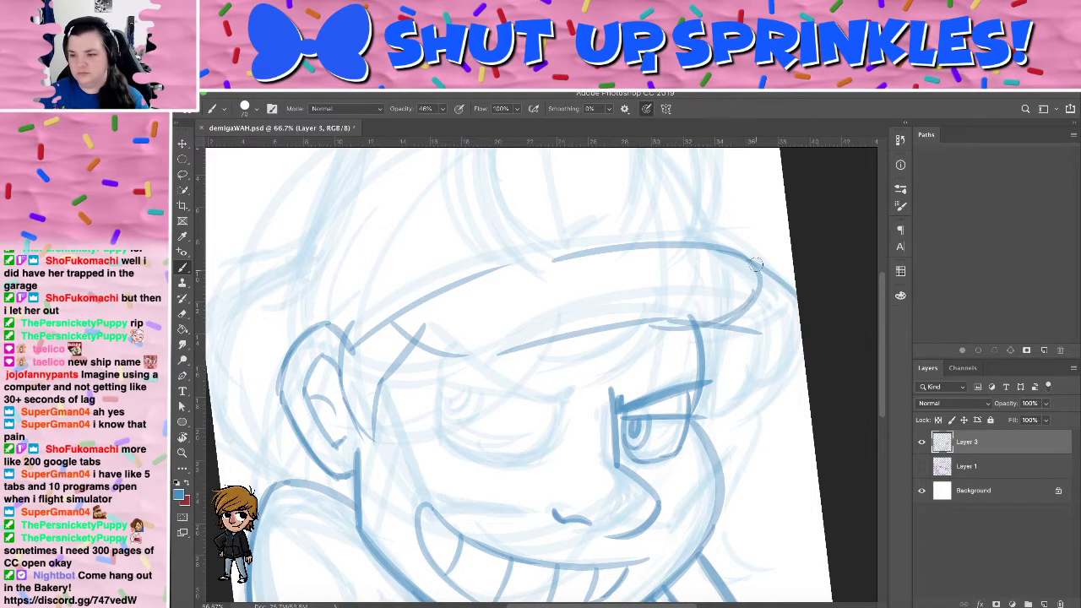
pyautogui.moveTo(755, 265)
pyautogui.mouseDown()
pyautogui.moveTo(705, 317)
pyautogui.moveTo(775, 314)
pyautogui.mouseUp()
pyautogui.moveTo(725, 253); pyautogui.dragTo(757, 325)
pyautogui.press('super+z')
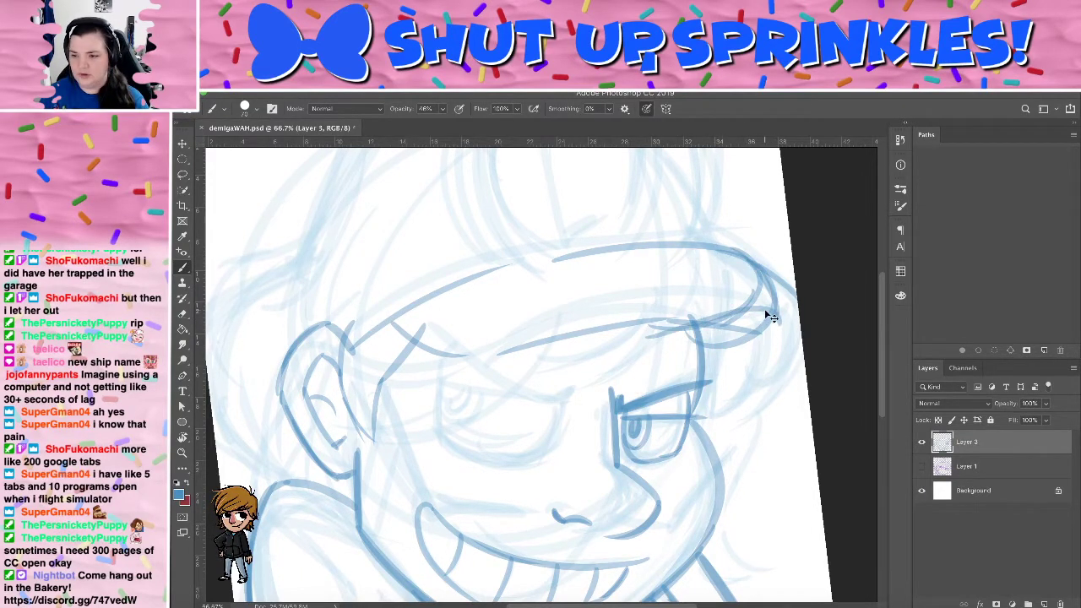
pyautogui.press('super+z')
pyautogui.press('super+z')
pyautogui.press('super+z')
pyautogui.press('super+z')
pyautogui.press('super+z')
pyautogui.press('super+z')
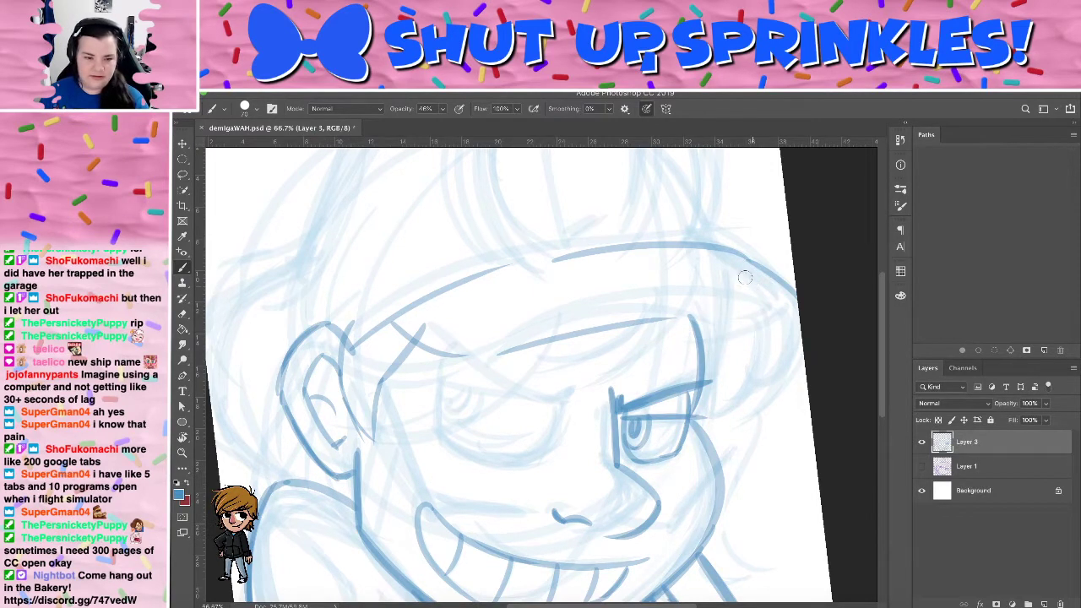
pyautogui.hotkey('ctrl', 'z')
# Draw the brim's pointed far end with a slanted edge, extend the lower edge to the tip and darken the underside curve
pyautogui.moveTo(716, 259); pyautogui.dragTo(764, 311)
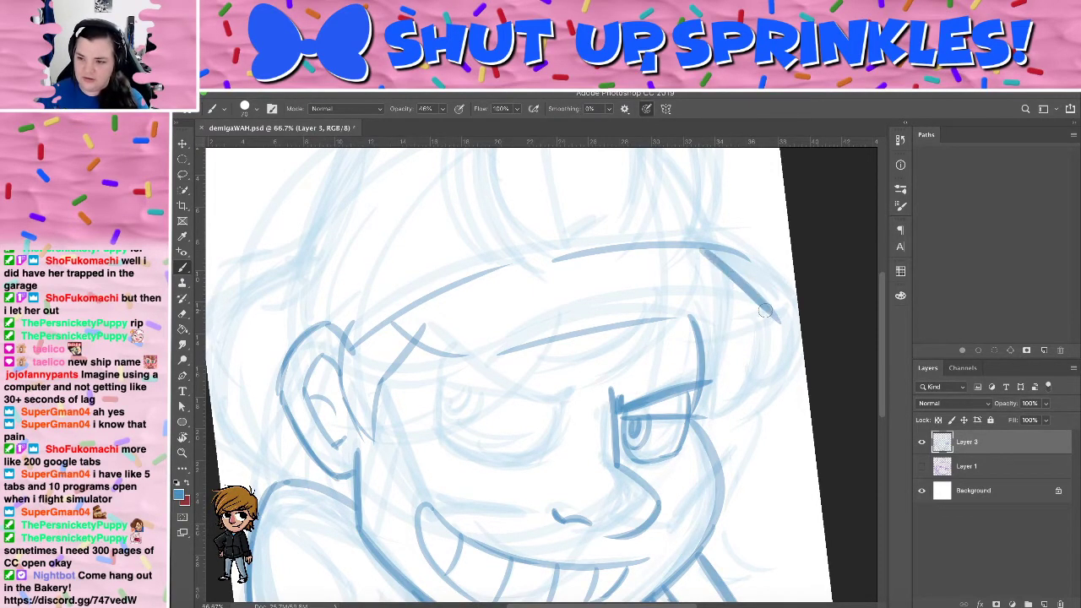
pyautogui.moveTo(635, 322)
pyautogui.mouseDown()
pyautogui.moveTo(766, 311)
pyautogui.moveTo(705, 334)
pyautogui.mouseUp()
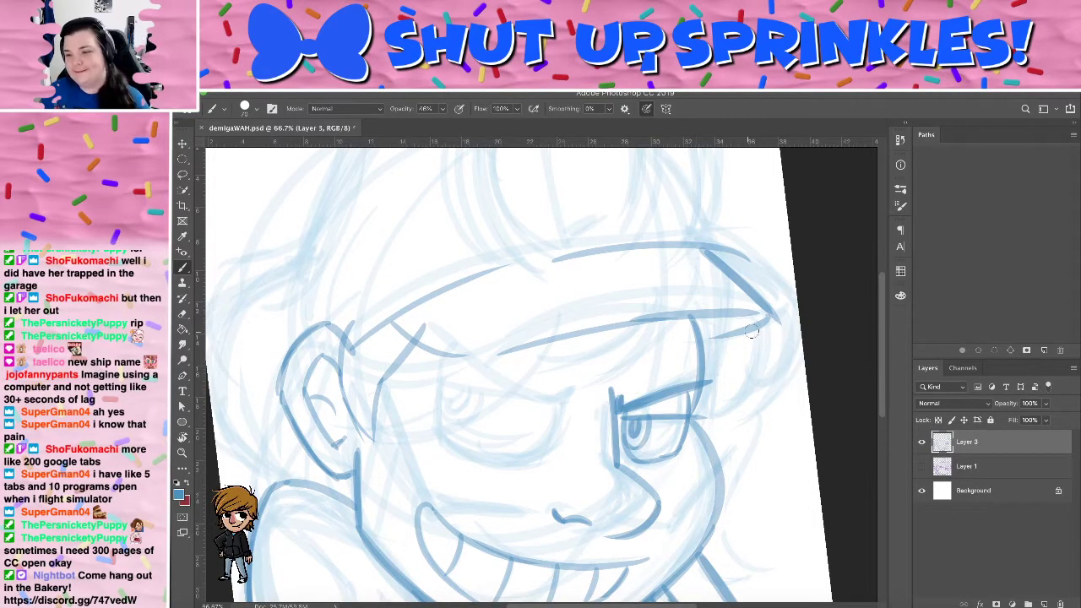
pyautogui.press('e')
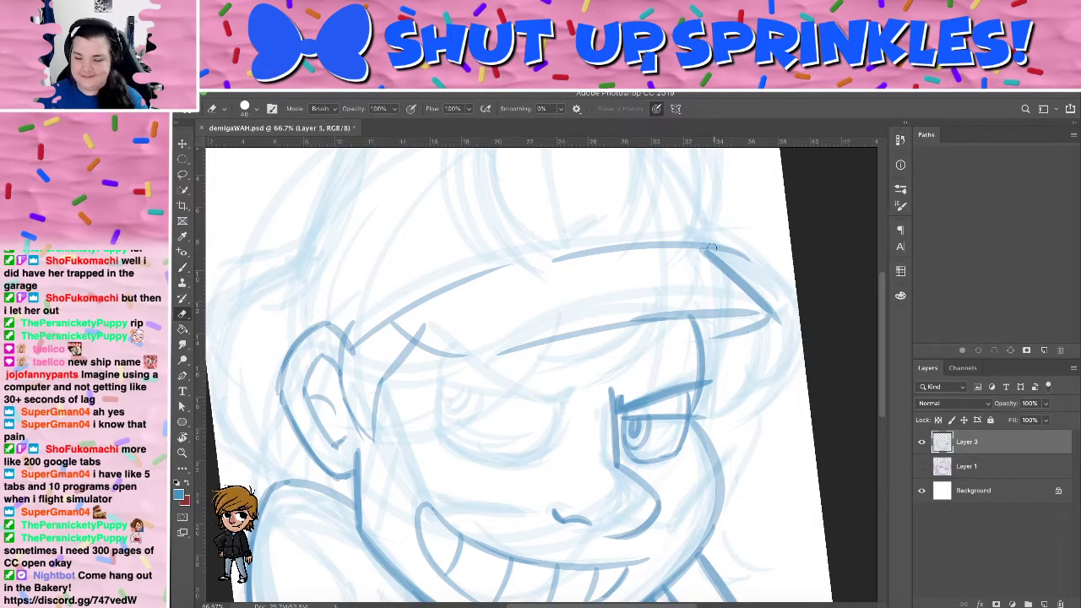
pyautogui.press('b')
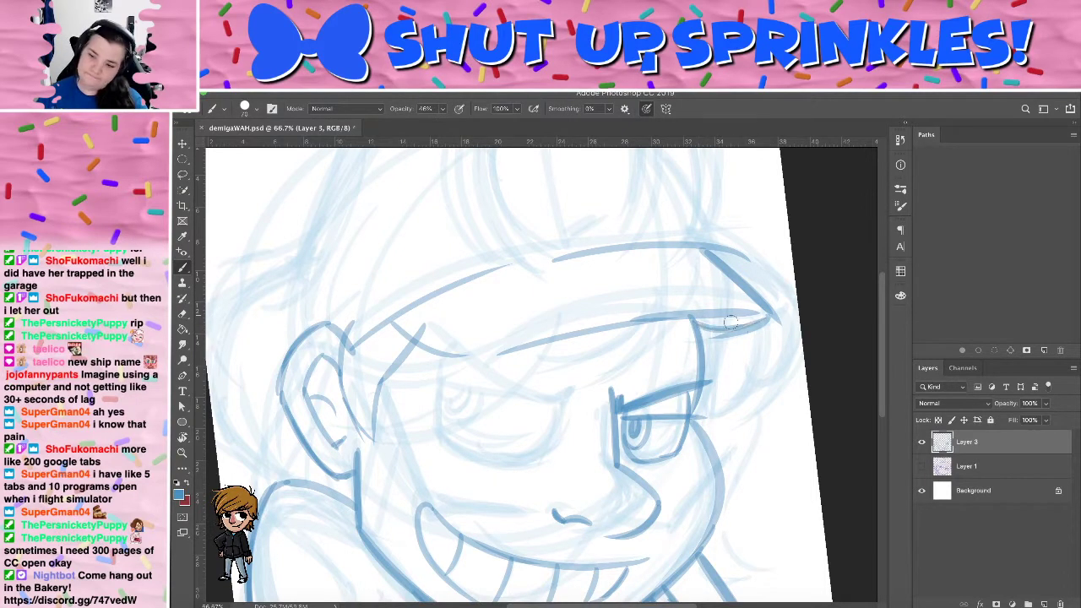
pyautogui.moveTo(678, 246)
pyautogui.mouseDown()
pyautogui.moveTo(775, 317)
pyautogui.moveTo(733, 327)
pyautogui.mouseUp()
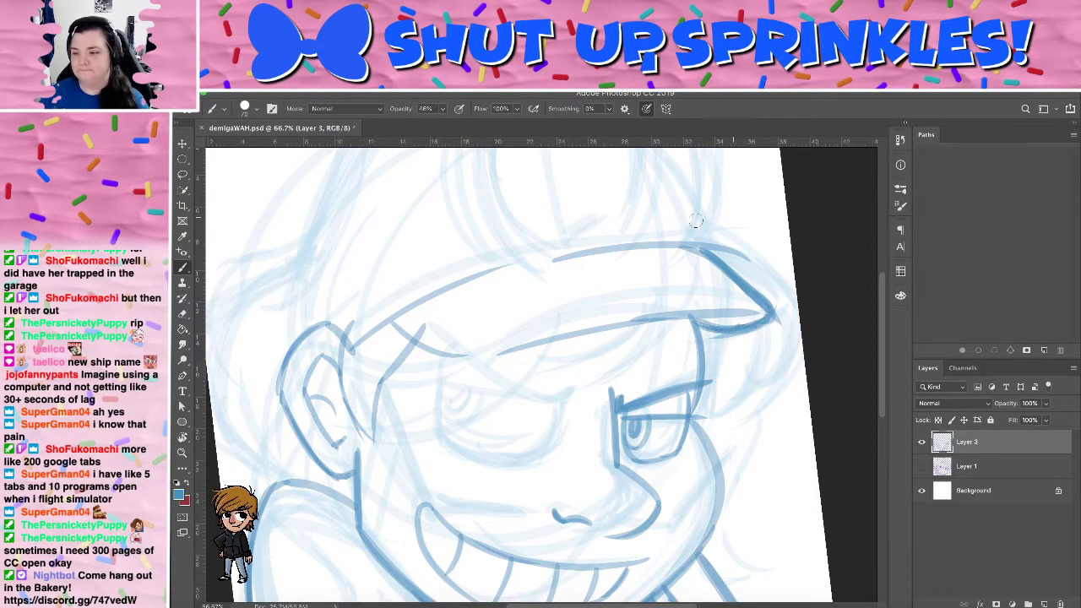
# Darken the cap brim's lower edge along its full length and reinforce the curve at its ear-side corner
pyautogui.press('r')
pyautogui.moveTo(647, 272)
pyautogui.mouseDown()
pyautogui.moveTo(486, 284)
pyautogui.moveTo(490, 264)
pyautogui.mouseUp()
pyautogui.press('b')
pyautogui.press('space')
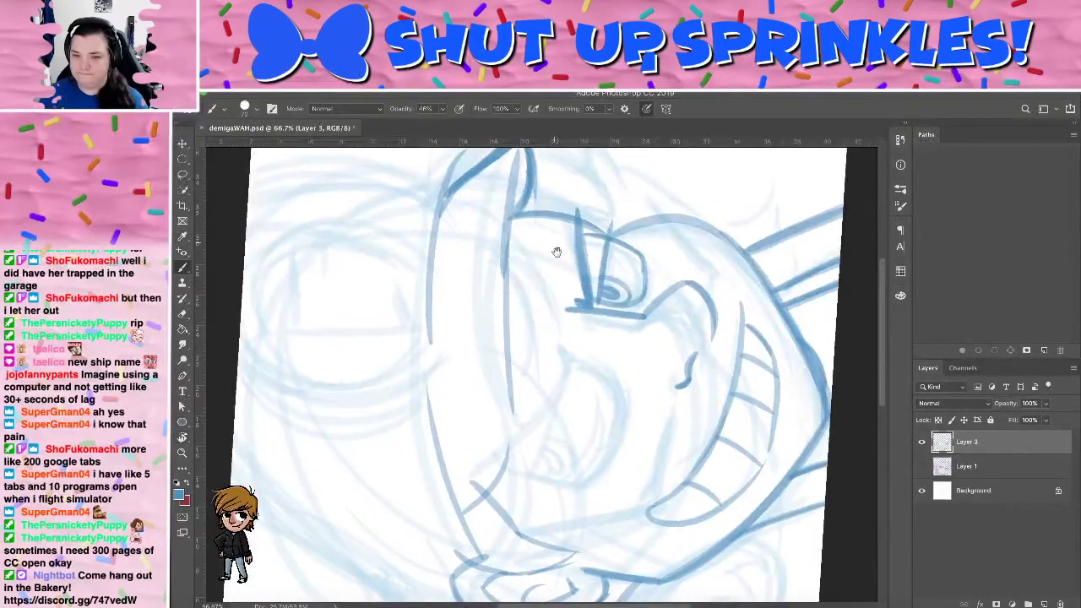
pyautogui.moveTo(556, 251); pyautogui.dragTo(560, 308)
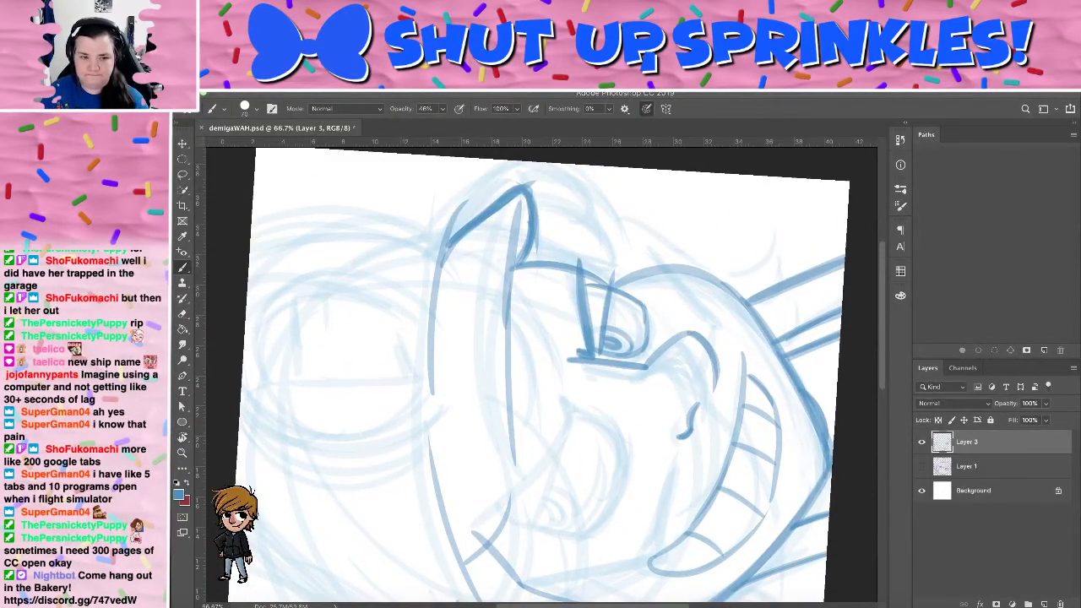
pyautogui.moveTo(524, 193); pyautogui.dragTo(505, 386)
pyautogui.moveTo(510, 259); pyautogui.dragTo(511, 421)
pyautogui.moveTo(508, 321); pyautogui.dragTo(515, 477)
pyautogui.moveTo(503, 395); pyautogui.dragTo(511, 458)
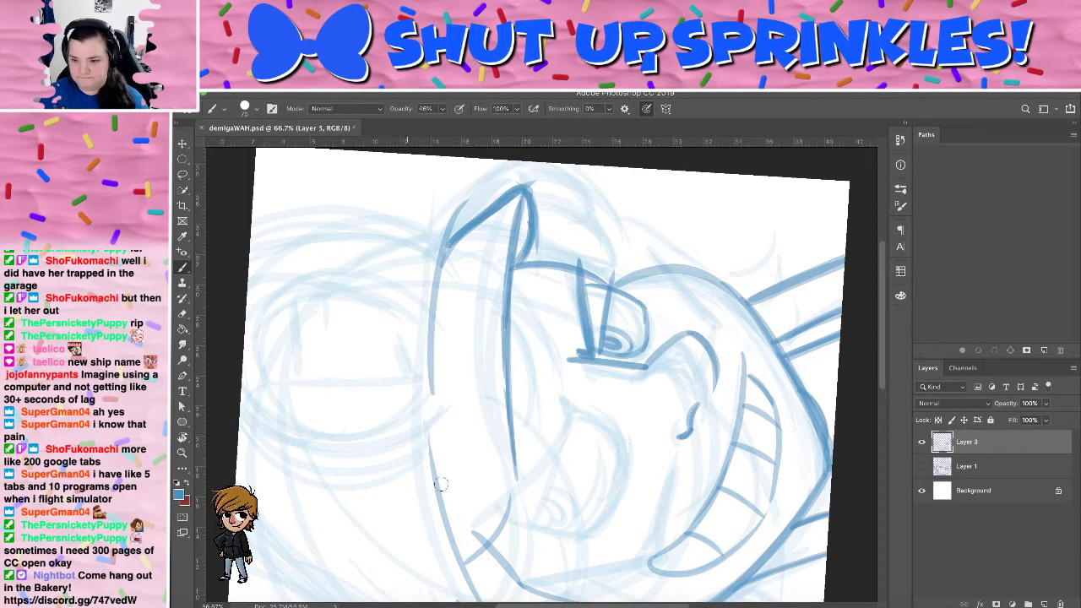
pyautogui.moveTo(461, 568); pyautogui.dragTo(525, 488)
pyautogui.moveTo(493, 537)
pyautogui.mouseDown()
pyautogui.moveTo(506, 444)
pyautogui.moveTo(507, 519)
pyautogui.moveTo(487, 527)
pyautogui.moveTo(510, 474)
pyautogui.moveTo(459, 558)
pyautogui.moveTo(512, 485)
pyautogui.mouseUp()
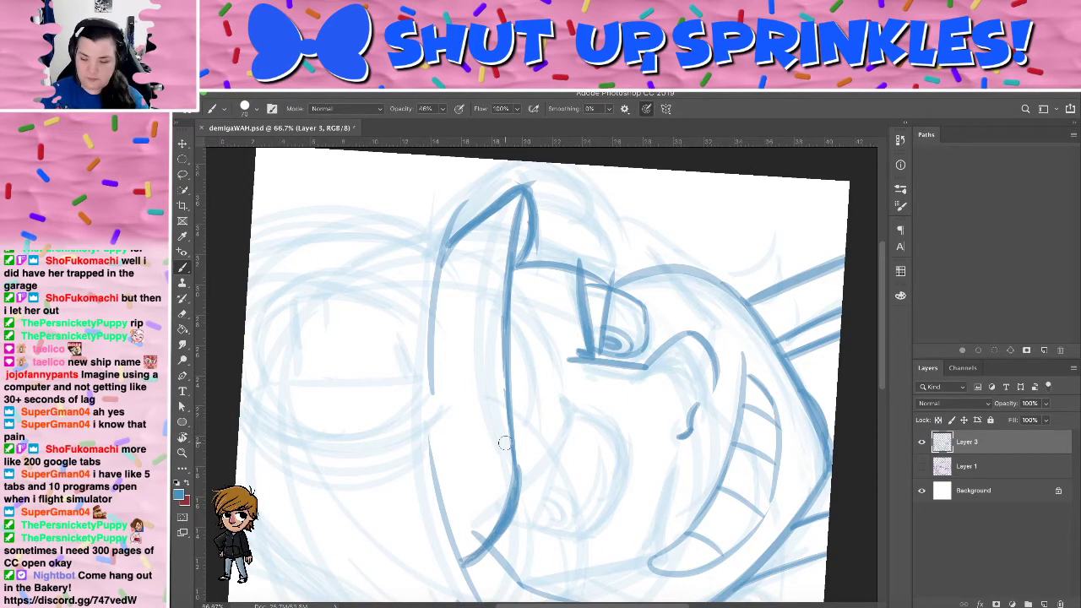
# Draw the rounded outline bulging out behind the ear up to the back of the cap and darken it
pyautogui.press('r')
pyautogui.moveTo(639, 283); pyautogui.dragTo(727, 468)
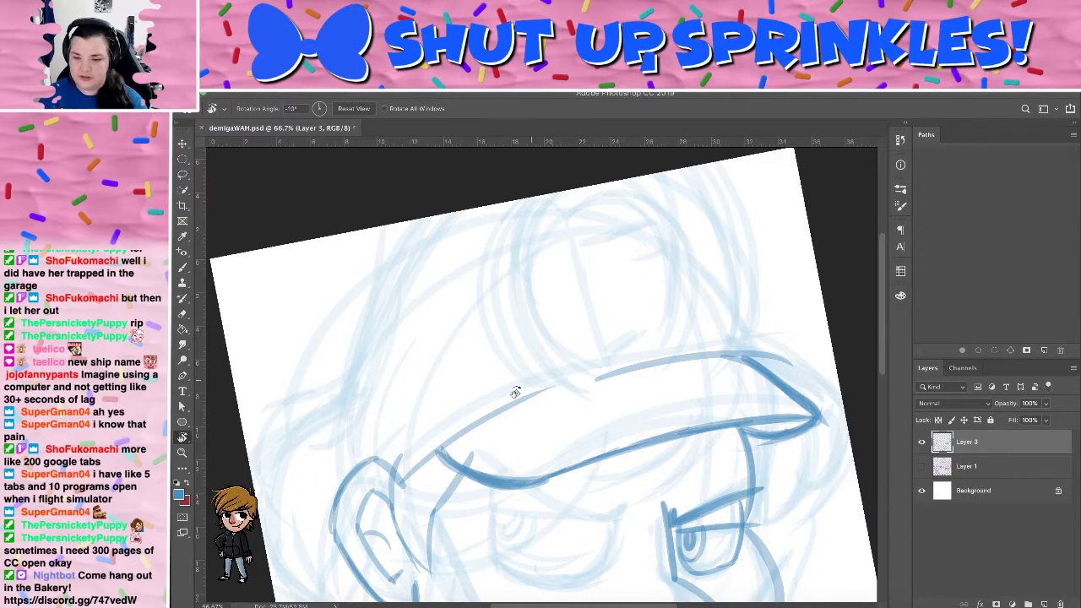
pyautogui.scroll(-3, 514, 346)
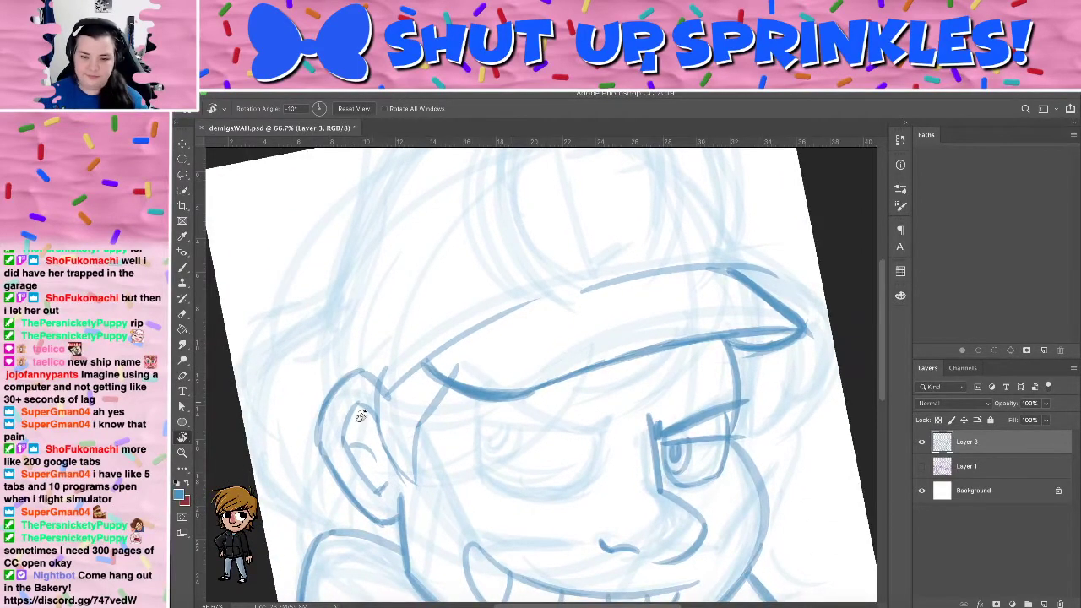
pyautogui.press('b')
pyautogui.moveTo(322, 436); pyautogui.dragTo(291, 356)
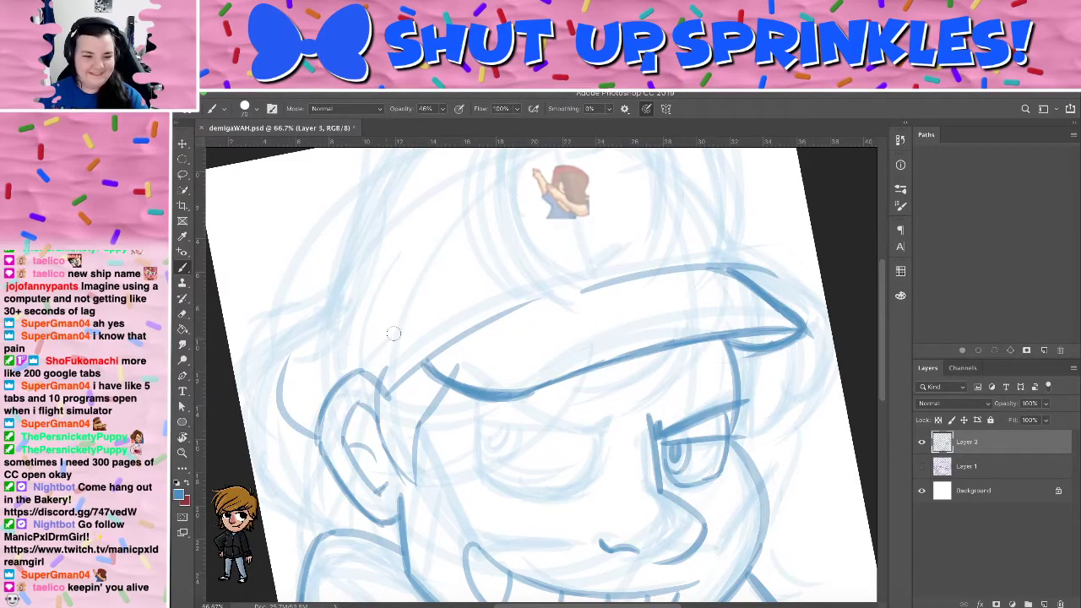
pyautogui.press('super+z')
pyautogui.moveTo(316, 413)
pyautogui.mouseDown()
pyautogui.moveTo(281, 353)
pyautogui.moveTo(325, 287)
pyautogui.mouseUp()
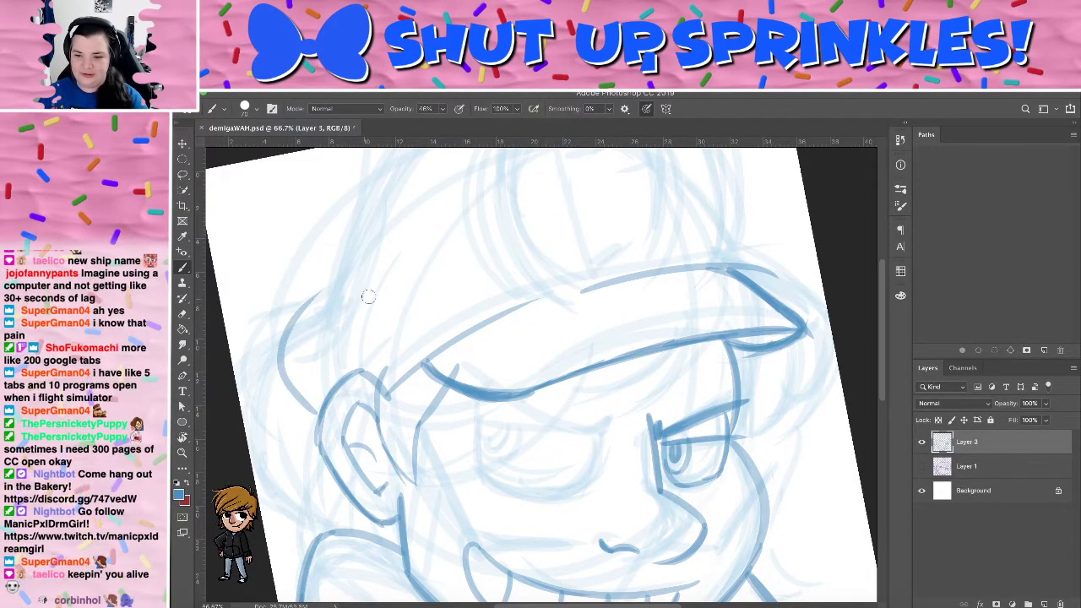
pyautogui.moveTo(482, 297); pyautogui.dragTo(450, 362)
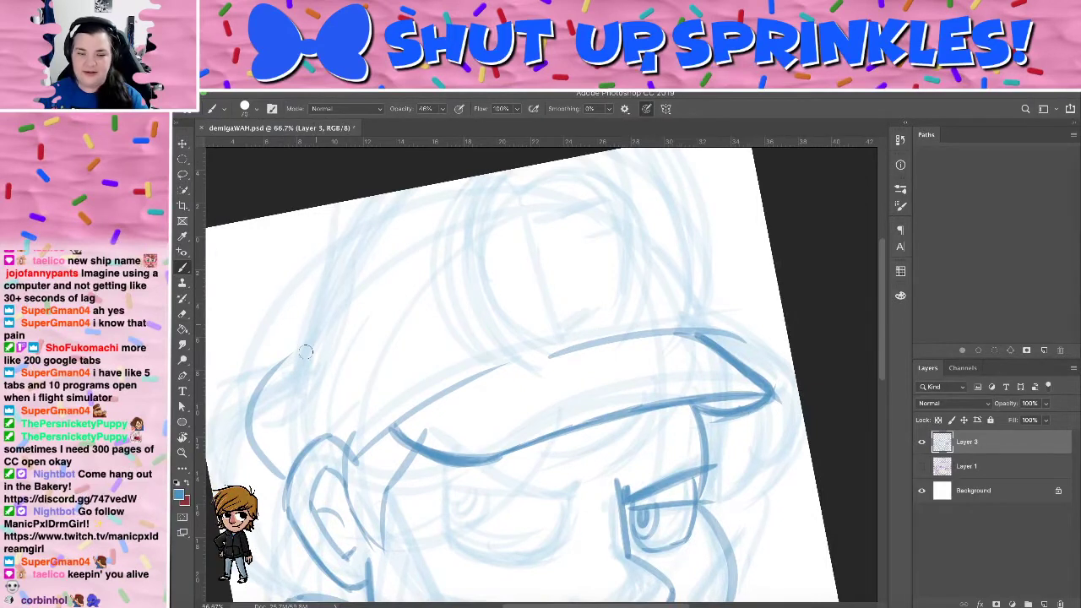
pyautogui.moveTo(301, 353)
pyautogui.mouseDown()
pyautogui.moveTo(256, 418)
pyautogui.moveTo(282, 463)
pyautogui.mouseUp()
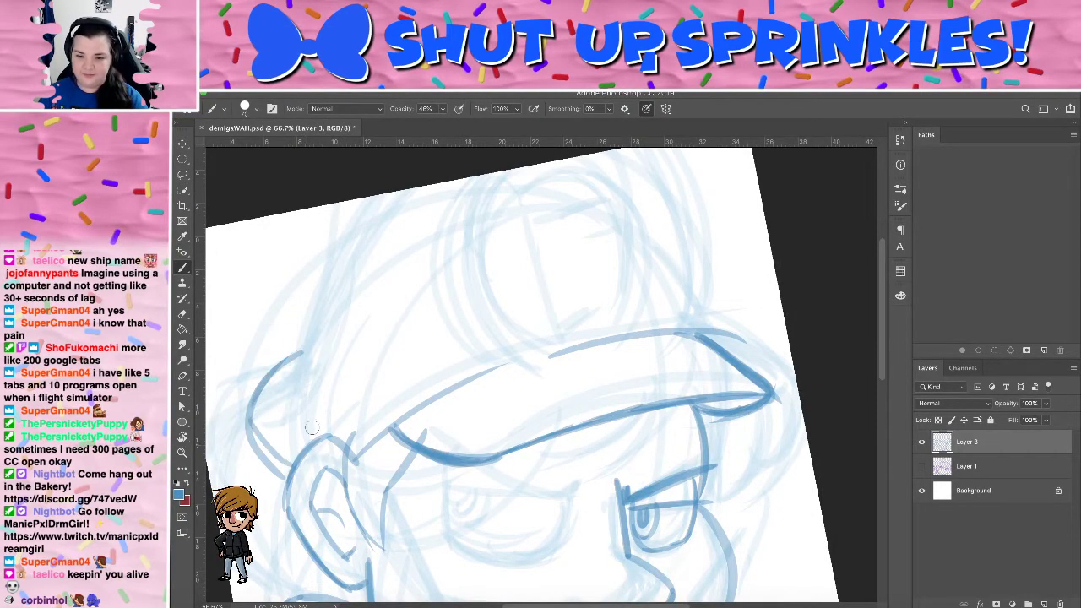
pyautogui.moveTo(297, 357); pyautogui.dragTo(406, 189)
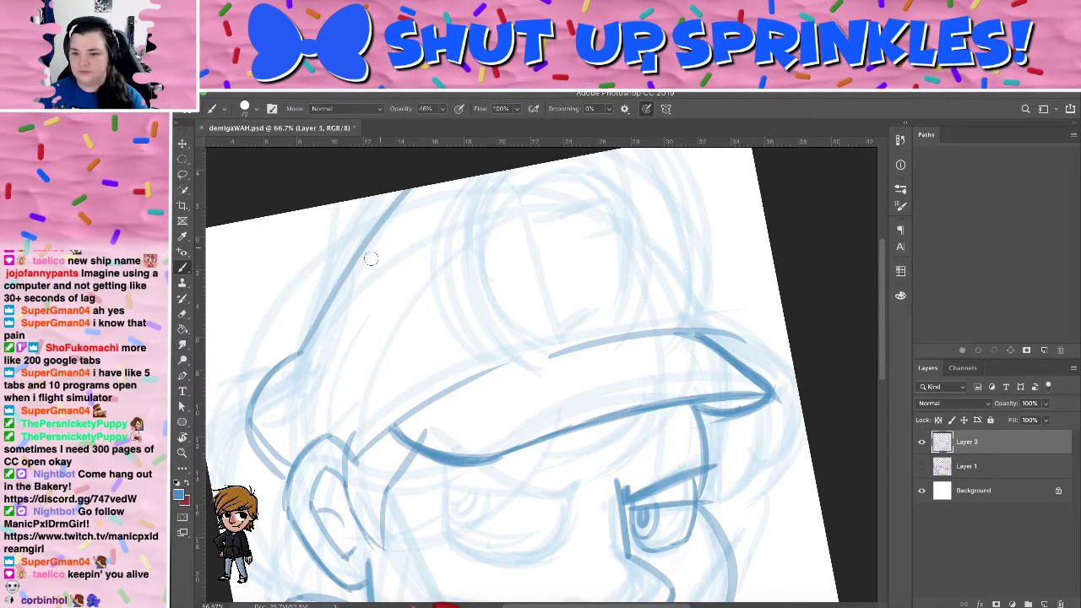
pyautogui.press('super+z')
pyautogui.moveTo(299, 353); pyautogui.dragTo(390, 193)
pyautogui.press('super+z')
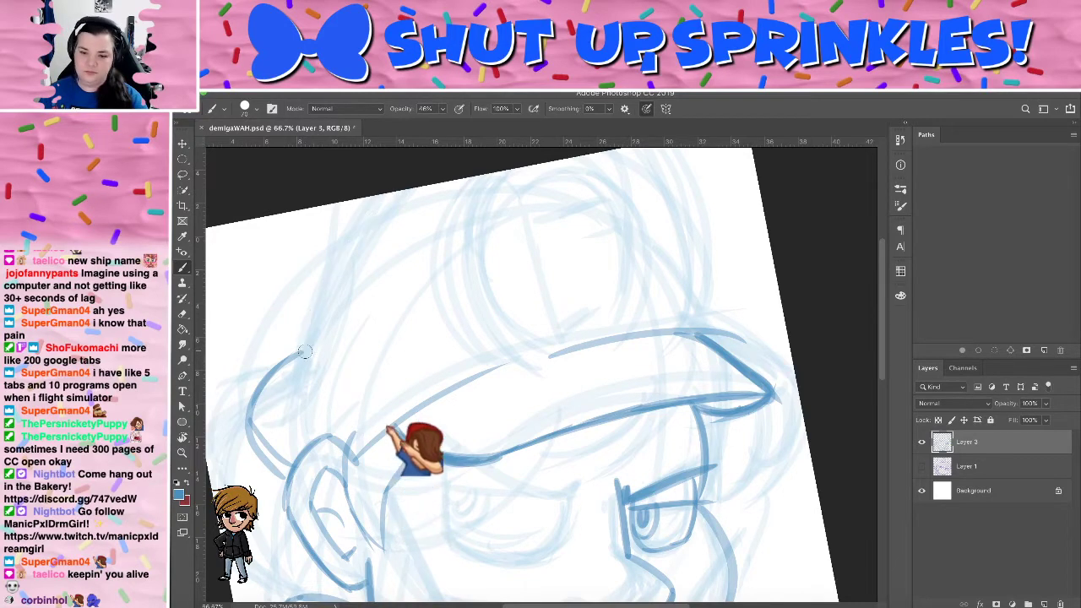
# Draw the rear outline of the cap's crown curving up from the bulge behind the ear to the canvas edge and darken it
pyautogui.moveTo(301, 353); pyautogui.dragTo(379, 193)
pyautogui.moveTo(302, 361); pyautogui.dragTo(381, 194)
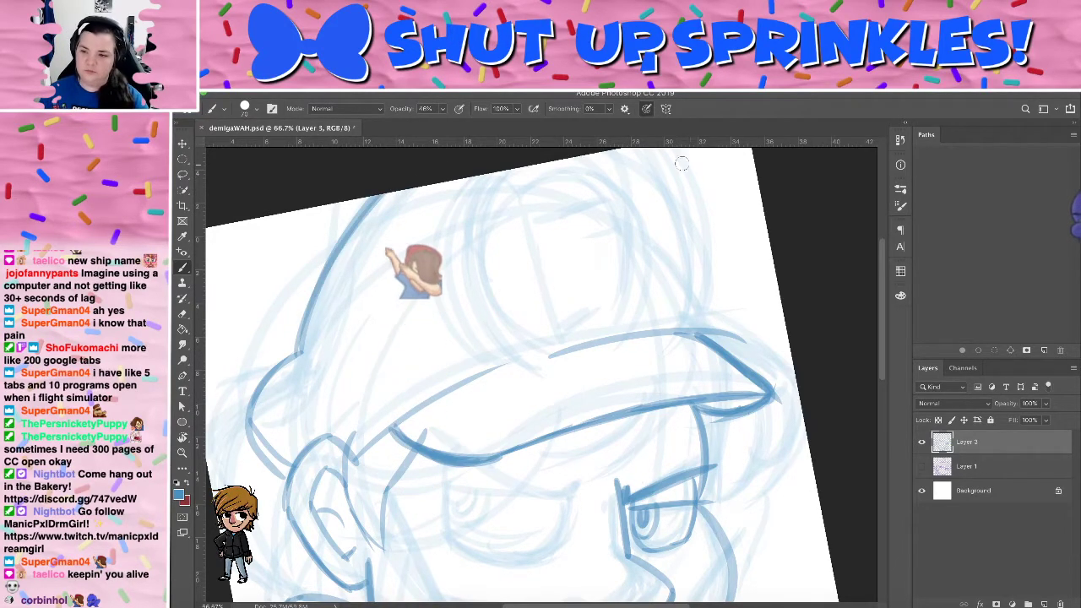
pyautogui.moveTo(603, 260); pyautogui.dragTo(570, 278)
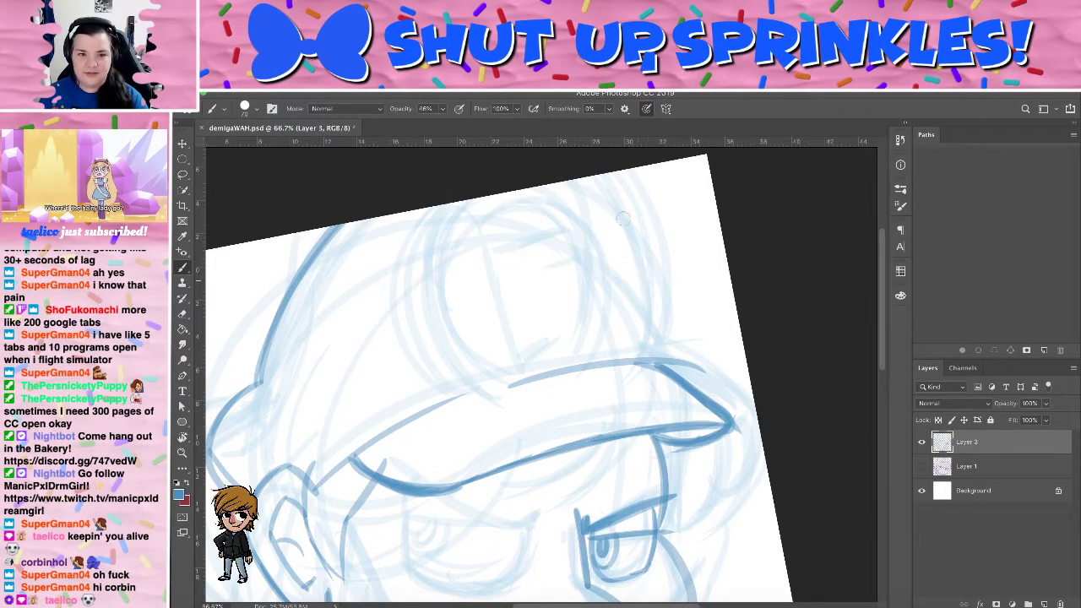
pyautogui.moveTo(606, 173); pyautogui.dragTo(646, 355)
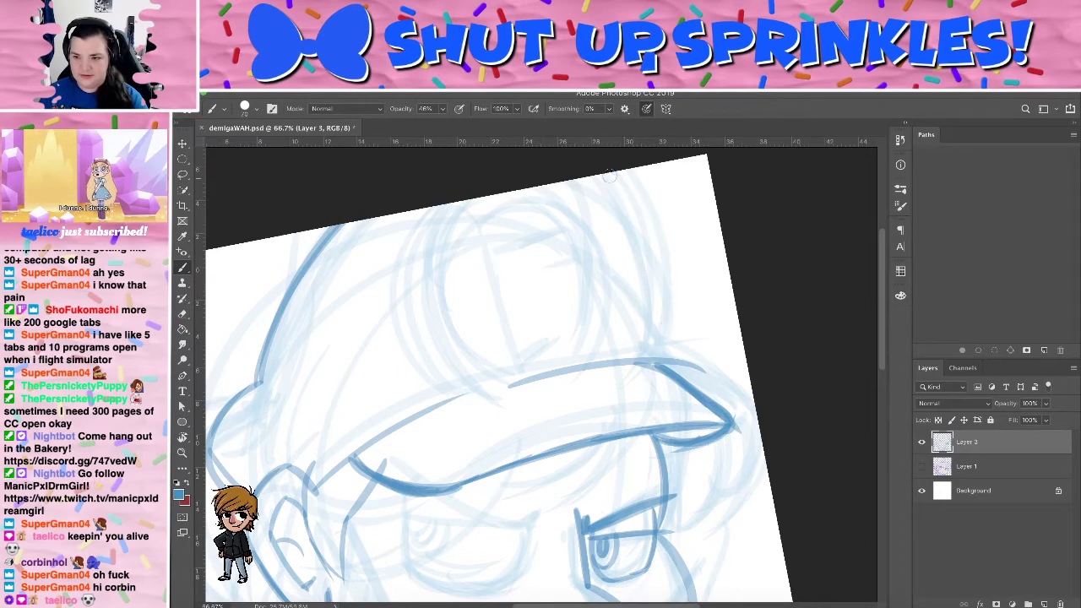
pyautogui.press('super+z')
pyautogui.moveTo(604, 173); pyautogui.dragTo(641, 371)
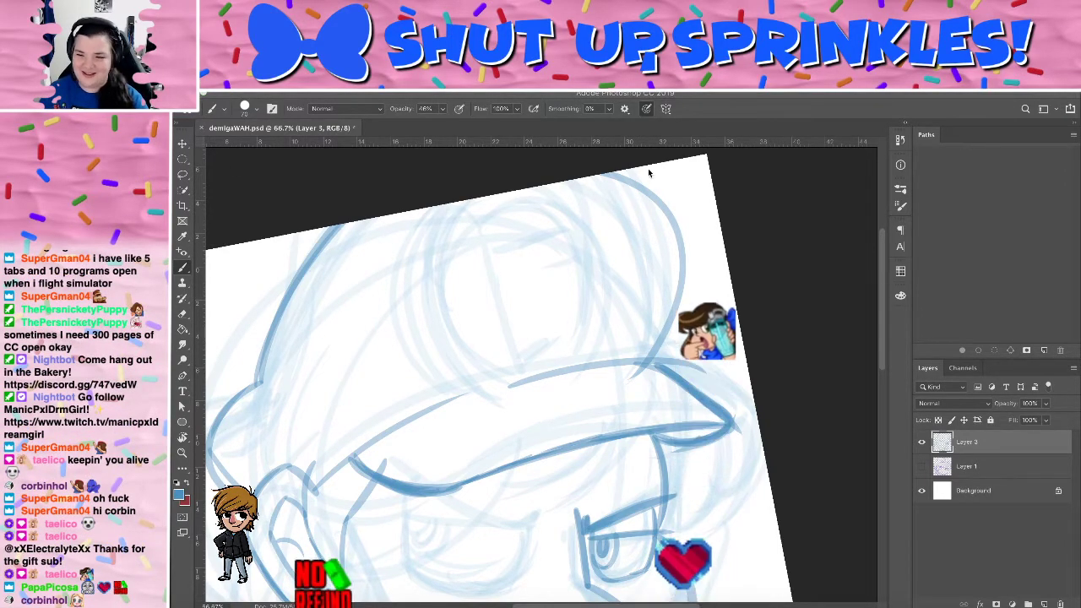
pyautogui.press('super+z')
pyautogui.moveTo(700, 323)
pyautogui.mouseDown()
pyautogui.moveTo(765, 340)
pyautogui.moveTo(762, 326)
pyautogui.mouseUp()
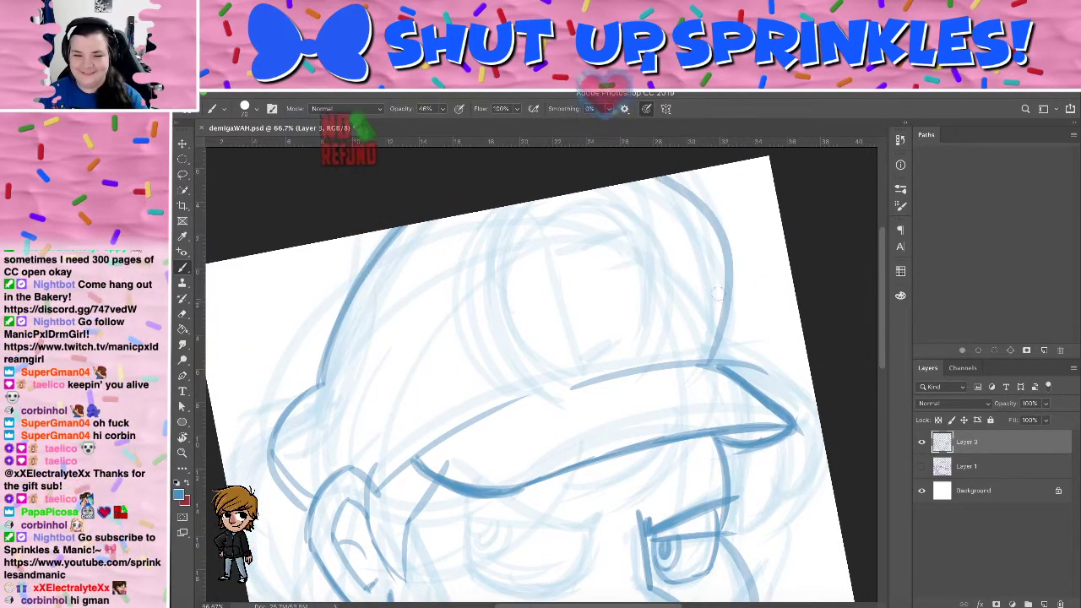
pyautogui.moveTo(649, 174); pyautogui.dragTo(695, 351)
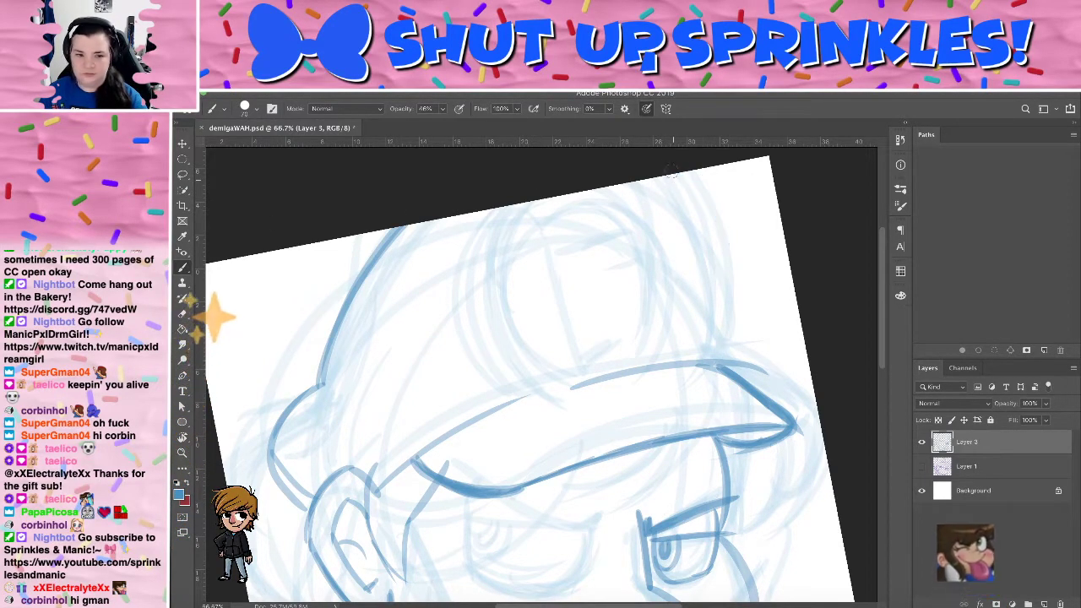
pyautogui.moveTo(677, 176); pyautogui.dragTo(719, 318)
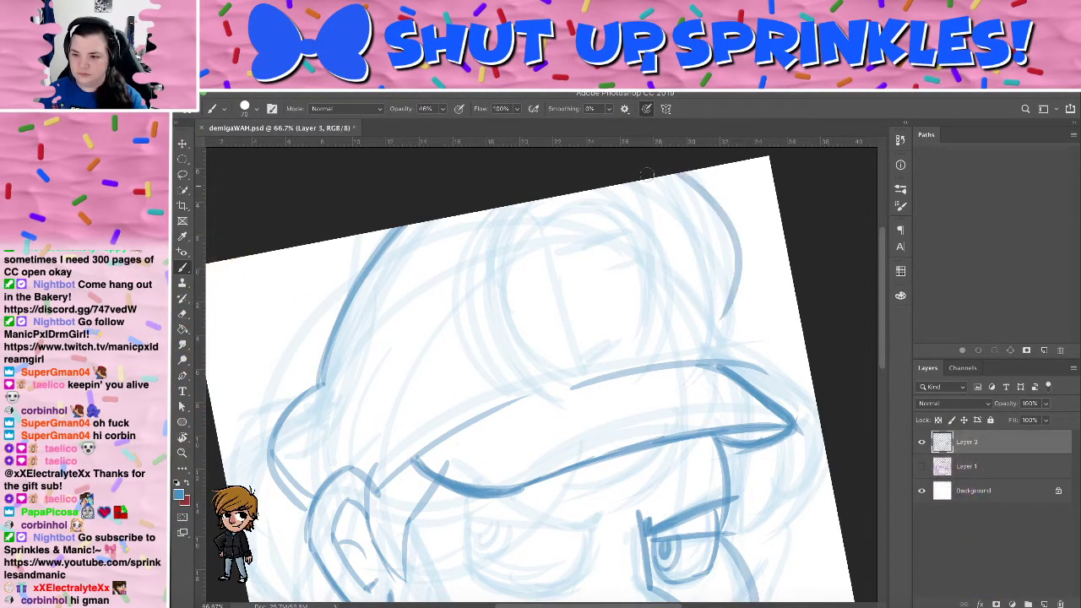
pyautogui.press('super+z')
# Draw the front outline of the cap's crown bulging out from the canvas edge and curving down to the brim
pyautogui.moveTo(663, 176); pyautogui.dragTo(694, 368)
pyautogui.hotkey('ctrl', 'z')
pyautogui.moveTo(660, 177); pyautogui.dragTo(680, 338)
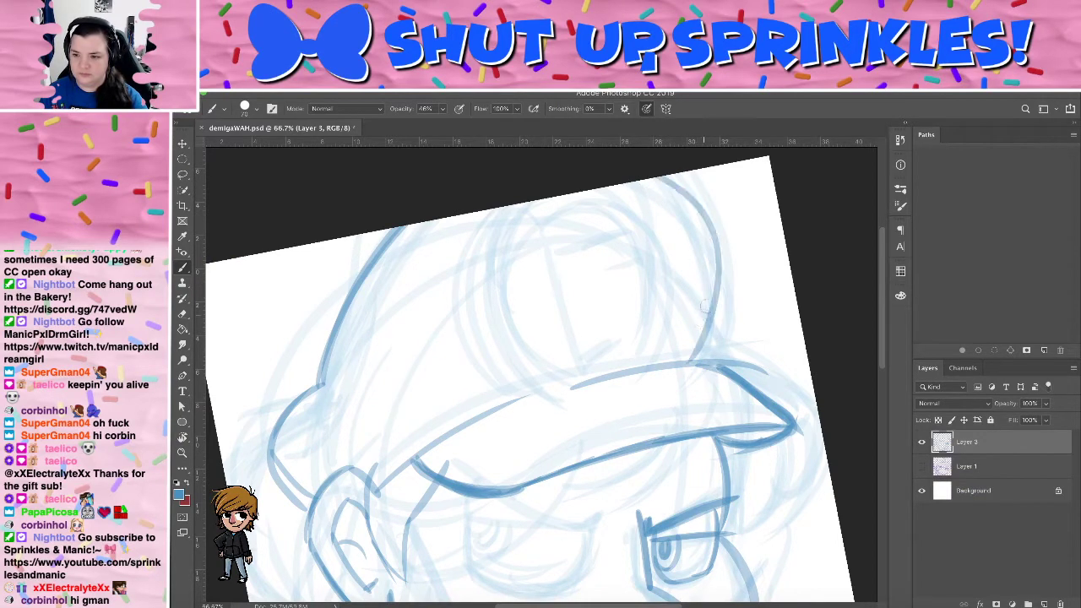
pyautogui.hotkey('ctrl', 'z')
pyautogui.moveTo(640, 175)
pyautogui.mouseDown()
pyautogui.moveTo(722, 260)
pyautogui.moveTo(693, 324)
pyautogui.mouseUp()
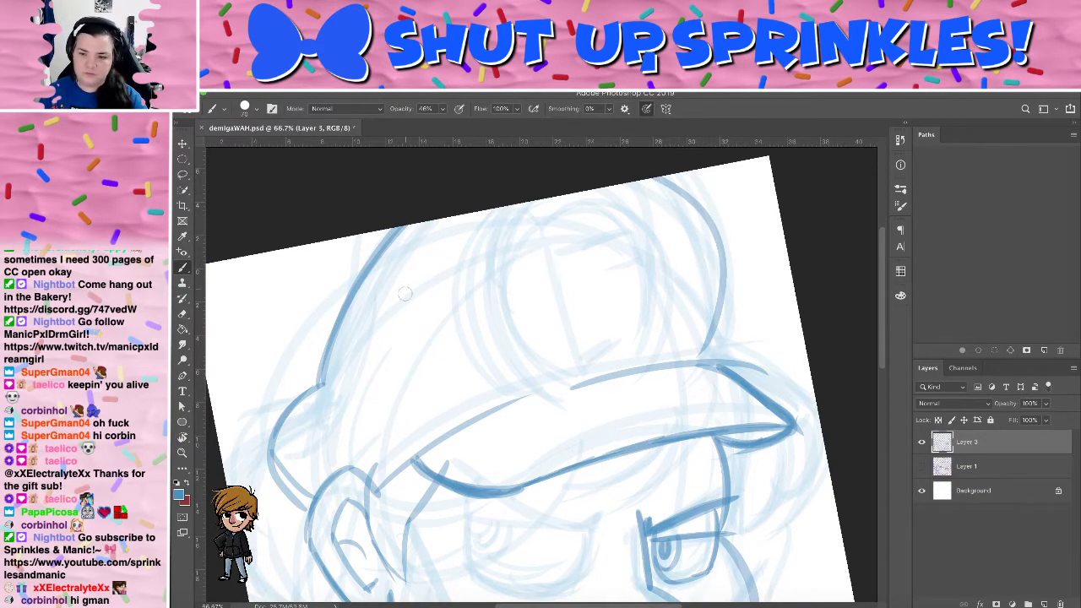
# Enlarge the eraser to 91 px, adjust its opacity and erase the rear outline of the cap's crown
pyautogui.press('e')
pyautogui.moveTo(333, 337)
pyautogui.mouseDown()
pyautogui.moveTo(318, 401)
pyautogui.moveTo(330, 335)
pyautogui.mouseUp()
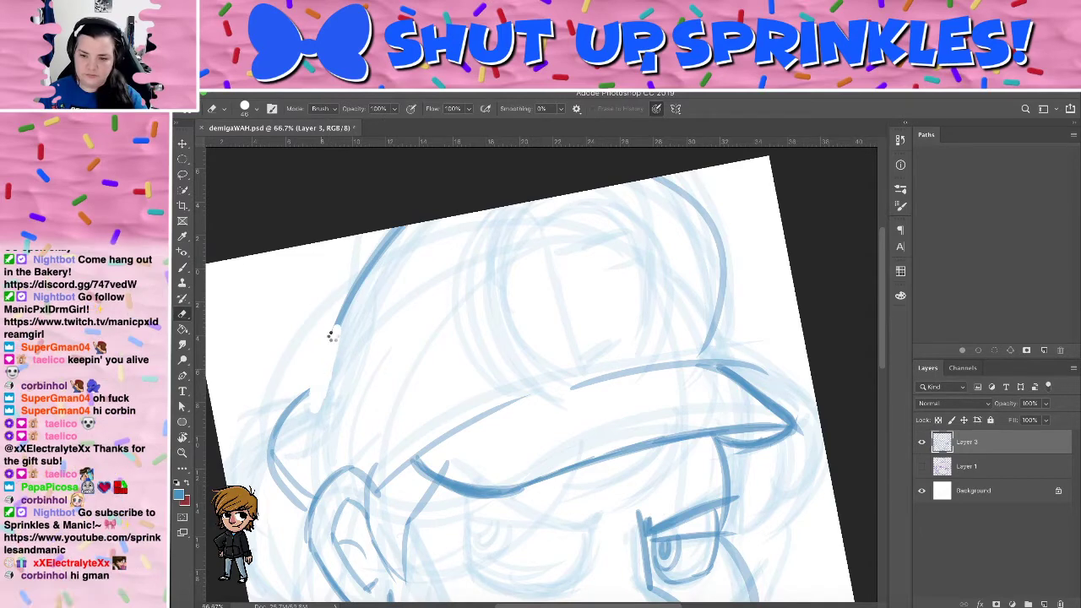
pyautogui.press('super+z')
pyautogui.click(242, 108)
pyautogui.click(270, 147)
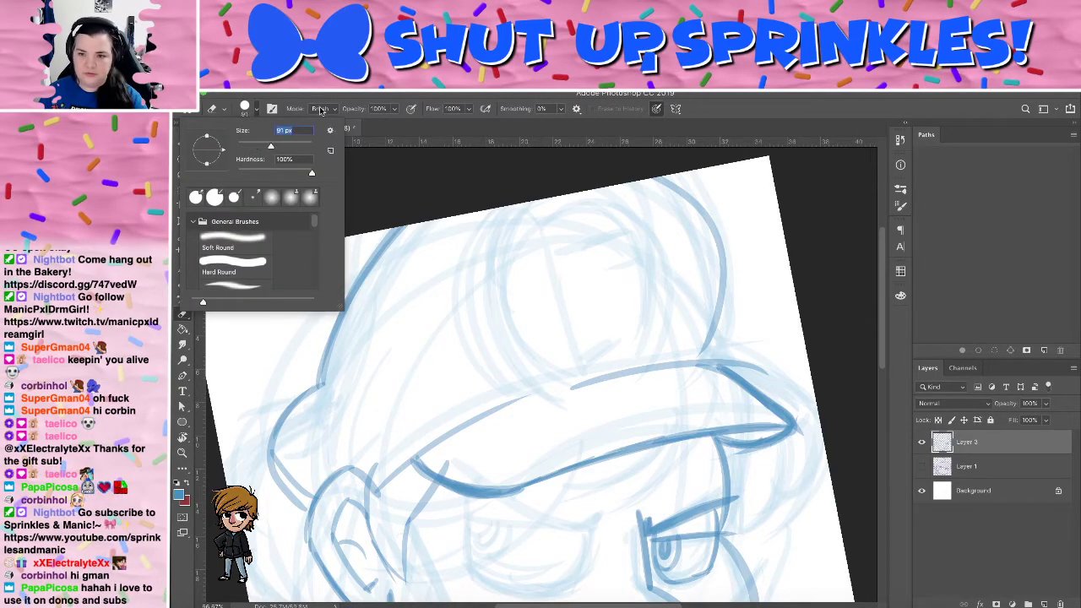
pyautogui.click(393, 109)
pyautogui.click(376, 124)
pyautogui.moveTo(376, 126); pyautogui.dragTo(375, 126)
pyautogui.moveTo(321, 399)
pyautogui.mouseDown()
pyautogui.moveTo(349, 290)
pyautogui.moveTo(406, 222)
pyautogui.moveTo(330, 377)
pyautogui.mouseUp()
pyautogui.press('b')
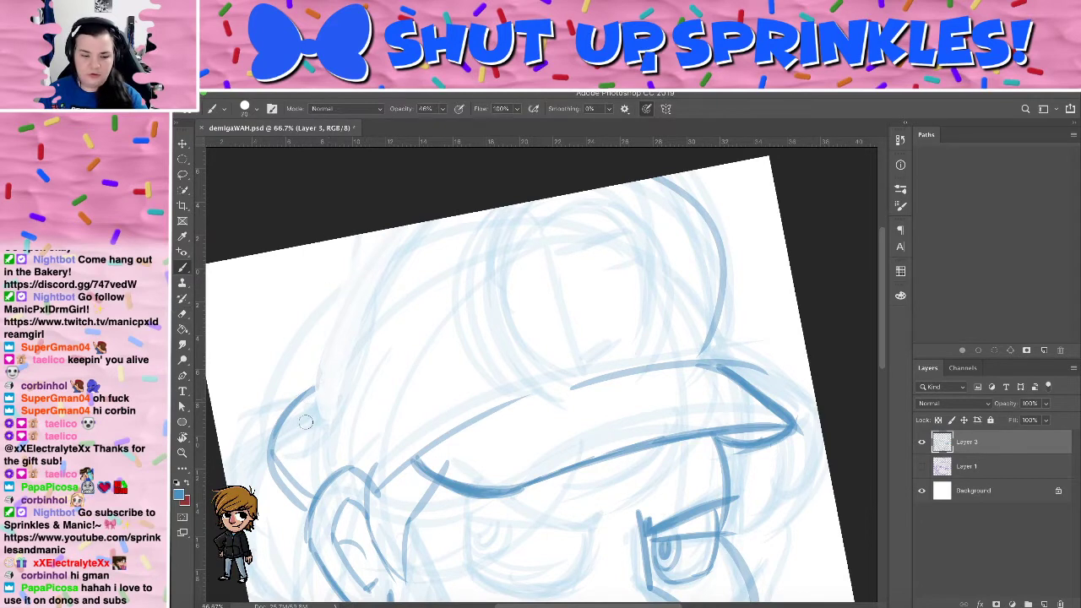
# Extend the bulge behind the ear upward and redraw the crown's rear outline curving up to the canvas edge
pyautogui.moveTo(299, 493)
pyautogui.mouseDown()
pyautogui.moveTo(277, 461)
pyautogui.moveTo(412, 223)
pyautogui.mouseUp()
pyautogui.press('super+z')
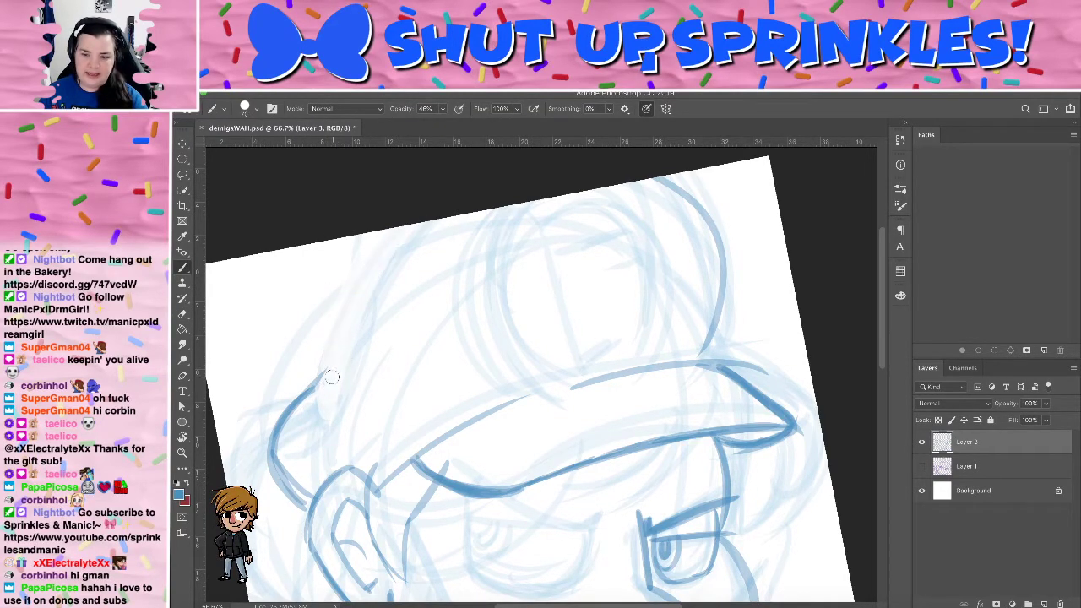
pyautogui.moveTo(331, 377)
pyautogui.mouseDown()
pyautogui.moveTo(345, 277)
pyautogui.moveTo(413, 216)
pyautogui.mouseUp()
pyautogui.moveTo(331, 374); pyautogui.dragTo(397, 228)
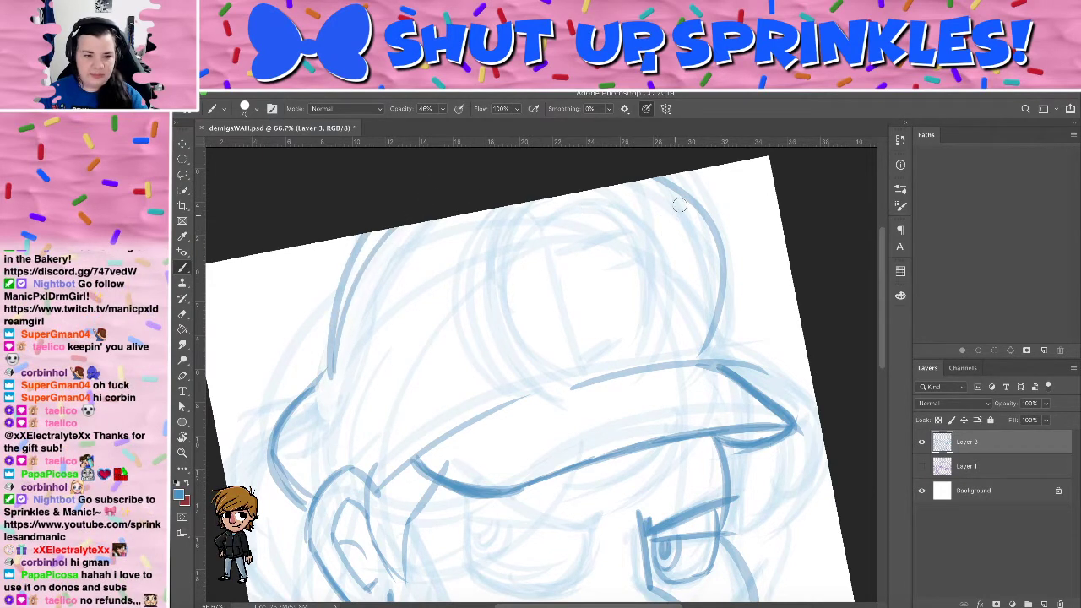
# Darken the front outline of the cap's crown along its curve down to the brim
pyautogui.moveTo(667, 184); pyautogui.dragTo(731, 274)
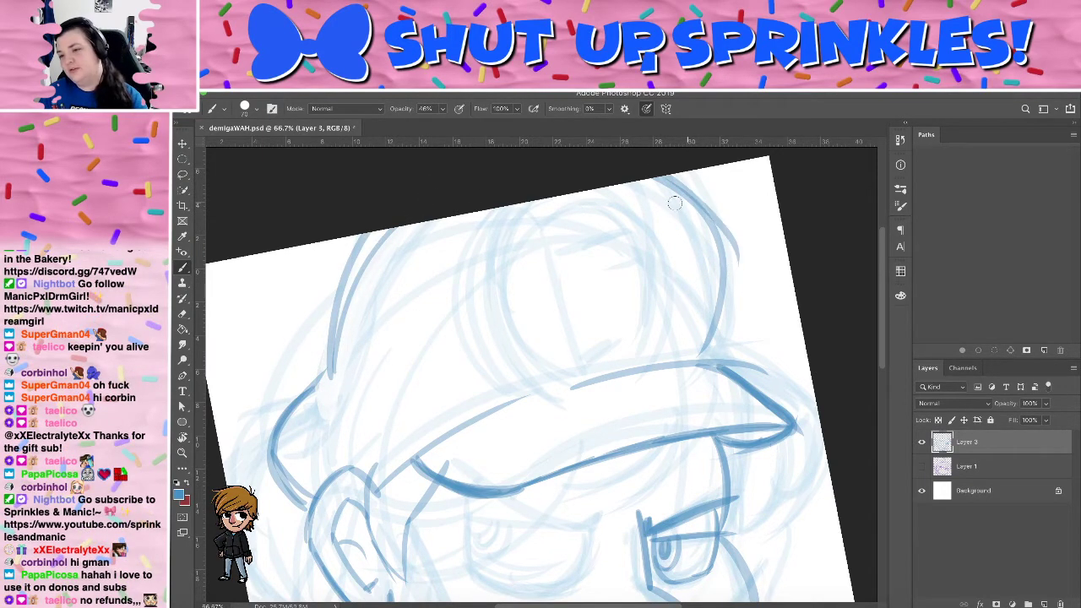
pyautogui.hotkey('ctrl', 'z')
pyautogui.moveTo(652, 179)
pyautogui.mouseDown()
pyautogui.moveTo(731, 297)
pyautogui.moveTo(716, 345)
pyautogui.mouseUp()
pyautogui.moveTo(726, 294); pyautogui.dragTo(697, 372)
pyautogui.moveTo(722, 268); pyautogui.dragTo(704, 362)
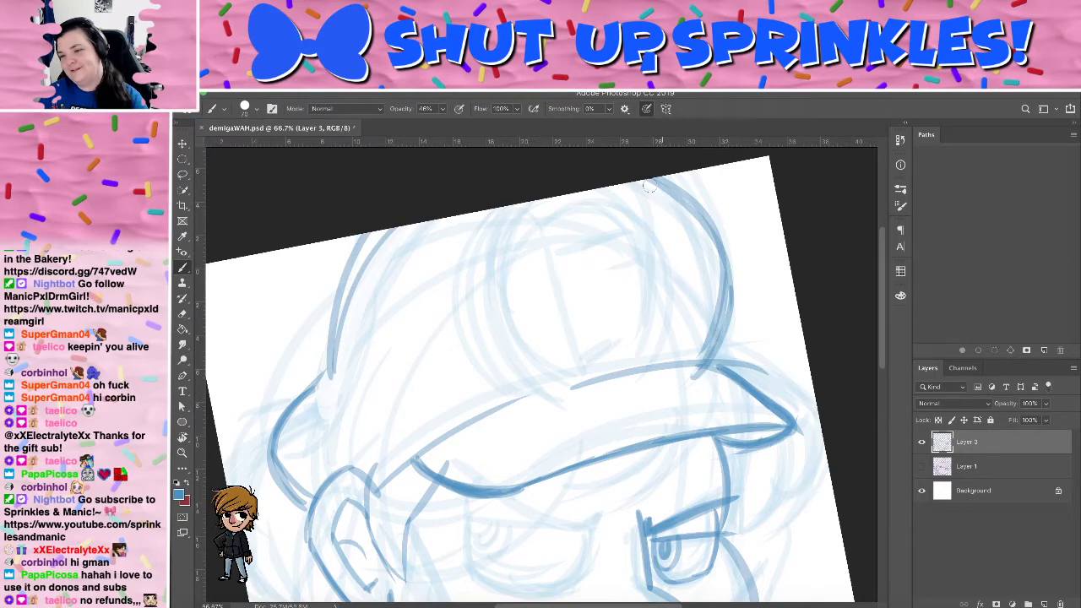
pyautogui.moveTo(657, 184); pyautogui.dragTo(739, 314)
# Examine the proportions of the cap and face across the whole drawing
pyautogui.moveTo(728, 261)
pyautogui.mouseDown()
pyautogui.moveTo(709, 358)
pyautogui.moveTo(590, 174)
pyautogui.moveTo(647, 357)
pyautogui.moveTo(602, 160)
pyautogui.mouseUp()
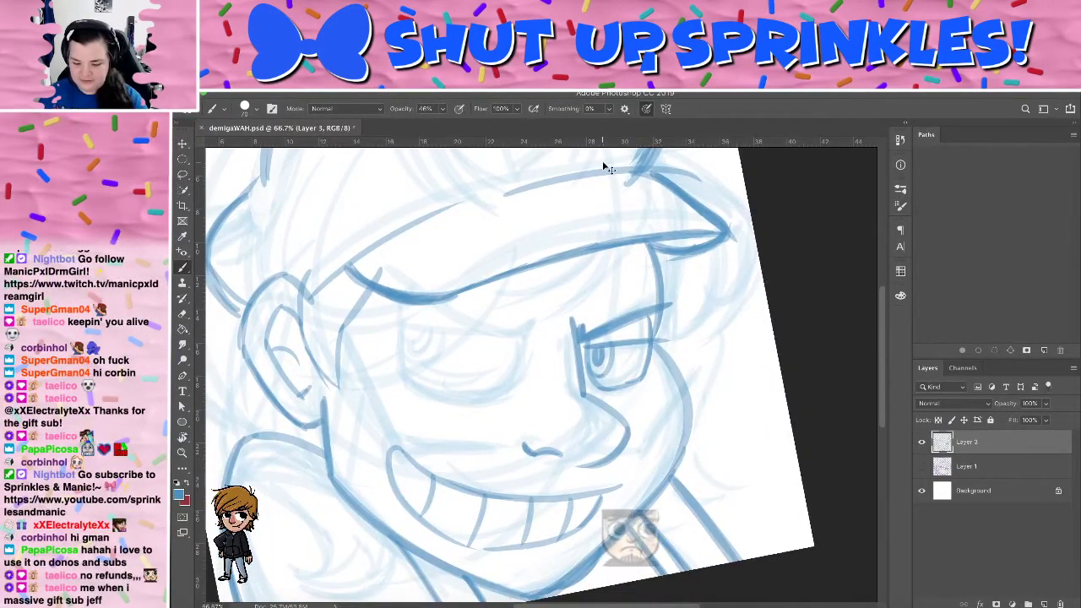
pyautogui.hotkey('ctrl', '-')
pyautogui.hotkey('ctrl', '-')
pyautogui.hotkey('ctrl', '-')
pyautogui.hotkey('ctrl', '-')
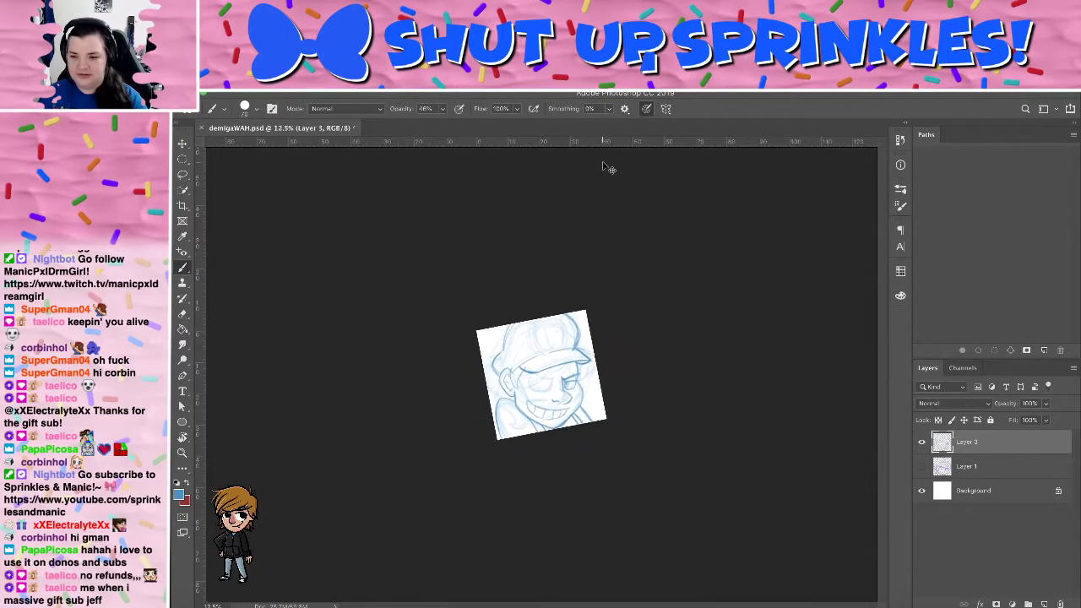
pyautogui.hotkey('ctrl', '+')
pyautogui.hotkey('ctrl', '+')
pyautogui.hotkey('ctrl', '+')
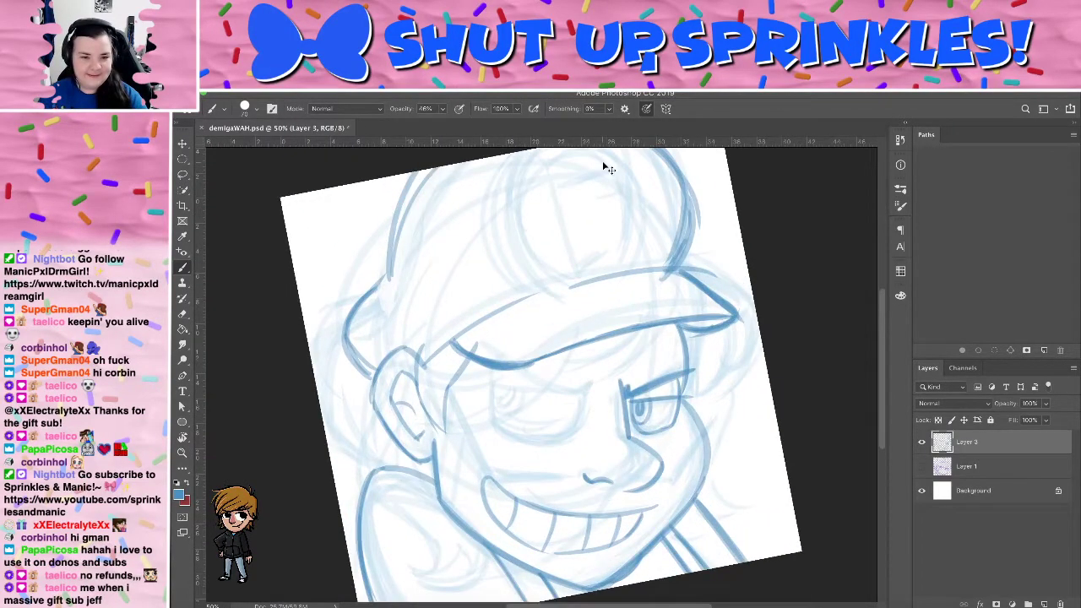
pyautogui.press('super+plus')
pyautogui.press('super+minus')
pyautogui.press('super+minus')
pyautogui.press('super+plus')
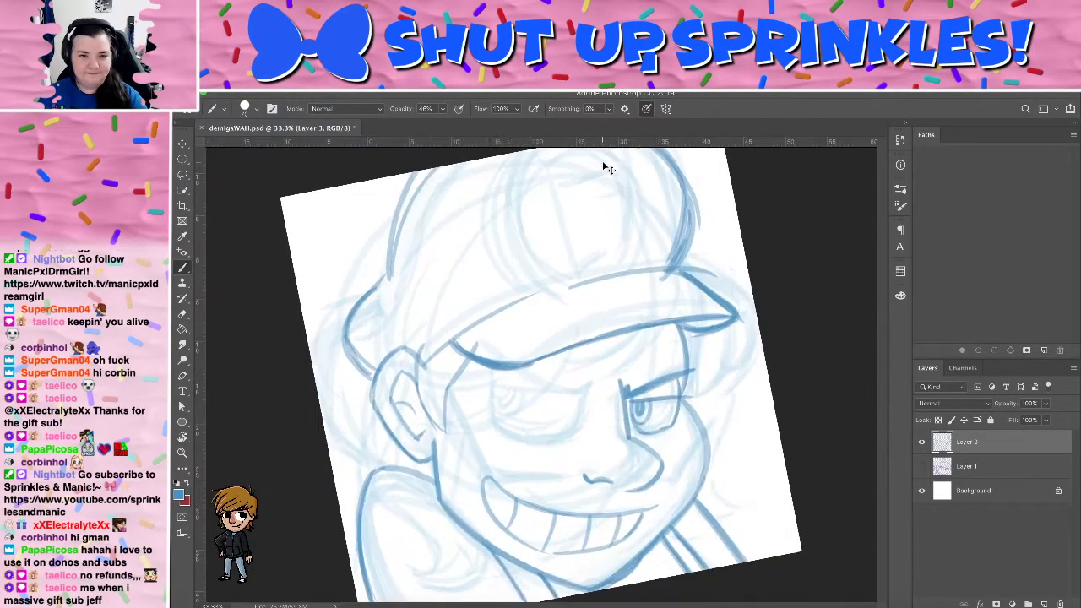
pyautogui.hotkey('ctrl', '+')
pyautogui.moveTo(447, 328)
pyautogui.mouseDown()
pyautogui.moveTo(384, 336)
pyautogui.moveTo(405, 314)
pyautogui.moveTo(392, 317)
pyautogui.mouseUp()
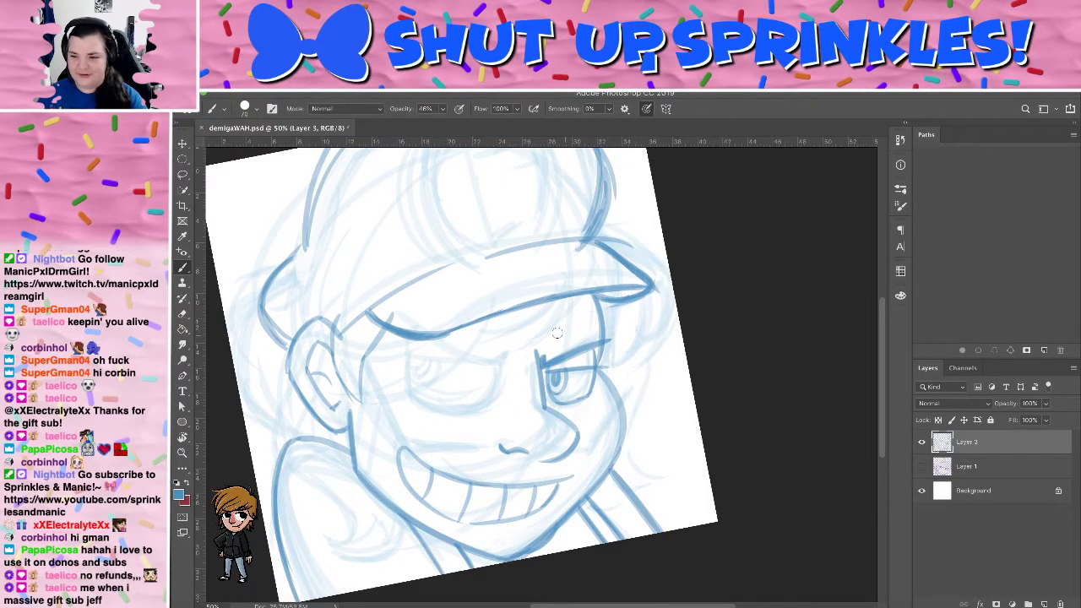
pyautogui.moveTo(571, 301); pyautogui.dragTo(596, 349)
pyautogui.hotkey('ctrl', 'z')
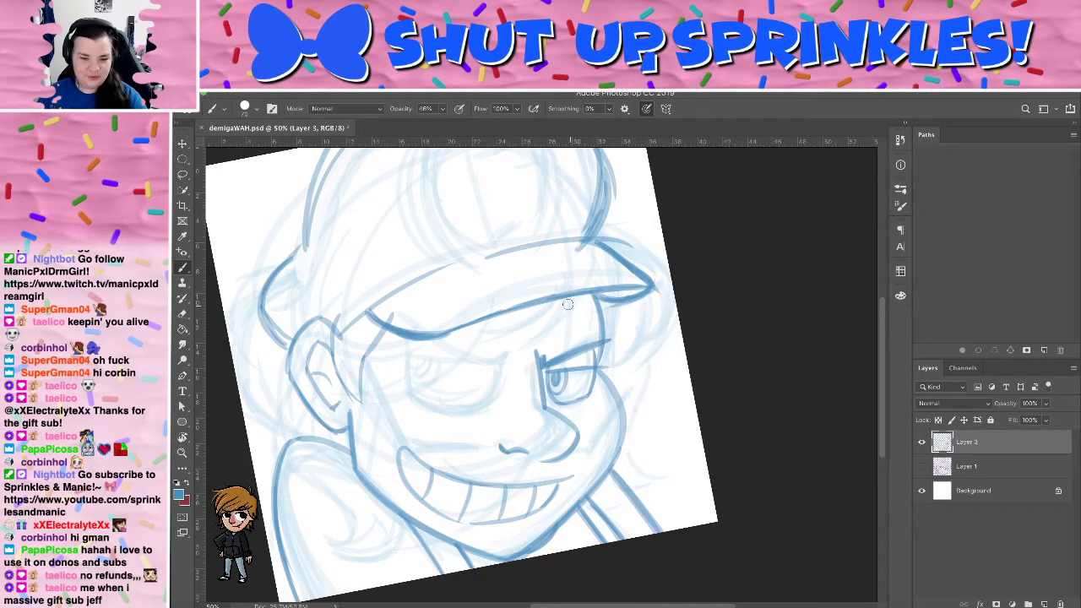
pyautogui.moveTo(654, 289); pyautogui.dragTo(631, 371)
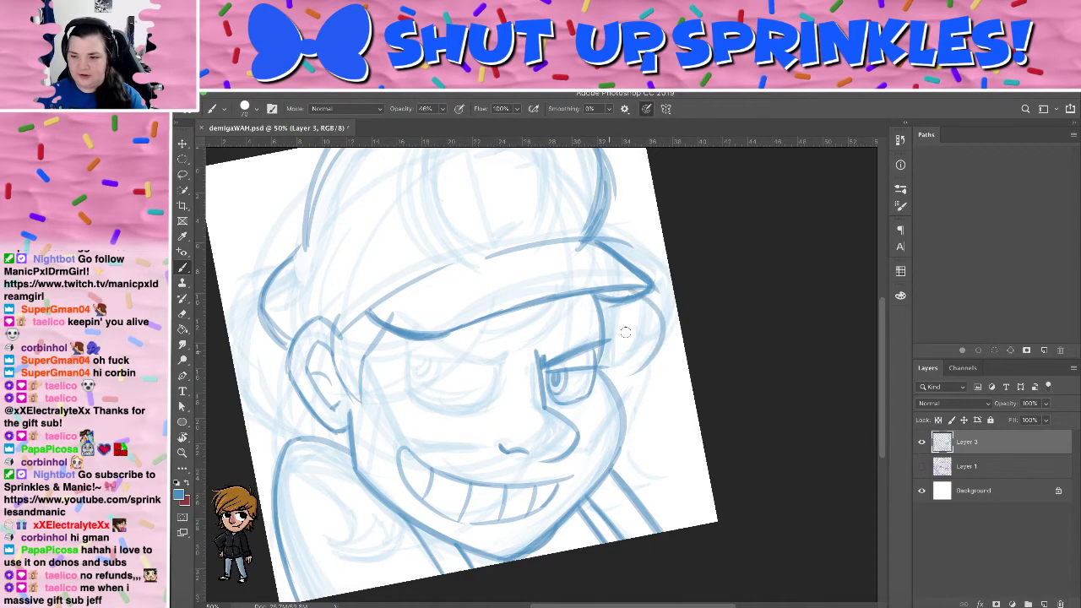
pyautogui.hotkey('ctrl', 'z')
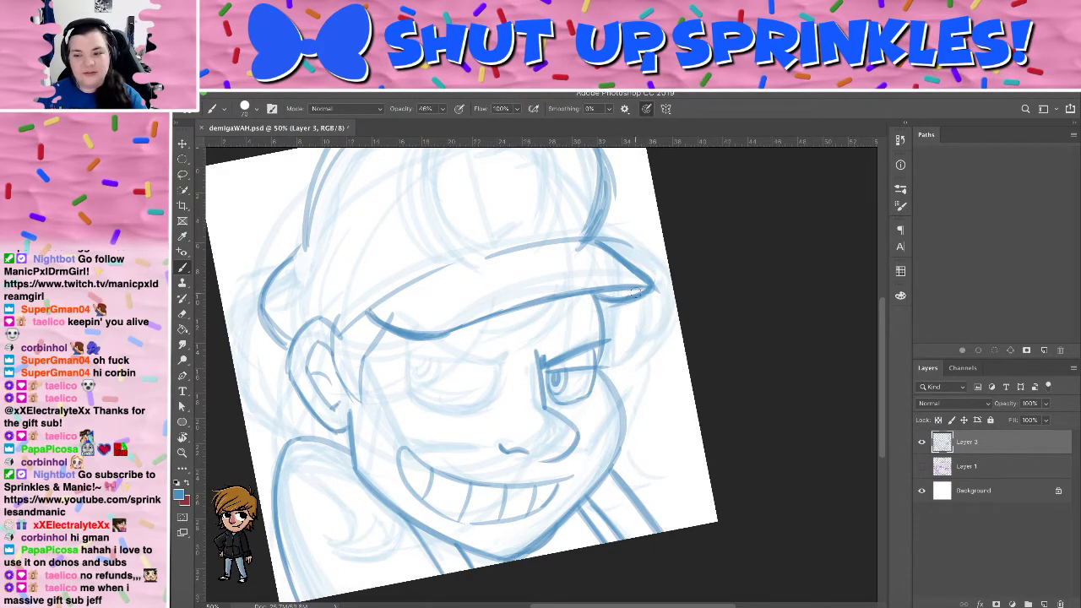
# Draw a rounded hair tuft bulging out below the brim's pointed tip and curving back in beside the far eye
pyautogui.moveTo(637, 287); pyautogui.dragTo(626, 365)
pyautogui.press('super+z')
pyautogui.moveTo(640, 287)
pyautogui.mouseDown()
pyautogui.moveTo(673, 307)
pyautogui.moveTo(620, 385)
pyautogui.mouseUp()
pyautogui.press('super+z')
pyautogui.moveTo(647, 297); pyautogui.dragTo(626, 373)
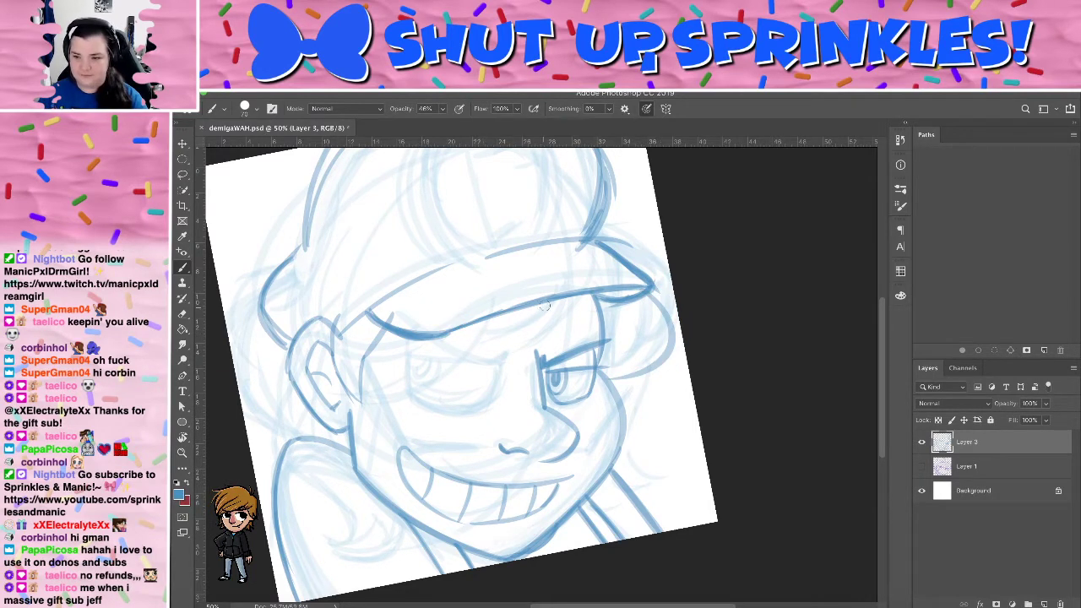
pyautogui.moveTo(556, 301); pyautogui.dragTo(486, 359)
pyautogui.press('super+z')
pyautogui.moveTo(558, 302)
pyautogui.mouseDown()
pyautogui.moveTo(546, 336)
pyautogui.moveTo(479, 363)
pyautogui.mouseUp()
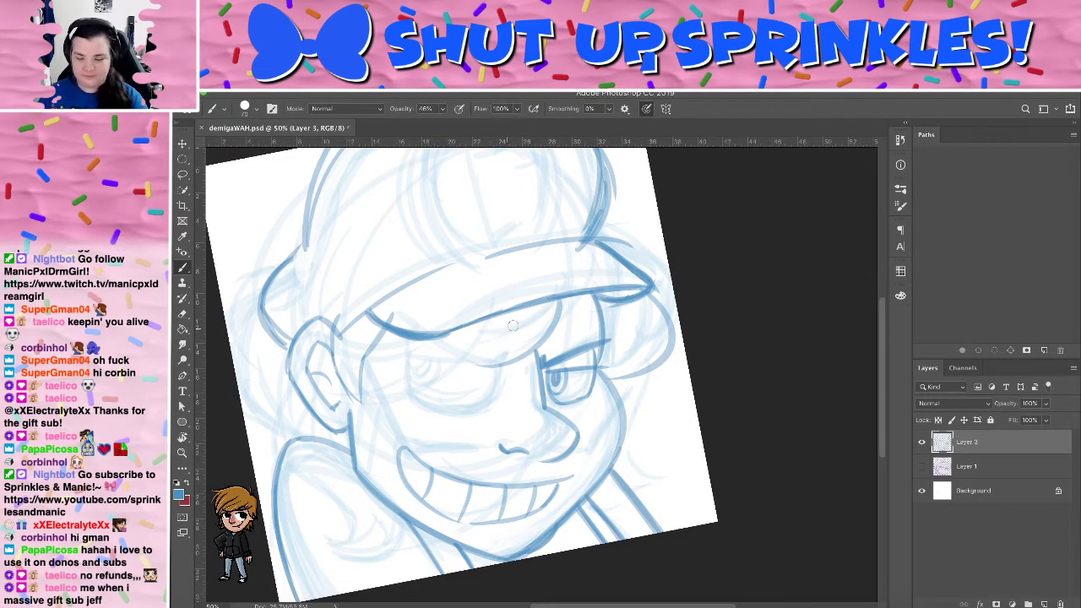
pyautogui.moveTo(518, 318); pyautogui.dragTo(445, 363)
pyautogui.press('super+z')
pyautogui.moveTo(513, 316); pyautogui.dragTo(457, 359)
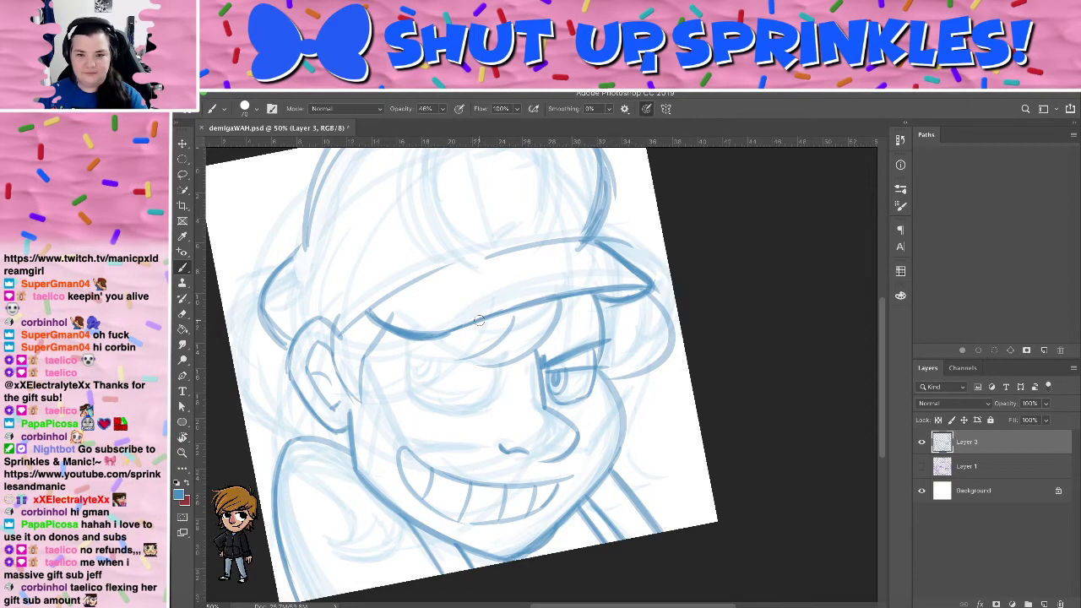
pyautogui.moveTo(486, 324); pyautogui.dragTo(383, 330)
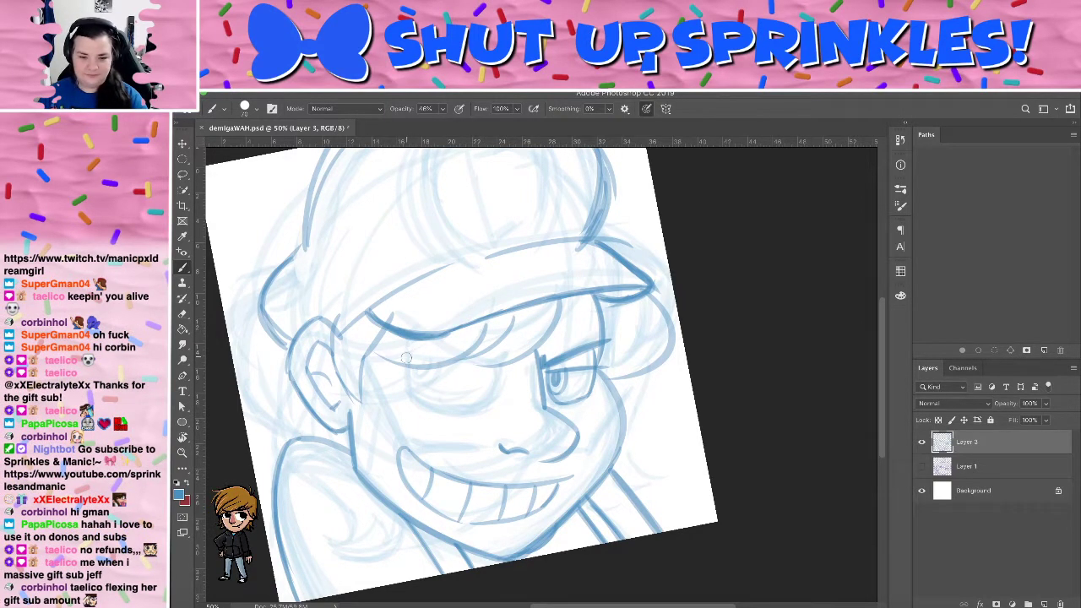
pyautogui.hotkey('ctrl', 'z')
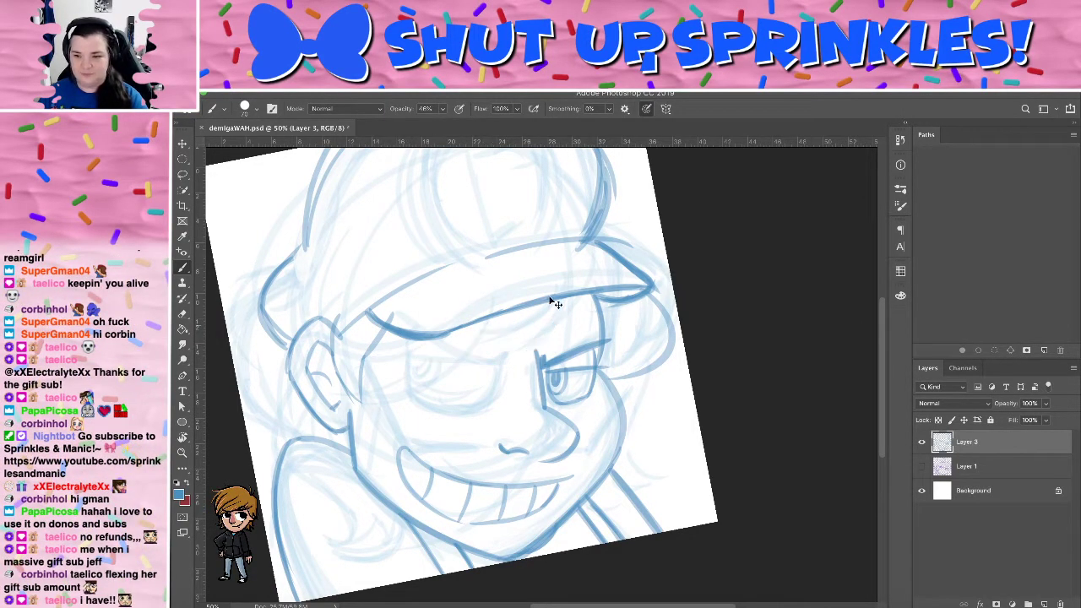
pyautogui.moveTo(565, 299); pyautogui.dragTo(512, 351)
pyautogui.press('super+z')
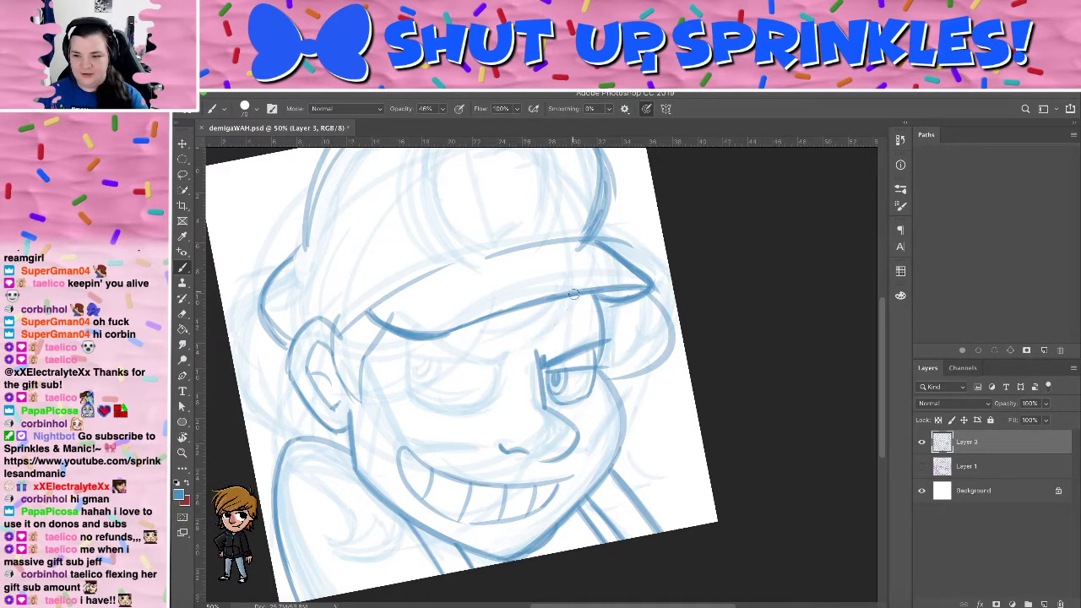
# Draw three overlapping curved bangs sweeping across the forehead from the brim's underside toward the temple
pyautogui.moveTo(571, 297); pyautogui.dragTo(522, 346)
pyautogui.press('super+z')
pyautogui.moveTo(574, 298); pyautogui.dragTo(522, 347)
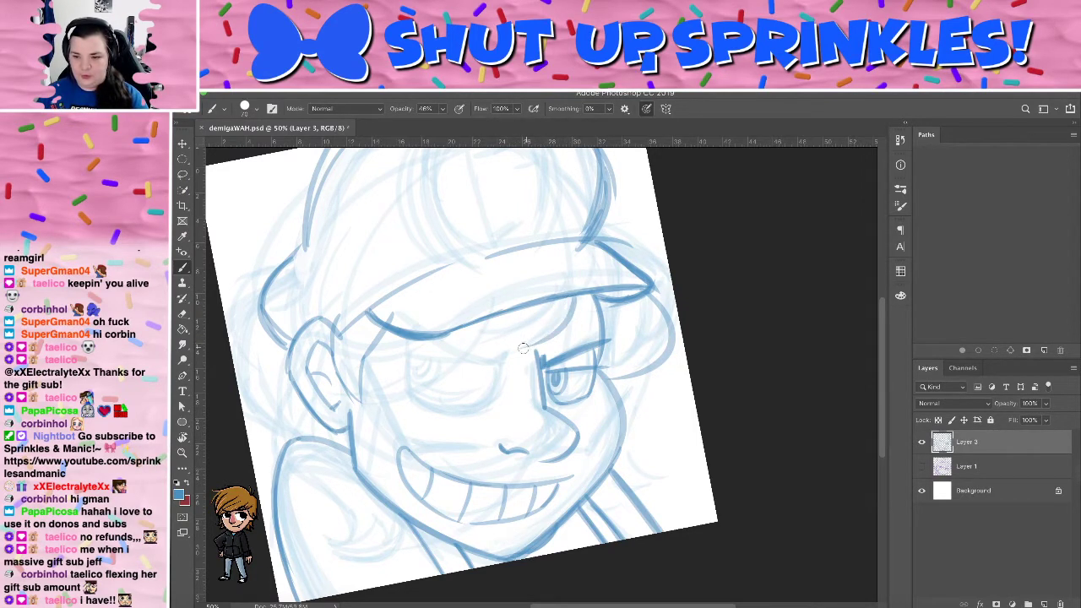
pyautogui.moveTo(552, 307); pyautogui.dragTo(448, 370)
pyautogui.press('super+z')
pyautogui.moveTo(552, 308); pyautogui.dragTo(484, 361)
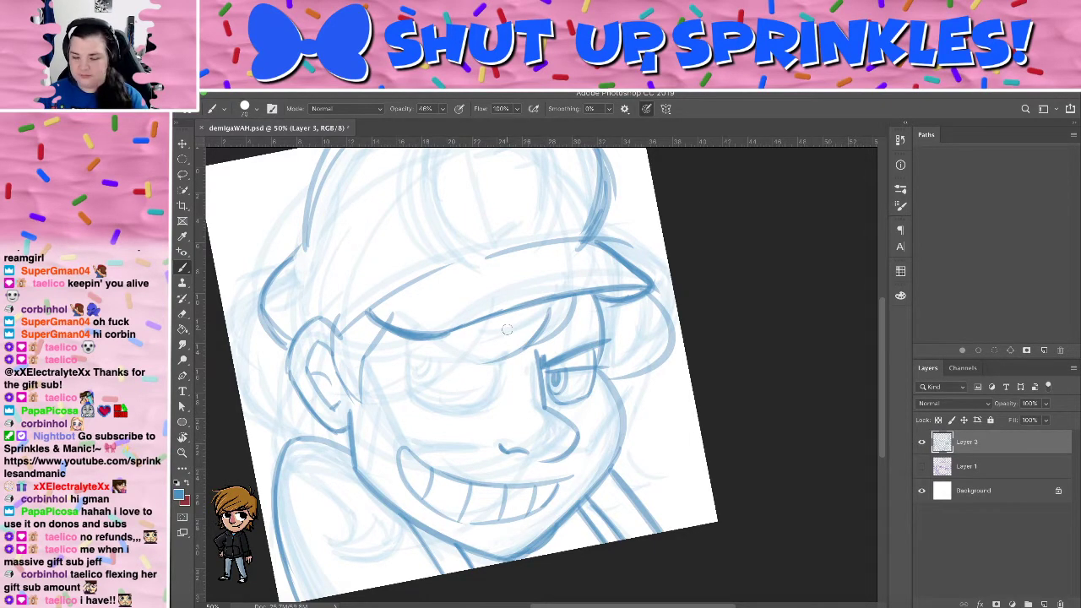
pyautogui.moveTo(505, 326); pyautogui.dragTo(377, 340)
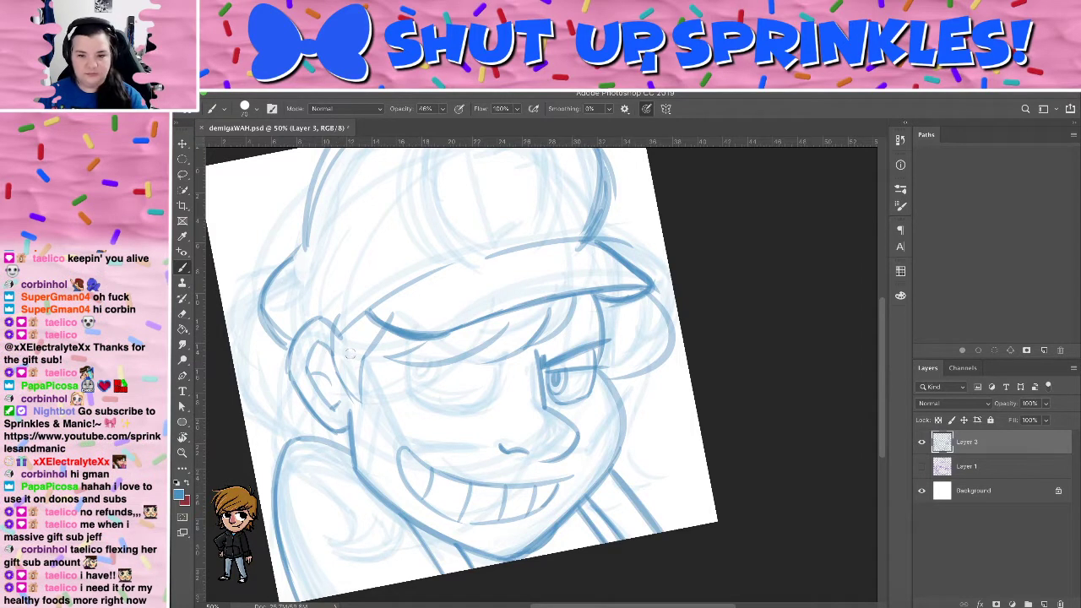
# Draw a curve from the top of the ear across the temple to the brim's underside and reinforce it
pyautogui.moveTo(346, 334); pyautogui.dragTo(449, 350)
pyautogui.press('super+z')
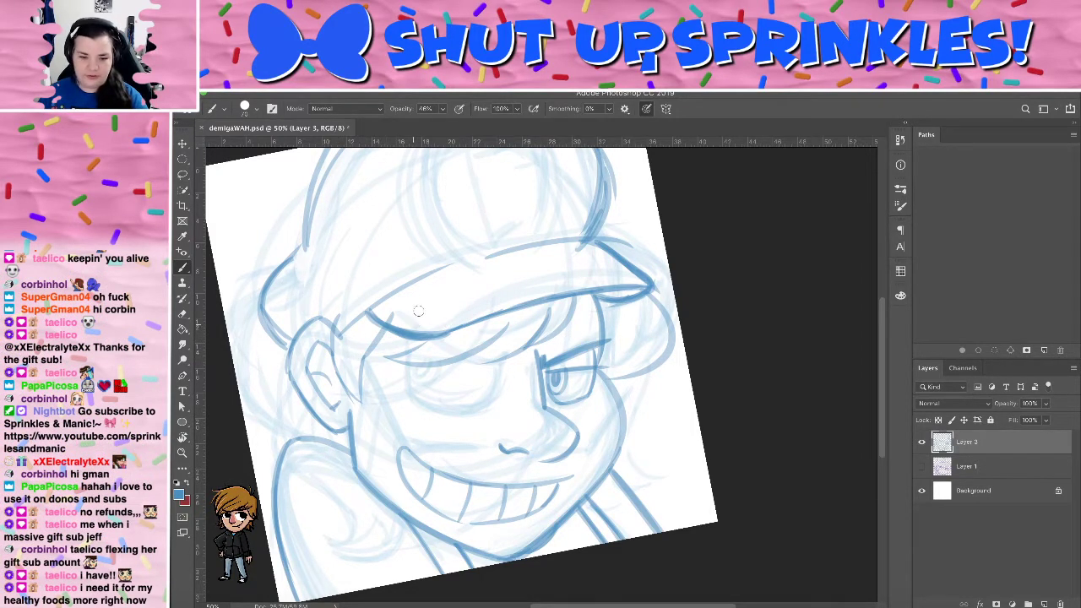
pyautogui.moveTo(305, 340); pyautogui.dragTo(438, 328)
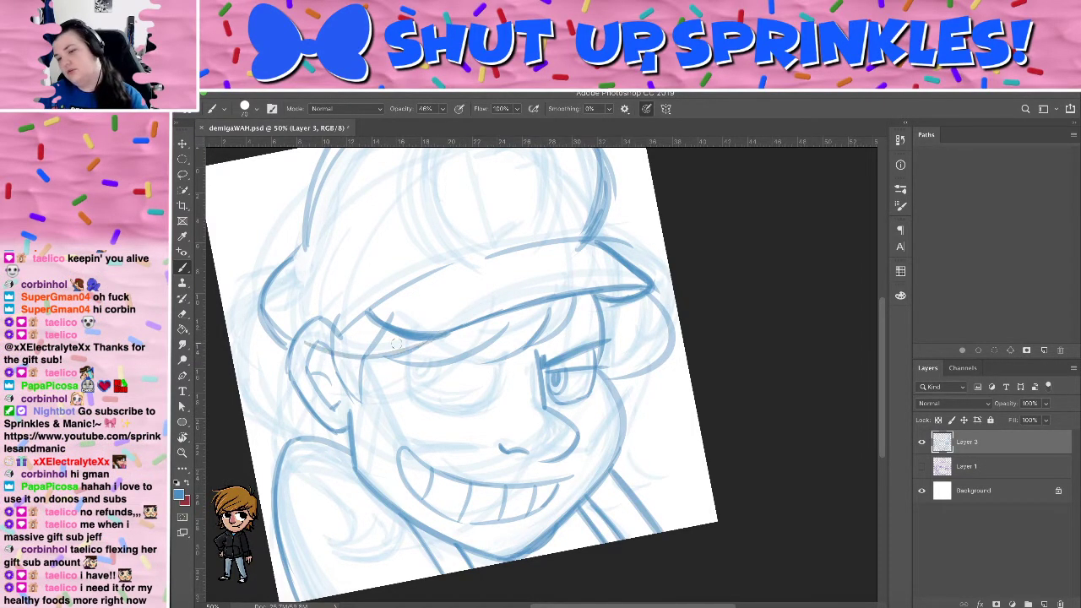
pyautogui.moveTo(306, 342); pyautogui.dragTo(372, 324)
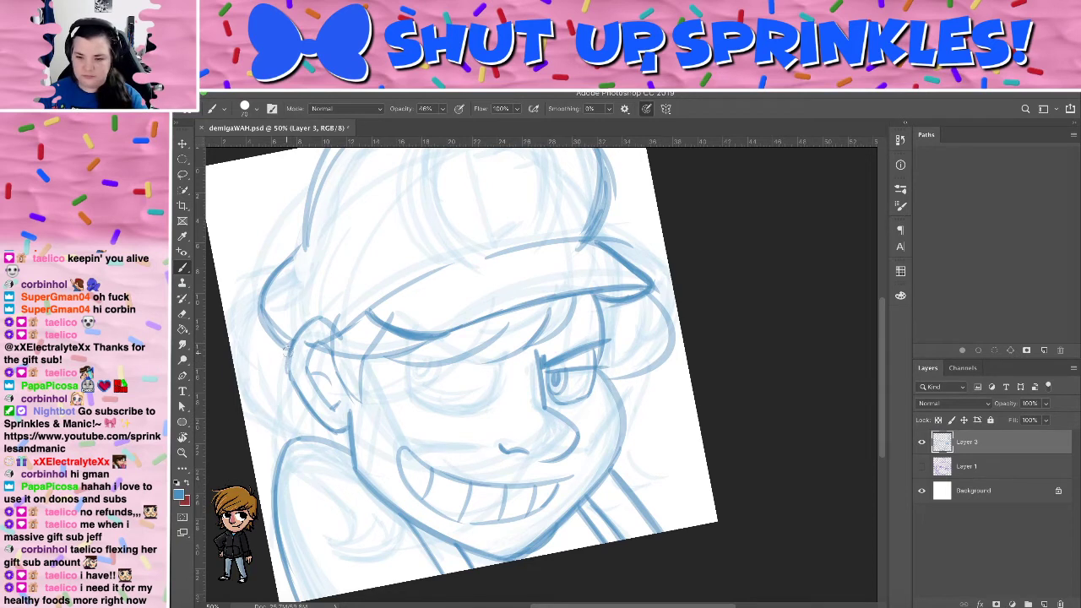
# Draw a short hair strand behind the ear, coming down from under the cap's rear edge
pyautogui.moveTo(278, 349)
pyautogui.mouseDown()
pyautogui.moveTo(268, 387)
pyautogui.moveTo(322, 477)
pyautogui.moveTo(316, 525)
pyautogui.mouseUp()
pyautogui.hotkey('ctrl', 'z')
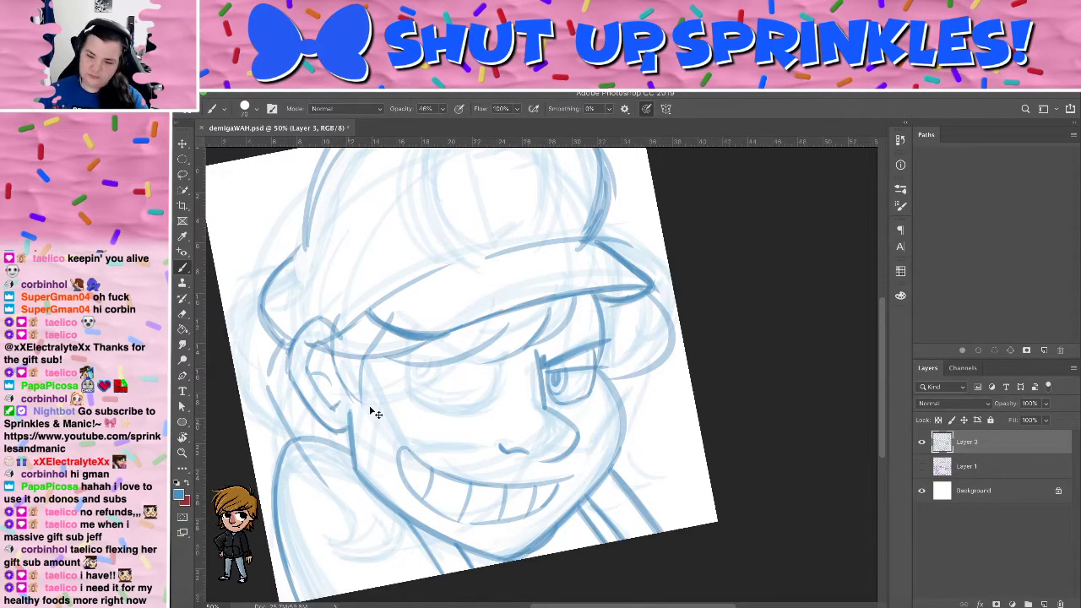
pyautogui.hotkey('ctrl', 'z')
pyautogui.moveTo(283, 347)
pyautogui.mouseDown()
pyautogui.moveTo(269, 390)
pyautogui.moveTo(331, 453)
pyautogui.mouseUp()
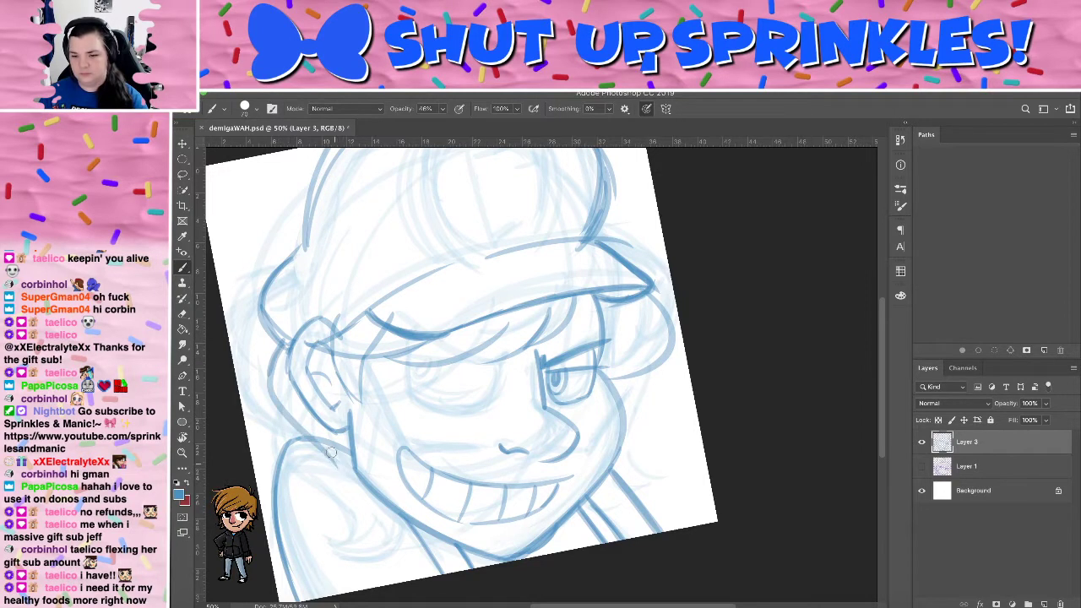
pyautogui.hotkey('ctrl', 'z')
pyautogui.moveTo(278, 340)
pyautogui.mouseDown()
pyautogui.moveTo(267, 379)
pyautogui.moveTo(305, 420)
pyautogui.mouseUp()
pyautogui.hotkey('ctrl', 'z')
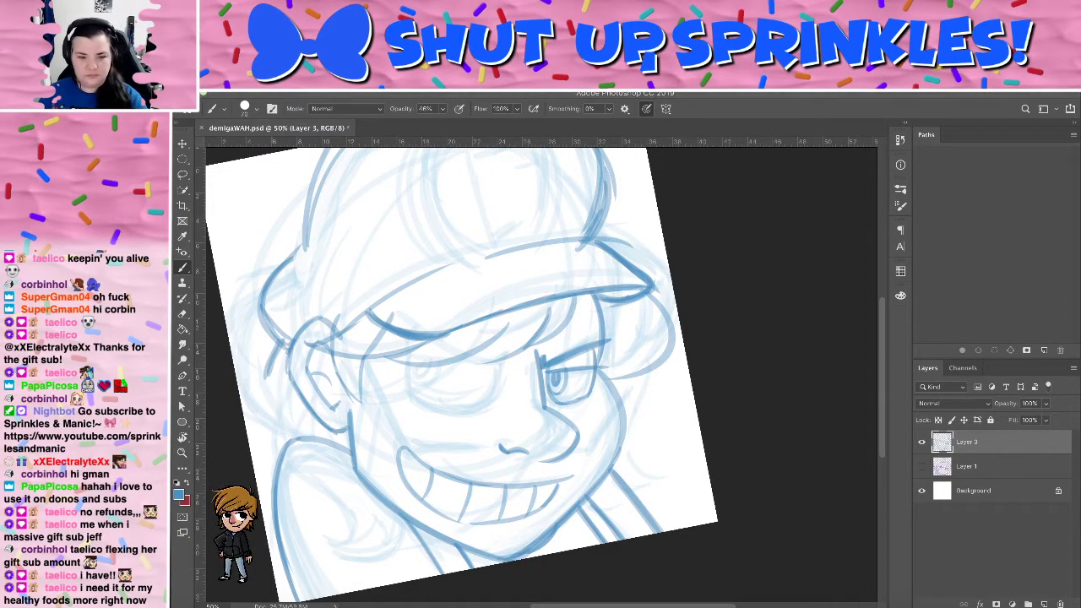
pyautogui.moveTo(281, 344)
pyautogui.mouseDown()
pyautogui.moveTo(268, 380)
pyautogui.moveTo(301, 427)
pyautogui.mouseUp()
pyautogui.moveTo(272, 383); pyautogui.dragTo(307, 432)
pyautogui.moveTo(276, 393); pyautogui.dragTo(316, 444)
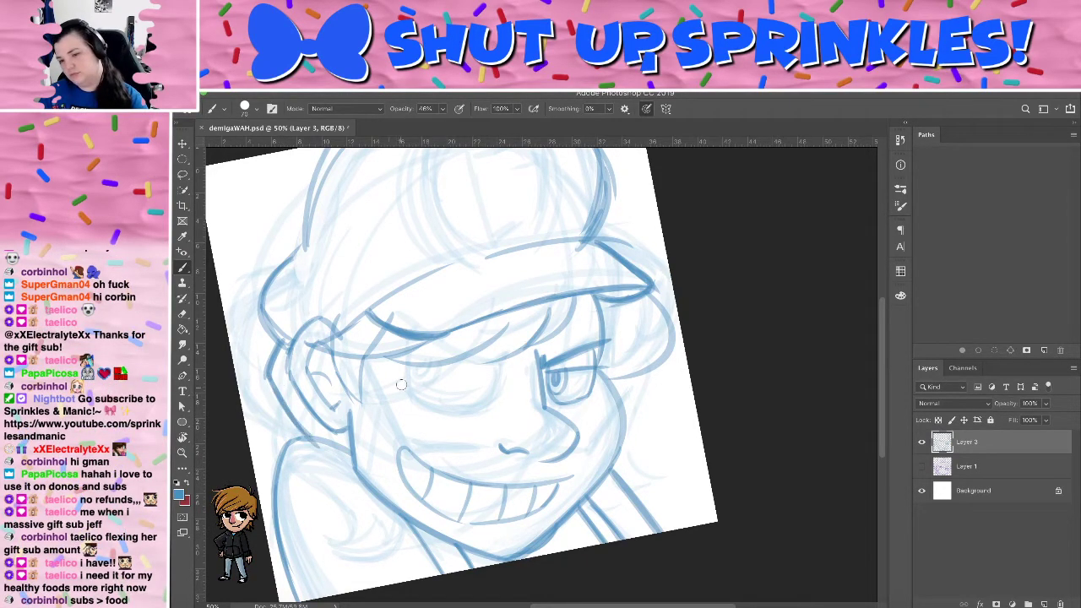
pyautogui.press('super+z')
pyautogui.press('super+z')
pyautogui.press('super+z')
pyautogui.press('super+z')
pyautogui.press('super+z')
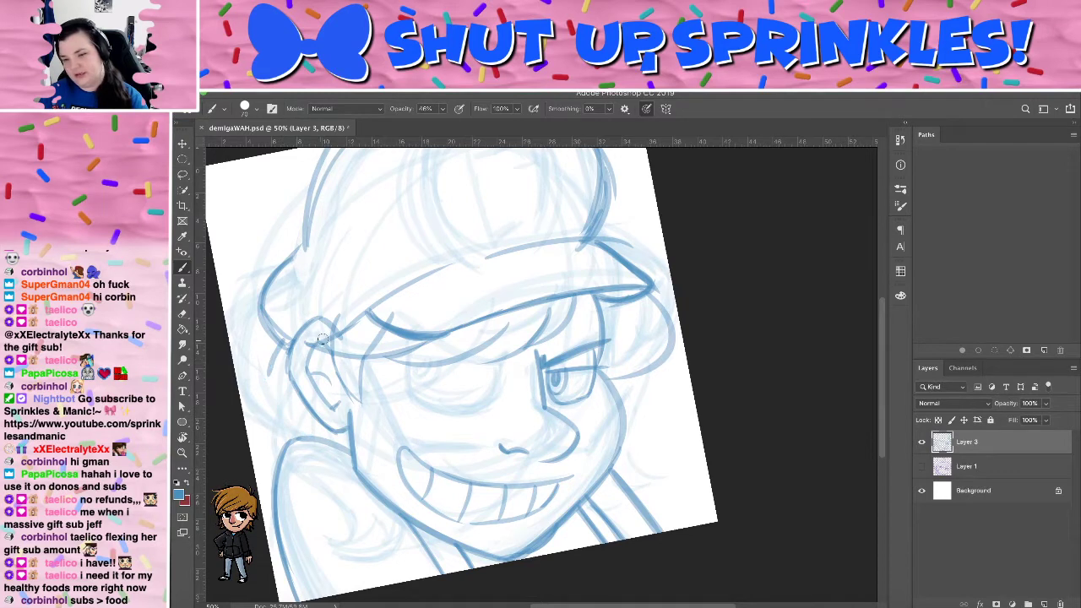
pyautogui.moveTo(294, 349); pyautogui.dragTo(342, 332)
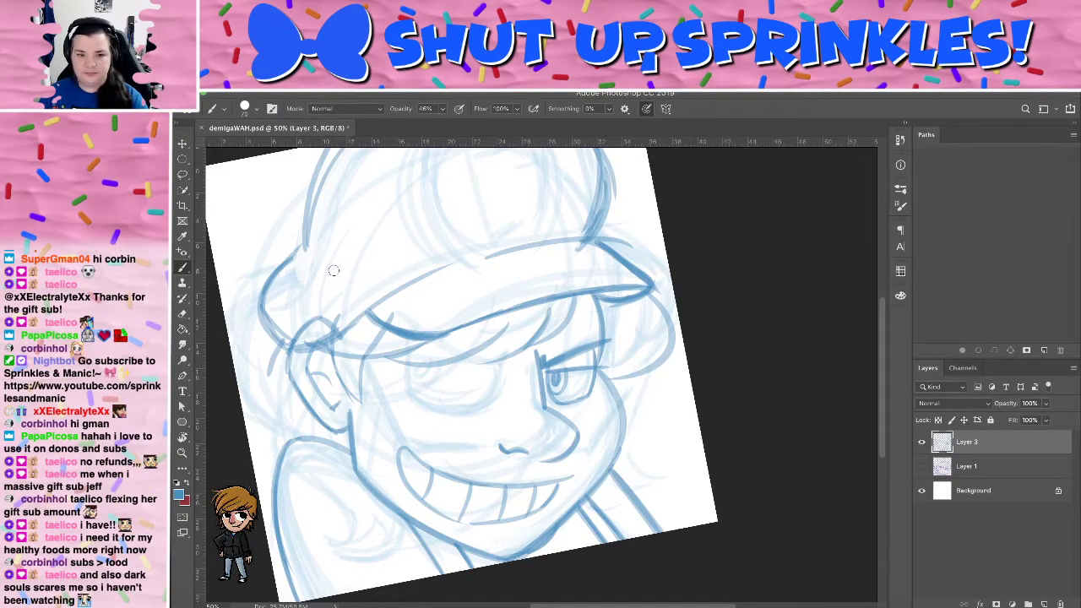
pyautogui.hotkey('ctrl', 'z')
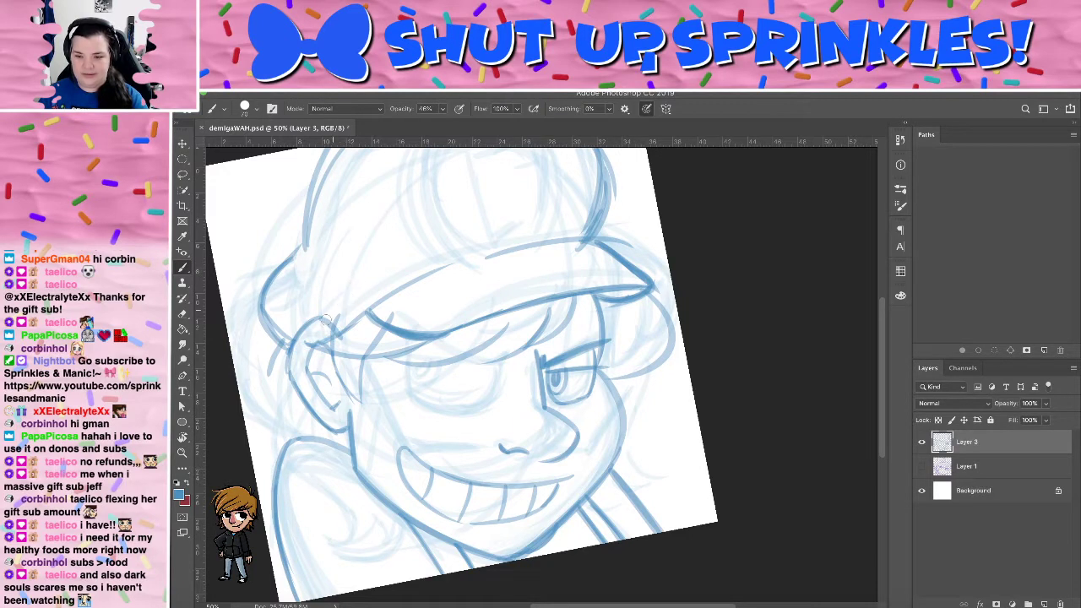
# Darken both edges of the pointed sideburn in front of the ear, from the cap down to its tip
pyautogui.moveTo(326, 319)
pyautogui.mouseDown()
pyautogui.moveTo(346, 351)
pyautogui.moveTo(351, 395)
pyautogui.mouseUp()
pyautogui.moveTo(338, 353); pyautogui.dragTo(360, 403)
pyautogui.moveTo(372, 336); pyautogui.dragTo(361, 403)
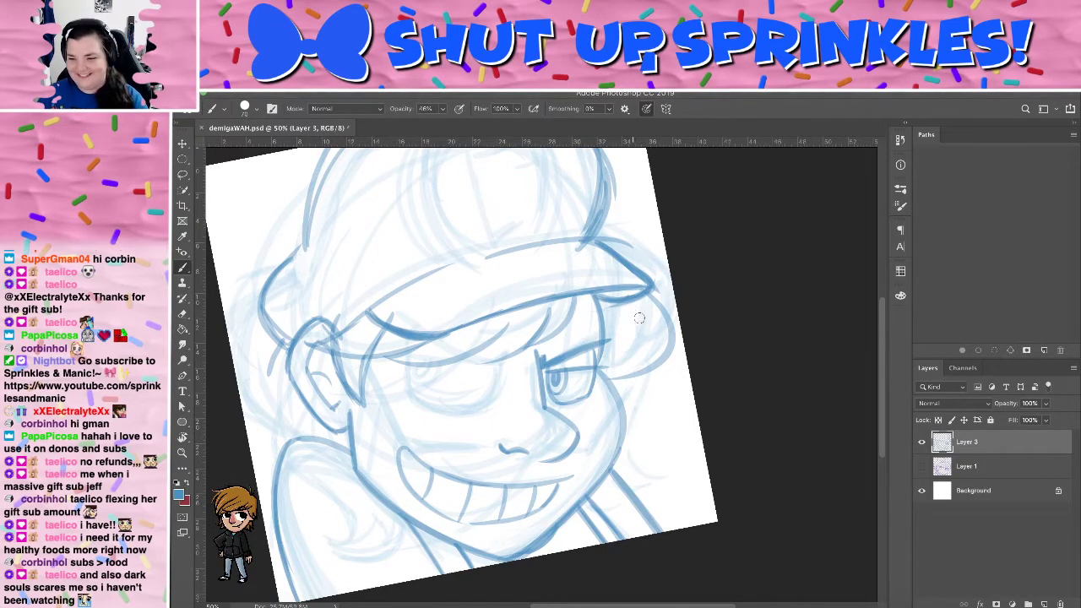
# Add curved inner strands to the rounded hair tuft under the brim's pointed tip, following its outline
pyautogui.moveTo(635, 312); pyautogui.dragTo(596, 371)
pyautogui.moveTo(651, 291)
pyautogui.mouseDown()
pyautogui.moveTo(682, 350)
pyautogui.moveTo(631, 393)
pyautogui.mouseUp()
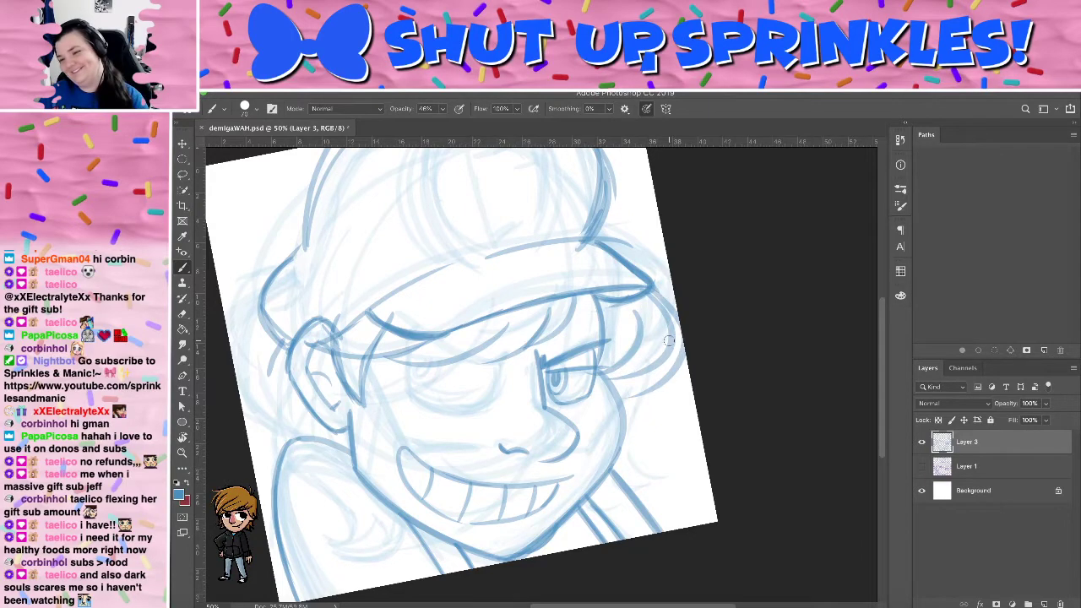
pyautogui.press('super+z')
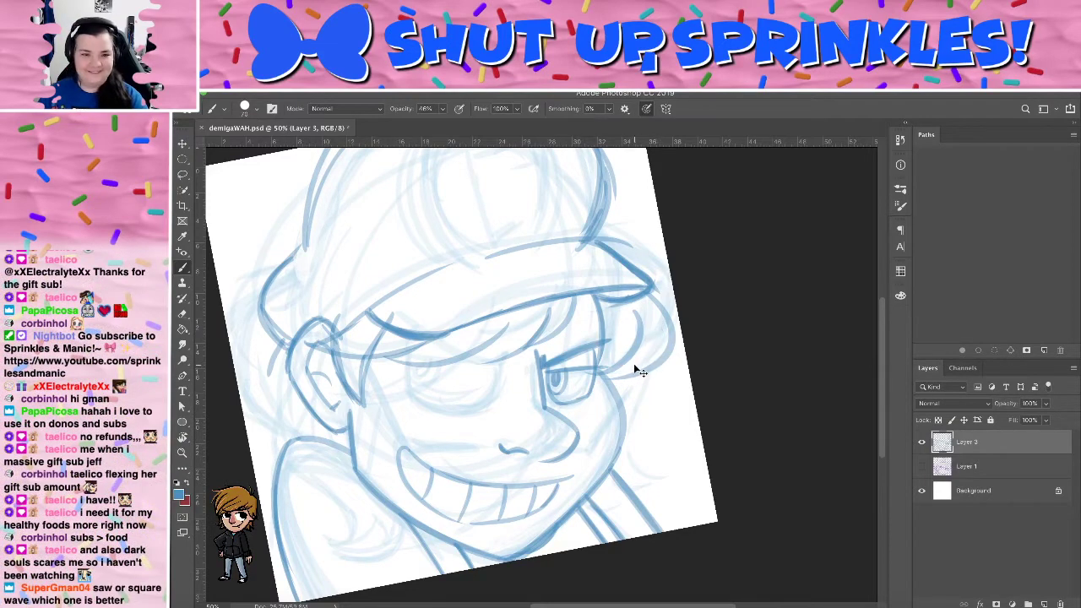
pyautogui.moveTo(655, 343); pyautogui.dragTo(592, 376)
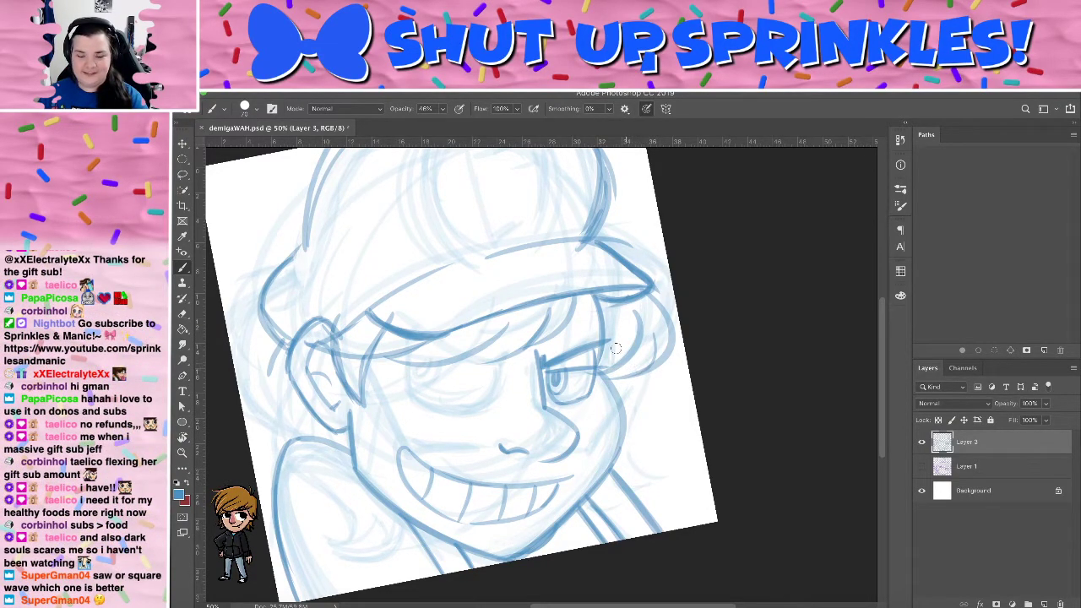
pyautogui.press('super+z')
pyautogui.moveTo(652, 331); pyautogui.dragTo(623, 366)
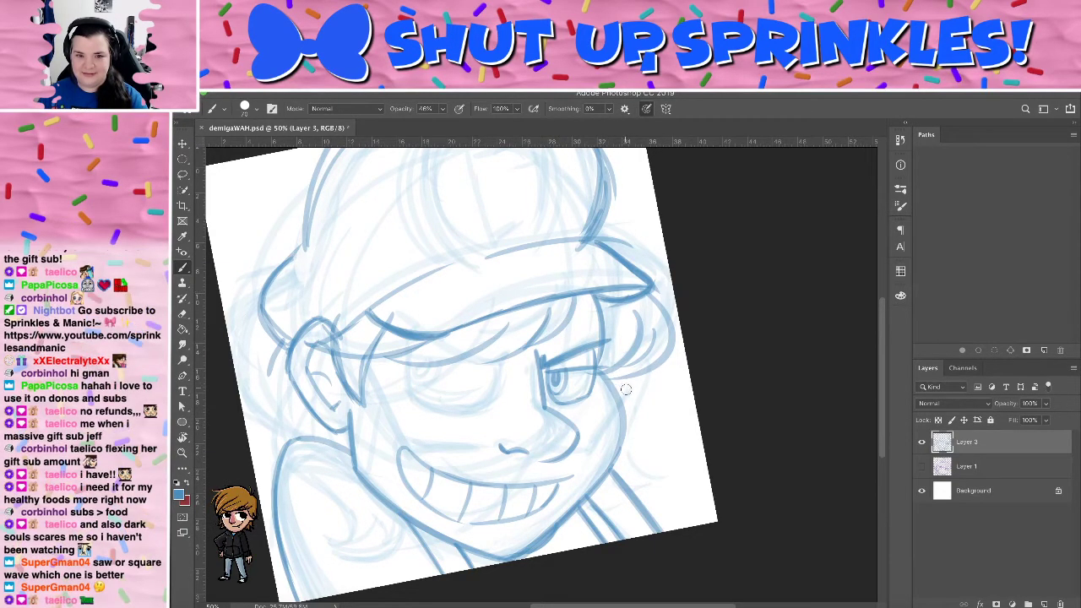
# Draw short flicked hair strands beyond the far cheek and extend the hair behind the ear with a curved stroke
pyautogui.moveTo(624, 397)
pyautogui.mouseDown()
pyautogui.moveTo(672, 401)
pyautogui.moveTo(645, 436)
pyautogui.moveTo(669, 444)
pyautogui.moveTo(615, 450)
pyautogui.mouseUp()
pyautogui.hotkey('ctrl', 'z')
pyautogui.hotkey('ctrl', 'z')
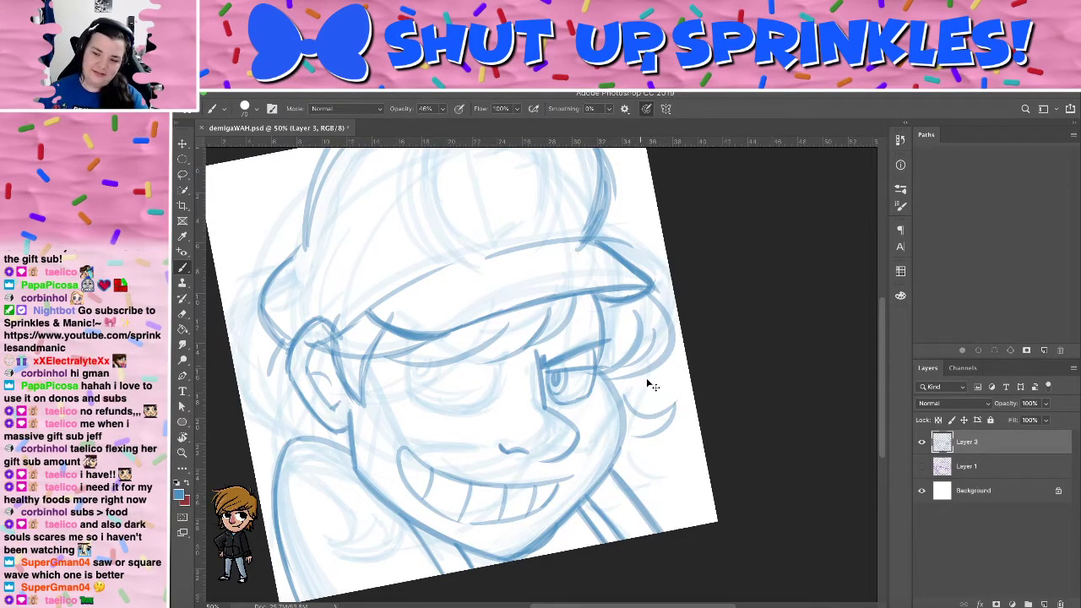
pyautogui.press('super+z')
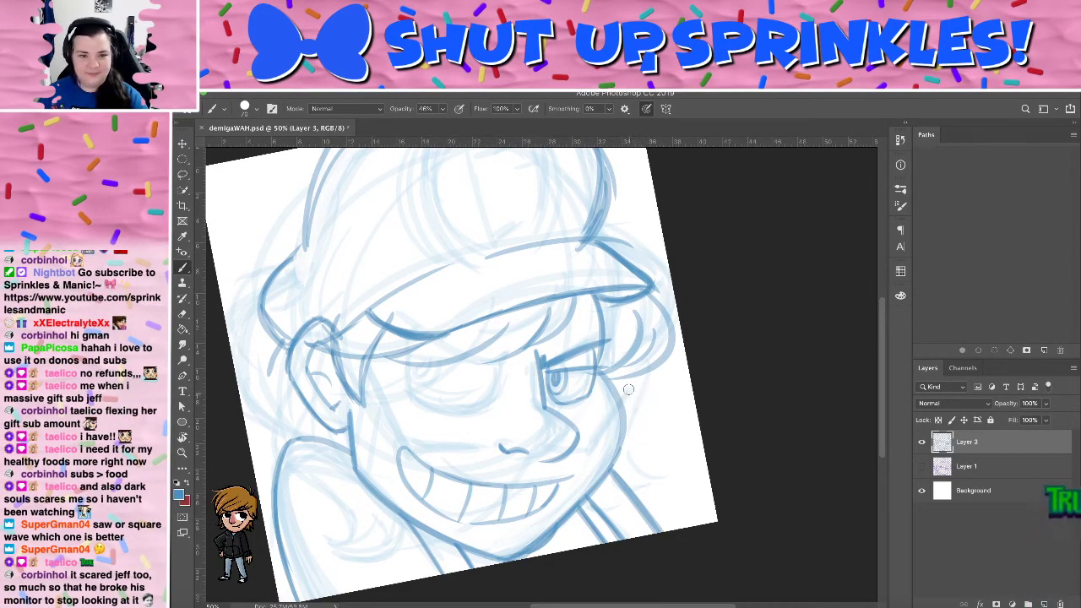
pyautogui.moveTo(628, 389); pyautogui.dragTo(672, 399)
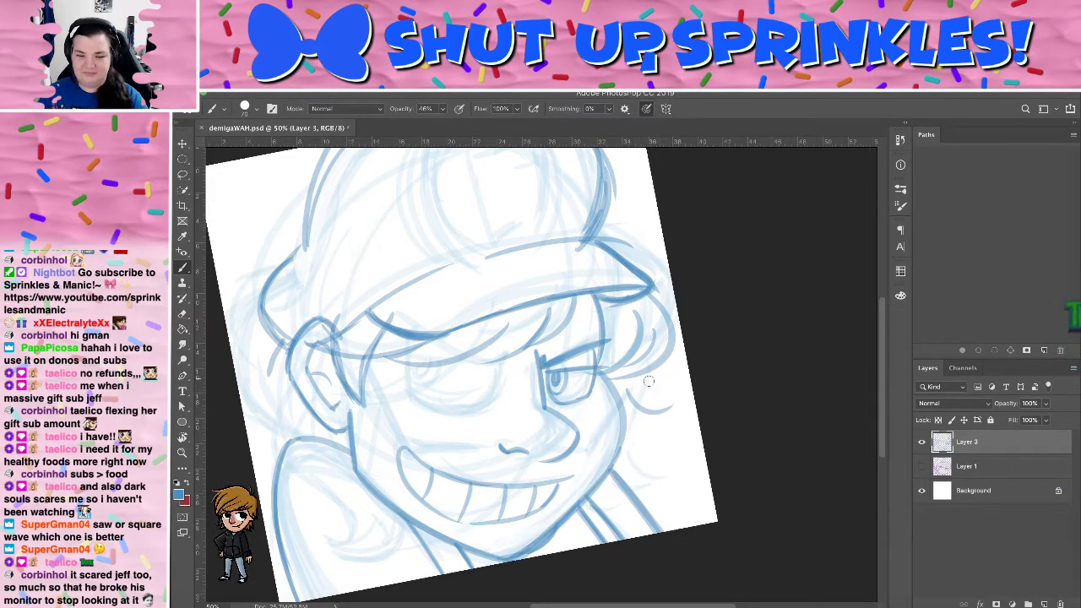
pyautogui.moveTo(674, 409)
pyautogui.mouseDown()
pyautogui.moveTo(630, 428)
pyautogui.moveTo(674, 439)
pyautogui.moveTo(630, 451)
pyautogui.moveTo(635, 465)
pyautogui.mouseUp()
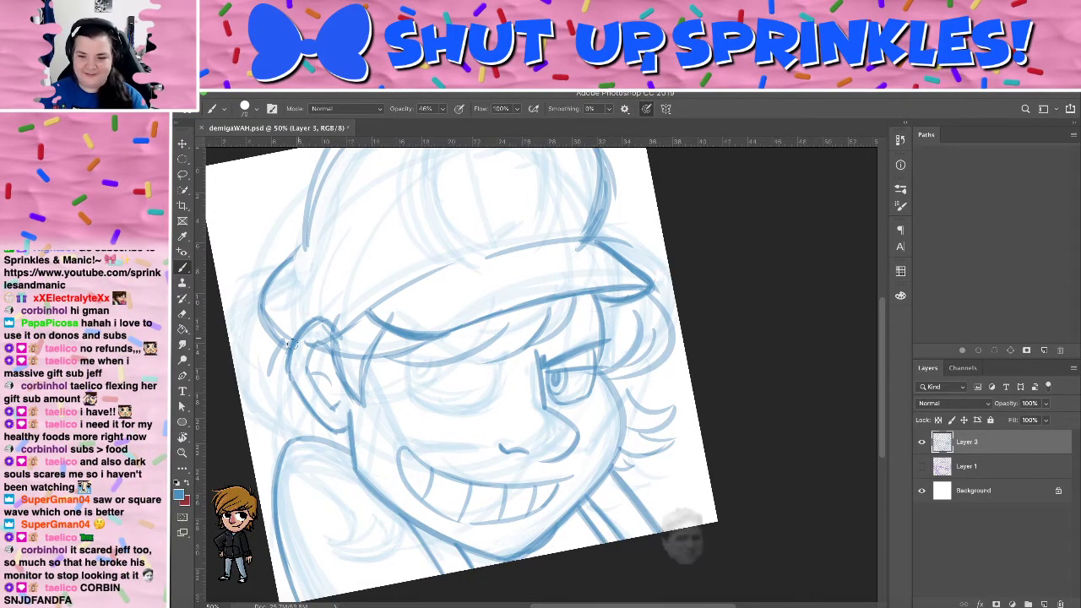
pyautogui.moveTo(273, 393); pyautogui.dragTo(308, 432)
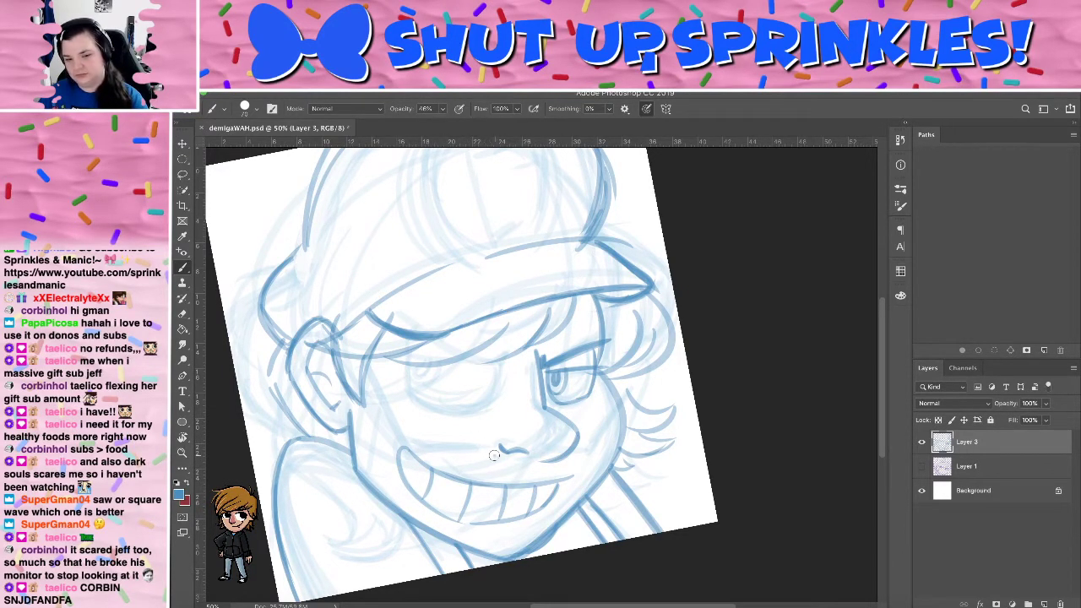
# Draw the nose bridge from the brow to the near nostril and a diagonal line from the sideburn toward the mouth corner
pyautogui.moveTo(494, 456); pyautogui.dragTo(446, 467)
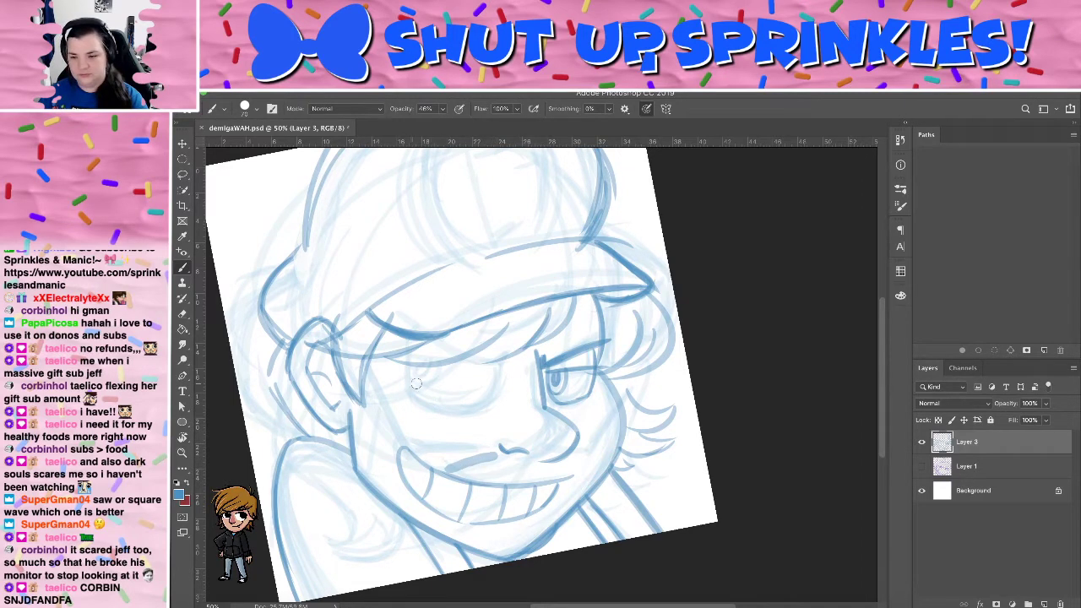
pyautogui.hotkey('ctrl', 'z')
pyautogui.moveTo(500, 435); pyautogui.dragTo(504, 403)
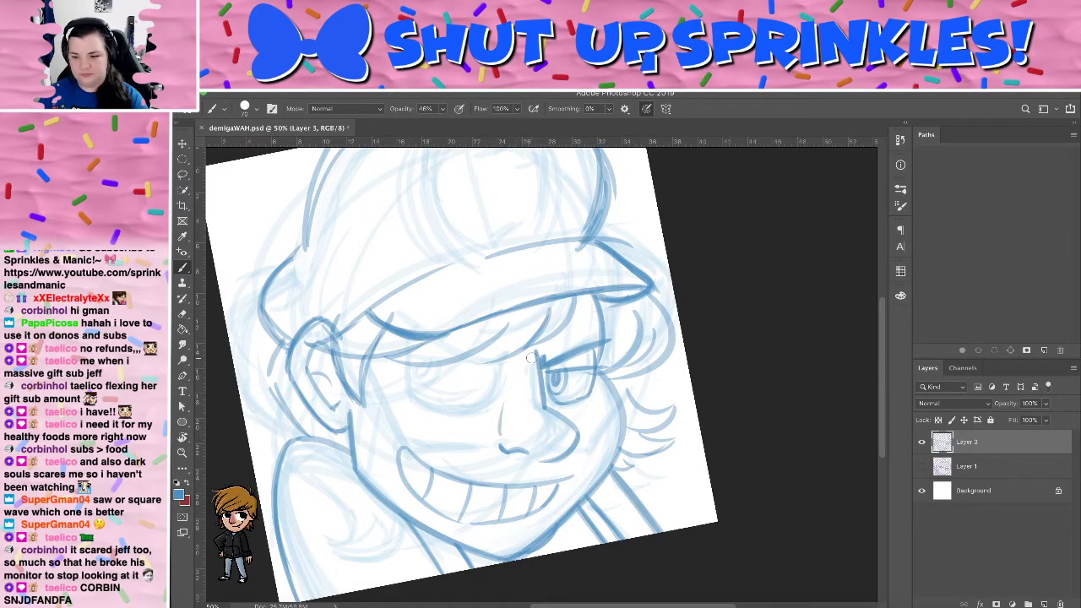
pyautogui.moveTo(526, 356); pyautogui.dragTo(514, 407)
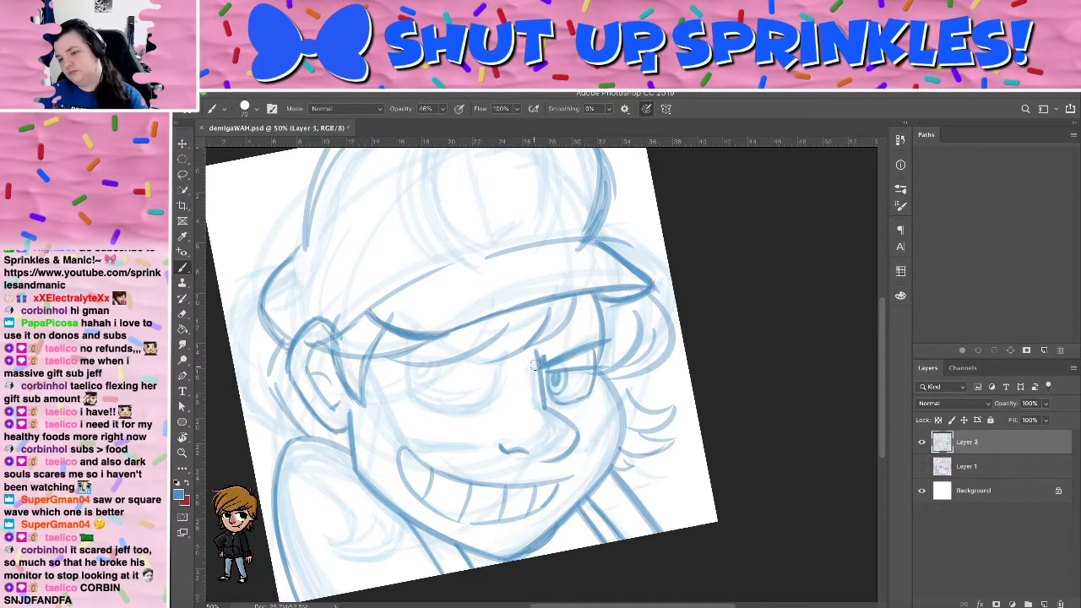
pyautogui.moveTo(537, 355); pyautogui.dragTo(494, 433)
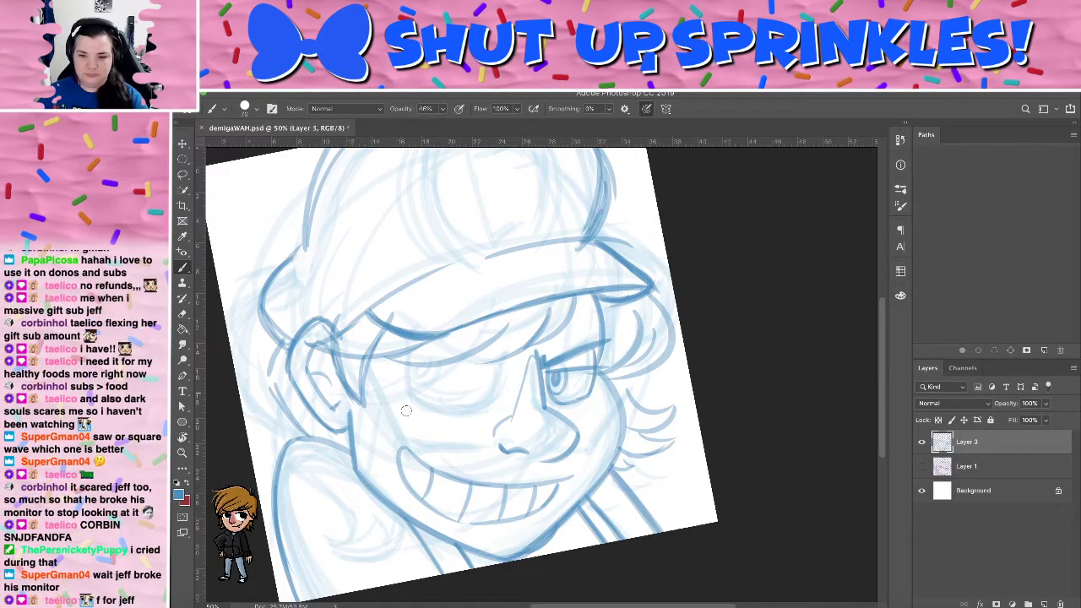
pyautogui.moveTo(349, 366); pyautogui.dragTo(398, 429)
pyautogui.moveTo(354, 368); pyautogui.dragTo(398, 427)
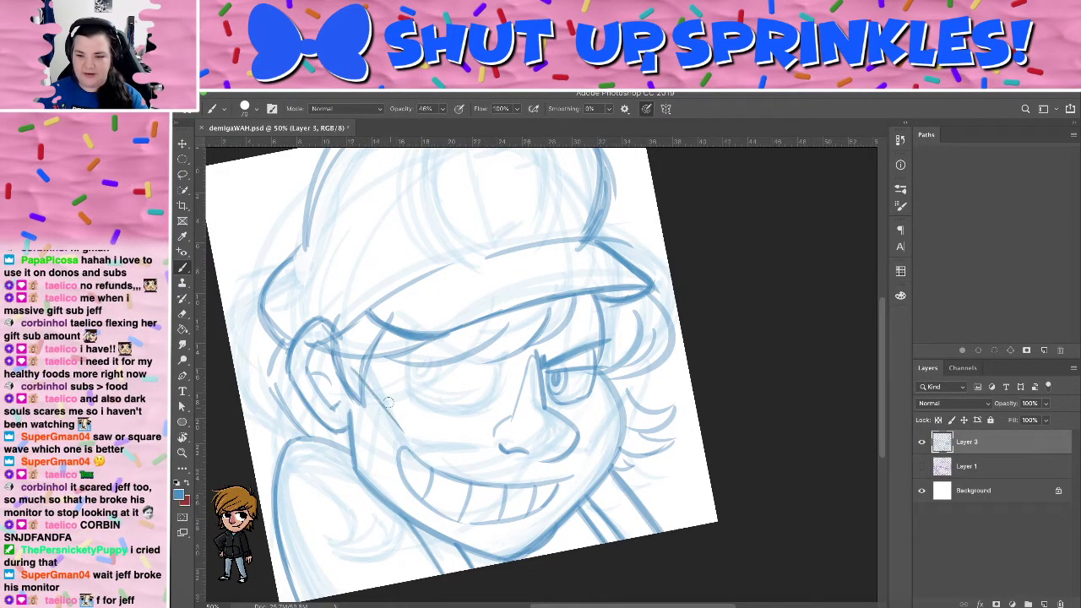
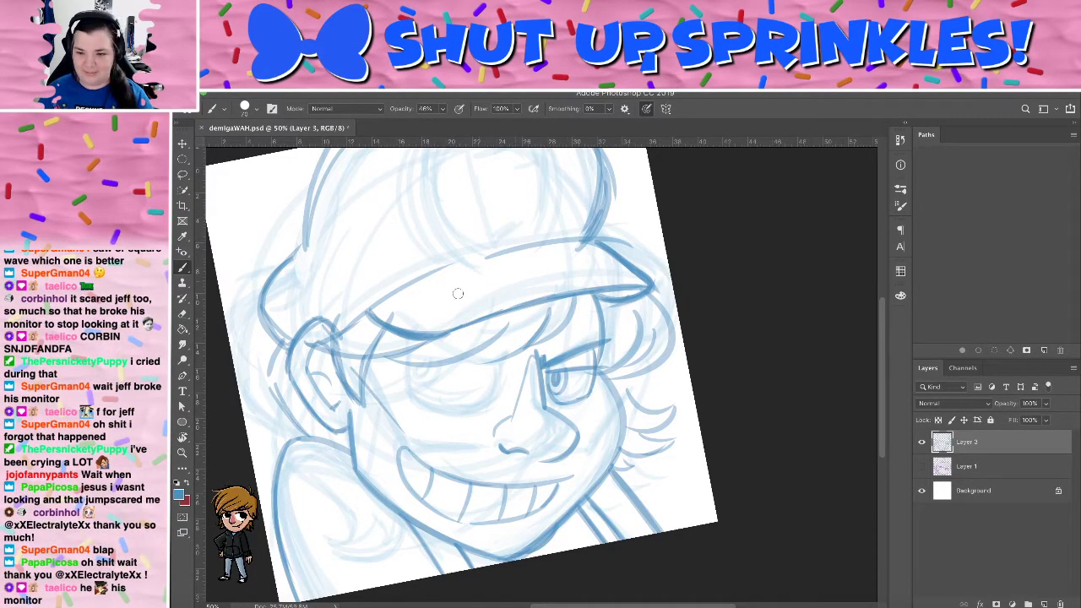
# Draw the brim's upper edge as one long arc from above the ear to the far side, reinforcing it with overlapping strokes
pyautogui.moveTo(369, 315)
pyautogui.mouseDown()
pyautogui.moveTo(493, 253)
pyautogui.moveTo(549, 251)
pyautogui.mouseUp()
pyautogui.press('super+z')
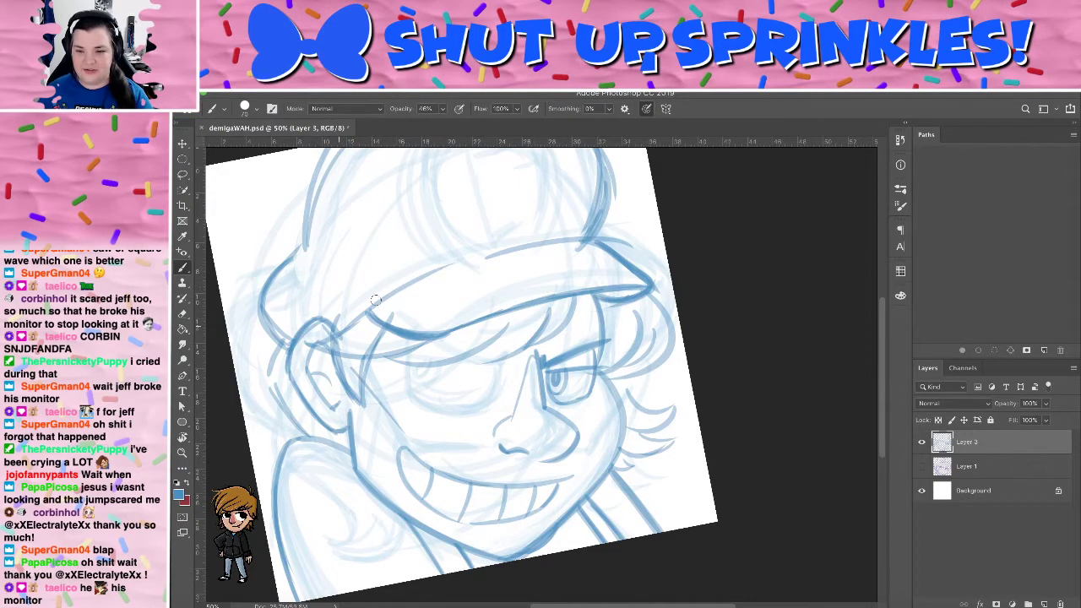
pyautogui.moveTo(338, 325); pyautogui.dragTo(567, 221)
pyautogui.hotkey('ctrl', 'z')
pyautogui.moveTo(338, 327); pyautogui.dragTo(557, 252)
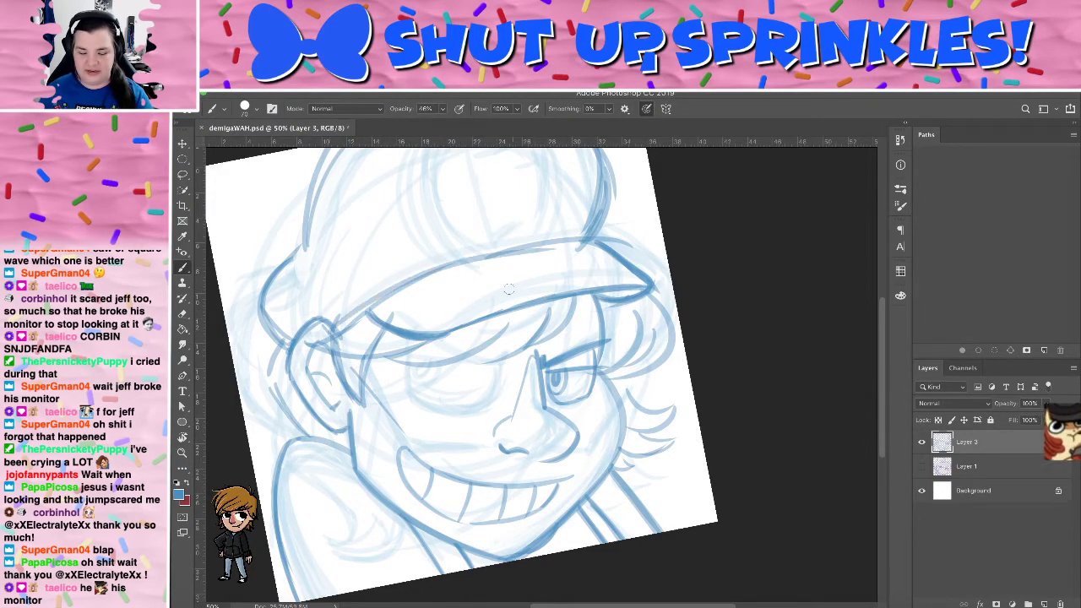
pyautogui.moveTo(342, 326)
pyautogui.mouseDown()
pyautogui.moveTo(431, 269)
pyautogui.moveTo(547, 250)
pyautogui.mouseUp()
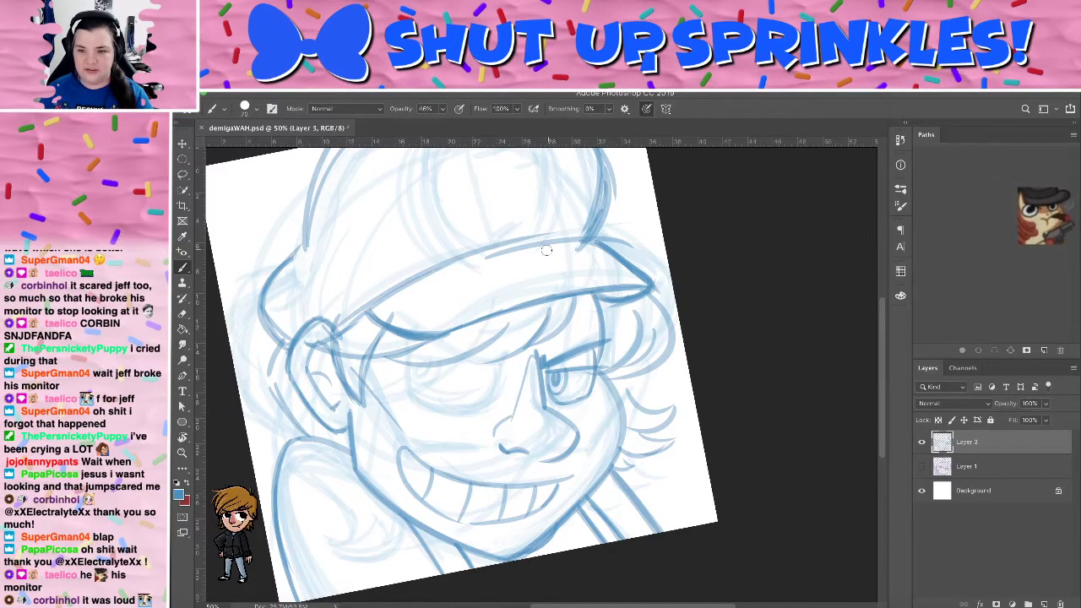
pyautogui.moveTo(464, 257); pyautogui.dragTo(606, 236)
pyautogui.moveTo(488, 251)
pyautogui.mouseDown()
pyautogui.moveTo(576, 239)
pyautogui.moveTo(367, 299)
pyautogui.mouseUp()
pyautogui.moveTo(336, 332)
pyautogui.mouseDown()
pyautogui.moveTo(444, 268)
pyautogui.moveTo(341, 326)
pyautogui.moveTo(557, 235)
pyautogui.mouseUp()
pyautogui.moveTo(426, 279)
pyautogui.mouseDown()
pyautogui.moveTo(574, 244)
pyautogui.moveTo(416, 289)
pyautogui.mouseUp()
pyautogui.press('space')
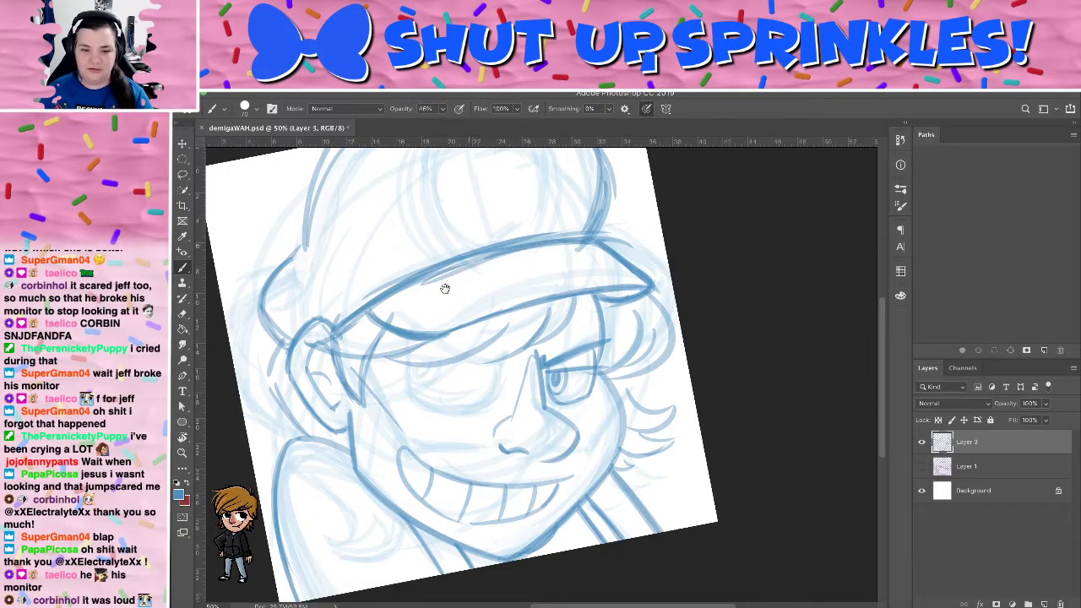
pyautogui.moveTo(473, 248)
pyautogui.mouseDown()
pyautogui.moveTo(423, 353)
pyautogui.moveTo(463, 217)
pyautogui.mouseUp()
pyautogui.hotkey('ctrl', 'r')
pyautogui.press('super+z')
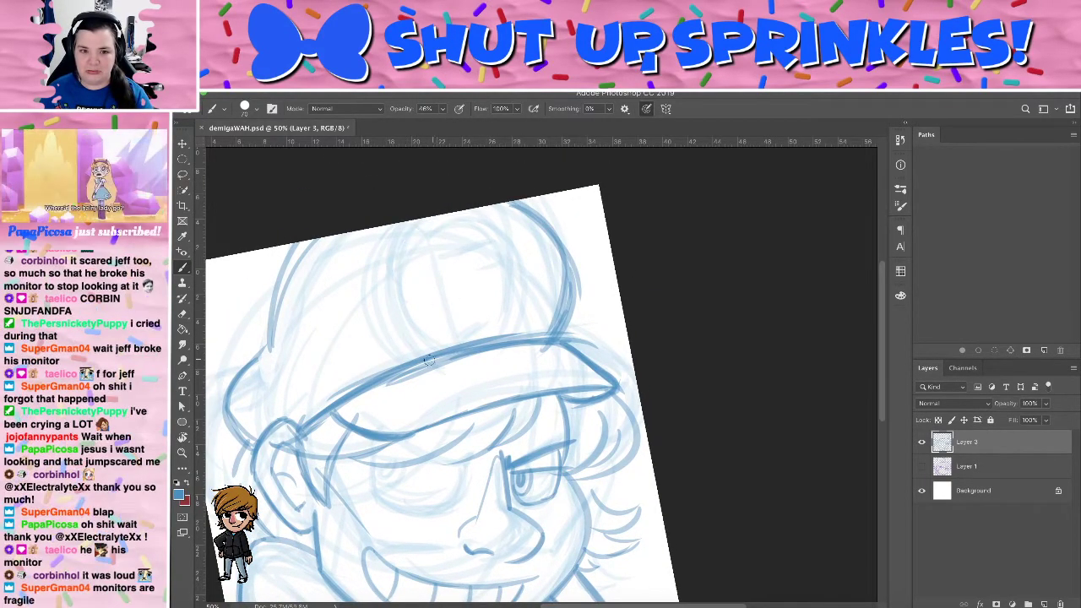
pyautogui.moveTo(421, 228)
pyautogui.mouseDown()
pyautogui.moveTo(424, 347)
pyautogui.moveTo(539, 245)
pyautogui.mouseUp()
pyautogui.press('super+z')
pyautogui.press('super+shift+z')
pyautogui.press('super+z')
pyautogui.hotkey('ctrl', 'z')
pyautogui.moveTo(417, 358); pyautogui.dragTo(498, 222)
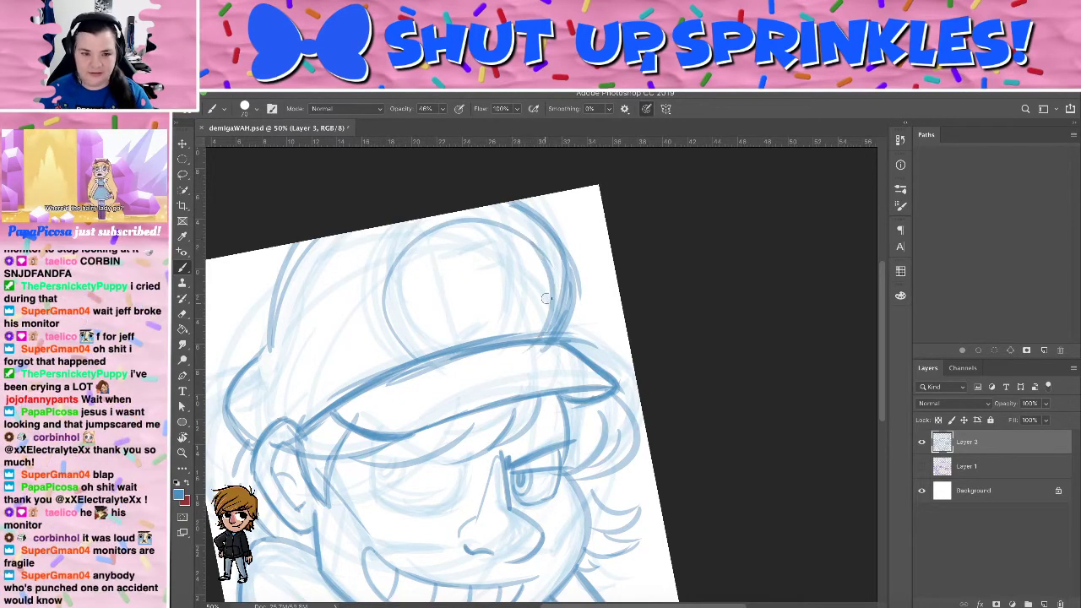
pyautogui.hotkey('ctrl', 'z')
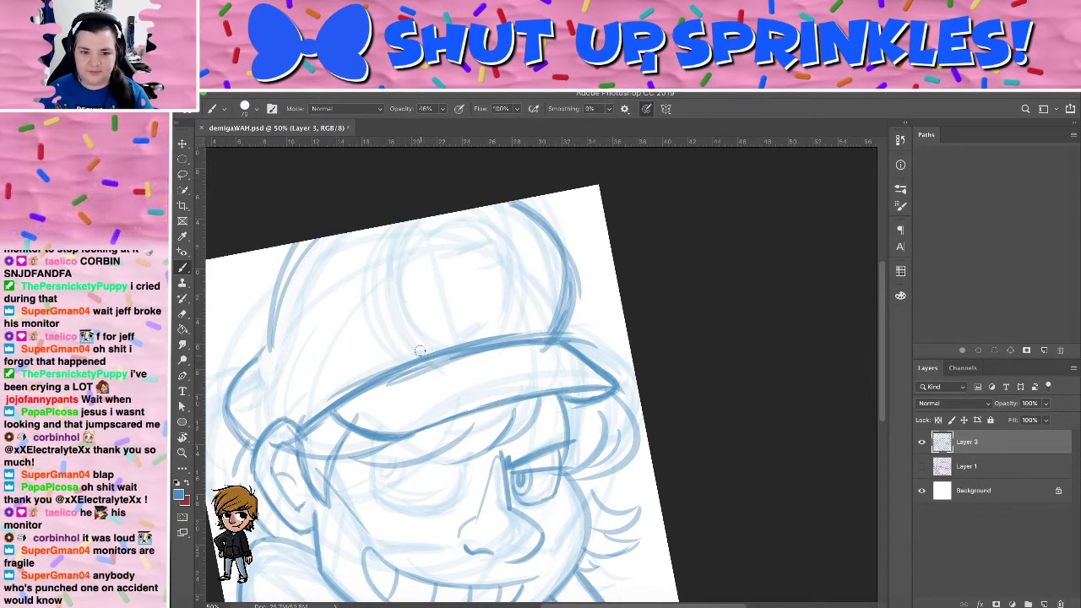
pyautogui.moveTo(426, 356); pyautogui.dragTo(380, 222)
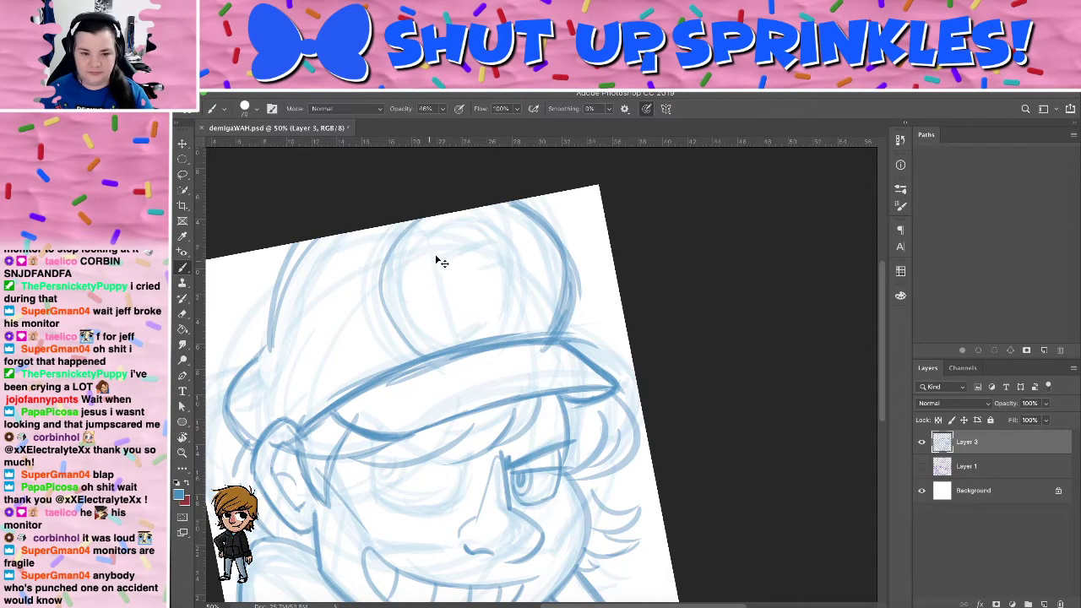
pyautogui.hotkey('ctrl', 'z')
# Outline the round emblem on the cap's front, starting and ending at the brim, and thicken its far side
pyautogui.moveTo(429, 355); pyautogui.dragTo(447, 228)
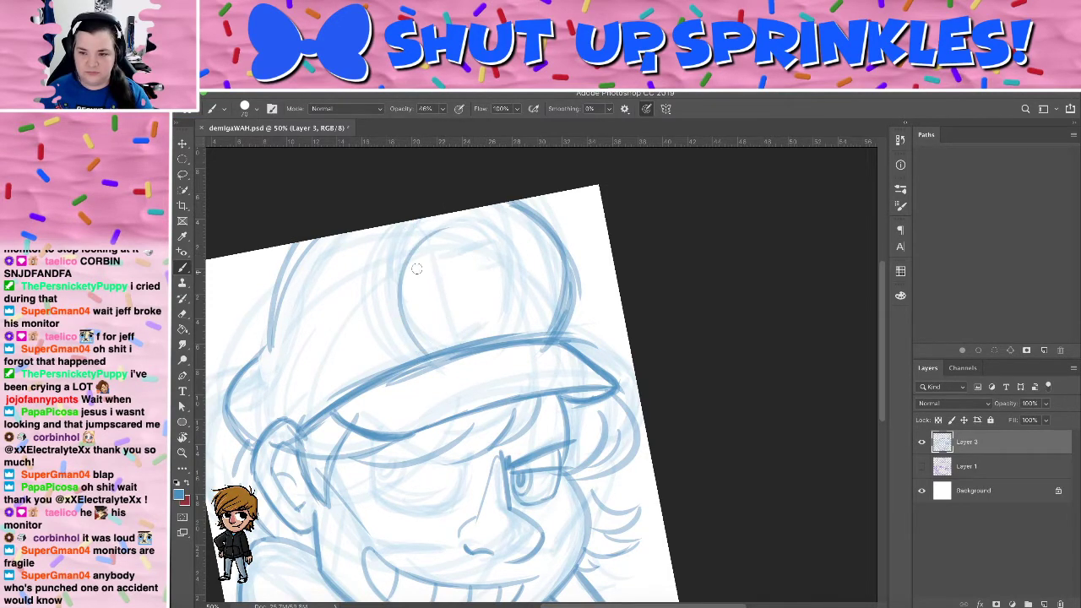
pyautogui.moveTo(440, 356)
pyautogui.mouseDown()
pyautogui.moveTo(417, 236)
pyautogui.moveTo(471, 257)
pyautogui.moveTo(502, 253)
pyautogui.moveTo(466, 243)
pyautogui.moveTo(497, 233)
pyautogui.moveTo(486, 224)
pyautogui.moveTo(529, 295)
pyautogui.mouseUp()
pyautogui.press('super+z')
pyautogui.moveTo(496, 228); pyautogui.dragTo(508, 329)
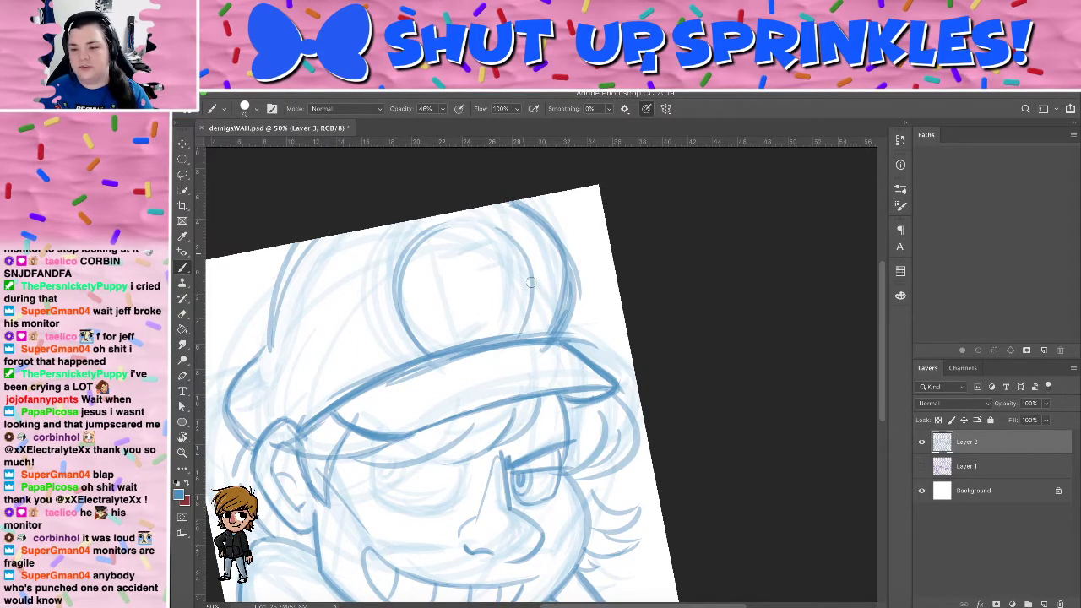
pyautogui.moveTo(514, 254)
pyautogui.mouseDown()
pyautogui.moveTo(509, 325)
pyautogui.moveTo(527, 333)
pyautogui.mouseUp()
pyautogui.moveTo(534, 279); pyautogui.dragTo(525, 332)
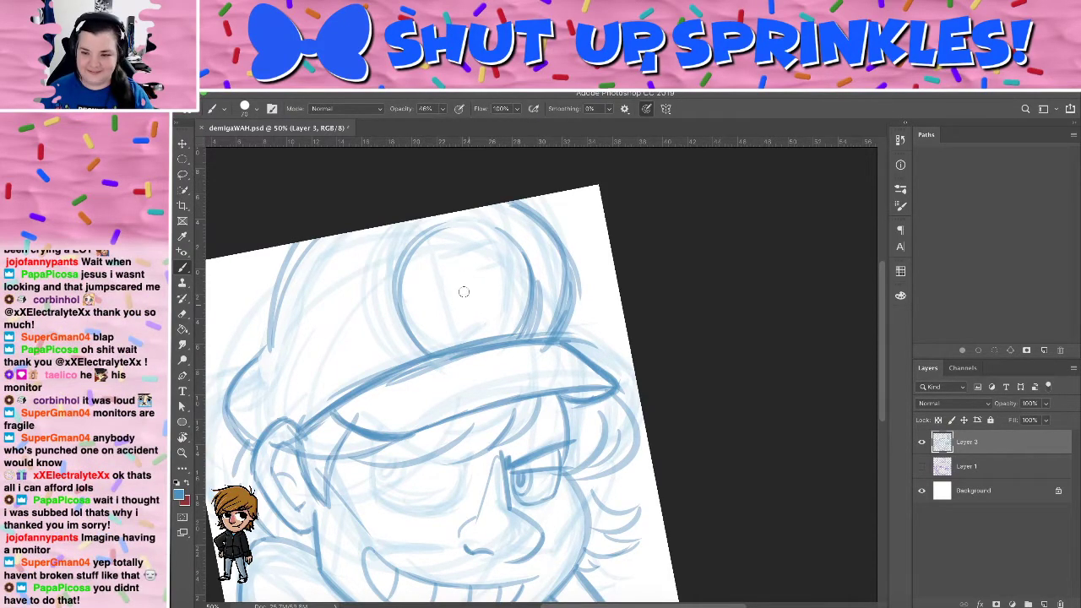
# Draw an angular upside-down L as a block letter inside the round cap emblem
pyautogui.moveTo(433, 265)
pyautogui.mouseDown()
pyautogui.moveTo(456, 342)
pyautogui.moveTo(497, 248)
pyautogui.moveTo(505, 279)
pyautogui.moveTo(470, 288)
pyautogui.moveTo(464, 339)
pyautogui.mouseUp()
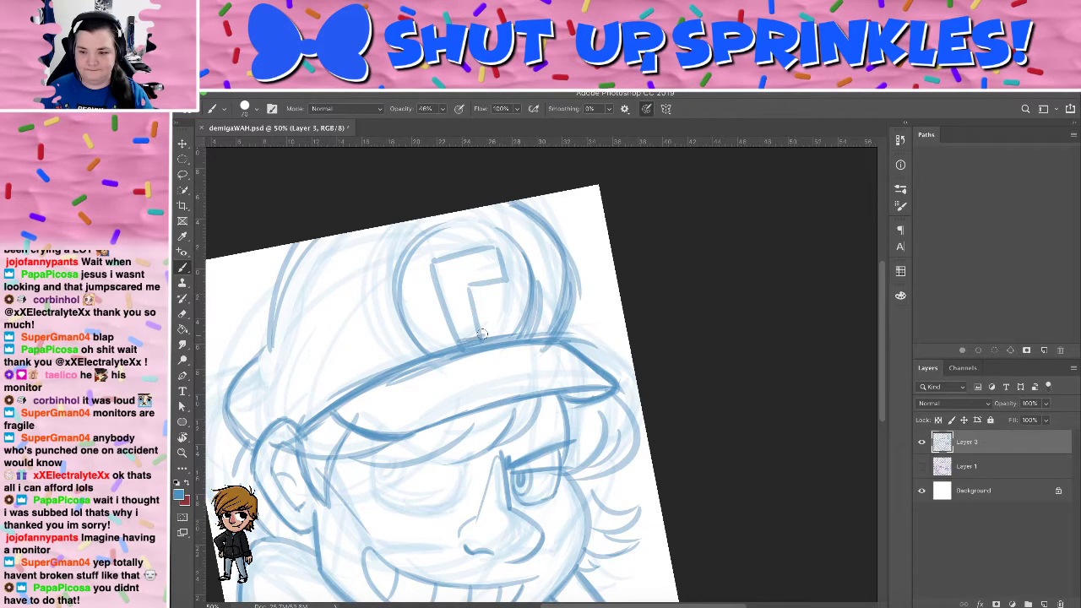
pyautogui.moveTo(468, 291)
pyautogui.mouseDown()
pyautogui.moveTo(478, 339)
pyautogui.moveTo(503, 275)
pyautogui.moveTo(481, 287)
pyautogui.mouseUp()
pyautogui.press('e')
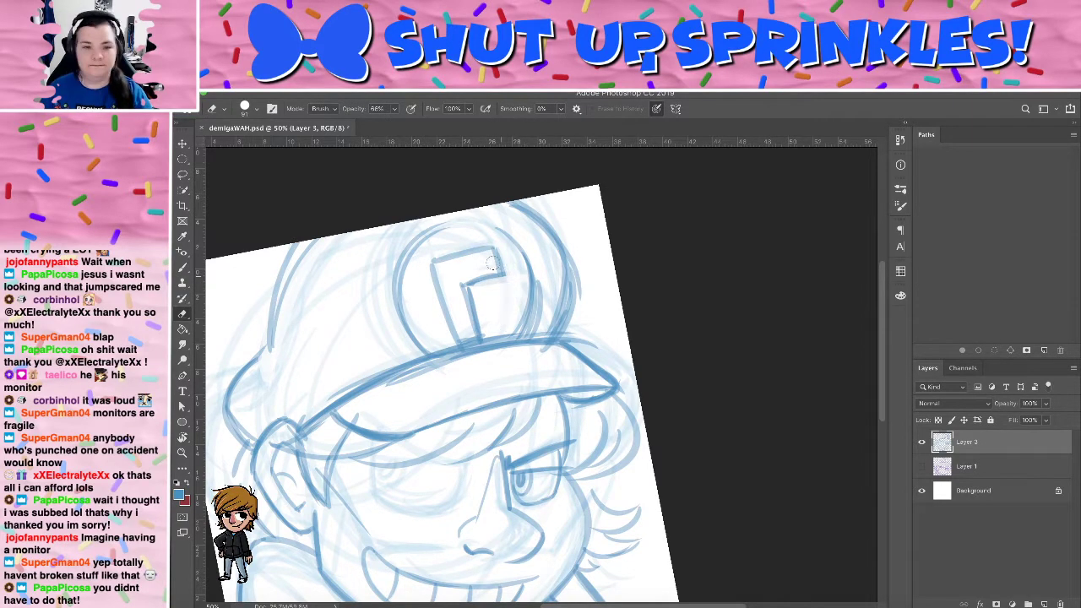
# Erase the far-side outline of the cap's crown from the page edge down to the brim
pyautogui.moveTo(496, 343)
pyautogui.mouseDown()
pyautogui.moveTo(566, 181)
pyautogui.moveTo(586, 248)
pyautogui.moveTo(559, 225)
pyautogui.moveTo(552, 332)
pyautogui.moveTo(465, 321)
pyautogui.moveTo(523, 307)
pyautogui.moveTo(490, 273)
pyautogui.moveTo(437, 355)
pyautogui.moveTo(442, 380)
pyautogui.moveTo(456, 217)
pyautogui.moveTo(440, 375)
pyautogui.moveTo(542, 223)
pyautogui.mouseUp()
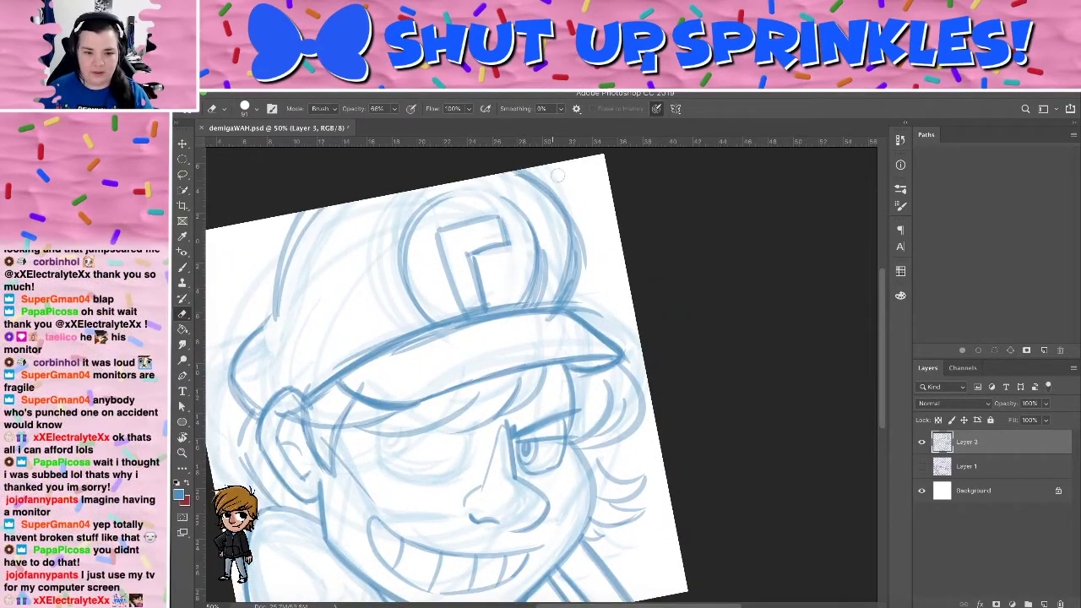
pyautogui.moveTo(522, 177)
pyautogui.mouseDown()
pyautogui.moveTo(562, 257)
pyautogui.moveTo(582, 269)
pyautogui.mouseUp()
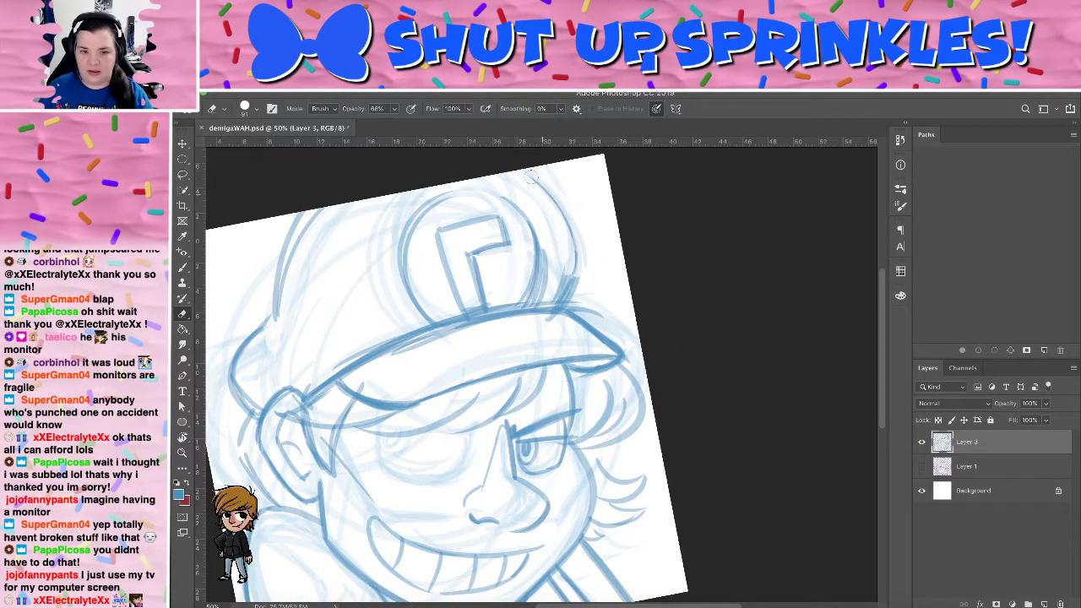
pyautogui.moveTo(573, 230)
pyautogui.mouseDown()
pyautogui.moveTo(562, 290)
pyautogui.moveTo(570, 297)
pyautogui.mouseUp()
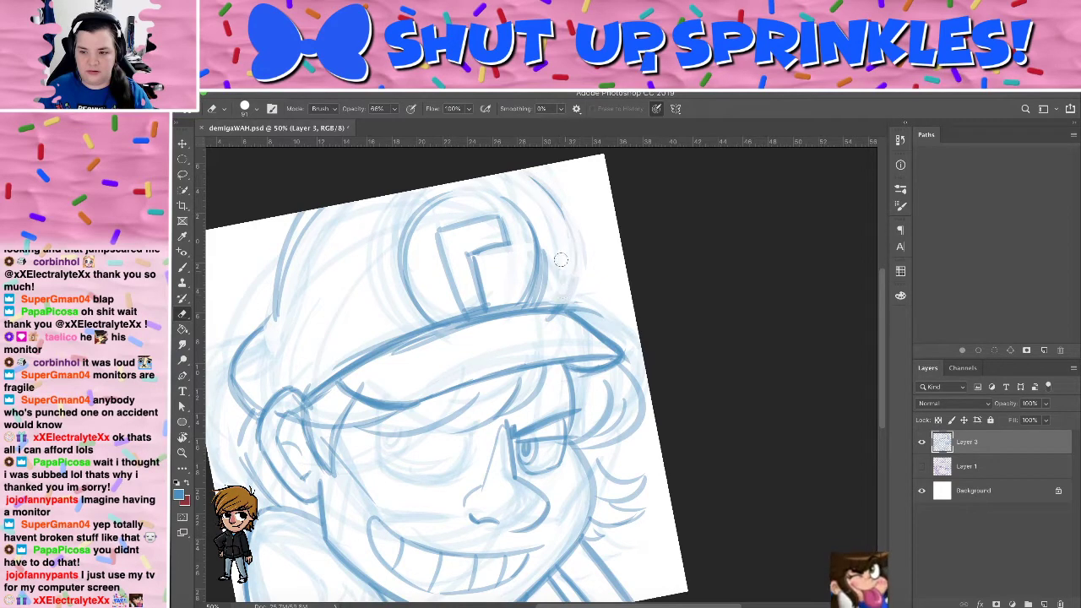
# Redraw the crown's far side as a rounder curve farther out, meeting the brim, and reinforce the crown's near-side outline
pyautogui.press('b')
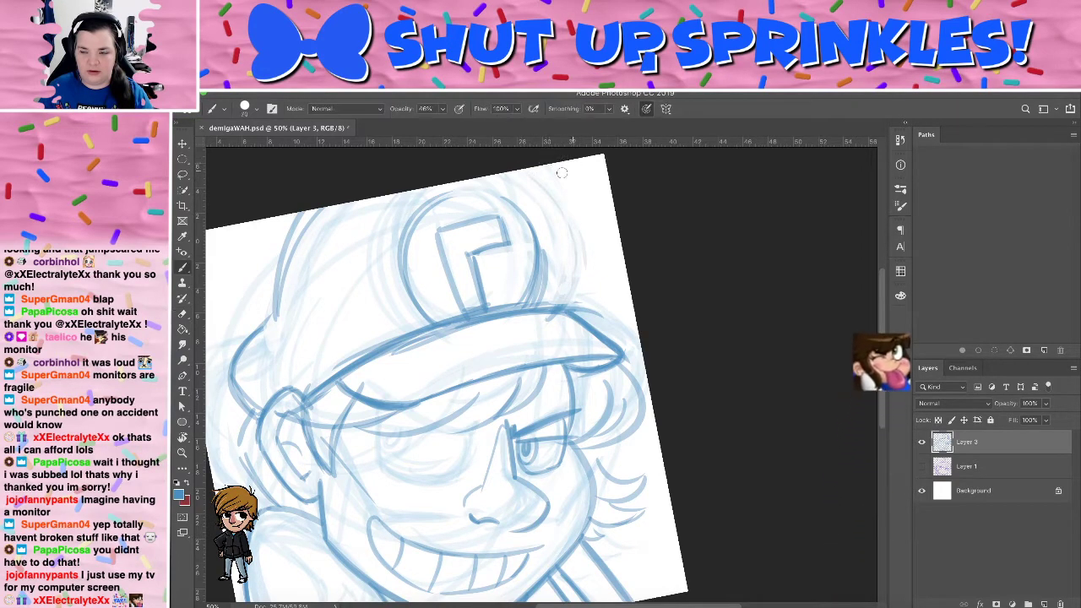
pyautogui.moveTo(562, 159); pyautogui.dragTo(573, 271)
pyautogui.press('super+z')
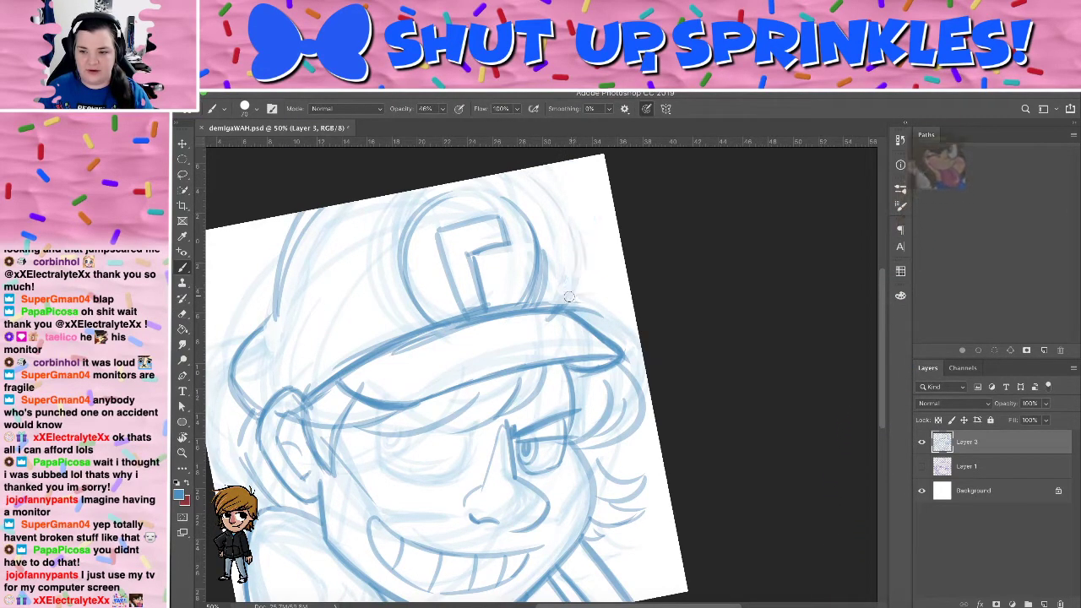
pyautogui.moveTo(550, 317)
pyautogui.mouseDown()
pyautogui.moveTo(563, 162)
pyautogui.moveTo(581, 282)
pyautogui.moveTo(547, 169)
pyautogui.moveTo(571, 297)
pyautogui.moveTo(583, 207)
pyautogui.mouseUp()
pyautogui.press('super+z')
pyautogui.press('super+z')
pyautogui.press('super+z')
pyautogui.moveTo(559, 164); pyautogui.dragTo(586, 241)
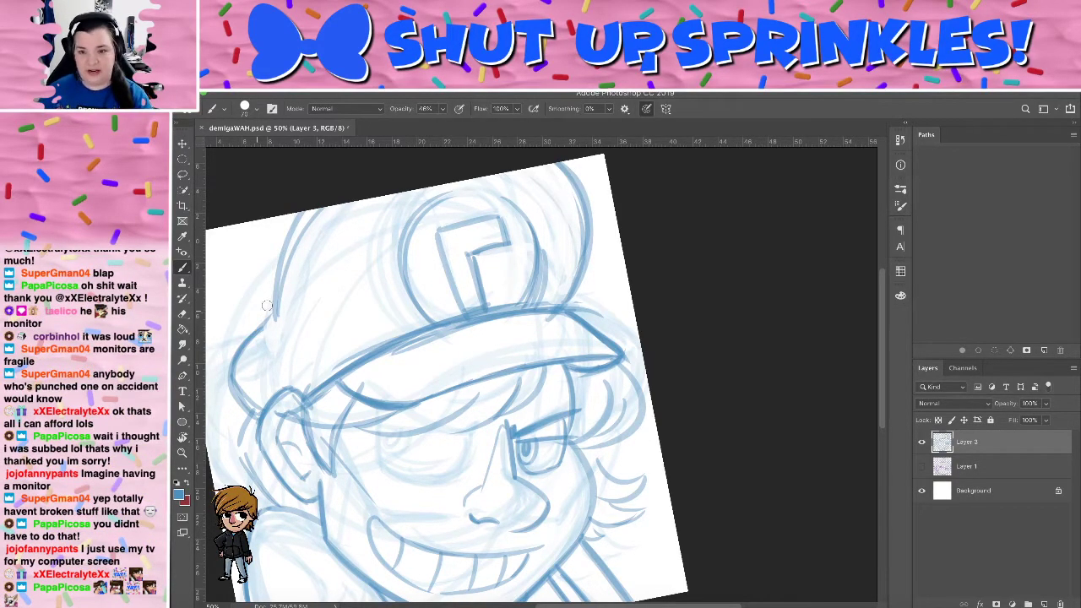
pyautogui.moveTo(280, 317); pyautogui.dragTo(302, 213)
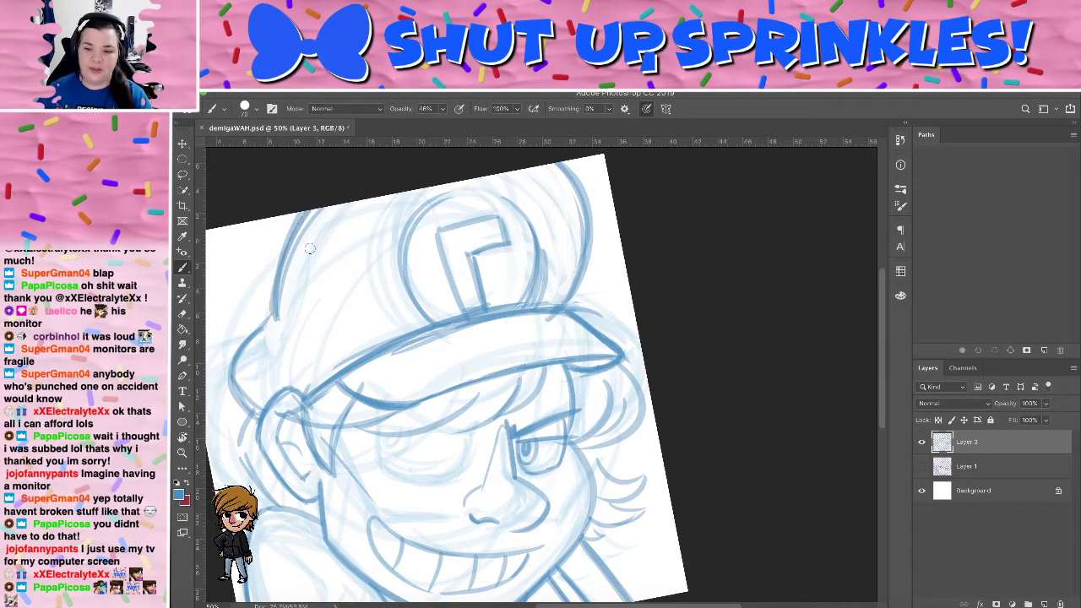
# Draw the back hair line behind the ear, running down from the cap's rear edge
pyautogui.moveTo(390, 421)
pyautogui.mouseDown()
pyautogui.moveTo(397, 302)
pyautogui.moveTo(409, 356)
pyautogui.mouseUp()
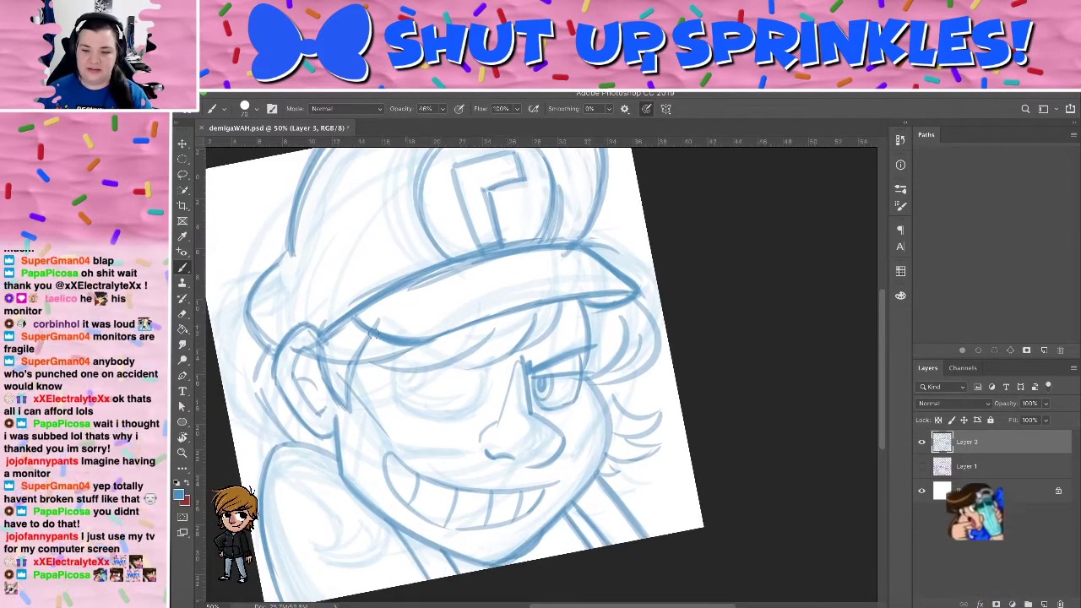
pyautogui.press('e')
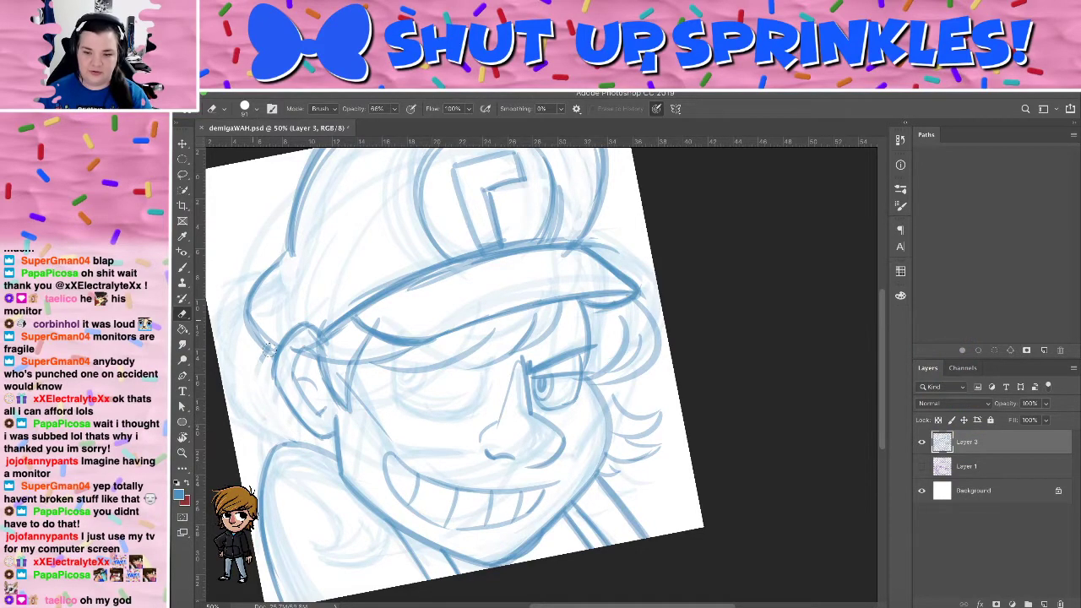
pyautogui.press('b')
pyautogui.moveTo(272, 342)
pyautogui.mouseDown()
pyautogui.moveTo(263, 404)
pyautogui.moveTo(300, 448)
pyautogui.mouseUp()
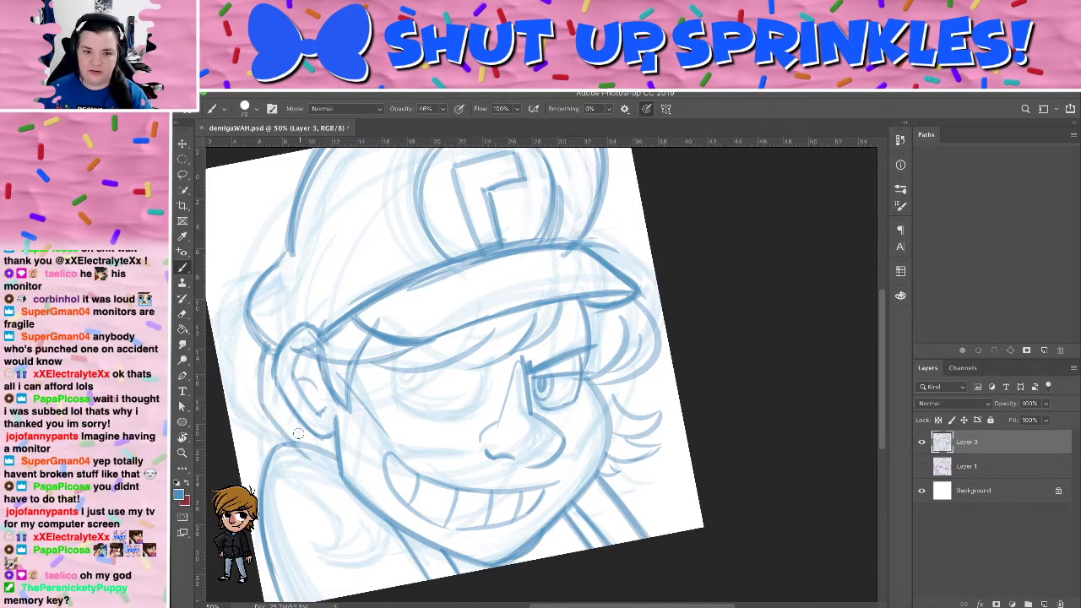
pyautogui.press('super+z')
# Continue the hair line behind the ear with a short curved stroke down to the shoulder, undoing the unwanted versions
pyautogui.moveTo(261, 406); pyautogui.dragTo(327, 460)
pyautogui.press('super+z')
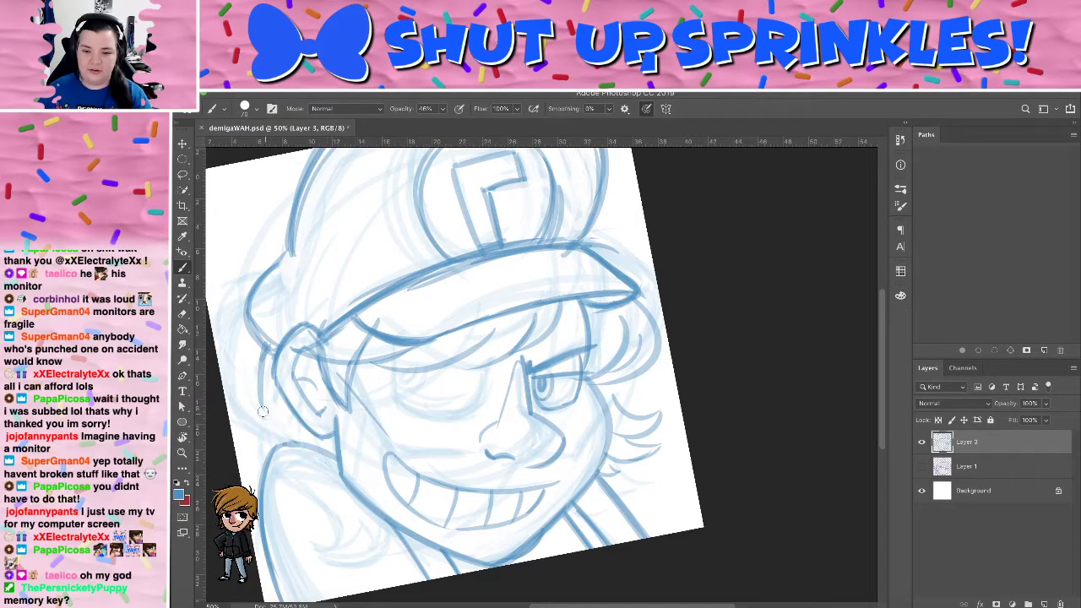
pyautogui.moveTo(261, 410); pyautogui.dragTo(337, 477)
pyautogui.hotkey('ctrl', 'z')
pyautogui.moveTo(260, 410)
pyautogui.mouseDown()
pyautogui.moveTo(360, 503)
pyautogui.moveTo(328, 486)
pyautogui.moveTo(322, 514)
pyautogui.moveTo(357, 502)
pyautogui.moveTo(345, 530)
pyautogui.moveTo(385, 530)
pyautogui.mouseUp()
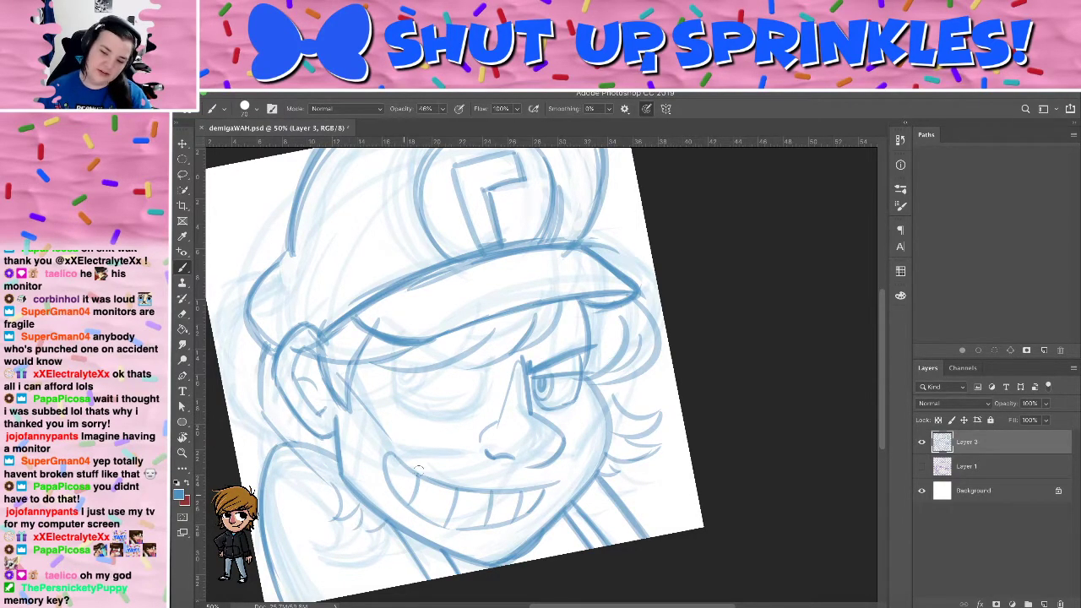
pyautogui.press('super+z')
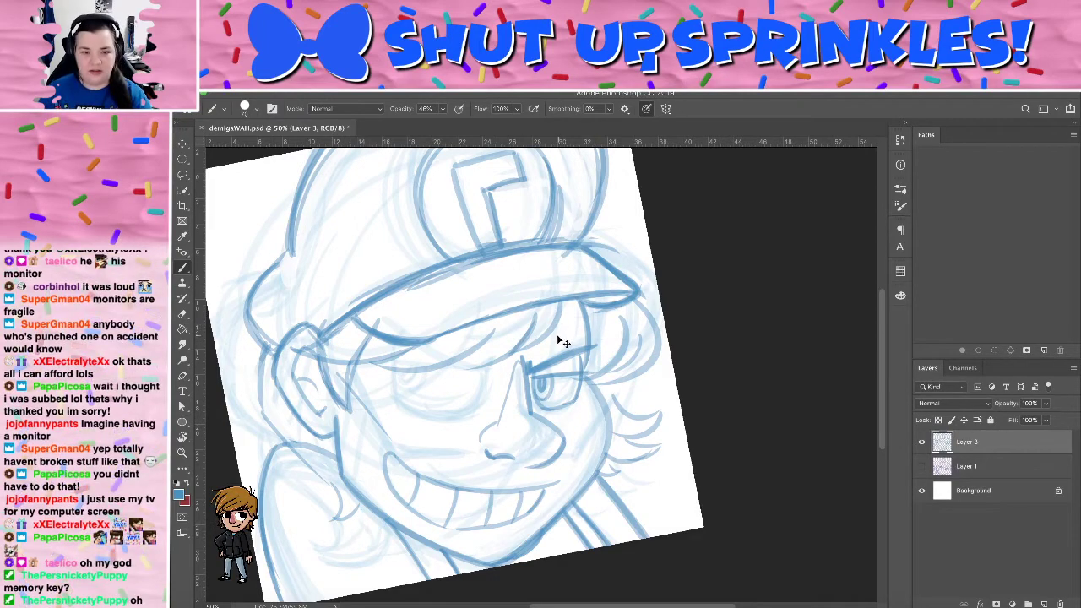
pyautogui.hotkey('ctrl', 'z')
pyautogui.hotkey('ctrl', 'z')
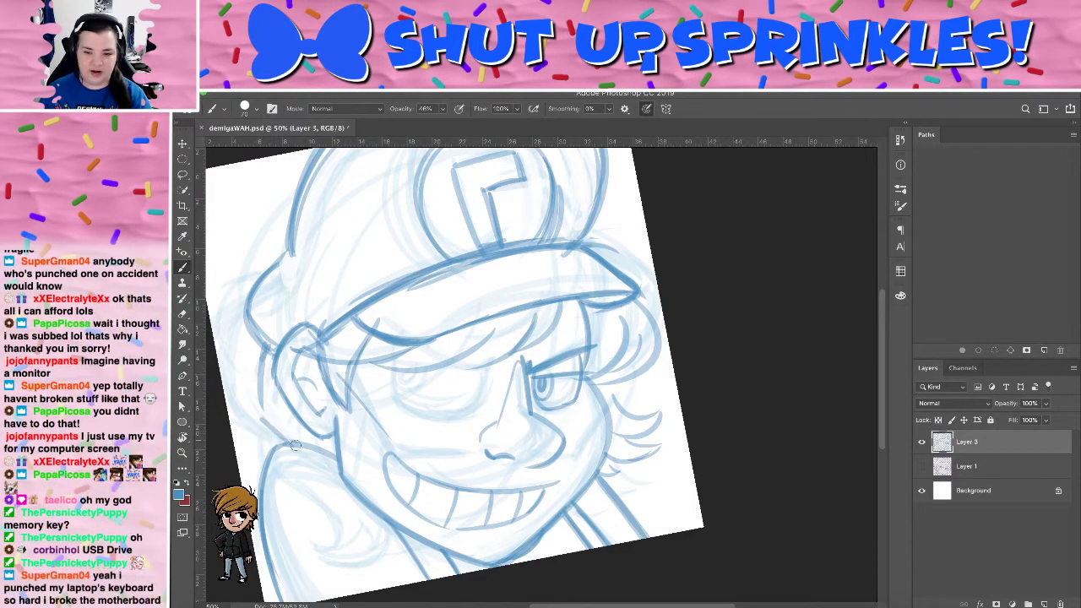
pyautogui.press('super+z')
pyautogui.moveTo(265, 415); pyautogui.dragTo(300, 448)
# Rotate the canvas and draw the near eyebrow as a thick slanted line above the eye, ending near the nose bridge
pyautogui.moveTo(412, 490); pyautogui.dragTo(422, 455)
pyautogui.press('r')
pyautogui.moveTo(478, 278); pyautogui.dragTo(406, 253)
pyautogui.press('b')
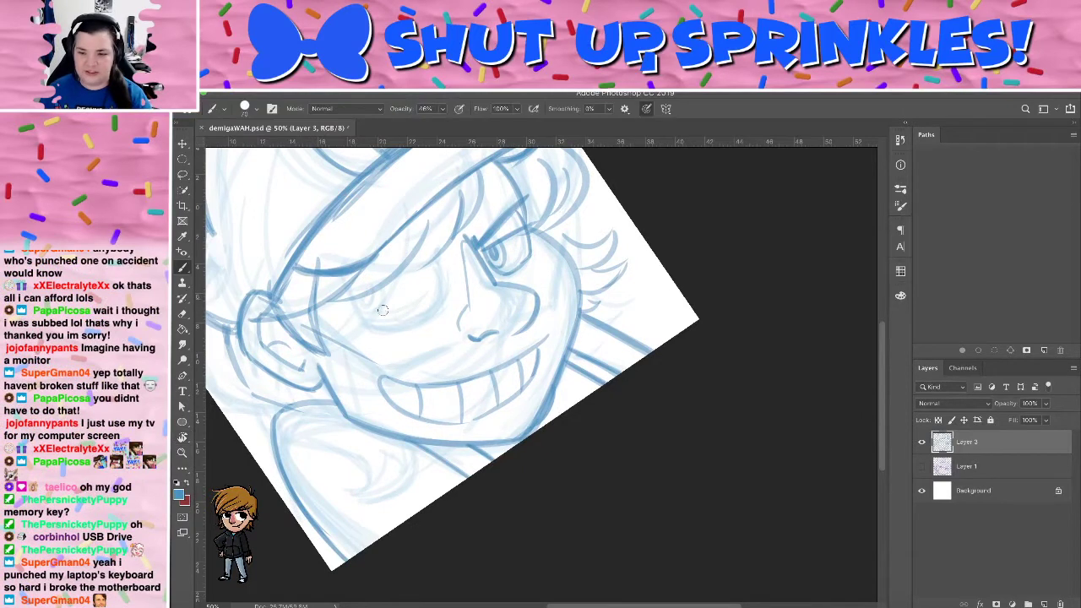
pyautogui.moveTo(331, 281); pyautogui.dragTo(463, 256)
pyautogui.press('super+z')
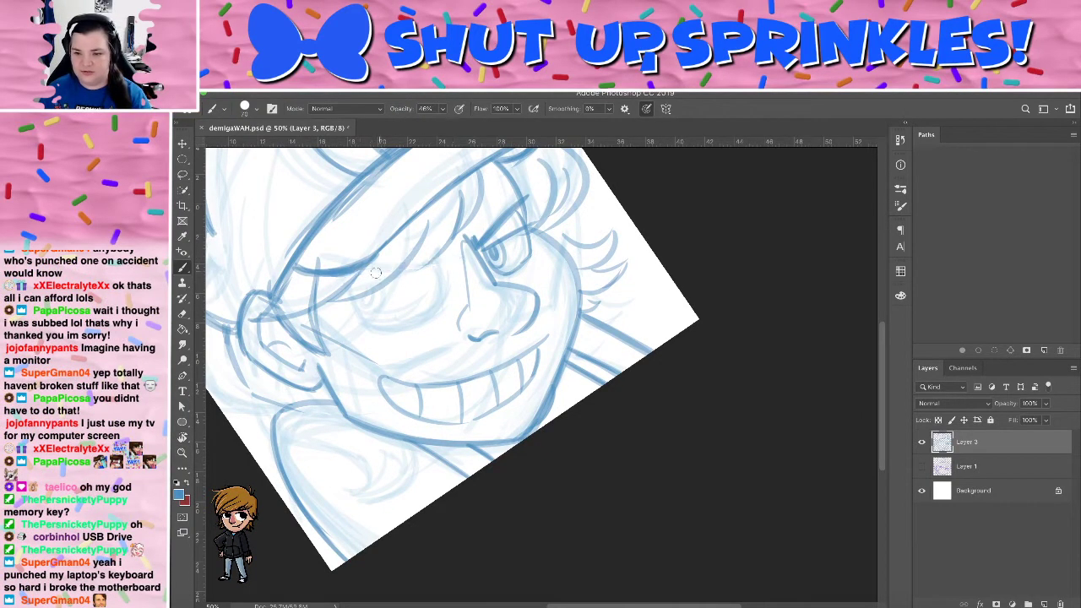
pyautogui.moveTo(334, 284); pyautogui.dragTo(444, 267)
pyautogui.press('super+z')
pyautogui.moveTo(334, 285); pyautogui.dragTo(435, 265)
pyautogui.moveTo(369, 273); pyautogui.dragTo(436, 264)
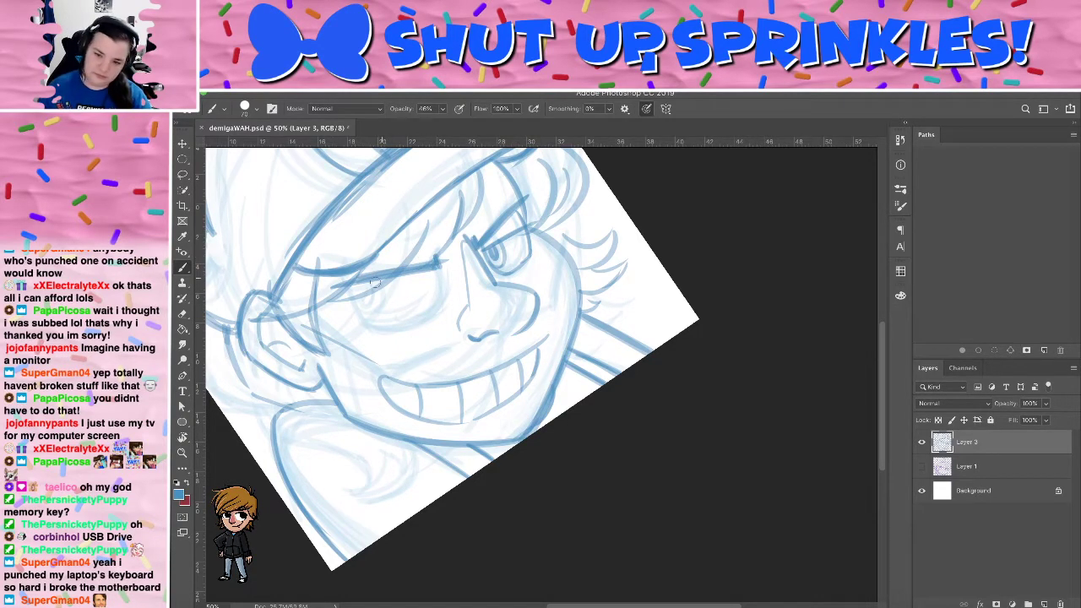
# Outline the near eye beneath the brow with curved side and lower strokes, and add the iris and pupil
pyautogui.moveTo(352, 288)
pyautogui.mouseDown()
pyautogui.moveTo(371, 334)
pyautogui.moveTo(369, 325)
pyautogui.moveTo(416, 318)
pyautogui.mouseUp()
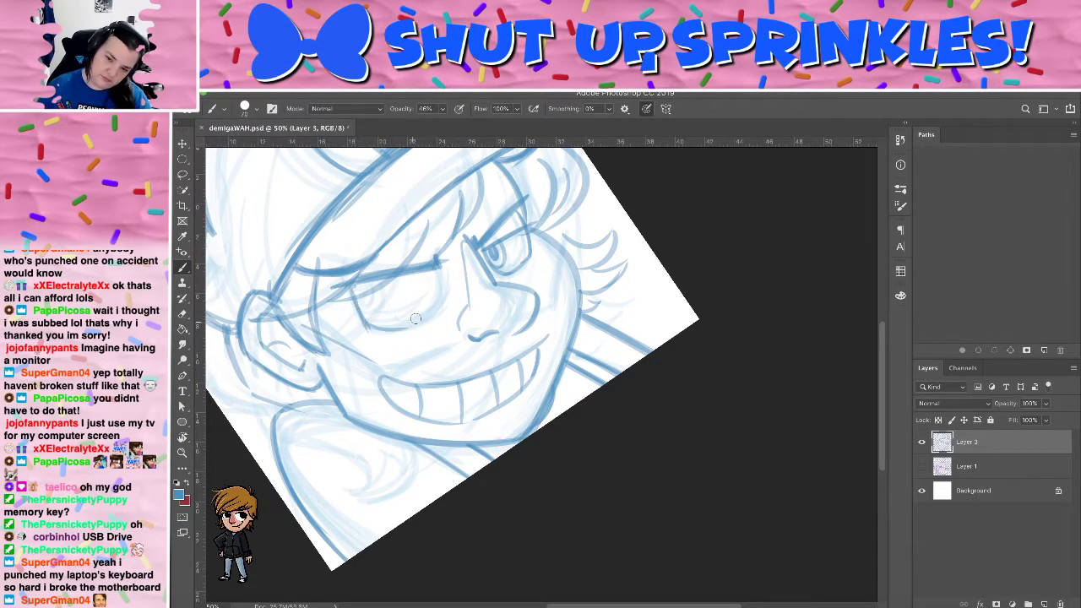
pyautogui.moveTo(442, 270)
pyautogui.mouseDown()
pyautogui.moveTo(442, 292)
pyautogui.moveTo(420, 317)
pyautogui.mouseUp()
pyautogui.moveTo(392, 330); pyautogui.dragTo(436, 299)
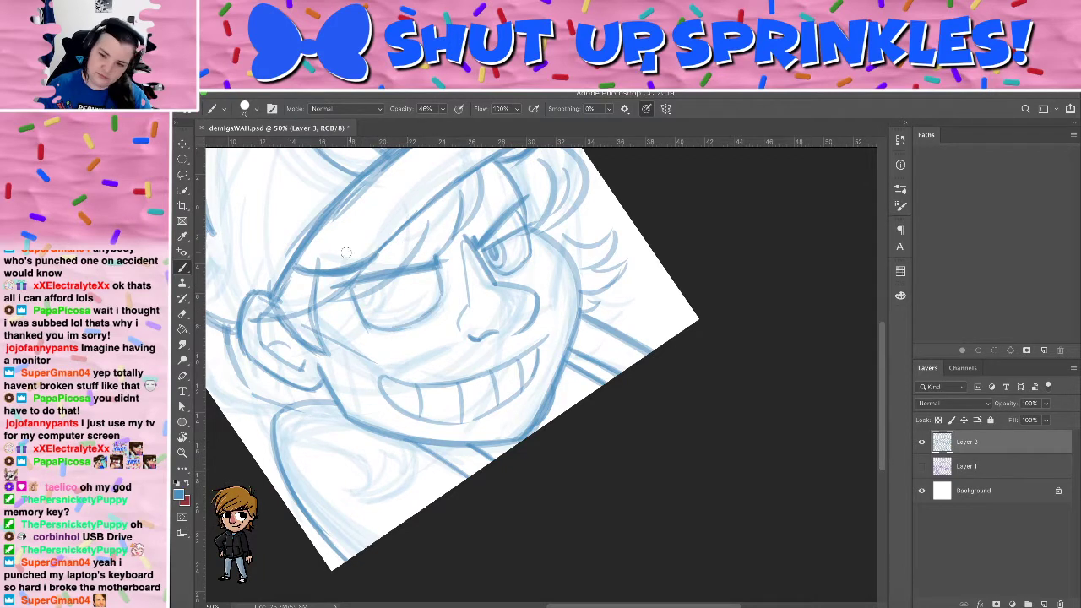
pyautogui.moveTo(359, 297)
pyautogui.mouseDown()
pyautogui.moveTo(434, 281)
pyautogui.moveTo(361, 297)
pyautogui.moveTo(371, 313)
pyautogui.moveTo(385, 291)
pyautogui.moveTo(368, 301)
pyautogui.moveTo(374, 309)
pyautogui.mouseUp()
pyautogui.press('super+z')
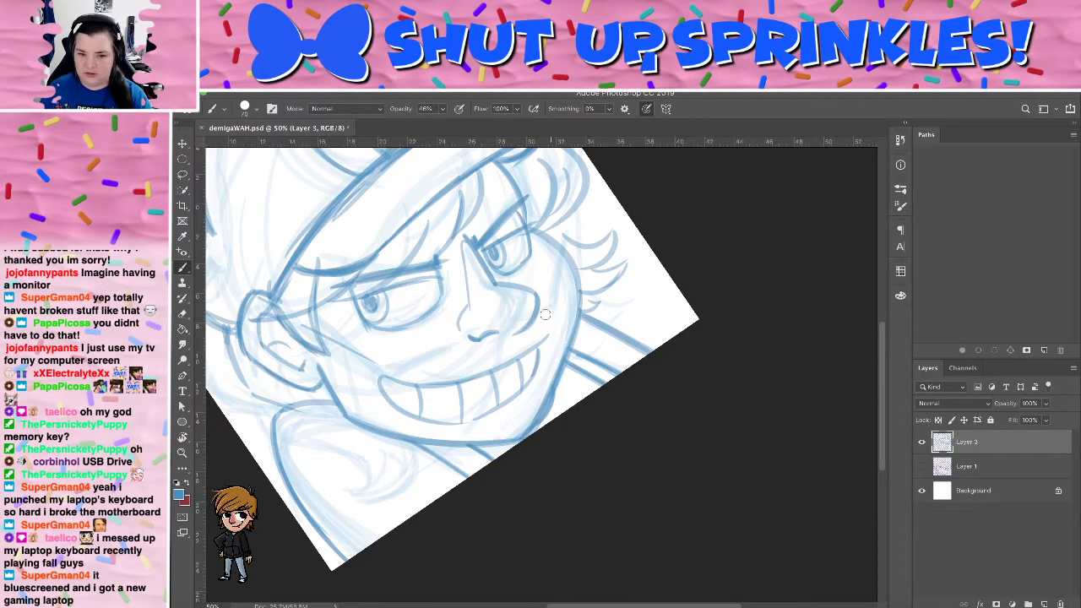
# Draw the far half of the angular moustache from under the nose across the cheek and sharply up beside the far eye
pyautogui.moveTo(511, 336); pyautogui.dragTo(555, 315)
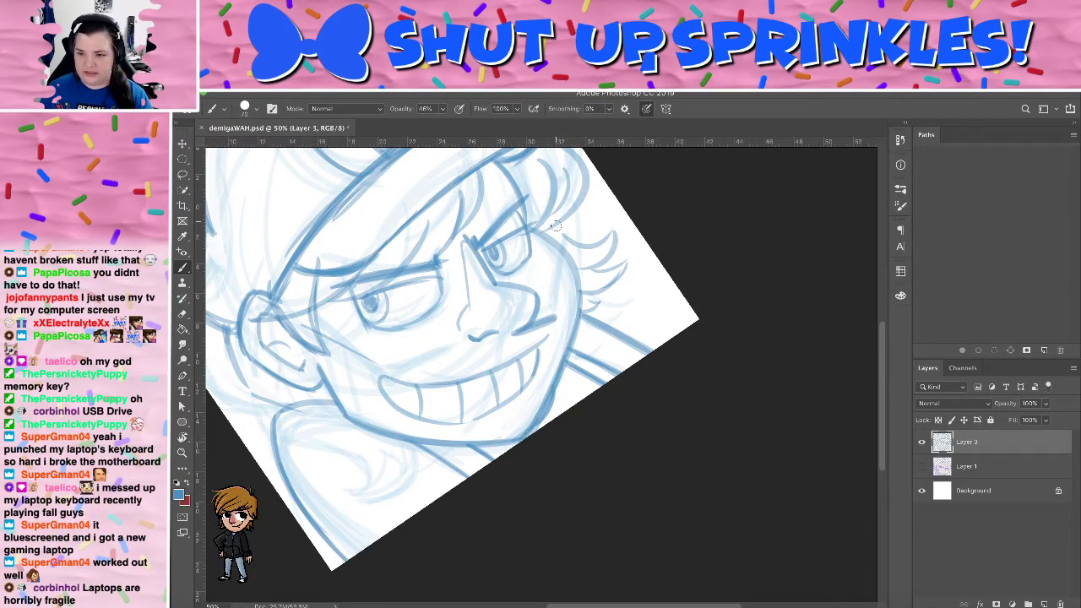
pyautogui.moveTo(559, 325); pyautogui.dragTo(567, 235)
pyautogui.press('super+z')
pyautogui.moveTo(555, 322); pyautogui.dragTo(564, 233)
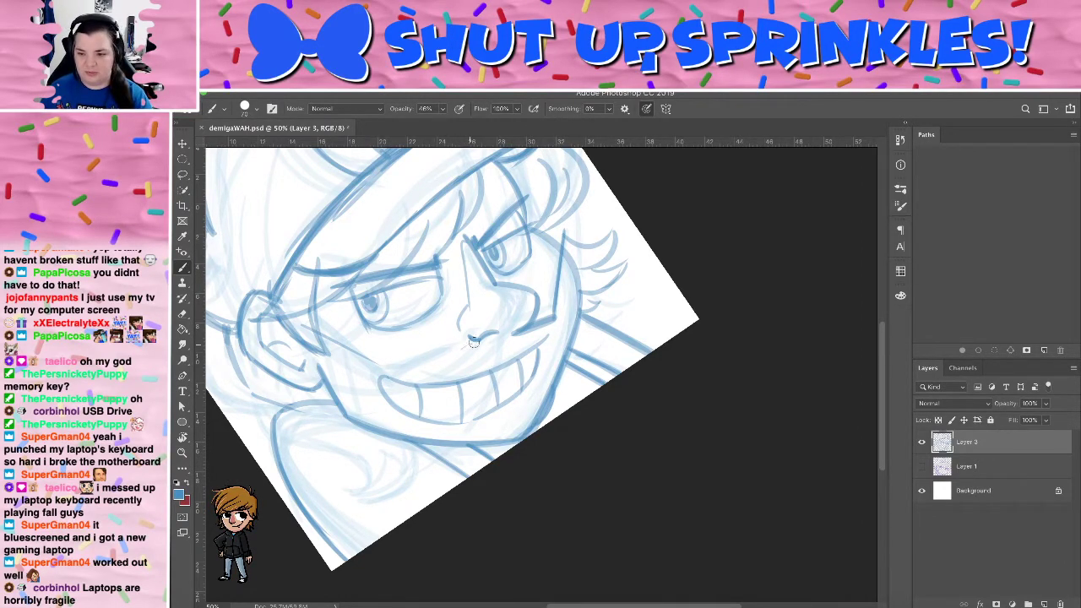
# Draw the lower stroke of the near moustache half from under the nostril to the near mouth corner
pyautogui.moveTo(474, 342); pyautogui.dragTo(408, 366)
pyautogui.press('super+z')
pyautogui.moveTo(495, 341); pyautogui.dragTo(411, 371)
pyautogui.moveTo(472, 329); pyautogui.dragTo(465, 324)
# Extend the near moustache half from the mouth corner up to the sideburn with overlapping diagonal strokes
pyautogui.moveTo(300, 319); pyautogui.dragTo(391, 361)
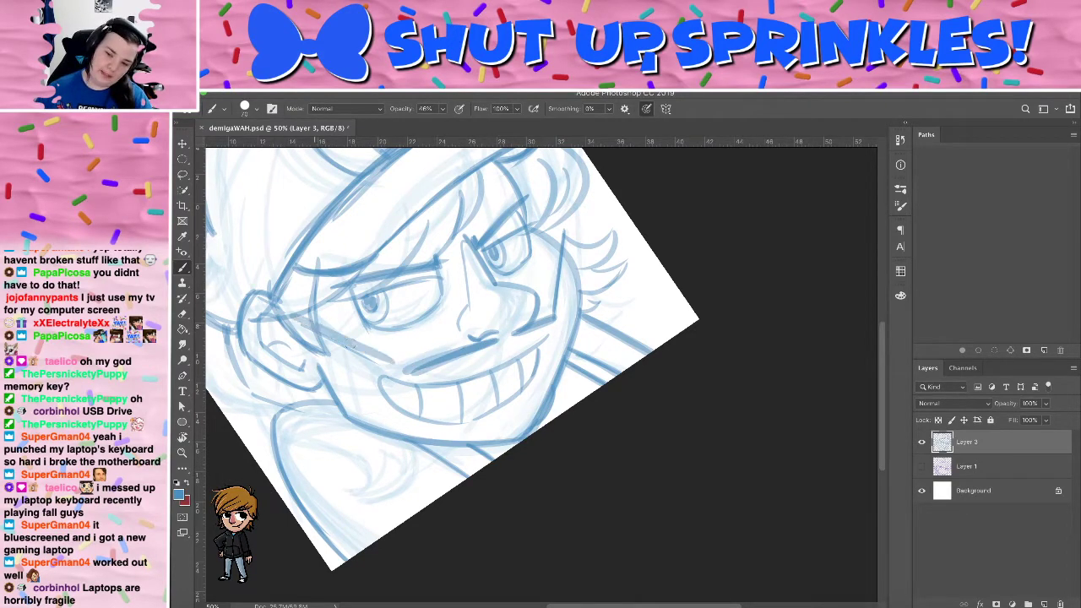
pyautogui.press('super+z')
pyautogui.moveTo(301, 319); pyautogui.dragTo(396, 371)
pyautogui.moveTo(310, 326); pyautogui.dragTo(406, 367)
pyautogui.moveTo(346, 346)
pyautogui.mouseDown()
pyautogui.moveTo(396, 369)
pyautogui.moveTo(501, 345)
pyautogui.mouseUp()
pyautogui.press('super+z')
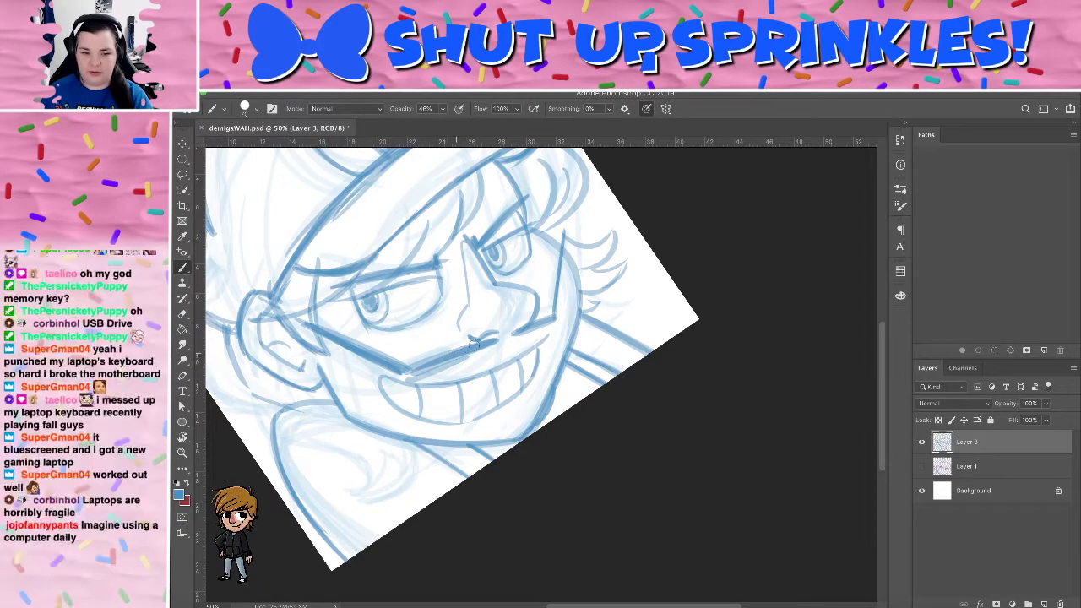
# Thicken both moustache halves with the Brush and clean their lower edges with the Eraser
pyautogui.press('e')
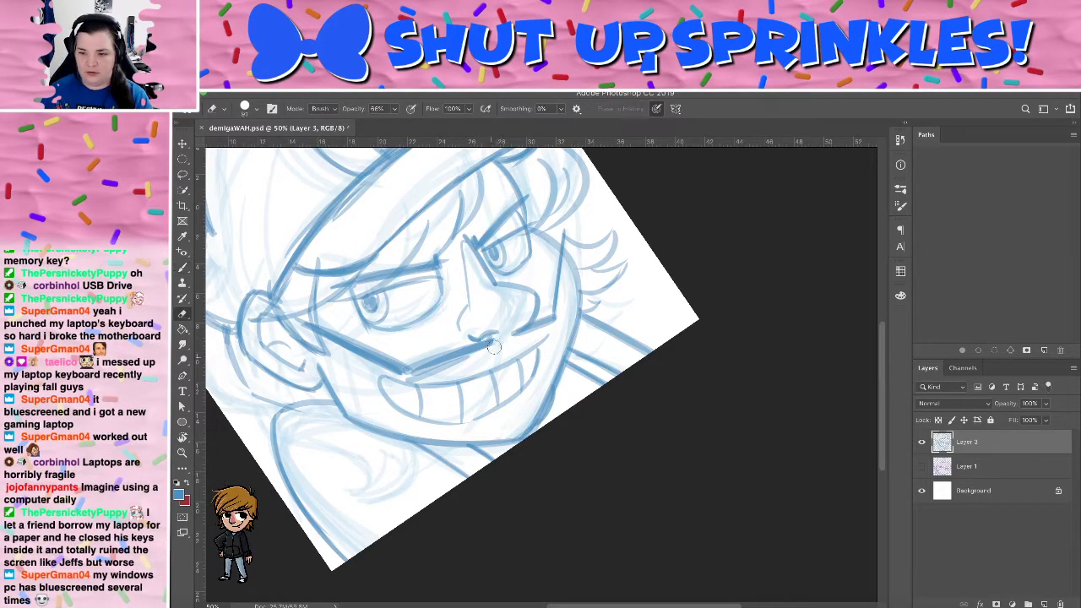
pyautogui.press('b')
pyautogui.moveTo(408, 371); pyautogui.dragTo(470, 347)
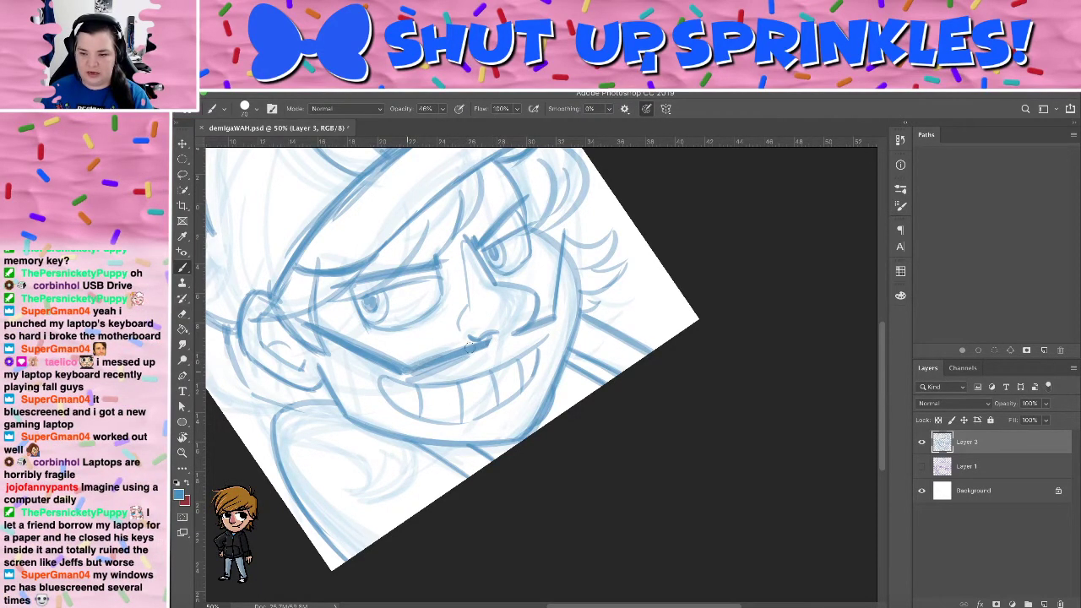
pyautogui.press('e')
pyautogui.moveTo(412, 379); pyautogui.dragTo(554, 326)
pyautogui.press('b')
pyautogui.moveTo(562, 233); pyautogui.dragTo(548, 324)
pyautogui.moveTo(555, 259)
pyautogui.mouseDown()
pyautogui.moveTo(548, 319)
pyautogui.moveTo(689, 386)
pyautogui.moveTo(651, 248)
pyautogui.mouseUp()
pyautogui.press('e')
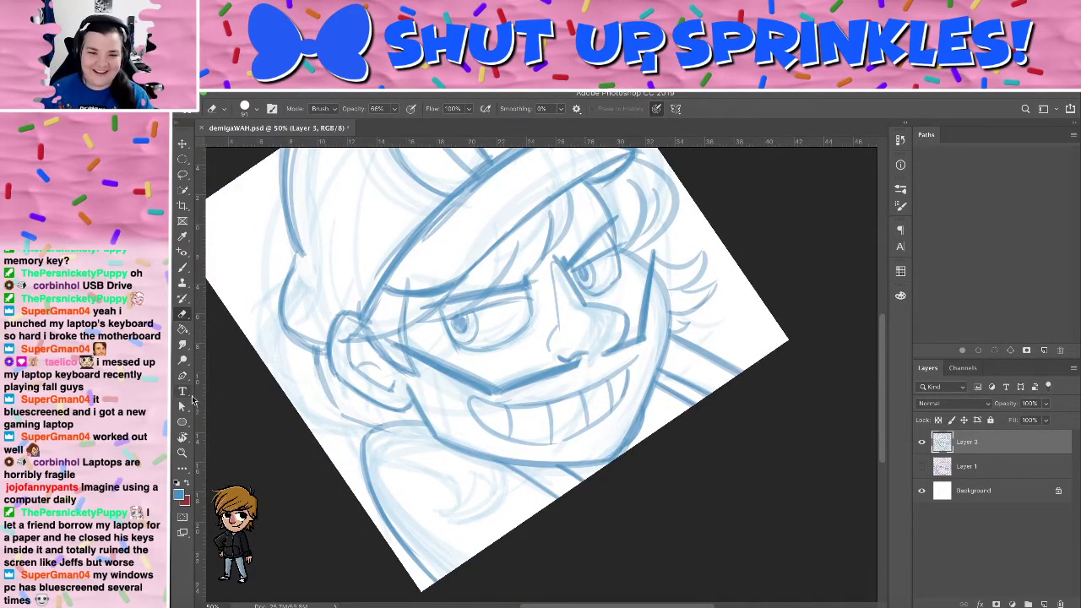
# Set the foreground color to black (000000) and add a new layer above the blue sketch
pyautogui.click(178, 494)
pyautogui.moveTo(737, 317); pyautogui.dragTo(776, 504)
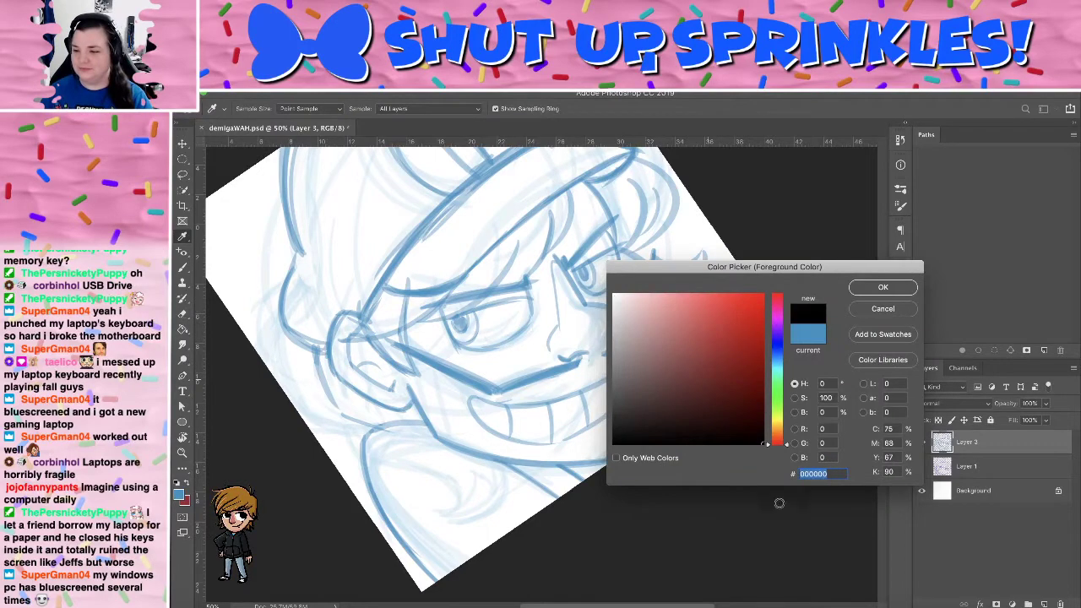
pyautogui.click(883, 287)
pyautogui.hotkey('ctrl', 'shift', 'n')
pyautogui.press('Return')
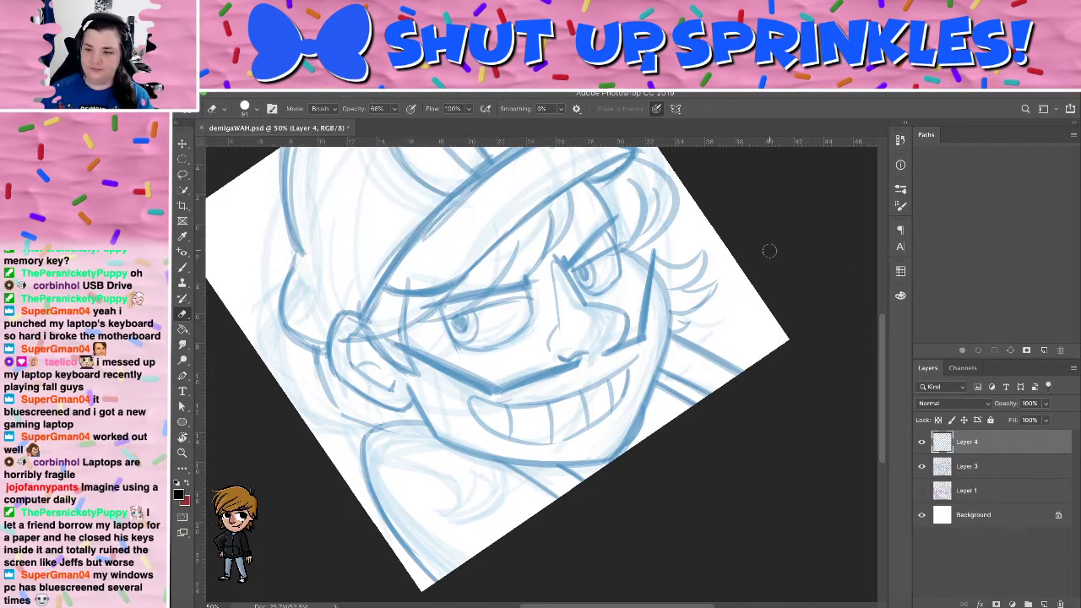
# Raise the brush opacity to 100% and undo the trial stroke
pyautogui.press('b')
pyautogui.click(440, 109)
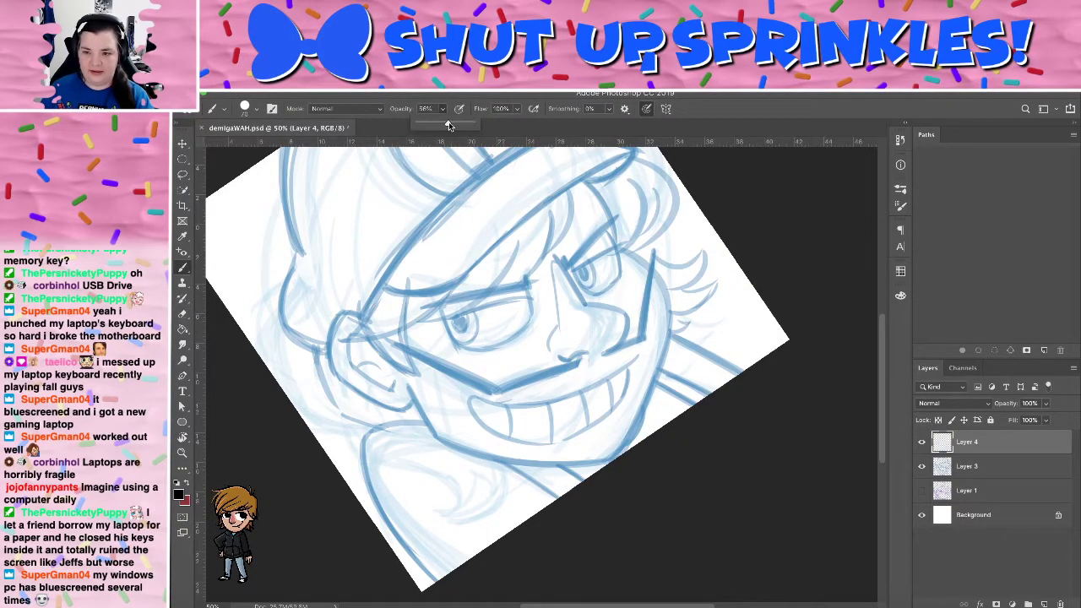
pyautogui.moveTo(446, 123); pyautogui.dragTo(479, 123)
pyautogui.moveTo(438, 245)
pyautogui.mouseDown()
pyautogui.moveTo(420, 390)
pyautogui.moveTo(571, 326)
pyautogui.mouseUp()
pyautogui.press('super+z')
# Ink the near side of the face with a short, thick black stroke from below the ear towards the jaw
pyautogui.press('super+minus')
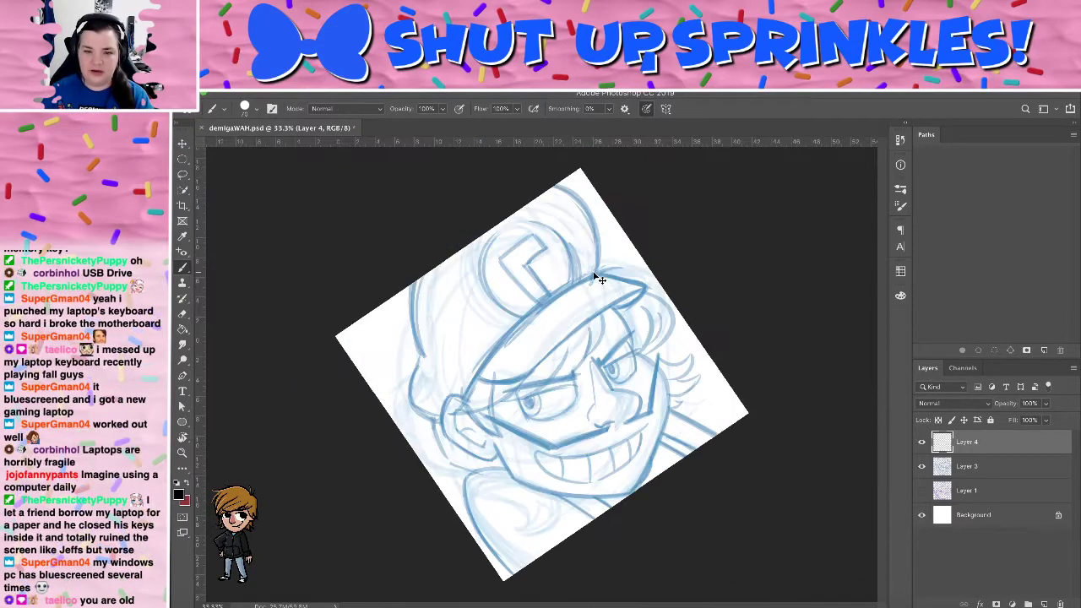
pyautogui.press('super+equal')
pyautogui.press('super+equal')
pyautogui.moveTo(579, 416)
pyautogui.mouseDown()
pyautogui.moveTo(569, 410)
pyautogui.moveTo(557, 317)
pyautogui.moveTo(589, 336)
pyautogui.mouseUp()
pyautogui.press('r')
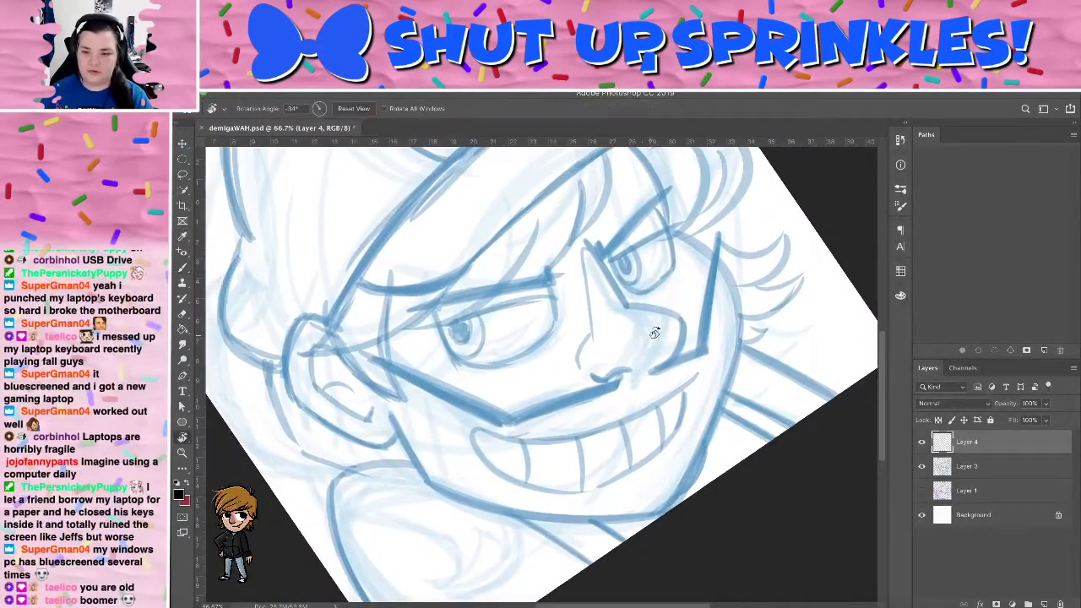
pyautogui.moveTo(656, 333)
pyautogui.mouseDown()
pyautogui.moveTo(683, 413)
pyautogui.moveTo(681, 393)
pyautogui.mouseUp()
pyautogui.press('b')
pyautogui.moveTo(391, 342); pyautogui.dragTo(394, 444)
# Set the Eraser opacity to 100% and trim the lower end of the black stroke below the ear
pyautogui.press('e')
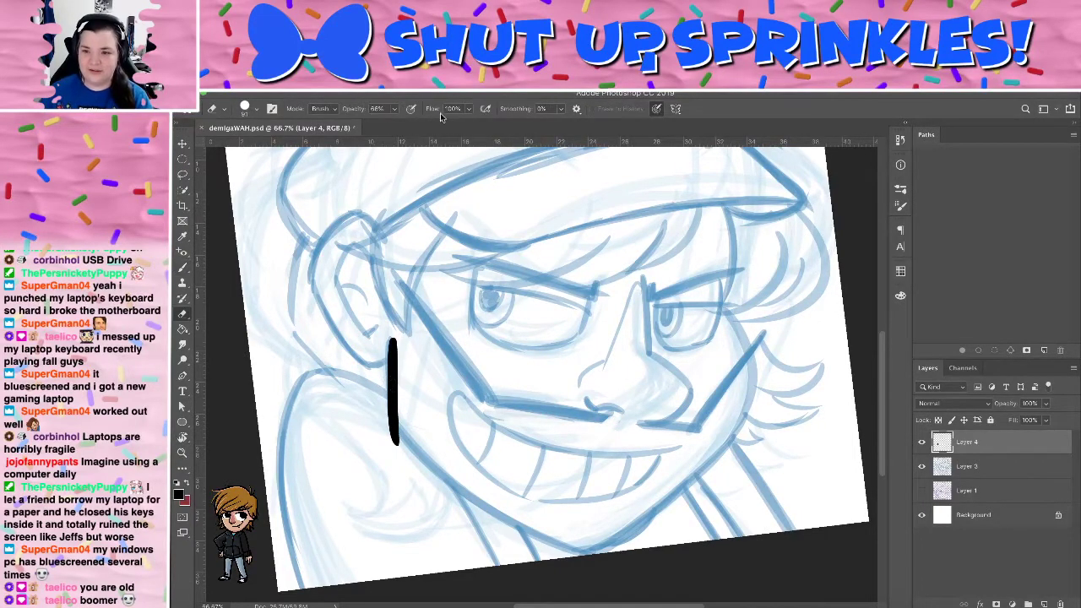
pyautogui.click(393, 109)
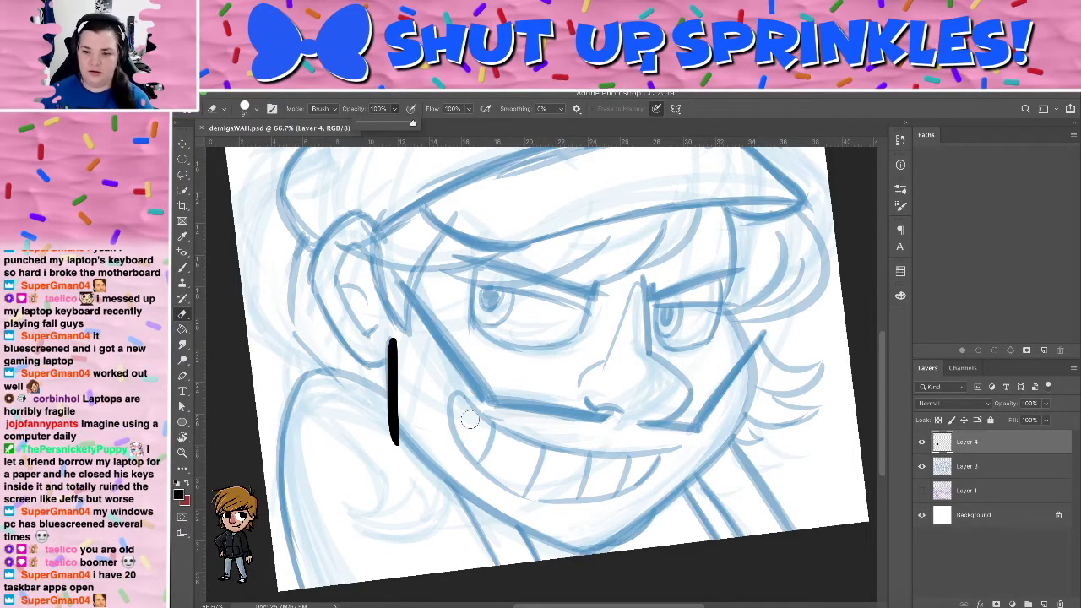
pyautogui.click(399, 439)
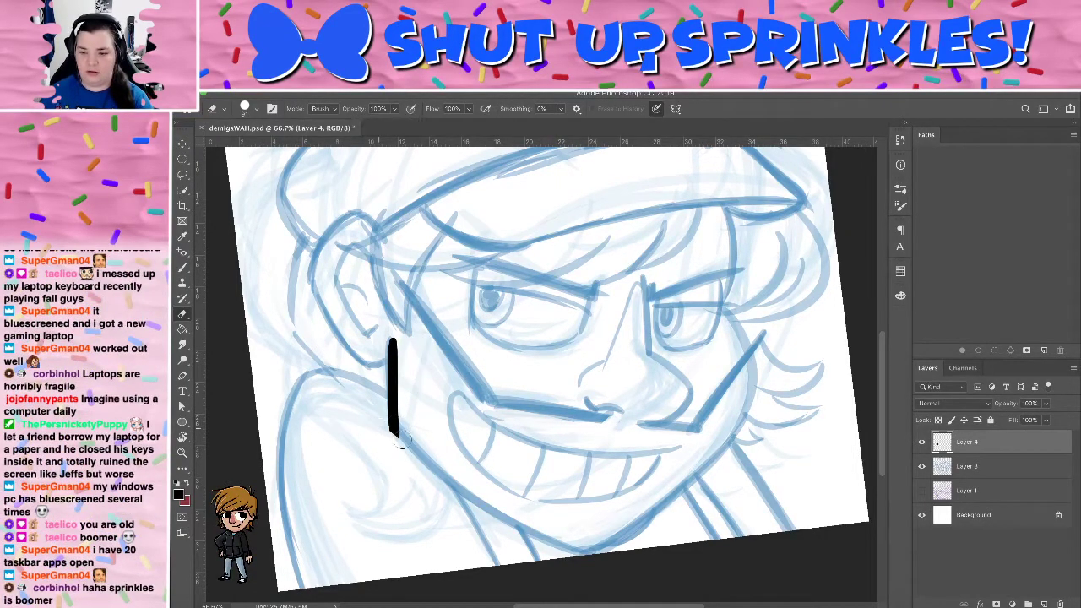
# Ink the near jawline in black as one long curve from the jaw corner down to the chin, replacing the short trial stroke
pyautogui.press('b')
pyautogui.moveTo(390, 416); pyautogui.dragTo(435, 464)
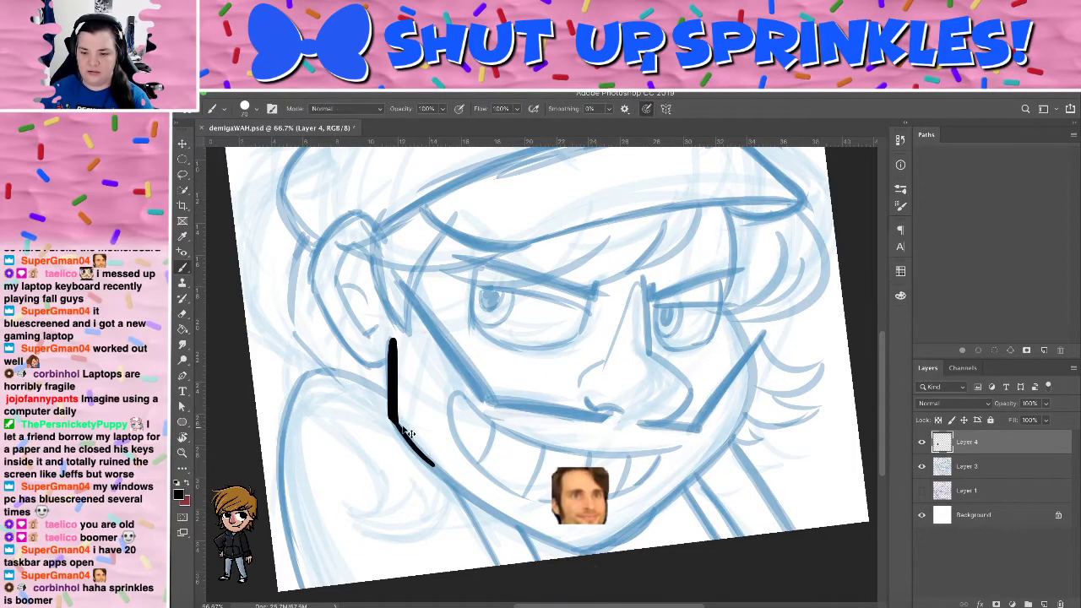
pyautogui.press('super+z')
pyautogui.press('r')
pyautogui.moveTo(403, 429)
pyautogui.mouseDown()
pyautogui.moveTo(451, 258)
pyautogui.moveTo(410, 307)
pyautogui.moveTo(429, 519)
pyautogui.mouseUp()
pyautogui.press('b')
pyautogui.hotkey('ctrl', 'z')
pyautogui.moveTo(410, 292); pyautogui.dragTo(427, 519)
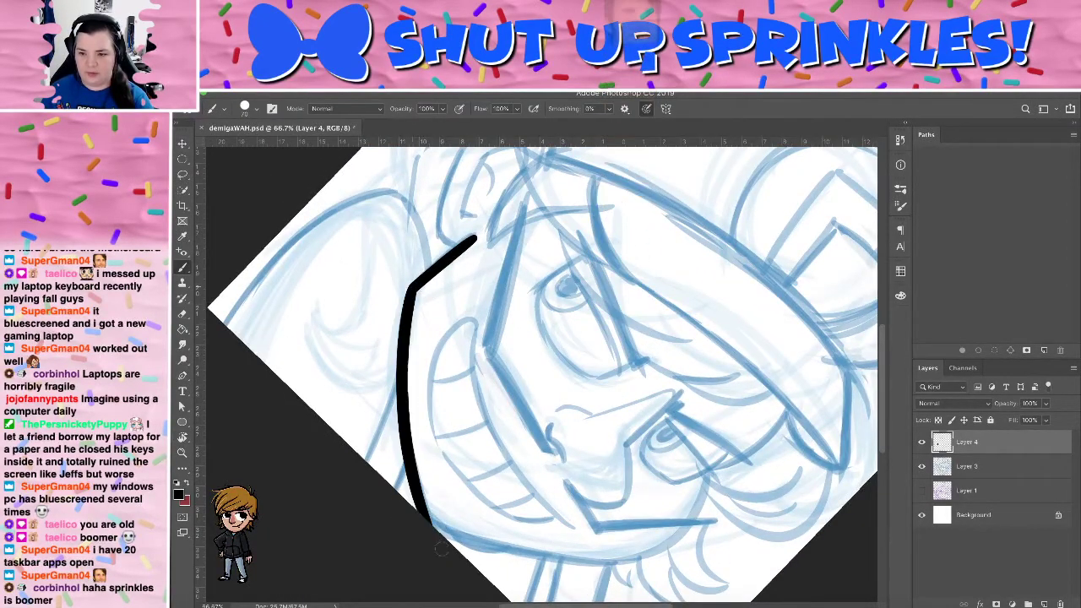
# Ink the far side of the forehead with a curved black stroke between the cap brim and the outer corner of the far eye
pyautogui.press('r')
pyautogui.moveTo(633, 306)
pyautogui.mouseDown()
pyautogui.moveTo(646, 259)
pyautogui.moveTo(492, 259)
pyautogui.moveTo(514, 248)
pyautogui.moveTo(682, 257)
pyautogui.mouseUp()
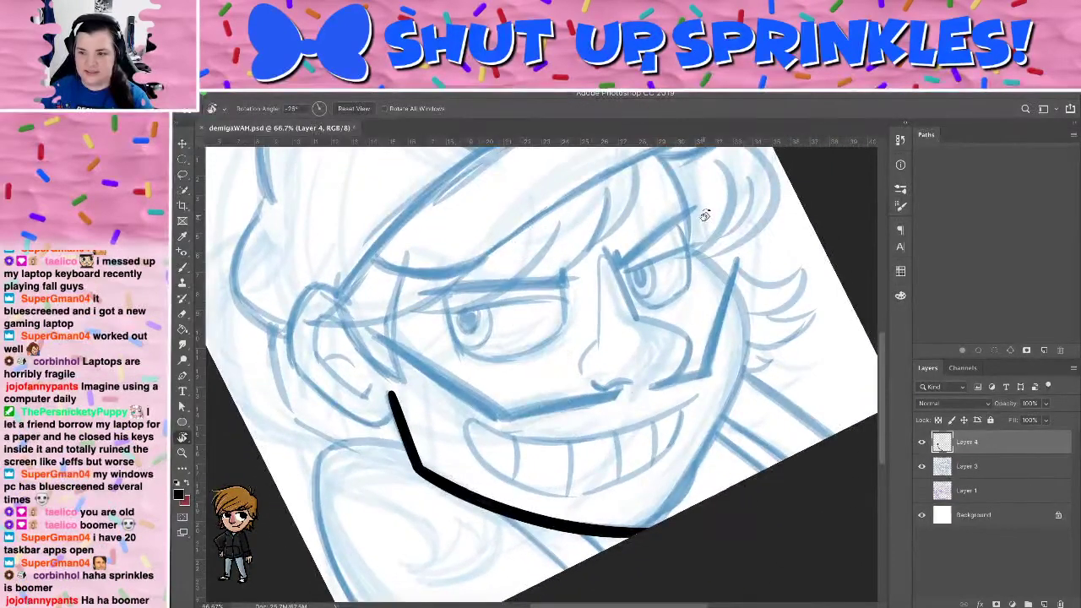
pyautogui.press('b')
pyautogui.scroll(2, 645, 219)
pyautogui.moveTo(664, 311); pyautogui.dragTo(639, 189)
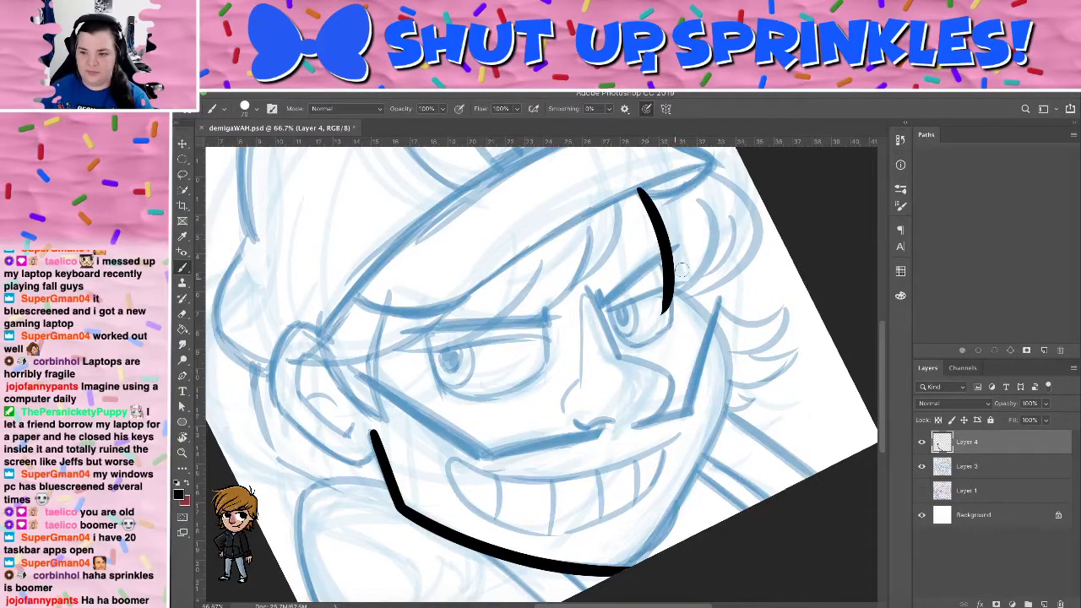
# Try several single black strokes for the far cheek and jaw from beside the far eye to the chin, undoing each one
pyautogui.moveTo(676, 297); pyautogui.dragTo(583, 562)
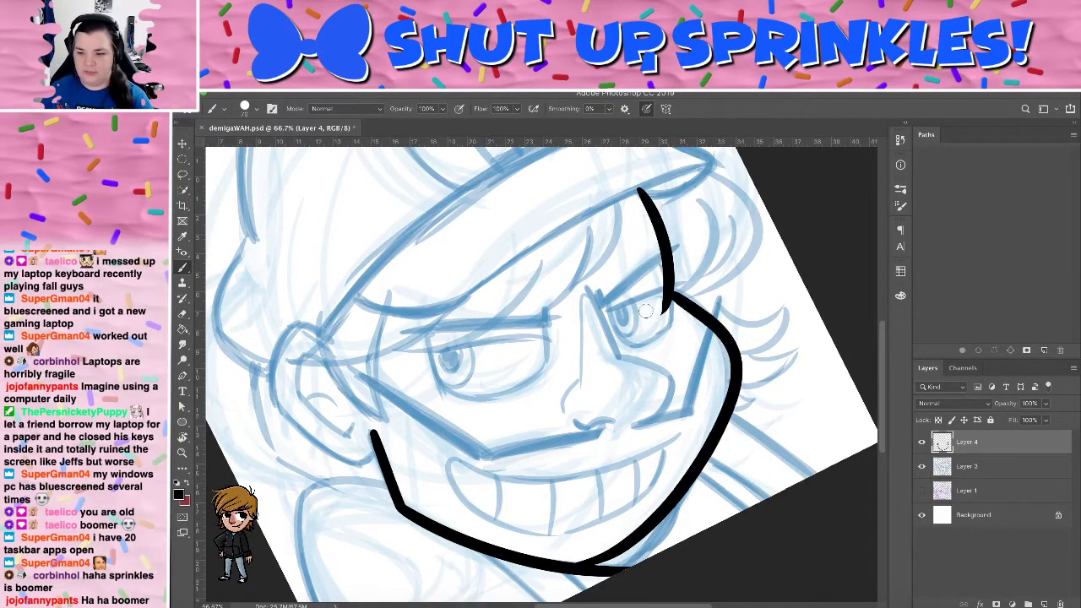
pyautogui.hotkey('ctrl', 'z')
pyautogui.moveTo(671, 292)
pyautogui.mouseDown()
pyautogui.moveTo(726, 435)
pyautogui.moveTo(582, 548)
pyautogui.mouseUp()
pyautogui.hotkey('ctrl', 'z')
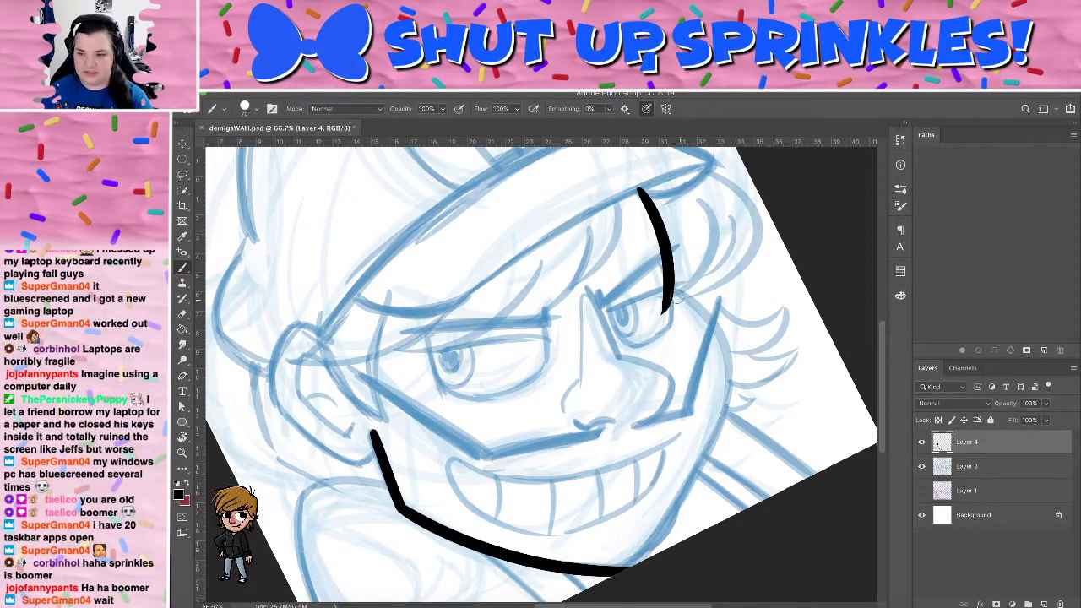
pyautogui.moveTo(671, 293)
pyautogui.mouseDown()
pyautogui.moveTo(693, 490)
pyautogui.moveTo(629, 562)
pyautogui.mouseUp()
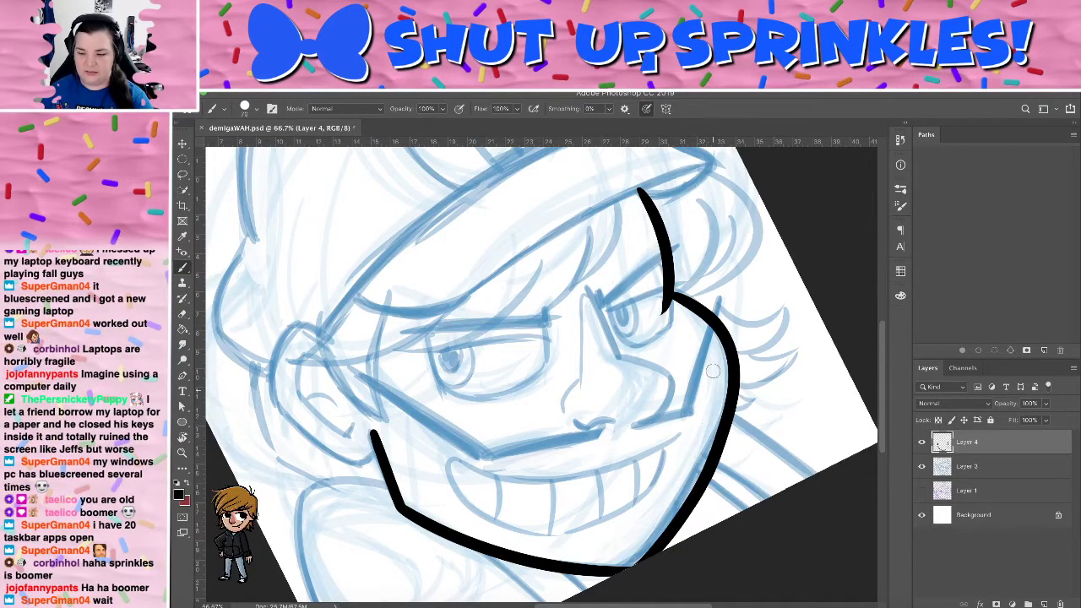
pyautogui.hotkey('ctrl', 'z')
pyautogui.hotkey('ctrl', 'shift', 'z')
pyautogui.hotkey('ctrl', 'z')
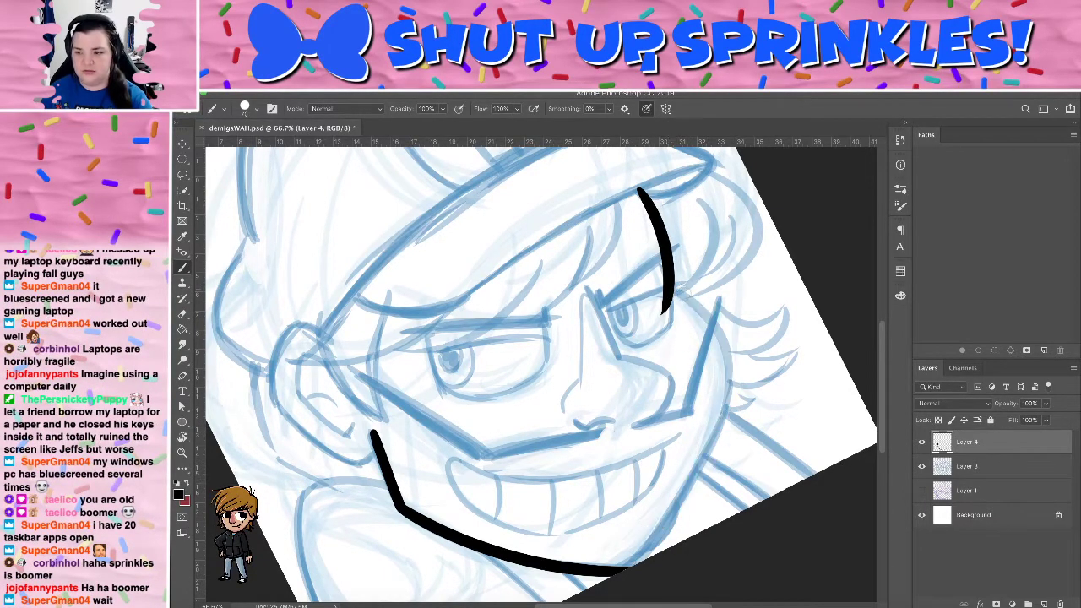
pyautogui.hotkey('ctrl', 'shift', 'z')
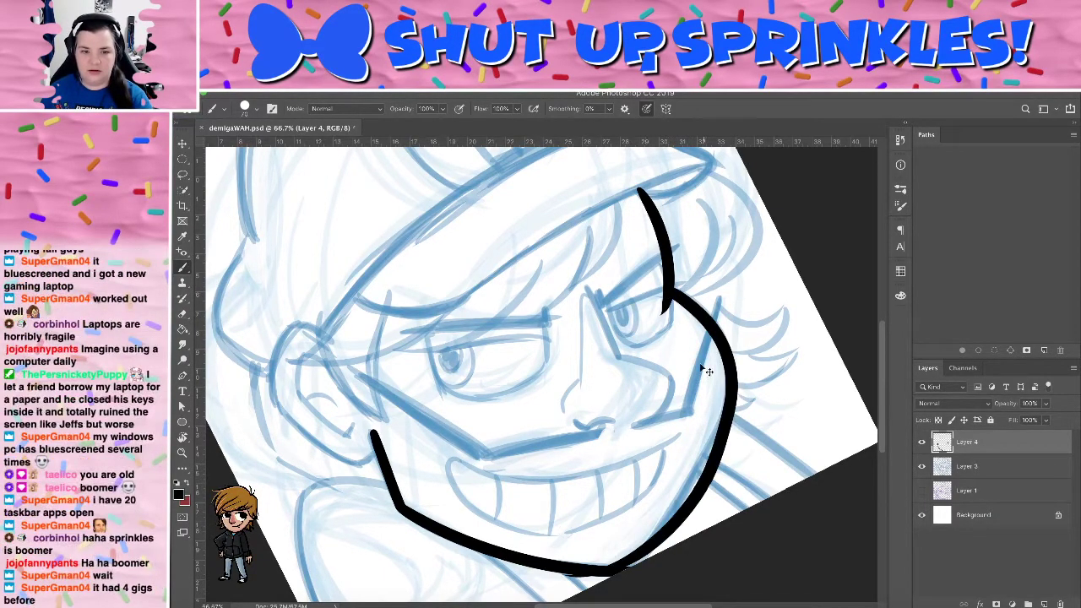
pyautogui.hotkey('ctrl', 'z')
pyautogui.moveTo(672, 292)
pyautogui.mouseDown()
pyautogui.moveTo(708, 476)
pyautogui.moveTo(615, 543)
pyautogui.mouseUp()
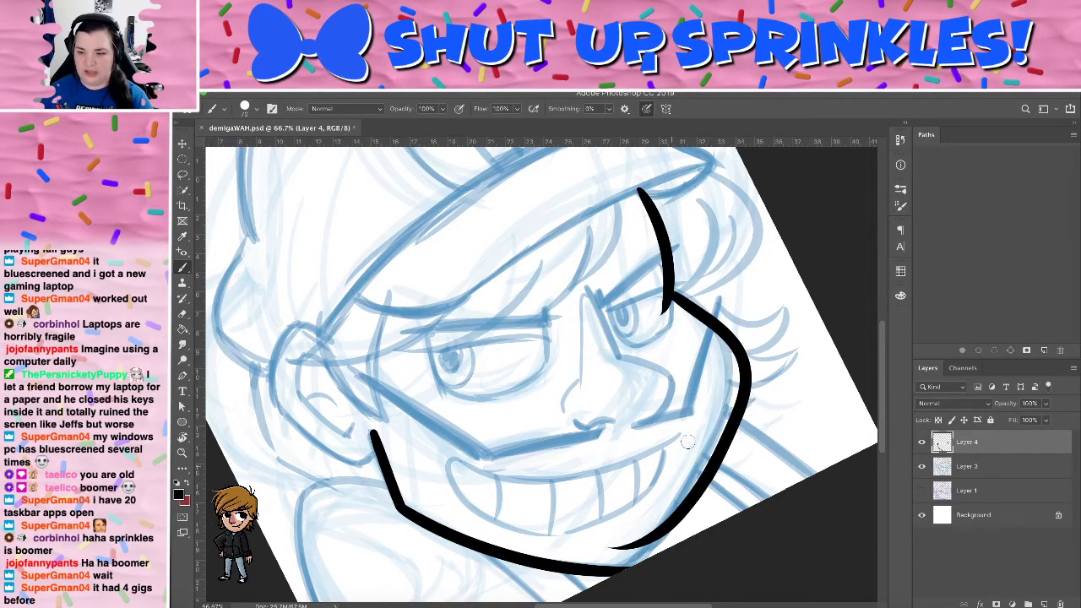
pyautogui.press('super+z')
pyautogui.moveTo(672, 292)
pyautogui.mouseDown()
pyautogui.moveTo(694, 528)
pyautogui.moveTo(620, 564)
pyautogui.mouseUp()
pyautogui.hotkey('ctrl', 'z')
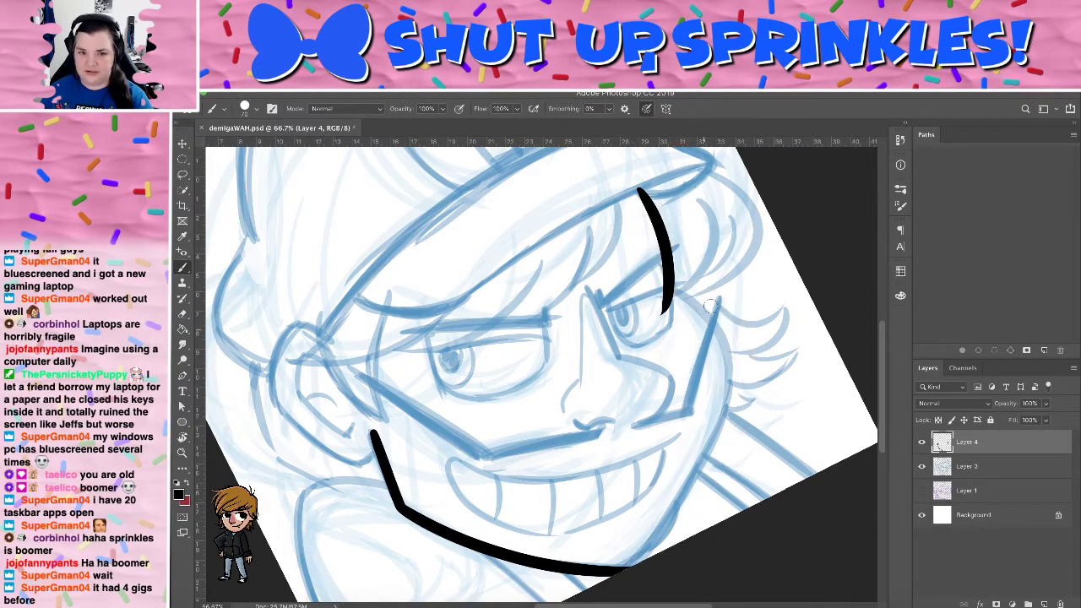
# Try the far cheek contour with the canvas turned nearly upside down, and undo the strokes
pyautogui.press('r')
pyautogui.moveTo(748, 253)
pyautogui.mouseDown()
pyautogui.moveTo(515, 169)
pyautogui.moveTo(380, 279)
pyautogui.moveTo(376, 354)
pyautogui.mouseUp()
pyautogui.moveTo(671, 284); pyautogui.dragTo(658, 451)
pyautogui.press('b')
pyautogui.moveTo(389, 226); pyautogui.dragTo(477, 547)
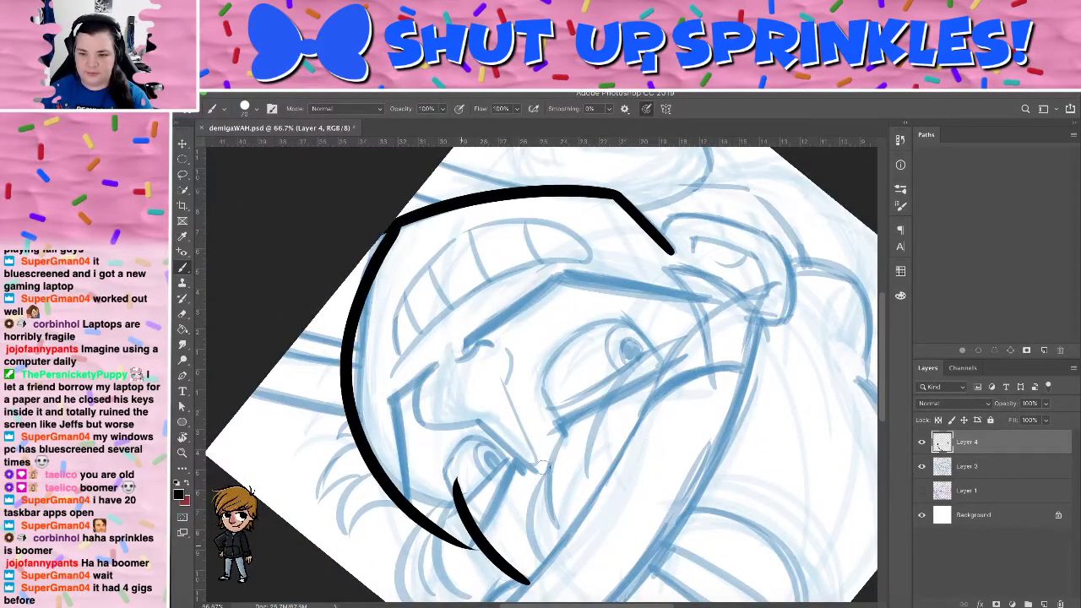
pyautogui.hotkey('ctrl', 'z')
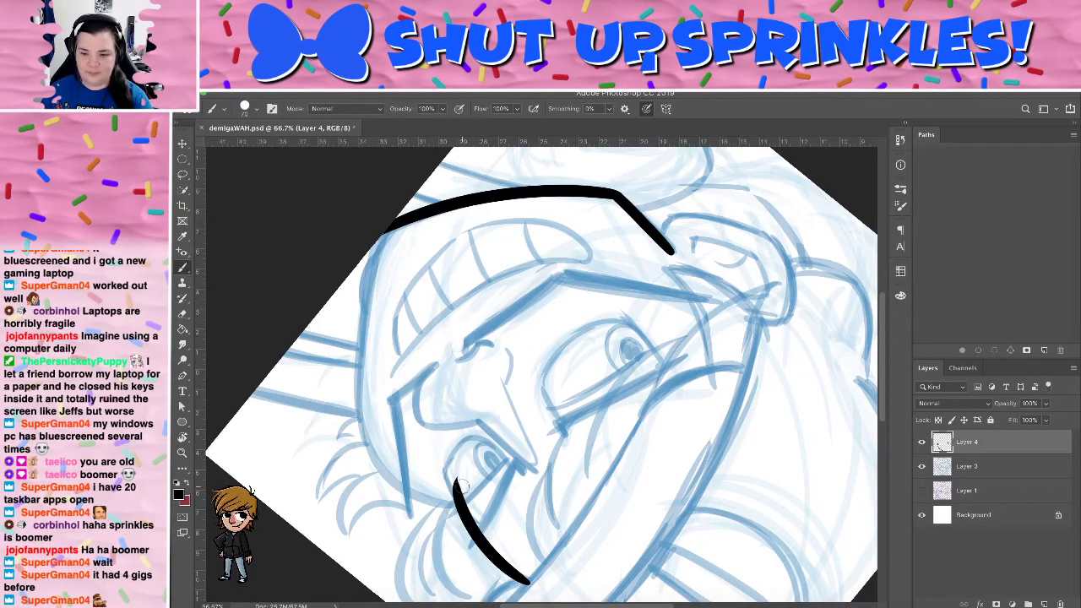
pyautogui.moveTo(458, 483)
pyautogui.mouseDown()
pyautogui.moveTo(426, 498)
pyautogui.moveTo(420, 193)
pyautogui.mouseUp()
pyautogui.press('r')
pyautogui.moveTo(459, 239); pyautogui.dragTo(349, 460)
pyautogui.moveTo(660, 384); pyautogui.dragTo(581, 308)
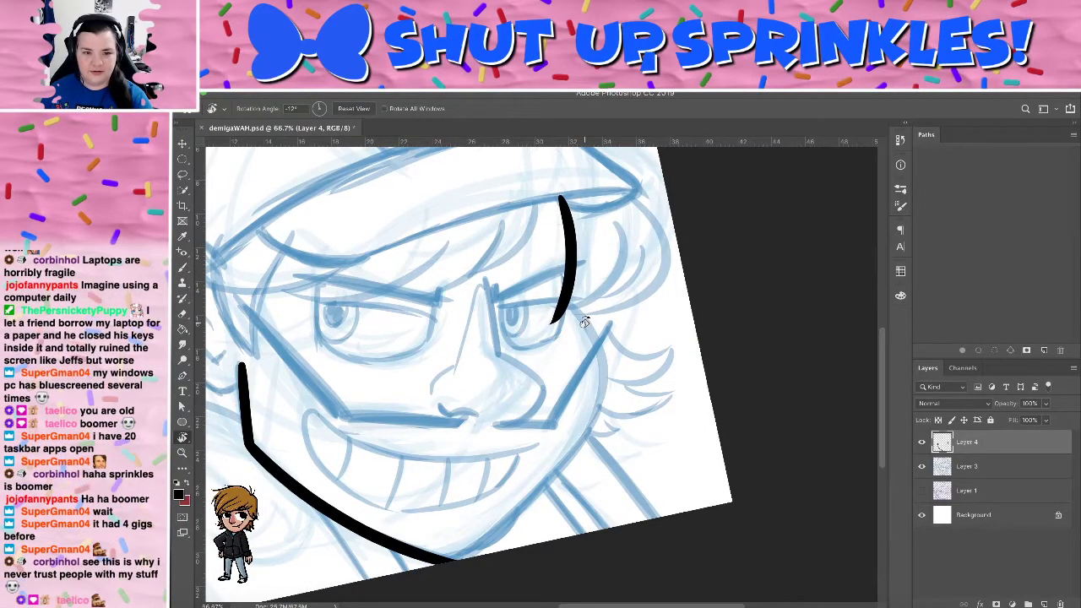
pyautogui.hotkey('ctrl', 'z')
# Ink the far cheek and jaw in black from the far eye to the chin and erase the overshoot beside the eye
pyautogui.press('b')
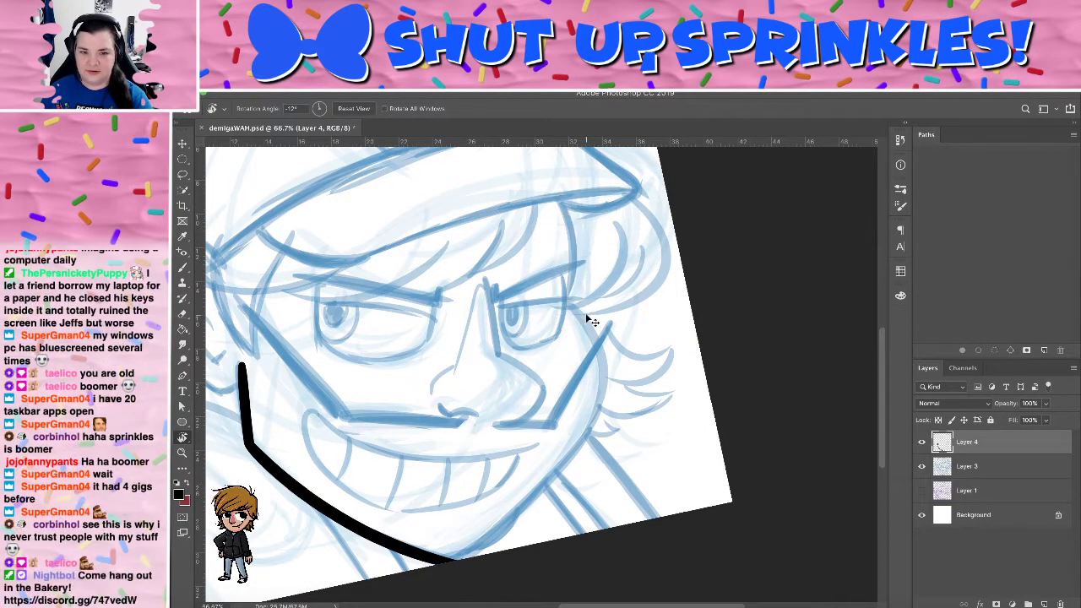
pyautogui.moveTo(561, 196)
pyautogui.mouseDown()
pyautogui.moveTo(550, 323)
pyautogui.moveTo(604, 449)
pyautogui.moveTo(451, 559)
pyautogui.mouseUp()
pyautogui.hotkey('ctrl', 'z')
pyautogui.moveTo(564, 314)
pyautogui.mouseDown()
pyautogui.moveTo(519, 525)
pyautogui.moveTo(429, 550)
pyautogui.mouseUp()
pyautogui.hotkey('ctrl', 'z')
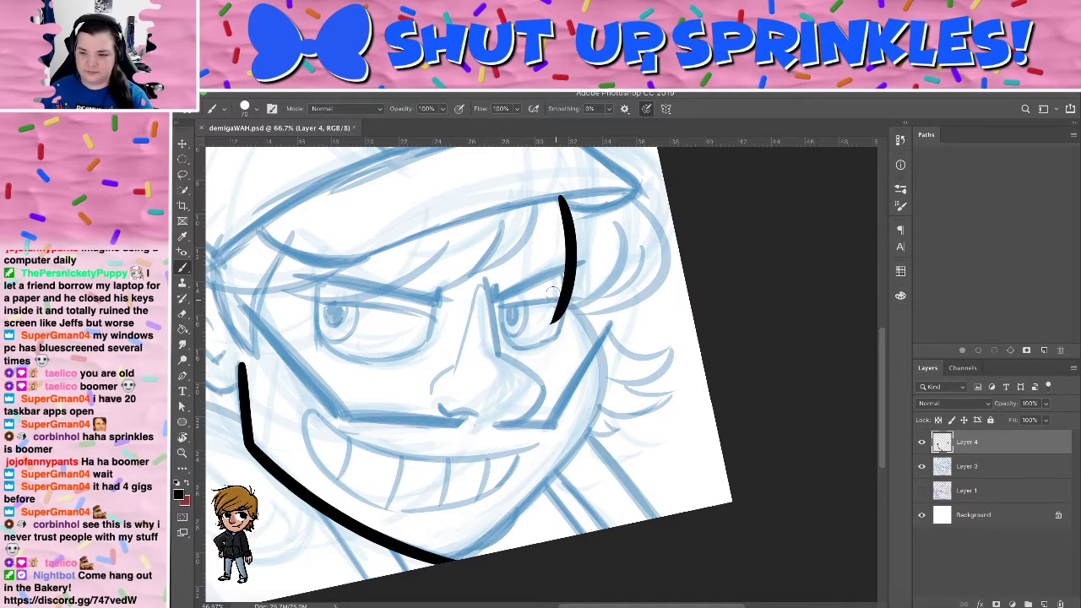
pyautogui.moveTo(557, 314); pyautogui.dragTo(440, 549)
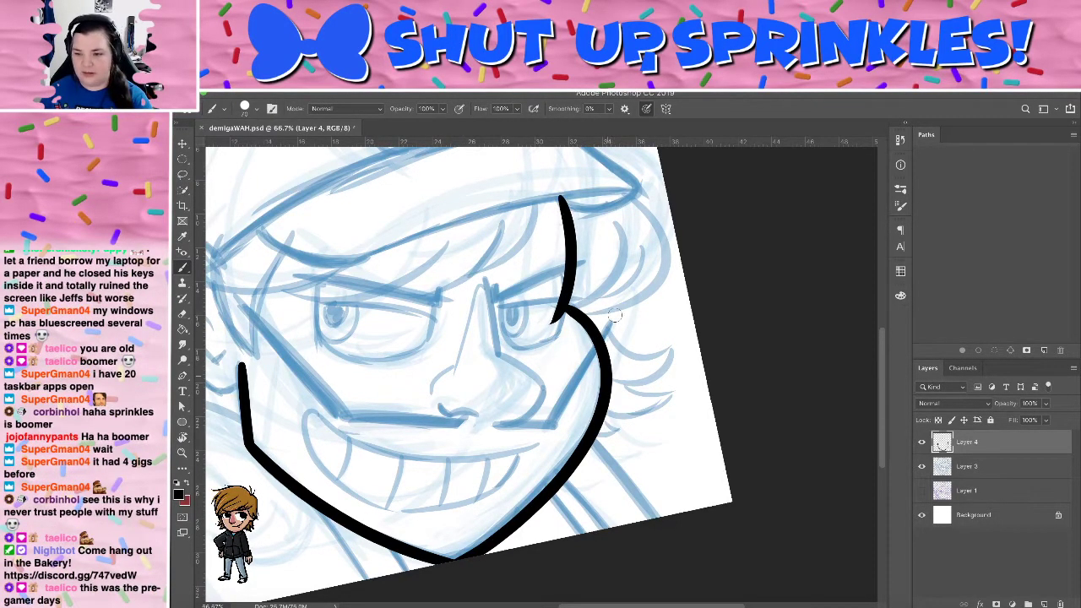
pyautogui.press('e')
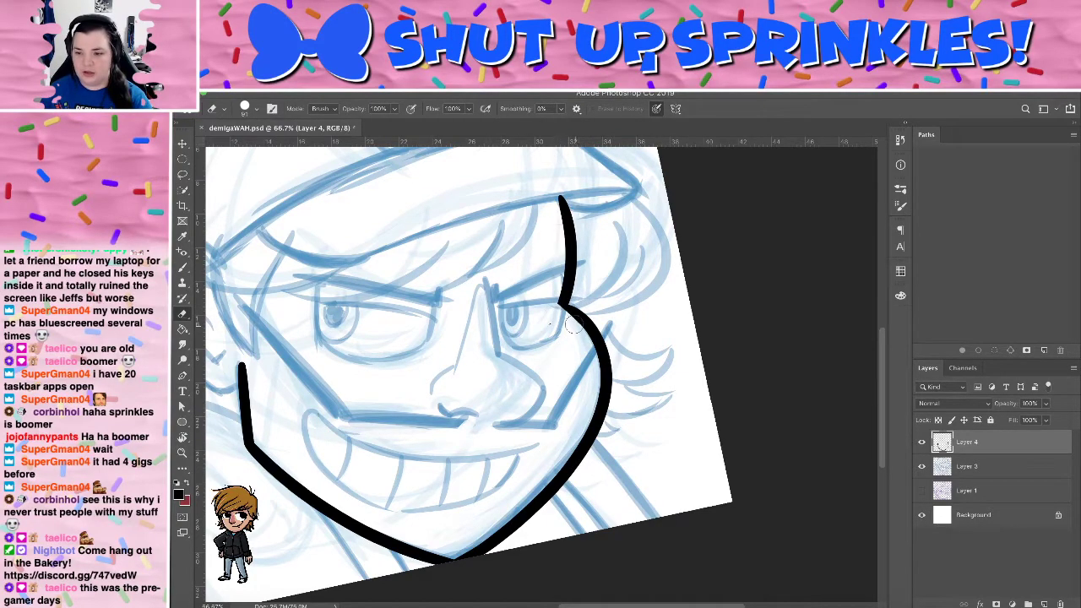
pyautogui.press('b')
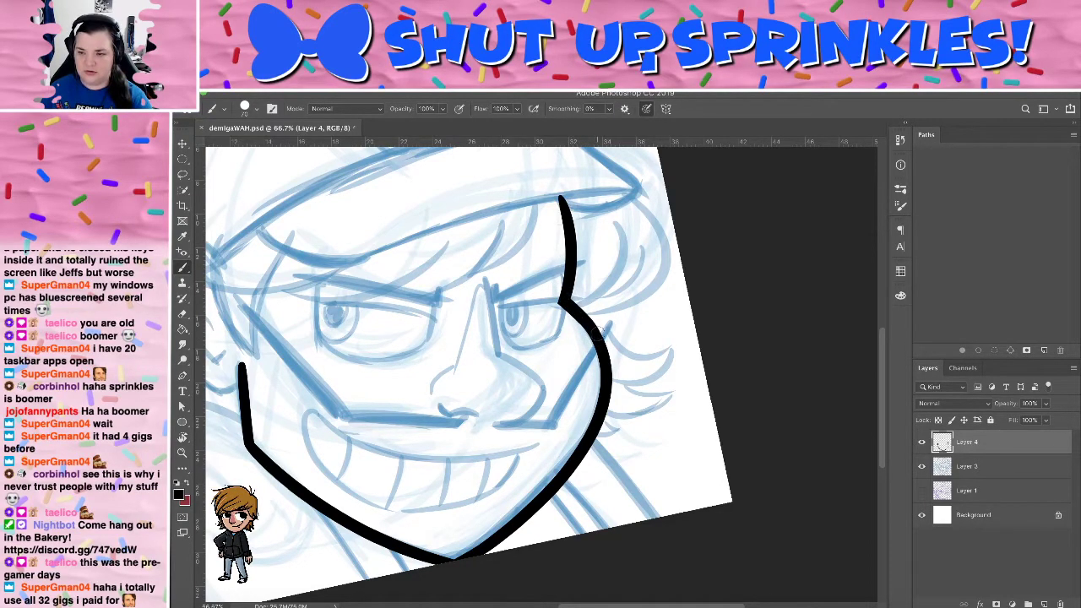
pyautogui.moveTo(691, 313); pyautogui.dragTo(839, 312)
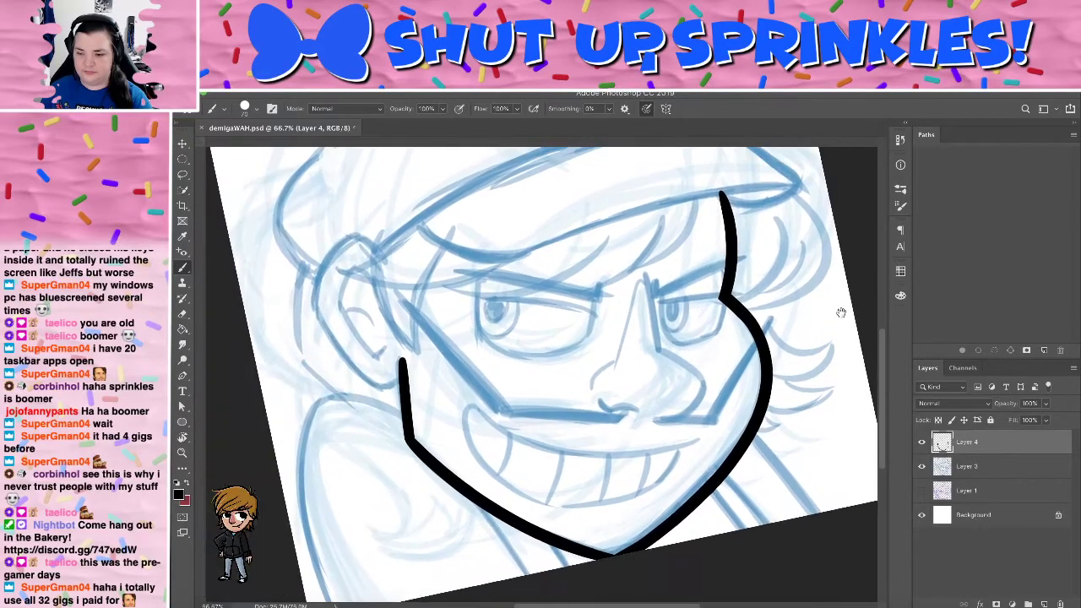
pyautogui.moveTo(768, 294); pyautogui.dragTo(724, 296)
pyautogui.hotkey('ctrl', 'r')
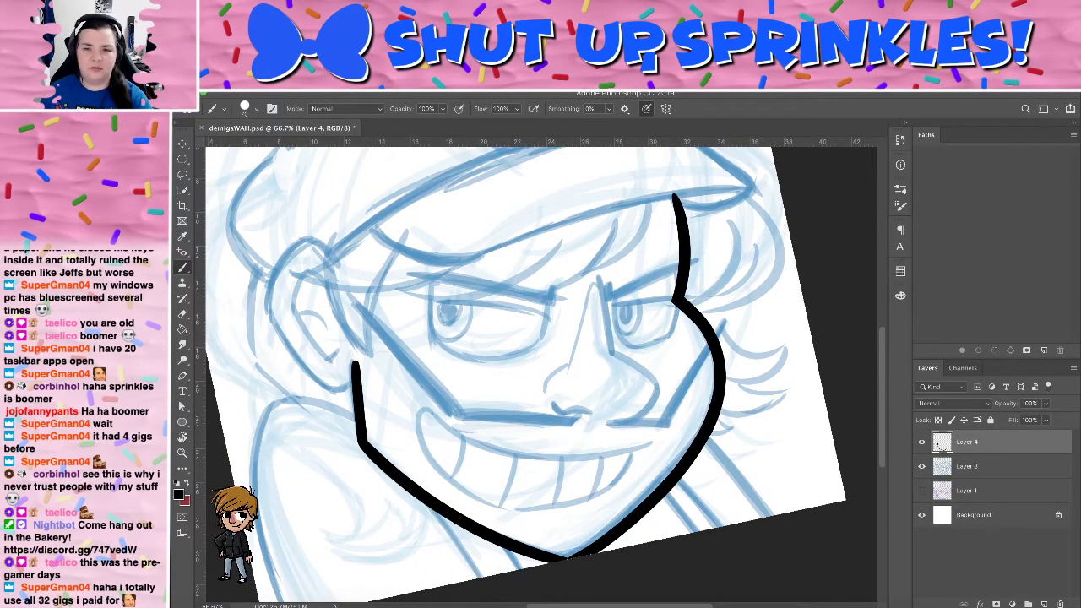
pyautogui.press('super+Tab')
pyautogui.moveTo(543, 76); pyautogui.dragTo(464, 74)
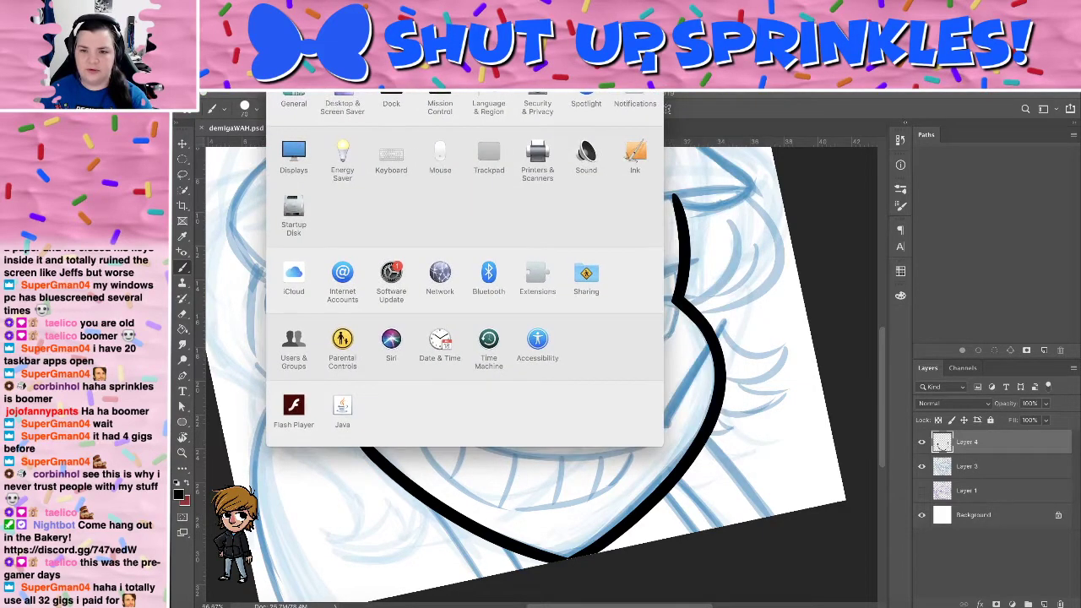
pyautogui.press('super+q')
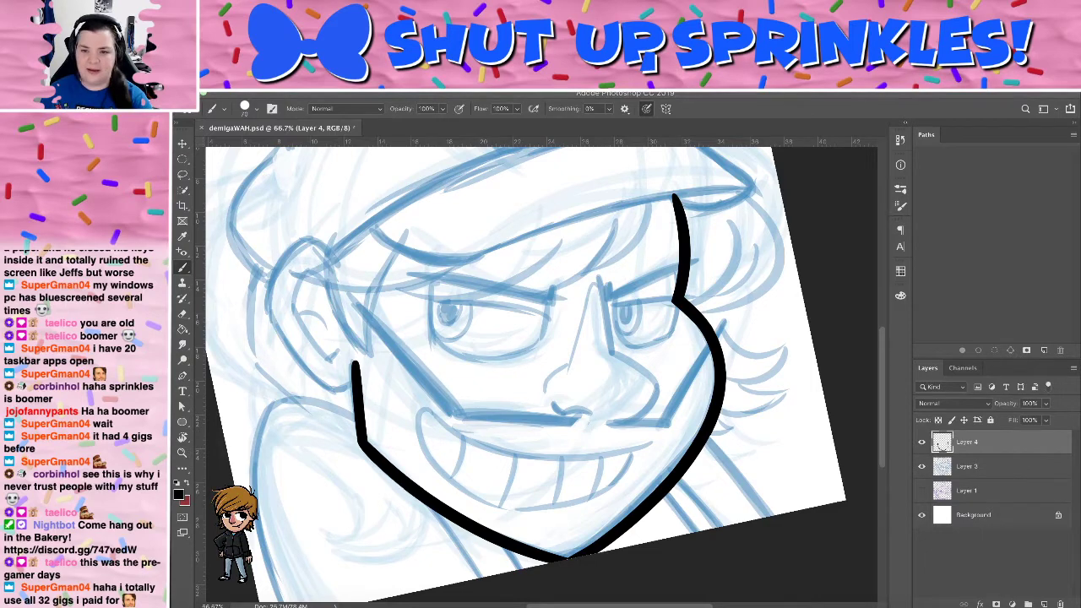
# Open About This Mac and examine its memory, storage, display, support and service information before returning to the overview
pyautogui.moveTo(481, 2); pyautogui.dragTo(648, 209)
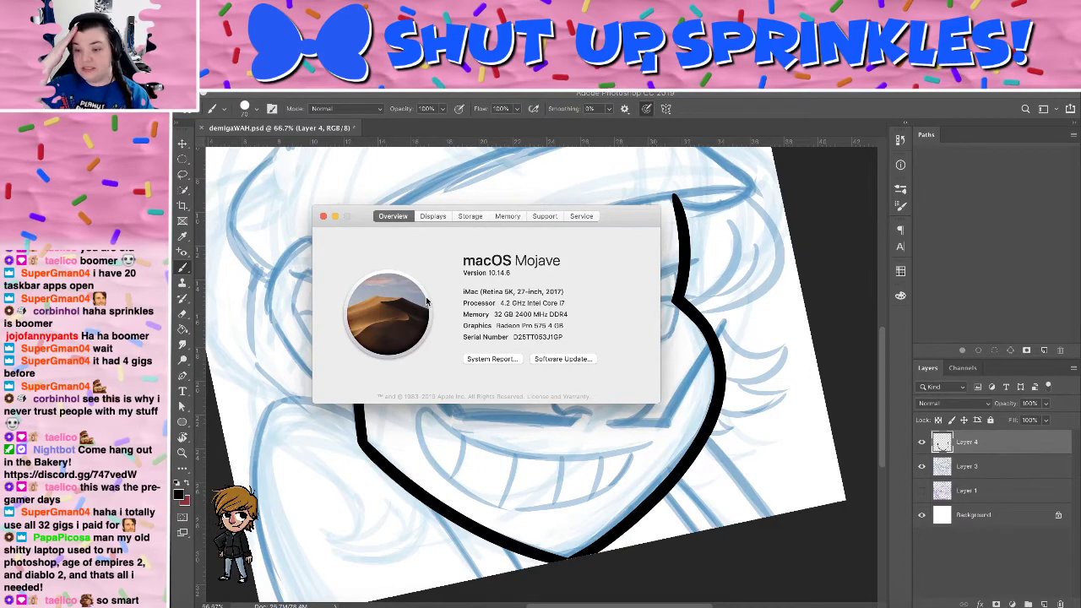
pyautogui.click(515, 217)
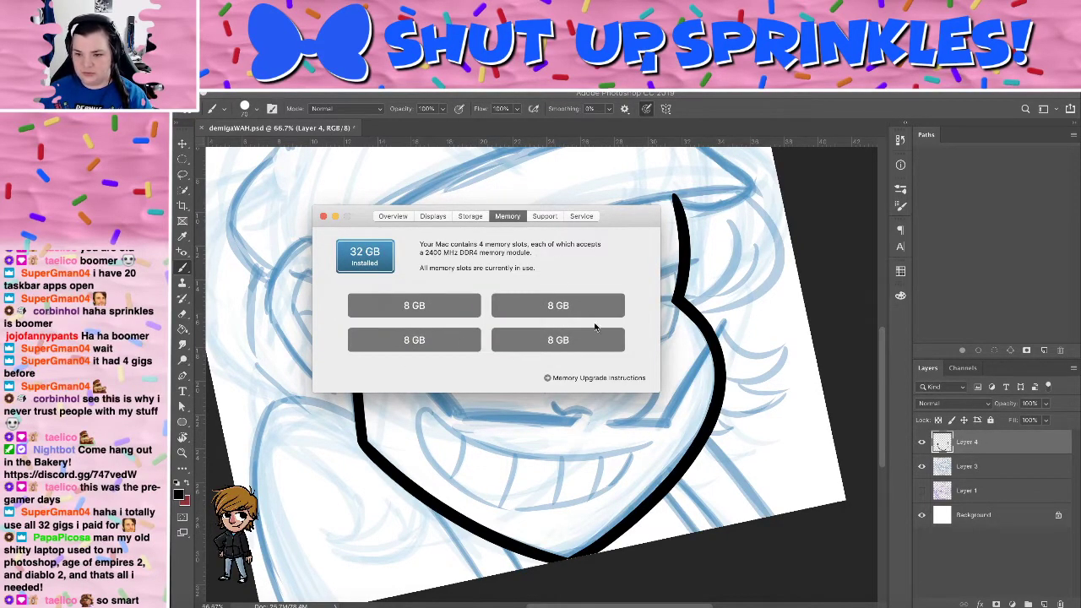
pyautogui.click(471, 217)
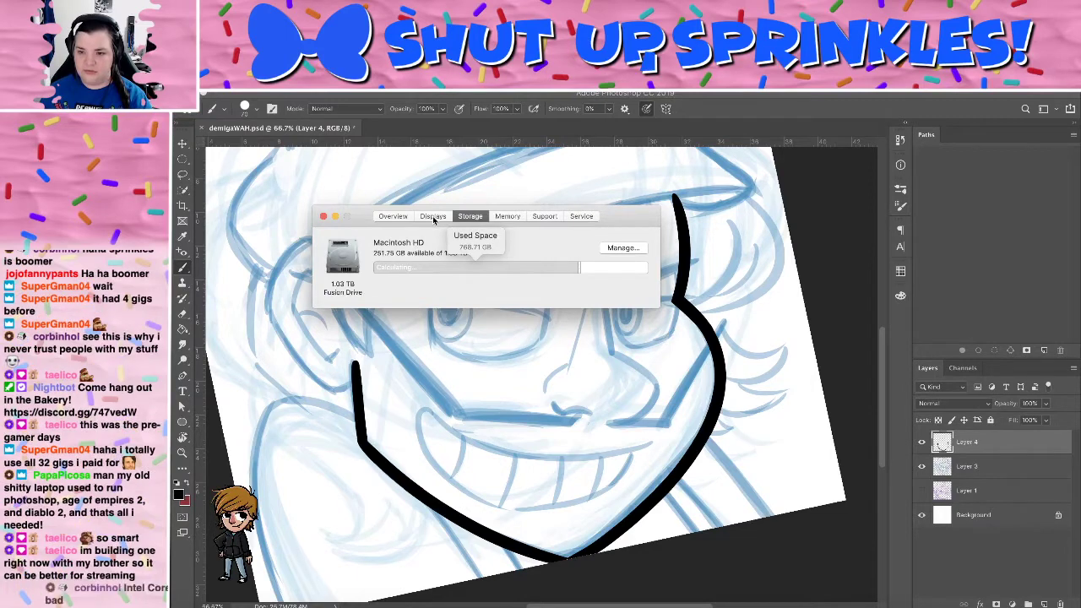
pyautogui.click(433, 217)
pyautogui.click(481, 217)
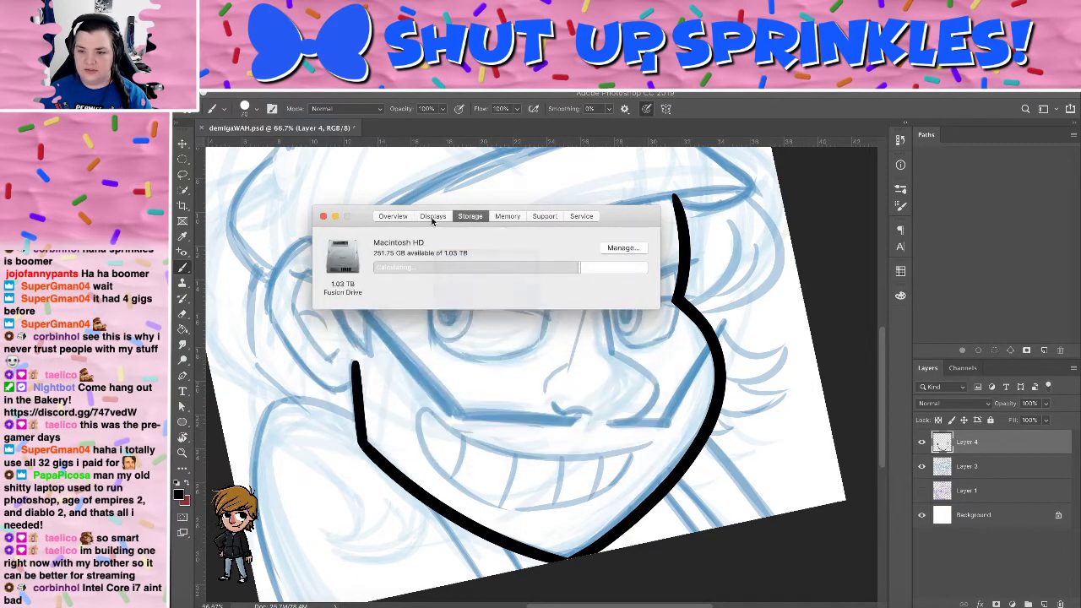
pyautogui.click(545, 216)
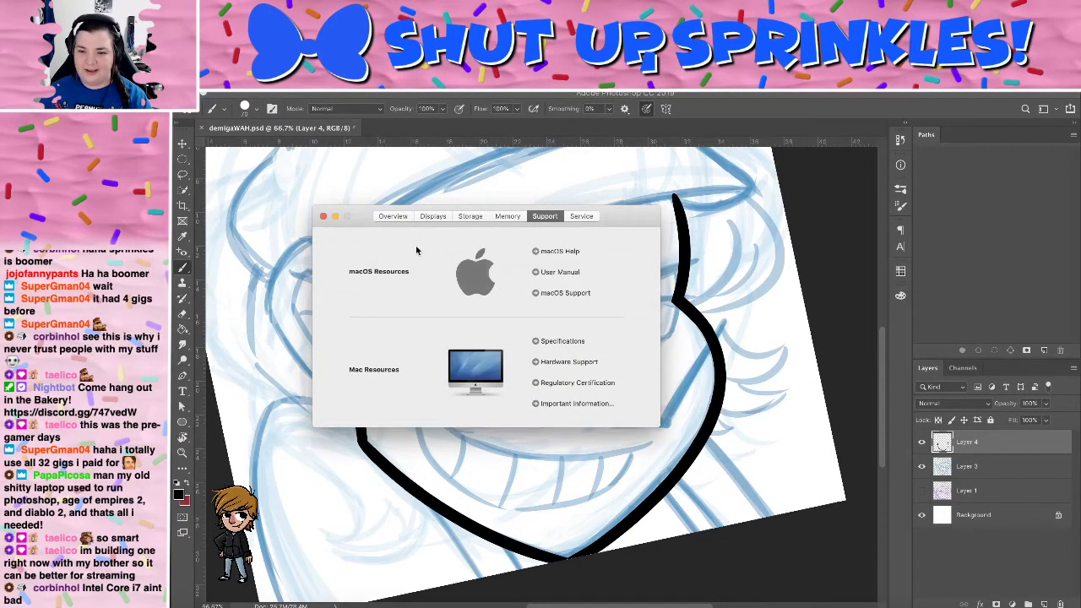
pyautogui.click(581, 216)
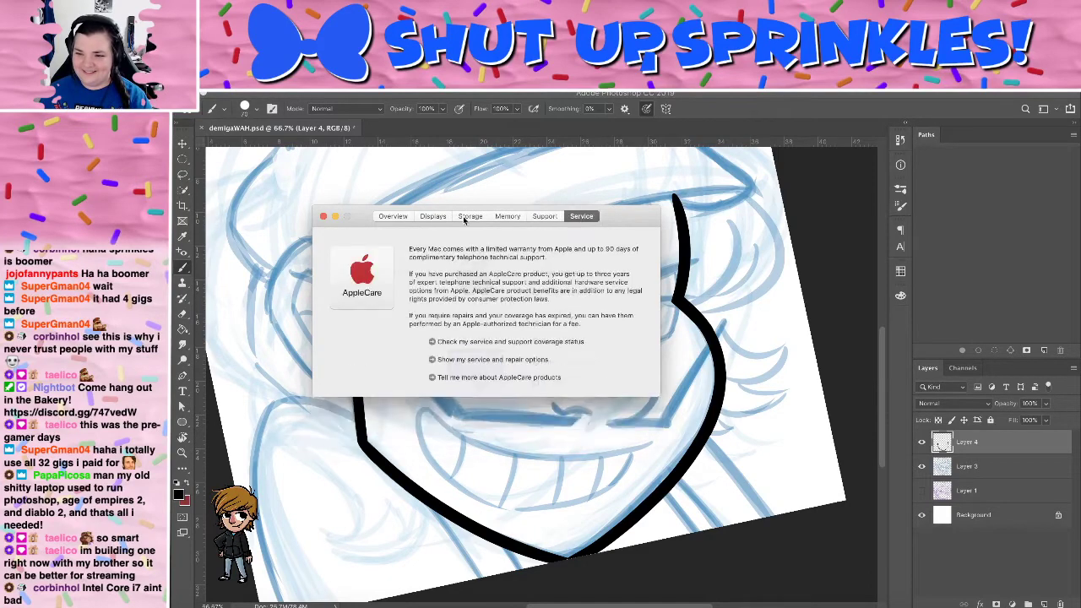
pyautogui.click(387, 217)
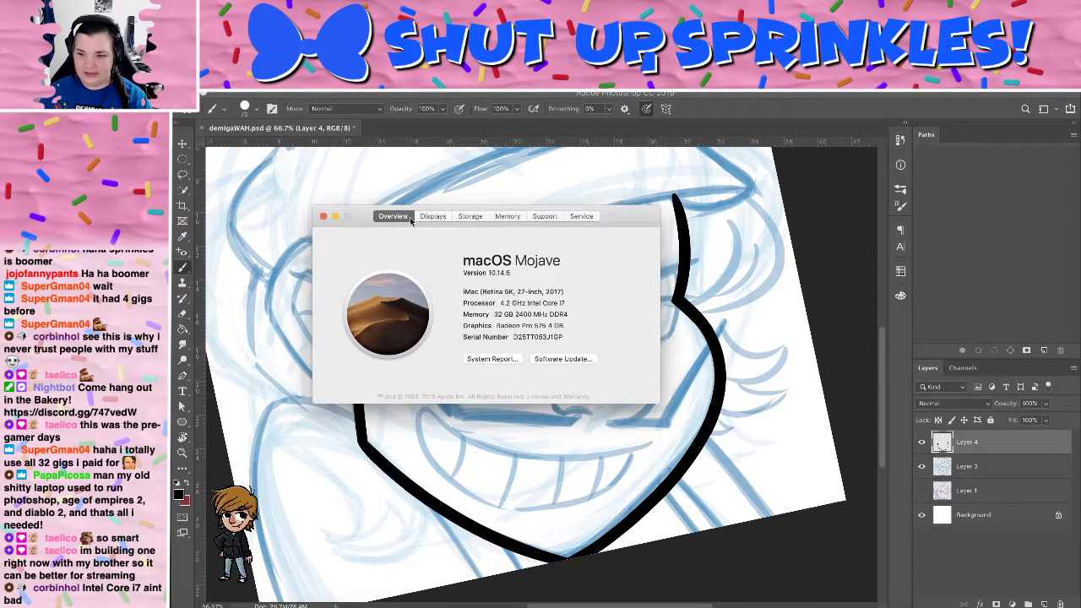
# Close the About This Mac window and ink the bridge of the nose as a short black line beside the far eye
pyautogui.click(322, 217)
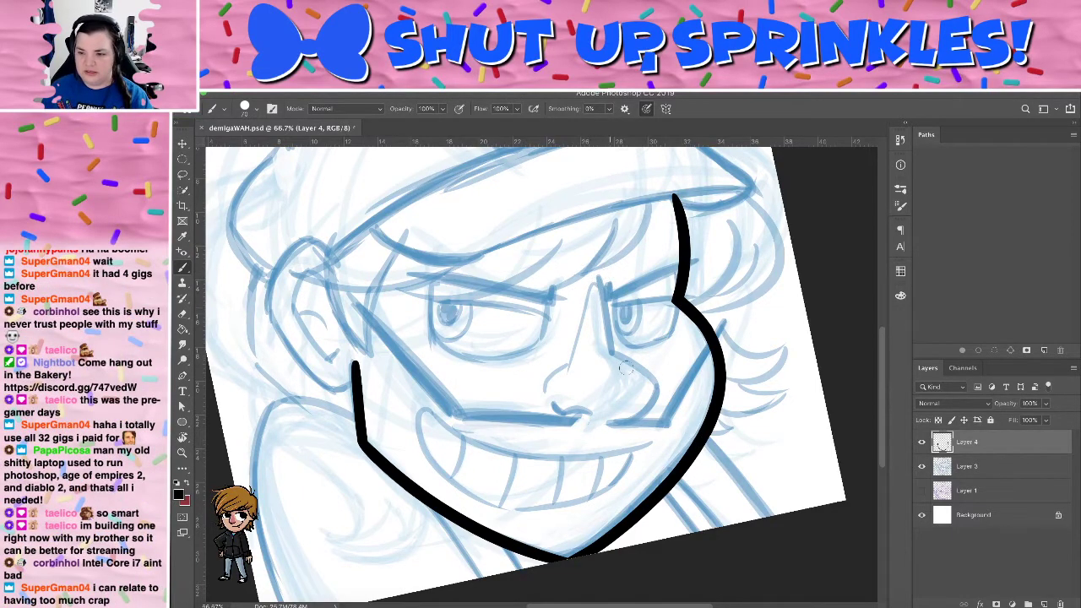
pyautogui.moveTo(599, 272); pyautogui.dragTo(623, 366)
pyautogui.hotkey('ctrl', 'z')
pyautogui.moveTo(598, 270); pyautogui.dragTo(622, 365)
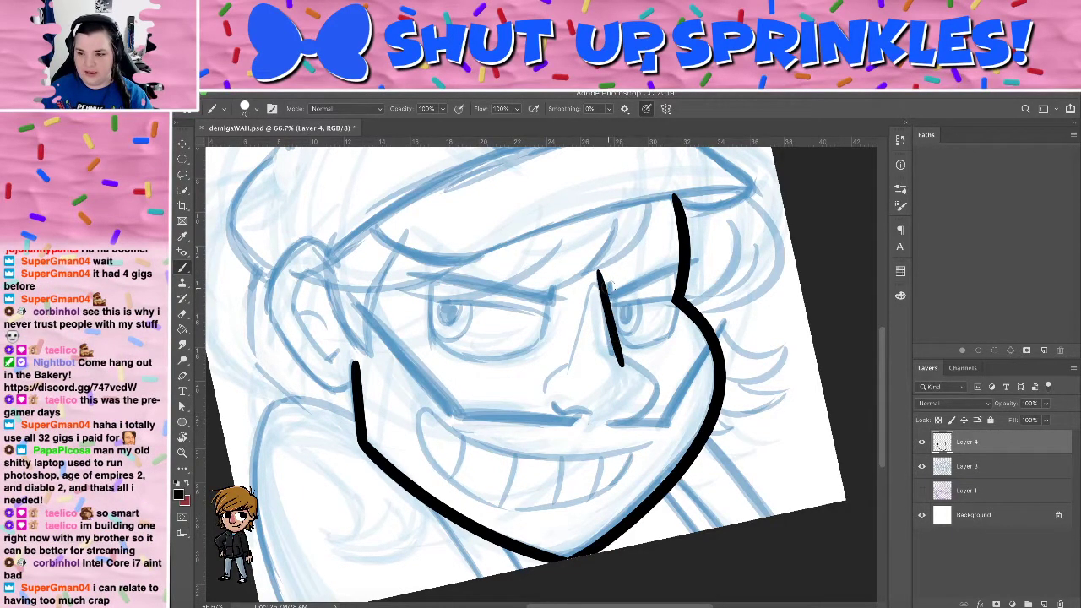
pyautogui.hotkey('ctrl', 'z')
pyautogui.moveTo(599, 278); pyautogui.dragTo(619, 361)
pyautogui.press('e')
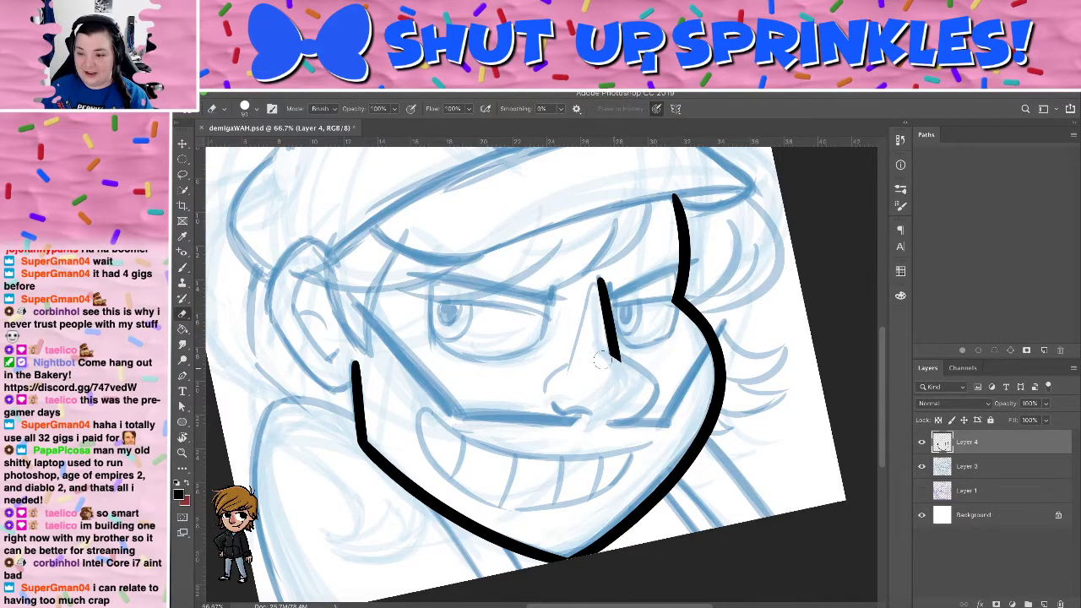
# Ink the rounded tip of the nose in black, curving from the end of the bridge line around to its underside
pyautogui.press('b')
pyautogui.moveTo(616, 353); pyautogui.dragTo(613, 423)
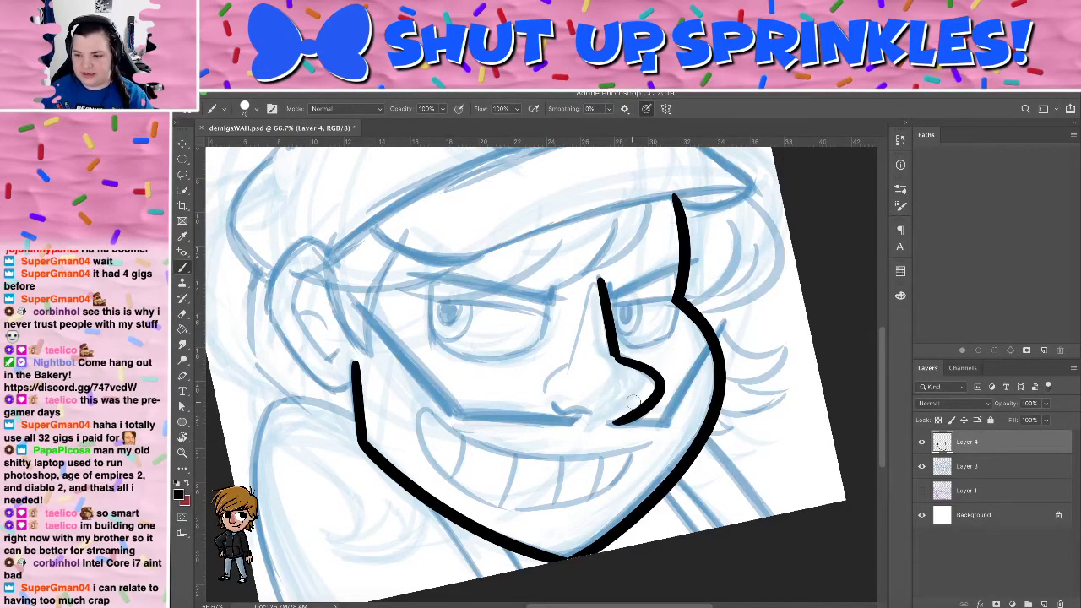
pyautogui.hotkey('ctrl', 'z')
pyautogui.moveTo(613, 352); pyautogui.dragTo(615, 429)
pyautogui.hotkey('ctrl', 'z')
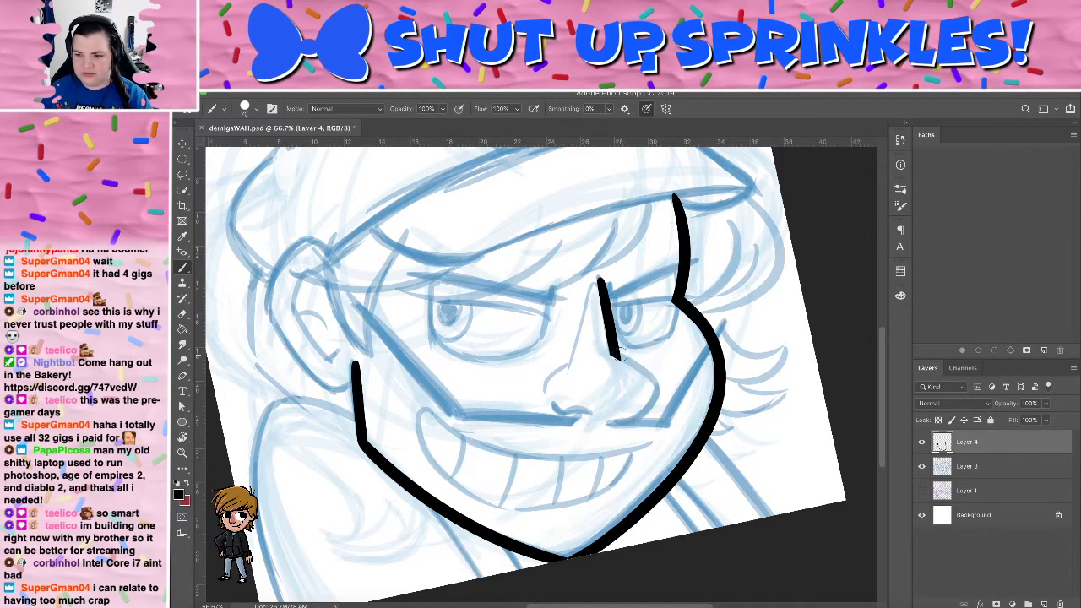
pyautogui.moveTo(618, 353)
pyautogui.mouseDown()
pyautogui.moveTo(647, 372)
pyautogui.moveTo(606, 419)
pyautogui.mouseUp()
pyautogui.press('r')
pyautogui.moveTo(722, 290); pyautogui.dragTo(473, 317)
pyautogui.press('e')
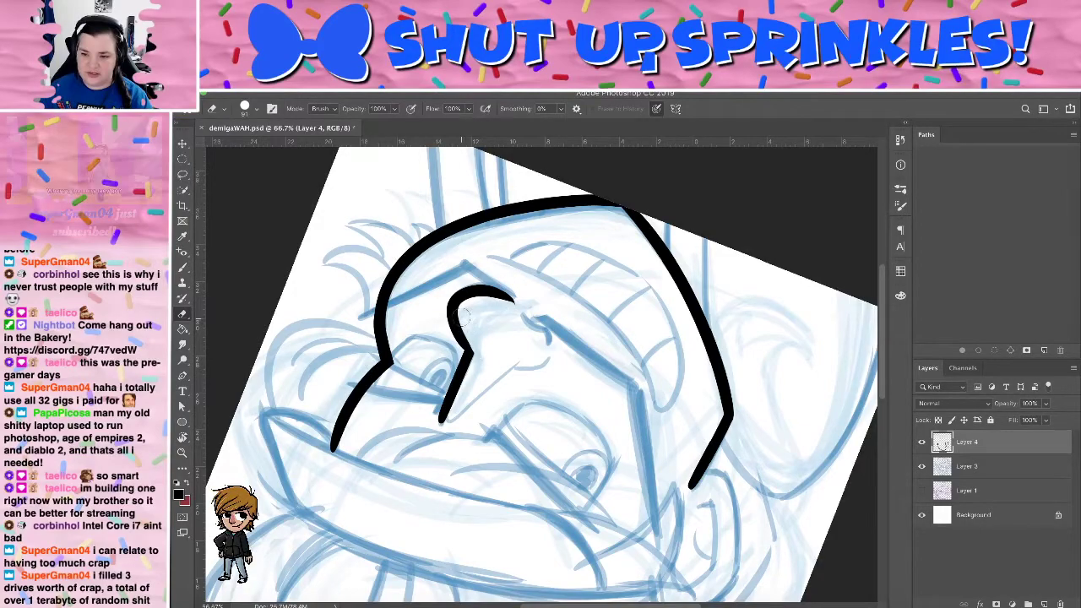
# Try several black strokes for the nostril and underside of the nose with the canvas tilted, undoing each one
pyautogui.press('r')
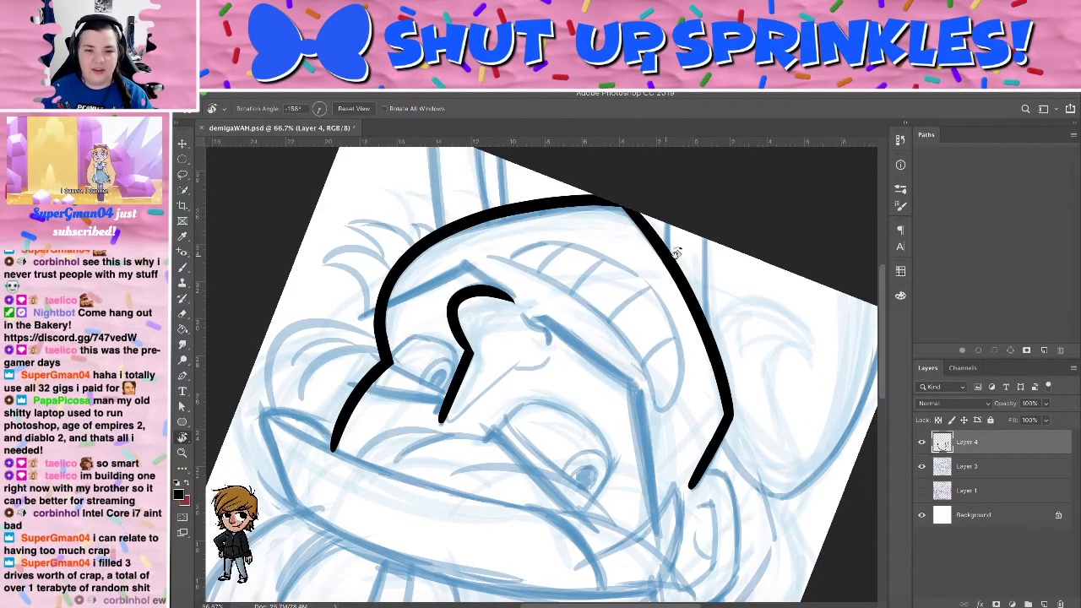
pyautogui.moveTo(551, 314)
pyautogui.mouseDown()
pyautogui.moveTo(604, 325)
pyautogui.moveTo(601, 389)
pyautogui.moveTo(562, 420)
pyautogui.moveTo(534, 396)
pyautogui.moveTo(538, 377)
pyautogui.mouseUp()
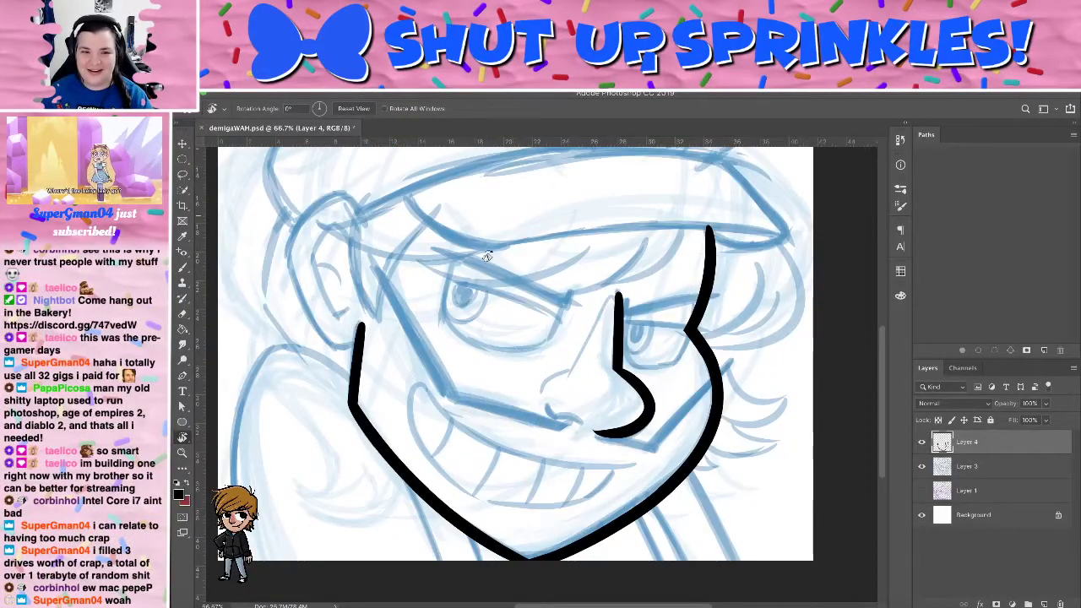
pyautogui.moveTo(514, 338)
pyautogui.mouseDown()
pyautogui.moveTo(497, 340)
pyautogui.moveTo(506, 273)
pyautogui.moveTo(504, 295)
pyautogui.moveTo(549, 296)
pyautogui.mouseUp()
pyautogui.moveTo(620, 267)
pyautogui.mouseDown()
pyautogui.moveTo(590, 244)
pyautogui.moveTo(572, 261)
pyautogui.mouseUp()
pyautogui.press('b')
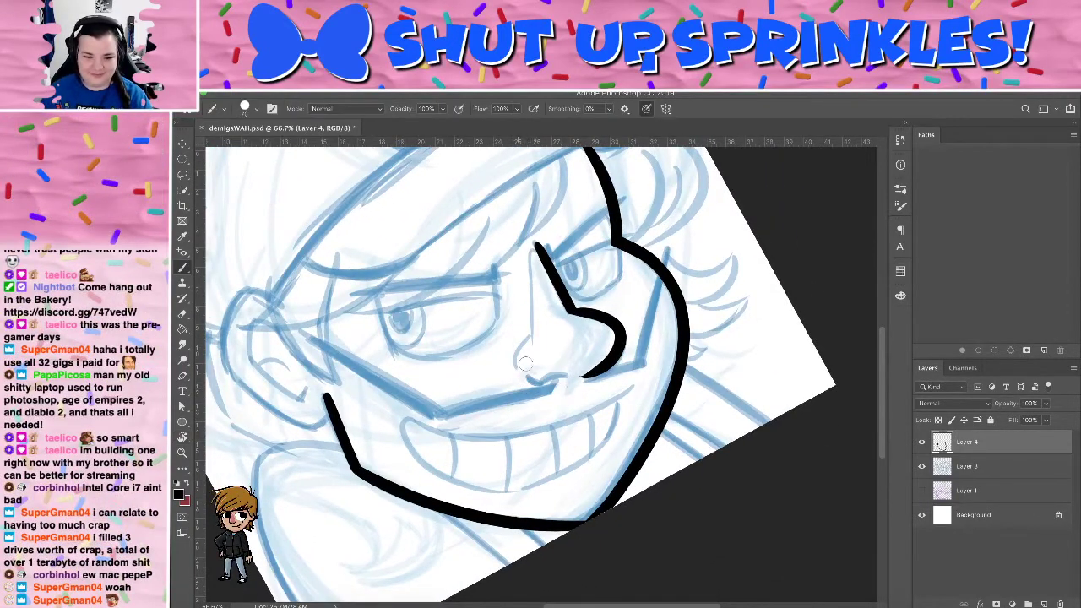
pyautogui.moveTo(521, 377); pyautogui.dragTo(591, 377)
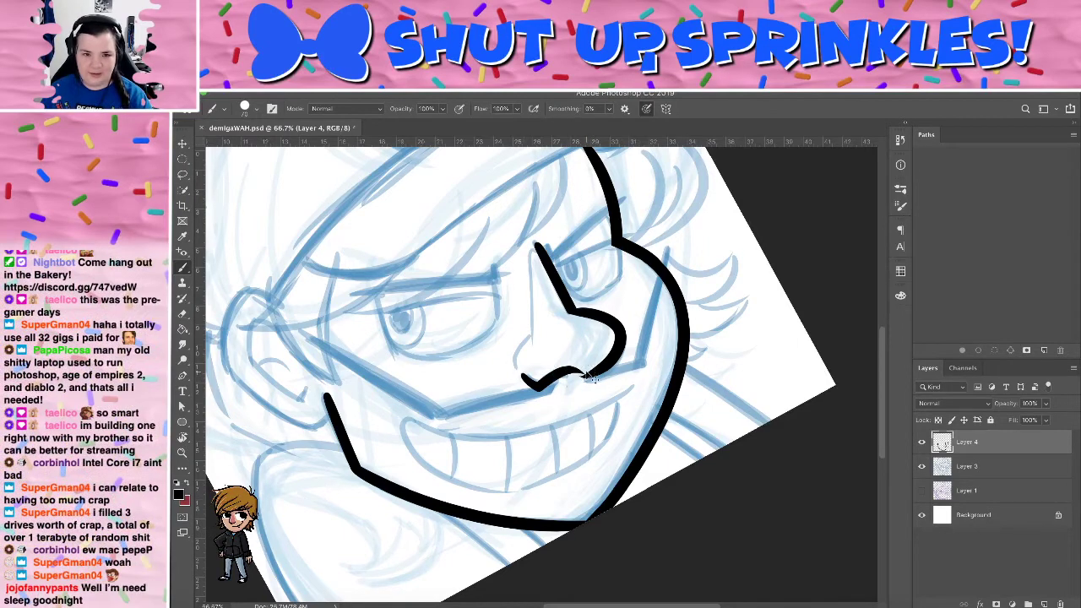
pyautogui.hotkey('ctrl', 'z')
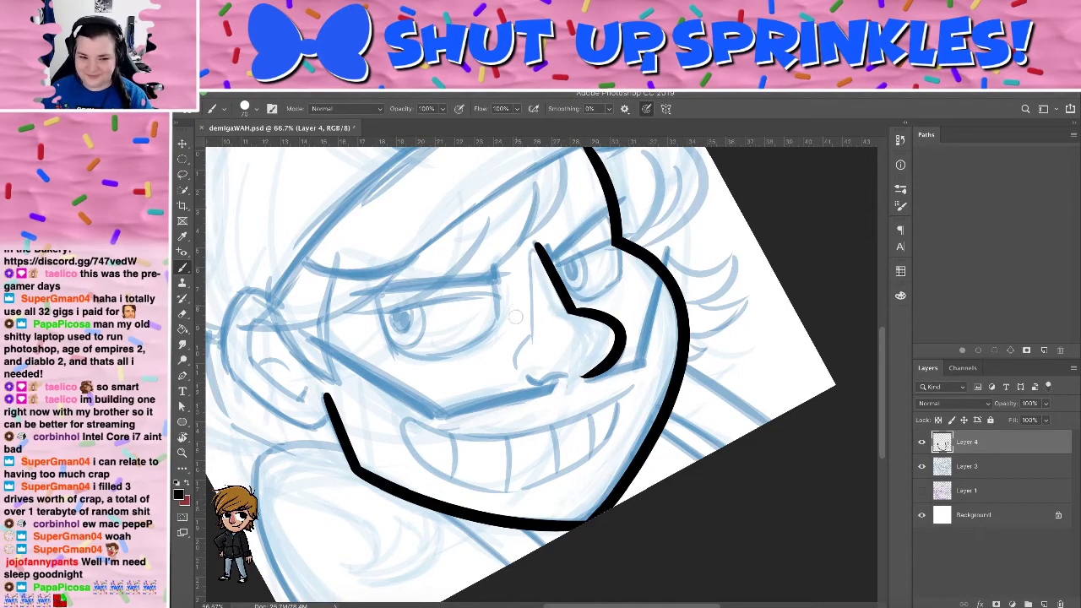
pyautogui.moveTo(527, 384); pyautogui.dragTo(583, 376)
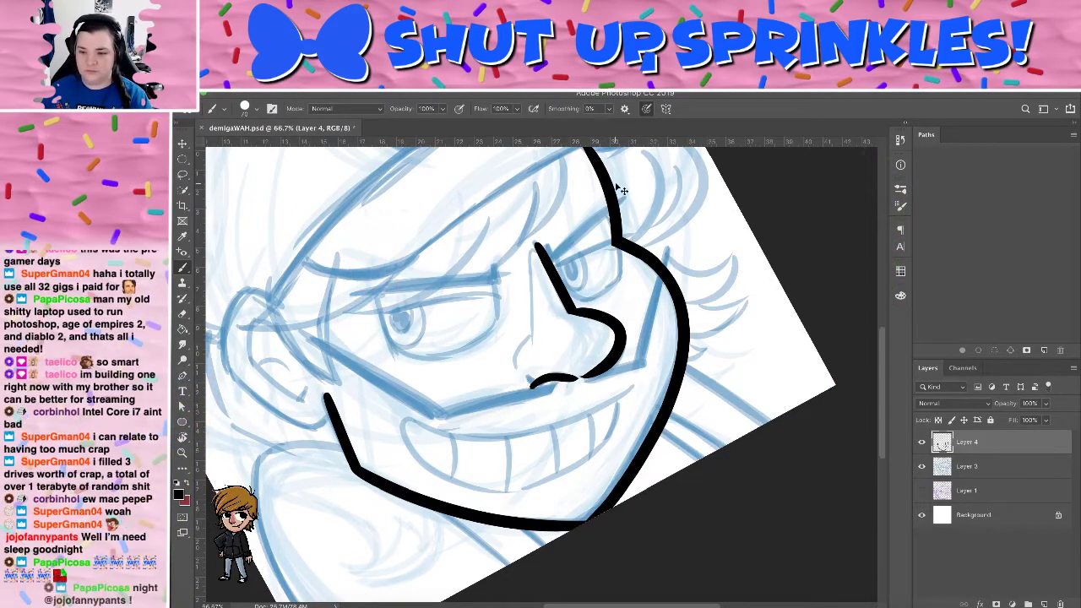
pyautogui.press('super+z')
pyautogui.moveTo(523, 377)
pyautogui.mouseDown()
pyautogui.moveTo(550, 385)
pyautogui.moveTo(589, 374)
pyautogui.mouseUp()
pyautogui.press('super+z')
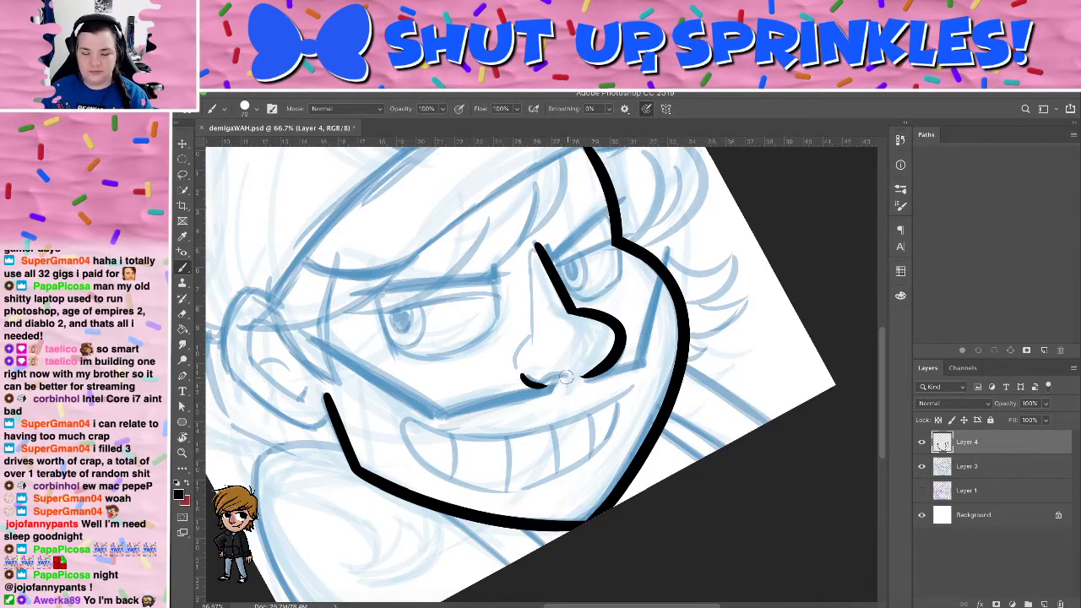
pyautogui.press('super+z')
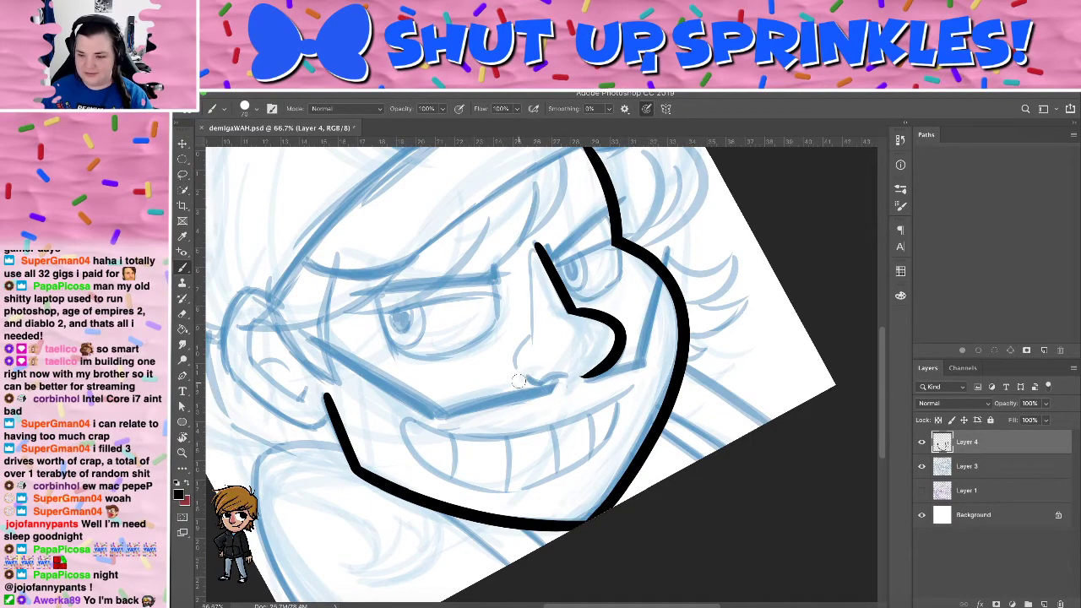
# Ink the underside of the nose in black over the sketch, running from the nose tip back to the curled nostril
pyautogui.moveTo(517, 377)
pyautogui.mouseDown()
pyautogui.moveTo(554, 385)
pyautogui.moveTo(598, 370)
pyautogui.mouseUp()
pyautogui.hotkey('ctrl', 'z')
pyautogui.press('super+z')
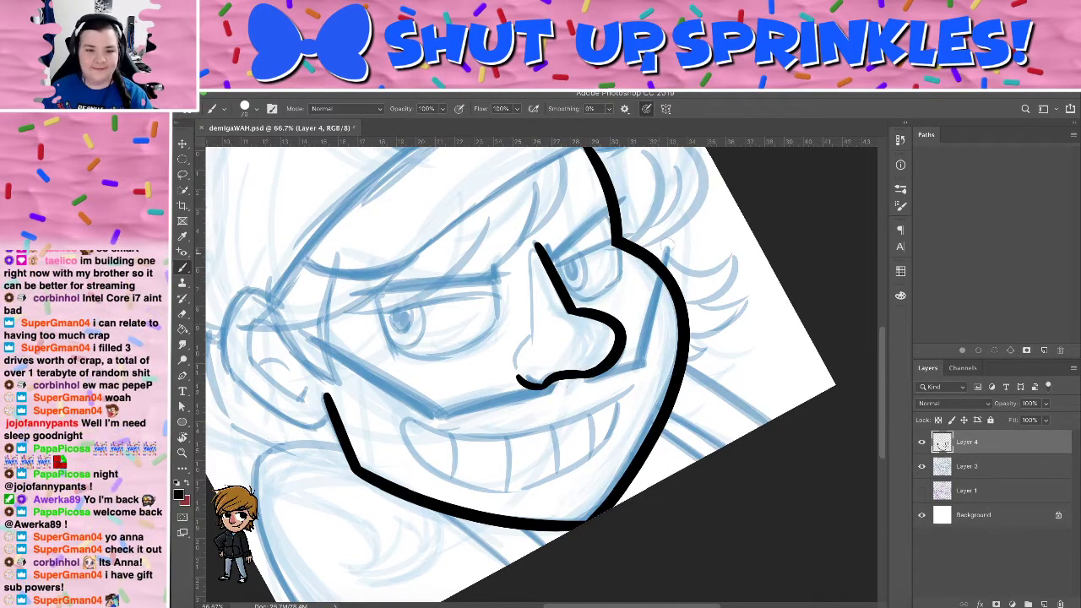
pyautogui.press('r')
pyautogui.moveTo(710, 227)
pyautogui.mouseDown()
pyautogui.moveTo(651, 386)
pyautogui.moveTo(635, 401)
pyautogui.mouseUp()
pyautogui.press('e')
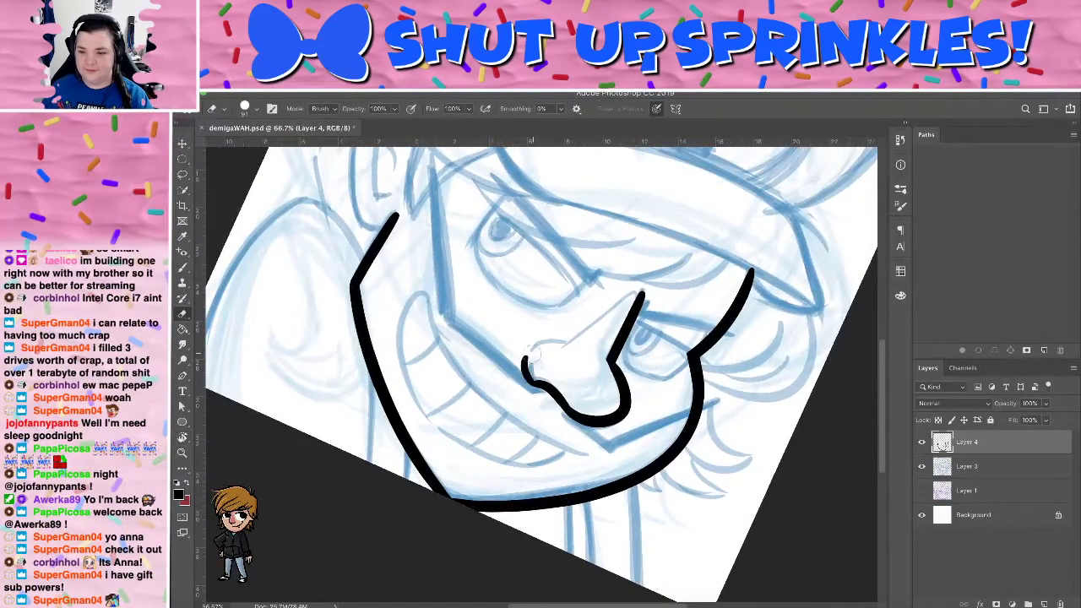
pyautogui.press('r')
pyautogui.moveTo(731, 278)
pyautogui.mouseDown()
pyautogui.moveTo(608, 268)
pyautogui.moveTo(526, 283)
pyautogui.mouseUp()
pyautogui.moveTo(685, 324); pyautogui.dragTo(704, 248)
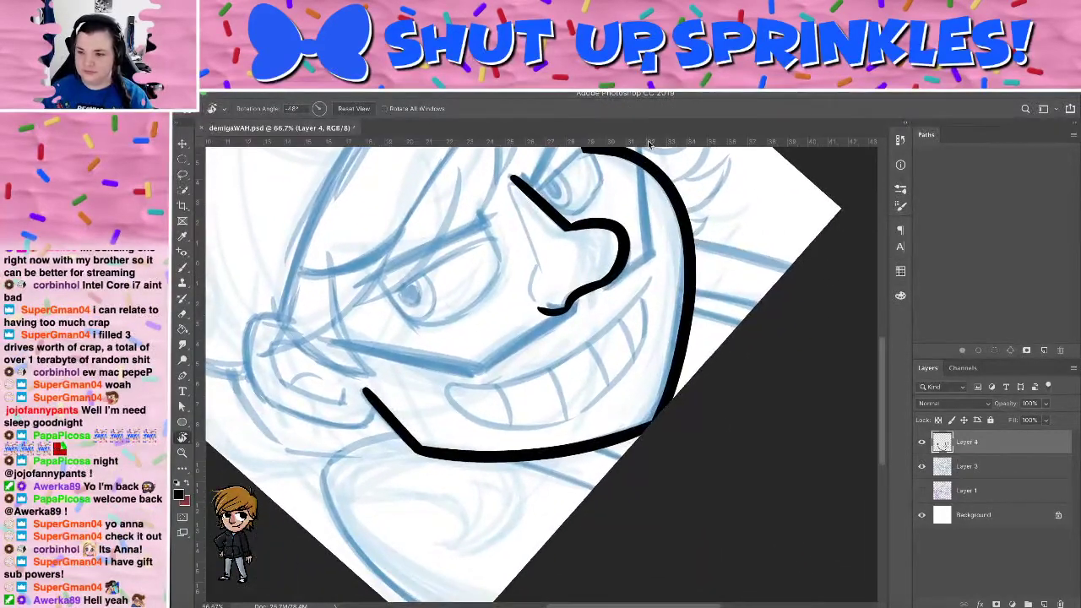
pyautogui.press('b')
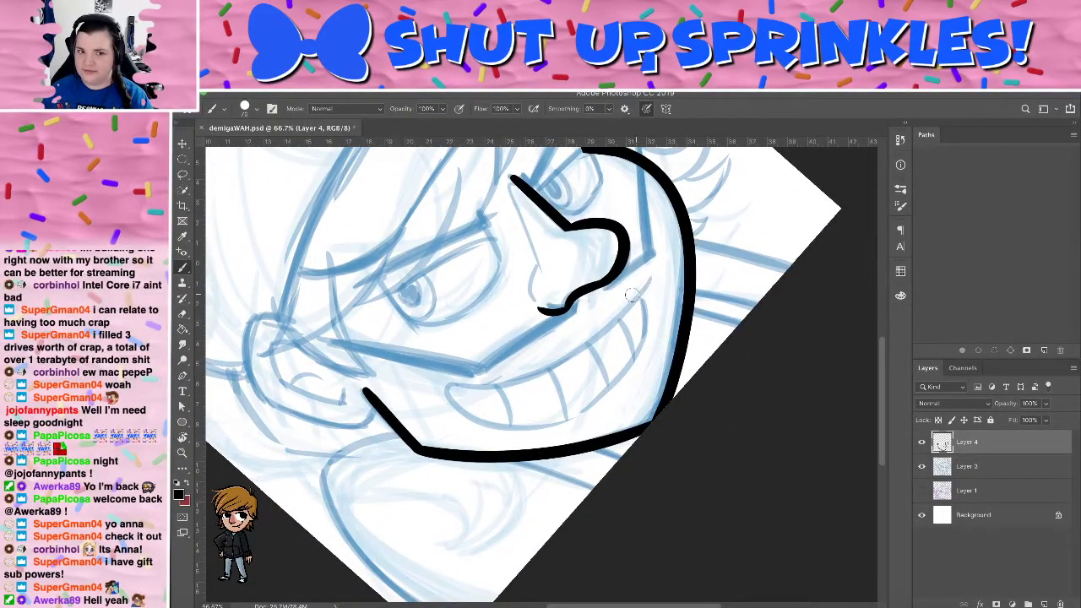
pyautogui.moveTo(655, 276)
pyautogui.mouseDown()
pyautogui.moveTo(534, 375)
pyautogui.moveTo(493, 385)
pyautogui.mouseUp()
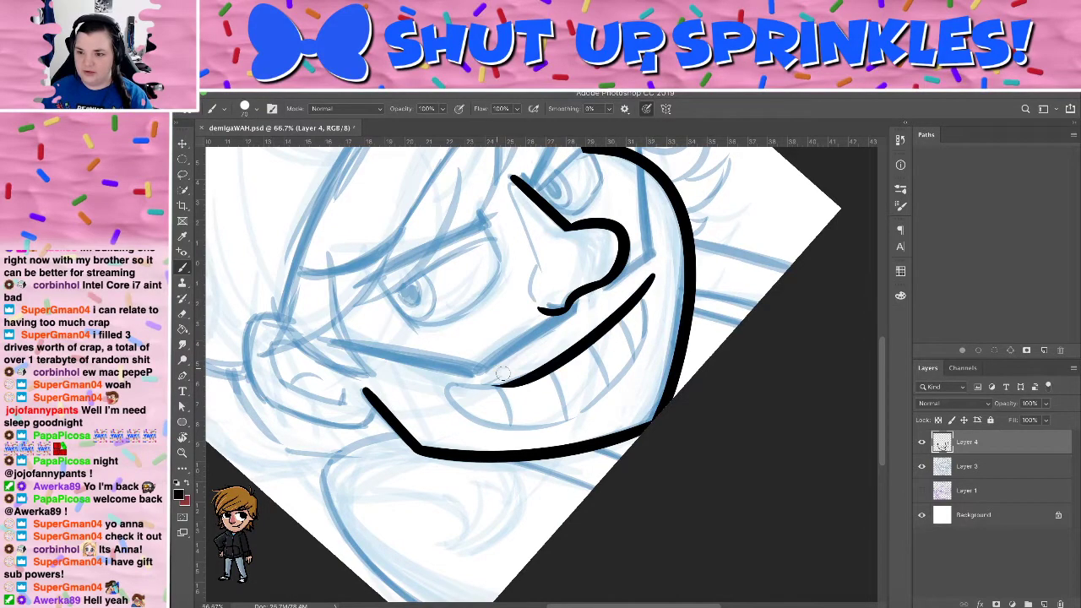
pyautogui.hotkey('ctrl', 'z')
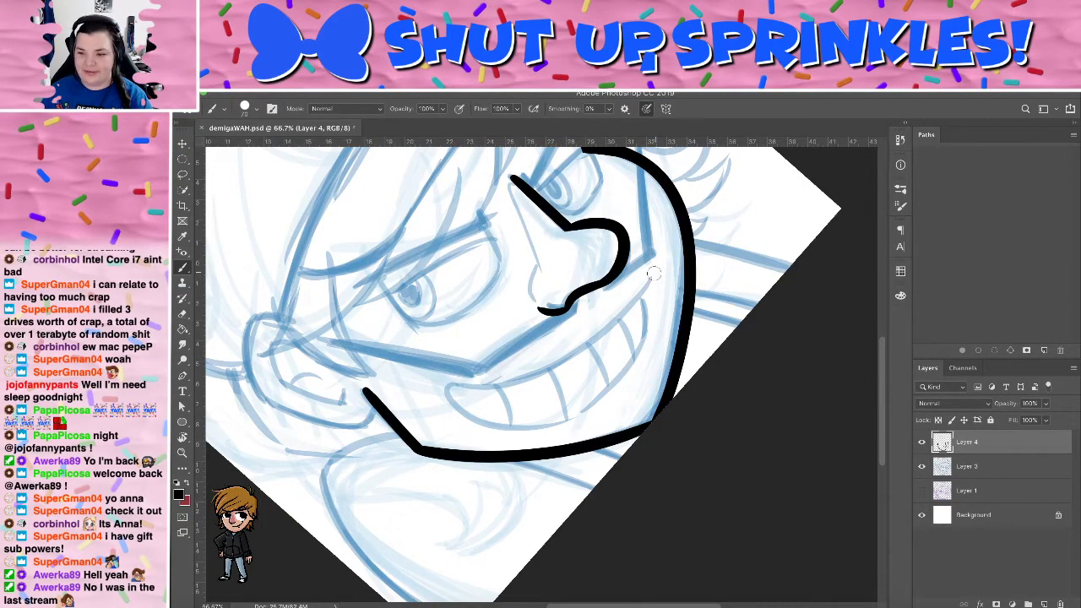
pyautogui.moveTo(655, 272); pyautogui.dragTo(543, 358)
pyautogui.hotkey('ctrl', 'z')
pyautogui.moveTo(654, 274)
pyautogui.mouseDown()
pyautogui.moveTo(564, 354)
pyautogui.moveTo(443, 382)
pyautogui.moveTo(629, 355)
pyautogui.mouseUp()
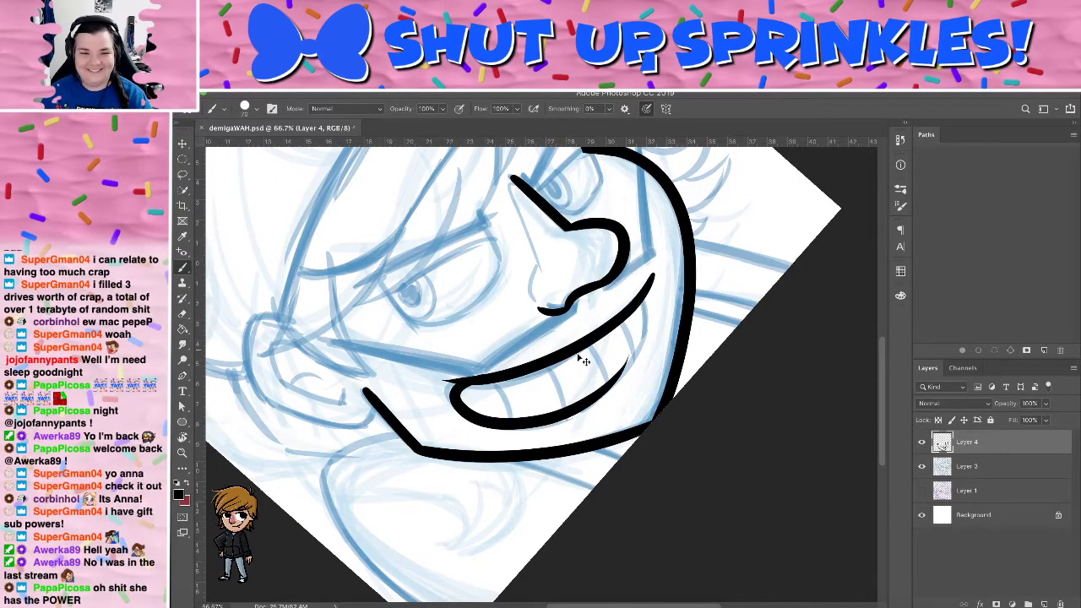
pyautogui.hotkey('ctrl', 'z')
pyautogui.hotkey('ctrl', 'z')
pyautogui.moveTo(654, 275); pyautogui.dragTo(416, 390)
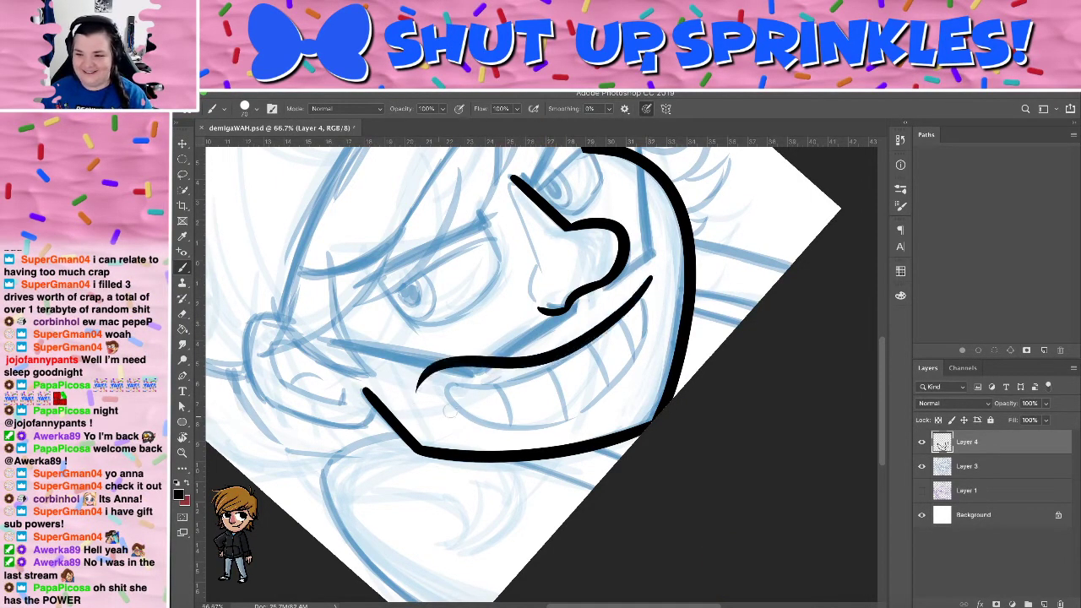
pyautogui.hotkey('ctrl', 'z')
pyautogui.moveTo(652, 277)
pyautogui.mouseDown()
pyautogui.moveTo(477, 366)
pyautogui.moveTo(453, 391)
pyautogui.moveTo(637, 331)
pyautogui.mouseUp()
pyautogui.hotkey('ctrl', 'z')
pyautogui.hotkey('ctrl', 'z')
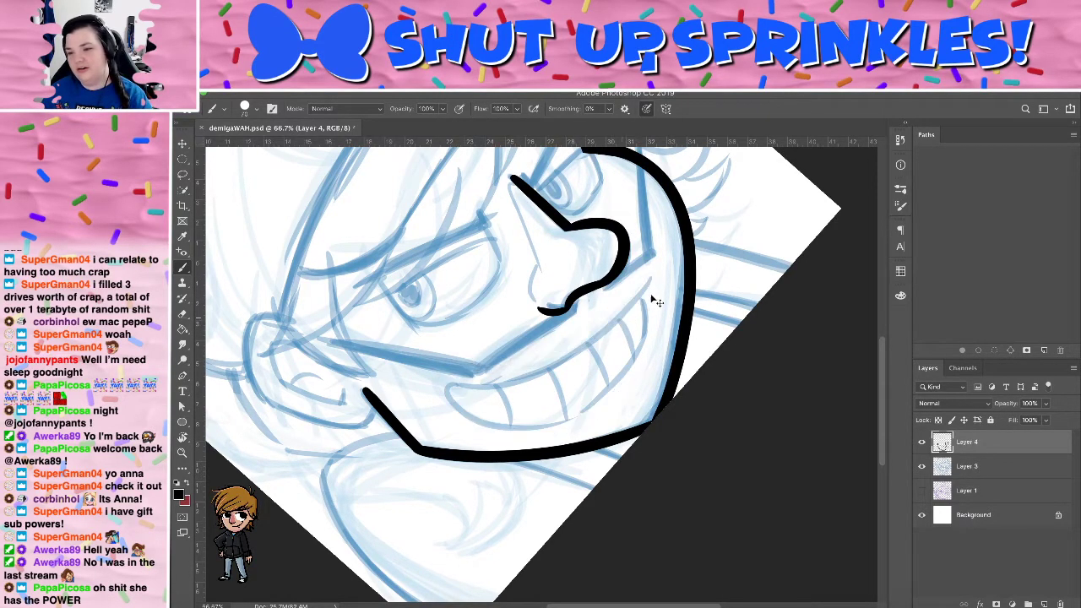
# Ink the outline of the grin over the sketch with an upper lip line, rounded mouth corner and lower lip curving up to close it
pyautogui.moveTo(651, 273)
pyautogui.mouseDown()
pyautogui.moveTo(466, 349)
pyautogui.moveTo(650, 326)
pyautogui.mouseUp()
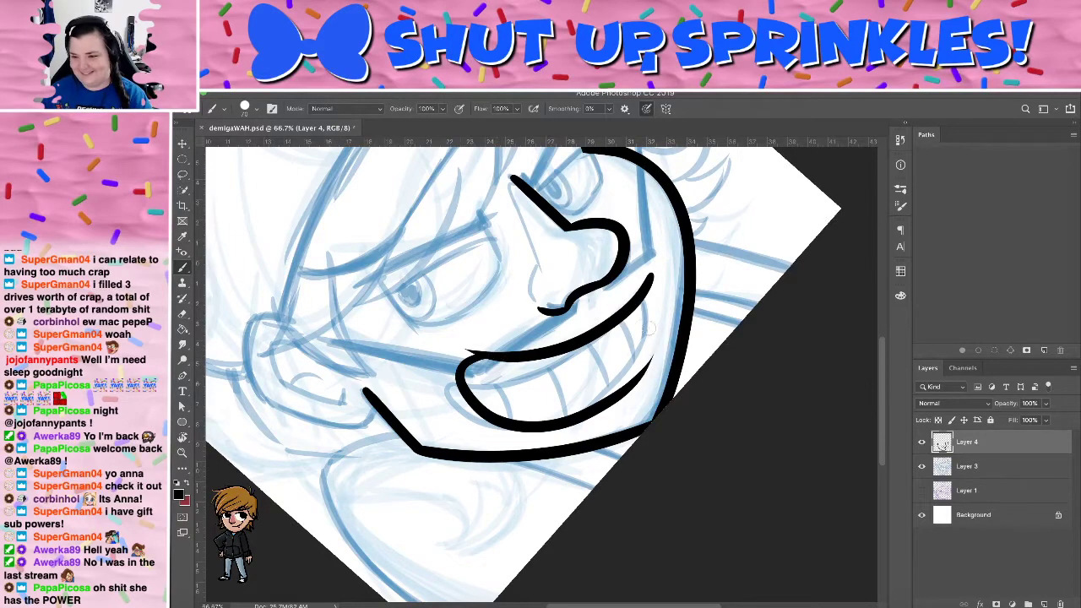
pyautogui.hotkey('ctrl', 'z')
pyautogui.moveTo(477, 353)
pyautogui.mouseDown()
pyautogui.moveTo(593, 391)
pyautogui.moveTo(625, 345)
pyautogui.moveTo(602, 370)
pyautogui.mouseUp()
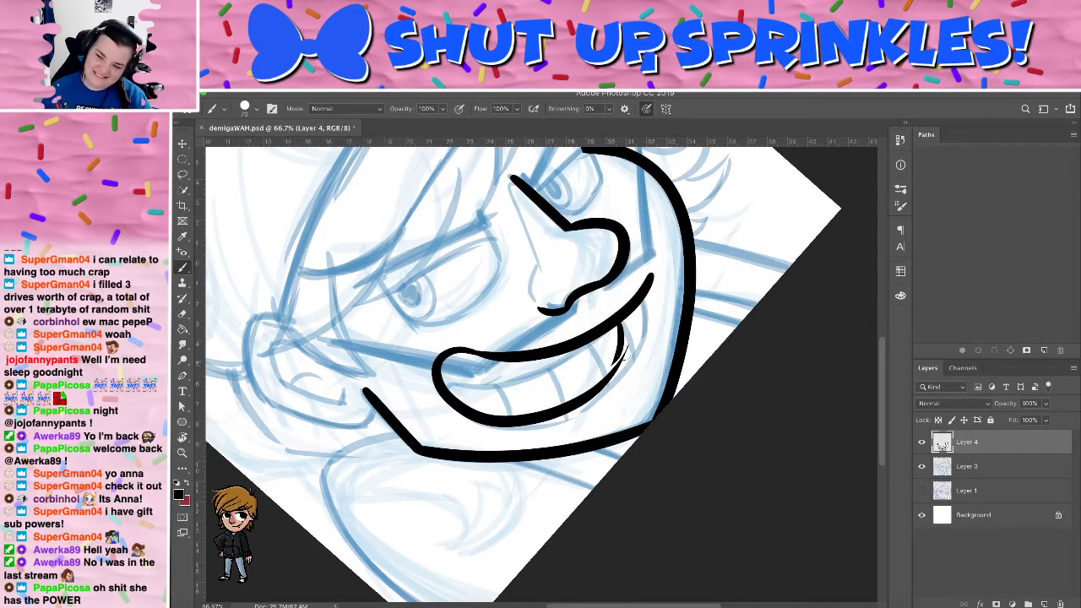
pyautogui.press('super+z')
pyautogui.moveTo(623, 320); pyautogui.dragTo(592, 384)
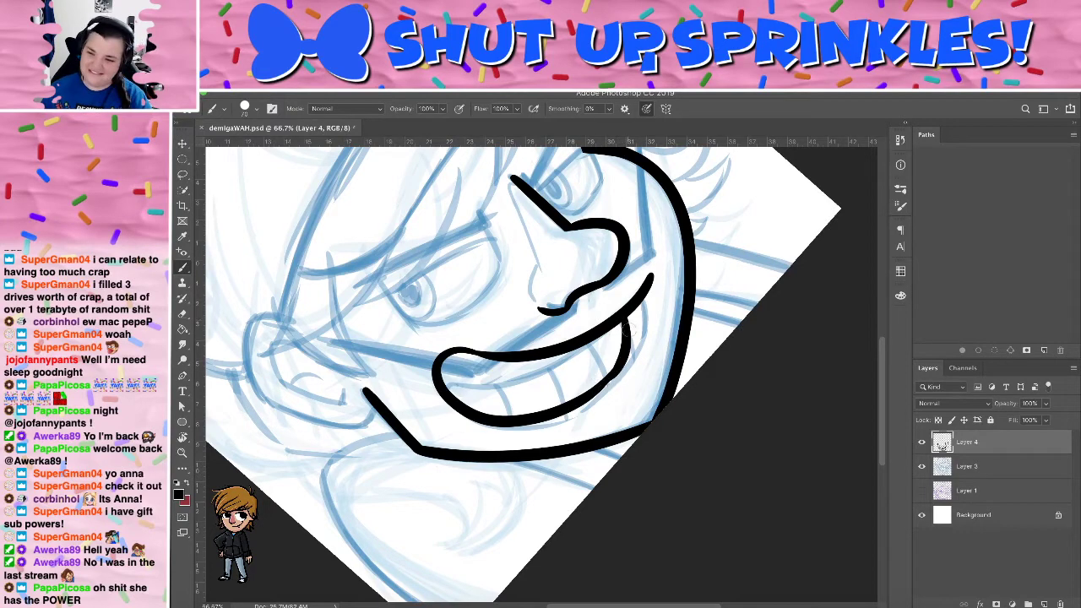
pyautogui.hotkey('ctrl', 'z')
pyautogui.moveTo(642, 291); pyautogui.dragTo(593, 395)
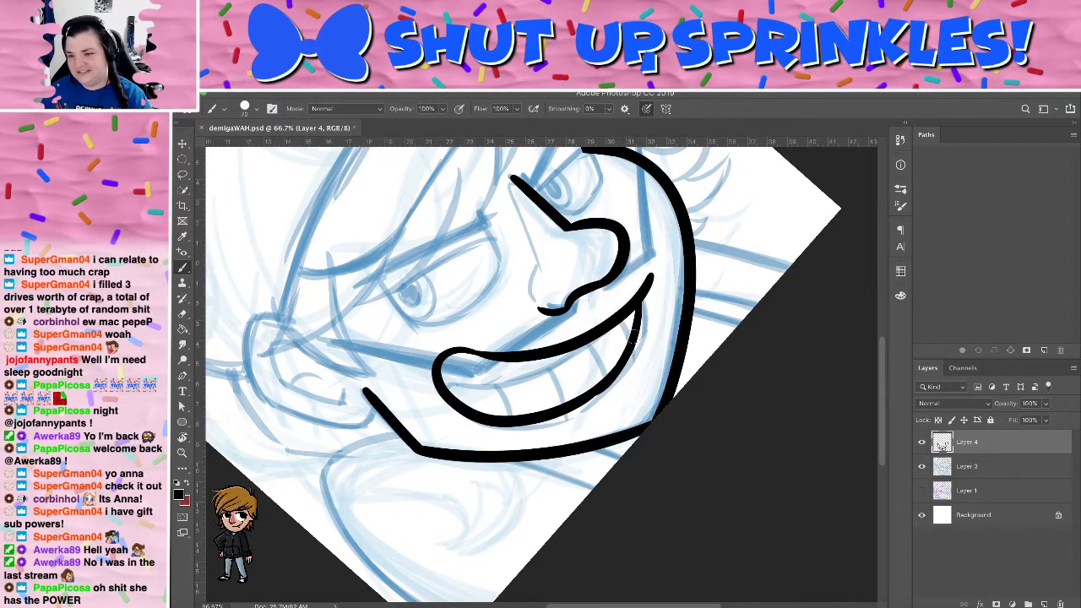
pyautogui.hotkey('ctrl', 'z')
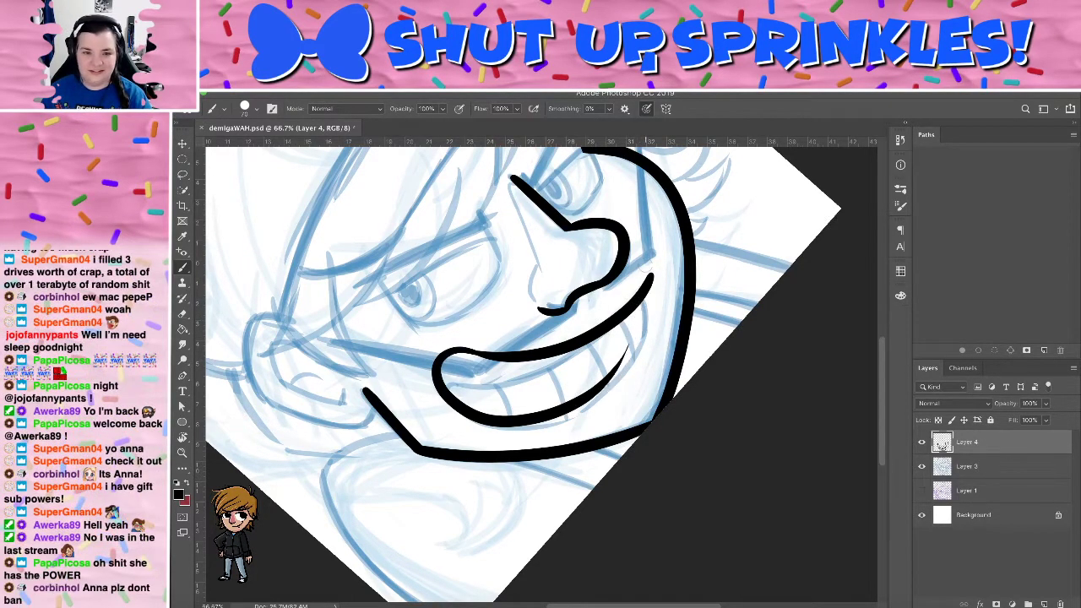
pyautogui.moveTo(642, 292)
pyautogui.mouseDown()
pyautogui.moveTo(621, 359)
pyautogui.moveTo(592, 396)
pyautogui.mouseUp()
pyautogui.hotkey('ctrl', 'z')
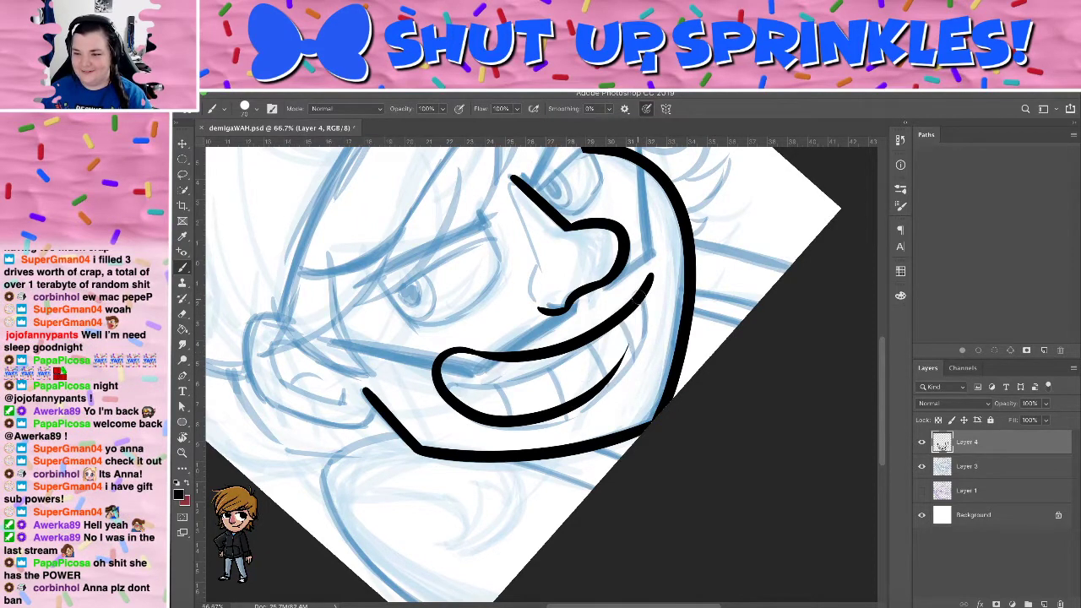
pyautogui.moveTo(641, 291); pyautogui.dragTo(593, 395)
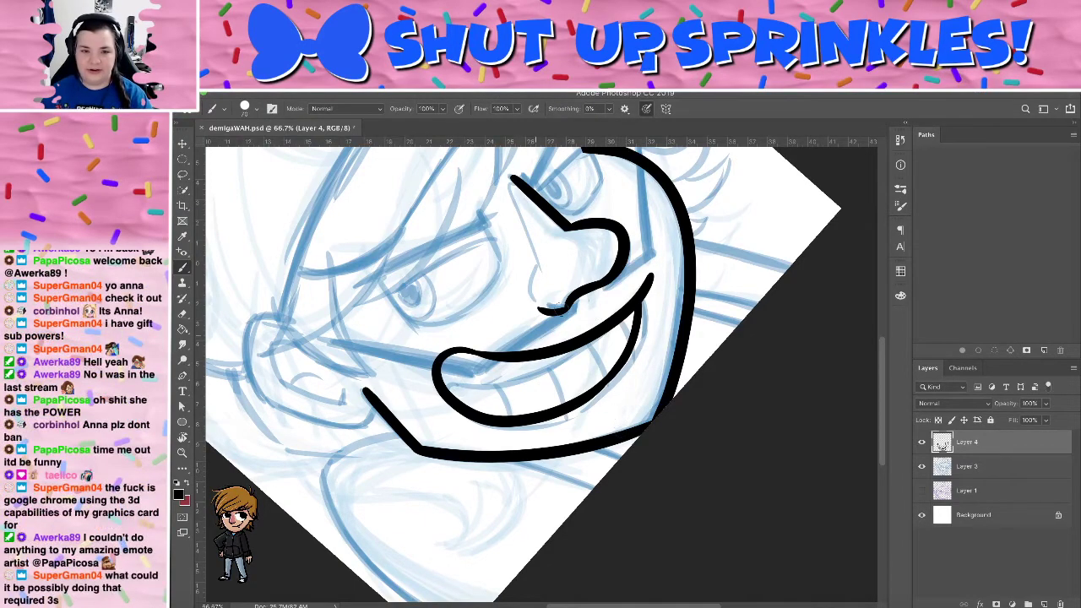
pyautogui.press('r')
pyautogui.moveTo(558, 304)
pyautogui.mouseDown()
pyautogui.moveTo(632, 364)
pyautogui.moveTo(642, 343)
pyautogui.moveTo(665, 407)
pyautogui.mouseUp()
pyautogui.moveTo(664, 412); pyautogui.dragTo(629, 348)
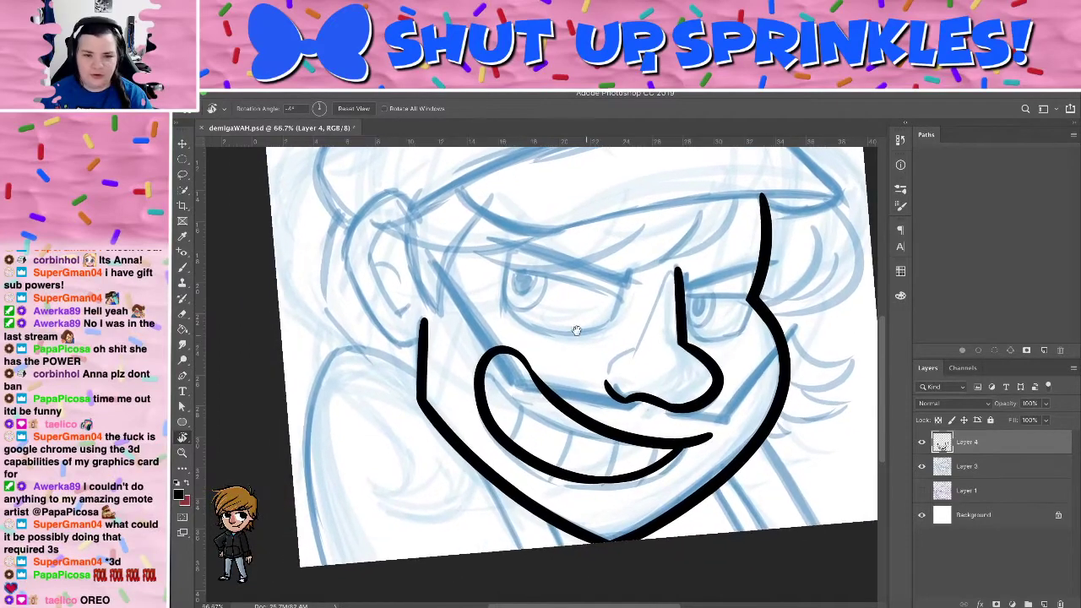
pyautogui.moveTo(541, 337)
pyautogui.mouseDown()
pyautogui.moveTo(584, 331)
pyautogui.moveTo(594, 299)
pyautogui.moveTo(615, 372)
pyautogui.mouseUp()
pyautogui.press('b')
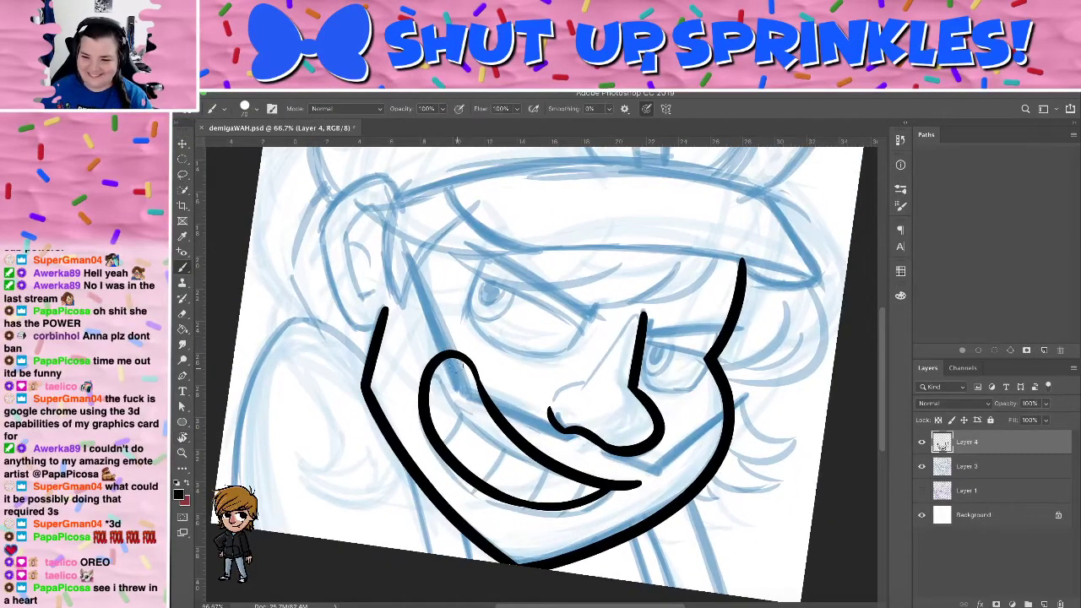
pyautogui.moveTo(453, 358); pyautogui.dragTo(486, 413)
pyautogui.hotkey('ctrl', 'z')
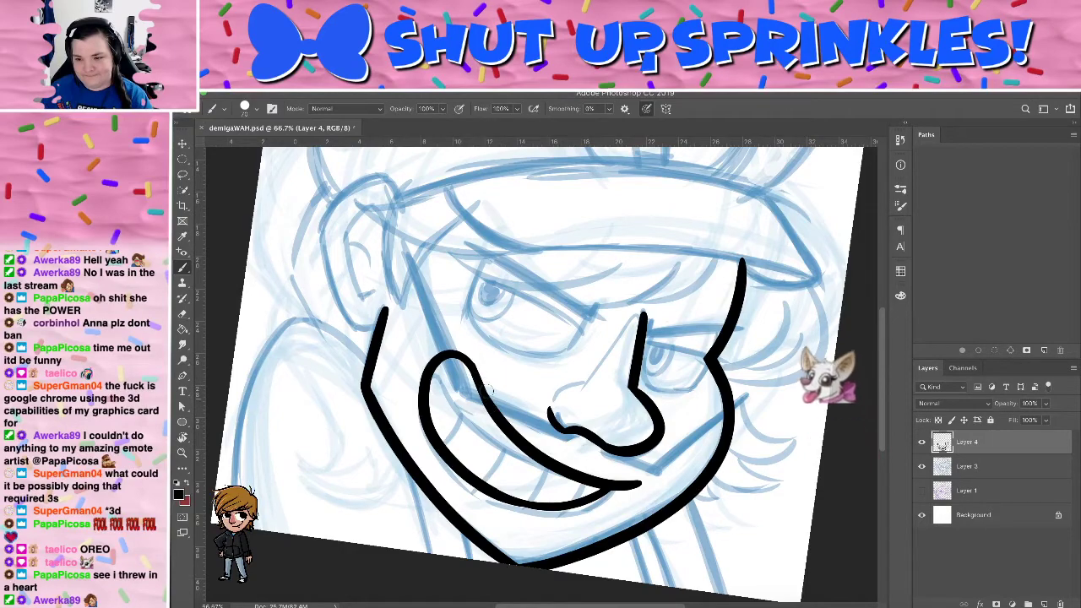
# Ink the curved lines that separate the teeth inside the grinning mouth
pyautogui.press('r')
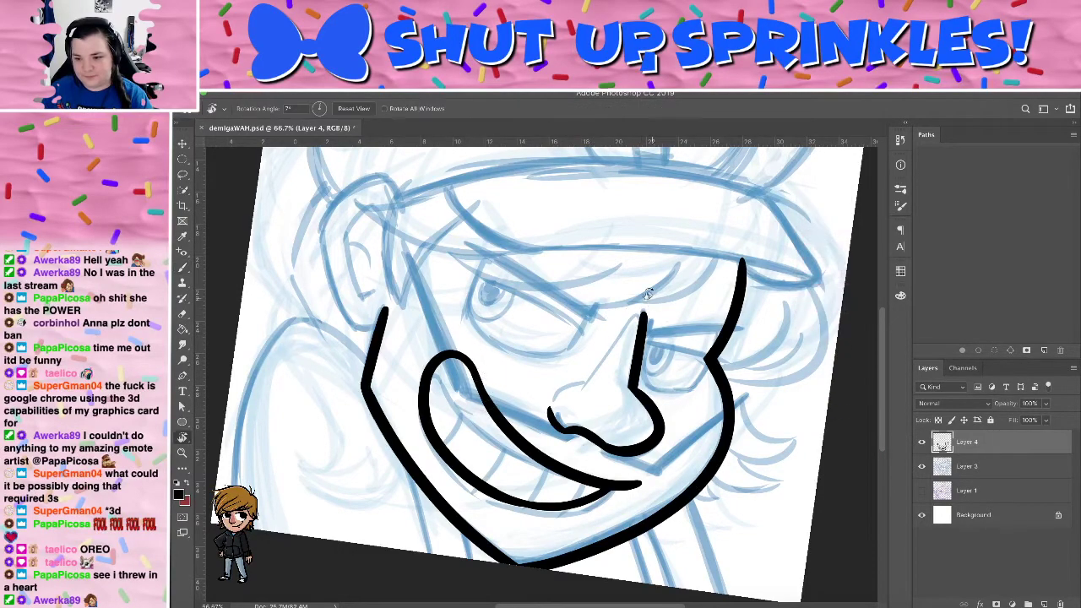
pyautogui.moveTo(540, 338)
pyautogui.mouseDown()
pyautogui.moveTo(506, 362)
pyautogui.moveTo(526, 346)
pyautogui.mouseUp()
pyautogui.moveTo(540, 439); pyautogui.dragTo(554, 497)
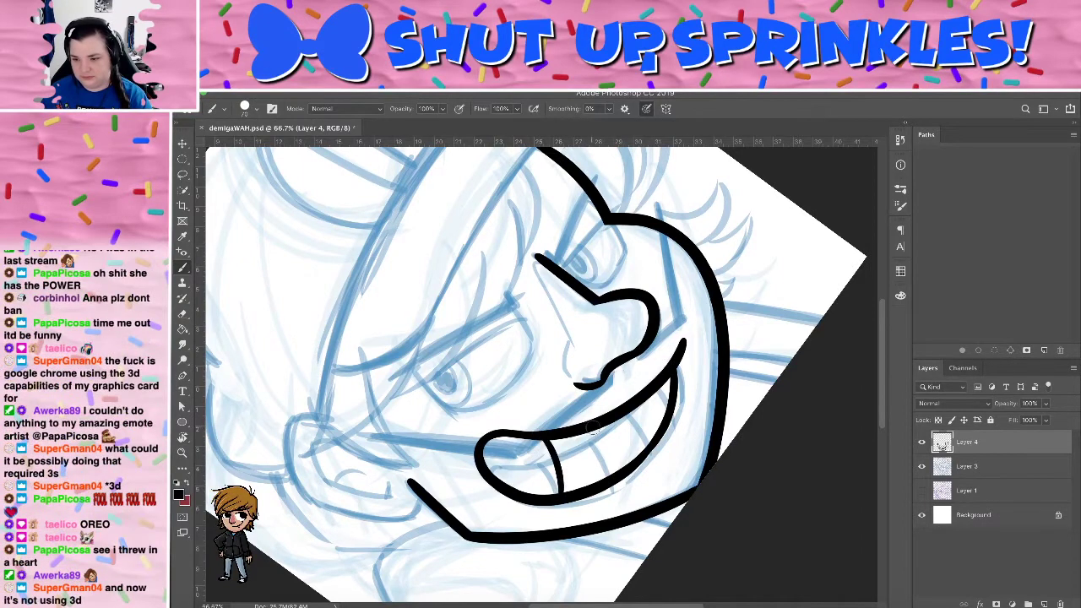
pyautogui.moveTo(597, 428); pyautogui.dragTo(608, 478)
pyautogui.moveTo(630, 405); pyautogui.dragTo(657, 434)
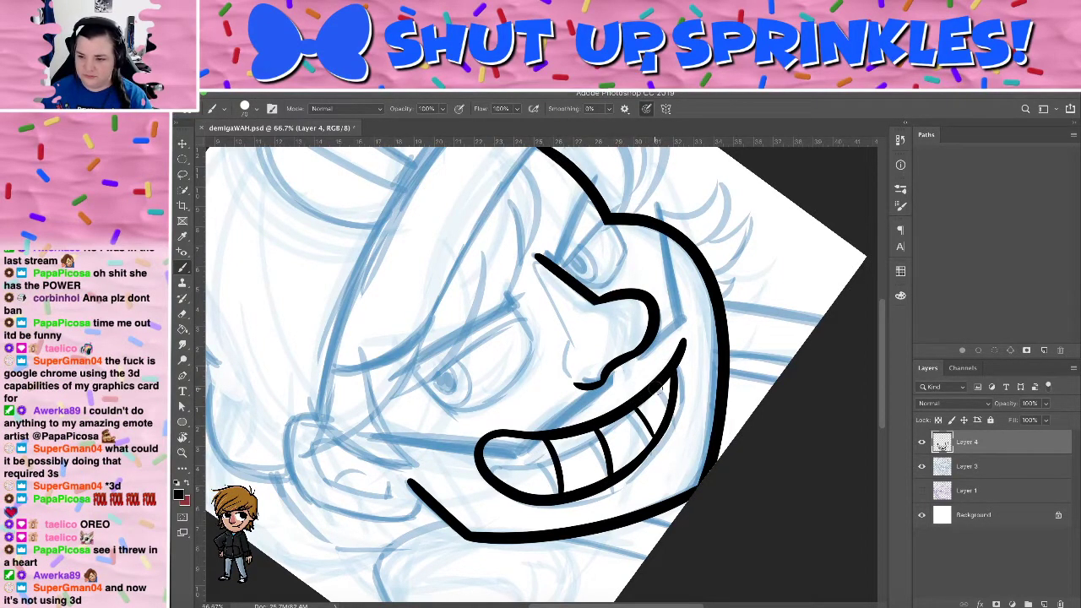
# Ink the two slanted neck lines running from the underside of the jaw to the canvas edge, on the ear side of the chin
pyautogui.press('r')
pyautogui.moveTo(731, 249); pyautogui.dragTo(693, 302)
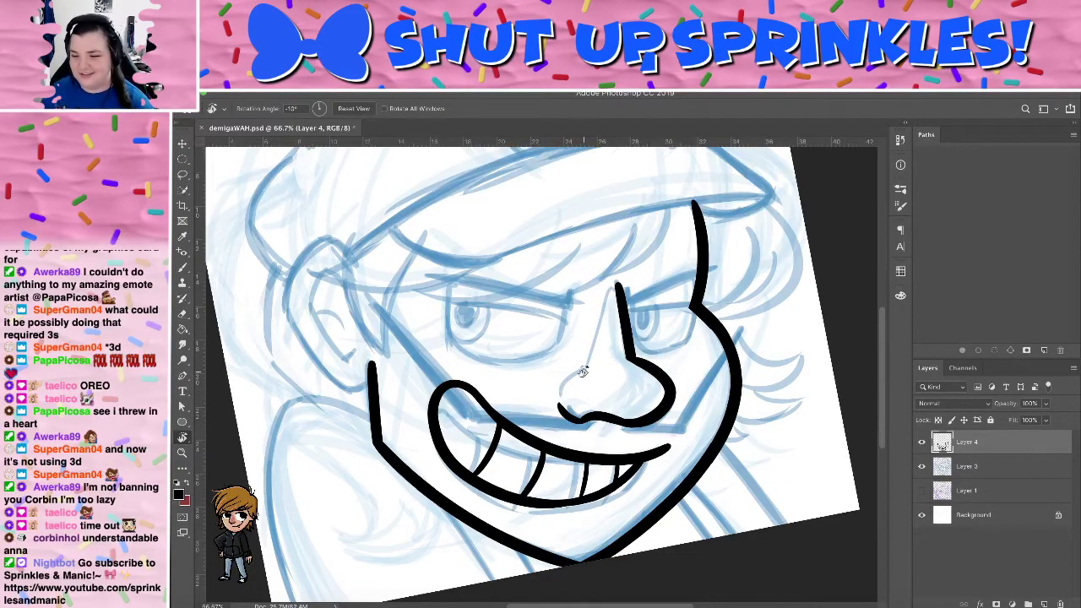
pyautogui.scroll(-3, 624, 422)
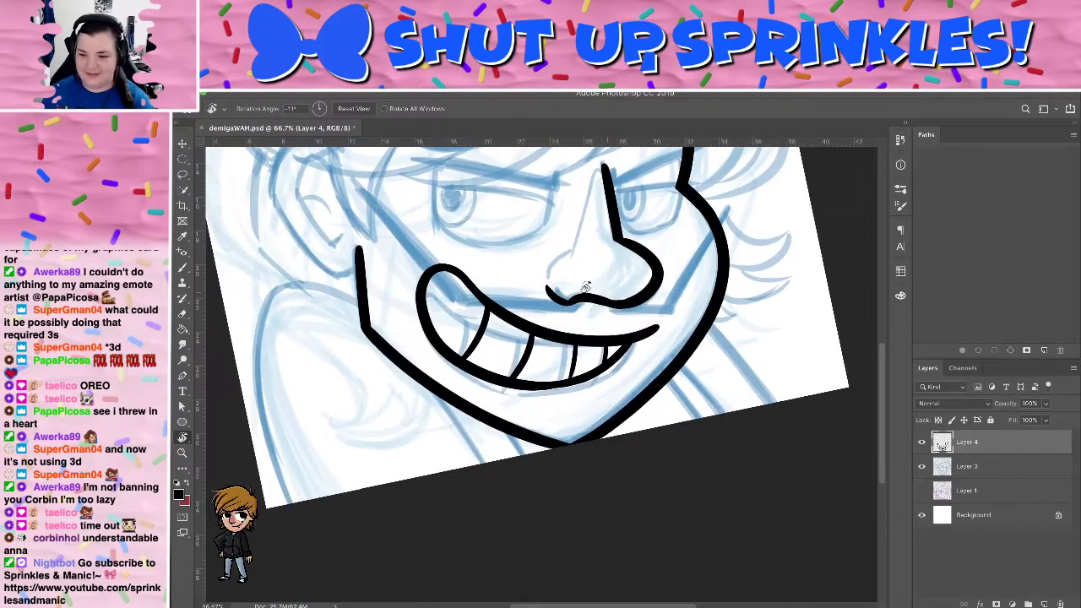
pyautogui.press('b')
pyautogui.moveTo(447, 403); pyautogui.dragTo(483, 463)
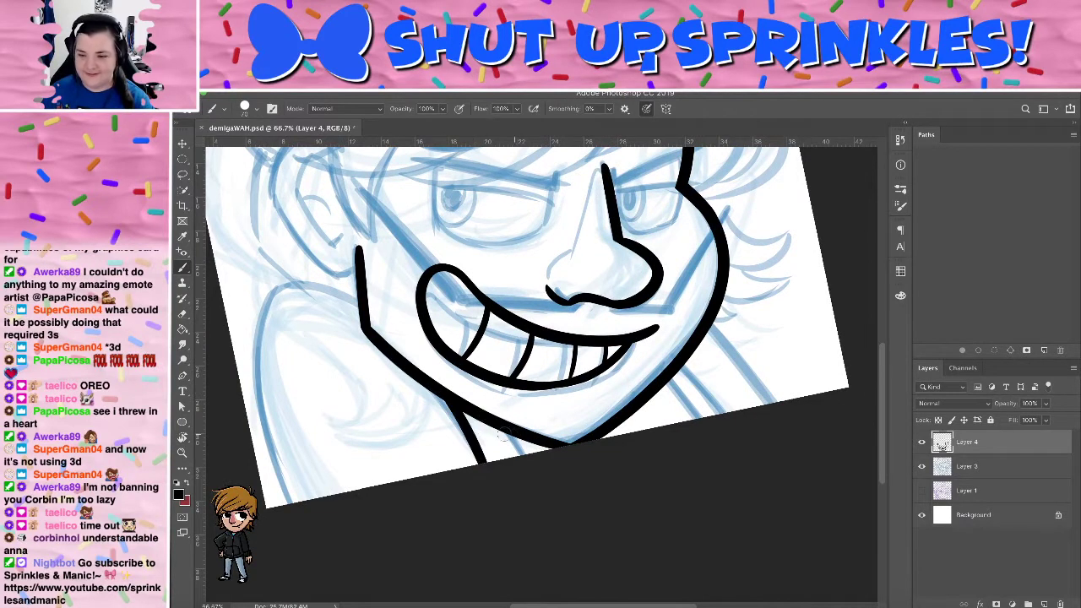
pyautogui.hotkey('ctrl', 'z')
pyautogui.moveTo(441, 399); pyautogui.dragTo(492, 464)
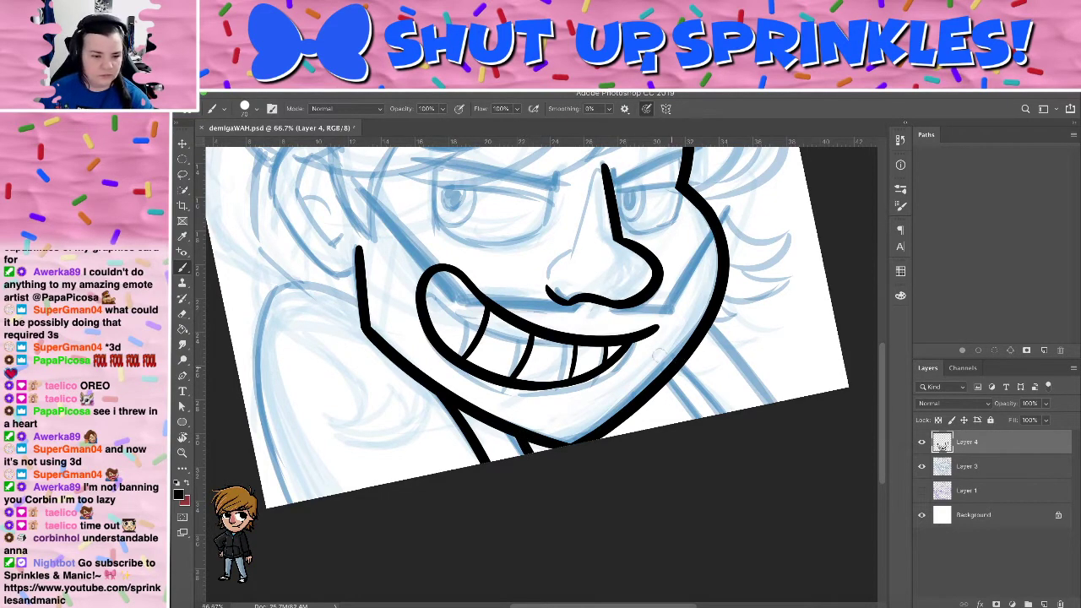
# Ink the two parallel sketch lines running from the jaw to the canvas edge on the far side of the chin
pyautogui.moveTo(668, 380); pyautogui.dragTo(701, 418)
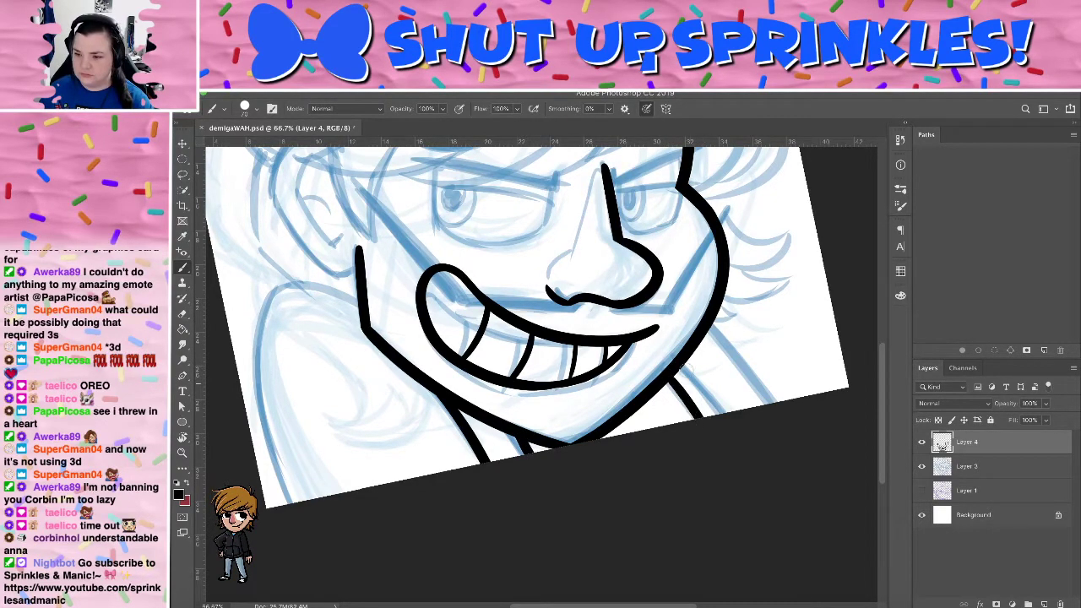
pyautogui.hotkey('ctrl', 'z')
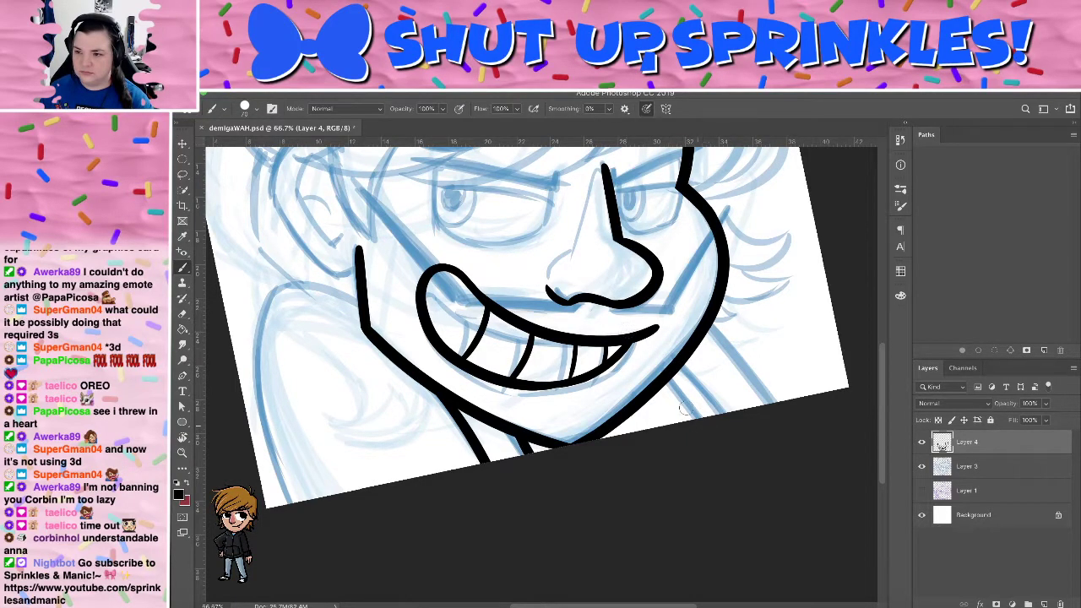
pyautogui.moveTo(663, 377); pyautogui.dragTo(700, 418)
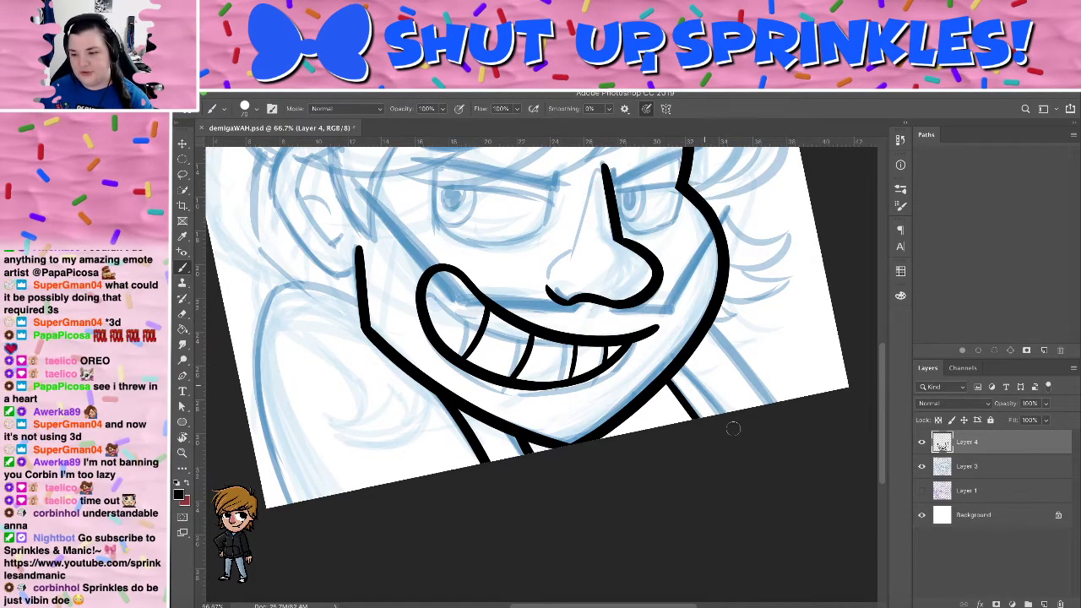
pyautogui.moveTo(687, 366); pyautogui.dragTo(724, 412)
pyautogui.press('super+z')
pyautogui.moveTo(683, 365); pyautogui.dragTo(728, 416)
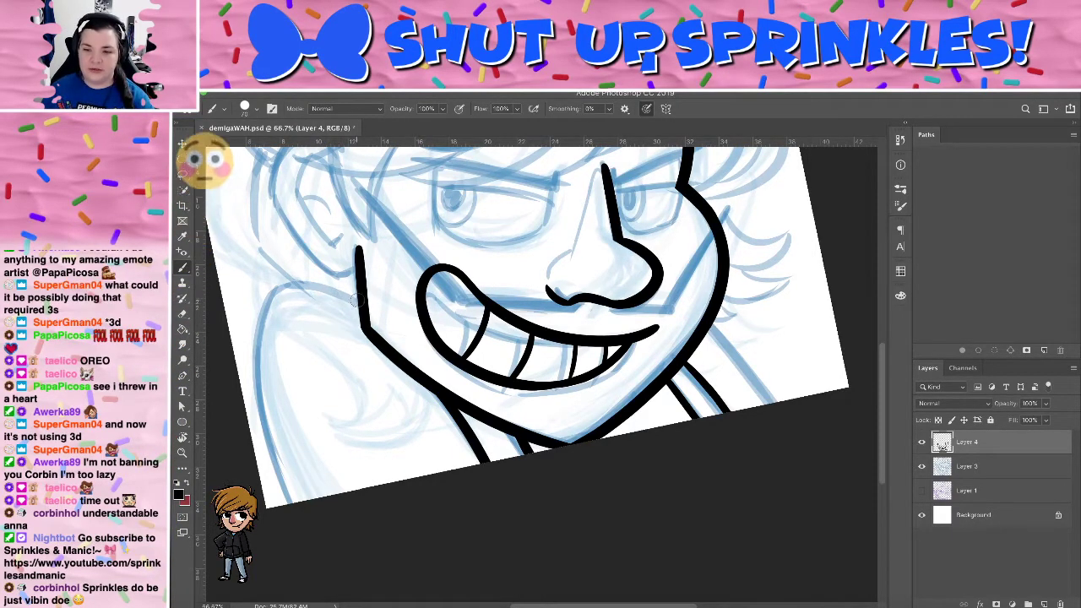
pyautogui.moveTo(357, 300)
pyautogui.mouseDown()
pyautogui.moveTo(314, 279)
pyautogui.moveTo(288, 488)
pyautogui.mouseUp()
pyautogui.press('super+z')
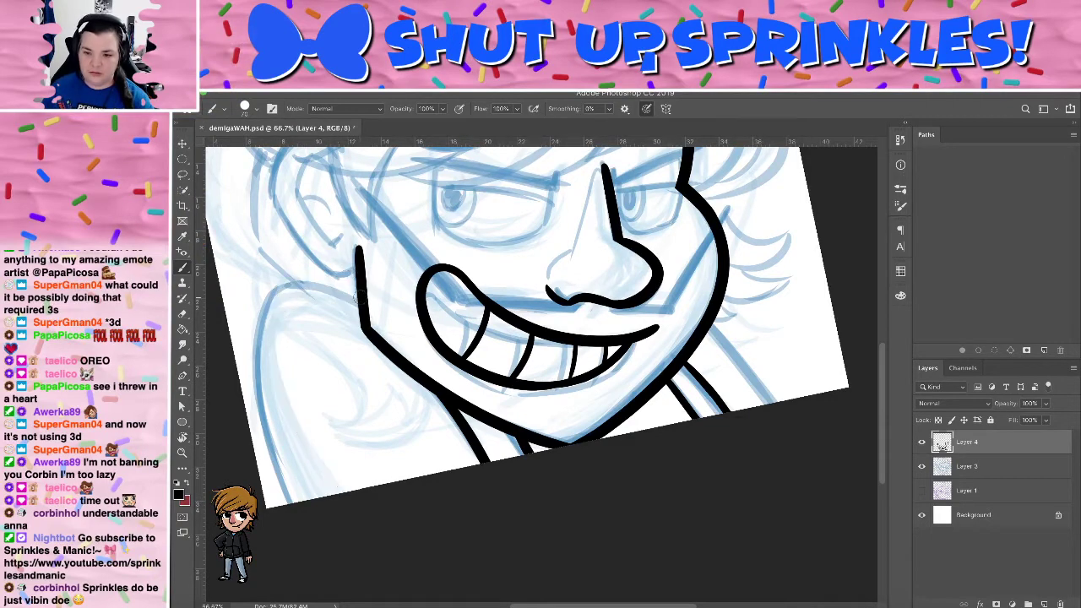
pyautogui.moveTo(360, 297)
pyautogui.mouseDown()
pyautogui.moveTo(251, 353)
pyautogui.moveTo(263, 505)
pyautogui.mouseUp()
pyautogui.hotkey('ctrl', 'z')
pyautogui.moveTo(365, 295)
pyautogui.mouseDown()
pyautogui.moveTo(286, 276)
pyautogui.moveTo(294, 501)
pyautogui.mouseUp()
pyautogui.hotkey('ctrl', 'z')
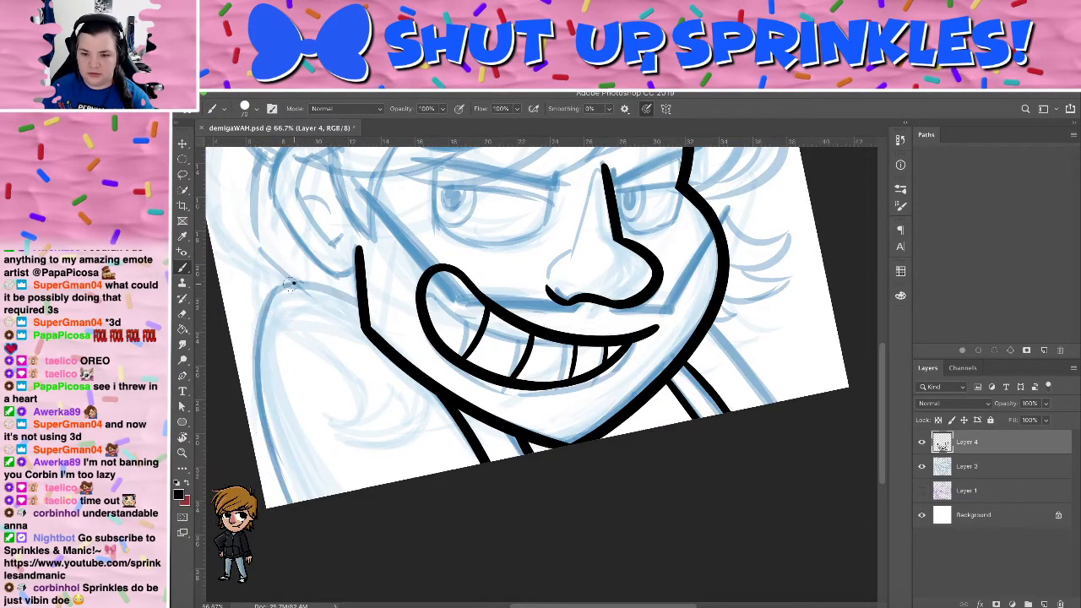
pyautogui.moveTo(292, 285); pyautogui.dragTo(289, 498)
pyautogui.hotkey('ctrl', 'z')
# Ink the shoulder outline from the canvas edge up its outer curve and across its top to the jaw
pyautogui.moveTo(302, 281); pyautogui.dragTo(290, 501)
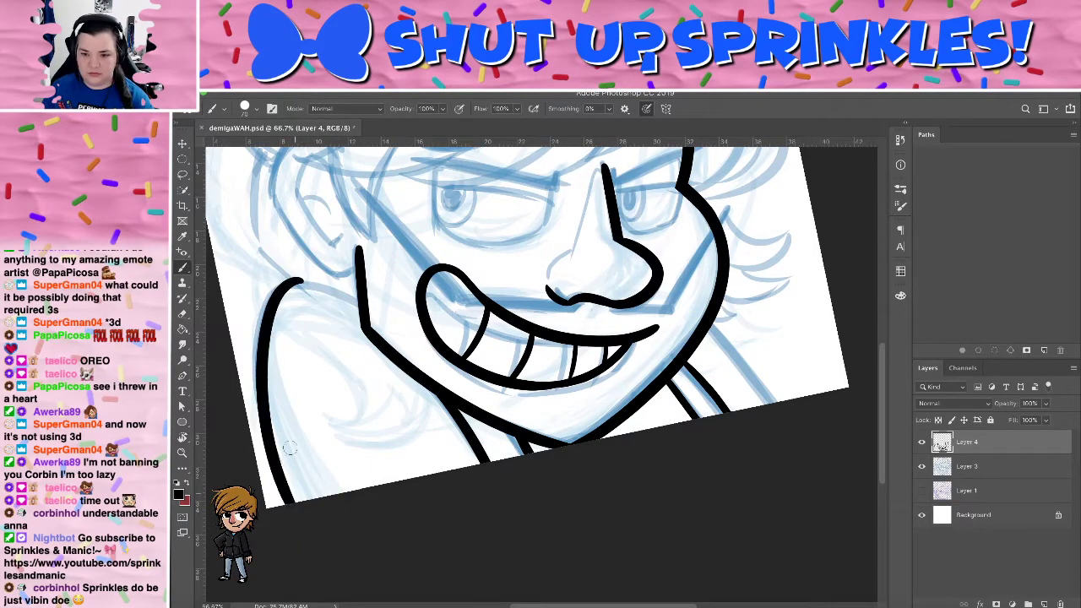
pyautogui.moveTo(300, 282); pyautogui.dragTo(358, 317)
pyautogui.press('super+z')
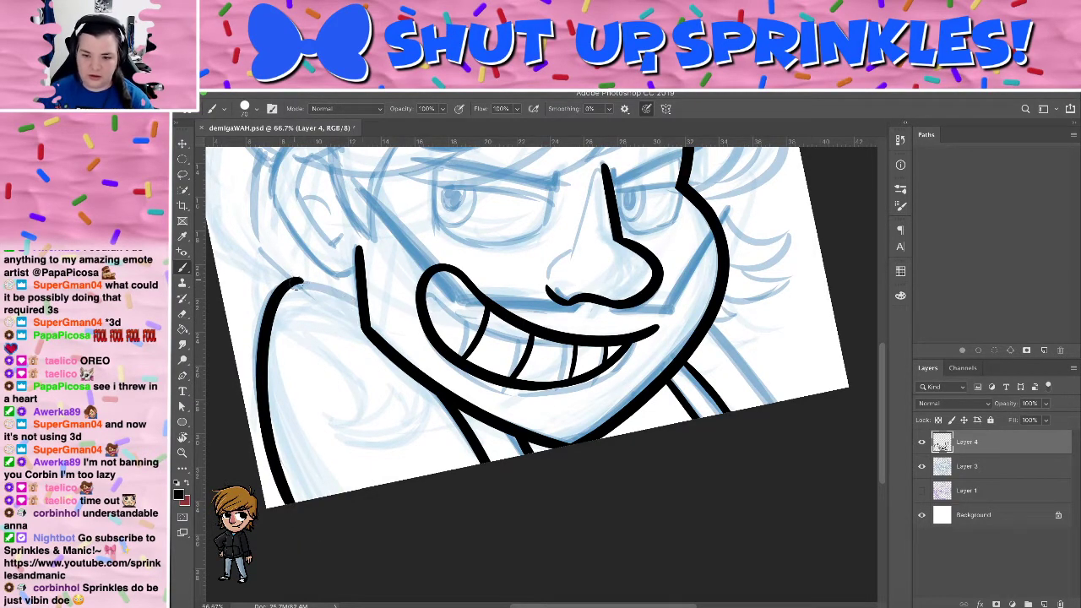
pyautogui.moveTo(299, 281); pyautogui.dragTo(366, 316)
pyautogui.press('super+z')
pyautogui.moveTo(297, 281); pyautogui.dragTo(367, 316)
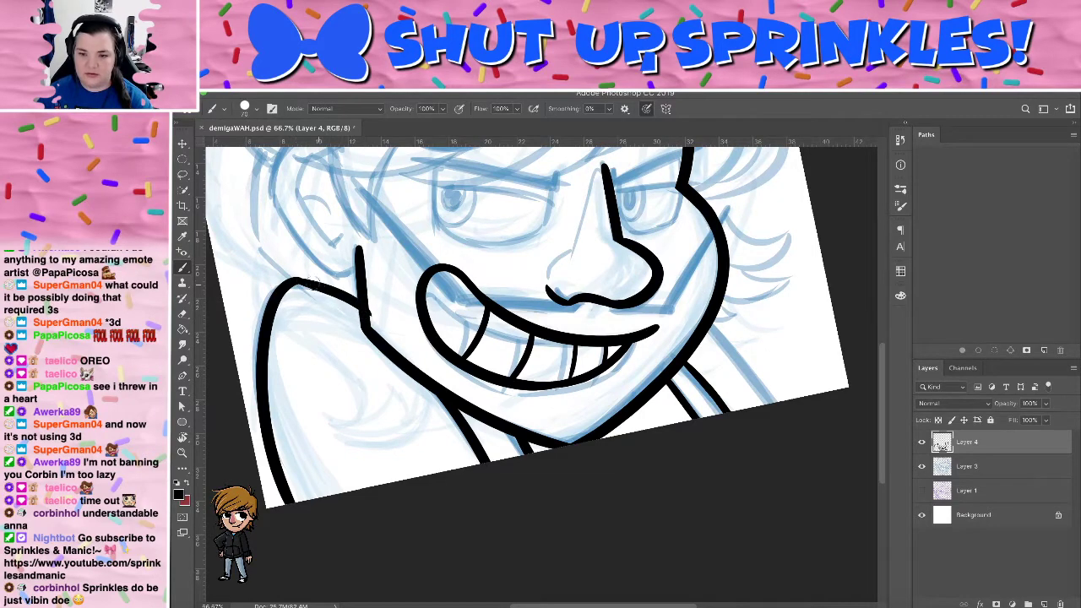
# Redraw the top of the near shoulder outline so it runs smoothly into the jaw line below the ear
pyautogui.press('super+z')
pyautogui.moveTo(301, 281); pyautogui.dragTo(366, 316)
pyautogui.press('super+z')
pyautogui.moveTo(301, 281); pyautogui.dragTo(359, 305)
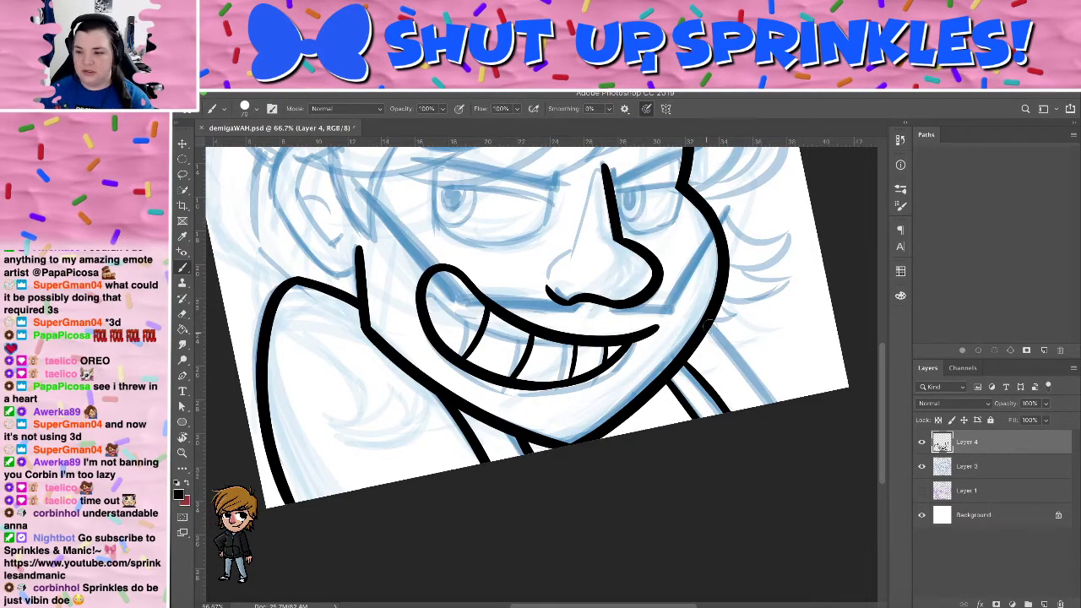
# Ink the outermost slanted sketch line from the jaw to the canvas edge on the far side of the chin
pyautogui.moveTo(711, 321); pyautogui.dragTo(762, 407)
pyautogui.hotkey('ctrl', 'z')
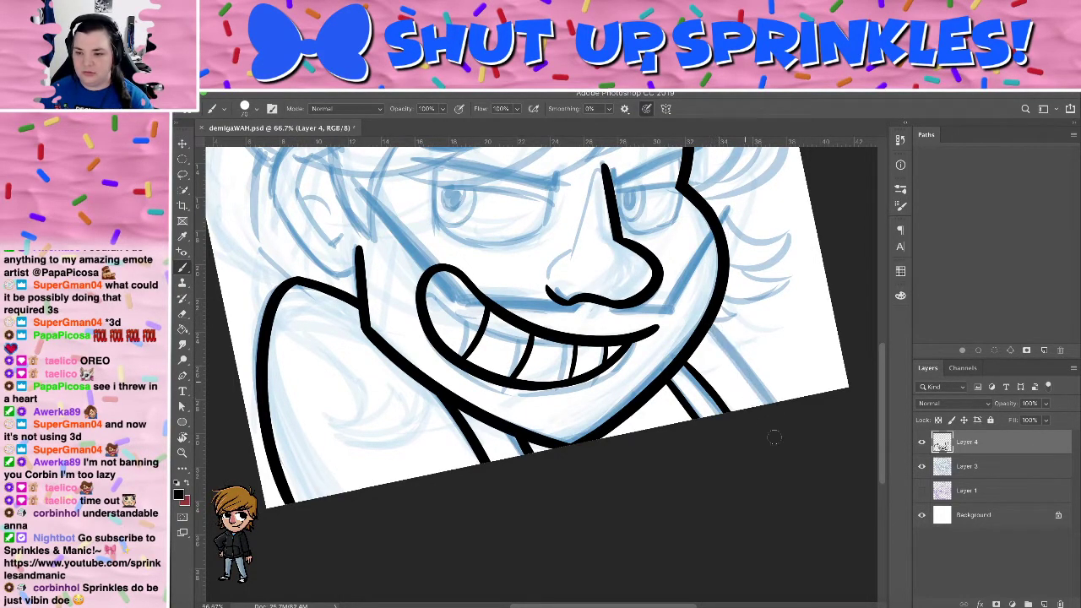
pyautogui.moveTo(711, 321); pyautogui.dragTo(762, 407)
pyautogui.hotkey('ctrl', 'z')
pyautogui.moveTo(714, 333); pyautogui.dragTo(772, 432)
pyautogui.hotkey('ctrl', 'z')
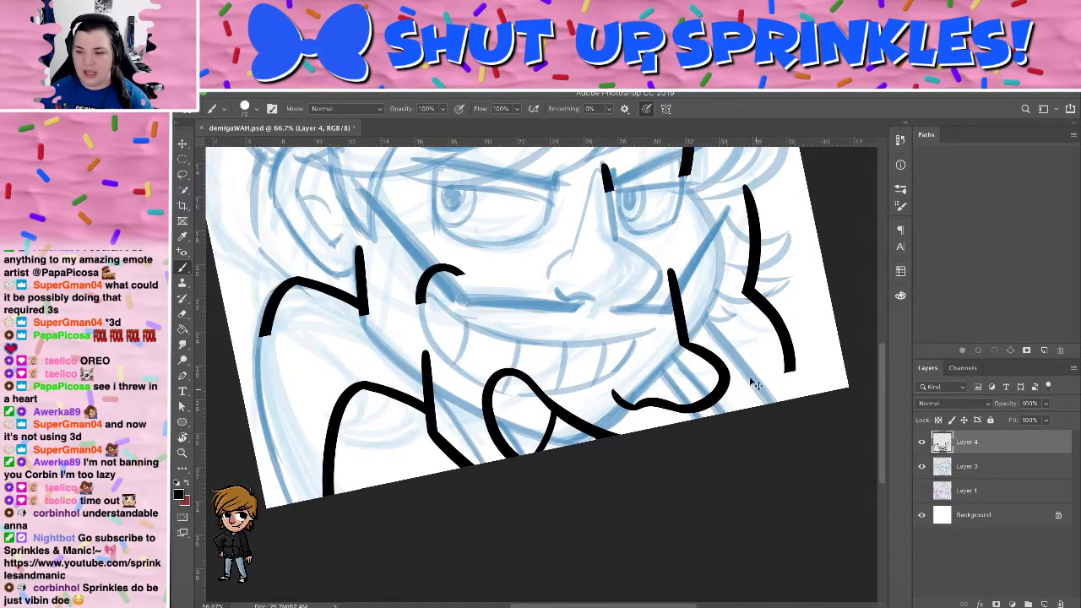
pyautogui.moveTo(714, 324); pyautogui.dragTo(759, 408)
# Ink the upper edge of the cap's brim in one long arc from above the ear to the front of the cap
pyautogui.moveTo(714, 266)
pyautogui.mouseDown()
pyautogui.moveTo(781, 450)
pyautogui.moveTo(781, 440)
pyautogui.mouseUp()
pyautogui.hotkey('ctrl', 'r')
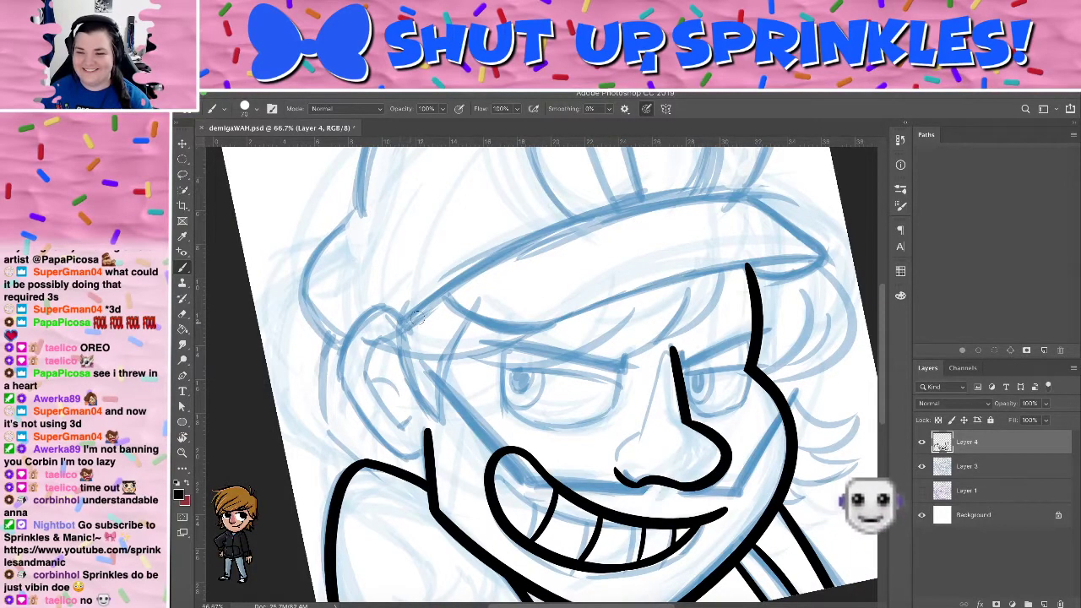
pyautogui.moveTo(402, 324); pyautogui.dragTo(777, 187)
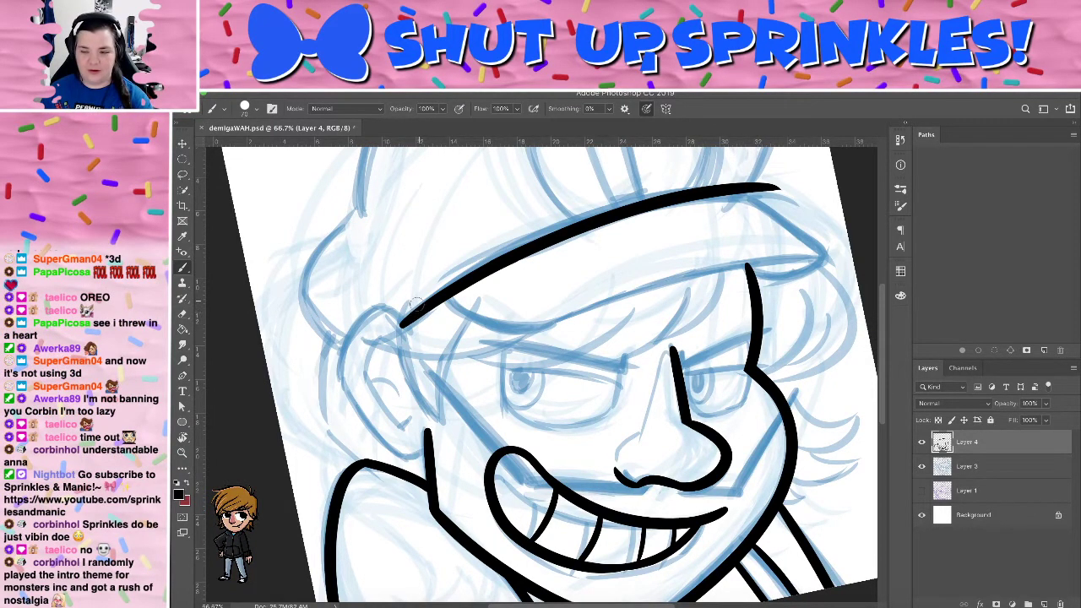
pyautogui.hotkey('ctrl', 'z')
pyautogui.moveTo(402, 324)
pyautogui.mouseDown()
pyautogui.moveTo(465, 274)
pyautogui.moveTo(739, 209)
pyautogui.mouseUp()
pyautogui.hotkey('ctrl', 'z')
pyautogui.moveTo(402, 326); pyautogui.dragTo(789, 205)
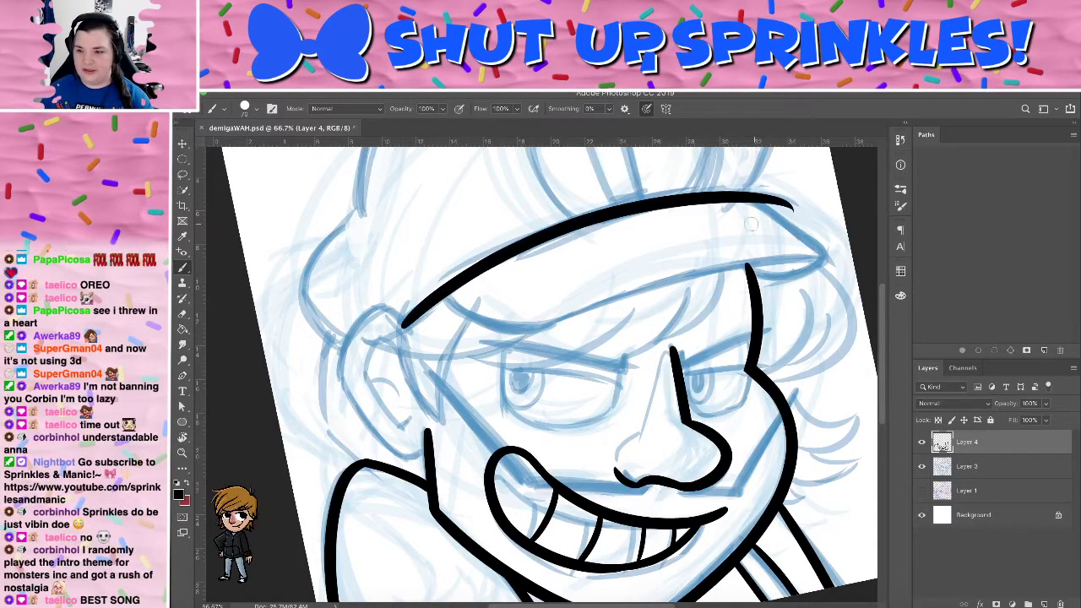
# Ink the back outline of the cap from the canvas edge down to the notch and around the lower bulge to the ear
pyautogui.scroll(5, 582, 371)
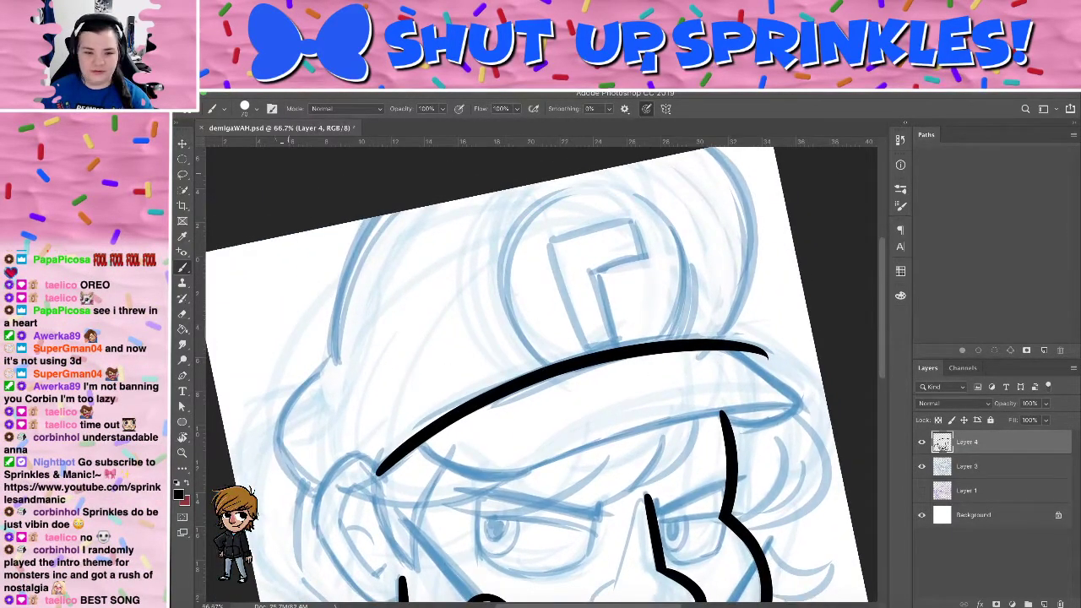
pyautogui.moveTo(379, 212); pyautogui.dragTo(321, 414)
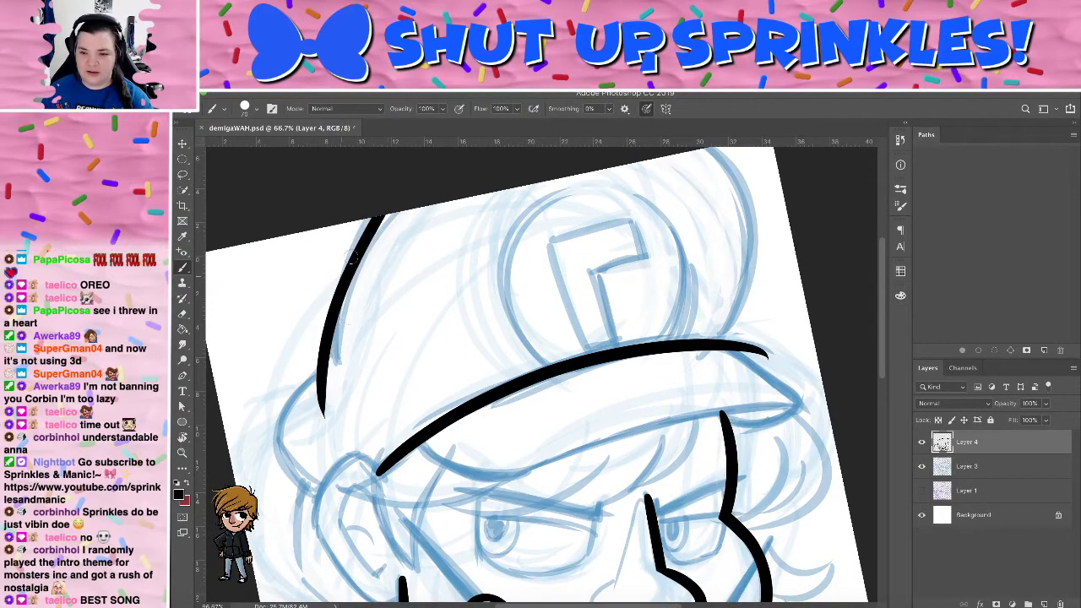
pyautogui.hotkey('ctrl', 'z')
pyautogui.moveTo(390, 214); pyautogui.dragTo(296, 521)
pyautogui.hotkey('ctrl', 'z')
pyautogui.hotkey('ctrl', 'z')
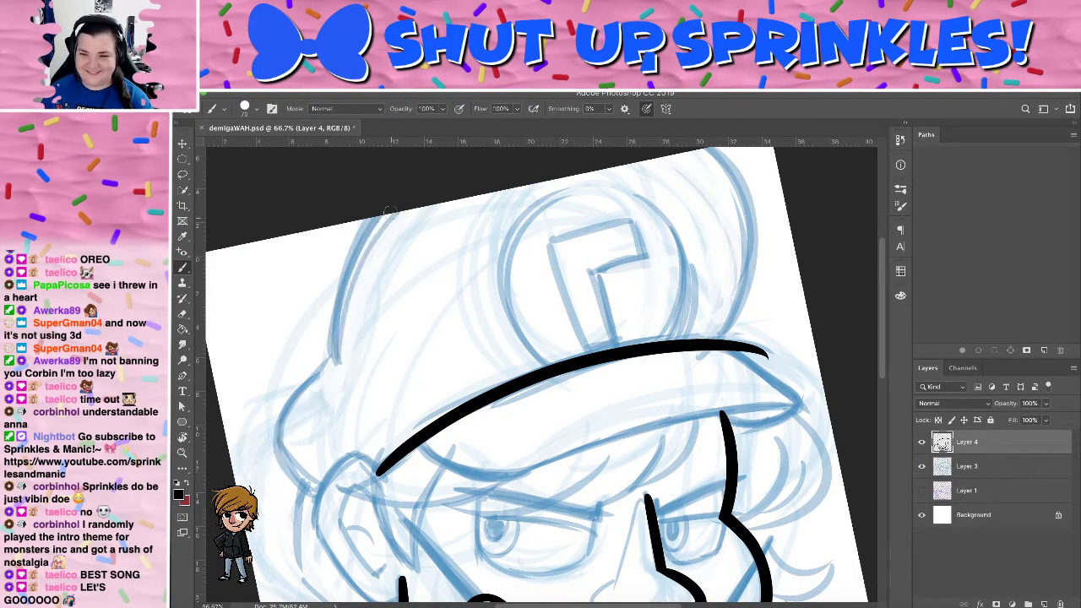
pyautogui.moveTo(384, 216); pyautogui.dragTo(332, 433)
pyautogui.moveTo(333, 391)
pyautogui.mouseDown()
pyautogui.moveTo(292, 429)
pyautogui.moveTo(328, 516)
pyautogui.mouseUp()
pyautogui.moveTo(397, 469)
pyautogui.mouseDown()
pyautogui.moveTo(412, 365)
pyautogui.moveTo(385, 338)
pyautogui.moveTo(406, 417)
pyautogui.moveTo(426, 444)
pyautogui.mouseUp()
# Erase the stray overlap at the notch in the cap's back outline and trim its pointed end beside the ear
pyautogui.press('e')
pyautogui.moveTo(323, 381); pyautogui.dragTo(333, 402)
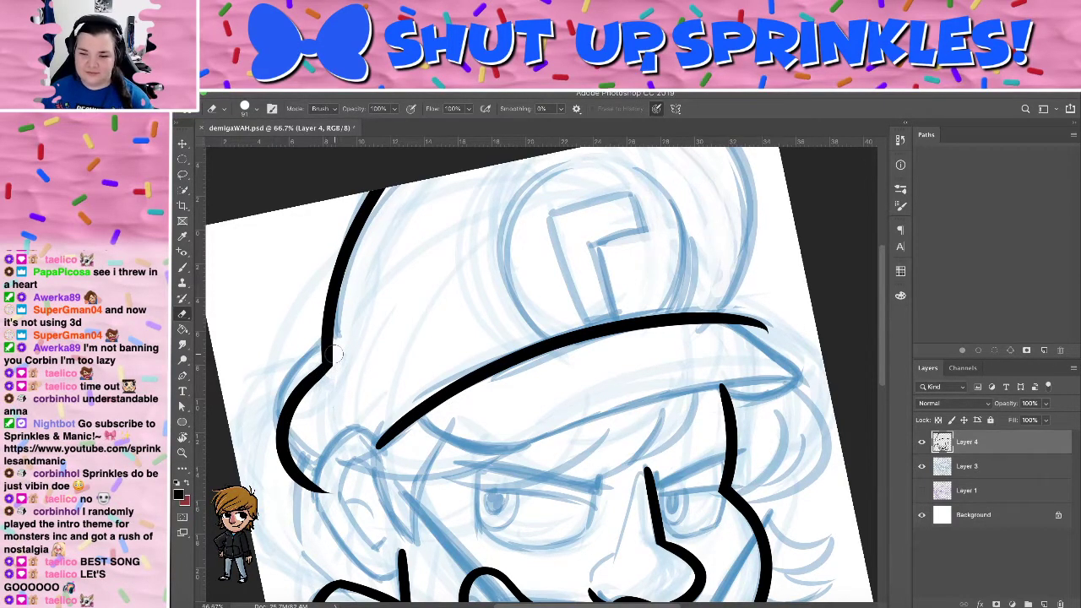
pyautogui.press('b')
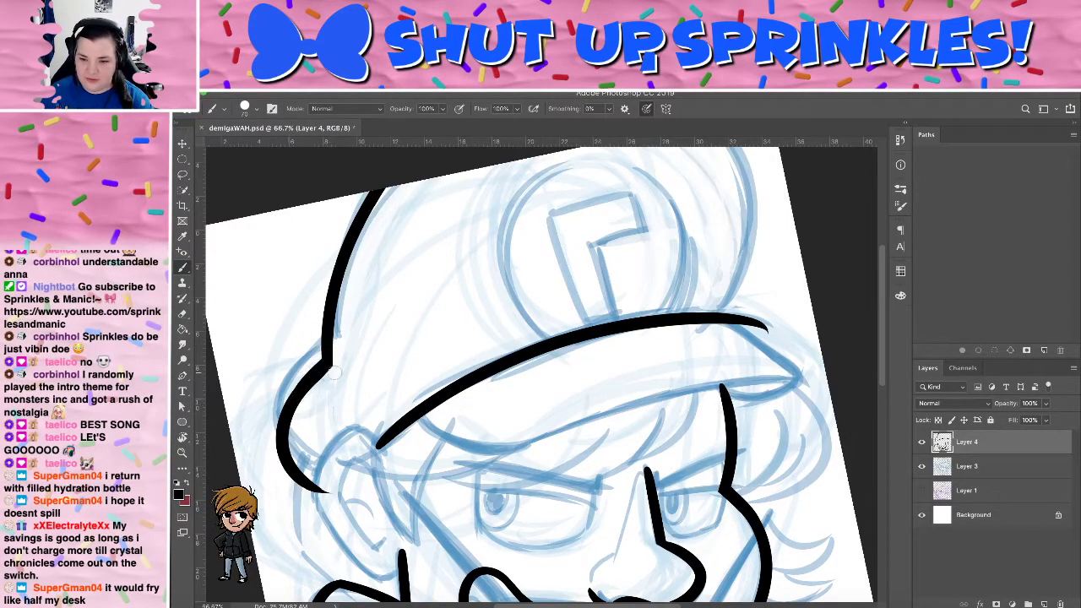
pyautogui.press('e')
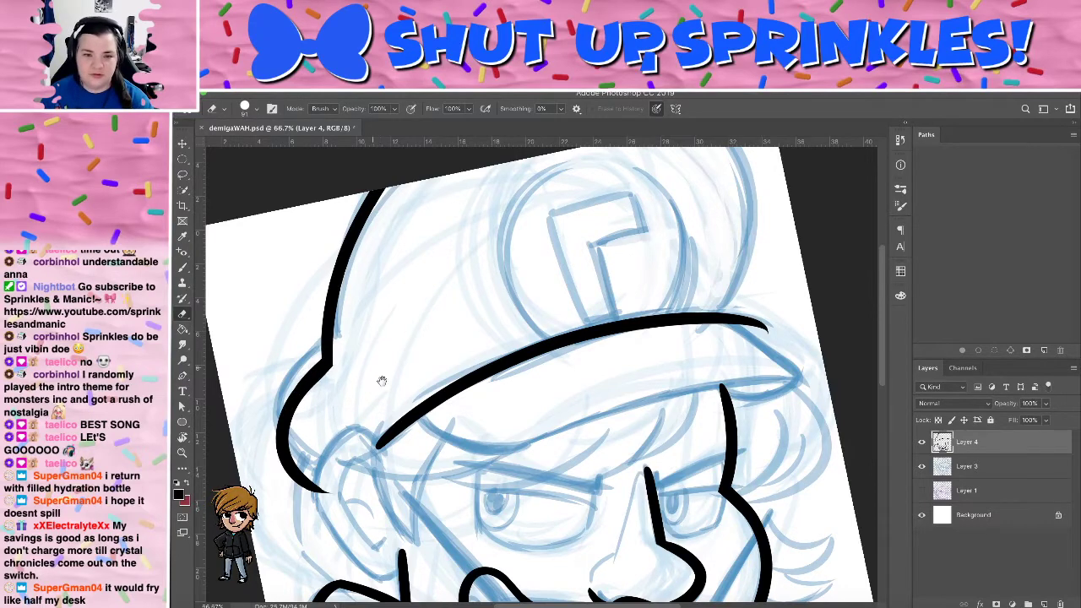
pyautogui.moveTo(381, 381)
pyautogui.mouseDown()
pyautogui.moveTo(344, 354)
pyautogui.moveTo(378, 273)
pyautogui.mouseUp()
pyautogui.moveTo(315, 345); pyautogui.dragTo(306, 342)
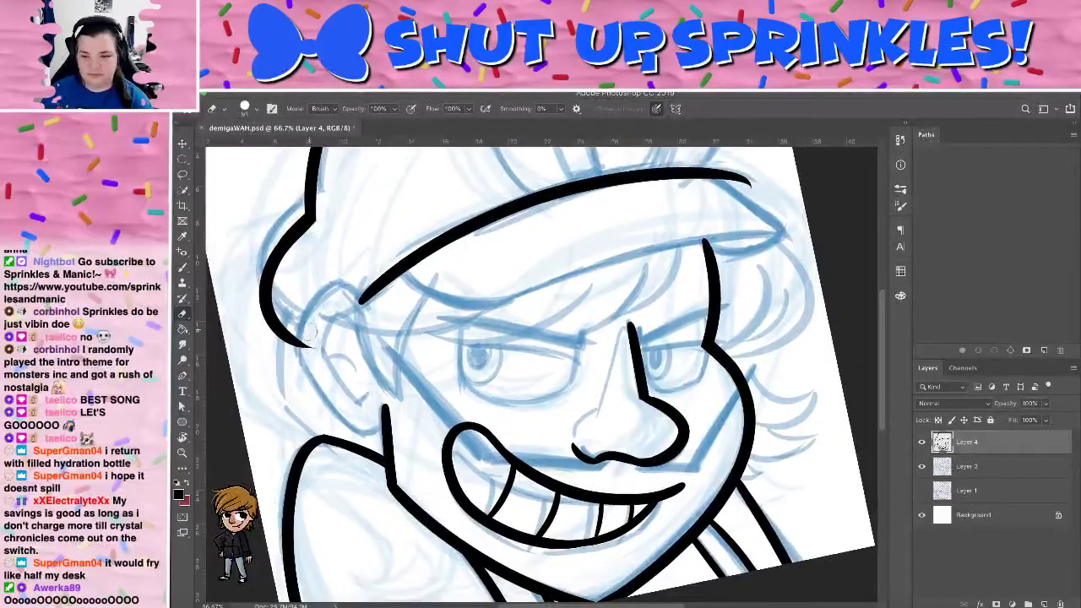
# Ink the first curve of the brim's lower edge, from its ear end to above the near eye
pyautogui.press('b')
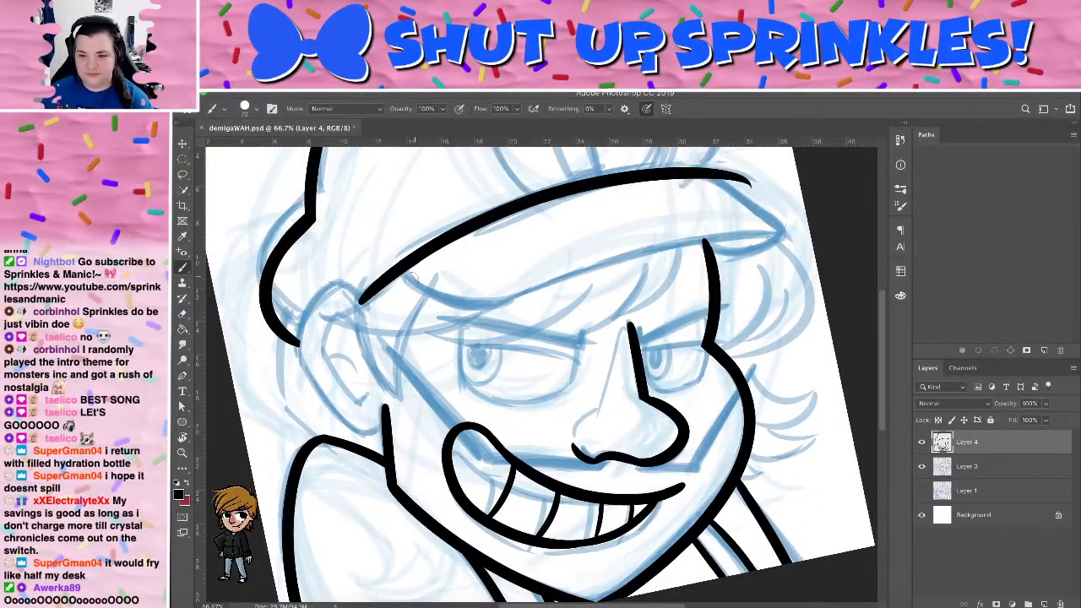
pyautogui.moveTo(404, 277); pyautogui.dragTo(522, 285)
pyautogui.hotkey('ctrl', 'z')
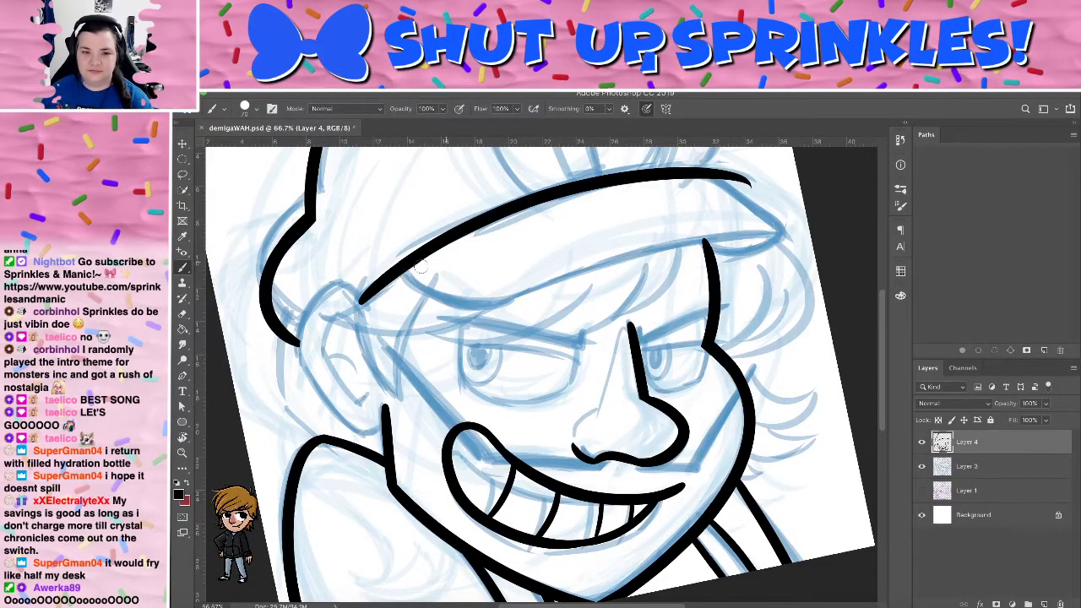
pyautogui.moveTo(403, 274); pyautogui.dragTo(559, 282)
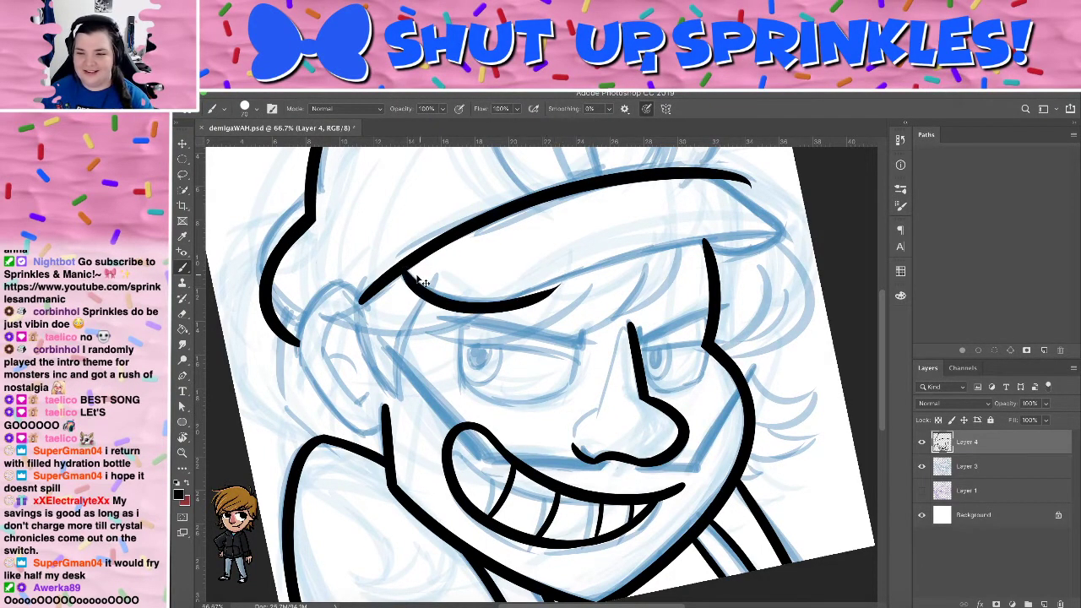
pyautogui.hotkey('ctrl', 'z')
pyautogui.moveTo(403, 272)
pyautogui.mouseDown()
pyautogui.moveTo(499, 311)
pyautogui.moveTo(549, 279)
pyautogui.moveTo(553, 296)
pyautogui.moveTo(528, 300)
pyautogui.moveTo(748, 237)
pyautogui.mouseUp()
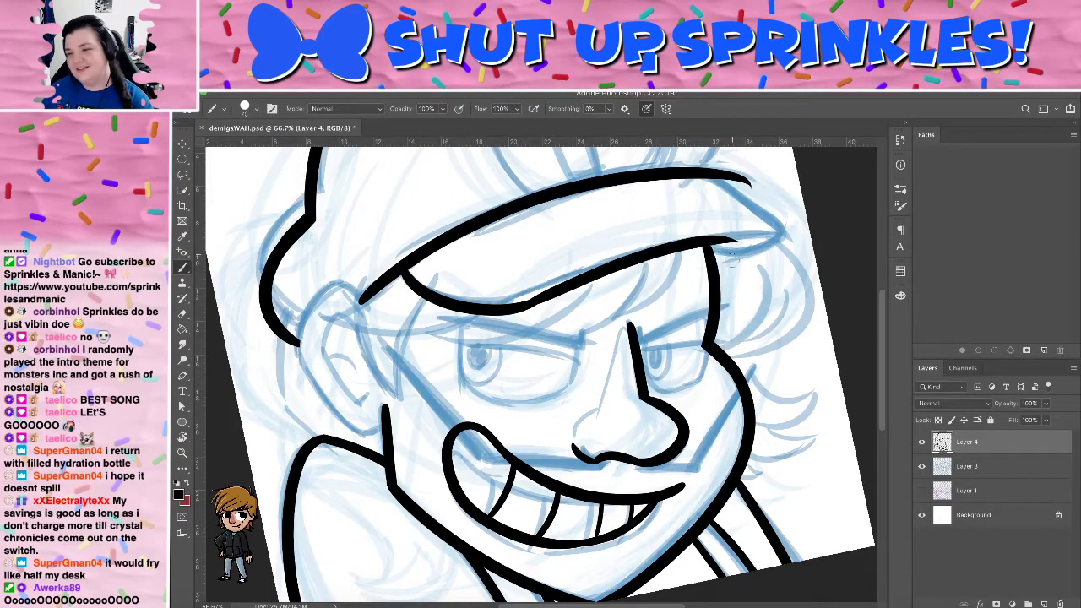
pyautogui.hotkey('ctrl', 'z')
# Try to ink the front edge of the brim from the end of the upper arc down to the tip
pyautogui.moveTo(725, 172); pyautogui.dragTo(796, 239)
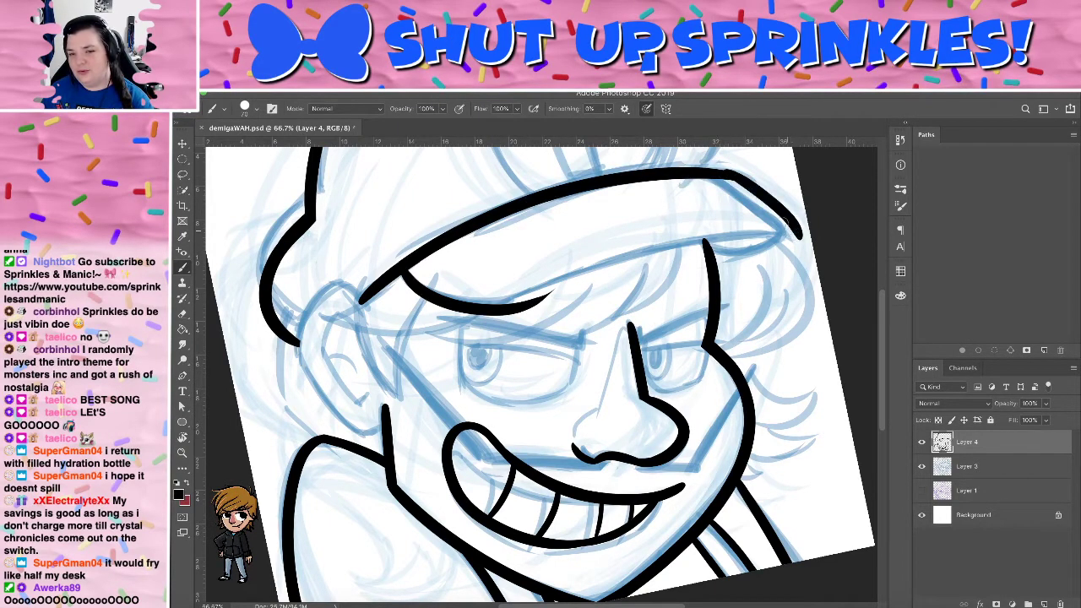
pyautogui.hotkey('ctrl', 'z')
pyautogui.moveTo(724, 173); pyautogui.dragTo(798, 238)
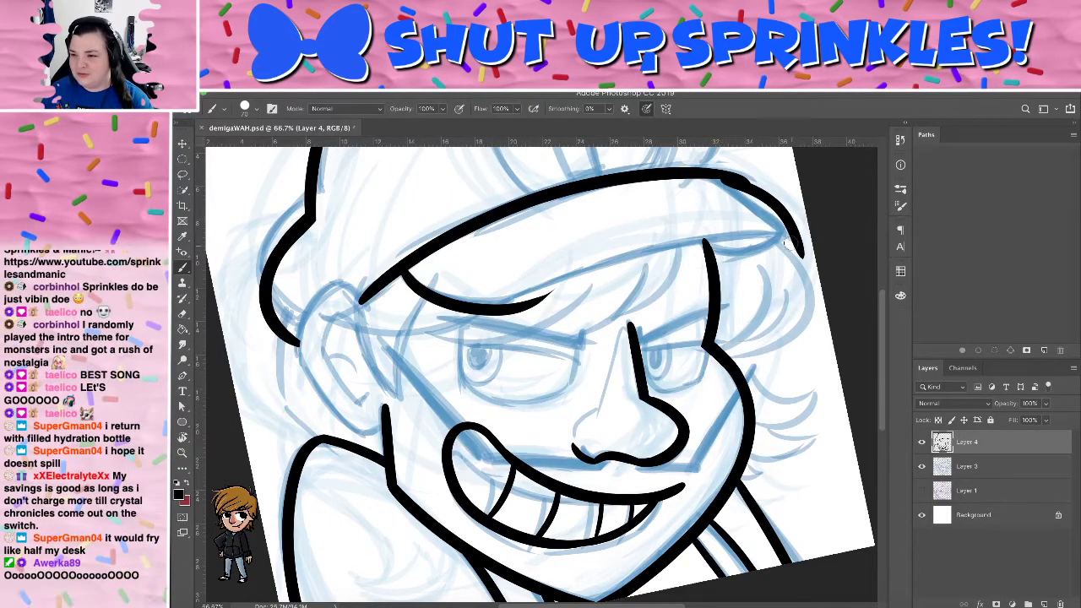
pyautogui.hotkey('ctrl', 'z')
pyautogui.moveTo(722, 173); pyautogui.dragTo(799, 239)
pyautogui.hotkey('ctrl', 'z')
pyautogui.moveTo(725, 173); pyautogui.dragTo(794, 240)
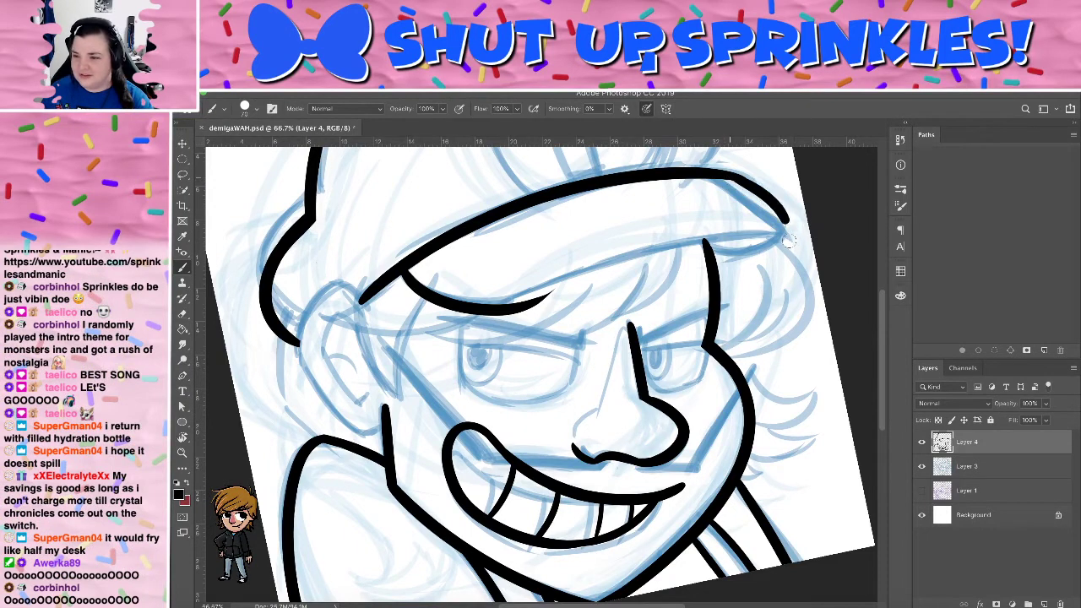
pyautogui.hotkey('ctrl', 'z')
pyautogui.moveTo(708, 172); pyautogui.dragTo(789, 232)
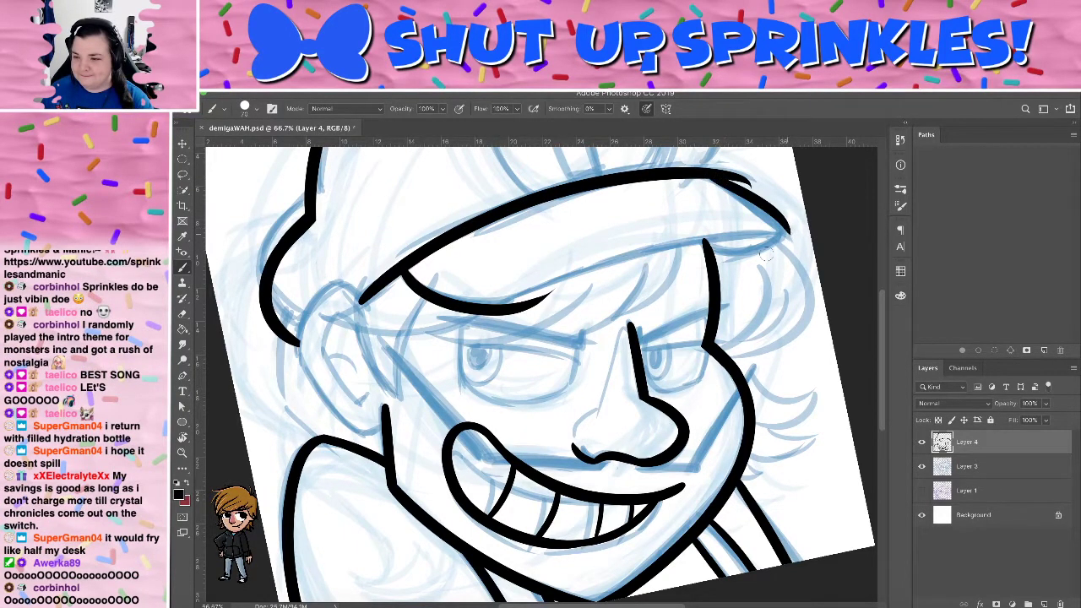
# Try to ink the rounded underside of the brim's tip back to the forehead line, and undo the brim tip strokes
pyautogui.moveTo(717, 262); pyautogui.dragTo(789, 234)
pyautogui.hotkey('ctrl', 'z')
pyautogui.moveTo(711, 270); pyautogui.dragTo(796, 226)
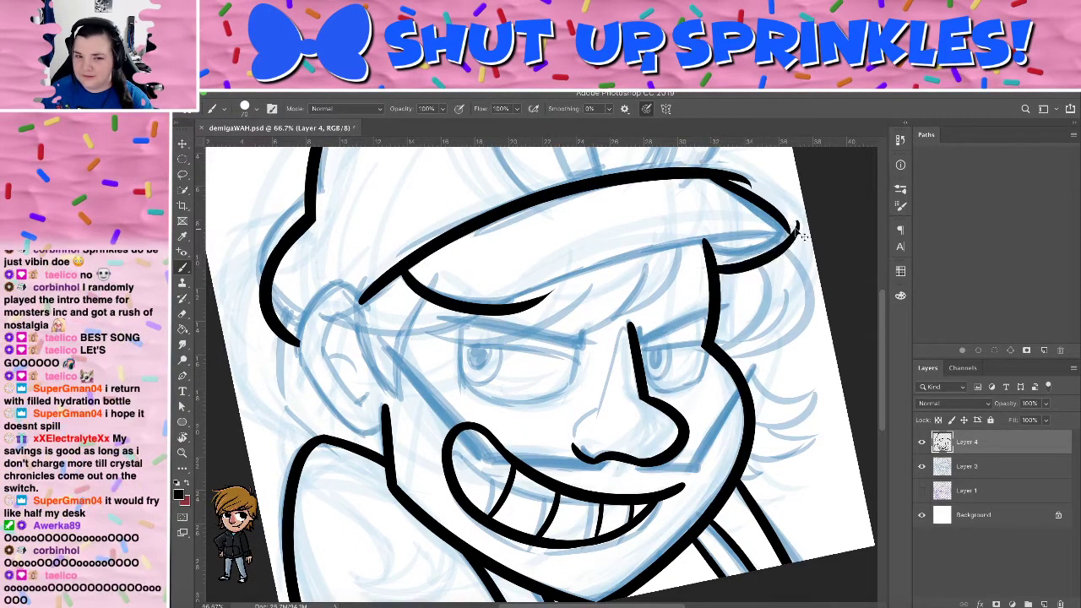
pyautogui.hotkey('ctrl', 'z')
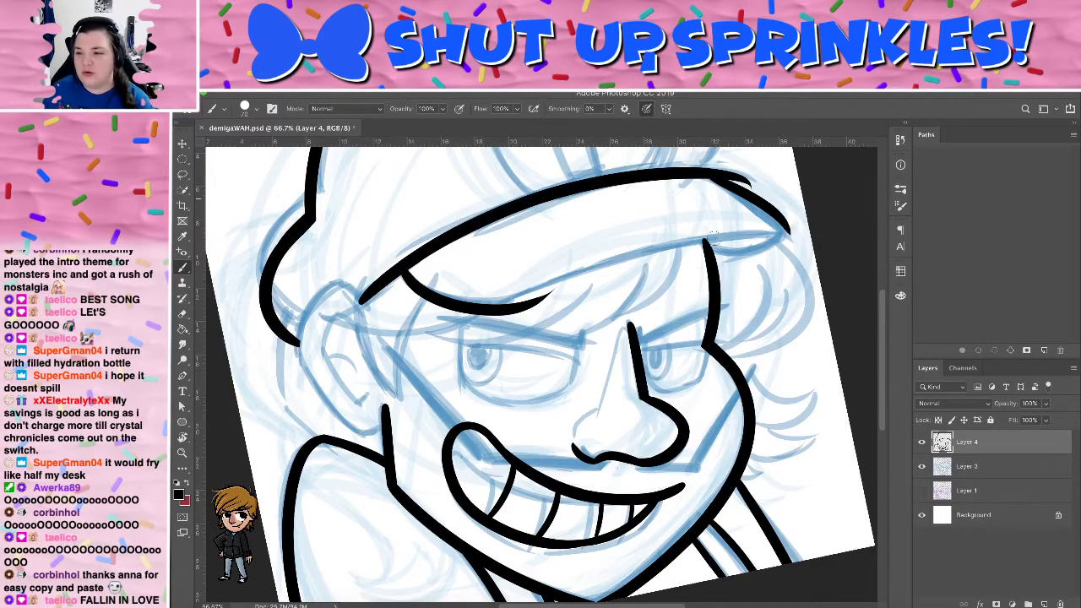
pyautogui.hotkey('ctrl', 'z')
pyautogui.moveTo(790, 228); pyautogui.dragTo(722, 276)
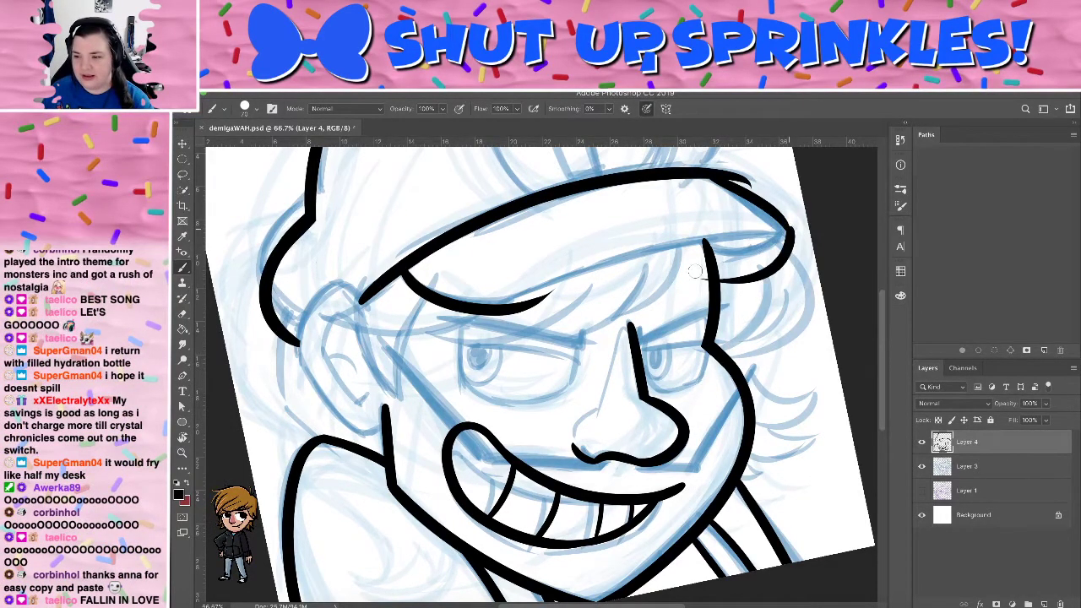
pyautogui.hotkey('ctrl', 'z')
pyautogui.moveTo(790, 226); pyautogui.dragTo(745, 259)
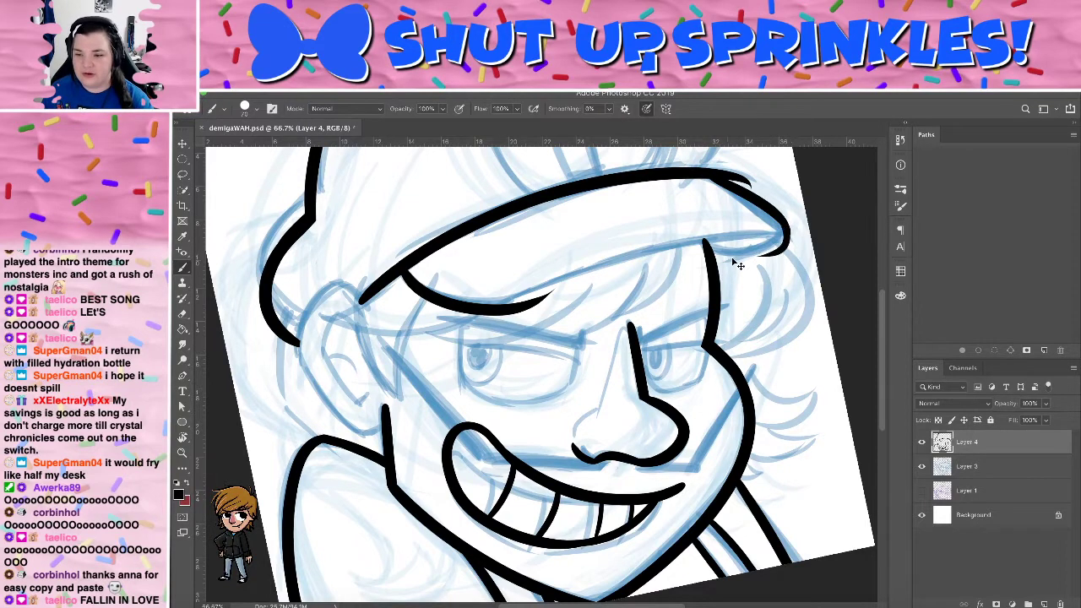
pyautogui.hotkey('ctrl', 'z')
pyautogui.moveTo(789, 226); pyautogui.dragTo(716, 269)
pyautogui.hotkey('ctrl', 'z')
pyautogui.moveTo(787, 227); pyautogui.dragTo(684, 271)
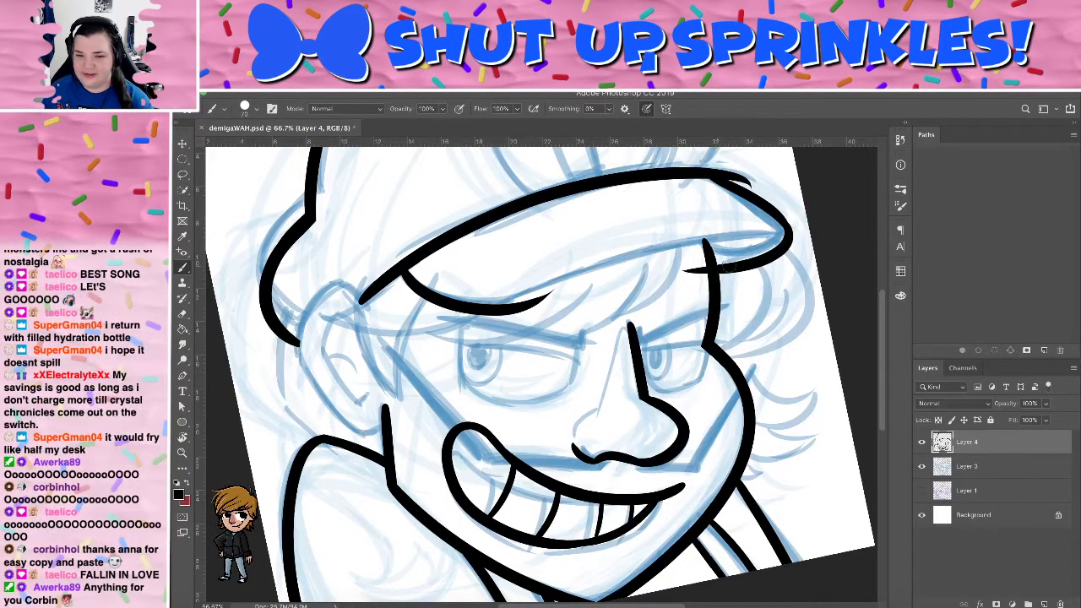
pyautogui.hotkey('ctrl', 'z')
pyautogui.moveTo(788, 226); pyautogui.dragTo(718, 270)
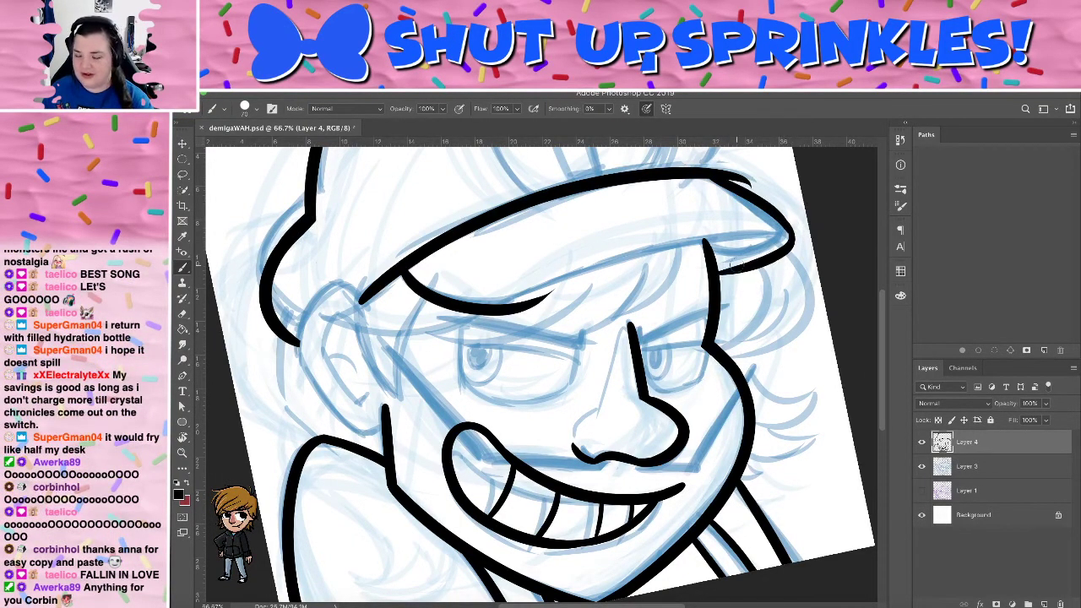
pyautogui.hotkey('ctrl', 'z')
pyautogui.moveTo(788, 226); pyautogui.dragTo(715, 269)
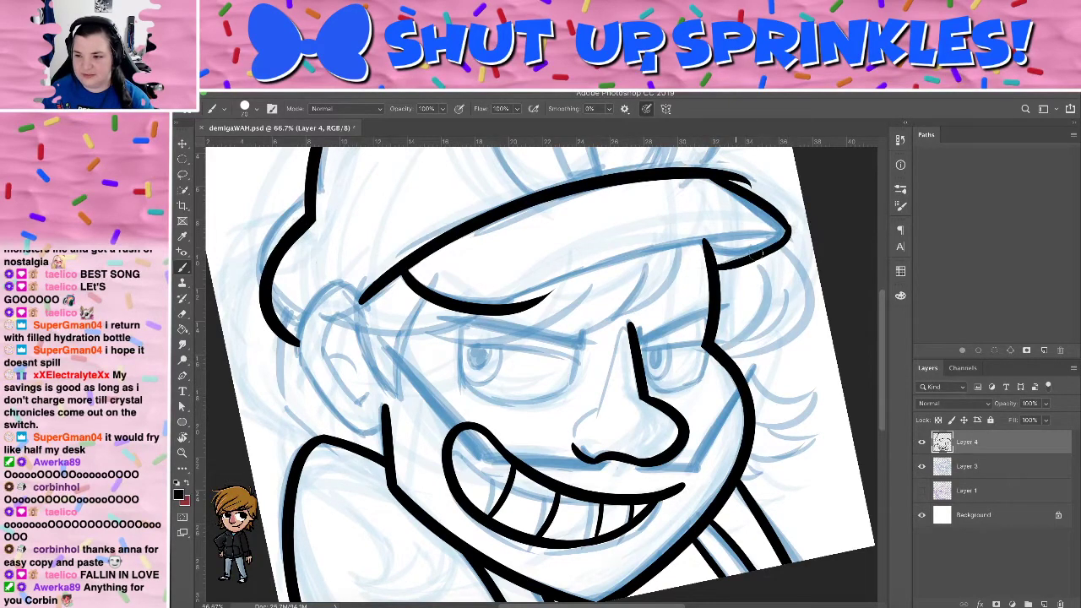
pyautogui.moveTo(787, 230); pyautogui.dragTo(716, 268)
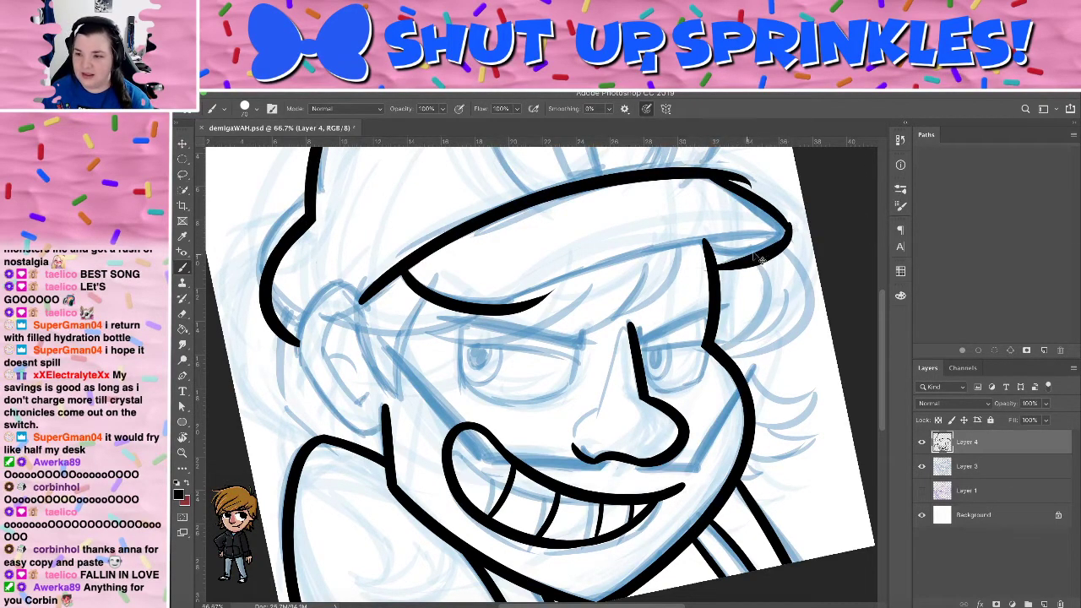
pyautogui.hotkey('ctrl', 'z')
pyautogui.hotkey('ctrl', 'z')
pyautogui.moveTo(787, 226); pyautogui.dragTo(716, 268)
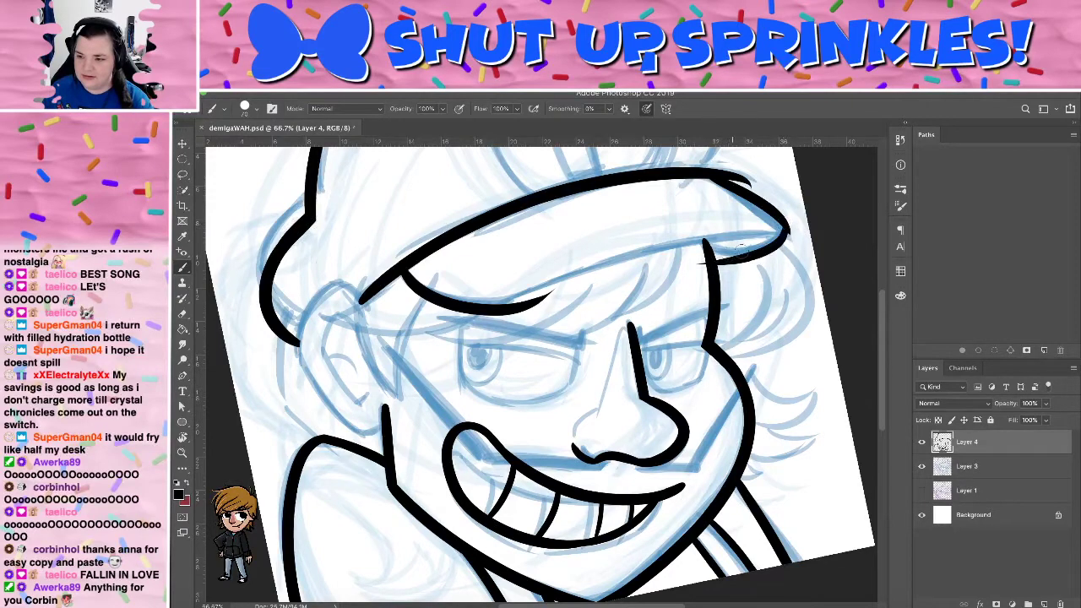
pyautogui.hotkey('ctrl', 'z')
pyautogui.moveTo(788, 226)
pyautogui.mouseDown()
pyautogui.moveTo(772, 258)
pyautogui.moveTo(716, 268)
pyautogui.mouseUp()
pyautogui.hotkey('ctrl', 'z')
pyautogui.hotkey('ctrl', 'z')
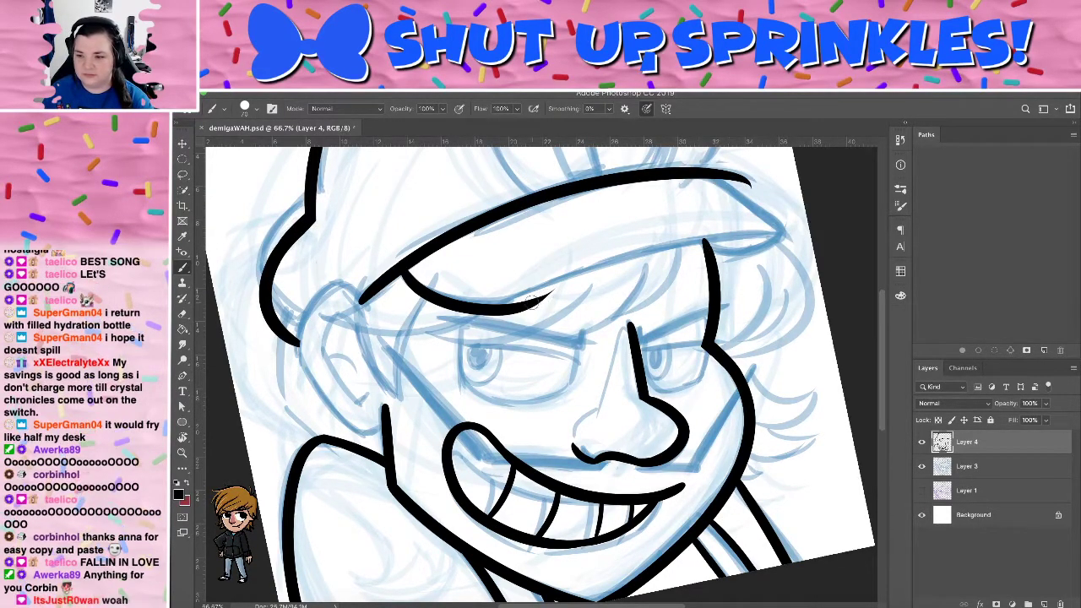
# Ink the rest of the brim's lower edge from above the near eye across the forehead line to the tip
pyautogui.moveTo(545, 297)
pyautogui.mouseDown()
pyautogui.moveTo(600, 269)
pyautogui.moveTo(775, 237)
pyautogui.mouseUp()
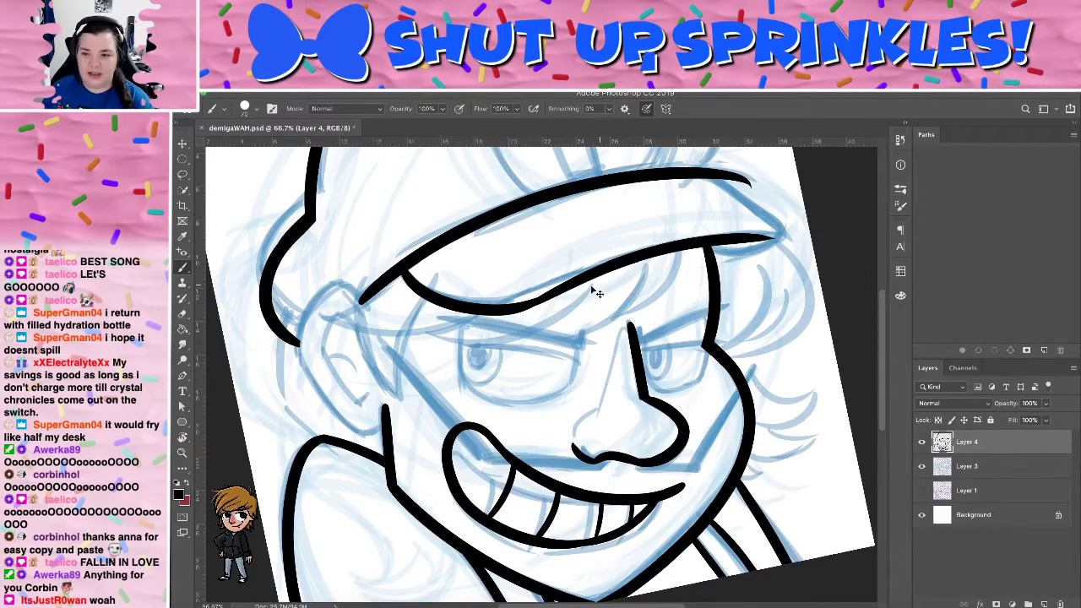
pyautogui.hotkey('ctrl', 'z')
pyautogui.moveTo(541, 297); pyautogui.dragTo(758, 246)
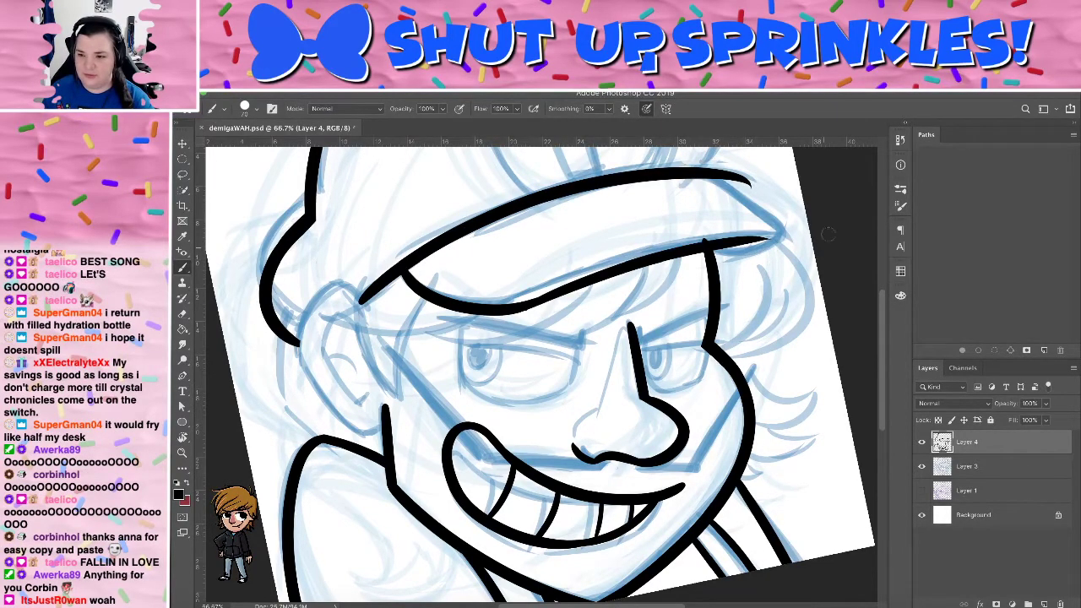
# Try to ink the front edge of the brim curving down from the end of the upper arc, and undo the strokes
pyautogui.press('r')
pyautogui.moveTo(827, 234)
pyautogui.mouseDown()
pyautogui.moveTo(743, 329)
pyautogui.moveTo(664, 379)
pyautogui.moveTo(583, 304)
pyautogui.moveTo(591, 280)
pyautogui.moveTo(633, 366)
pyautogui.mouseUp()
pyautogui.press('b')
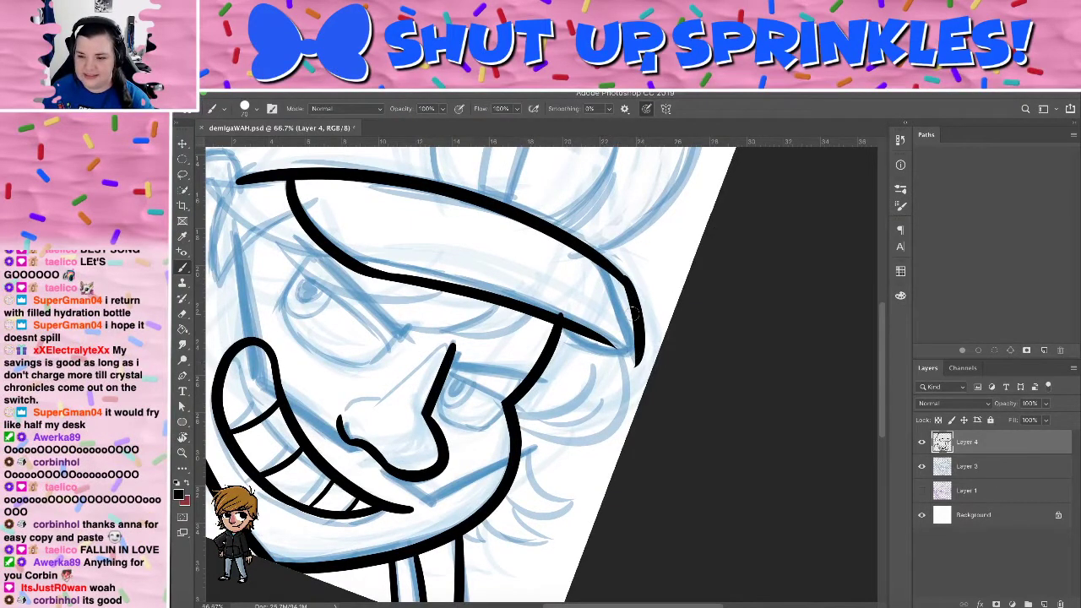
pyautogui.hotkey('ctrl', 'z')
pyautogui.moveTo(617, 274); pyautogui.dragTo(629, 384)
pyautogui.hotkey('ctrl', 'z')
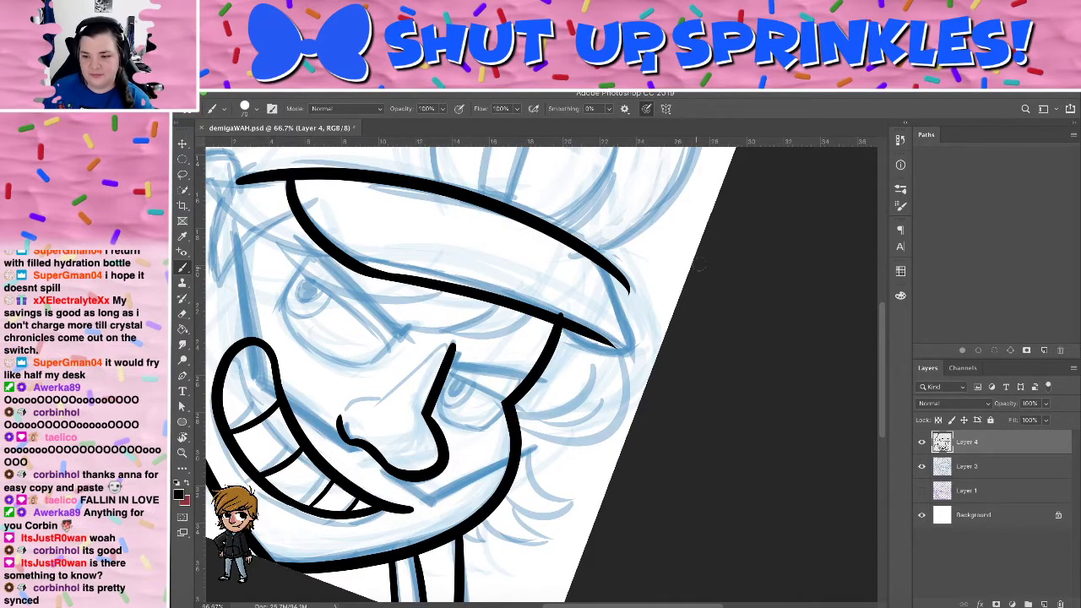
# Ink the front edge of the brim from the end of the upper arc down to just past the tip
pyautogui.press('r')
pyautogui.moveTo(628, 297); pyautogui.dragTo(433, 349)
pyautogui.press('b')
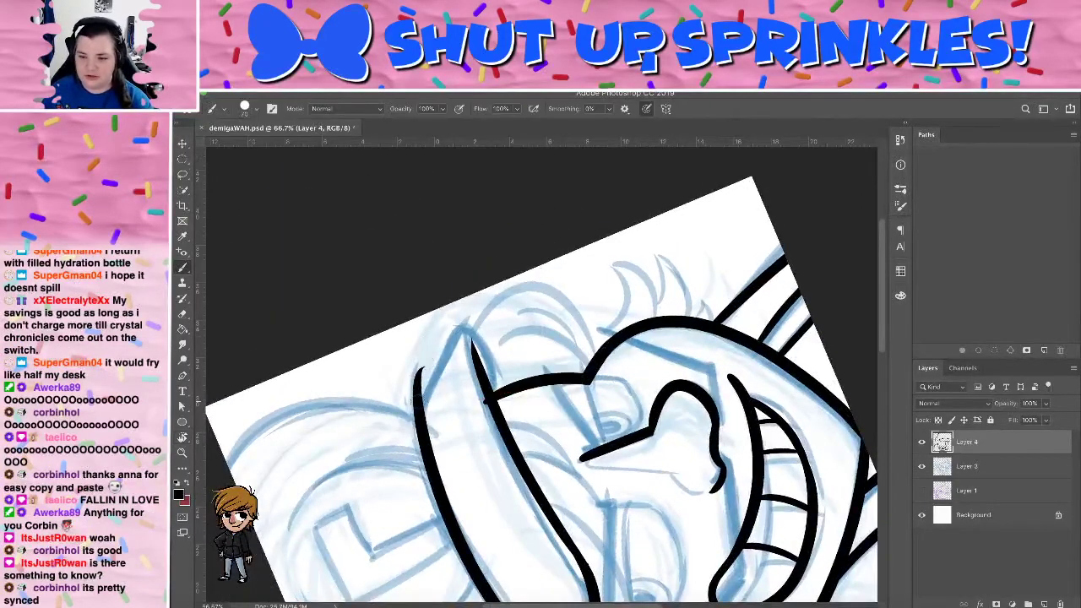
pyautogui.moveTo(420, 392); pyautogui.dragTo(516, 277)
pyautogui.hotkey('ctrl', 'z')
pyautogui.moveTo(422, 380); pyautogui.dragTo(511, 286)
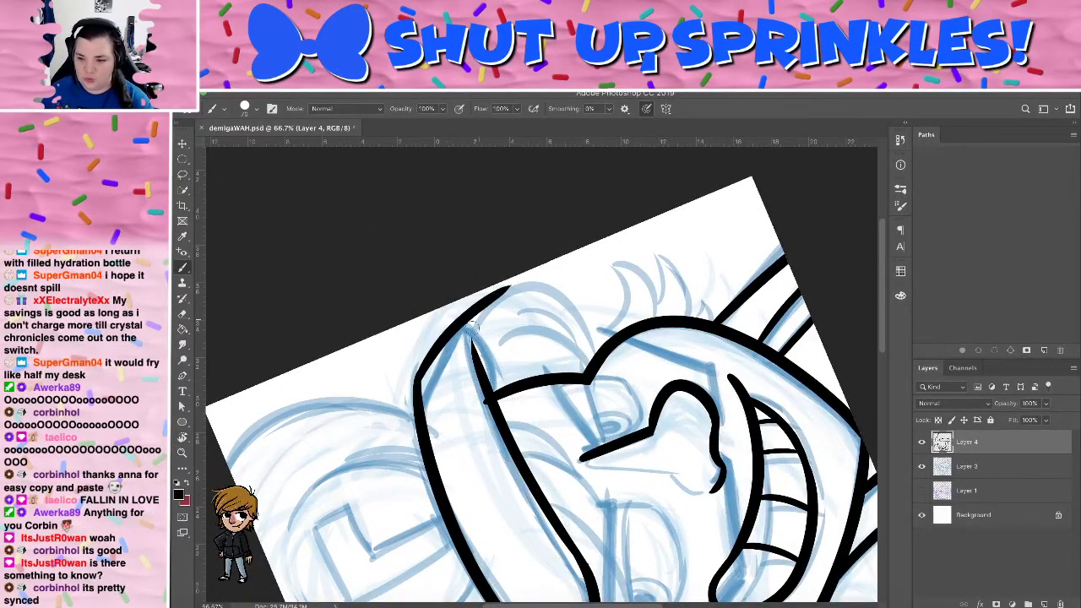
pyautogui.hotkey('ctrl', 'z')
pyautogui.moveTo(417, 393)
pyautogui.mouseDown()
pyautogui.moveTo(485, 296)
pyautogui.moveTo(668, 282)
pyautogui.moveTo(520, 355)
pyautogui.moveTo(484, 428)
pyautogui.moveTo(461, 409)
pyautogui.mouseUp()
pyautogui.press('r')
pyautogui.press('b')
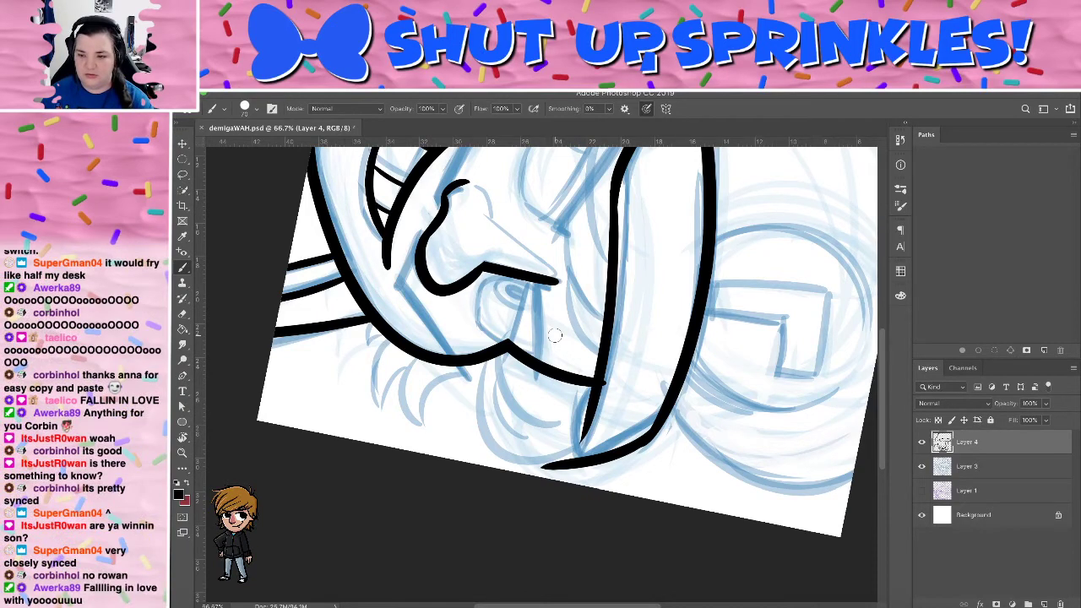
pyautogui.click(838, 604)
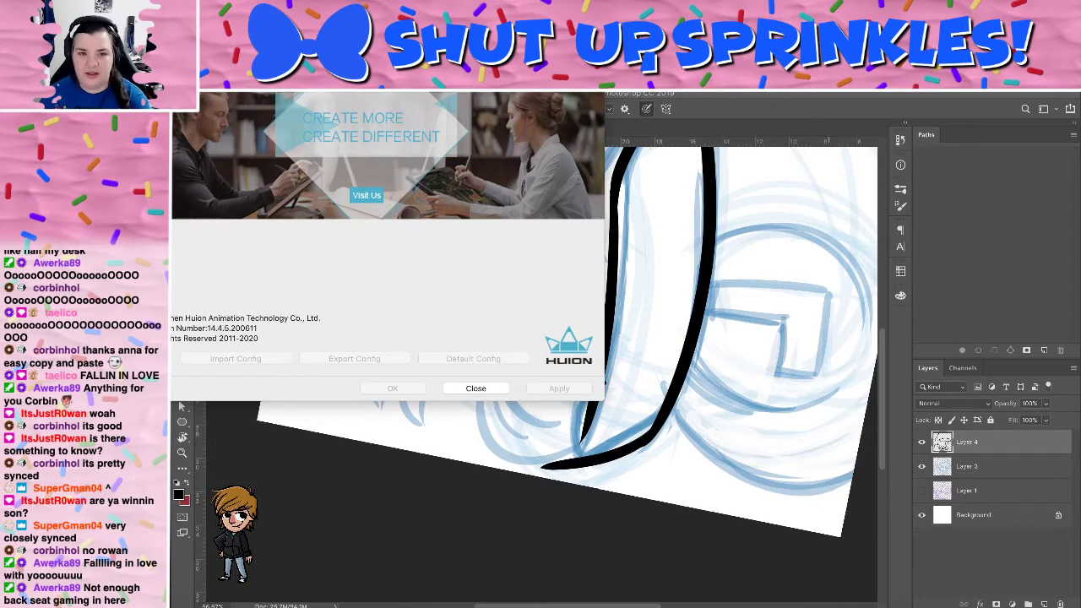
pyautogui.press('super+Tab')
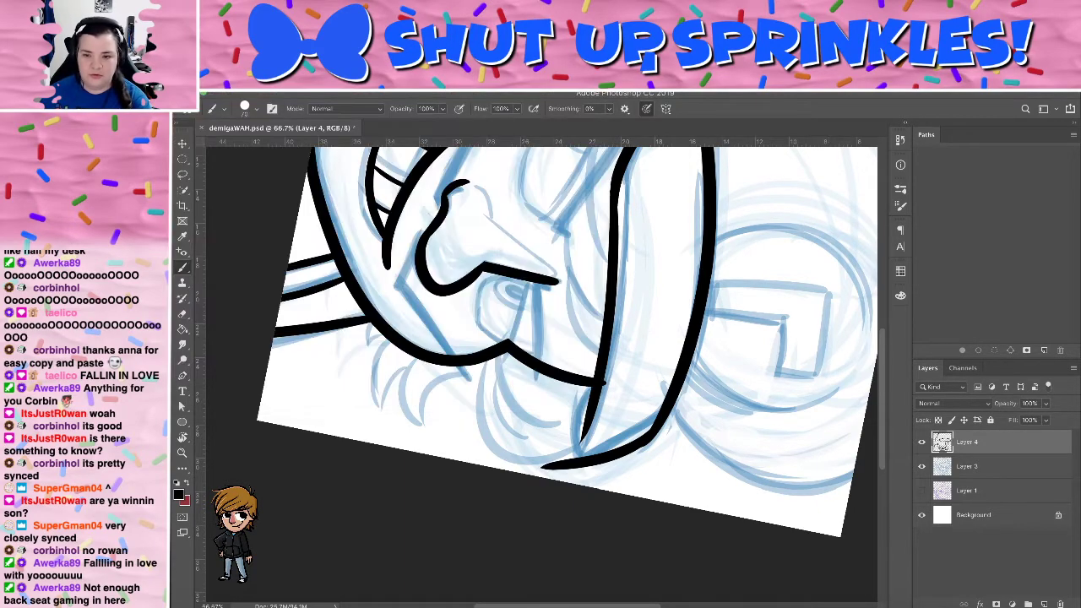
# Ink the straight, slanted upper lid line of the far eye from the nose bridge to just past the face outline
pyautogui.press('r')
pyautogui.moveTo(593, 336)
pyautogui.mouseDown()
pyautogui.moveTo(564, 313)
pyautogui.moveTo(478, 357)
pyautogui.moveTo(475, 379)
pyautogui.moveTo(669, 287)
pyautogui.moveTo(642, 239)
pyautogui.moveTo(637, 186)
pyautogui.mouseUp()
pyautogui.press('space')
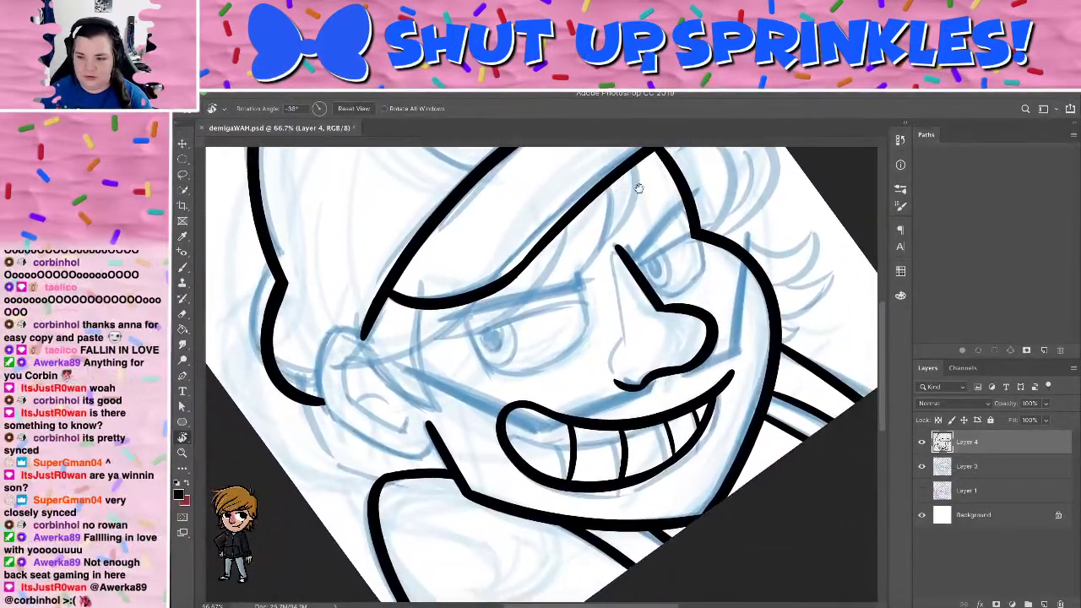
pyautogui.press('b')
pyautogui.moveTo(635, 257); pyautogui.dragTo(696, 193)
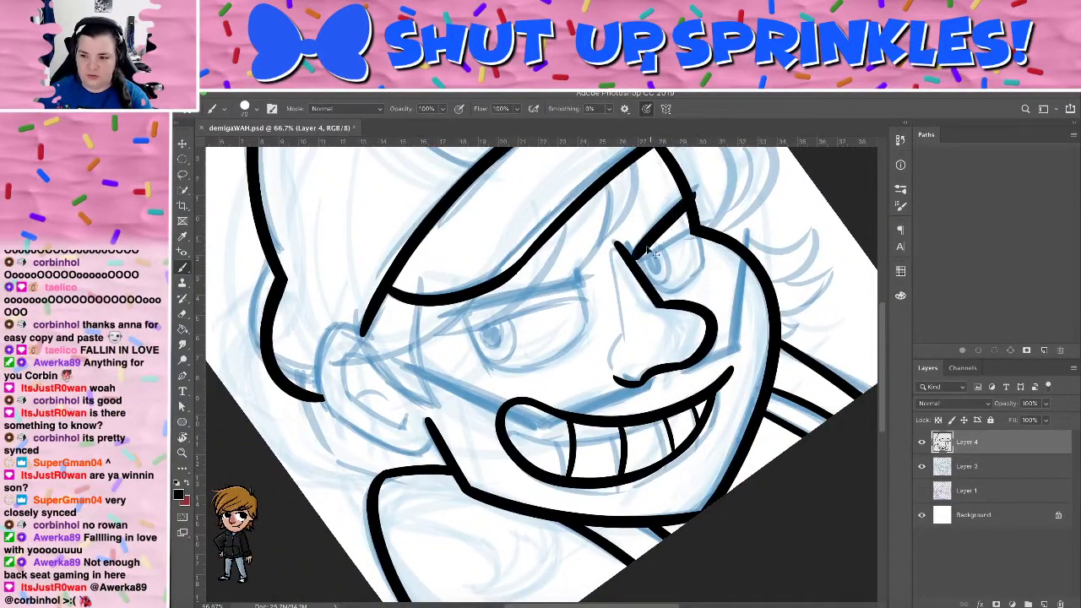
pyautogui.press('super+z')
pyautogui.moveTo(633, 257); pyautogui.dragTo(707, 189)
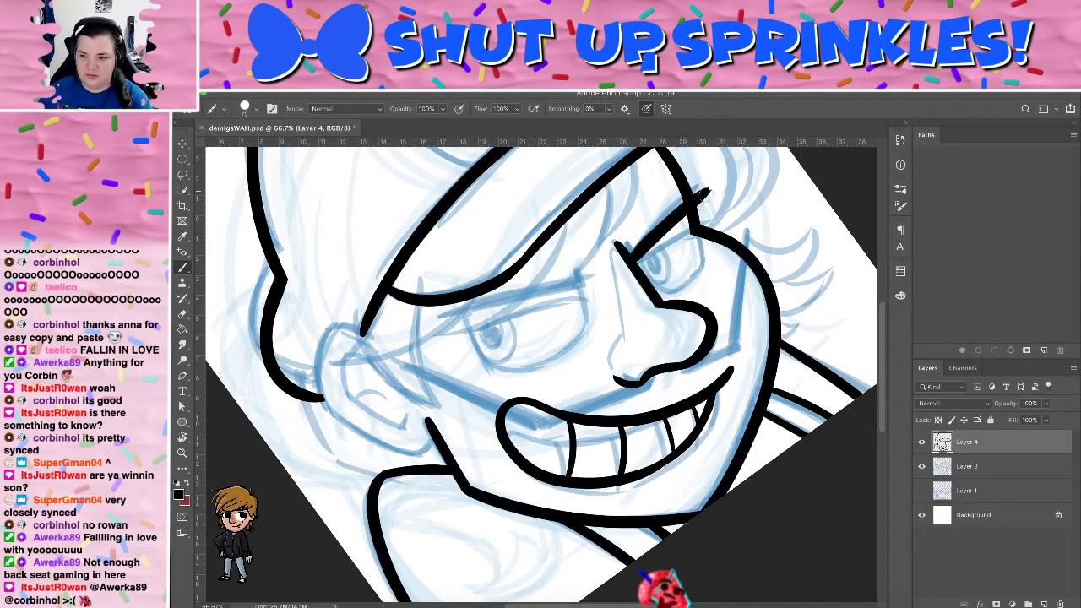
# Touch up the corner where the far eye's lid line meets the nose bridge, undoing the last stroke
pyautogui.press('e')
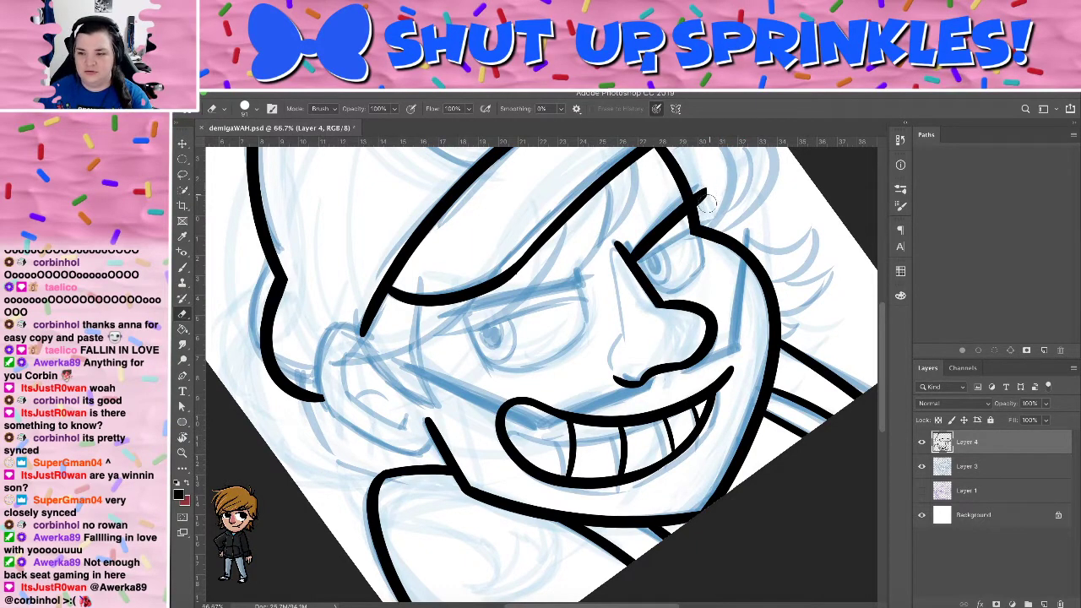
pyautogui.press('b')
pyautogui.moveTo(626, 243); pyautogui.dragTo(632, 252)
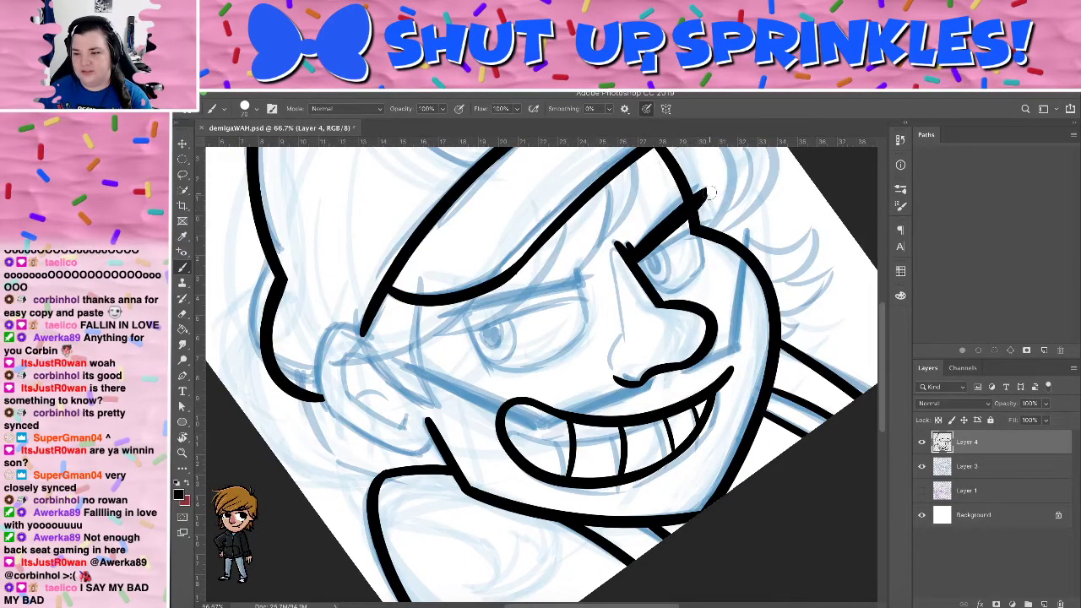
pyautogui.press('super+z')
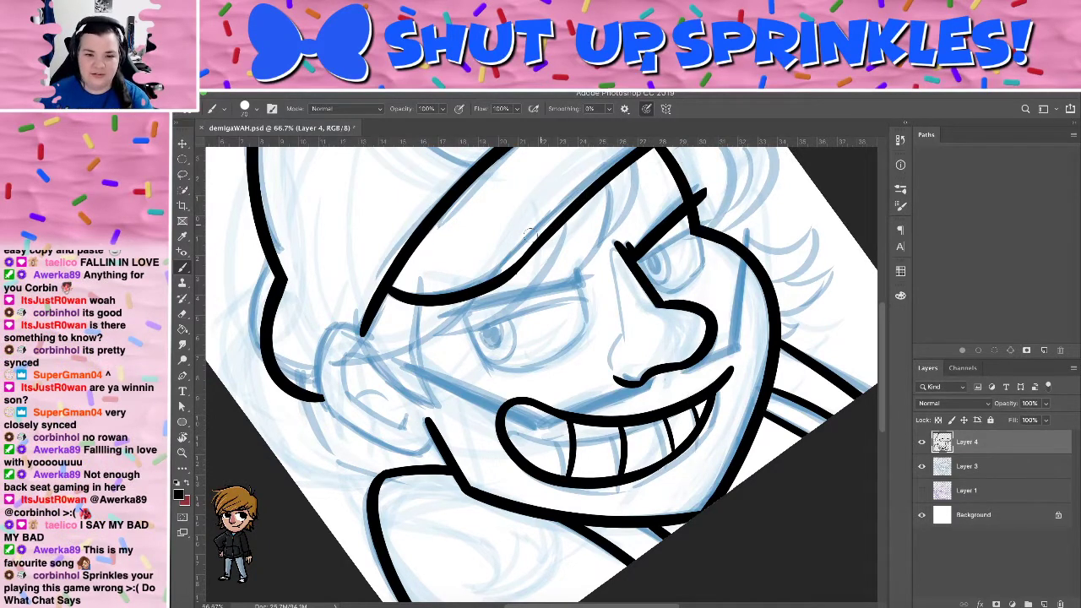
# Try to extend the brim's lower edge out to the tip, and undo the extension
pyautogui.scroll(3, 718, 213)
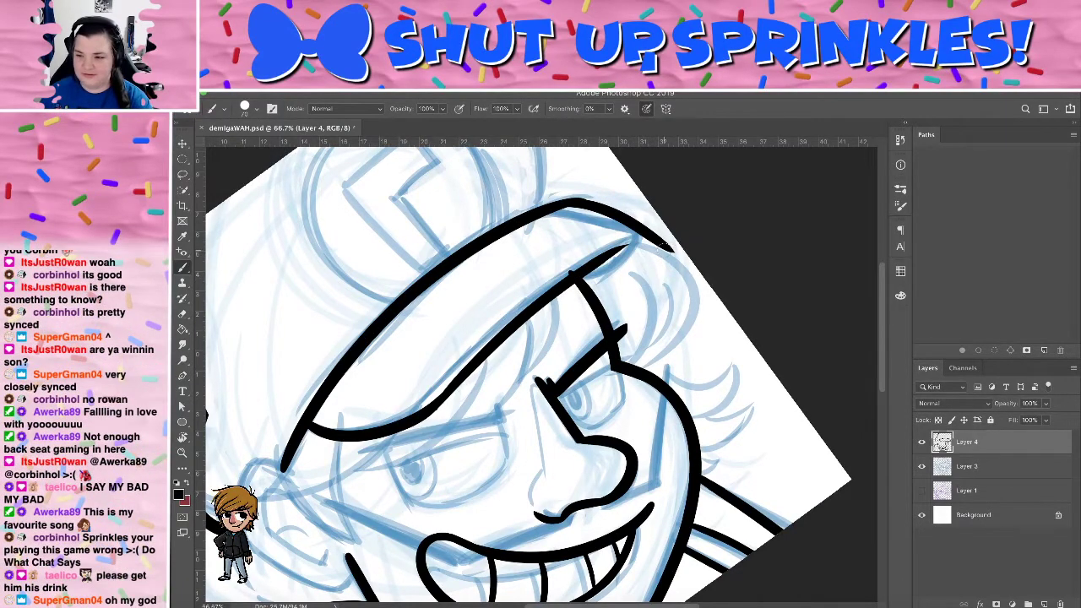
pyautogui.moveTo(665, 249)
pyautogui.mouseDown()
pyautogui.moveTo(576, 270)
pyautogui.moveTo(665, 246)
pyautogui.mouseUp()
pyautogui.press('super+z')
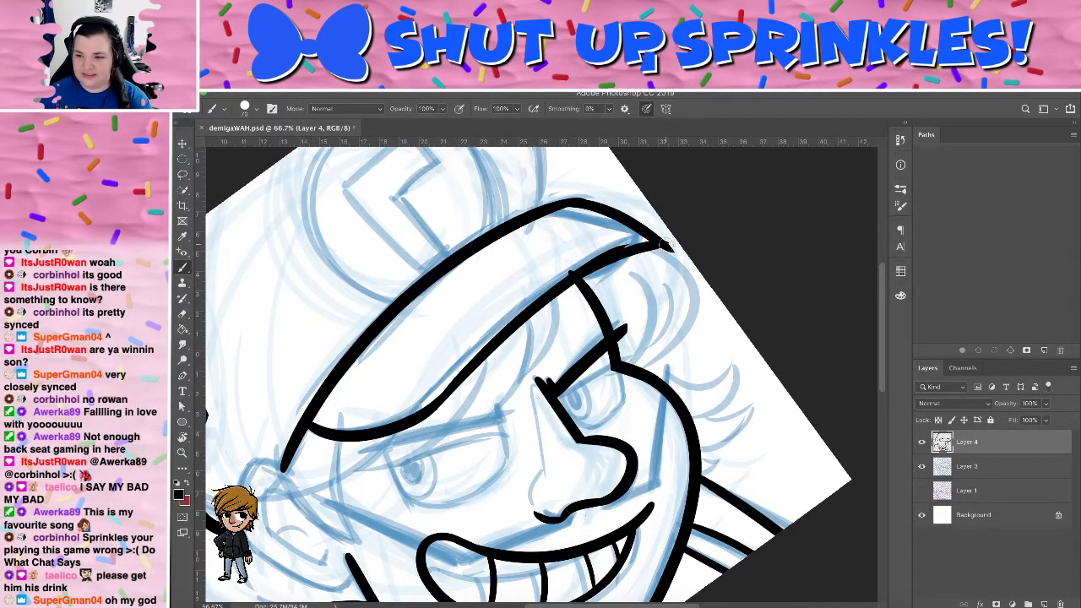
pyautogui.press('r')
pyautogui.press('b')
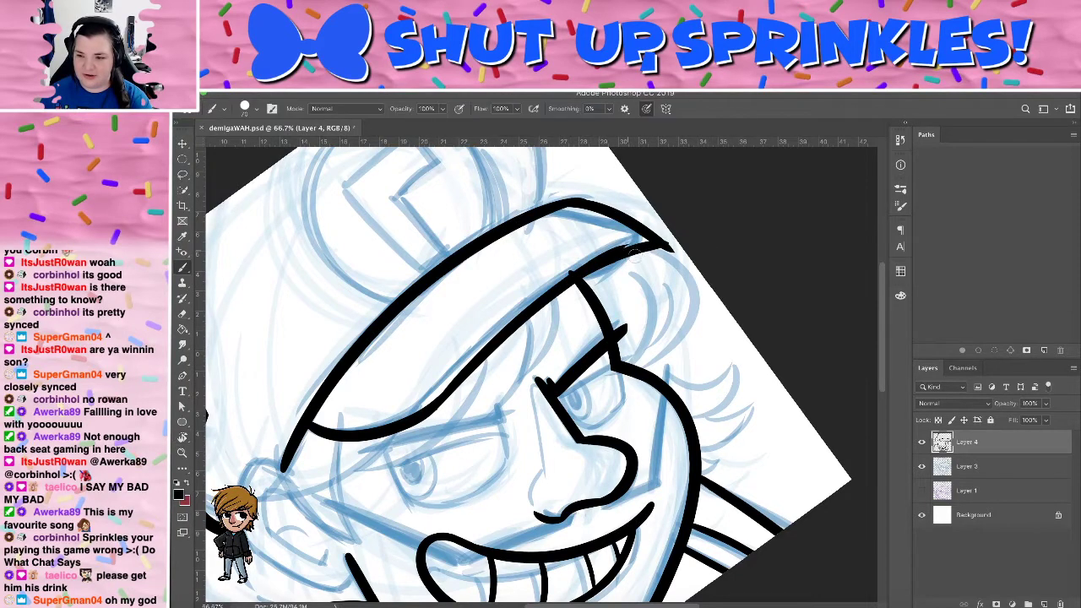
pyautogui.hotkey('ctrl', 'z')
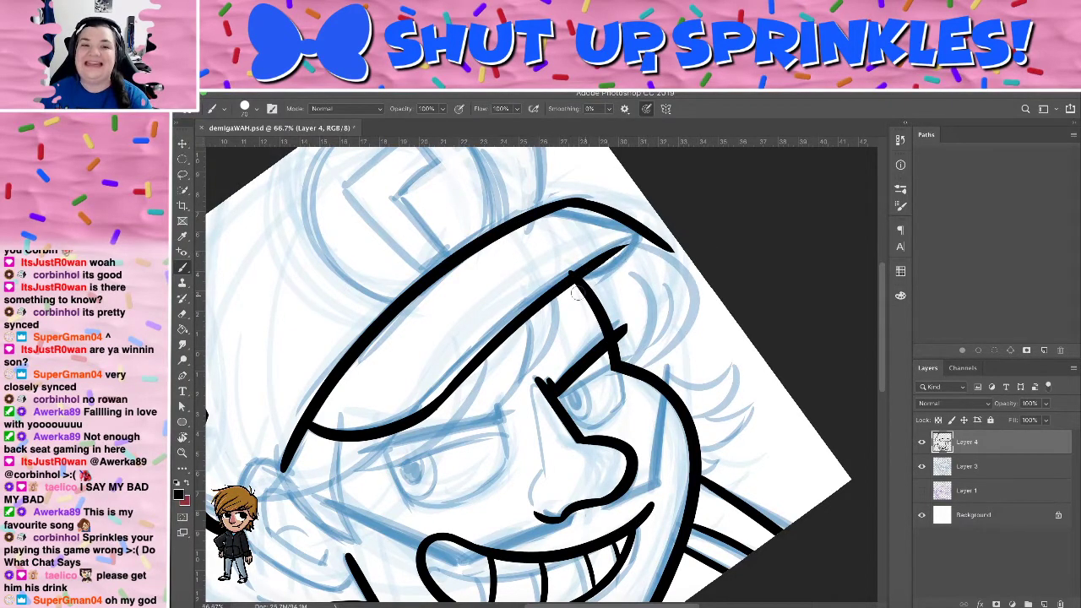
# Ink the brim's lower edge out to the tip and add a curved underside stroke back to the forehead line
pyautogui.moveTo(554, 282); pyautogui.dragTo(653, 241)
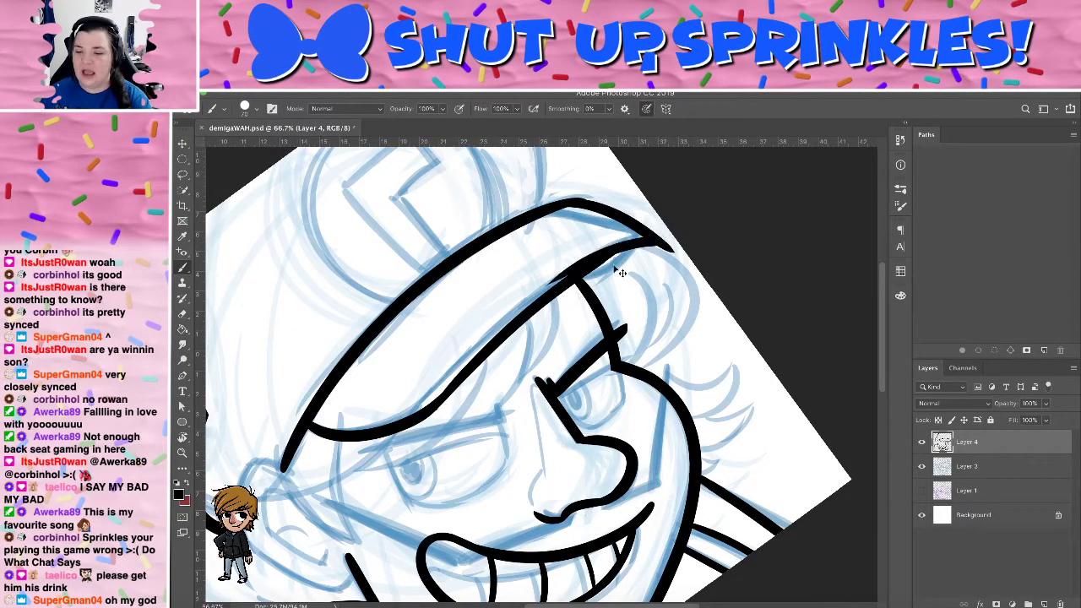
pyautogui.press('super+z')
pyautogui.moveTo(590, 271); pyautogui.dragTo(665, 247)
pyautogui.press('super+z')
pyautogui.moveTo(596, 264)
pyautogui.mouseDown()
pyautogui.moveTo(663, 249)
pyautogui.moveTo(589, 285)
pyautogui.mouseUp()
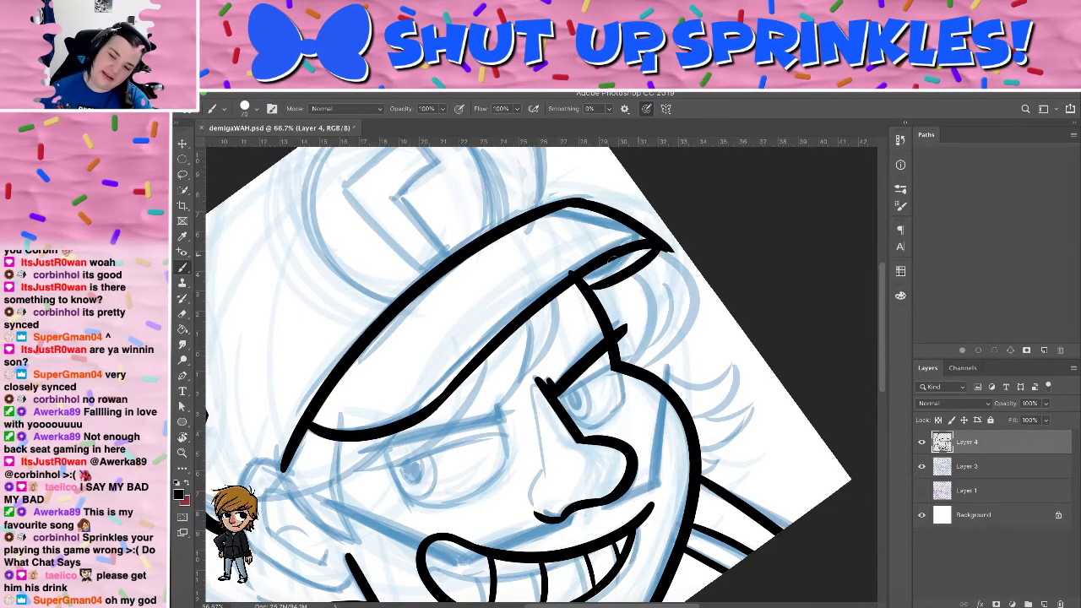
# Clean up the brim tip where its edges meet, erasing the line end that overshoots the corner
pyautogui.press('r')
pyautogui.moveTo(735, 212); pyautogui.dragTo(581, 375)
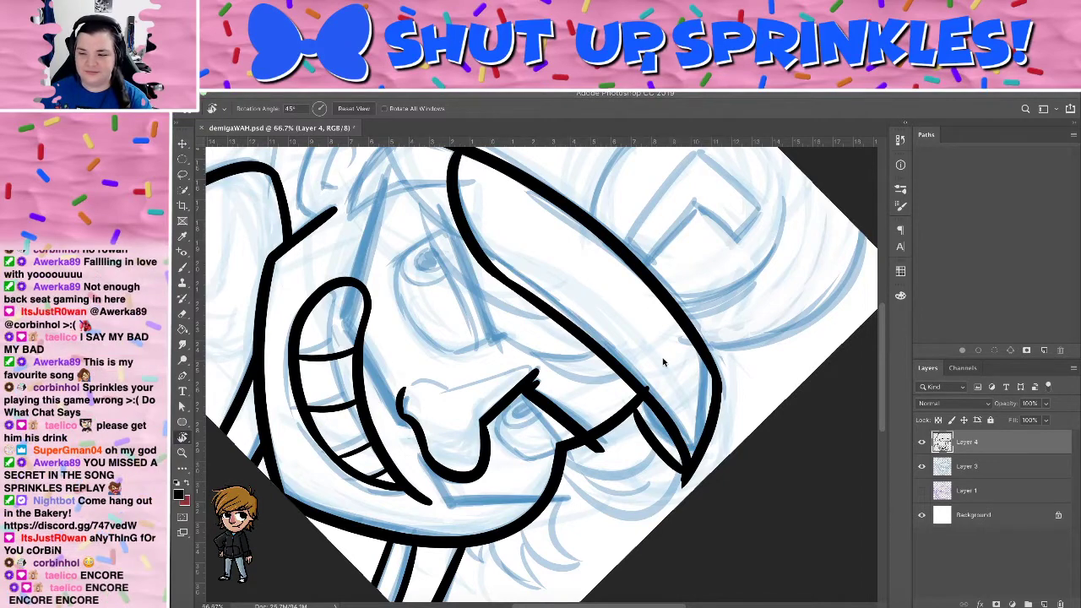
pyautogui.press('e')
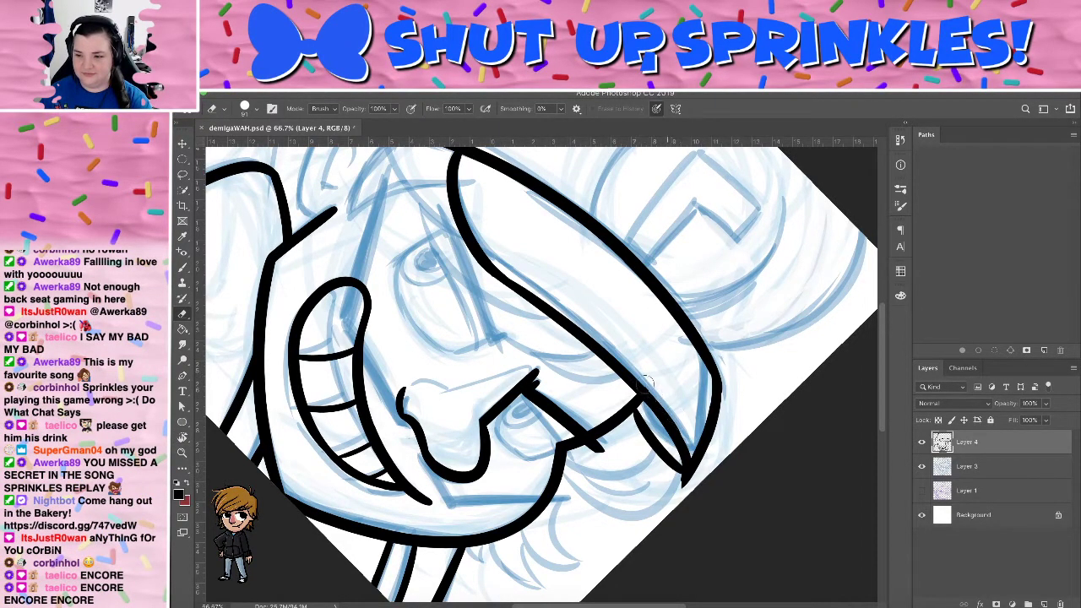
pyautogui.press('r')
pyautogui.moveTo(780, 296)
pyautogui.mouseDown()
pyautogui.moveTo(515, 305)
pyautogui.moveTo(462, 392)
pyautogui.mouseUp()
pyautogui.press('b')
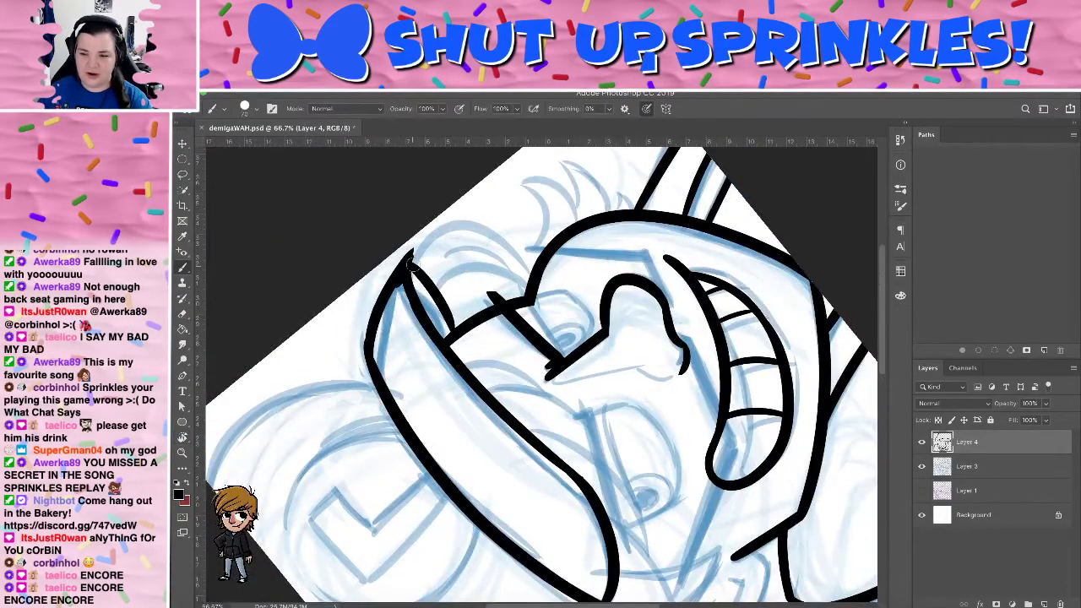
pyautogui.press('e')
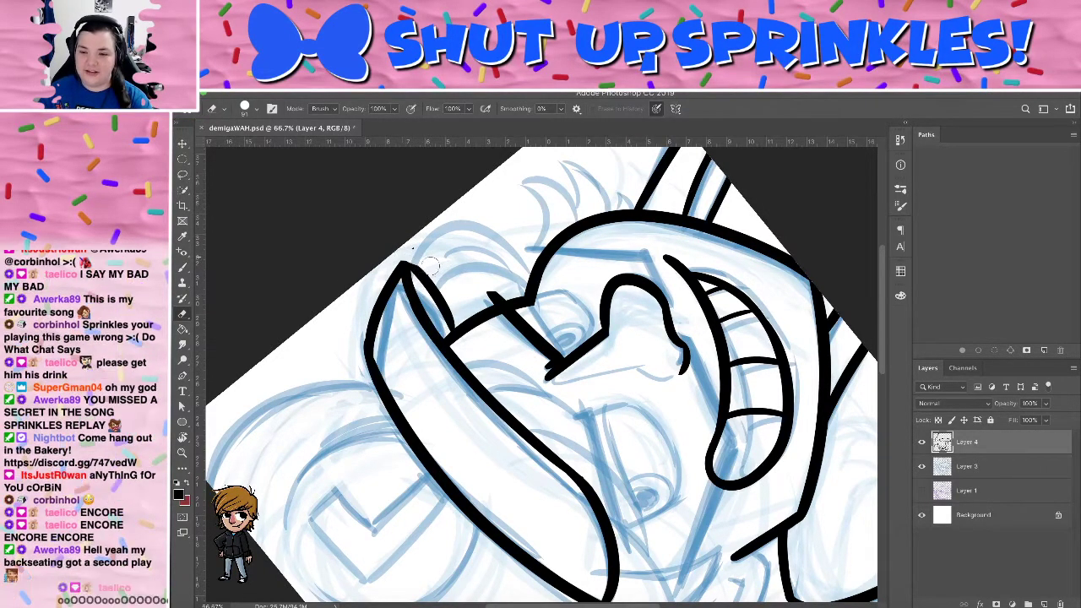
pyautogui.press('r')
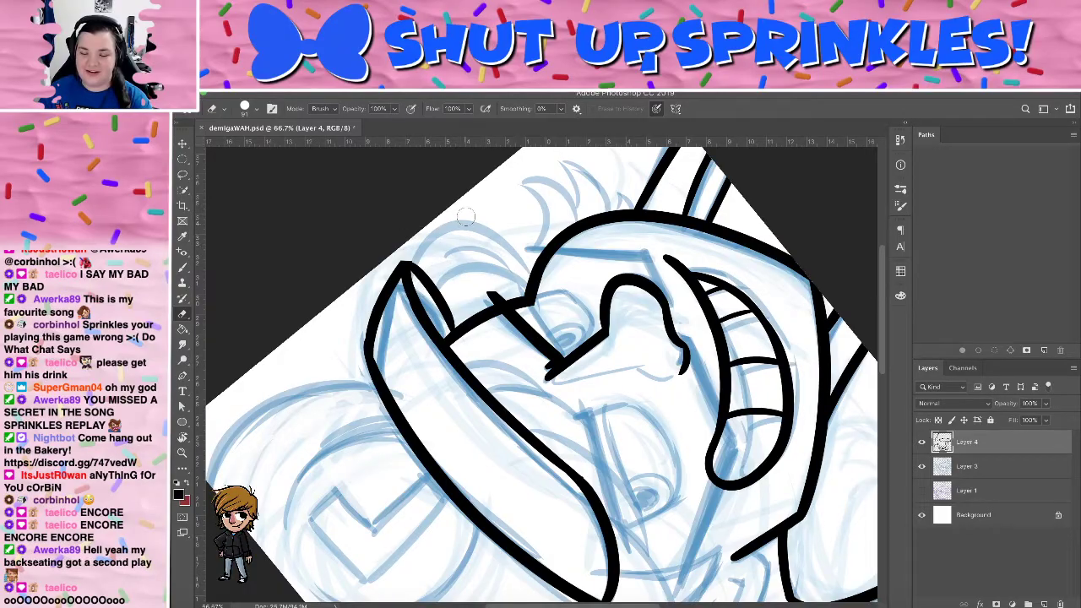
# Redraw the brim's front edge as a flatter curve just inside the existing outline, undoing the extra stroke
pyautogui.moveTo(404, 240); pyautogui.dragTo(647, 309)
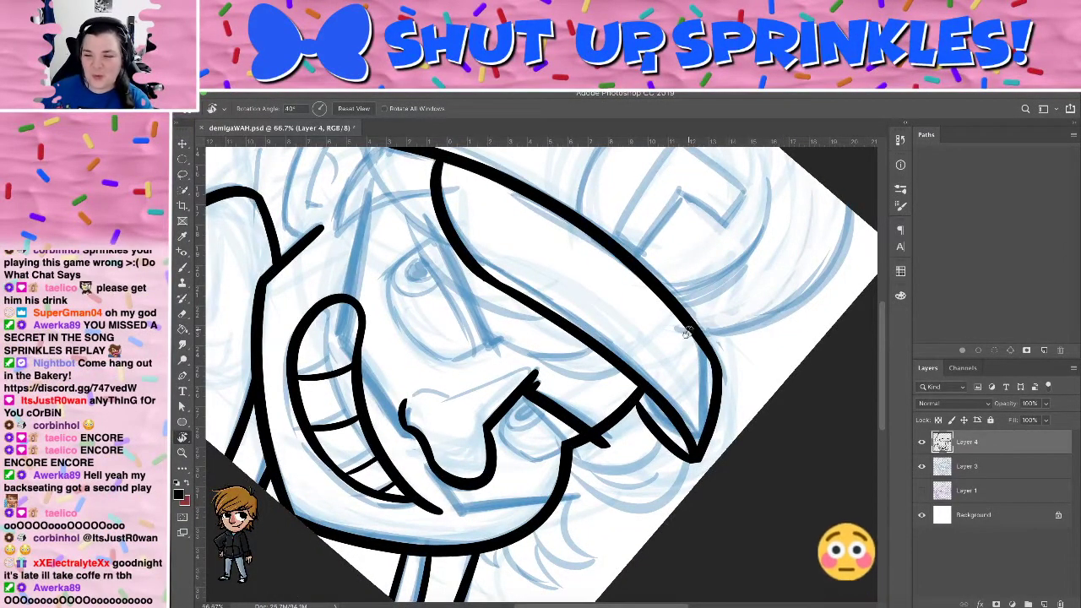
pyautogui.press('e')
pyautogui.moveTo(700, 342); pyautogui.dragTo(699, 449)
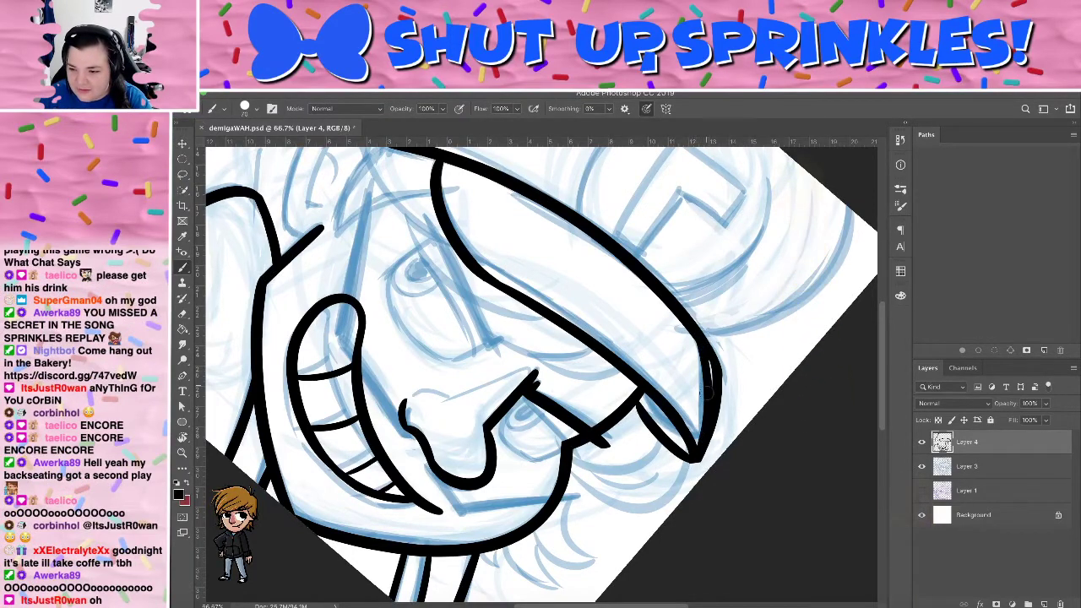
pyautogui.press('r')
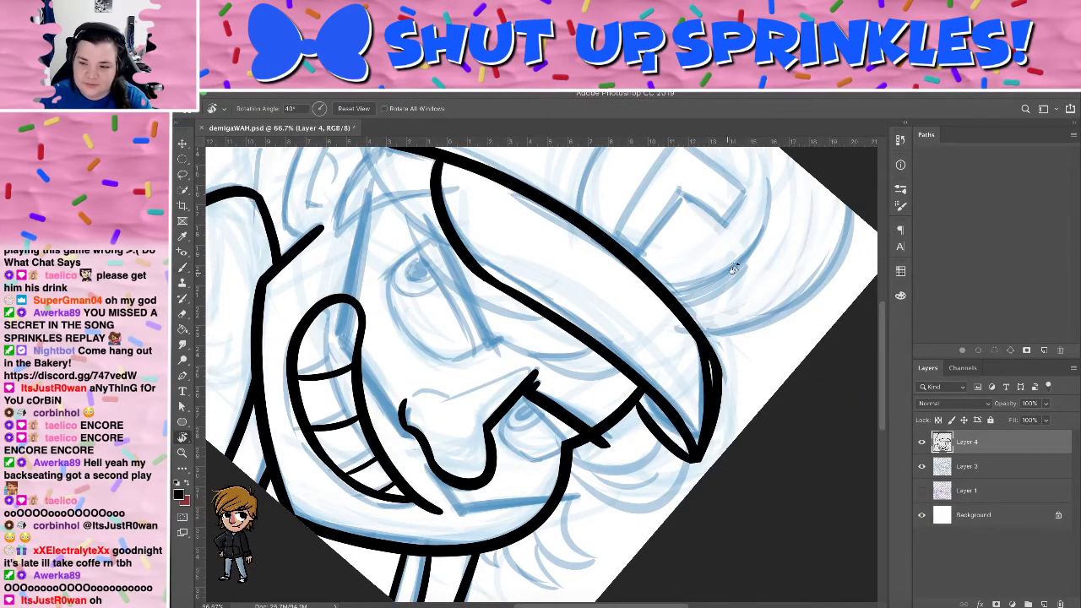
pyautogui.moveTo(716, 326)
pyautogui.mouseDown()
pyautogui.moveTo(669, 480)
pyautogui.moveTo(526, 539)
pyautogui.moveTo(445, 450)
pyautogui.moveTo(422, 397)
pyautogui.moveTo(443, 317)
pyautogui.moveTo(521, 234)
pyautogui.mouseUp()
pyautogui.press('b')
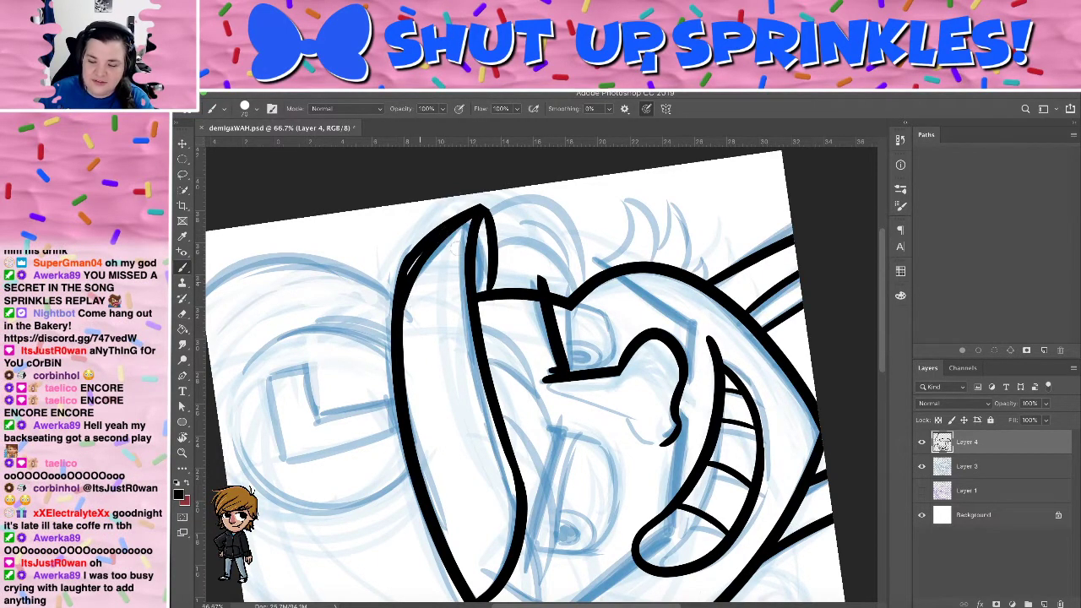
pyautogui.moveTo(562, 211); pyautogui.dragTo(563, 351)
pyautogui.press('super+z')
# Erase the old outer curve of the brim's front edge, leaving only the flatter inner line
pyautogui.press('r')
pyautogui.moveTo(650, 359)
pyautogui.mouseDown()
pyautogui.moveTo(430, 363)
pyautogui.moveTo(513, 266)
pyautogui.moveTo(534, 262)
pyautogui.moveTo(456, 329)
pyautogui.moveTo(506, 422)
pyautogui.moveTo(535, 423)
pyautogui.moveTo(342, 357)
pyautogui.mouseUp()
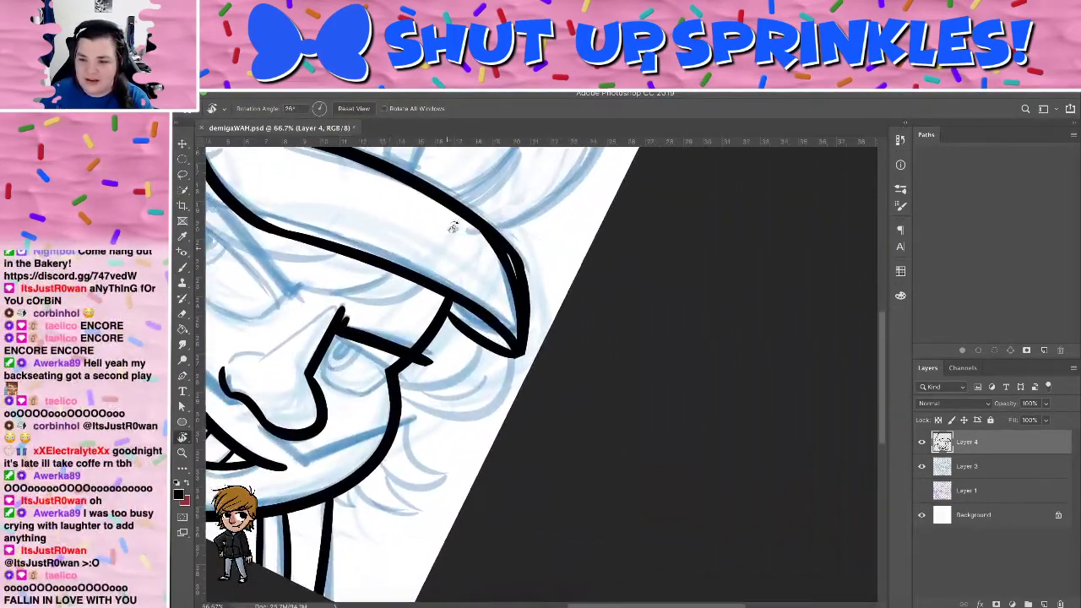
pyautogui.press('e')
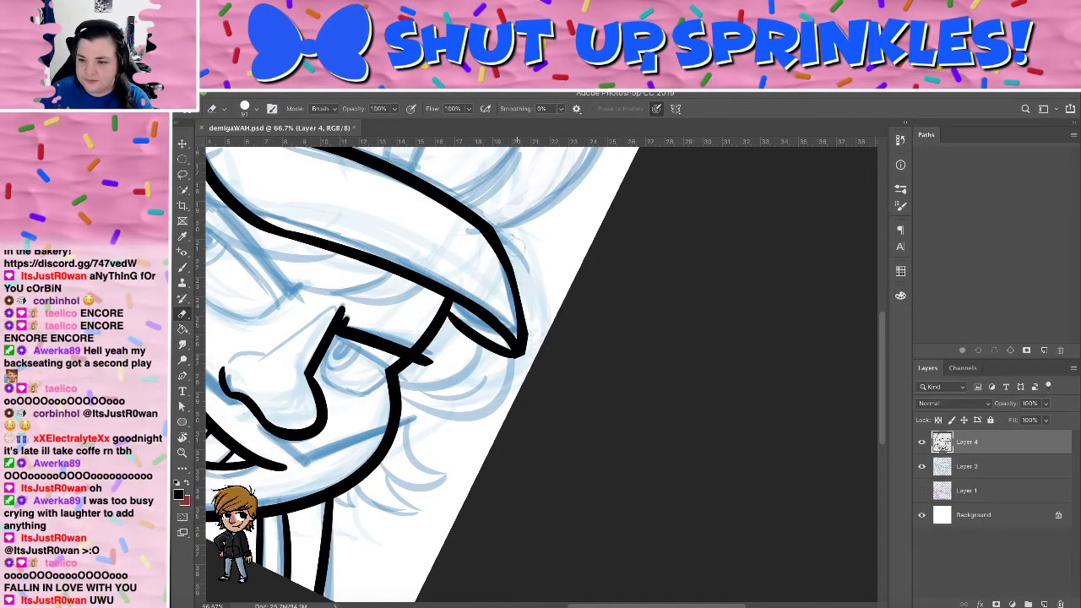
# Thicken the lower part of the brim's front edge and round off its tip with the brush
pyautogui.press('b')
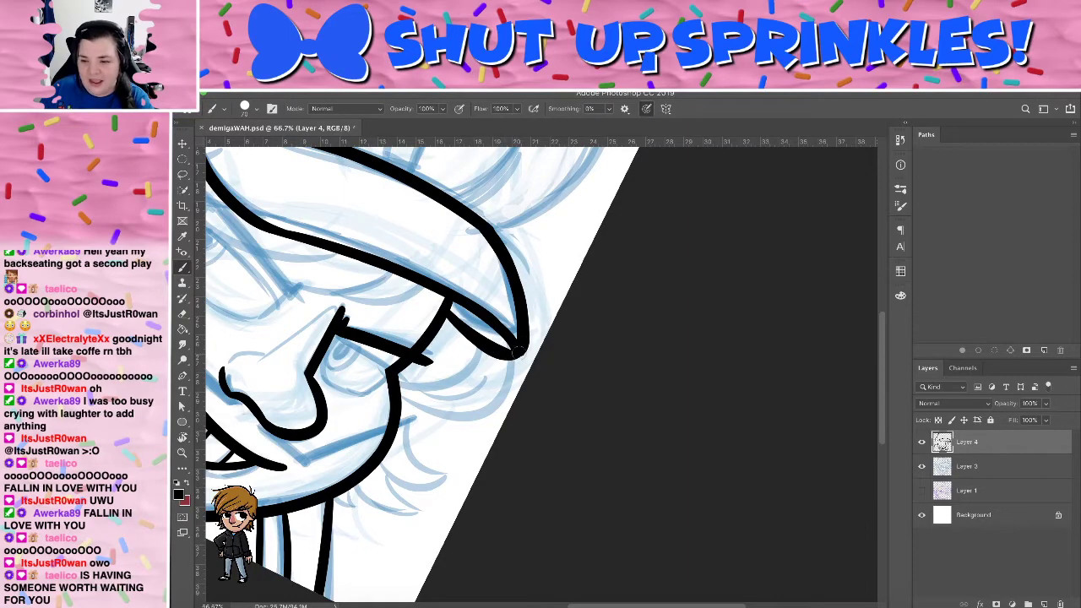
pyautogui.press('r')
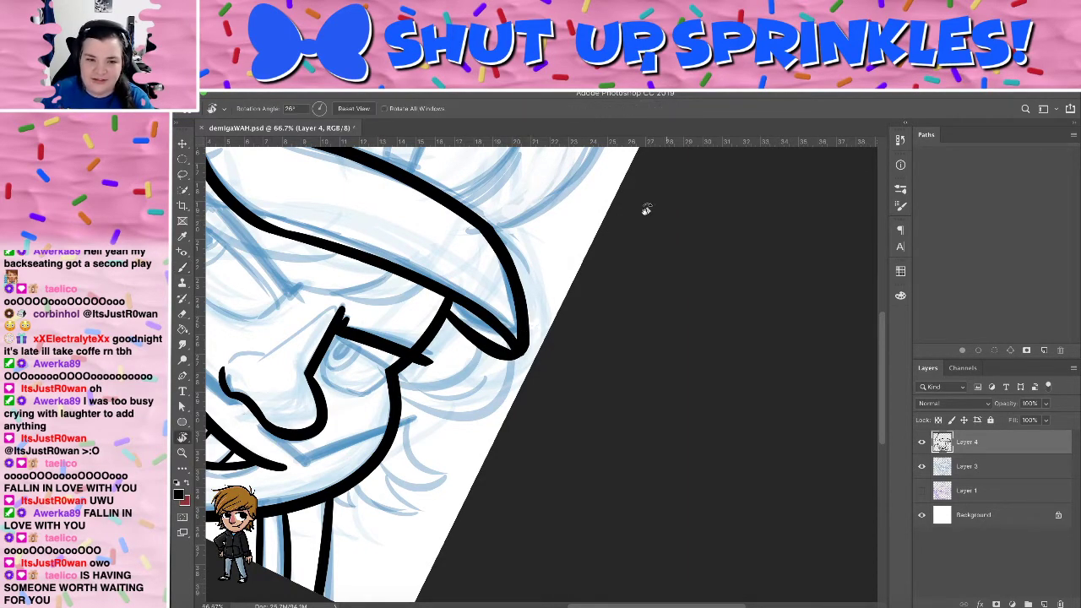
pyautogui.moveTo(644, 210)
pyautogui.mouseDown()
pyautogui.moveTo(297, 374)
pyautogui.moveTo(475, 405)
pyautogui.moveTo(370, 235)
pyautogui.moveTo(421, 233)
pyautogui.mouseUp()
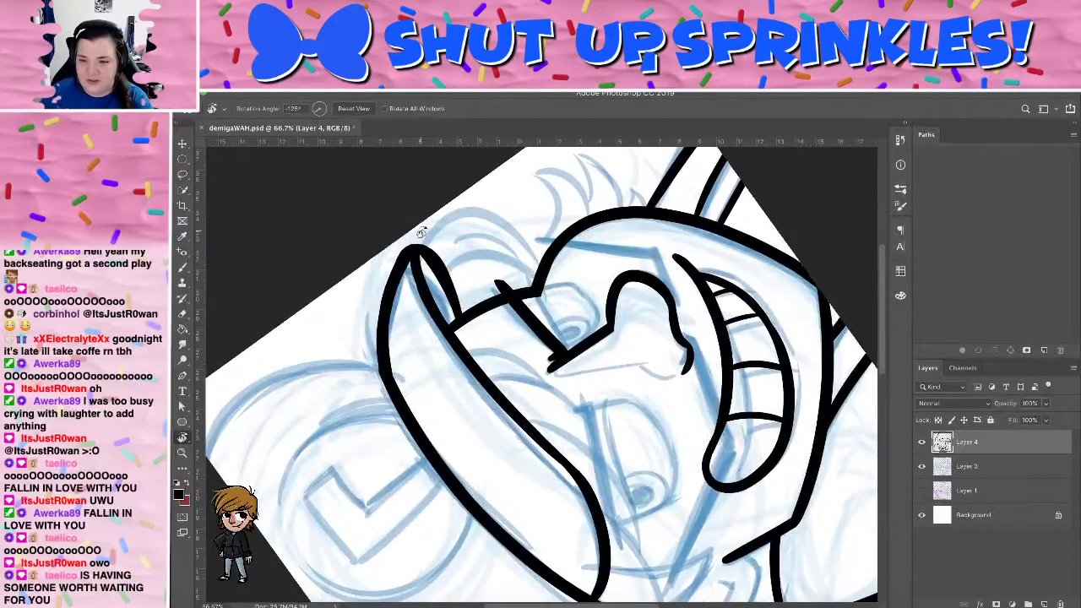
pyautogui.press('b')
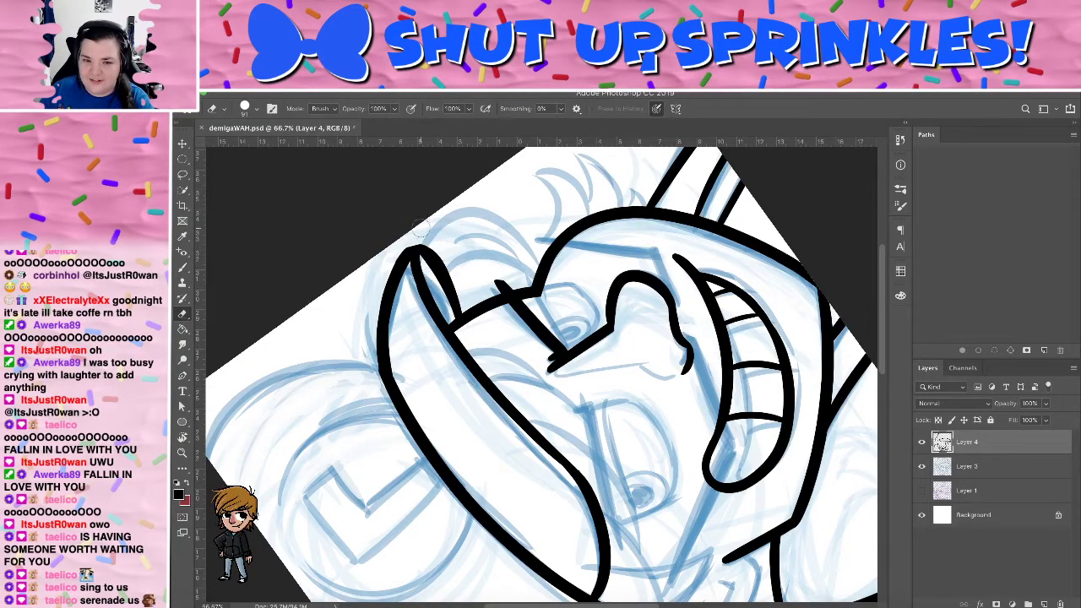
pyautogui.press('r')
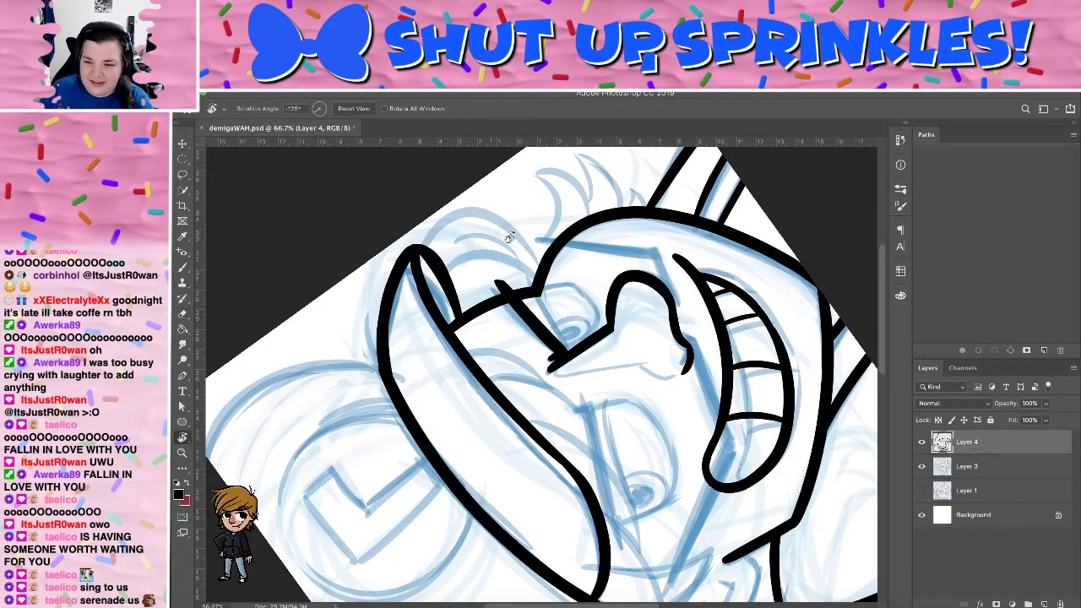
# Ink the first short hair lock under the cap brim beside the forehead's front edge, redrawing it until its curve fits
pyautogui.moveTo(435, 239); pyautogui.dragTo(794, 318)
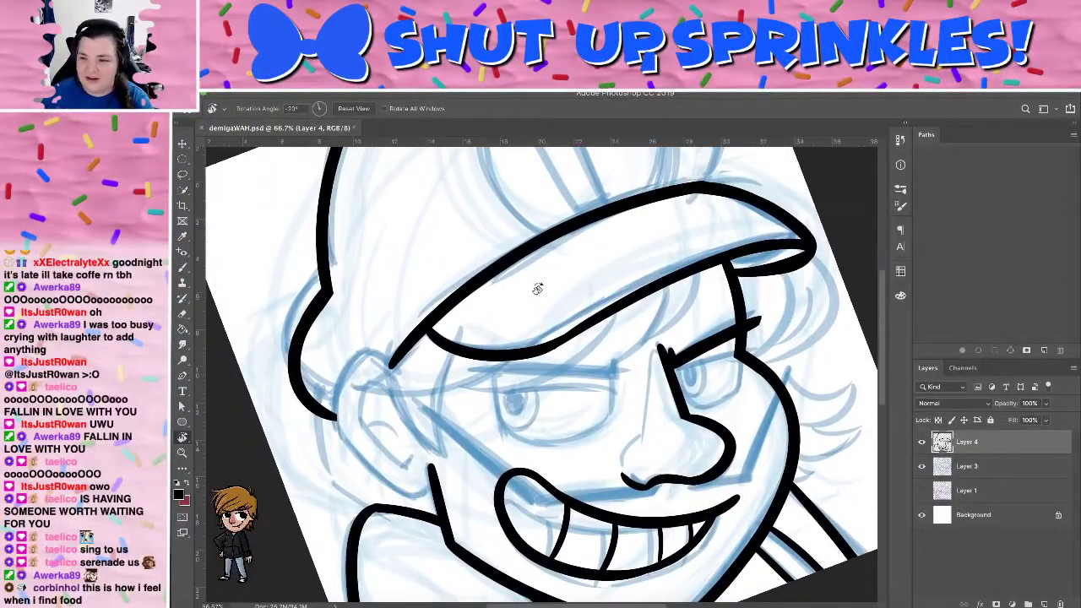
pyautogui.press('b')
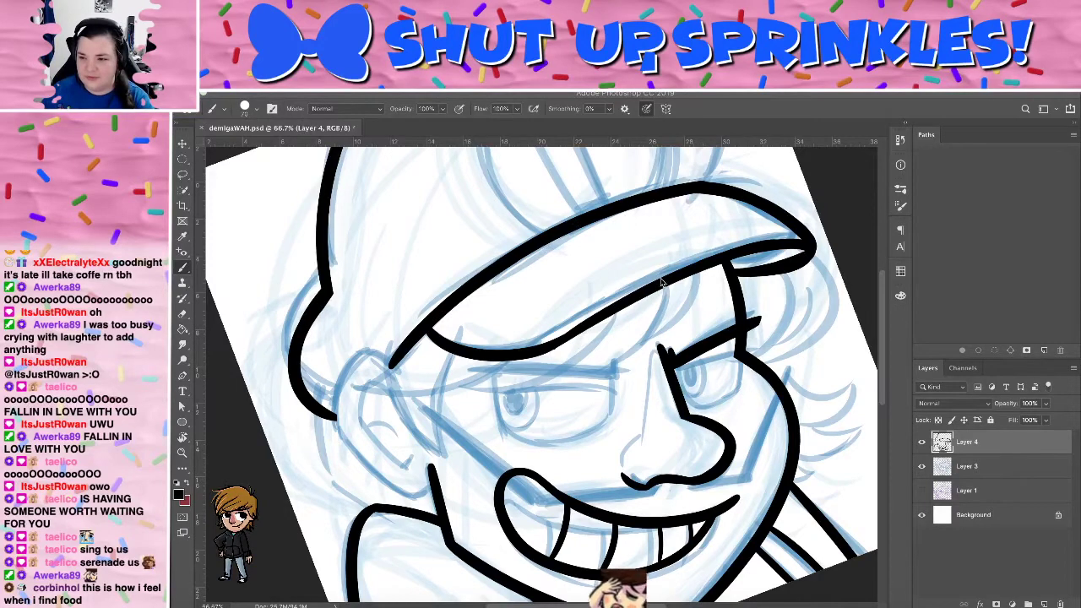
pyautogui.moveTo(708, 259); pyautogui.dragTo(689, 314)
pyautogui.moveTo(650, 336); pyautogui.dragTo(608, 342)
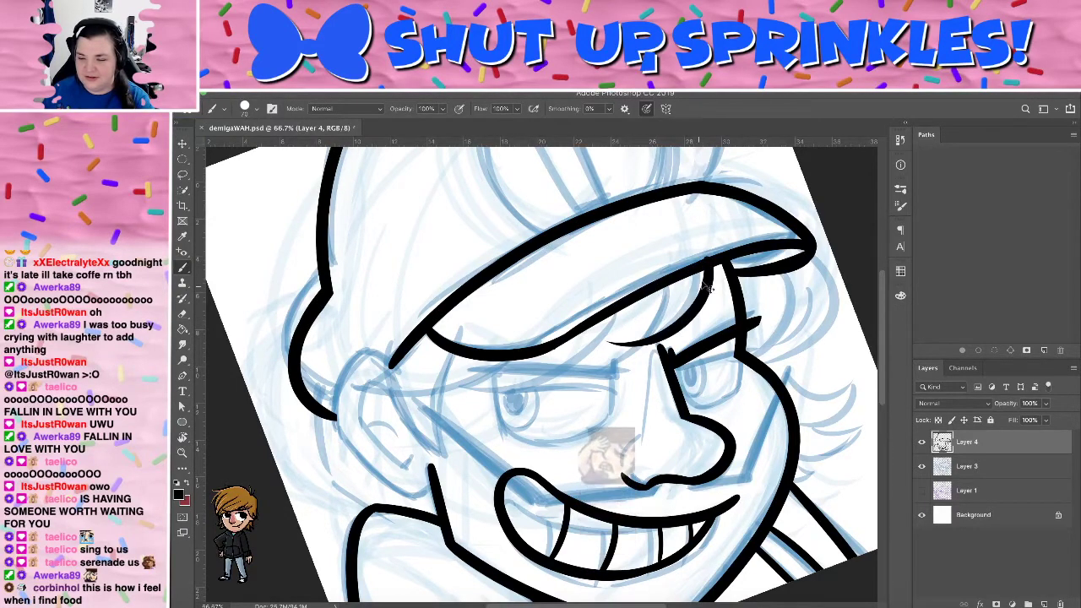
pyautogui.hotkey('ctrl', 'z')
pyautogui.hotkey('ctrl', 'z')
pyautogui.moveTo(711, 262); pyautogui.dragTo(629, 337)
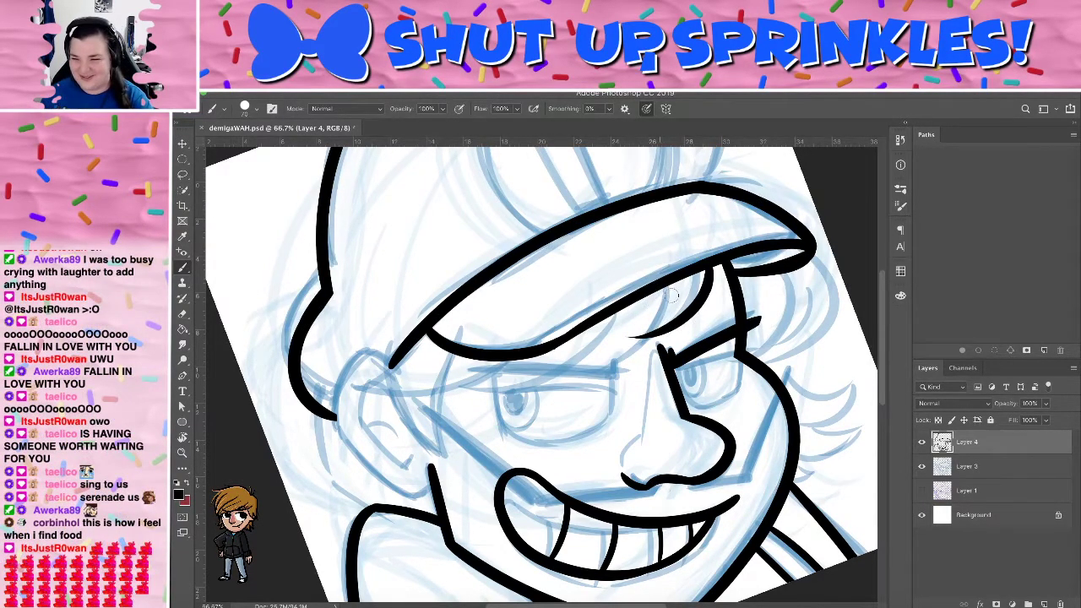
pyautogui.hotkey('ctrl', 'z')
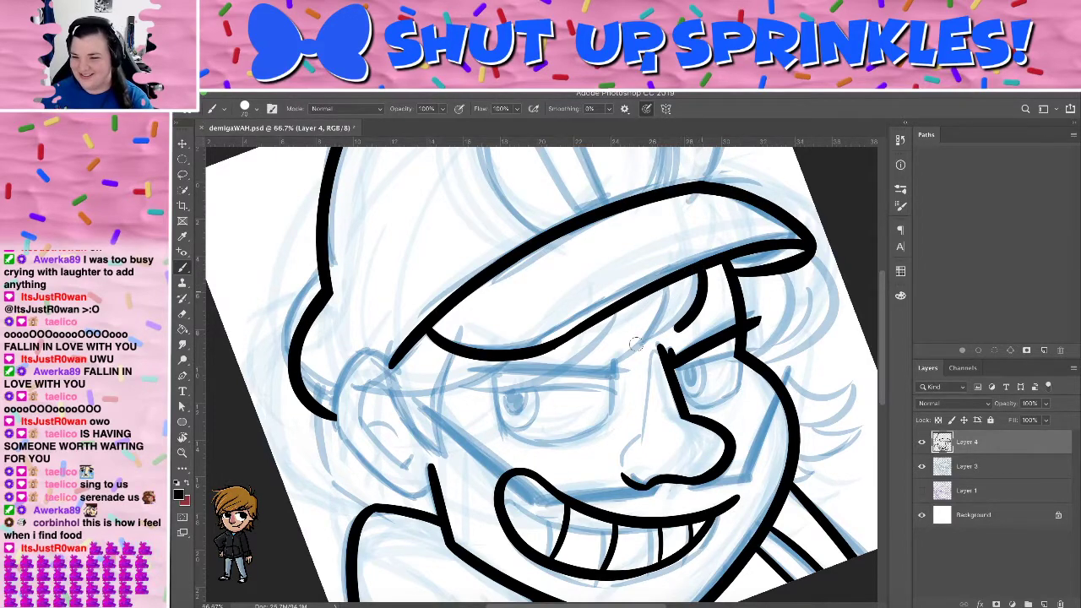
# Ink a second, longer hair lock curving back under the brim, and undo the trial strokes for the third lock
pyautogui.moveTo(667, 285); pyautogui.dragTo(589, 363)
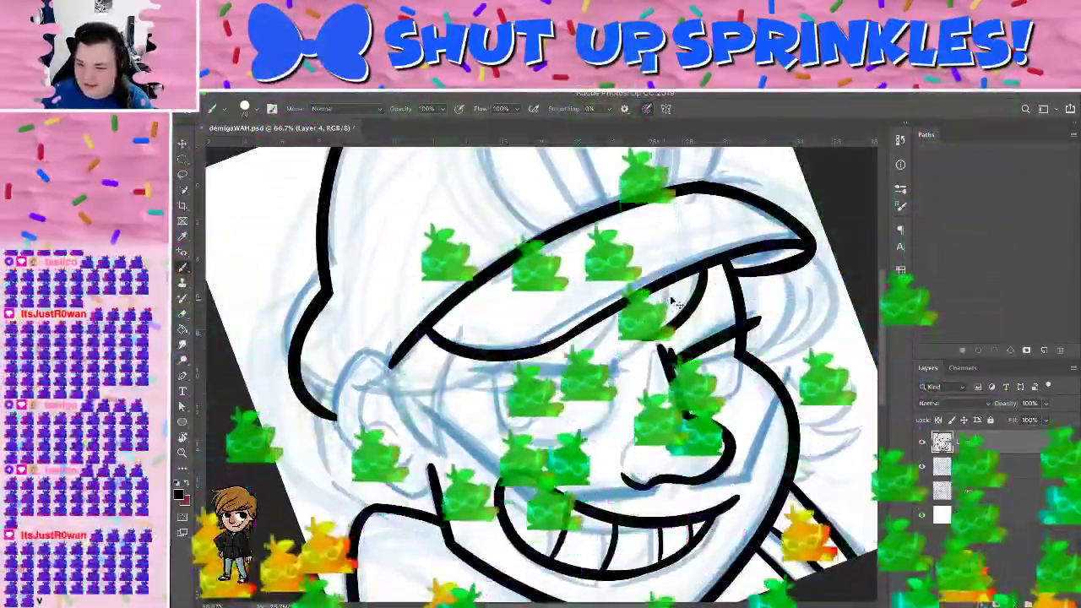
pyautogui.press('super+z')
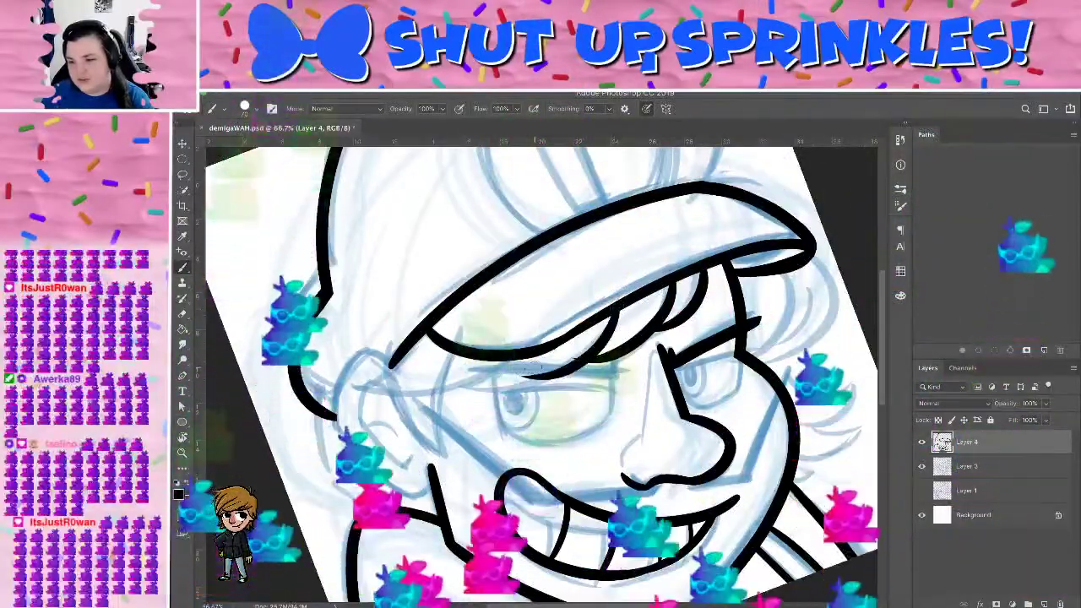
pyautogui.moveTo(473, 371)
pyautogui.mouseDown()
pyautogui.moveTo(500, 378)
pyautogui.moveTo(595, 350)
pyautogui.mouseUp()
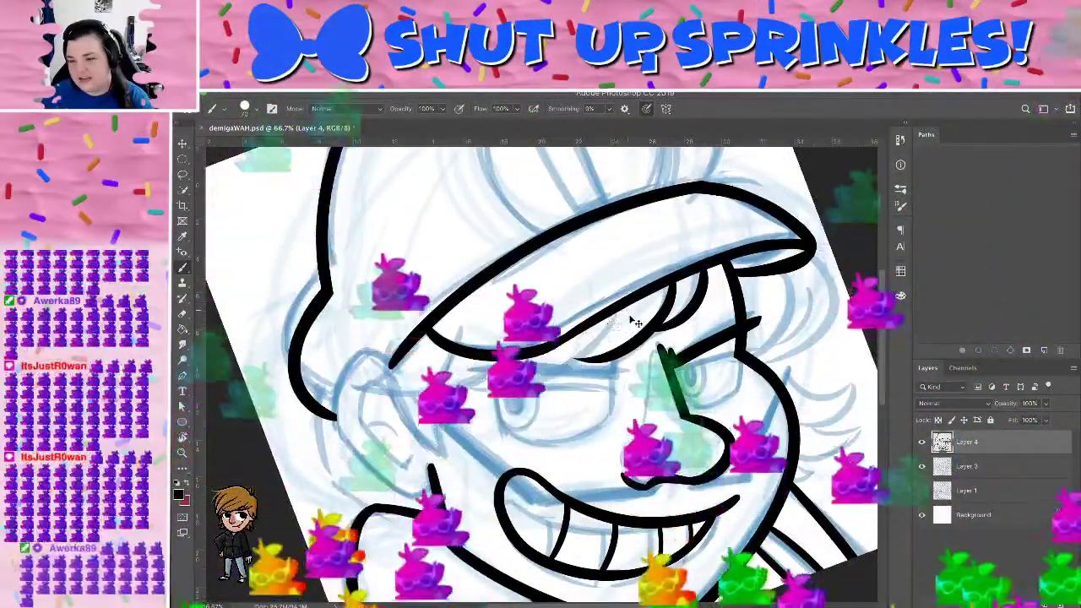
pyautogui.moveTo(626, 297)
pyautogui.mouseDown()
pyautogui.moveTo(601, 358)
pyautogui.moveTo(523, 388)
pyautogui.mouseUp()
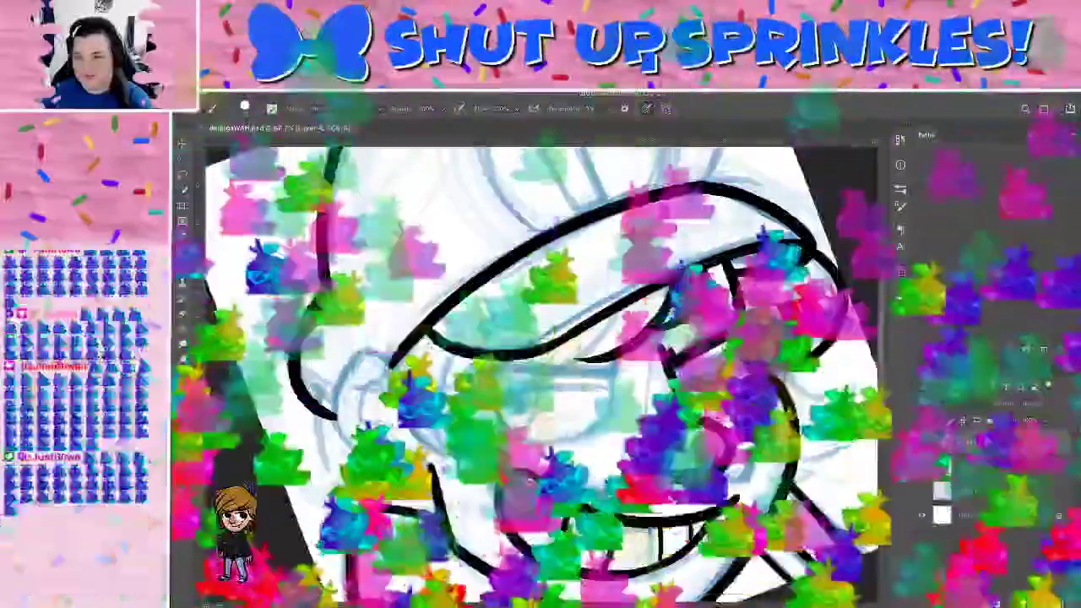
pyautogui.hotkey('ctrl', 'z')
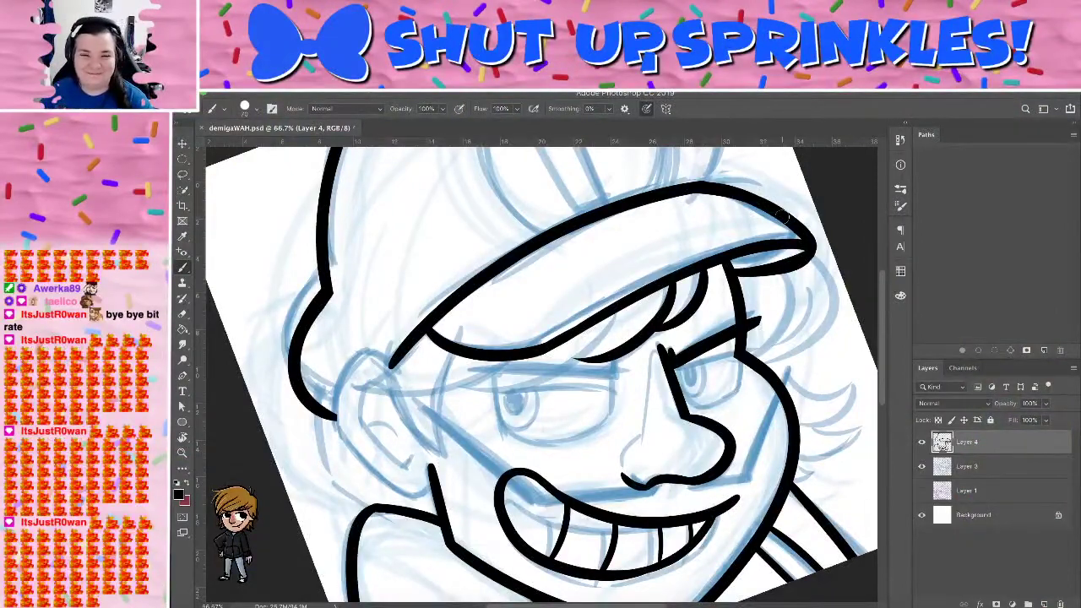
# Ink a third hair lock sweeping back under the brim above the near eye, closing it into a pointed tip
pyautogui.moveTo(423, 336)
pyautogui.mouseDown()
pyautogui.moveTo(458, 295)
pyautogui.moveTo(367, 249)
pyautogui.moveTo(314, 253)
pyautogui.moveTo(454, 323)
pyautogui.moveTo(455, 335)
pyautogui.moveTo(428, 327)
pyautogui.mouseUp()
pyautogui.scroll(3, 454, 324)
pyautogui.press('r')
pyautogui.moveTo(556, 355); pyautogui.dragTo(615, 340)
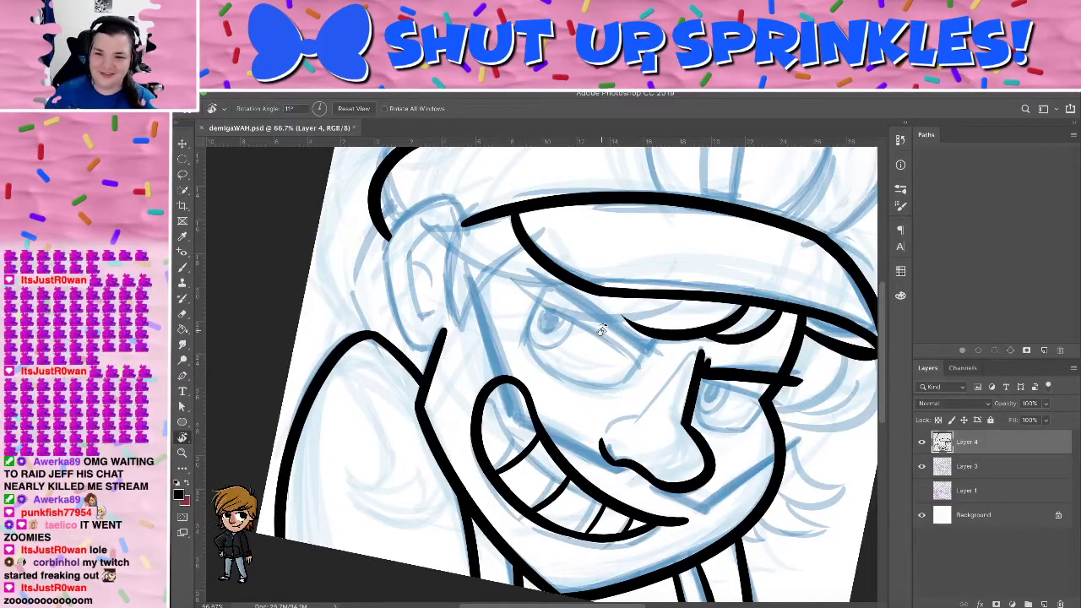
pyautogui.moveTo(490, 346); pyautogui.dragTo(534, 364)
pyautogui.moveTo(628, 267); pyautogui.dragTo(542, 258)
pyautogui.moveTo(622, 332)
pyautogui.mouseDown()
pyautogui.moveTo(379, 309)
pyautogui.moveTo(441, 360)
pyautogui.moveTo(526, 360)
pyautogui.moveTo(509, 368)
pyautogui.mouseUp()
pyautogui.press('b')
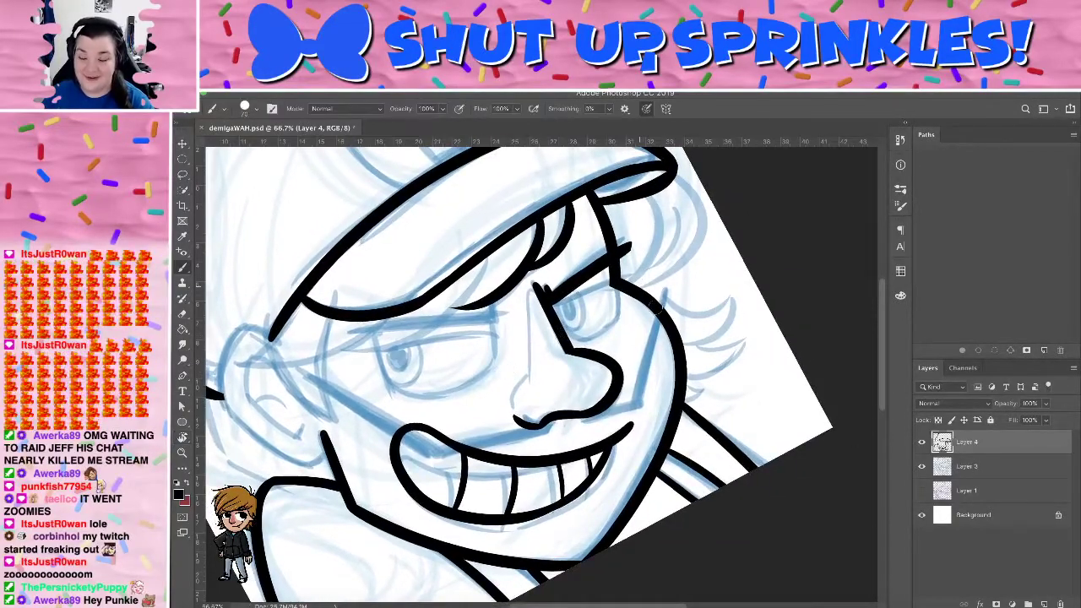
pyautogui.moveTo(701, 323)
pyautogui.mouseDown()
pyautogui.moveTo(717, 387)
pyautogui.moveTo(687, 307)
pyautogui.moveTo(709, 290)
pyautogui.moveTo(683, 306)
pyautogui.moveTo(690, 288)
pyautogui.mouseUp()
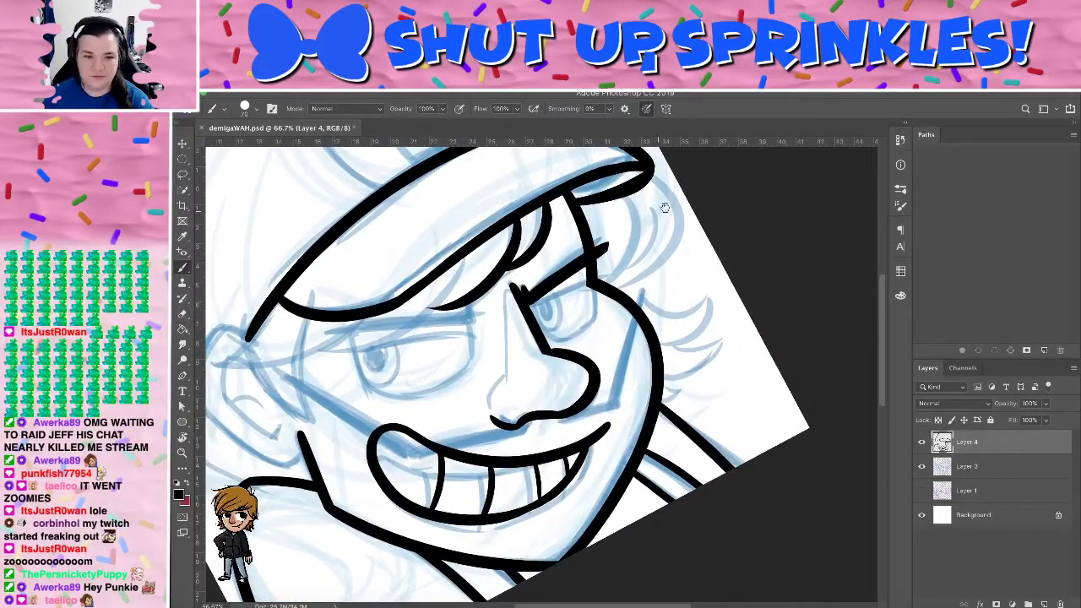
pyautogui.moveTo(664, 208); pyautogui.dragTo(699, 243)
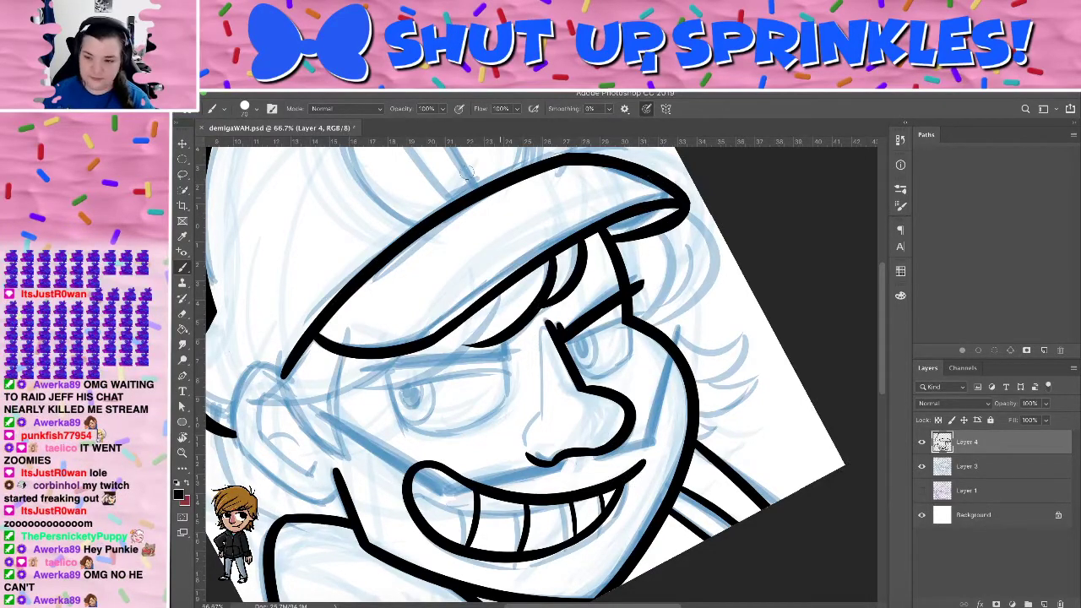
pyautogui.moveTo(494, 319); pyautogui.dragTo(635, 262)
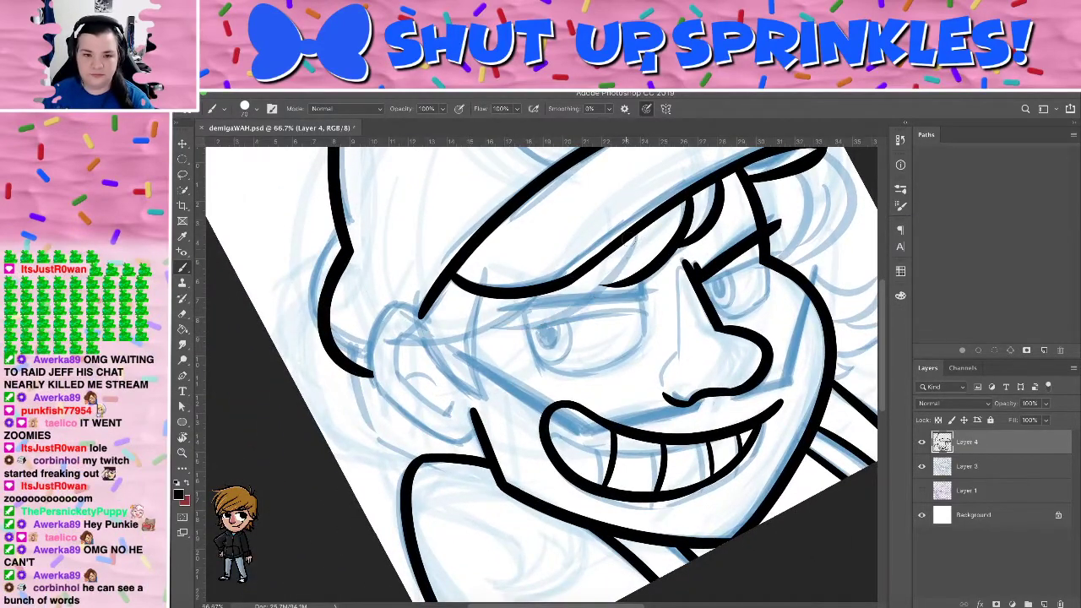
pyautogui.moveTo(646, 230); pyautogui.dragTo(478, 316)
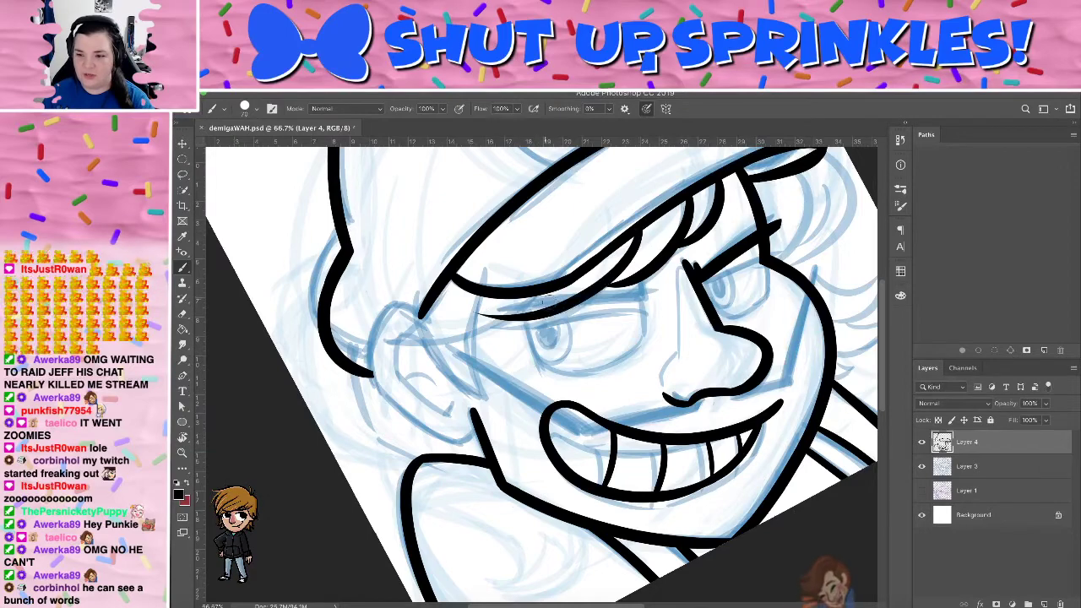
pyautogui.moveTo(540, 295); pyautogui.dragTo(481, 314)
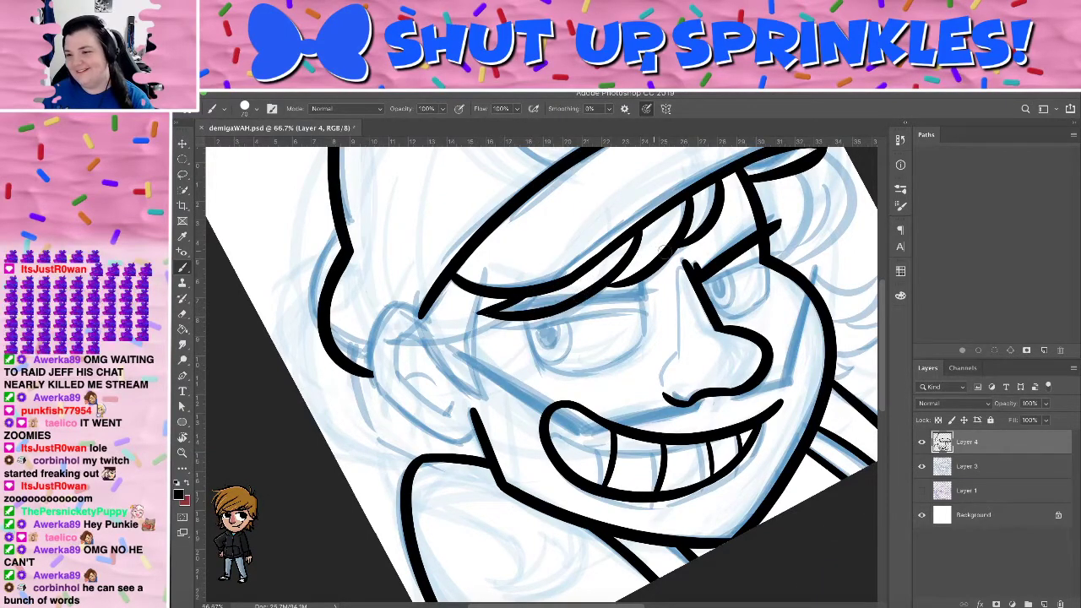
# Ink a pointed hair lock from the brim's back end across the top of the ear, undoing the trial ear outline
pyautogui.press('r')
pyautogui.moveTo(659, 253); pyautogui.dragTo(509, 386)
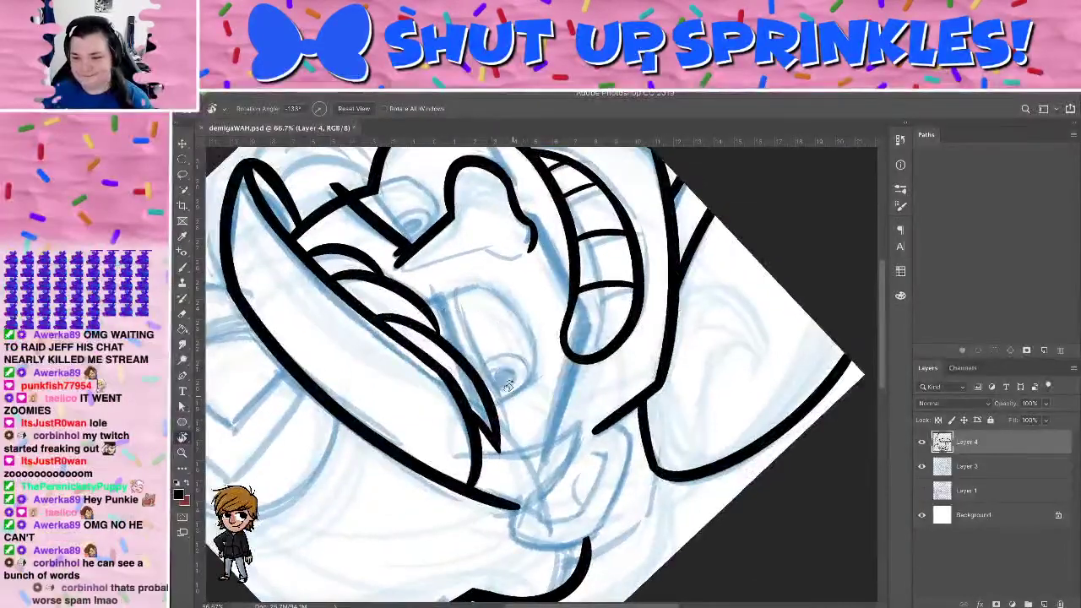
pyautogui.press('e')
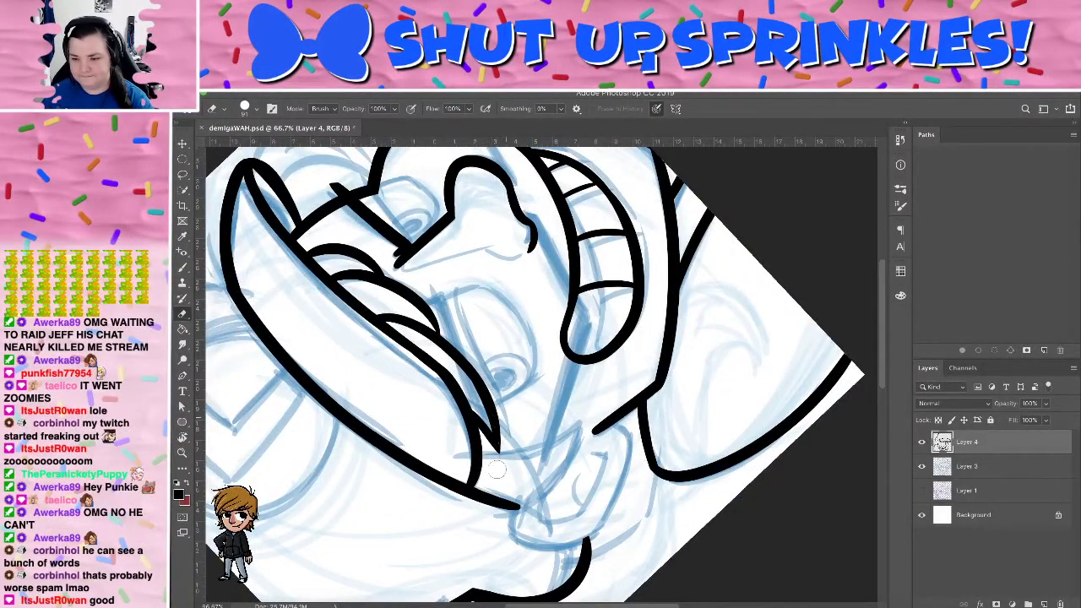
pyautogui.press('b')
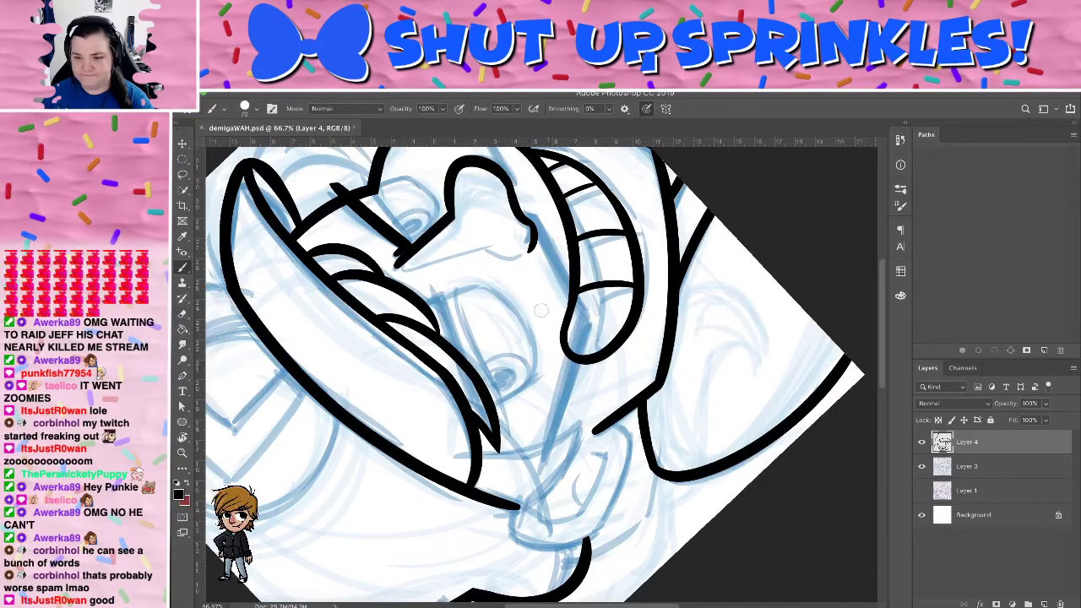
pyautogui.press('r')
pyautogui.moveTo(569, 265)
pyautogui.mouseDown()
pyautogui.moveTo(642, 321)
pyautogui.moveTo(625, 372)
pyautogui.moveTo(591, 365)
pyautogui.moveTo(567, 393)
pyautogui.mouseUp()
pyautogui.moveTo(571, 354); pyautogui.dragTo(636, 383)
pyautogui.press('b')
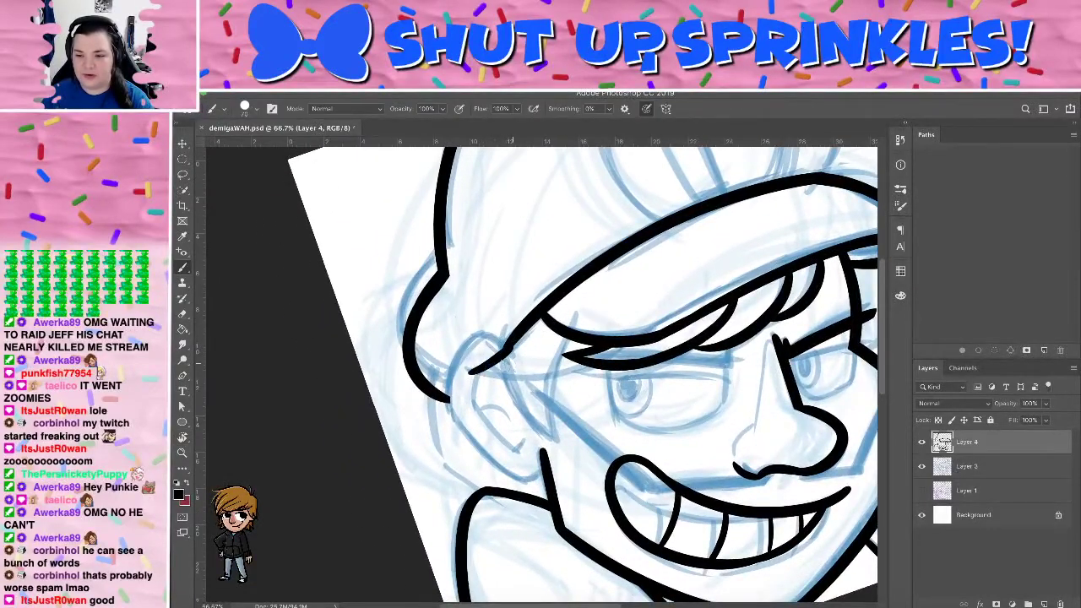
pyautogui.moveTo(469, 380); pyautogui.dragTo(588, 360)
pyautogui.hotkey('ctrl', 'z')
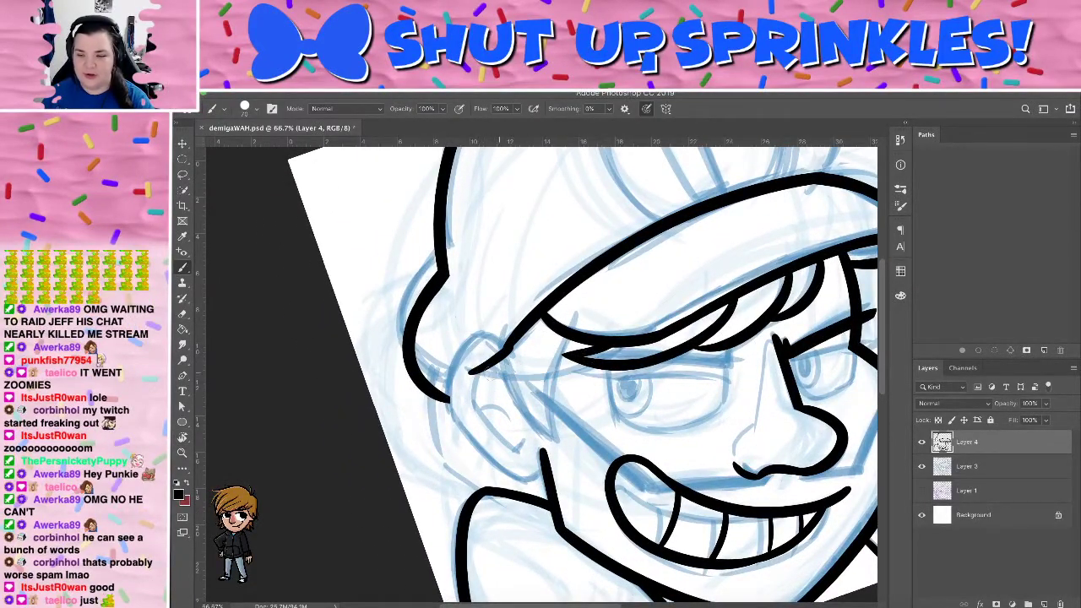
pyautogui.moveTo(470, 375); pyautogui.dragTo(572, 358)
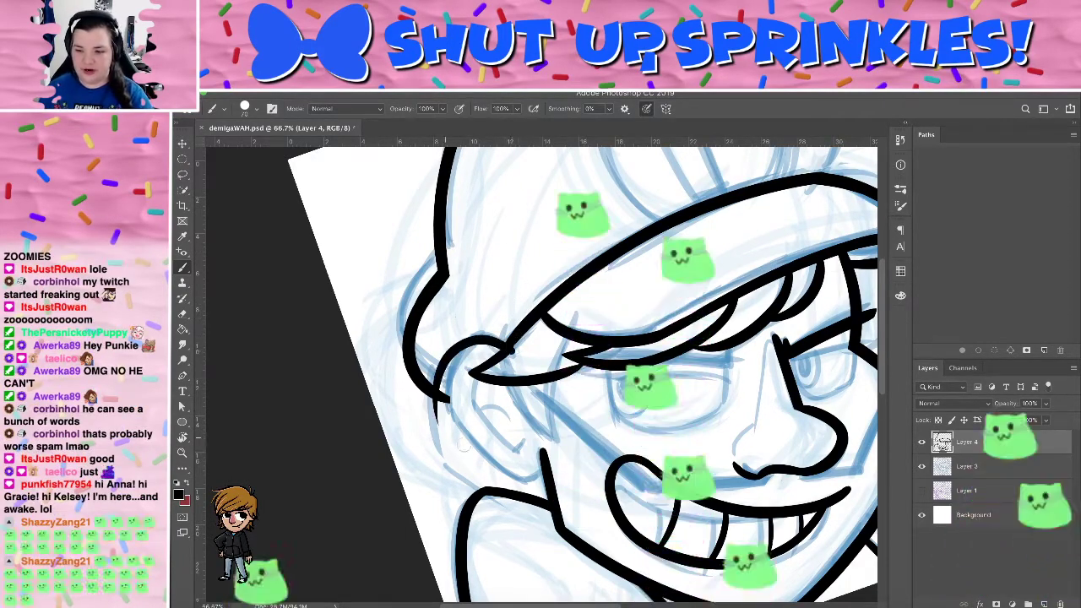
pyautogui.moveTo(437, 419); pyautogui.dragTo(510, 349)
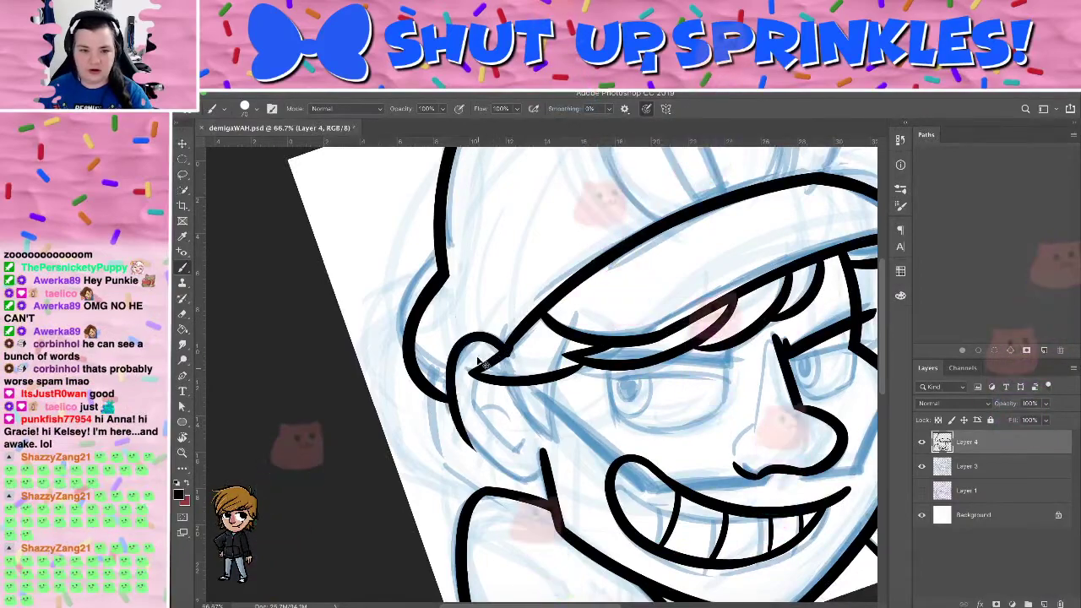
pyautogui.hotkey('ctrl', 'z')
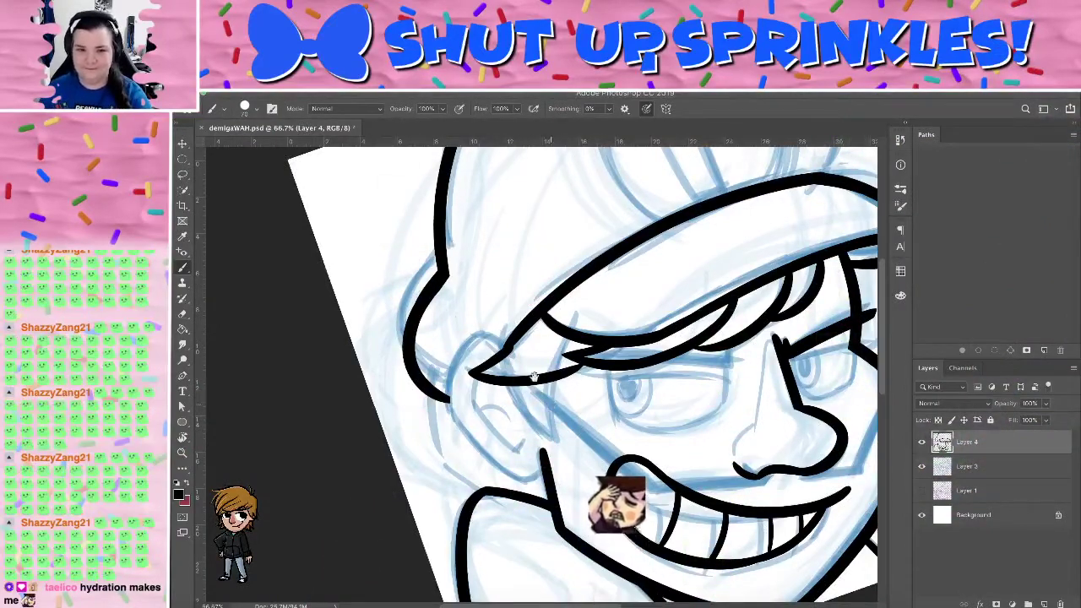
# Ink a heavy brow line above the near eye and trim its inner end with the eraser
pyautogui.moveTo(611, 470); pyautogui.dragTo(497, 394)
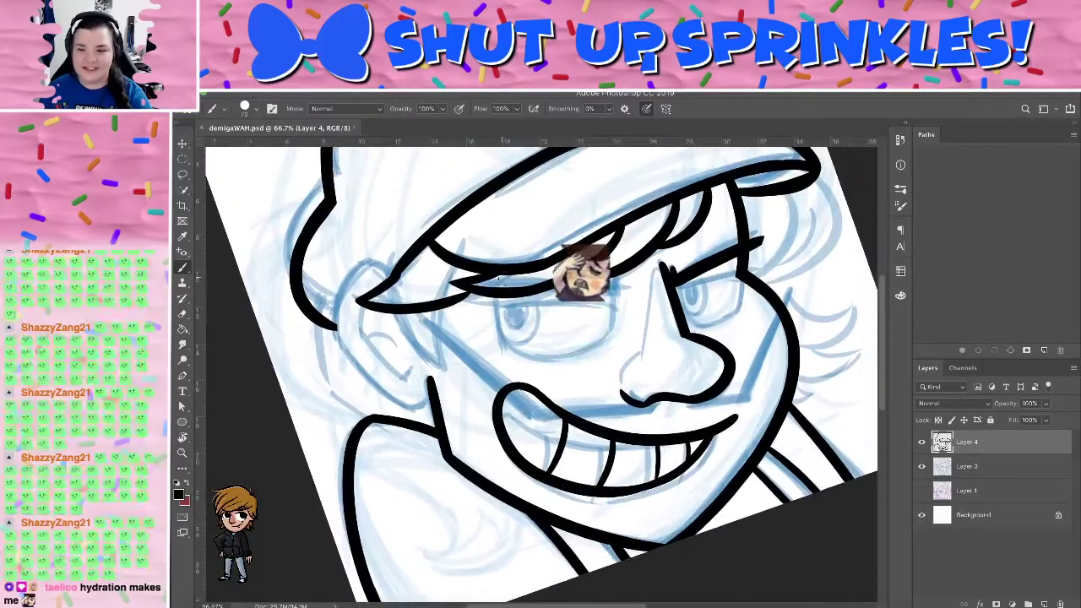
pyautogui.moveTo(493, 298); pyautogui.dragTo(539, 358)
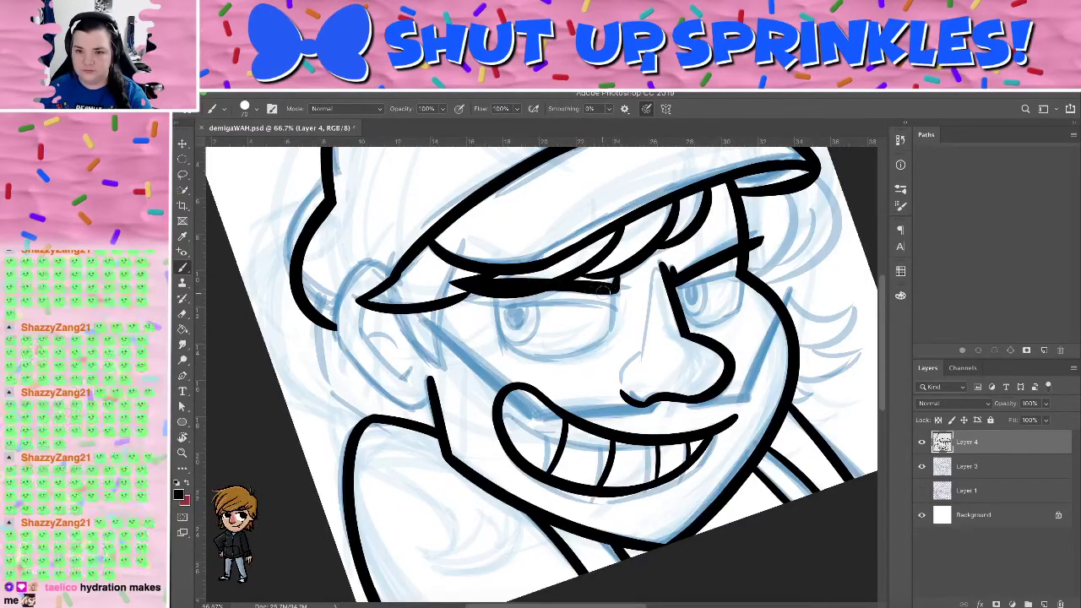
pyautogui.press('r')
pyautogui.moveTo(616, 289)
pyautogui.mouseDown()
pyautogui.moveTo(622, 244)
pyautogui.moveTo(569, 254)
pyautogui.mouseUp()
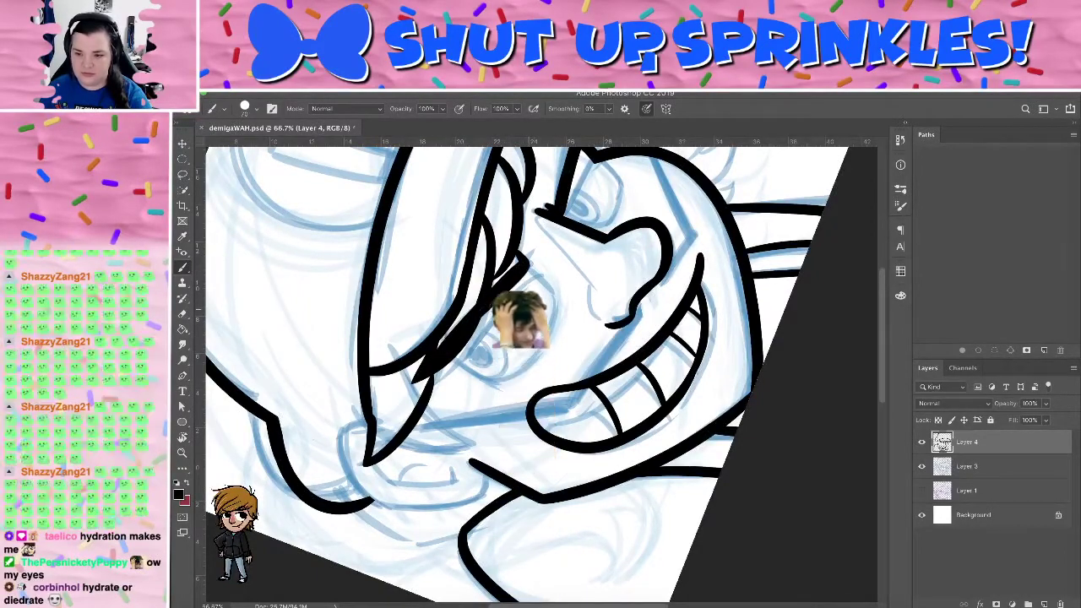
pyautogui.press('e')
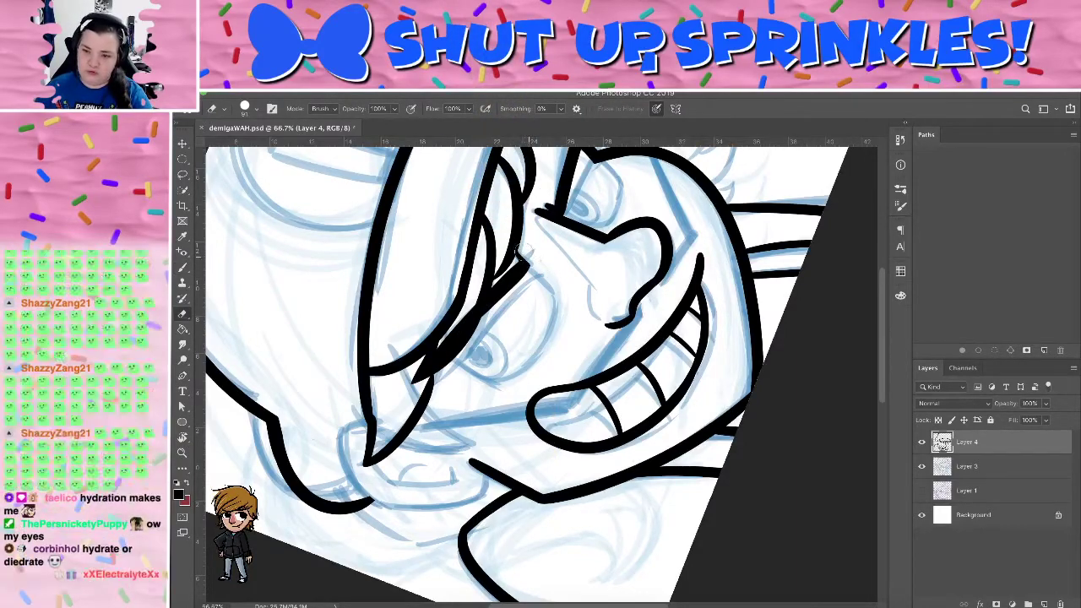
# Try a curved stroke for the near eye's lower outline beneath the heavy brow, and undo it
pyautogui.press('r')
pyautogui.moveTo(540, 346)
pyautogui.mouseDown()
pyautogui.moveTo(568, 361)
pyautogui.moveTo(513, 289)
pyautogui.moveTo(586, 354)
pyautogui.moveTo(601, 300)
pyautogui.mouseUp()
pyautogui.press('b')
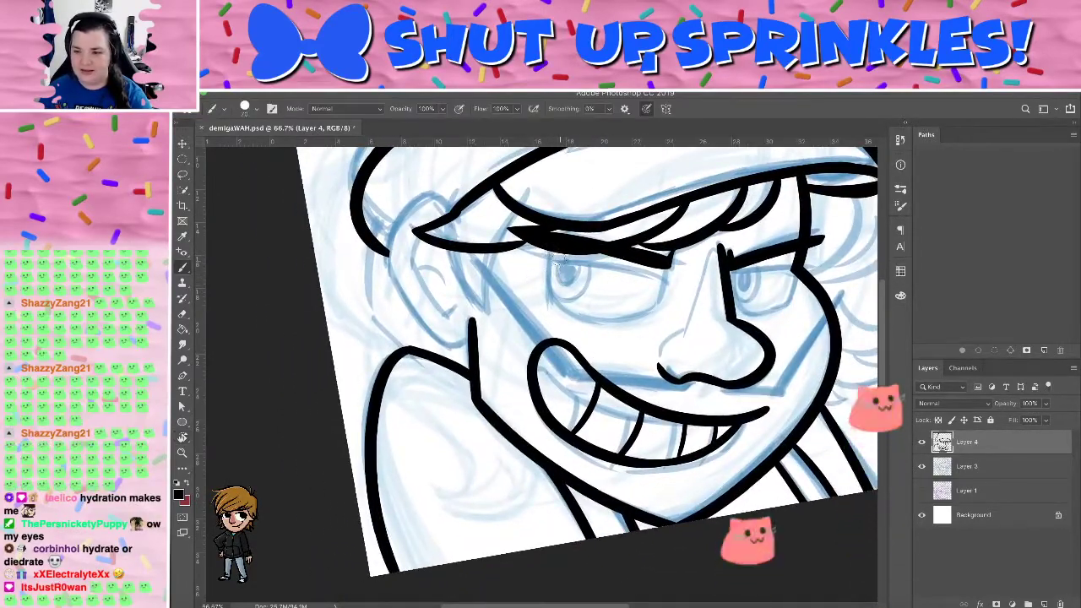
pyautogui.moveTo(548, 258)
pyautogui.mouseDown()
pyautogui.moveTo(575, 319)
pyautogui.moveTo(636, 301)
pyautogui.mouseUp()
pyautogui.hotkey('ctrl', 'z')
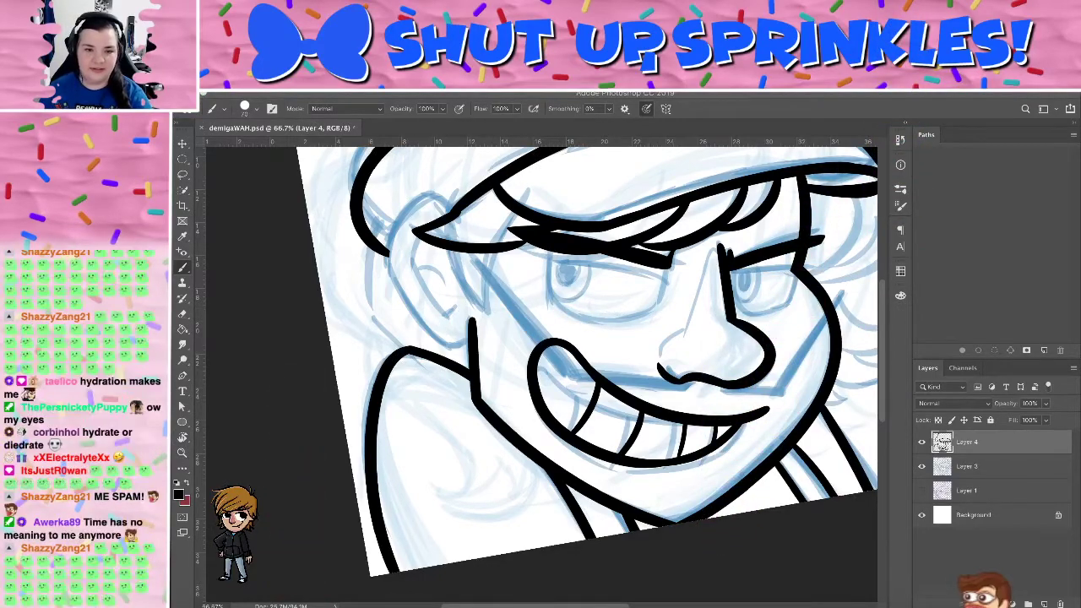
# Ink the far eye's rounded outline below its brow line, between the nose bridge and the face edge
pyautogui.moveTo(614, 303); pyautogui.dragTo(603, 311)
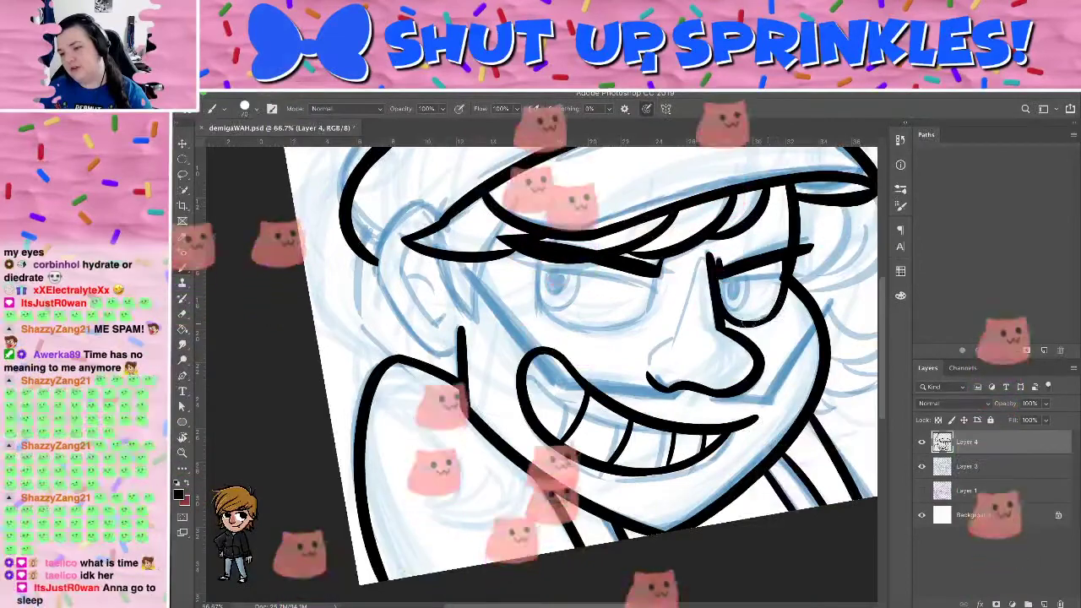
pyautogui.press('e')
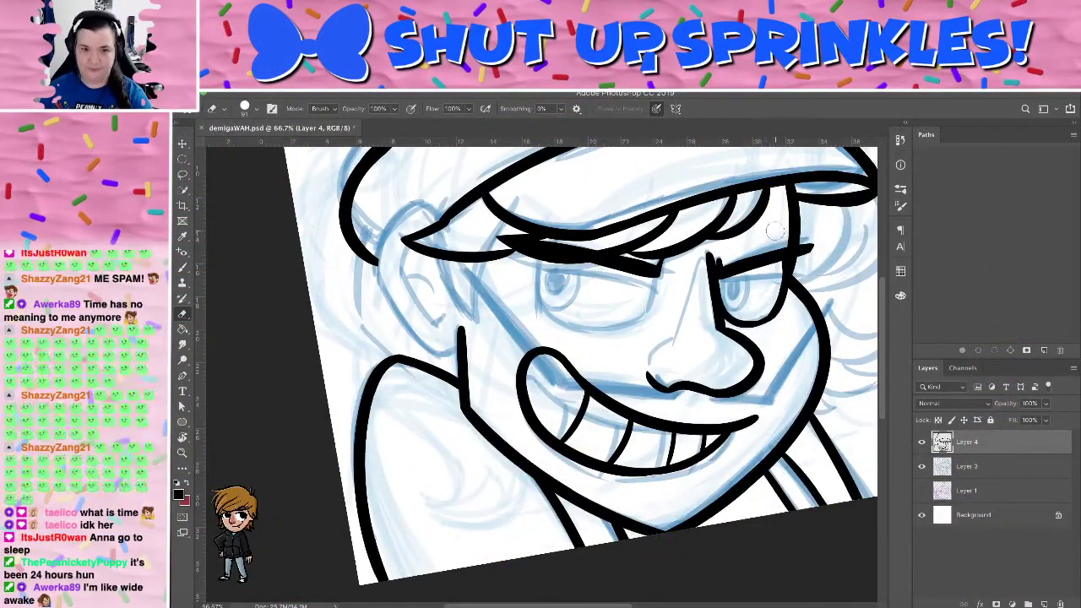
pyautogui.press('b')
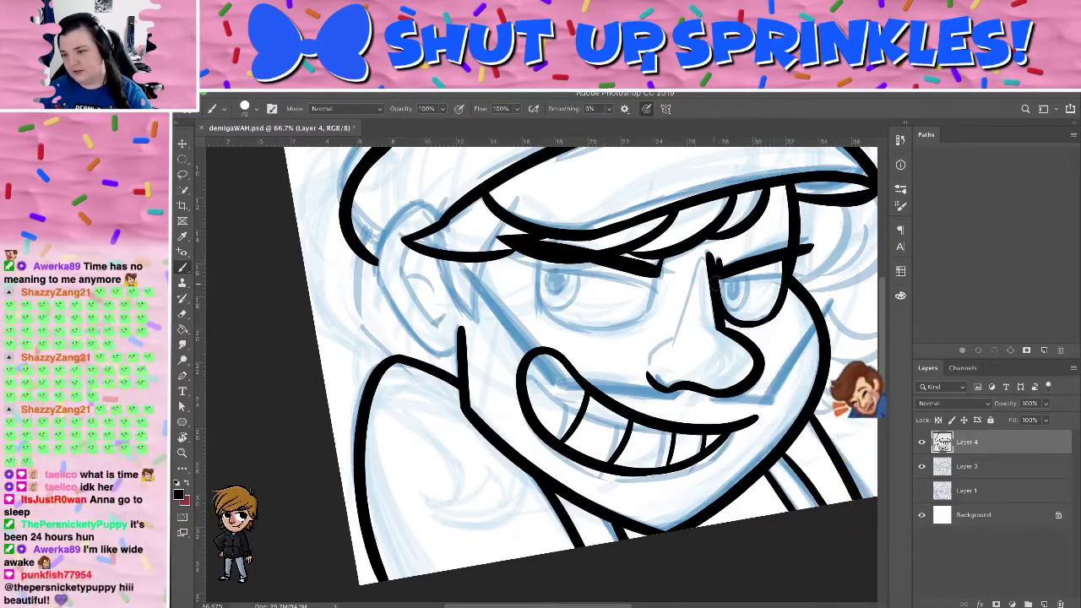
# Ink the far eye's iris ring and dark pupil against the nose bridge, undoing a stray stroke
pyautogui.press('r')
pyautogui.moveTo(759, 285); pyautogui.dragTo(707, 203)
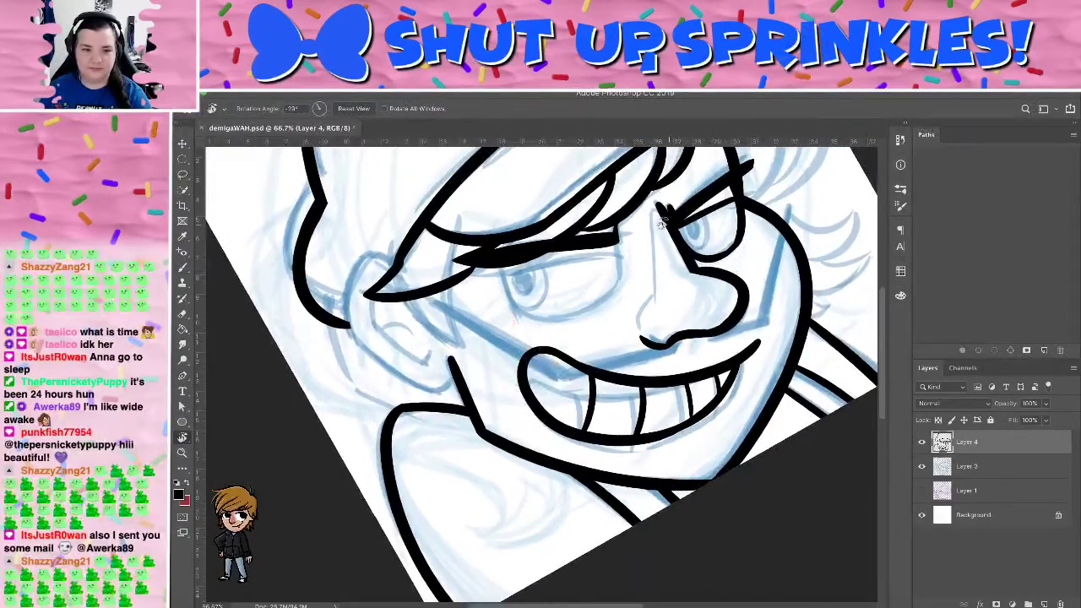
pyautogui.press('b')
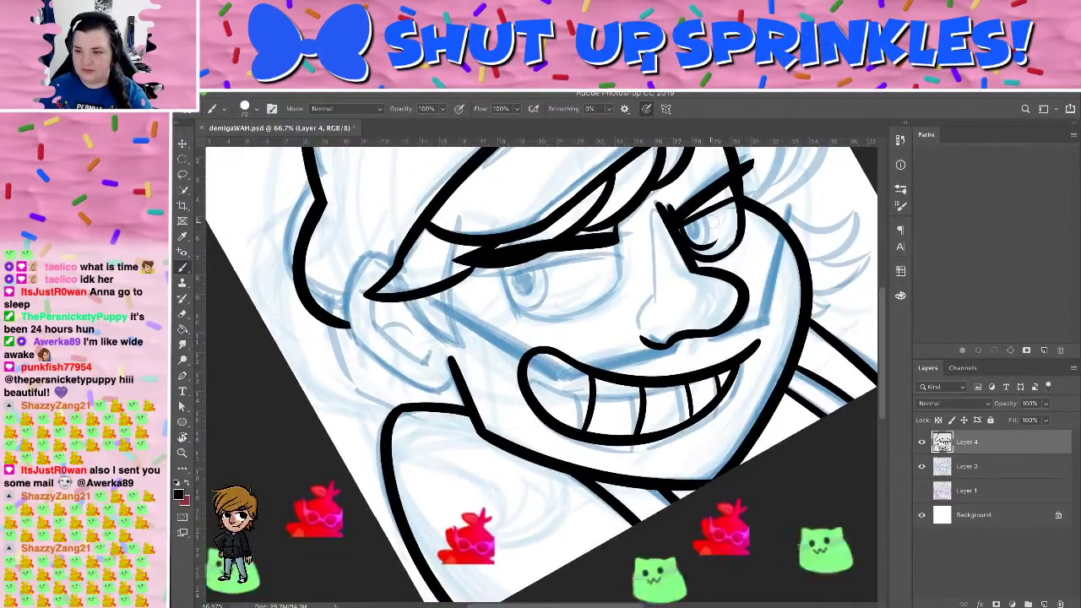
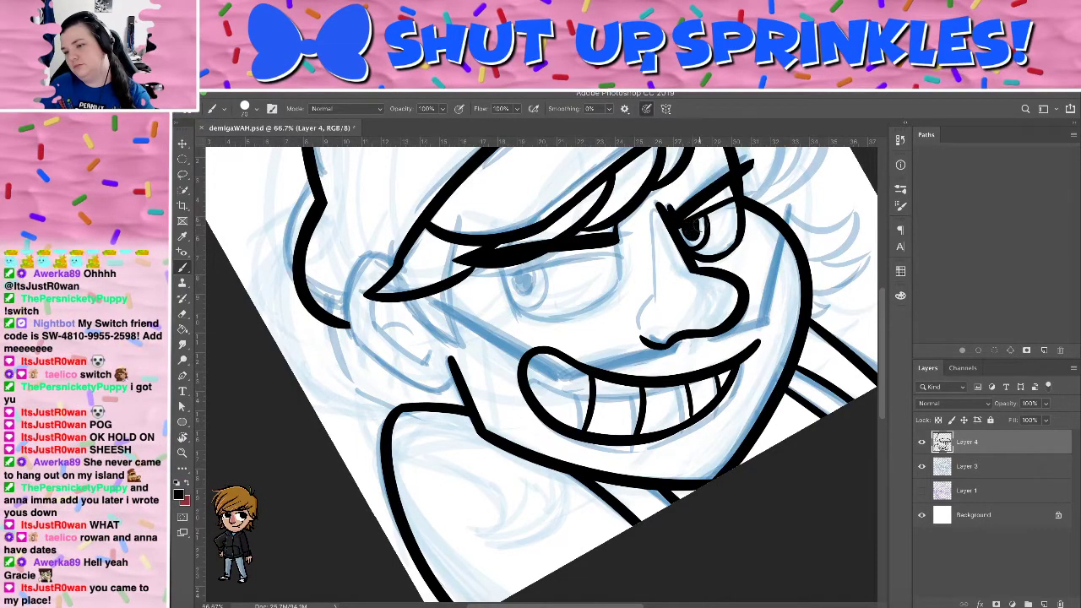
pyautogui.press('super+z')
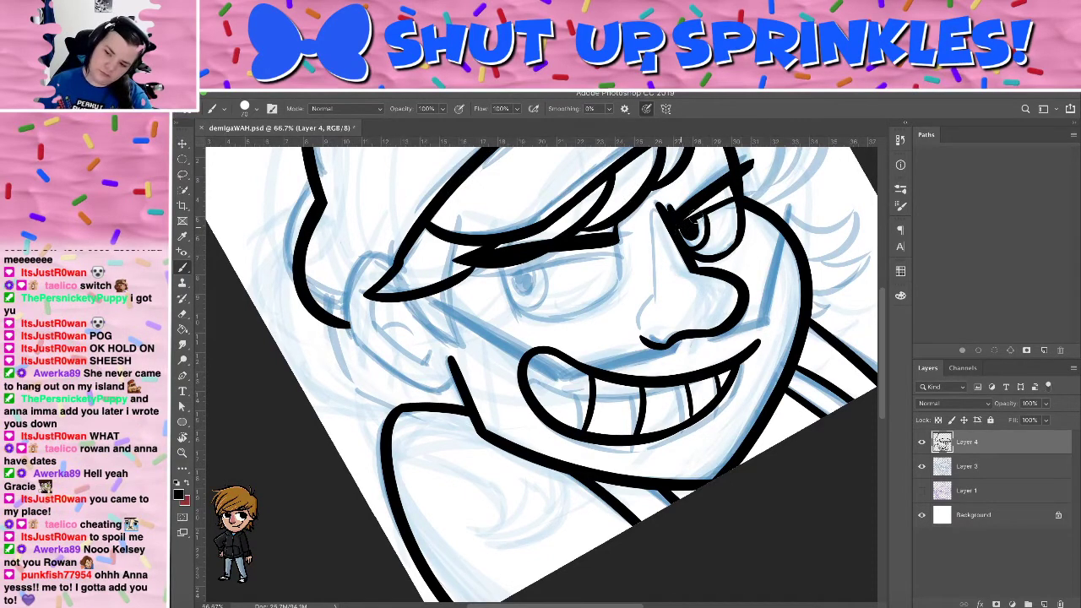
pyautogui.moveTo(733, 237)
pyautogui.mouseDown()
pyautogui.moveTo(695, 397)
pyautogui.moveTo(719, 260)
pyautogui.mouseUp()
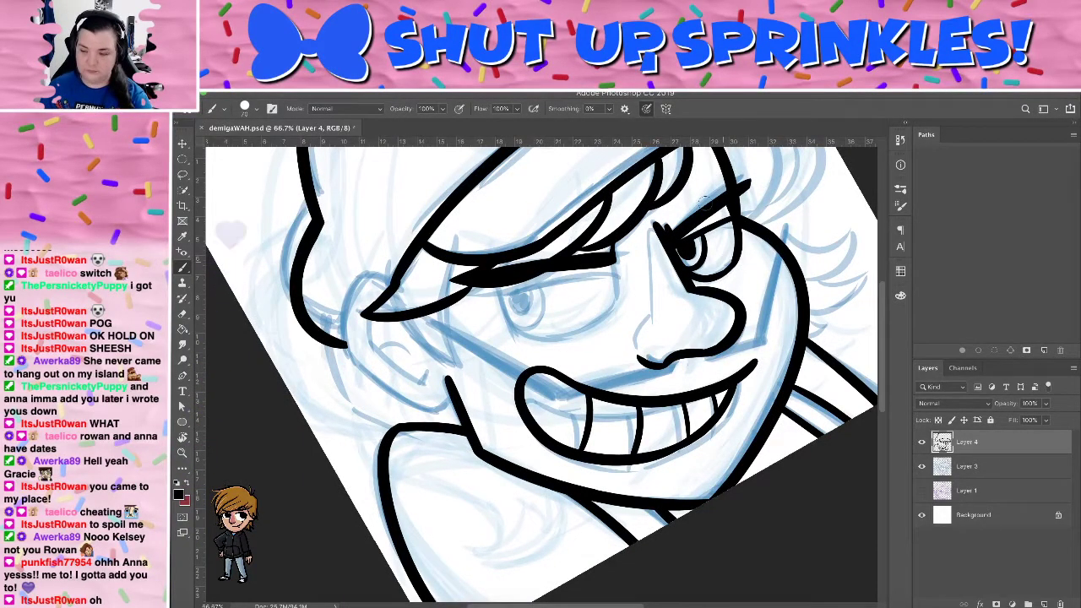
# Ink the thick far-side mustache segment running from beneath the nose out to the cheek corner
pyautogui.moveTo(708, 282)
pyautogui.mouseDown()
pyautogui.moveTo(599, 309)
pyautogui.moveTo(572, 300)
pyautogui.moveTo(703, 251)
pyautogui.moveTo(658, 282)
pyautogui.mouseUp()
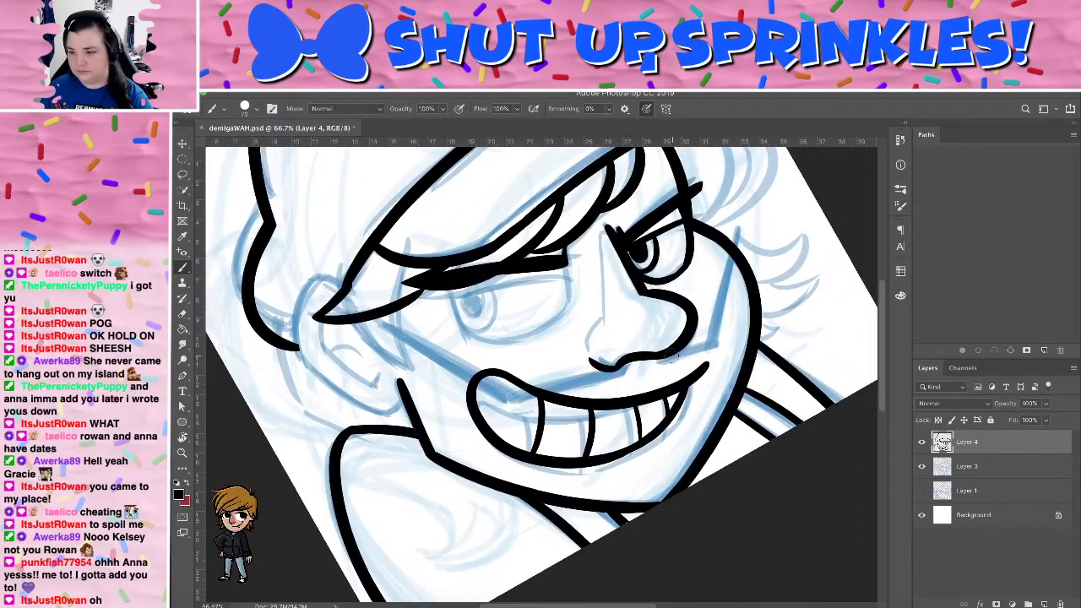
pyautogui.moveTo(666, 359); pyautogui.dragTo(722, 341)
pyautogui.hotkey('ctrl', 'z')
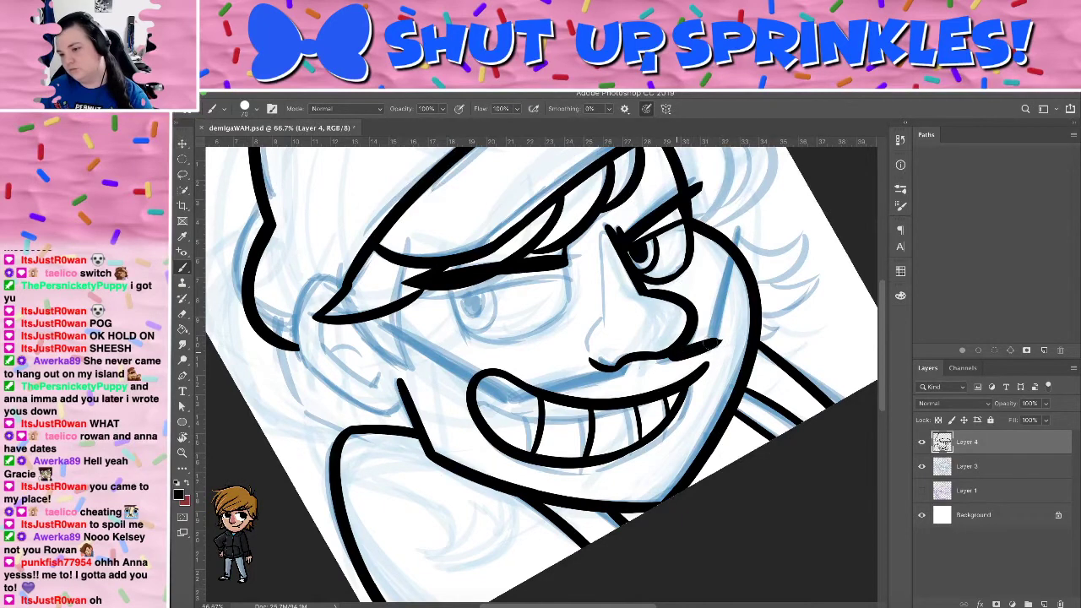
# Try several strokes for the mustache's upturned far tip between the cheek corner and the face edge, undoing them
pyautogui.moveTo(739, 221); pyautogui.dragTo(734, 253)
pyautogui.moveTo(733, 287); pyautogui.dragTo(721, 338)
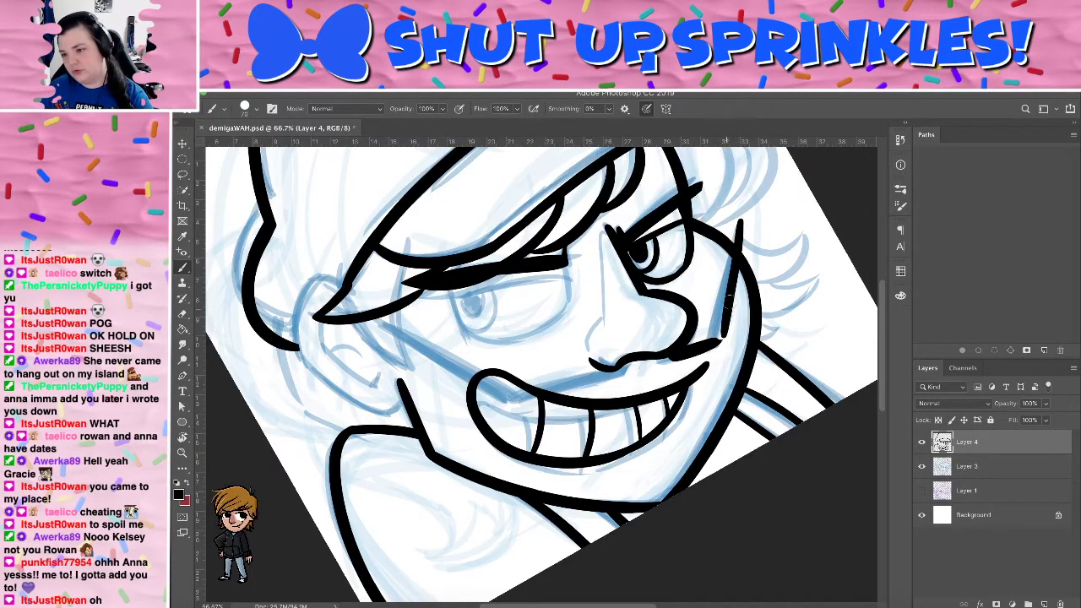
pyautogui.press('super+z')
pyautogui.moveTo(747, 210); pyautogui.dragTo(722, 342)
pyautogui.press('super+z')
pyautogui.moveTo(743, 216); pyautogui.dragTo(715, 356)
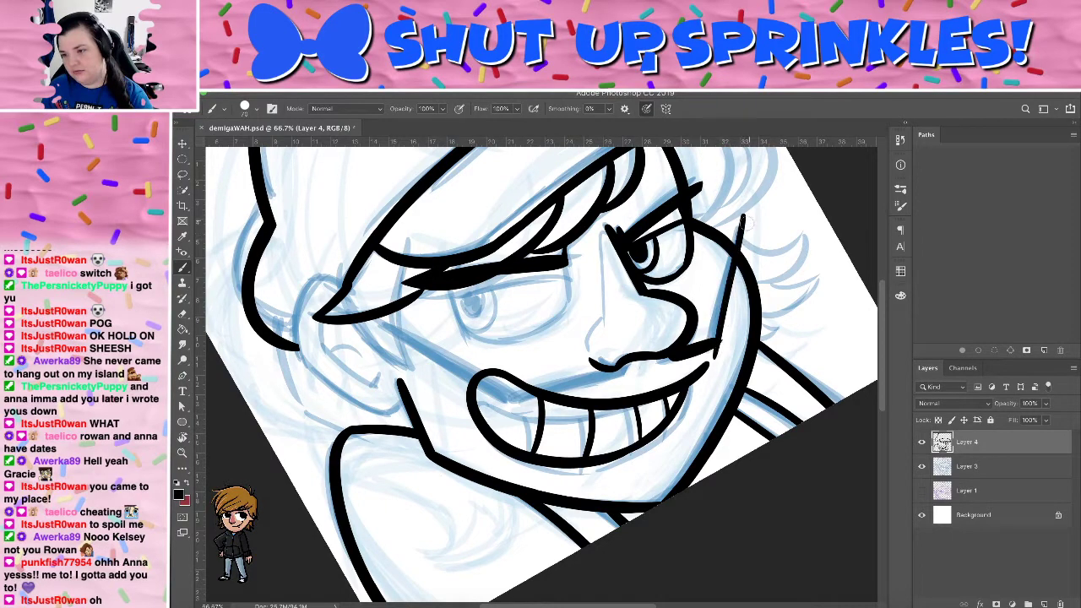
pyautogui.moveTo(745, 214); pyautogui.dragTo(717, 310)
pyautogui.hotkey('ctrl', 'z')
pyautogui.moveTo(741, 216); pyautogui.dragTo(718, 346)
pyautogui.moveTo(731, 258); pyautogui.dragTo(717, 338)
pyautogui.press('super+z')
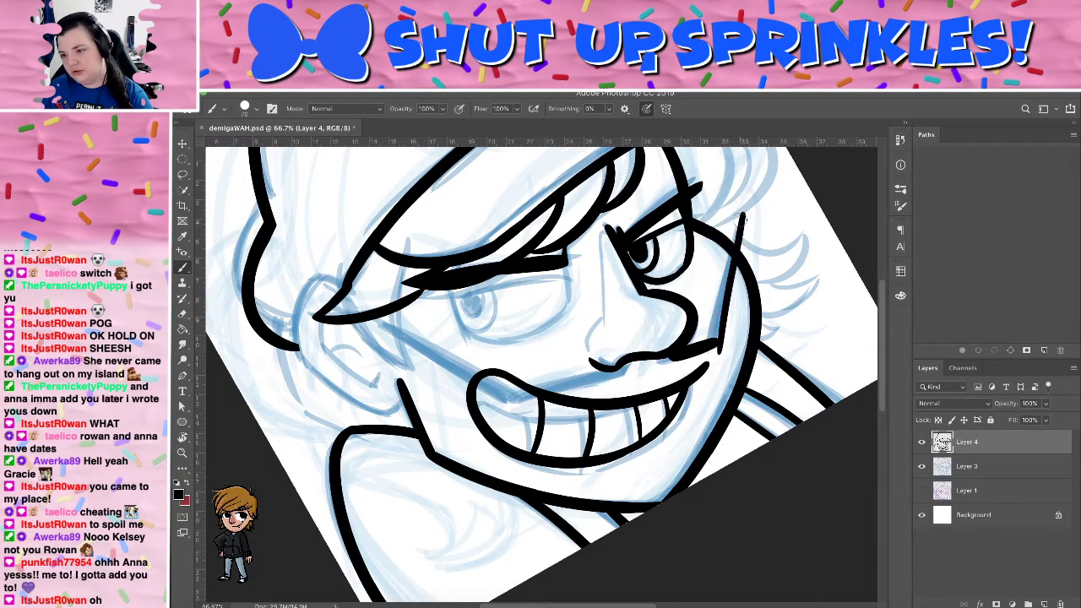
pyautogui.moveTo(742, 211); pyautogui.dragTo(718, 337)
pyautogui.press('super+z')
pyautogui.press('super+z')
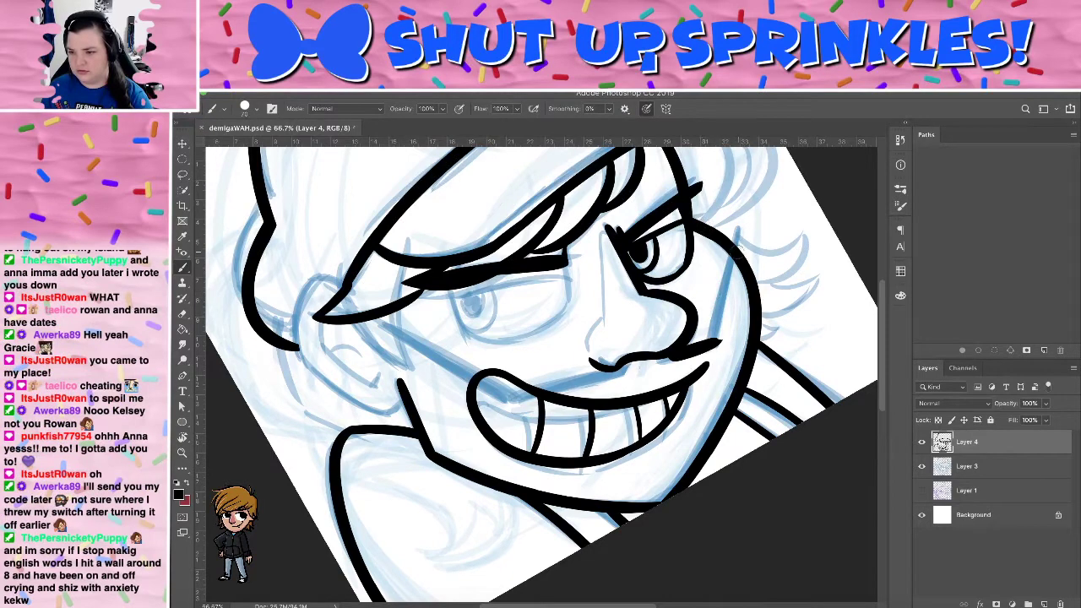
# Ink the mustache's upturned far tip across the cheek edge and erase the overshoot at its lower corner
pyautogui.moveTo(738, 229); pyautogui.dragTo(719, 356)
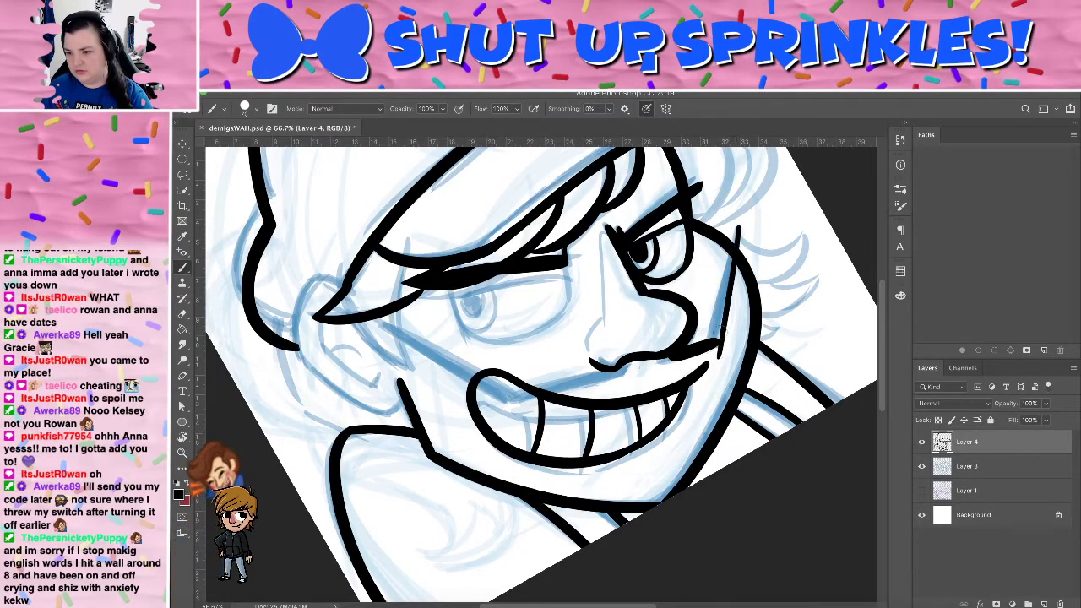
pyautogui.press('super+z')
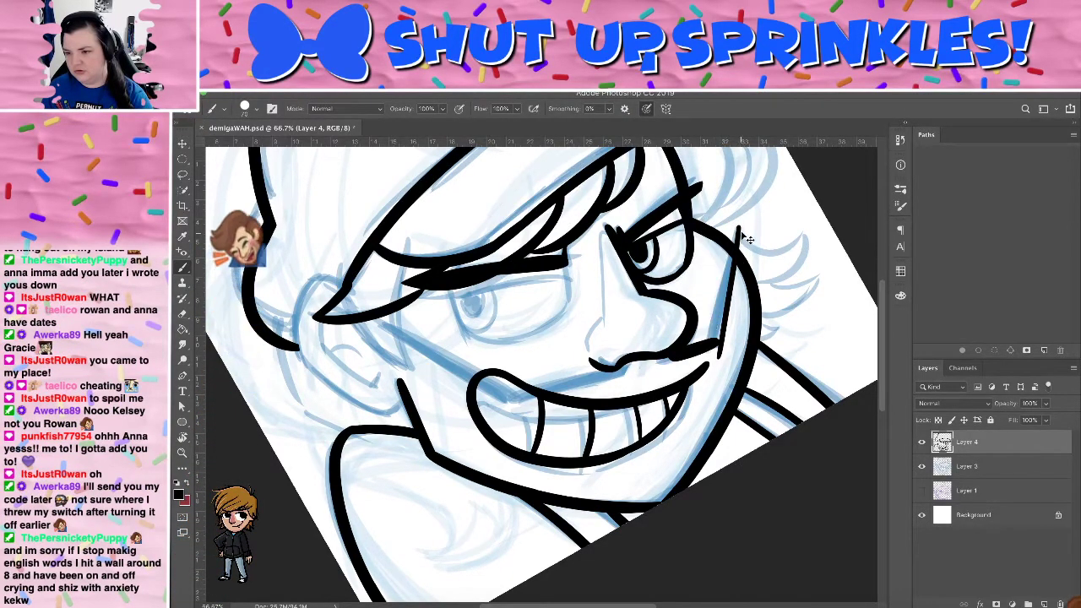
pyautogui.moveTo(738, 231); pyautogui.dragTo(714, 345)
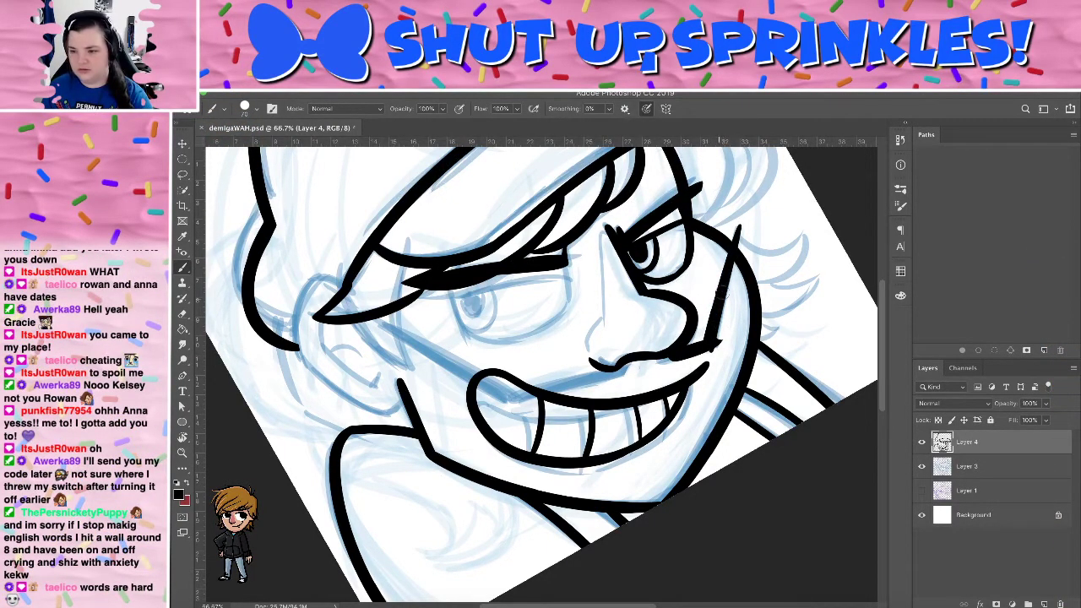
pyautogui.press('super+z')
pyautogui.hotkey('ctrl', 'shift', 'z')
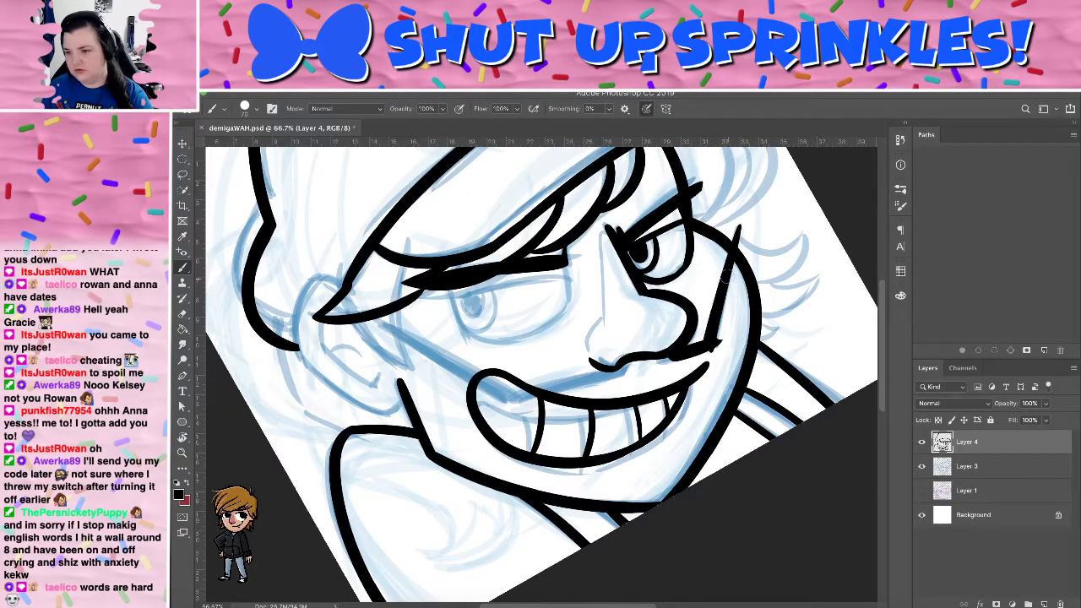
pyautogui.press('e')
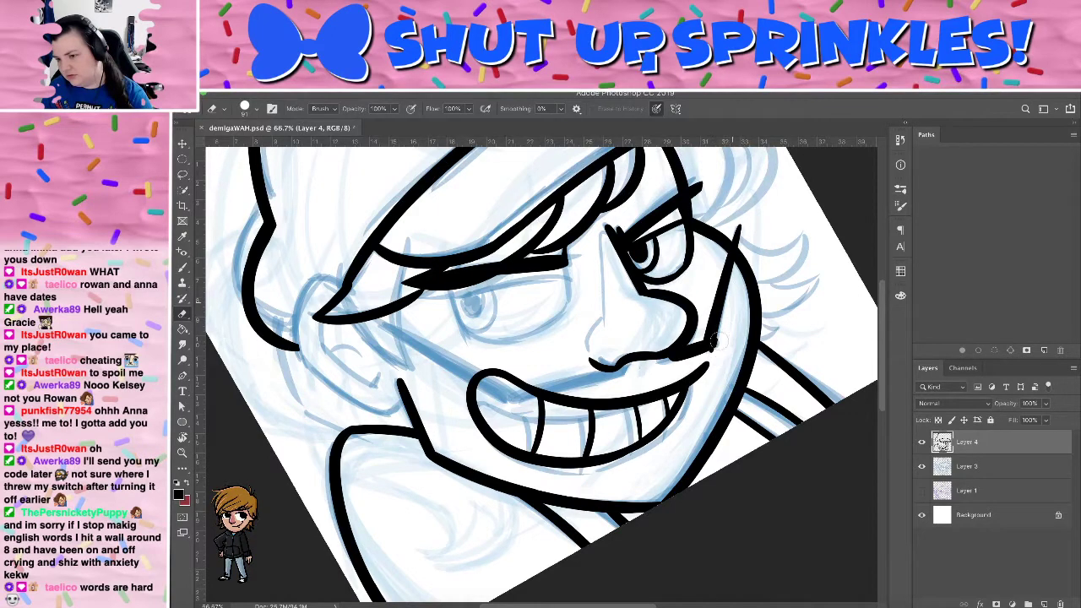
pyautogui.moveTo(719, 353); pyautogui.dragTo(708, 356)
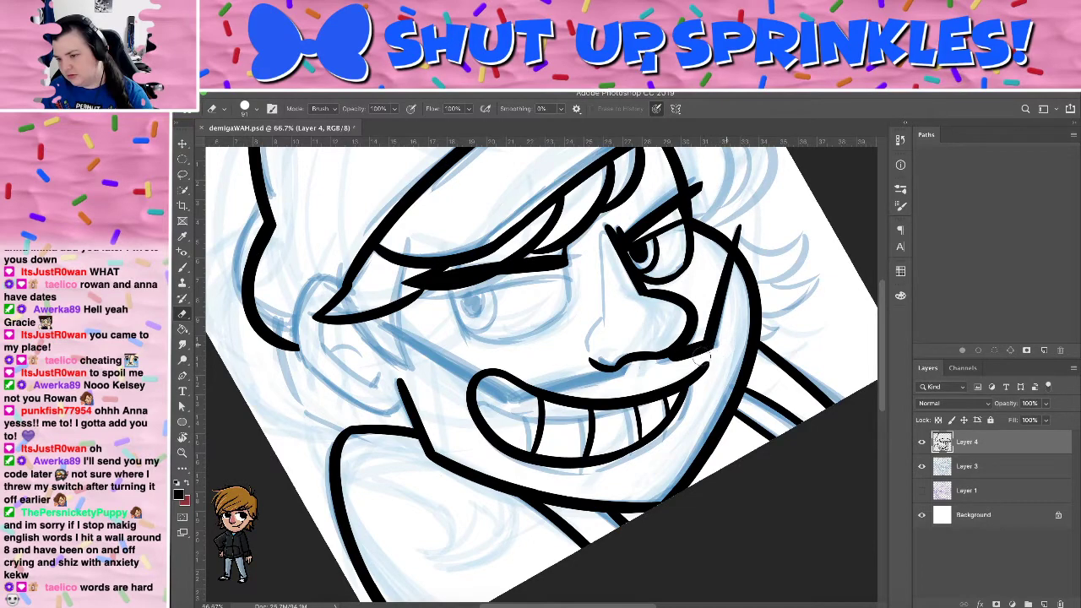
# Ink the mustache's near side as a thin line down the cheek and a thickened segment from the mouth corner to the nose
pyautogui.press('r')
pyautogui.moveTo(773, 301); pyautogui.dragTo(608, 498)
pyautogui.press('b')
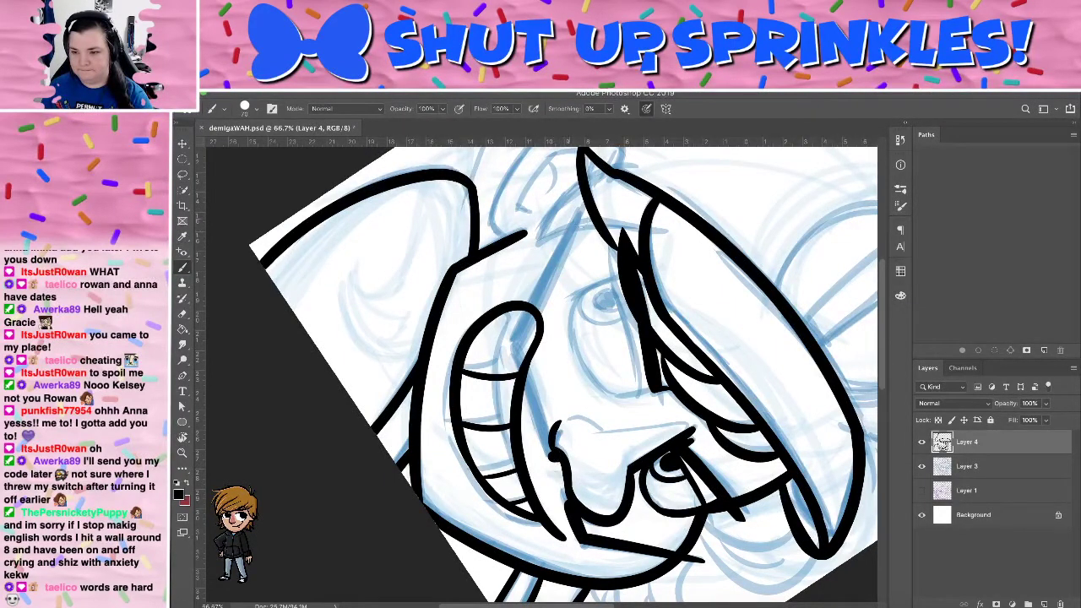
pyautogui.moveTo(580, 211); pyautogui.dragTo(515, 359)
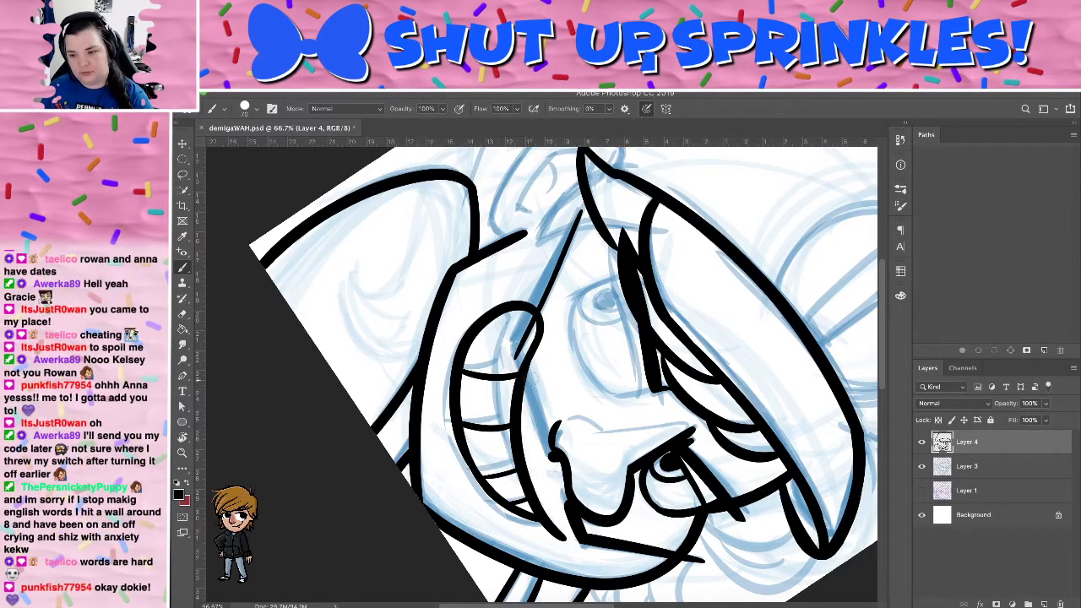
pyautogui.moveTo(522, 349); pyautogui.dragTo(549, 435)
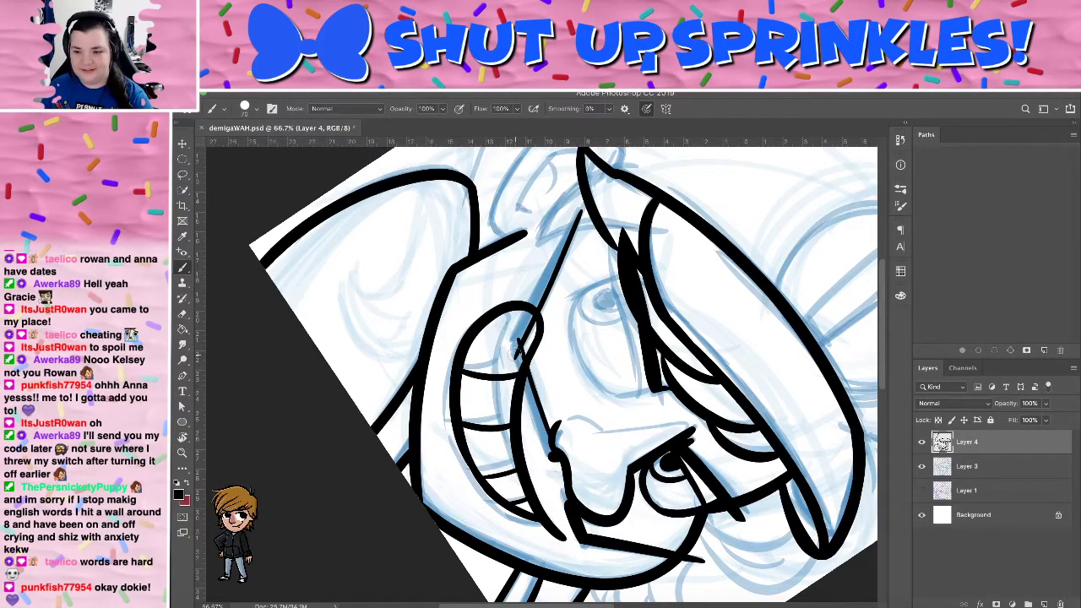
pyautogui.moveTo(510, 337); pyautogui.dragTo(543, 451)
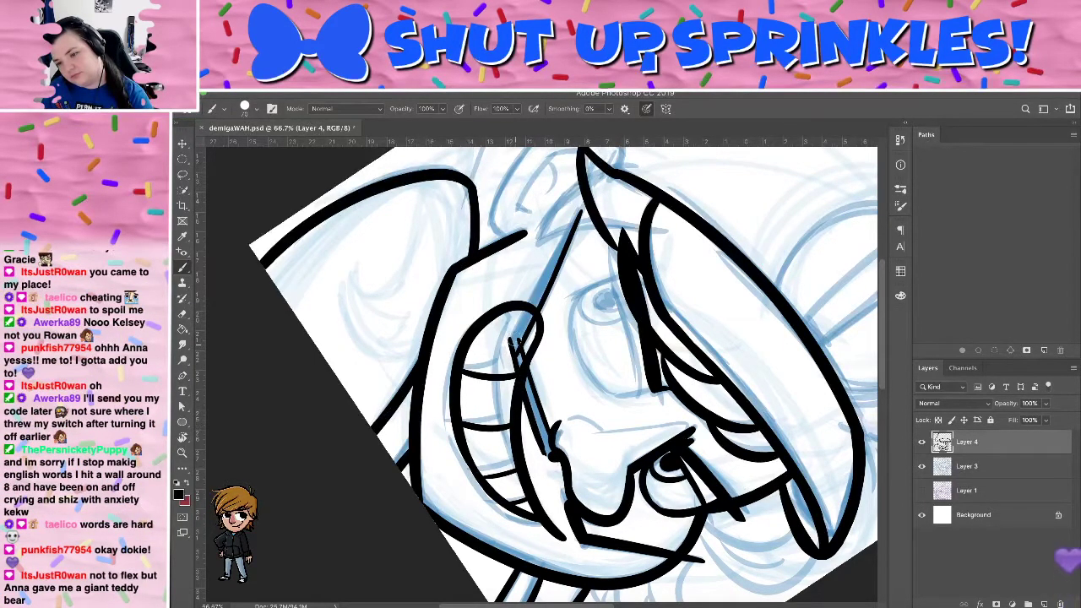
pyautogui.moveTo(515, 344); pyautogui.dragTo(540, 426)
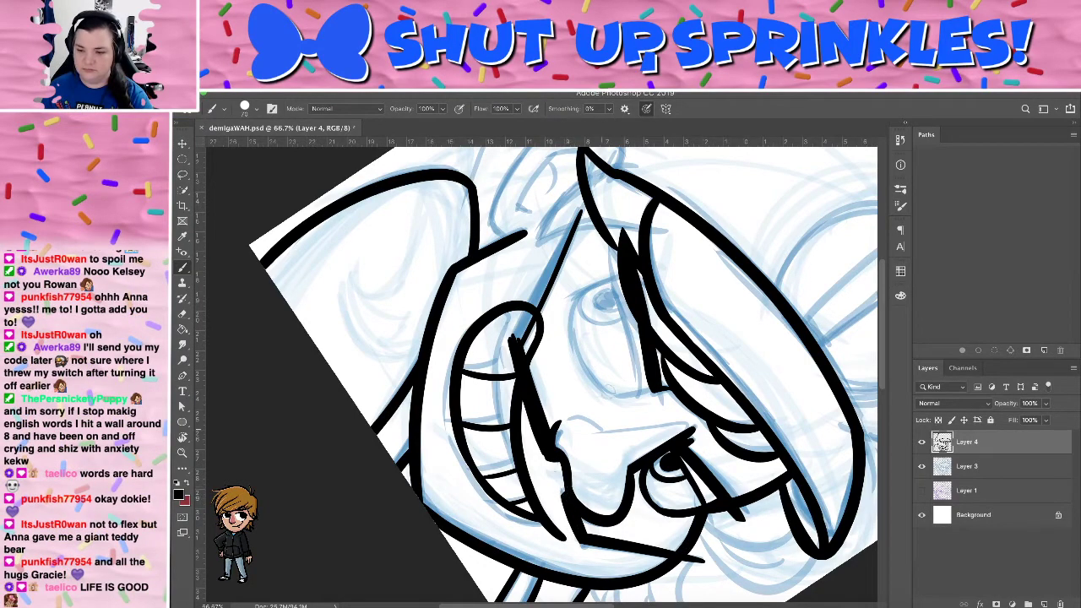
# Try several strokes for a second edge on the mustache's near-side upturned tip, from the cheek down to the mouth corner, undoing each
pyautogui.press('r')
pyautogui.moveTo(620, 337); pyautogui.dragTo(465, 314)
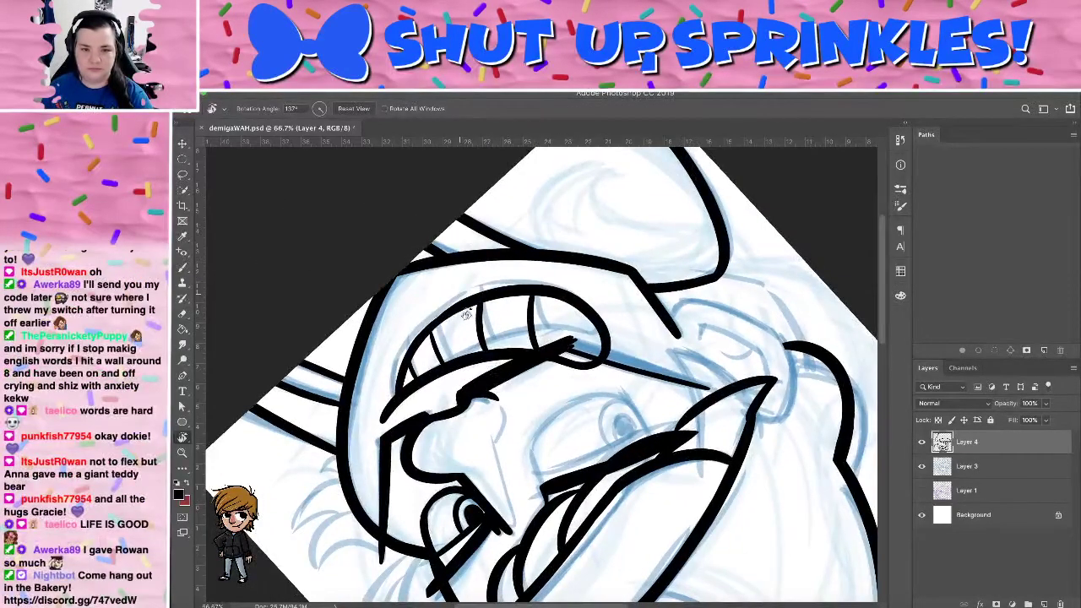
pyautogui.press('b')
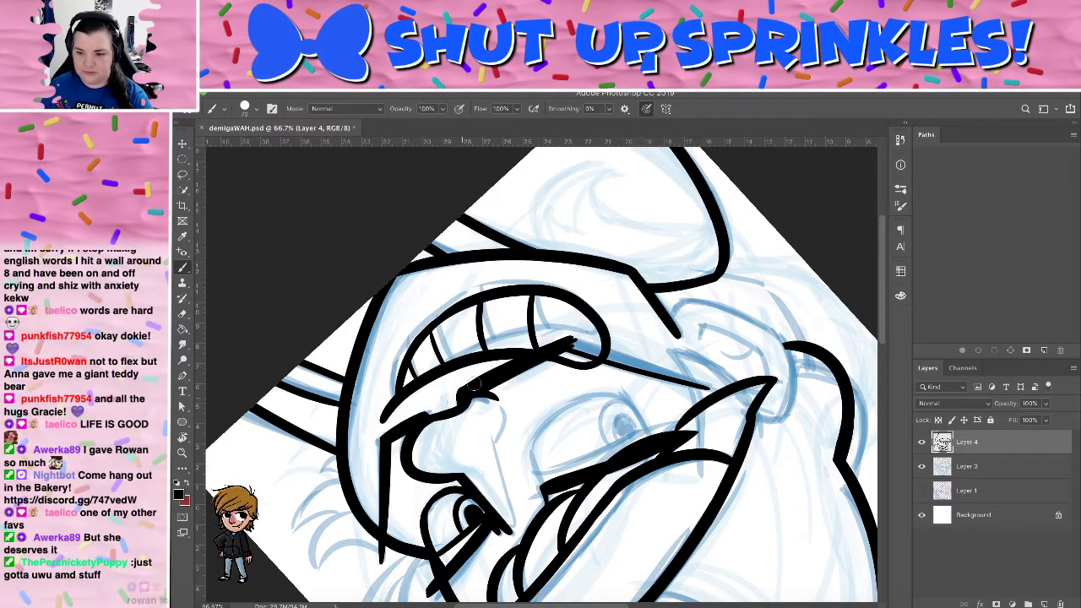
pyautogui.press('r')
pyautogui.moveTo(389, 354)
pyautogui.mouseDown()
pyautogui.moveTo(350, 371)
pyautogui.moveTo(346, 460)
pyautogui.mouseUp()
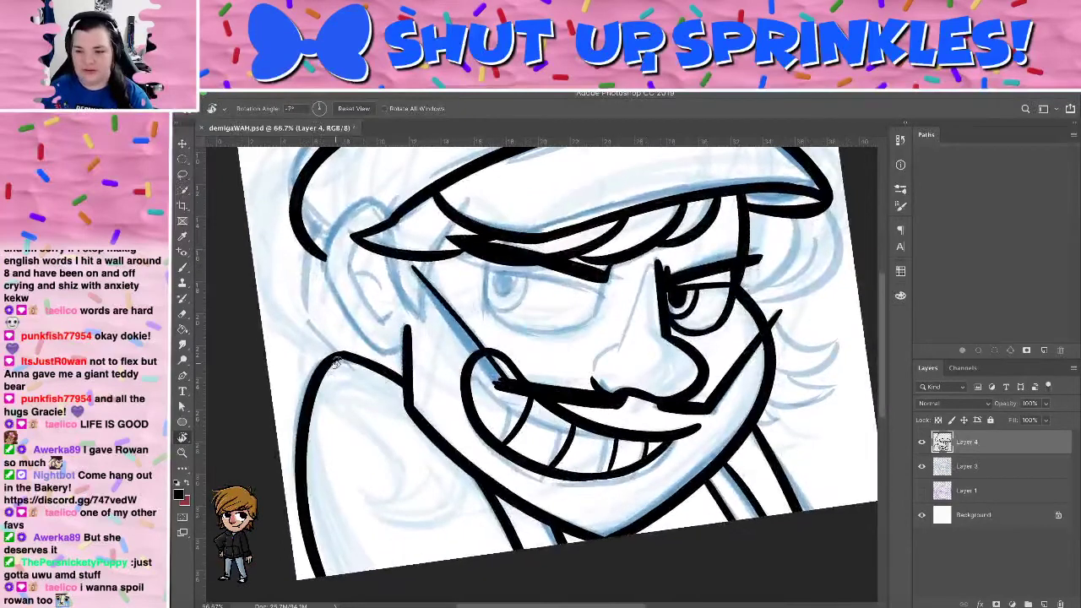
pyautogui.press('b')
pyautogui.moveTo(414, 269); pyautogui.dragTo(467, 347)
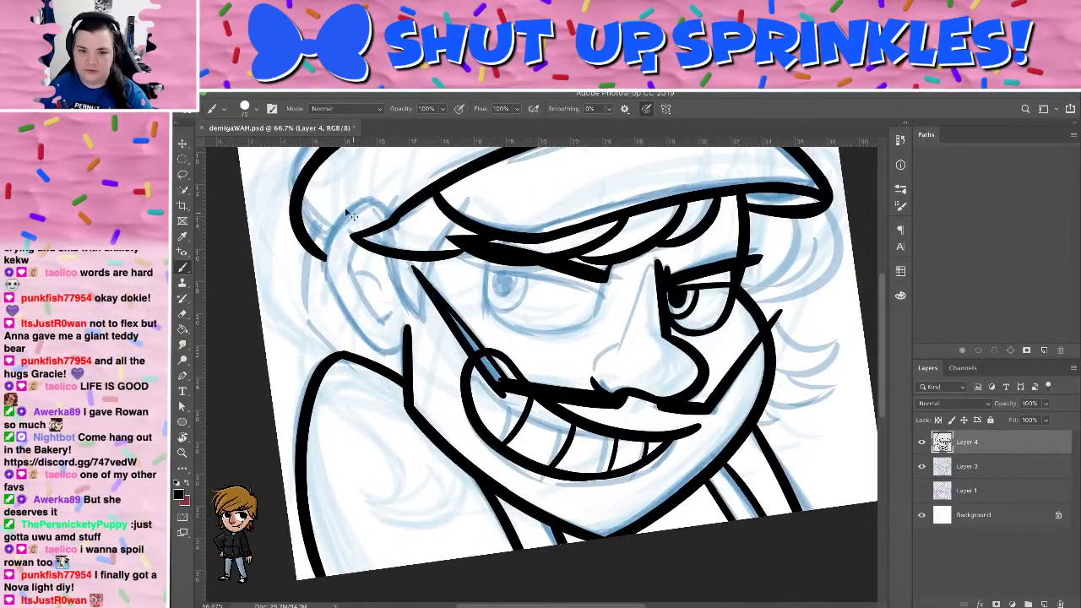
pyautogui.hotkey('ctrl', 'z')
pyautogui.moveTo(414, 268); pyautogui.dragTo(496, 375)
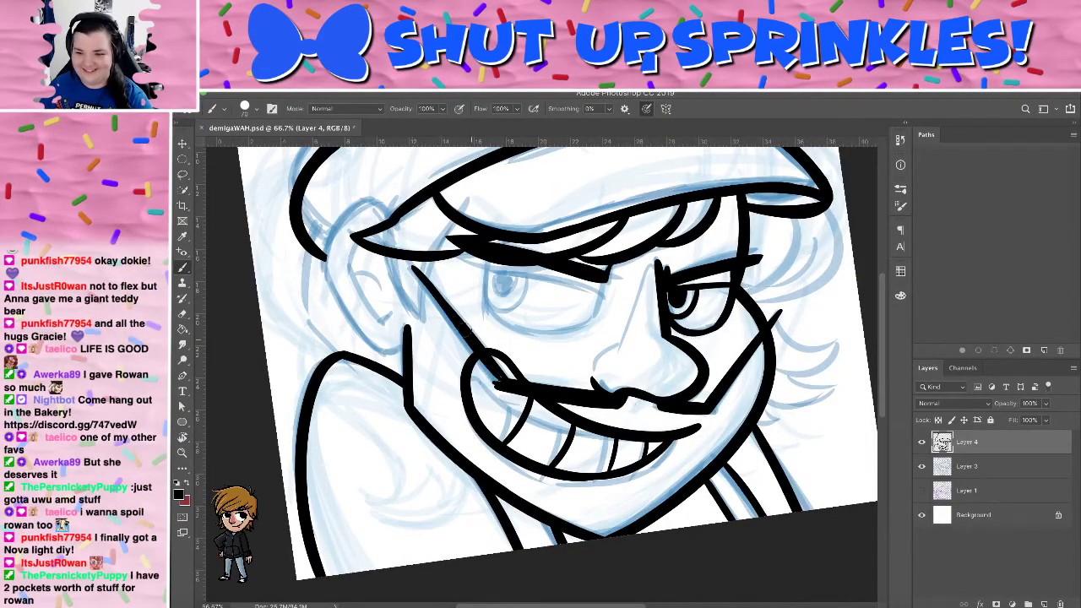
pyautogui.press('super+z')
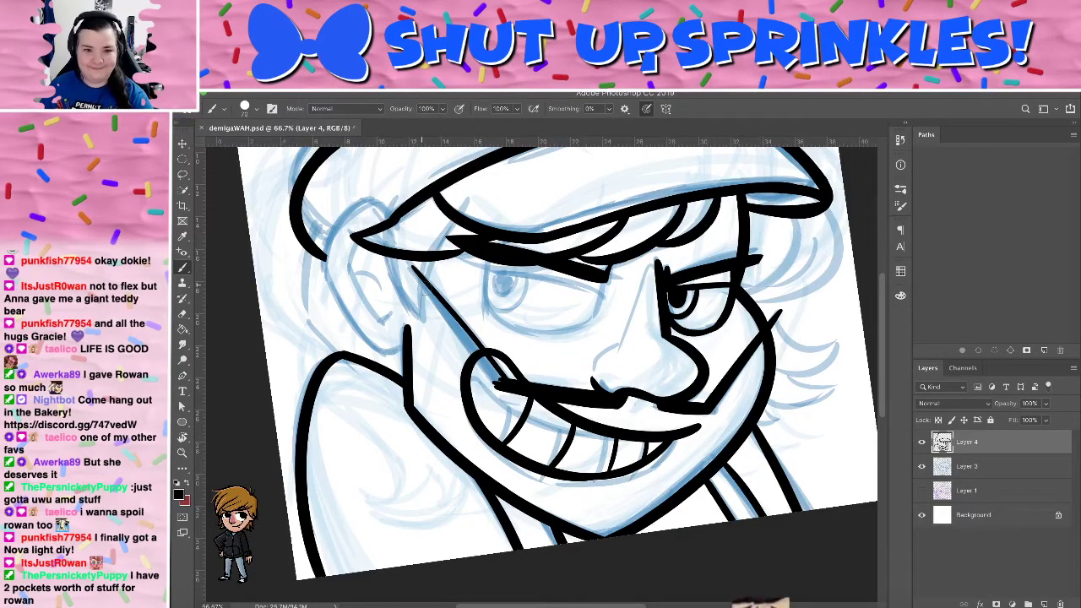
pyautogui.moveTo(414, 268); pyautogui.dragTo(496, 382)
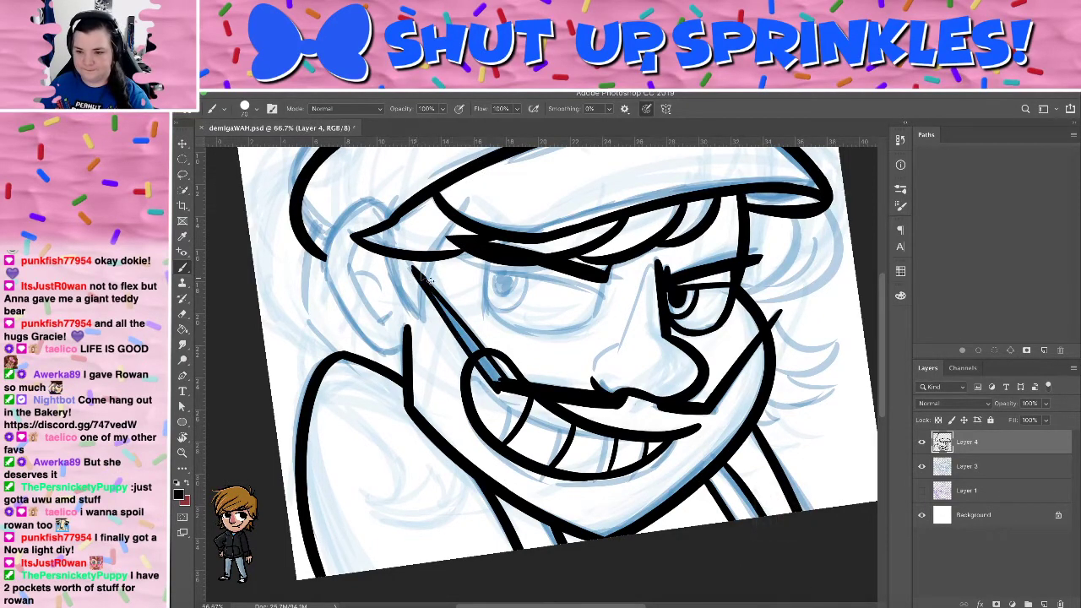
pyautogui.press('super+z')
pyautogui.moveTo(414, 268); pyautogui.dragTo(497, 380)
pyautogui.press('super+z')
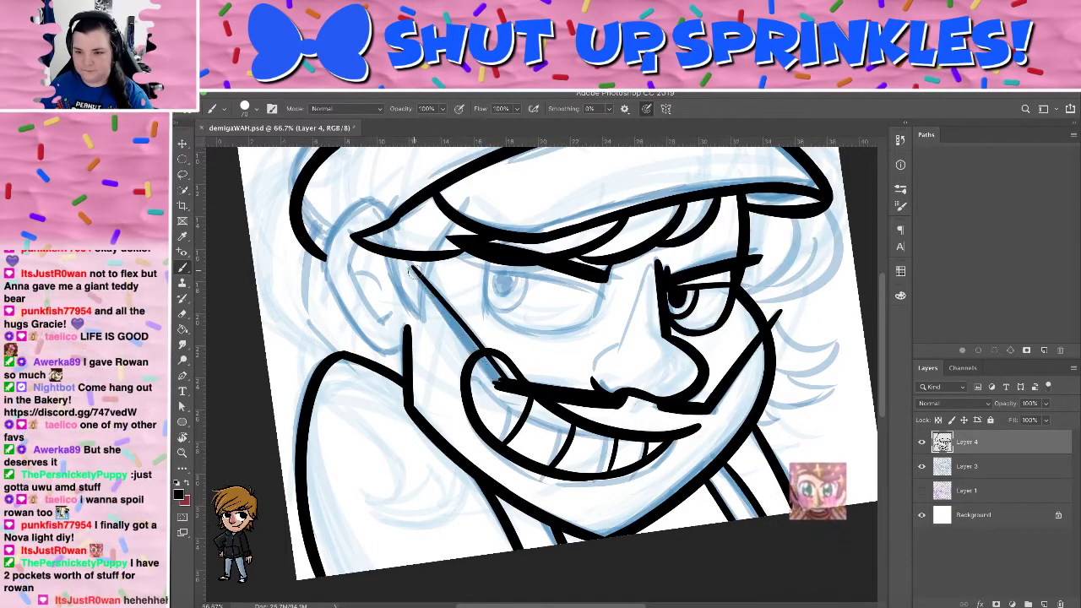
# Try thickening the near-side mustache tip with a second edge and filling strokes down to the mouth corner, then undo the fill
pyautogui.moveTo(414, 268); pyautogui.dragTo(495, 381)
pyautogui.moveTo(453, 319); pyautogui.dragTo(505, 383)
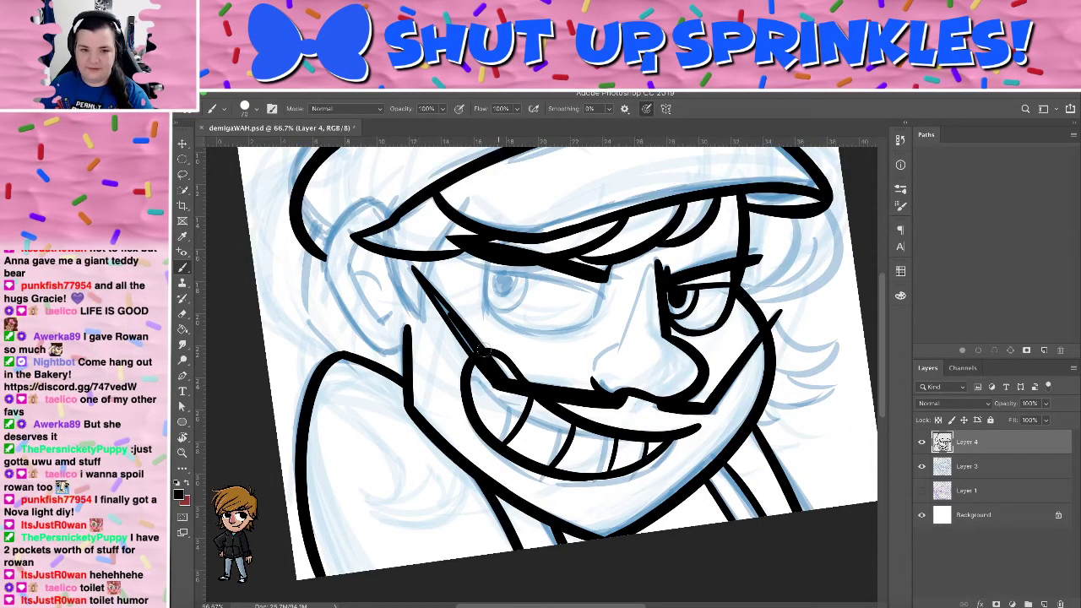
pyautogui.moveTo(427, 284); pyautogui.dragTo(484, 364)
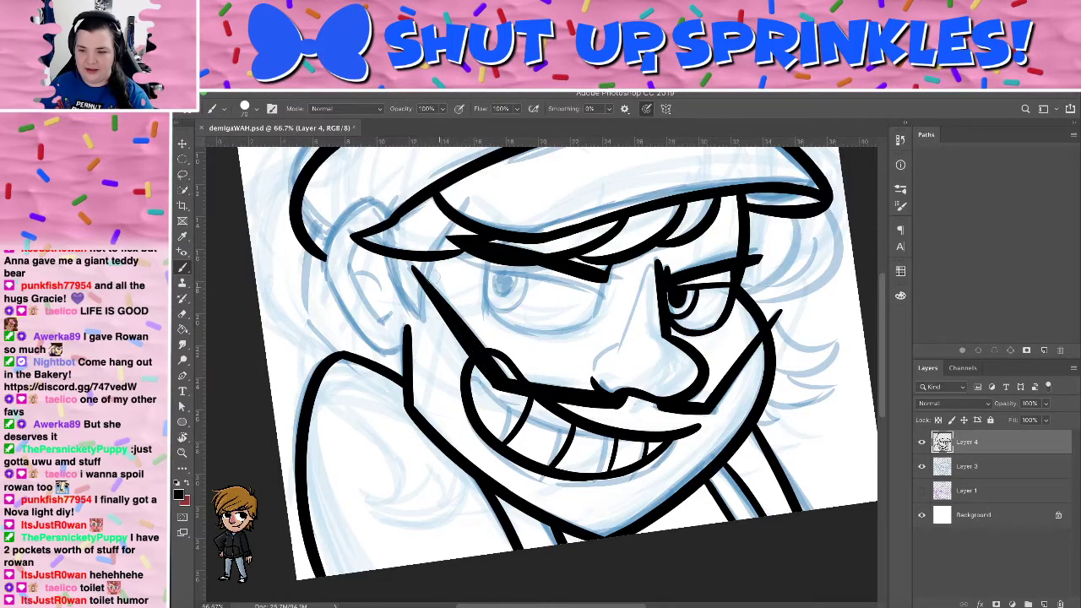
pyautogui.hotkey('ctrl', 'z')
pyautogui.hotkey('ctrl', 'z')
pyautogui.hotkey('ctrl', 'z')
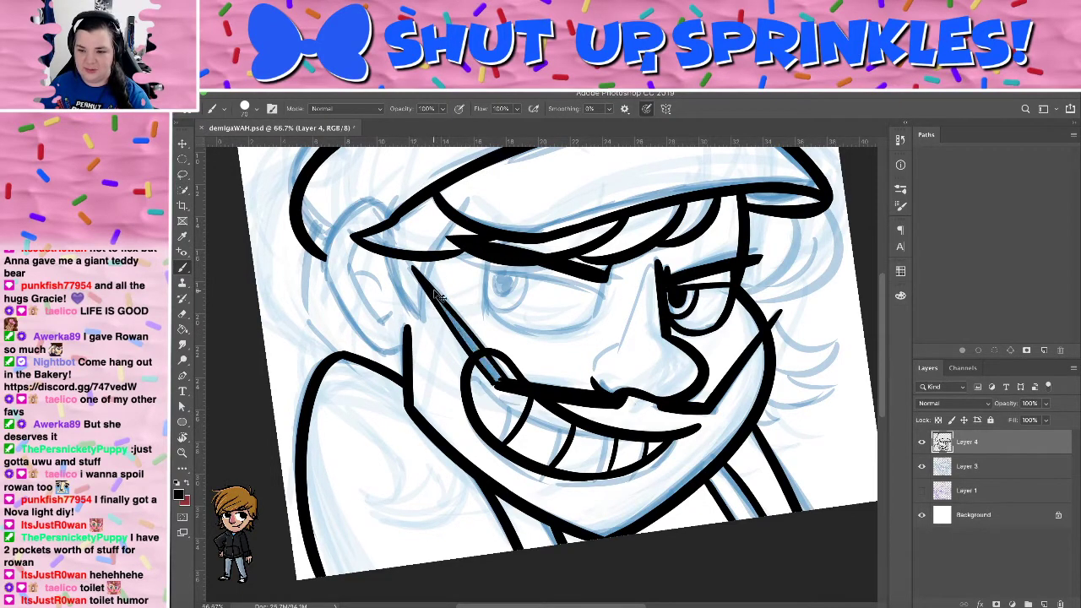
# Thicken the mustache's near-side upturned tip into a solid tapered shape and erase the overshoot at the mouth corner
pyautogui.moveTo(421, 276); pyautogui.dragTo(510, 394)
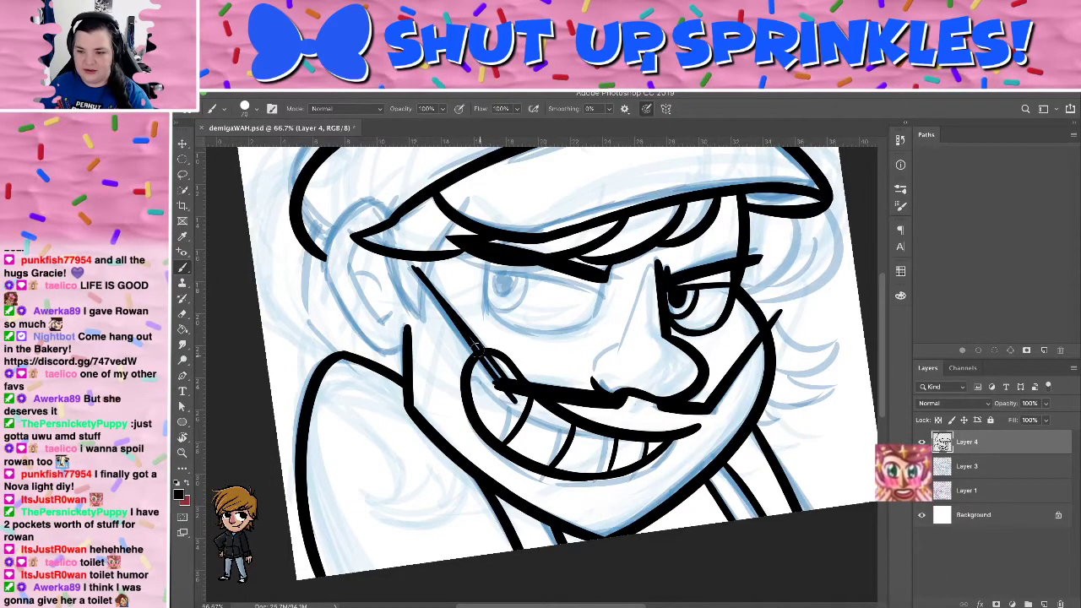
pyautogui.hotkey('ctrl', 'z')
pyautogui.moveTo(419, 273); pyautogui.dragTo(501, 386)
pyautogui.hotkey('ctrl', 'z')
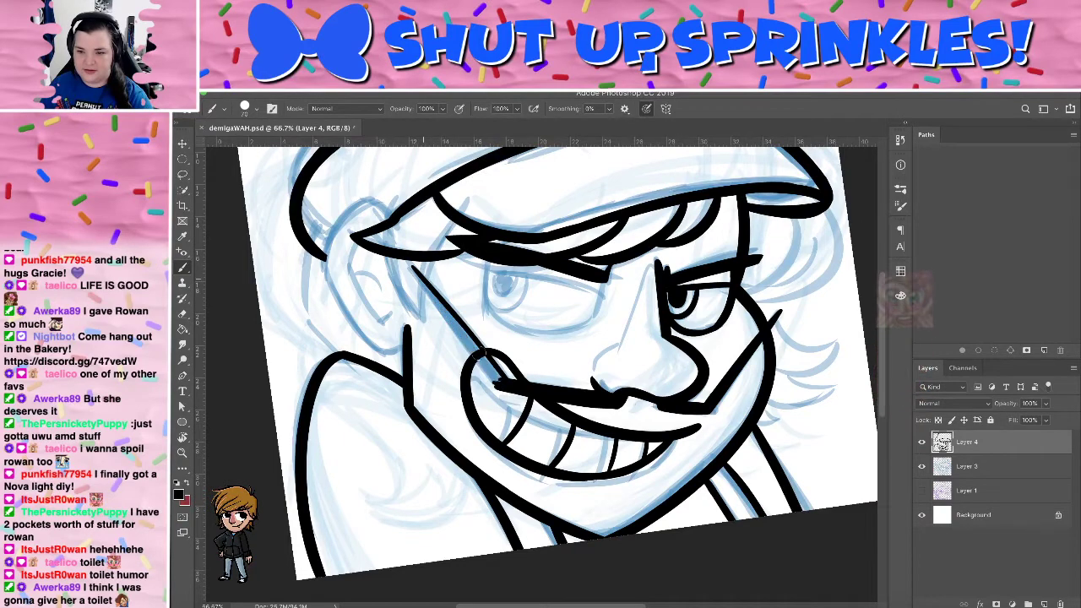
pyautogui.moveTo(420, 275); pyautogui.dragTo(500, 387)
pyautogui.hotkey('ctrl', 'z')
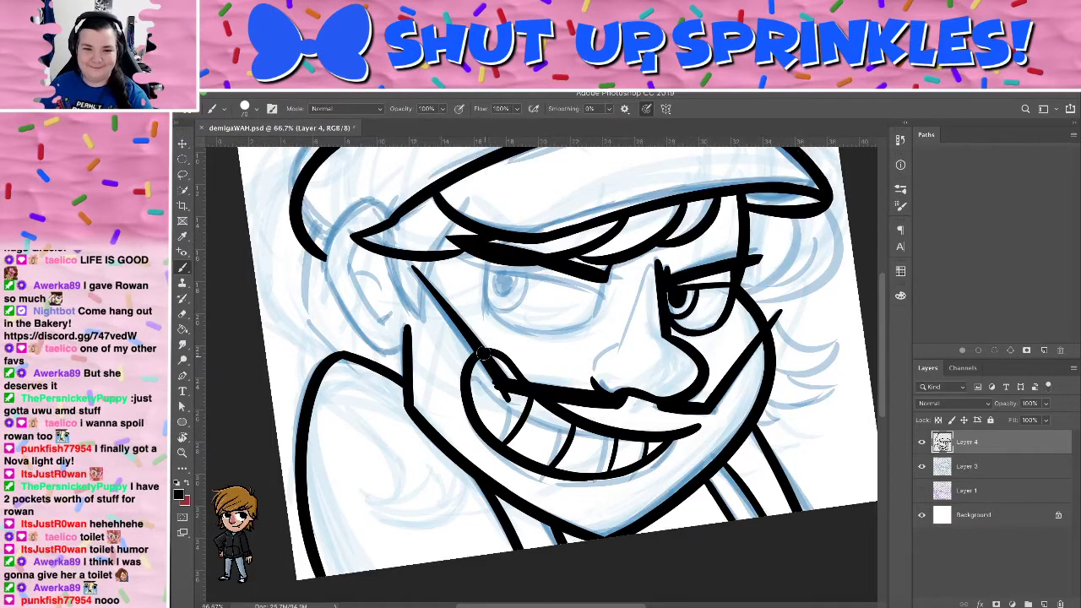
pyautogui.press('r')
pyautogui.moveTo(484, 354)
pyautogui.mouseDown()
pyautogui.moveTo(488, 375)
pyautogui.moveTo(497, 361)
pyautogui.mouseUp()
pyautogui.press('e')
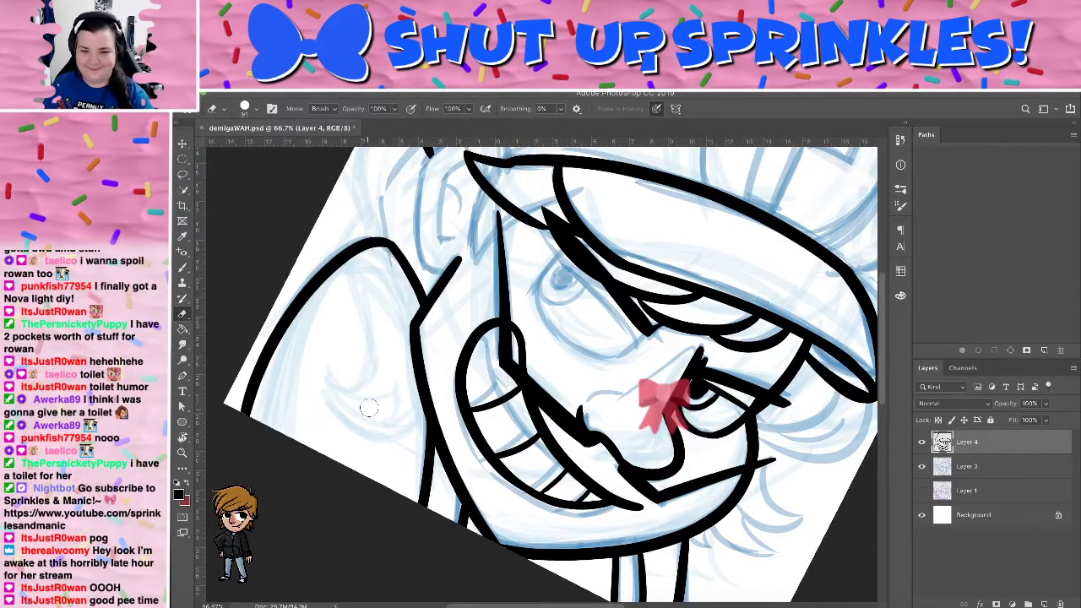
# Ink the far-side edge of the cap's crown as one curve from the canvas edge down to the brim, redoing it until it follows the sketch
pyautogui.press('r')
pyautogui.moveTo(472, 277); pyautogui.dragTo(298, 330)
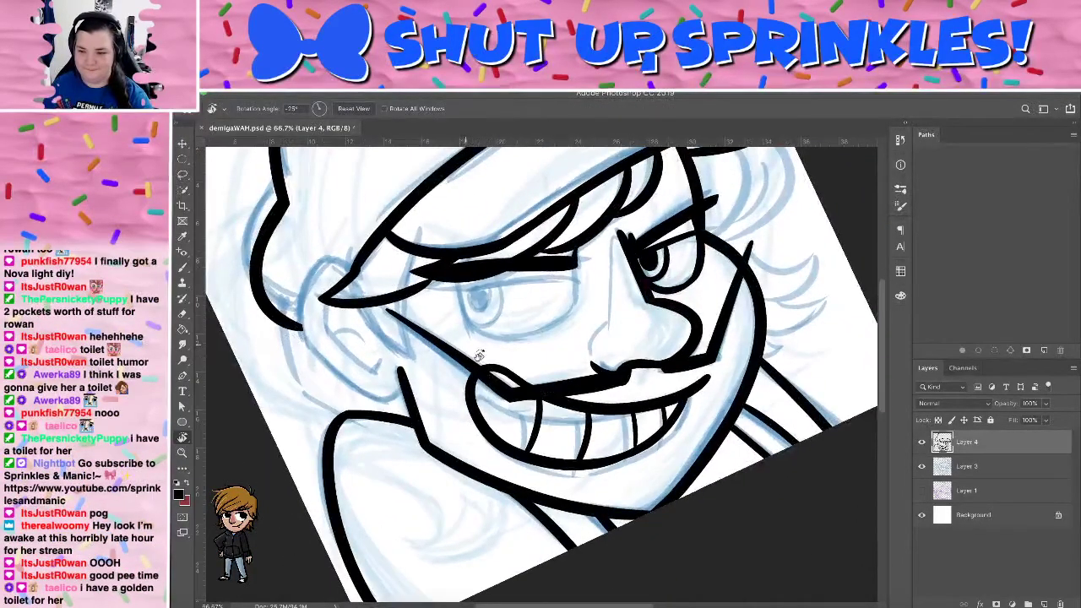
pyautogui.moveTo(519, 269)
pyautogui.mouseDown()
pyautogui.moveTo(475, 325)
pyautogui.moveTo(429, 353)
pyautogui.moveTo(594, 405)
pyautogui.moveTo(542, 497)
pyautogui.moveTo(500, 512)
pyautogui.mouseUp()
pyautogui.press('b')
pyautogui.moveTo(450, 274); pyautogui.dragTo(378, 352)
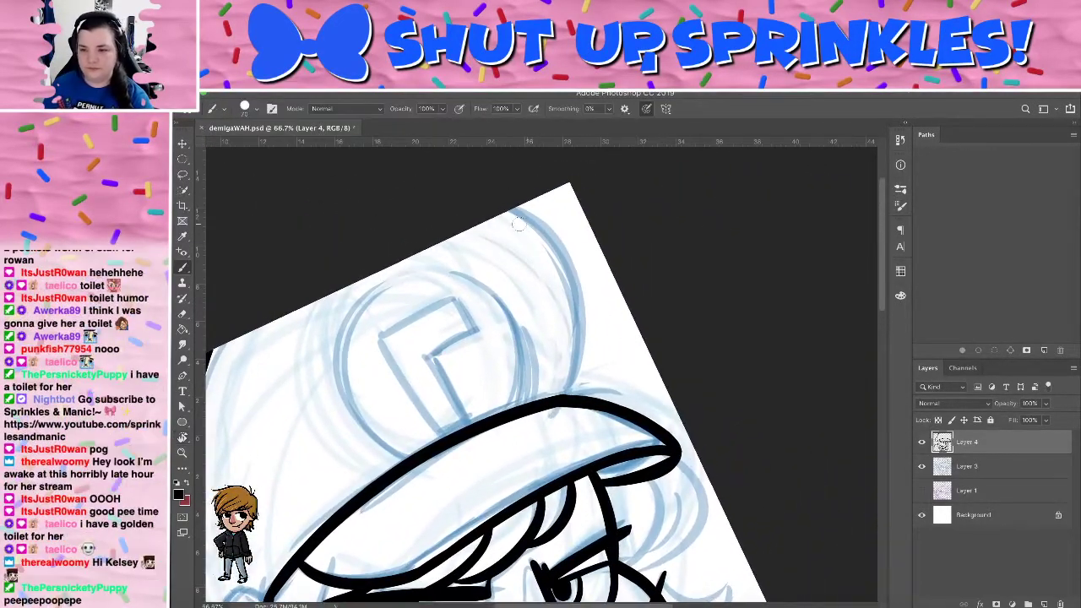
pyautogui.moveTo(504, 199); pyautogui.dragTo(581, 395)
pyautogui.hotkey('ctrl', 'z')
pyautogui.moveTo(525, 202); pyautogui.dragTo(579, 394)
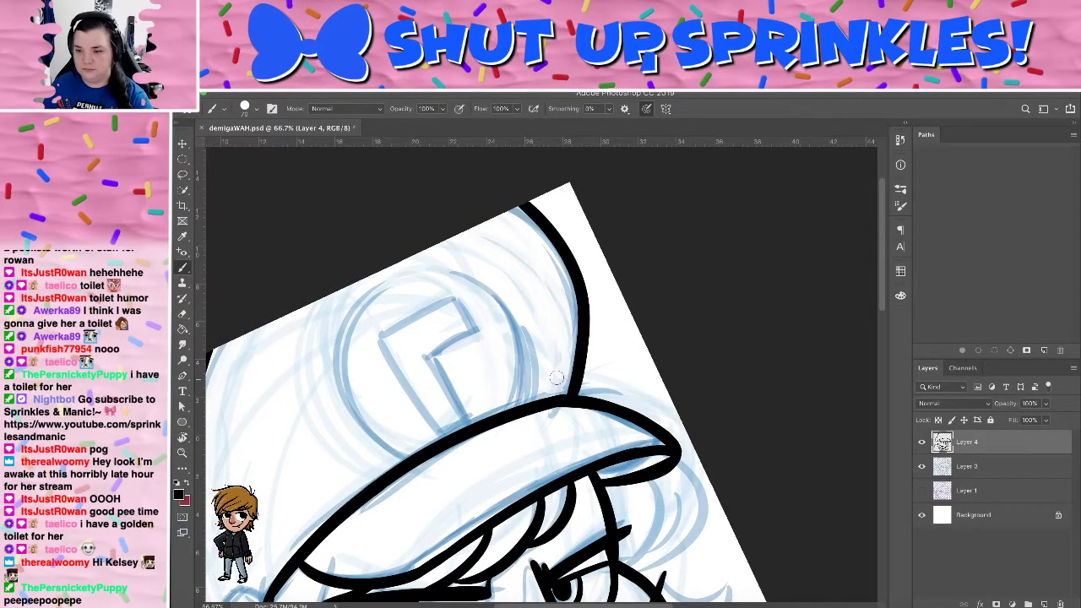
pyautogui.hotkey('ctrl', 'z')
pyautogui.moveTo(522, 204); pyautogui.dragTo(567, 393)
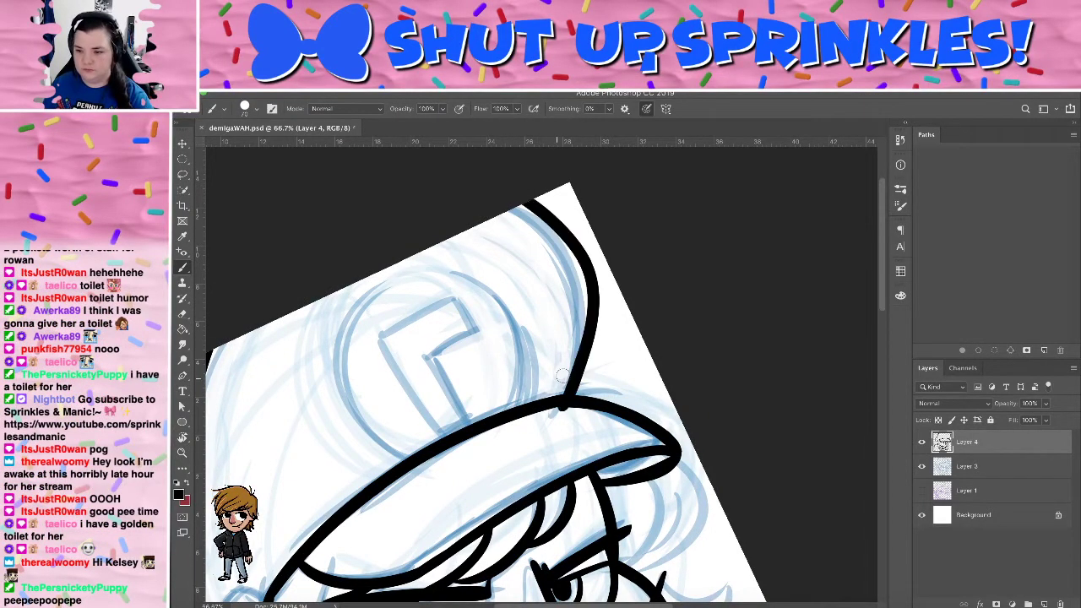
pyautogui.hotkey('ctrl', 'z')
pyautogui.moveTo(518, 205); pyautogui.dragTo(546, 395)
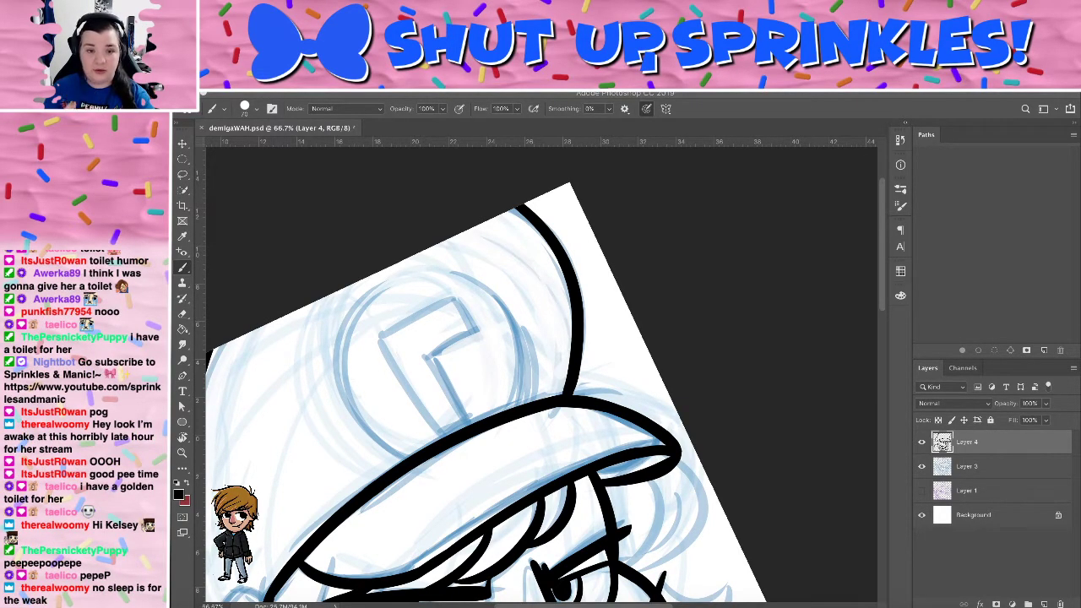
# Ink the rounded top of the near ear from the hair point back to the cap's lower end, cleaning up where they meet
pyautogui.press('space')
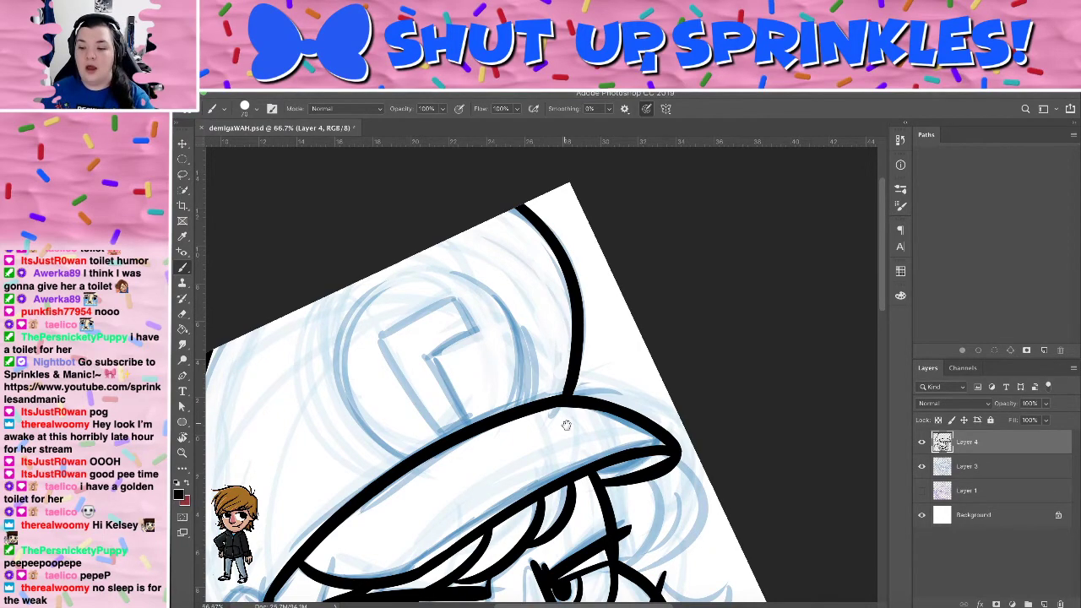
pyautogui.moveTo(610, 397); pyautogui.dragTo(743, 120)
pyautogui.moveTo(667, 258)
pyautogui.mouseDown()
pyautogui.moveTo(577, 324)
pyautogui.moveTo(596, 329)
pyautogui.moveTo(637, 270)
pyautogui.mouseUp()
pyautogui.moveTo(371, 332)
pyautogui.mouseDown()
pyautogui.moveTo(322, 343)
pyautogui.moveTo(327, 331)
pyautogui.moveTo(322, 378)
pyautogui.mouseUp()
pyautogui.press('super+z')
pyautogui.press('super+z')
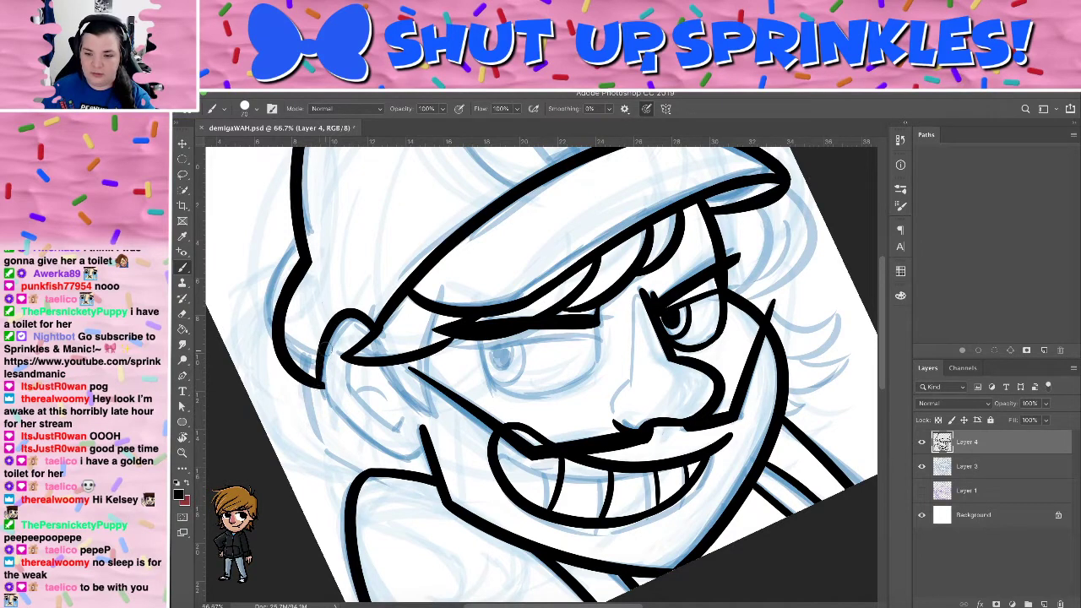
pyautogui.press('e')
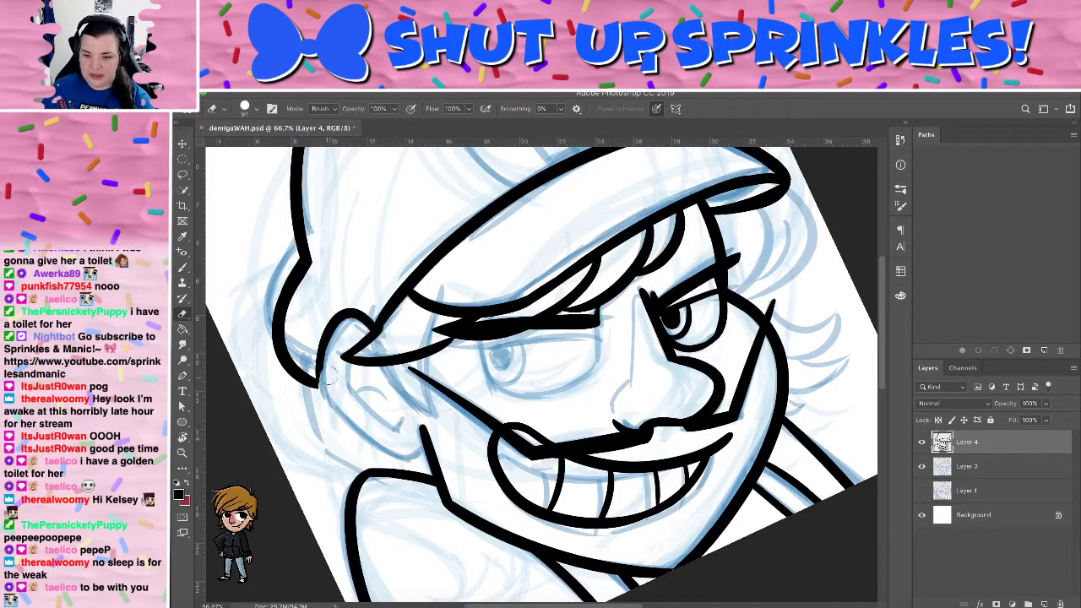
# Ink the near ear's outer curve from the cap's lower end down to the lobe and join the lobe to the jawline
pyautogui.press('b')
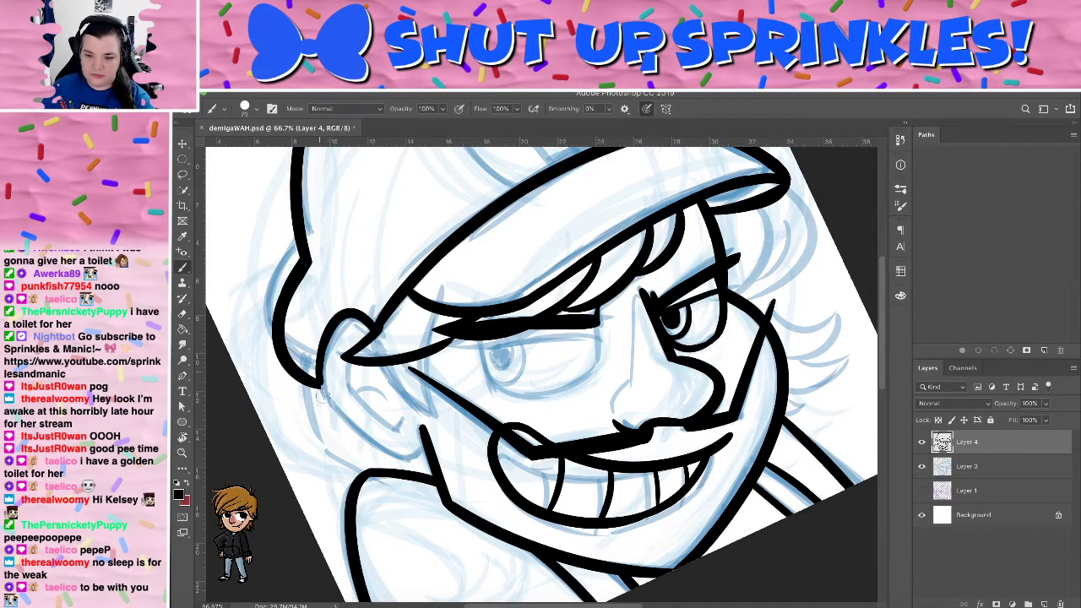
pyautogui.moveTo(321, 383); pyautogui.dragTo(420, 451)
pyautogui.press('super+z')
pyautogui.moveTo(319, 381)
pyautogui.mouseDown()
pyautogui.moveTo(381, 448)
pyautogui.moveTo(407, 458)
pyautogui.mouseUp()
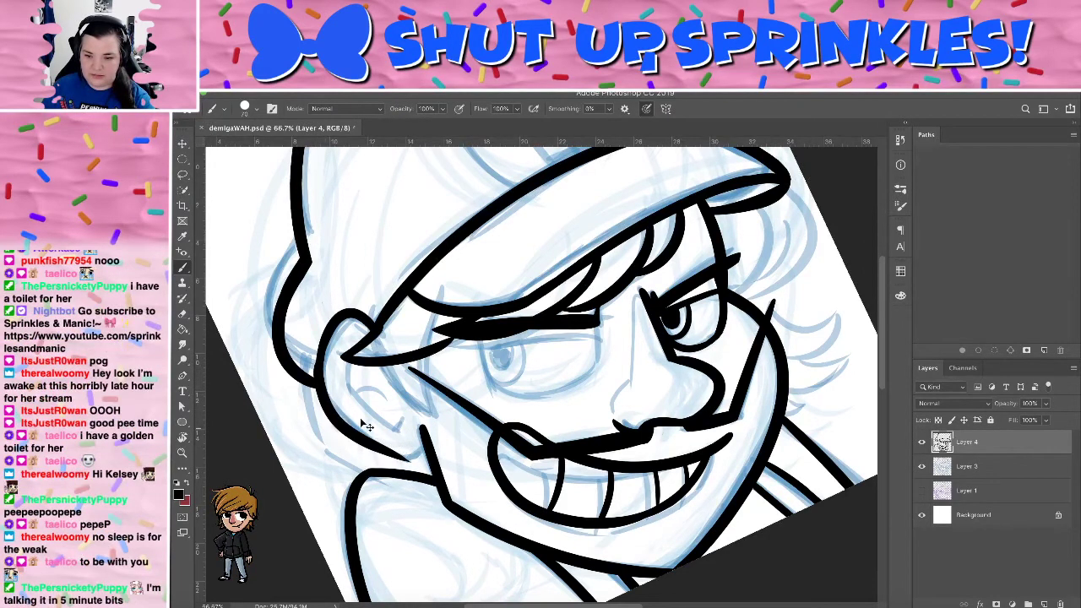
pyautogui.hotkey('ctrl', 'z')
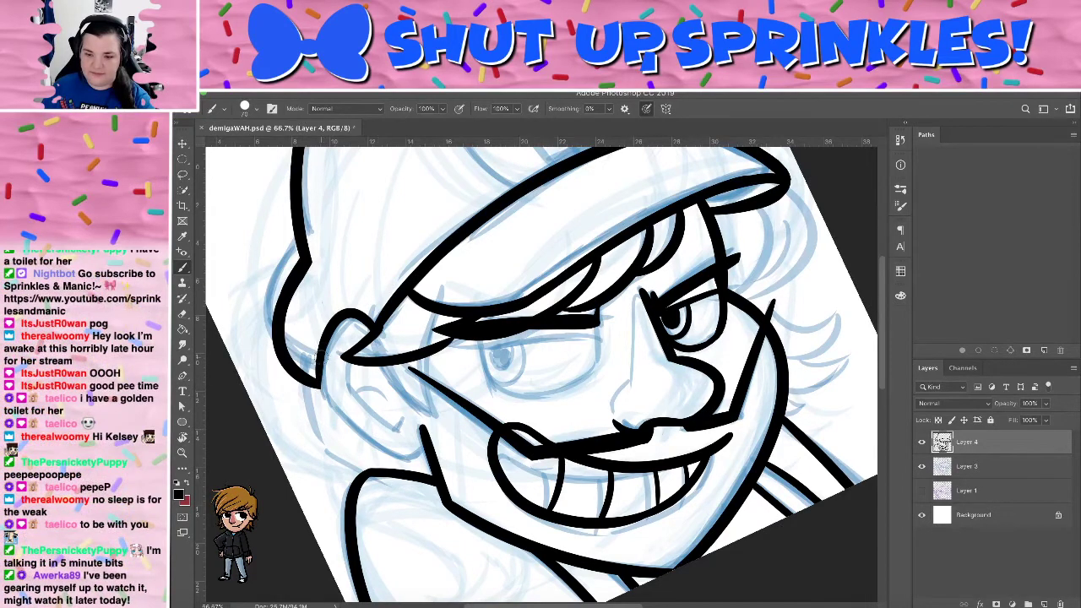
pyautogui.moveTo(321, 380)
pyautogui.mouseDown()
pyautogui.moveTo(346, 428)
pyautogui.moveTo(374, 439)
pyautogui.mouseUp()
pyautogui.hotkey('ctrl', 'z')
pyautogui.moveTo(321, 380); pyautogui.dragTo(407, 458)
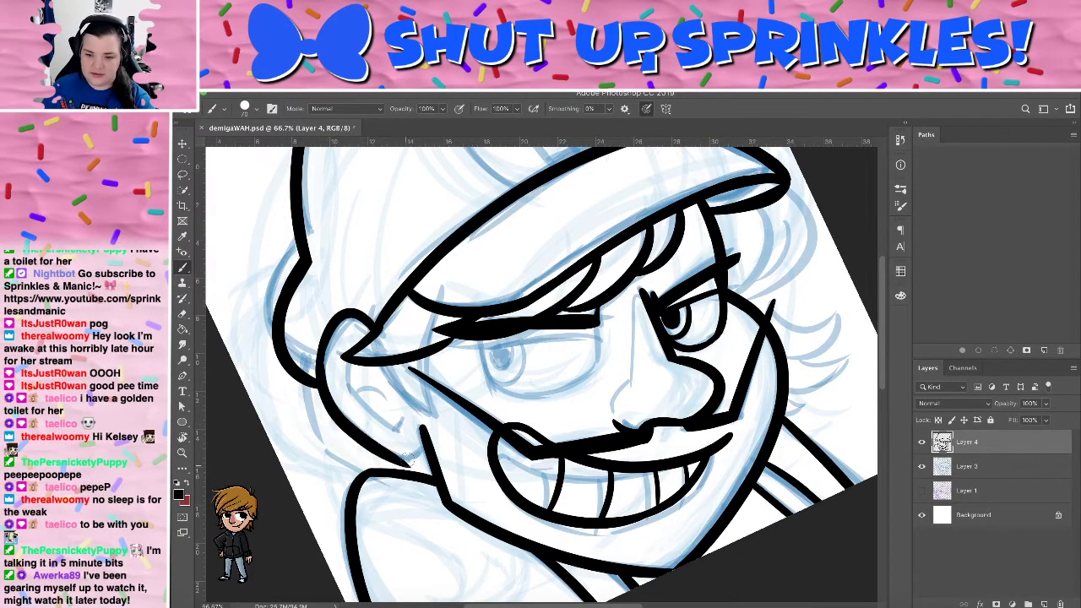
pyautogui.hotkey('ctrl', 'z')
pyautogui.moveTo(321, 382); pyautogui.dragTo(390, 444)
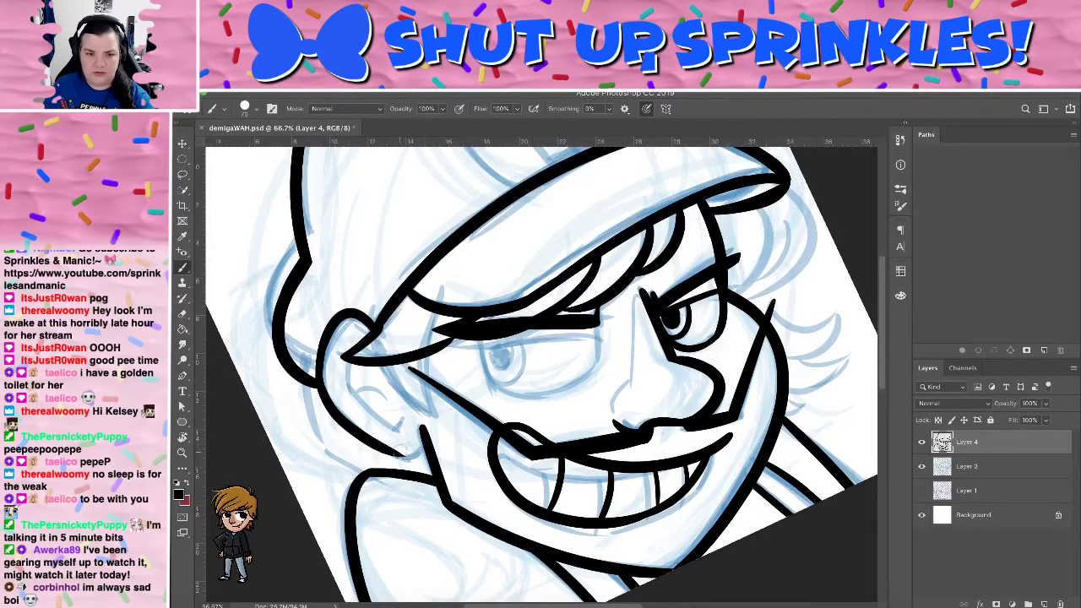
pyautogui.moveTo(394, 450); pyautogui.dragTo(427, 442)
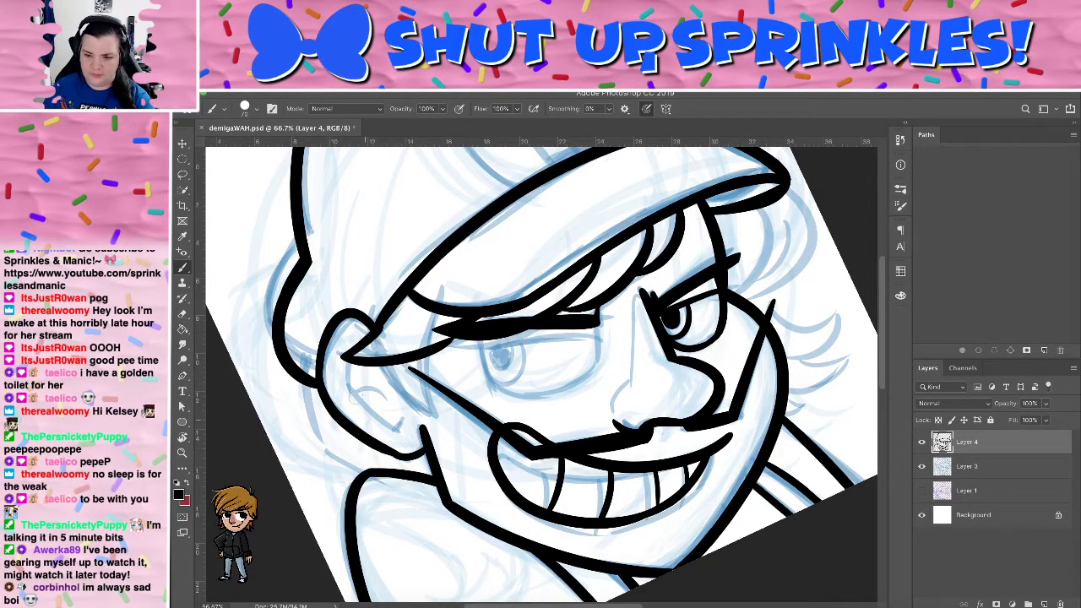
# Redraw the inner curve of the near ear's lobe where it meets the jawline, retrying until the bend runs smoothly
pyautogui.press('r')
pyautogui.moveTo(469, 312)
pyautogui.mouseDown()
pyautogui.moveTo(666, 352)
pyautogui.moveTo(546, 245)
pyautogui.moveTo(444, 278)
pyautogui.moveTo(418, 274)
pyautogui.mouseUp()
pyautogui.press('b')
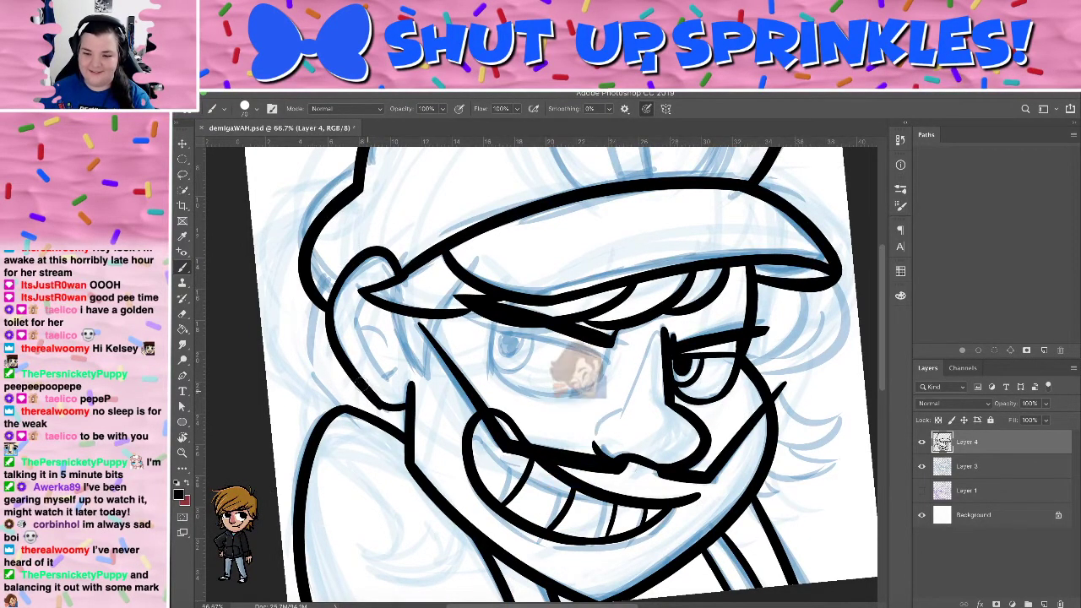
pyautogui.press('r')
pyautogui.moveTo(289, 245); pyautogui.dragTo(459, 249)
pyautogui.press('super+=')
pyautogui.press('super+=')
pyautogui.moveTo(391, 454); pyautogui.dragTo(560, 263)
pyautogui.moveTo(459, 169); pyautogui.dragTo(617, 403)
pyautogui.moveTo(475, 301); pyautogui.dragTo(573, 407)
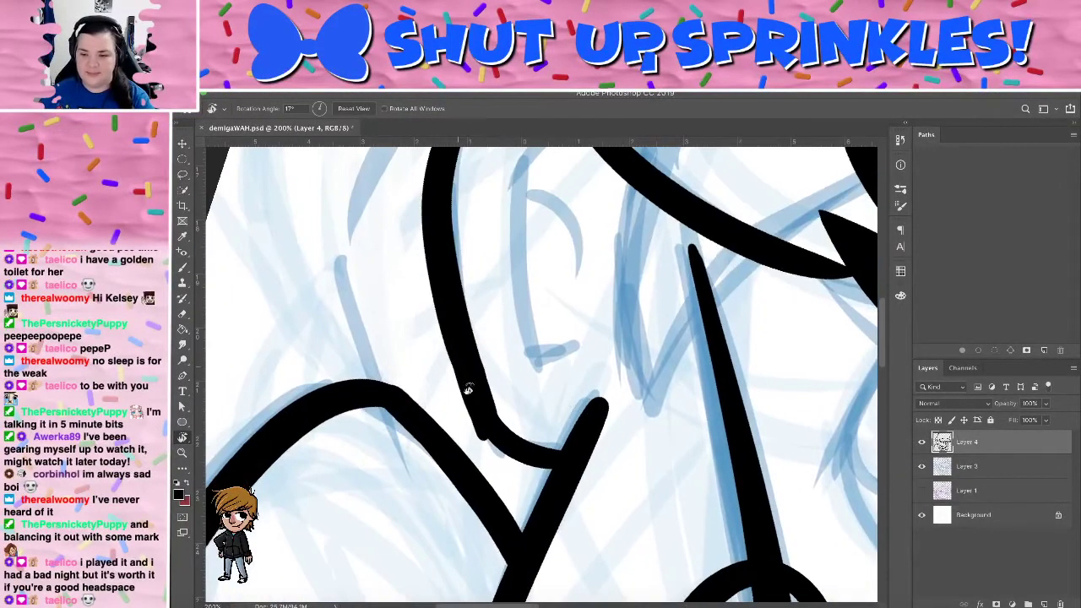
pyautogui.press('b')
pyautogui.moveTo(487, 404); pyautogui.dragTo(559, 415)
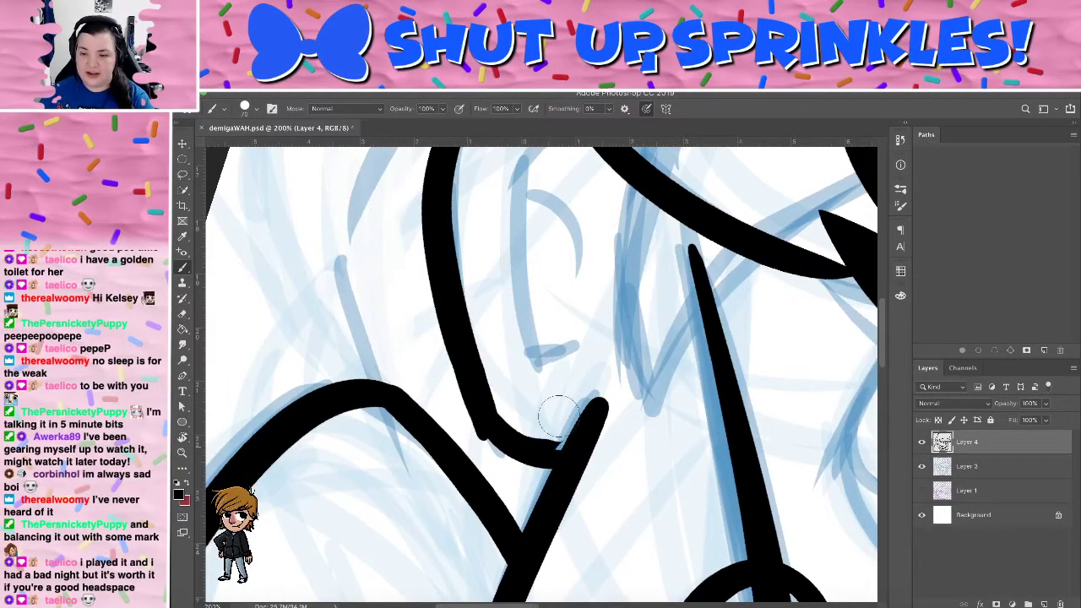
pyautogui.press('super+z')
pyautogui.moveTo(489, 401); pyautogui.dragTo(553, 429)
pyautogui.press('super+z')
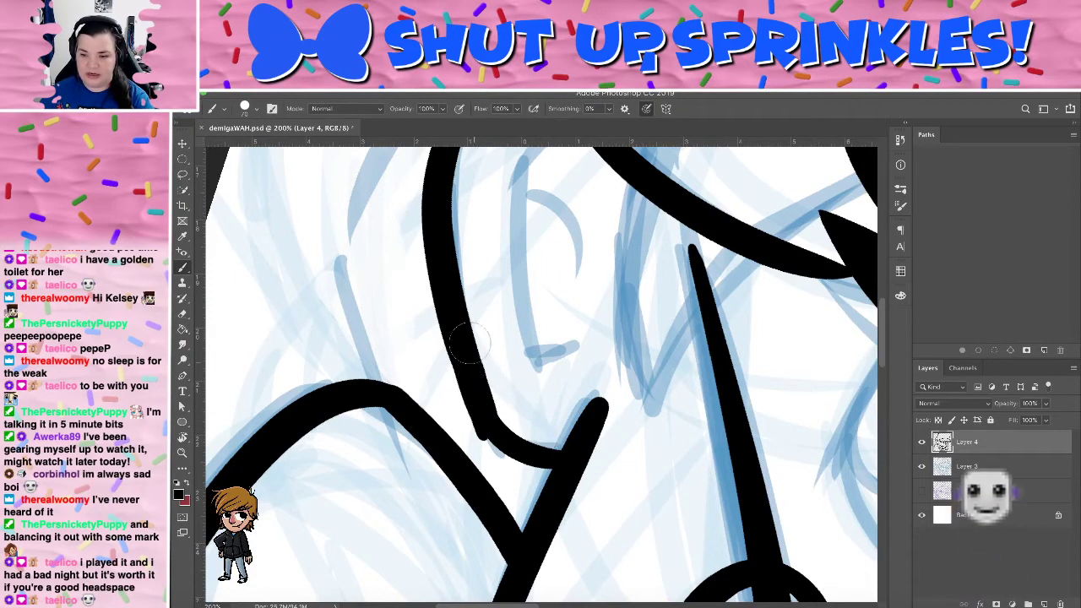
pyautogui.moveTo(498, 405)
pyautogui.mouseDown()
pyautogui.moveTo(528, 428)
pyautogui.moveTo(572, 434)
pyautogui.mouseUp()
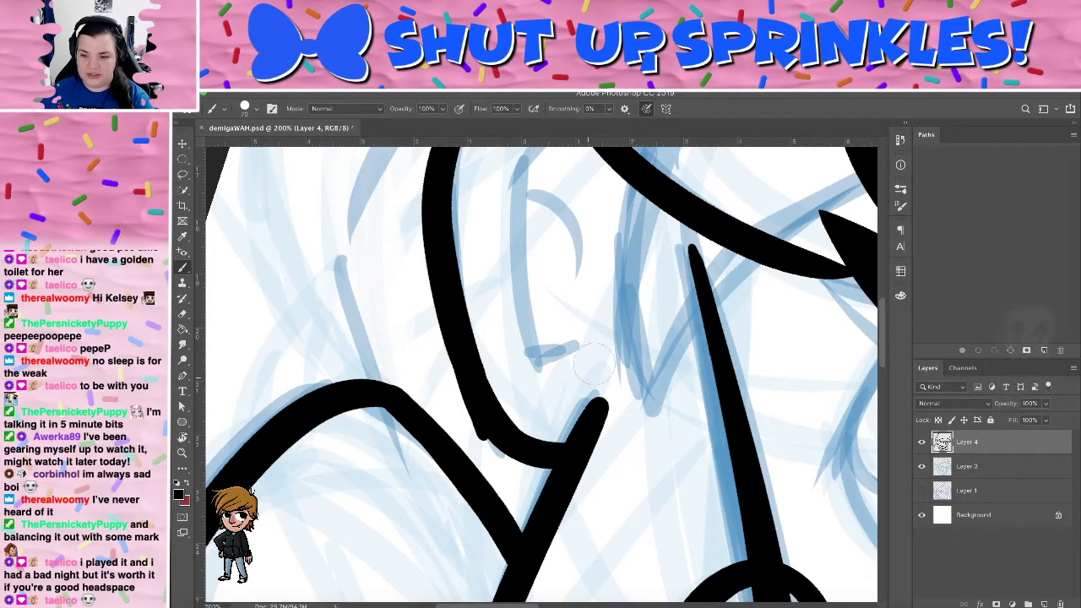
# Erase the bump on the outside of the earlobe line and smooth the top bend of the shoulder line beneath it
pyautogui.press('e')
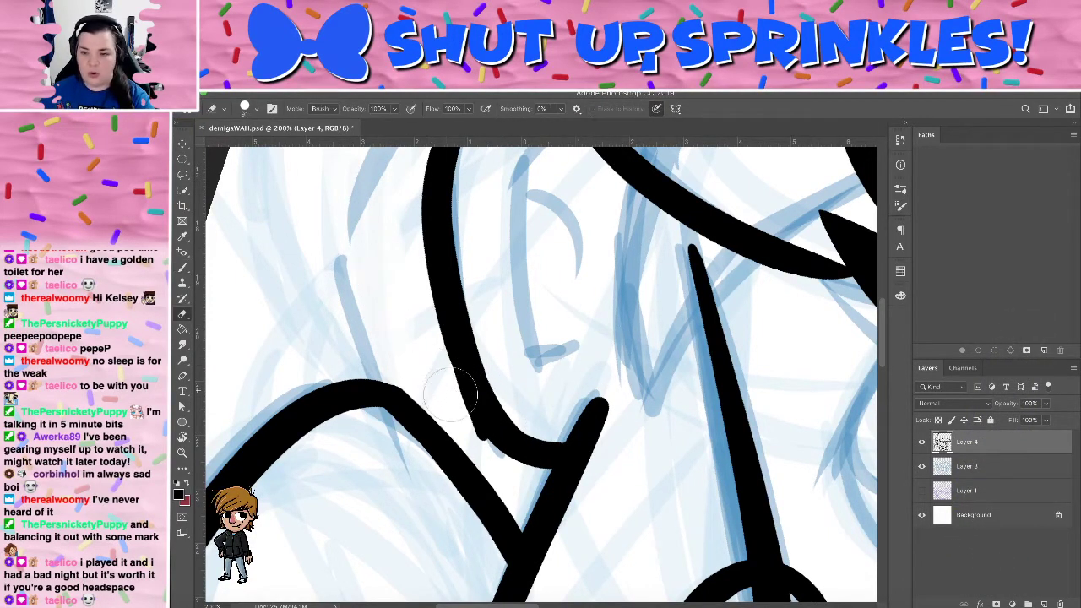
pyautogui.moveTo(456, 372)
pyautogui.mouseDown()
pyautogui.moveTo(490, 443)
pyautogui.moveTo(456, 388)
pyautogui.mouseUp()
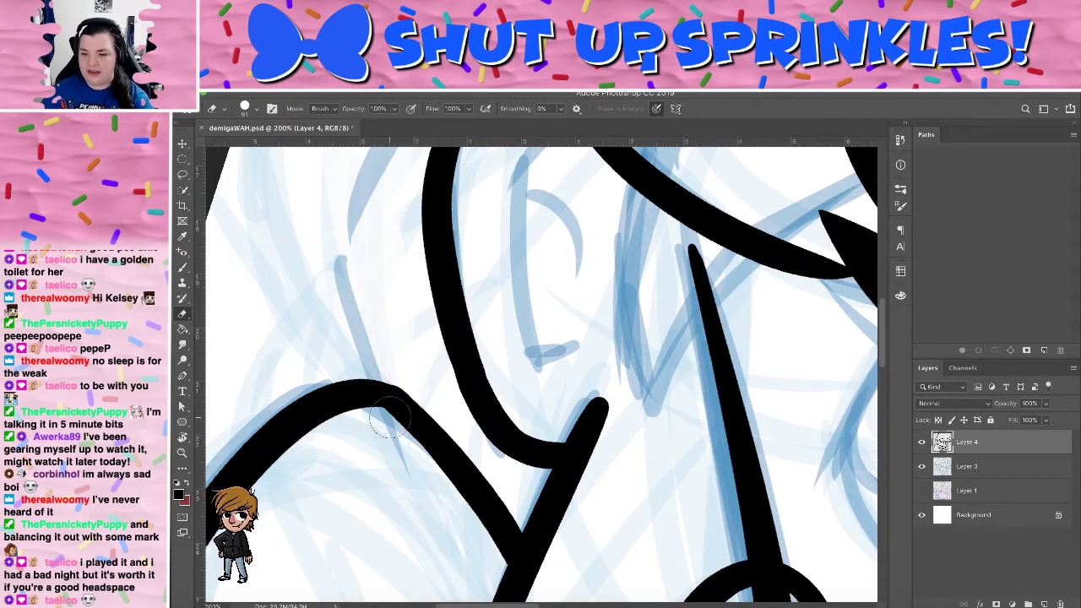
pyautogui.press('b')
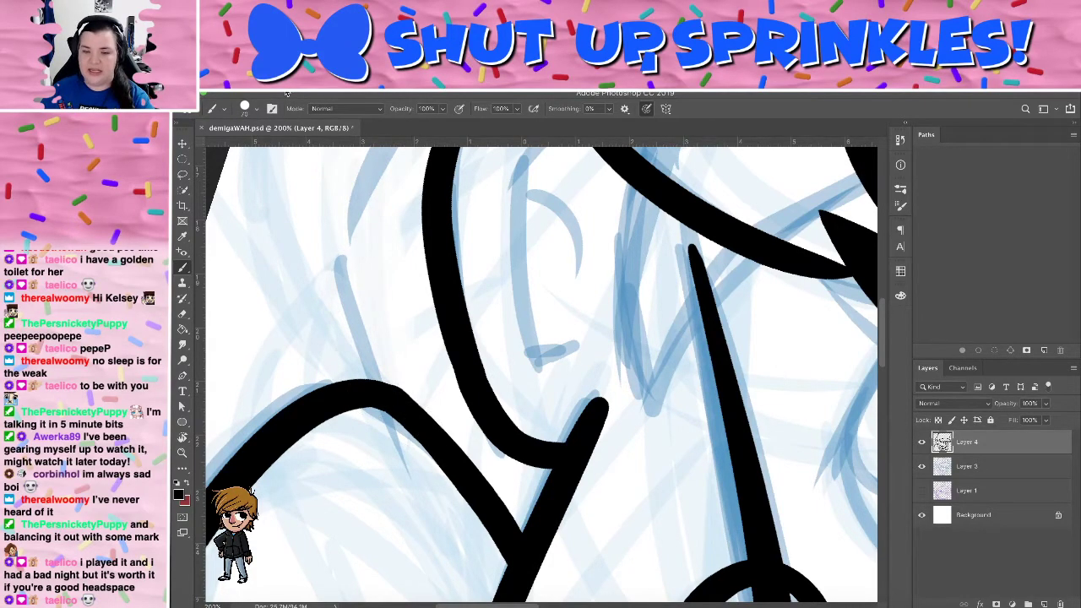
# Reset the canvas rotation and examine the whole line art at several zoom levels
pyautogui.press('r')
pyautogui.click(346, 108)
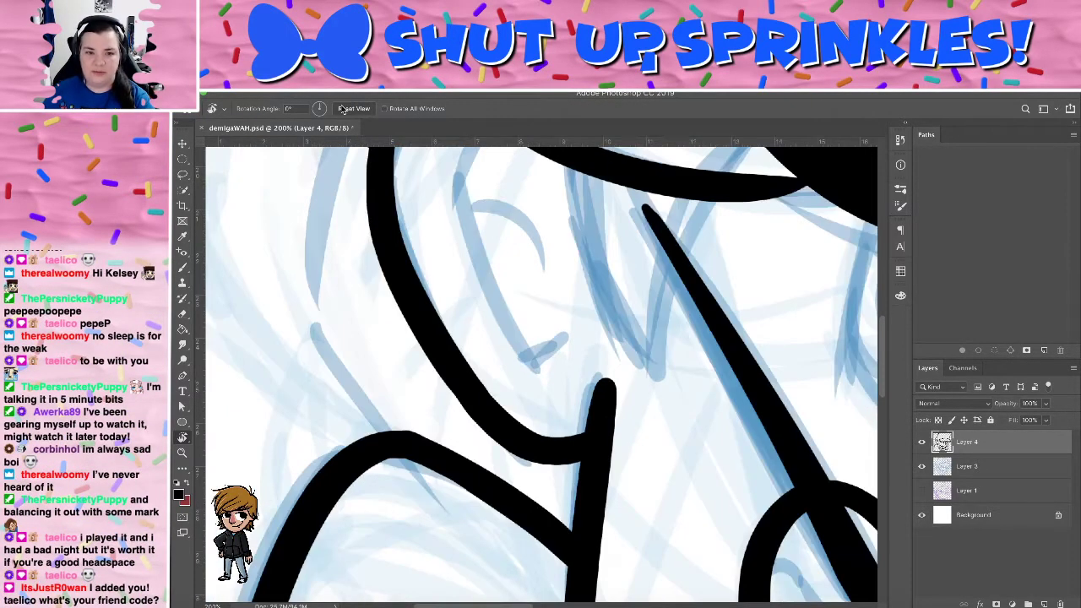
pyautogui.press('super+minus')
pyautogui.press('super+minus')
pyautogui.press('super+minus')
pyautogui.press('super+minus')
pyautogui.press('super+minus')
pyautogui.press('super+minus')
pyautogui.press('super+plus')
pyautogui.press('super+plus')
pyautogui.press('super+plus')
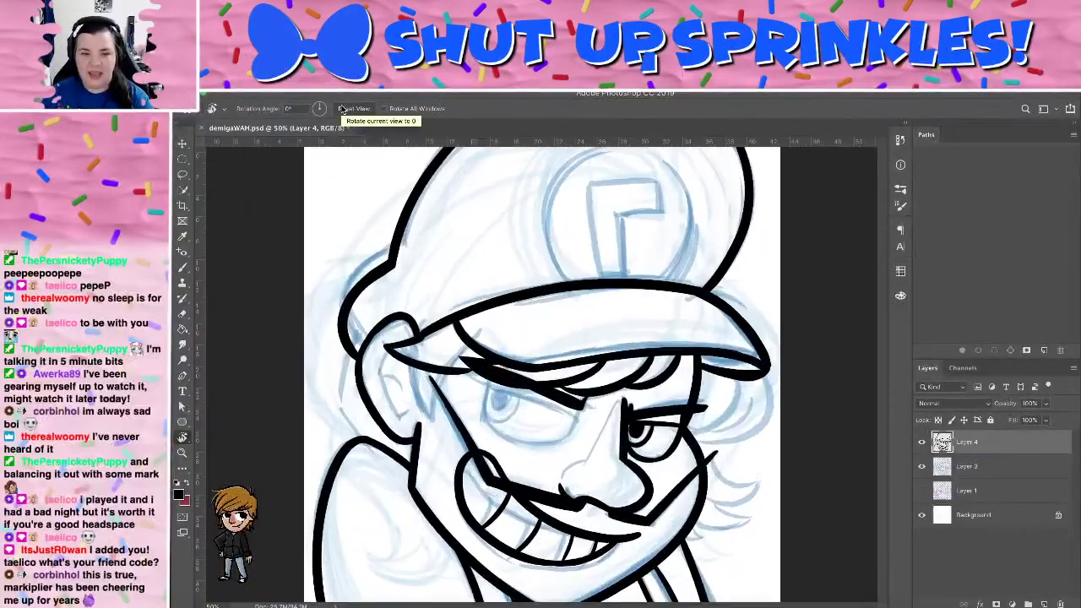
pyautogui.press('super+plus')
pyautogui.press('super+plus')
pyautogui.press('super+minus')
pyautogui.press('super+minus')
pyautogui.press('super+minus')
pyautogui.press('super+minus')
pyautogui.press('super+minus')
pyautogui.press('super+plus')
pyautogui.press('super+plus')
pyautogui.press('super+plus')
pyautogui.press('super+plus')
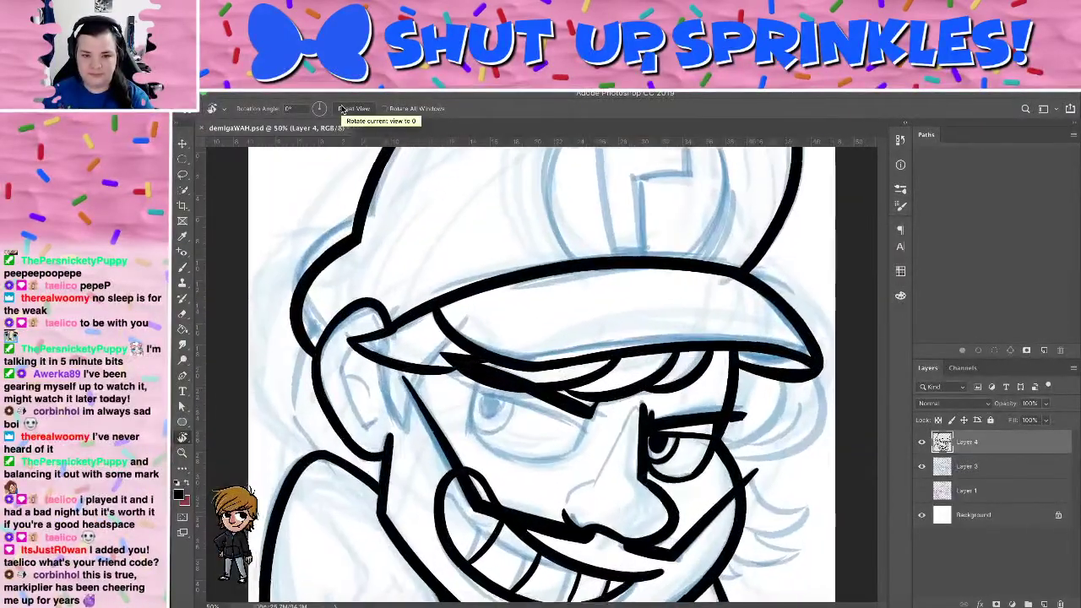
pyautogui.hotkey('ctrl', '+')
pyautogui.hotkey('ctrl', '-')
pyautogui.hotkey('ctrl', '-')
pyautogui.hotkey('ctrl', '-')
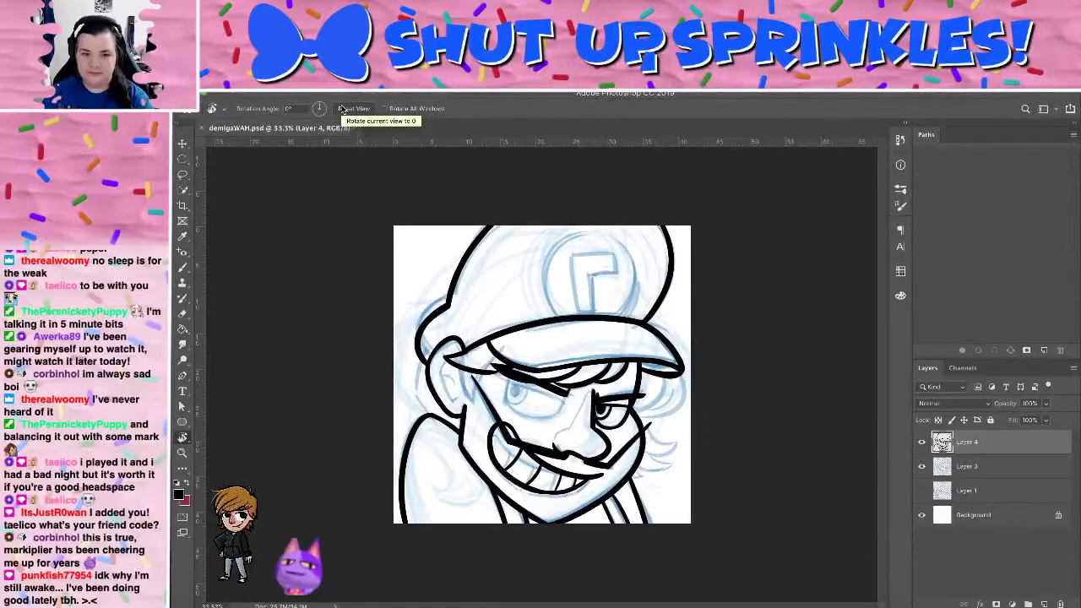
pyautogui.hotkey('ctrl', '+')
pyautogui.hotkey('ctrl', '+')
pyautogui.hotkey('ctrl', '+')
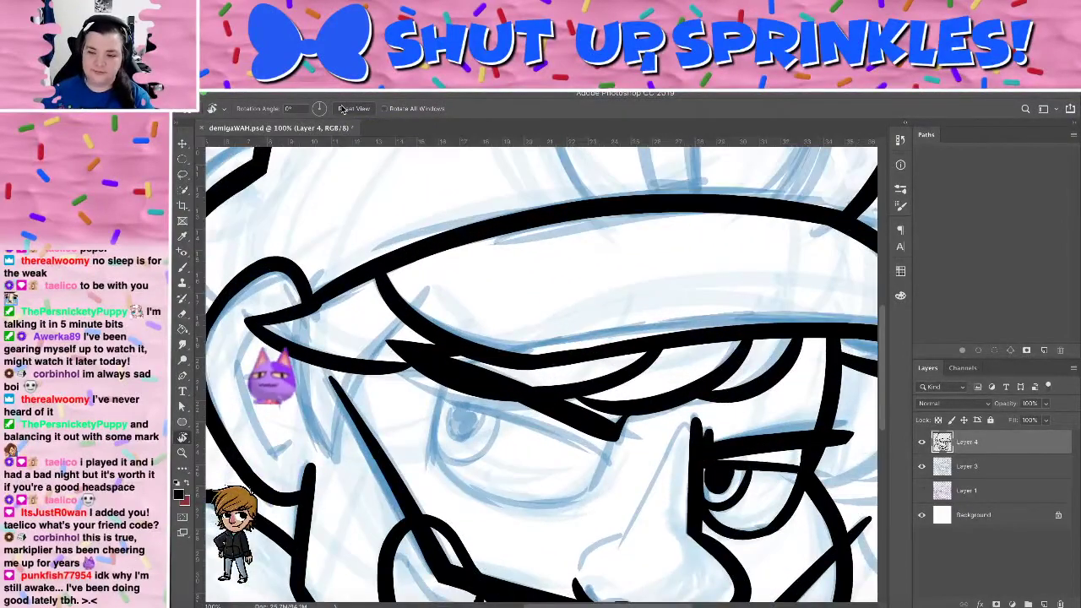
# Ink the back-of-neck curve from the cap's lower end behind the near ear down to the shoulder line, redoing it until it fits
pyautogui.moveTo(468, 444); pyautogui.dragTo(675, 435)
pyautogui.moveTo(608, 330)
pyautogui.mouseDown()
pyautogui.moveTo(556, 300)
pyautogui.moveTo(482, 336)
pyautogui.moveTo(501, 321)
pyautogui.mouseUp()
pyautogui.press('b')
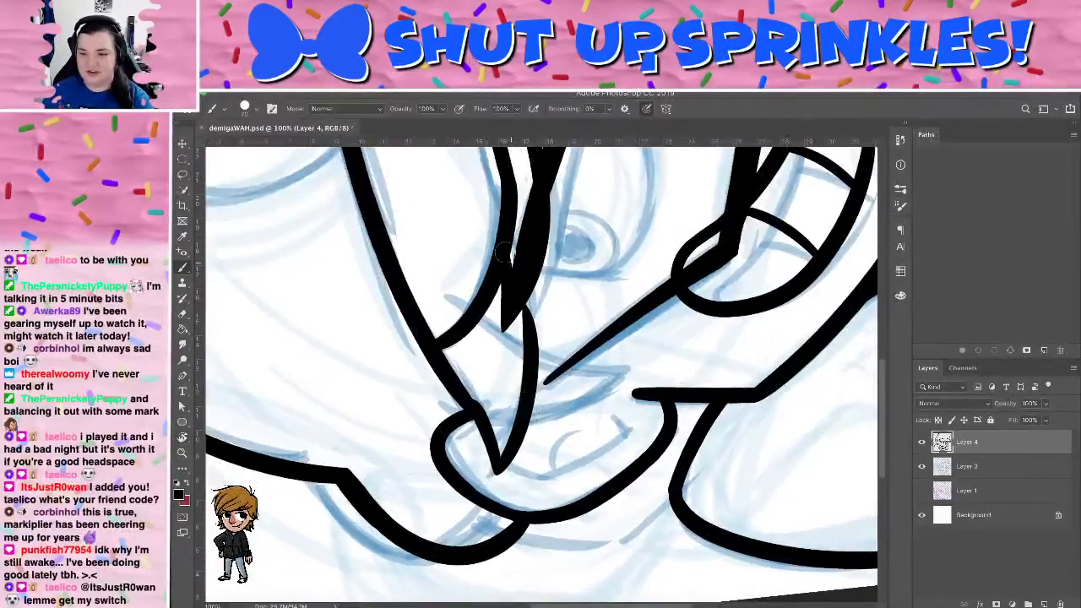
pyautogui.moveTo(667, 240)
pyautogui.mouseDown()
pyautogui.moveTo(580, 475)
pyautogui.moveTo(612, 312)
pyautogui.moveTo(623, 370)
pyautogui.moveTo(605, 393)
pyautogui.moveTo(461, 379)
pyautogui.moveTo(380, 288)
pyautogui.mouseUp()
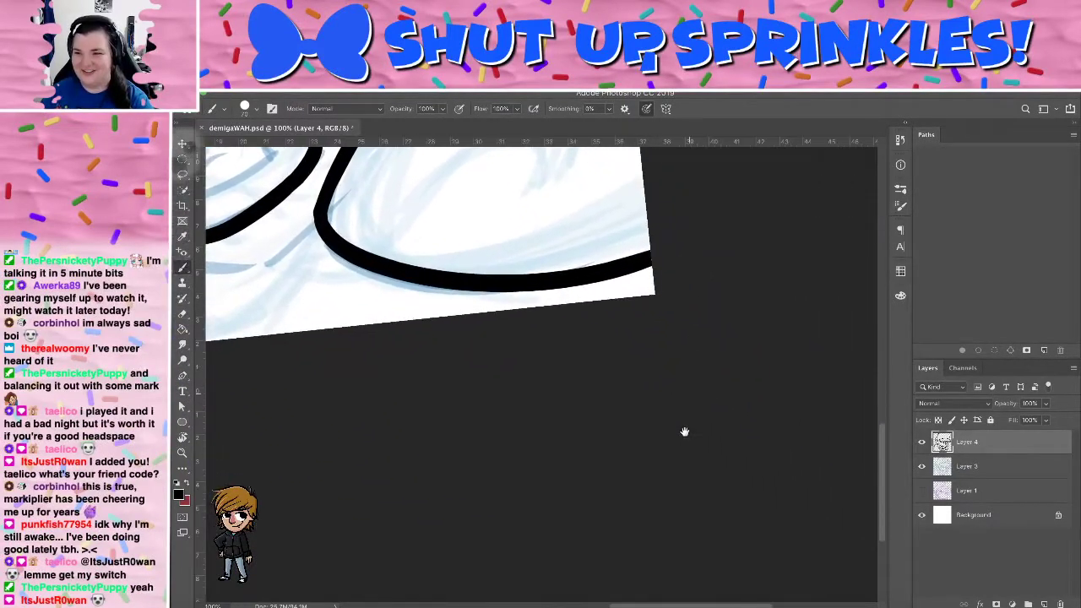
pyautogui.moveTo(684, 432); pyautogui.dragTo(655, 574)
pyautogui.moveTo(640, 351); pyautogui.dragTo(708, 304)
pyautogui.press('r')
pyautogui.moveTo(704, 256); pyautogui.dragTo(623, 469)
pyautogui.moveTo(537, 245)
pyautogui.mouseDown()
pyautogui.moveTo(630, 467)
pyautogui.moveTo(617, 468)
pyautogui.mouseUp()
pyautogui.press('b')
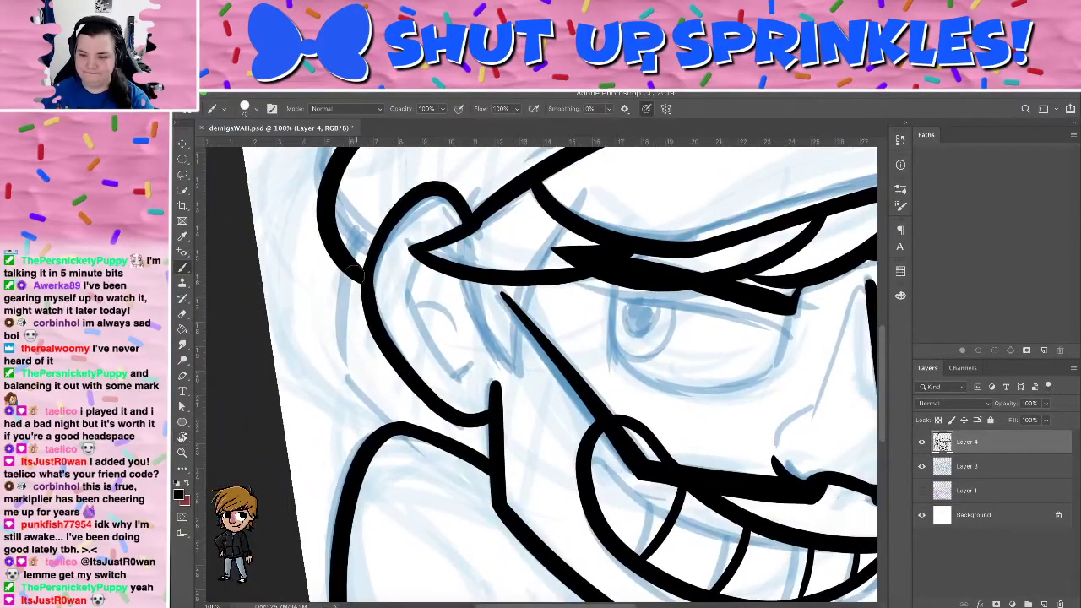
pyautogui.moveTo(347, 272); pyautogui.dragTo(363, 413)
pyautogui.press('super+z')
pyautogui.moveTo(348, 274)
pyautogui.mouseDown()
pyautogui.moveTo(396, 429)
pyautogui.moveTo(435, 463)
pyautogui.mouseUp()
pyautogui.hotkey('ctrl', 'z')
pyautogui.moveTo(351, 266)
pyautogui.mouseDown()
pyautogui.moveTo(352, 358)
pyautogui.moveTo(405, 431)
pyautogui.mouseUp()
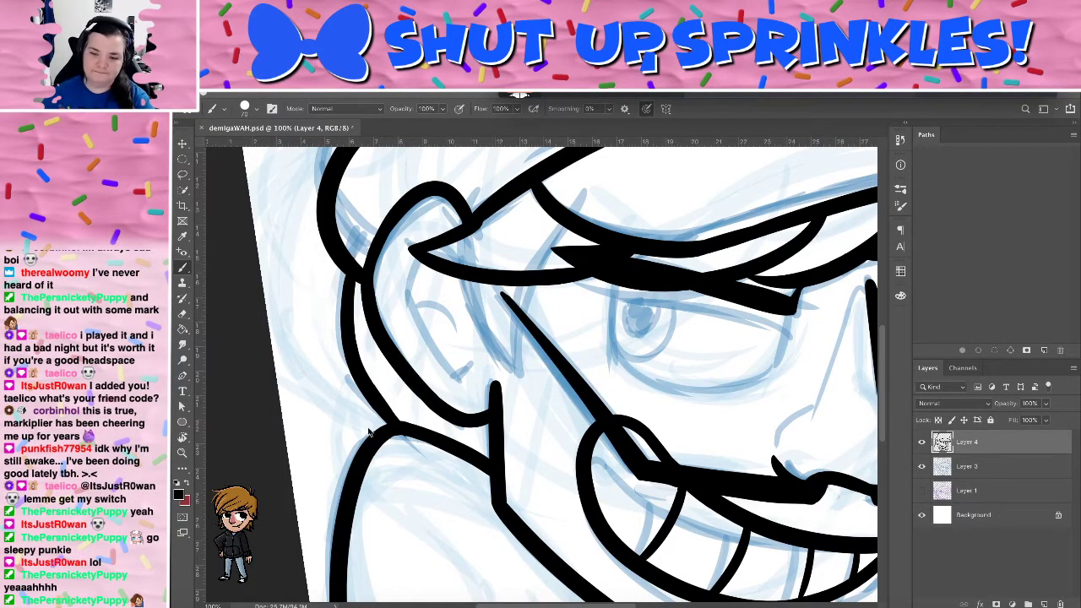
pyautogui.press('e')
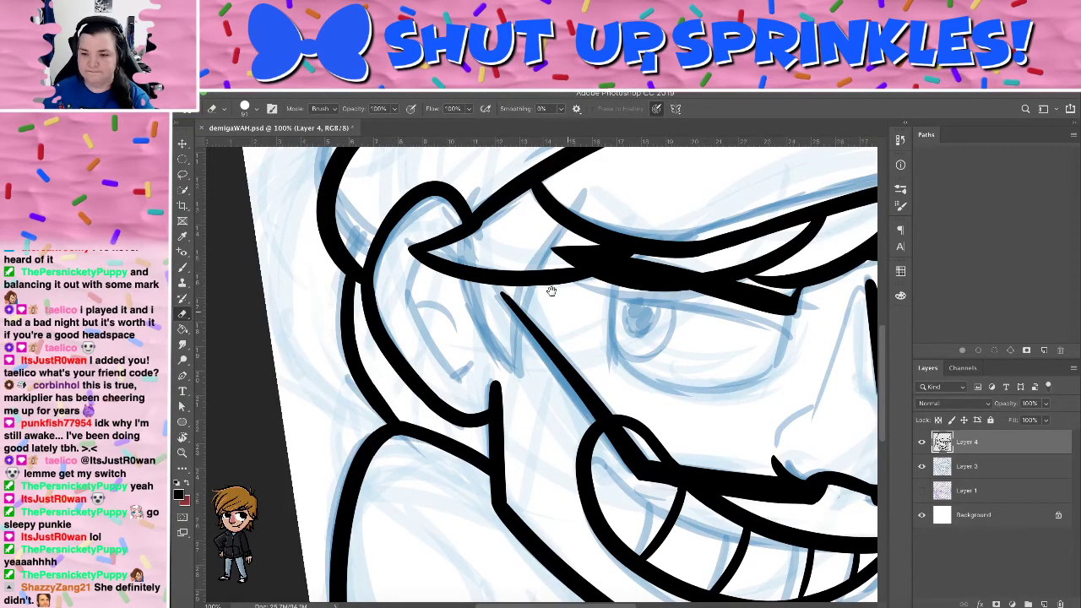
# Ink the pointed sideburn hanging below the hair between the near ear and the mustache tip
pyautogui.moveTo(549, 290); pyautogui.dragTo(581, 236)
pyautogui.press('b')
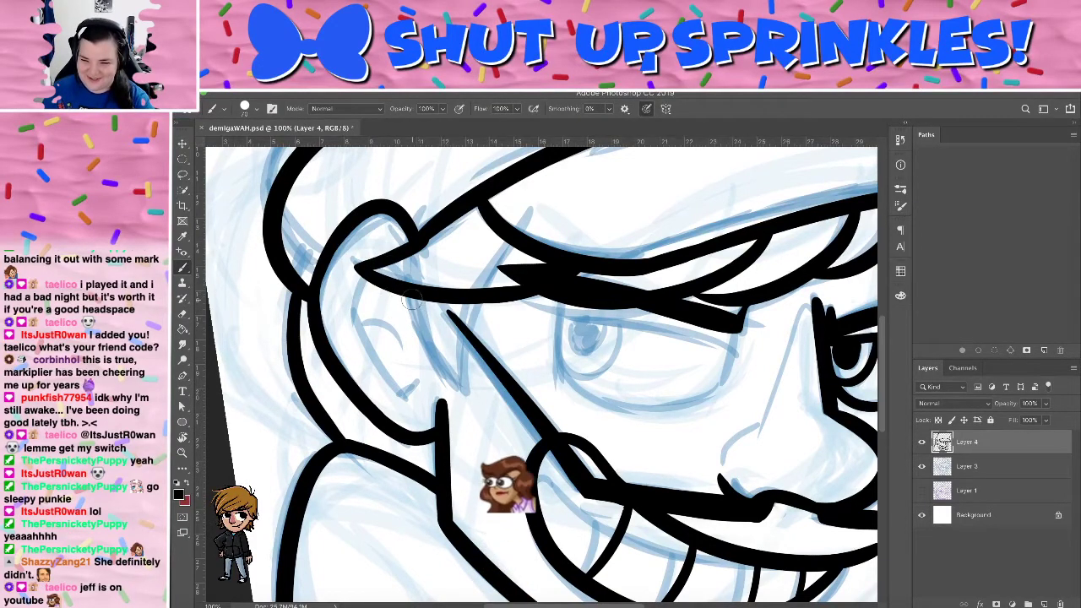
pyautogui.press('super+z')
pyautogui.moveTo(410, 298)
pyautogui.mouseDown()
pyautogui.moveTo(476, 404)
pyautogui.moveTo(471, 379)
pyautogui.moveTo(469, 401)
pyautogui.moveTo(501, 297)
pyautogui.mouseUp()
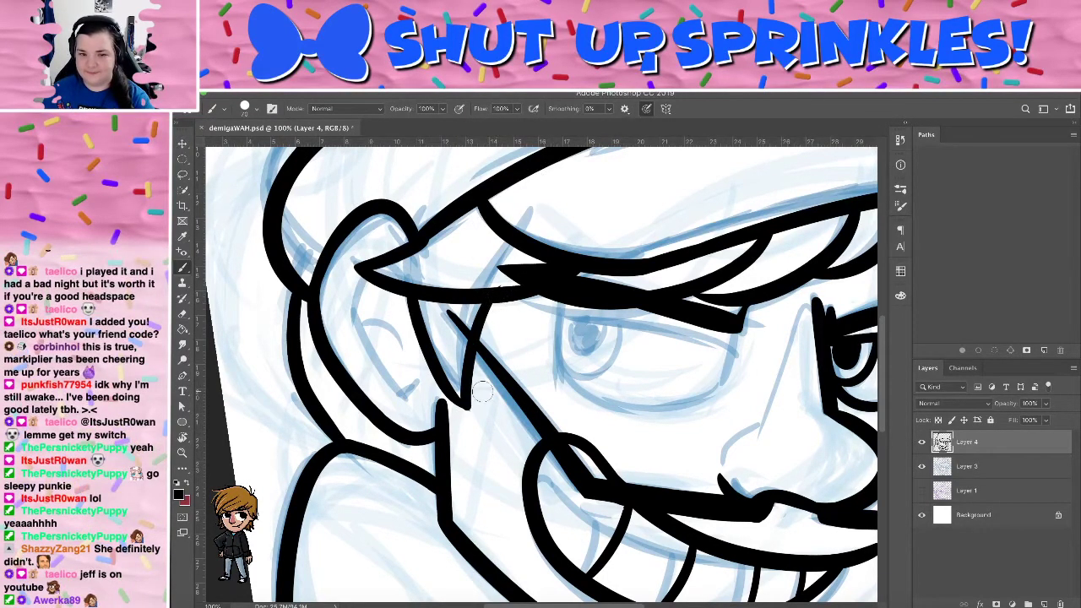
pyautogui.press('super+Tab')
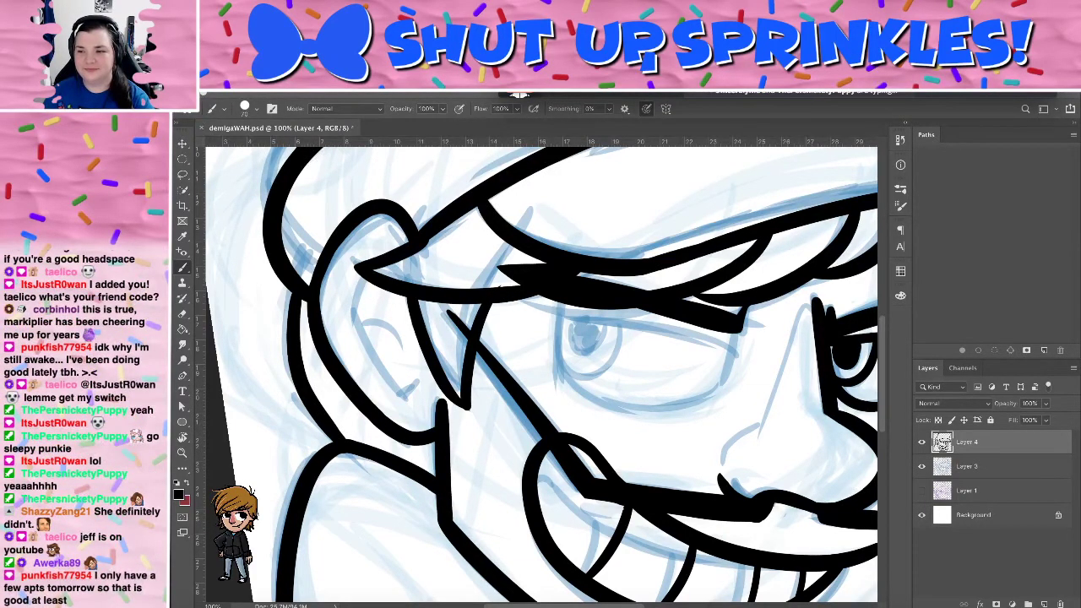
pyautogui.press('super+Tab')
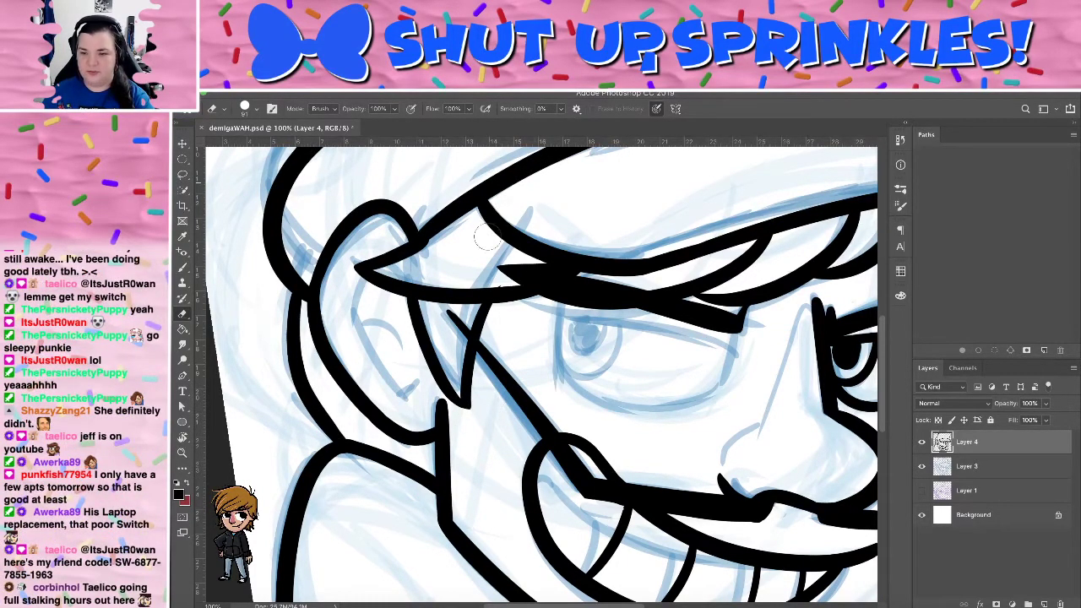
# Ink the near eye's outline, curving the lower lid up to the brow's inner end and adding the upper lid line beneath the brow
pyautogui.press('r')
pyautogui.moveTo(564, 244); pyautogui.dragTo(429, 382)
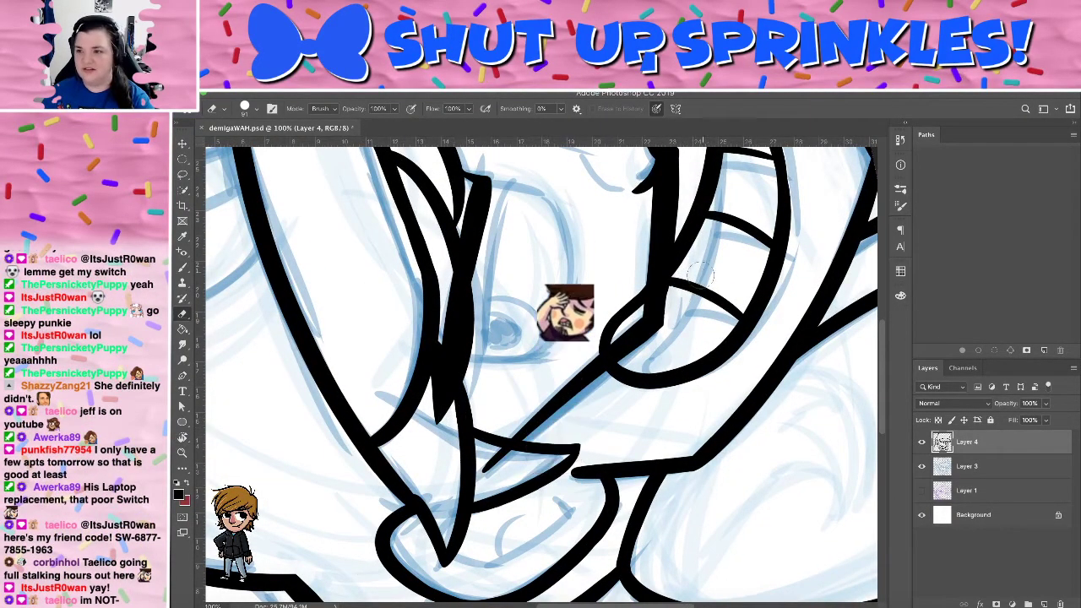
pyautogui.press('r')
pyautogui.moveTo(701, 274)
pyautogui.mouseDown()
pyautogui.moveTo(579, 418)
pyautogui.moveTo(591, 415)
pyautogui.moveTo(562, 429)
pyautogui.moveTo(578, 419)
pyautogui.moveTo(595, 371)
pyautogui.moveTo(579, 424)
pyautogui.moveTo(585, 416)
pyautogui.moveTo(483, 438)
pyautogui.moveTo(456, 403)
pyautogui.moveTo(472, 344)
pyautogui.moveTo(490, 334)
pyautogui.moveTo(588, 352)
pyautogui.moveTo(557, 397)
pyautogui.moveTo(572, 366)
pyautogui.moveTo(473, 397)
pyautogui.mouseUp()
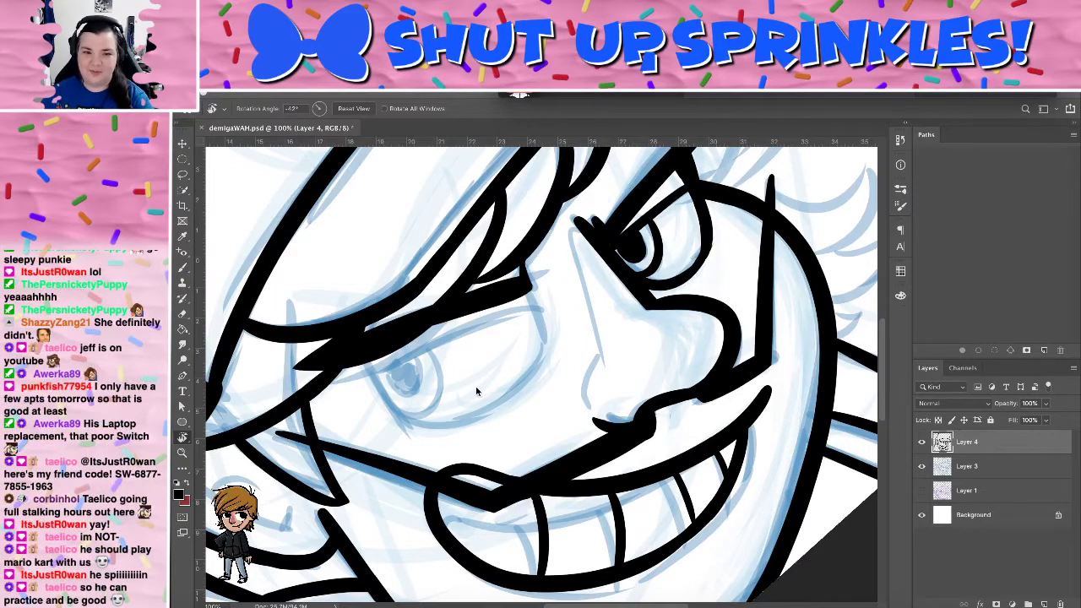
pyautogui.moveTo(525, 429); pyautogui.dragTo(436, 400)
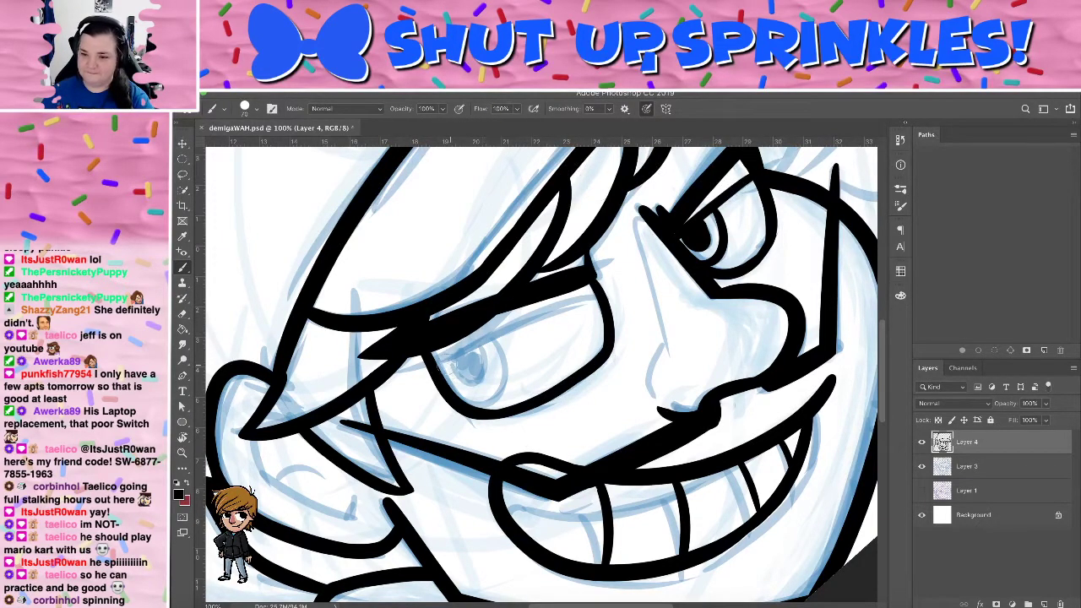
pyautogui.moveTo(436, 368); pyautogui.dragTo(603, 308)
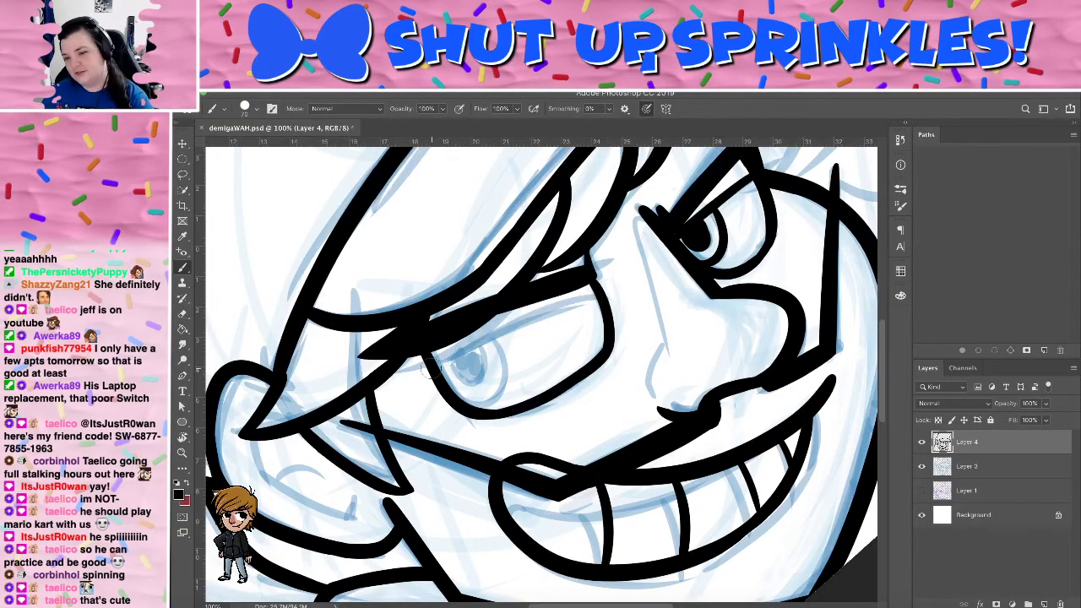
# Erase the underside curve of the cap's brim from the far cheek out to the brim's tip
pyautogui.moveTo(648, 358); pyautogui.dragTo(588, 454)
pyautogui.moveTo(372, 498)
pyautogui.mouseDown()
pyautogui.moveTo(568, 423)
pyautogui.moveTo(586, 378)
pyautogui.moveTo(397, 465)
pyautogui.moveTo(316, 524)
pyautogui.moveTo(372, 416)
pyautogui.moveTo(338, 271)
pyautogui.mouseUp()
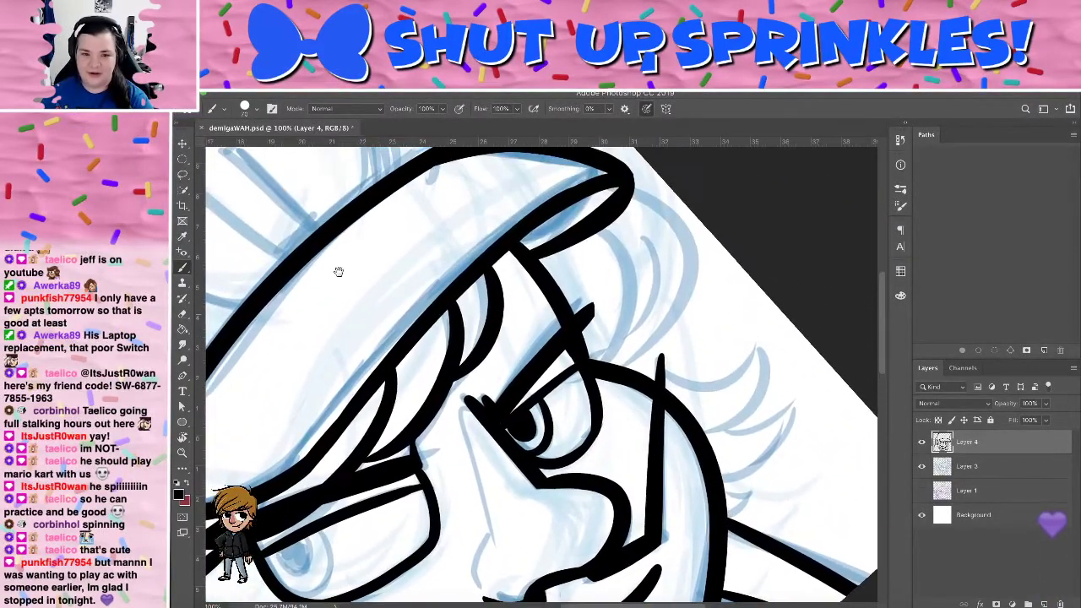
pyautogui.moveTo(542, 324)
pyautogui.mouseDown()
pyautogui.moveTo(524, 279)
pyautogui.moveTo(611, 163)
pyautogui.moveTo(715, 248)
pyautogui.moveTo(676, 287)
pyautogui.moveTo(409, 354)
pyautogui.moveTo(425, 282)
pyautogui.mouseUp()
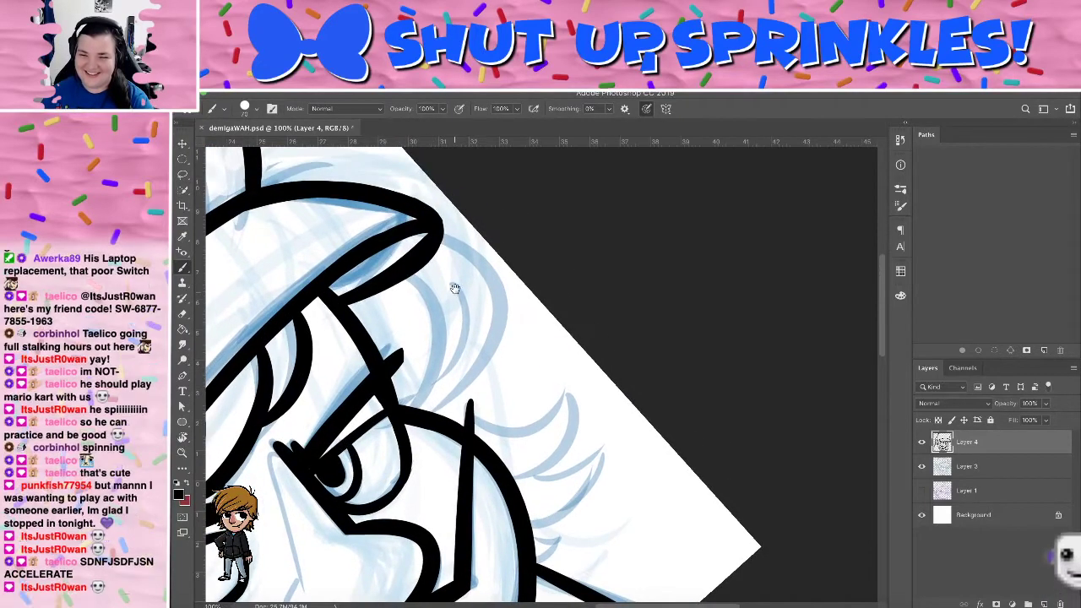
pyautogui.press('e')
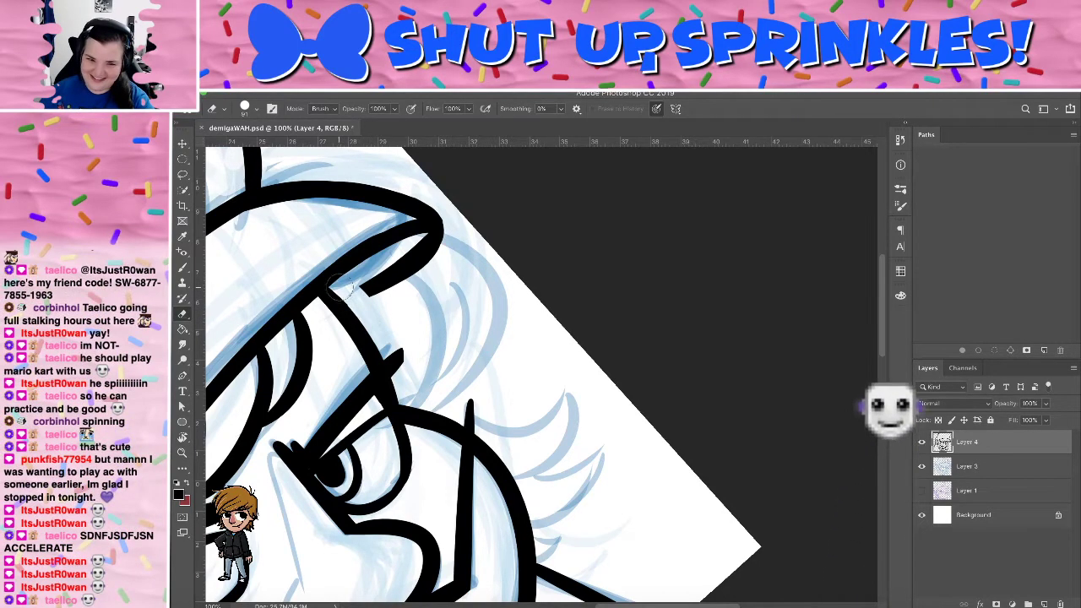
pyautogui.moveTo(353, 285); pyautogui.dragTo(370, 285)
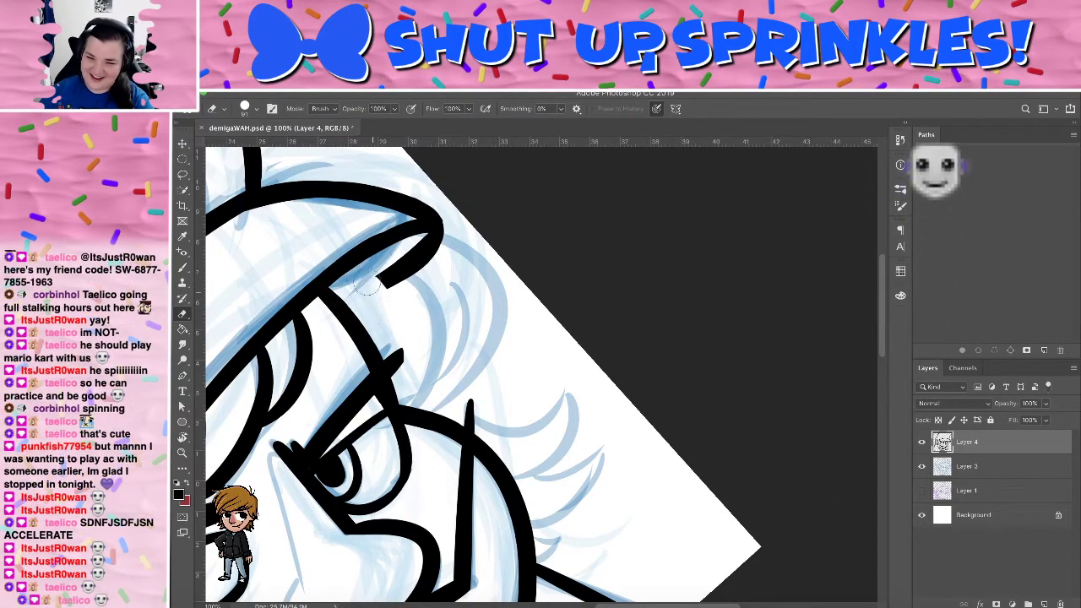
pyautogui.moveTo(418, 260); pyautogui.dragTo(439, 242)
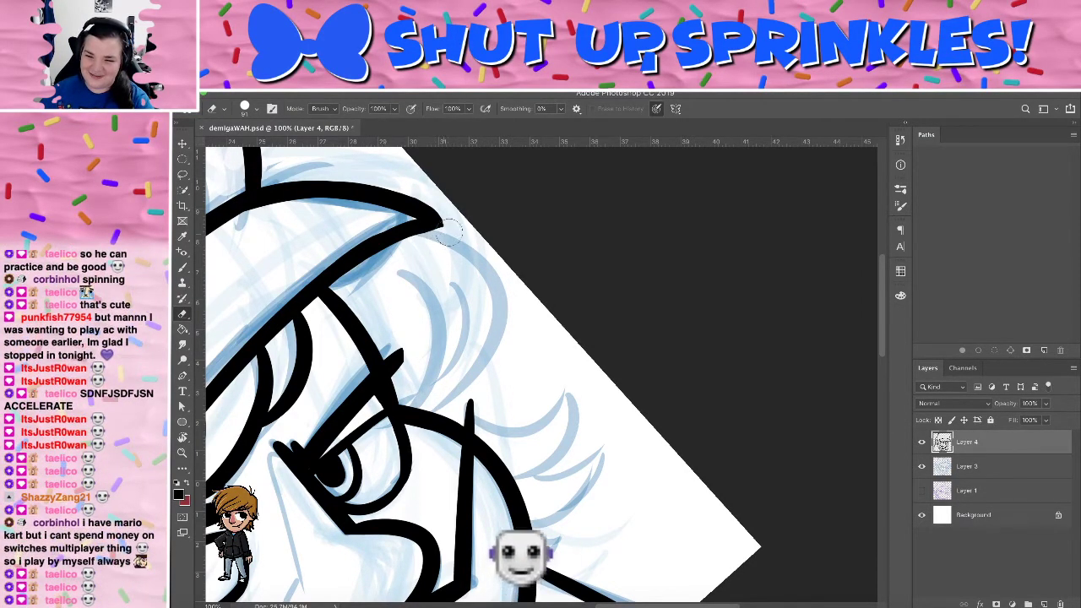
# Try to ink the hair's outer curve from the tip of the cap's brim down toward the far cheek
pyautogui.moveTo(465, 253)
pyautogui.mouseDown()
pyautogui.moveTo(622, 195)
pyautogui.moveTo(545, 239)
pyautogui.moveTo(574, 216)
pyautogui.mouseUp()
pyautogui.press('b')
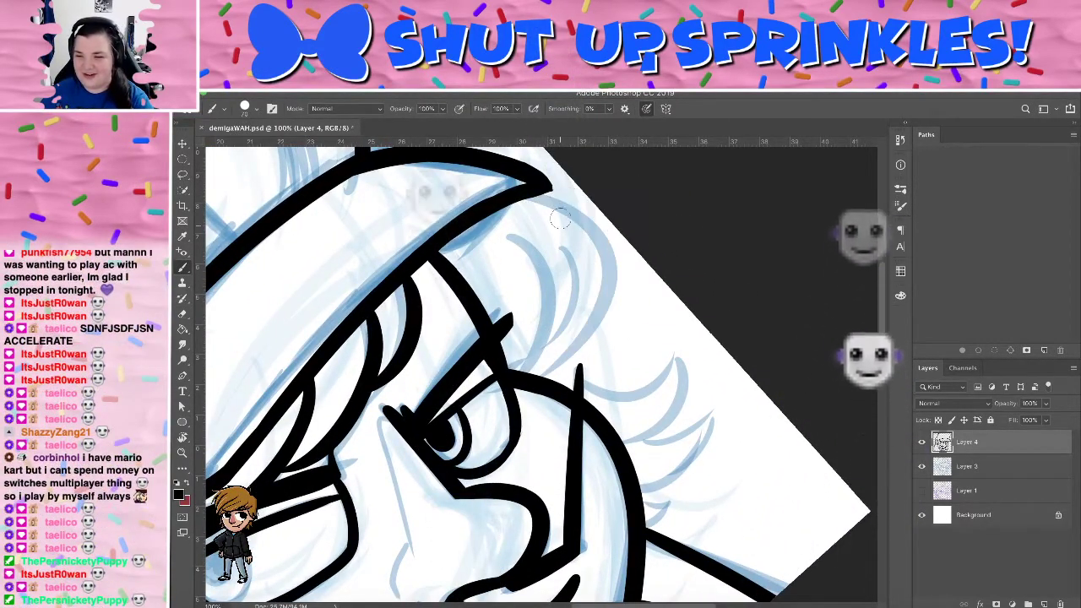
pyautogui.moveTo(544, 191); pyautogui.dragTo(572, 376)
pyautogui.press('super+z')
pyautogui.moveTo(547, 191)
pyautogui.mouseDown()
pyautogui.moveTo(584, 205)
pyautogui.moveTo(545, 341)
pyautogui.moveTo(750, 292)
pyautogui.moveTo(761, 245)
pyautogui.moveTo(737, 222)
pyautogui.moveTo(680, 253)
pyautogui.moveTo(646, 294)
pyautogui.moveTo(652, 304)
pyautogui.moveTo(726, 237)
pyautogui.moveTo(589, 420)
pyautogui.moveTo(648, 413)
pyautogui.mouseUp()
# Try to ink the pointed hair tufts flicking out beside the far cheek, following the blue sketch
pyautogui.press('super+minus')
pyautogui.hscroll(-4, 648, 413)
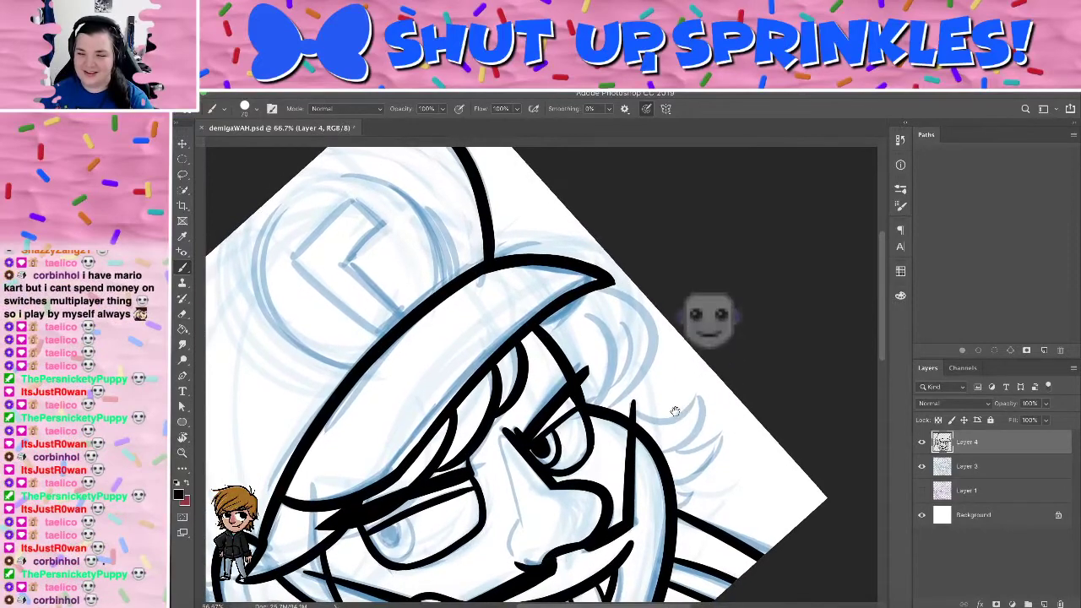
pyautogui.moveTo(674, 414)
pyautogui.mouseDown()
pyautogui.moveTo(724, 330)
pyautogui.moveTo(752, 210)
pyautogui.moveTo(788, 184)
pyautogui.moveTo(594, 382)
pyautogui.moveTo(625, 372)
pyautogui.moveTo(667, 403)
pyautogui.moveTo(643, 428)
pyautogui.moveTo(691, 403)
pyautogui.mouseUp()
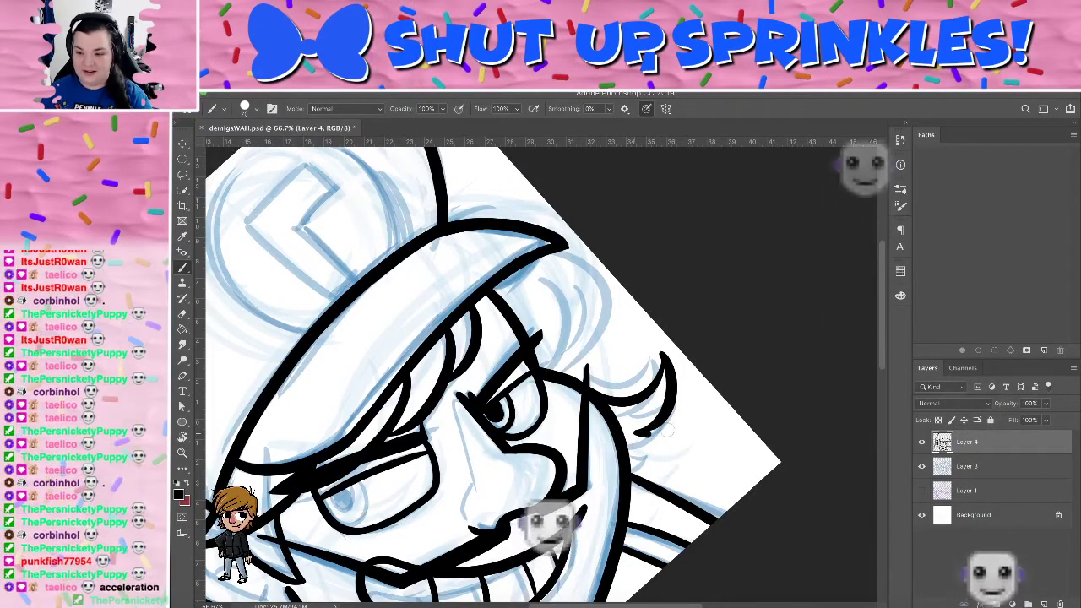
pyautogui.moveTo(636, 432)
pyautogui.mouseDown()
pyautogui.moveTo(684, 417)
pyautogui.moveTo(633, 457)
pyautogui.mouseUp()
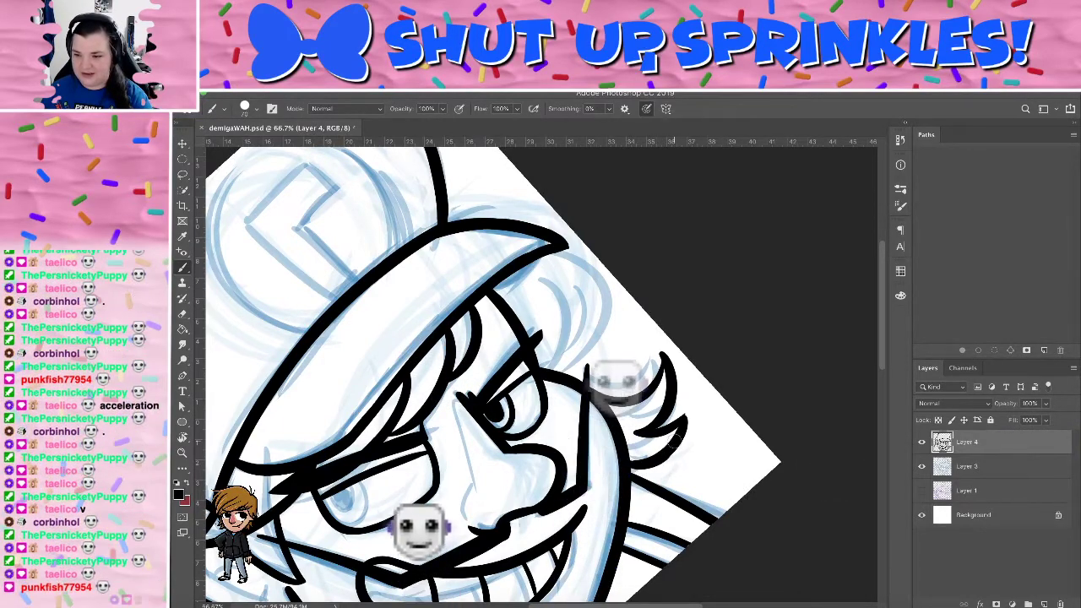
pyautogui.moveTo(706, 451)
pyautogui.mouseDown()
pyautogui.moveTo(708, 334)
pyautogui.moveTo(743, 355)
pyautogui.mouseUp()
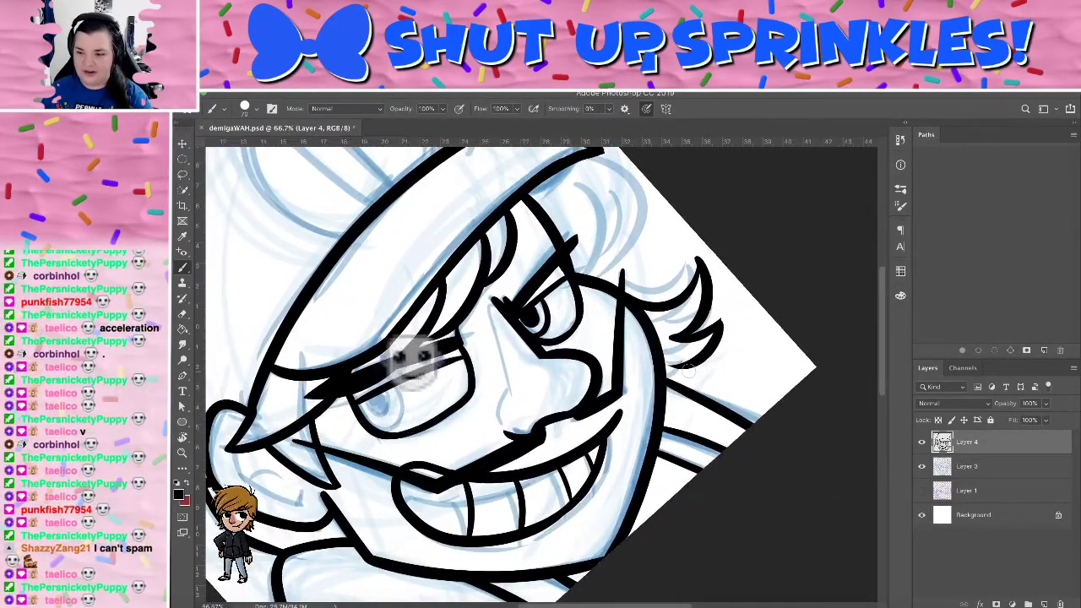
# Undo all the hair tuft strokes beside the far cheek
pyautogui.press('super+z')
pyautogui.press('super+z')
pyautogui.press('super+z')
pyautogui.press('super+z')
pyautogui.press('super+z')
pyautogui.press('super+z')
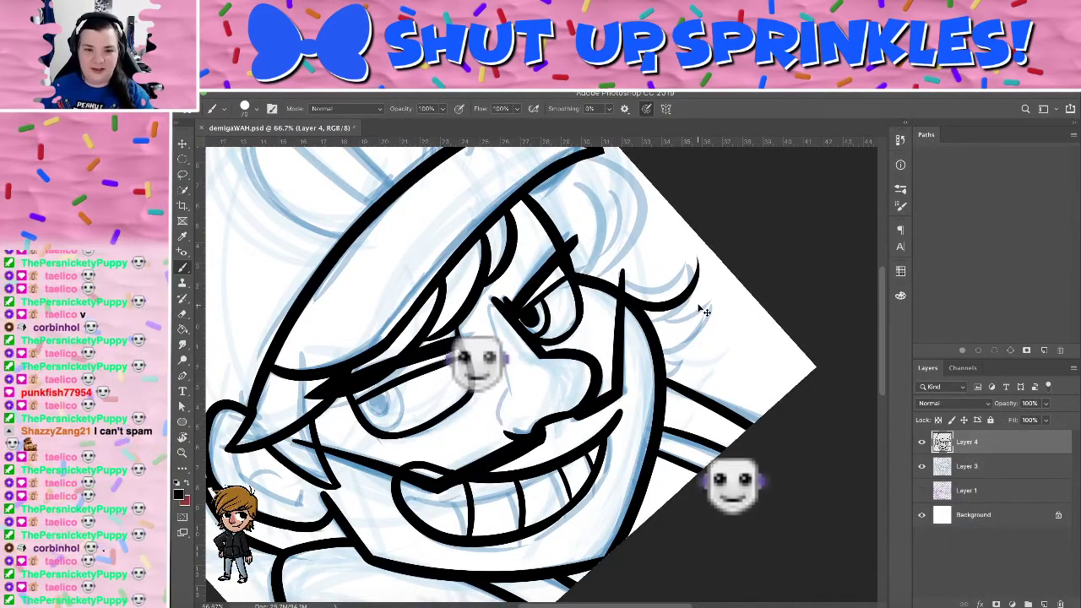
pyautogui.press('super+z')
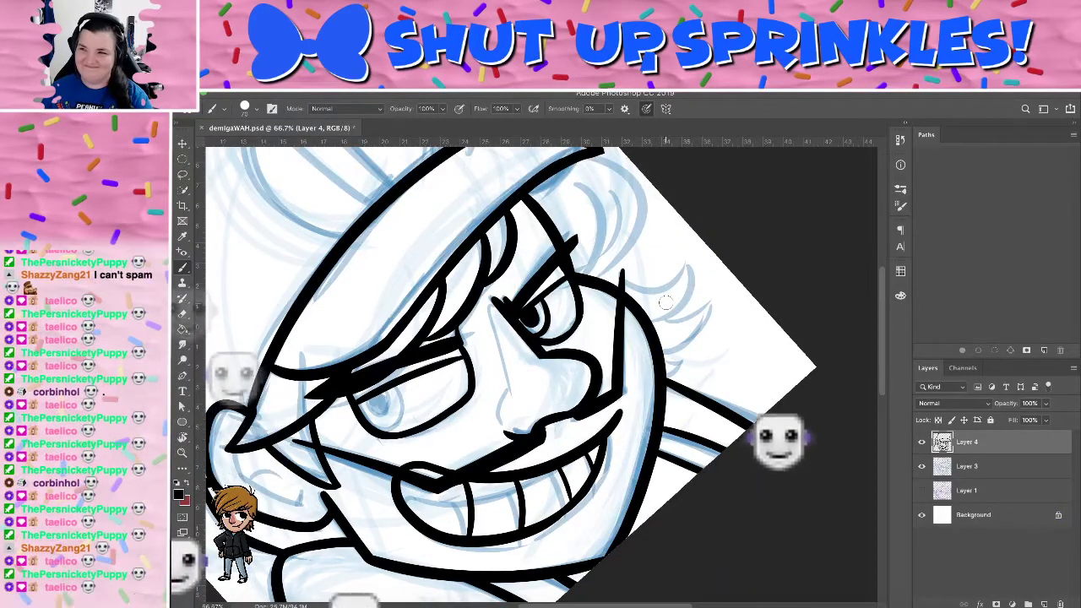
# Ink two curved, pointed hair tufts flicking outward from the far cheek's outline
pyautogui.moveTo(645, 313); pyautogui.dragTo(702, 284)
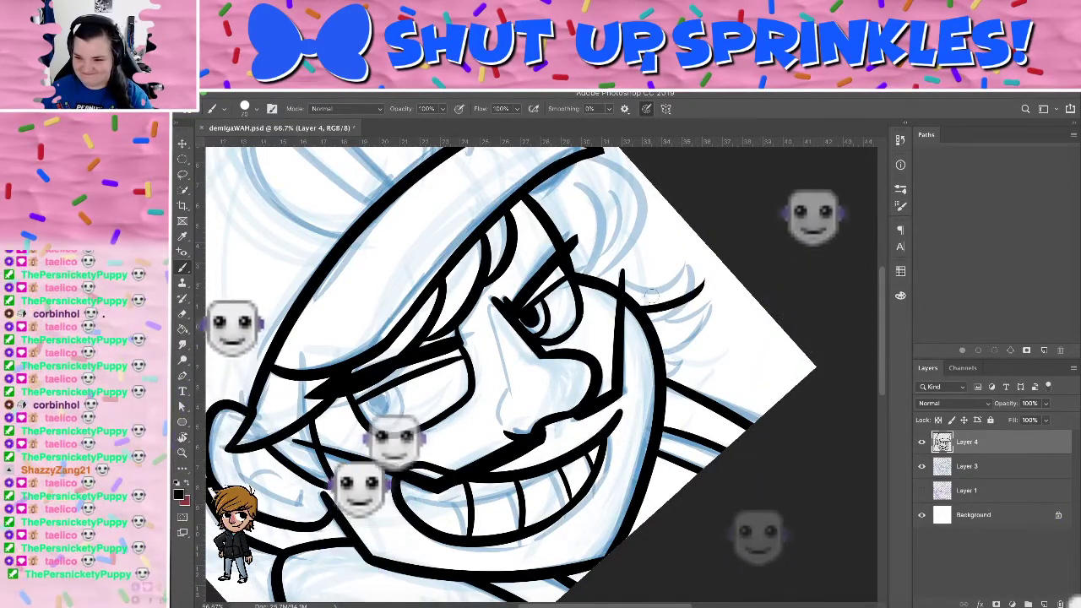
pyautogui.hotkey('ctrl', 'z')
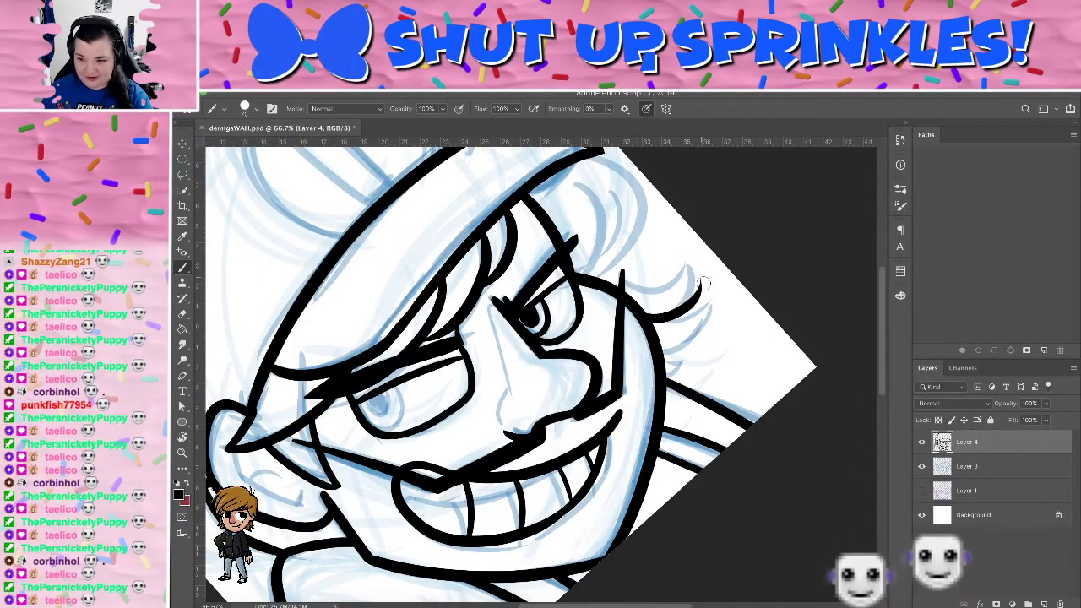
pyautogui.moveTo(700, 284); pyautogui.dragTo(667, 345)
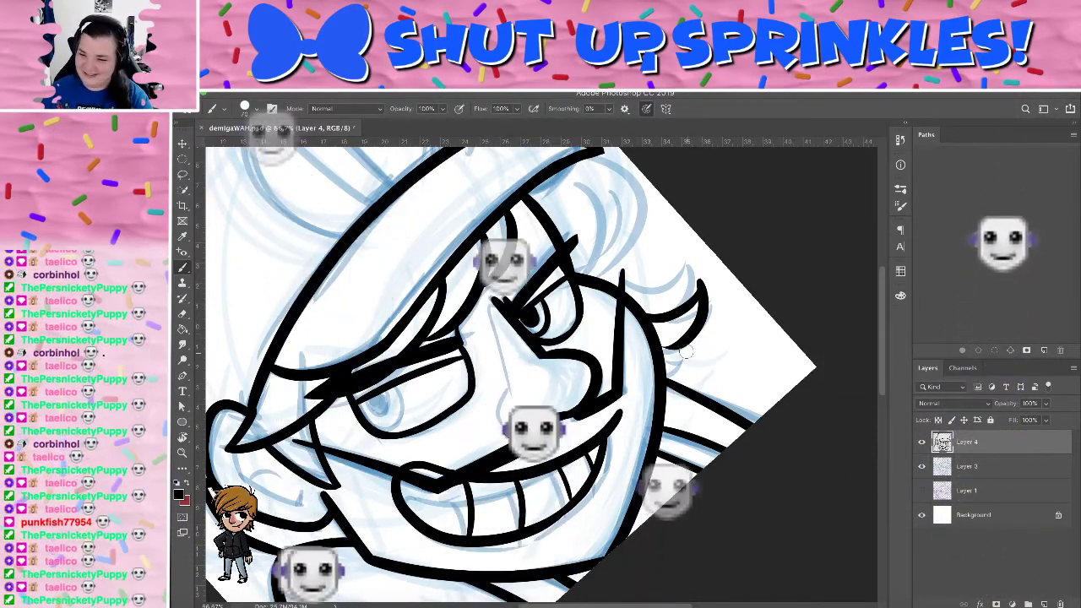
pyautogui.moveTo(675, 344); pyautogui.dragTo(715, 346)
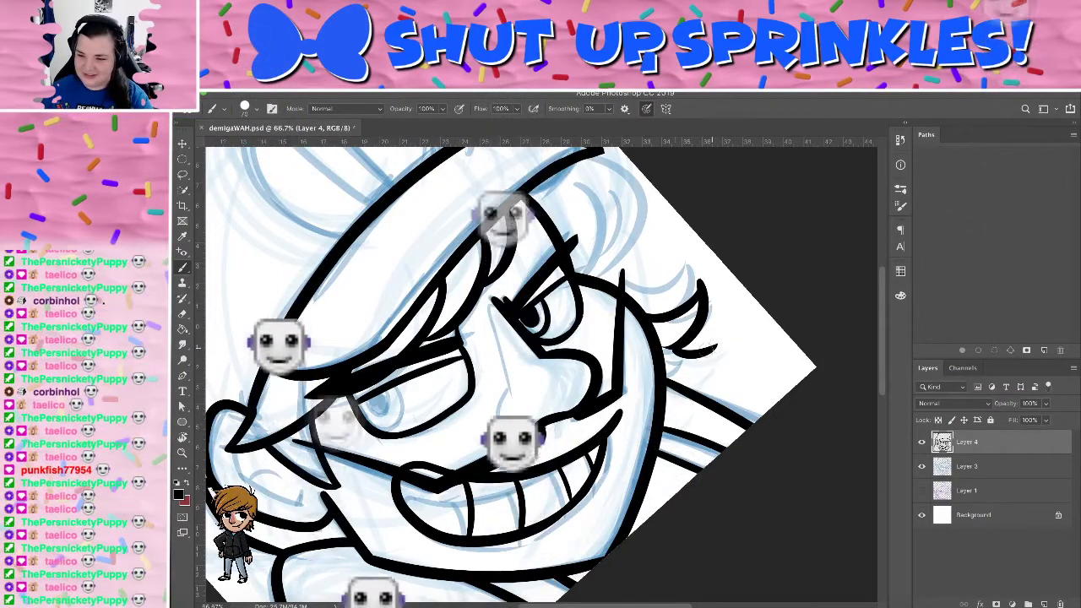
pyautogui.moveTo(655, 375); pyautogui.dragTo(720, 340)
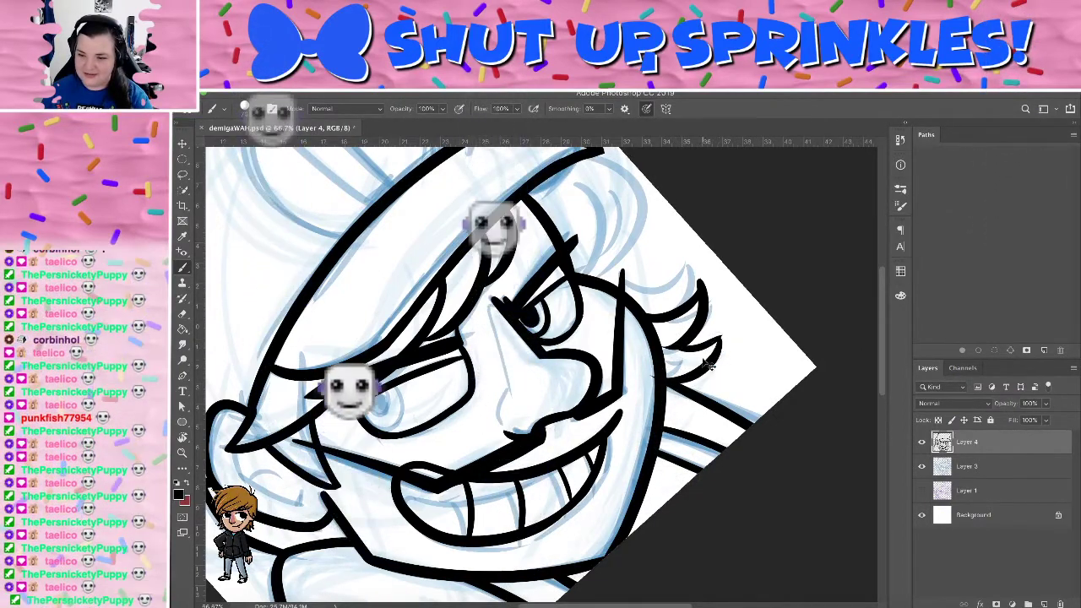
pyautogui.press('super+z')
pyautogui.press('super+z')
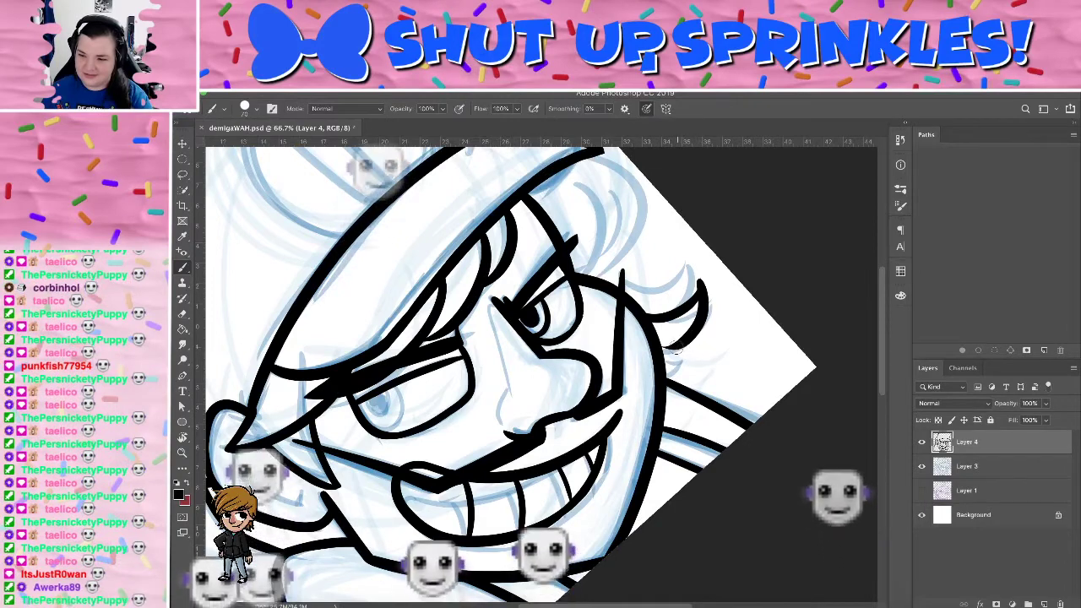
pyautogui.moveTo(677, 347); pyautogui.dragTo(717, 339)
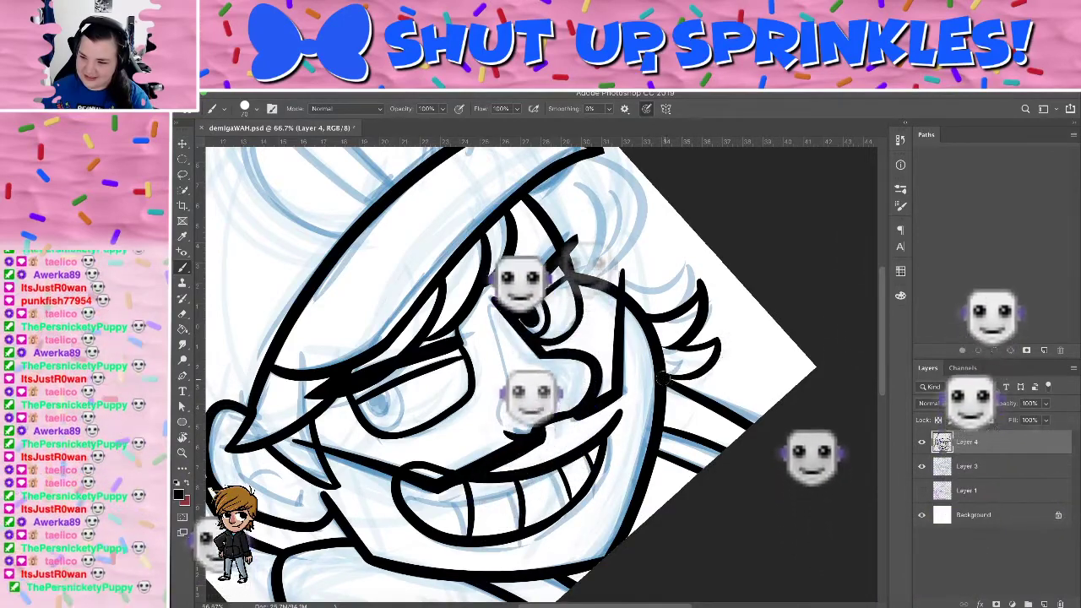
# Rotate the canvas to about 127° and erase stray ink to sharpen the tips of the hair tufts
pyautogui.press('r')
pyautogui.moveTo(776, 228); pyautogui.dragTo(439, 481)
pyautogui.moveTo(584, 394); pyautogui.dragTo(705, 253)
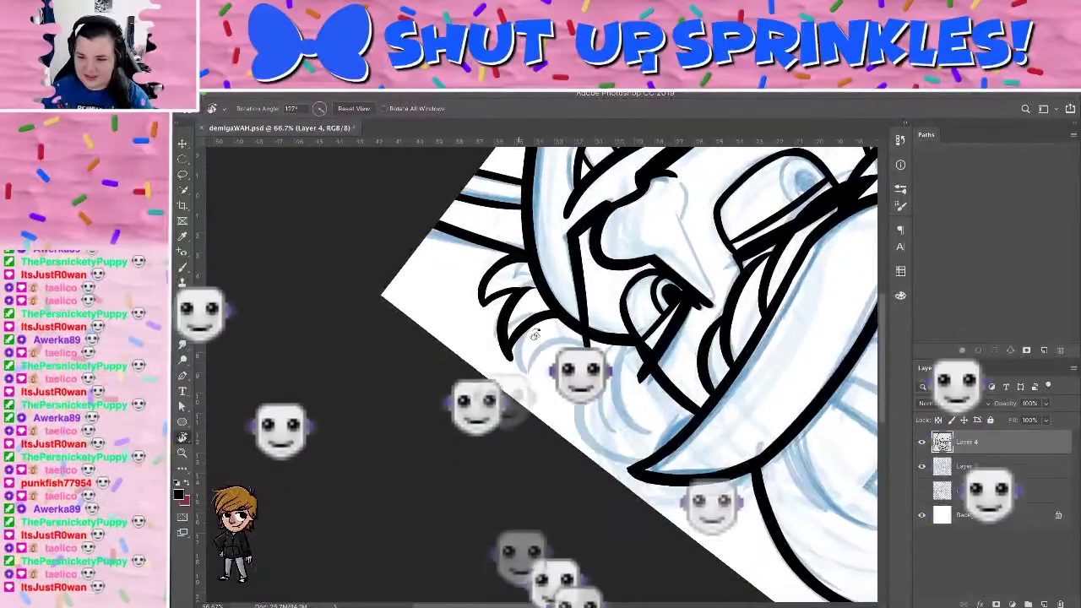
pyautogui.press('e')
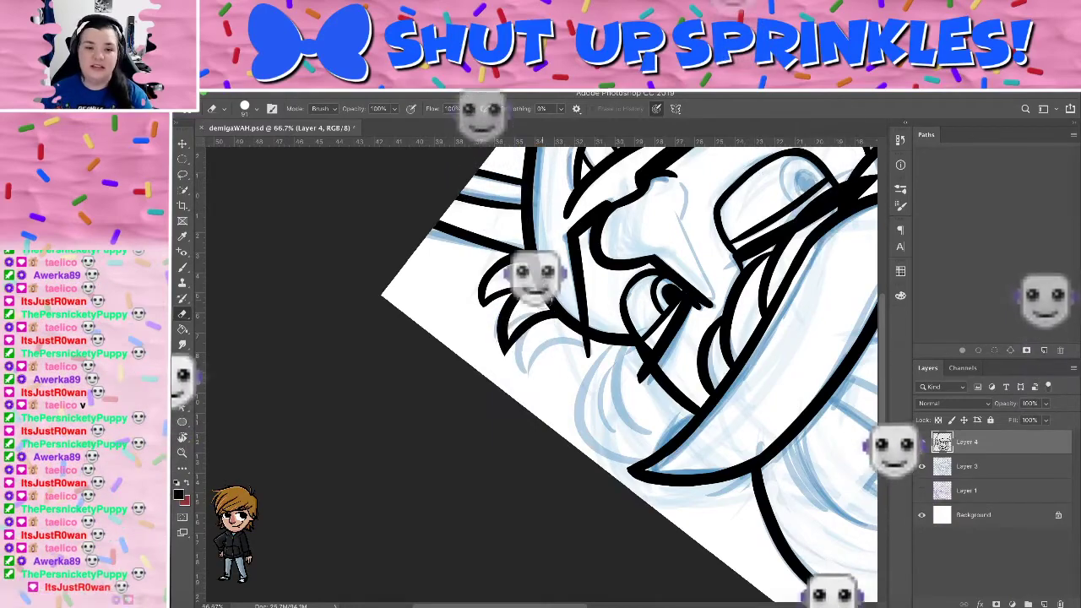
# Ink the rounded hair clump bulging from beneath the brim's tip beside the far brow, with curved strand lines inside it
pyautogui.press('r')
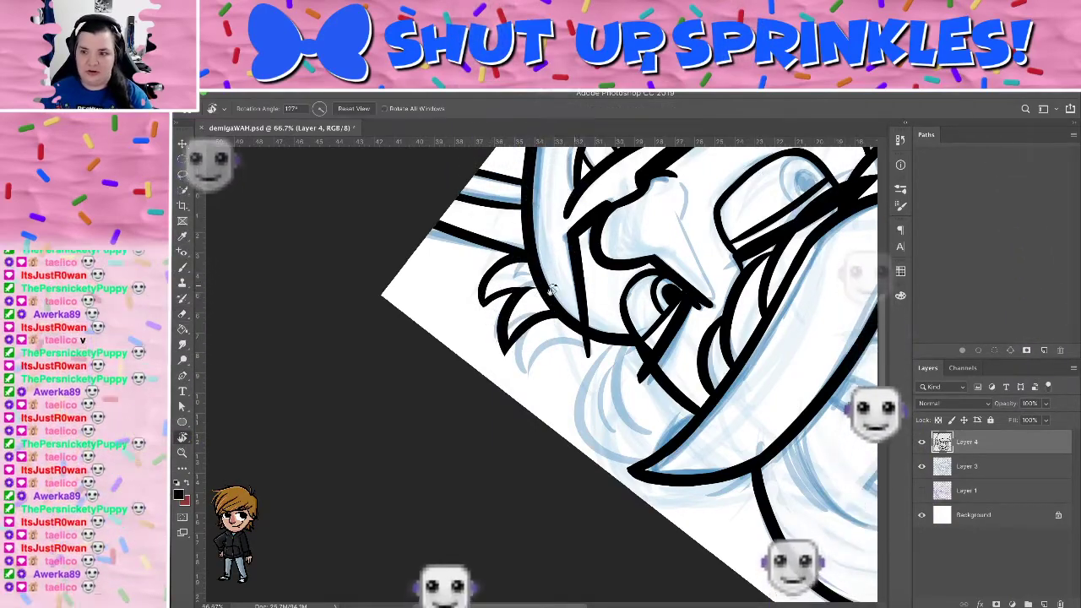
pyautogui.moveTo(489, 325); pyautogui.dragTo(641, 473)
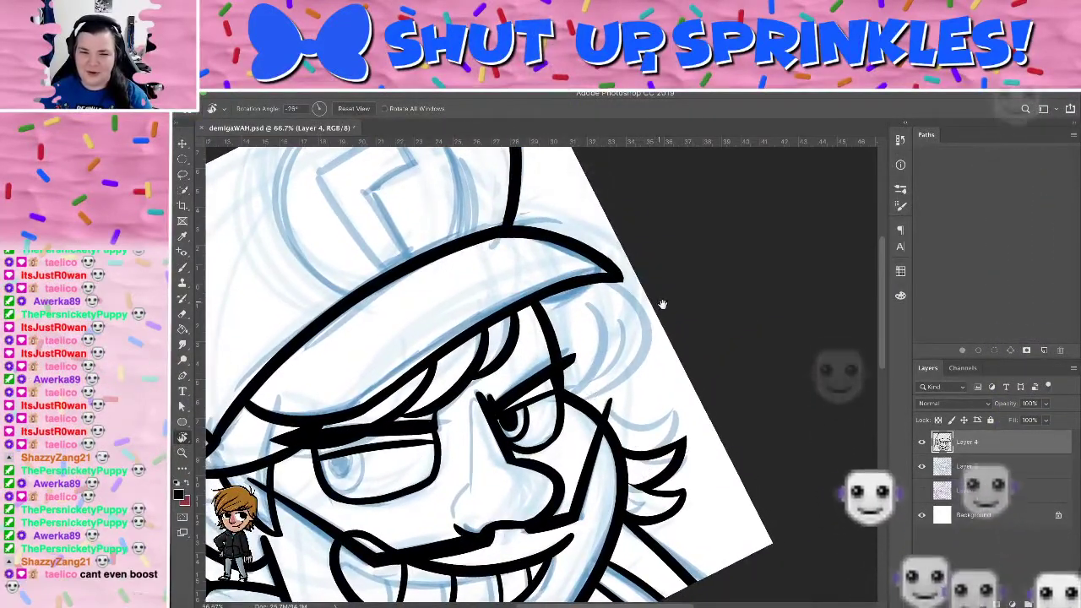
pyautogui.moveTo(654, 306); pyautogui.dragTo(715, 177)
pyautogui.scroll(5, 714, 177)
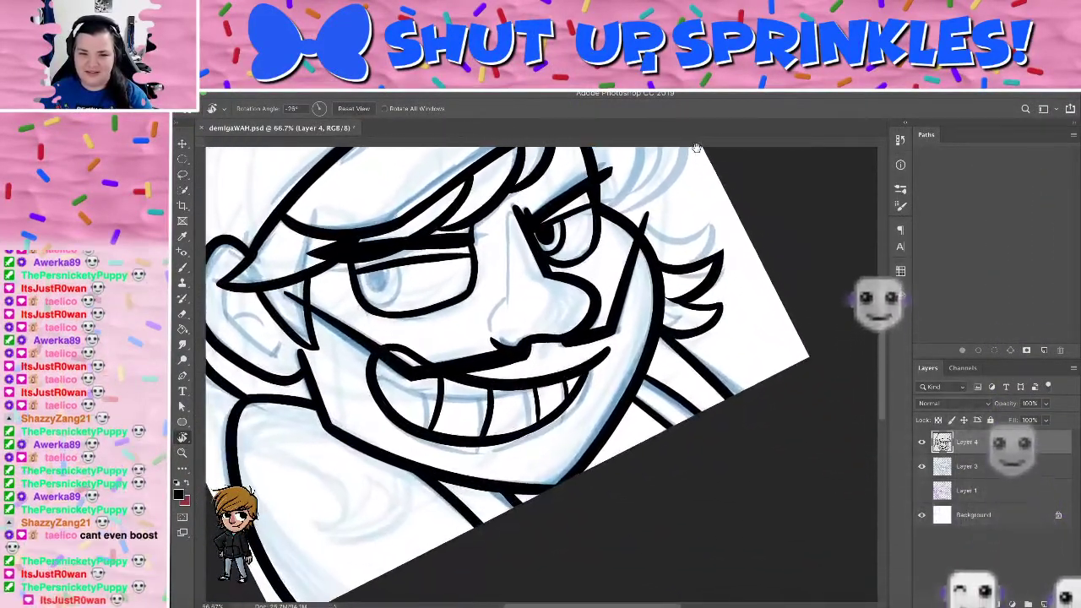
pyautogui.press('b')
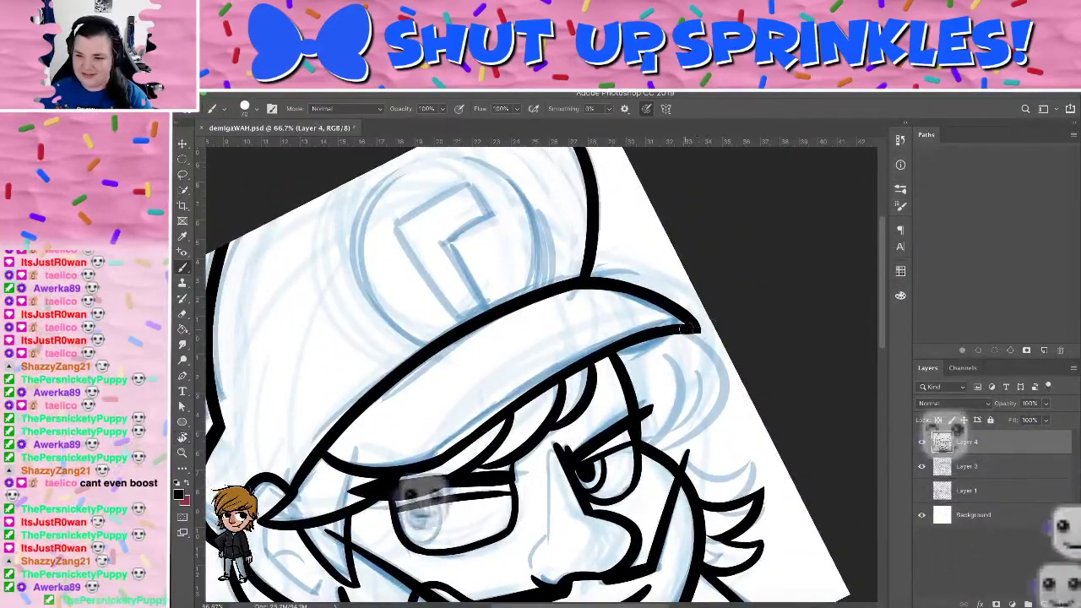
pyautogui.moveTo(685, 331)
pyautogui.mouseDown()
pyautogui.moveTo(733, 397)
pyautogui.moveTo(648, 447)
pyautogui.mouseUp()
pyautogui.hotkey('ctrl', 'z')
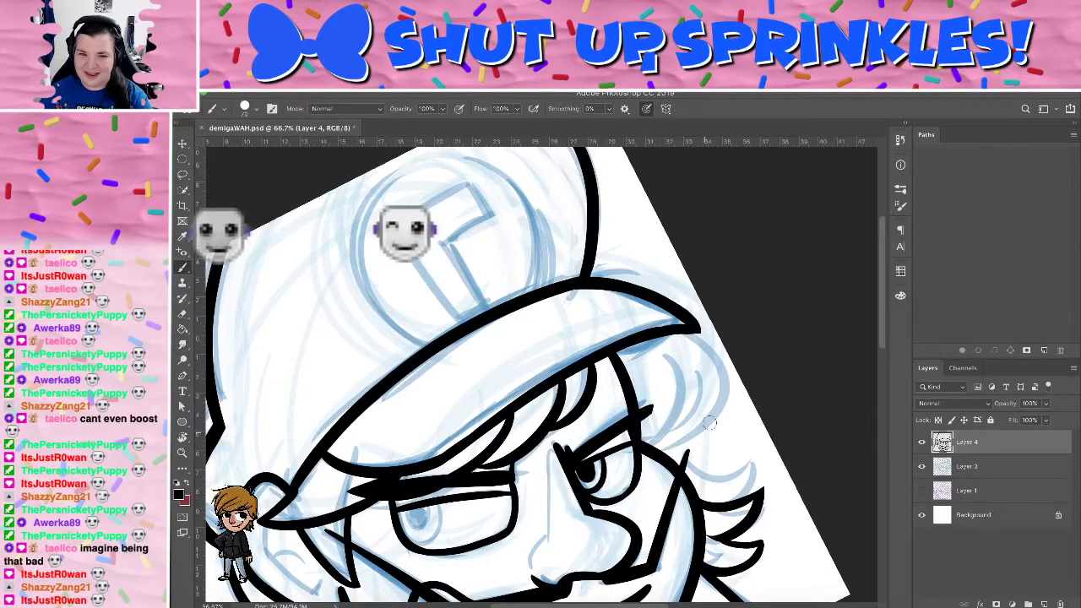
pyautogui.moveTo(690, 329)
pyautogui.mouseDown()
pyautogui.moveTo(697, 433)
pyautogui.moveTo(732, 387)
pyautogui.mouseUp()
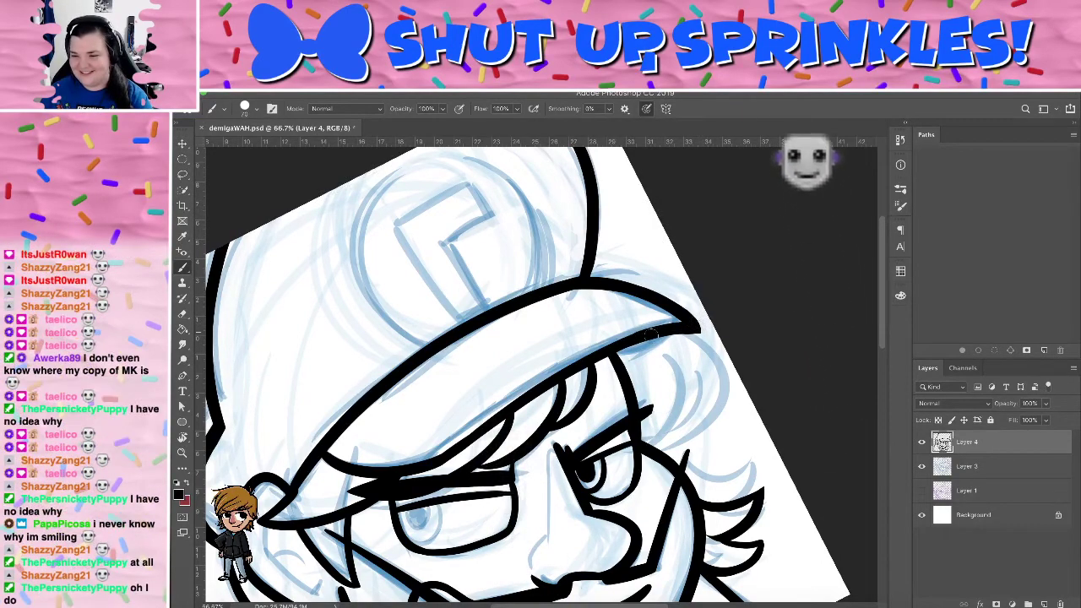
pyautogui.moveTo(650, 332)
pyautogui.mouseDown()
pyautogui.moveTo(628, 361)
pyautogui.moveTo(603, 362)
pyautogui.moveTo(629, 338)
pyautogui.mouseUp()
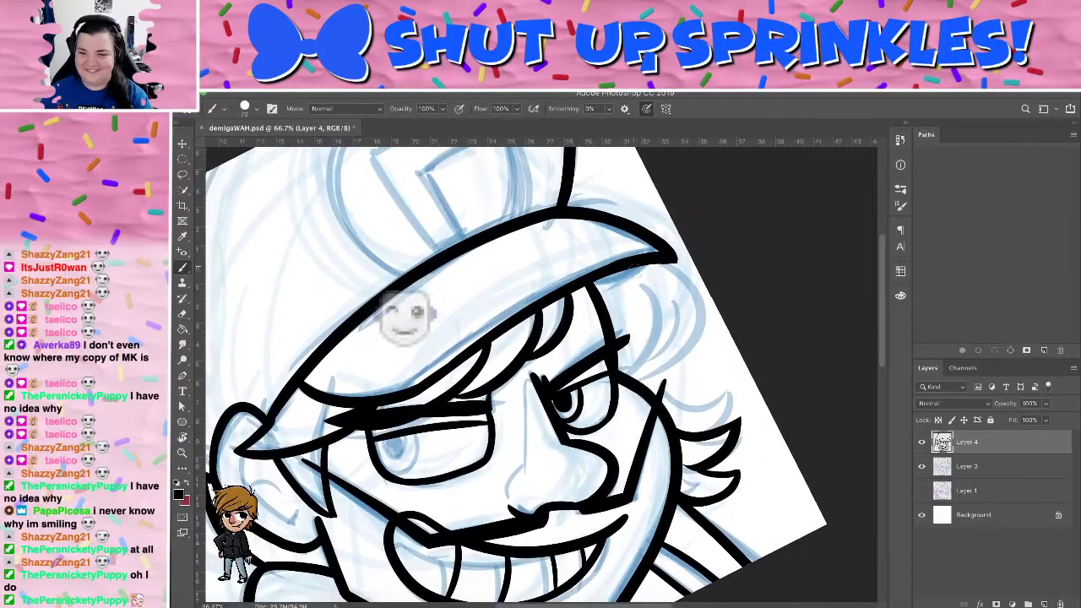
pyautogui.moveTo(635, 285); pyautogui.dragTo(623, 374)
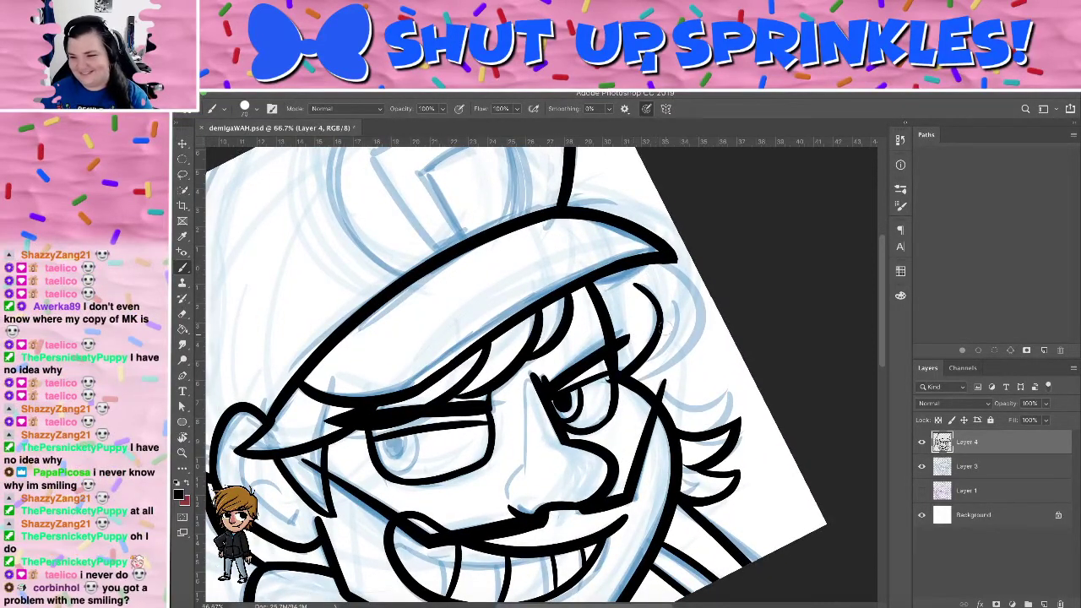
pyautogui.moveTo(635, 288); pyautogui.dragTo(631, 374)
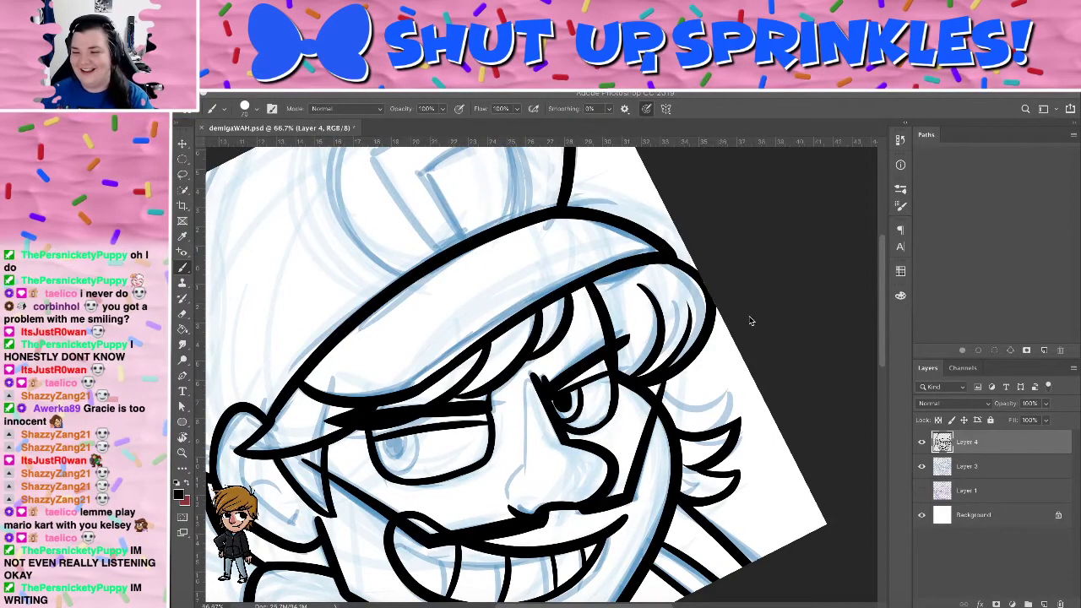
# Ink the inner fold lines inside the near ear
pyautogui.scroll(-15, 743, 320)
pyautogui.hscroll(-8, 743, 321)
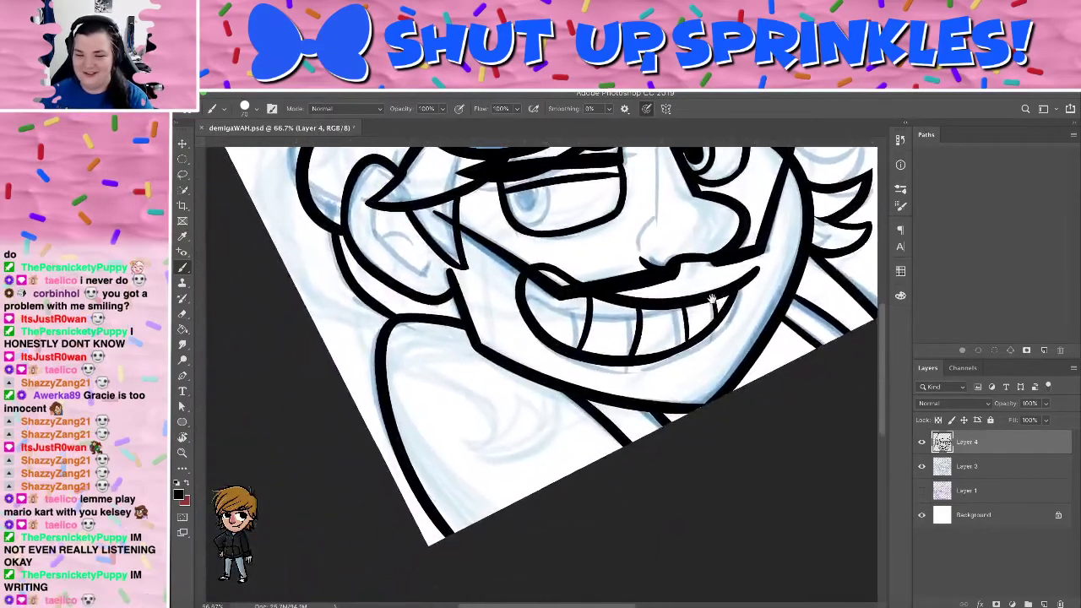
pyautogui.scroll(10, 712, 300)
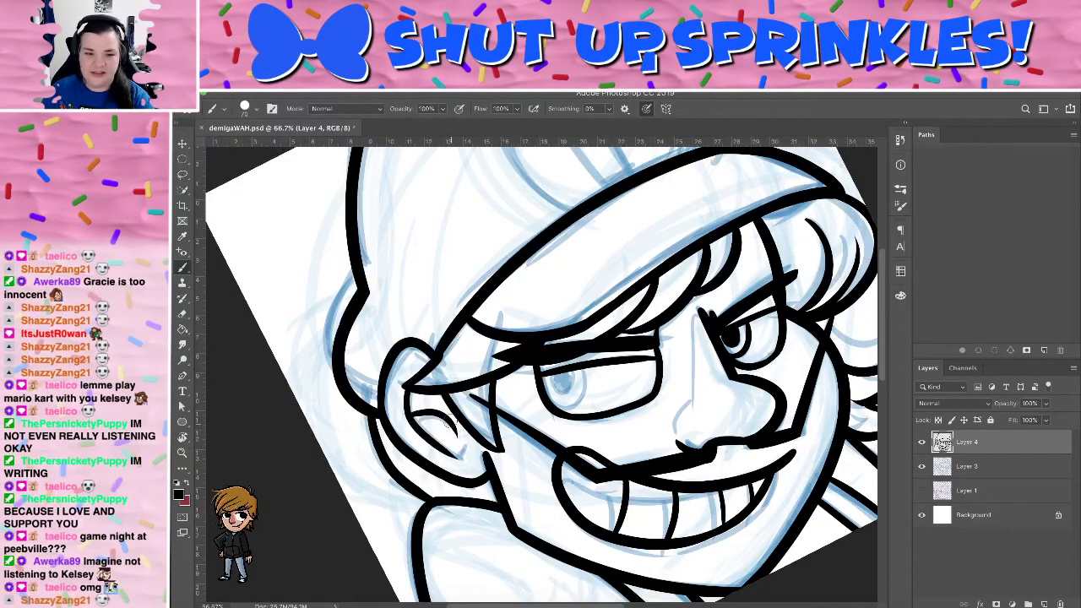
# Ink the round emblem outline on the cap's front, with both ends meeting the upper edge of the brim
pyautogui.moveTo(602, 392)
pyautogui.mouseDown()
pyautogui.moveTo(540, 395)
pyautogui.moveTo(460, 282)
pyautogui.moveTo(538, 400)
pyautogui.moveTo(557, 304)
pyautogui.moveTo(540, 278)
pyautogui.moveTo(397, 381)
pyautogui.moveTo(422, 363)
pyautogui.moveTo(456, 376)
pyautogui.moveTo(503, 459)
pyautogui.moveTo(461, 311)
pyautogui.moveTo(508, 289)
pyautogui.moveTo(532, 300)
pyautogui.moveTo(568, 445)
pyautogui.moveTo(526, 363)
pyautogui.moveTo(513, 281)
pyautogui.moveTo(436, 354)
pyautogui.moveTo(461, 284)
pyautogui.mouseUp()
pyautogui.hotkey('ctrl', 'r')
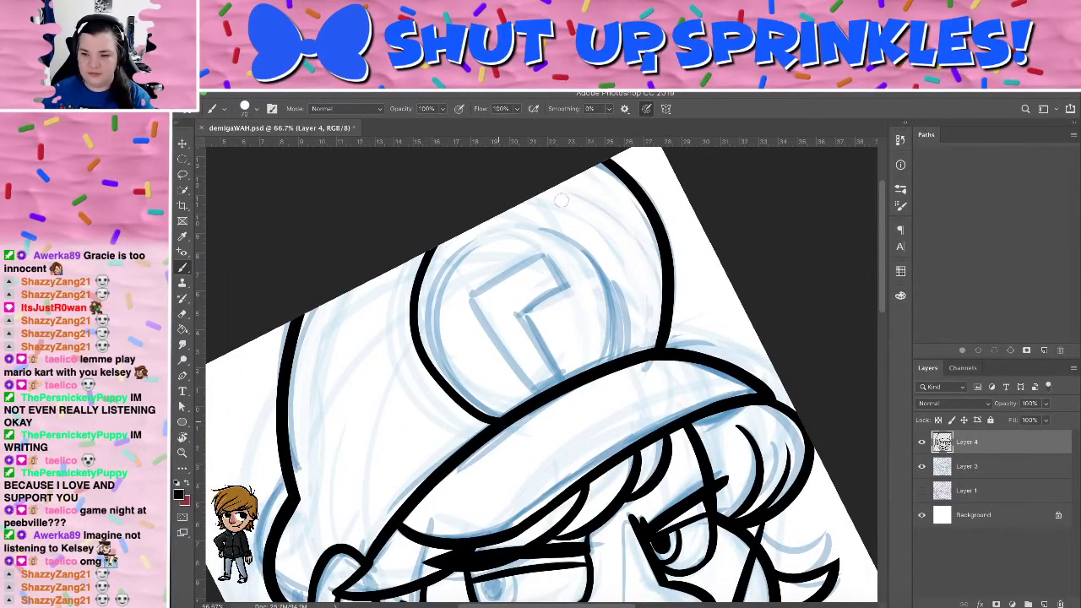
pyautogui.hotkey('ctrl', 'z')
pyautogui.moveTo(532, 219); pyautogui.dragTo(609, 373)
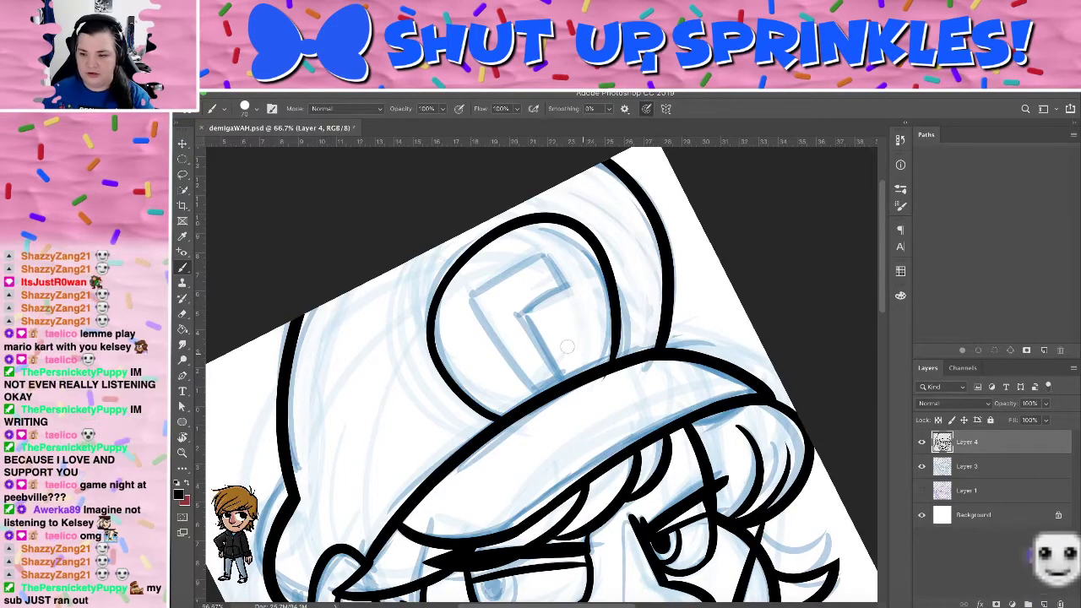
pyautogui.hotkey('ctrl', 'z')
pyautogui.moveTo(500, 421)
pyautogui.mouseDown()
pyautogui.moveTo(447, 368)
pyautogui.moveTo(602, 380)
pyautogui.mouseUp()
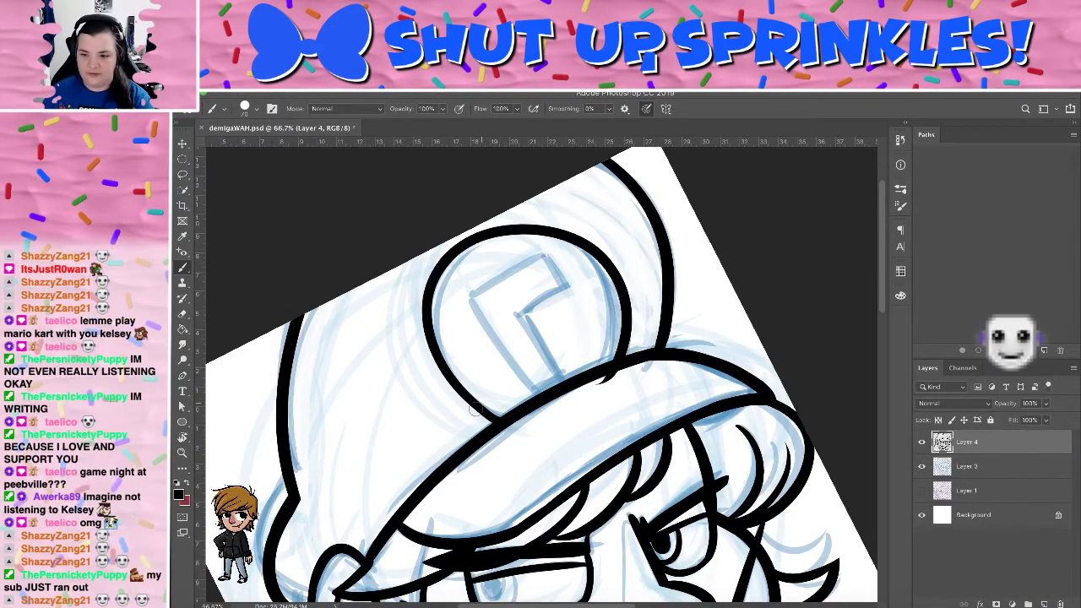
pyautogui.hotkey('ctrl', 'z')
pyautogui.moveTo(502, 418)
pyautogui.mouseDown()
pyautogui.moveTo(564, 236)
pyautogui.moveTo(597, 347)
pyautogui.mouseUp()
pyautogui.hotkey('ctrl', 'z')
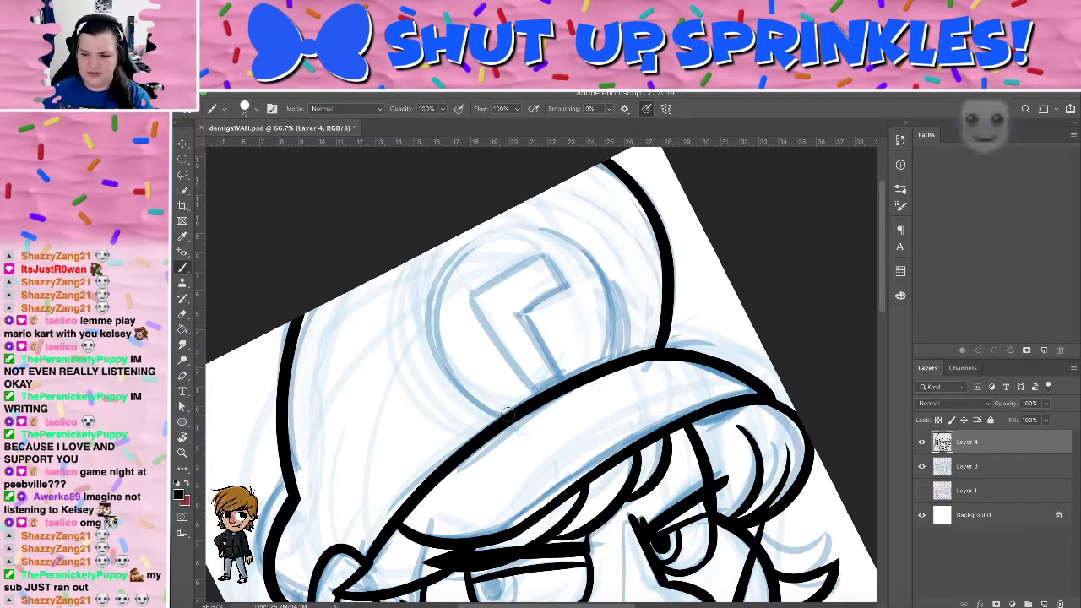
pyautogui.moveTo(503, 416); pyautogui.dragTo(629, 272)
pyautogui.hotkey('ctrl', 'z')
pyautogui.moveTo(502, 417)
pyautogui.mouseDown()
pyautogui.moveTo(516, 227)
pyautogui.moveTo(604, 367)
pyautogui.mouseUp()
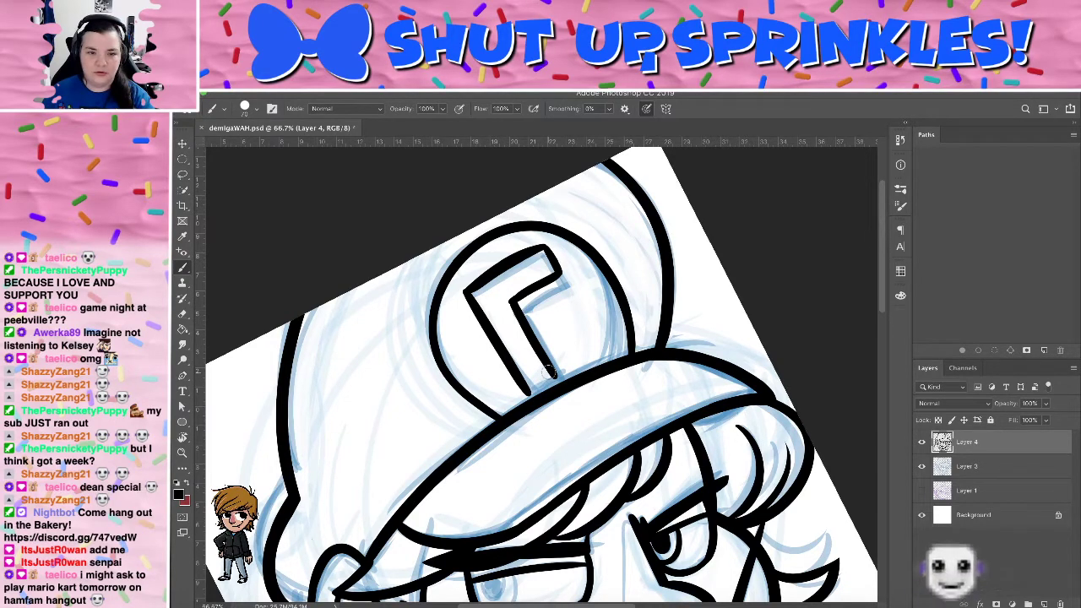
# Close the lower end of the upside-down L inside the cap's emblem with a short ink line
pyautogui.moveTo(528, 393); pyautogui.dragTo(559, 371)
pyautogui.press('super+z')
pyautogui.press('super+z')
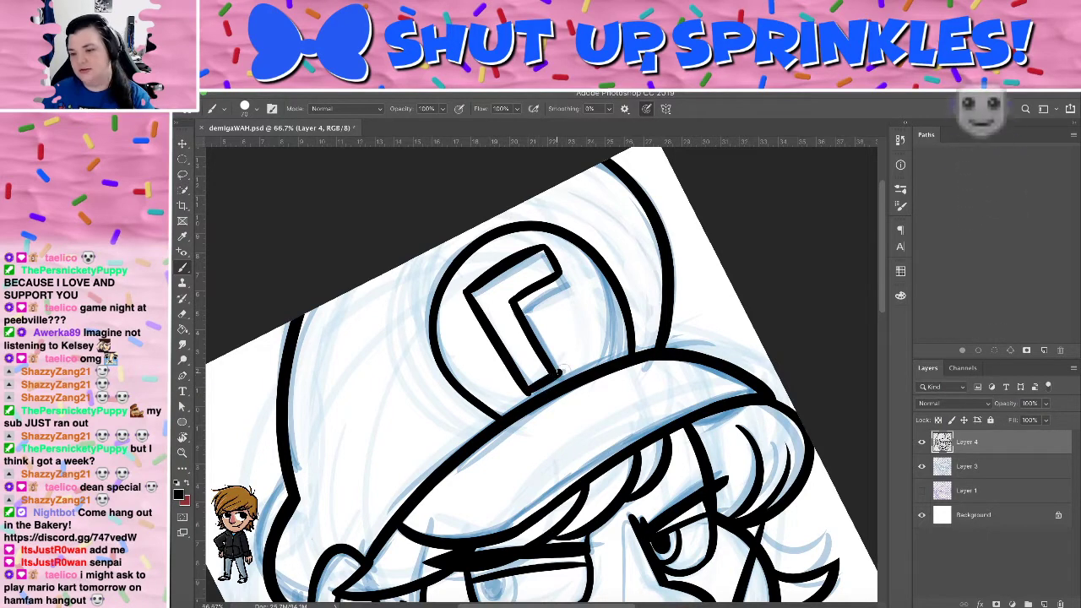
# Erase along the upper edge of the emblem's upside-down L to sharpen its corners
pyautogui.press('e')
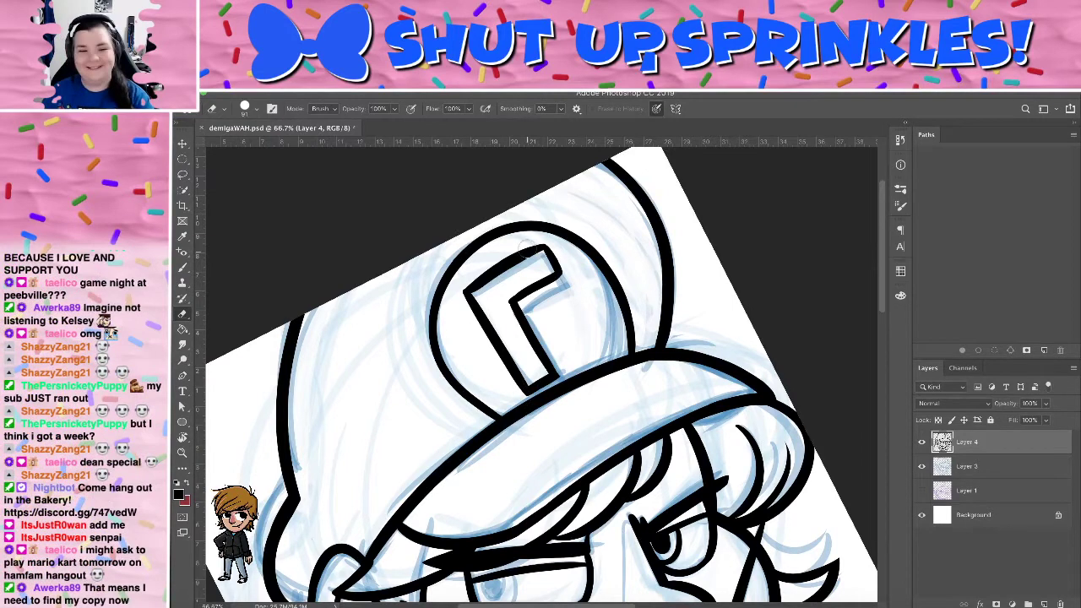
pyautogui.press('b')
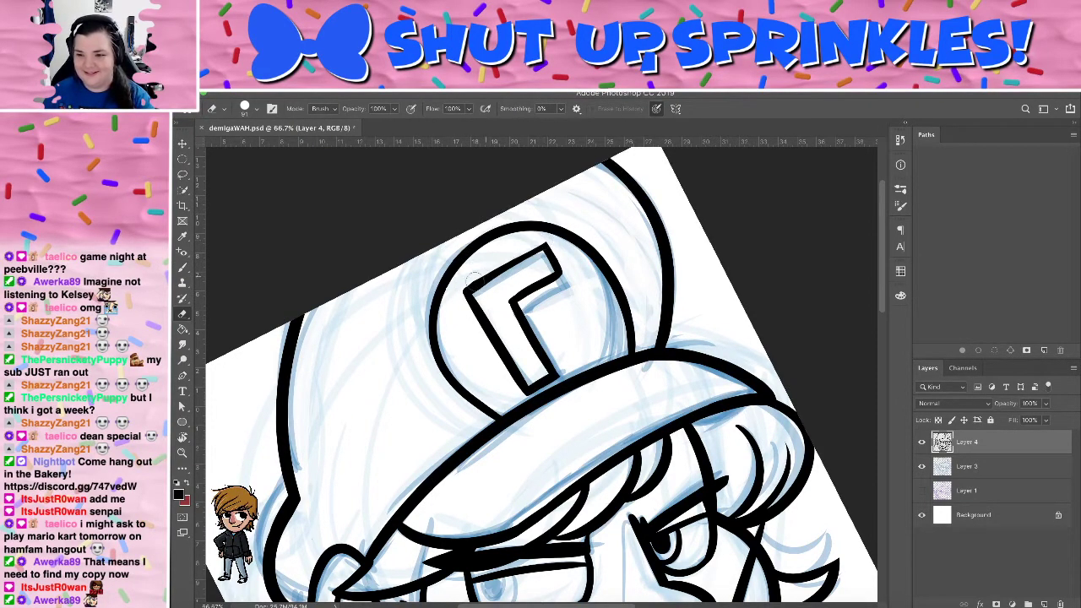
pyautogui.moveTo(463, 292); pyautogui.dragTo(534, 248)
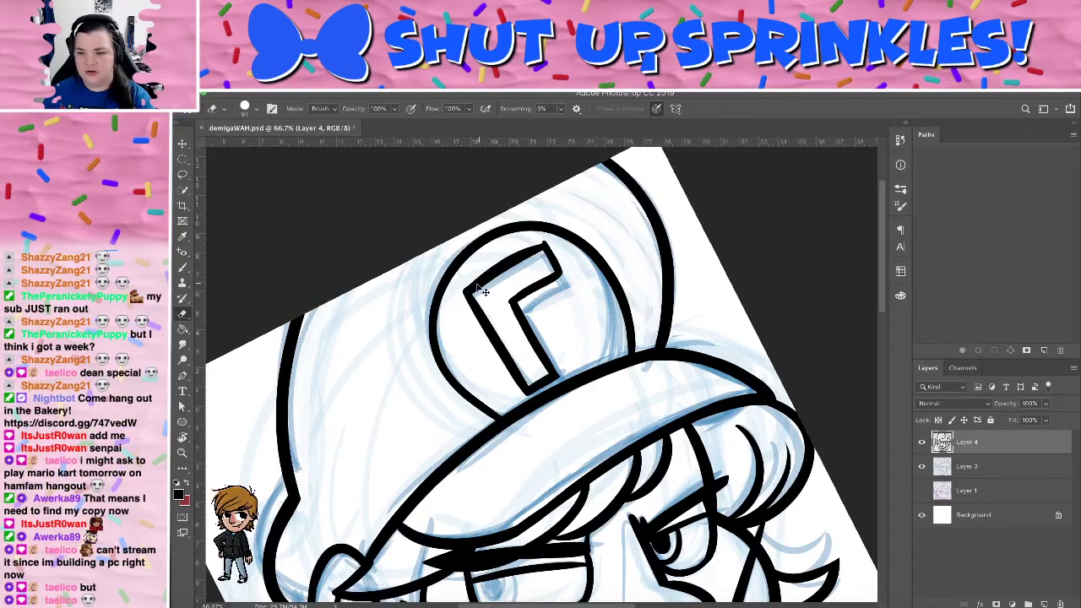
# Erase the rough upper edge of the emblem's upside-down L and re-ink it as one straight line
pyautogui.moveTo(462, 291); pyautogui.dragTo(544, 249)
pyautogui.press('b')
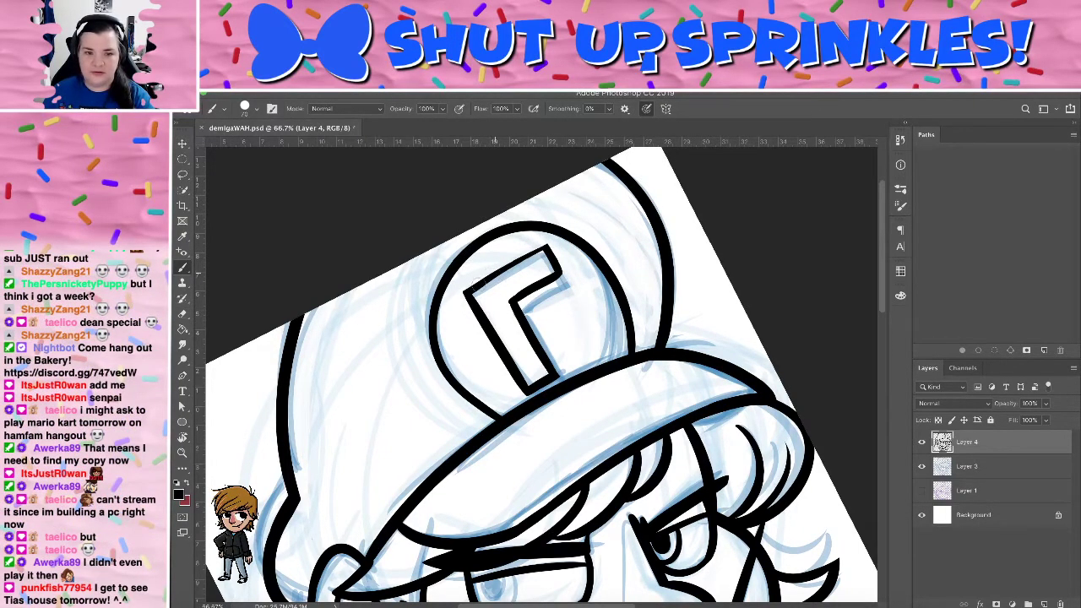
pyautogui.moveTo(466, 292); pyautogui.dragTo(543, 247)
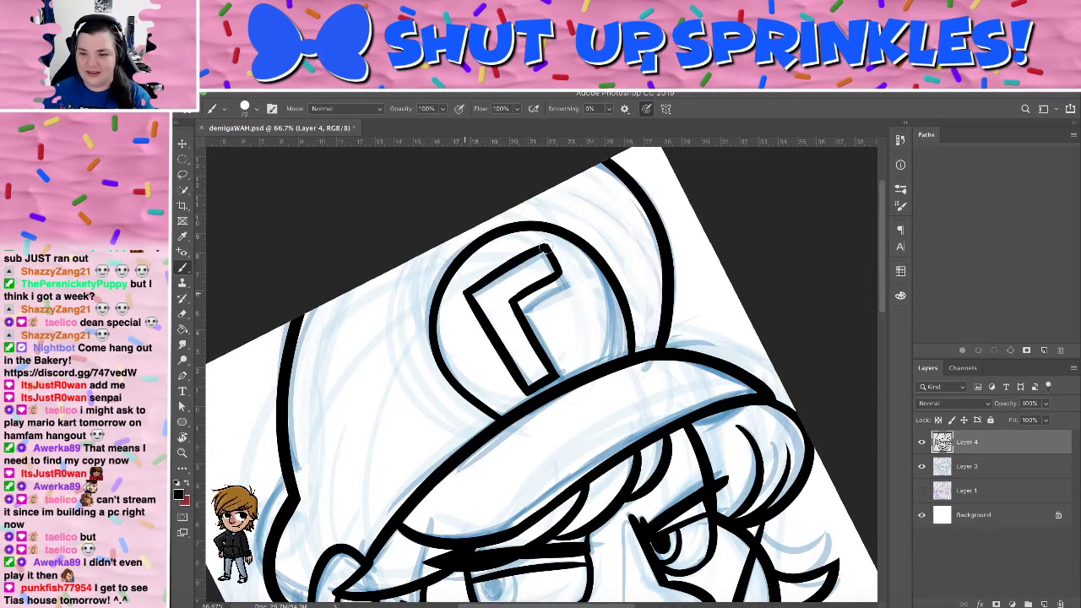
pyautogui.press('super+z')
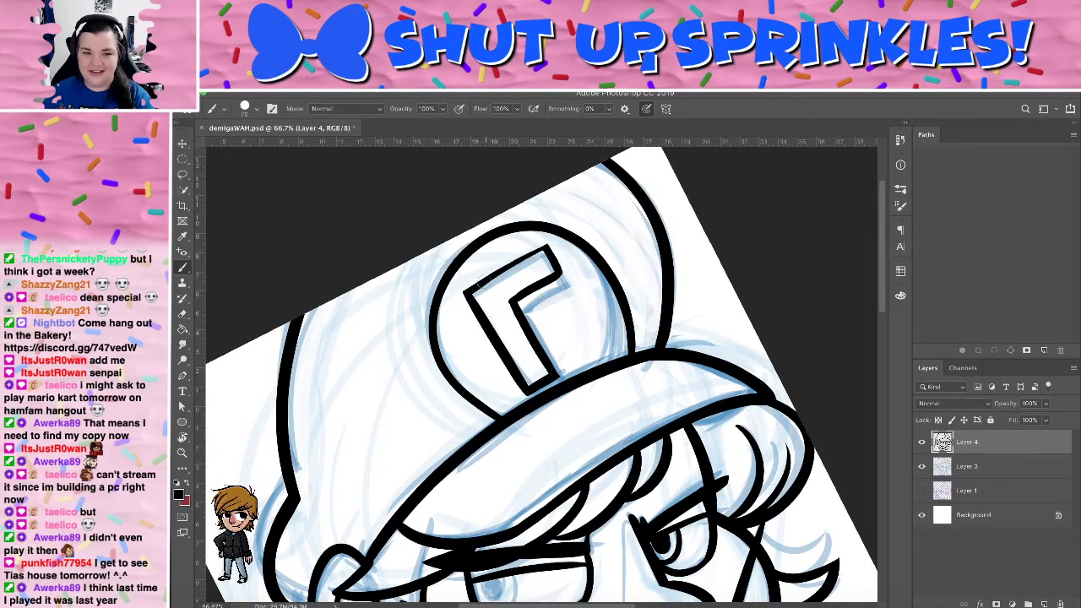
pyautogui.moveTo(470, 291); pyautogui.dragTo(539, 252)
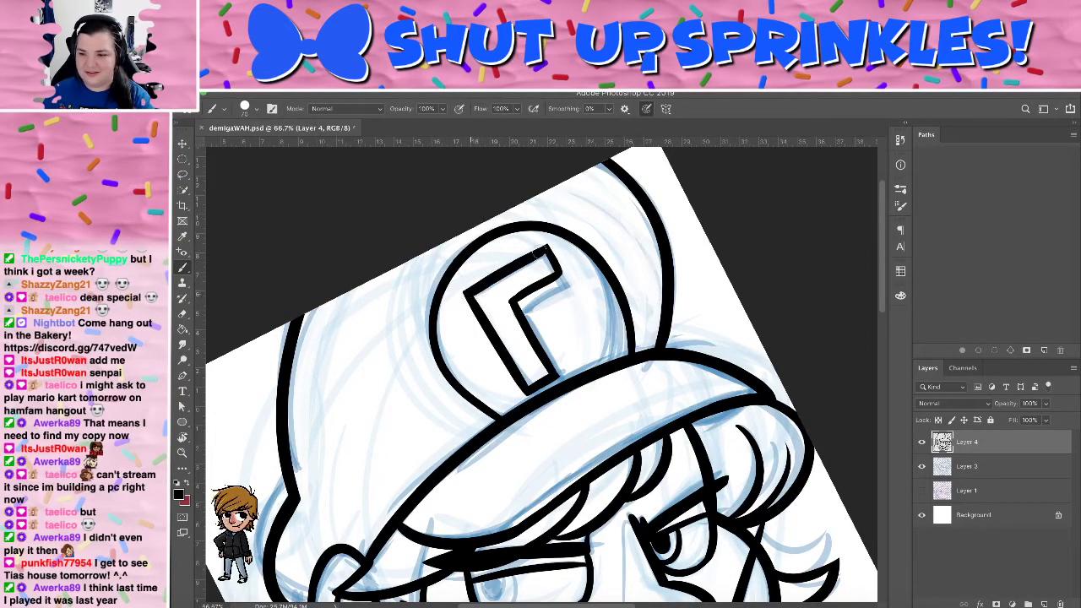
pyautogui.press('super+z')
pyautogui.moveTo(468, 291); pyautogui.dragTo(545, 249)
pyautogui.press('e')
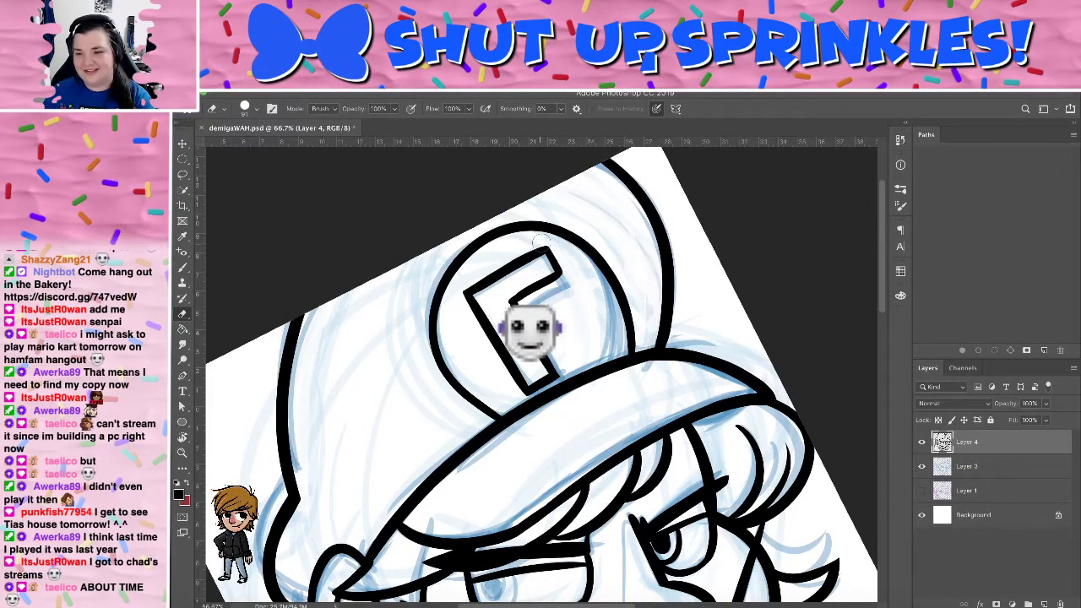
# Make the line-art layer, Layer 4, the only selected layer
pyautogui.keyDown('shift'); pyautogui.keyDown('super'); pyautogui.click(563, 255); pyautogui.keyUp('super'); pyautogui.keyUp('shift')
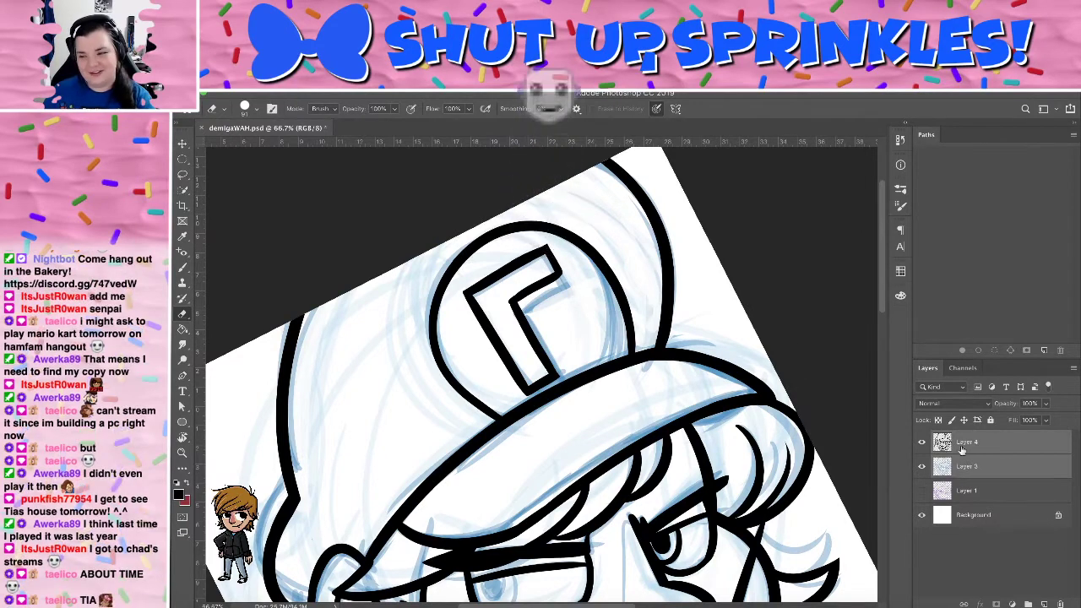
pyautogui.click(983, 463)
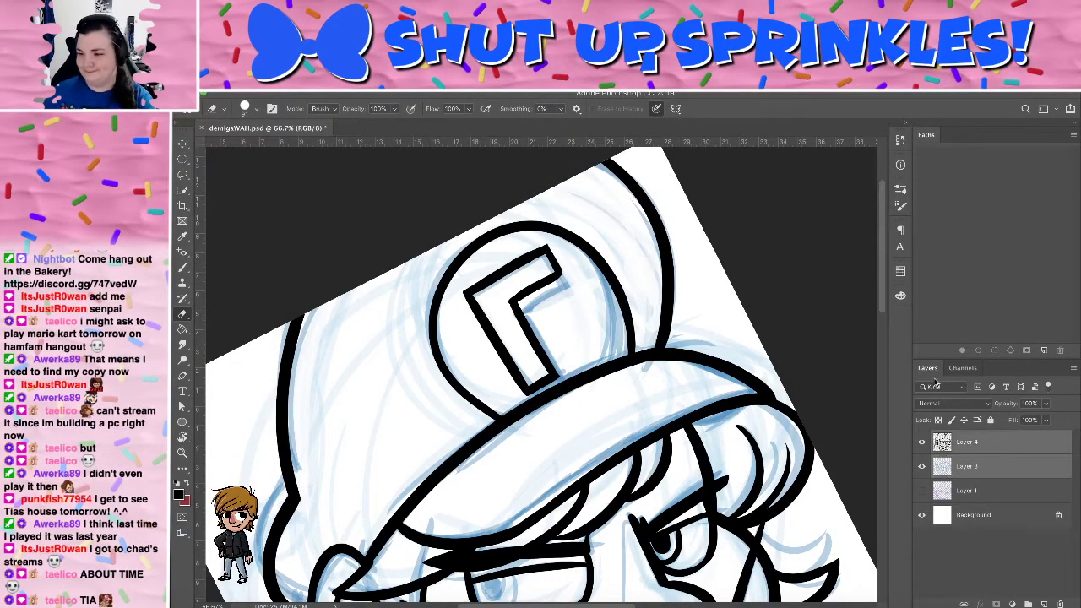
pyautogui.keyDown('super'); pyautogui.click(998, 445); pyautogui.keyUp('super')
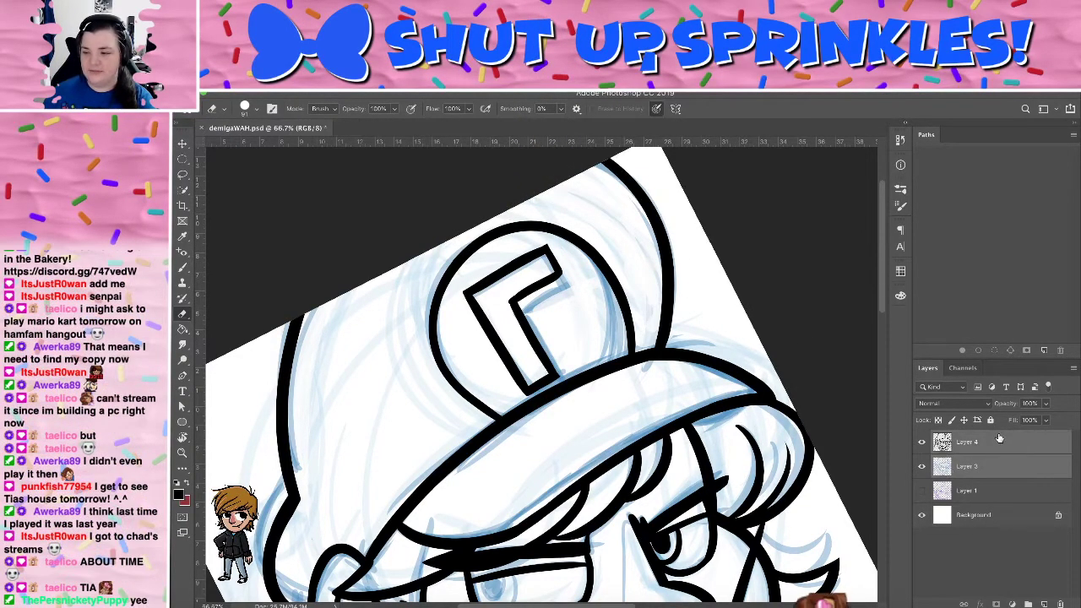
pyautogui.keyDown('super'); pyautogui.click(998, 442); pyautogui.keyUp('super')
pyautogui.doubleClick(999, 442)
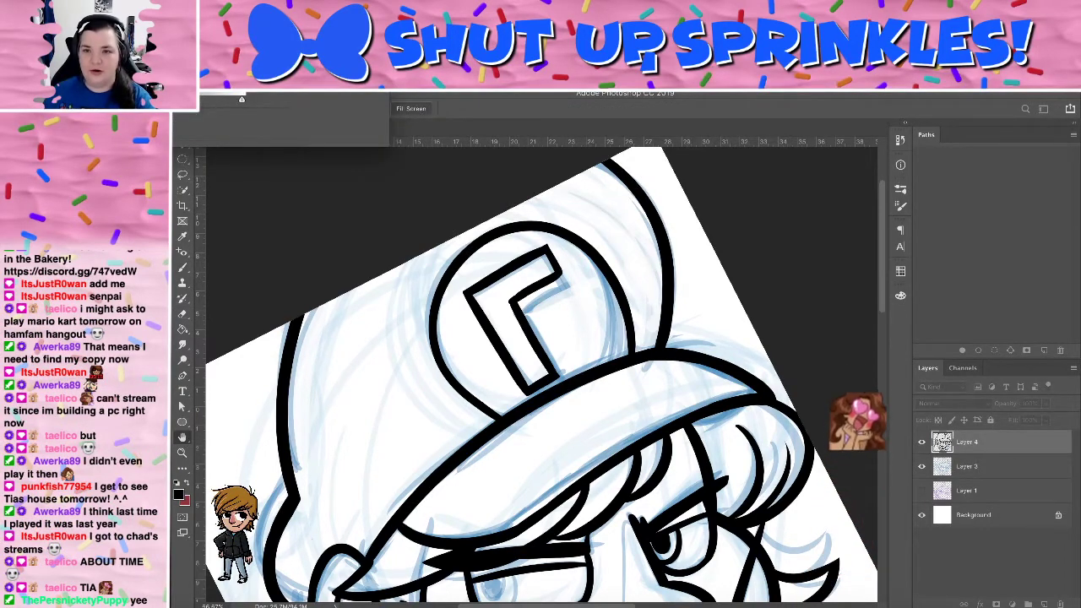
pyautogui.press('Escape')
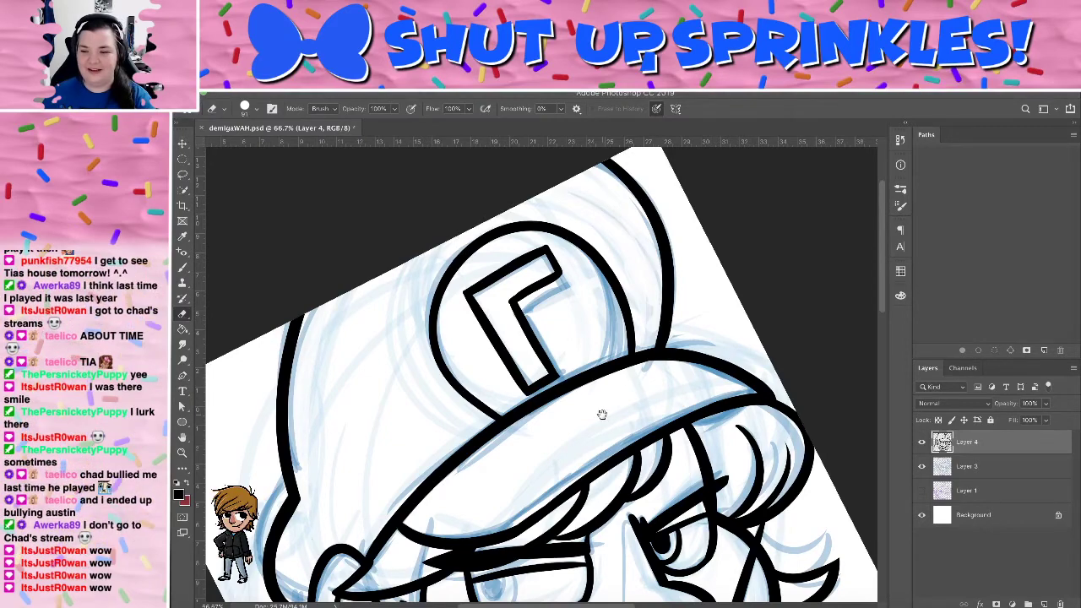
pyautogui.moveTo(611, 414)
pyautogui.mouseDown()
pyautogui.moveTo(689, 314)
pyautogui.moveTo(696, 403)
pyautogui.mouseUp()
pyautogui.press('b')
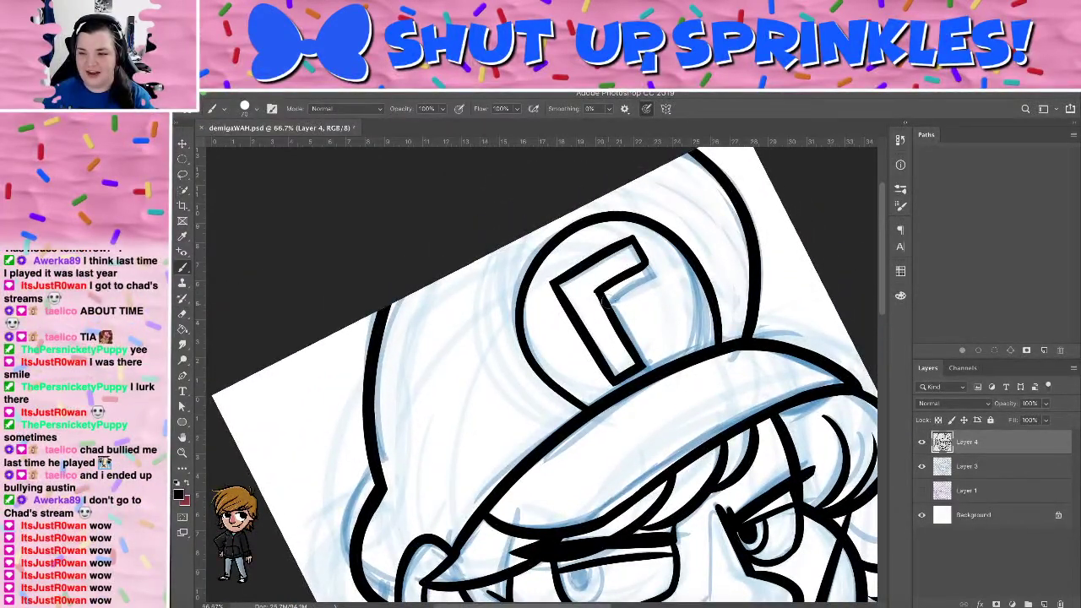
pyautogui.press('e')
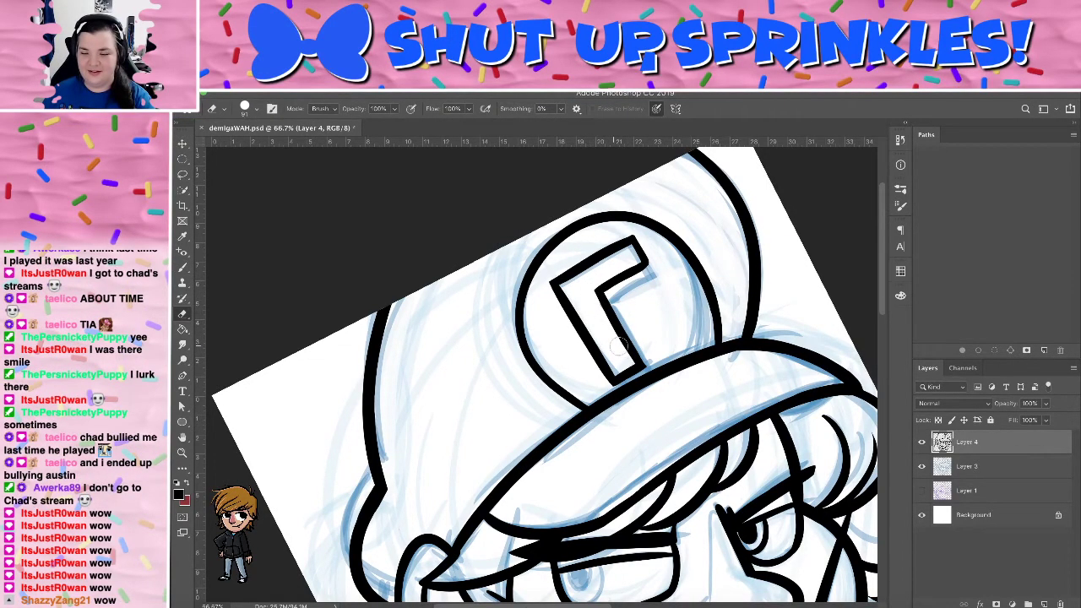
pyautogui.moveTo(567, 303); pyautogui.dragTo(355, 101)
pyautogui.moveTo(596, 319); pyautogui.dragTo(663, 377)
# Ink the curved iris outline inside the near eye over the blue sketch
pyautogui.press('b')
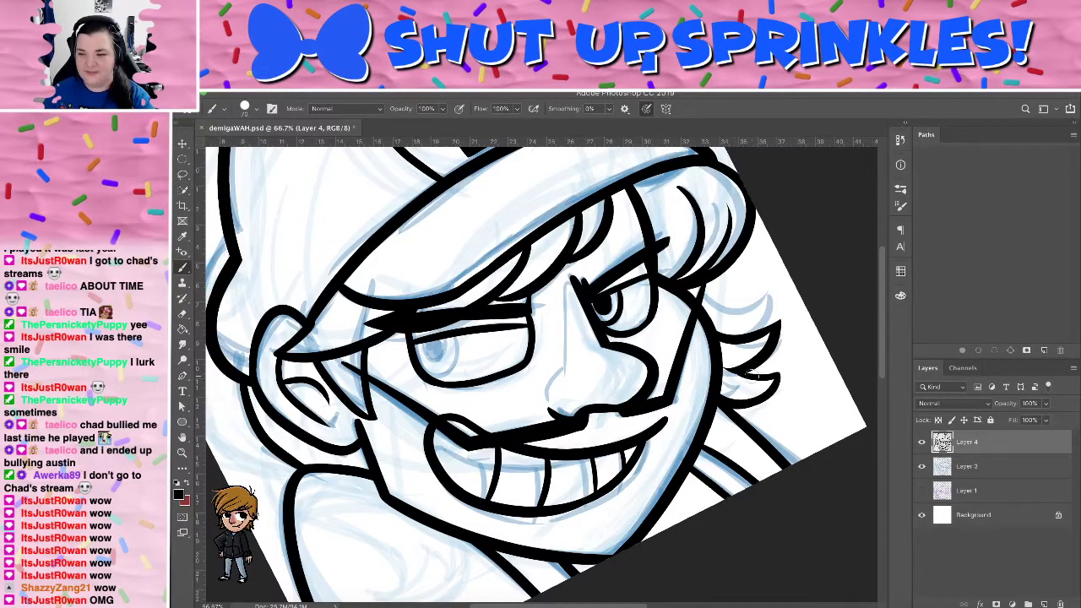
pyautogui.moveTo(670, 338); pyautogui.dragTo(780, 337)
pyautogui.hotkey('ctrl', '+')
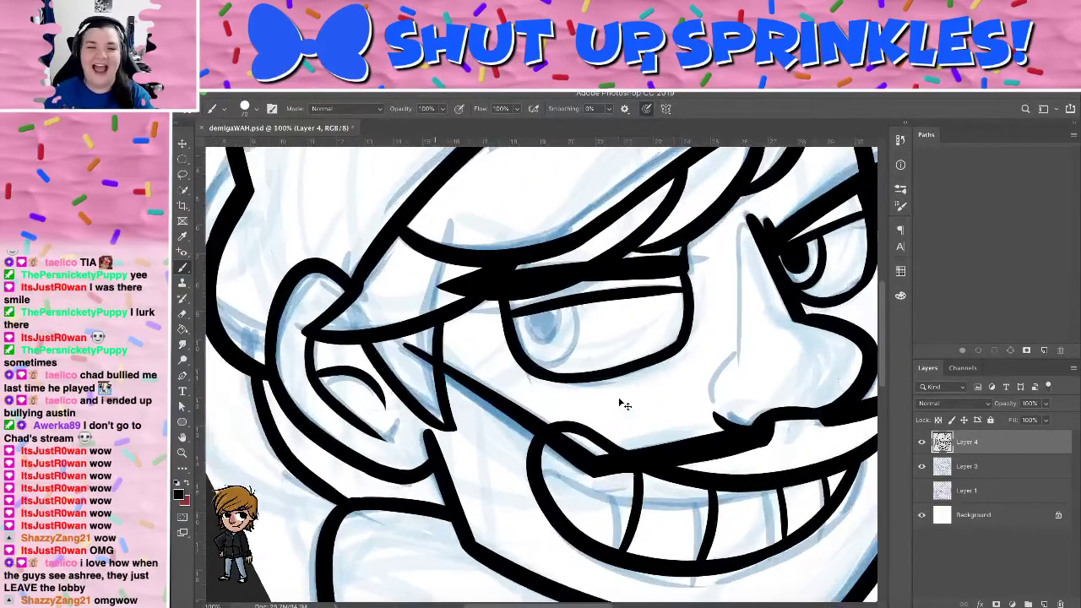
pyautogui.moveTo(628, 328)
pyautogui.mouseDown()
pyautogui.moveTo(607, 192)
pyautogui.moveTo(559, 237)
pyautogui.moveTo(540, 312)
pyautogui.moveTo(497, 369)
pyautogui.moveTo(481, 369)
pyautogui.mouseUp()
pyautogui.press('r')
pyautogui.moveTo(410, 358)
pyautogui.mouseDown()
pyautogui.moveTo(414, 413)
pyautogui.moveTo(453, 368)
pyautogui.moveTo(432, 437)
pyautogui.moveTo(428, 421)
pyautogui.mouseUp()
pyautogui.press('super+z')
pyautogui.press('super+z')
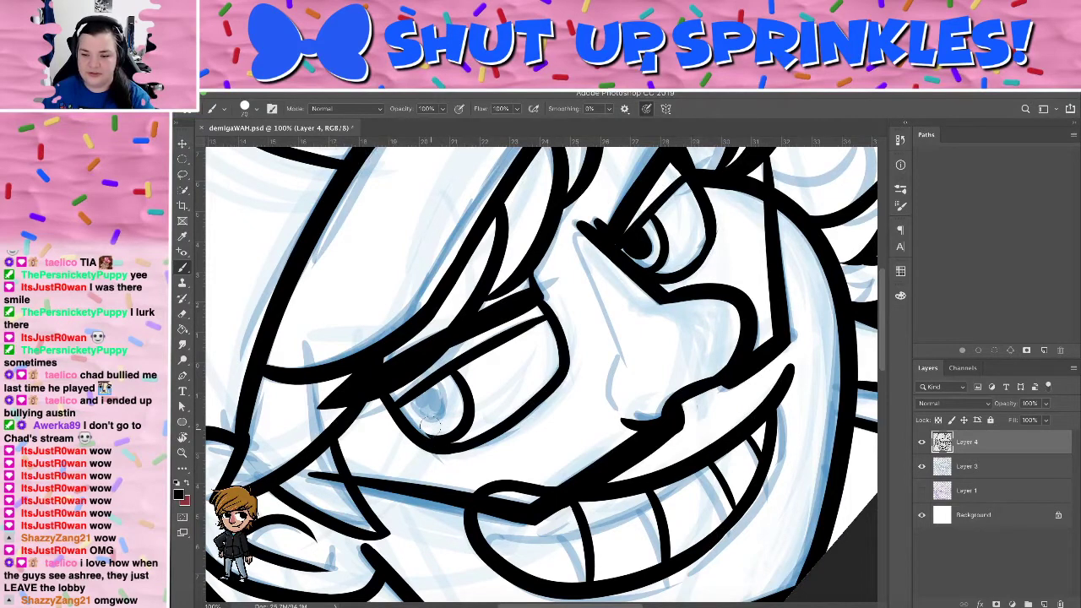
pyautogui.press('super+z')
pyautogui.moveTo(458, 374); pyautogui.dragTo(421, 429)
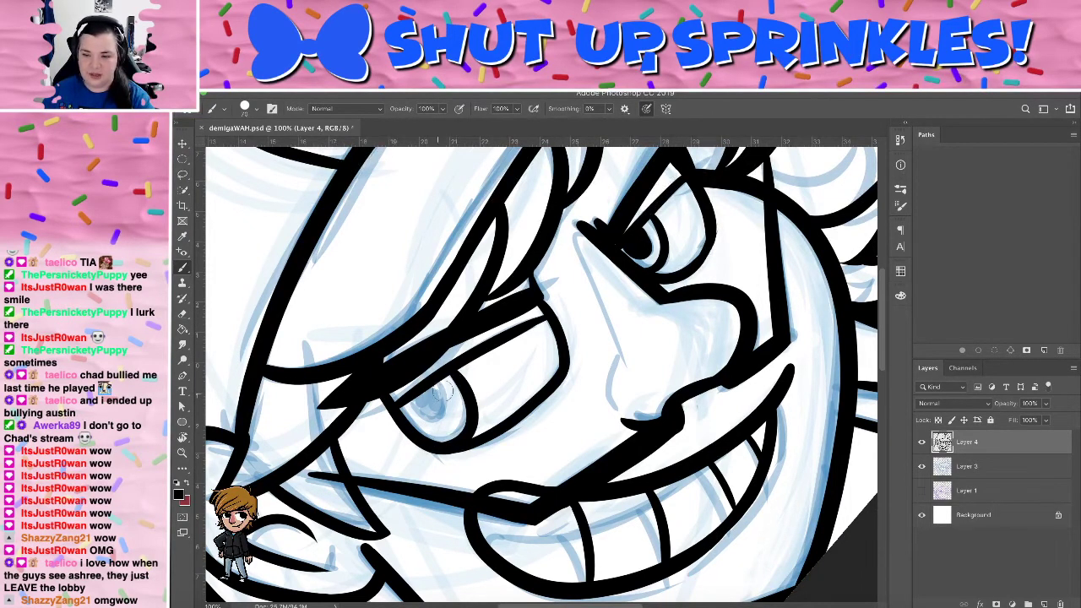
pyautogui.hotkey('ctrl', 'z')
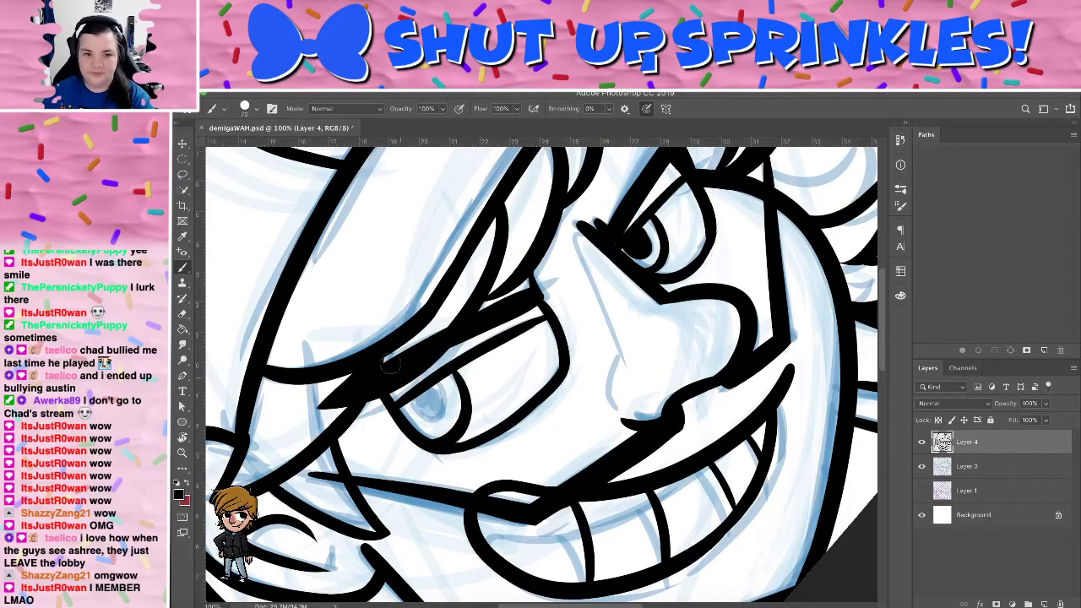
pyautogui.moveTo(410, 403)
pyautogui.mouseDown()
pyautogui.moveTo(441, 374)
pyautogui.moveTo(429, 414)
pyautogui.moveTo(441, 388)
pyautogui.moveTo(441, 418)
pyautogui.moveTo(436, 393)
pyautogui.mouseUp()
pyautogui.press('super+z')
# Save demigaWAH.psd and bring demiga1BRUH.psd to the front
pyautogui.hotkey('ctrl', '-')
pyautogui.hotkey('ctrl', '-')
pyautogui.hotkey('ctrl', '-')
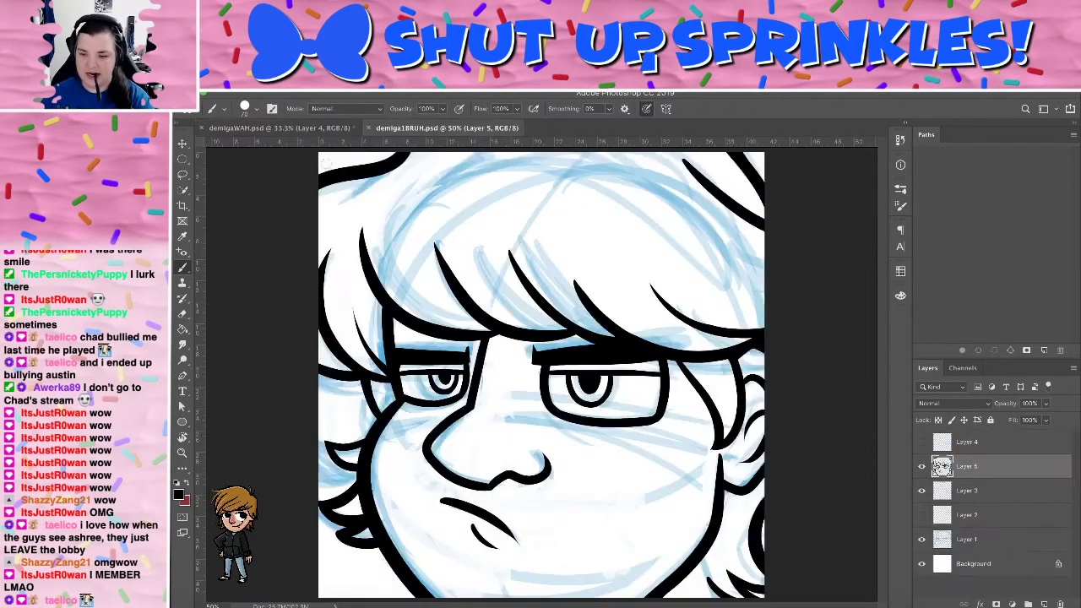
pyautogui.click(300, 129)
pyautogui.press('super+s')
pyautogui.click(473, 128)
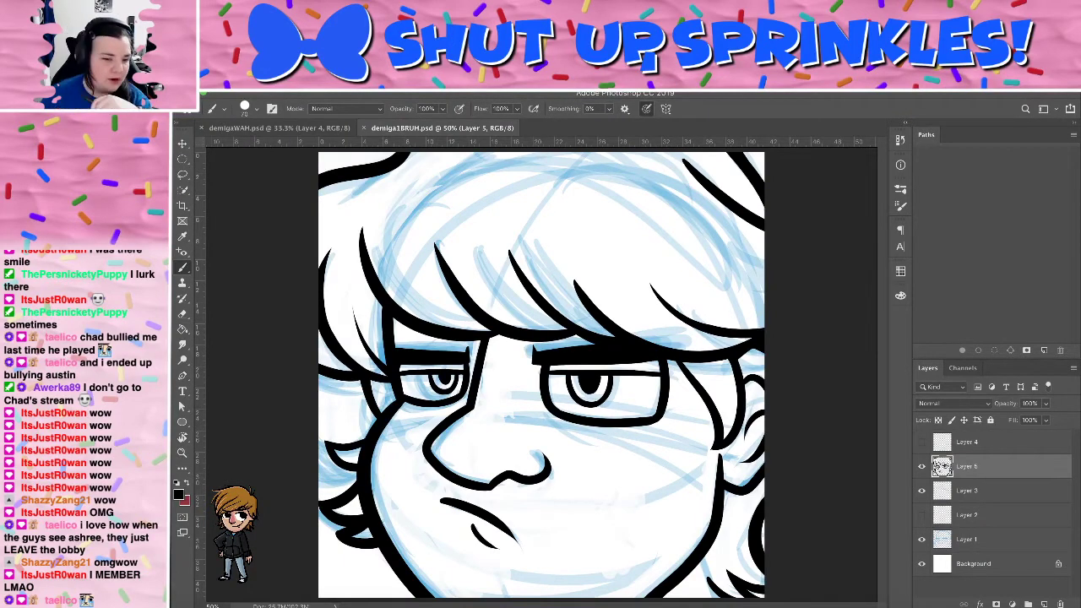
# Open _backup_phoenix_Thumbnail_episode1.psd from Finder as a colour reference and bring the face of the character with the white cravat into close view
pyautogui.press('super+Tab')
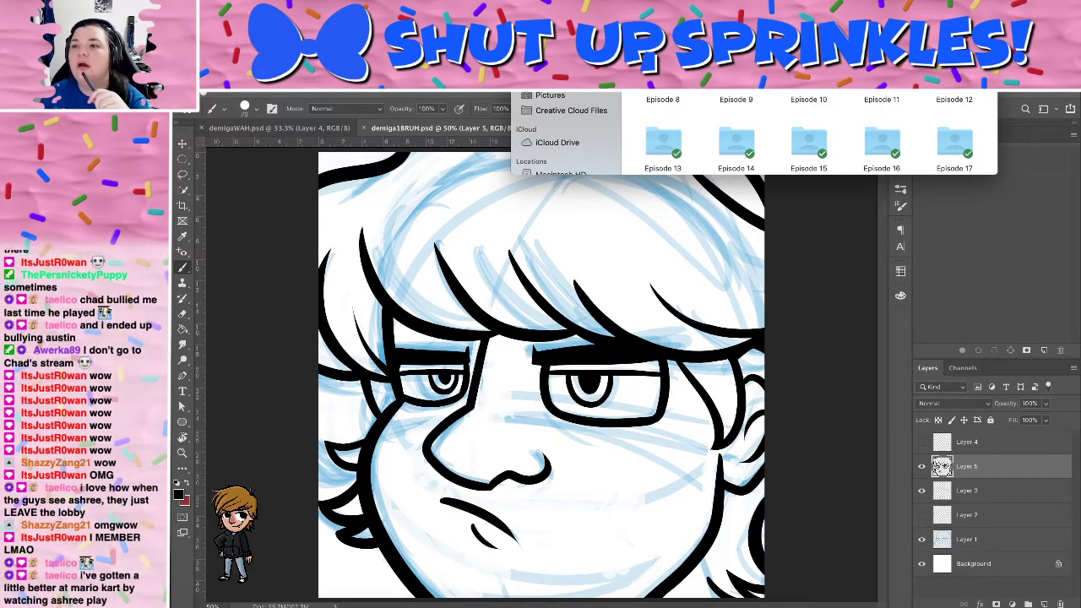
pyautogui.press('super+Tab')
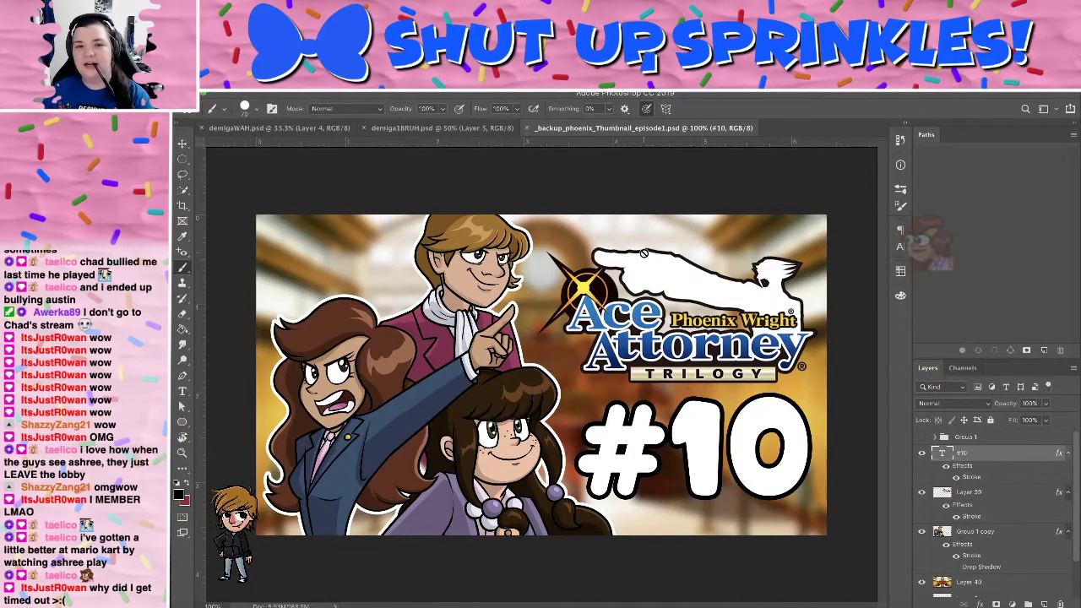
pyautogui.hotkey('ctrl', '+')
pyautogui.hotkey('ctrl', '+')
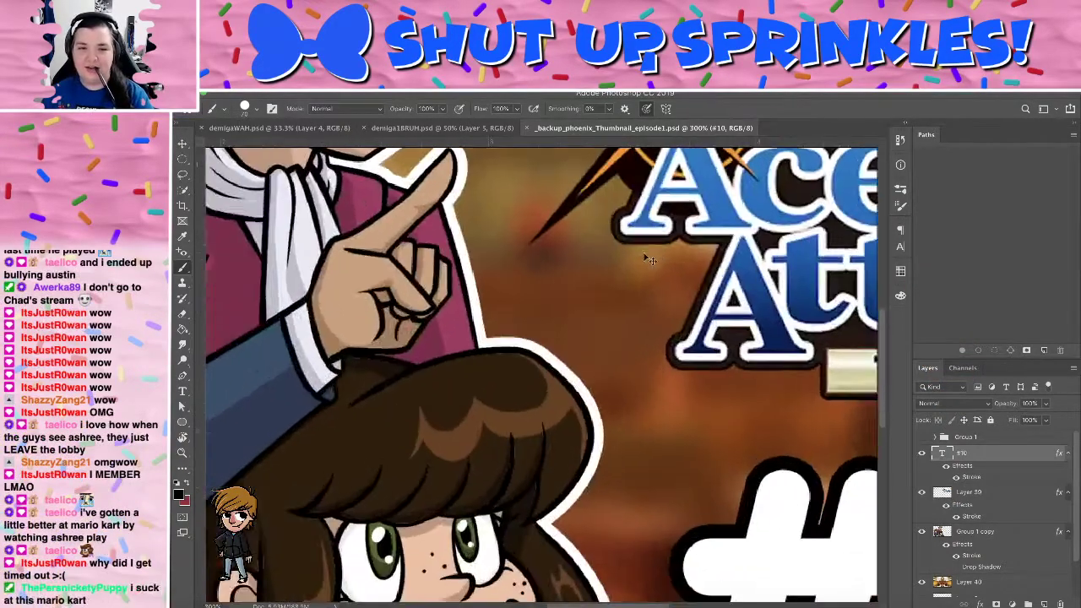
pyautogui.hotkey('ctrl', '+')
pyautogui.moveTo(423, 292)
pyautogui.mouseDown()
pyautogui.moveTo(522, 357)
pyautogui.moveTo(620, 523)
pyautogui.moveTo(618, 607)
pyautogui.mouseUp()
pyautogui.moveTo(581, 395); pyautogui.dragTo(581, 462)
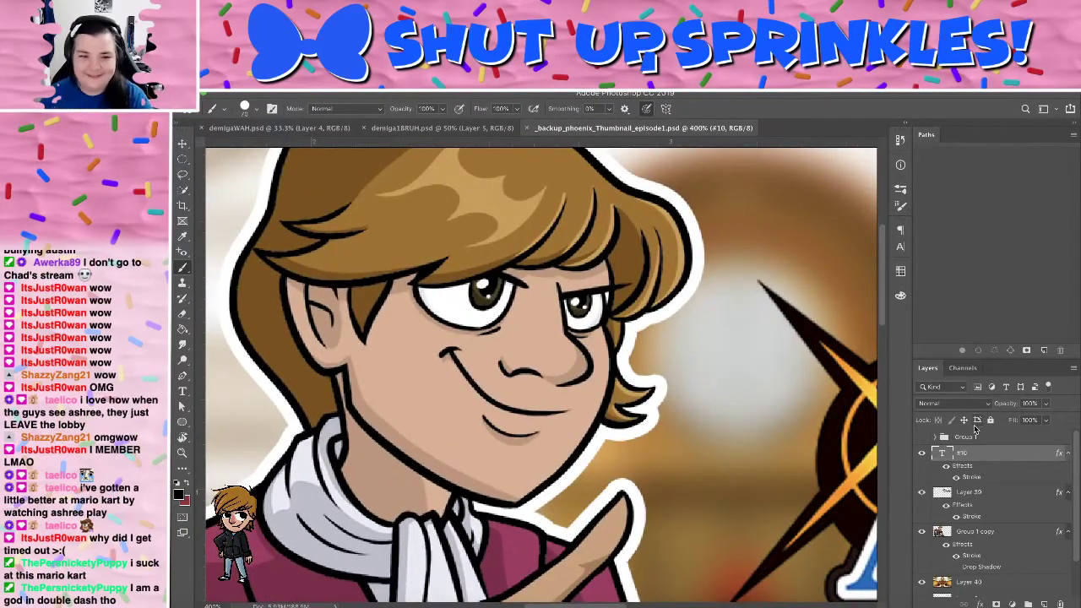
pyautogui.scroll(5, 540, 374)
pyautogui.scroll(-7, 540, 374)
pyautogui.scroll(4, 540, 374)
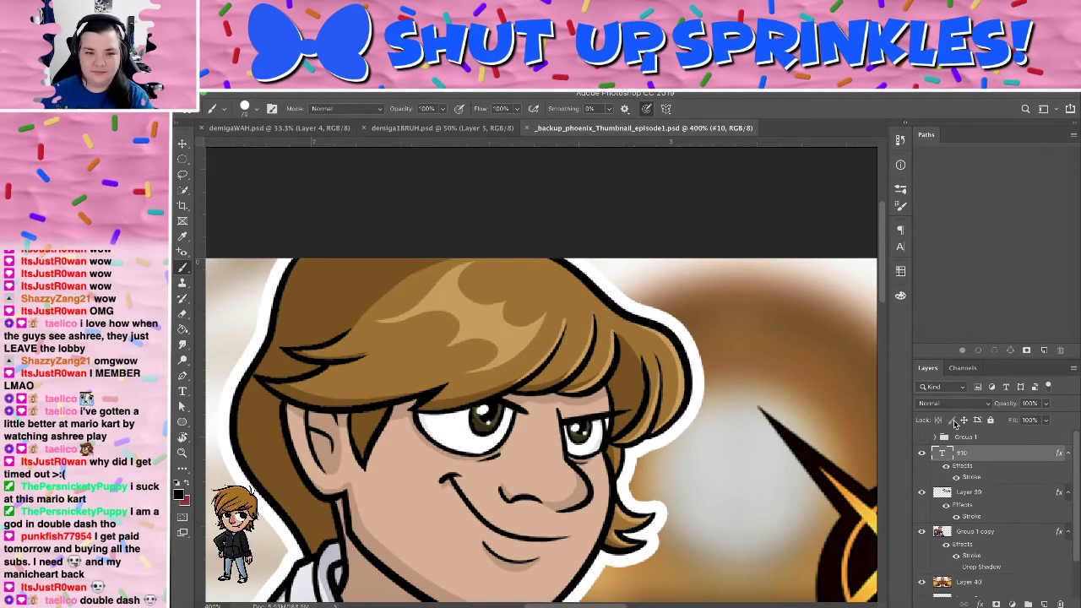
# Select the Group 1 copy layer and sample the mid-brown base colour from the character's hair
pyautogui.click(965, 439)
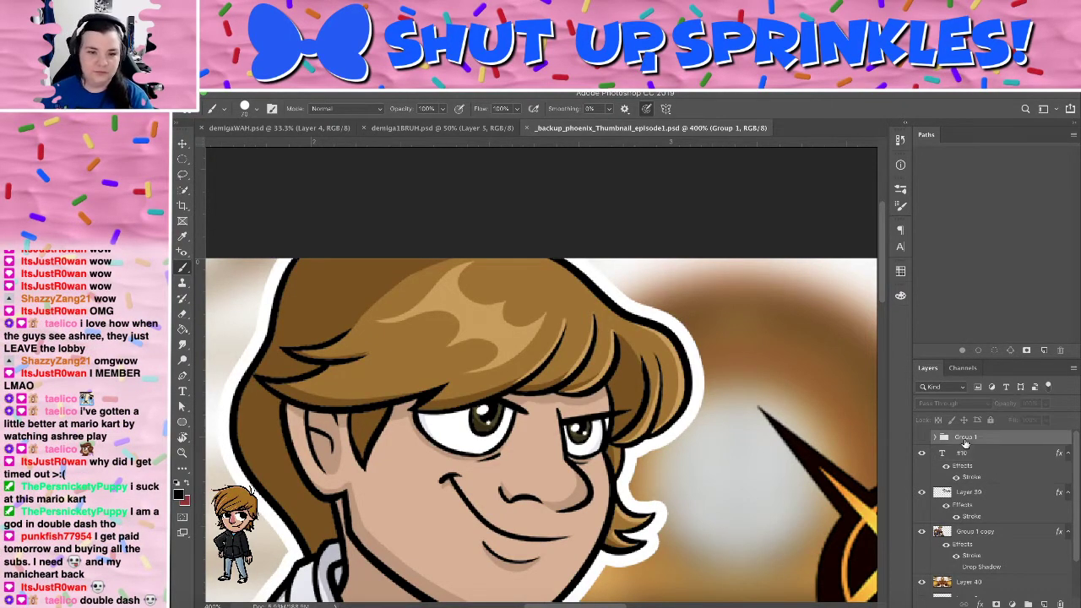
pyautogui.click(1000, 494)
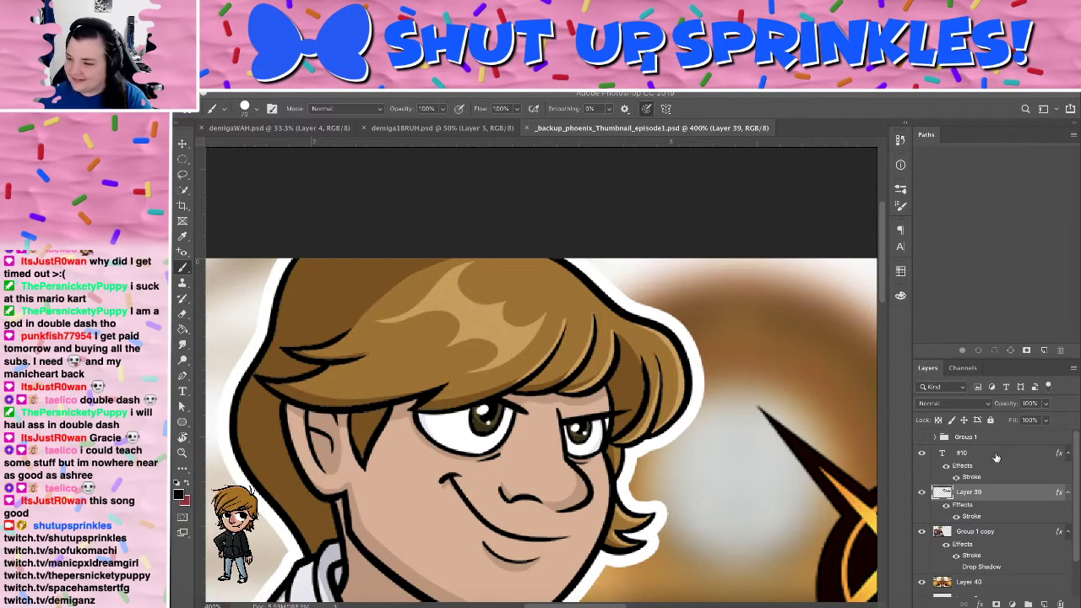
pyautogui.scroll(-2, 995, 457)
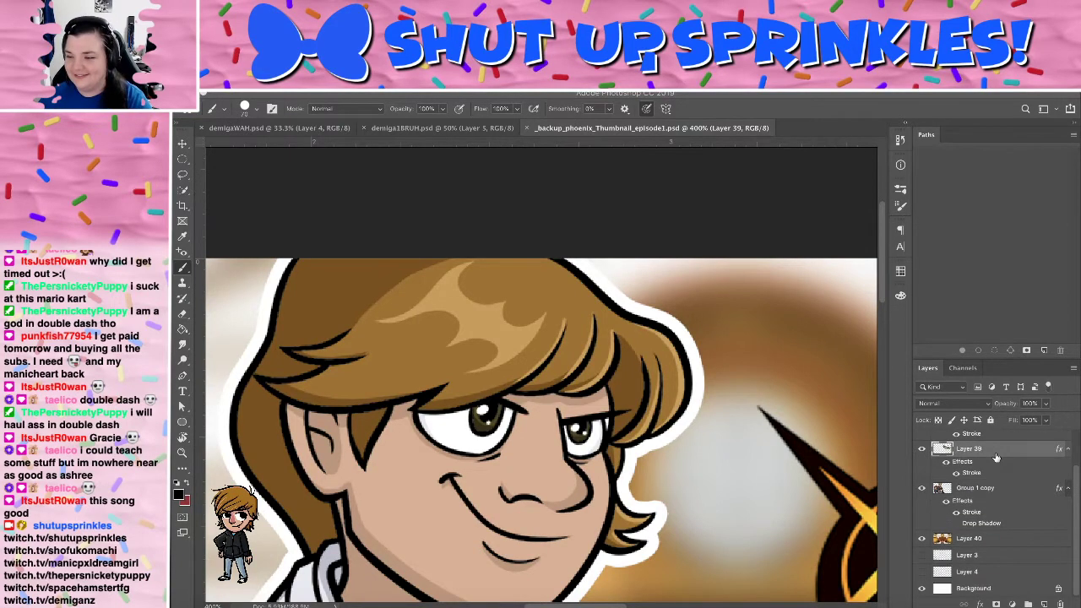
pyautogui.click(995, 497)
pyautogui.press('i')
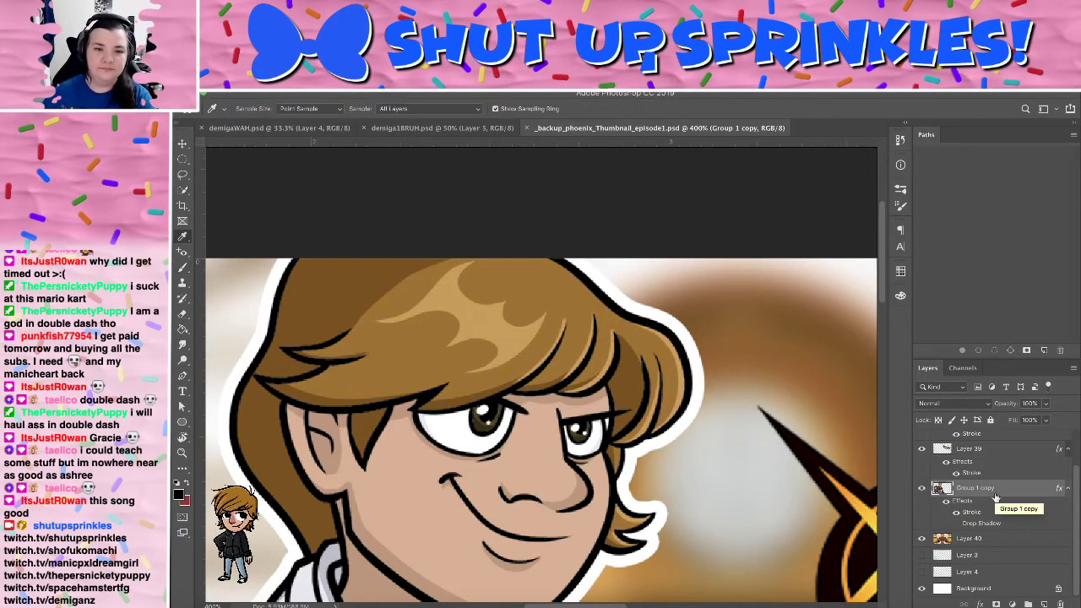
pyautogui.click(404, 338)
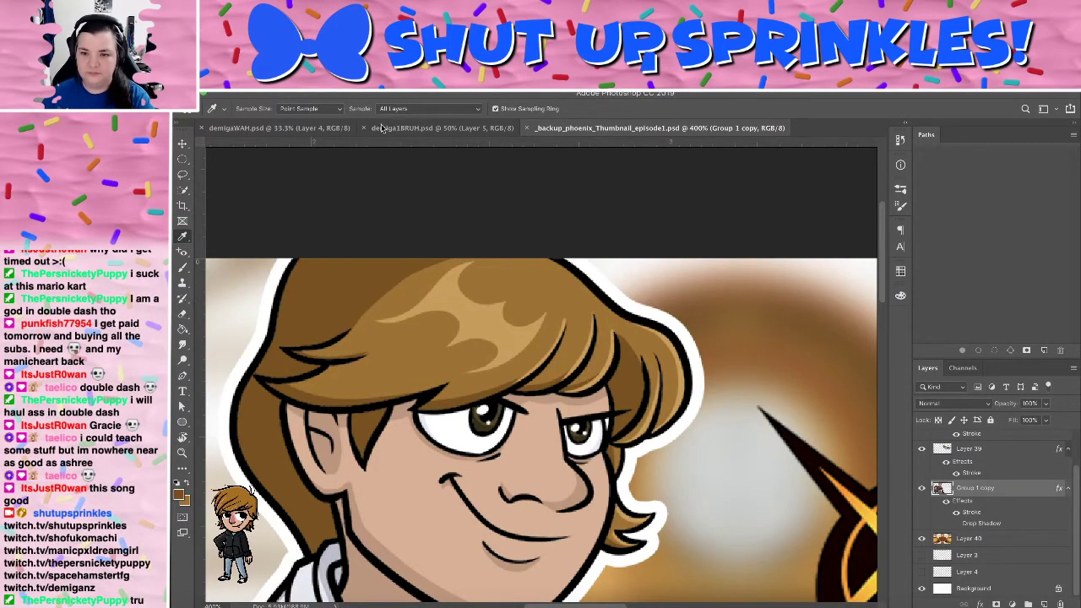
# Hide the blue sketch layers, Layer 1 and Layer 3, in demiga1BRUH.psd
pyautogui.click(408, 127)
pyautogui.click(921, 539)
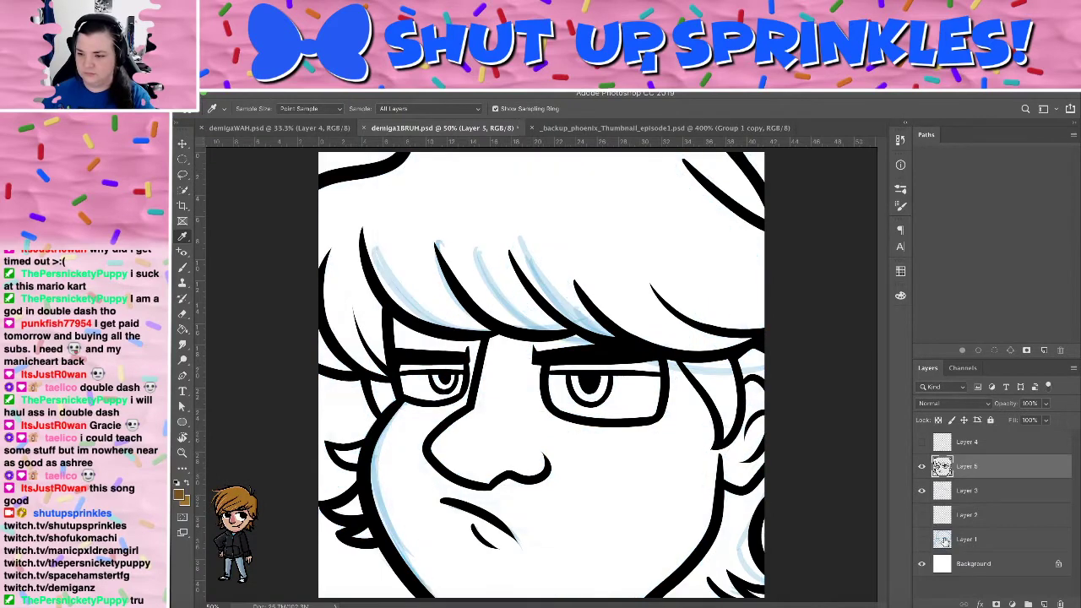
pyautogui.click(992, 498)
pyautogui.click(921, 491)
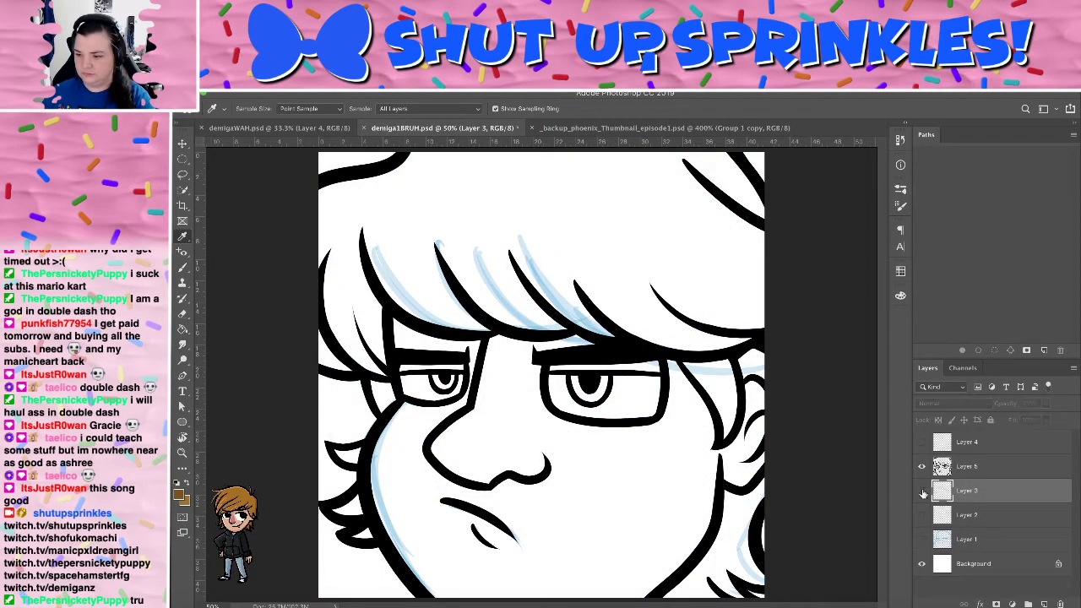
# Create a new layer beneath the line art and fill all the hair sections with the sampled mid-brown
pyautogui.hotkey('ctrl', 'shift', 'n')
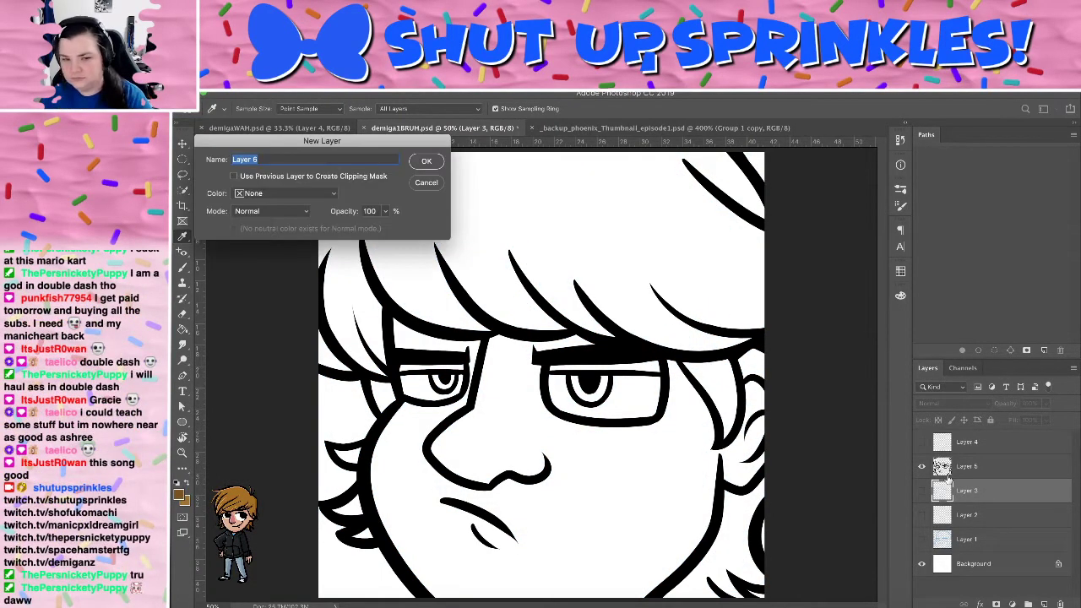
pyautogui.press('Return')
pyautogui.press('g')
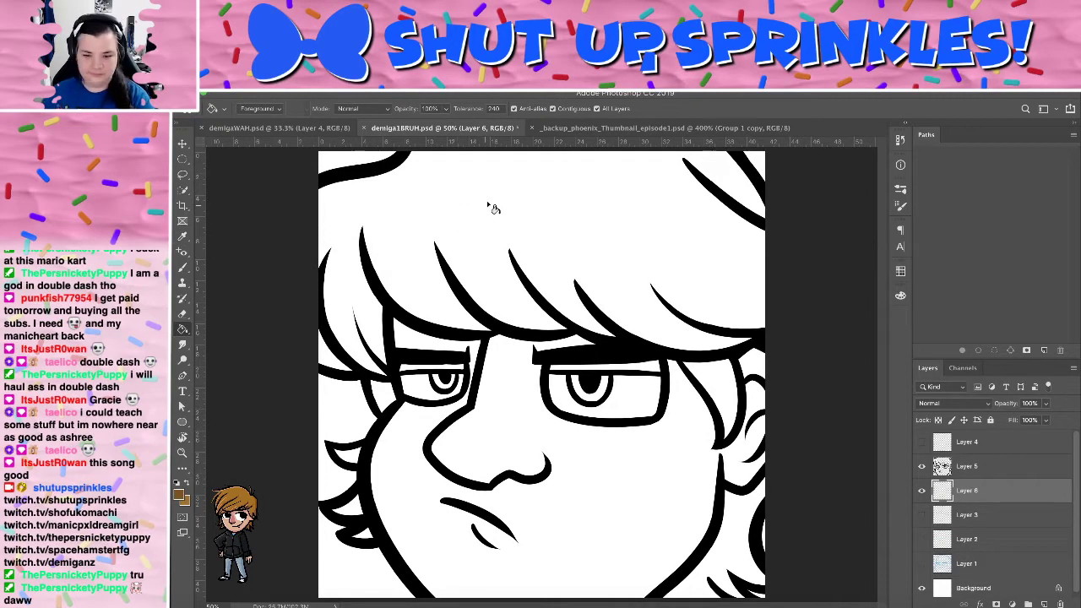
pyautogui.click(529, 215)
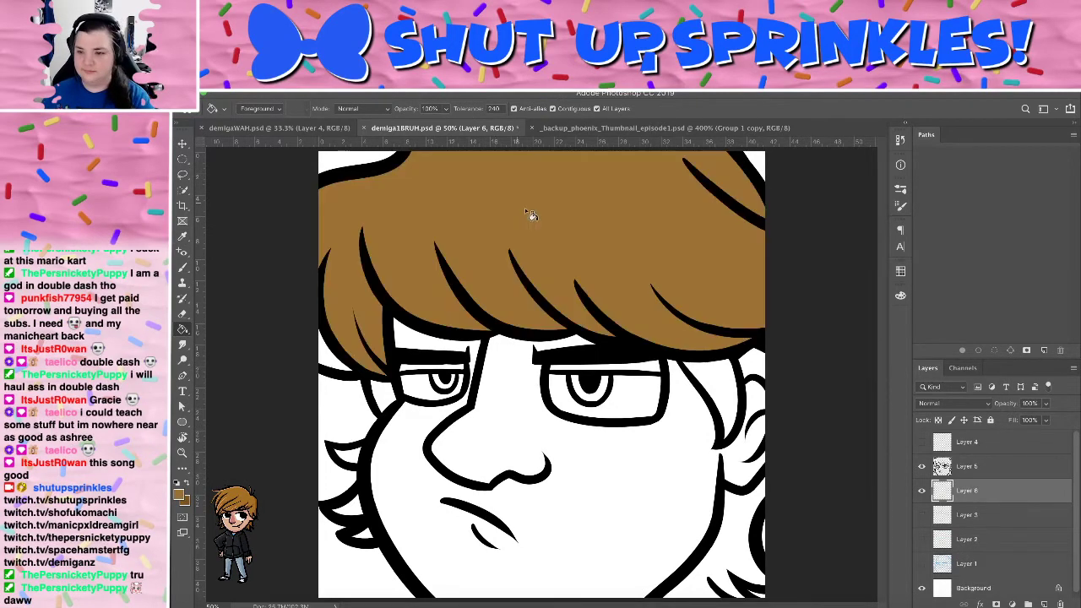
pyautogui.click(725, 416)
pyautogui.click(745, 518)
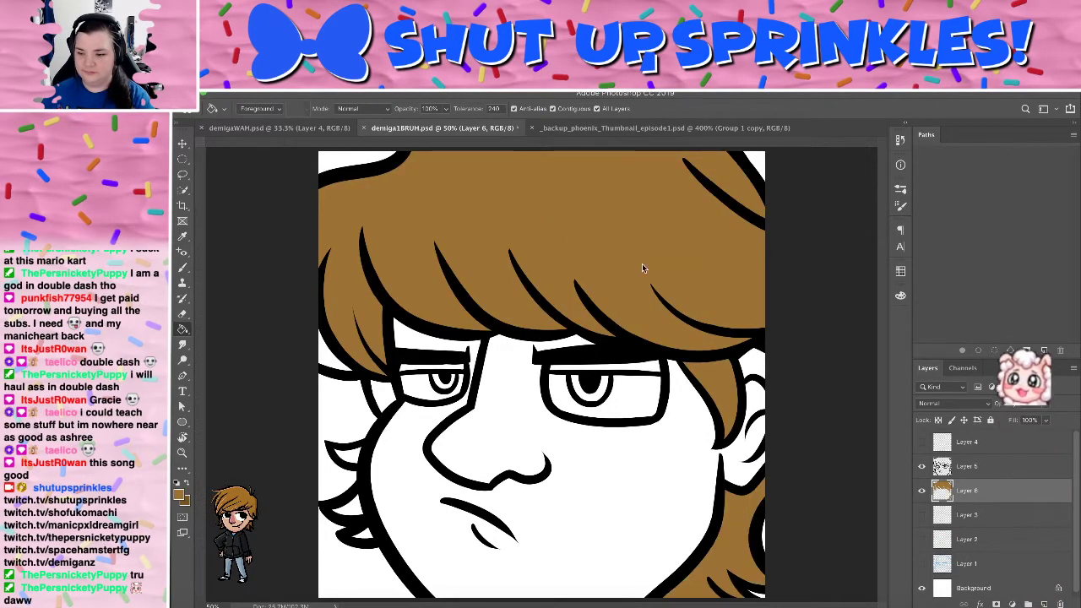
pyautogui.hotkey('ctrl', 'r')
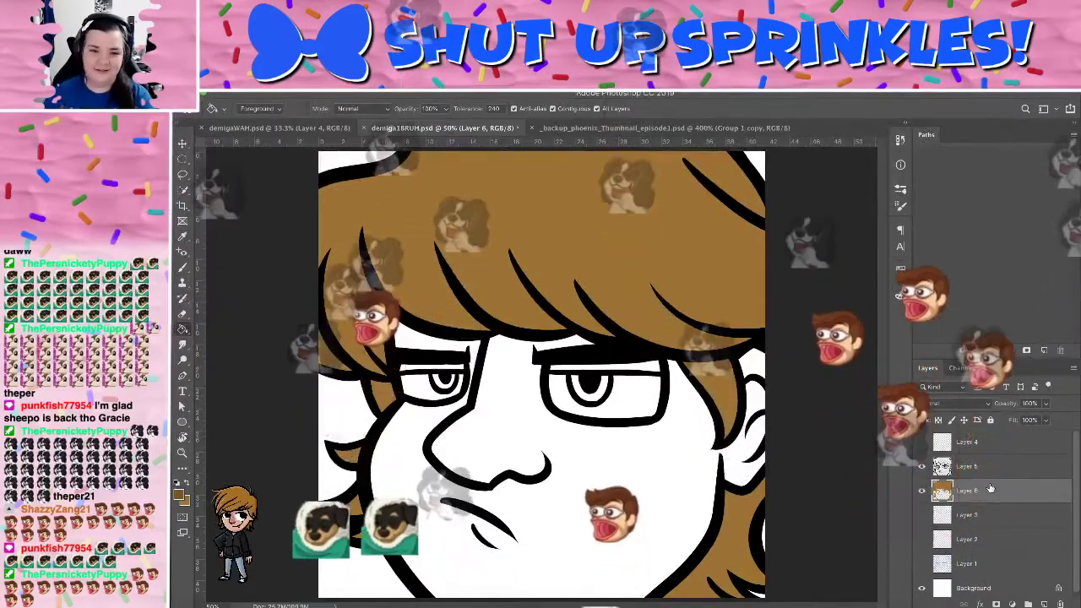
# Add a new layer above the brown hair fill and clip it to that fill
pyautogui.hotkey('ctrl', 'shift', 'n')
pyautogui.press('Return')
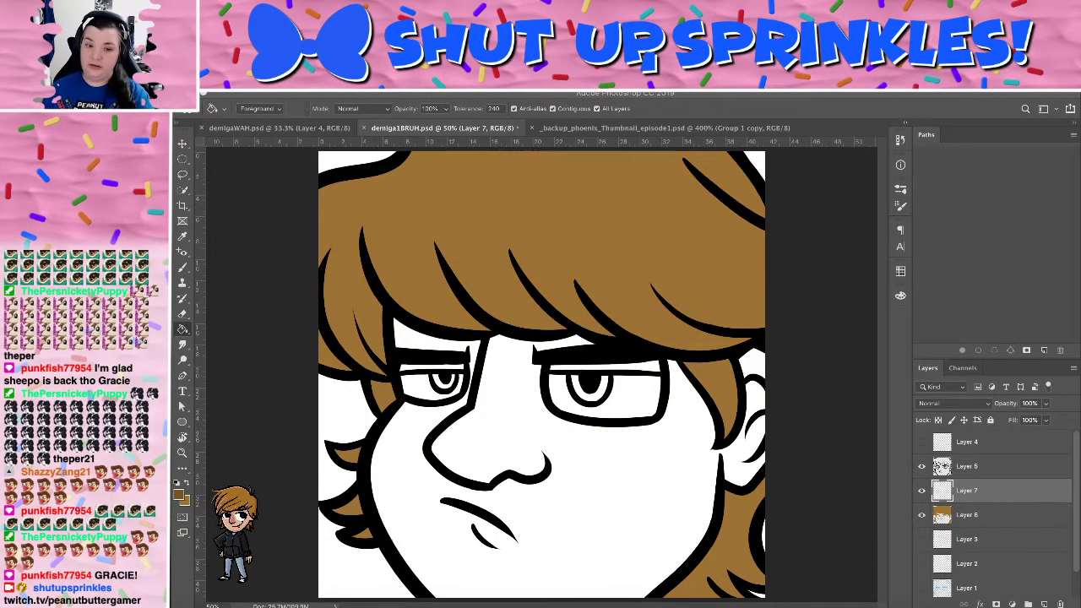
pyautogui.rightClick(965, 490)
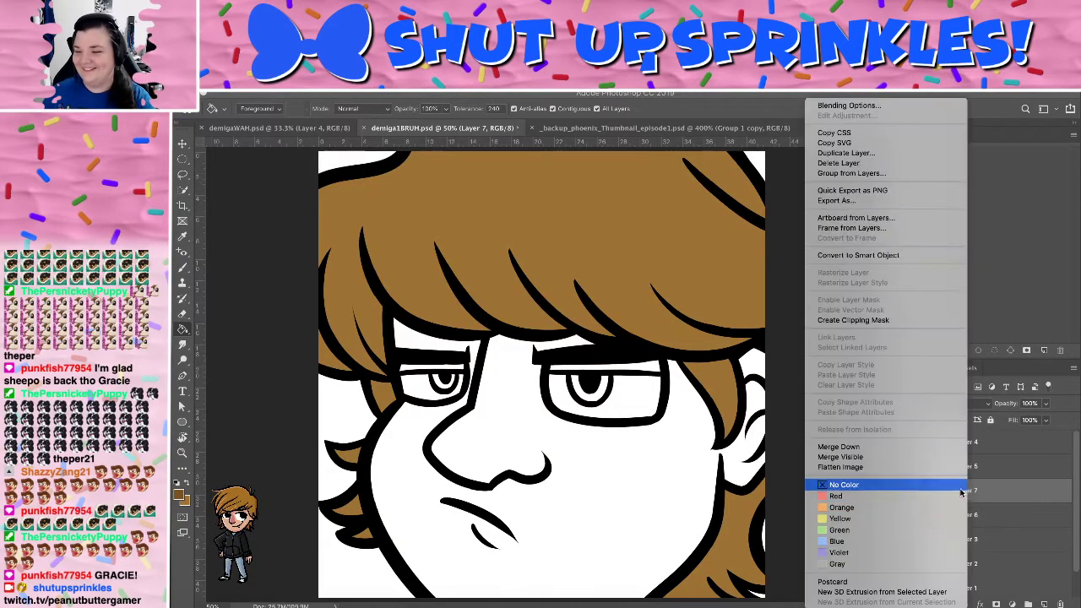
pyautogui.click(896, 320)
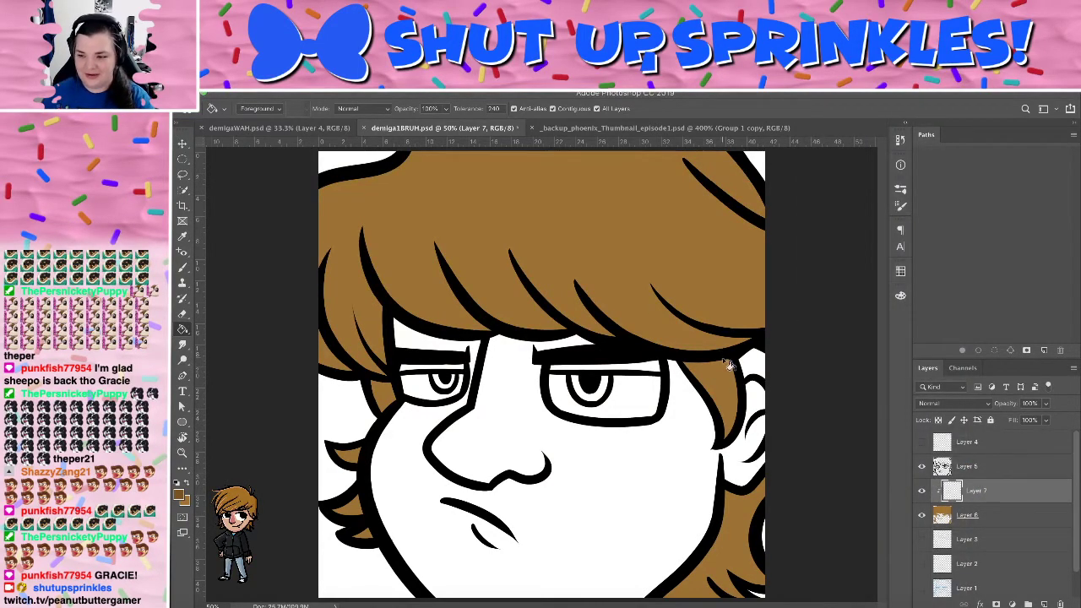
# Paint darker brown shading on the side locks beside the face with a 127 px hard brush, erasing the excess
pyautogui.press('b')
pyautogui.click(258, 110)
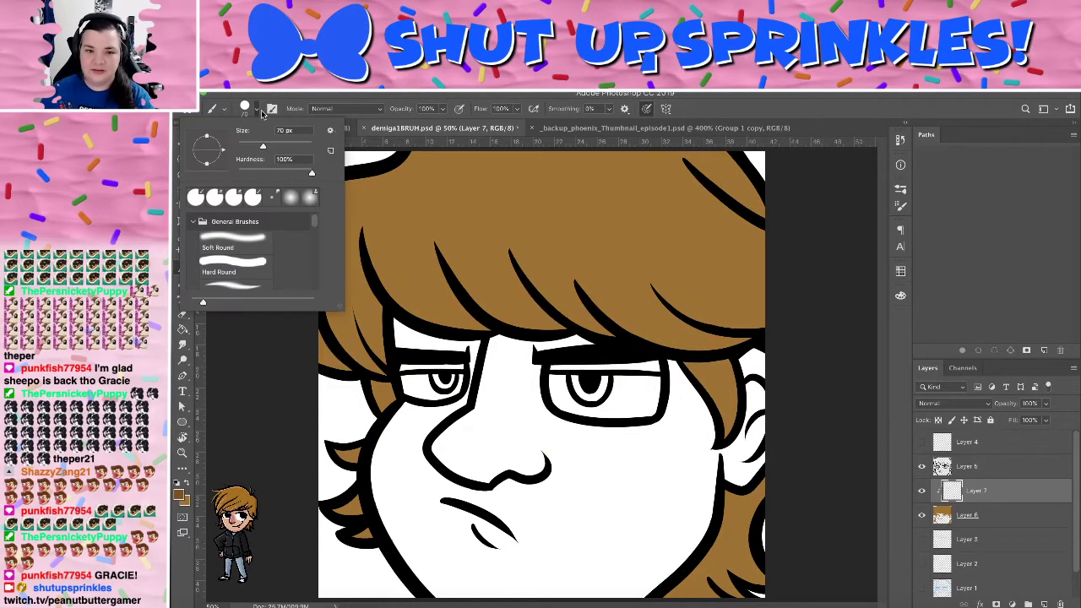
pyautogui.click(384, 390)
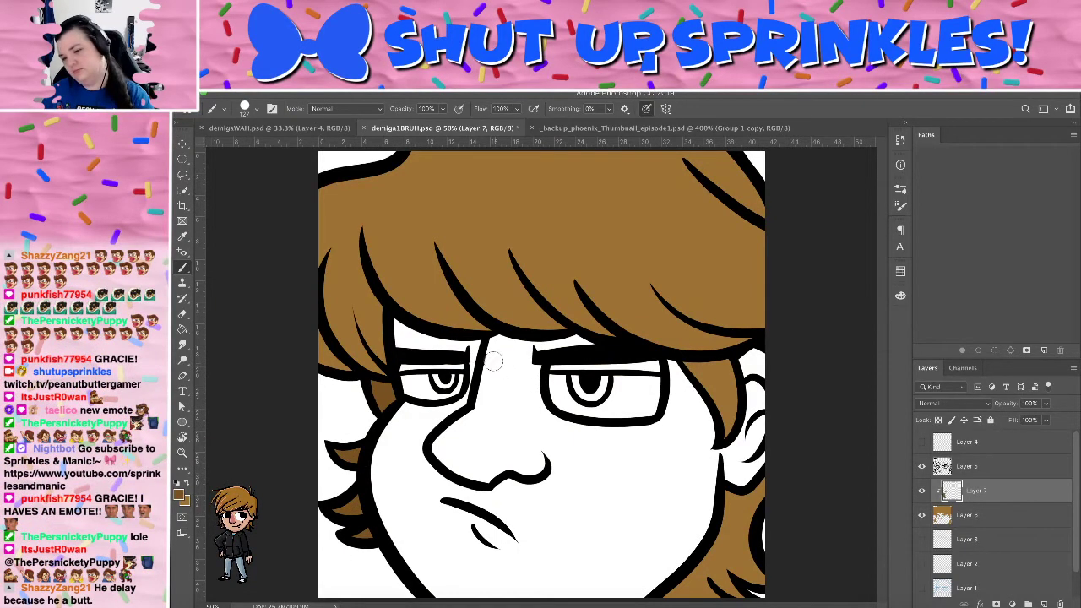
pyautogui.press('e')
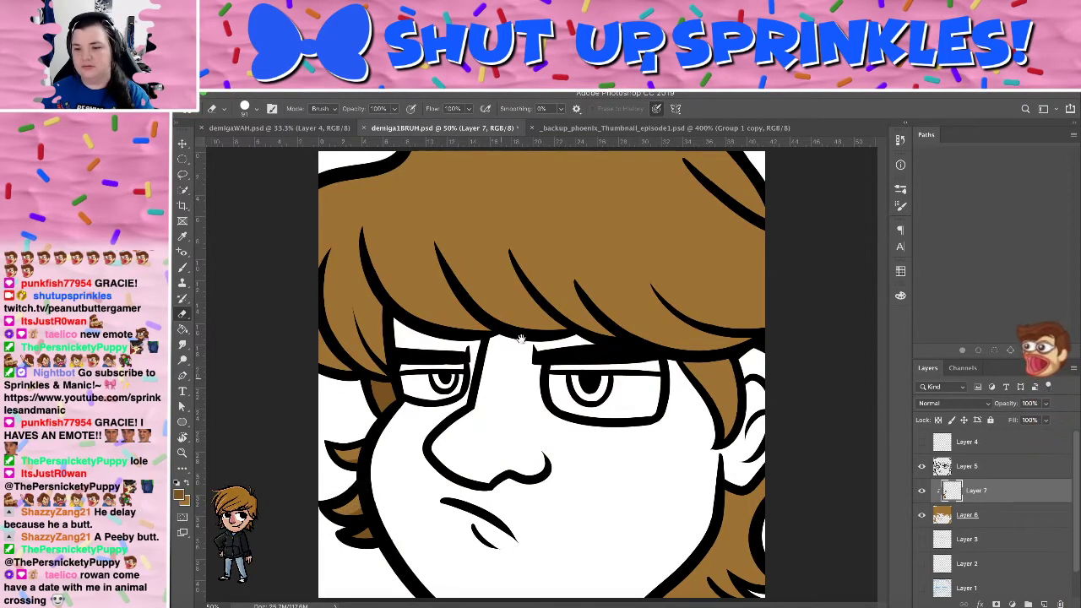
pyautogui.press('b')
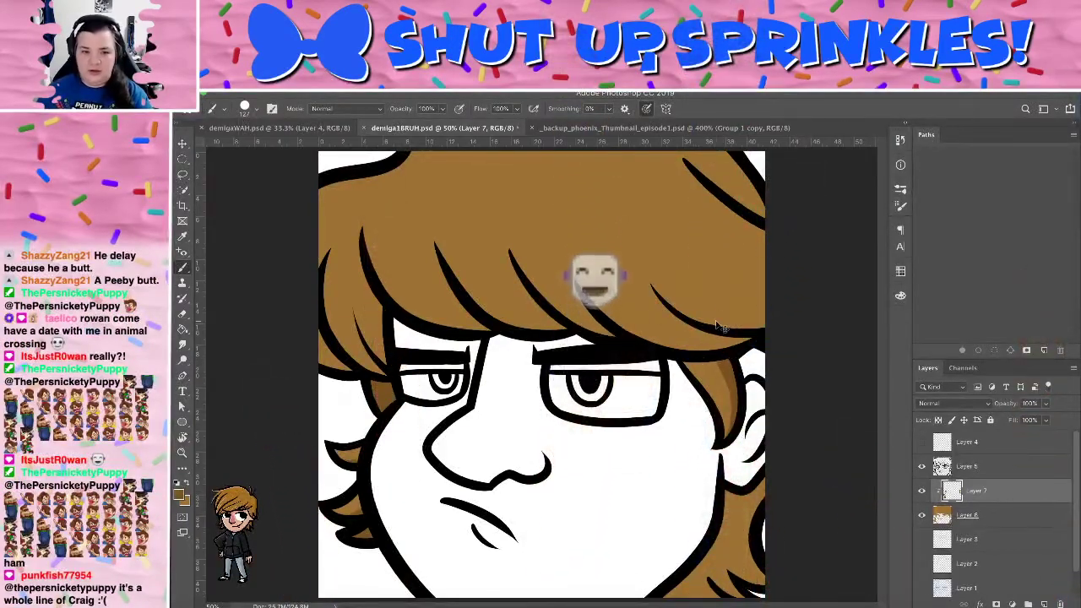
# Paint the hair section outside the curved line in the drawing's upper-right corner solid darker brown
pyautogui.press('super+plus')
pyautogui.press('space')
pyautogui.moveTo(647, 406)
pyautogui.mouseDown()
pyautogui.moveTo(582, 259)
pyautogui.moveTo(533, 260)
pyautogui.moveTo(600, 413)
pyautogui.moveTo(431, 344)
pyautogui.mouseUp()
pyautogui.hotkey('ctrl', 'r')
pyautogui.scroll(2, 431, 343)
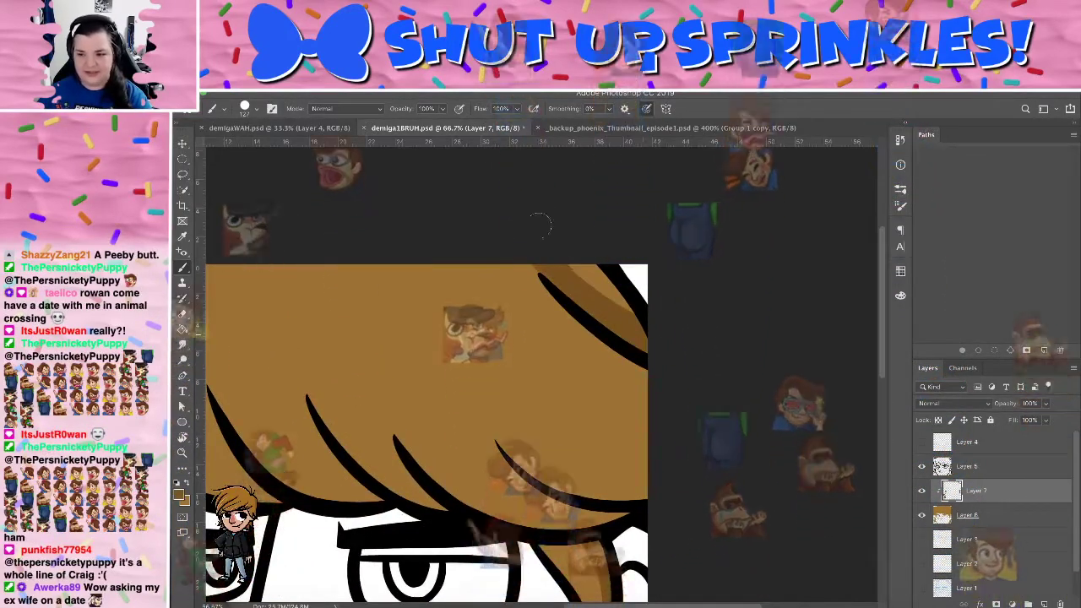
pyautogui.moveTo(559, 244); pyautogui.dragTo(631, 327)
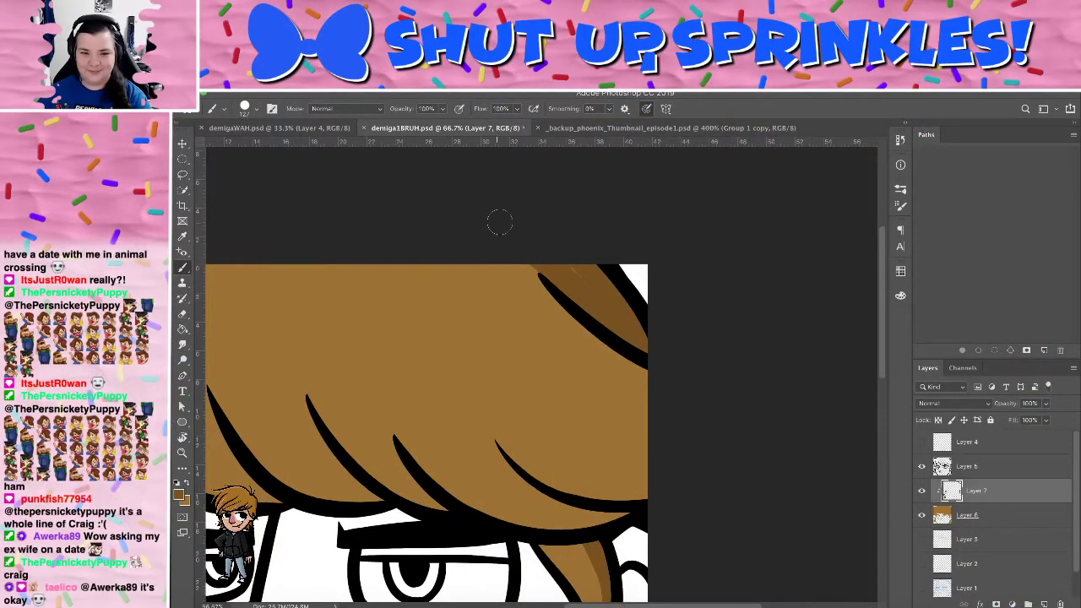
pyautogui.moveTo(655, 278); pyautogui.dragTo(657, 250)
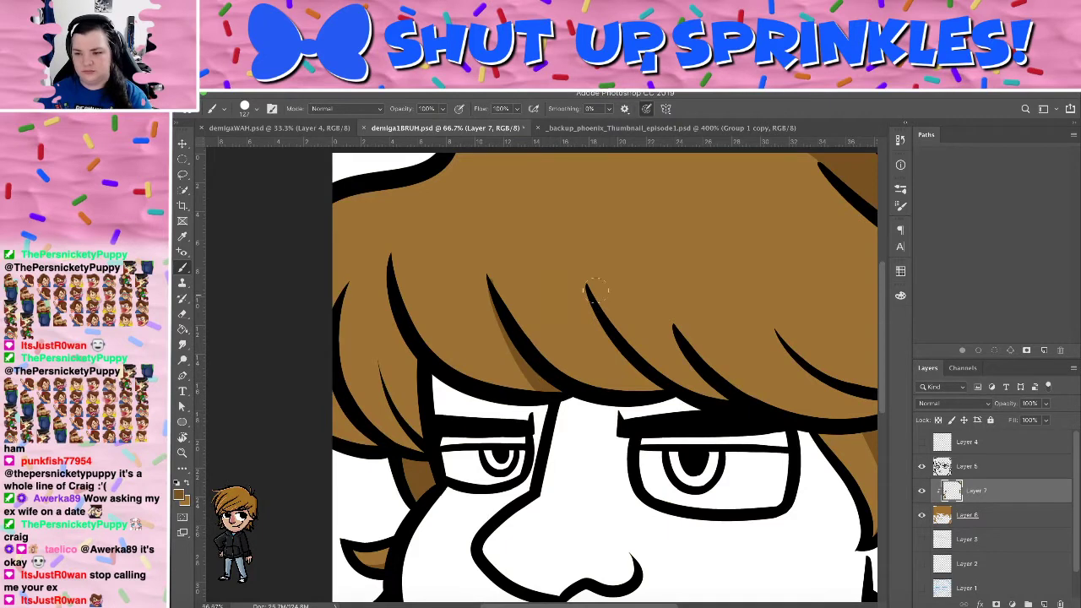
# Shade thin darker brown wedges along the fringe strands and a band beneath the curved line near the upper-right corner, tapering them with the eraser
pyautogui.moveTo(595, 289); pyautogui.dragTo(699, 384)
pyautogui.press('e')
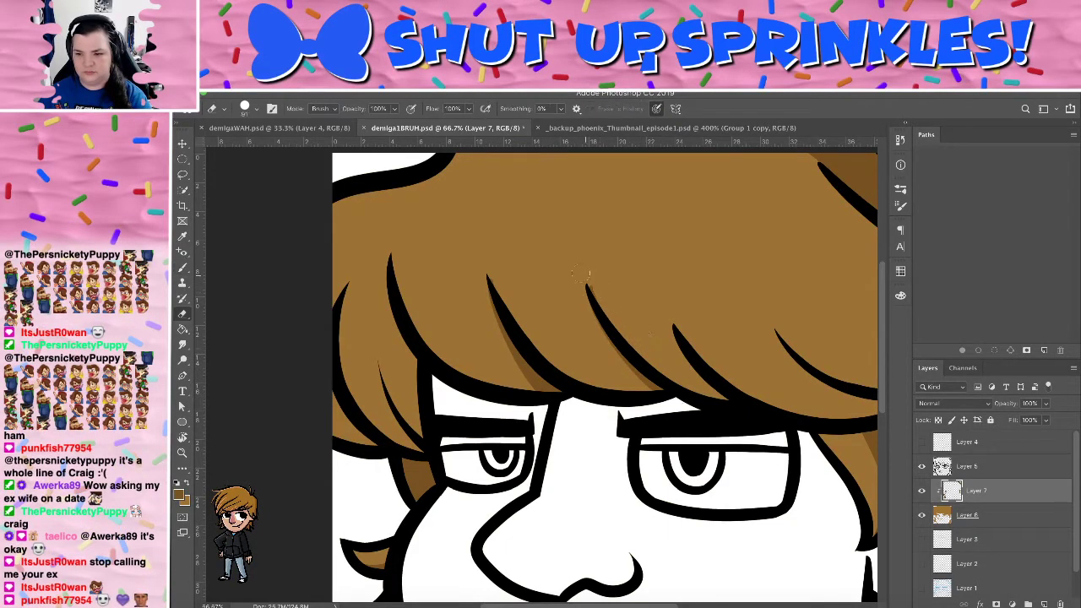
pyautogui.press('b')
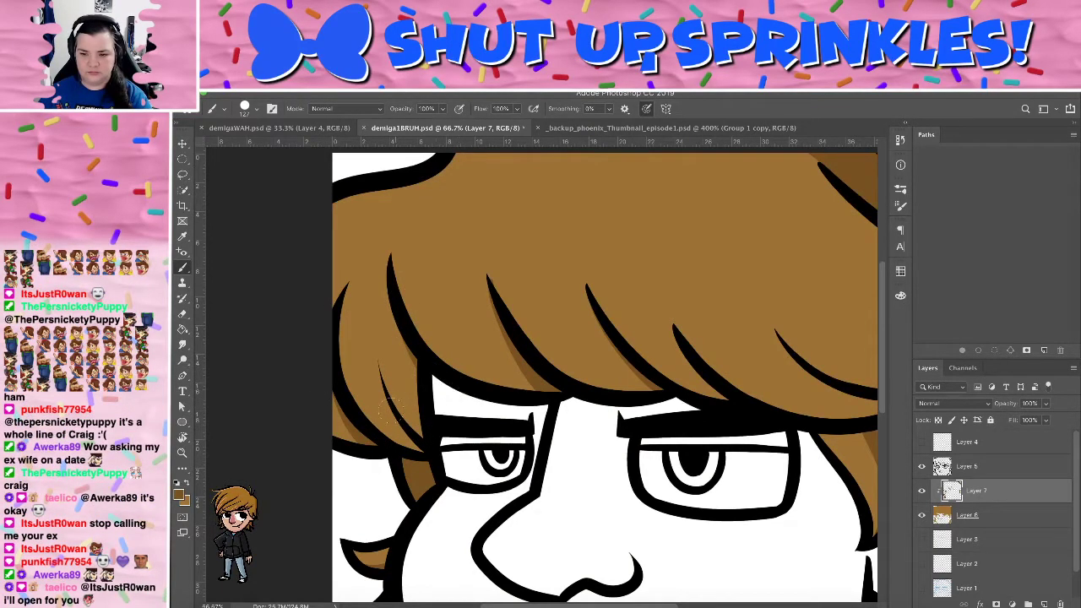
pyautogui.hscroll(5, 585, 362)
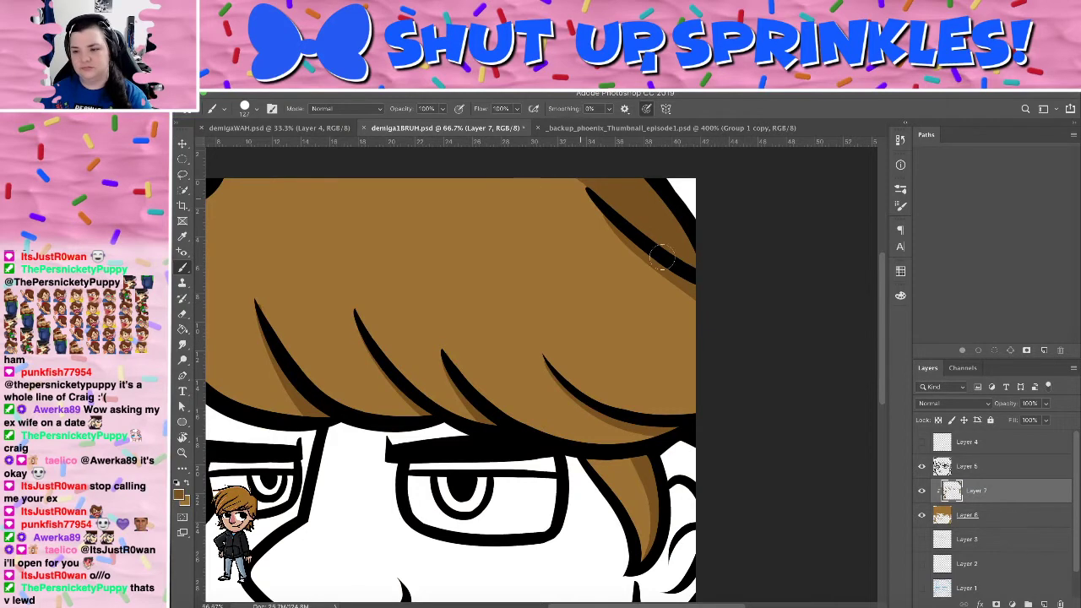
pyautogui.moveTo(595, 212); pyautogui.dragTo(519, 181)
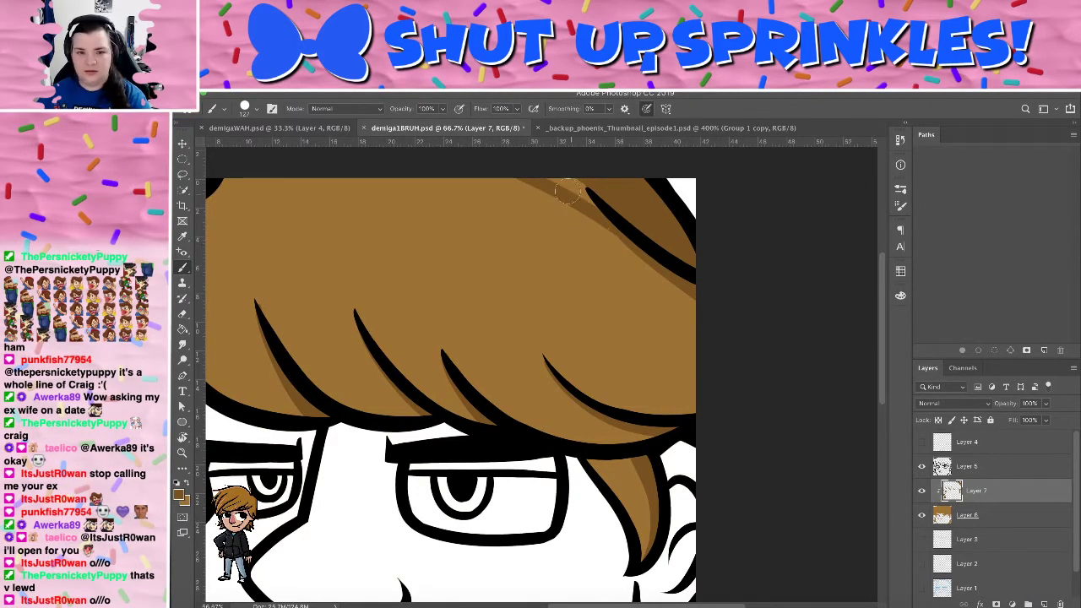
# Shade the hair strand beside the left temple in darker brown and trim its edge with the eraser
pyautogui.moveTo(583, 173); pyautogui.dragTo(834, 169)
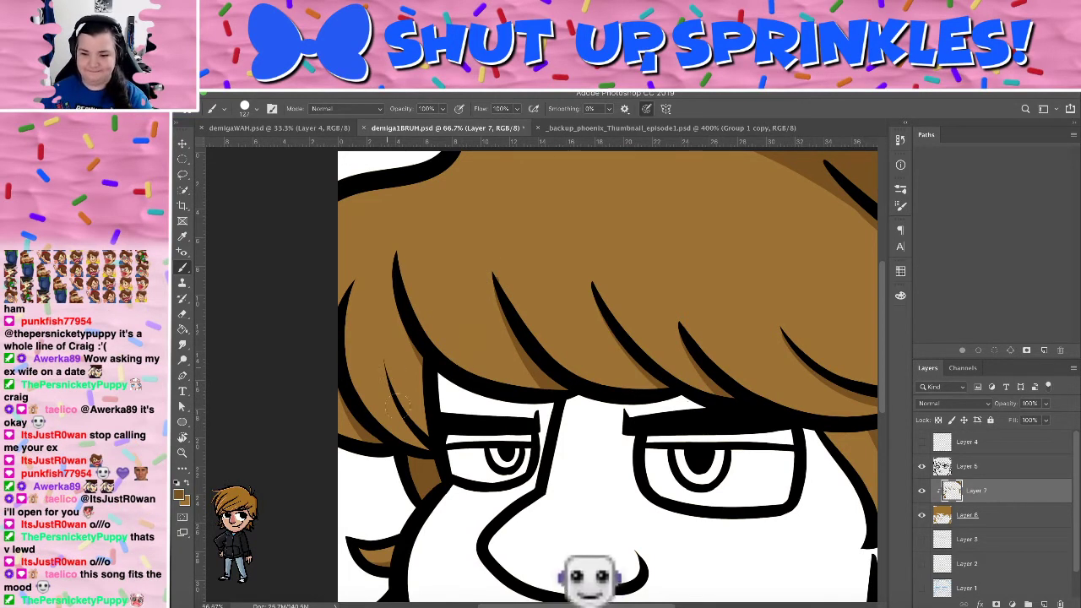
pyautogui.press('e')
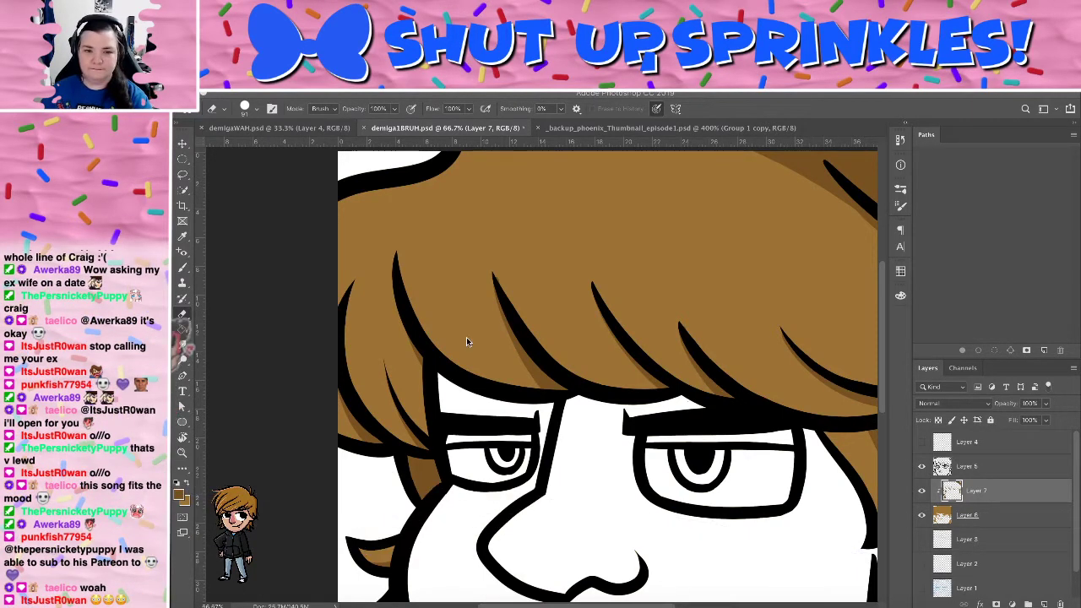
pyautogui.press('e')
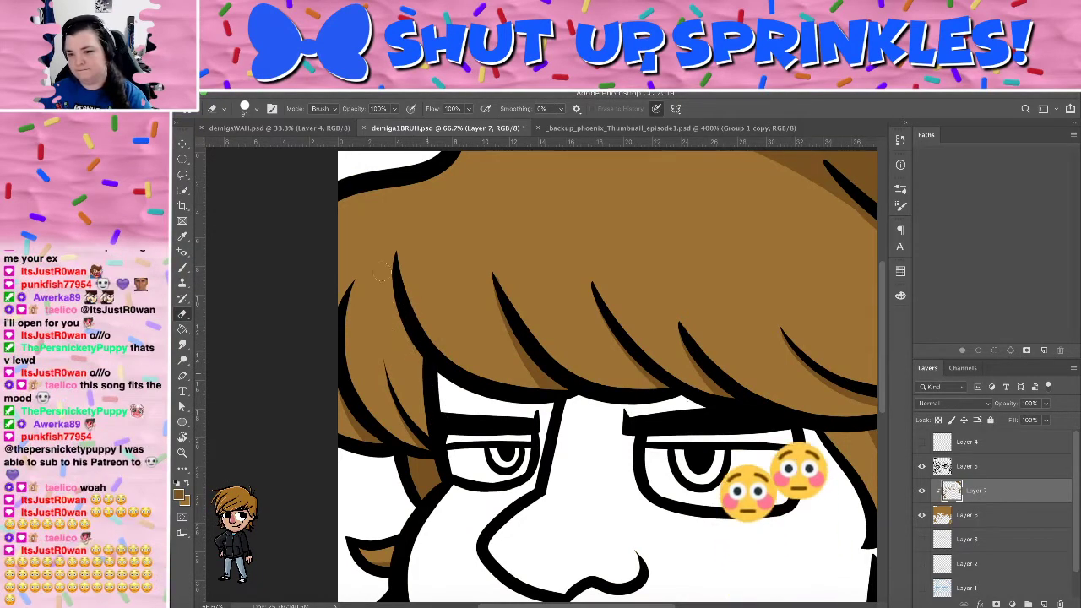
pyautogui.press('b')
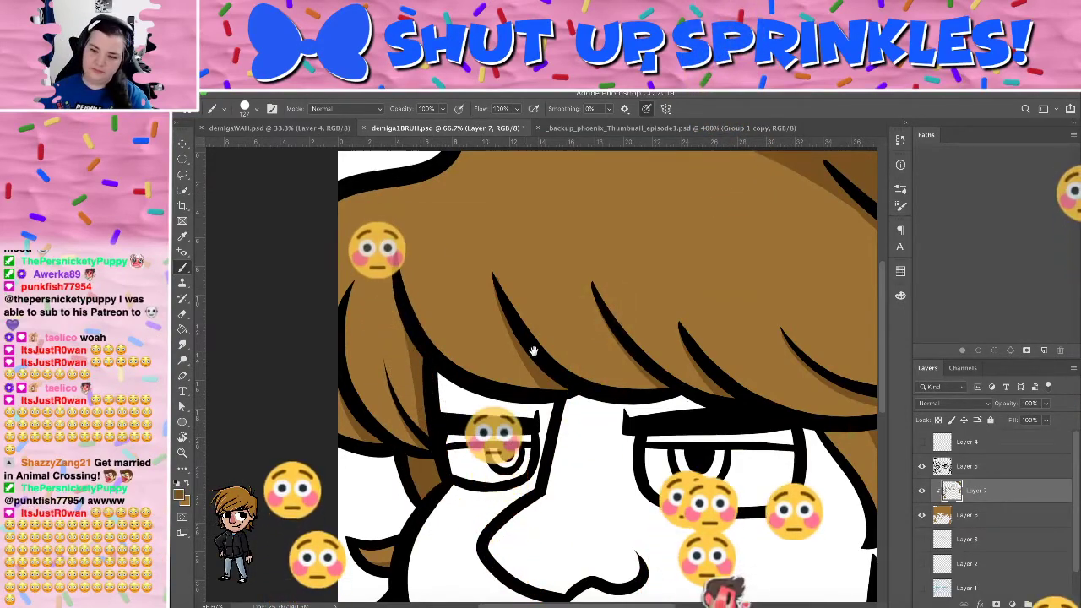
# Shade the hair below the ear and behind the jaw in darker brown, erasing to shape a lighter outer edge
pyautogui.moveTo(674, 405); pyautogui.dragTo(426, 240)
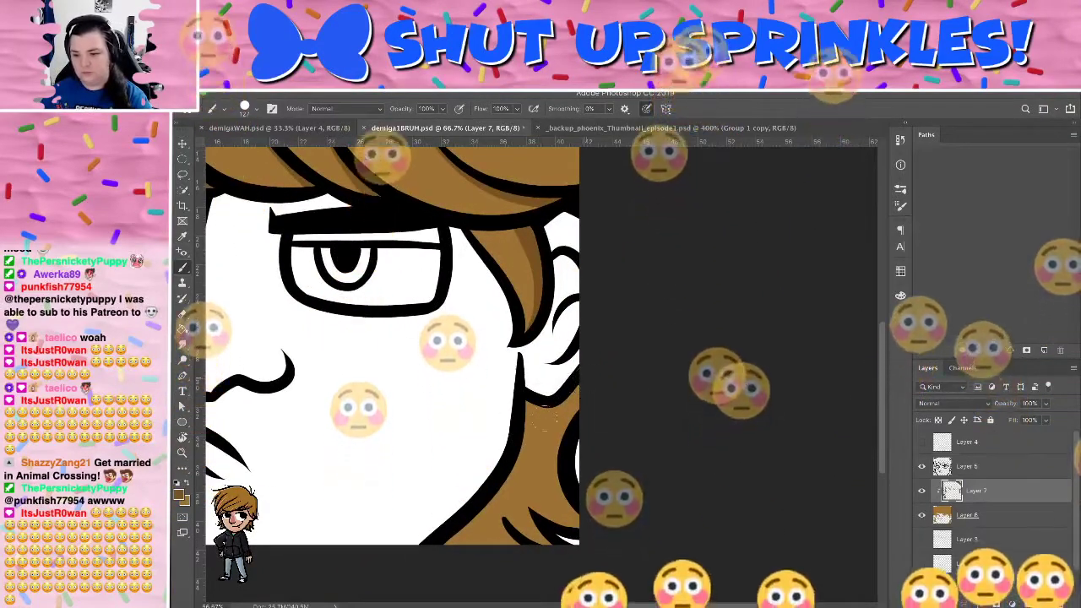
pyautogui.moveTo(564, 498); pyautogui.dragTo(575, 441)
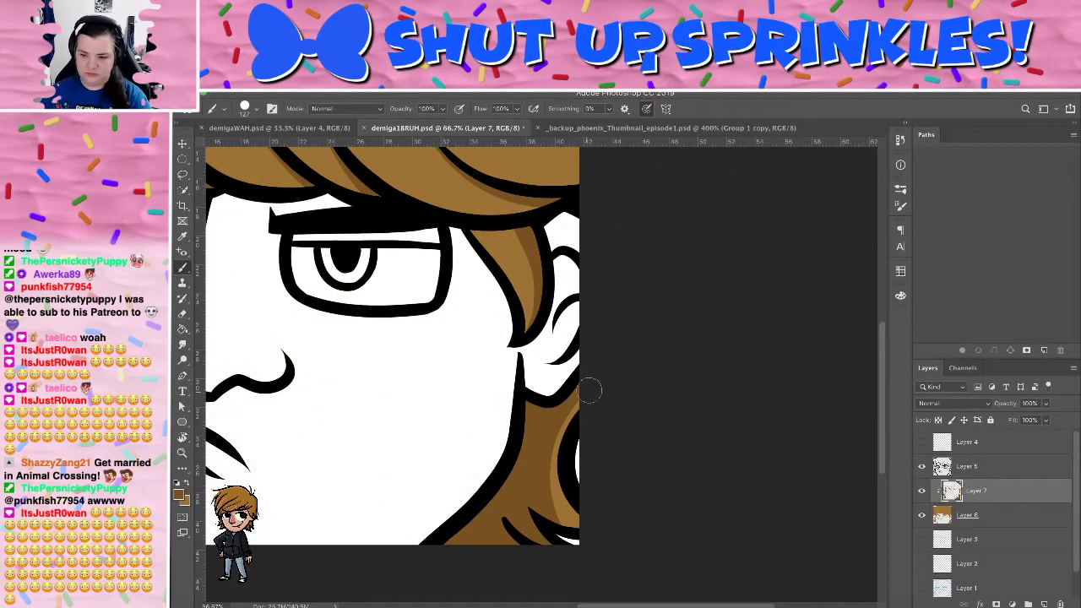
pyautogui.press('e')
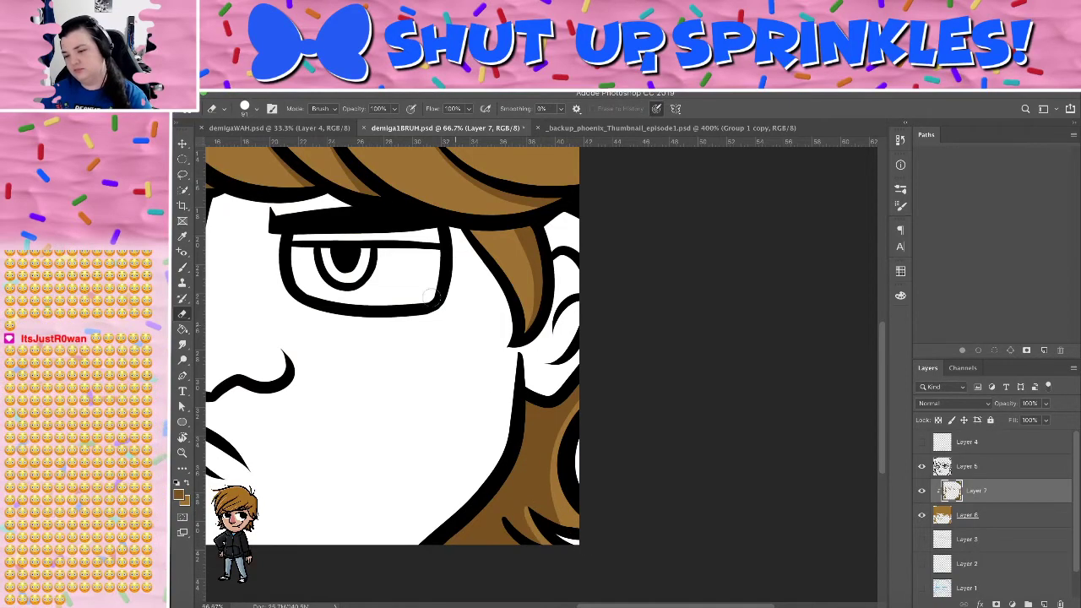
pyautogui.moveTo(428, 313); pyautogui.dragTo(683, 384)
pyautogui.press('super+minus')
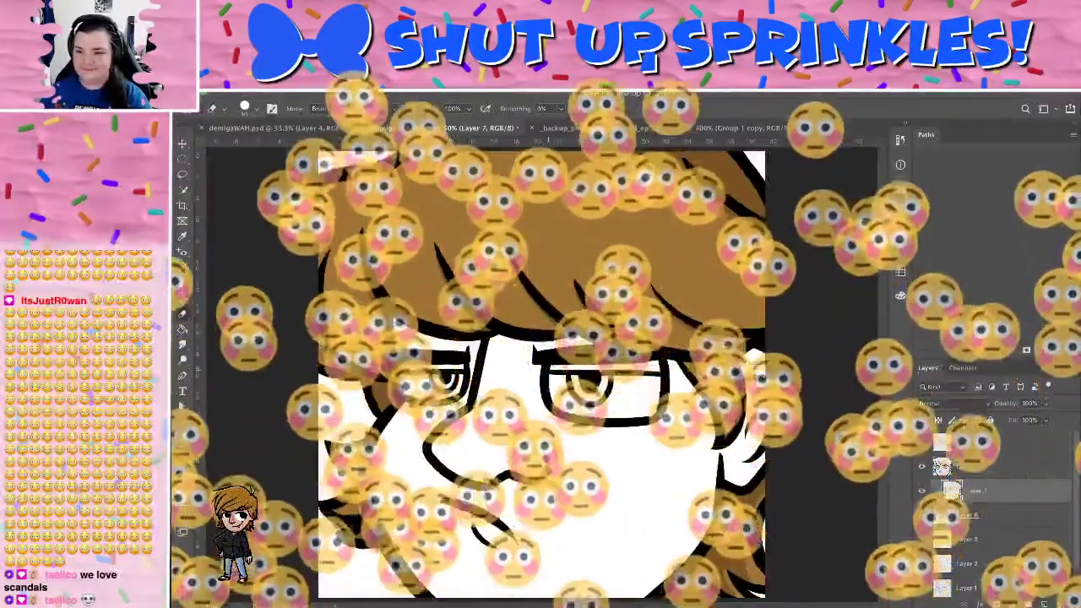
pyautogui.press('b')
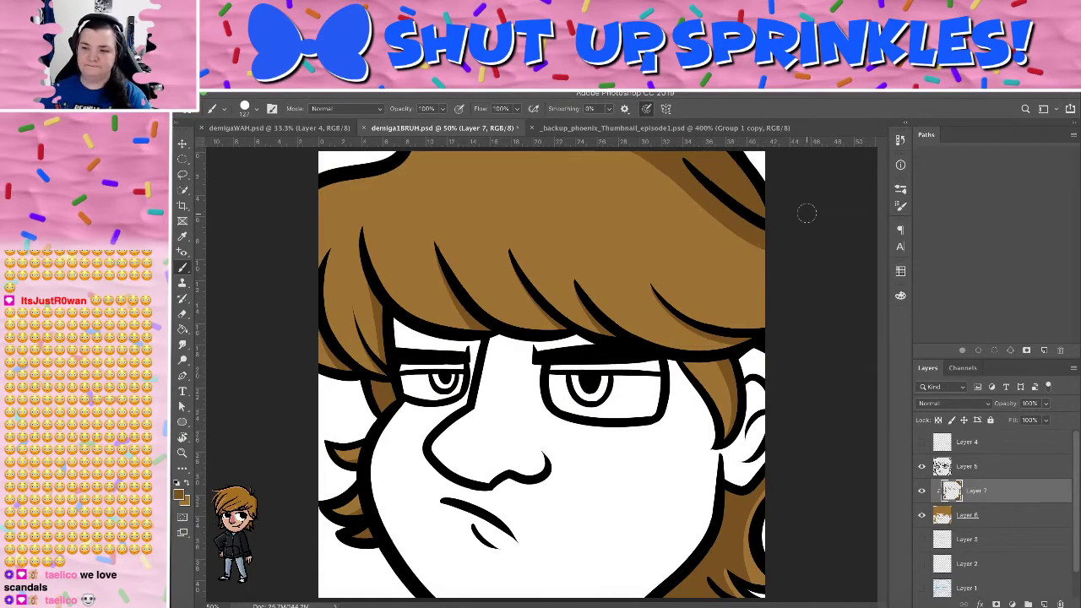
# Sample the light brown highlight colour from the hair in _backup_phoenix_Thumbnail_episode1.psd and return to demiga1BRUH.psd
pyautogui.click(667, 127)
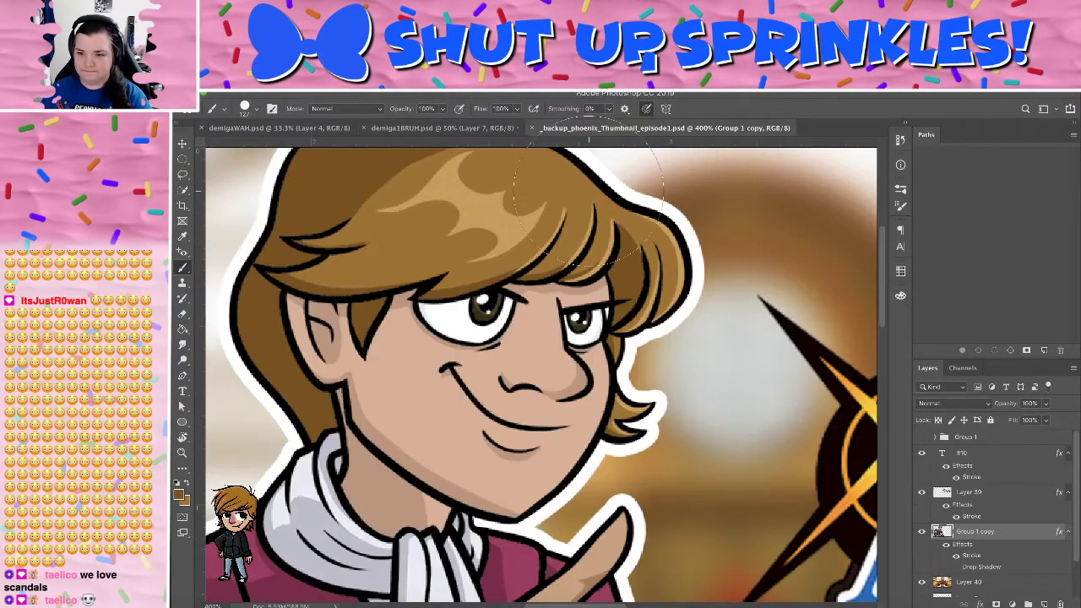
pyautogui.press('i')
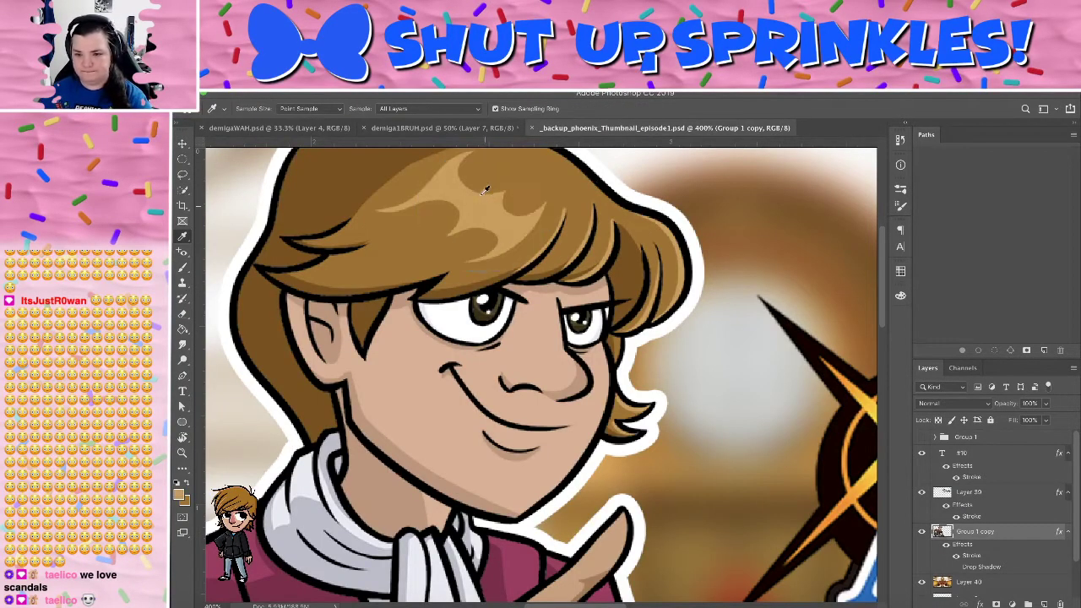
pyautogui.click(397, 127)
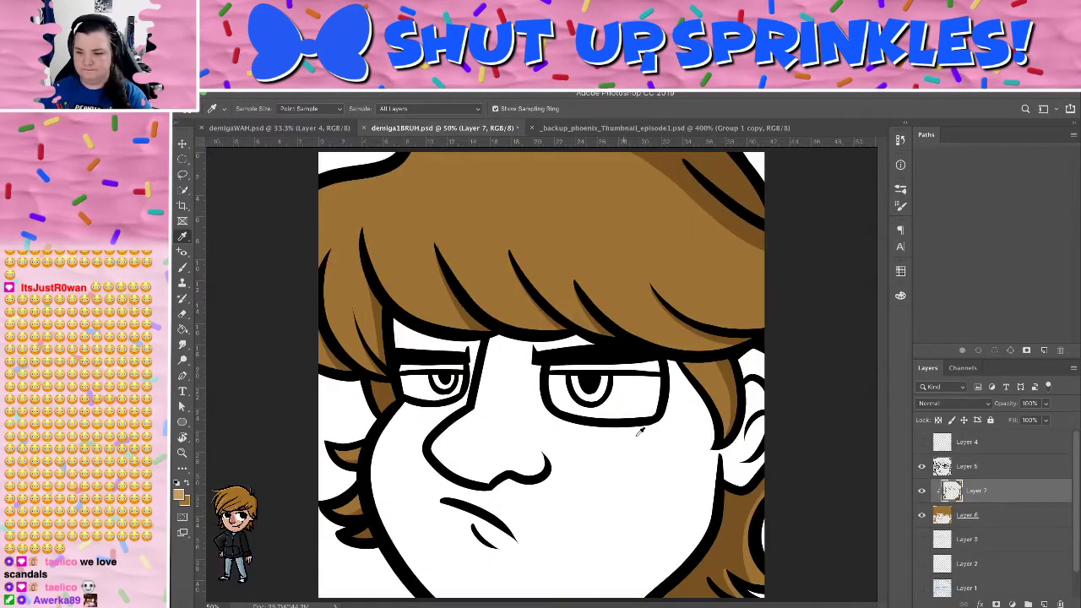
# Add a new layer above the hair shading and clip it to the hair fill for the highlights
pyautogui.hotkey('ctrl', 'shift', 'n')
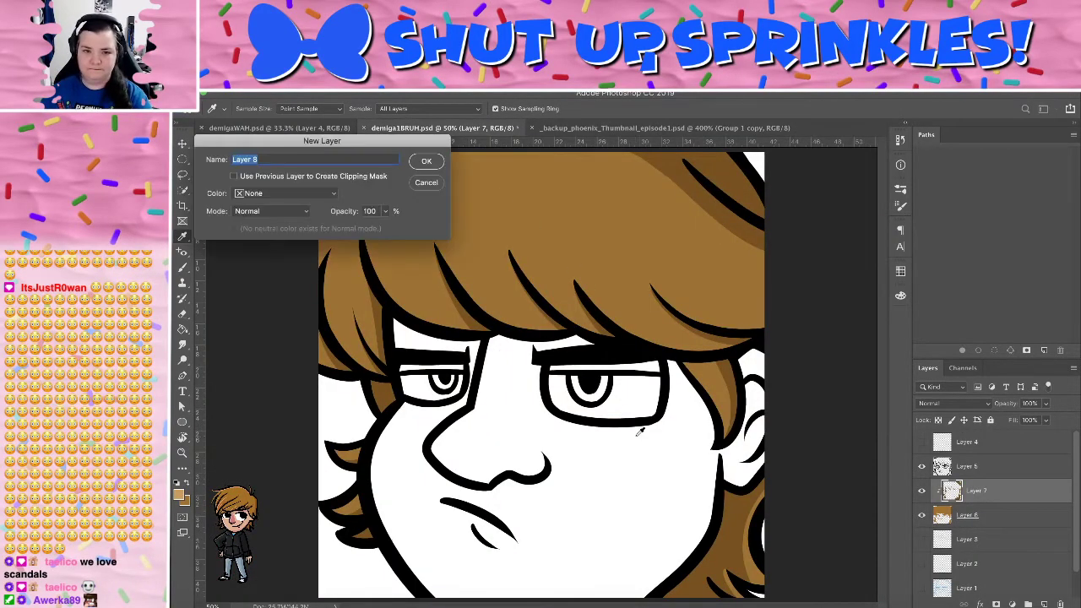
pyautogui.press('Return')
pyautogui.rightClick(998, 492)
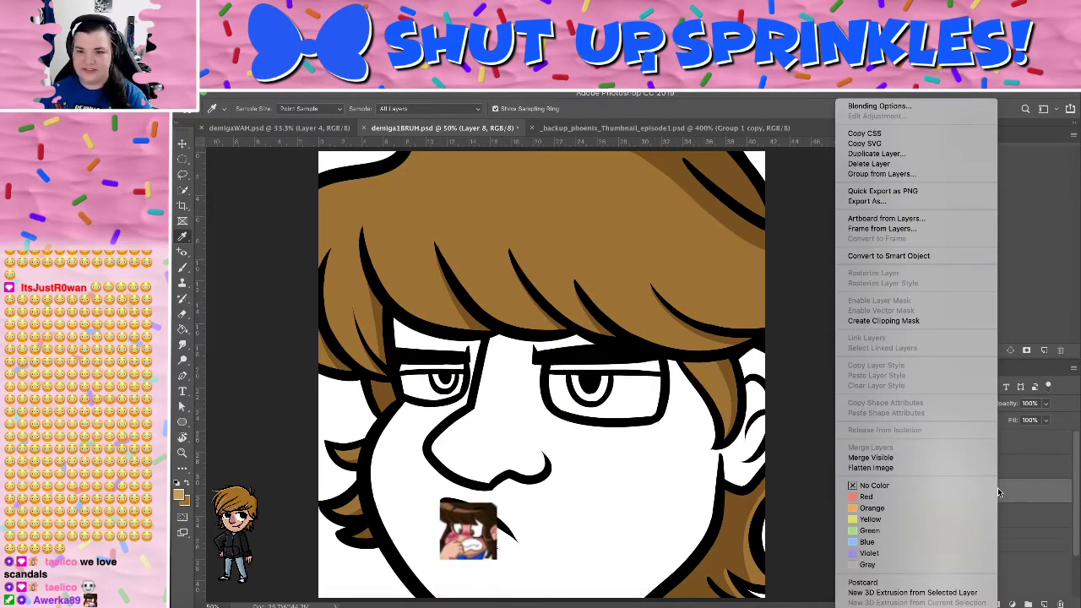
pyautogui.click(883, 320)
# Try a light brown highlight stroke along the leftmost hair strand and undo it
pyautogui.press('b')
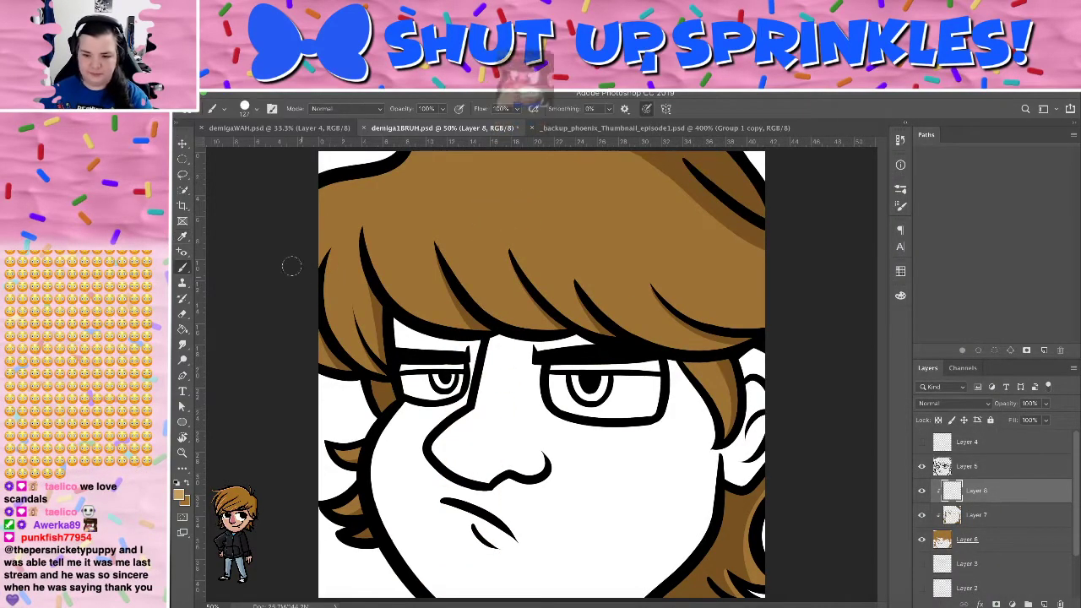
pyautogui.moveTo(326, 258); pyautogui.dragTo(380, 367)
pyautogui.press('super+z')
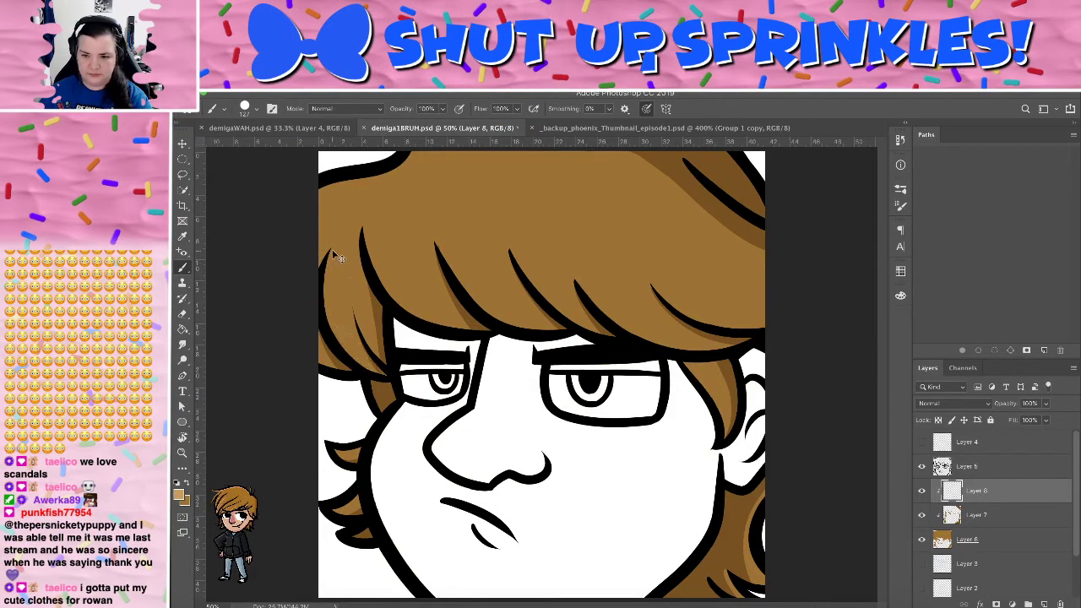
pyautogui.moveTo(334, 254); pyautogui.dragTo(380, 371)
pyautogui.hotkey('ctrl', 'z')
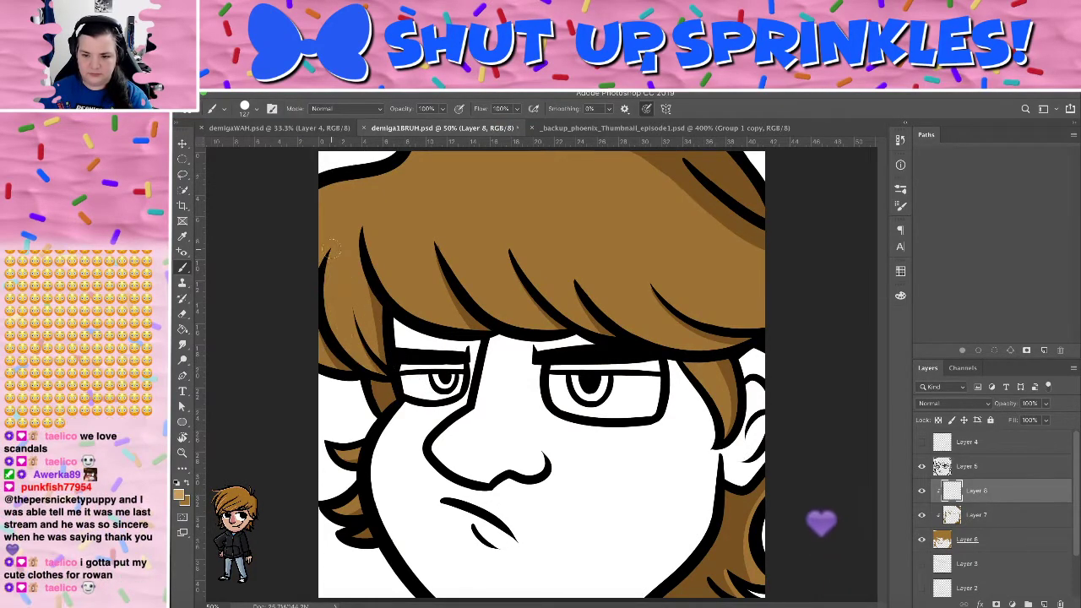
pyautogui.hotkey('ctrl', 'z')
pyautogui.hotkey('ctrl', 'z')
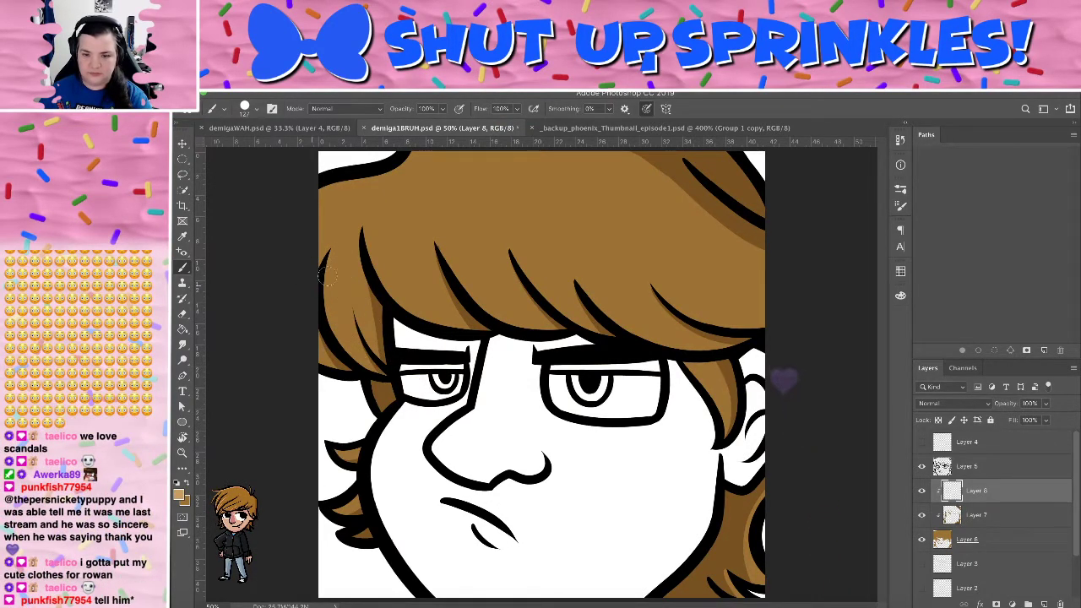
pyautogui.hotkey('ctrl', 'z')
pyautogui.hotkey('ctrl', 'z')
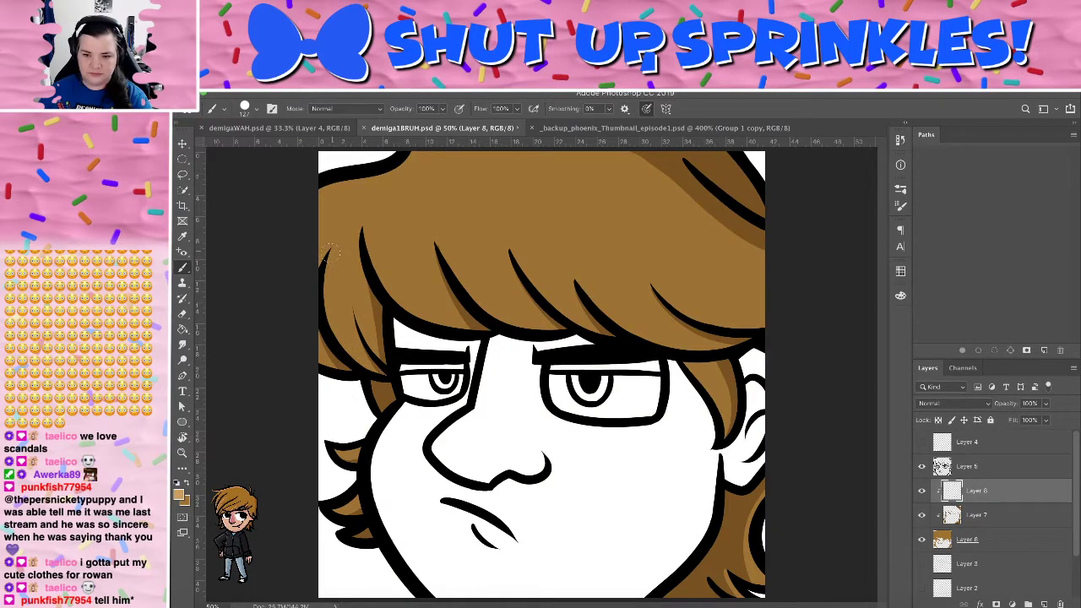
pyautogui.moveTo(330, 250); pyautogui.dragTo(382, 365)
pyautogui.hotkey('ctrl', 'z')
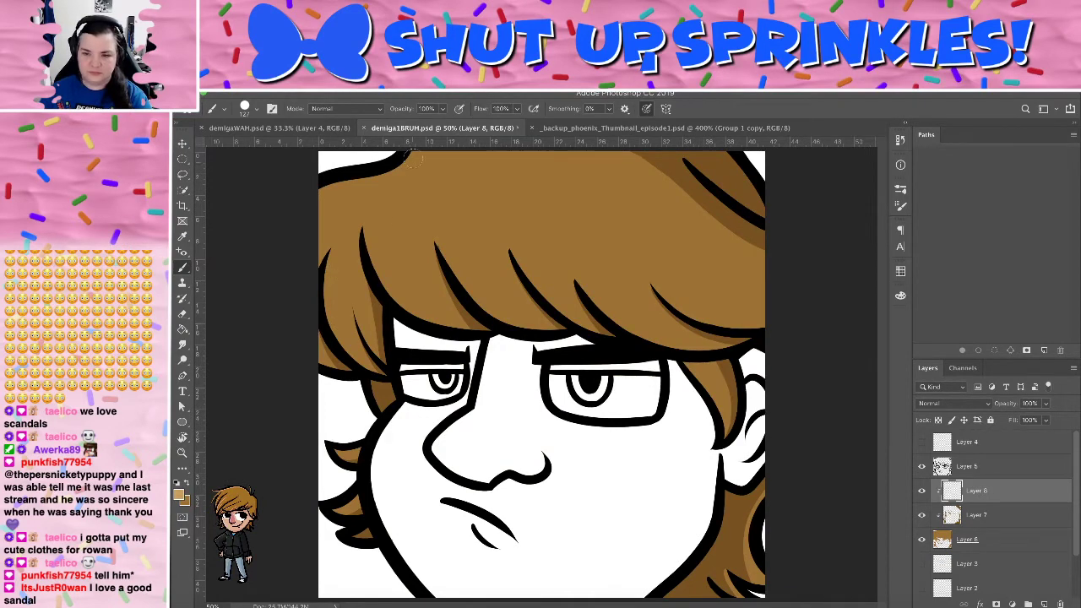
# Paint light brown highlights along the hair's upper-left outer edge and beside the second fringe line
pyautogui.moveTo(414, 153)
pyautogui.mouseDown()
pyautogui.moveTo(315, 219)
pyautogui.moveTo(318, 285)
pyautogui.moveTo(337, 179)
pyautogui.moveTo(367, 173)
pyautogui.mouseUp()
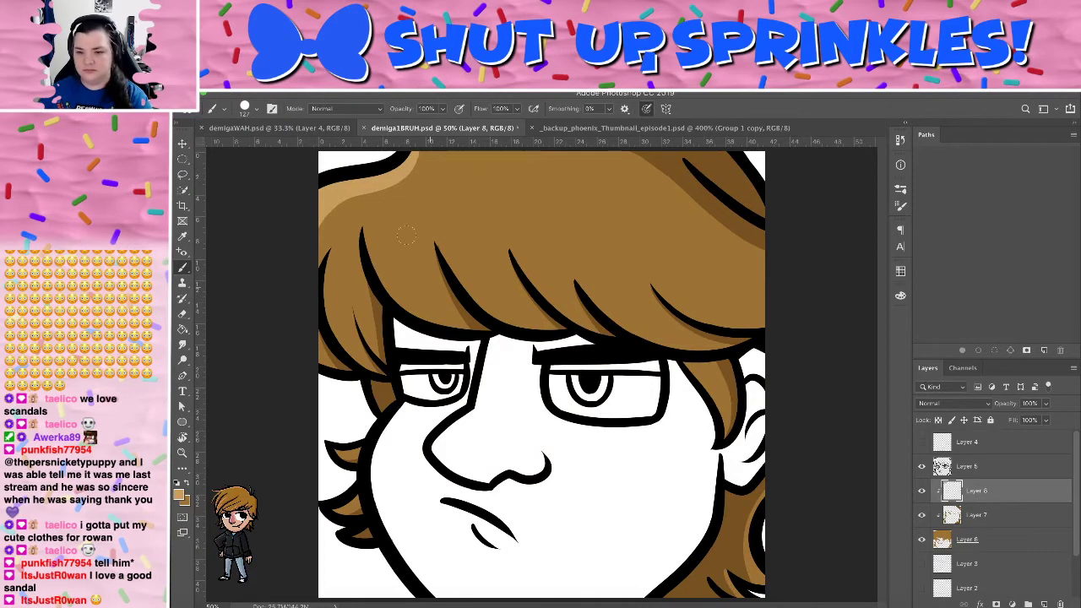
pyautogui.moveTo(370, 229); pyautogui.dragTo(427, 310)
pyautogui.press('super+z')
pyautogui.moveTo(363, 230); pyautogui.dragTo(435, 322)
pyautogui.press('e')
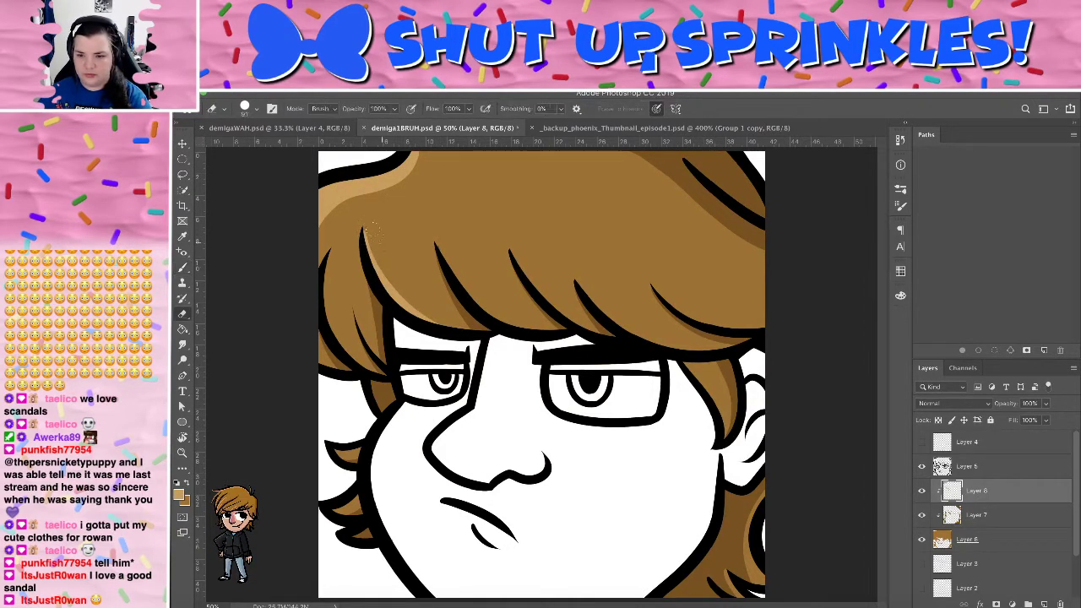
pyautogui.press('b')
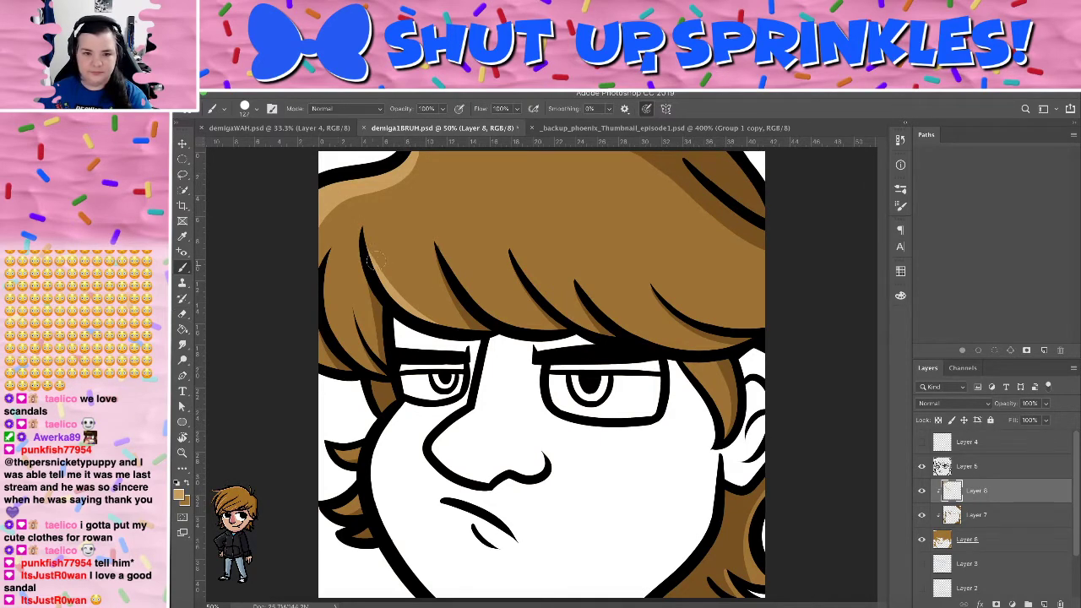
pyautogui.moveTo(371, 265); pyautogui.dragTo(448, 324)
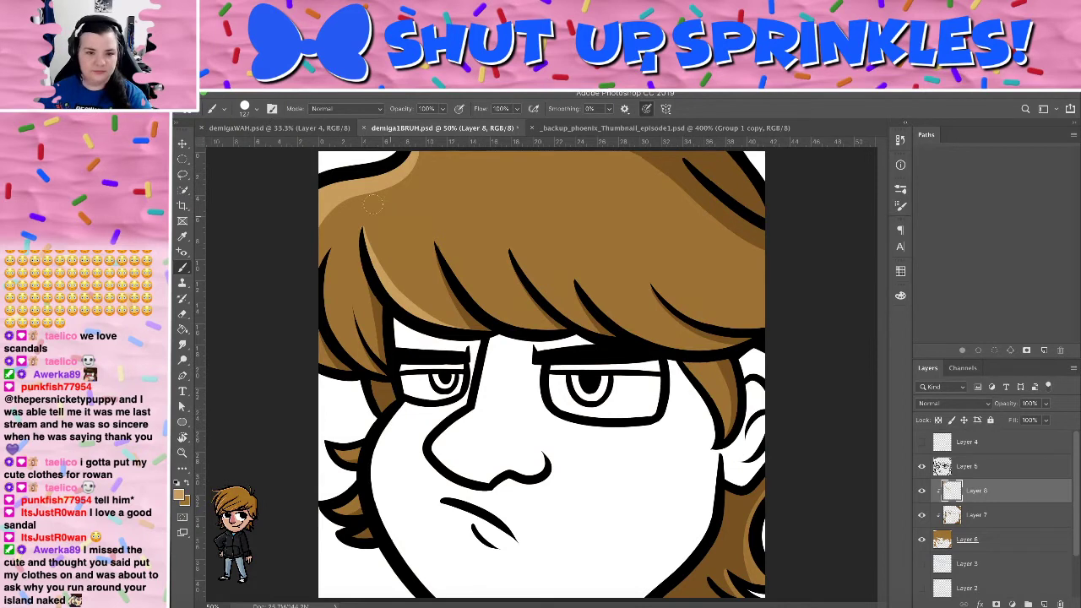
# Paint a light brown highlight down the leftmost hair strand beside its outline
pyautogui.press('e')
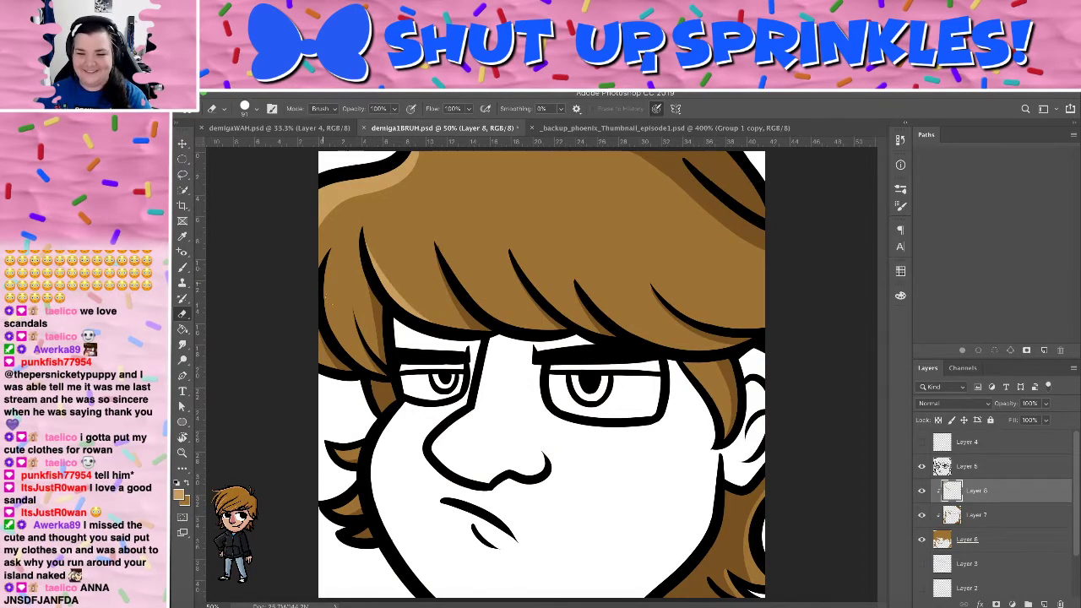
pyautogui.press('b')
pyautogui.moveTo(331, 255); pyautogui.dragTo(388, 356)
pyautogui.press('e')
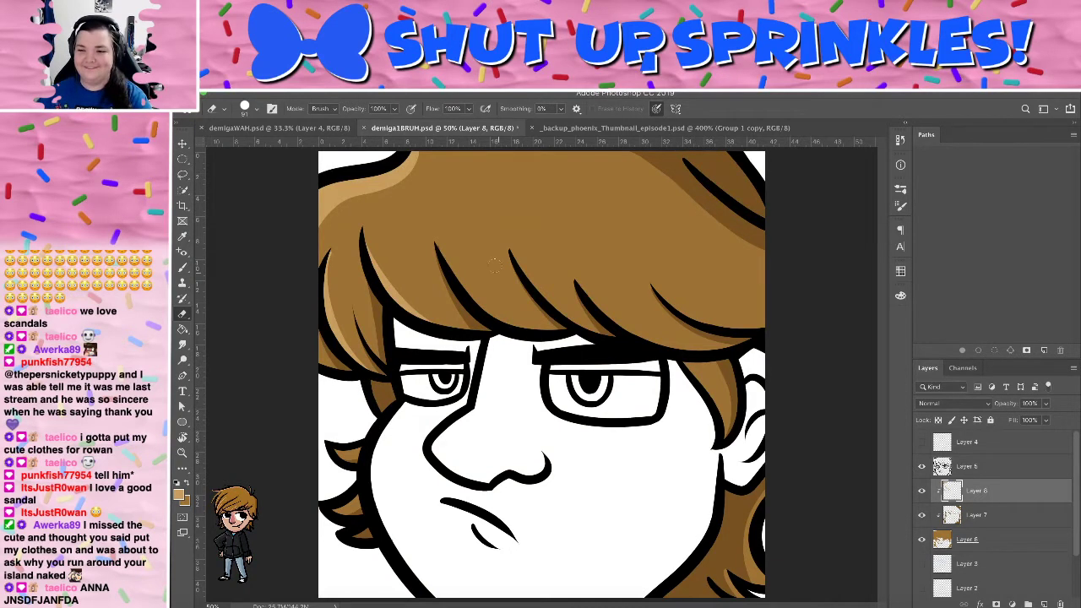
# Paint a light brown highlight beside the third fringe line, erasing to taper it and remove the overspill to its right
pyautogui.press('b')
pyautogui.moveTo(436, 242); pyautogui.dragTo(453, 267)
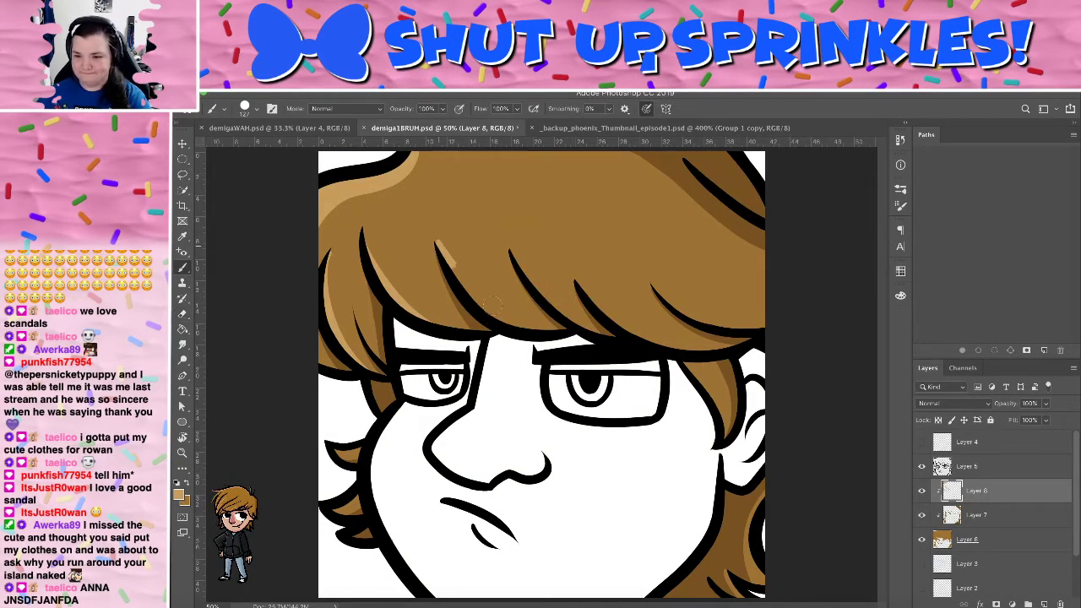
pyautogui.moveTo(491, 304)
pyautogui.mouseDown()
pyautogui.moveTo(577, 292)
pyautogui.moveTo(482, 280)
pyautogui.moveTo(452, 261)
pyautogui.moveTo(465, 286)
pyautogui.moveTo(544, 317)
pyautogui.mouseUp()
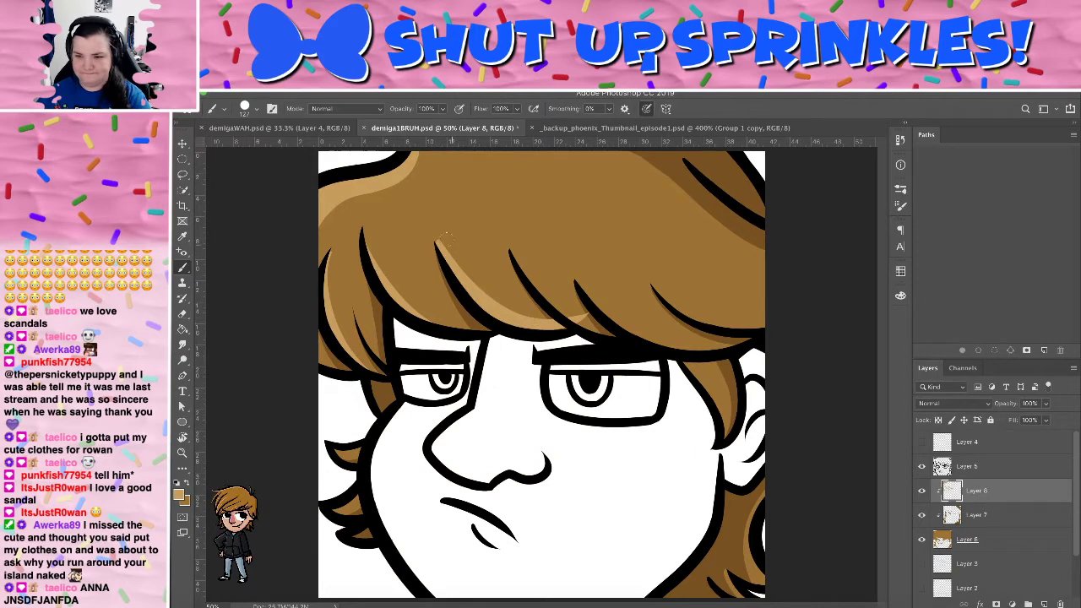
pyautogui.press('e')
pyautogui.moveTo(447, 238); pyautogui.dragTo(567, 269)
pyautogui.moveTo(435, 232); pyautogui.dragTo(532, 268)
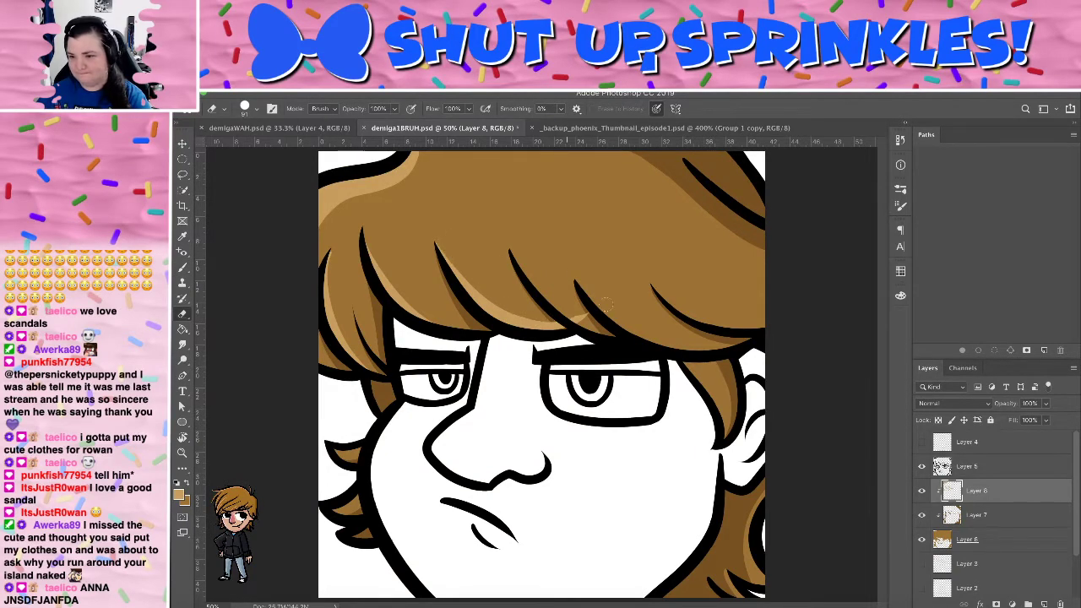
pyautogui.moveTo(606, 303); pyautogui.dragTo(591, 306)
pyautogui.press('b')
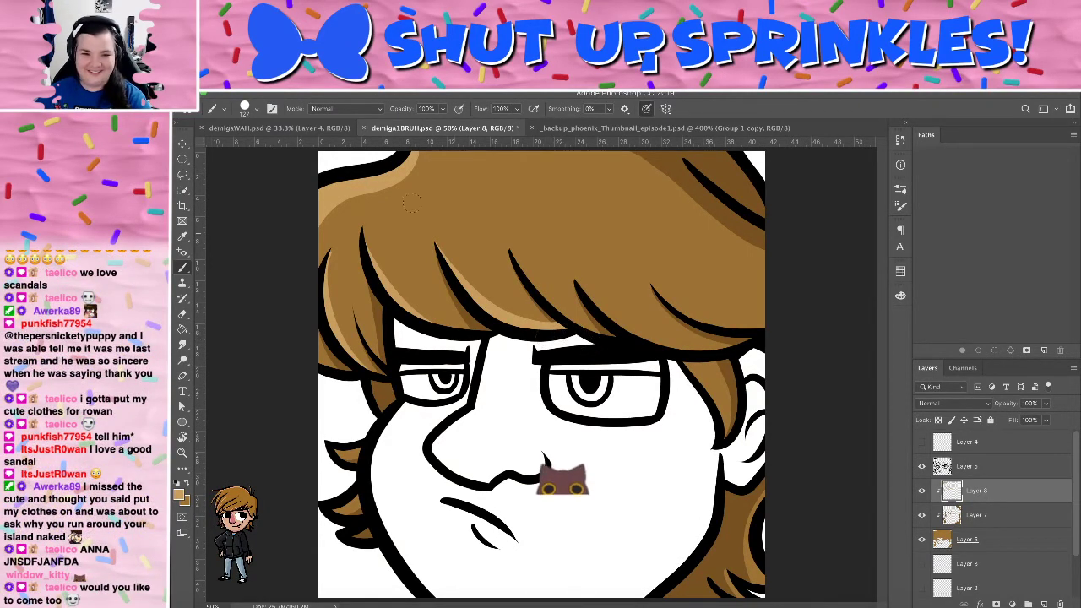
# Set the brush size to 46 px and refine the thin upper end of the third fringe line's highlight on Layer 8
pyautogui.press('e')
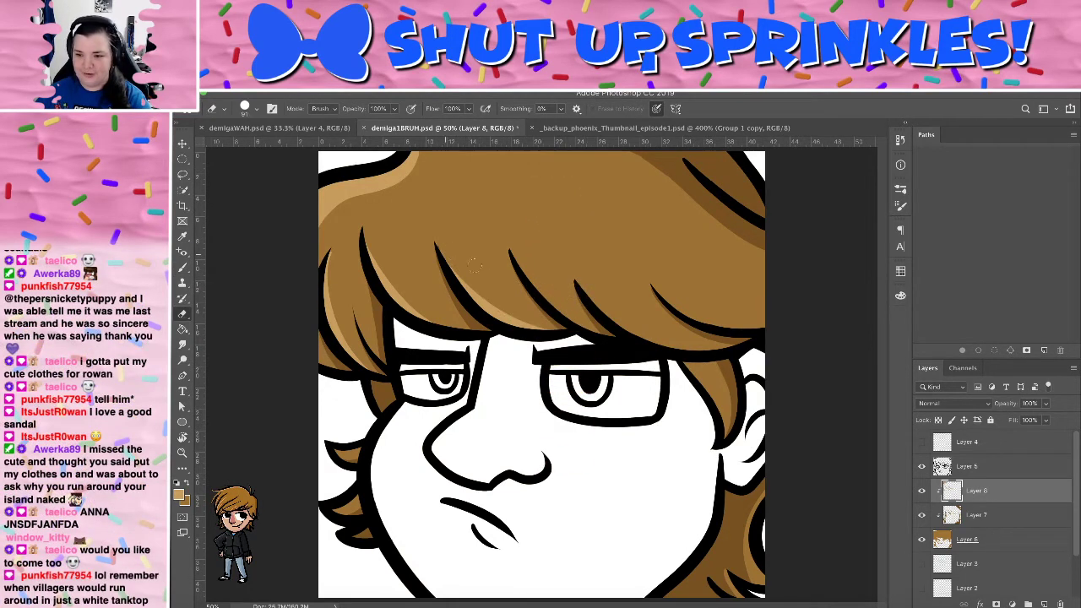
pyautogui.hotkey('alt', '[')
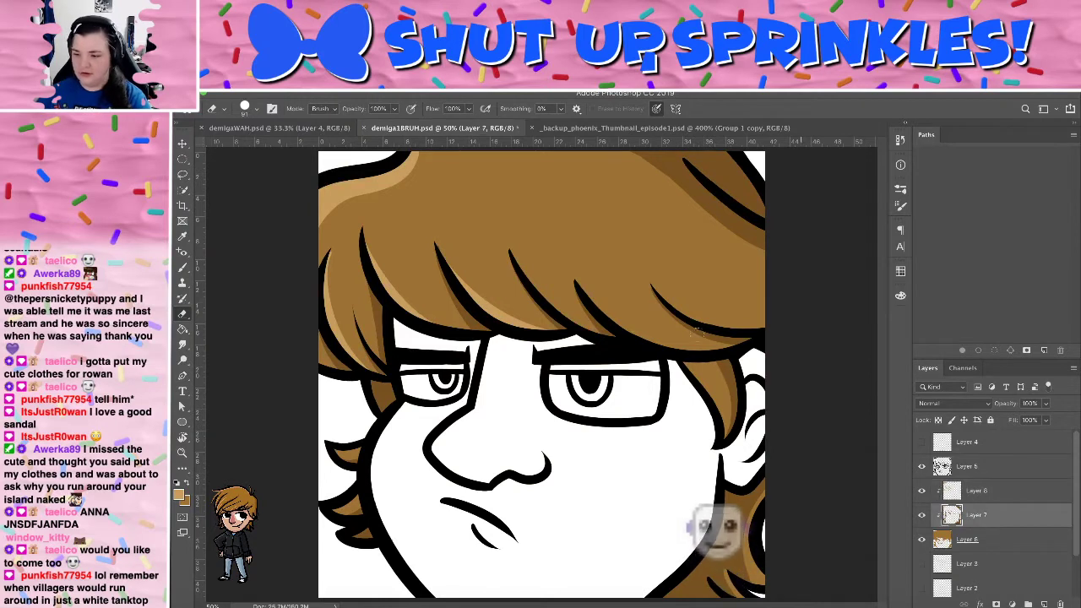
pyautogui.click(992, 489)
pyautogui.press('b')
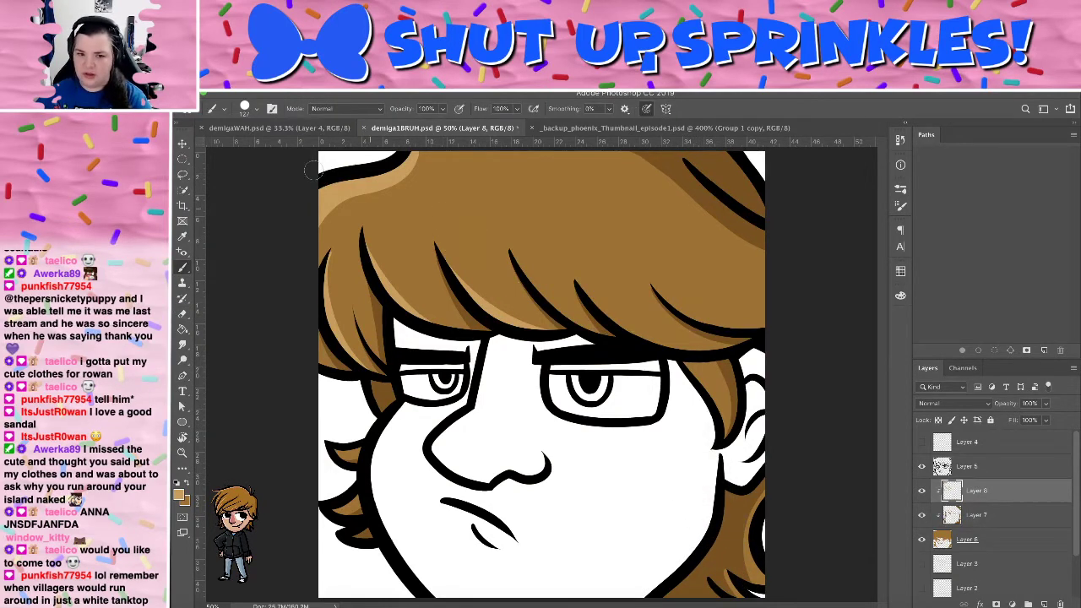
pyautogui.click(244, 109)
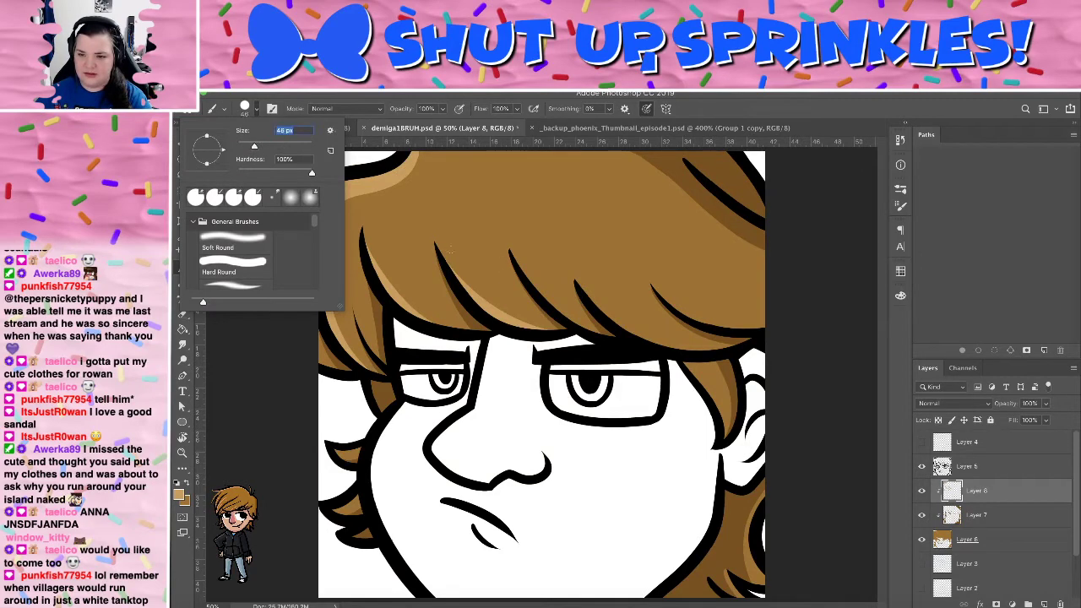
pyautogui.press('Return')
pyautogui.moveTo(436, 242); pyautogui.dragTo(471, 288)
pyautogui.press('super+z')
pyautogui.moveTo(436, 242); pyautogui.dragTo(471, 284)
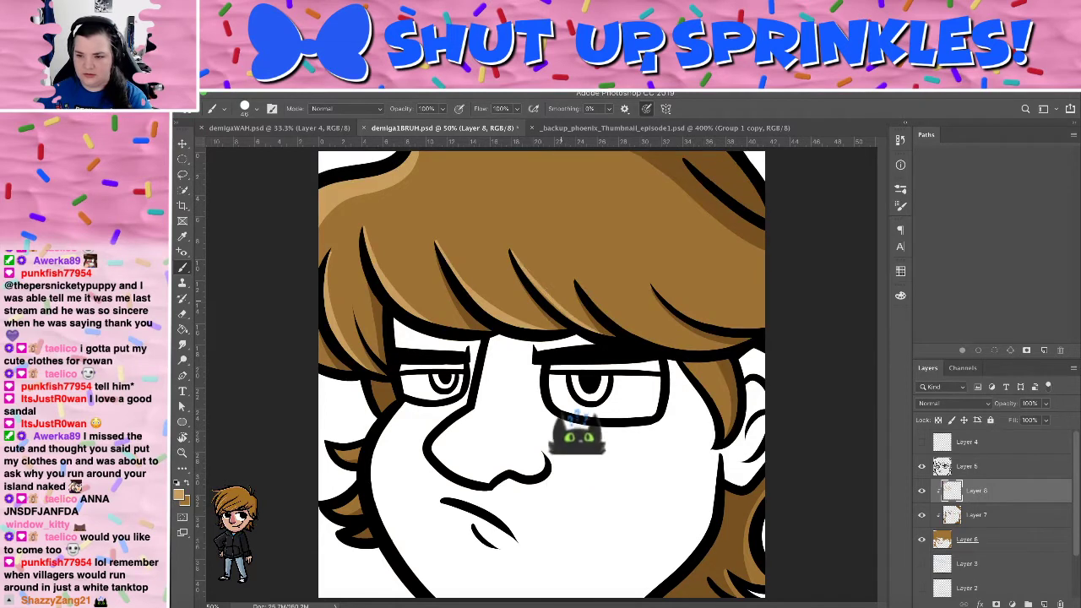
# Add a small light brown highlight beside the short line inside the leftmost hair strand, trimming it with the eraser
pyautogui.press('e')
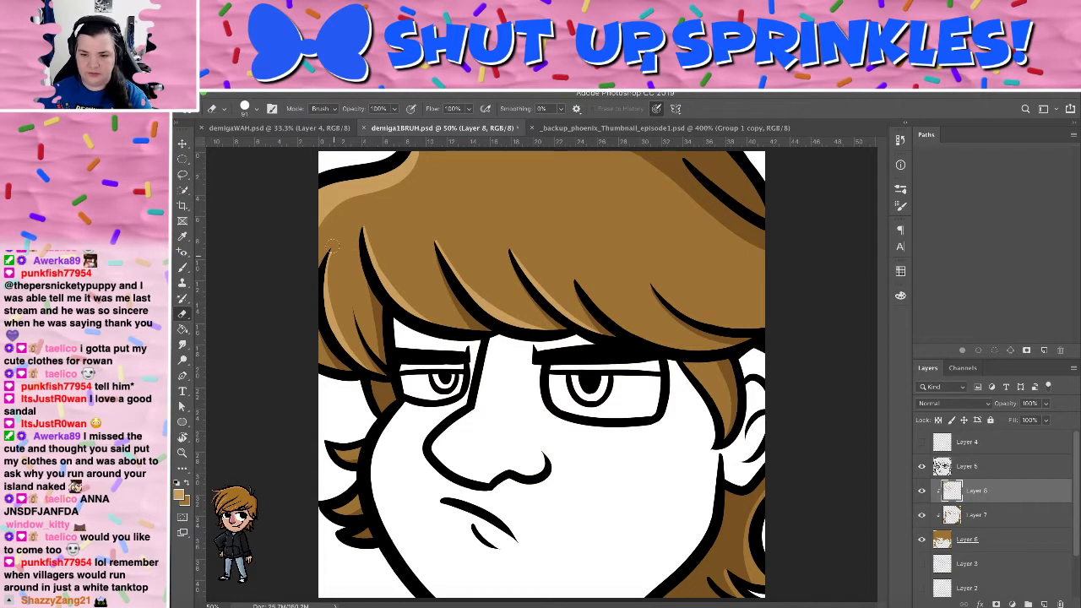
pyautogui.press('b')
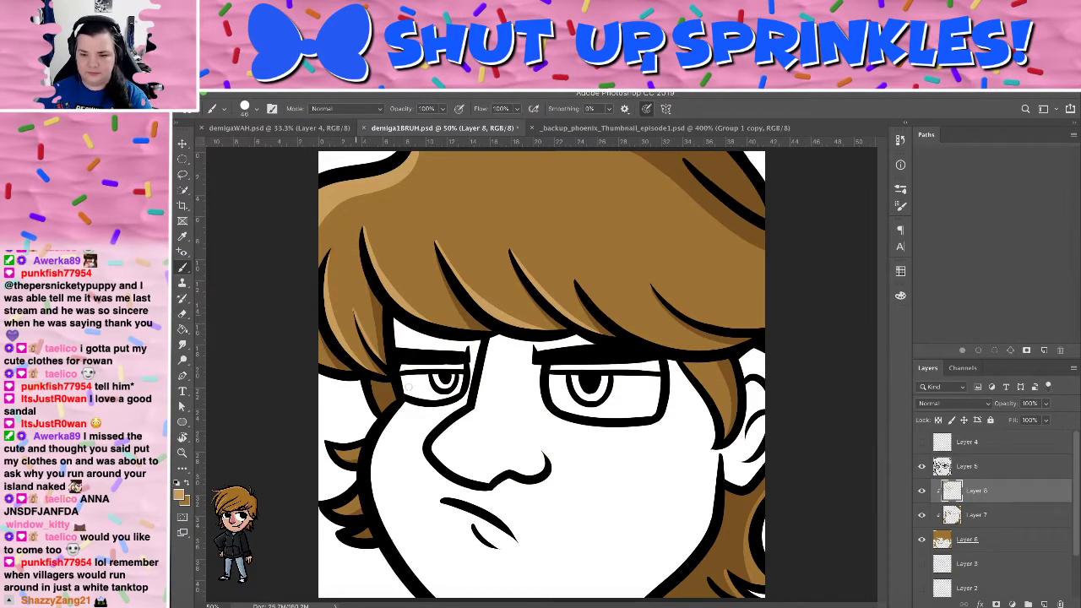
pyautogui.press('e')
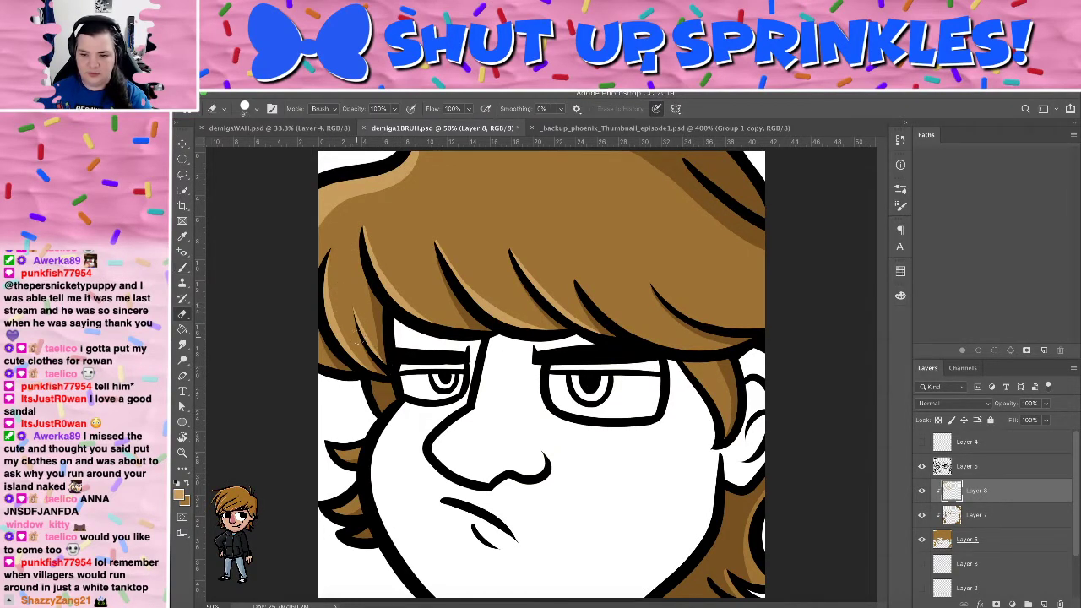
pyautogui.press('b')
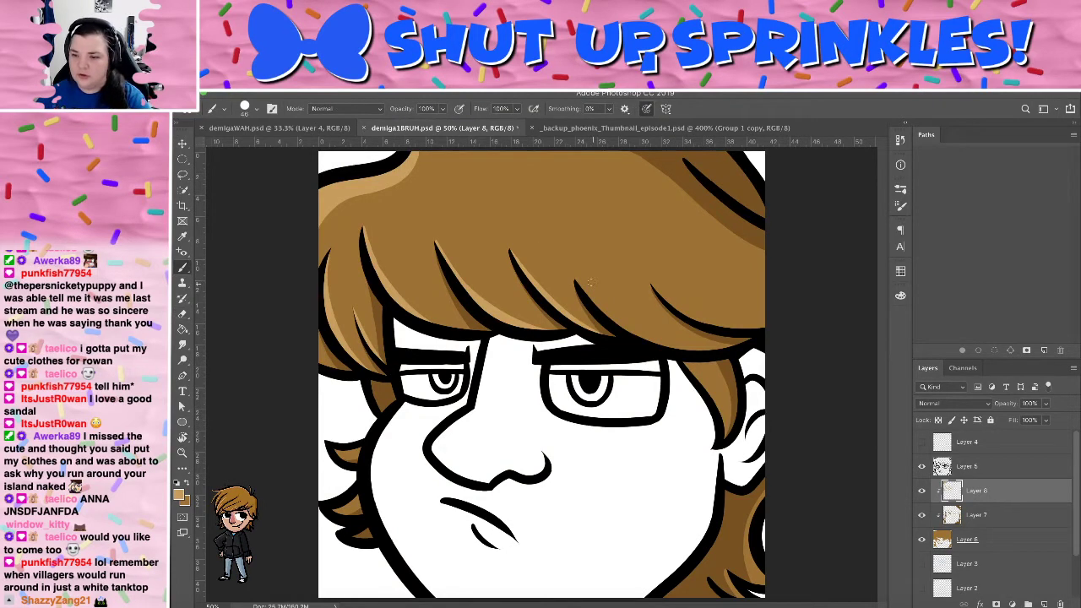
# Paint a thin light brown highlight beside the fifth fringe line towards the ear, and trim the highlight between the third and fourth lines
pyautogui.moveTo(589, 282); pyautogui.dragTo(739, 346)
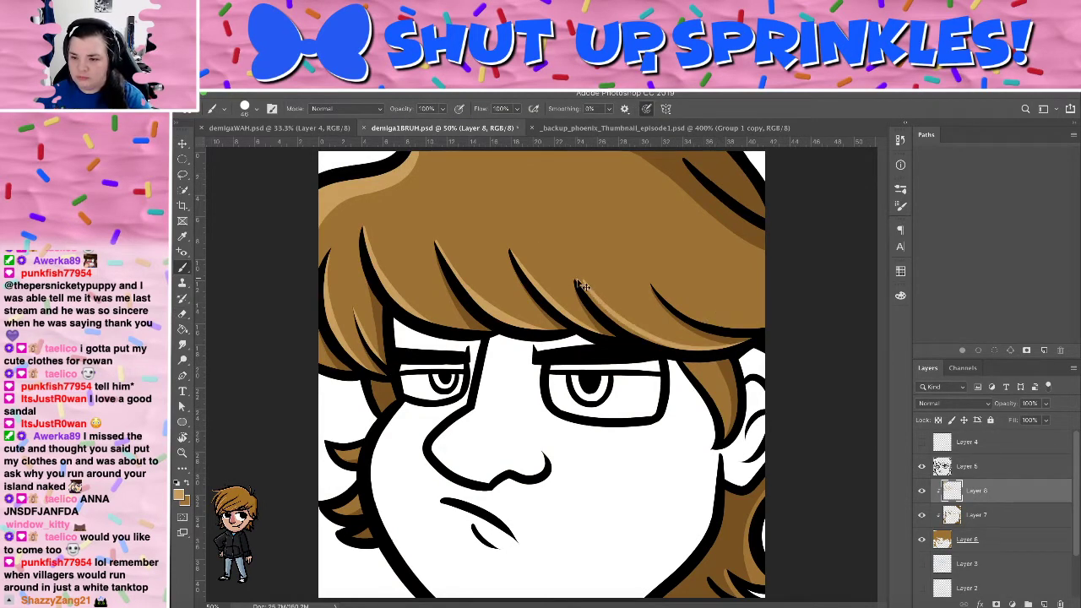
pyautogui.press('super+z')
pyautogui.press('e')
pyautogui.moveTo(484, 296); pyautogui.dragTo(531, 301)
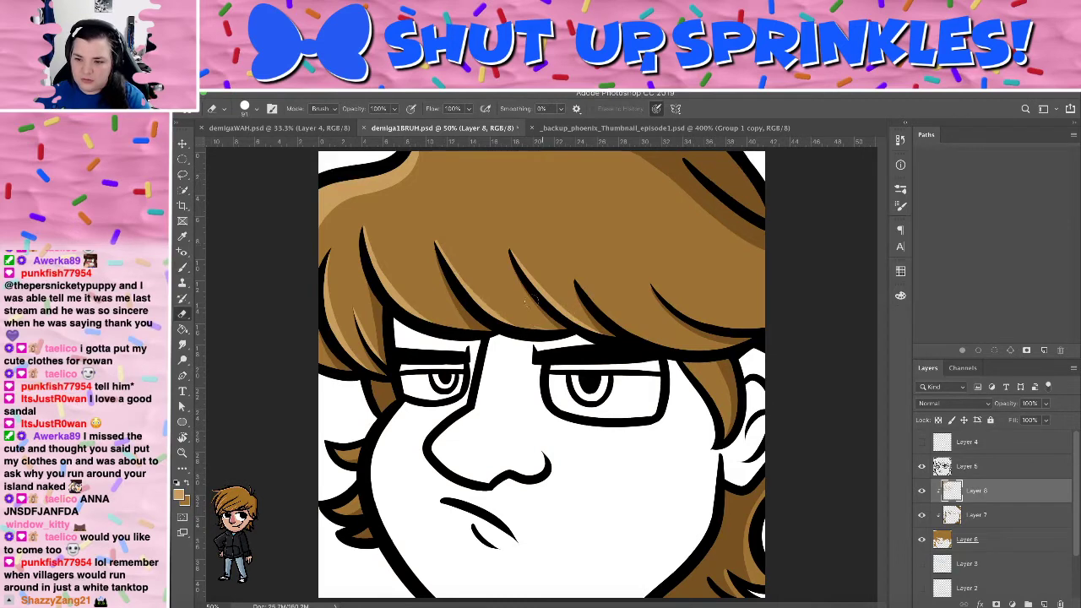
pyautogui.press('b')
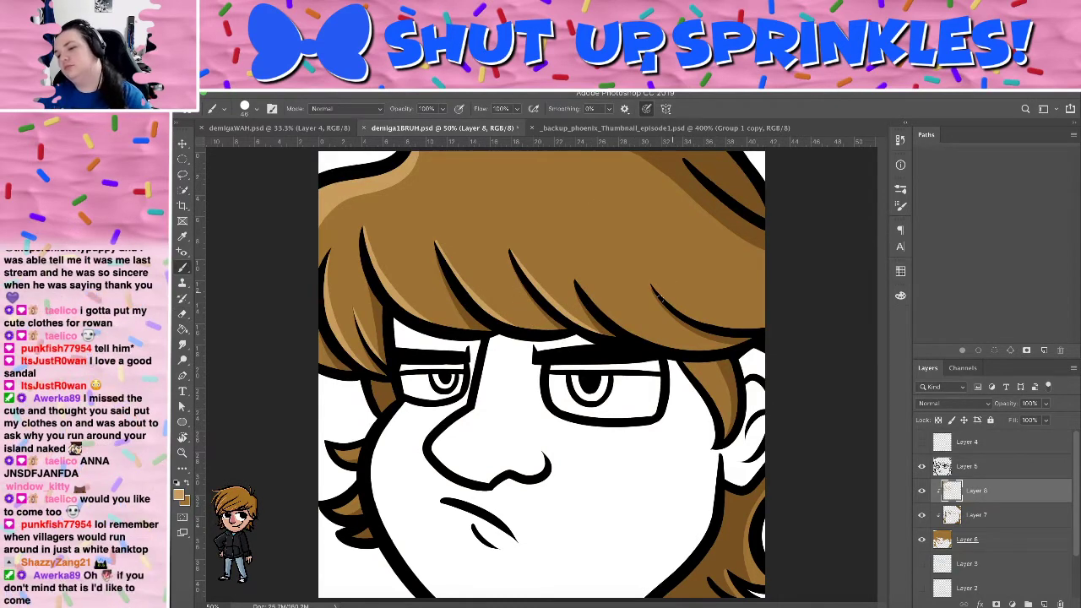
pyautogui.moveTo(581, 285); pyautogui.dragTo(667, 345)
pyautogui.press('super+z')
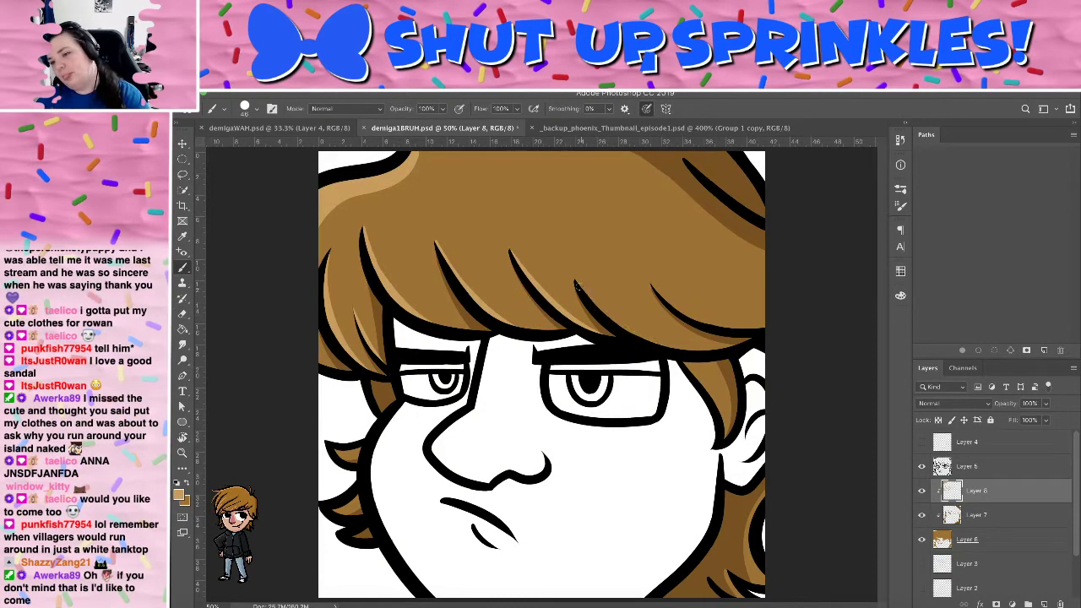
pyautogui.moveTo(578, 283); pyautogui.dragTo(747, 341)
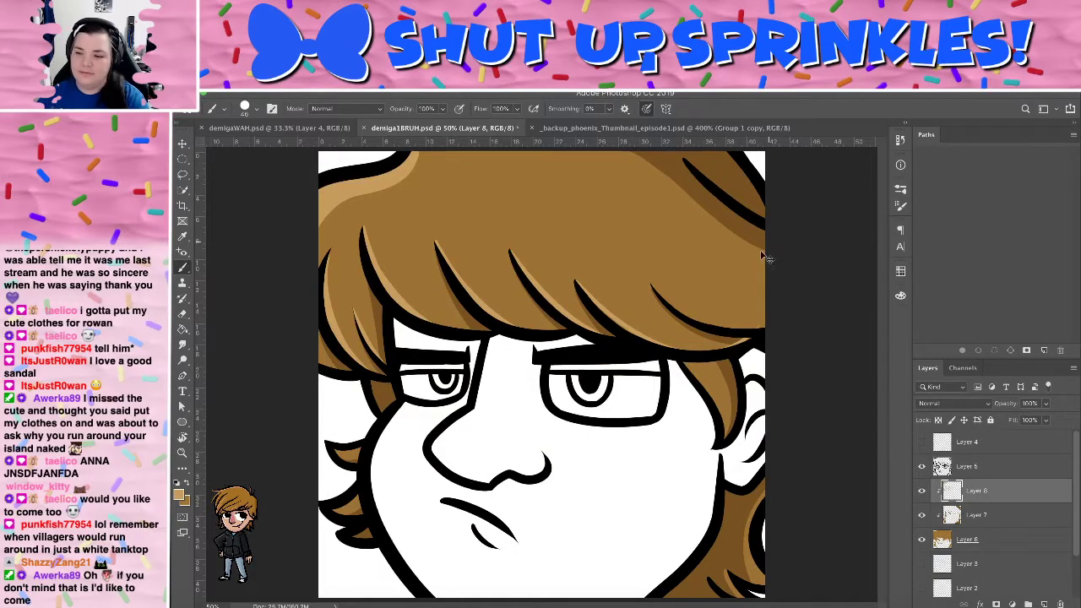
# Paint a light brown highlight beside the fringe line nearest the ear, erasing its outer edge to a taper
pyautogui.hotkey('ctrl', 'z')
pyautogui.press('r')
pyautogui.moveTo(767, 253); pyautogui.dragTo(673, 332)
pyautogui.press('b')
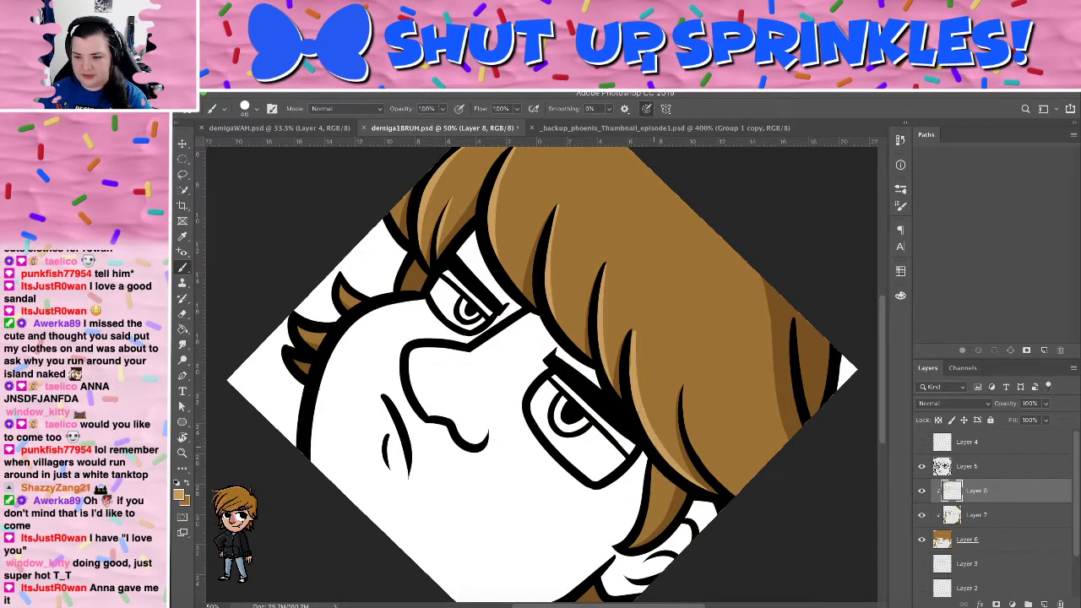
pyautogui.press('e')
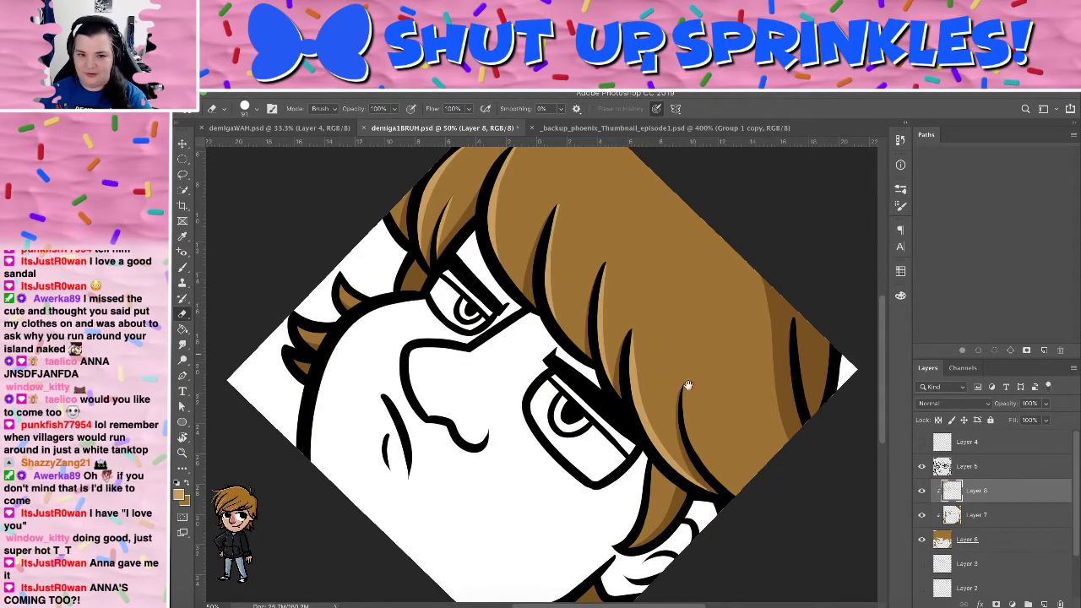
pyautogui.moveTo(688, 386)
pyautogui.mouseDown()
pyautogui.moveTo(675, 248)
pyautogui.moveTo(623, 336)
pyautogui.moveTo(628, 377)
pyautogui.mouseUp()
pyautogui.press('b')
pyautogui.moveTo(589, 314); pyautogui.dragTo(601, 380)
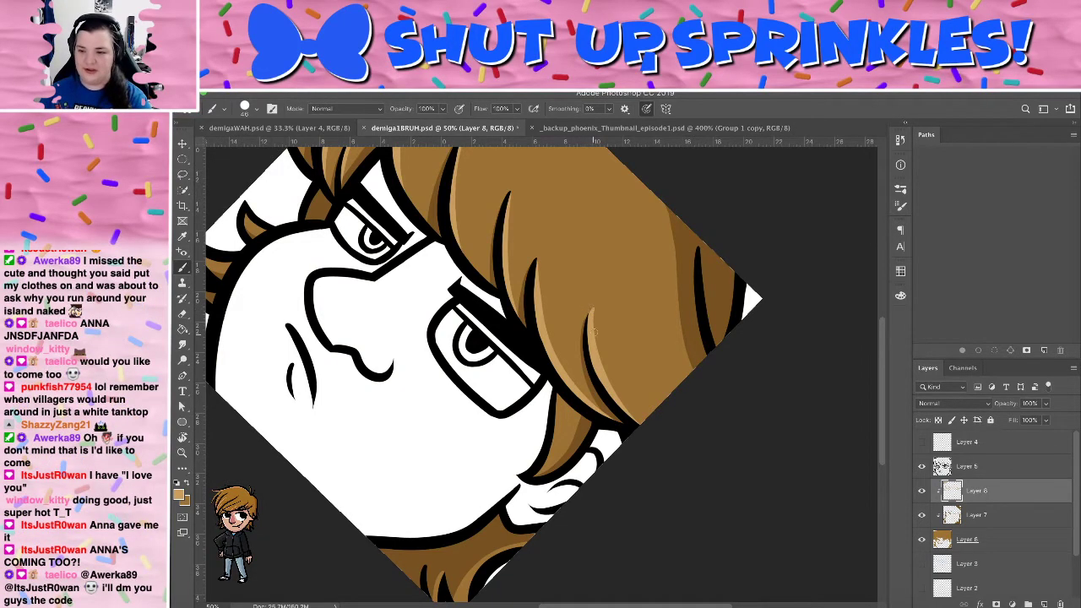
pyautogui.press('e')
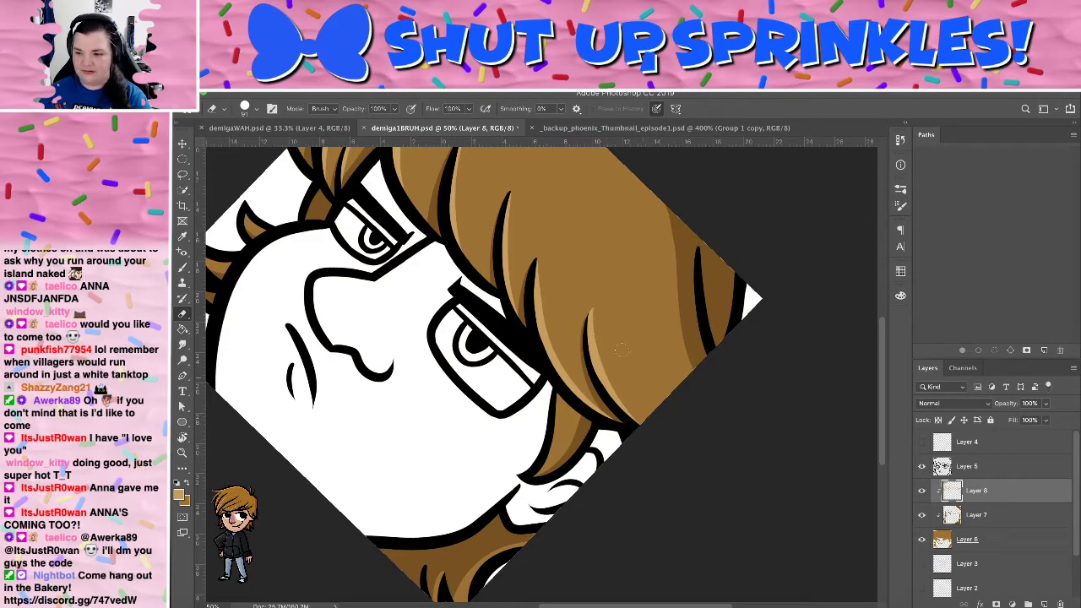
pyautogui.moveTo(597, 307); pyautogui.dragTo(635, 408)
pyautogui.press('r')
pyautogui.moveTo(705, 318); pyautogui.dragTo(652, 170)
pyautogui.press('b')
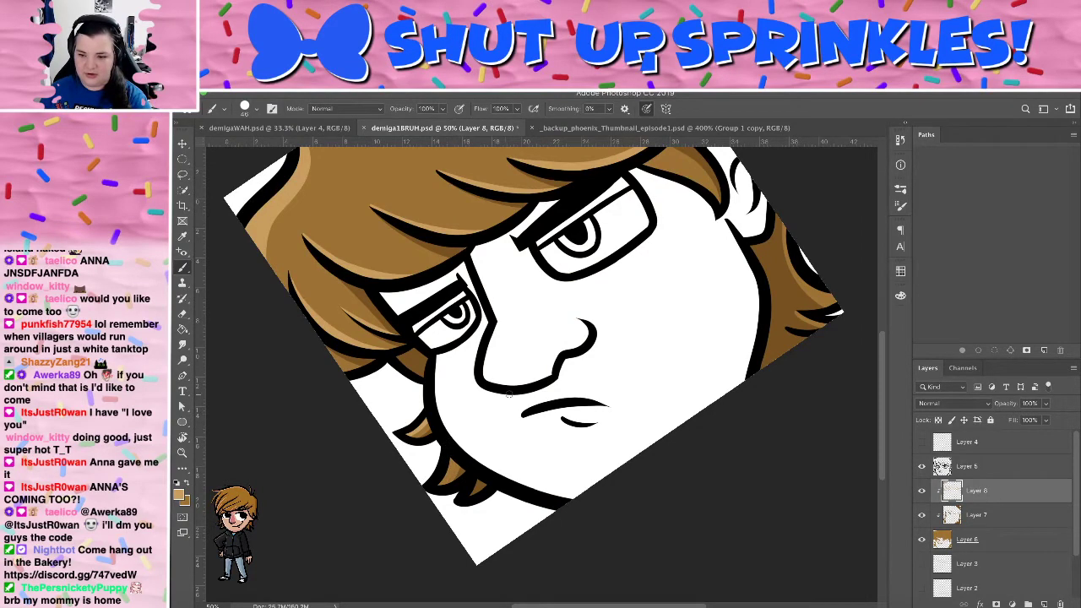
pyautogui.moveTo(600, 356); pyautogui.dragTo(606, 441)
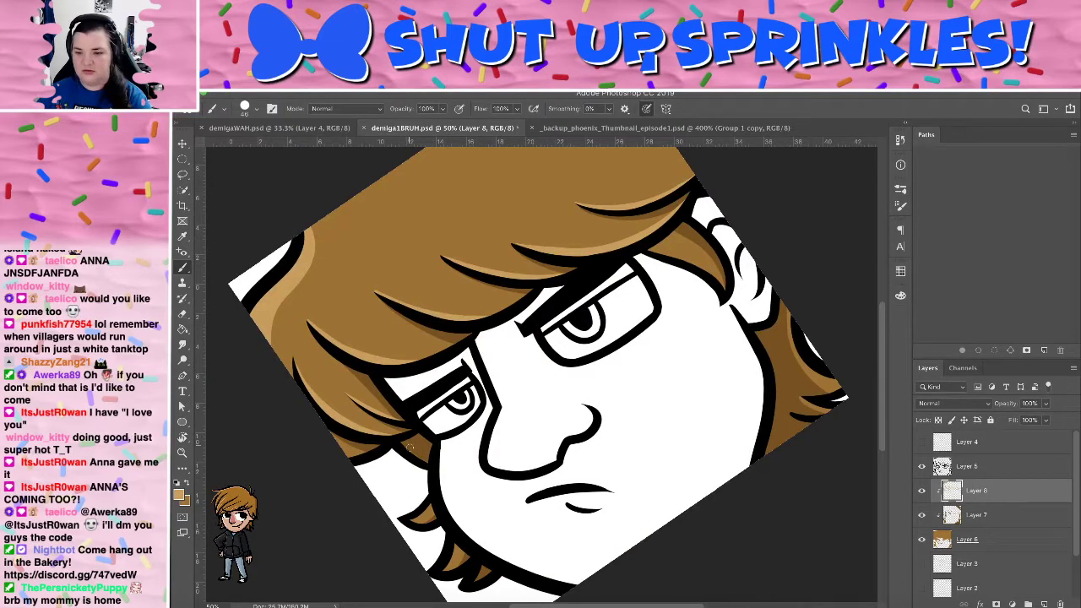
pyautogui.moveTo(704, 206); pyautogui.dragTo(702, 278)
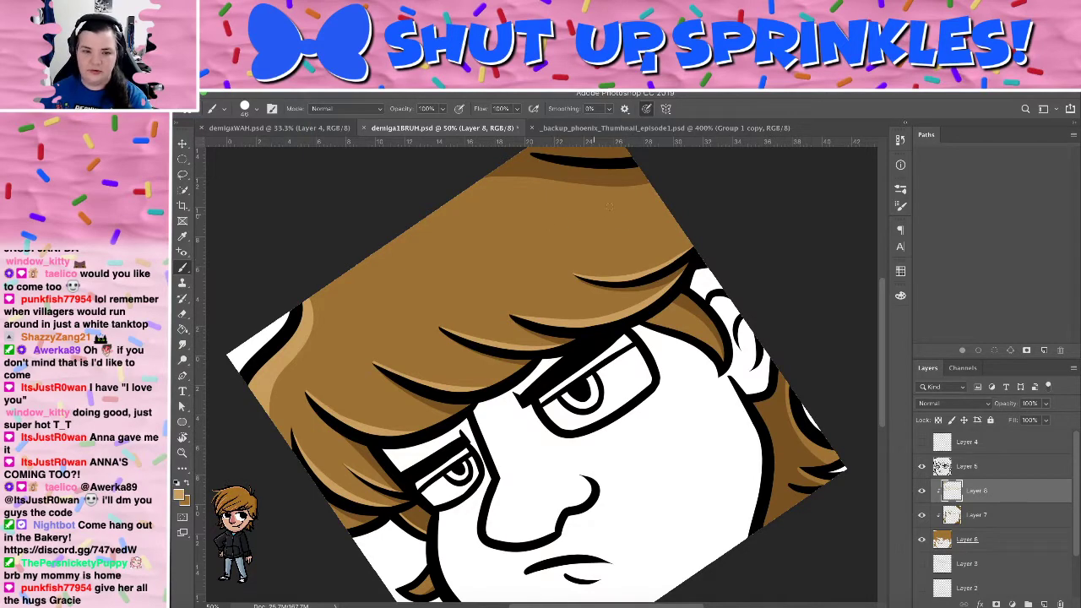
# Try thin light brown scalloped highlight curves along the upper edge of the hair on Layer 8, and undo them
pyautogui.press('r')
pyautogui.moveTo(609, 205)
pyautogui.mouseDown()
pyautogui.moveTo(622, 299)
pyautogui.moveTo(675, 234)
pyautogui.moveTo(778, 254)
pyautogui.moveTo(769, 263)
pyautogui.mouseUp()
pyautogui.press('b')
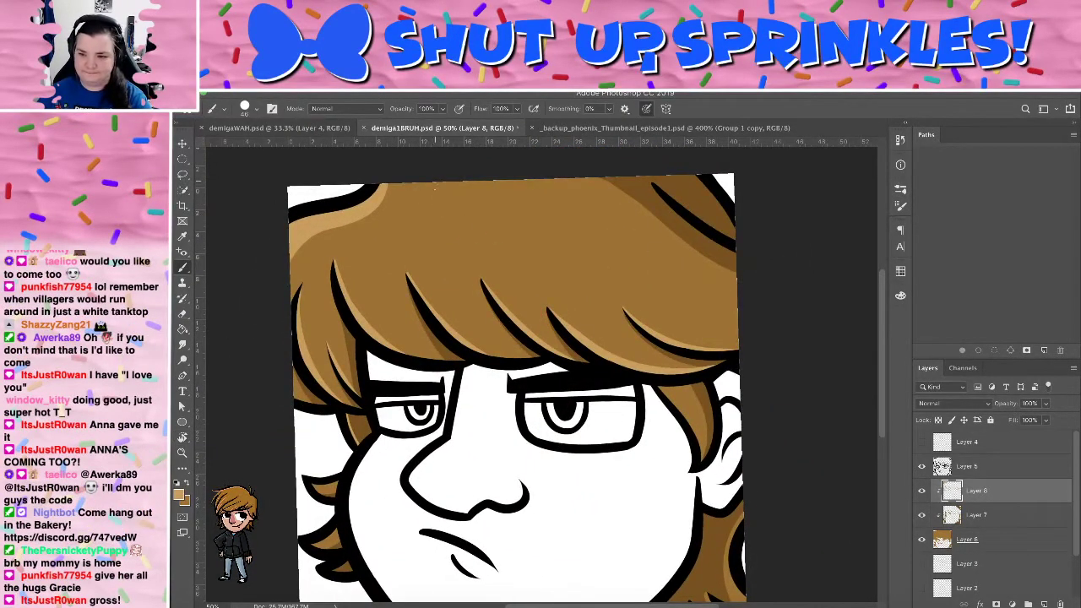
pyautogui.moveTo(435, 184); pyautogui.dragTo(600, 216)
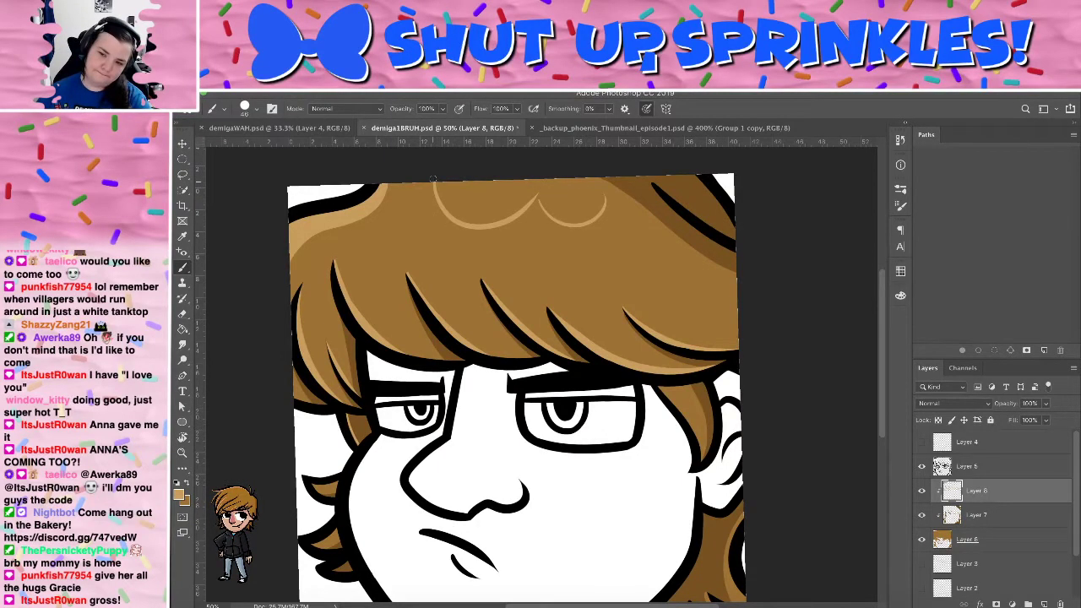
pyautogui.hotkey('ctrl', 'z')
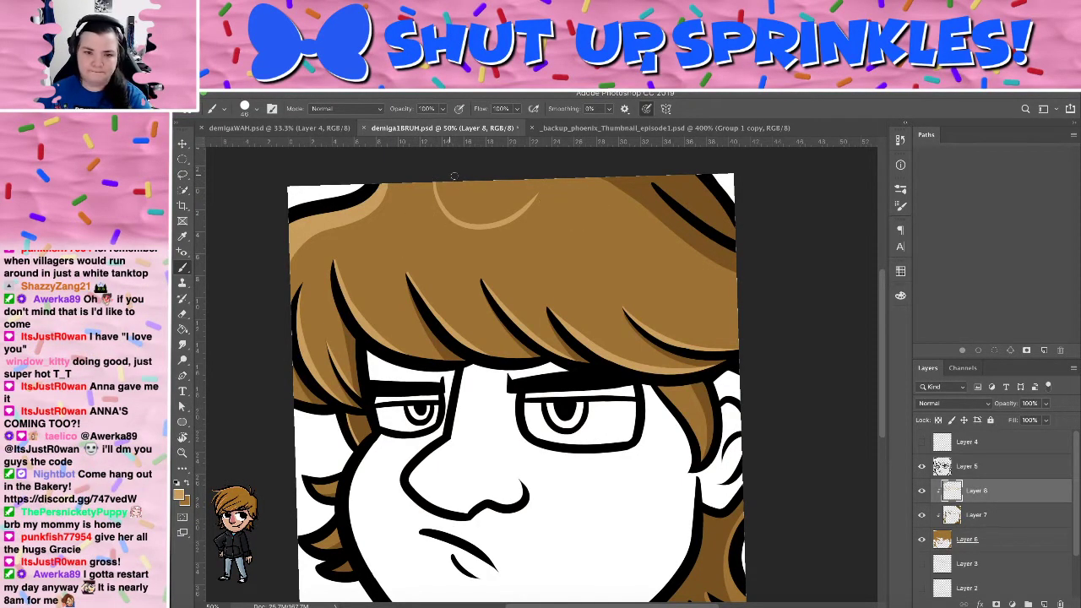
pyautogui.hotkey('ctrl', 'z')
pyautogui.moveTo(415, 189)
pyautogui.mouseDown()
pyautogui.moveTo(476, 212)
pyautogui.moveTo(499, 179)
pyautogui.mouseUp()
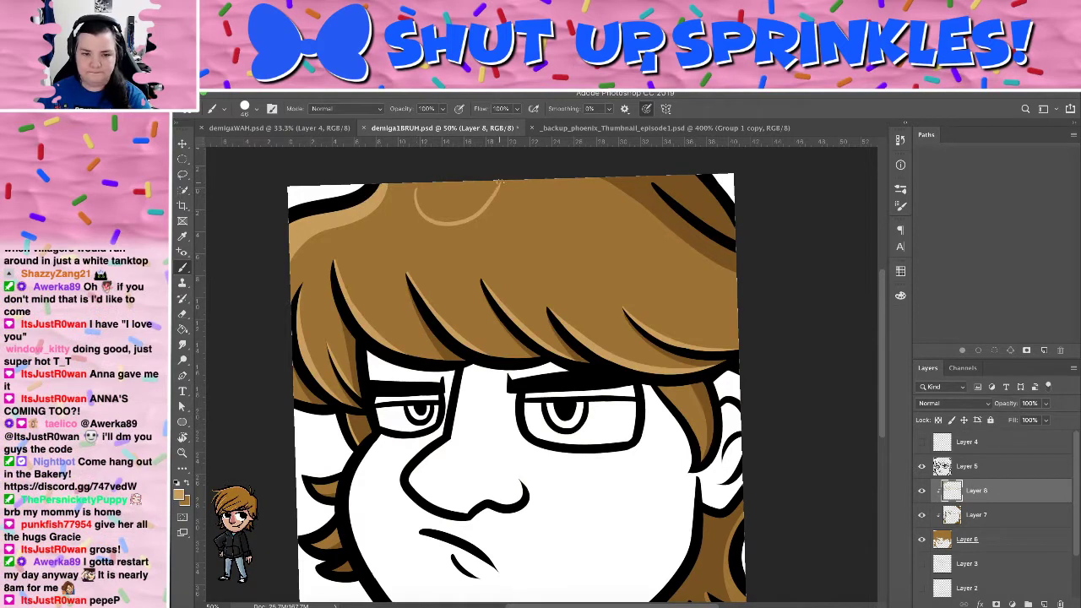
pyautogui.hotkey('ctrl', 'z')
# Try outlining a wide wavy highlight band across the crown above the fringe lines in light brown, and undo its strokes
pyautogui.moveTo(409, 202)
pyautogui.mouseDown()
pyautogui.moveTo(469, 208)
pyautogui.moveTo(487, 178)
pyautogui.moveTo(566, 198)
pyautogui.moveTo(664, 289)
pyautogui.moveTo(593, 244)
pyautogui.moveTo(545, 279)
pyautogui.mouseUp()
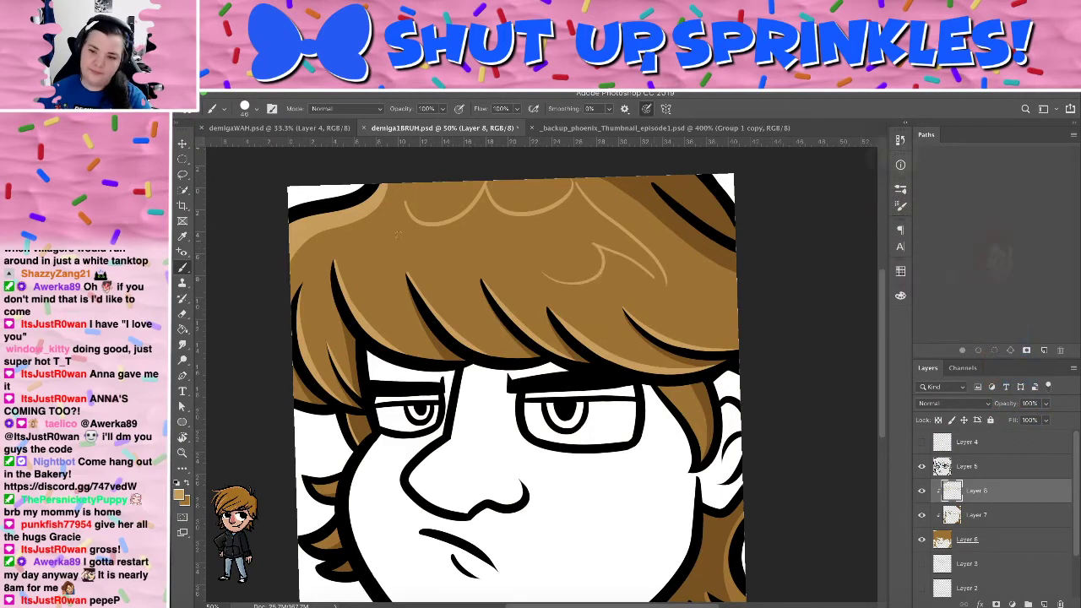
pyautogui.moveTo(403, 209)
pyautogui.mouseDown()
pyautogui.moveTo(400, 290)
pyautogui.moveTo(411, 233)
pyautogui.mouseUp()
pyautogui.press('super+z')
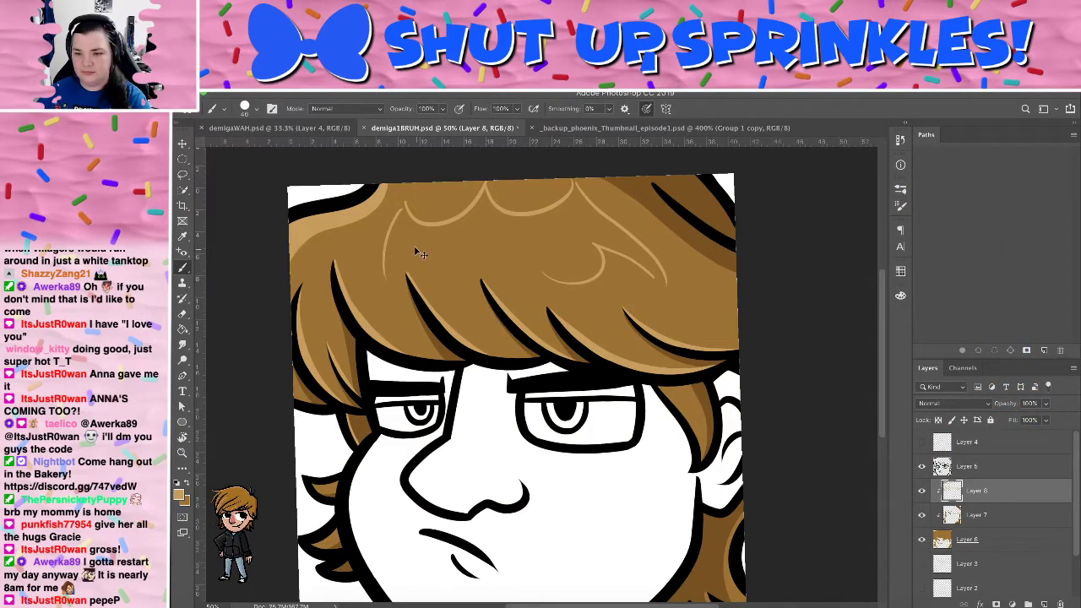
pyautogui.moveTo(394, 276)
pyautogui.mouseDown()
pyautogui.moveTo(417, 238)
pyautogui.moveTo(461, 263)
pyautogui.moveTo(568, 287)
pyautogui.mouseUp()
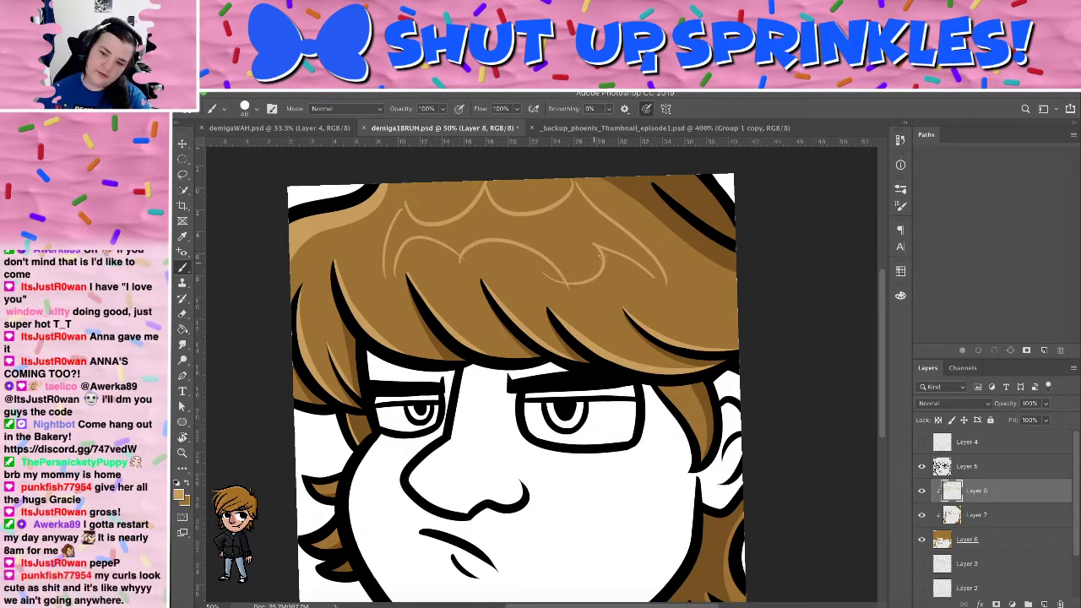
pyautogui.hotkey('ctrl', 'z')
pyautogui.hotkey('ctrl', 'z')
pyautogui.hotkey('ctrl', 'z')
pyautogui.hotkey('ctrl', 'z')
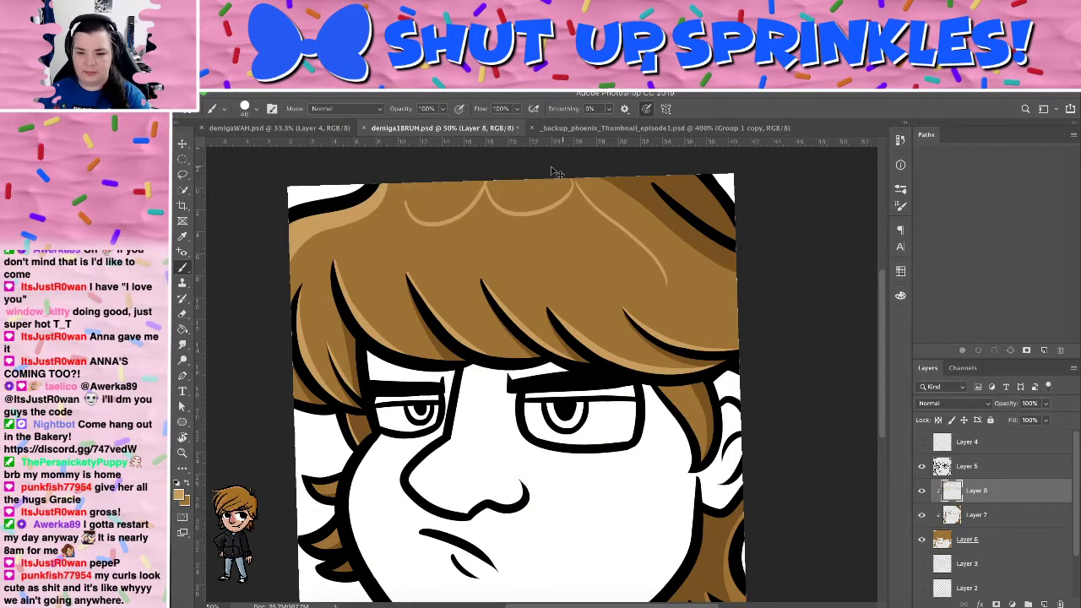
pyautogui.hotkey('ctrl', 'z')
pyautogui.hotkey('ctrl', 'z')
pyautogui.hotkey('ctrl', 'z')
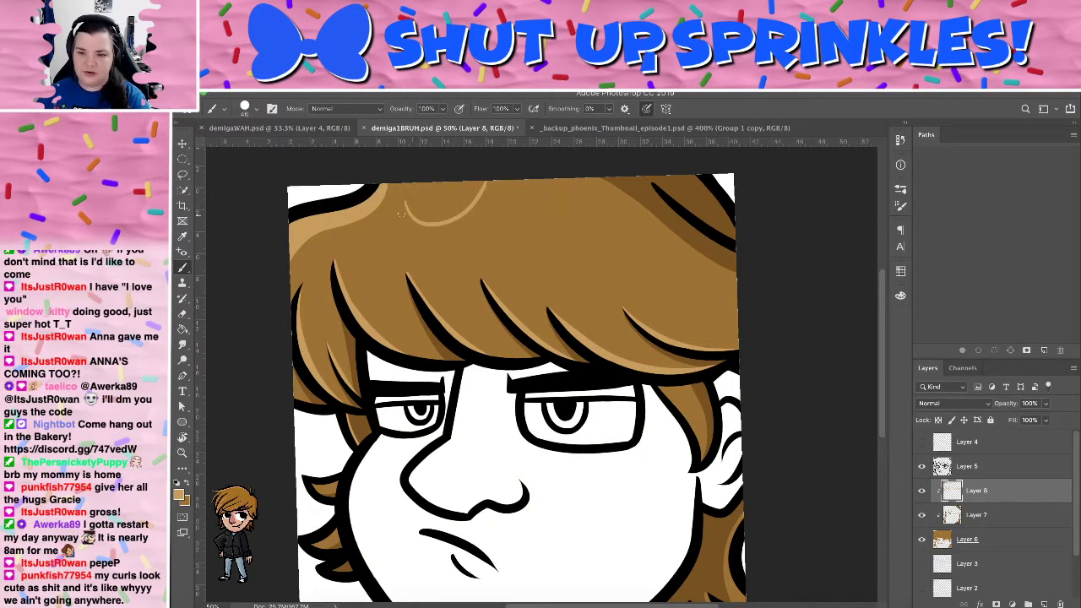
# Try a row of looped highlight outlines across the crown ending in a long diagonal curve, and undo them
pyautogui.moveTo(414, 187)
pyautogui.mouseDown()
pyautogui.moveTo(591, 203)
pyautogui.moveTo(704, 262)
pyautogui.mouseUp()
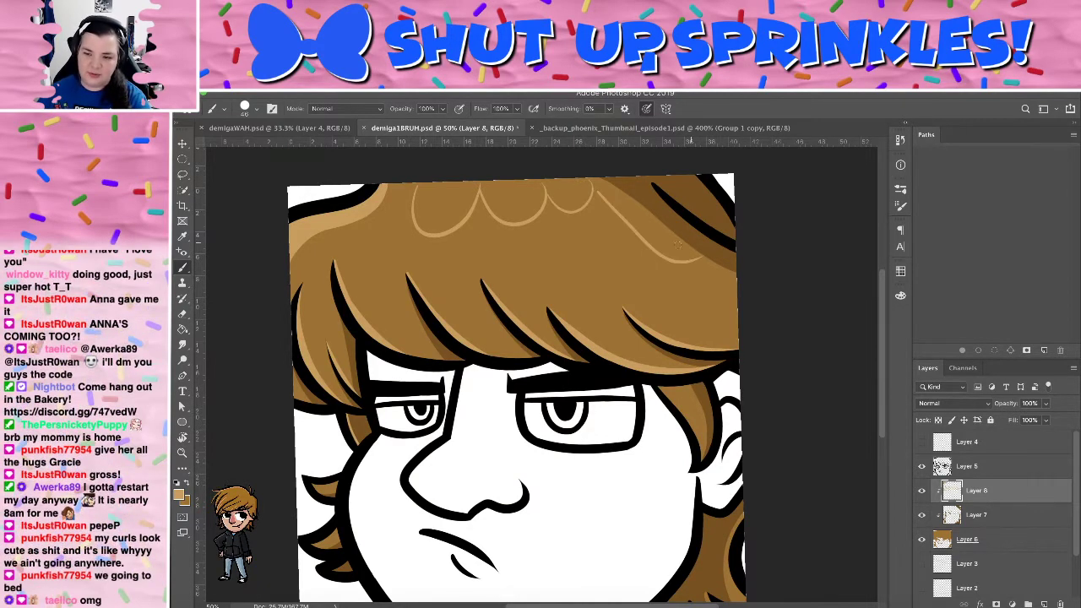
pyautogui.hotkey('ctrl', 'z')
pyautogui.hotkey('ctrl', 'z')
pyautogui.hotkey('ctrl', 'z')
pyautogui.hotkey('ctrl', 'z')
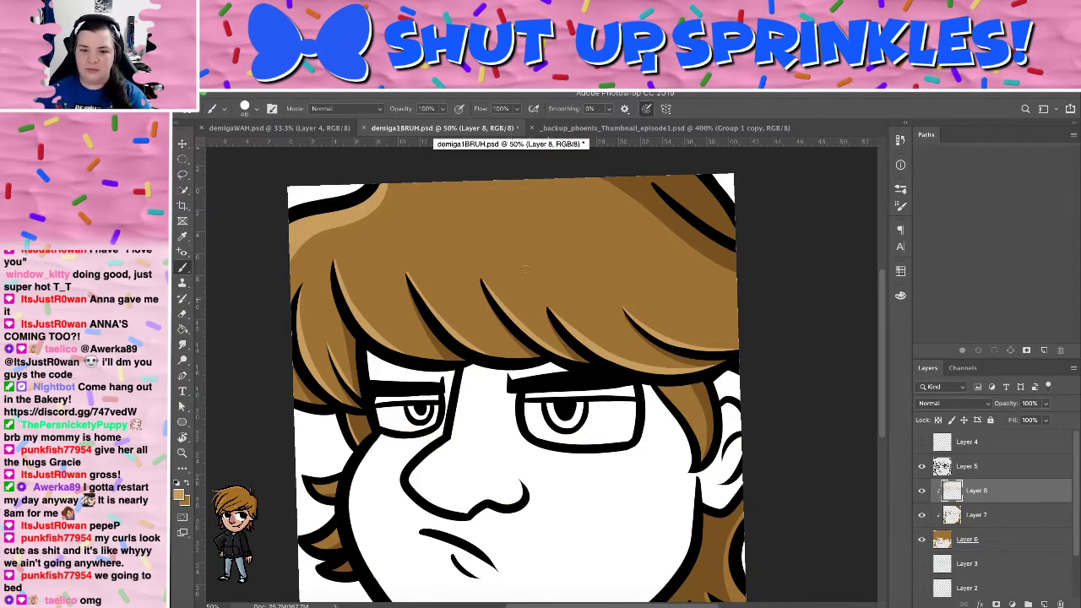
# Set the brush size to 91 px, try a zigzag light brown highlight across the middle of the hair, and undo it
pyautogui.click(254, 110)
pyautogui.click(274, 148)
pyautogui.press('Return')
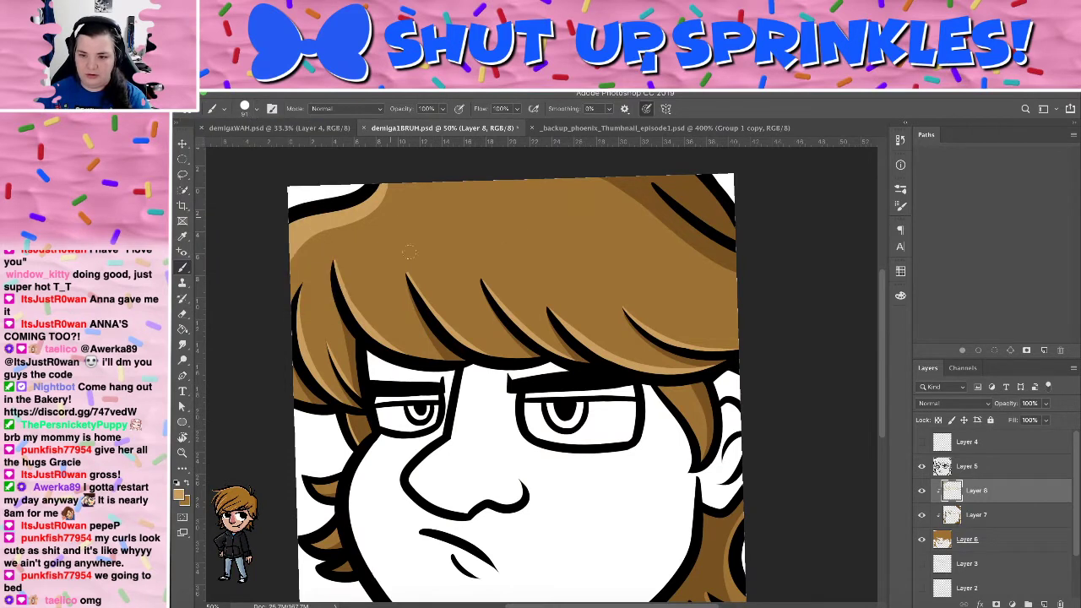
pyautogui.moveTo(416, 225)
pyautogui.mouseDown()
pyautogui.moveTo(469, 295)
pyautogui.moveTo(557, 250)
pyautogui.moveTo(671, 245)
pyautogui.moveTo(696, 263)
pyautogui.moveTo(476, 236)
pyautogui.moveTo(620, 215)
pyautogui.moveTo(654, 221)
pyautogui.mouseUp()
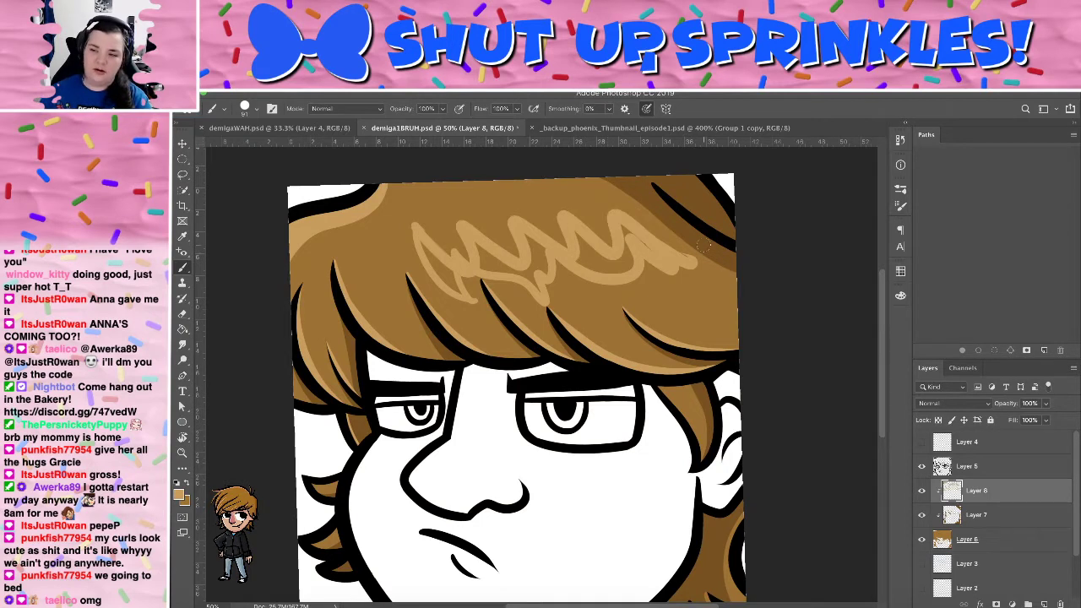
pyautogui.hotkey('ctrl', 'z')
pyautogui.hotkey('ctrl', 'z')
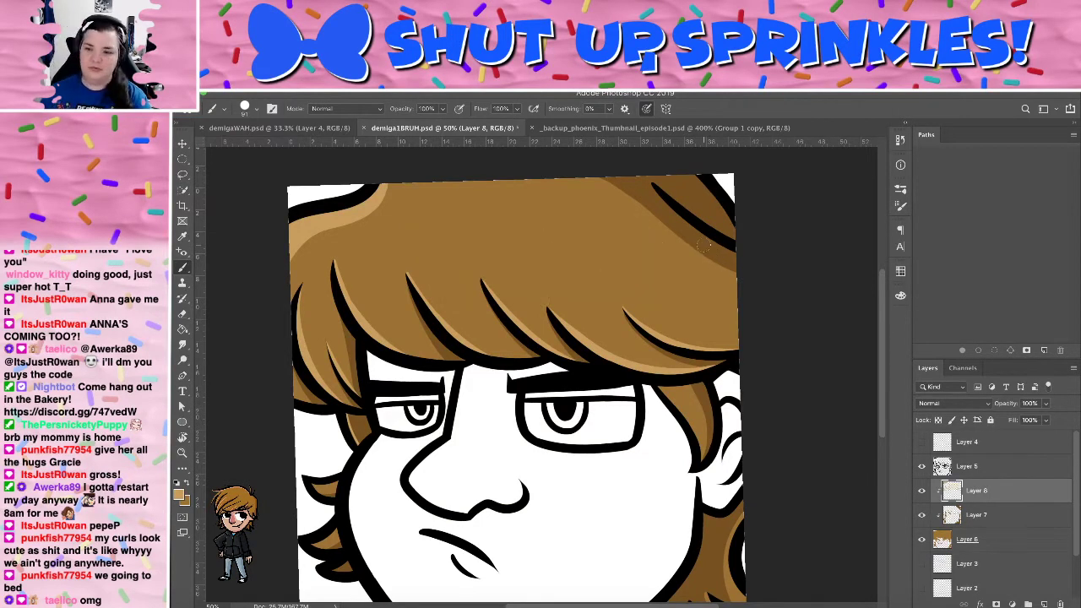
# Try two long, nearly parallel curved highlight strokes sweeping across the crown of the hair, and undo both
pyautogui.moveTo(416, 204); pyautogui.dragTo(652, 213)
pyautogui.moveTo(430, 201); pyautogui.dragTo(659, 197)
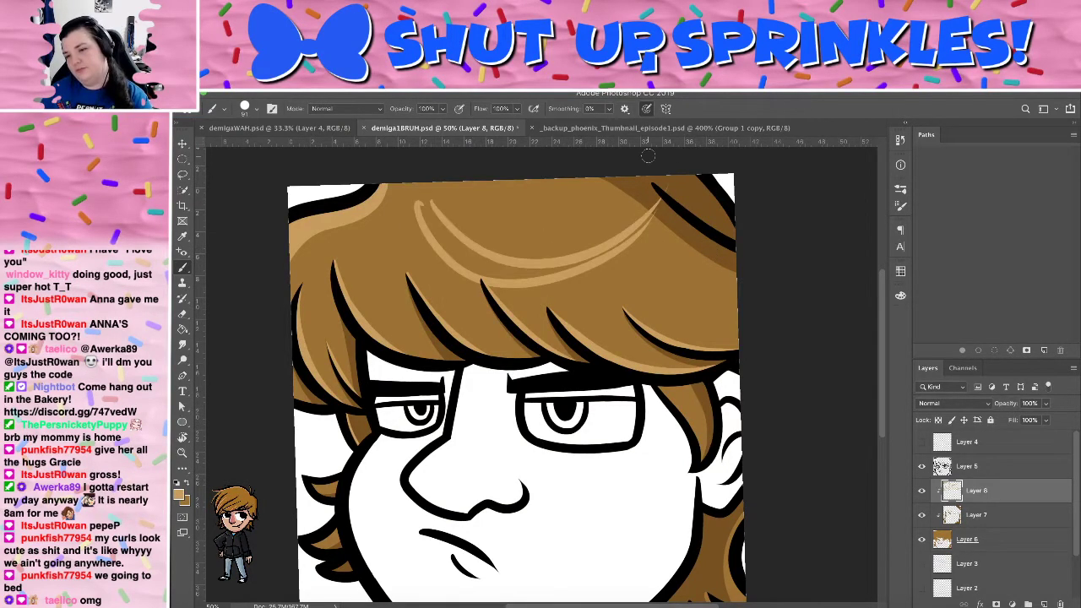
pyautogui.hotkey('ctrl', 'z')
pyautogui.hotkey('ctrl', 'z')
# Enlarge the brush to 284 px, try one broad curved highlight stroke across the crown, and undo it
pyautogui.click(250, 108)
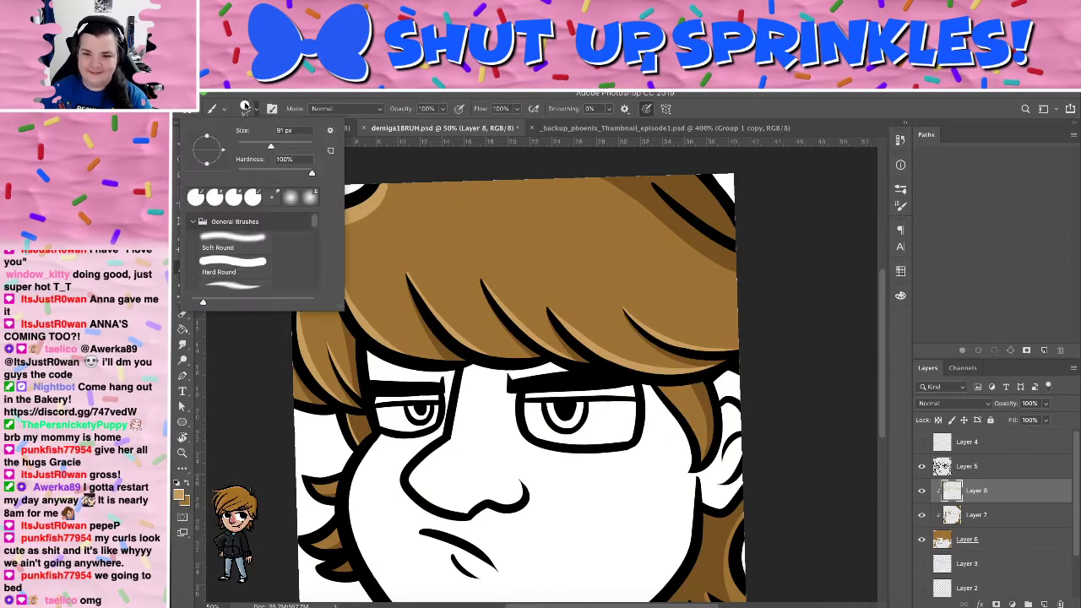
pyautogui.click(296, 146)
pyautogui.moveTo(405, 188); pyautogui.dragTo(672, 215)
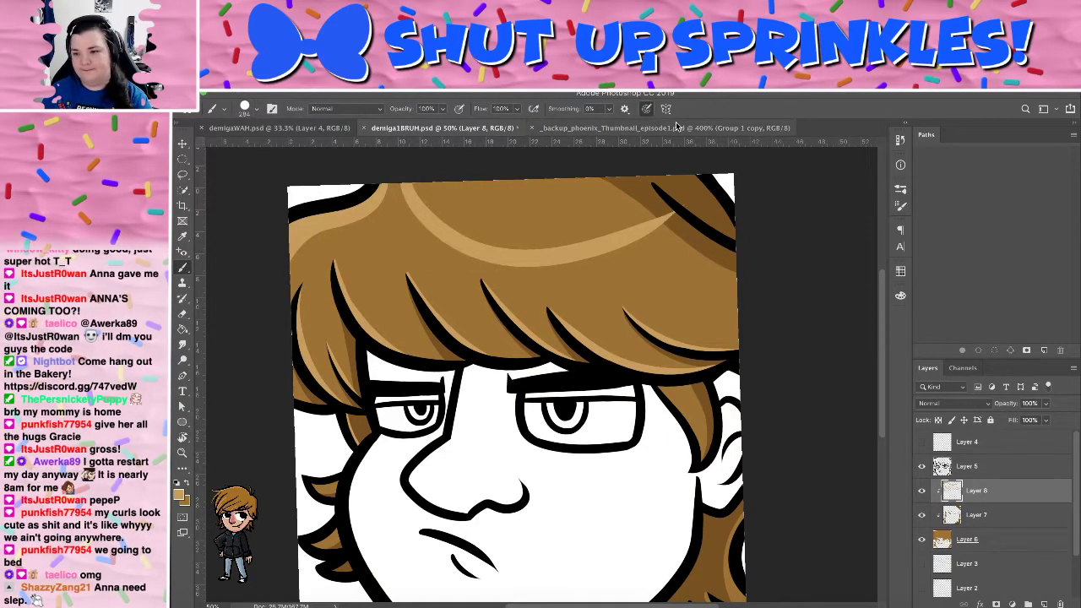
pyautogui.moveTo(391, 457)
pyautogui.mouseDown()
pyautogui.moveTo(336, 294)
pyautogui.moveTo(478, 417)
pyautogui.moveTo(424, 490)
pyautogui.moveTo(405, 489)
pyautogui.mouseUp()
pyautogui.press('super+z')
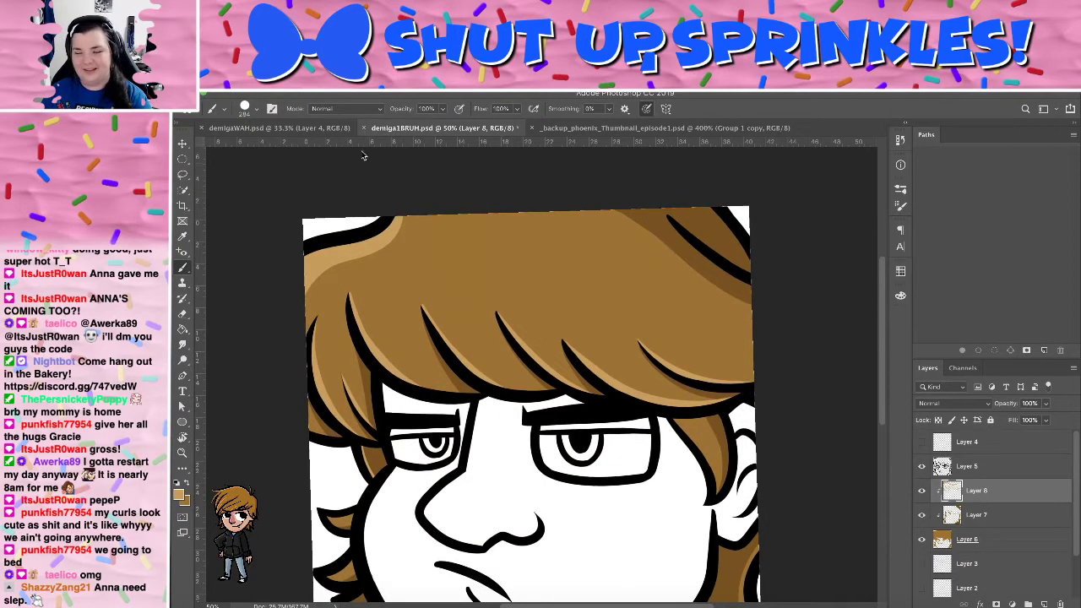
# Reduce the brush size and try outlining a jagged light-brown highlight across the upper fringe on Layer 8
pyautogui.click(254, 111)
pyautogui.click(260, 147)
pyautogui.press('Return')
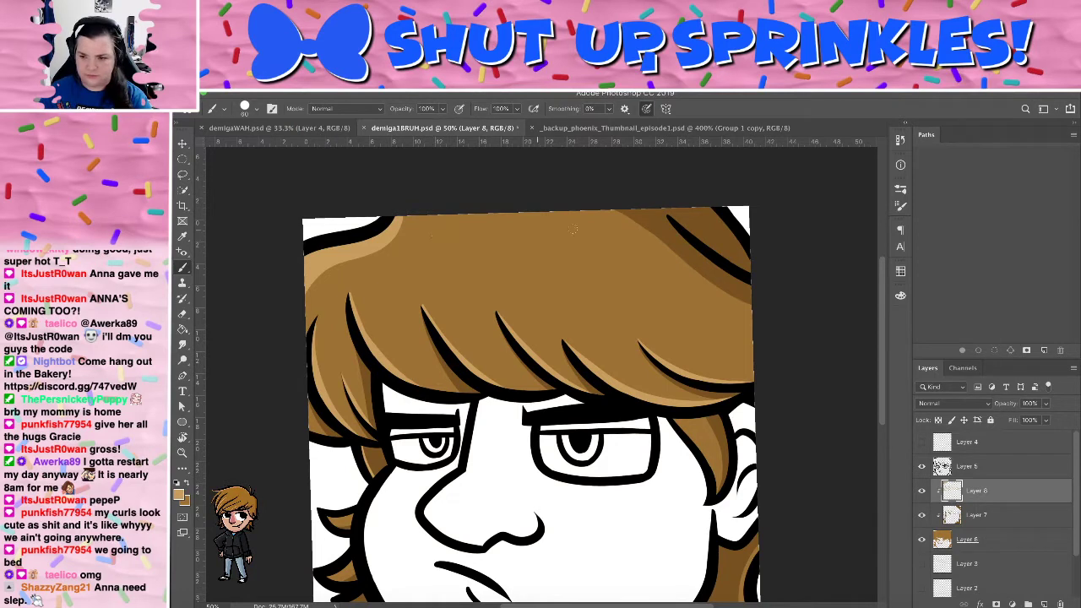
pyautogui.moveTo(565, 216); pyautogui.dragTo(674, 270)
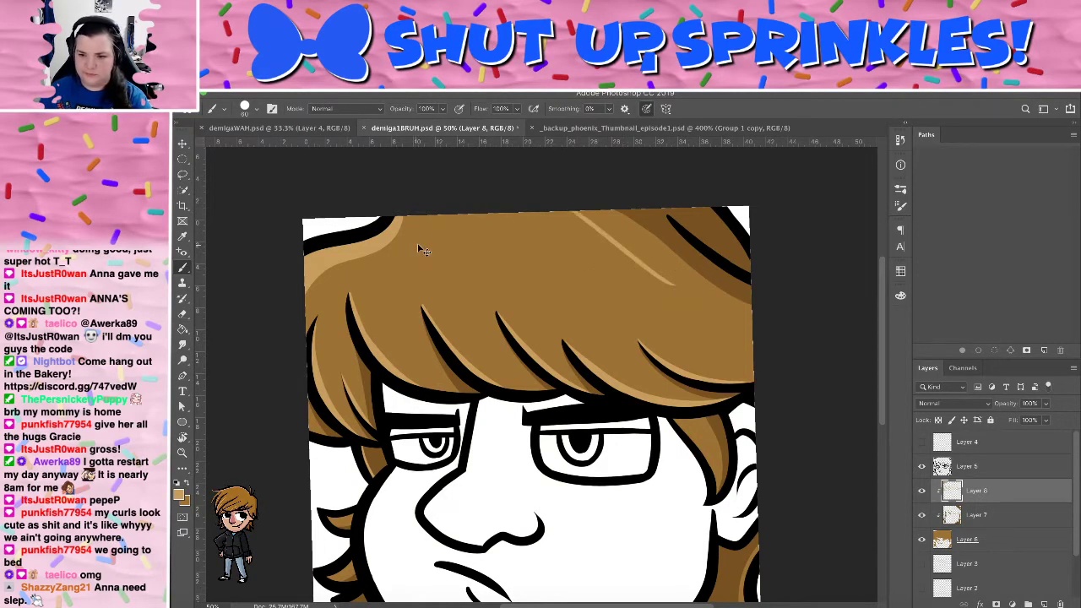
pyautogui.moveTo(428, 235)
pyautogui.mouseDown()
pyautogui.moveTo(475, 320)
pyautogui.moveTo(551, 317)
pyautogui.moveTo(579, 274)
pyautogui.moveTo(701, 294)
pyautogui.mouseUp()
pyautogui.moveTo(427, 232)
pyautogui.mouseDown()
pyautogui.moveTo(477, 246)
pyautogui.moveTo(448, 224)
pyautogui.moveTo(432, 229)
pyautogui.moveTo(528, 219)
pyautogui.mouseUp()
pyautogui.hotkey('ctrl', 'z')
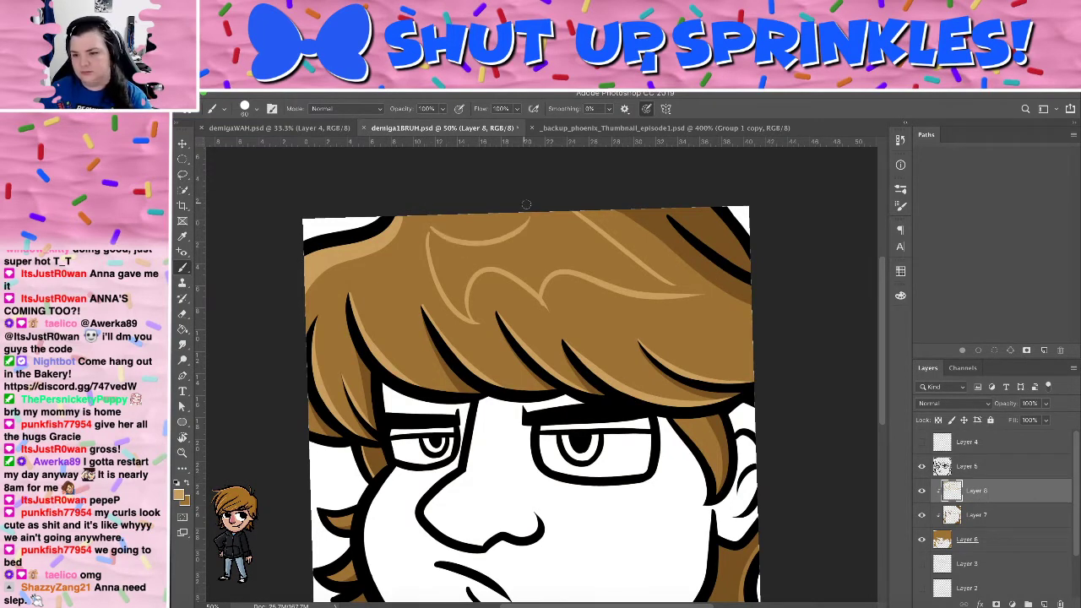
pyautogui.press('super+z')
pyautogui.moveTo(429, 226)
pyautogui.mouseDown()
pyautogui.moveTo(511, 239)
pyautogui.moveTo(521, 211)
pyautogui.moveTo(532, 243)
pyautogui.moveTo(559, 181)
pyautogui.moveTo(633, 156)
pyautogui.moveTo(606, 176)
pyautogui.moveTo(622, 213)
pyautogui.moveTo(571, 208)
pyautogui.moveTo(700, 297)
pyautogui.mouseUp()
pyautogui.hotkey('ctrl', 'z')
pyautogui.moveTo(578, 210); pyautogui.dragTo(707, 292)
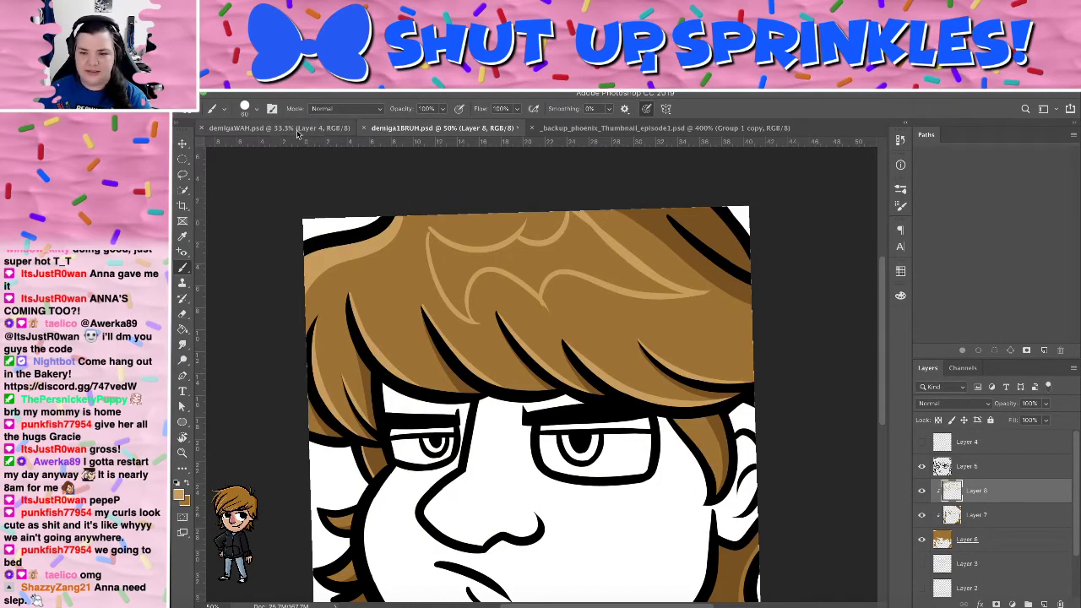
# Set the brush size to 127 px and fill in the first half of the outlined fringe highlight
pyautogui.click(255, 109)
pyautogui.click(279, 148)
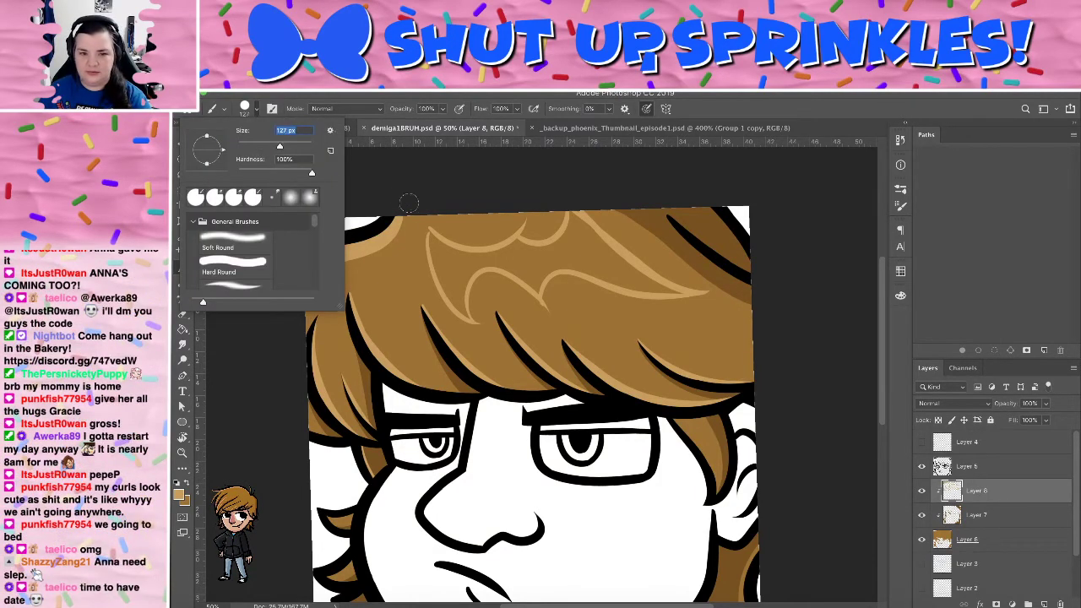
pyautogui.moveTo(431, 231); pyautogui.dragTo(478, 318)
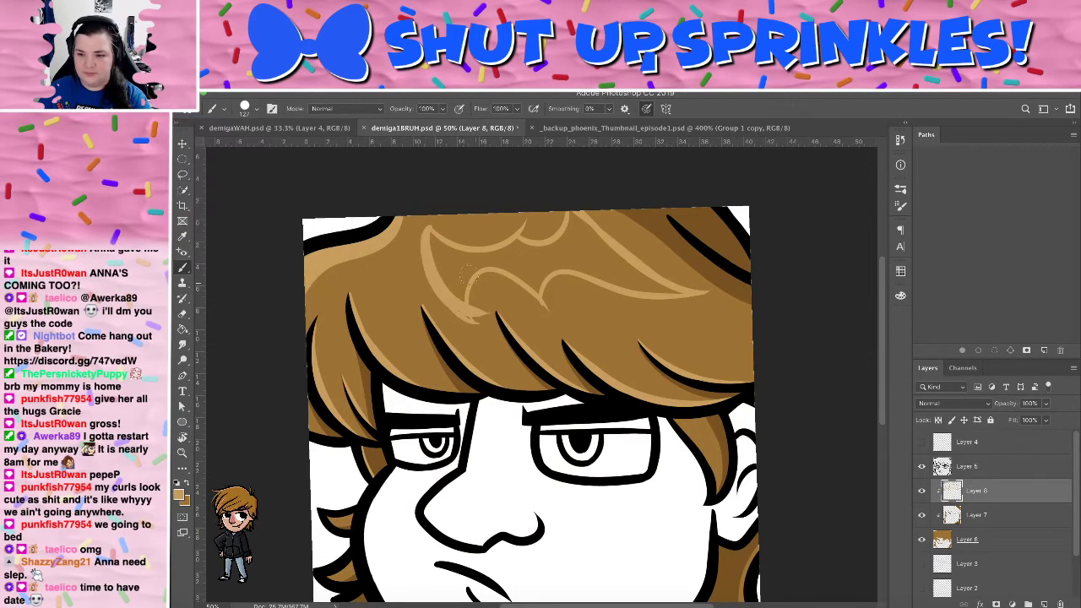
pyautogui.moveTo(434, 240)
pyautogui.mouseDown()
pyautogui.moveTo(468, 268)
pyautogui.moveTo(477, 258)
pyautogui.moveTo(517, 269)
pyautogui.mouseUp()
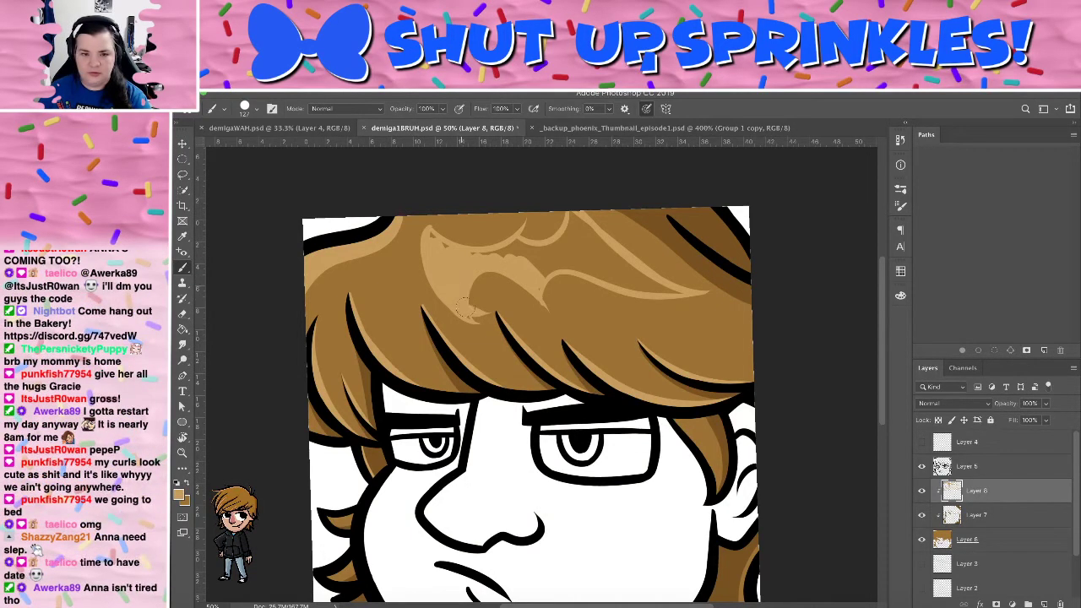
# Try refining the filled half of the fringe highlight by erasing stray edges and painting over the remaining gaps
pyautogui.press('e')
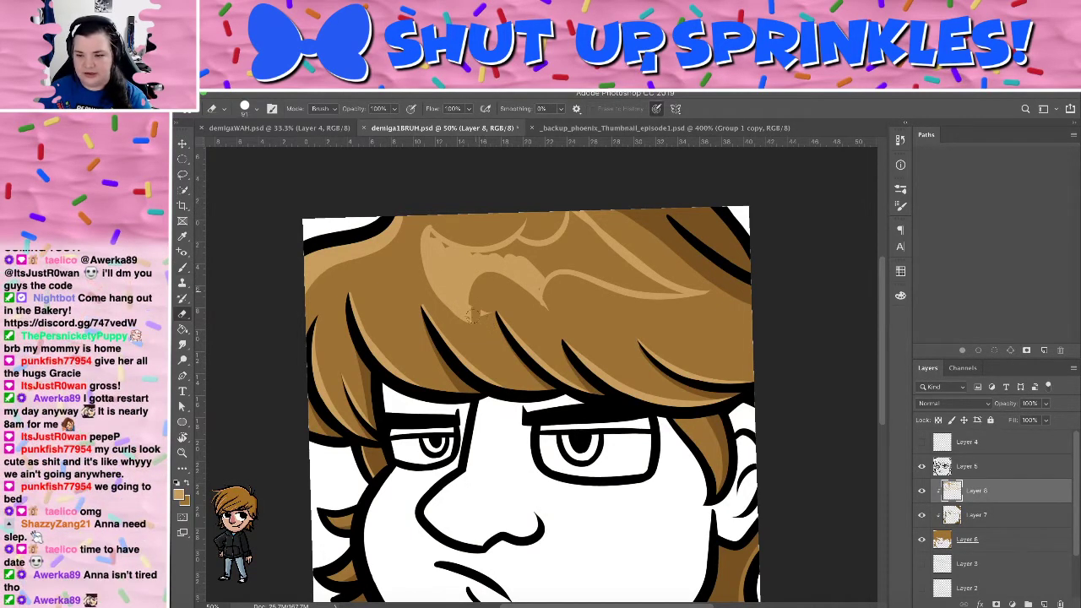
pyautogui.press('b')
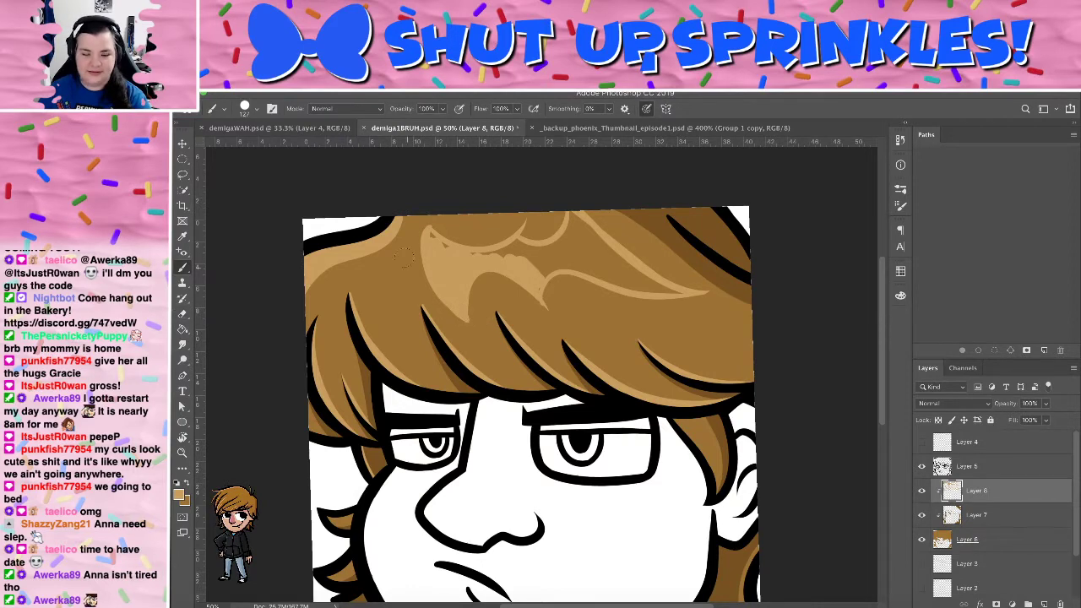
pyautogui.press('e')
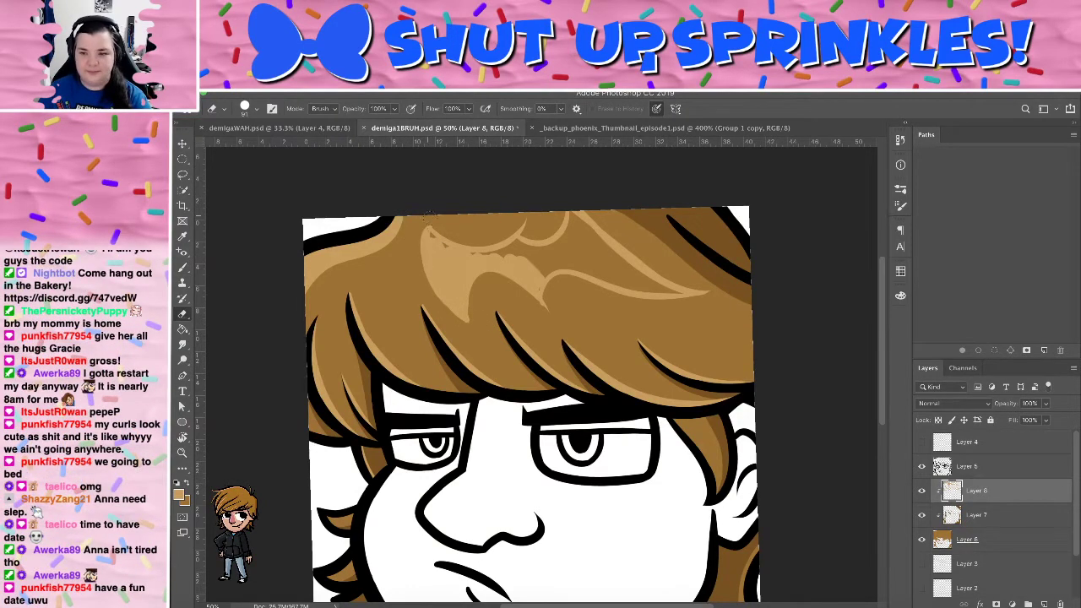
pyautogui.press('b')
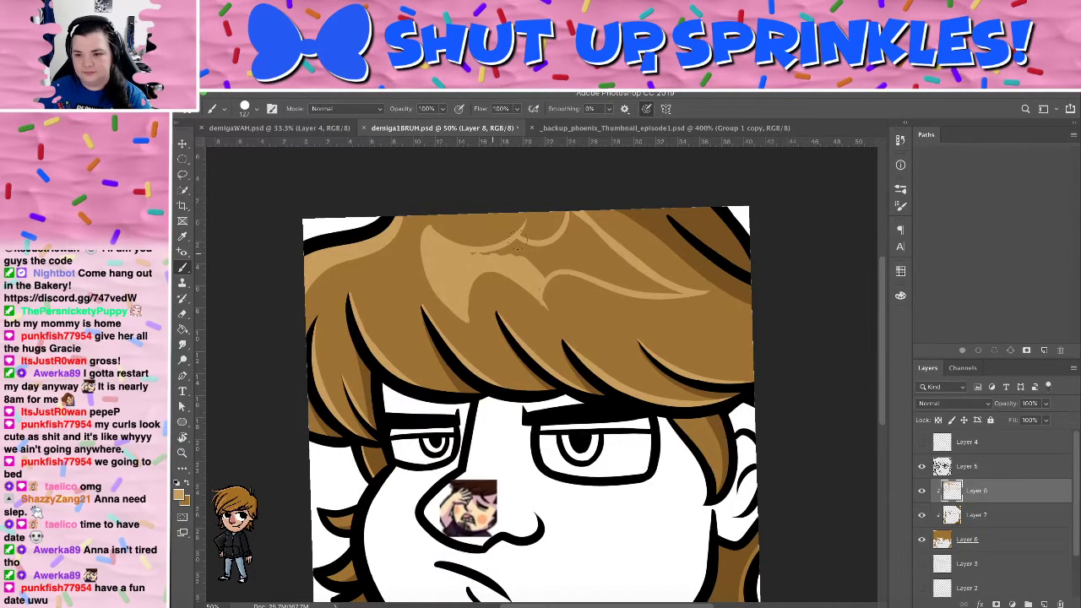
pyautogui.moveTo(537, 263); pyautogui.dragTo(549, 283)
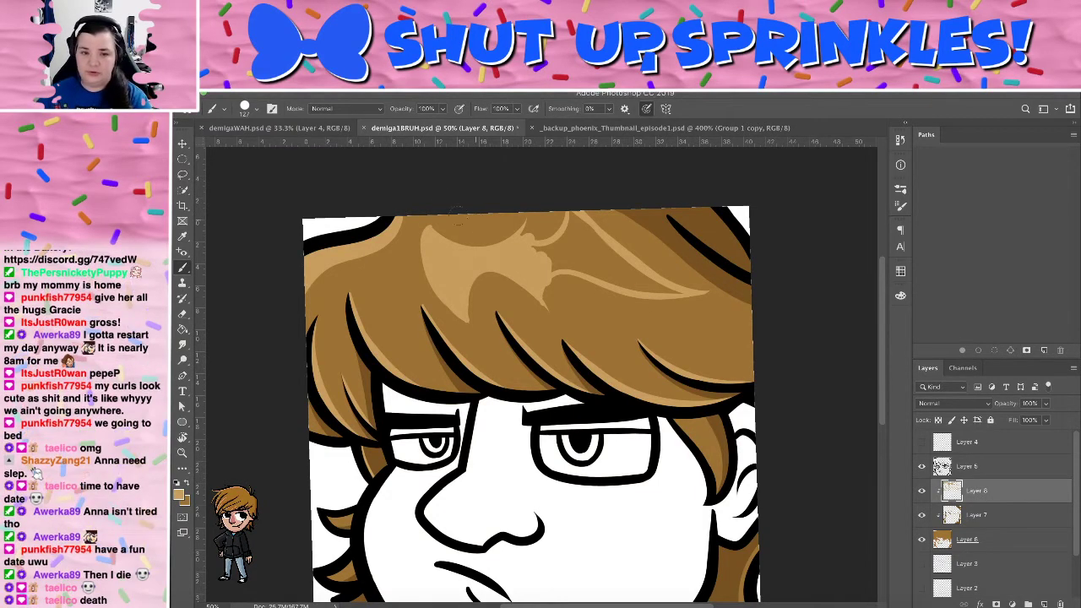
pyautogui.press('e')
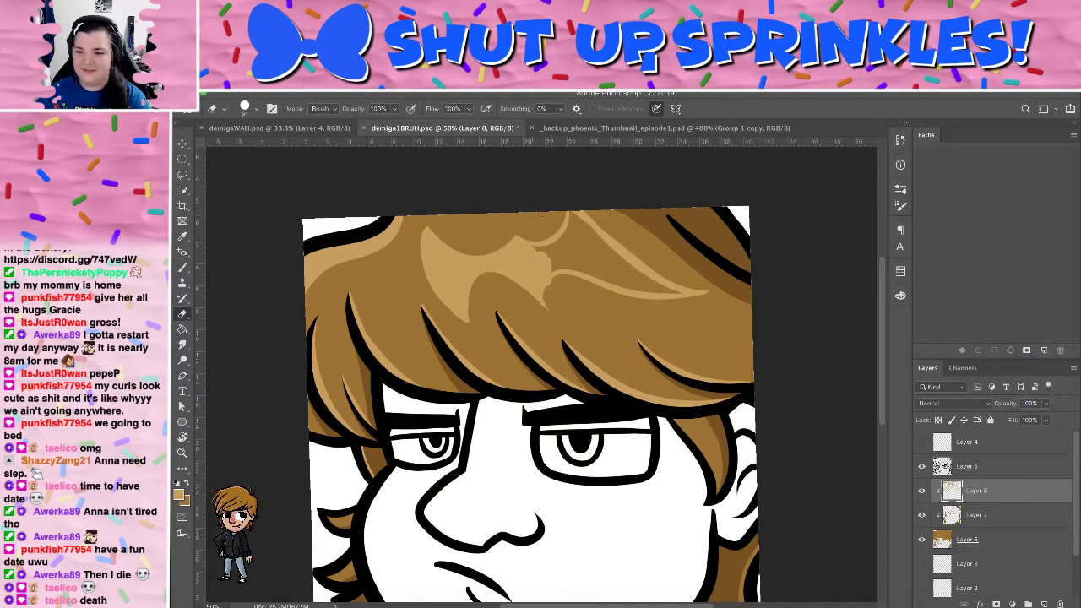
# Try filling the rest of the fringe highlight with light brown, out to its tapered tip
pyautogui.press('b')
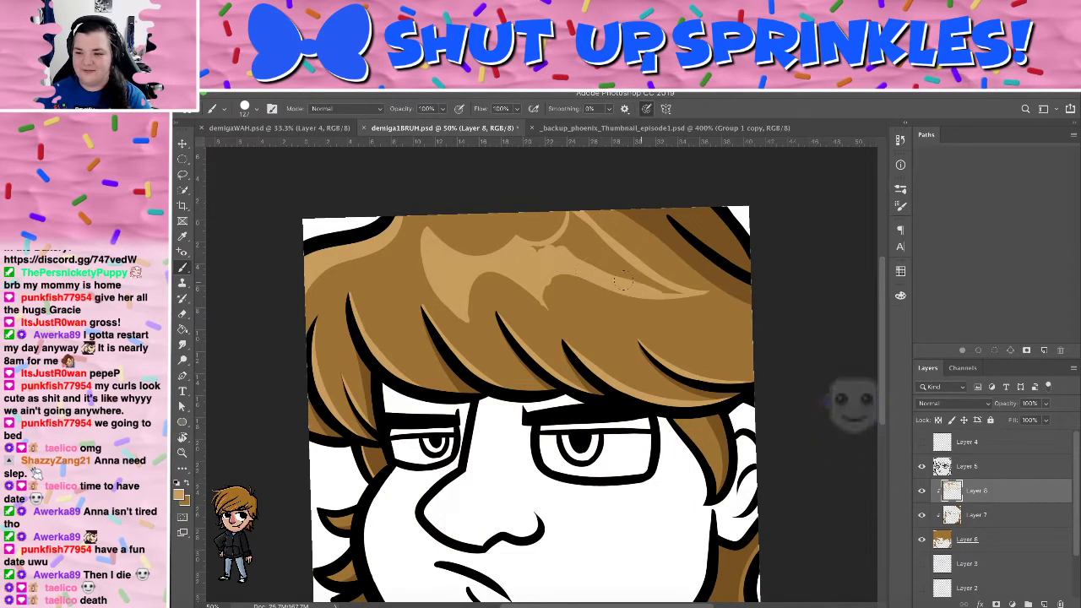
pyautogui.moveTo(623, 280)
pyautogui.mouseDown()
pyautogui.moveTo(684, 288)
pyautogui.moveTo(659, 290)
pyautogui.moveTo(566, 223)
pyautogui.moveTo(569, 211)
pyautogui.moveTo(580, 221)
pyautogui.moveTo(570, 209)
pyautogui.moveTo(553, 251)
pyautogui.mouseUp()
pyautogui.press('super+z')
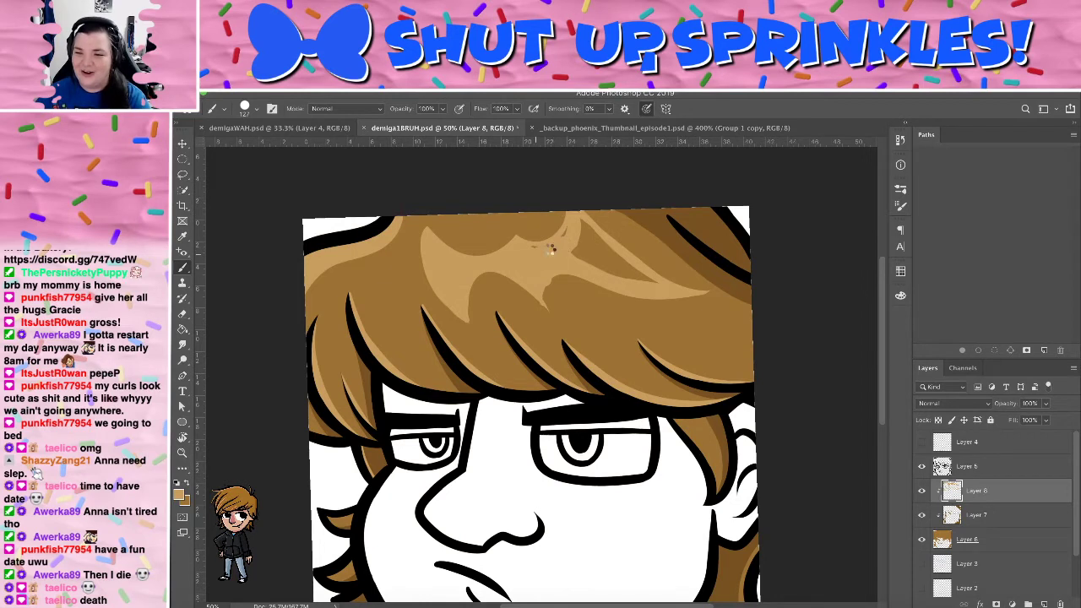
pyautogui.moveTo(570, 234)
pyautogui.mouseDown()
pyautogui.moveTo(617, 276)
pyautogui.moveTo(641, 271)
pyautogui.moveTo(588, 230)
pyautogui.mouseUp()
pyautogui.hotkey('ctrl', 'z')
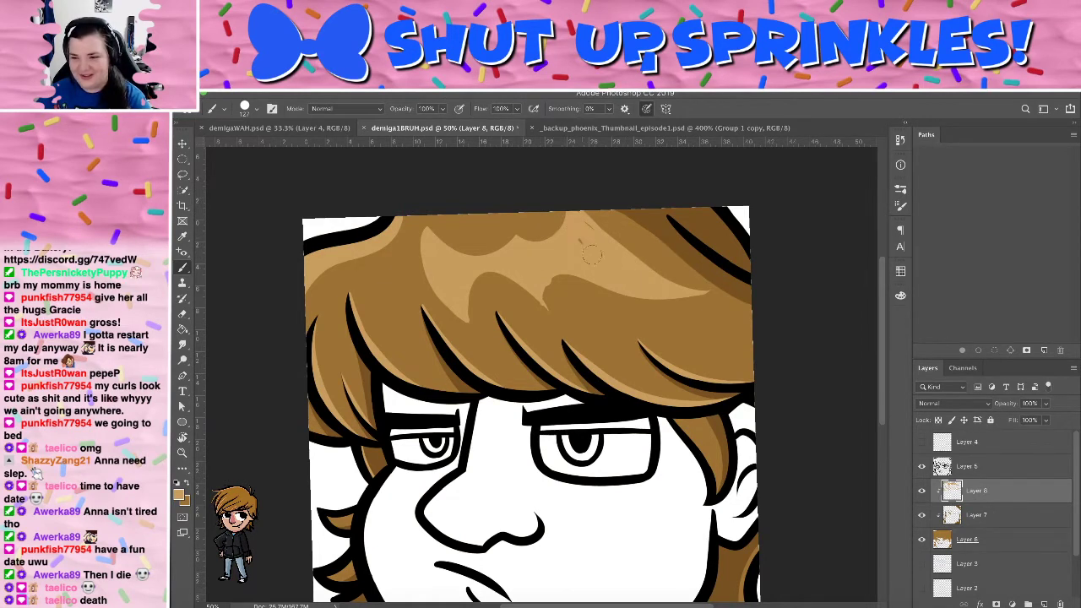
# Try trimming the fringe highlight's long sloping edge and tapered tip with the Eraser
pyautogui.press('e')
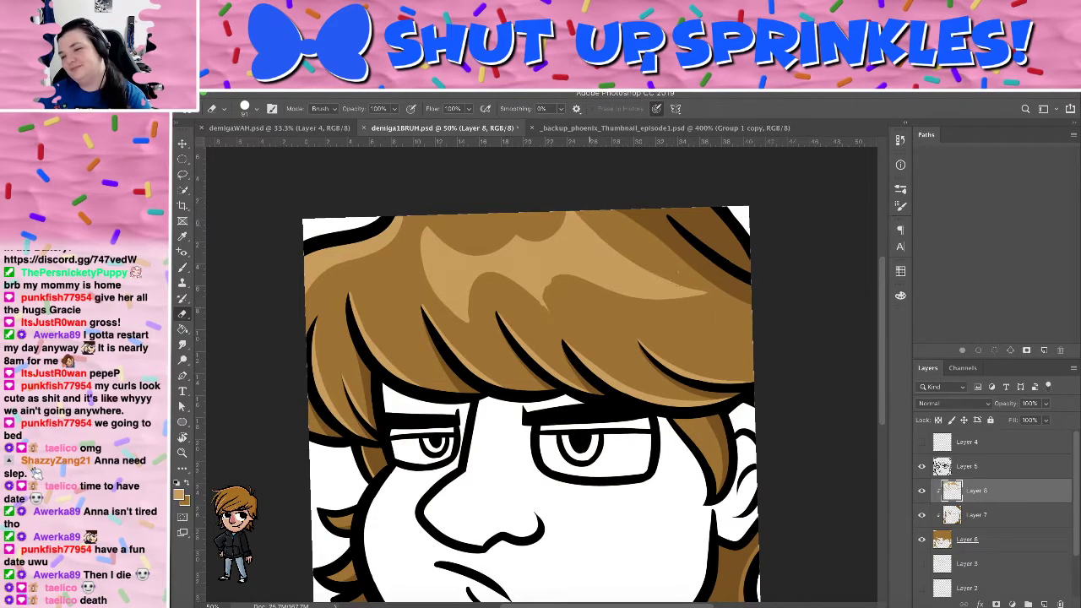
pyautogui.moveTo(678, 272); pyautogui.dragTo(653, 259)
pyautogui.moveTo(563, 198)
pyautogui.mouseDown()
pyautogui.moveTo(707, 290)
pyautogui.moveTo(554, 195)
pyautogui.moveTo(729, 295)
pyautogui.mouseUp()
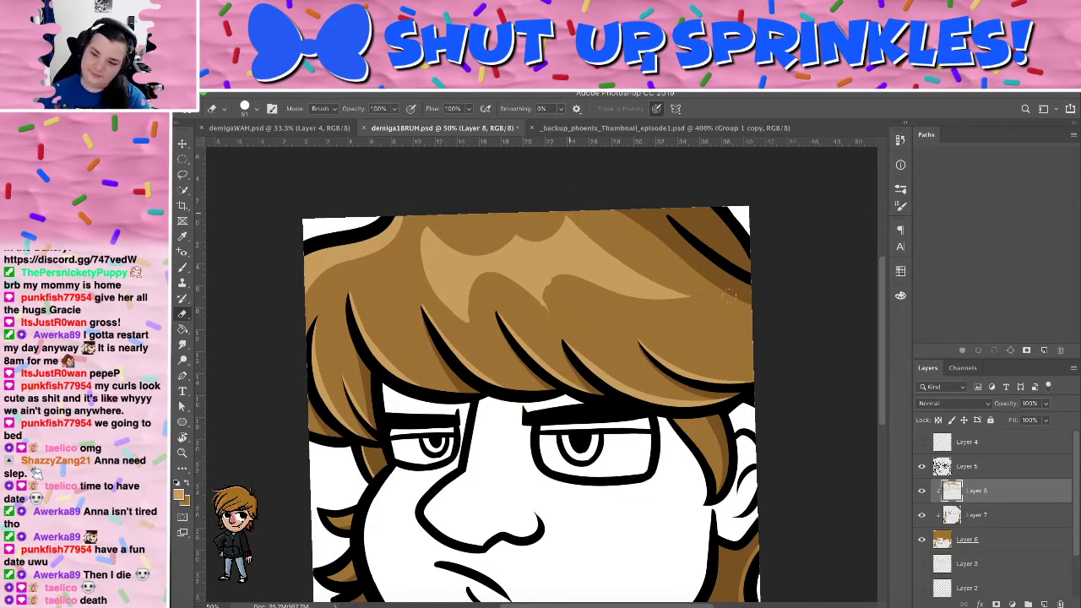
pyautogui.press('b')
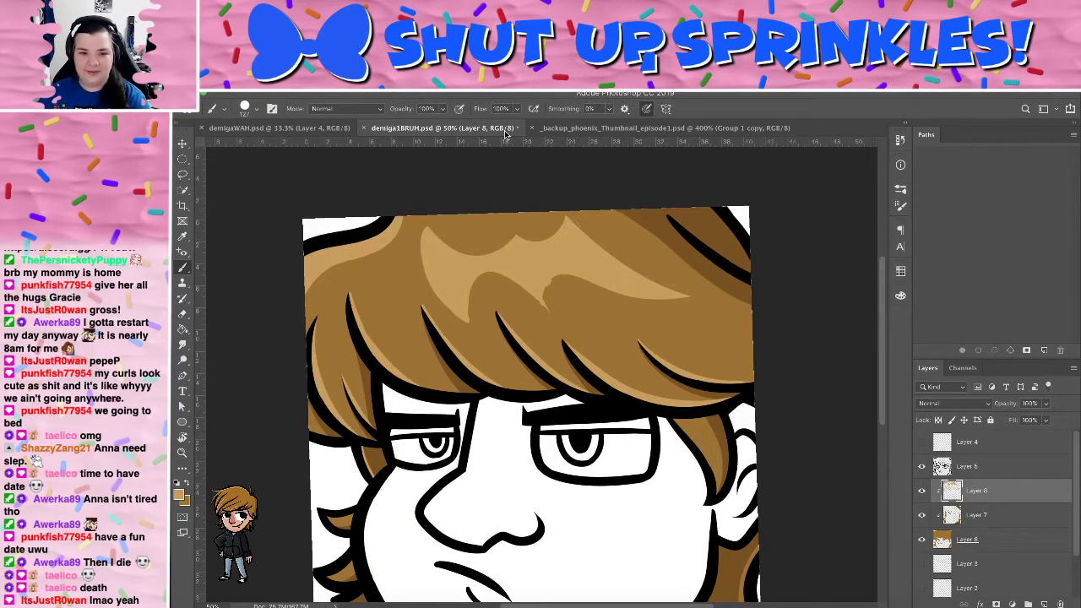
pyautogui.moveTo(566, 203); pyautogui.dragTo(677, 284)
pyautogui.hotkey('ctrl', 'z')
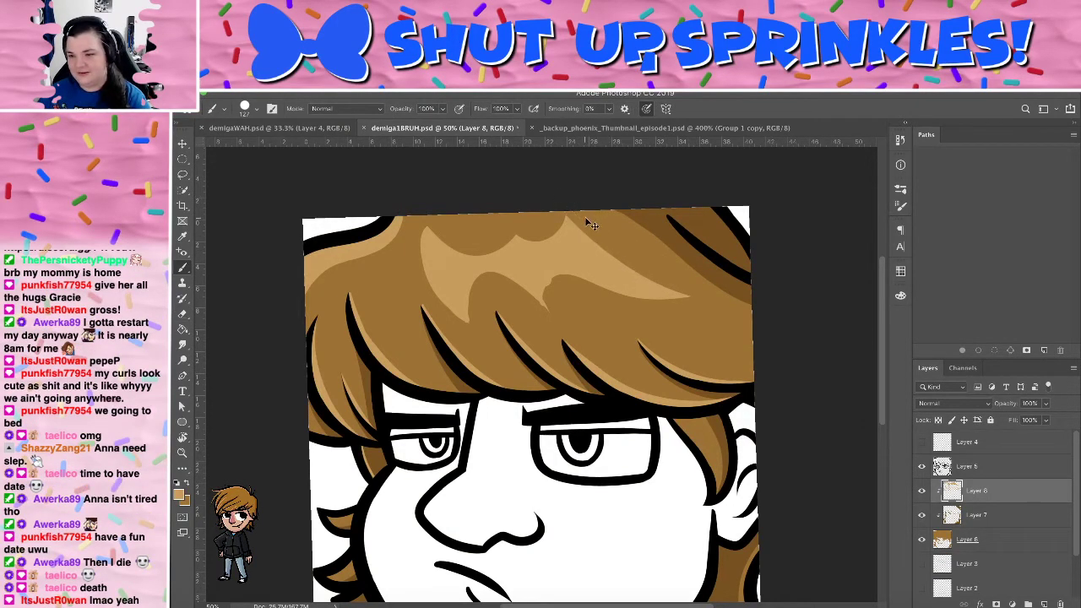
pyautogui.press('e')
pyautogui.moveTo(580, 210); pyautogui.dragTo(685, 294)
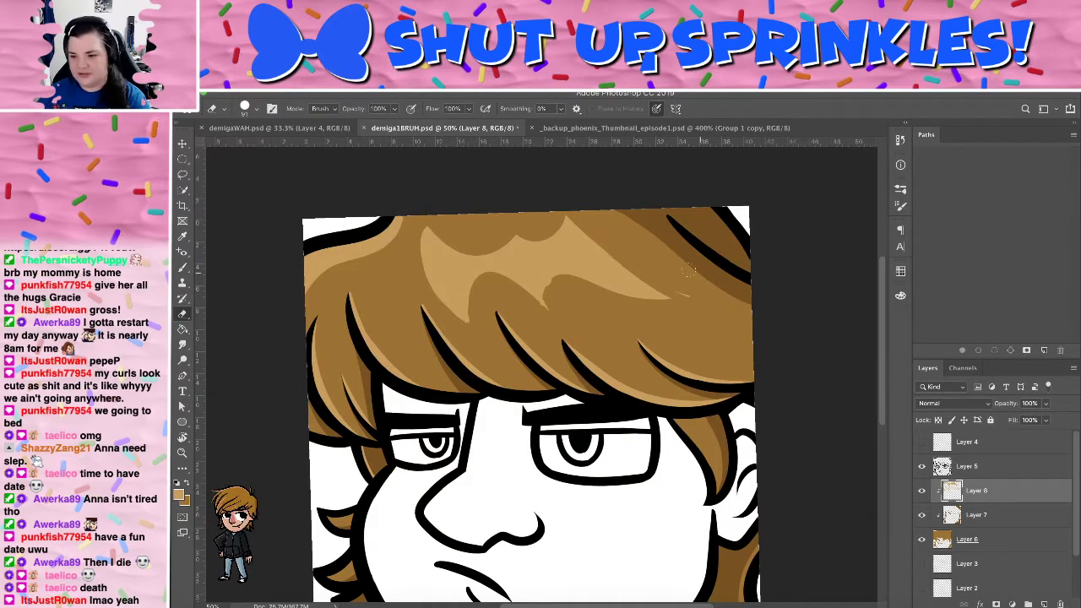
# Undo all the painting and erasing of the highlight across the upper fringe
pyautogui.hotkey('ctrl', 'z')
pyautogui.hotkey('ctrl', 'z')
pyautogui.hotkey('ctrl', 'z')
pyautogui.hotkey('ctrl', 'z')
pyautogui.hotkey('ctrl', 'z')
pyautogui.hotkey('ctrl', 'z')
pyautogui.hotkey('ctrl', 'z')
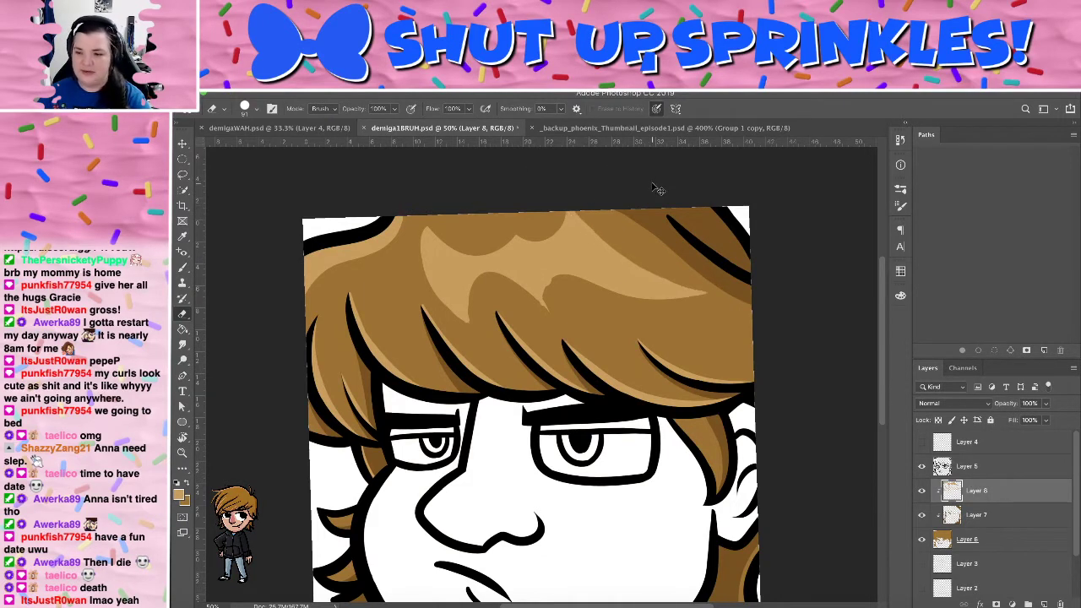
pyautogui.press('super+z')
pyautogui.press('super+z')
pyautogui.press('super+z')
pyautogui.press('super+z')
pyautogui.press('super+z')
pyautogui.press('super+z')
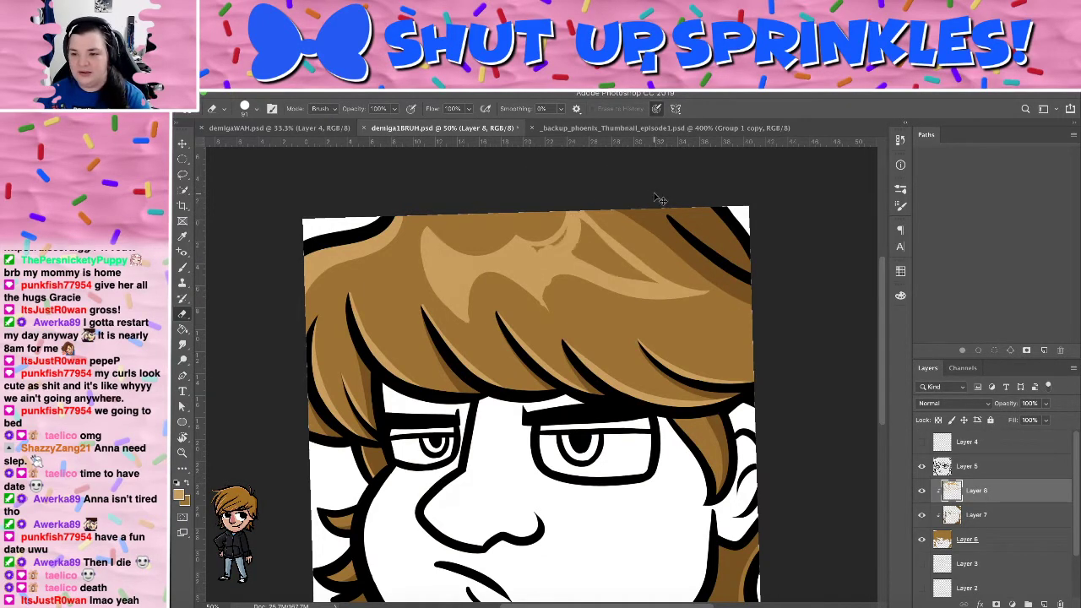
pyautogui.hotkey('ctrl', 'shift', 'z')
pyautogui.hotkey('ctrl', 'shift', 'z')
pyautogui.hotkey('ctrl', 'shift', 'z')
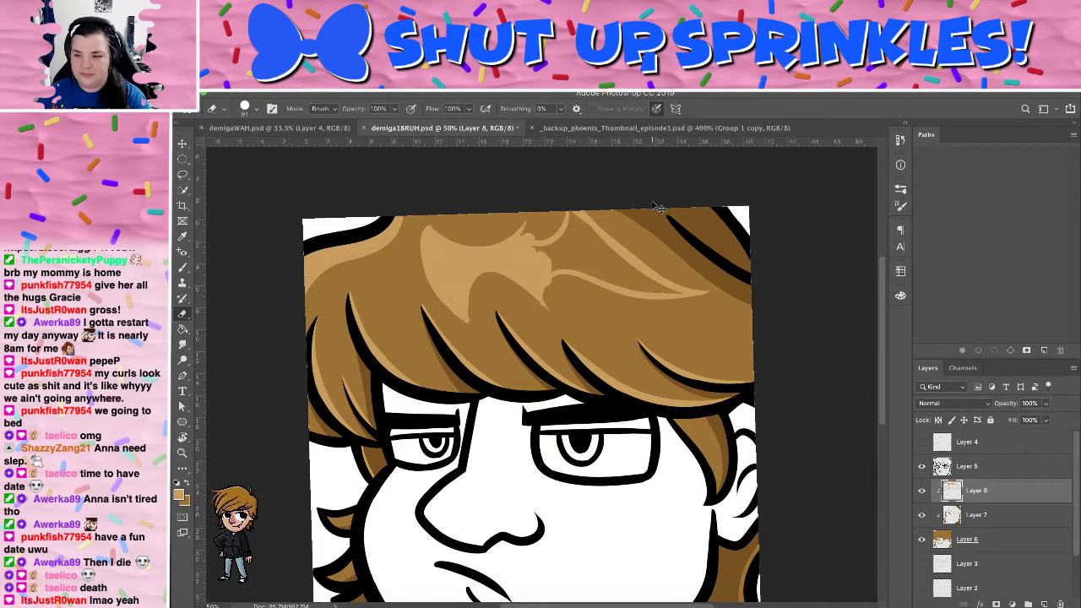
pyautogui.hotkey('ctrl', 'shift', 'z')
pyautogui.hotkey('ctrl', 'shift', 'z')
pyautogui.hotkey('ctrl', 'shift', 'z')
pyautogui.hotkey('ctrl', 'shift', 'z')
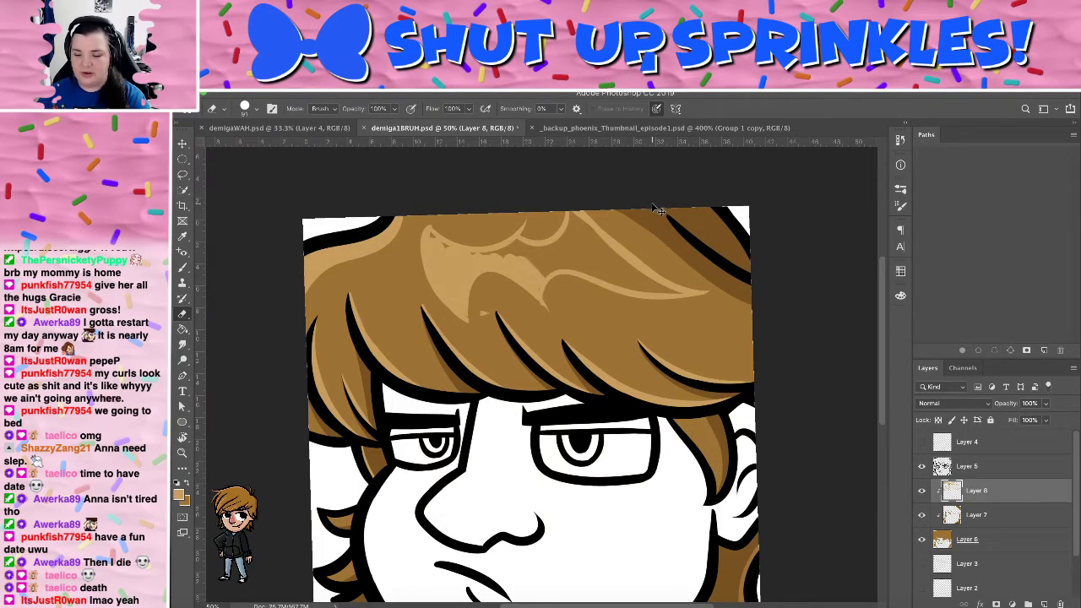
pyautogui.hotkey('ctrl', 'shift', 'z')
pyautogui.hotkey('ctrl', 'shift', 'z')
pyautogui.hotkey('ctrl', 'shift', 'z')
pyautogui.hotkey('ctrl', 'shift', 'z')
pyautogui.hotkey('ctrl', 'shift', 'z')
pyautogui.hotkey('ctrl', 'shift', 'z')
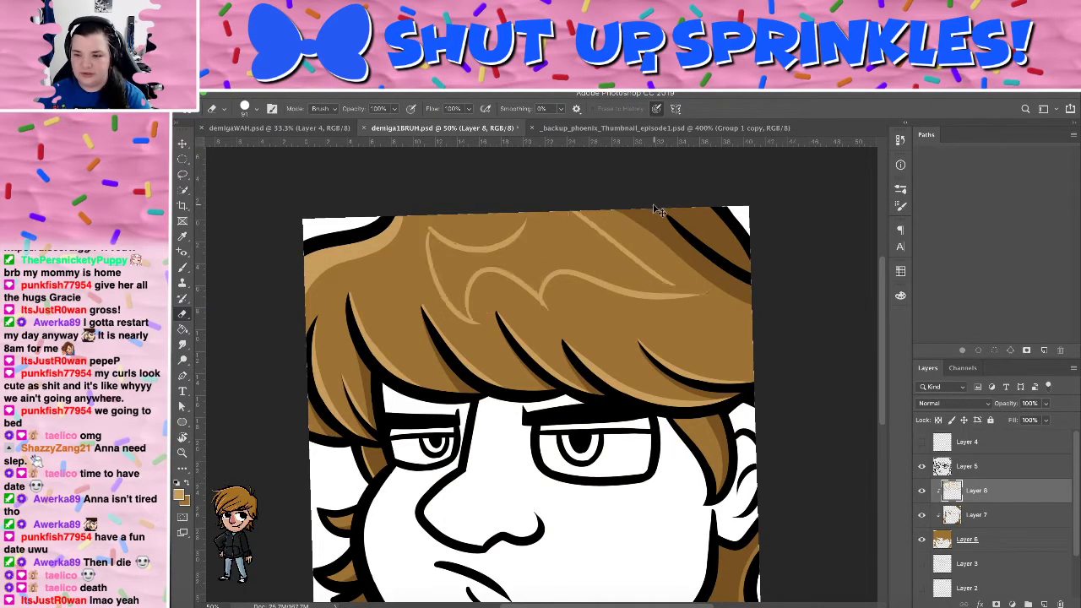
pyautogui.hotkey('ctrl', 'shift', 'z')
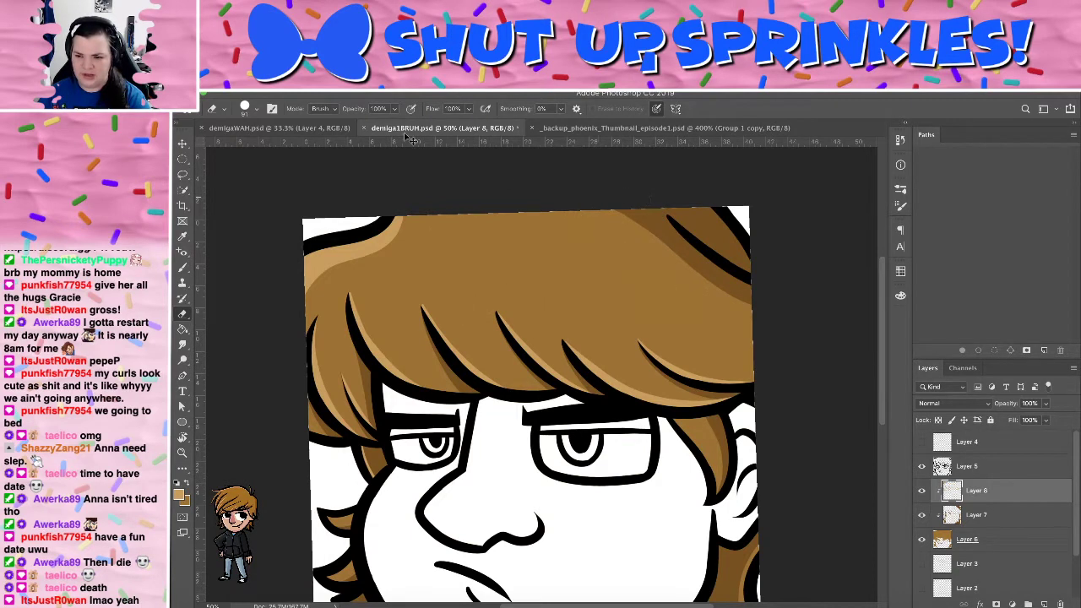
# Brush a new light-brown highlight outline on the upper fringe, with a zigzag lower edge and scalloped upper edge
pyautogui.press('b')
pyautogui.moveTo(438, 231); pyautogui.dragTo(480, 321)
pyautogui.moveTo(475, 260)
pyautogui.mouseDown()
pyautogui.moveTo(538, 320)
pyautogui.moveTo(553, 287)
pyautogui.moveTo(536, 295)
pyautogui.moveTo(572, 278)
pyautogui.moveTo(613, 266)
pyautogui.moveTo(596, 294)
pyautogui.moveTo(638, 297)
pyautogui.moveTo(701, 301)
pyautogui.mouseUp()
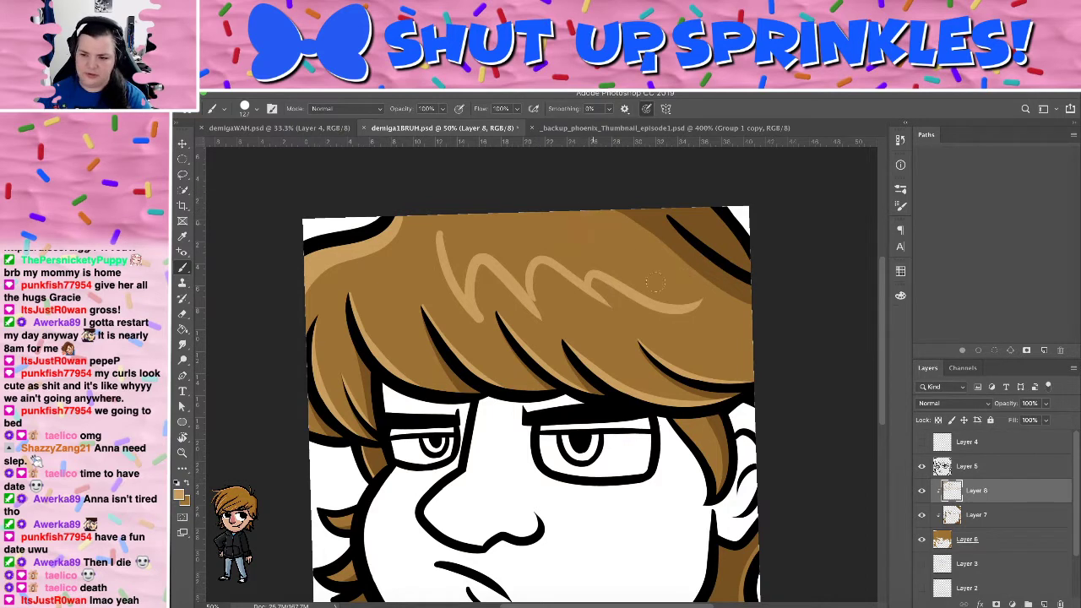
pyautogui.moveTo(582, 216); pyautogui.dragTo(698, 301)
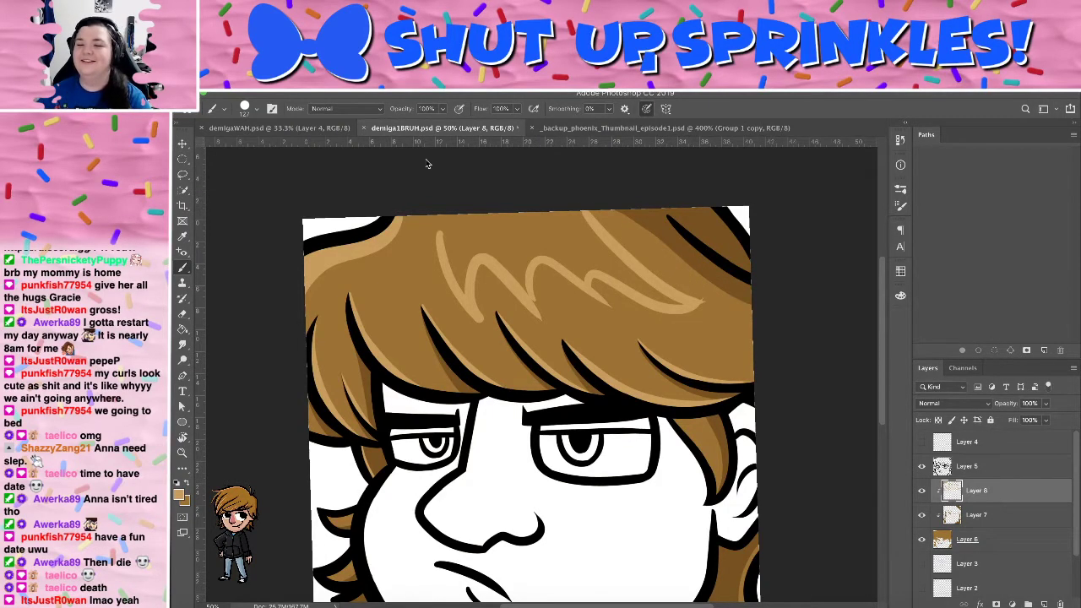
pyautogui.moveTo(446, 238)
pyautogui.mouseDown()
pyautogui.moveTo(502, 218)
pyautogui.moveTo(582, 215)
pyautogui.mouseUp()
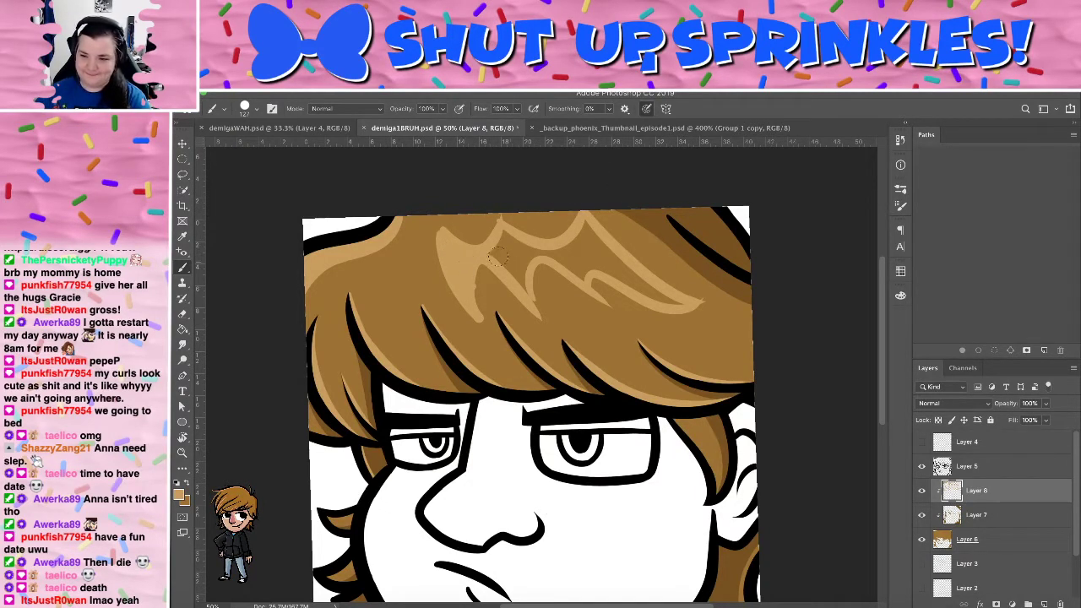
# Fill the interior of the new zigzag fringe highlight with solid light brown
pyautogui.moveTo(497, 256); pyautogui.dragTo(526, 294)
pyautogui.moveTo(495, 254)
pyautogui.mouseDown()
pyautogui.moveTo(534, 246)
pyautogui.moveTo(578, 262)
pyautogui.moveTo(575, 240)
pyautogui.mouseUp()
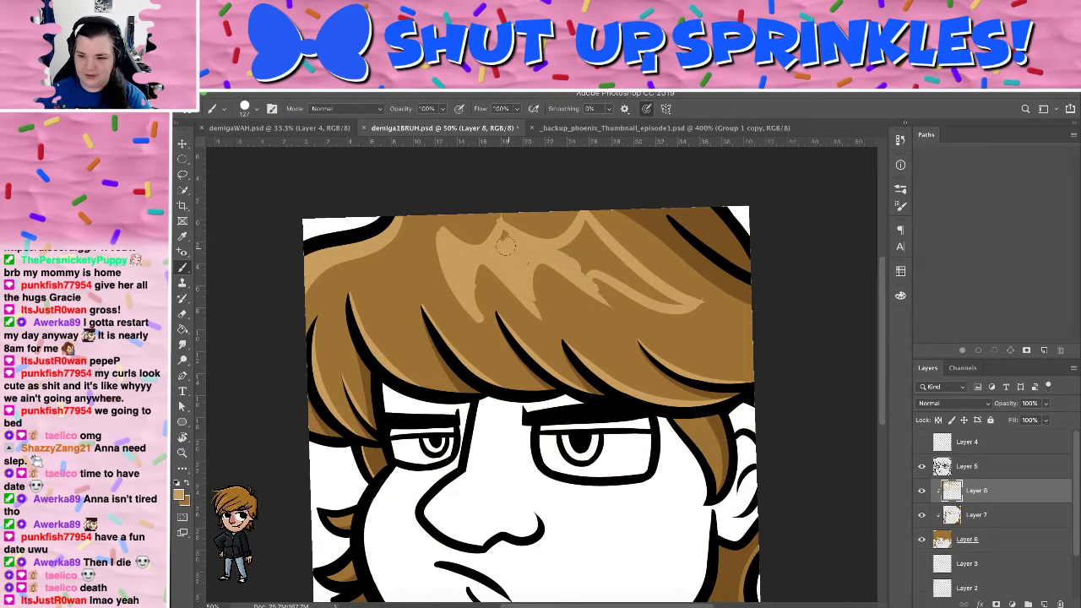
pyautogui.moveTo(506, 246); pyautogui.dragTo(502, 236)
pyautogui.click(529, 261)
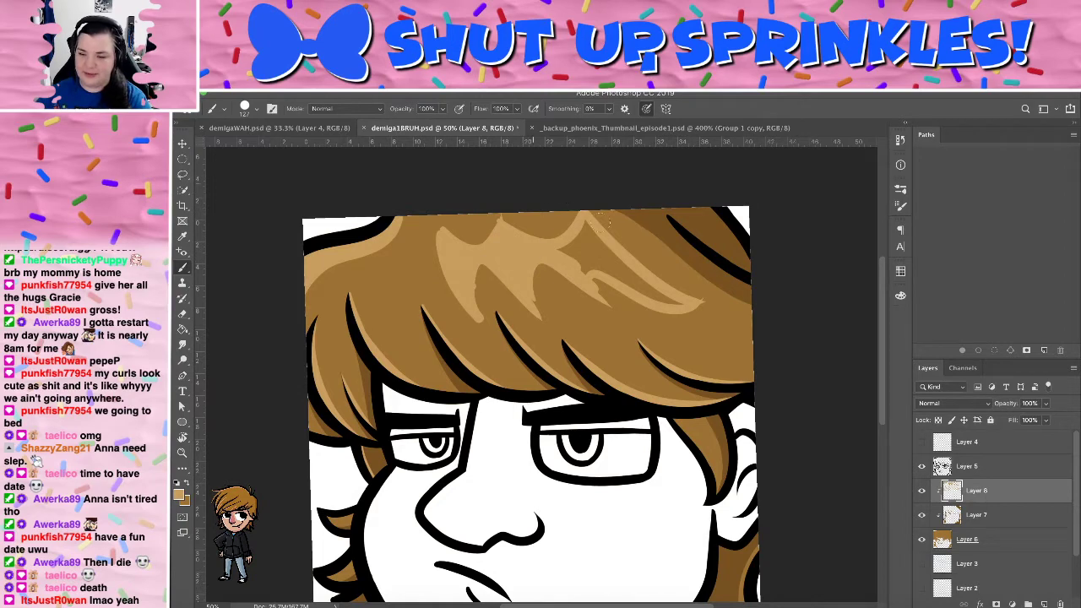
pyautogui.moveTo(568, 252)
pyautogui.mouseDown()
pyautogui.moveTo(587, 268)
pyautogui.moveTo(571, 254)
pyautogui.moveTo(575, 266)
pyautogui.moveTo(570, 248)
pyautogui.moveTo(583, 241)
pyautogui.moveTo(679, 304)
pyautogui.mouseUp()
pyautogui.moveTo(591, 244); pyautogui.dragTo(597, 241)
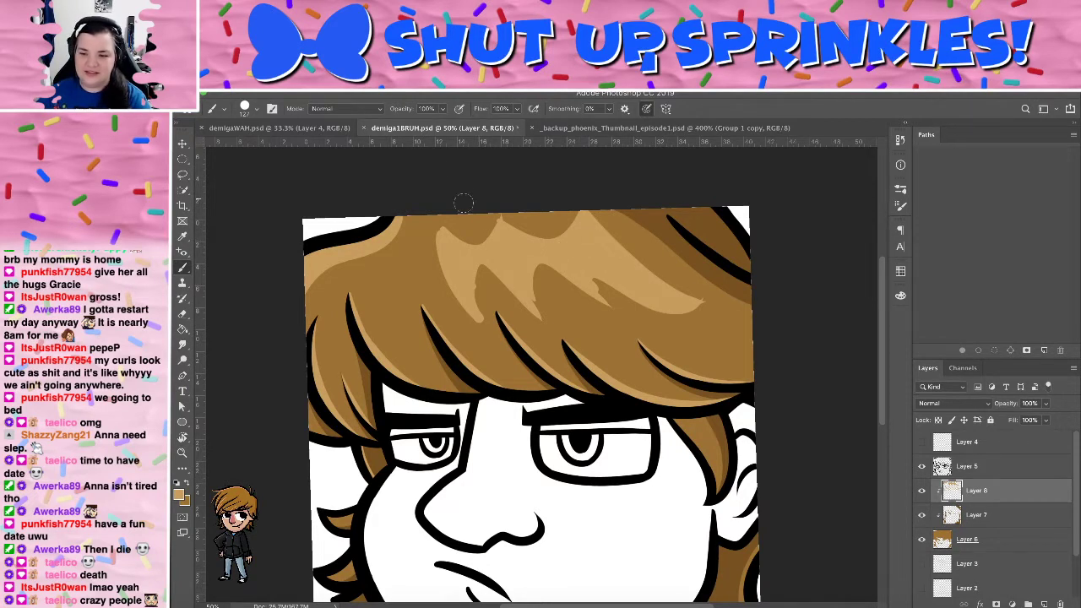
# Erase the rough lower edge of the fringe highlight's long sloping end and sharpen its tapered tip
pyautogui.press('e')
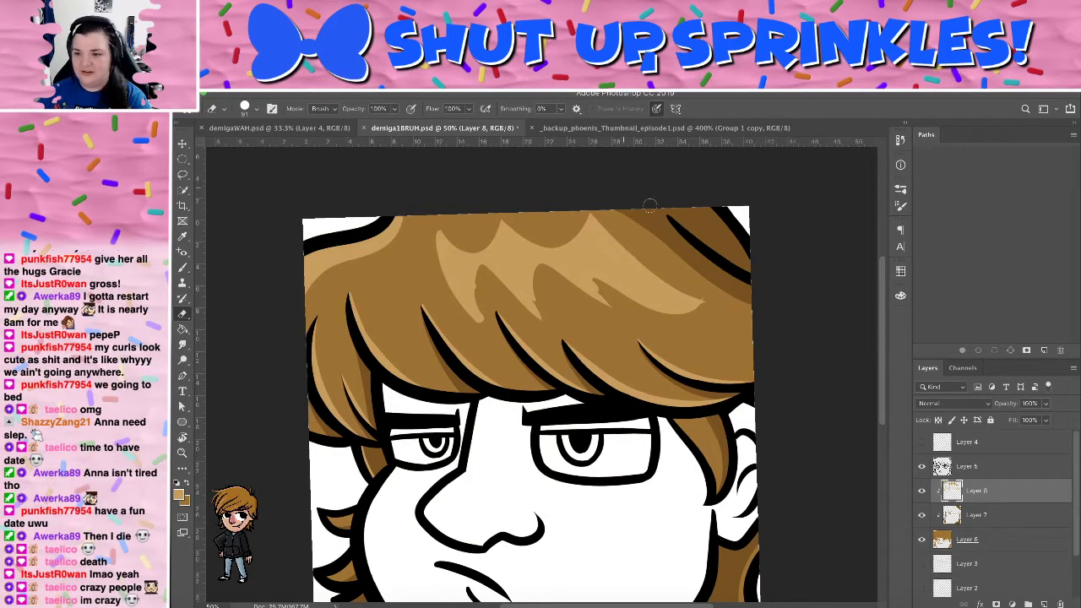
pyautogui.moveTo(547, 316)
pyautogui.mouseDown()
pyautogui.moveTo(610, 318)
pyautogui.moveTo(597, 297)
pyautogui.moveTo(620, 303)
pyautogui.moveTo(607, 311)
pyautogui.moveTo(704, 280)
pyautogui.mouseUp()
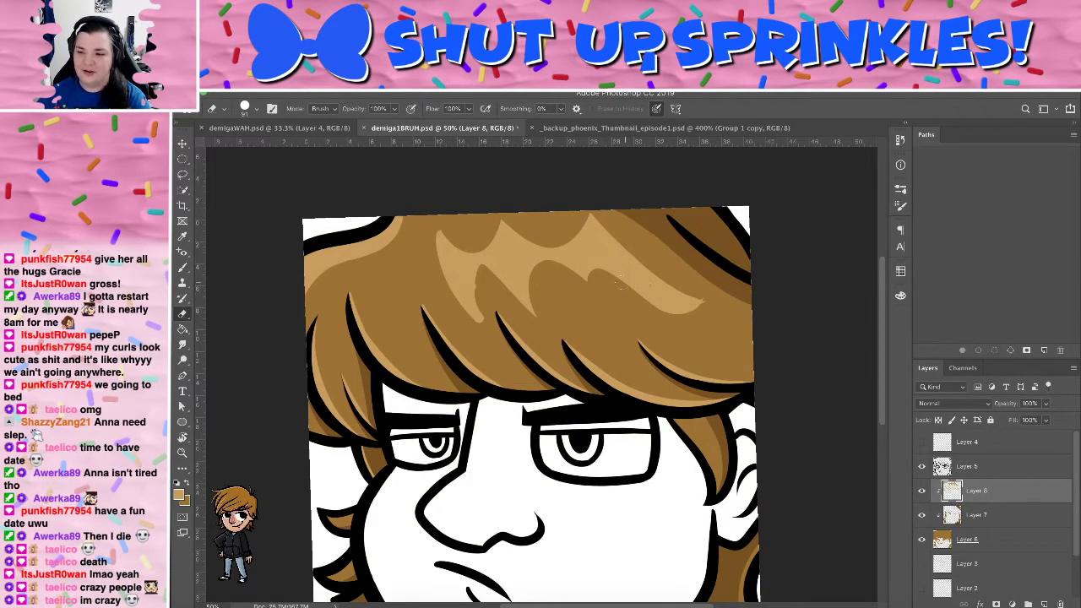
pyautogui.moveTo(618, 282)
pyautogui.mouseDown()
pyautogui.moveTo(651, 303)
pyautogui.moveTo(705, 270)
pyautogui.mouseUp()
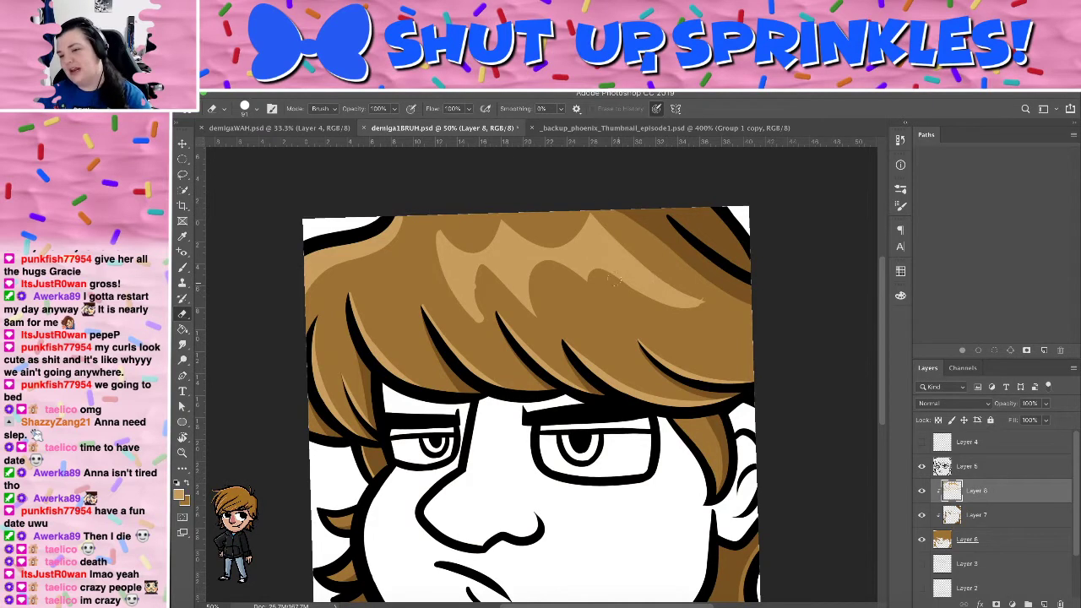
pyautogui.moveTo(590, 205)
pyautogui.mouseDown()
pyautogui.moveTo(722, 283)
pyautogui.moveTo(591, 211)
pyautogui.mouseUp()
pyautogui.press('super+z')
pyautogui.press('super+z')
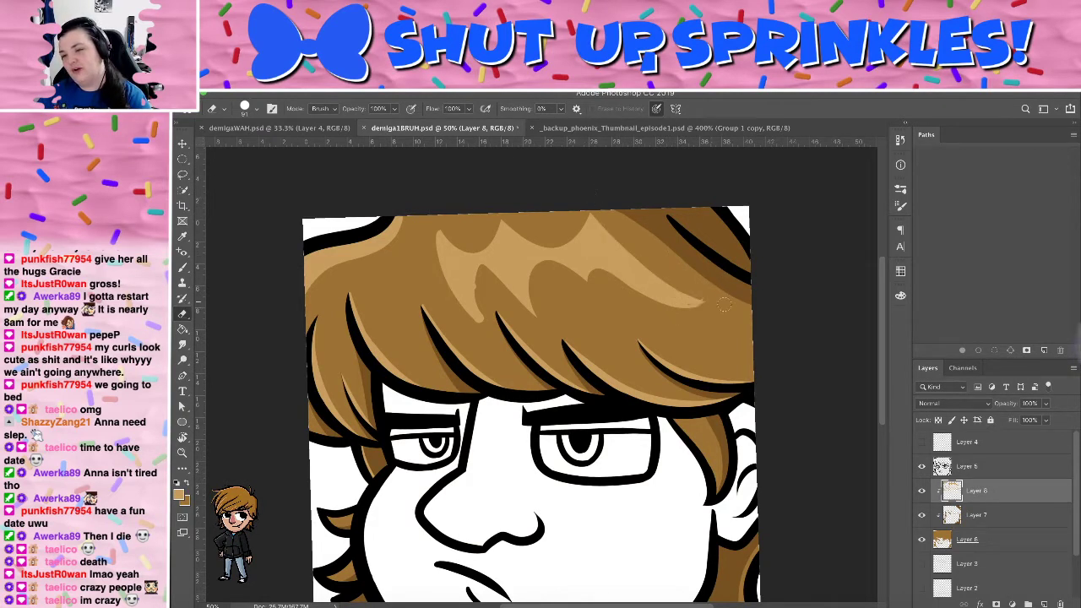
pyautogui.hotkey('ctrl', 'shift', 'z')
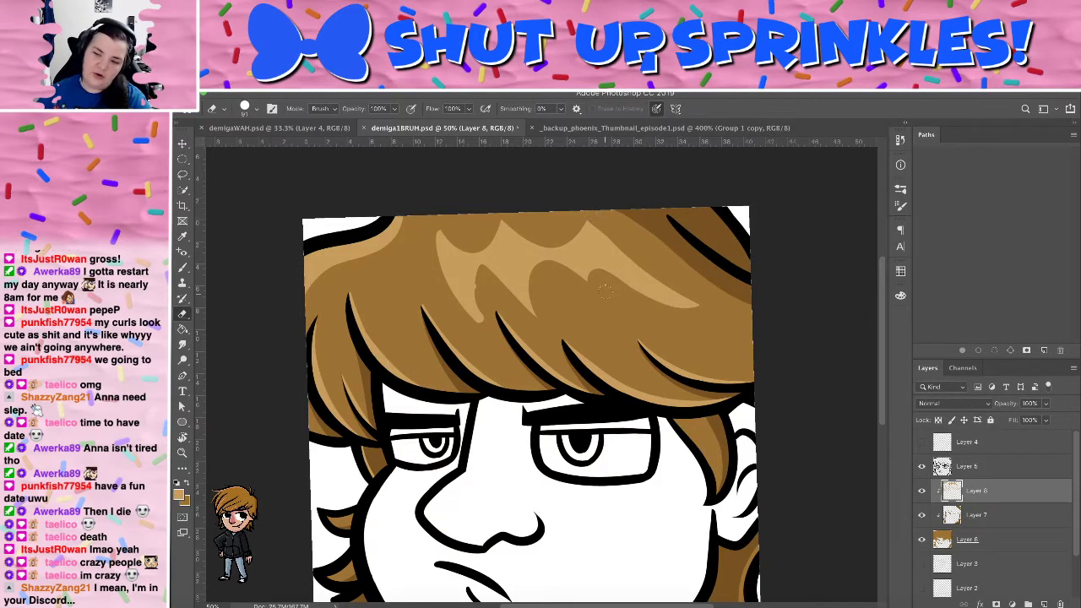
# Clean up the notch and downward point at the other end of the fringe highlight
pyautogui.moveTo(496, 326); pyautogui.dragTo(534, 331)
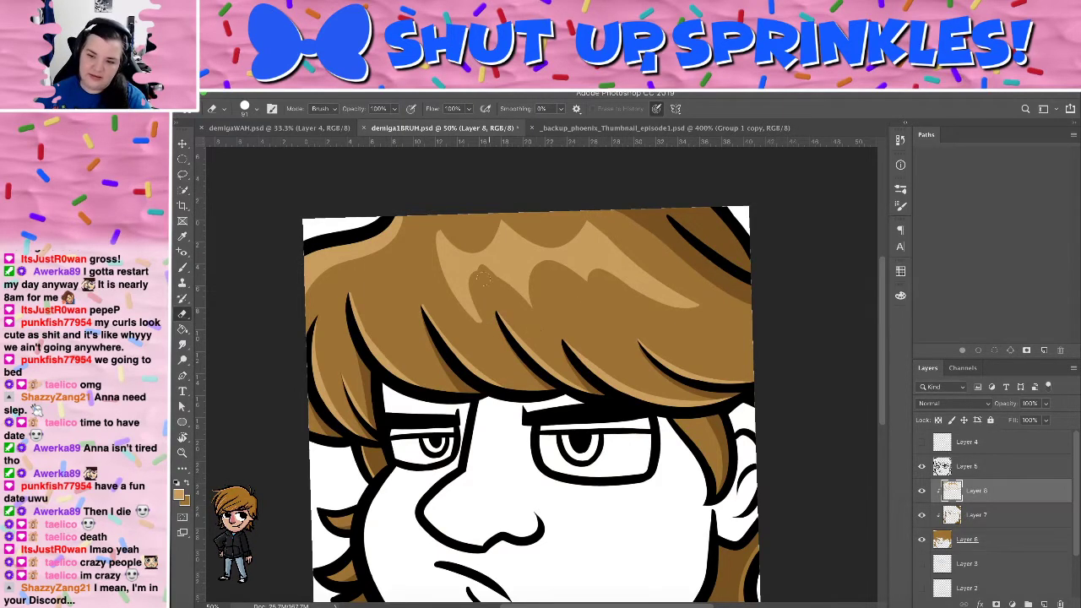
pyautogui.press('b')
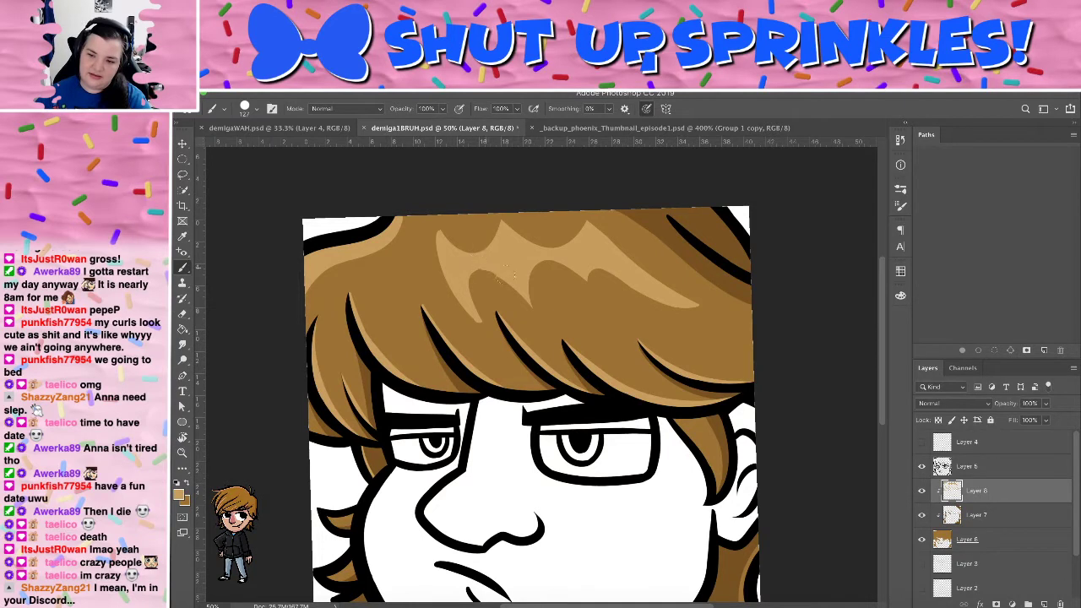
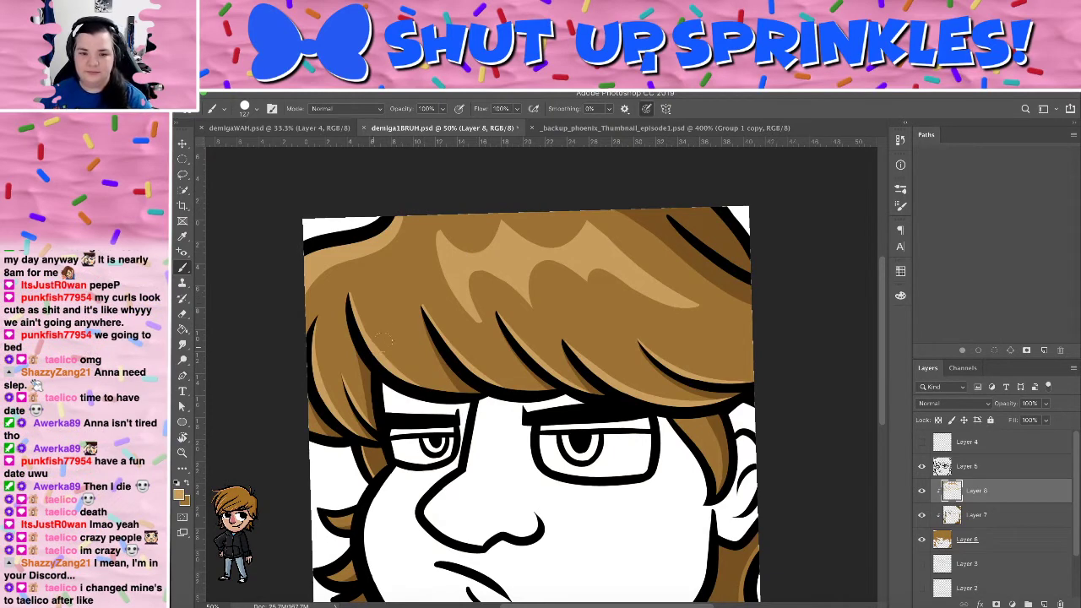
pyautogui.press('e')
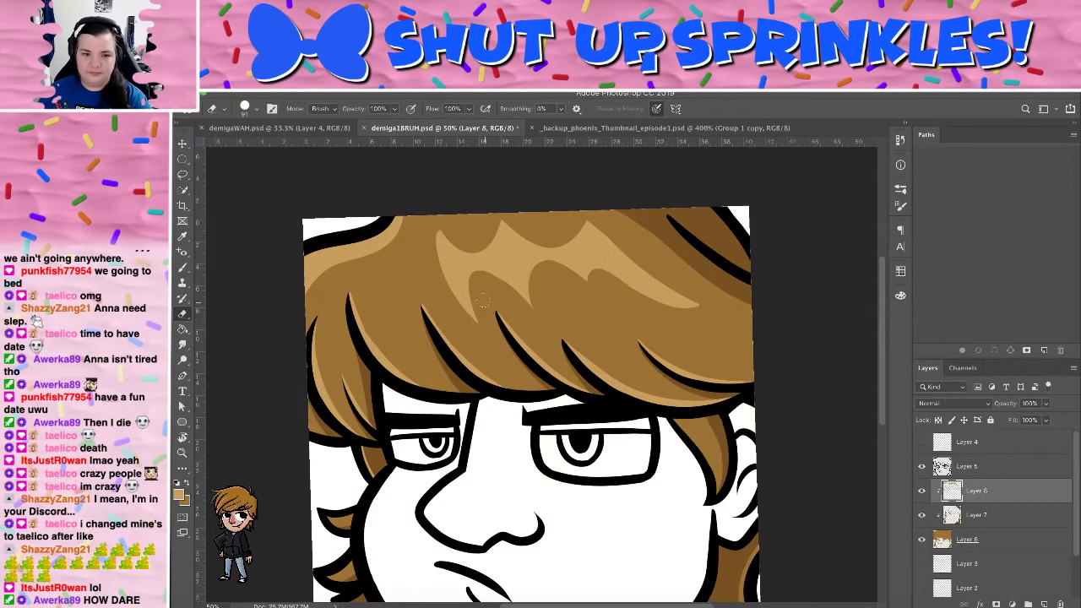
# Rotate the canvas and smooth the highlight's long lower curve towards its tapered tip with the Eraser
pyautogui.moveTo(619, 388); pyautogui.dragTo(480, 474)
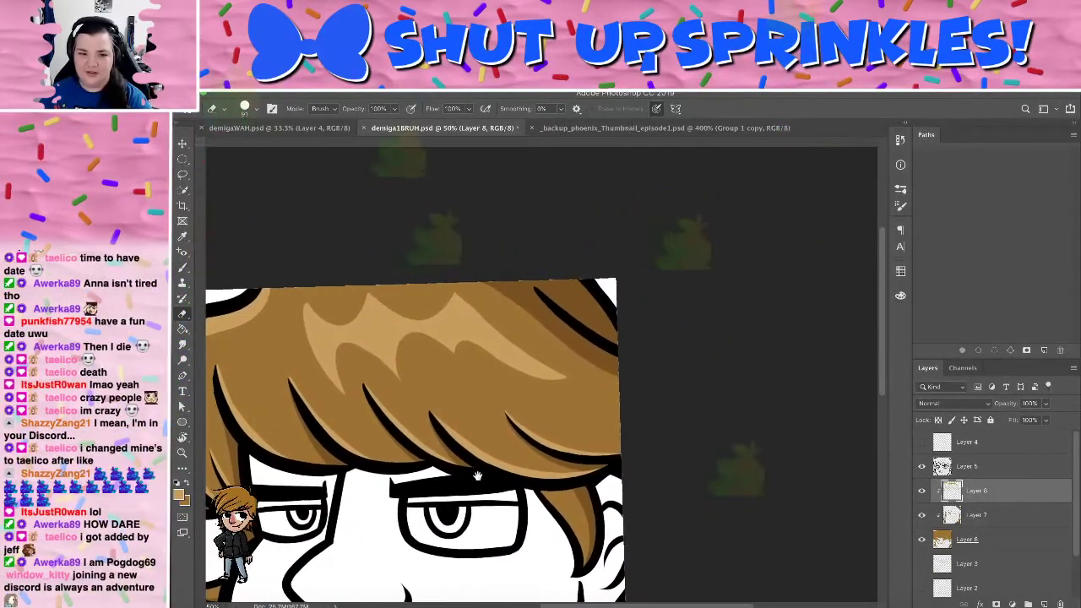
pyautogui.press('r')
pyautogui.moveTo(674, 276)
pyautogui.mouseDown()
pyautogui.moveTo(695, 313)
pyautogui.moveTo(682, 316)
pyautogui.mouseUp()
pyautogui.press('b')
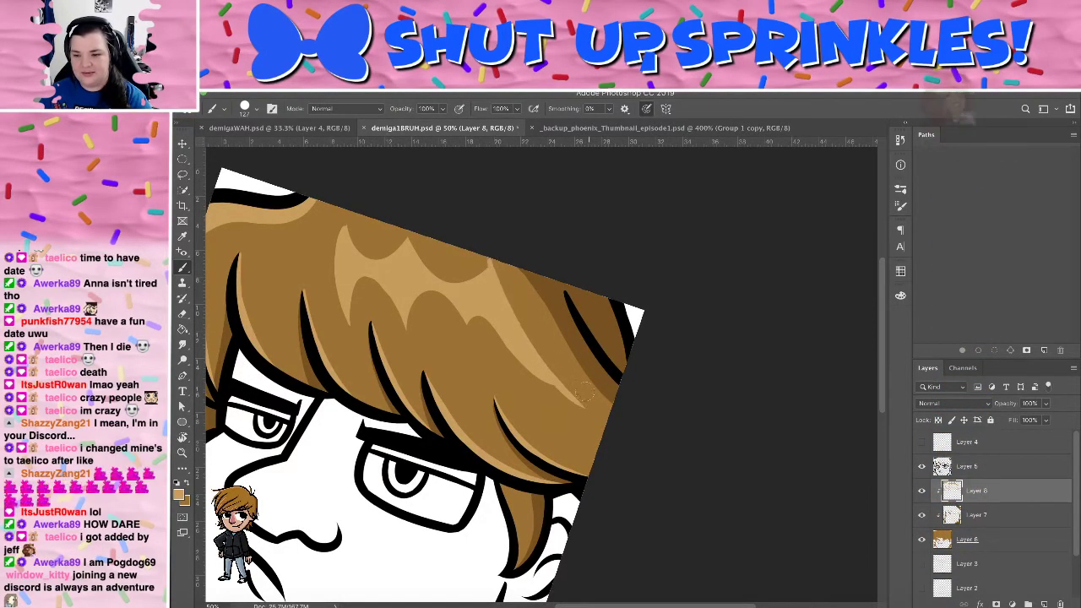
pyautogui.press('e')
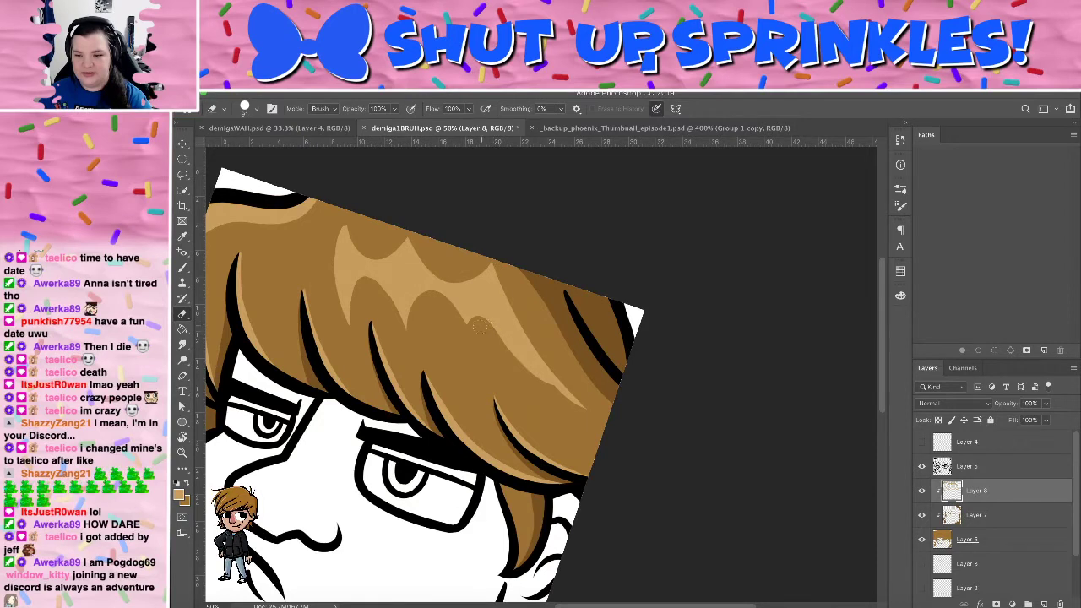
pyautogui.moveTo(479, 328); pyautogui.dragTo(585, 415)
pyautogui.moveTo(502, 348); pyautogui.dragTo(523, 366)
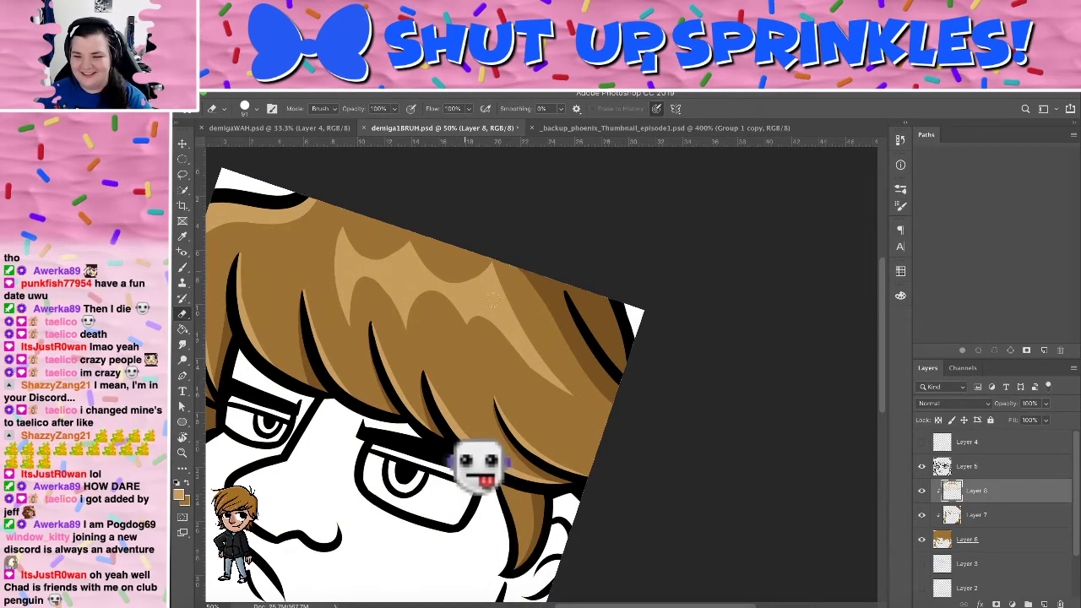
# Switch to _backup_phoenix_Thumbnail_episode1.psd and sample the reference character's skin tones from the face and neck
pyautogui.press('r')
pyautogui.moveTo(494, 295); pyautogui.dragTo(505, 181)
pyautogui.moveTo(458, 333)
pyautogui.mouseDown()
pyautogui.moveTo(583, 188)
pyautogui.moveTo(548, 208)
pyautogui.moveTo(599, 153)
pyautogui.moveTo(583, 174)
pyautogui.mouseUp()
pyautogui.press('b')
pyautogui.moveTo(672, 394); pyautogui.dragTo(654, 327)
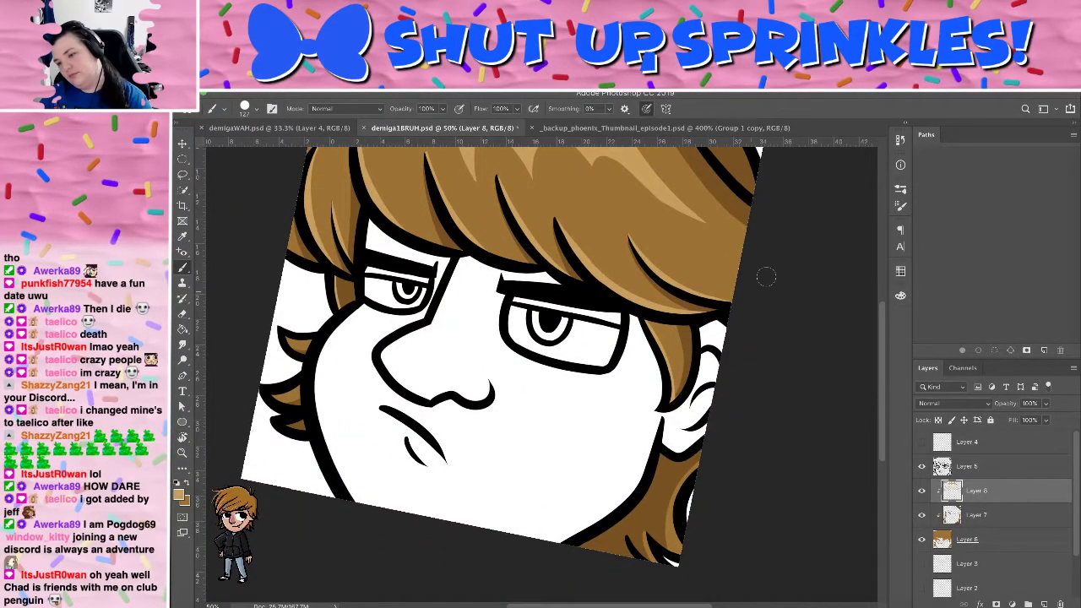
pyautogui.click(302, 127)
pyautogui.click(674, 128)
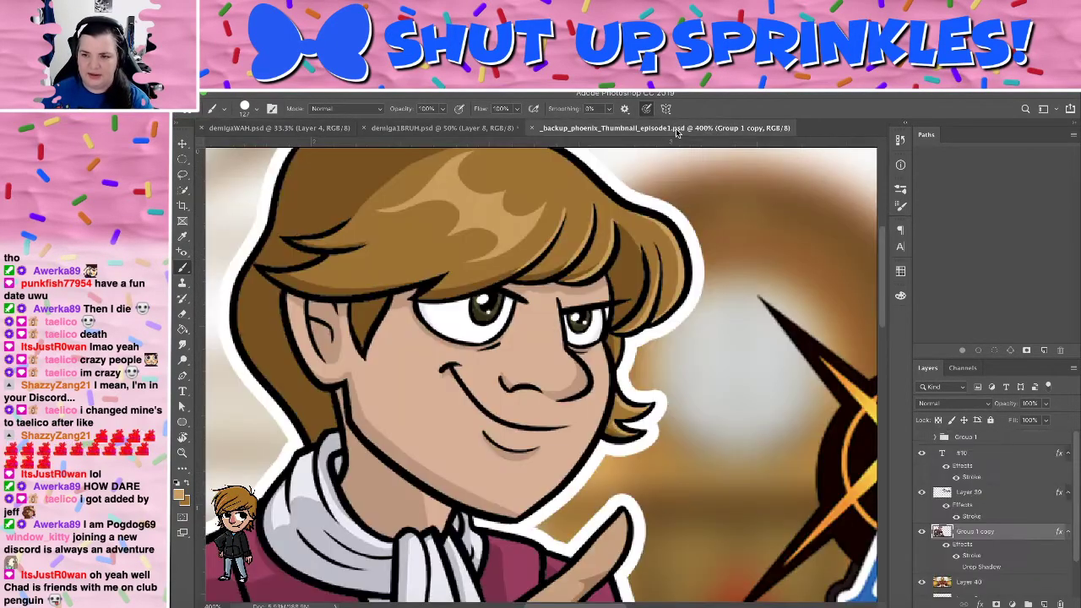
pyautogui.press('i')
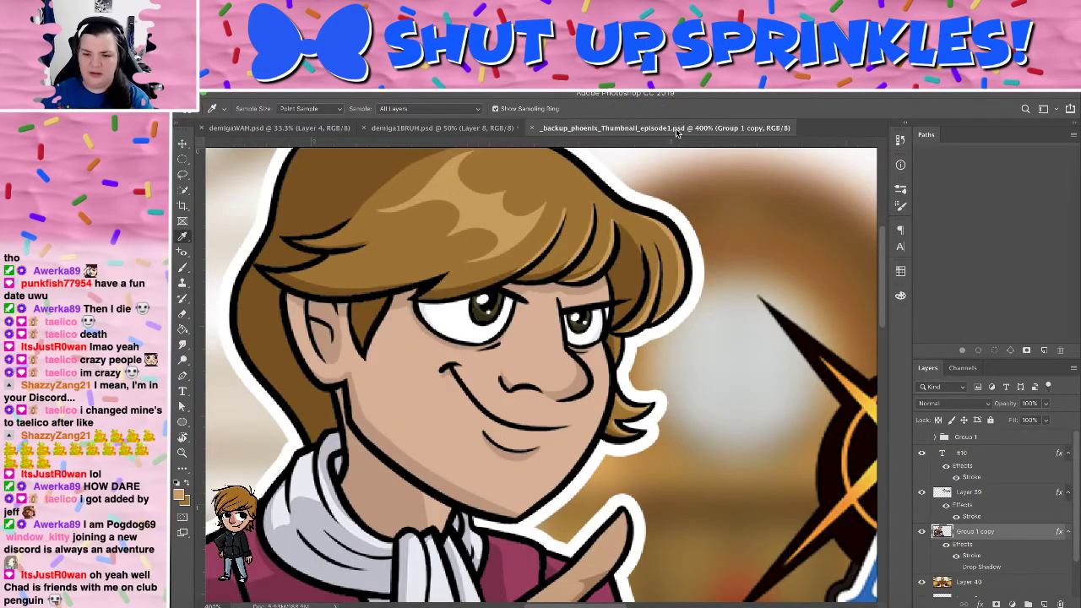
pyautogui.click(424, 390)
pyautogui.click(369, 431)
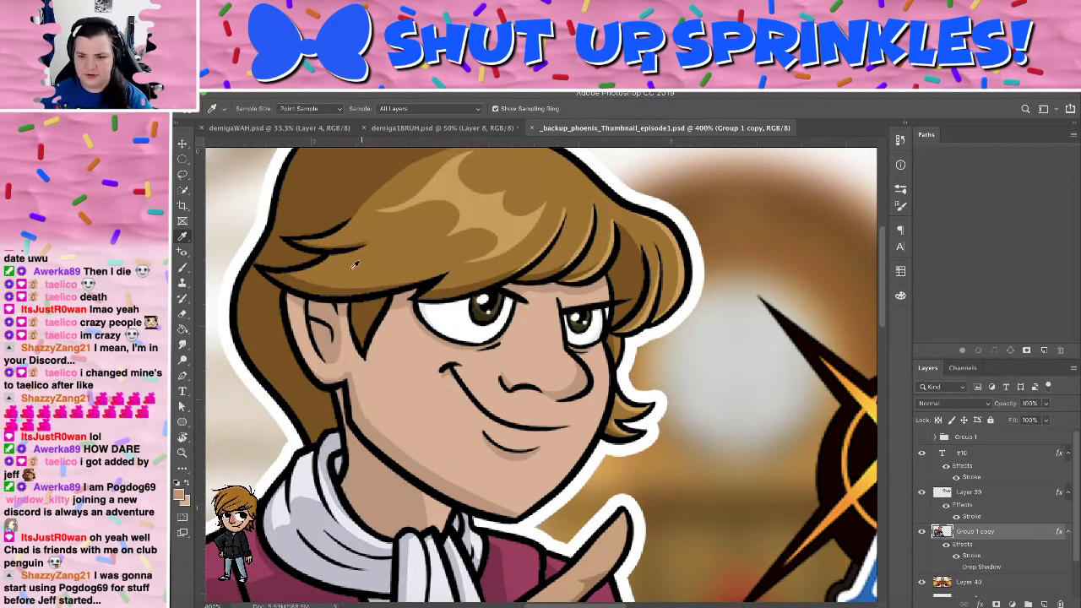
# Return to demiga1BRUH.psd, add a new layer above the hair highlights and fill the face with the sampled skin tone
pyautogui.click(275, 128)
pyautogui.click(477, 127)
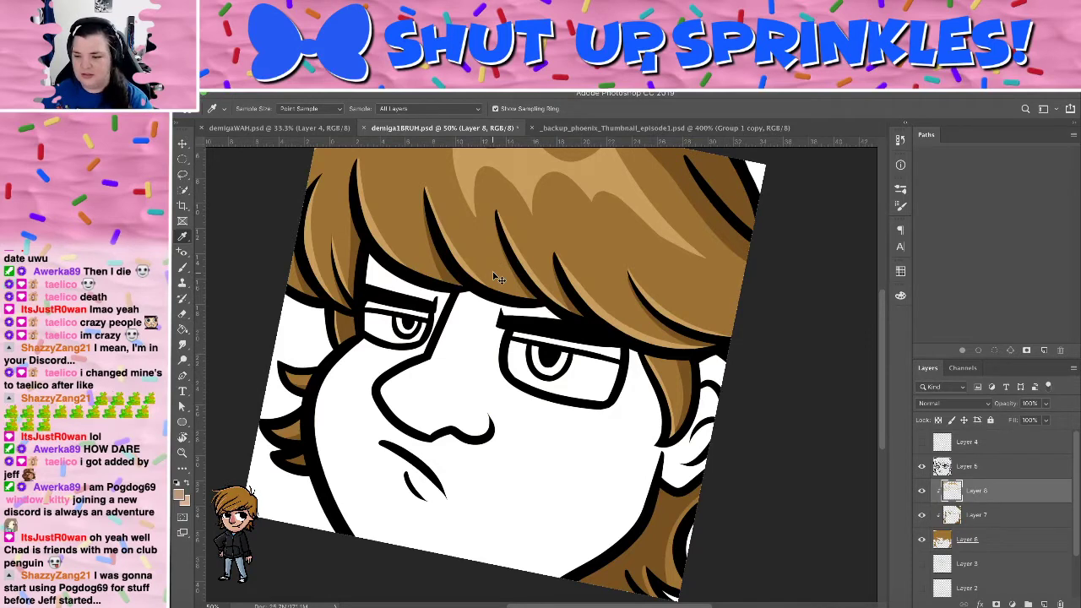
pyautogui.hotkey('ctrl', 'shift', 'n')
pyautogui.press('Return')
pyautogui.press('g')
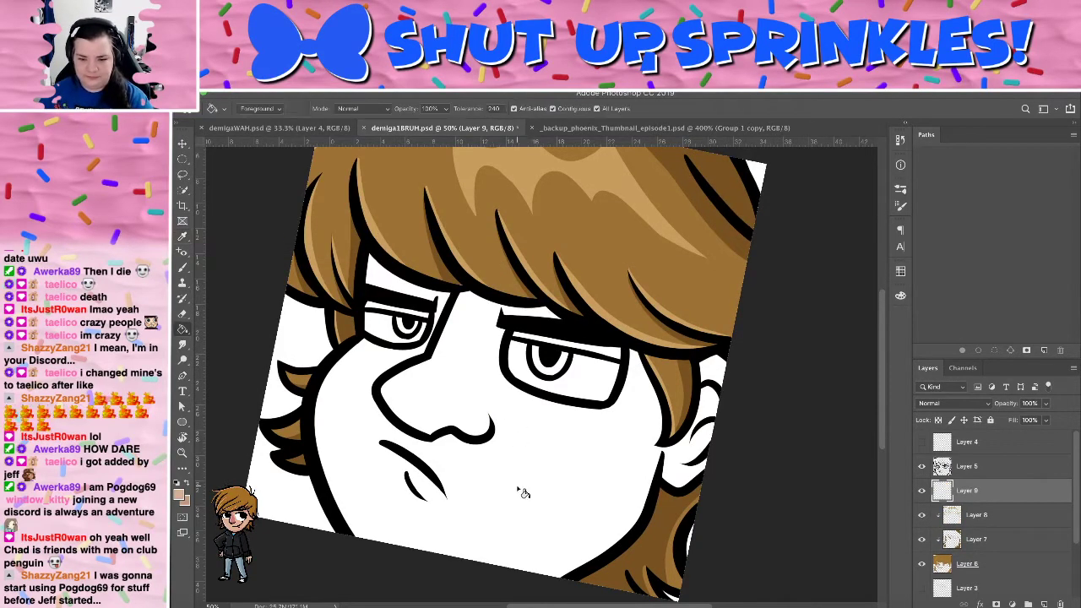
pyautogui.click(526, 492)
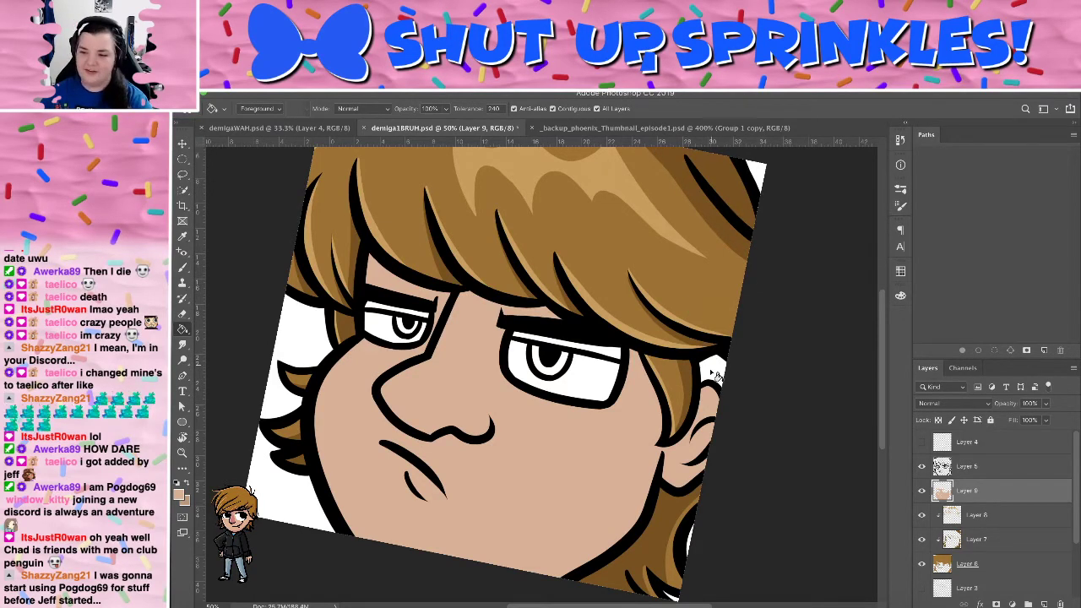
# Fill the eyelids of both eyes with the skin tone, undoing any misplaced fill
pyautogui.press('r')
pyautogui.moveTo(698, 337); pyautogui.dragTo(560, 305)
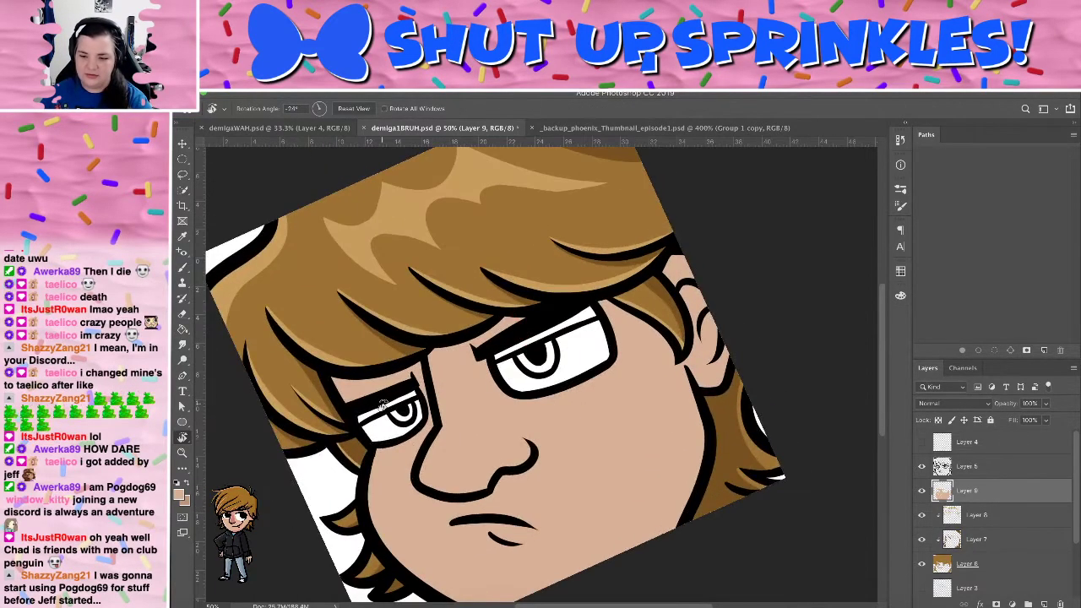
pyautogui.press('g')
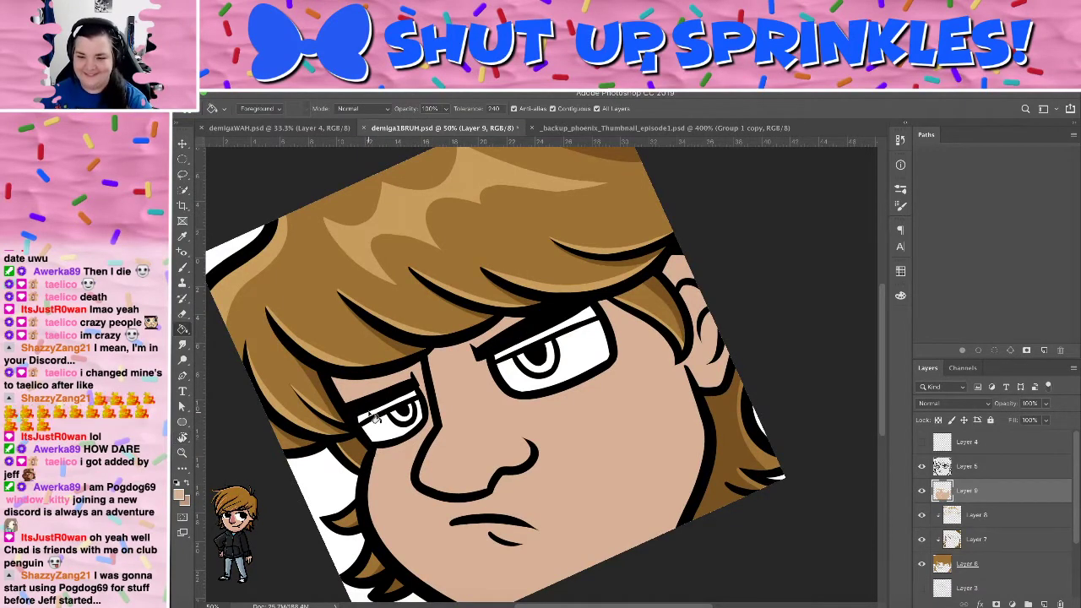
pyautogui.click(379, 418)
pyautogui.hotkey('ctrl', 'z')
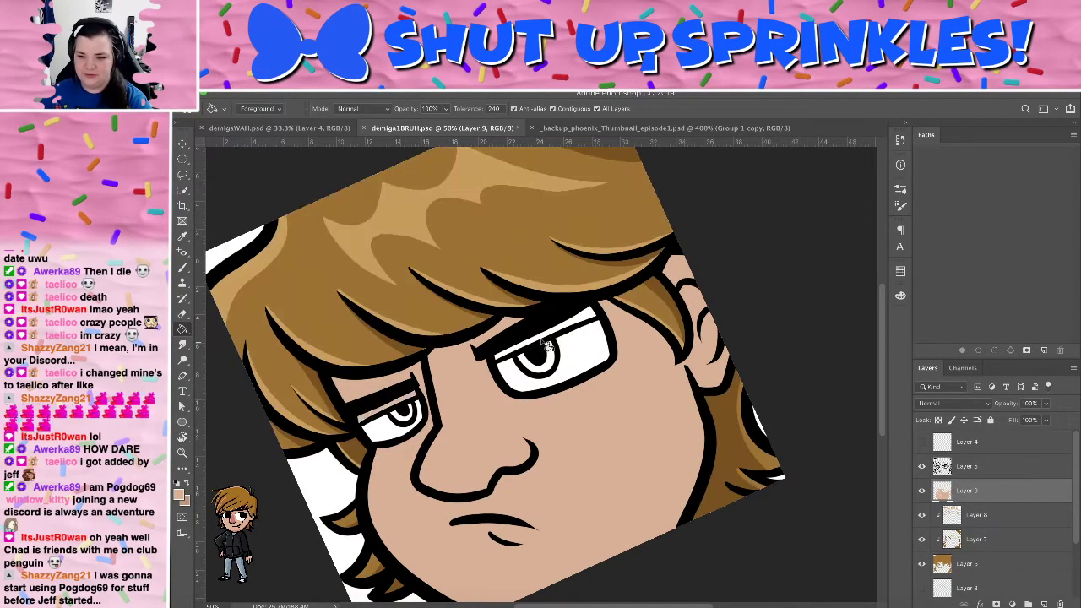
# Add a new layer above the skin layer and make it a clipping mask on the skin
pyautogui.moveTo(572, 456)
pyautogui.mouseDown()
pyautogui.moveTo(535, 330)
pyautogui.moveTo(548, 397)
pyautogui.mouseUp()
pyautogui.press('b')
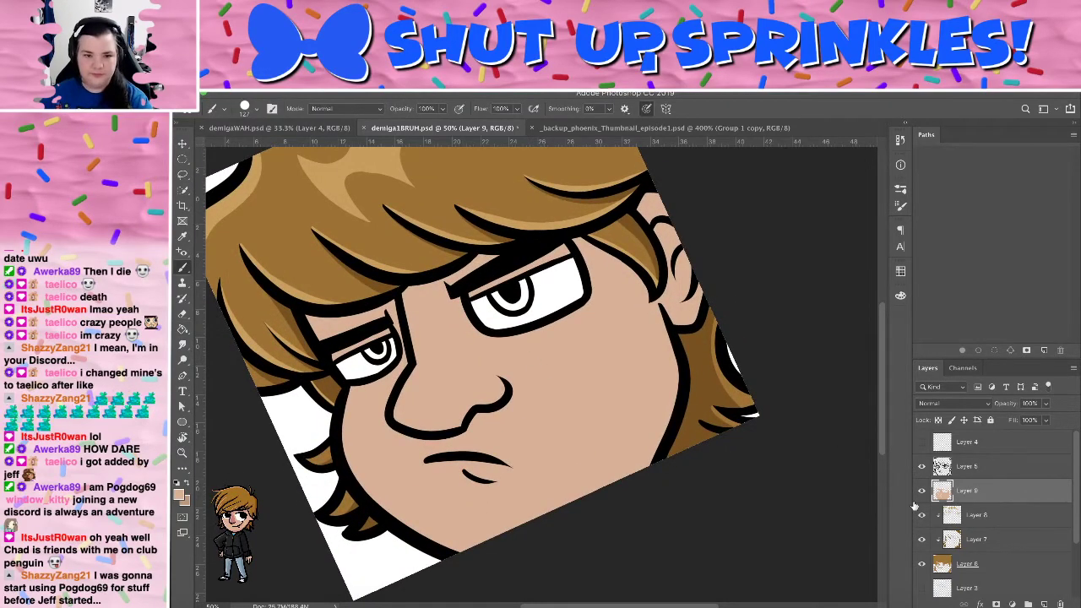
pyautogui.hotkey('ctrl', 'shift', 'n')
pyautogui.press('Return')
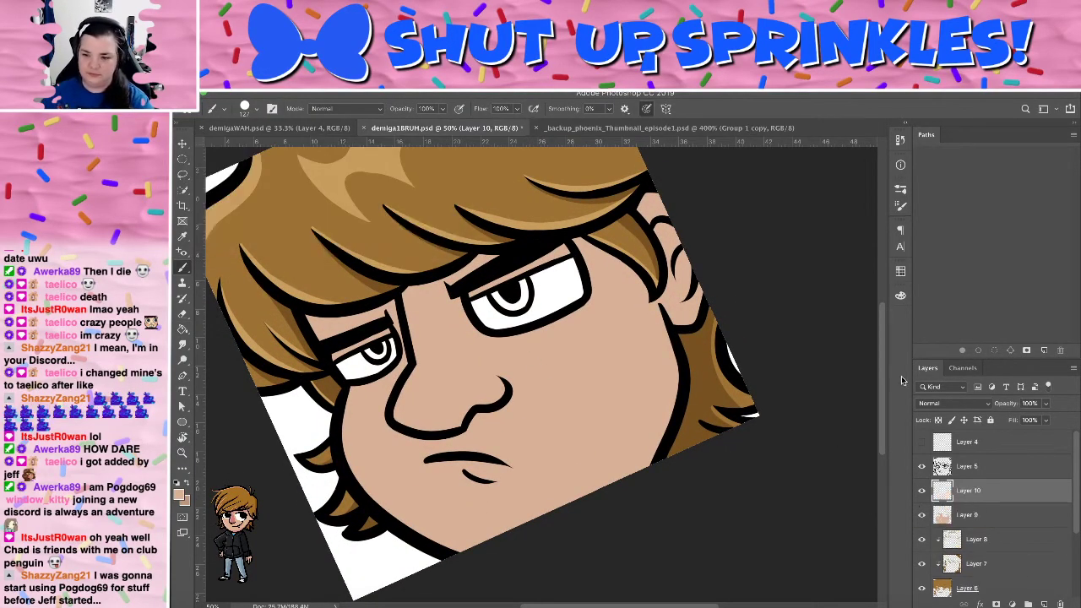
pyautogui.rightClick(982, 495)
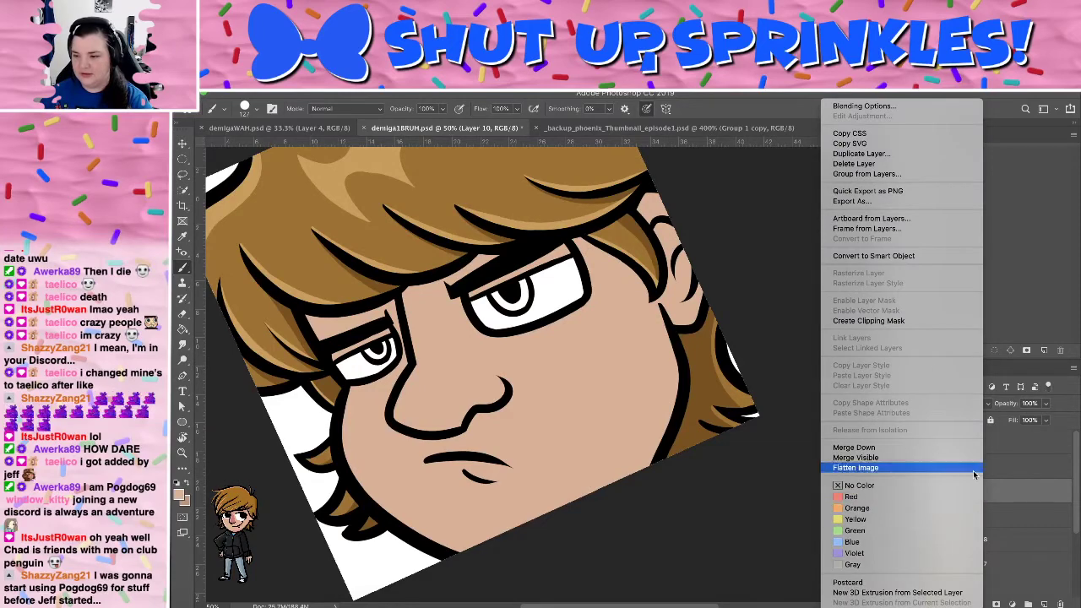
pyautogui.click(918, 320)
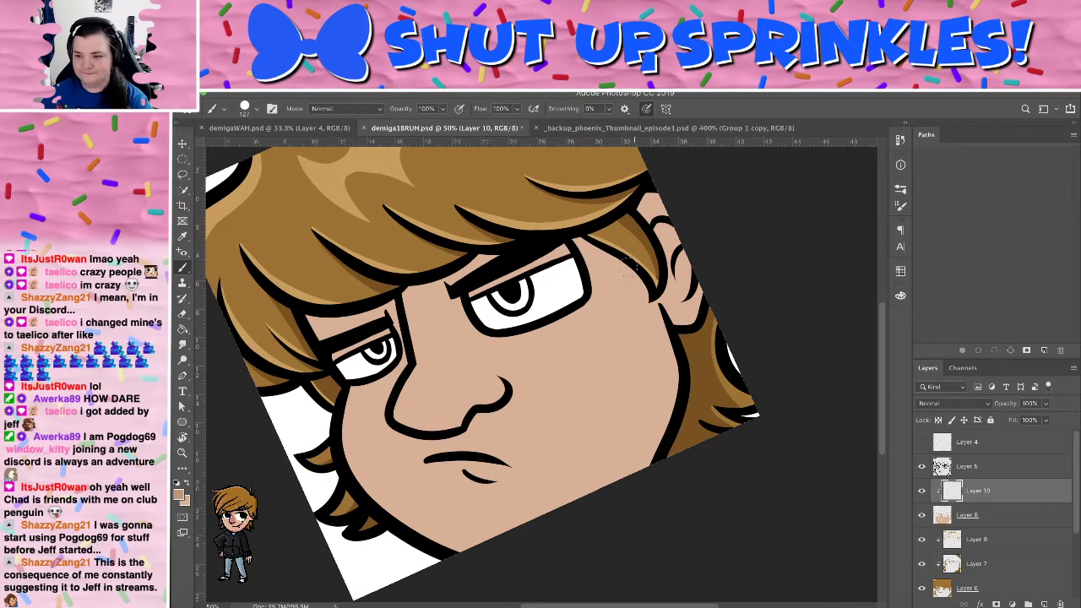
# Brush a darker skin shadow down the side of the face, from the hair by the ear to the jaw
pyautogui.moveTo(629, 267); pyautogui.dragTo(667, 418)
pyautogui.moveTo(611, 245)
pyautogui.mouseDown()
pyautogui.moveTo(654, 341)
pyautogui.moveTo(664, 405)
pyautogui.mouseUp()
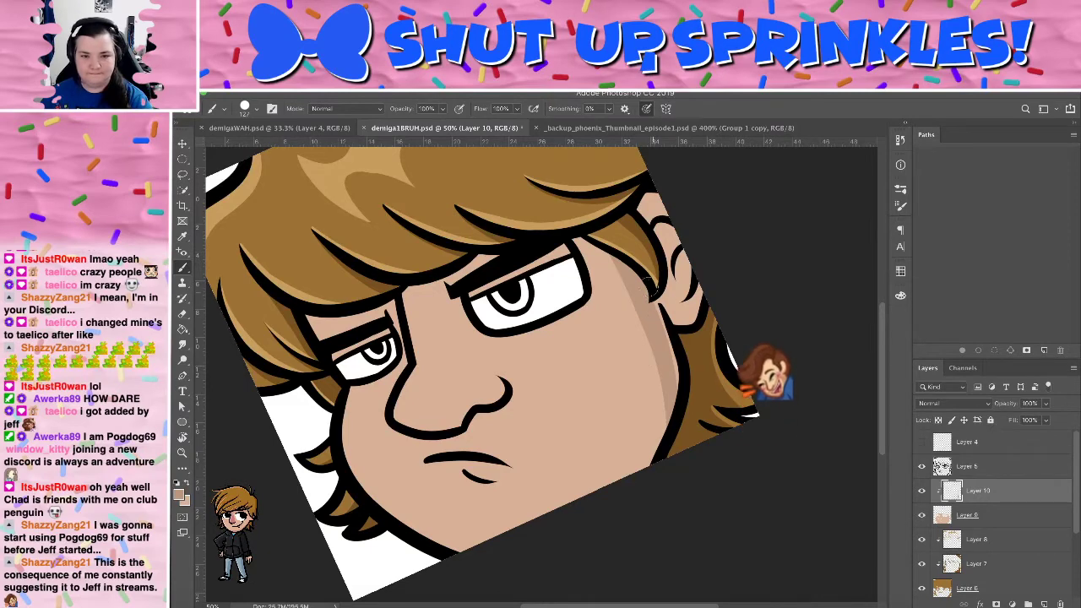
pyautogui.moveTo(659, 357)
pyautogui.mouseDown()
pyautogui.moveTo(614, 485)
pyautogui.moveTo(642, 468)
pyautogui.mouseUp()
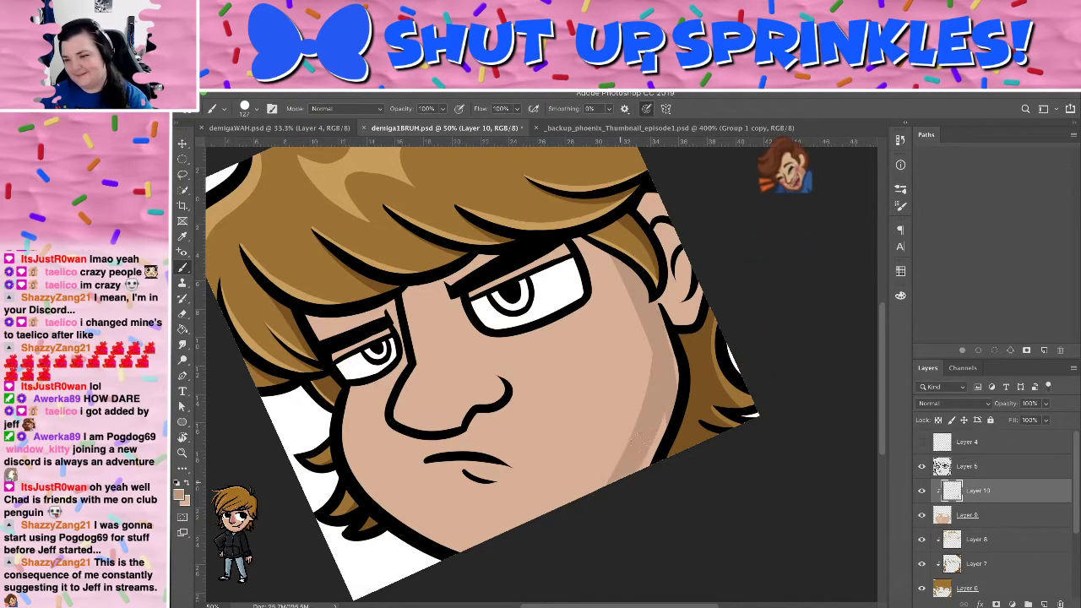
pyautogui.moveTo(663, 422); pyautogui.dragTo(648, 463)
pyautogui.moveTo(672, 338); pyautogui.dragTo(682, 410)
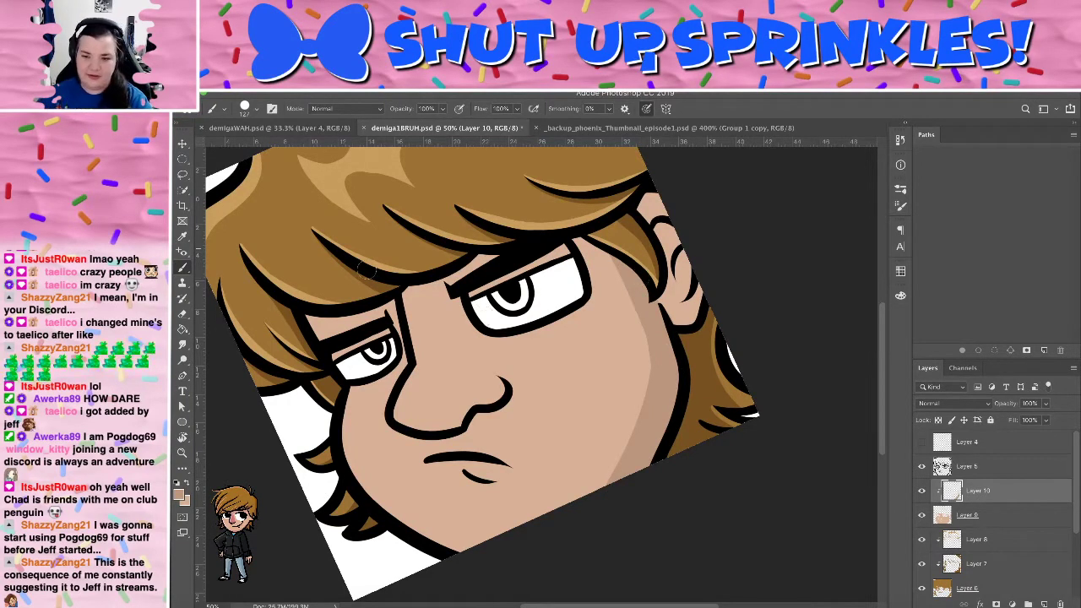
# Paint the darker skin shadow across the forehead beneath the fringe, undoing and redrawing strokes as needed
pyautogui.moveTo(311, 319); pyautogui.dragTo(420, 296)
pyautogui.press('super+z')
pyautogui.moveTo(299, 308); pyautogui.dragTo(378, 310)
pyautogui.press('super+z')
pyautogui.moveTo(311, 314); pyautogui.dragTo(474, 260)
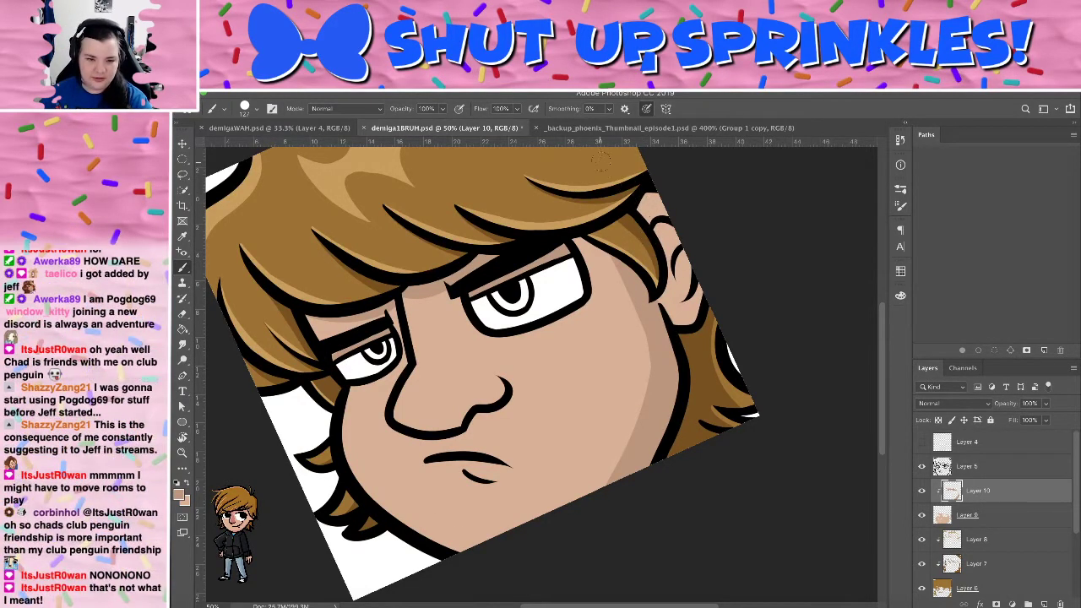
# Paint the darker skin shadow inside the ear and trim its edges with the Eraser
pyautogui.moveTo(645, 219)
pyautogui.mouseDown()
pyautogui.moveTo(686, 274)
pyautogui.moveTo(680, 297)
pyautogui.moveTo(665, 242)
pyautogui.mouseUp()
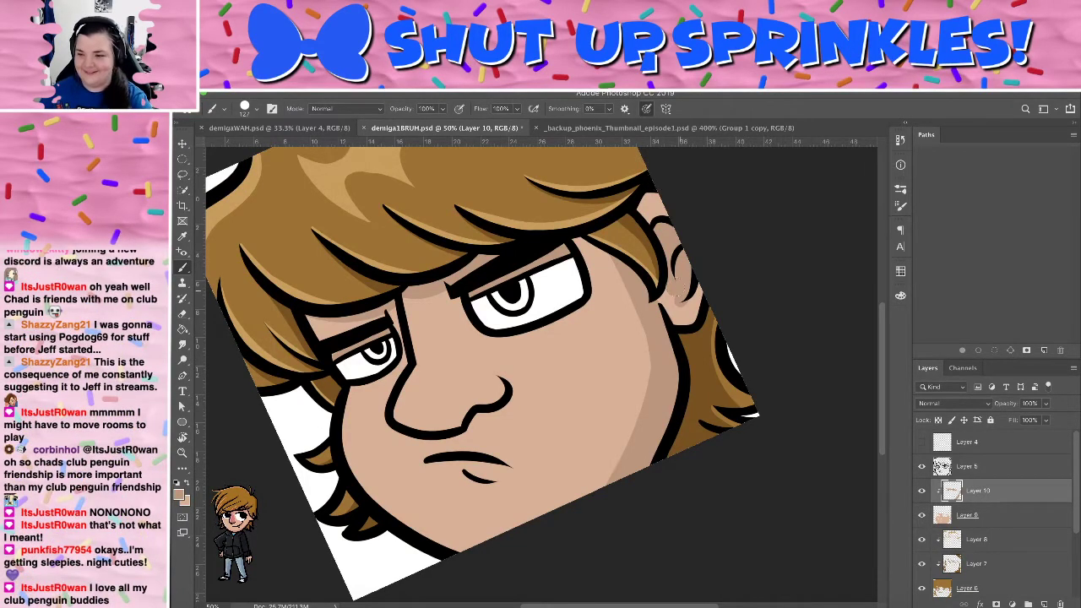
pyautogui.press('e')
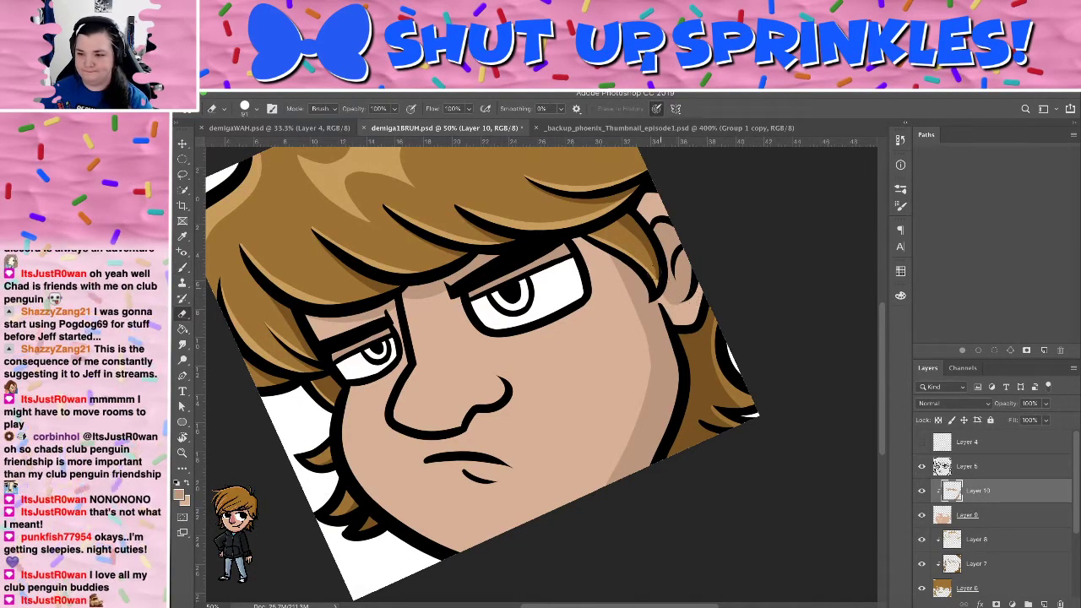
pyautogui.moveTo(668, 281); pyautogui.dragTo(672, 296)
pyautogui.press('b')
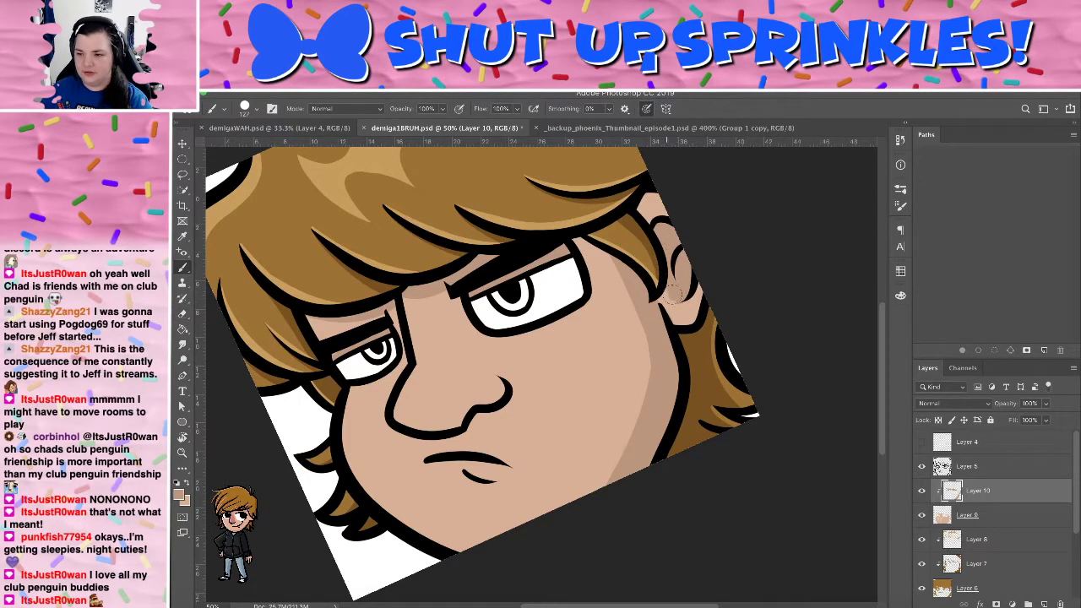
pyautogui.press('e')
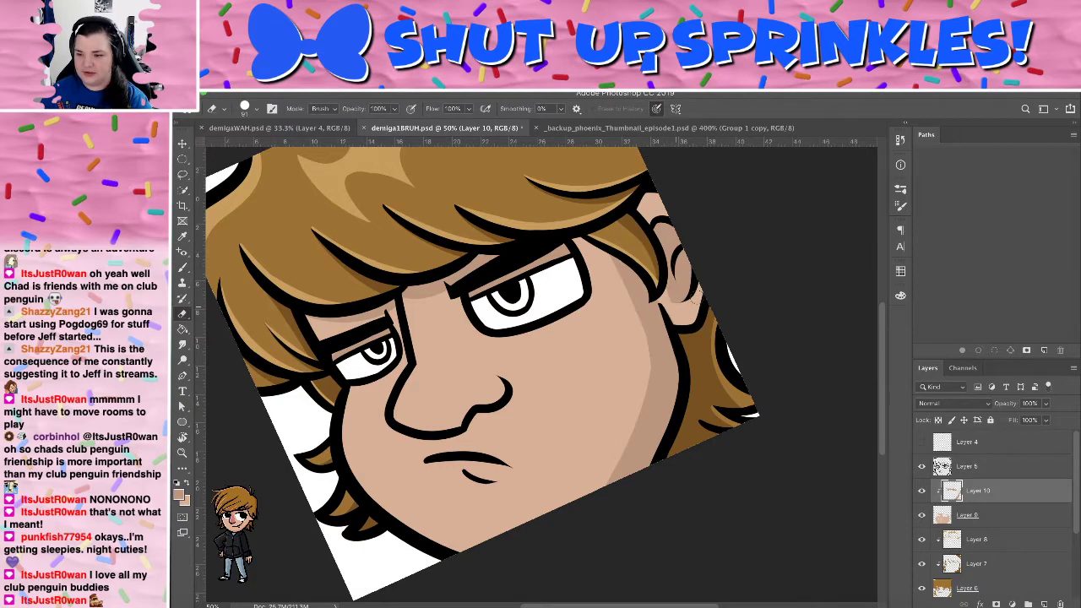
pyautogui.moveTo(672, 300); pyautogui.dragTo(671, 282)
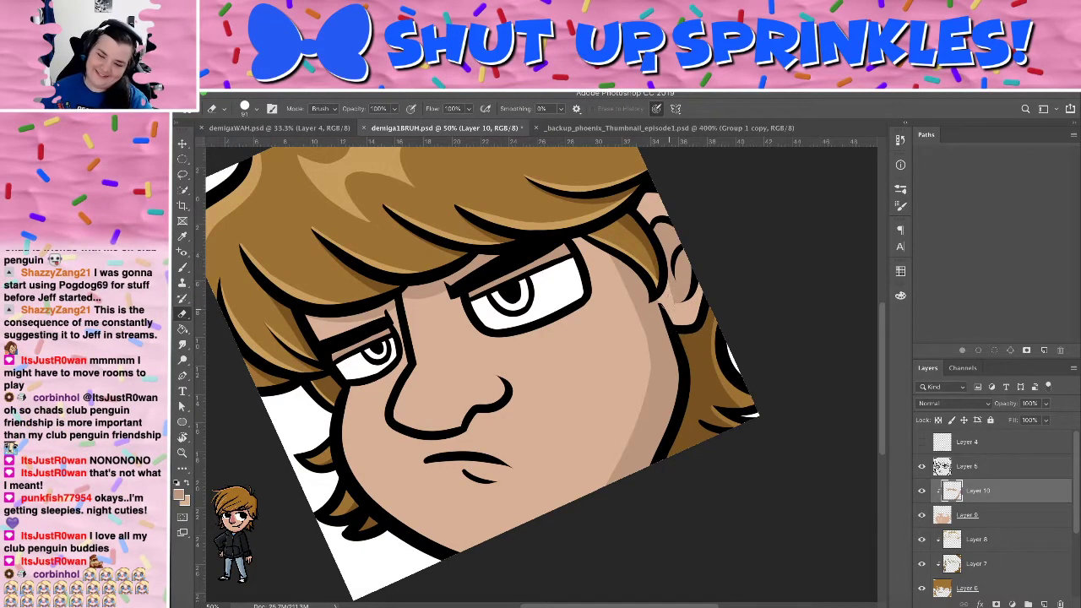
pyautogui.press('b')
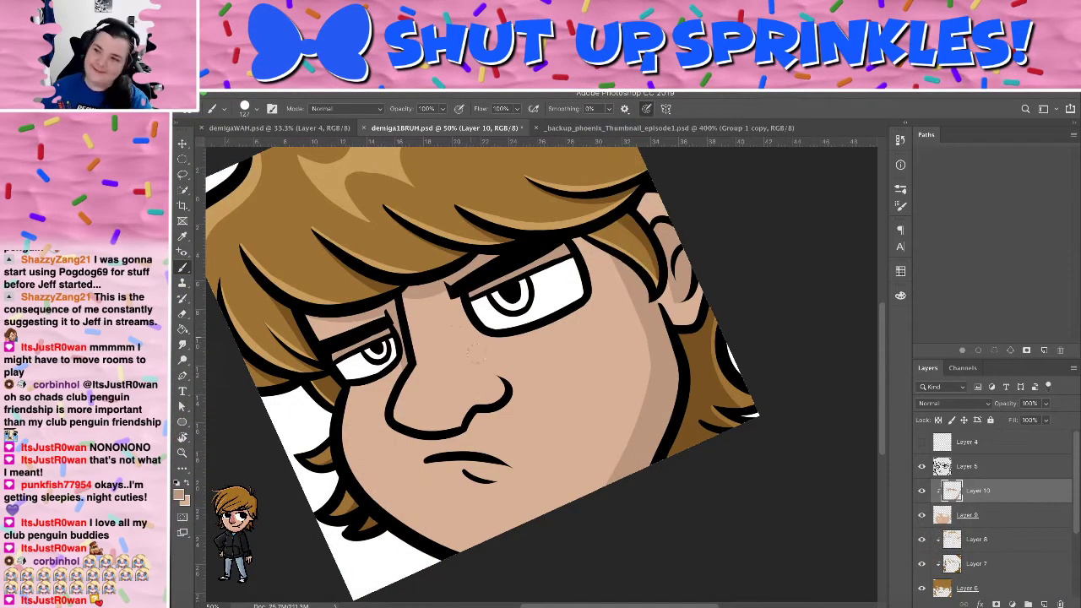
# Paint a thin darker shadow down the bridge of the nose, redrawing it as needed and trimming it with the Eraser
pyautogui.moveTo(457, 334); pyautogui.dragTo(488, 361)
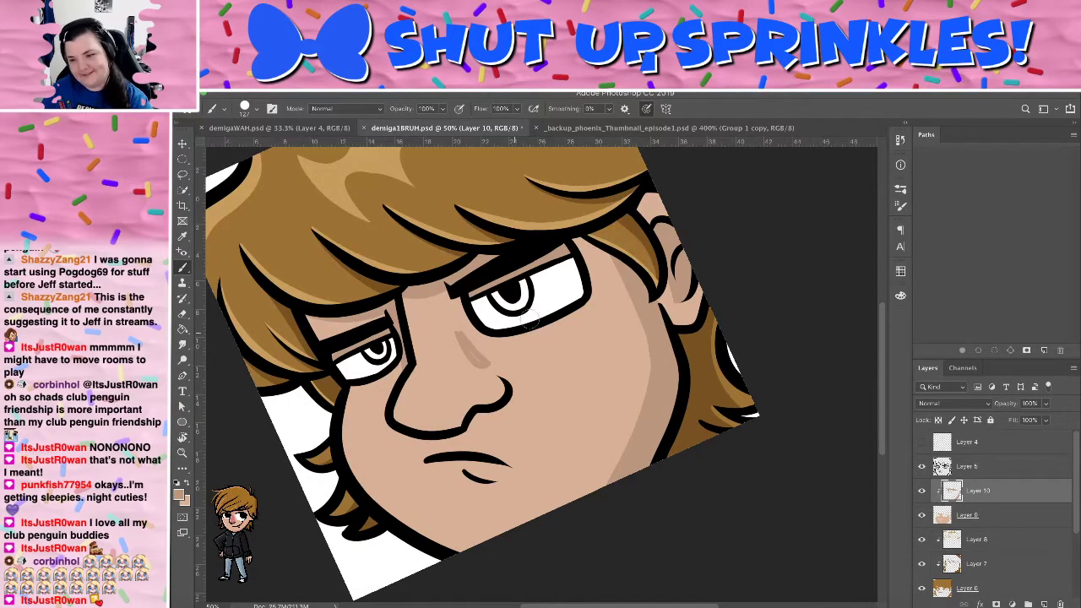
pyautogui.press('super+z')
pyautogui.press('super+z')
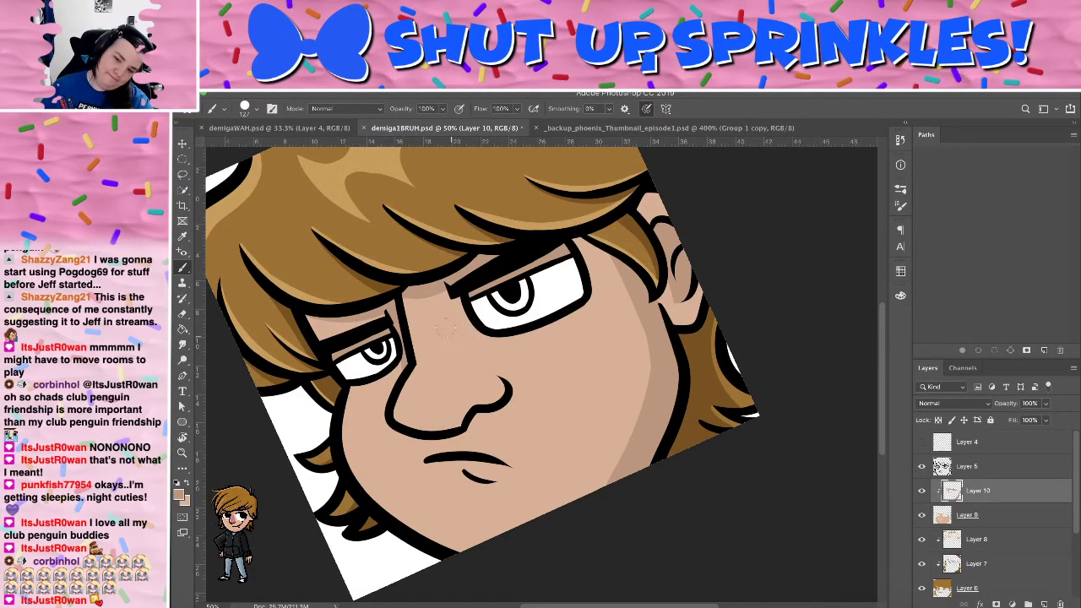
pyautogui.moveTo(446, 329); pyautogui.dragTo(478, 360)
pyautogui.press('e')
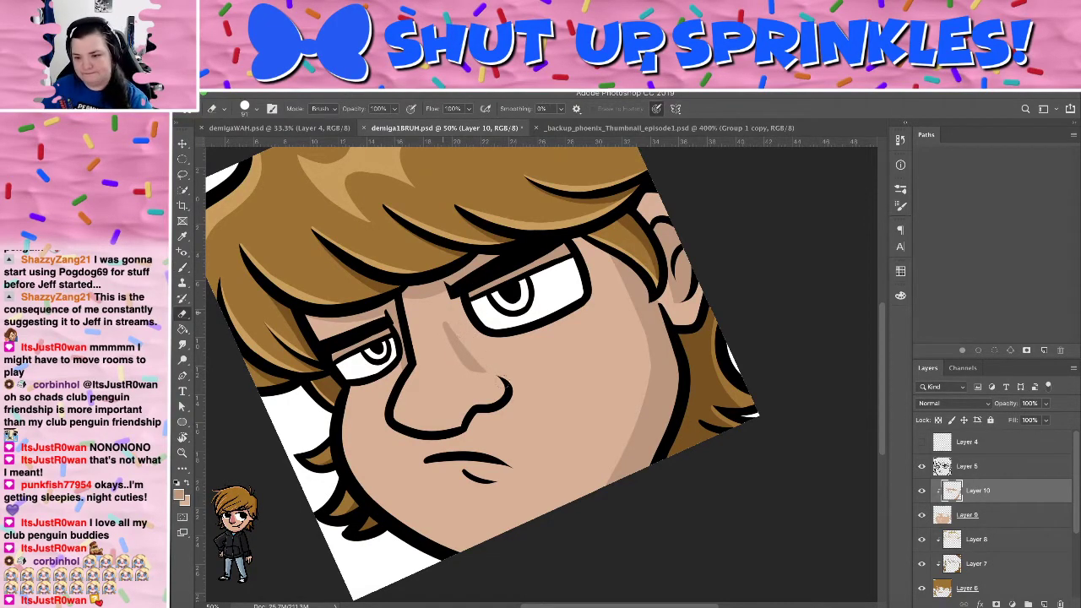
pyautogui.press('super+z')
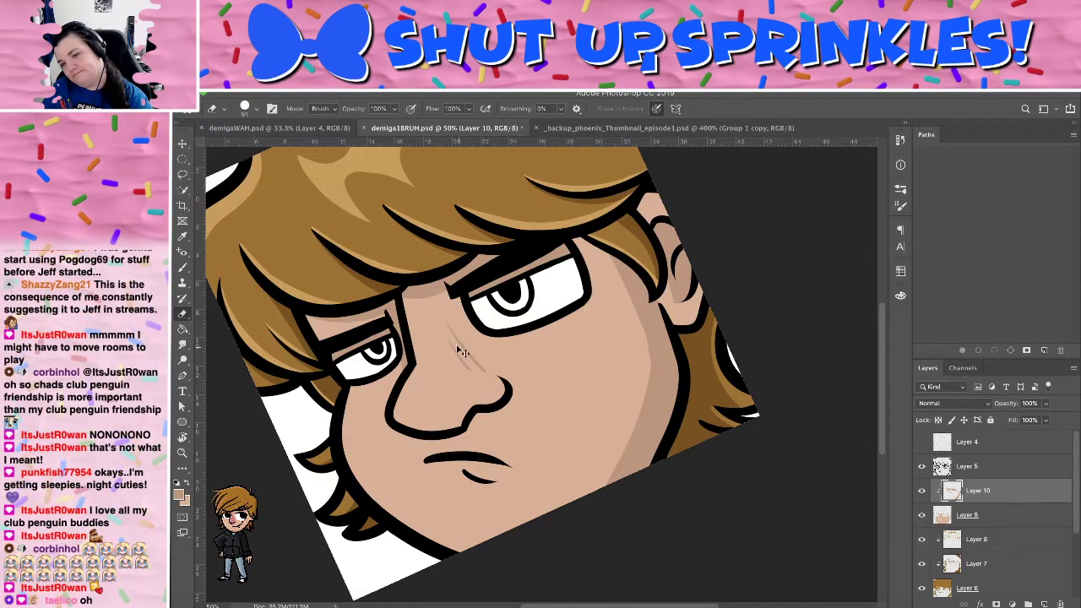
pyautogui.press('super+shift+z')
pyautogui.moveTo(444, 326); pyautogui.dragTo(468, 348)
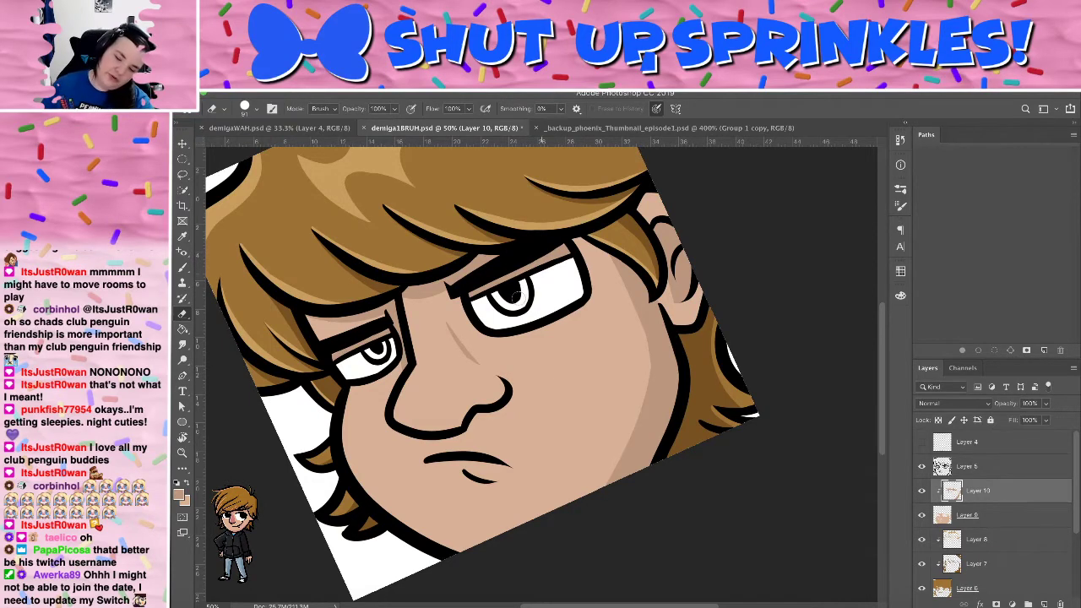
# Brush the darker skin shadow around the nostril and along the underside of the nose
pyautogui.press('b')
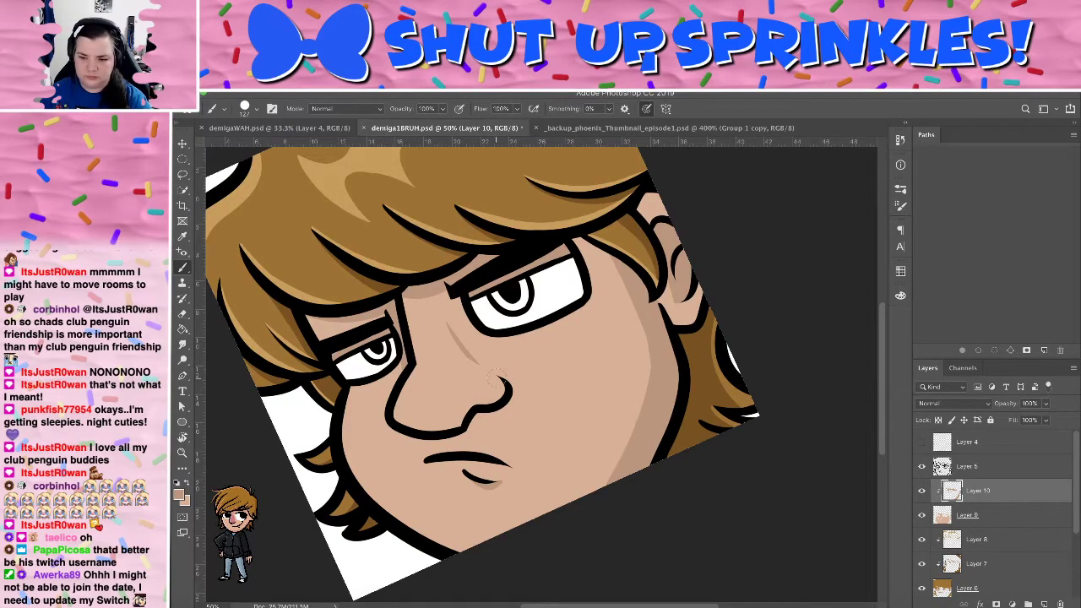
pyautogui.moveTo(497, 377); pyautogui.dragTo(493, 400)
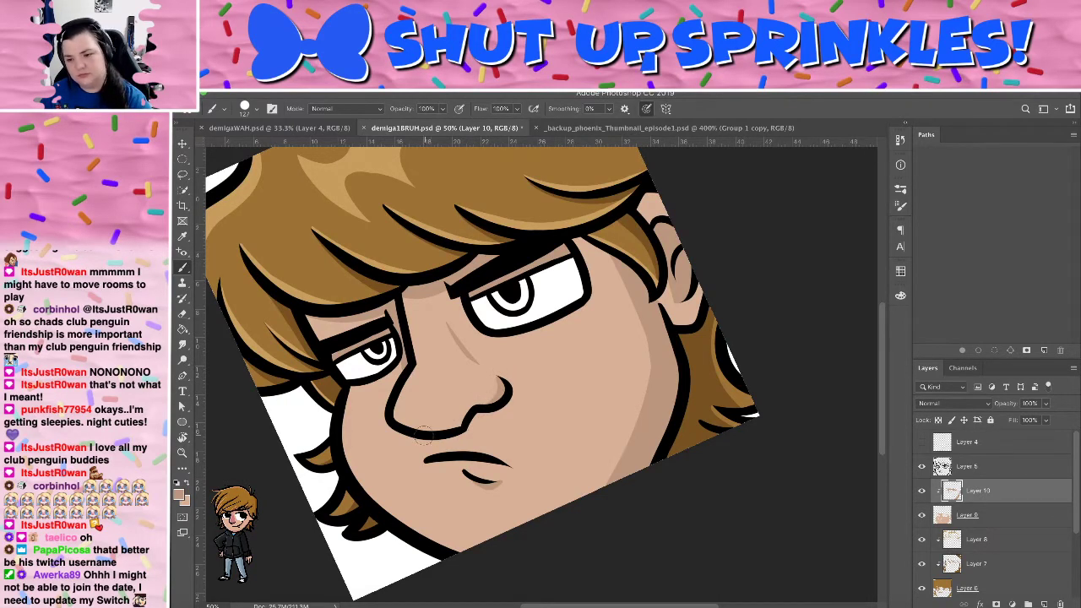
pyautogui.moveTo(422, 433)
pyautogui.mouseDown()
pyautogui.moveTo(492, 407)
pyautogui.moveTo(476, 424)
pyautogui.moveTo(459, 424)
pyautogui.moveTo(519, 393)
pyautogui.moveTo(466, 423)
pyautogui.mouseUp()
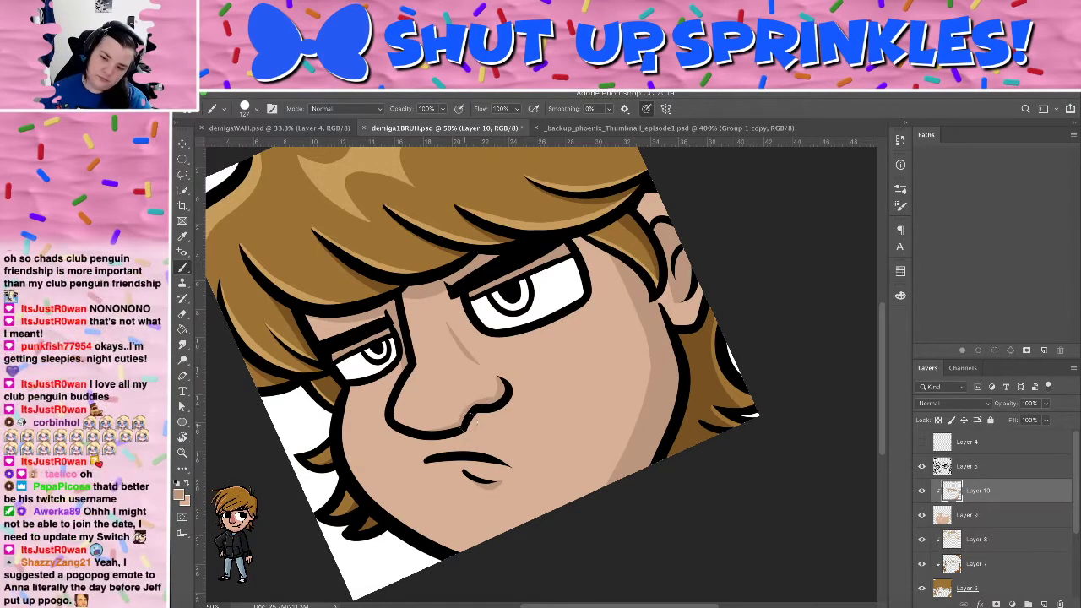
pyautogui.moveTo(390, 420); pyautogui.dragTo(456, 428)
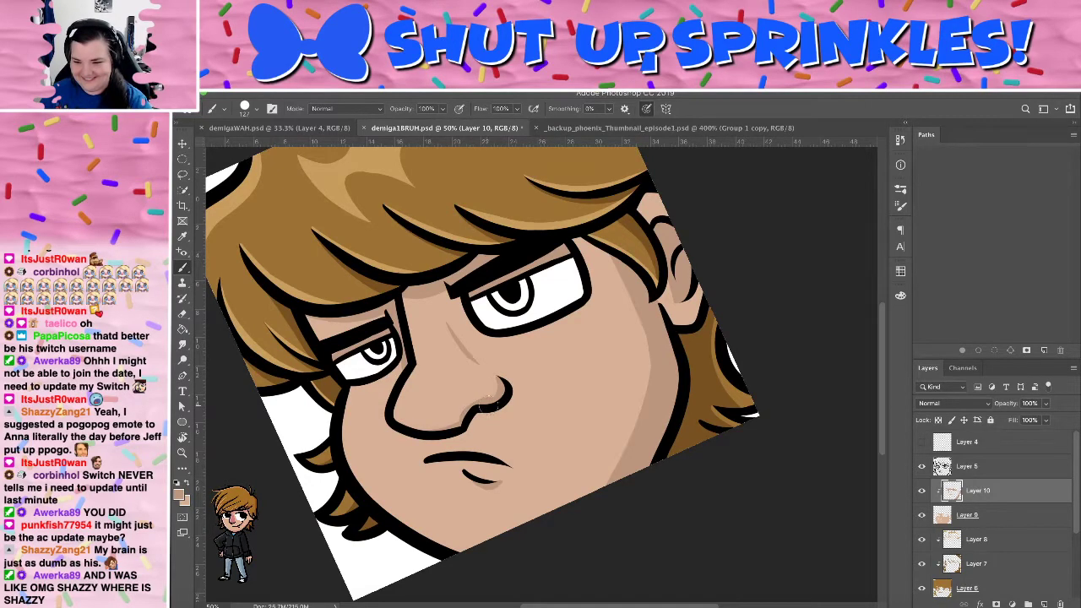
pyautogui.press('e')
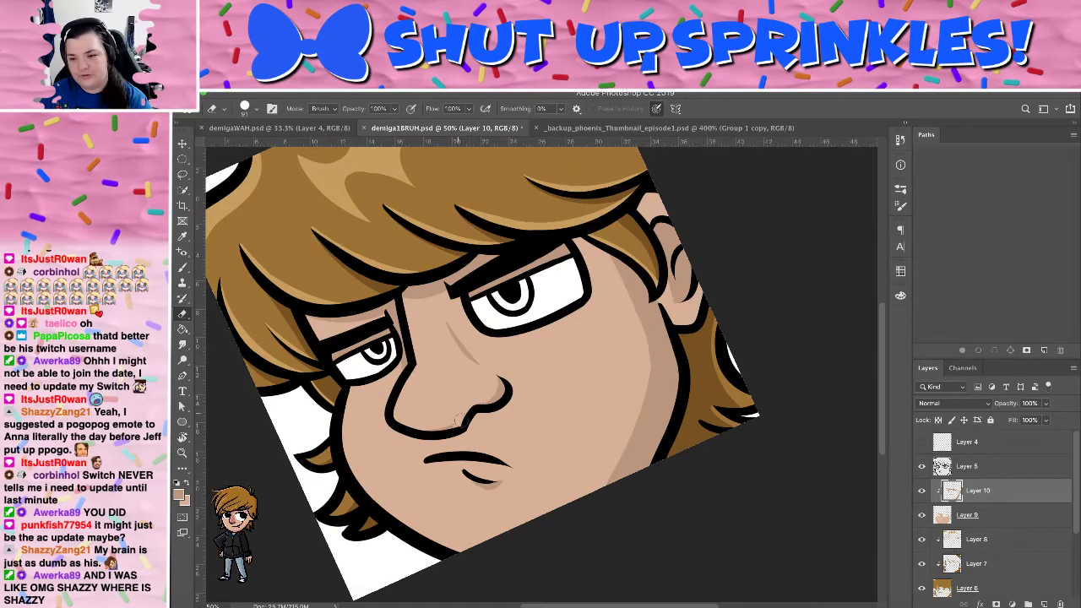
# Extend the darker skin shadow beneath the fringe, across the forehead and above the smaller, far eye
pyautogui.press('r')
pyautogui.moveTo(617, 251)
pyautogui.mouseDown()
pyautogui.moveTo(595, 506)
pyautogui.moveTo(687, 367)
pyautogui.mouseUp()
pyautogui.press('b')
pyautogui.moveTo(422, 287)
pyautogui.mouseDown()
pyautogui.moveTo(478, 322)
pyautogui.moveTo(448, 319)
pyautogui.moveTo(464, 336)
pyautogui.moveTo(519, 341)
pyautogui.moveTo(509, 335)
pyautogui.moveTo(581, 273)
pyautogui.moveTo(503, 261)
pyautogui.moveTo(650, 201)
pyautogui.mouseUp()
pyautogui.press('r')
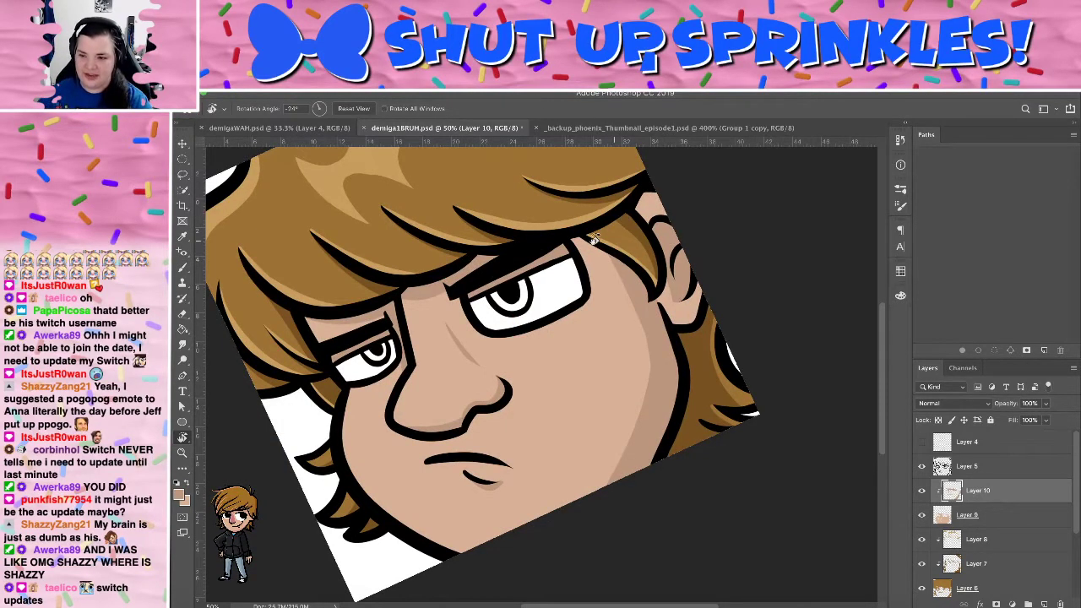
pyautogui.press('b')
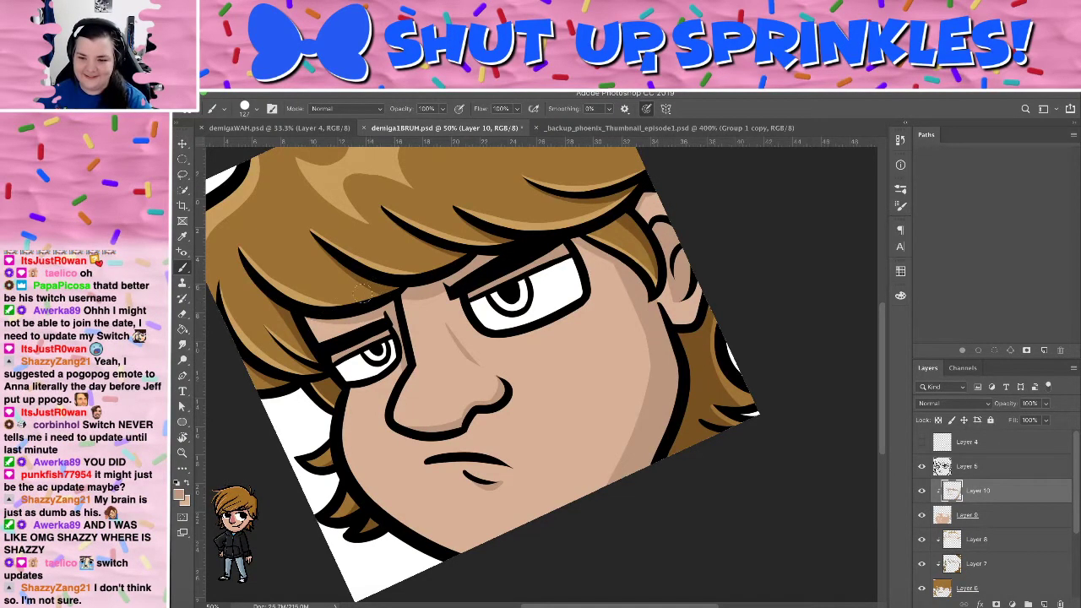
pyautogui.moveTo(298, 311); pyautogui.dragTo(399, 298)
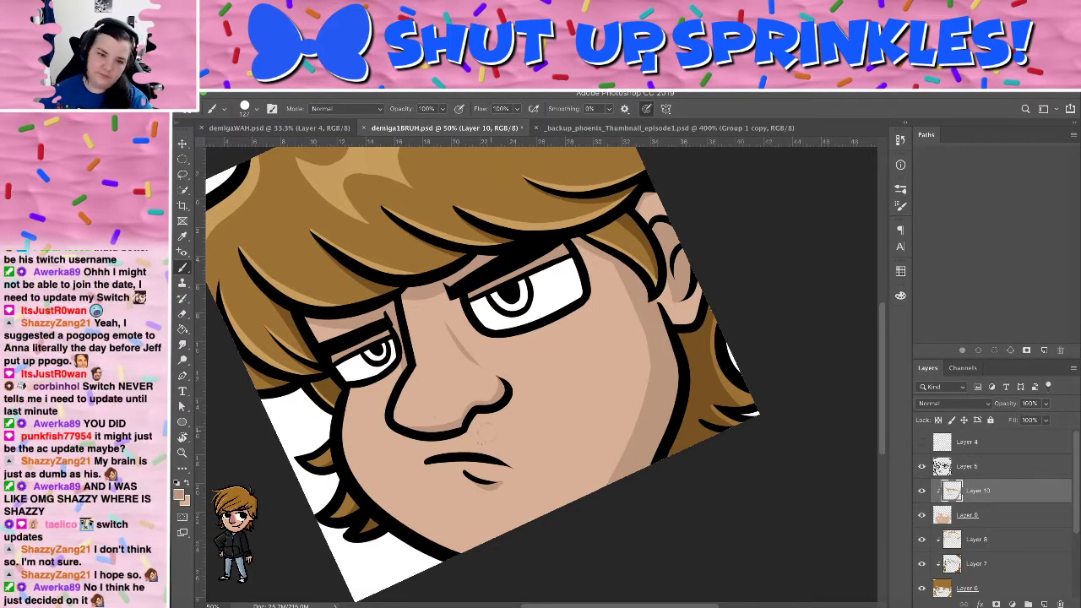
pyautogui.press('e')
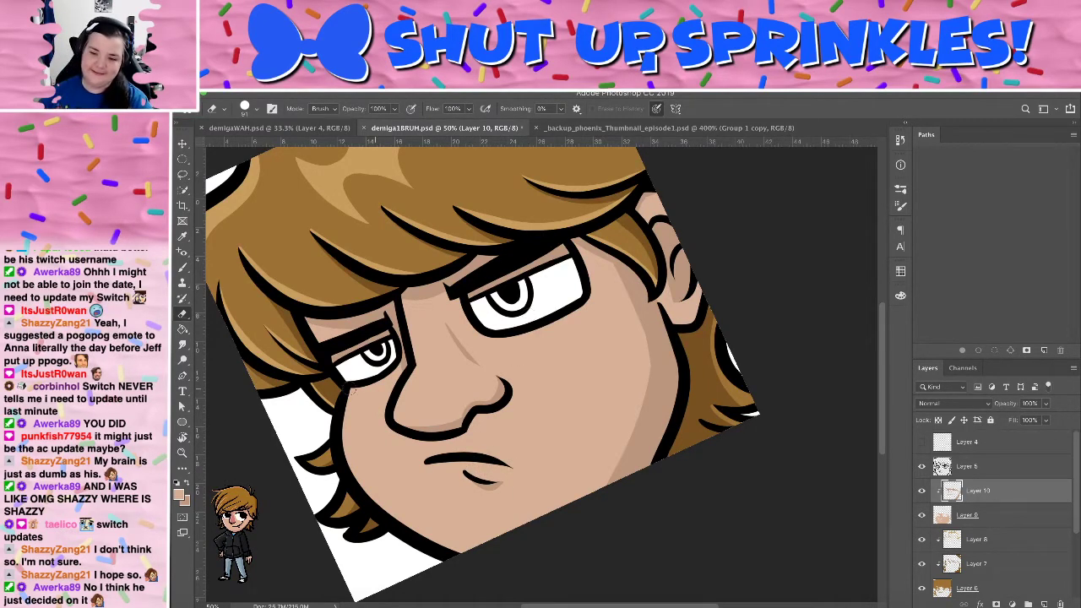
# Choose a lighter skin colour for highlights and add a new layer above the shadow layer as a clipping mask
pyautogui.click(180, 494)
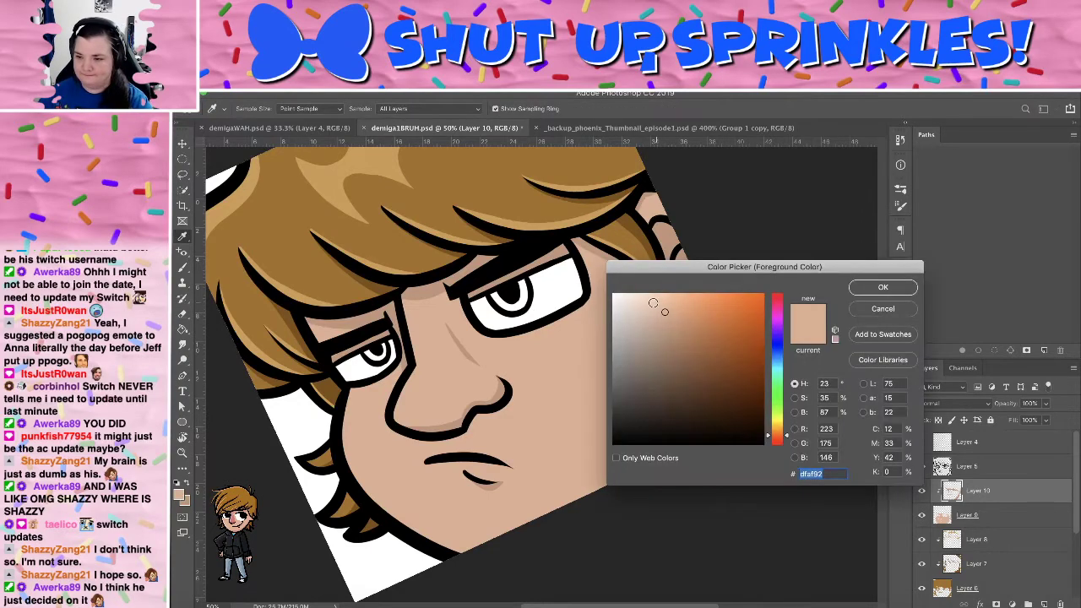
pyautogui.click(866, 288)
pyautogui.hotkey('ctrl', 'shift', 'n')
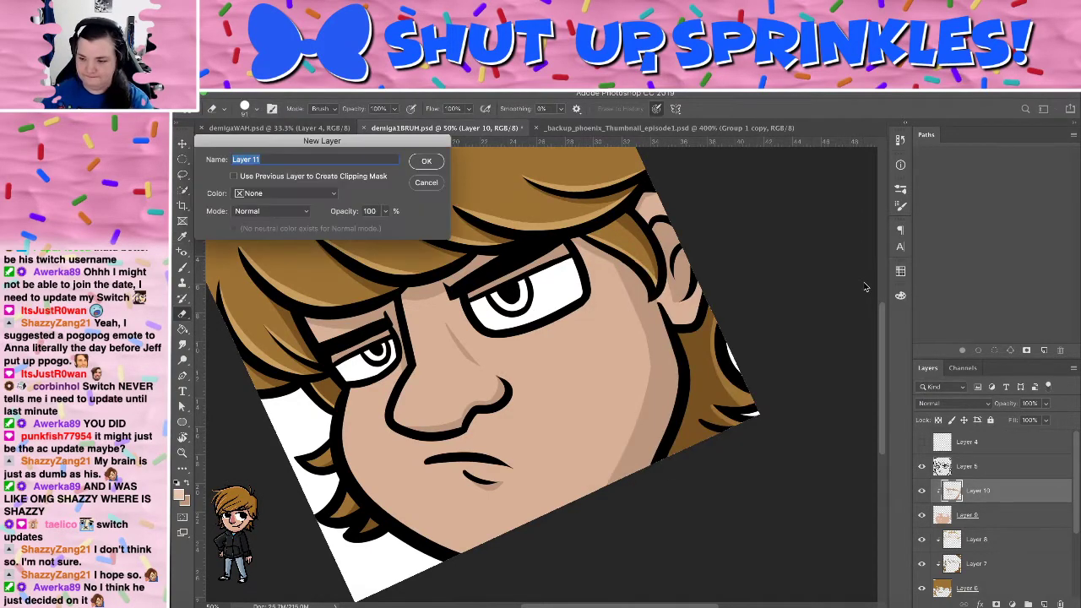
pyautogui.press('Return')
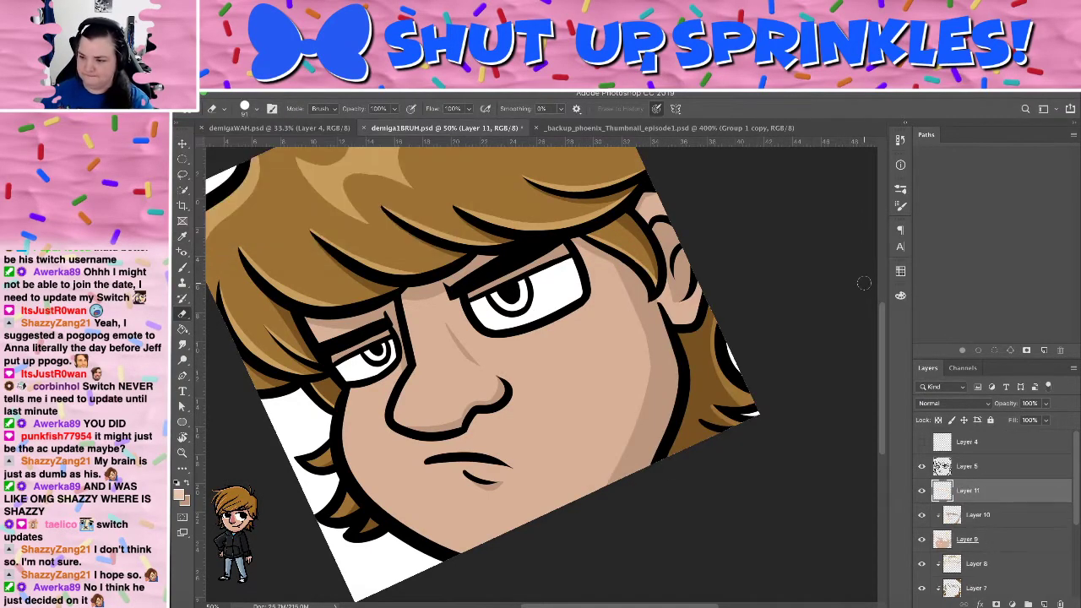
pyautogui.rightClick(996, 480)
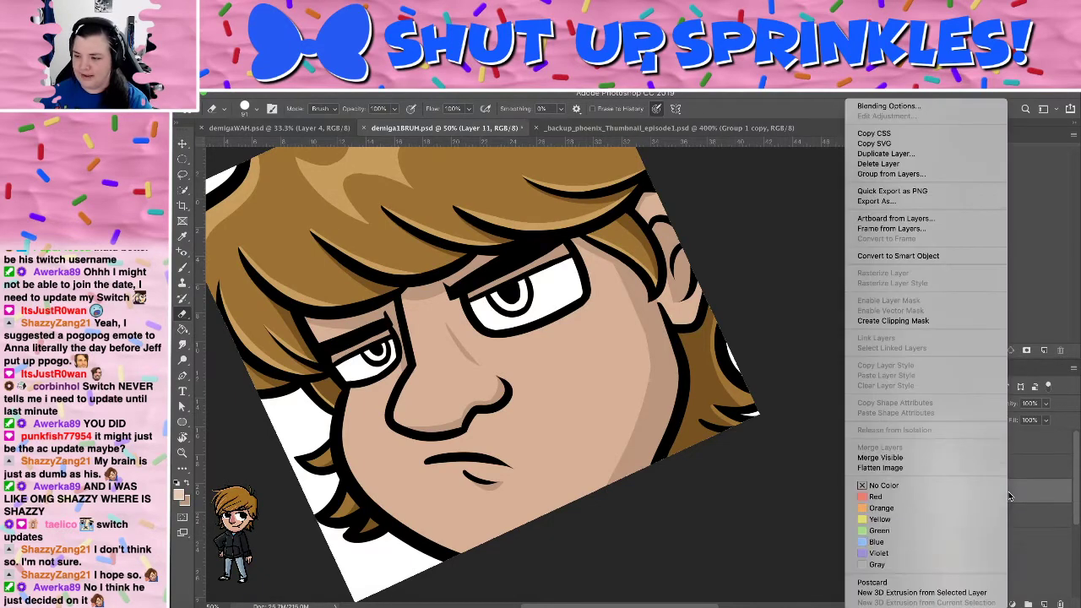
pyautogui.click(892, 322)
pyautogui.press('b')
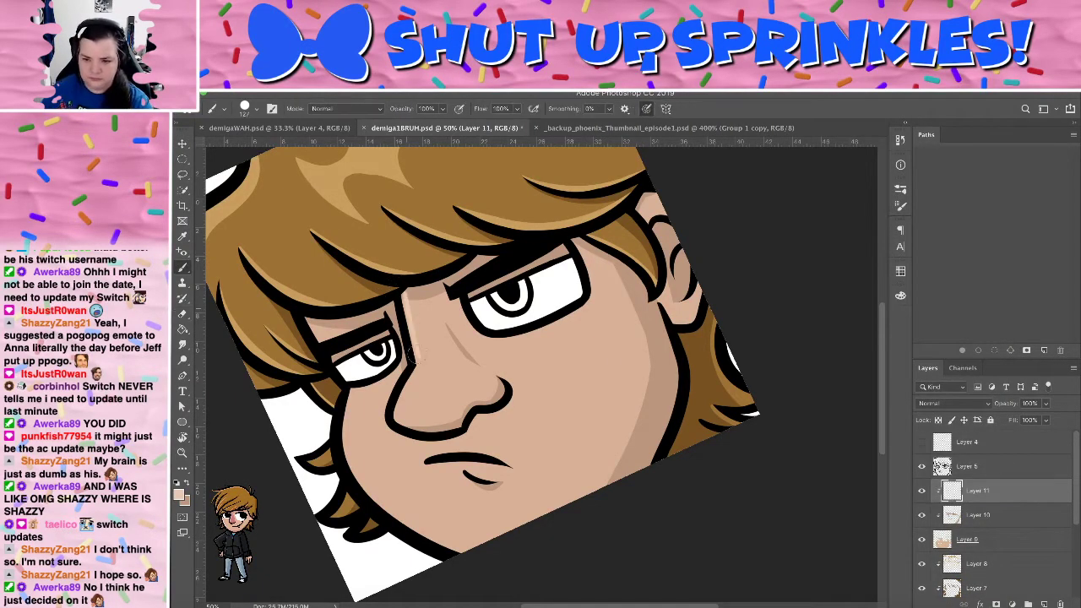
# Paint a lighter highlight along the front edge of the nose, redoing strokes as needed and thinning it with the Eraser
pyautogui.press('super+z')
pyautogui.moveTo(403, 295)
pyautogui.mouseDown()
pyautogui.moveTo(423, 375)
pyautogui.moveTo(404, 412)
pyautogui.moveTo(406, 333)
pyautogui.moveTo(406, 393)
pyautogui.moveTo(419, 362)
pyautogui.moveTo(397, 421)
pyautogui.mouseUp()
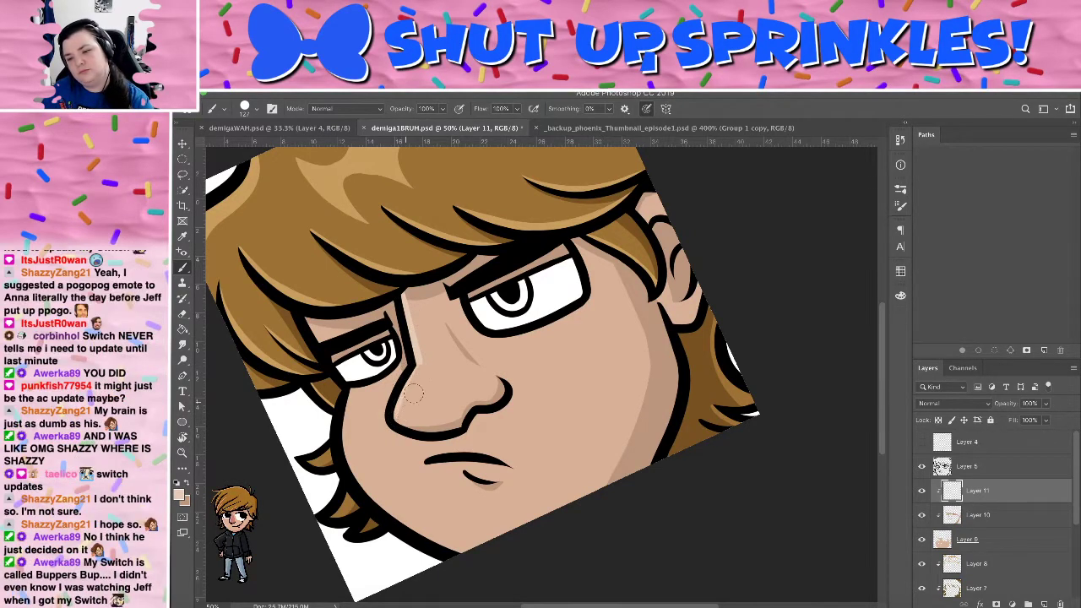
pyautogui.press('super+z')
pyautogui.moveTo(423, 364); pyautogui.dragTo(384, 426)
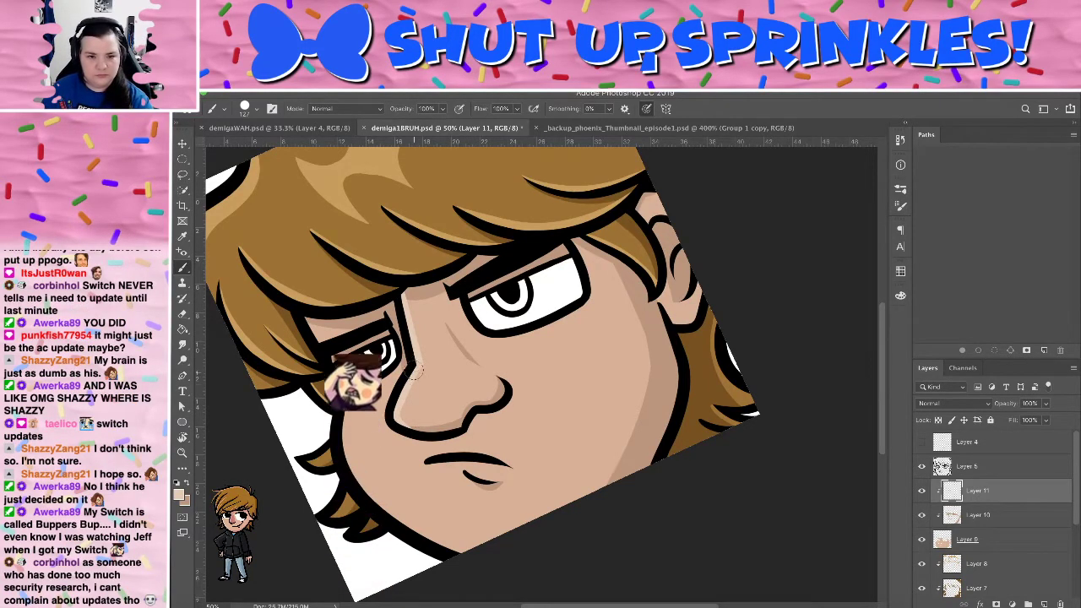
pyautogui.press('e')
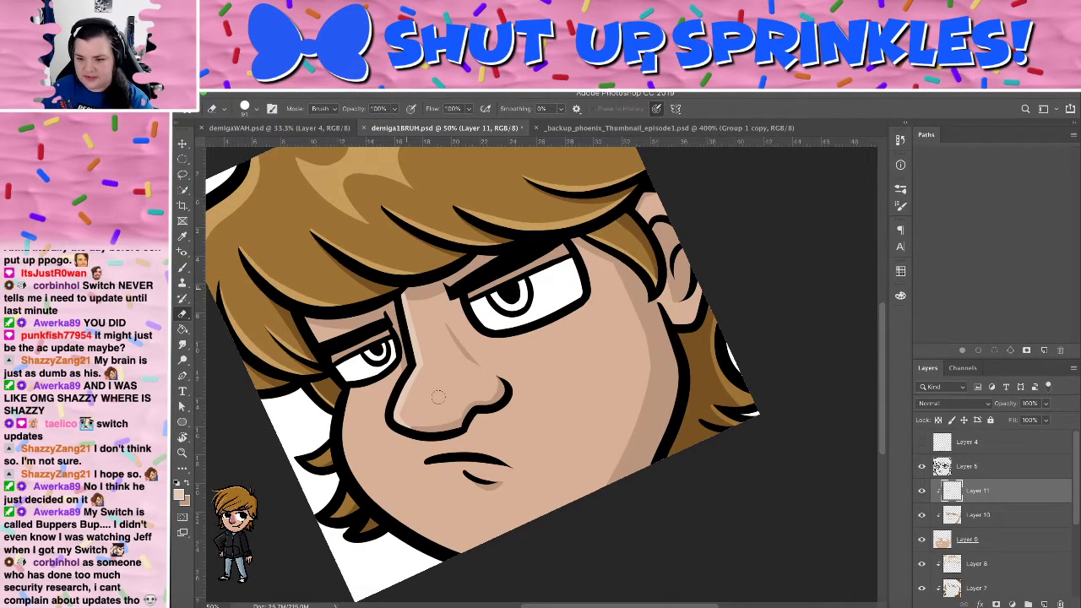
pyautogui.moveTo(428, 364); pyautogui.dragTo(421, 321)
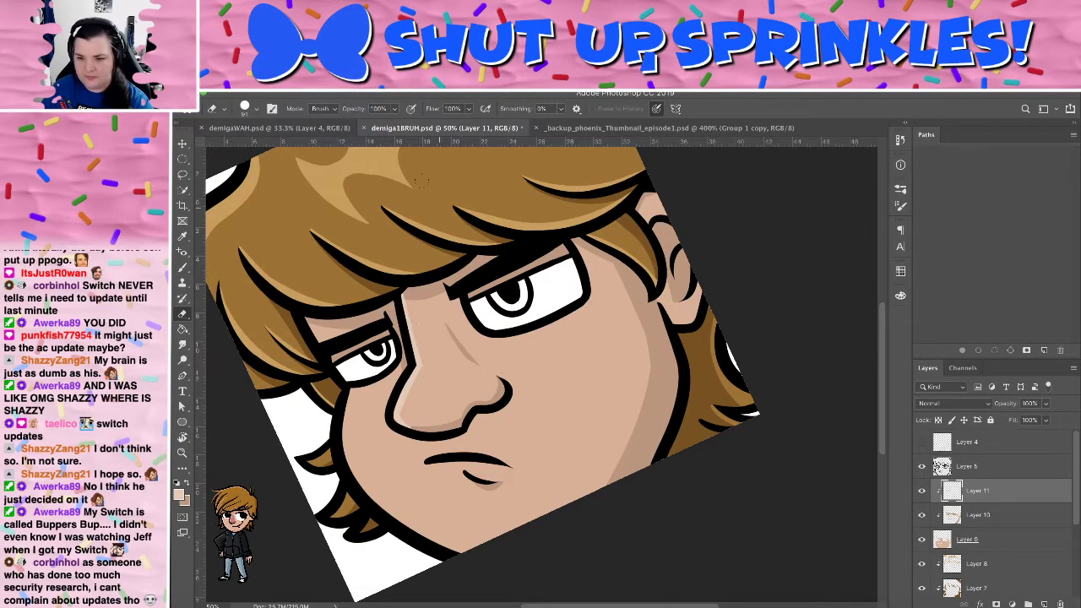
# Paint the lighter highlight down the edge of the far cheek towards the chin, undoing and redrawing unsatisfactory strokes
pyautogui.press('b')
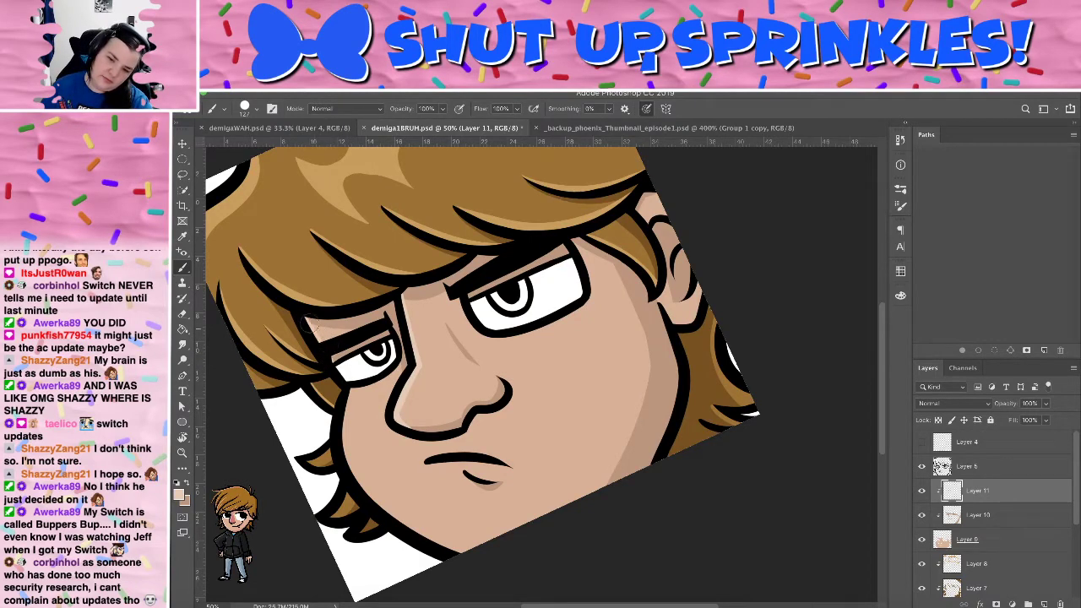
pyautogui.moveTo(356, 394); pyautogui.dragTo(382, 487)
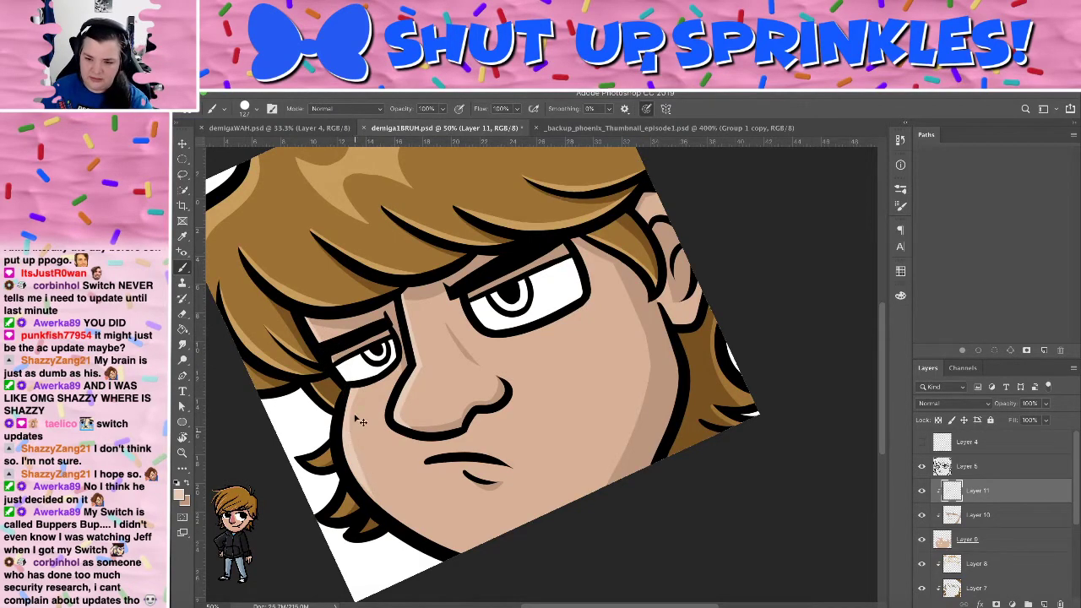
pyautogui.press('super+z')
pyautogui.moveTo(360, 389); pyautogui.dragTo(404, 522)
pyautogui.hotkey('ctrl', 'z')
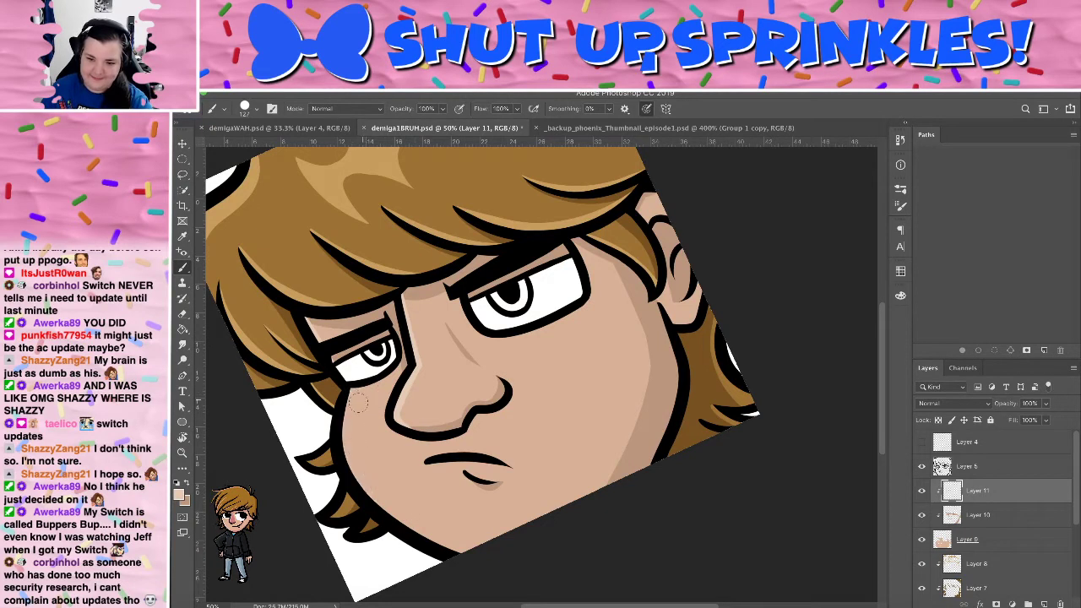
pyautogui.moveTo(356, 381); pyautogui.dragTo(414, 516)
pyautogui.press('super+z')
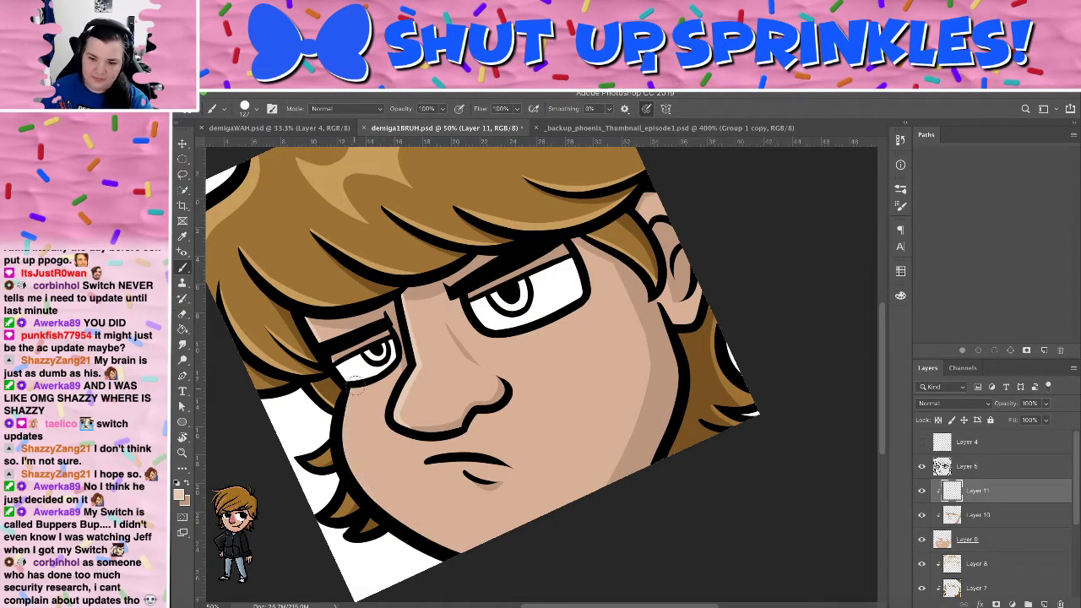
pyautogui.moveTo(356, 380); pyautogui.dragTo(390, 512)
pyautogui.moveTo(348, 397)
pyautogui.mouseDown()
pyautogui.moveTo(356, 483)
pyautogui.moveTo(386, 495)
pyautogui.mouseUp()
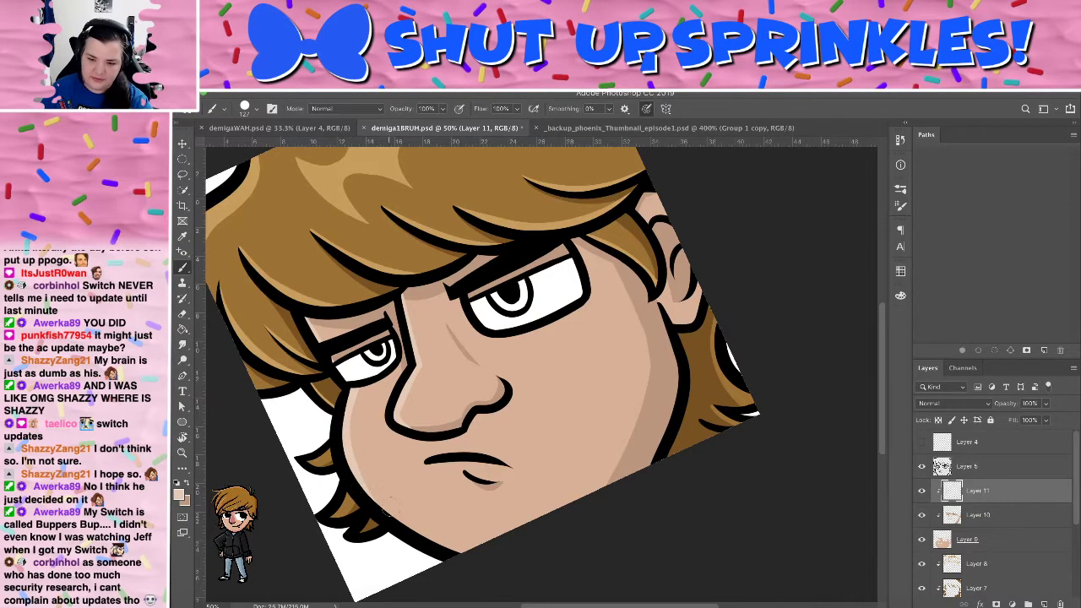
pyautogui.moveTo(361, 483); pyautogui.dragTo(437, 541)
pyautogui.press('super+z')
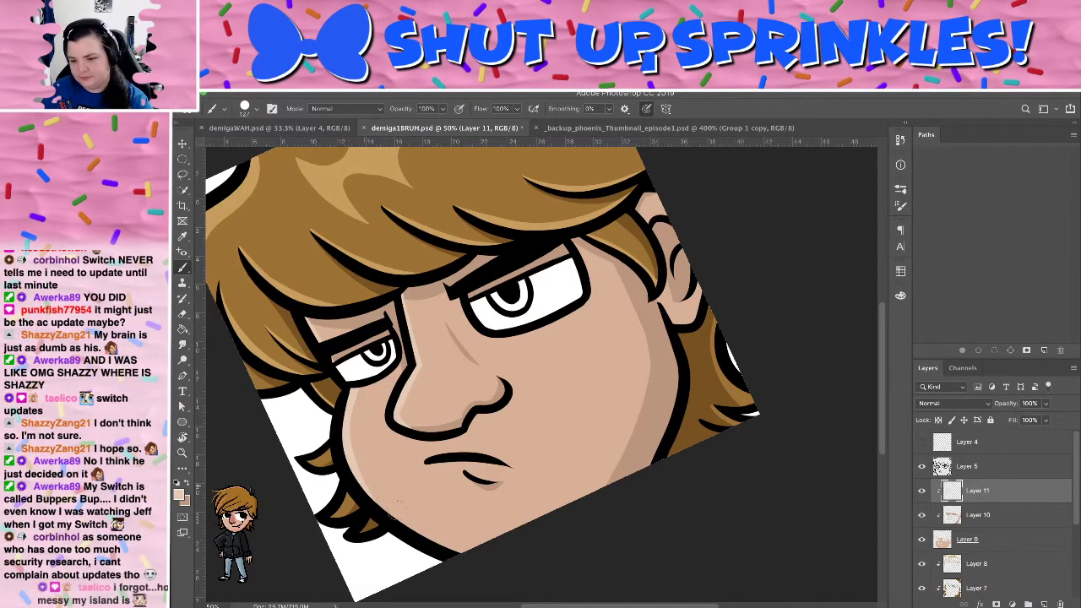
# Continue the lighter skin highlight along the lower far cheek and jaw down to the chin
pyautogui.moveTo(343, 461)
pyautogui.mouseDown()
pyautogui.moveTo(403, 520)
pyautogui.moveTo(460, 550)
pyautogui.mouseUp()
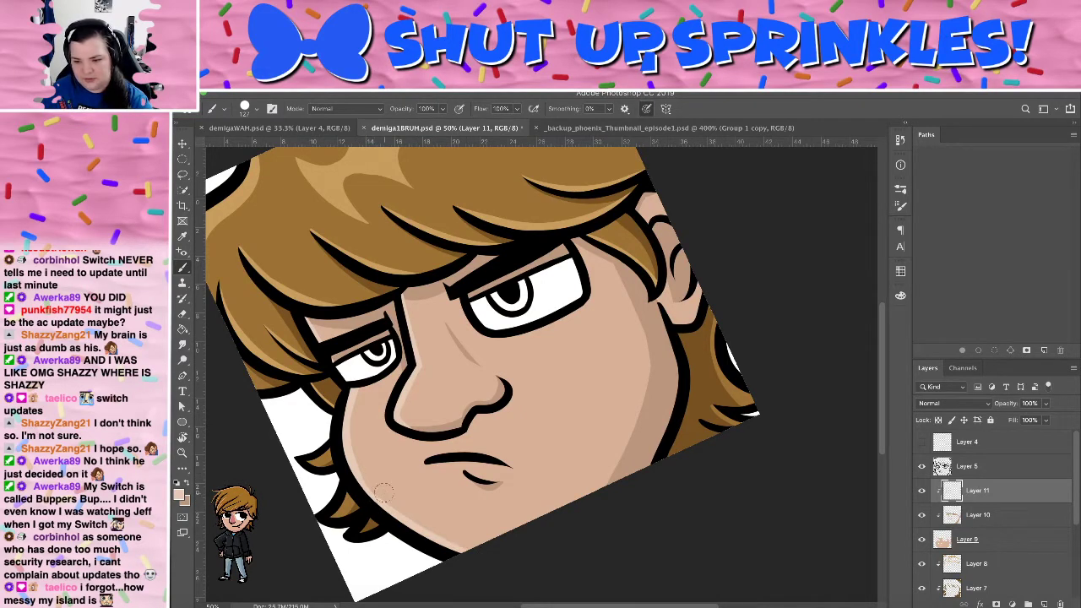
pyautogui.press('e')
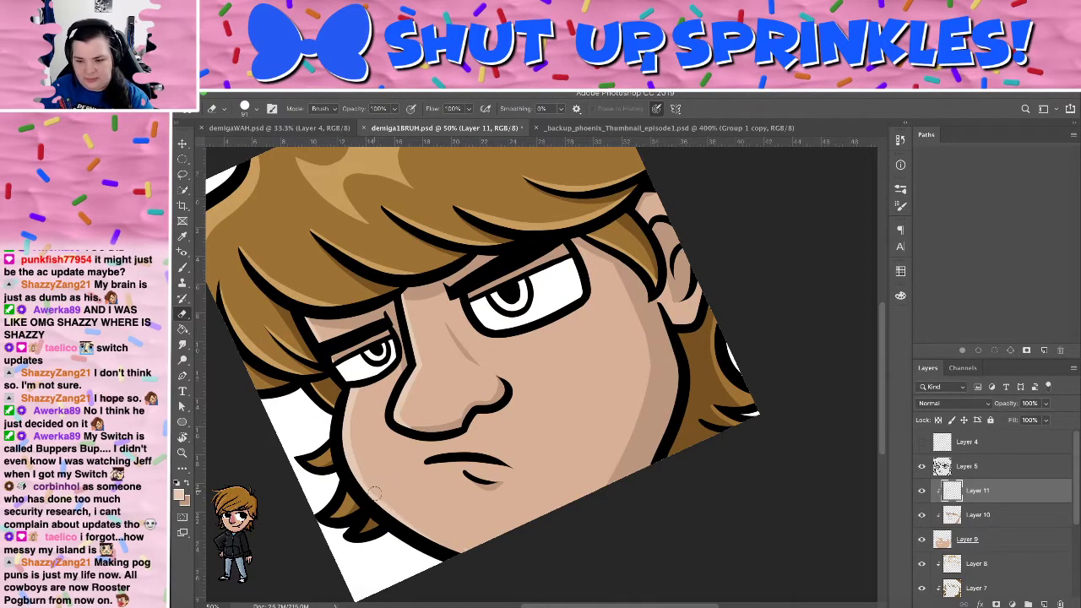
pyautogui.press('b')
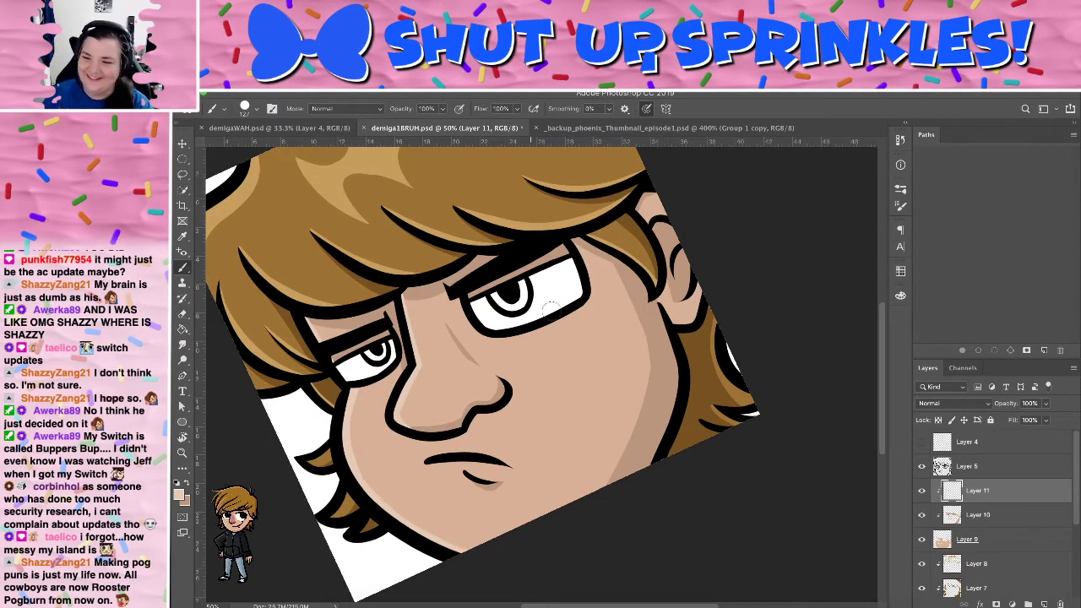
pyautogui.press('x')
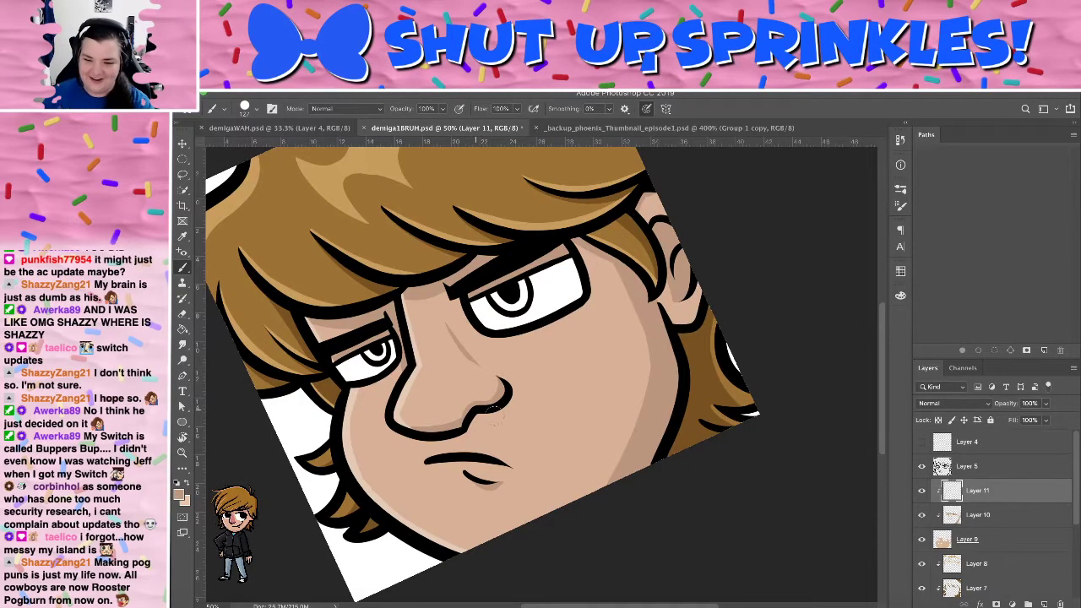
pyautogui.press('i')
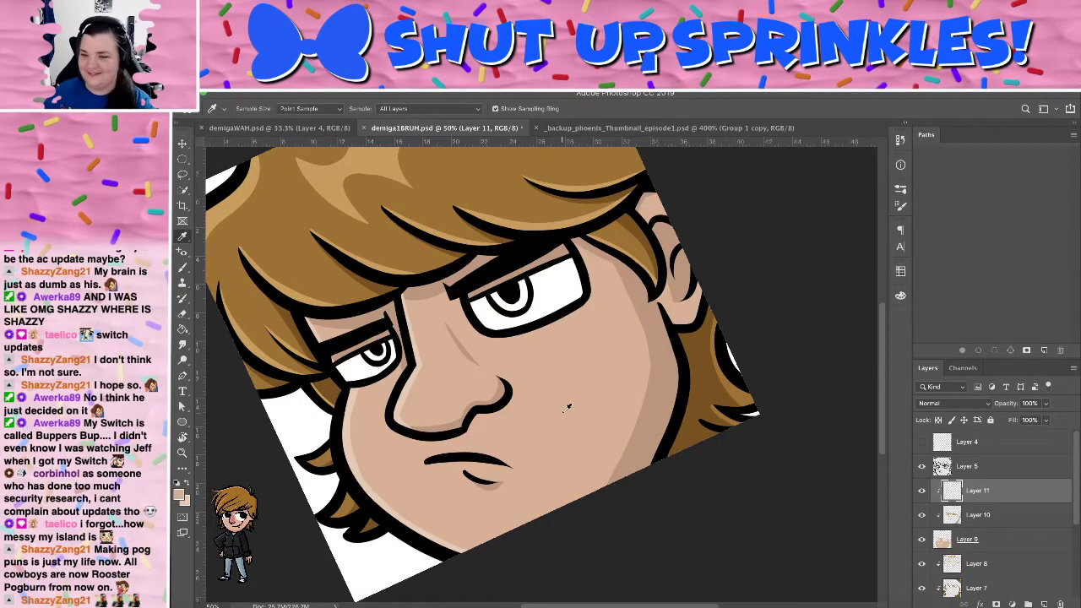
pyautogui.click(1002, 517)
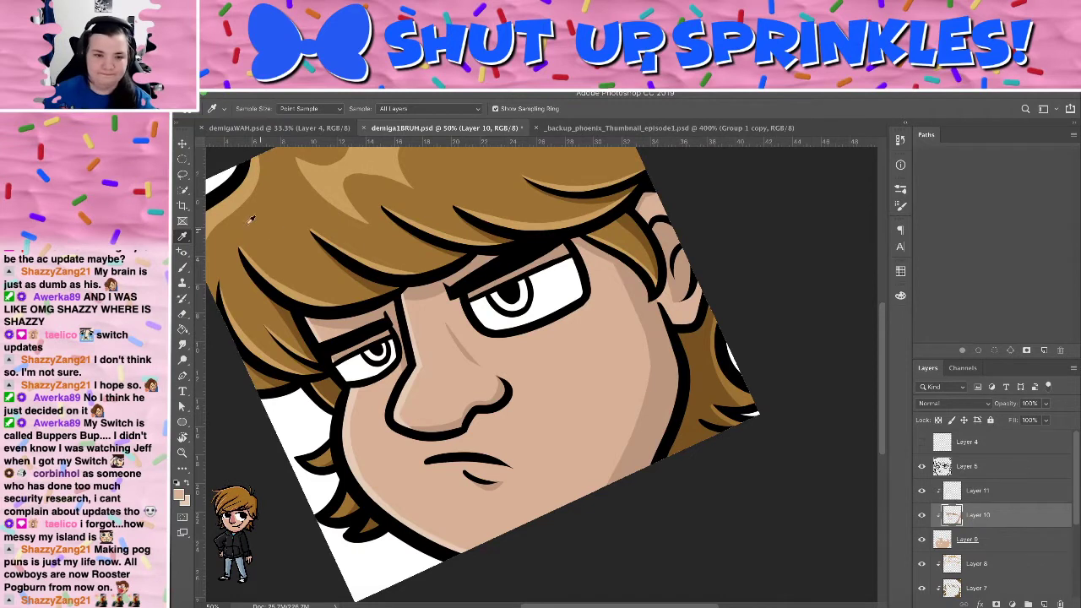
pyautogui.press('b')
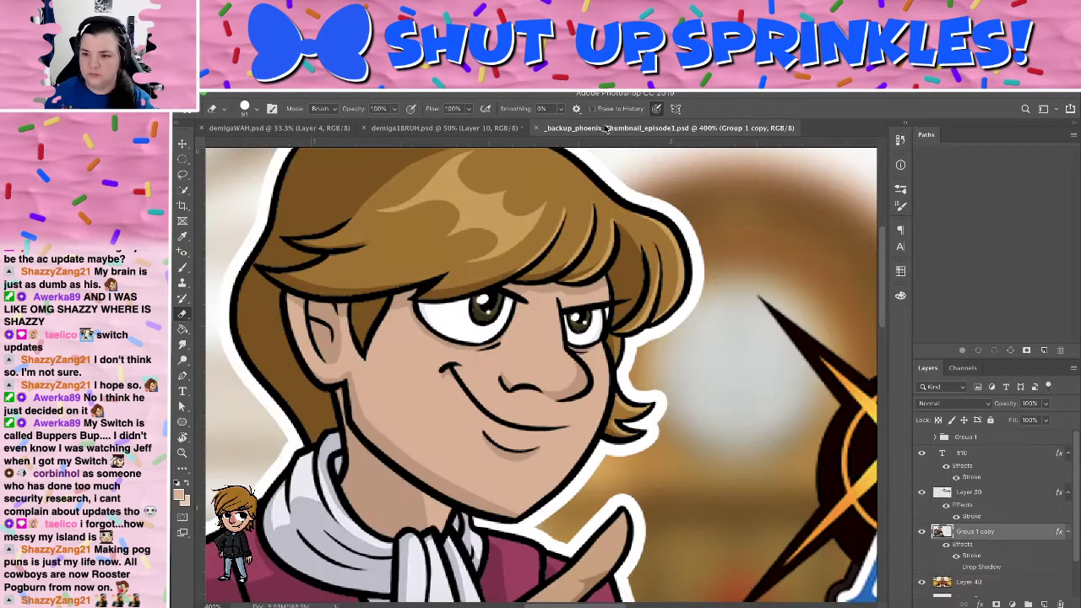
# Sample the dark olive-brown iris colour from the character in _backup_phoenix_Thumbnail_episode1.psd and return to demiga1BRUH.psd
pyautogui.click(667, 127)
pyautogui.press('i')
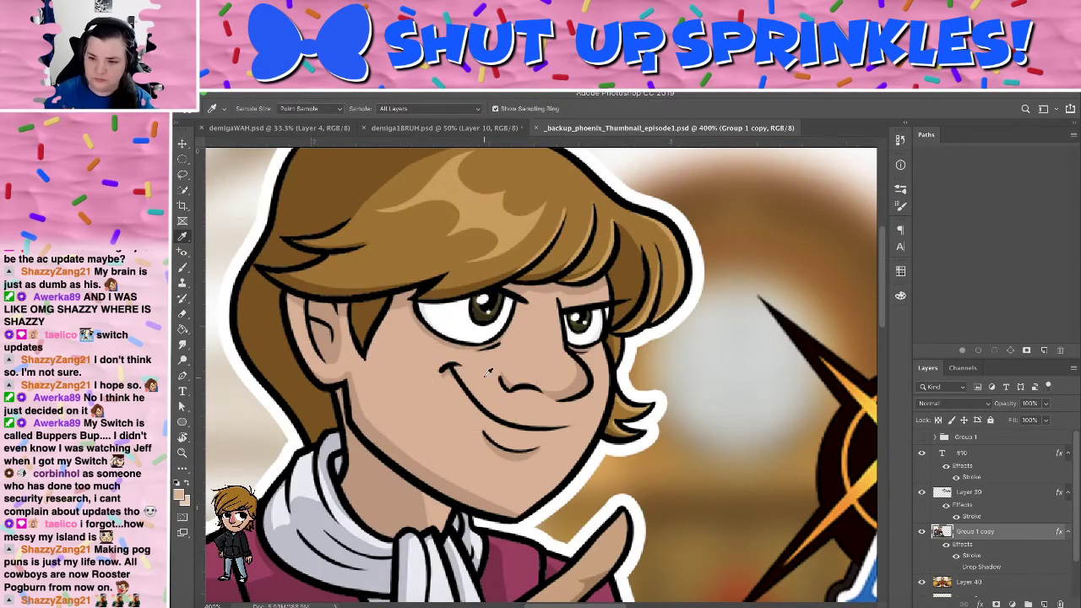
pyautogui.click(482, 312)
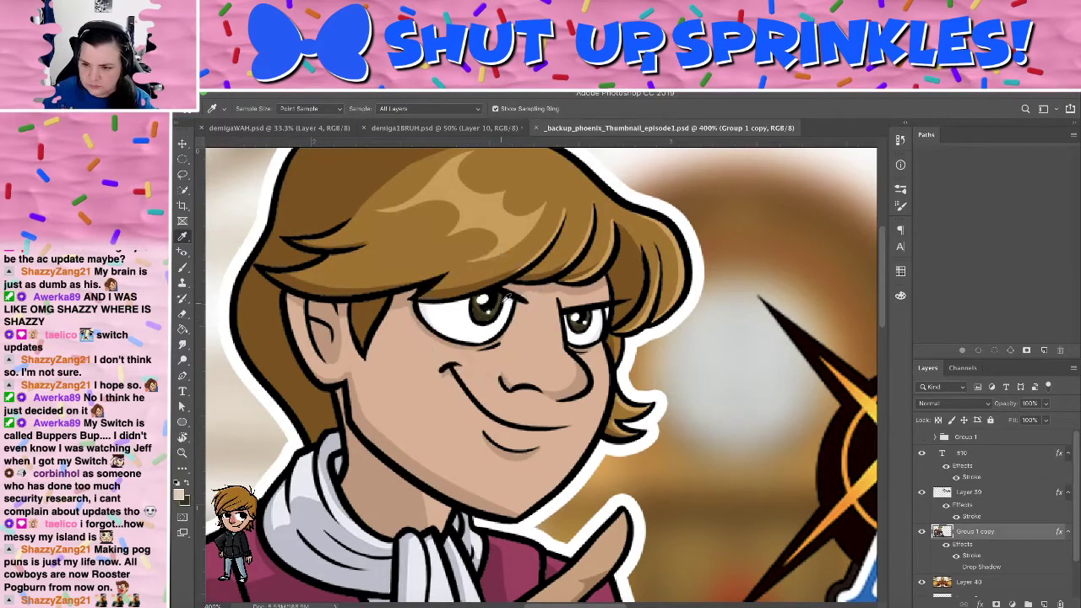
pyautogui.click(497, 306)
pyautogui.click(318, 130)
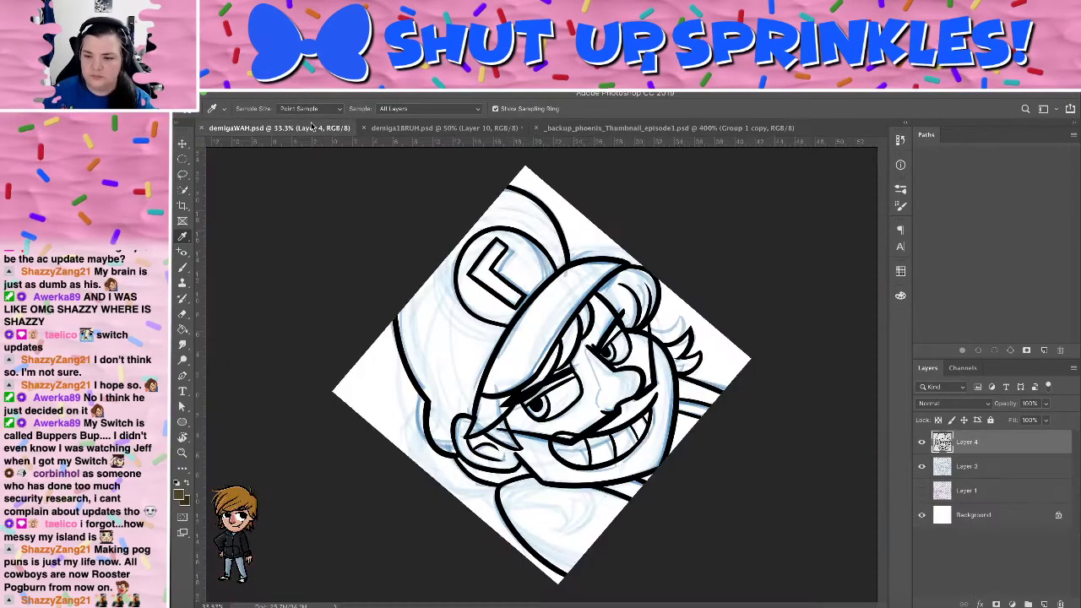
pyautogui.click(408, 129)
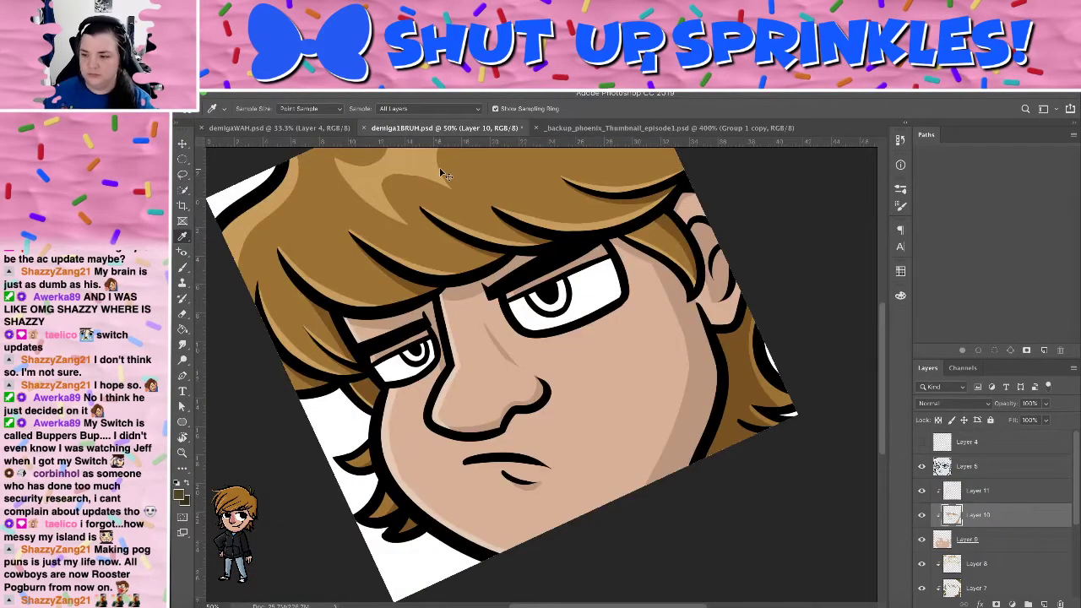
# Add a new unclipped layer above the skin highlight layer and fill both irises with the sampled olive-brown
pyautogui.press('shift+super+n')
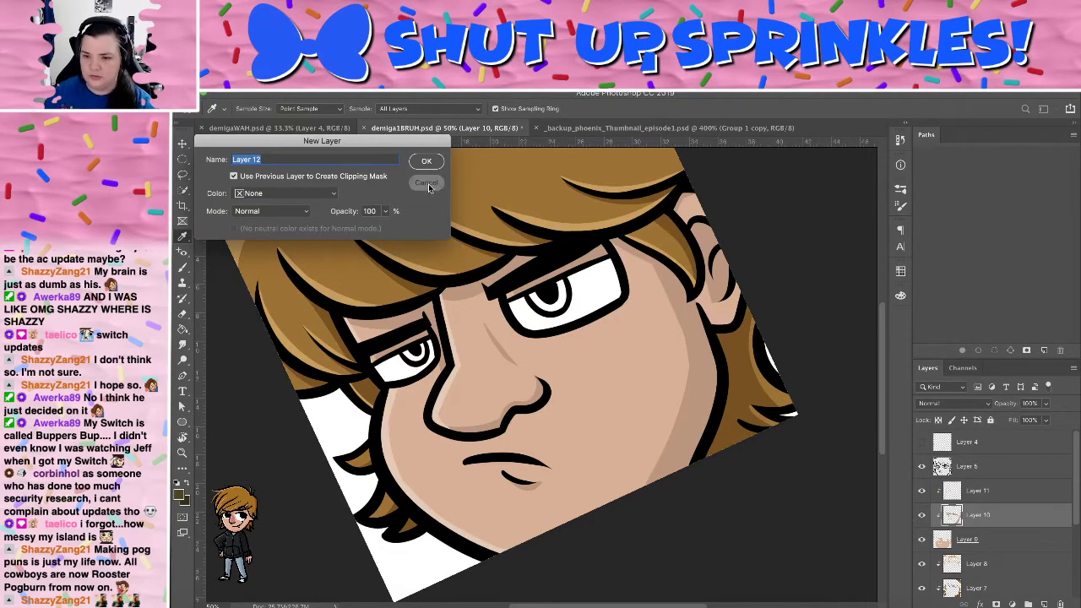
pyautogui.click(427, 184)
pyautogui.click(977, 493)
pyautogui.hotkey('ctrl', 'shift', 'n')
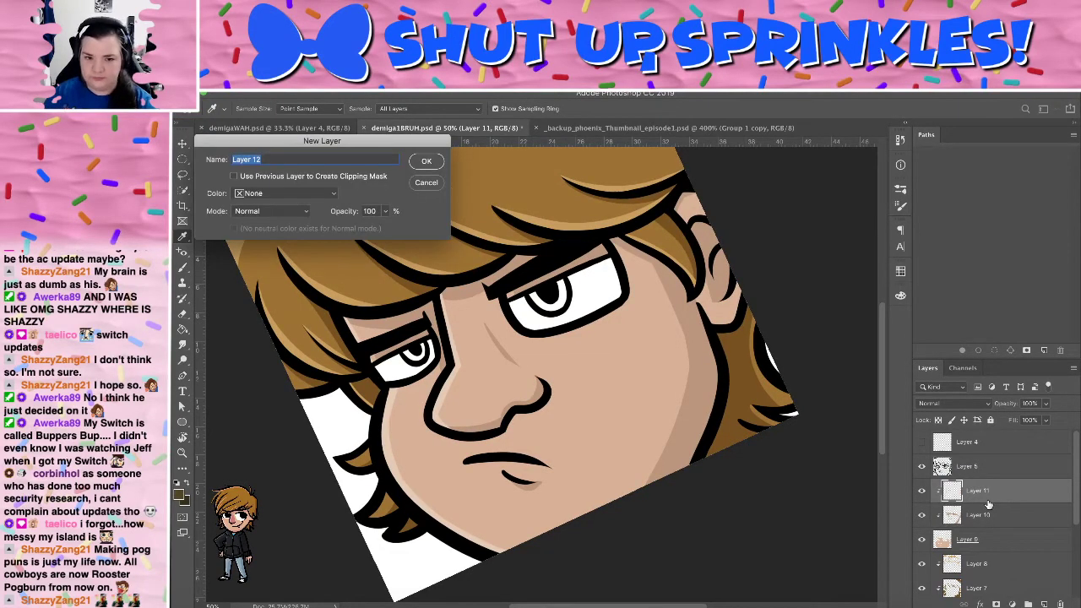
pyautogui.press('Return')
pyautogui.press('g')
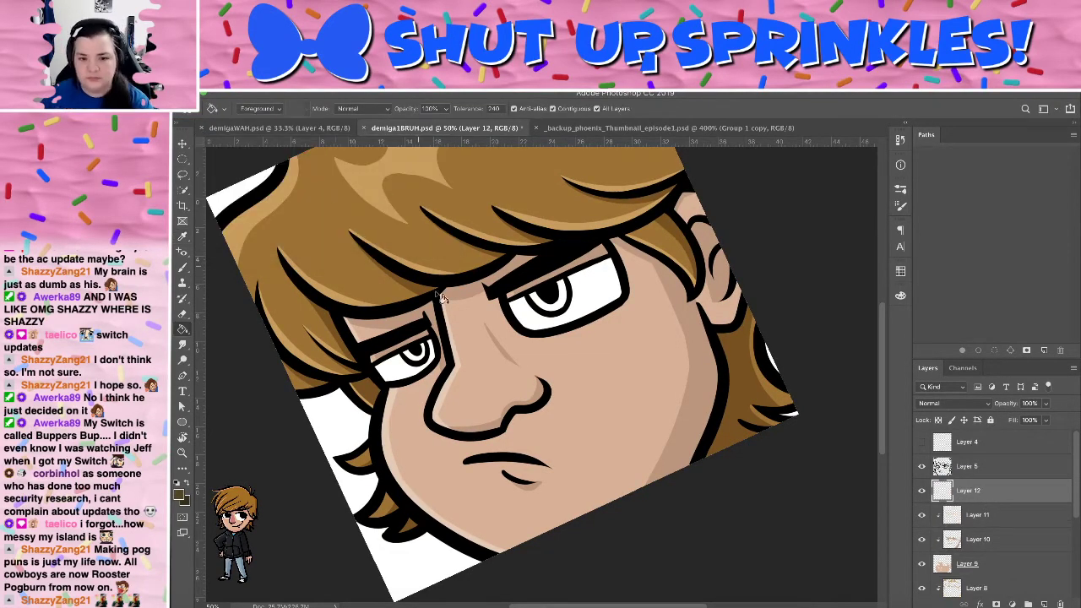
pyautogui.click(418, 356)
pyautogui.click(551, 311)
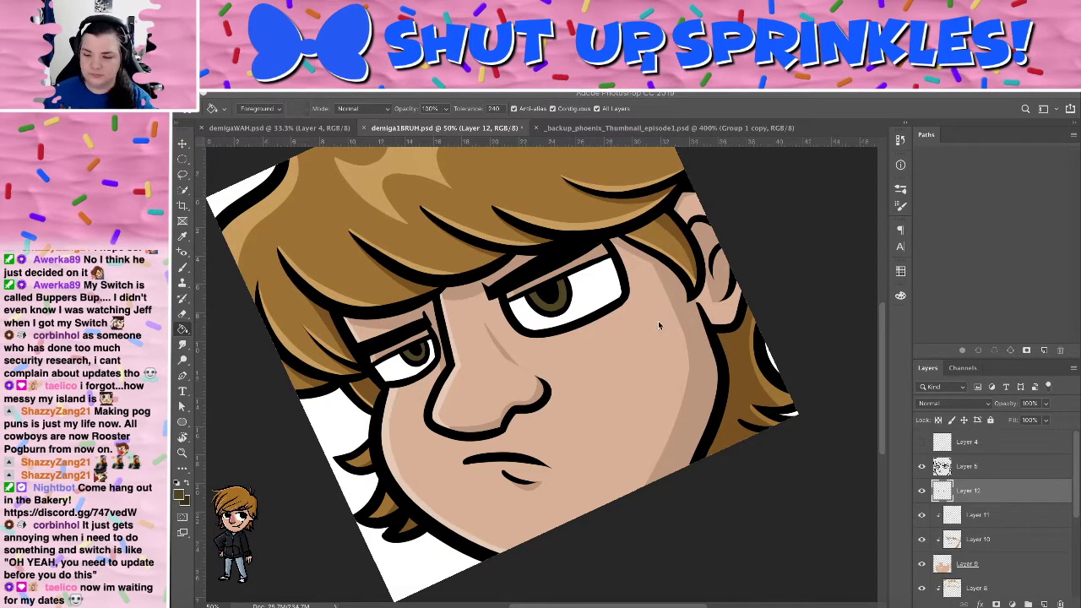
# Lock the transparent pixels of the iris layer and delete the blue sketch layer, Layer 4
pyautogui.press('b')
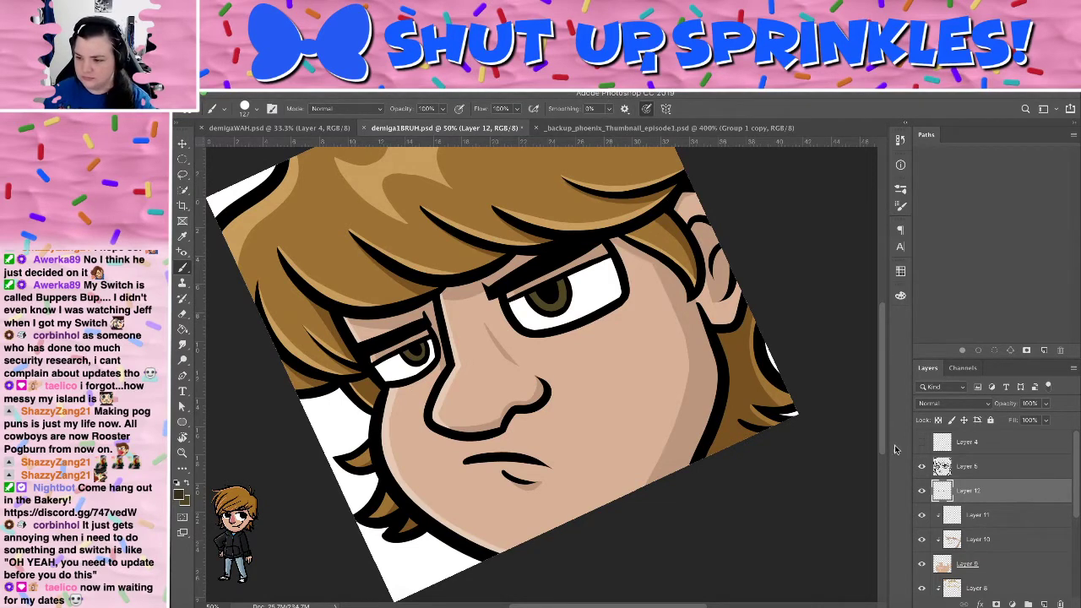
pyautogui.click(938, 420)
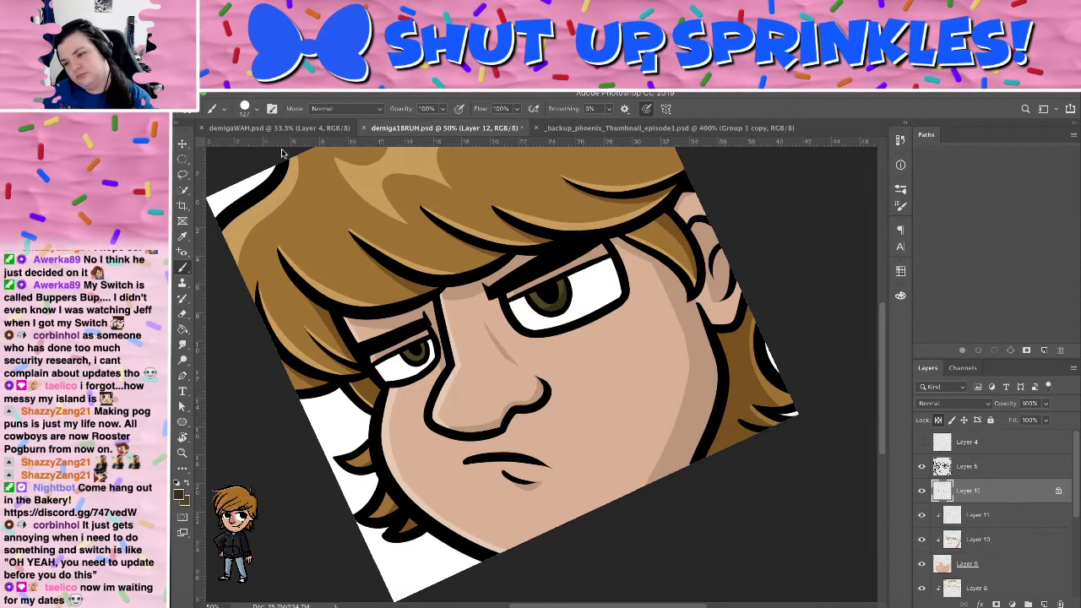
pyautogui.click(991, 451)
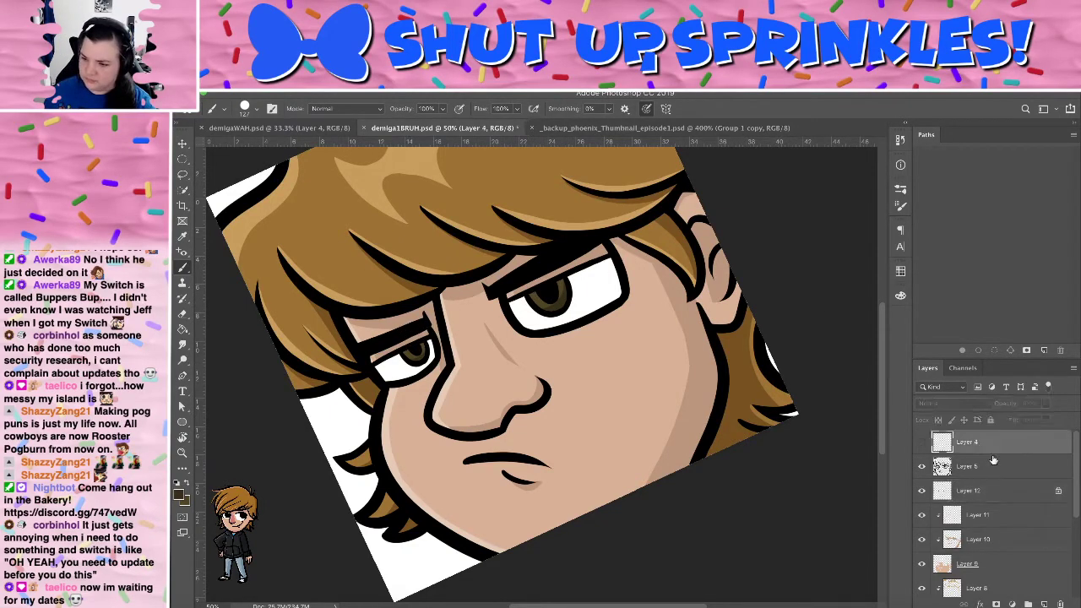
pyautogui.click(921, 444)
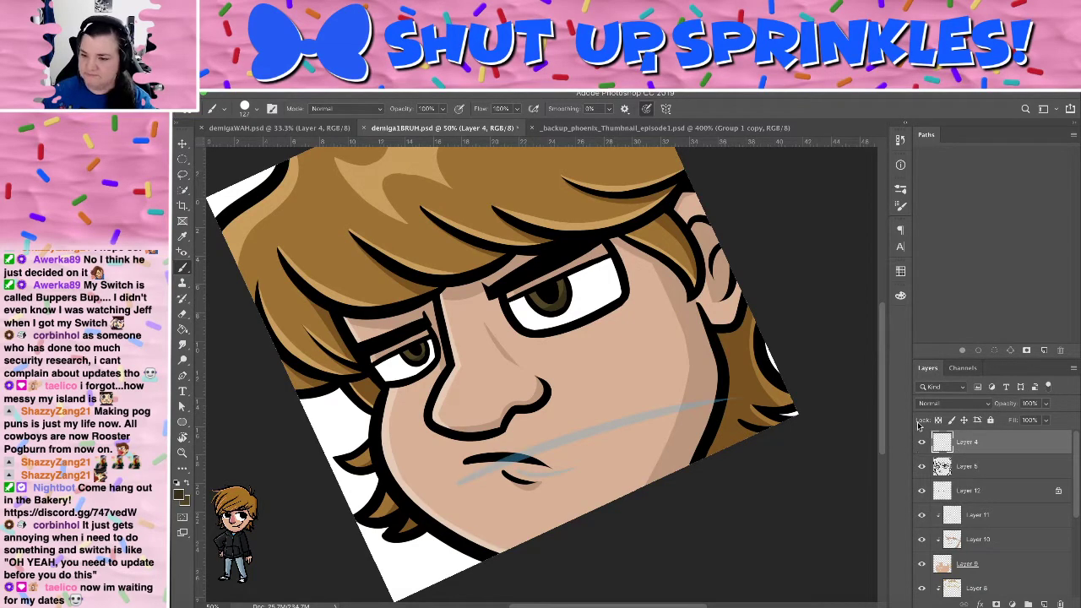
pyautogui.press('Delete')
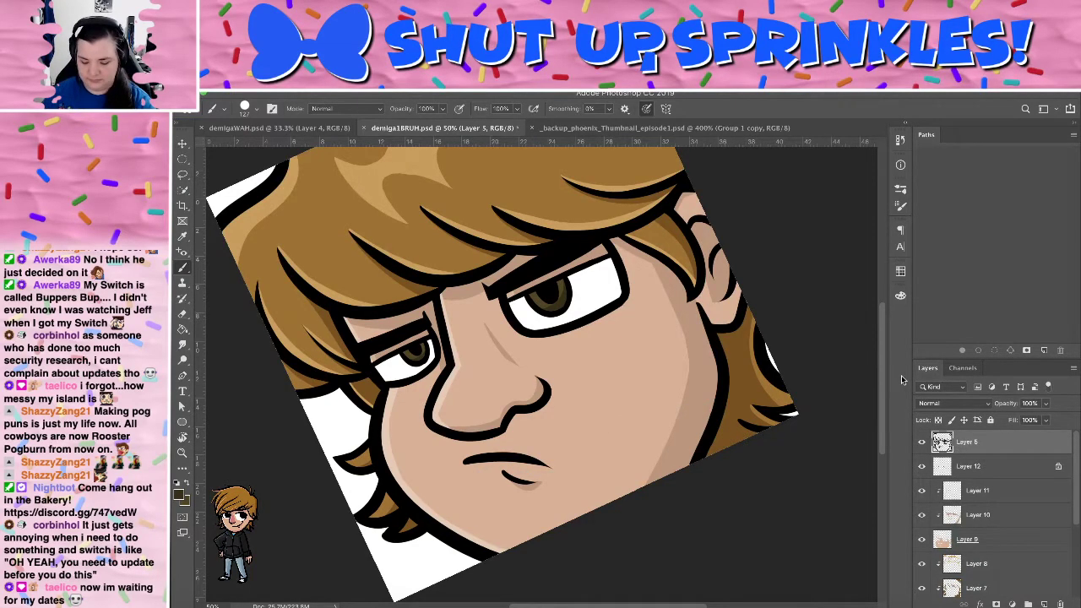
# Add a new layer above the line art and dab a white glint onto each eye's pupil
pyautogui.hotkey('ctrl', 'shift', 'alt', 'n')
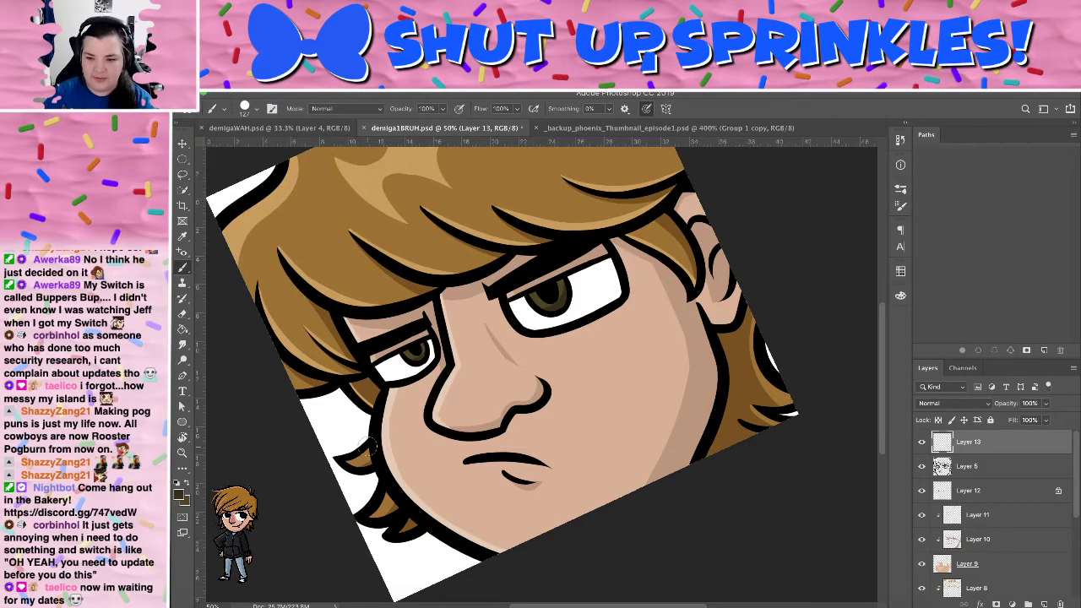
pyautogui.keyDown('alt'); pyautogui.click(338, 414); pyautogui.keyUp('alt')
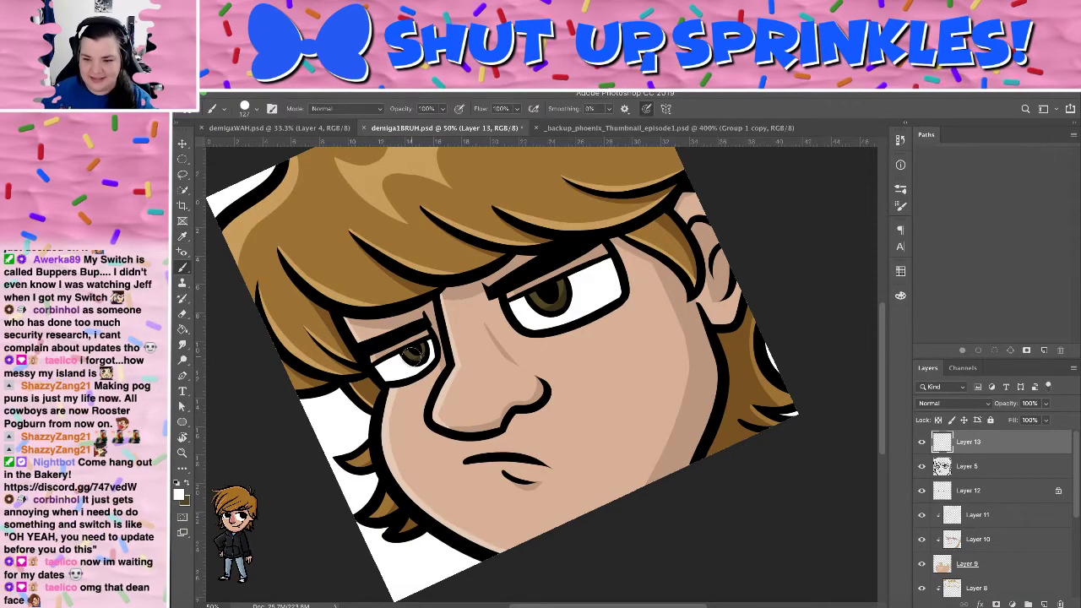
pyautogui.click(410, 353)
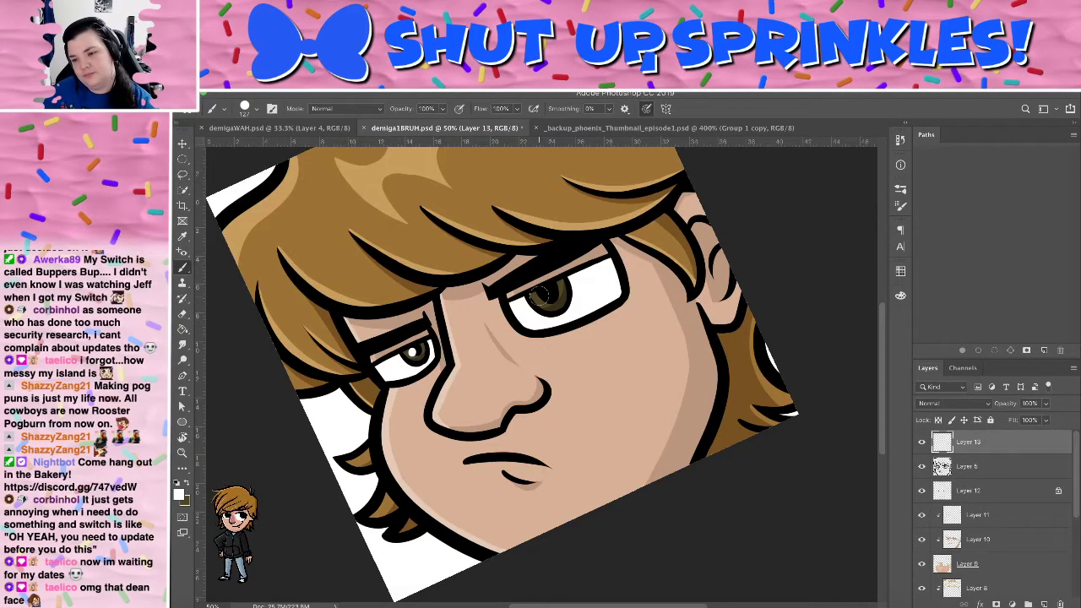
pyautogui.click(539, 293)
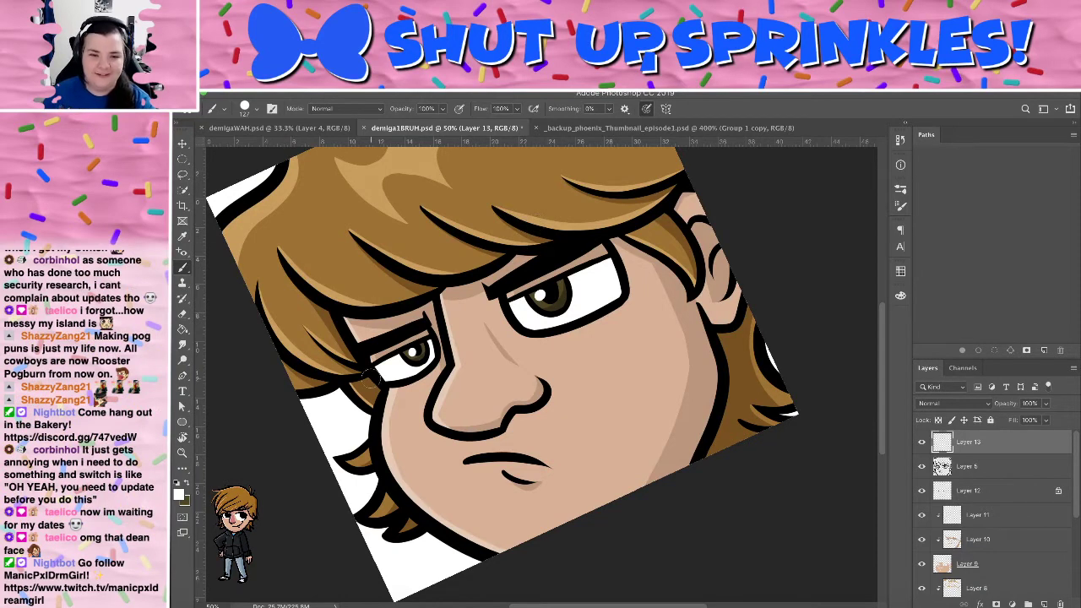
# Add a new layer between the line art and the iris layer for white Paint Bucket fills
pyautogui.press('i')
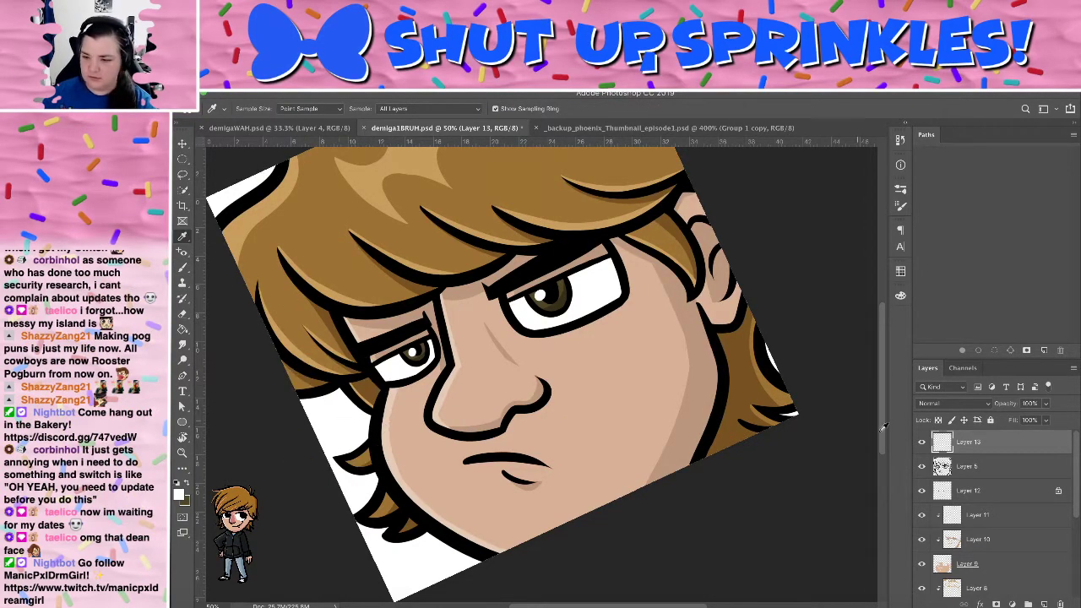
pyautogui.click(1003, 499)
pyautogui.hotkey('ctrl', 'shift', 'n')
pyautogui.press('Return')
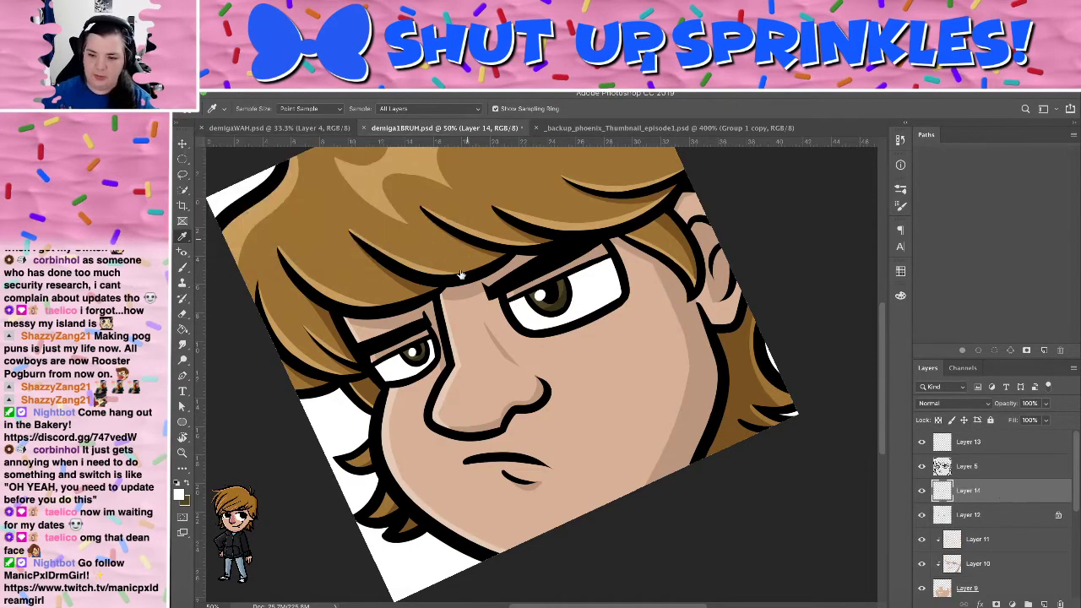
pyautogui.press('g')
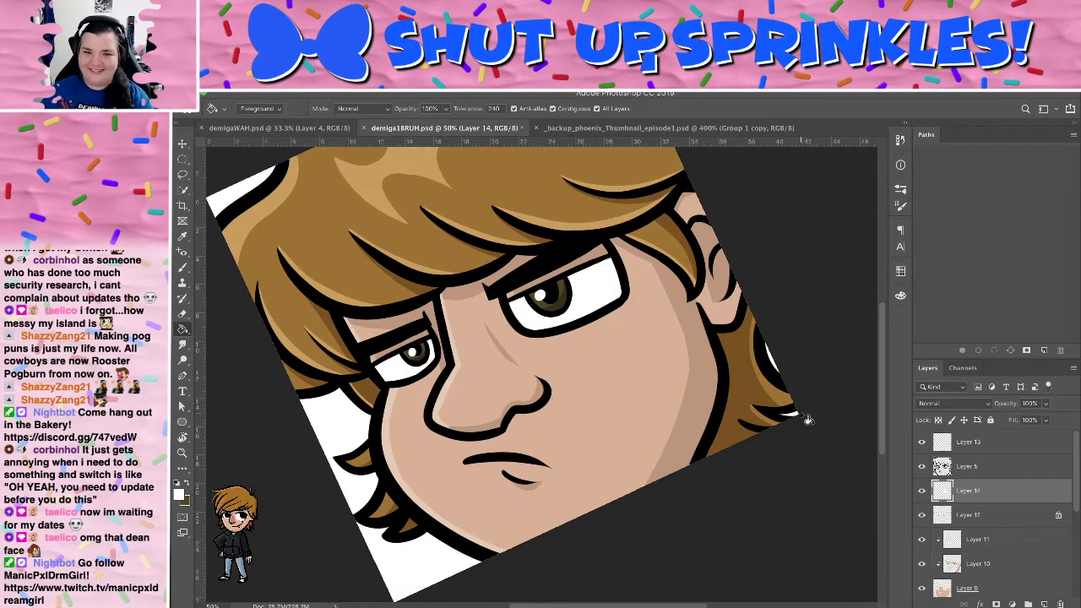
# Set the foreground colour to dark brown #56370b, based on the hair shadow, and lock the line-art layer's transparent pixels
pyautogui.press('i')
pyautogui.click(727, 395)
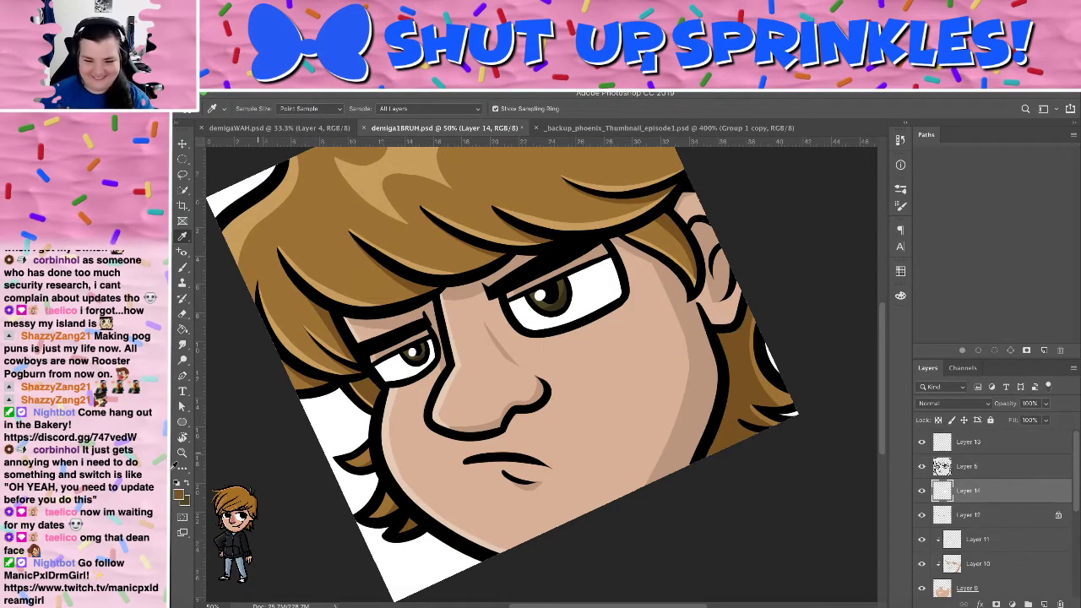
pyautogui.click(179, 495)
pyautogui.click(743, 393)
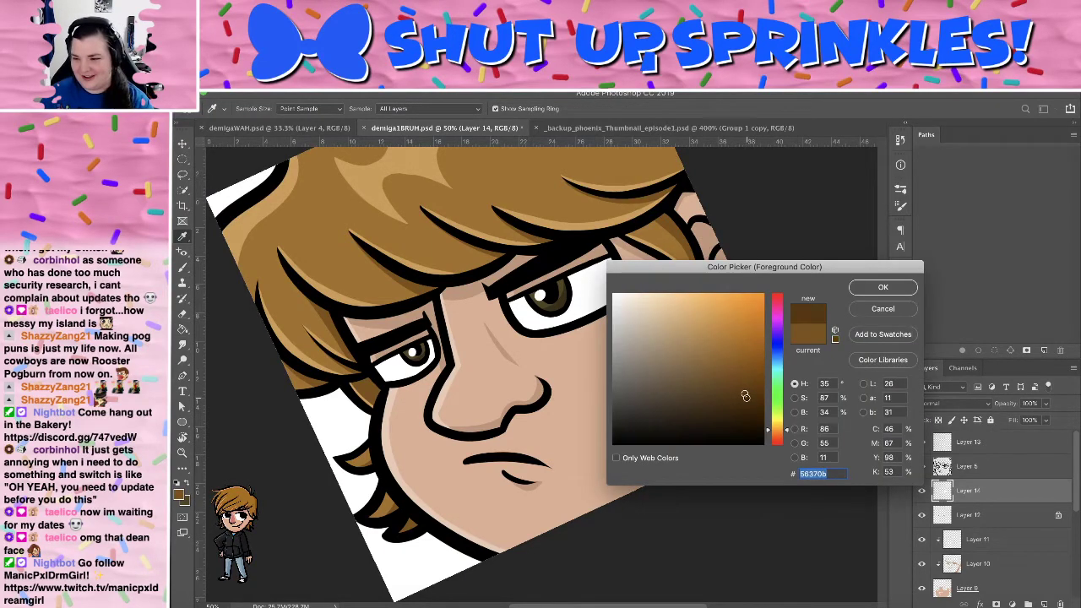
pyautogui.click(870, 288)
pyautogui.click(1001, 467)
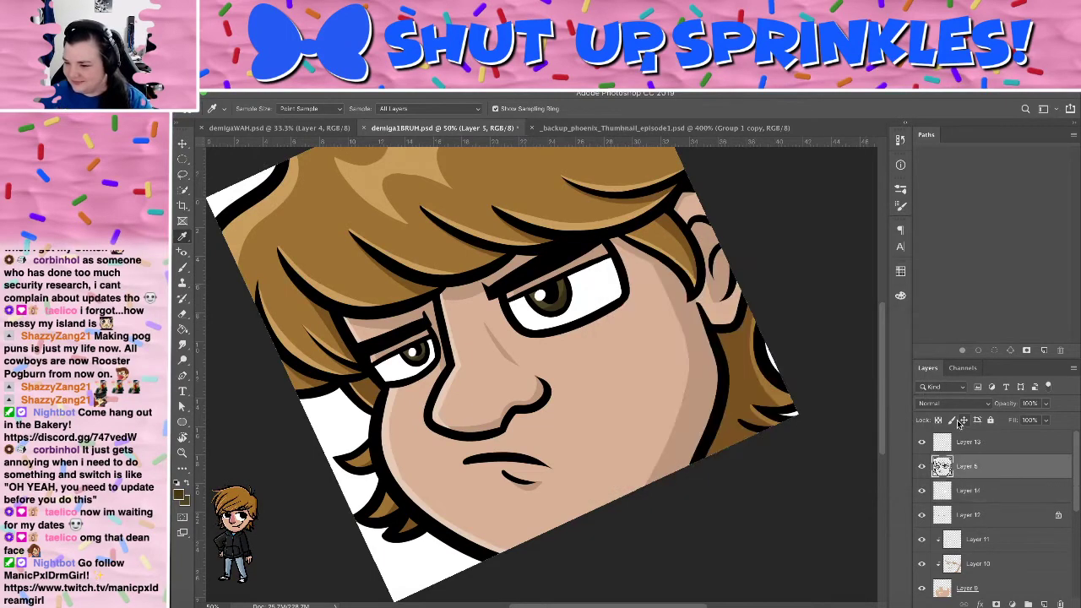
pyautogui.click(937, 419)
pyautogui.press('g')
pyautogui.click(690, 287)
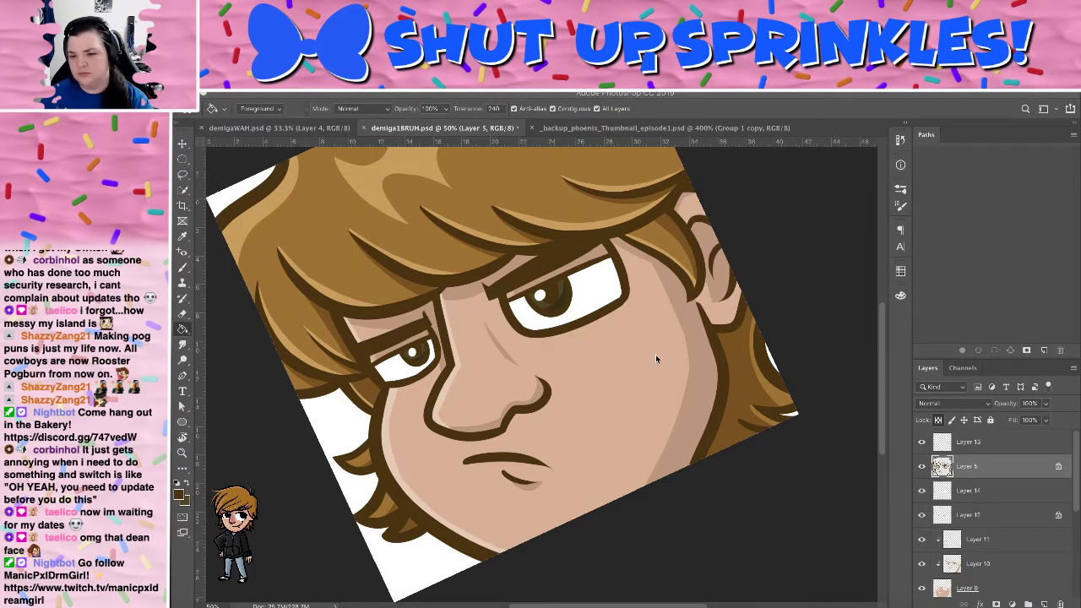
pyautogui.press('super+z')
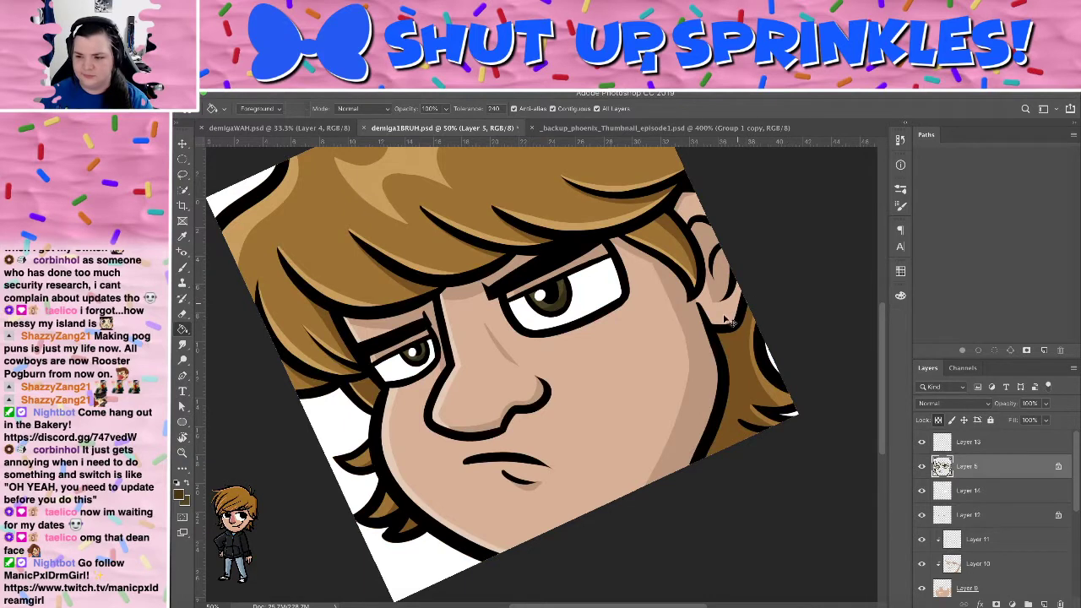
# Brush dark brown over the line art of the hair behind the ear, the outer hair edge and the crown strands
pyautogui.press('b')
pyautogui.moveTo(748, 321)
pyautogui.mouseDown()
pyautogui.moveTo(750, 374)
pyautogui.moveTo(770, 418)
pyautogui.moveTo(789, 397)
pyautogui.mouseUp()
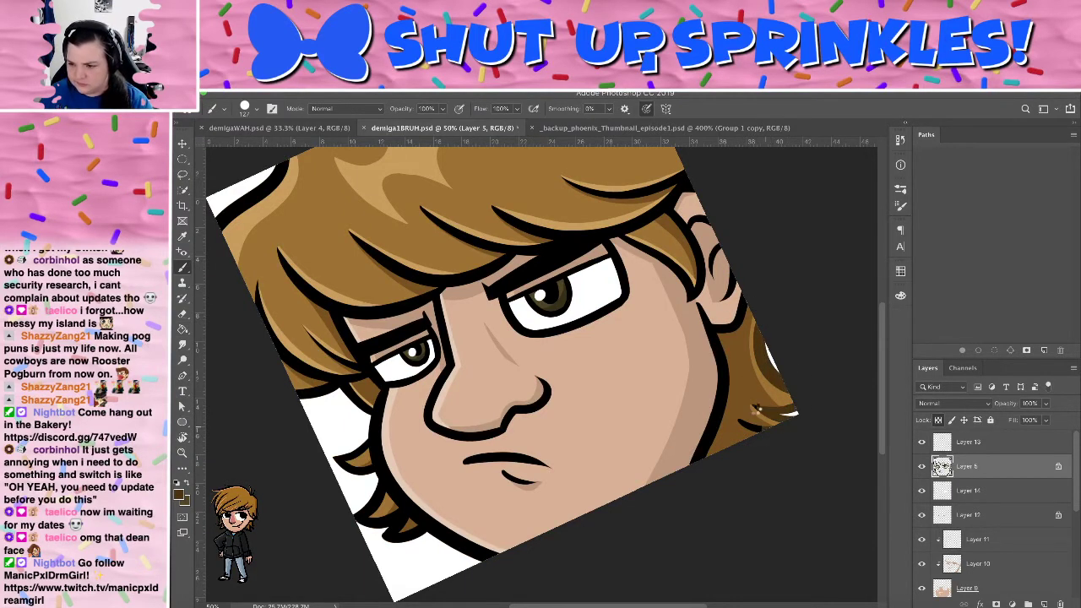
pyautogui.moveTo(262, 296)
pyautogui.mouseDown()
pyautogui.moveTo(310, 376)
pyautogui.moveTo(348, 382)
pyautogui.moveTo(316, 325)
pyautogui.mouseUp()
pyautogui.moveTo(245, 202)
pyautogui.mouseDown()
pyautogui.moveTo(246, 170)
pyautogui.moveTo(214, 260)
pyautogui.moveTo(241, 158)
pyautogui.moveTo(282, 167)
pyautogui.mouseUp()
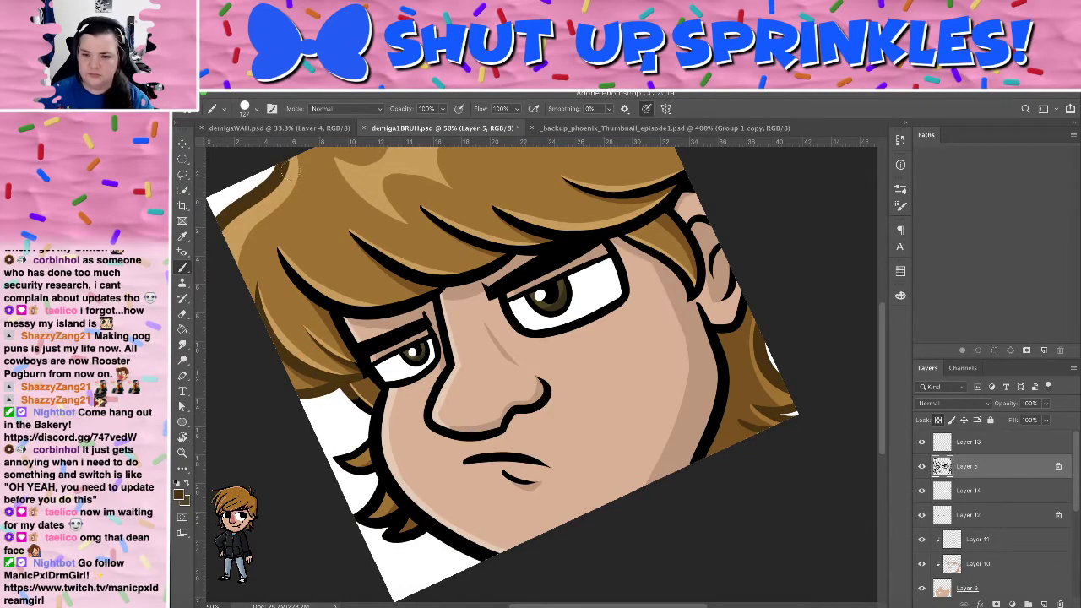
pyautogui.moveTo(533, 236); pyautogui.dragTo(473, 354)
pyautogui.moveTo(482, 169)
pyautogui.mouseDown()
pyautogui.moveTo(520, 218)
pyautogui.moveTo(483, 135)
pyautogui.moveTo(553, 205)
pyautogui.moveTo(551, 187)
pyautogui.moveTo(597, 210)
pyautogui.mouseUp()
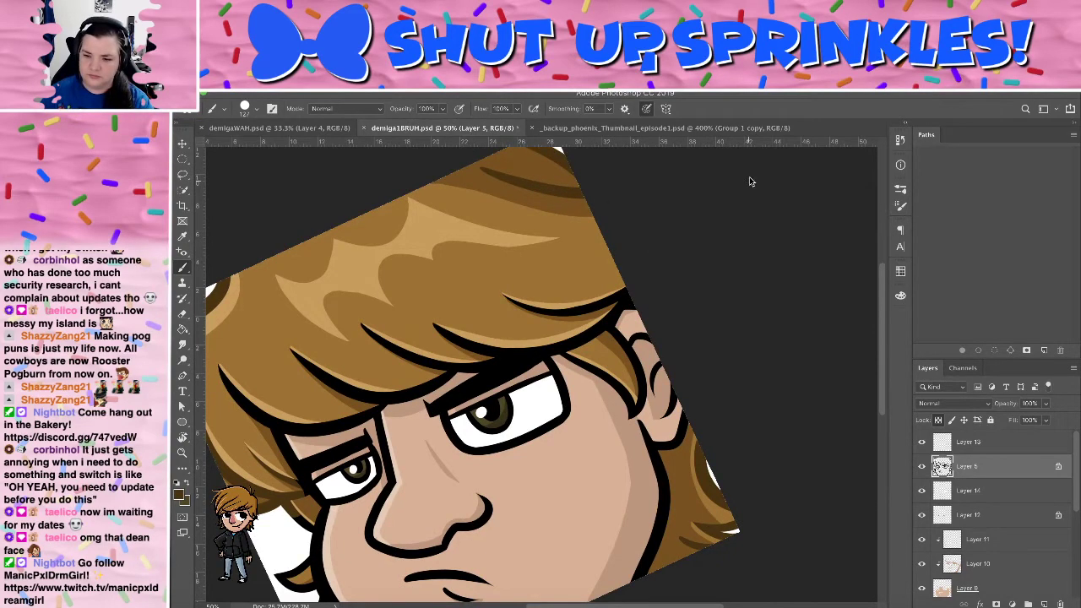
# Paint the strand lines and lower edge of the fringe above the smaller eye dark brown
pyautogui.press('r')
pyautogui.moveTo(750, 182)
pyautogui.mouseDown()
pyautogui.moveTo(647, 199)
pyautogui.moveTo(527, 189)
pyautogui.moveTo(471, 221)
pyautogui.moveTo(472, 253)
pyautogui.mouseUp()
pyautogui.moveTo(499, 288); pyautogui.dragTo(549, 321)
pyautogui.moveTo(468, 204); pyautogui.dragTo(467, 238)
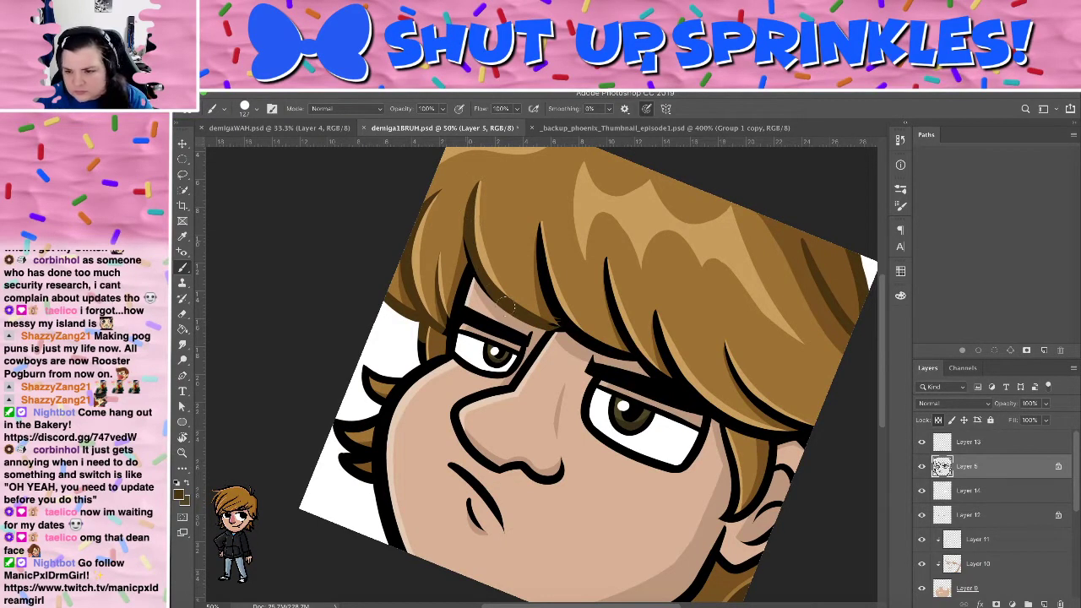
pyautogui.moveTo(506, 305)
pyautogui.mouseDown()
pyautogui.moveTo(512, 279)
pyautogui.moveTo(471, 241)
pyautogui.mouseUp()
pyautogui.moveTo(557, 311); pyautogui.dragTo(590, 338)
pyautogui.moveTo(538, 228); pyautogui.dragTo(562, 296)
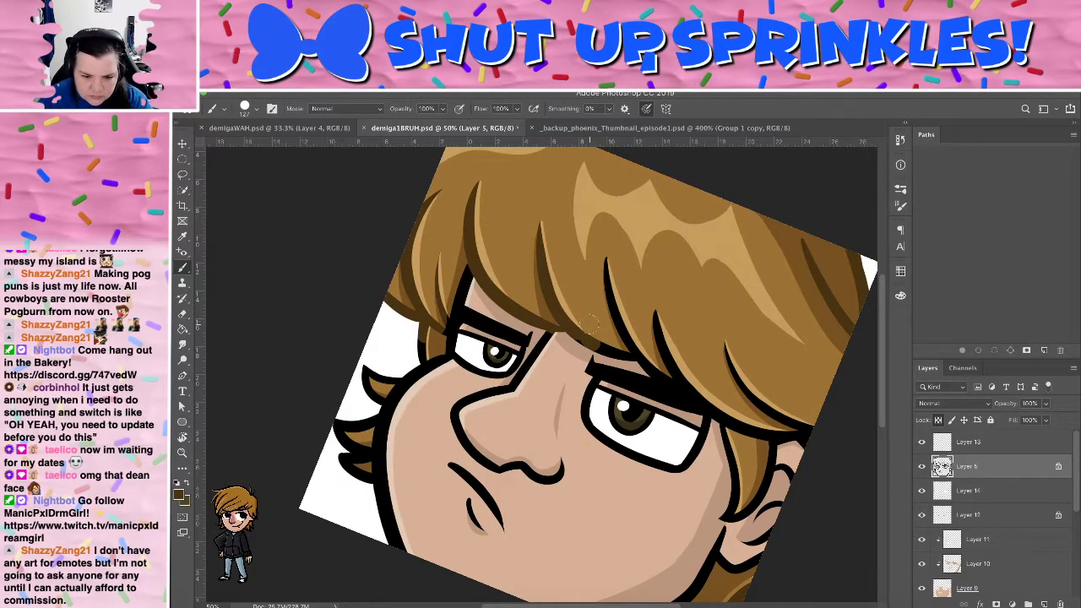
# Paint the central fringe strands and the fringe edge over the nose bridge and larger eye's brow dark brown
pyautogui.moveTo(590, 339); pyautogui.dragTo(679, 373)
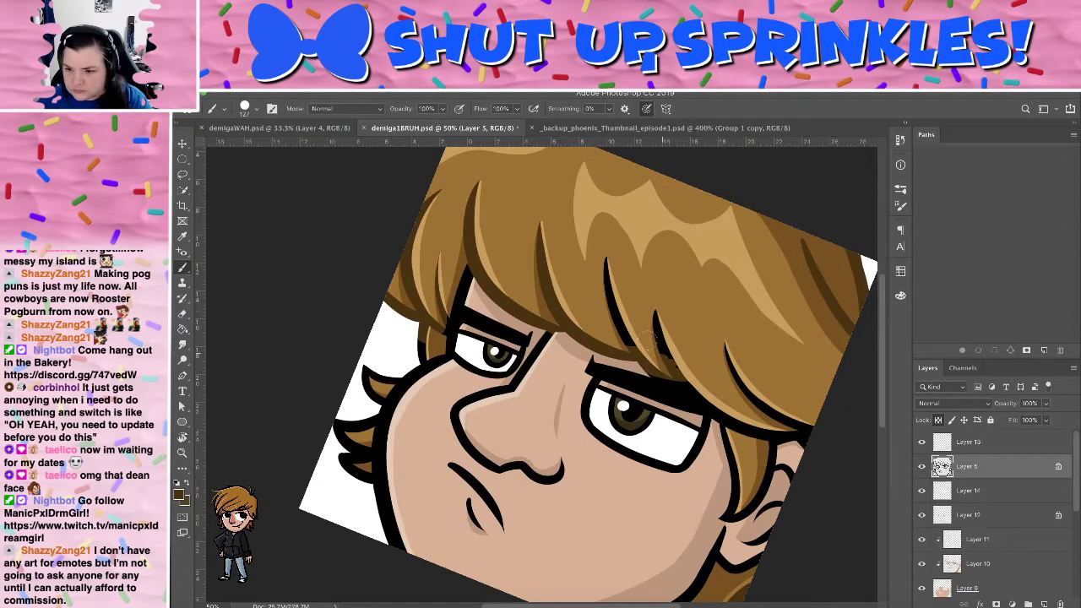
pyautogui.moveTo(646, 364); pyautogui.dragTo(672, 372)
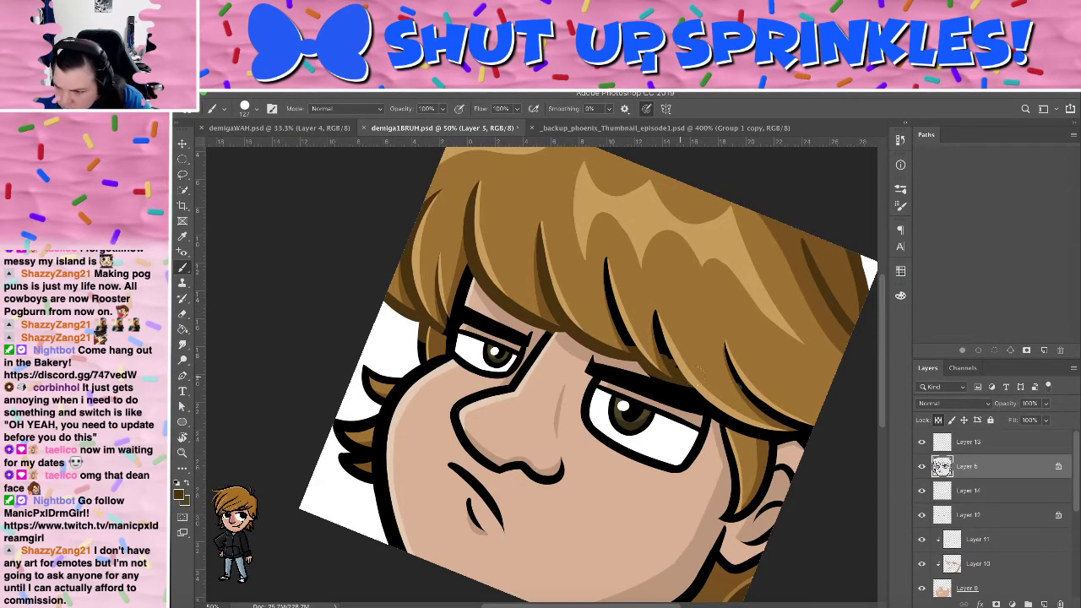
pyautogui.moveTo(616, 353); pyautogui.dragTo(686, 379)
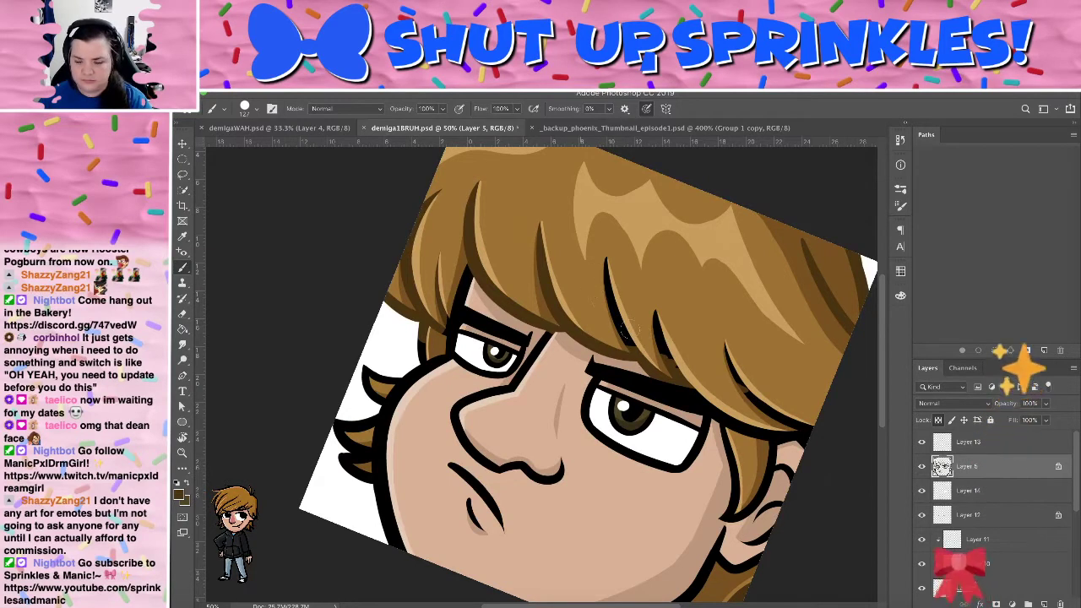
pyautogui.moveTo(626, 339); pyautogui.dragTo(606, 263)
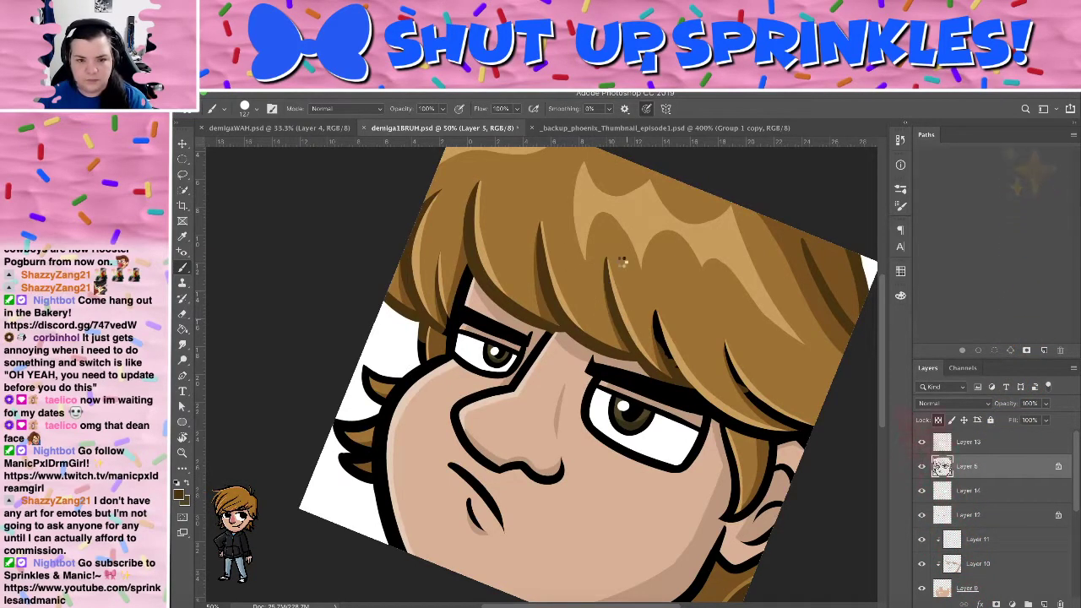
pyautogui.moveTo(647, 325)
pyautogui.mouseDown()
pyautogui.moveTo(655, 334)
pyautogui.moveTo(637, 316)
pyautogui.moveTo(684, 371)
pyautogui.moveTo(670, 326)
pyautogui.moveTo(533, 227)
pyautogui.moveTo(518, 232)
pyautogui.mouseUp()
pyautogui.moveTo(576, 265); pyautogui.dragTo(646, 338)
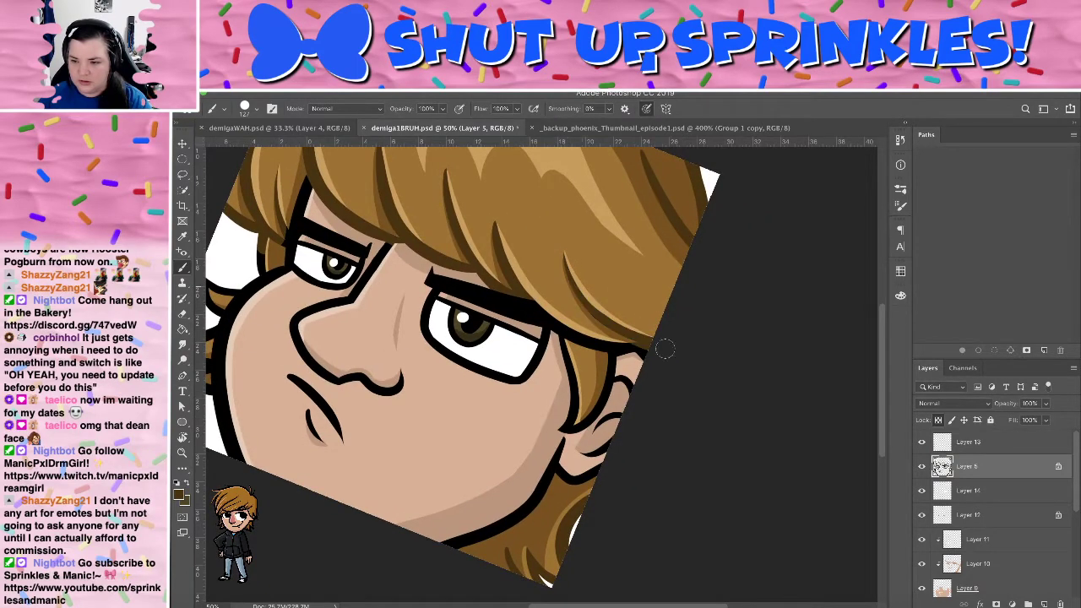
# Paint the remaining fringe edge running from the larger eye's brow to the ear dark brown
pyautogui.press('r')
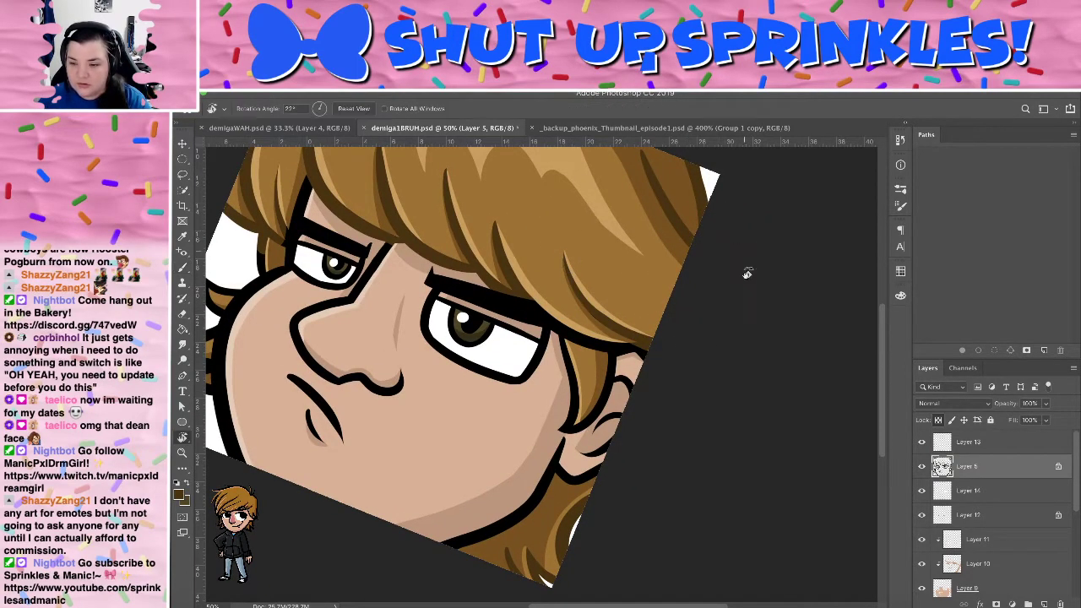
pyautogui.moveTo(748, 273); pyautogui.dragTo(682, 361)
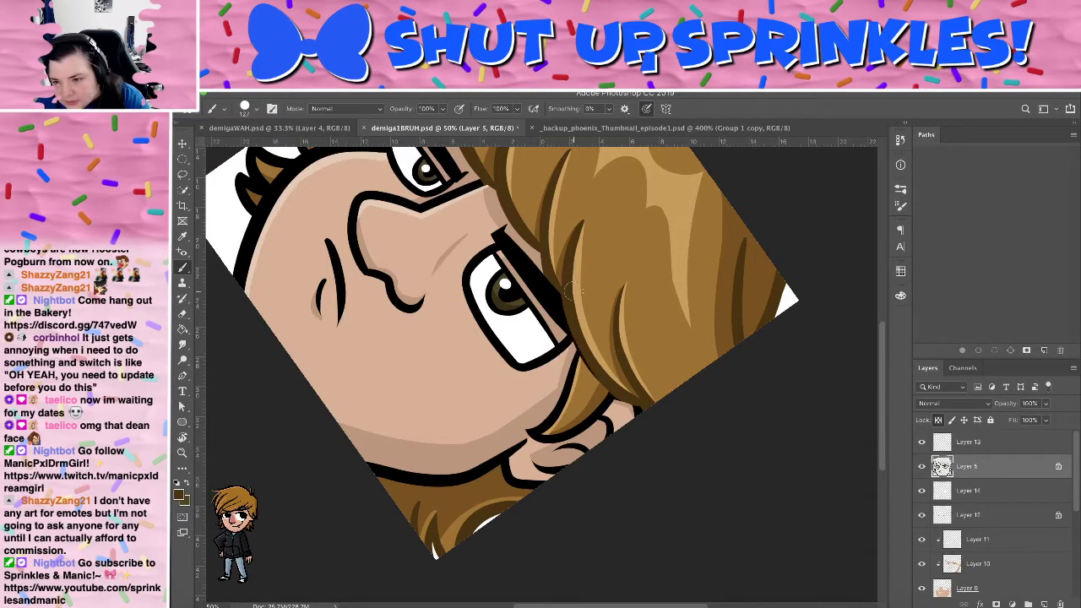
pyautogui.press('r')
pyautogui.moveTo(765, 255); pyautogui.dragTo(574, 253)
pyautogui.press('b')
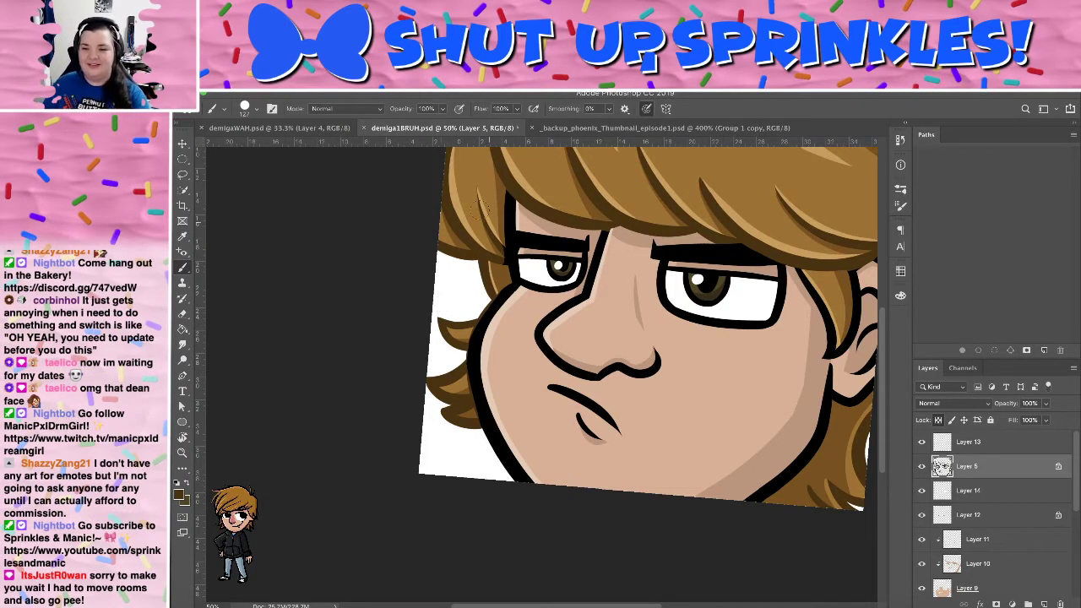
pyautogui.moveTo(498, 187); pyautogui.dragTo(505, 257)
pyautogui.press('super+z')
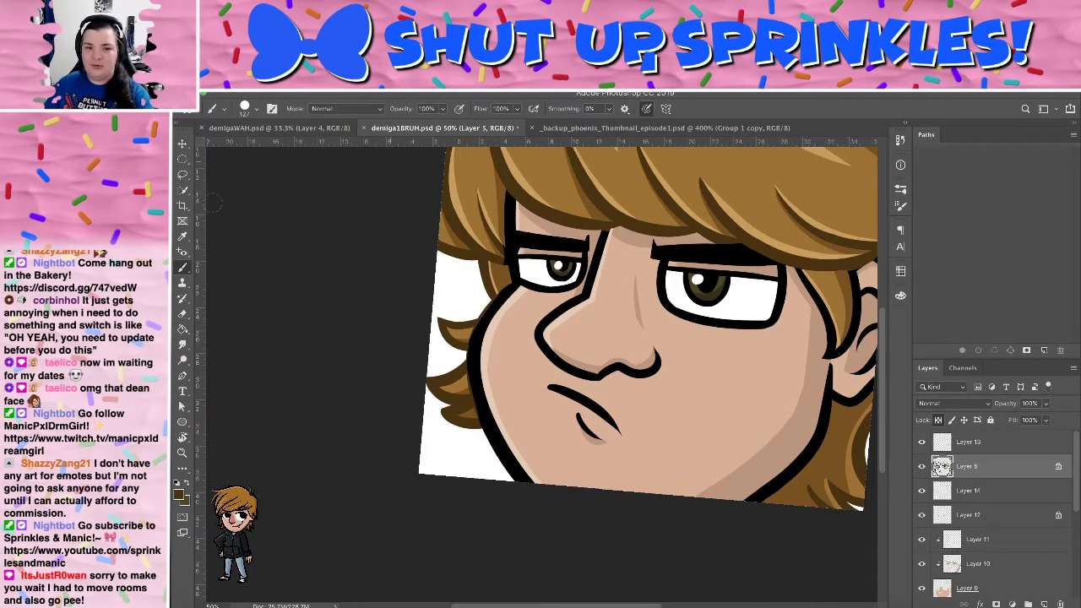
pyautogui.moveTo(507, 184)
pyautogui.mouseDown()
pyautogui.moveTo(510, 288)
pyautogui.moveTo(515, 190)
pyautogui.mouseUp()
pyautogui.press('super+z')
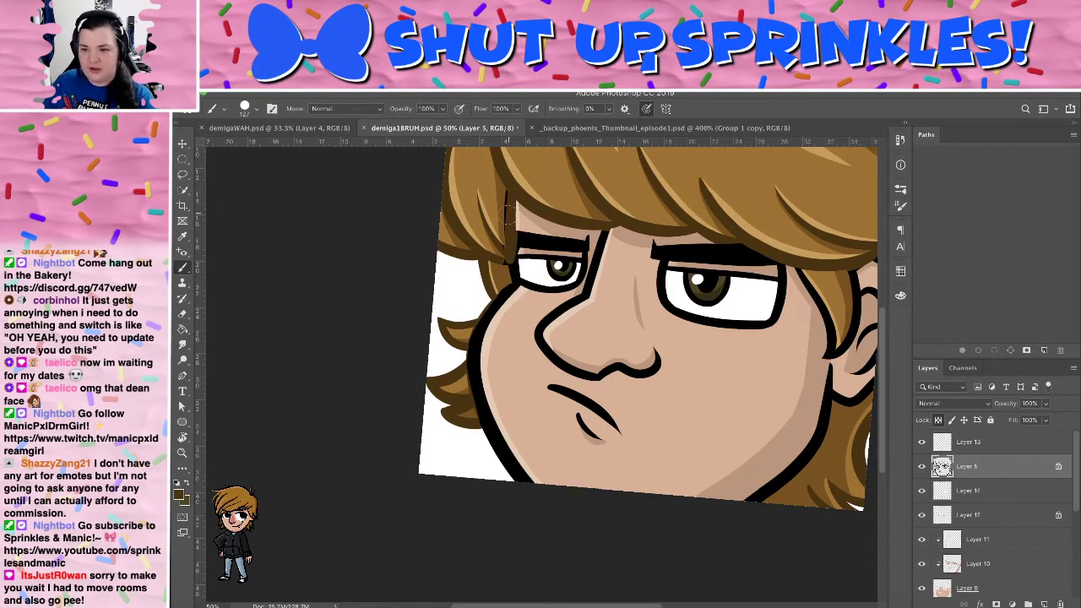
pyautogui.press('super+z')
pyautogui.hotkey('ctrl', 'z')
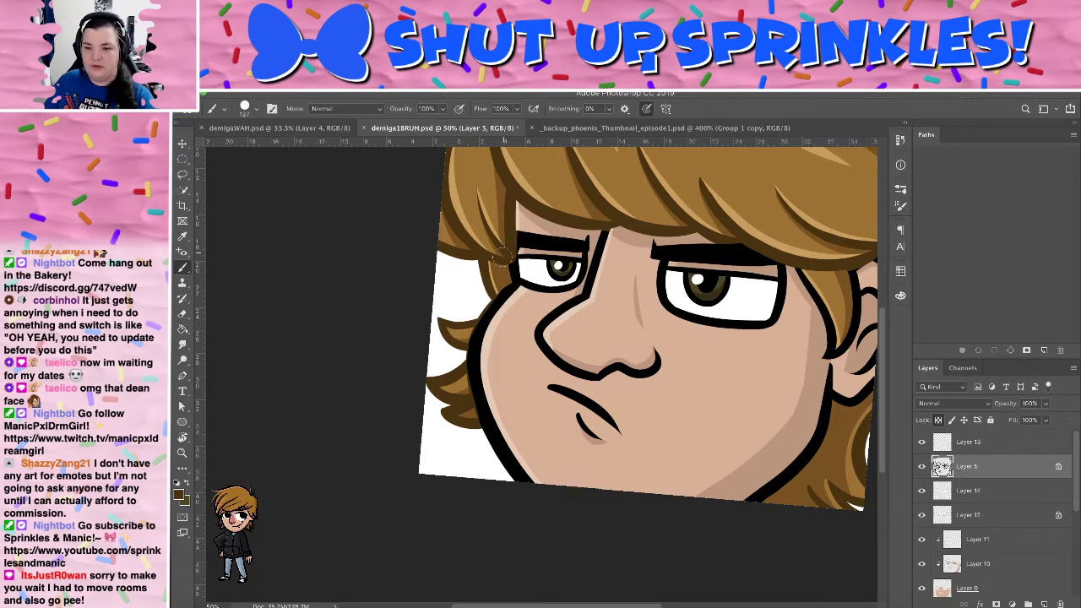
pyautogui.press('e')
pyautogui.moveTo(522, 237); pyautogui.dragTo(521, 268)
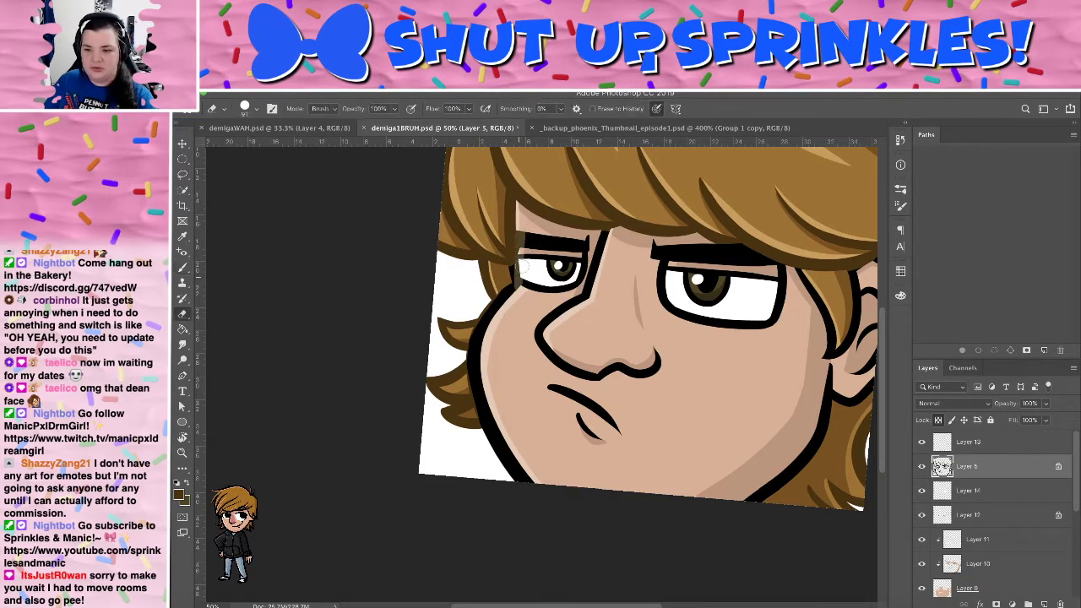
pyautogui.hotkey('ctrl', 'z')
pyautogui.press('b')
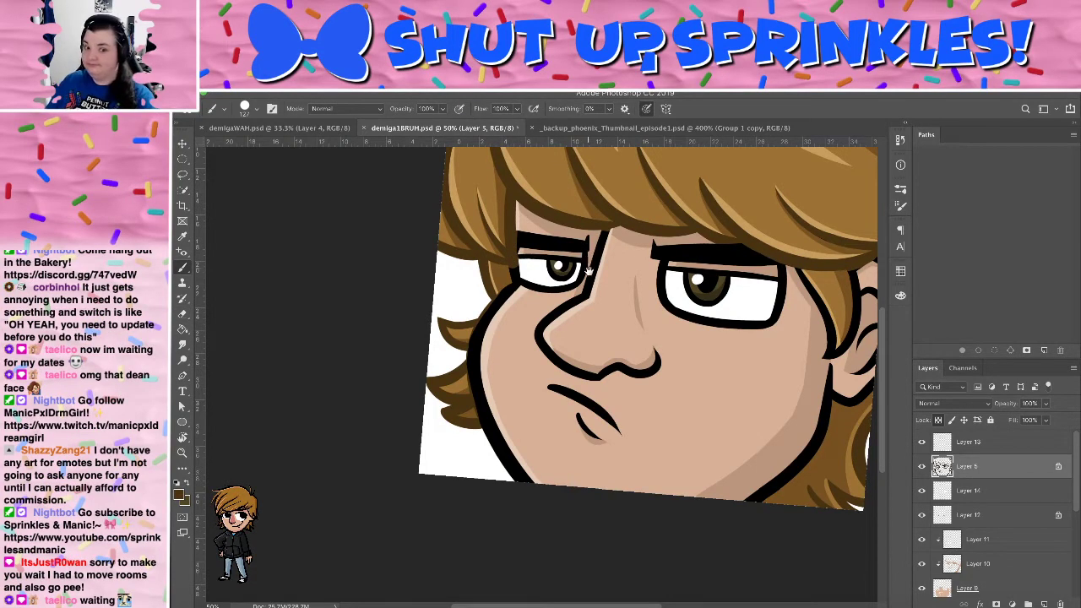
# Paint the outline of the sideburn strand in front of the ear dark brown
pyautogui.moveTo(606, 244); pyautogui.dragTo(601, 341)
pyautogui.hotkey('ctrl', 'r')
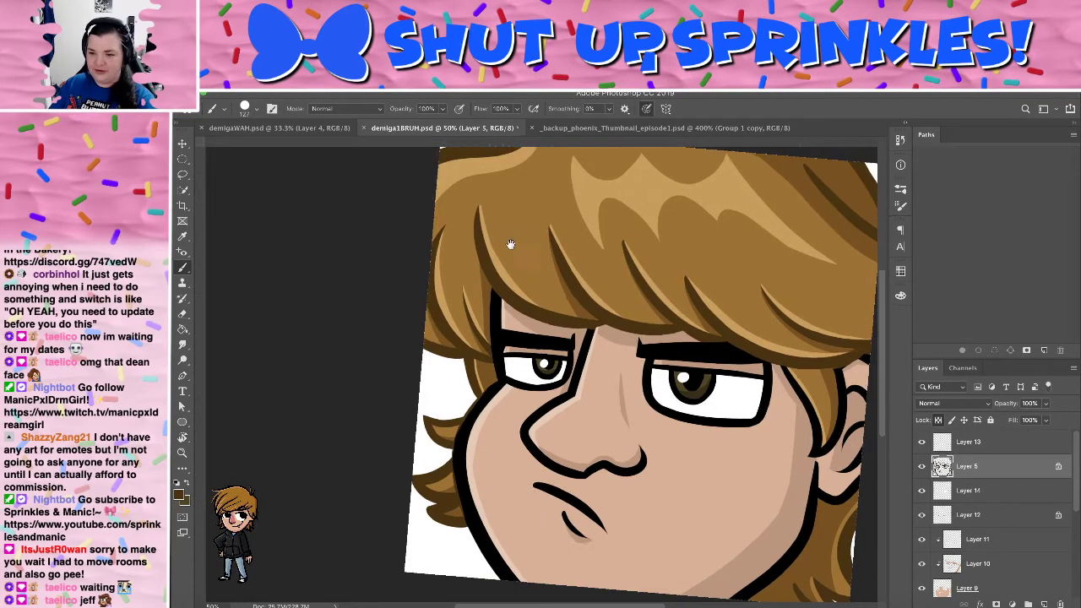
pyautogui.moveTo(695, 328)
pyautogui.mouseDown()
pyautogui.moveTo(499, 241)
pyautogui.moveTo(519, 295)
pyautogui.moveTo(478, 268)
pyautogui.mouseUp()
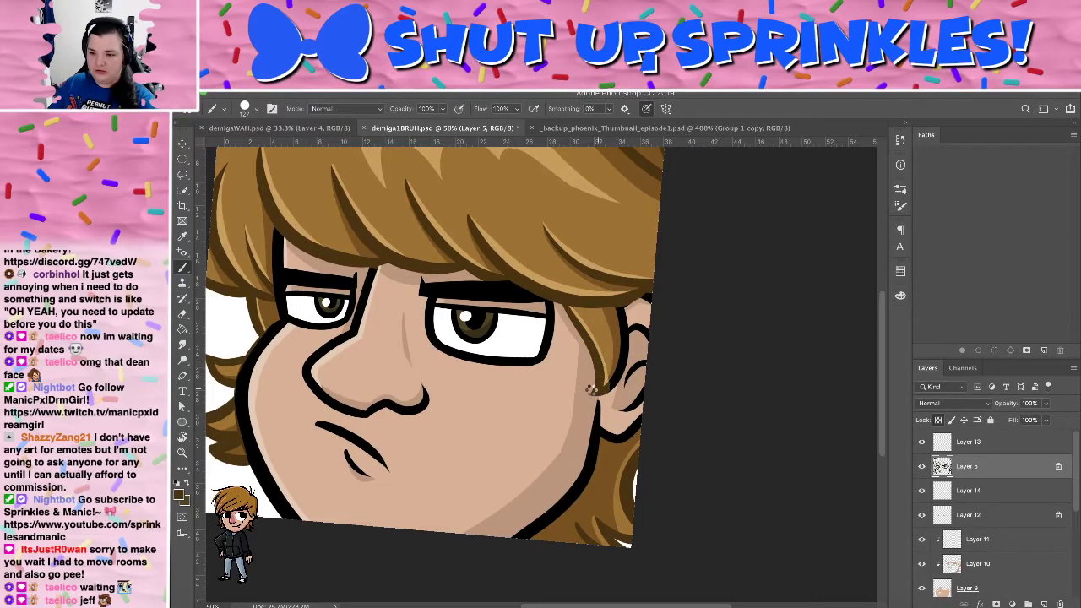
pyautogui.moveTo(606, 382)
pyautogui.mouseDown()
pyautogui.moveTo(622, 314)
pyautogui.moveTo(620, 348)
pyautogui.mouseUp()
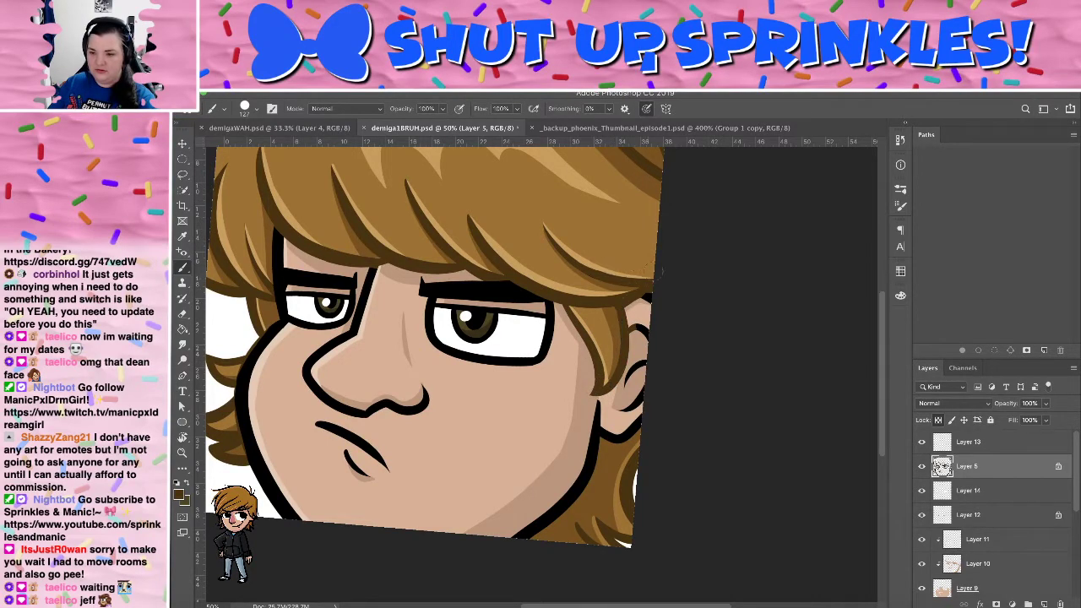
# Sample the neck's shadow skin tone in the _backup_phoenix_Thumbnail_episode1.psd reference and darken the foreground colour to #936243
pyautogui.click(591, 128)
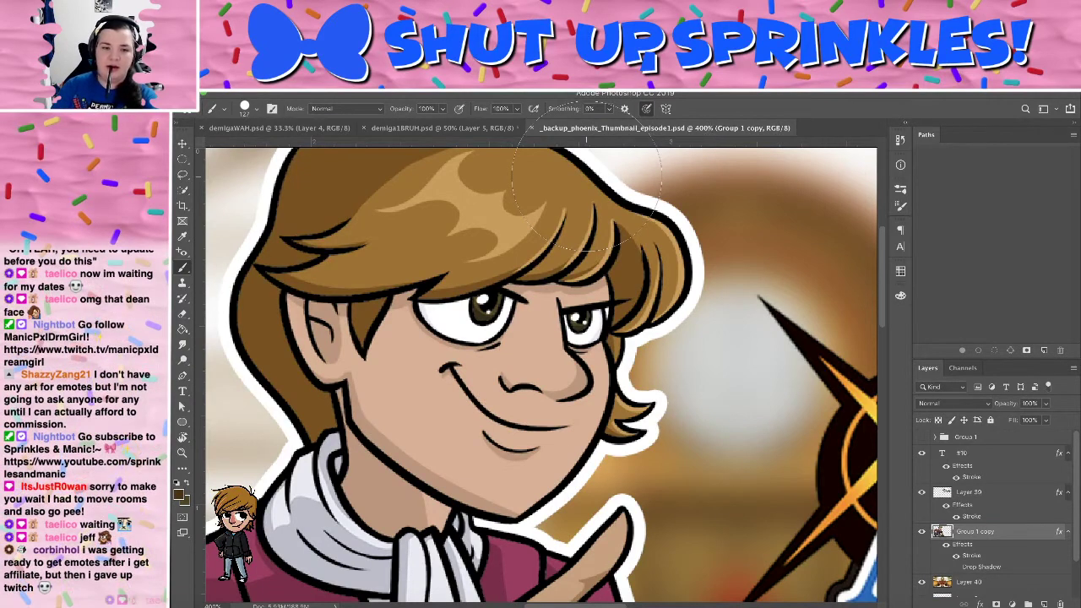
pyautogui.press('i')
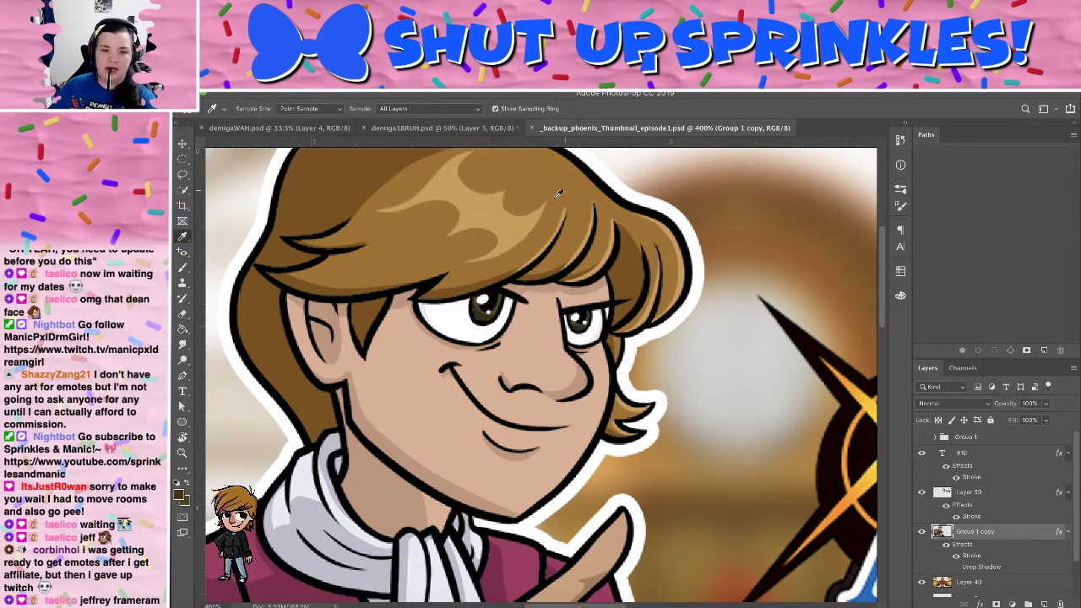
pyautogui.click(384, 486)
pyautogui.click(181, 489)
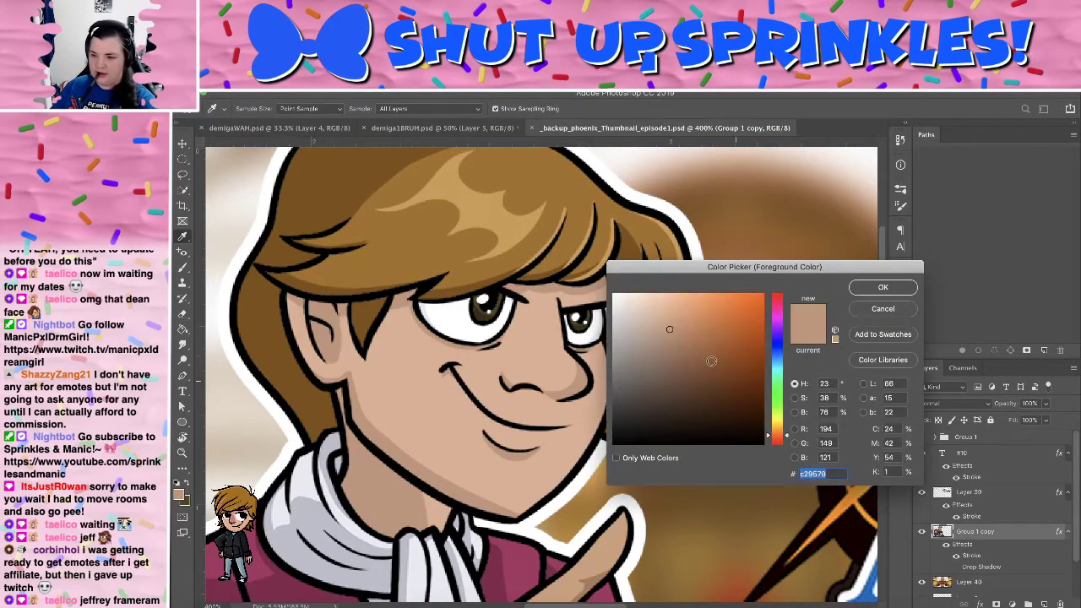
pyautogui.click(686, 352)
pyautogui.moveTo(690, 353); pyautogui.dragTo(694, 356)
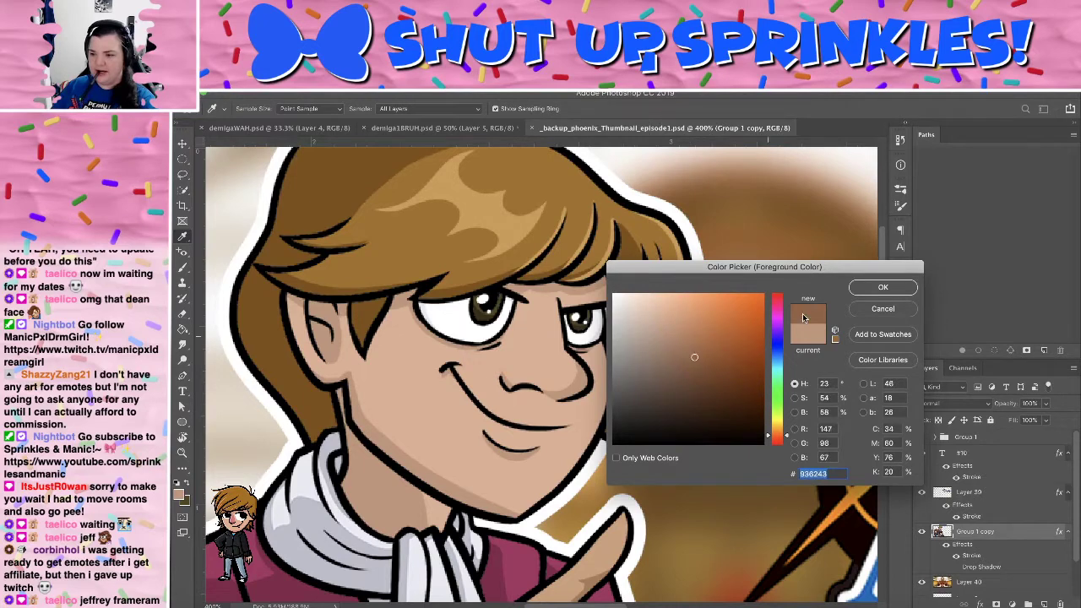
pyautogui.click(875, 287)
# Return to demiga1BRUH.psd and paint the nose, mouth and chin-crease line art in the skin-outline brown
pyautogui.click(304, 127)
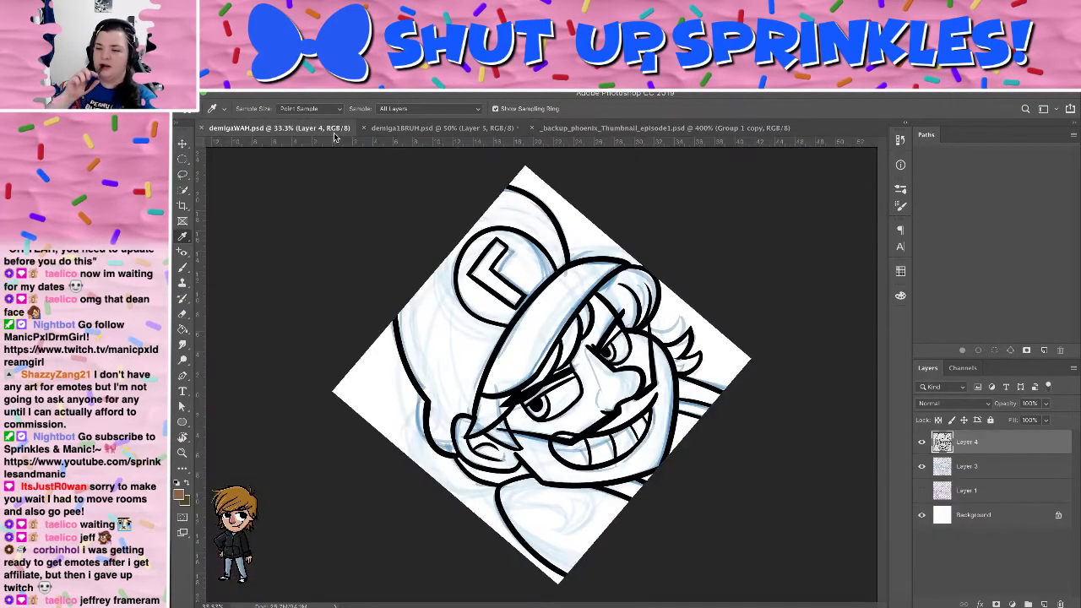
pyautogui.click(461, 128)
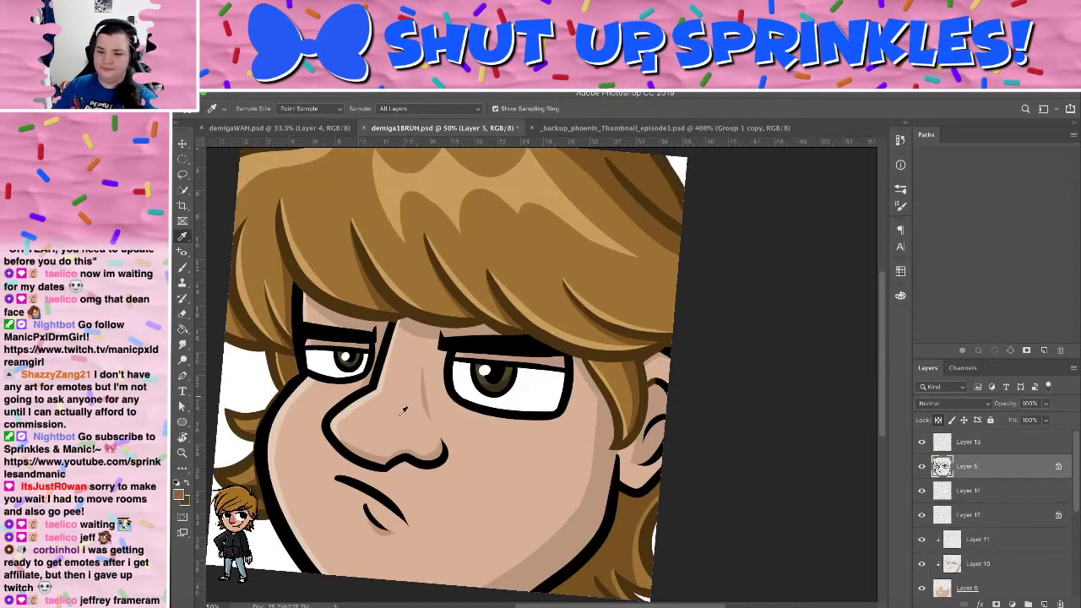
pyautogui.press('b')
pyautogui.moveTo(354, 399)
pyautogui.mouseDown()
pyautogui.moveTo(330, 448)
pyautogui.moveTo(373, 461)
pyautogui.moveTo(370, 475)
pyautogui.moveTo(444, 439)
pyautogui.mouseUp()
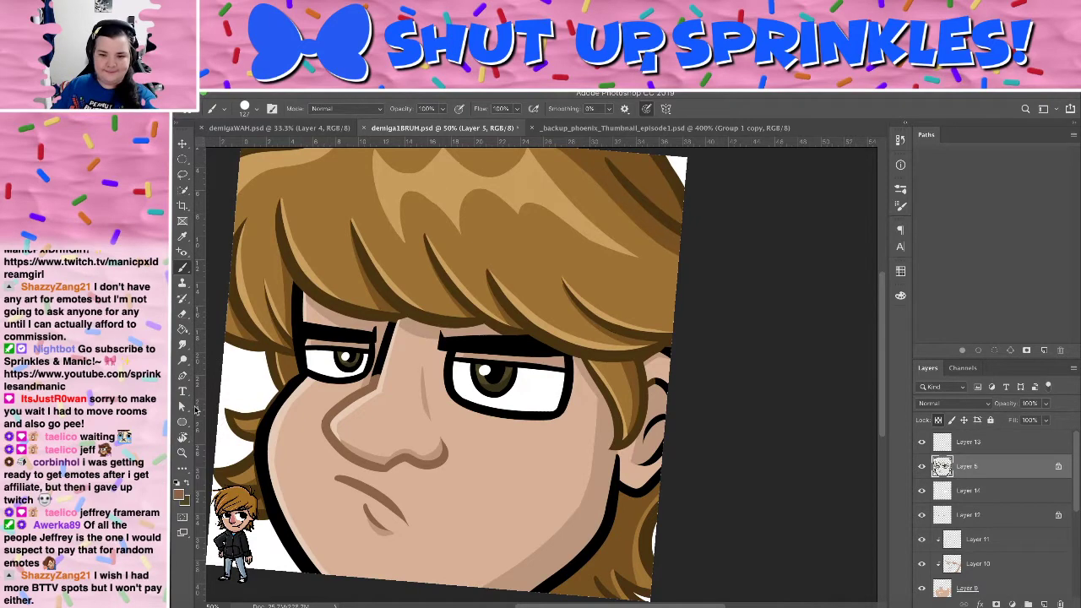
pyautogui.click(181, 495)
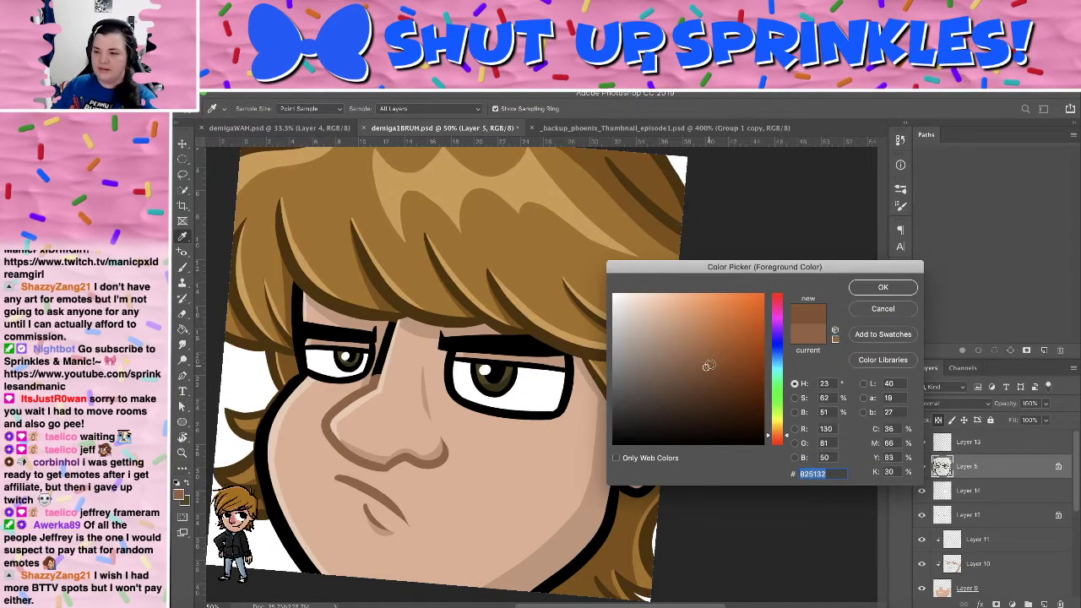
pyautogui.click(864, 307)
pyautogui.moveTo(371, 371)
pyautogui.mouseDown()
pyautogui.moveTo(331, 409)
pyautogui.moveTo(338, 474)
pyautogui.moveTo(367, 492)
pyautogui.moveTo(353, 457)
pyautogui.moveTo(412, 520)
pyautogui.moveTo(394, 456)
pyautogui.moveTo(409, 444)
pyautogui.moveTo(437, 463)
pyautogui.mouseUp()
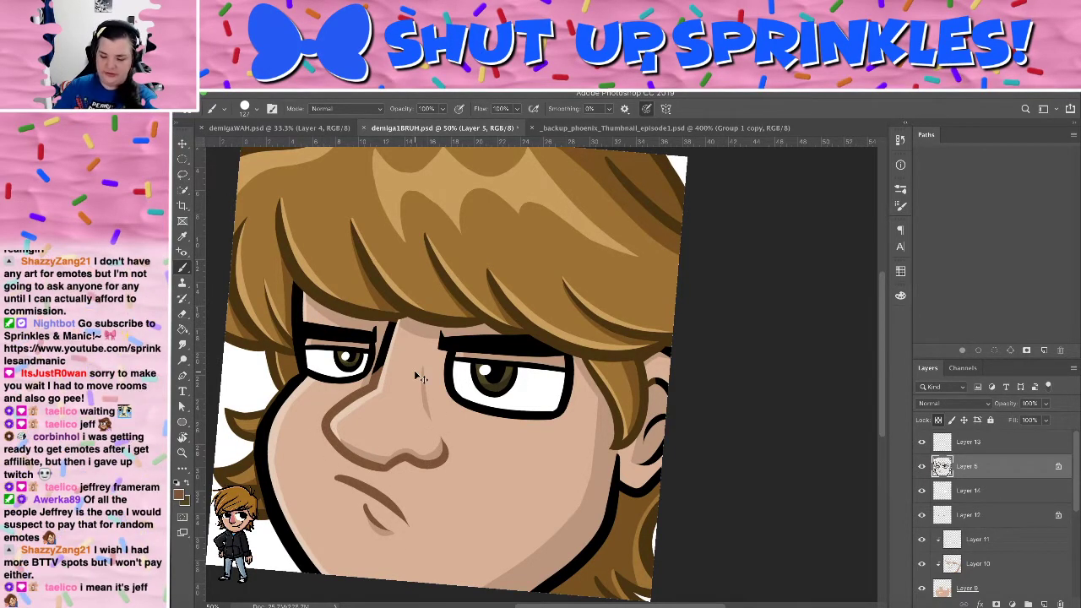
# Shrink the brush and paint the remaining black nose-bridge line beside the smaller eye brown
pyautogui.press('super+plus')
pyautogui.moveTo(411, 296); pyautogui.dragTo(598, 192)
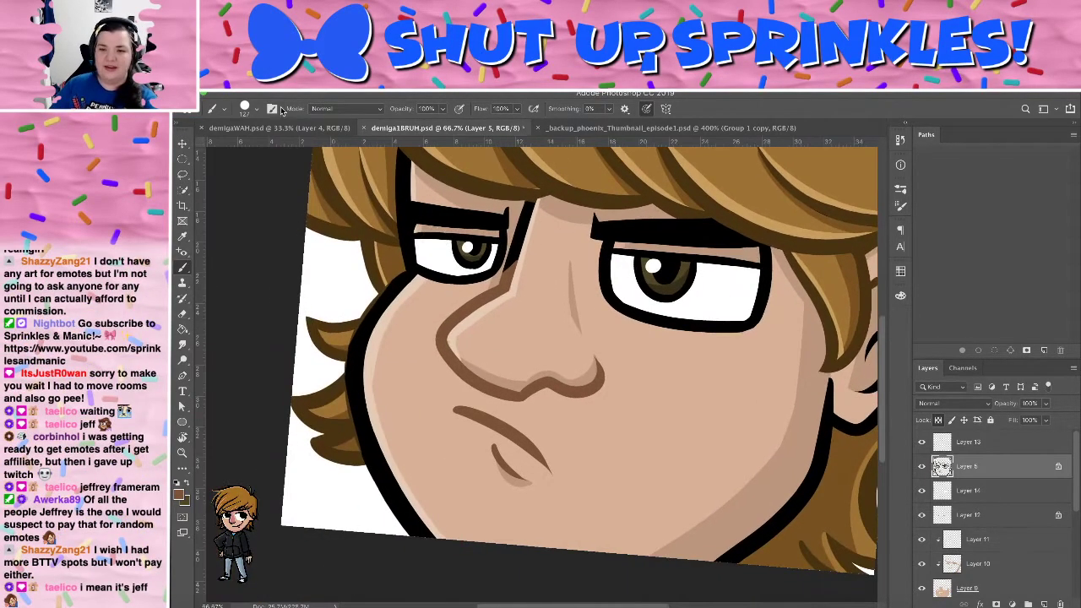
pyautogui.click(250, 110)
pyautogui.moveTo(268, 143); pyautogui.dragTo(258, 144)
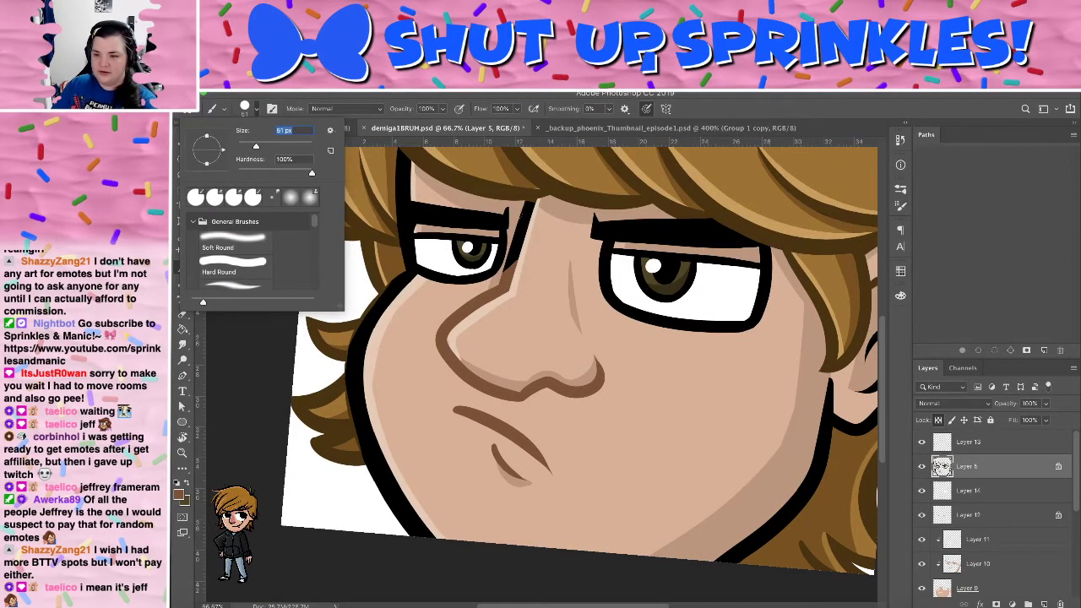
pyautogui.press('Return')
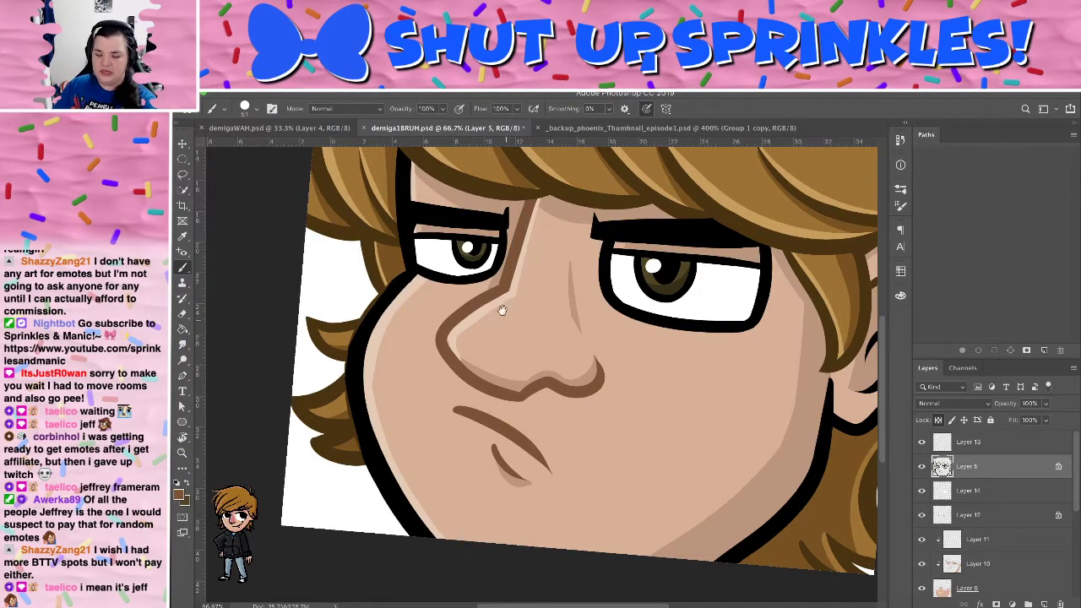
# Paint the lower part of the black far-cheek outline, down to the jaw, in the skin-outline brown
pyautogui.moveTo(501, 310); pyautogui.dragTo(448, 217)
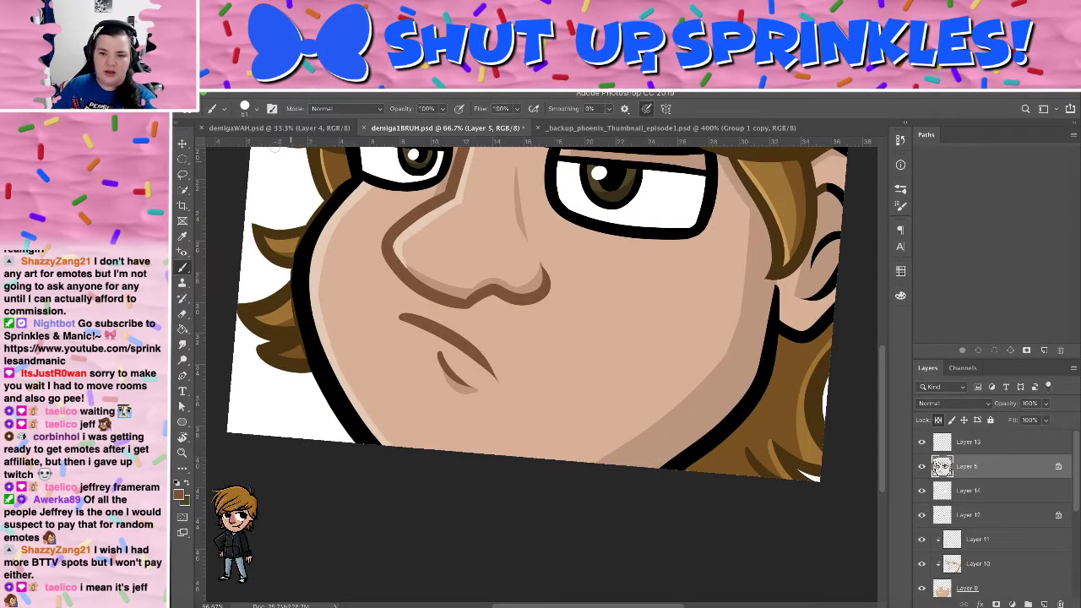
pyautogui.moveTo(301, 277); pyautogui.dragTo(334, 383)
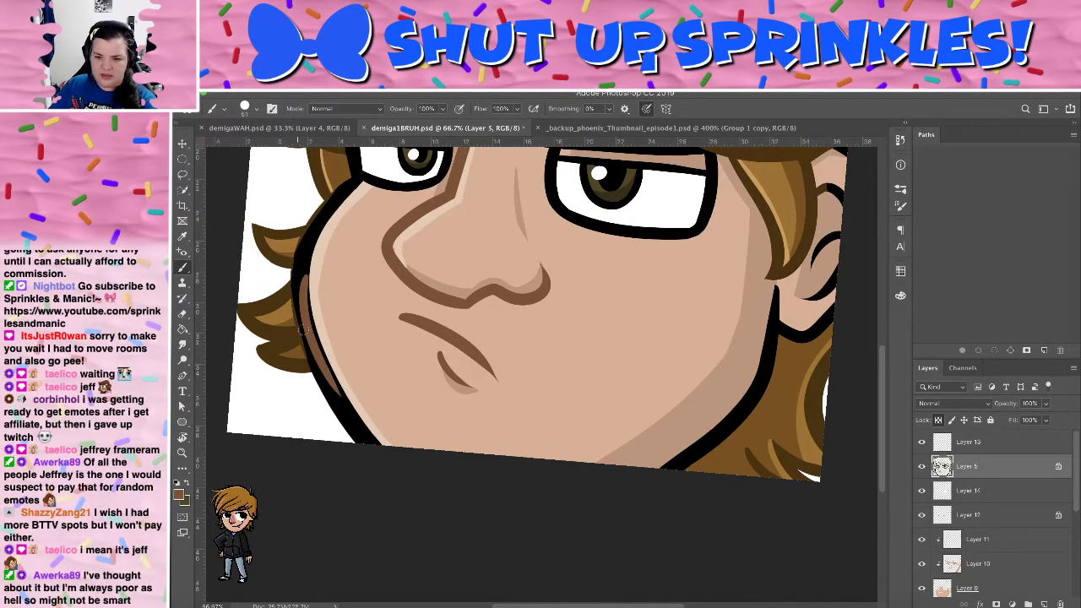
pyautogui.moveTo(301, 331)
pyautogui.mouseDown()
pyautogui.moveTo(299, 271)
pyautogui.moveTo(342, 402)
pyautogui.moveTo(302, 310)
pyautogui.moveTo(347, 414)
pyautogui.moveTo(322, 370)
pyautogui.moveTo(366, 453)
pyautogui.moveTo(307, 327)
pyautogui.moveTo(350, 419)
pyautogui.mouseUp()
pyautogui.moveTo(306, 337); pyautogui.dragTo(317, 385)
pyautogui.press('super+z')
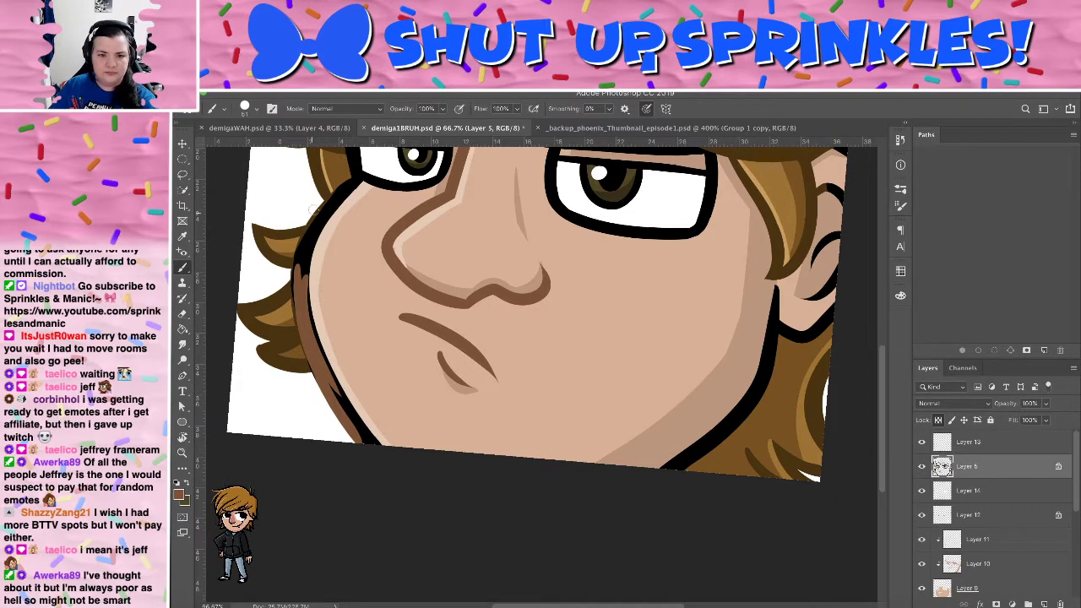
pyautogui.moveTo(364, 186)
pyautogui.mouseDown()
pyautogui.moveTo(314, 241)
pyautogui.moveTo(340, 198)
pyautogui.moveTo(306, 274)
pyautogui.moveTo(310, 325)
pyautogui.moveTo(320, 323)
pyautogui.moveTo(349, 405)
pyautogui.moveTo(326, 368)
pyautogui.mouseUp()
pyautogui.moveTo(296, 283); pyautogui.dragTo(305, 341)
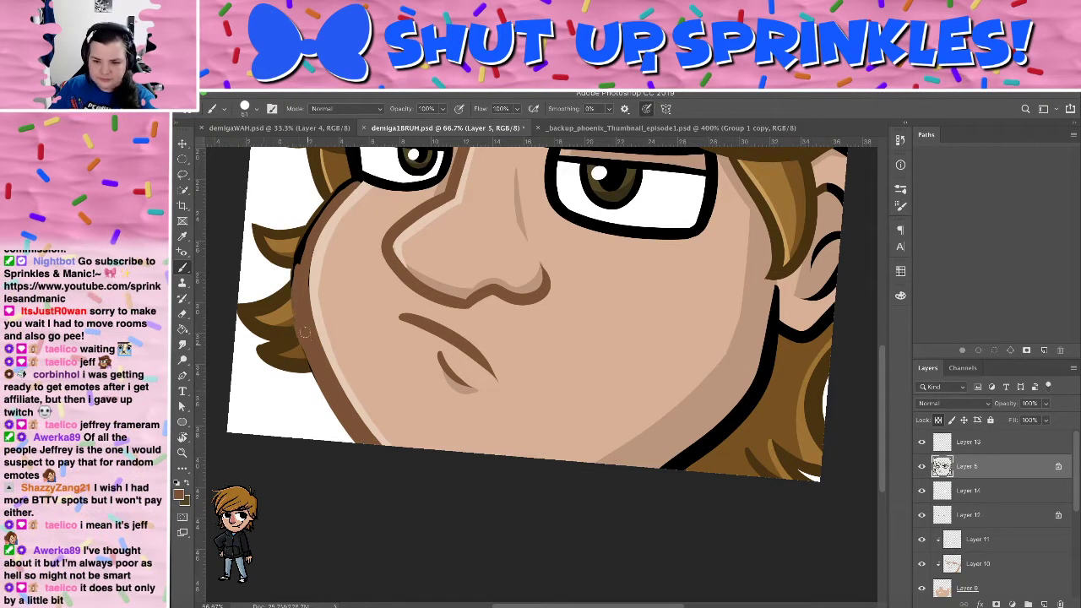
pyautogui.press('super+z')
pyautogui.moveTo(298, 282)
pyautogui.mouseDown()
pyautogui.moveTo(323, 392)
pyautogui.moveTo(297, 303)
pyautogui.moveTo(318, 378)
pyautogui.mouseUp()
pyautogui.moveTo(293, 291); pyautogui.dragTo(301, 314)
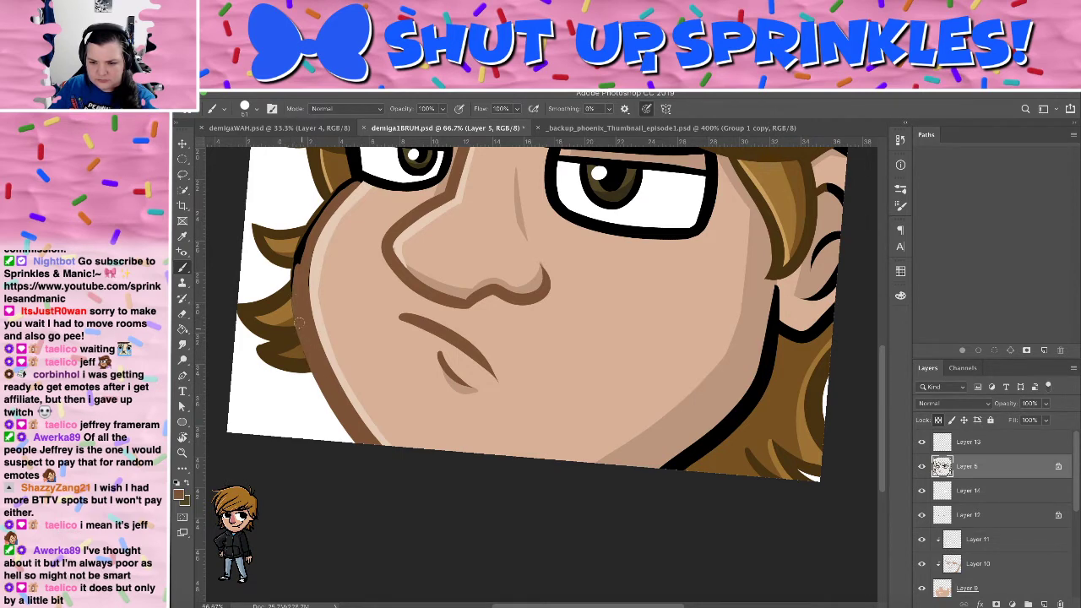
pyautogui.press('super+z')
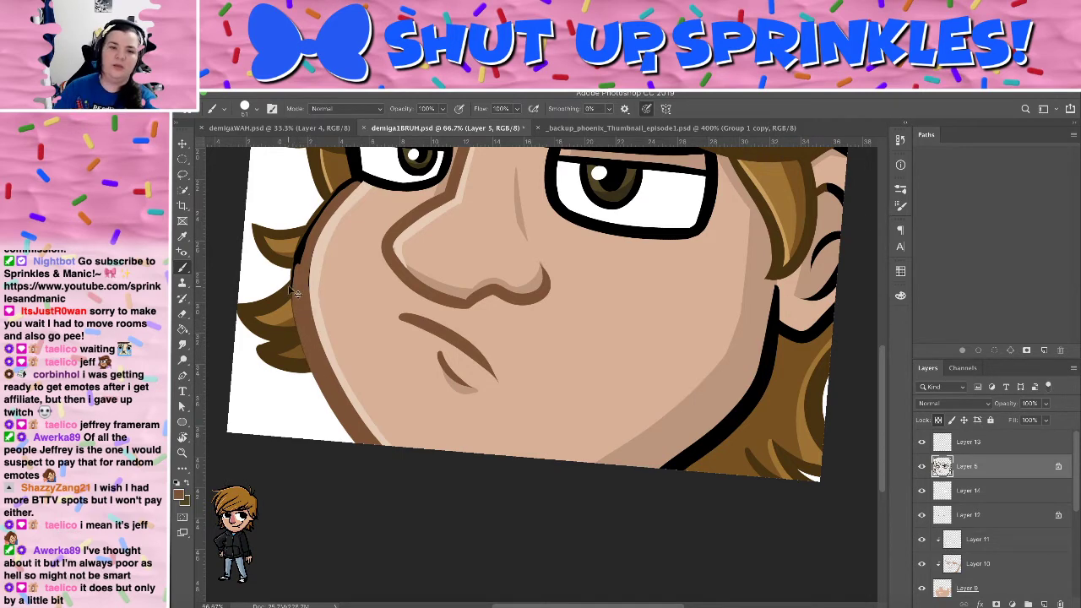
# Paint the upper far-cheek outline brown up to the outer corner of the smaller eye
pyautogui.press('super+plus')
pyautogui.moveTo(467, 357); pyautogui.dragTo(648, 317)
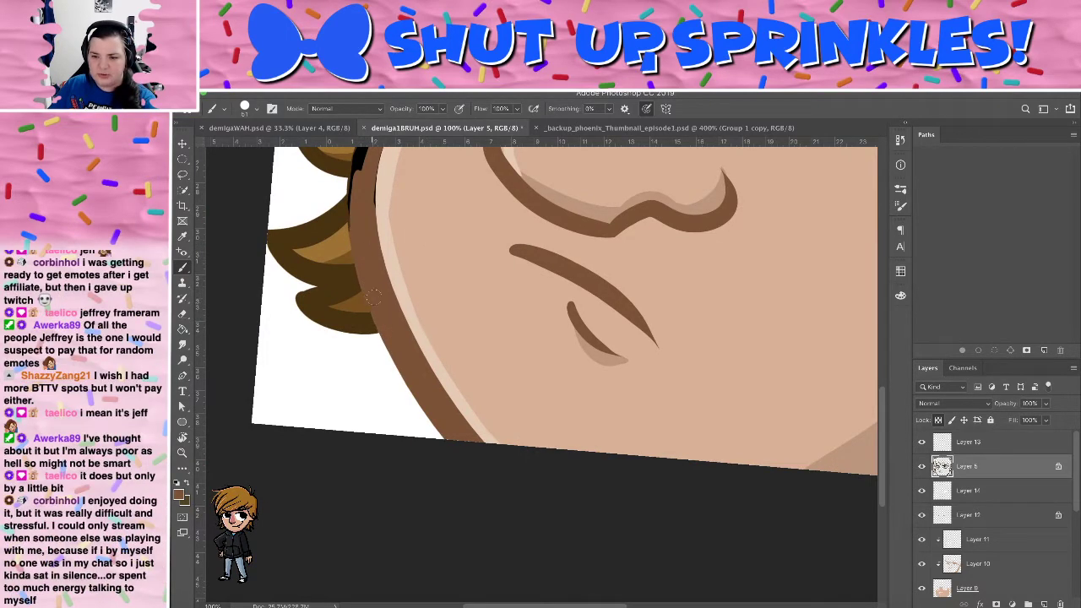
pyautogui.moveTo(453, 222); pyautogui.dragTo(427, 408)
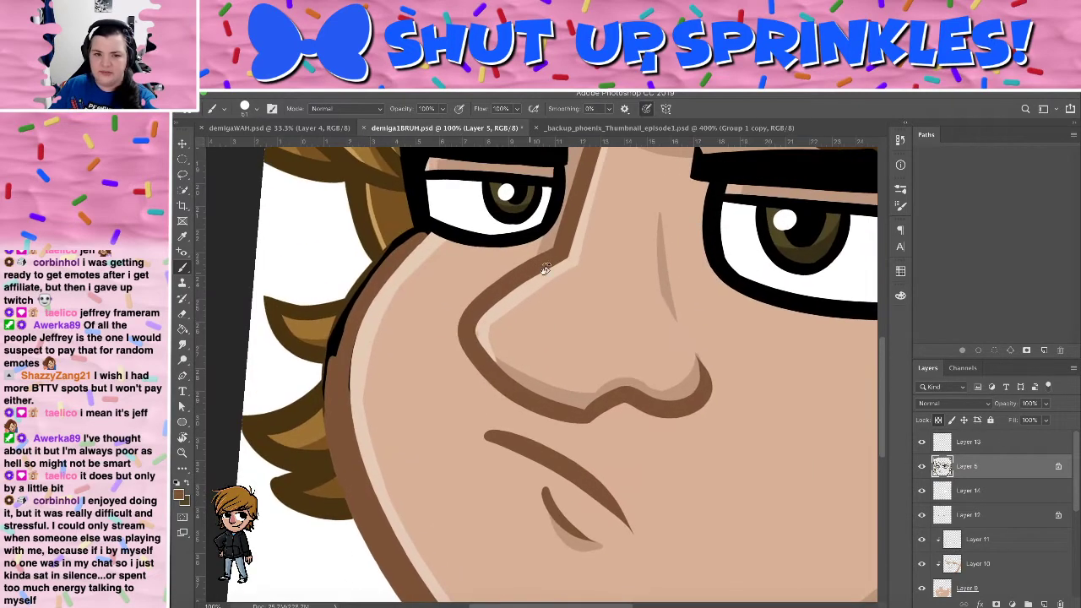
pyautogui.press('r')
pyautogui.moveTo(545, 269); pyautogui.dragTo(444, 332)
pyautogui.moveTo(497, 310); pyautogui.dragTo(590, 165)
pyautogui.press('b')
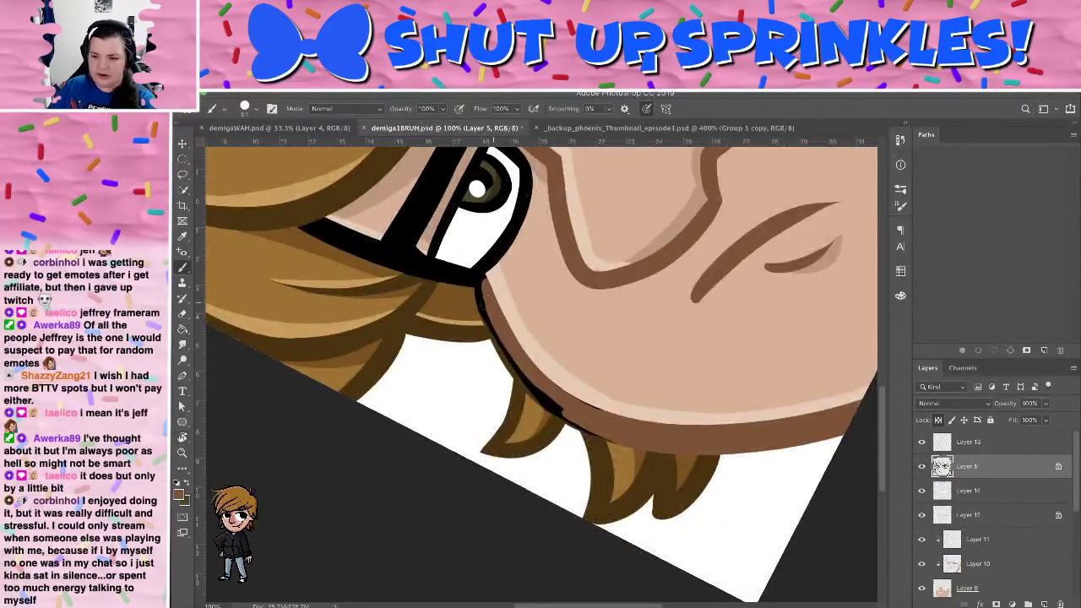
pyautogui.moveTo(486, 291); pyautogui.dragTo(525, 384)
pyautogui.press('super+z')
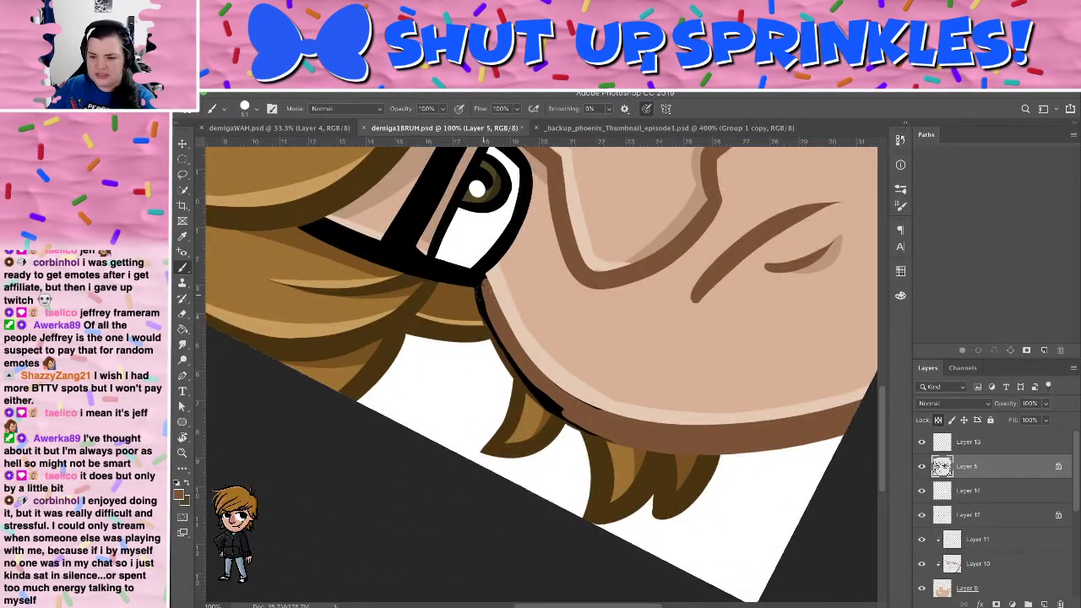
pyautogui.moveTo(483, 291); pyautogui.dragTo(537, 389)
pyautogui.moveTo(483, 290); pyautogui.dragTo(526, 384)
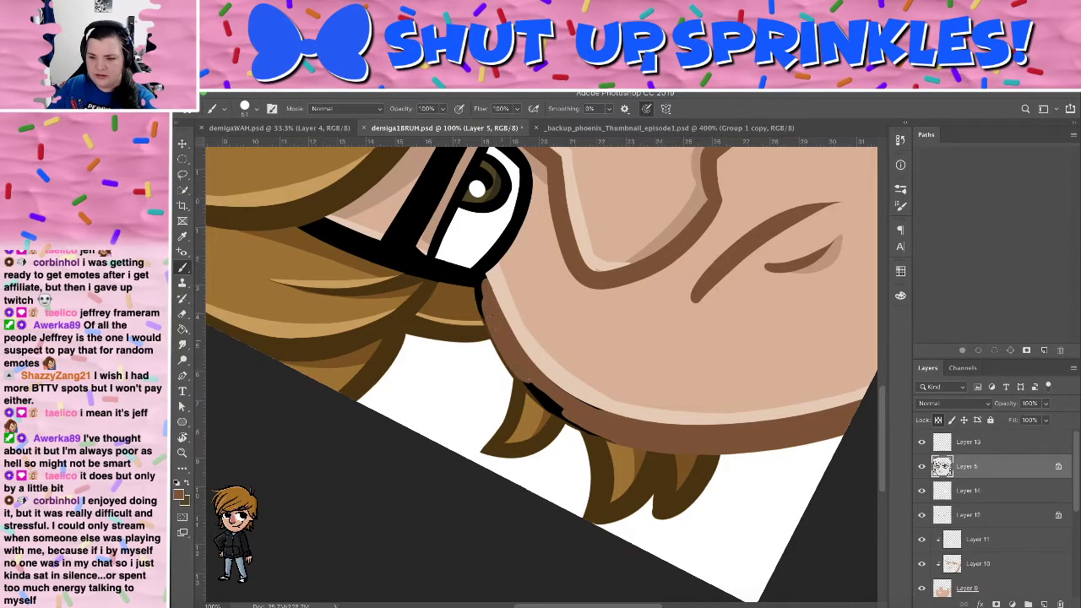
pyautogui.hotkey('ctrl', 'z')
pyautogui.hotkey('ctrl', 'z')
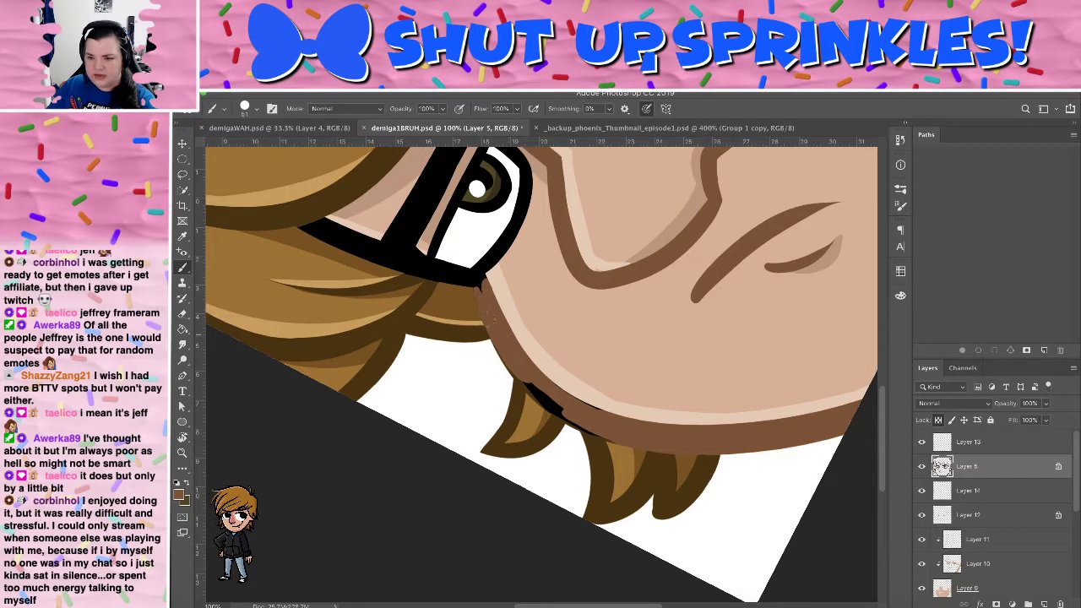
pyautogui.moveTo(479, 292); pyautogui.dragTo(485, 278)
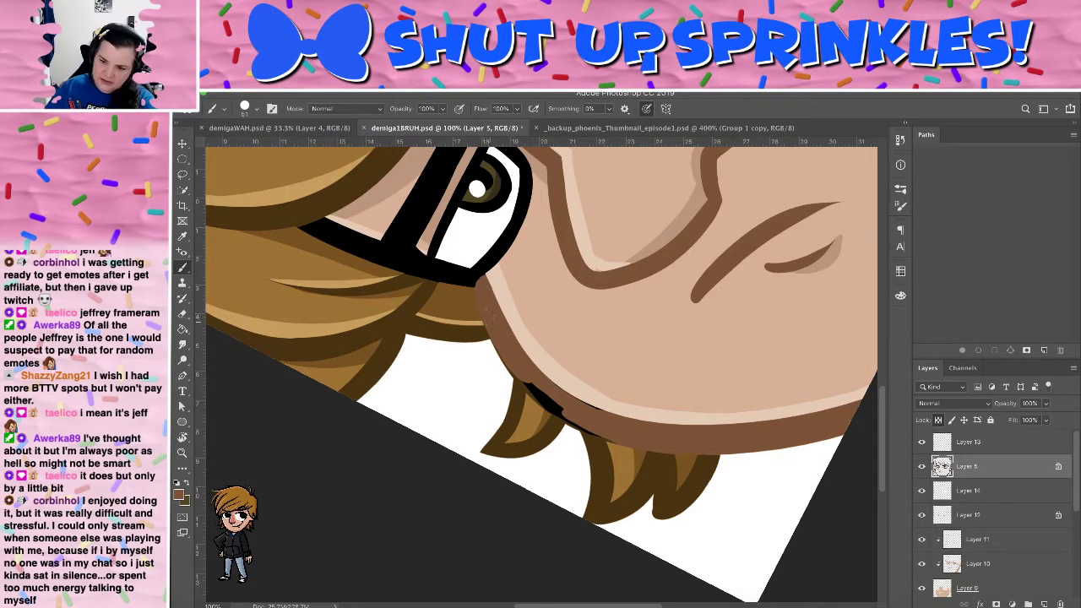
# Cover the remaining black patches midway along the far-cheek outline, beside the hair tufts, with brown
pyautogui.moveTo(508, 371); pyautogui.dragTo(540, 395)
pyautogui.press('r')
pyautogui.moveTo(620, 282)
pyautogui.mouseDown()
pyautogui.moveTo(622, 381)
pyautogui.moveTo(540, 371)
pyautogui.moveTo(529, 440)
pyautogui.mouseUp()
pyautogui.press('b')
pyautogui.press('super+z')
pyautogui.moveTo(532, 376); pyautogui.dragTo(530, 424)
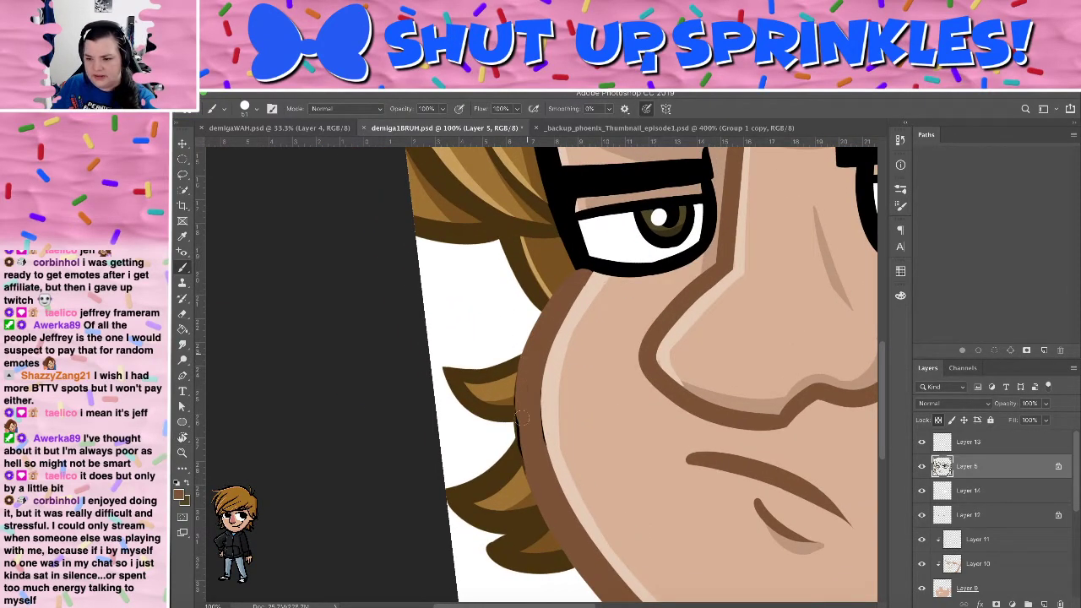
pyautogui.moveTo(523, 377); pyautogui.dragTo(524, 422)
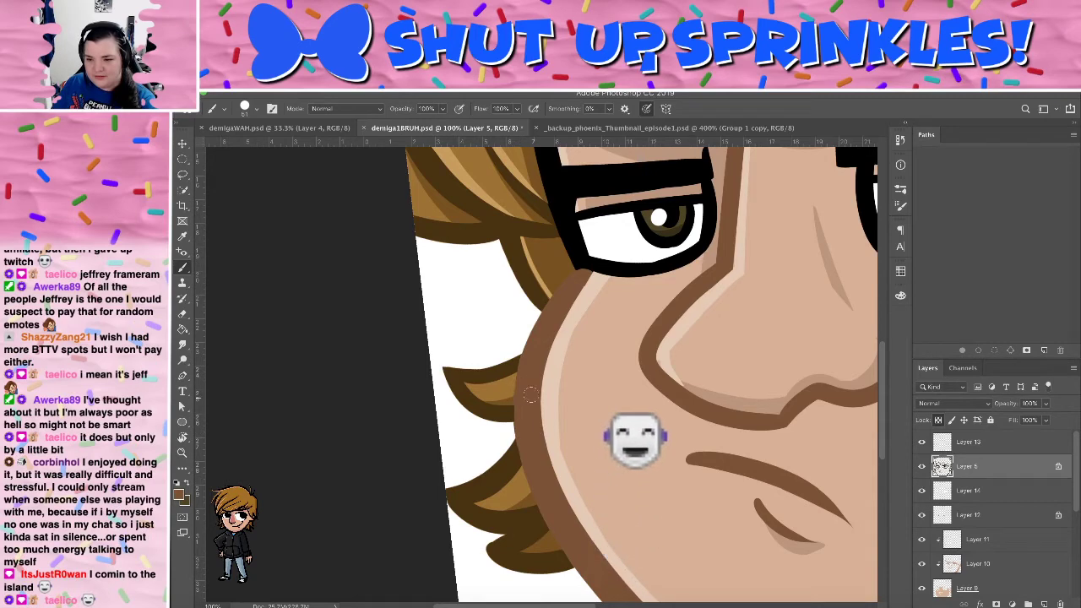
# Paint the inner side of the temple outline brown from the smaller eye's outer corner up past the eyebrow
pyautogui.moveTo(594, 276)
pyautogui.mouseDown()
pyautogui.moveTo(492, 256)
pyautogui.moveTo(509, 448)
pyautogui.moveTo(529, 387)
pyautogui.moveTo(520, 390)
pyautogui.moveTo(486, 257)
pyautogui.mouseUp()
pyautogui.press('super+z')
pyautogui.moveTo(513, 379); pyautogui.dragTo(478, 251)
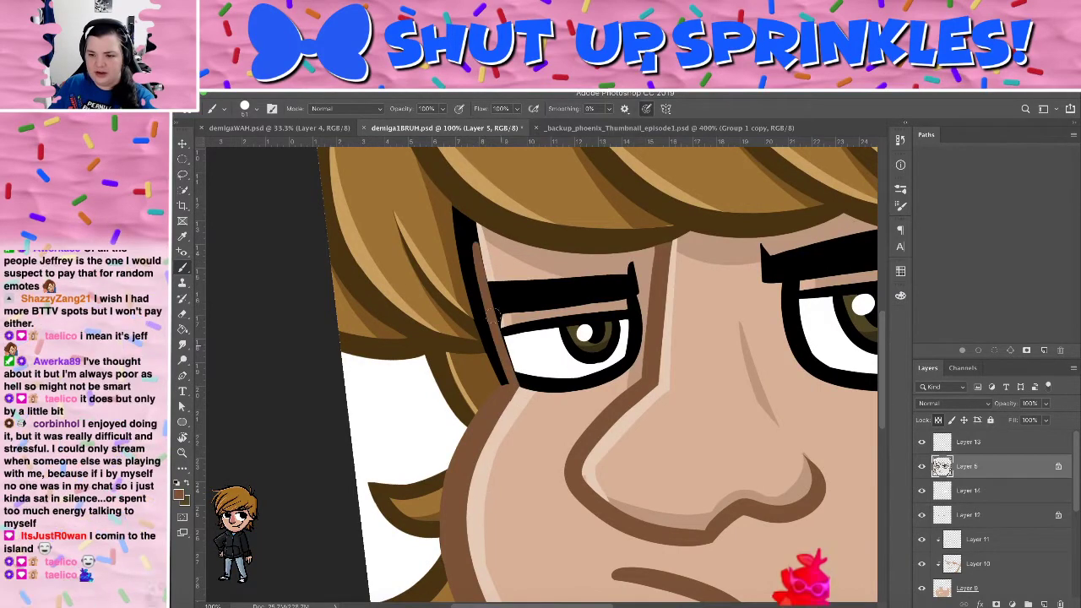
pyautogui.press('super+z')
pyautogui.moveTo(516, 385); pyautogui.dragTo(478, 247)
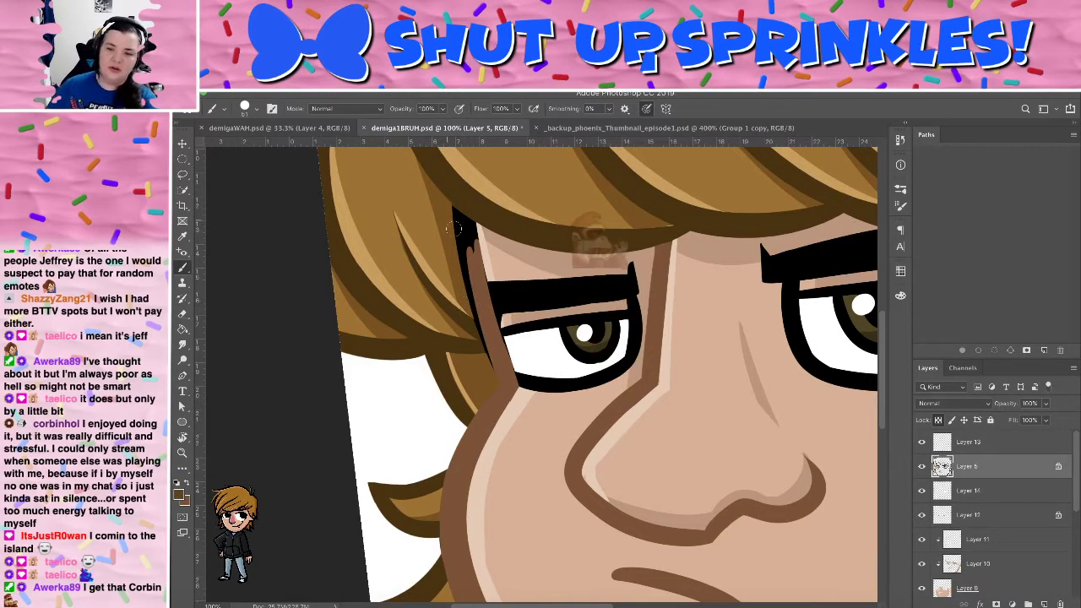
# Sample the dark brown of the hair outline and paint over the black hair-side edge of the temple line
pyautogui.press('i')
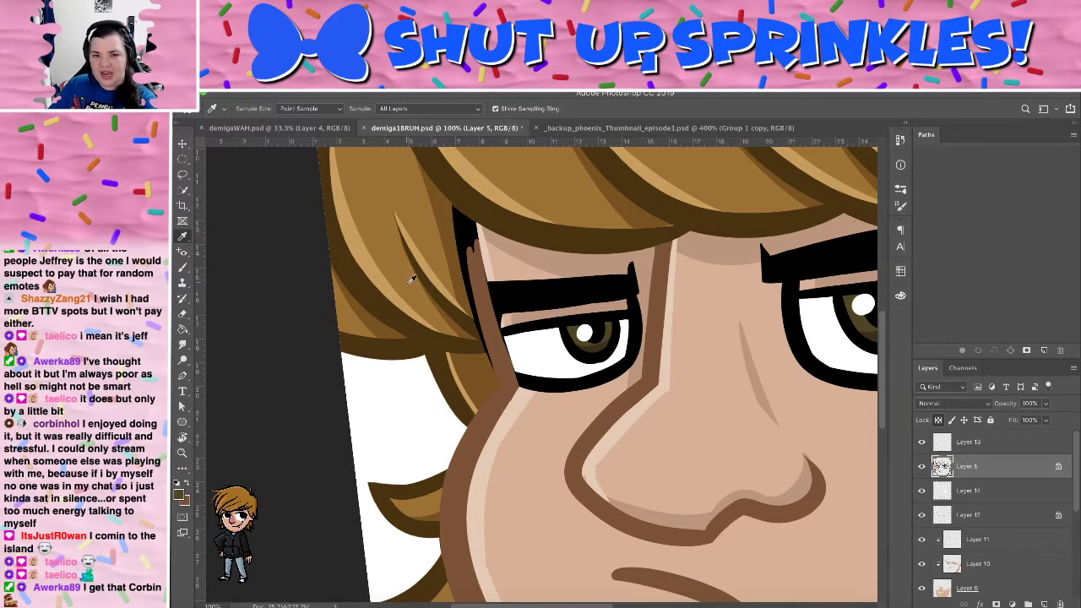
pyautogui.keyDown('alt'); pyautogui.click(419, 326); pyautogui.keyUp('alt')
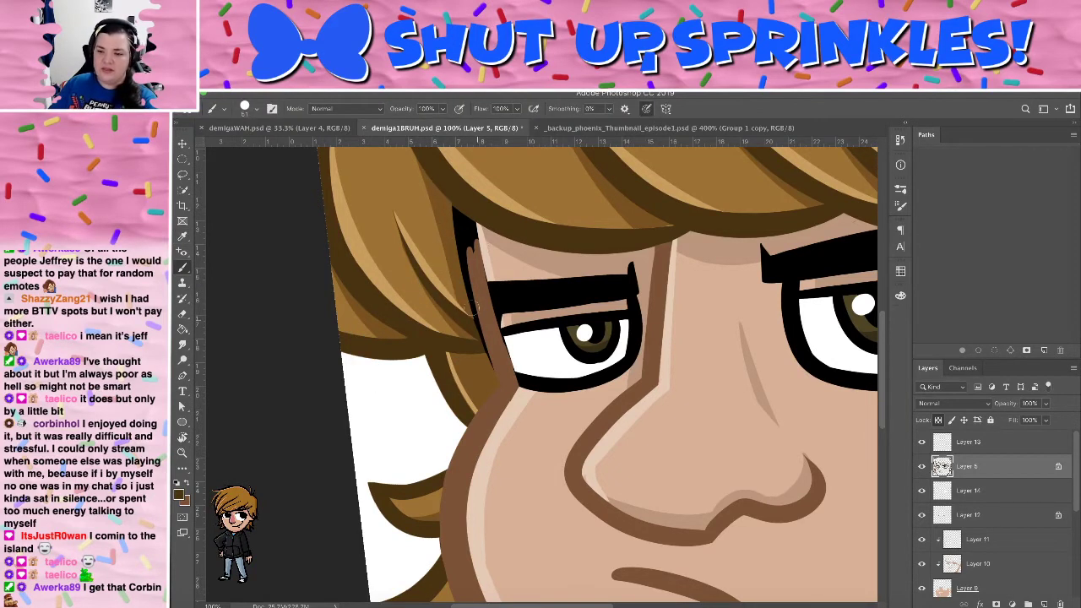
pyautogui.moveTo(459, 271); pyautogui.dragTo(488, 362)
pyautogui.moveTo(468, 289); pyautogui.dragTo(487, 367)
pyautogui.moveTo(461, 277); pyautogui.dragTo(467, 299)
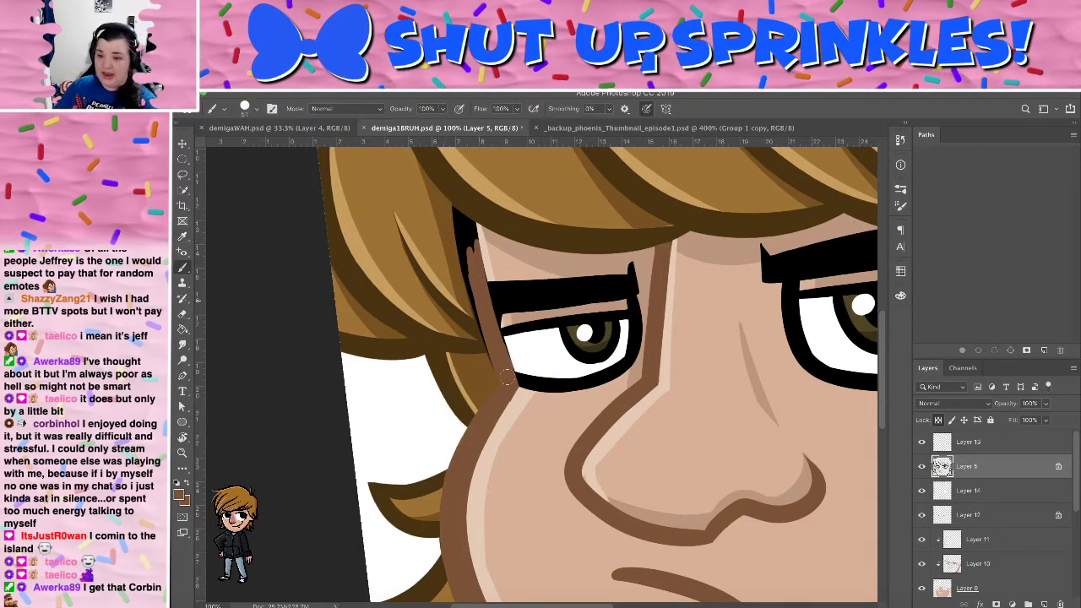
# Finish the temple outline in the skin-outline brown, covering the leftover black up to the fringe
pyautogui.moveTo(466, 272); pyautogui.dragTo(498, 363)
pyautogui.moveTo(471, 269)
pyautogui.mouseDown()
pyautogui.moveTo(484, 327)
pyautogui.moveTo(465, 284)
pyautogui.moveTo(500, 364)
pyautogui.moveTo(463, 263)
pyautogui.moveTo(471, 294)
pyautogui.mouseUp()
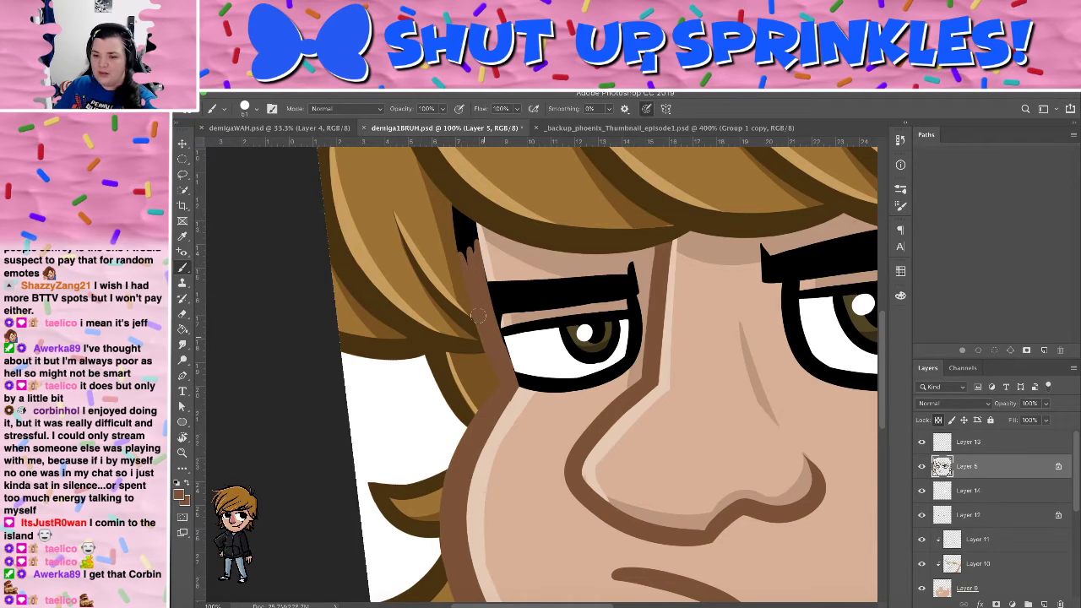
pyautogui.moveTo(478, 315)
pyautogui.mouseDown()
pyautogui.moveTo(480, 300)
pyautogui.moveTo(488, 334)
pyautogui.mouseUp()
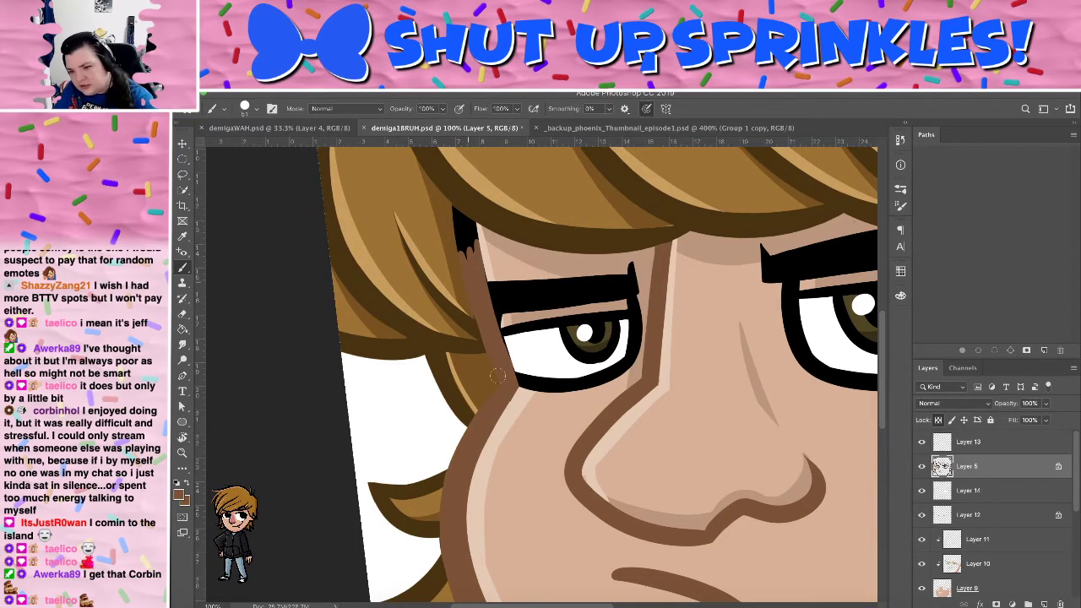
pyautogui.moveTo(507, 402); pyautogui.dragTo(477, 291)
pyautogui.moveTo(457, 242)
pyautogui.mouseDown()
pyautogui.moveTo(460, 301)
pyautogui.moveTo(444, 327)
pyautogui.mouseUp()
pyautogui.moveTo(412, 268)
pyautogui.mouseDown()
pyautogui.moveTo(463, 308)
pyautogui.moveTo(453, 292)
pyautogui.moveTo(430, 300)
pyautogui.moveTo(447, 342)
pyautogui.mouseUp()
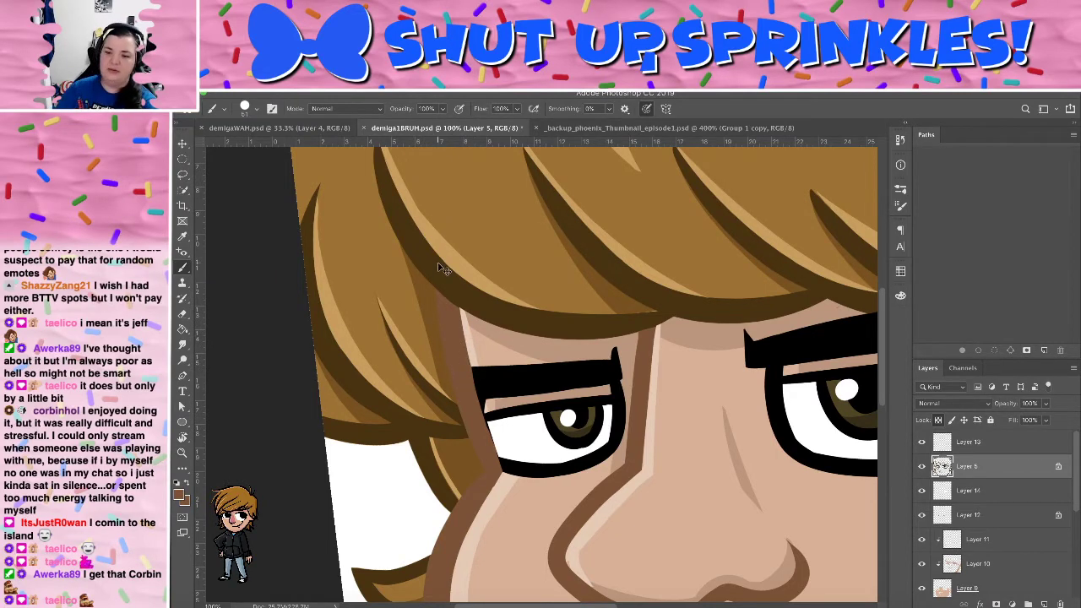
# Sample black from the smaller eye's eyebrow and touch up the eyebrow's outer end against the temple line
pyautogui.scroll(-4, 438, 267)
pyautogui.scroll(-1, 438, 267)
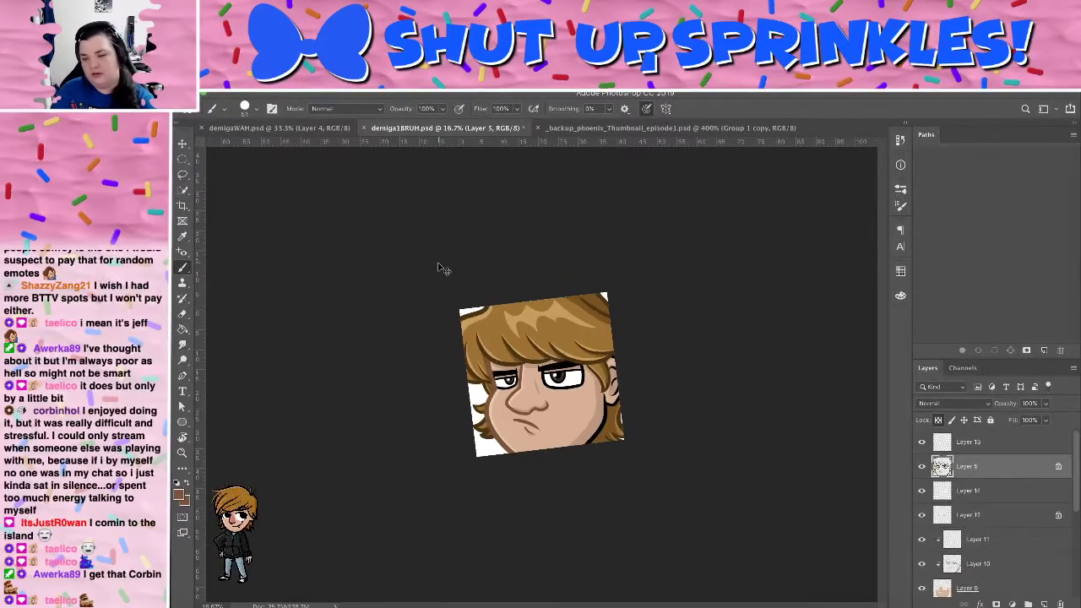
pyautogui.scroll(5, 437, 267)
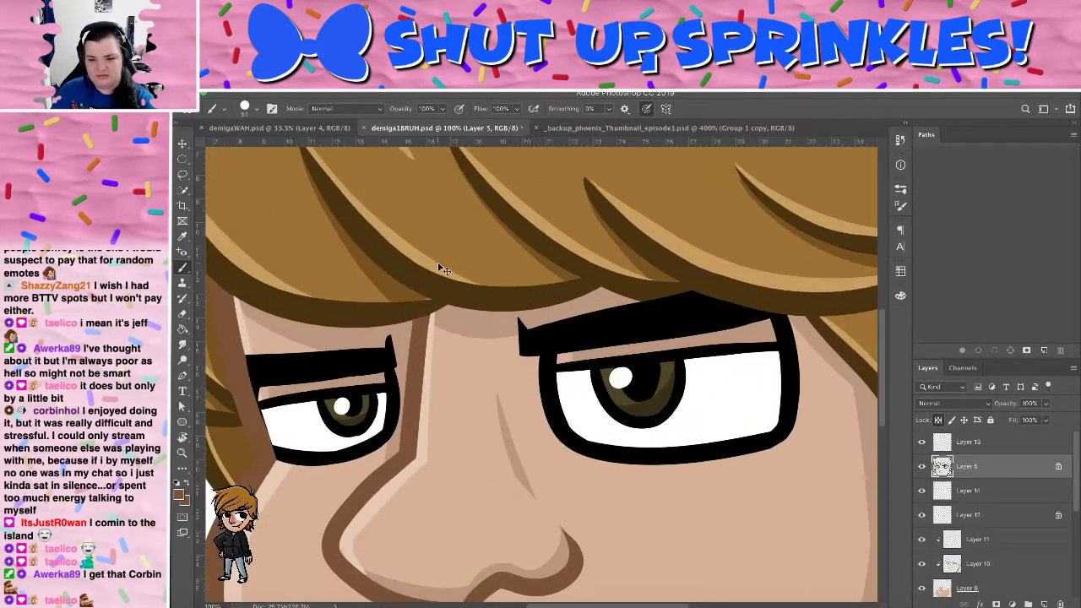
pyautogui.moveTo(438, 266)
pyautogui.mouseDown()
pyautogui.moveTo(560, 199)
pyautogui.moveTo(642, 128)
pyautogui.mouseUp()
pyautogui.press('e')
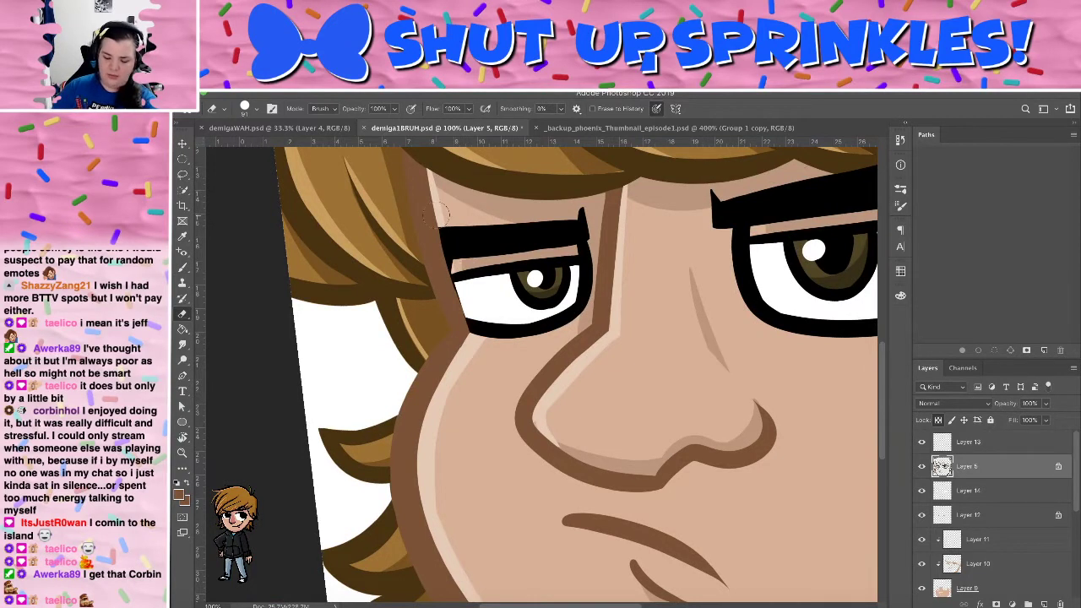
pyautogui.press('i')
pyautogui.click(478, 242)
pyautogui.press('b')
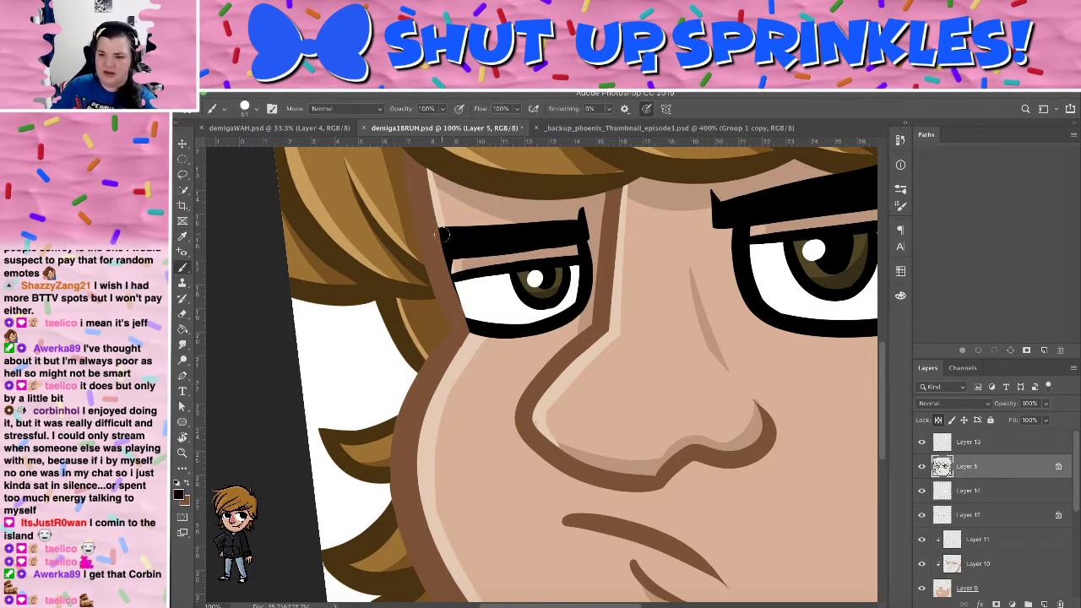
pyautogui.moveTo(442, 234)
pyautogui.mouseDown()
pyautogui.moveTo(425, 236)
pyautogui.moveTo(433, 252)
pyautogui.mouseUp()
pyautogui.press('super+z')
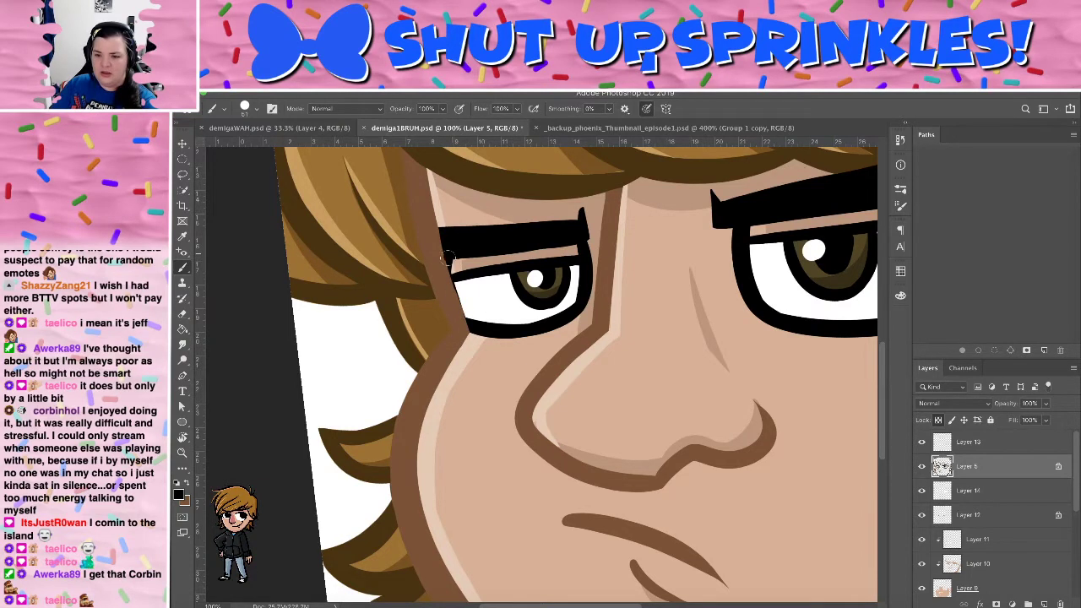
# Repaint the outer edge of the smaller eye's outline black, from the eyebrow down to the lower lid
pyautogui.moveTo(447, 258); pyautogui.dragTo(464, 328)
pyautogui.press('super+z')
pyautogui.moveTo(452, 255); pyautogui.dragTo(470, 315)
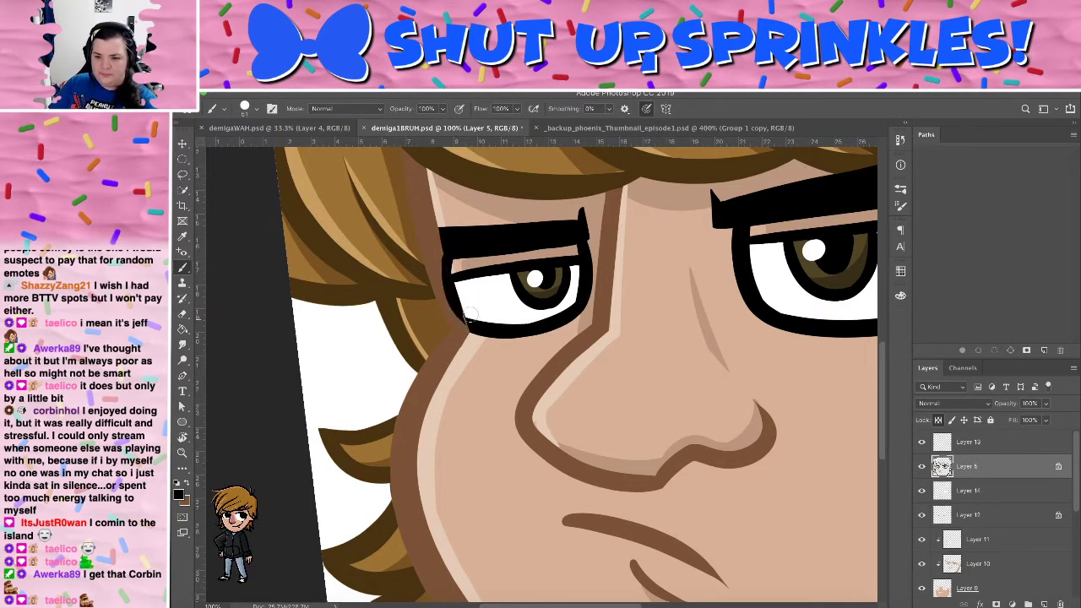
pyautogui.hotkey('ctrl', 'z')
pyautogui.moveTo(448, 250); pyautogui.dragTo(468, 328)
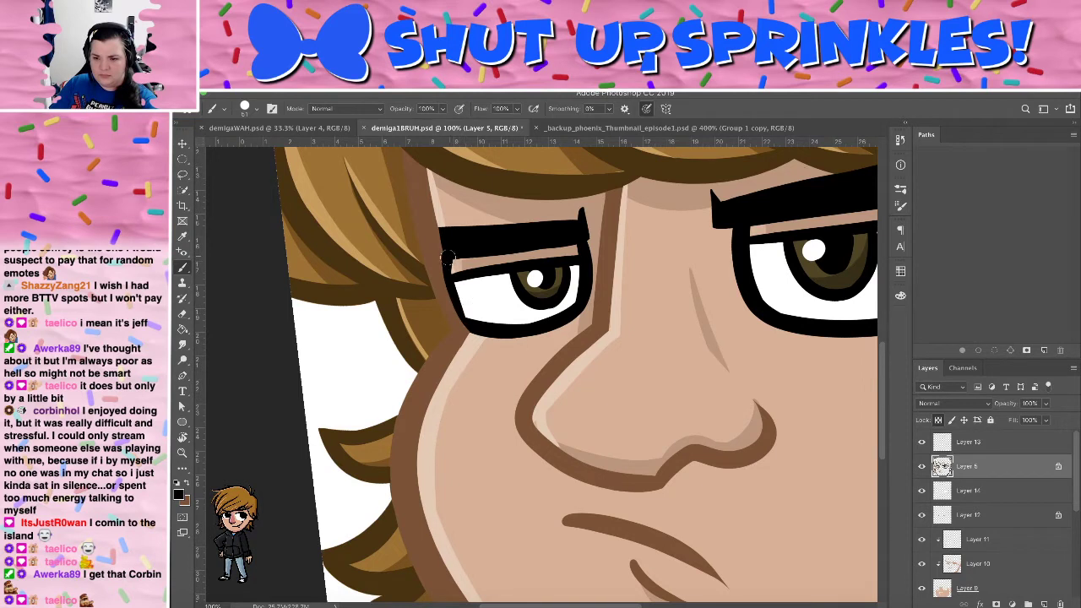
pyautogui.moveTo(448, 257); pyautogui.dragTo(466, 329)
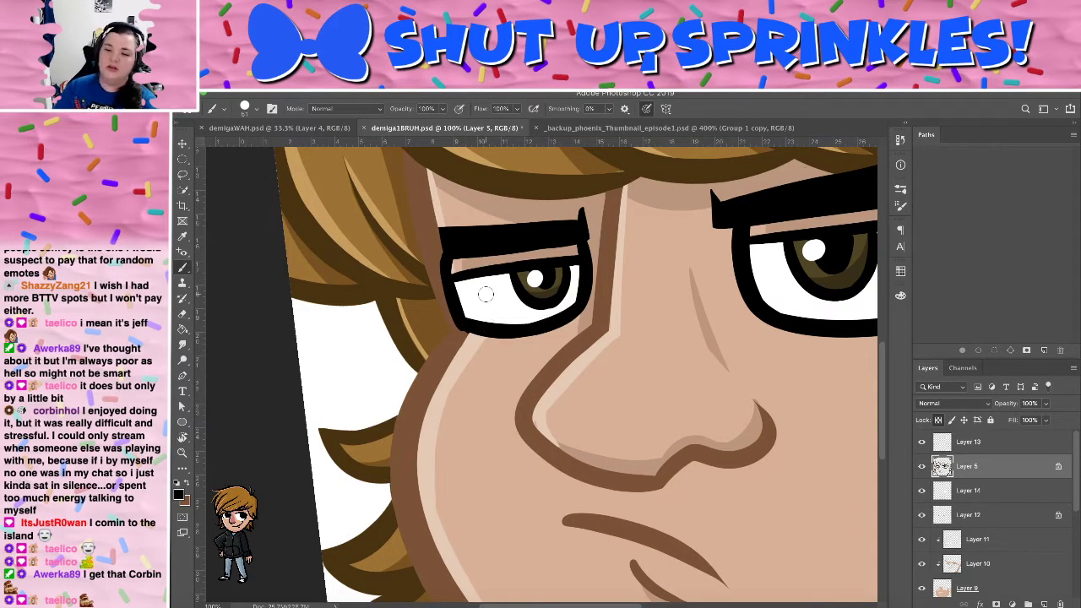
# Resample the eyebrow's black and extend the outer tip of the smaller eye's eyebrow over the brown temple outline
pyautogui.keyDown('alt'); pyautogui.click(422, 381); pyautogui.keyUp('alt')
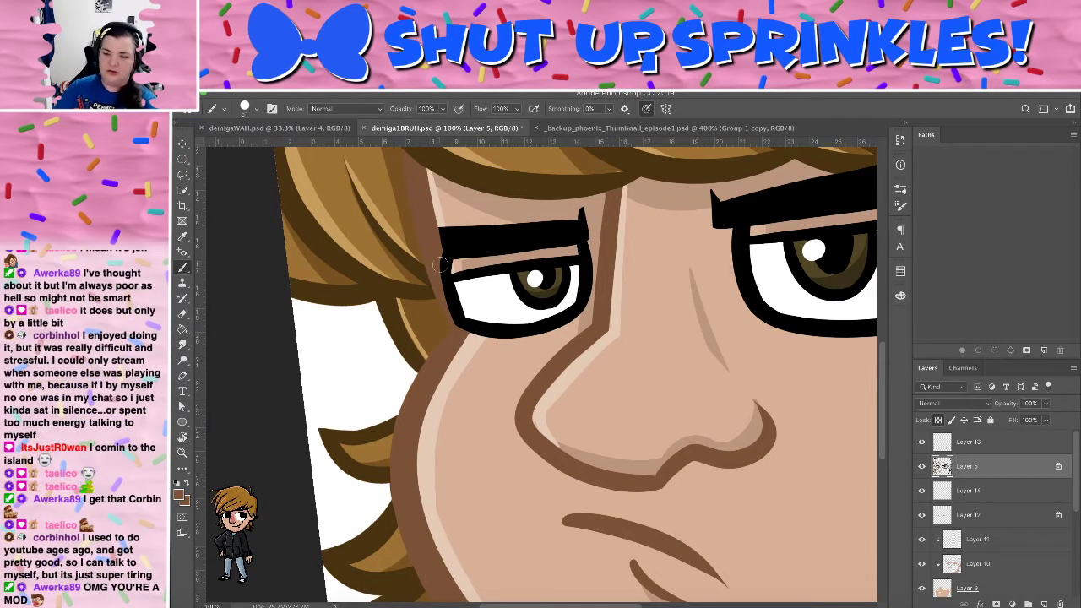
pyautogui.press('i')
pyautogui.click(490, 249)
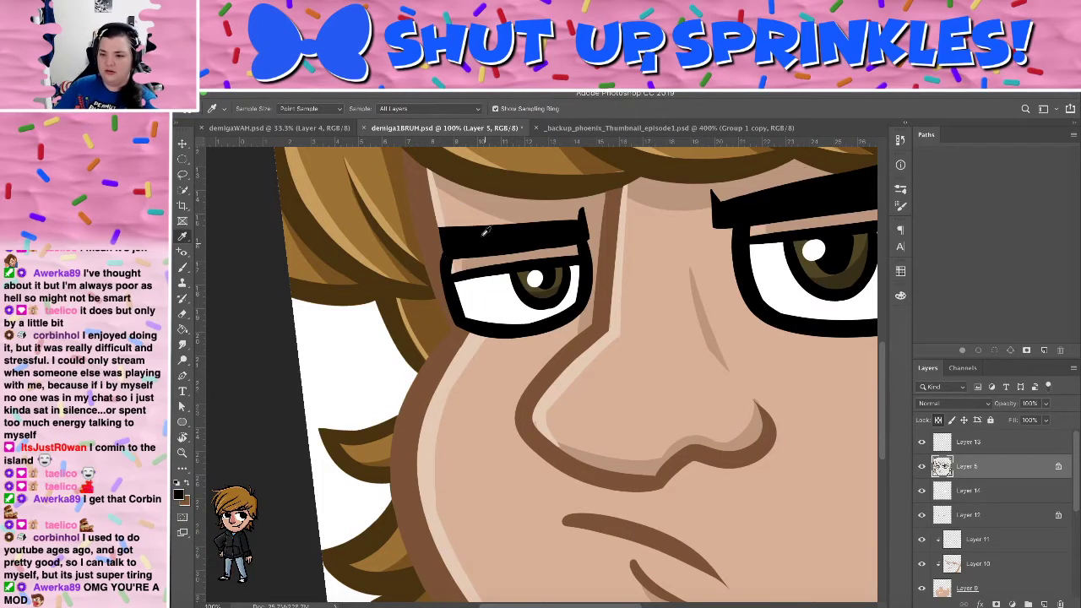
pyautogui.press('b')
pyautogui.moveTo(435, 233)
pyautogui.mouseDown()
pyautogui.moveTo(472, 228)
pyautogui.moveTo(444, 233)
pyautogui.mouseUp()
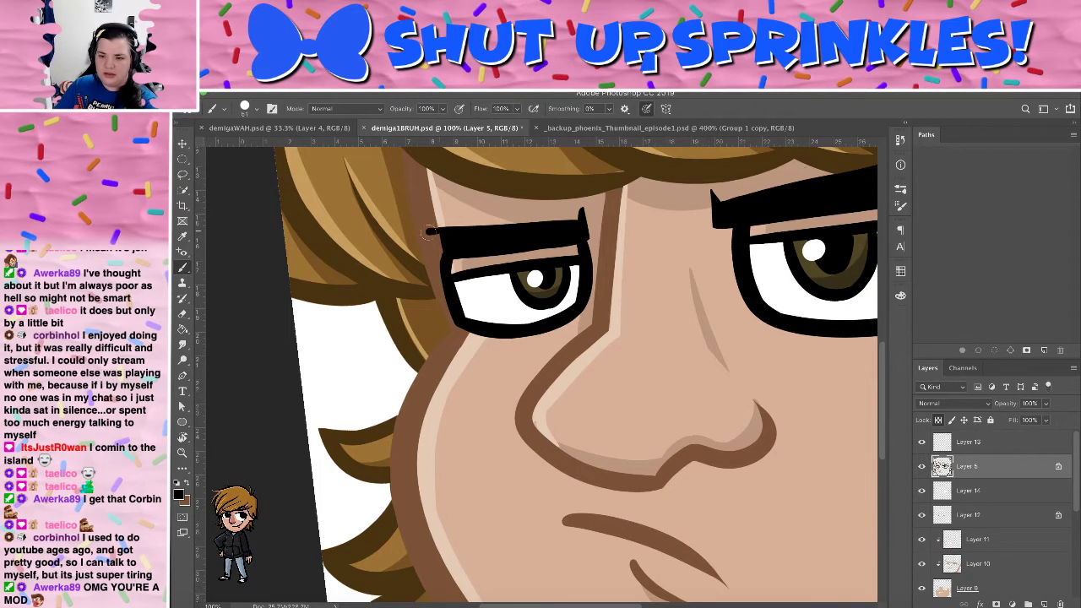
pyautogui.moveTo(429, 232)
pyautogui.mouseDown()
pyautogui.moveTo(434, 251)
pyautogui.moveTo(445, 233)
pyautogui.mouseUp()
pyautogui.press('super+z')
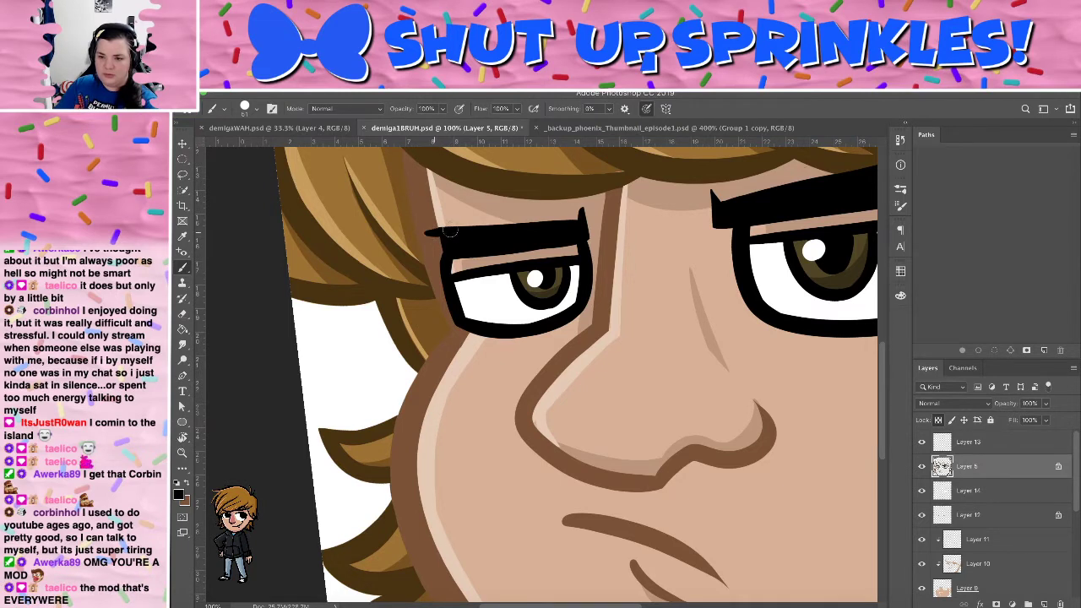
# Fill out the squared outer end of the smaller eye's eyebrow in black and resample the brown of the facial outline
pyautogui.moveTo(426, 236)
pyautogui.mouseDown()
pyautogui.moveTo(430, 259)
pyautogui.moveTo(455, 252)
pyautogui.moveTo(436, 239)
pyautogui.mouseUp()
pyautogui.press('super+z')
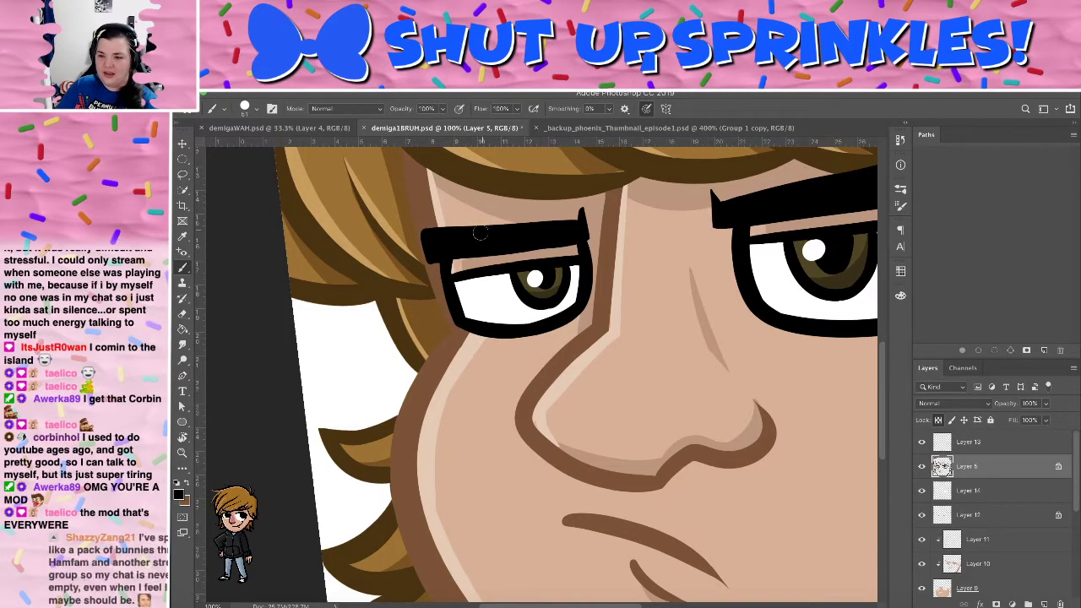
pyautogui.keyDown('alt'); pyautogui.click(435, 291); pyautogui.keyUp('alt')
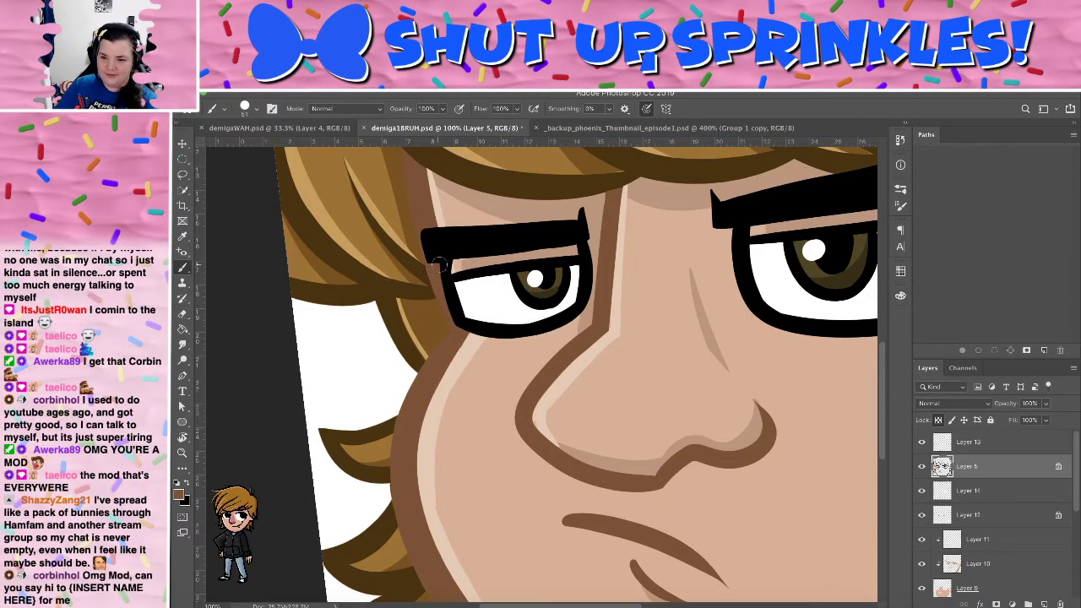
# Recolour the upper end of the jaw outline, just below the ear, in the skin-outline brown
pyautogui.moveTo(497, 242); pyautogui.dragTo(440, 172)
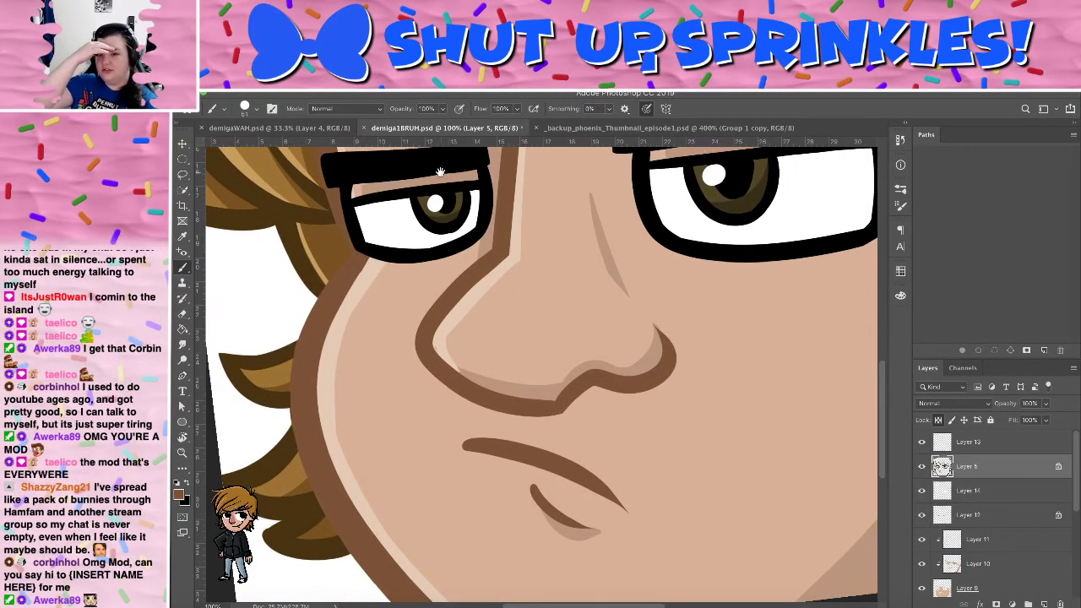
pyautogui.moveTo(507, 236); pyautogui.dragTo(405, 422)
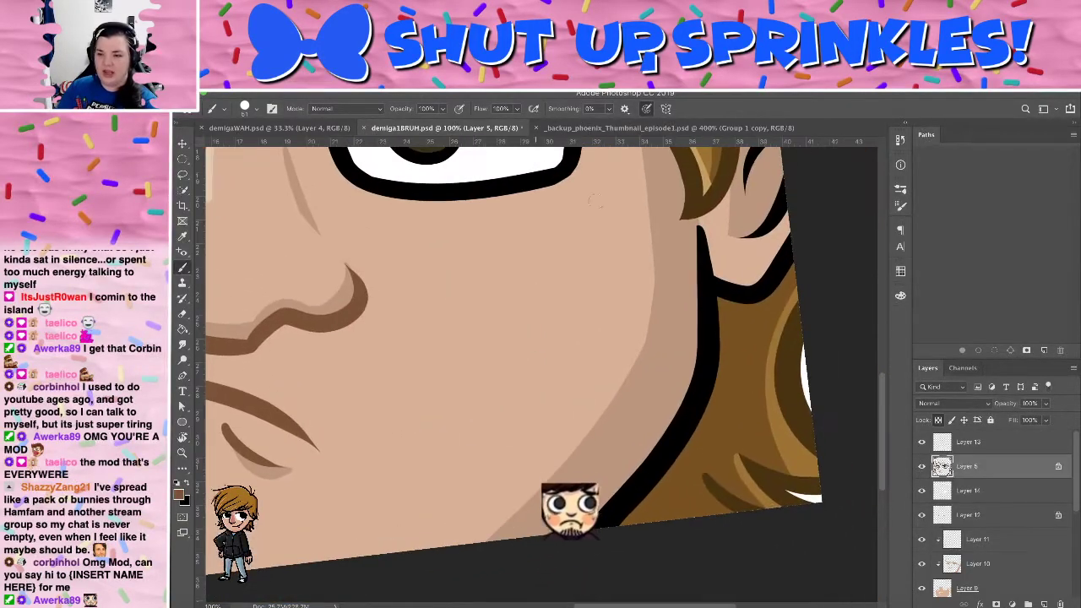
pyautogui.press('x')
pyautogui.keyDown('alt'); pyautogui.click(671, 243); pyautogui.keyUp('alt')
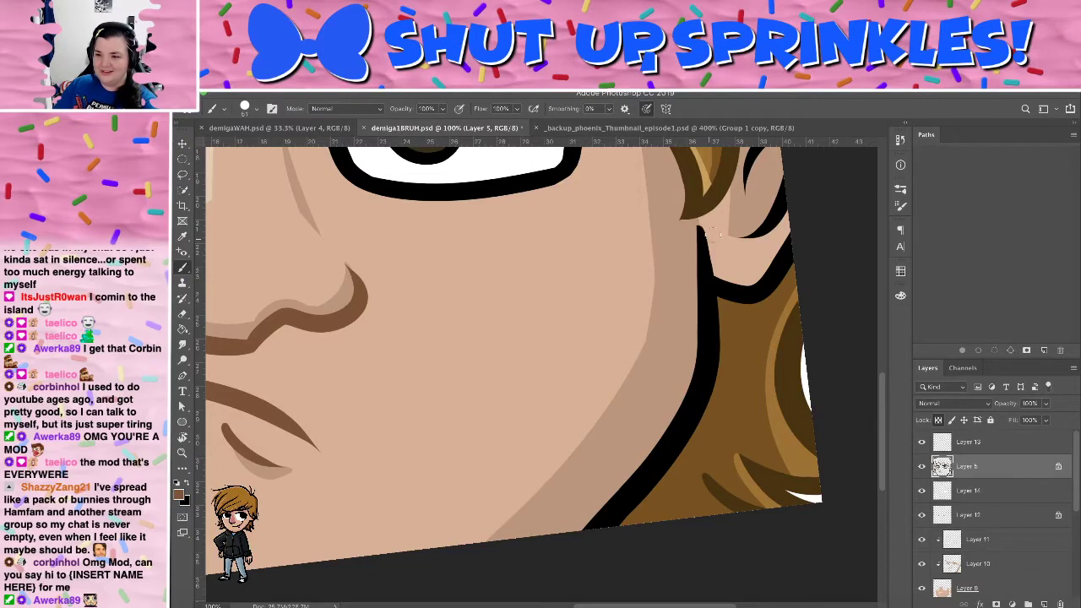
pyautogui.moveTo(704, 236)
pyautogui.mouseDown()
pyautogui.moveTo(732, 256)
pyautogui.moveTo(712, 282)
pyautogui.mouseUp()
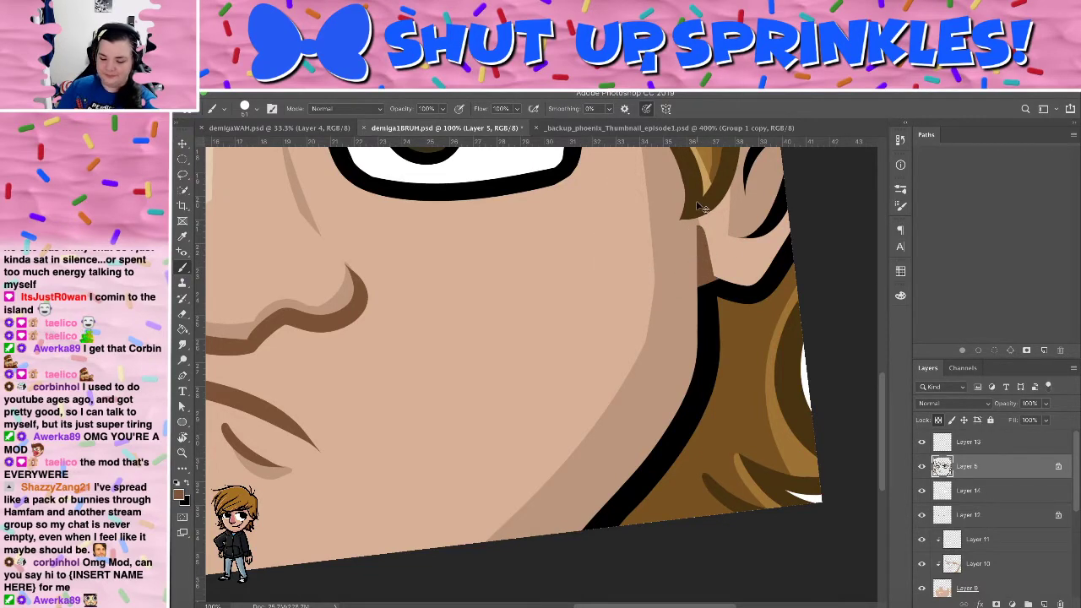
# Examine the whole face at several reduced sizes for outlines that are still black
pyautogui.hotkey('ctrl', '-')
pyautogui.hotkey('ctrl', '-')
pyautogui.hotkey('ctrl', '-')
pyautogui.hotkey('ctrl', '-')
pyautogui.hotkey('ctrl', '-')
pyautogui.hotkey('ctrl', '-')
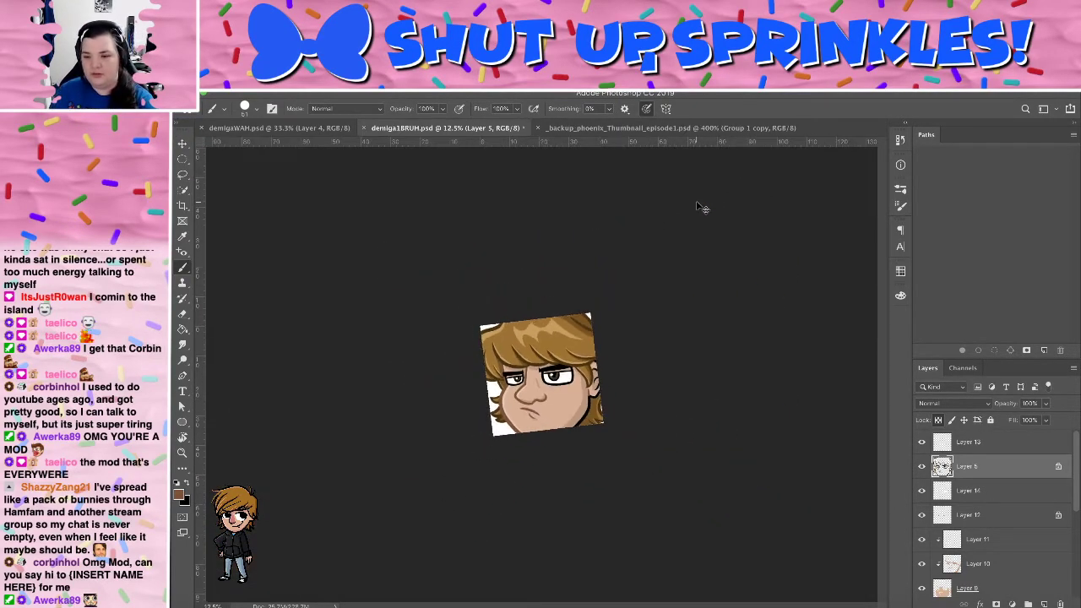
pyautogui.hotkey('ctrl', '-')
pyautogui.hotkey('ctrl', '-')
pyautogui.hotkey('ctrl', '-')
pyautogui.hotkey('ctrl', '+')
pyautogui.hotkey('ctrl', '+')
pyautogui.hotkey('ctrl', '+')
pyautogui.hotkey('ctrl', '+')
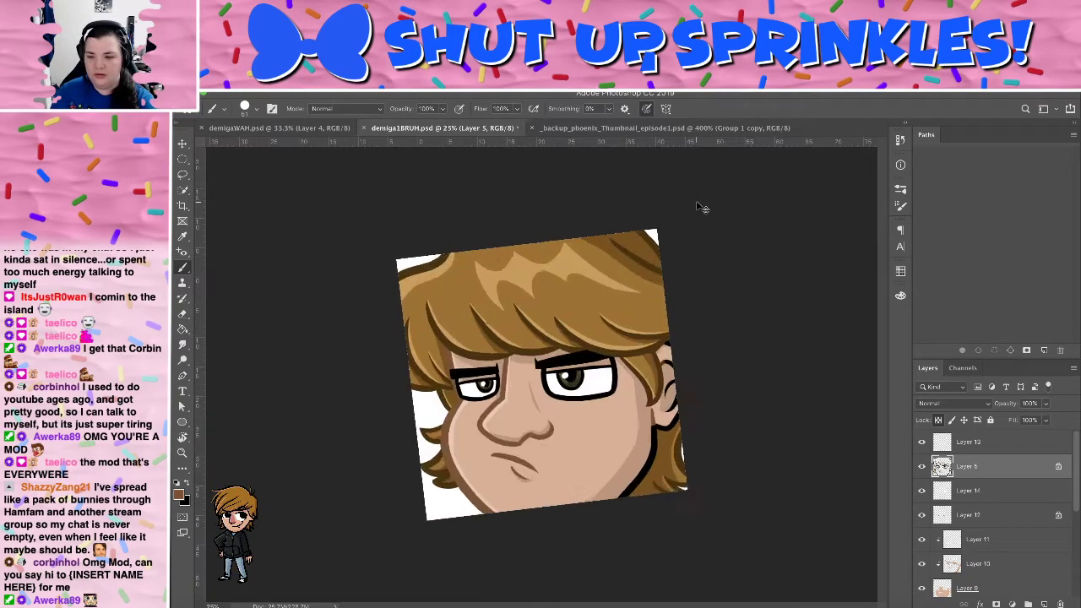
pyautogui.hotkey('ctrl', '+')
pyautogui.hotkey('ctrl', '+')
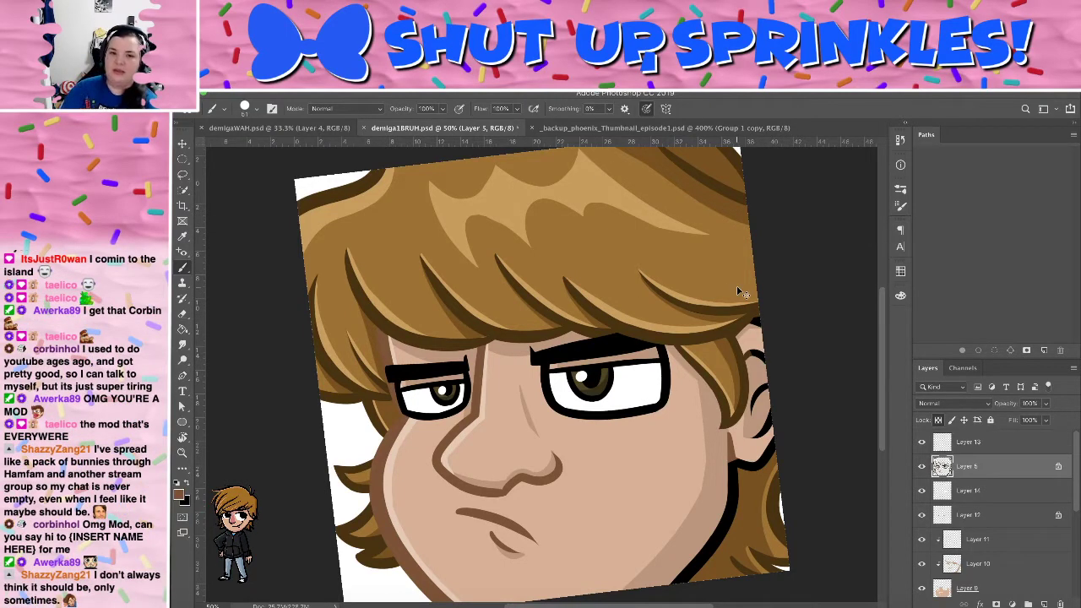
# Recolour the ear's upper arc, inner fold and earlobe outlines in the skin-outline brown
pyautogui.hotkey('ctrl', '+')
pyautogui.hotkey('ctrl', '+')
pyautogui.hotkey('ctrl', '+')
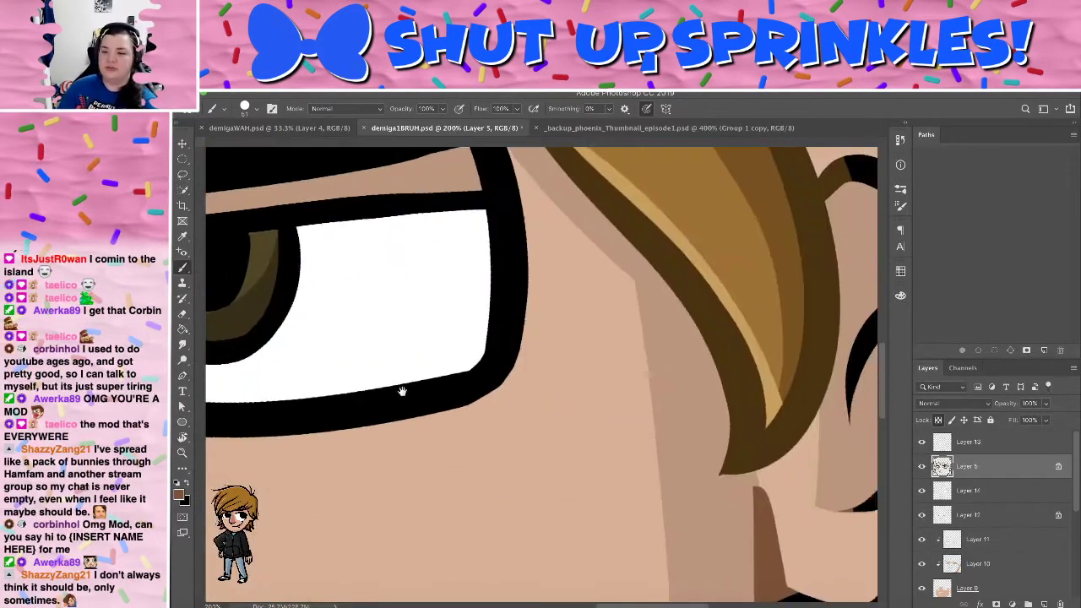
pyautogui.moveTo(748, 408); pyautogui.dragTo(354, 482)
pyautogui.press('x')
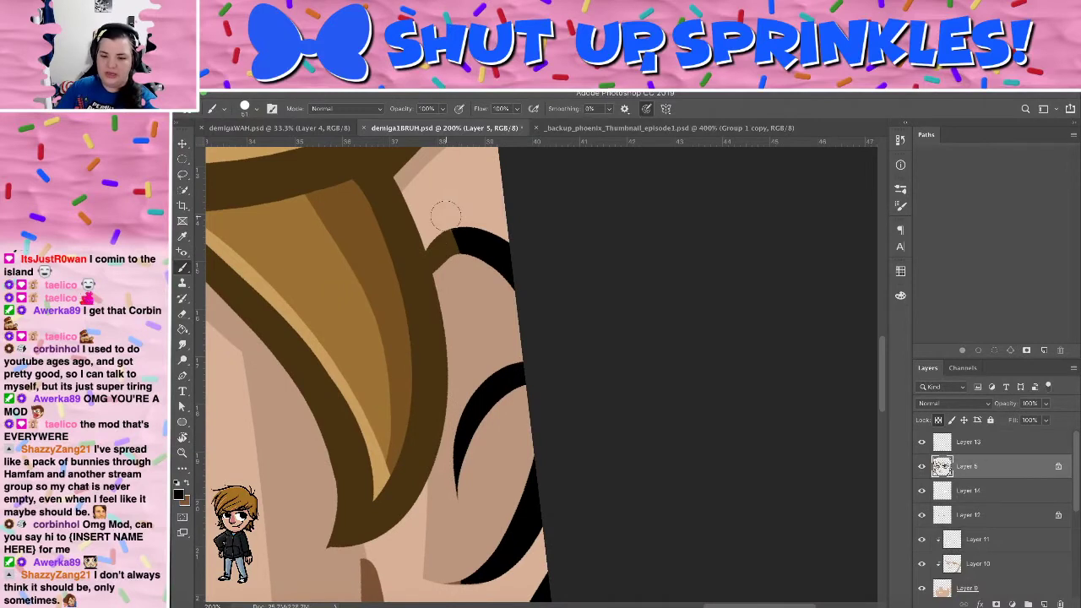
pyautogui.press('x')
pyautogui.moveTo(454, 235); pyautogui.dragTo(432, 263)
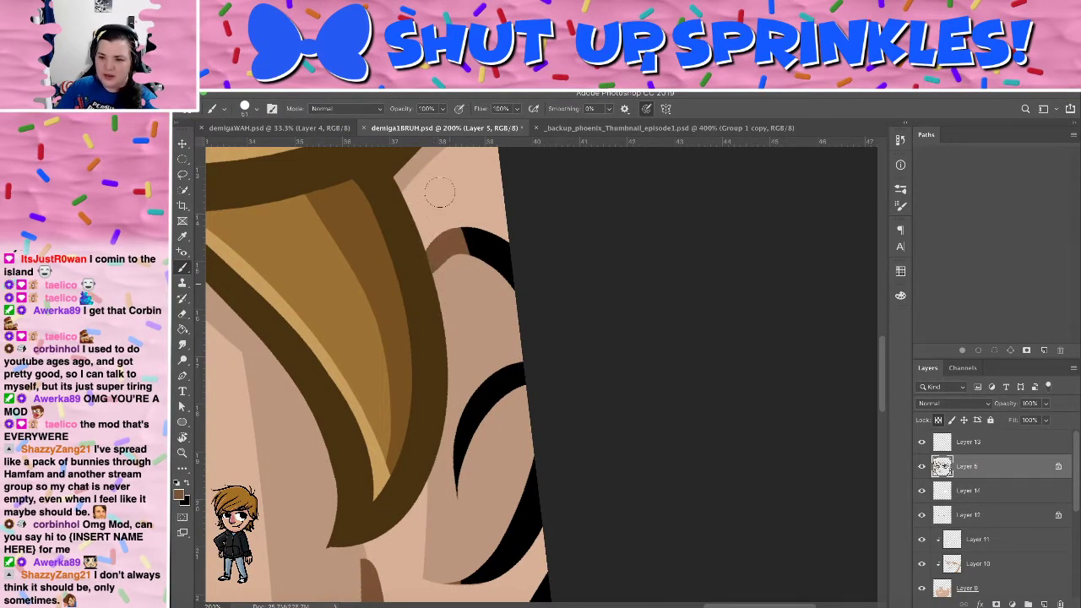
pyautogui.moveTo(449, 221)
pyautogui.mouseDown()
pyautogui.moveTo(531, 367)
pyautogui.moveTo(513, 374)
pyautogui.moveTo(461, 487)
pyautogui.moveTo(456, 473)
pyautogui.mouseUp()
pyautogui.moveTo(542, 351); pyautogui.dragTo(519, 106)
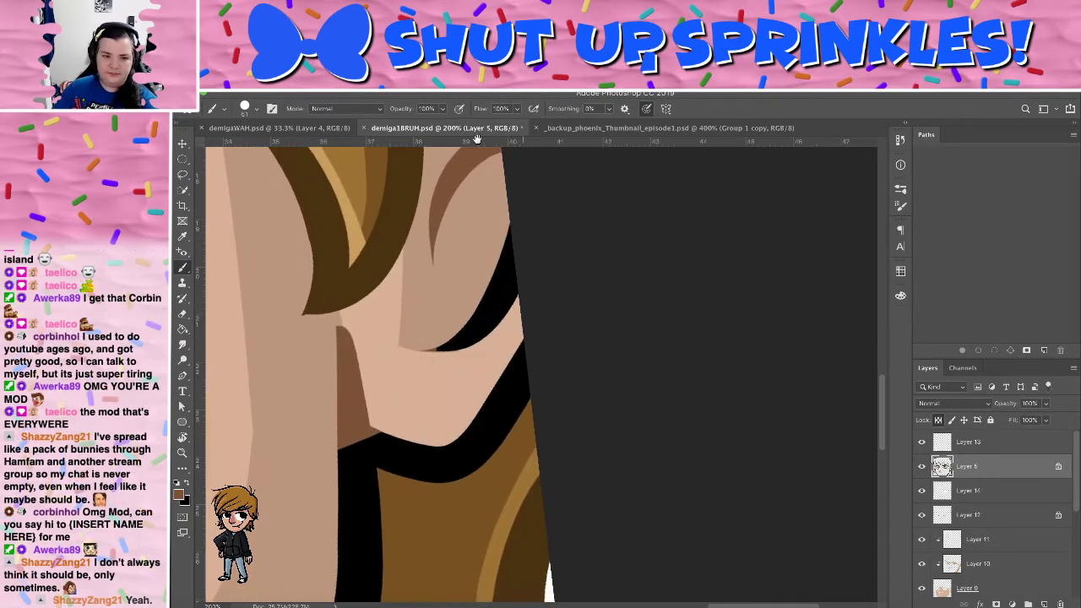
pyautogui.moveTo(400, 488)
pyautogui.mouseDown()
pyautogui.moveTo(428, 466)
pyautogui.moveTo(420, 418)
pyautogui.moveTo(485, 459)
pyautogui.moveTo(474, 365)
pyautogui.moveTo(530, 410)
pyautogui.moveTo(543, 385)
pyautogui.moveTo(507, 251)
pyautogui.moveTo(513, 273)
pyautogui.moveTo(483, 356)
pyautogui.moveTo(475, 324)
pyautogui.moveTo(432, 352)
pyautogui.mouseUp()
pyautogui.moveTo(528, 347)
pyautogui.mouseDown()
pyautogui.moveTo(503, 487)
pyautogui.moveTo(577, 465)
pyautogui.moveTo(567, 498)
pyautogui.mouseUp()
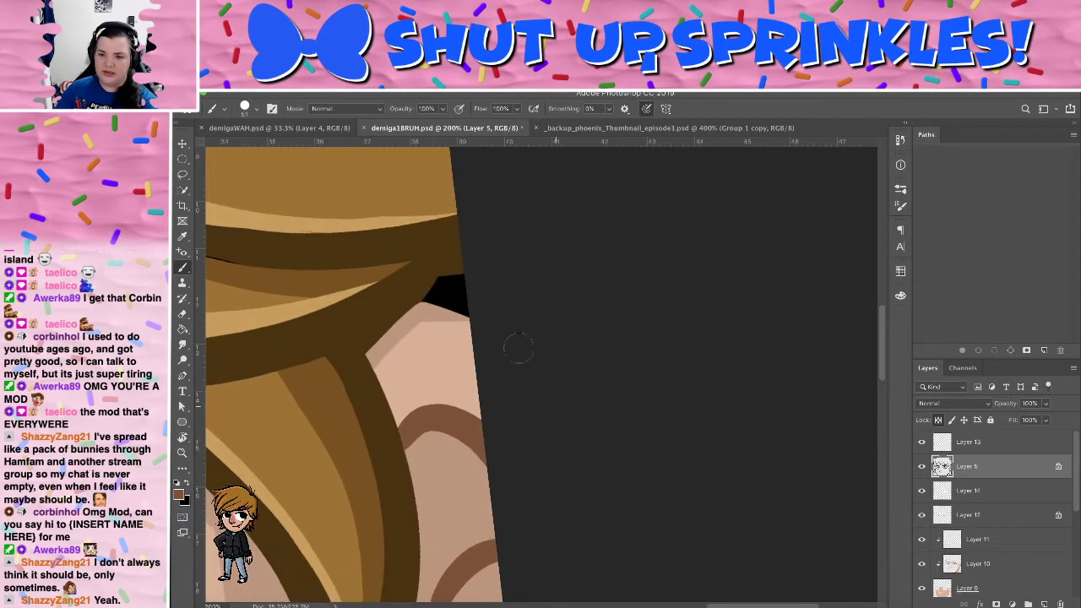
# Sample the dark brown of the hair outline and cover the black sliver under the fringe strand above the larger eye
pyautogui.moveTo(487, 302); pyautogui.dragTo(745, 283)
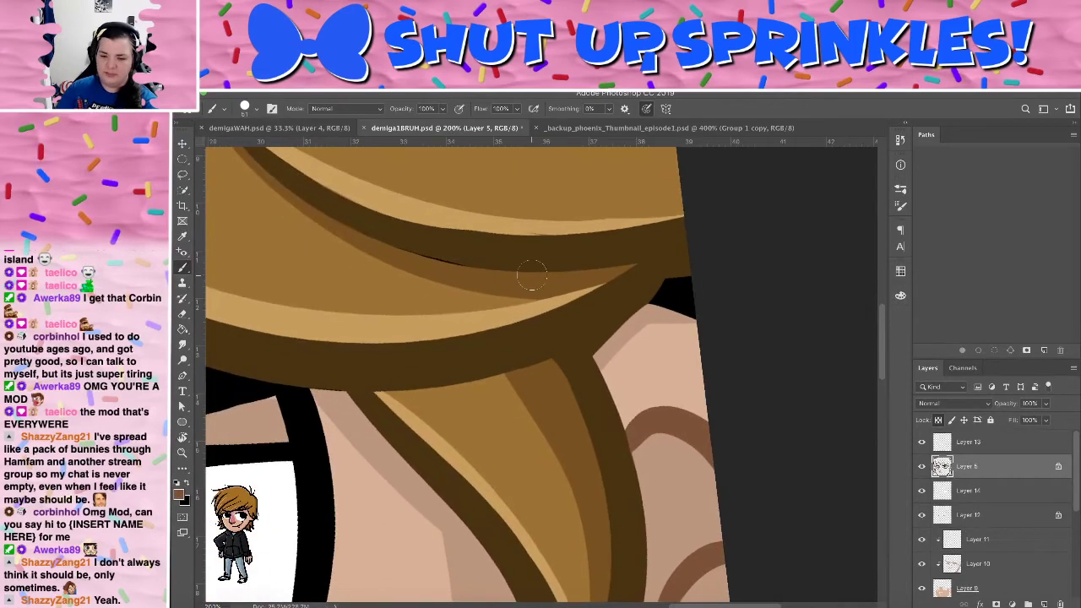
pyautogui.press('x')
pyautogui.press('i')
pyautogui.click(509, 242)
pyautogui.press('b')
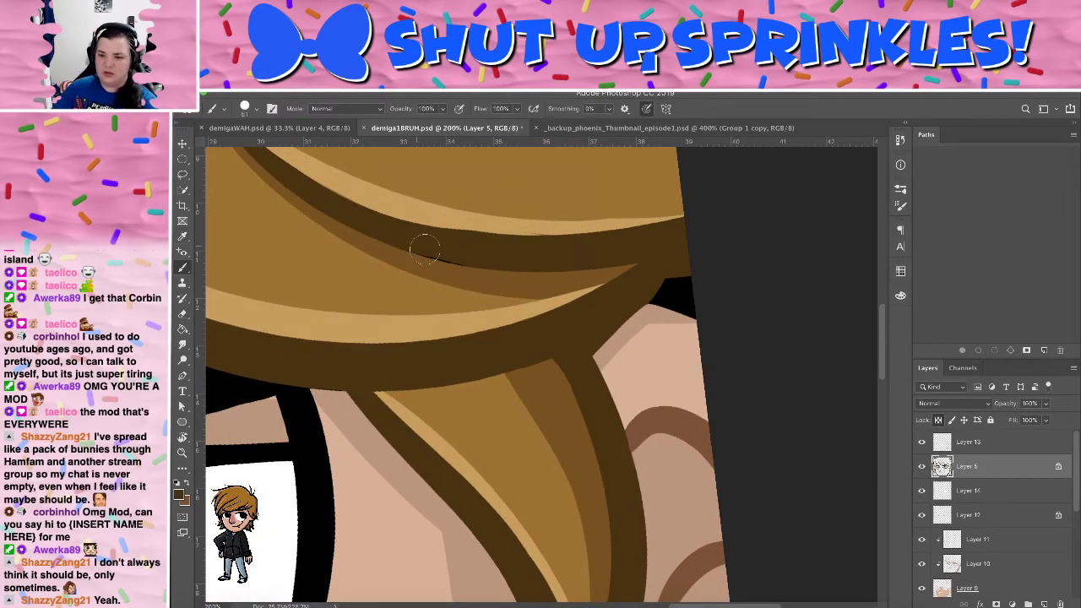
pyautogui.moveTo(425, 251); pyautogui.dragTo(460, 262)
# Recolour the black patch at the ear's top in the skin-outline brown and touch up the adjoining hair outline in dark brown
pyautogui.moveTo(534, 197)
pyautogui.mouseDown()
pyautogui.moveTo(594, 429)
pyautogui.moveTo(584, 352)
pyautogui.moveTo(605, 364)
pyautogui.moveTo(501, 174)
pyautogui.moveTo(524, 215)
pyautogui.moveTo(594, 183)
pyautogui.moveTo(616, 237)
pyautogui.mouseUp()
pyautogui.moveTo(491, 253)
pyautogui.mouseDown()
pyautogui.moveTo(519, 254)
pyautogui.moveTo(500, 270)
pyautogui.moveTo(549, 276)
pyautogui.moveTo(541, 252)
pyautogui.moveTo(496, 250)
pyautogui.moveTo(453, 200)
pyautogui.moveTo(482, 224)
pyautogui.moveTo(478, 239)
pyautogui.moveTo(565, 217)
pyautogui.mouseUp()
pyautogui.press('super+z')
pyautogui.press('x')
pyautogui.moveTo(499, 233); pyautogui.dragTo(559, 211)
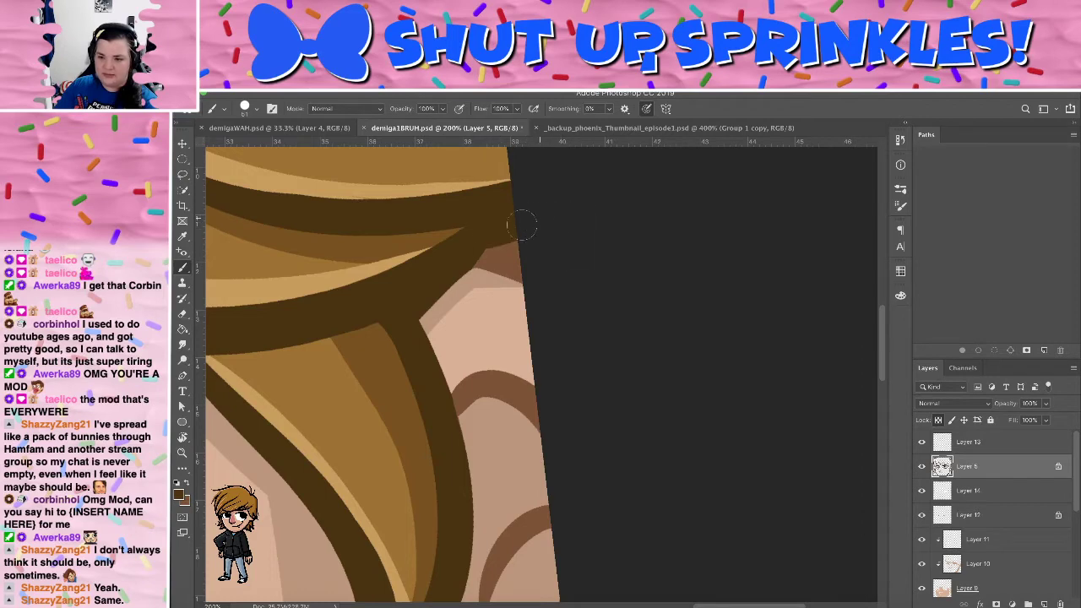
pyautogui.moveTo(432, 275); pyautogui.dragTo(509, 217)
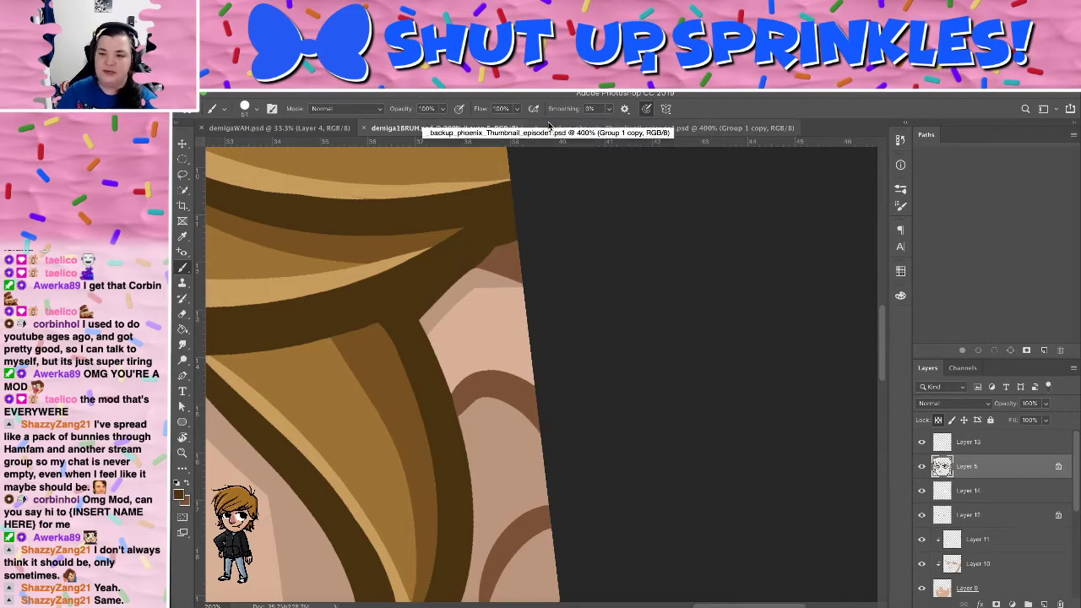
# Inspect the full portrait to compare the recoloured ear with the remaining black outlines
pyautogui.press('super+minus')
pyautogui.press('super+minus')
pyautogui.press('super+minus')
pyautogui.press('super+minus')
pyautogui.press('super+minus')
pyautogui.press('super+minus')
pyautogui.press('super+minus')
pyautogui.press('super+plus')
pyautogui.press('super+plus')
pyautogui.press('super+plus')
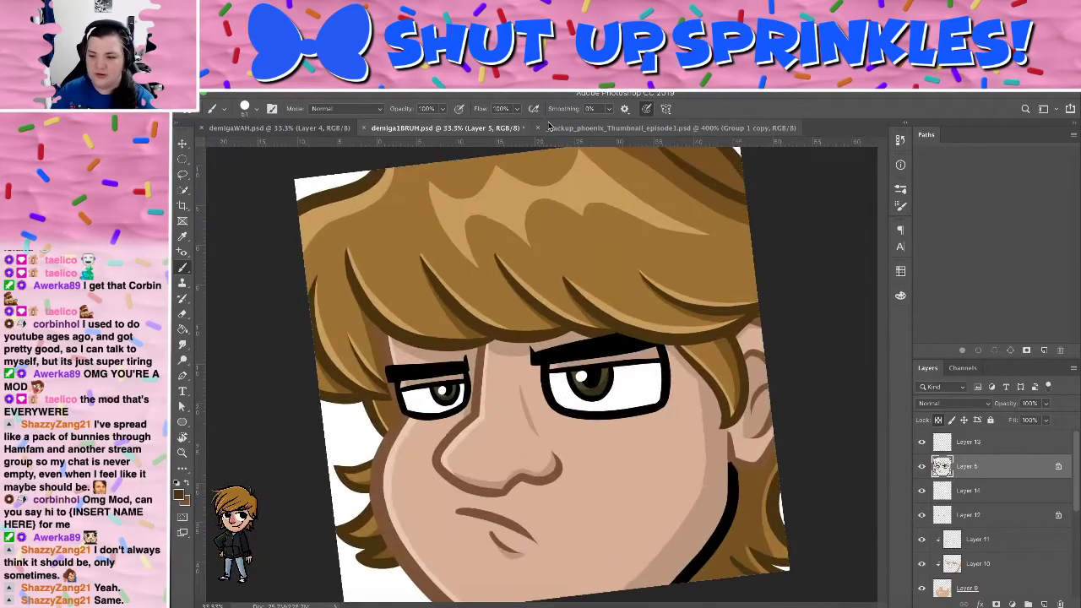
# Sample the skin-outline brown, set the brush size to 108 px and recolour the black jaw outline down to the canvas edge
pyautogui.press('i')
pyautogui.moveTo(533, 396); pyautogui.dragTo(423, 300)
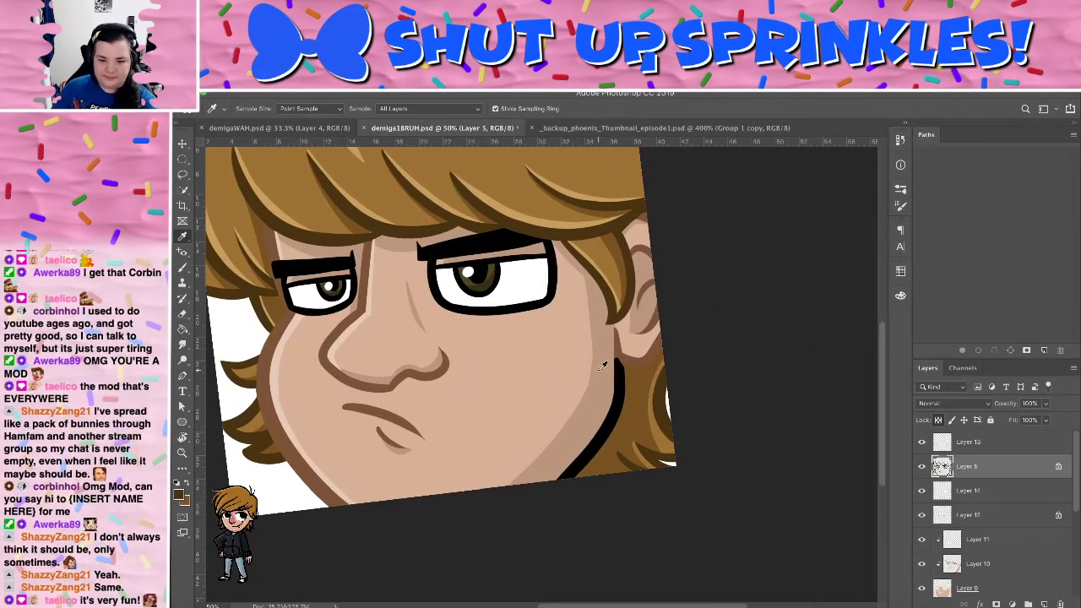
pyautogui.click(607, 364)
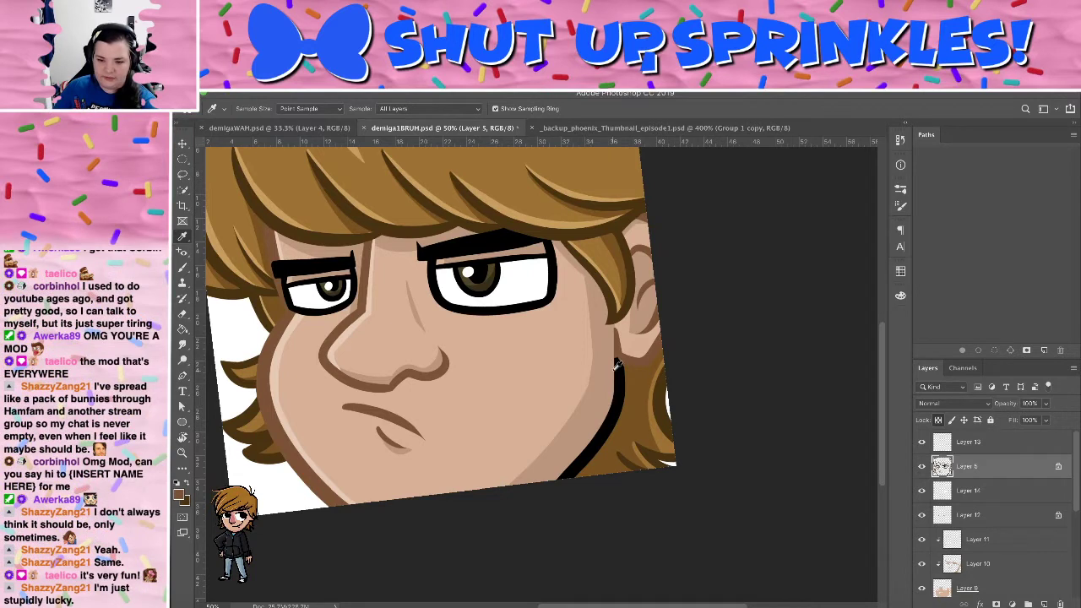
pyautogui.press('b')
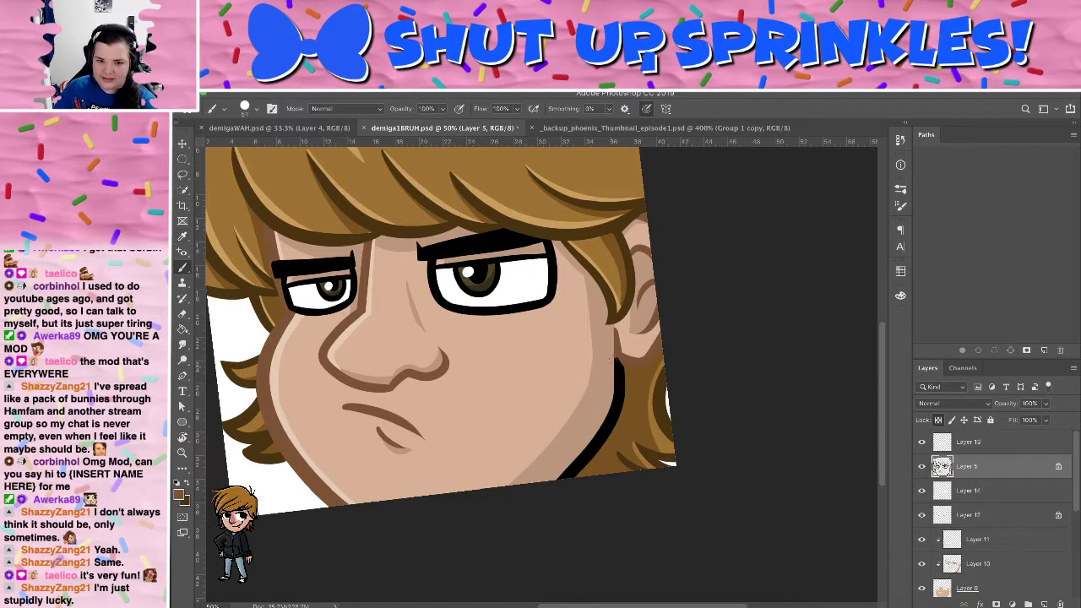
pyautogui.click(247, 108)
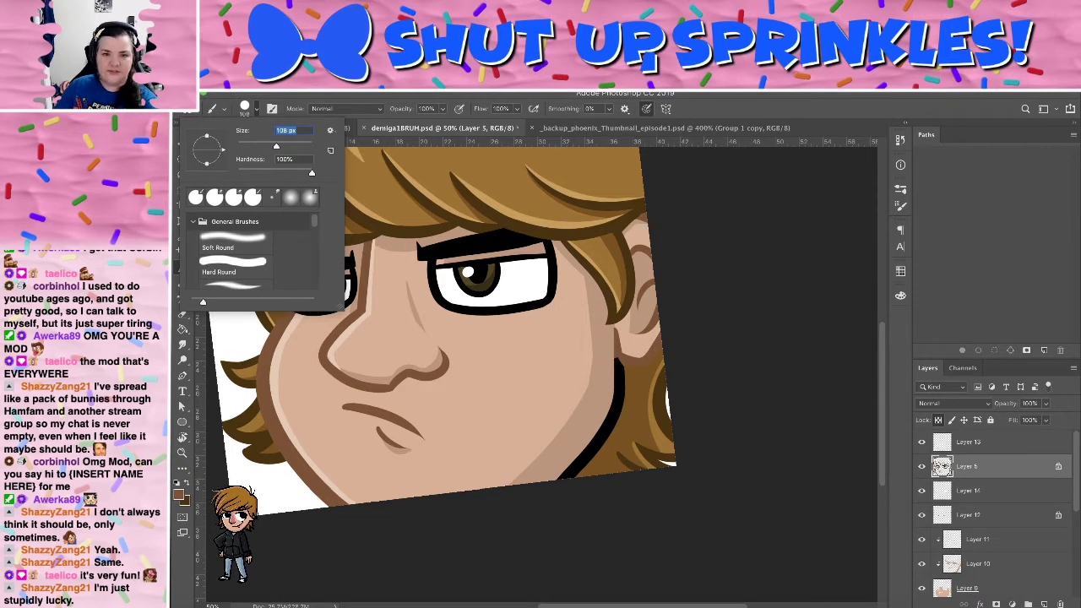
pyautogui.click(537, 96)
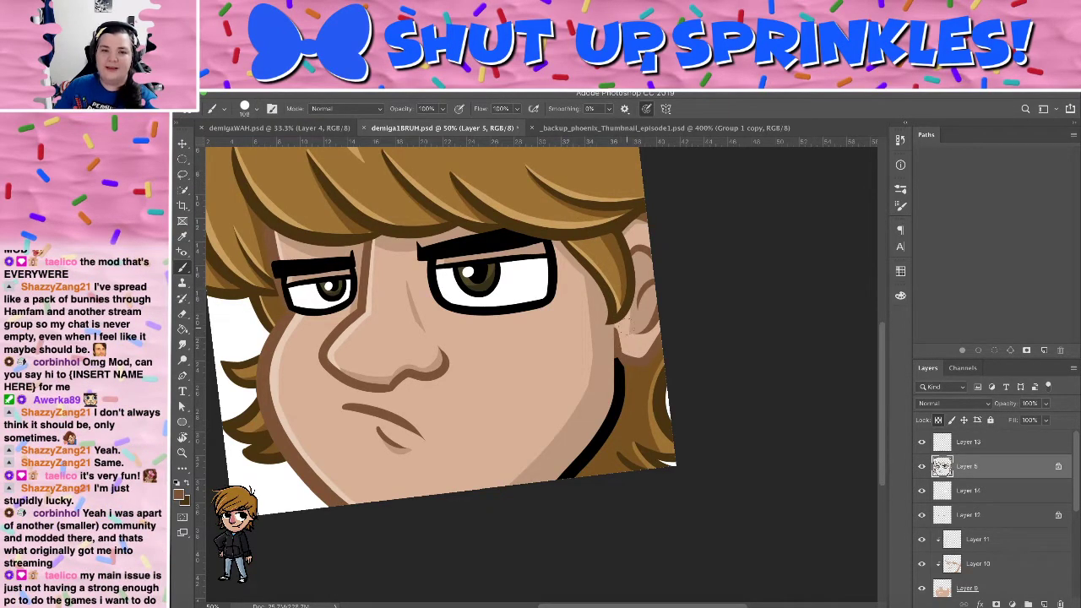
pyautogui.moveTo(617, 367)
pyautogui.mouseDown()
pyautogui.moveTo(613, 418)
pyautogui.moveTo(549, 494)
pyautogui.mouseUp()
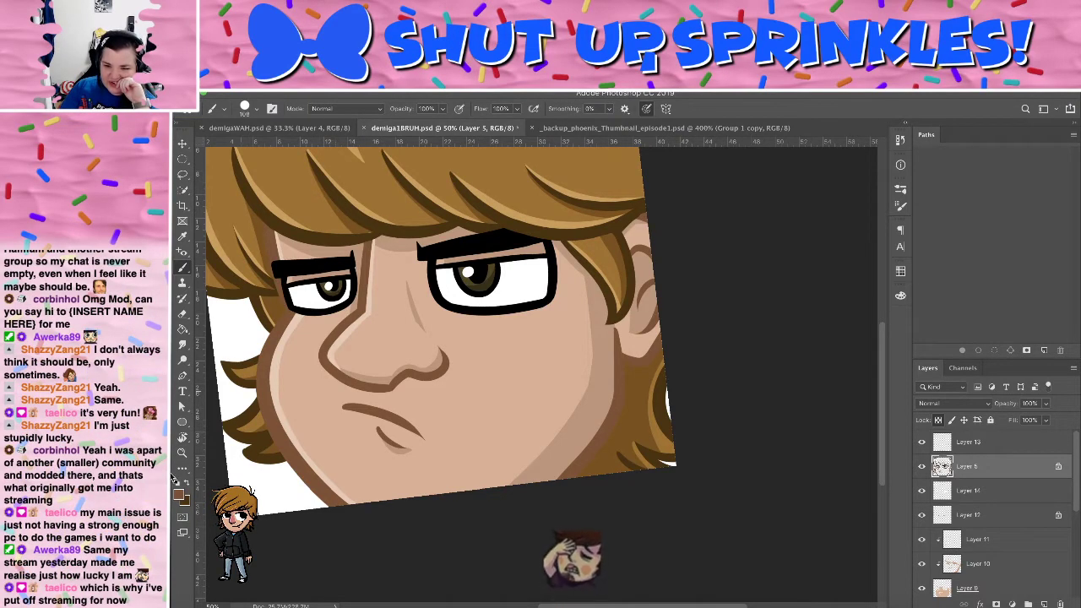
# Set the foreground colour to the darker brown 5f371e and repaint the jaw, ear, lower nose and mouth outlines with it
pyautogui.click(179, 494)
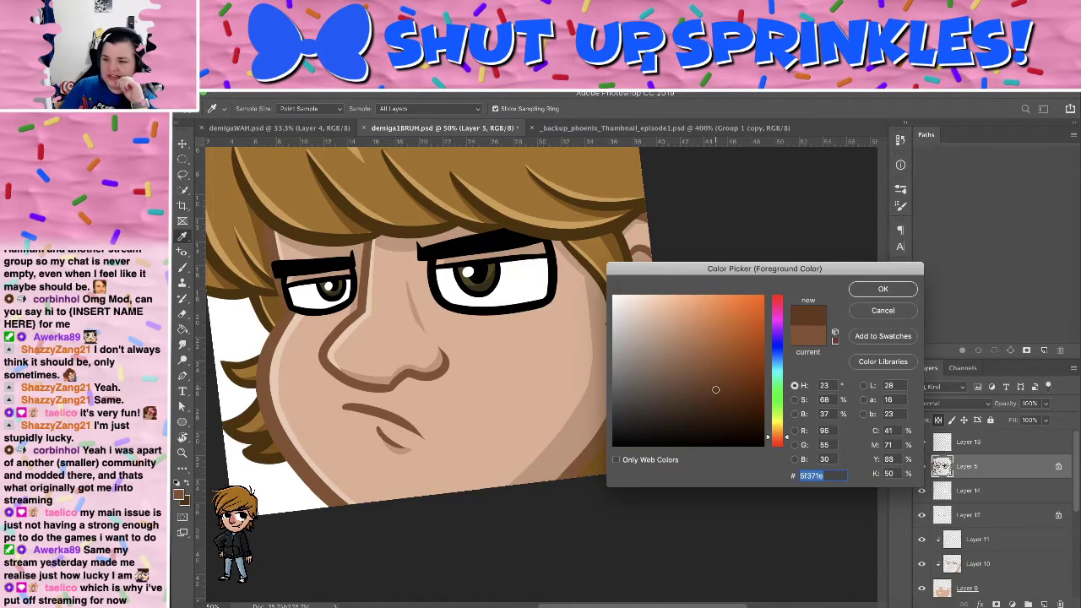
pyautogui.click(874, 291)
pyautogui.moveTo(560, 471)
pyautogui.mouseDown()
pyautogui.moveTo(621, 393)
pyautogui.moveTo(618, 337)
pyautogui.moveTo(630, 334)
pyautogui.moveTo(631, 357)
pyautogui.moveTo(660, 320)
pyautogui.mouseUp()
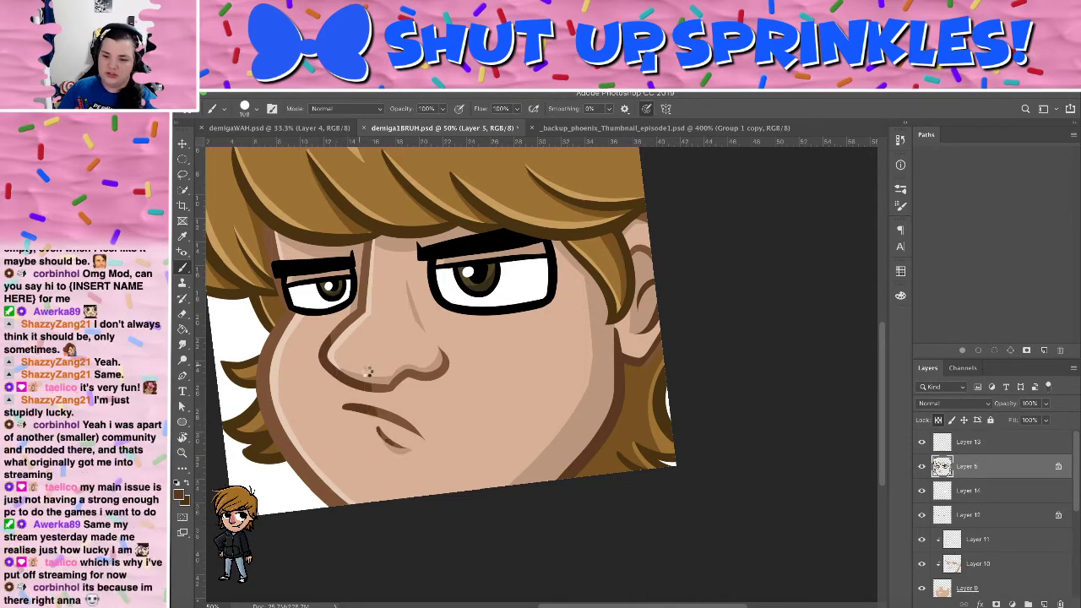
pyautogui.moveTo(368, 372)
pyautogui.mouseDown()
pyautogui.moveTo(404, 339)
pyautogui.moveTo(428, 432)
pyautogui.mouseUp()
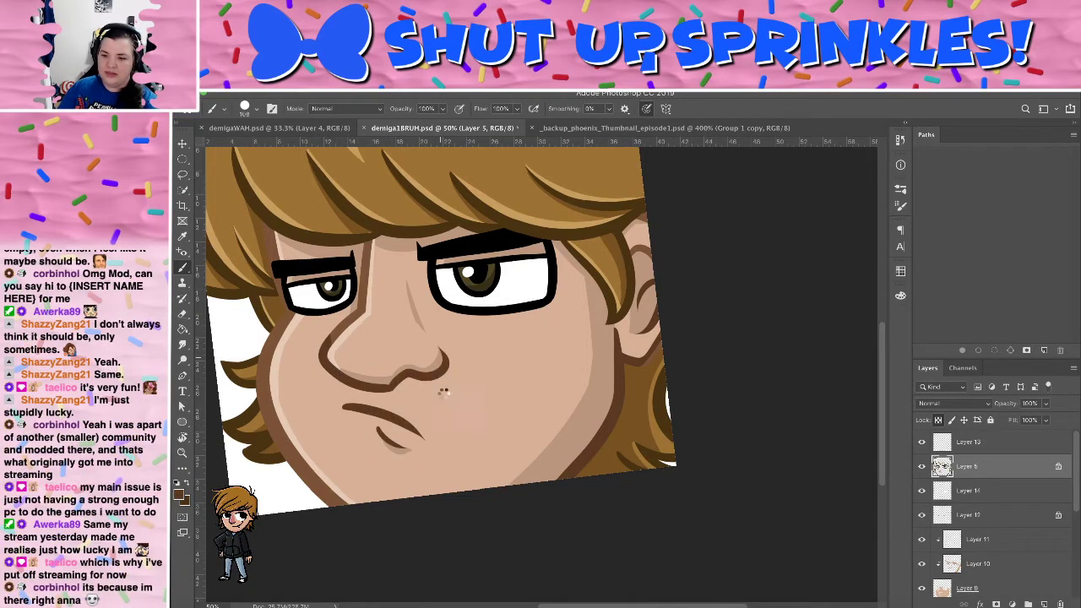
# Touch up the ear's top edge below the hair in the darker brown, undoing the last stroke
pyautogui.press('super+plus')
pyautogui.press('super+plus')
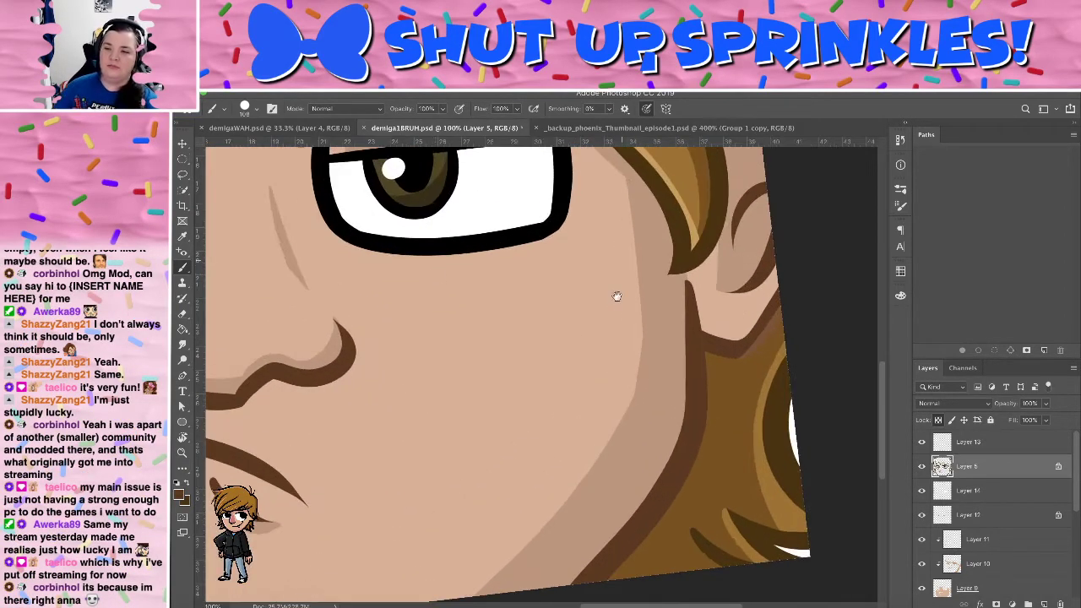
pyautogui.moveTo(617, 296); pyautogui.dragTo(367, 490)
pyautogui.moveTo(468, 295)
pyautogui.mouseDown()
pyautogui.moveTo(491, 351)
pyautogui.moveTo(479, 237)
pyautogui.moveTo(484, 303)
pyautogui.moveTo(512, 377)
pyautogui.moveTo(470, 302)
pyautogui.mouseUp()
pyautogui.press('super+z')
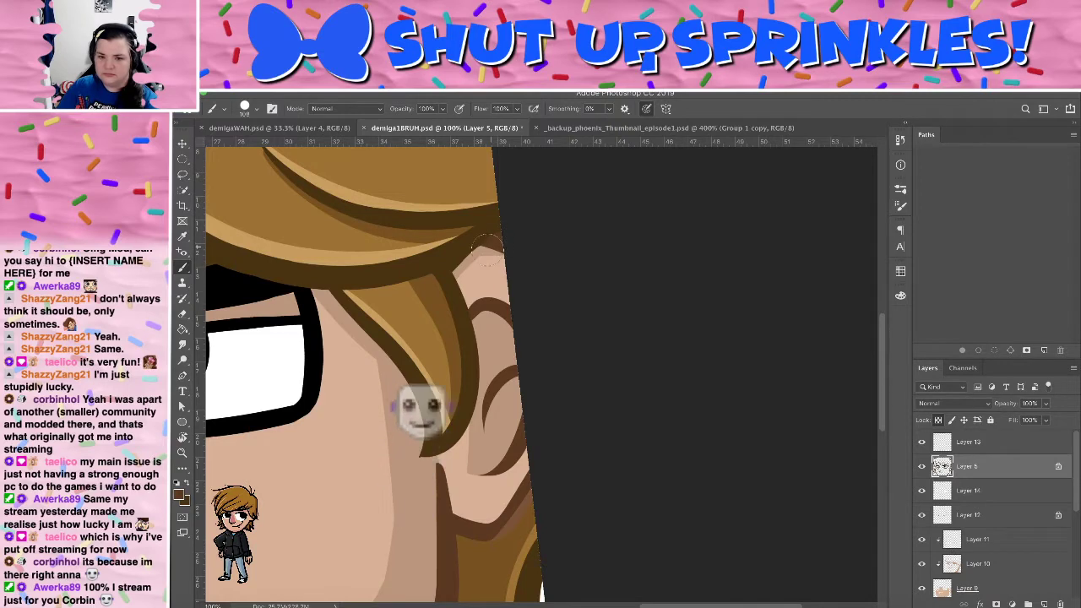
pyautogui.moveTo(580, 284); pyautogui.dragTo(618, 288)
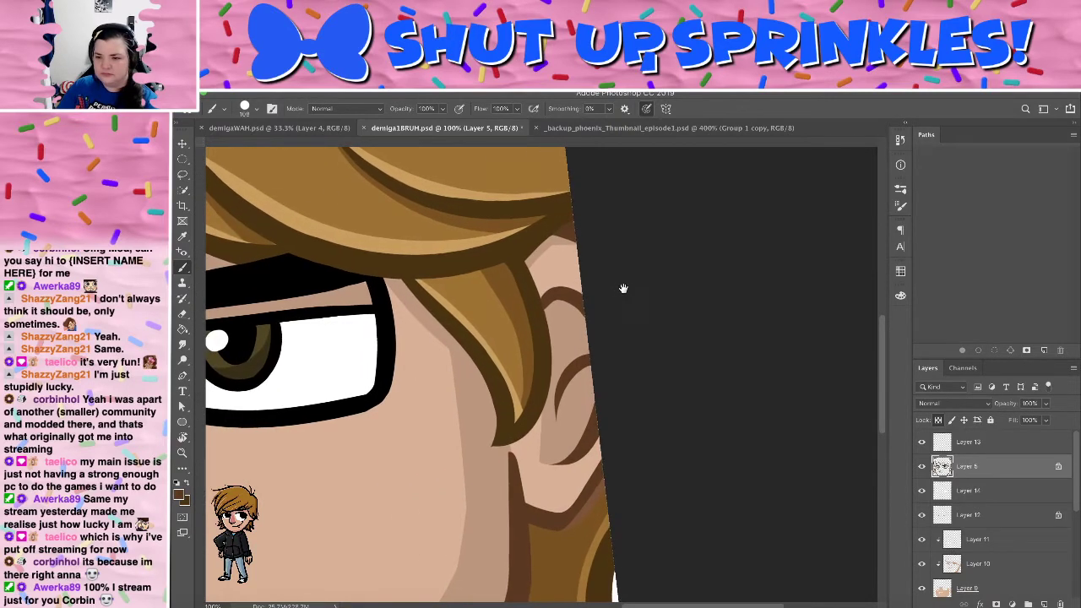
# Reduce the brush size to 47 px and repaint the nose bridge outline in the darker brown from the fringe to the nose tip
pyautogui.moveTo(365, 413)
pyautogui.mouseDown()
pyautogui.moveTo(603, 285)
pyautogui.moveTo(737, 235)
pyautogui.moveTo(759, 389)
pyautogui.moveTo(857, 360)
pyautogui.mouseUp()
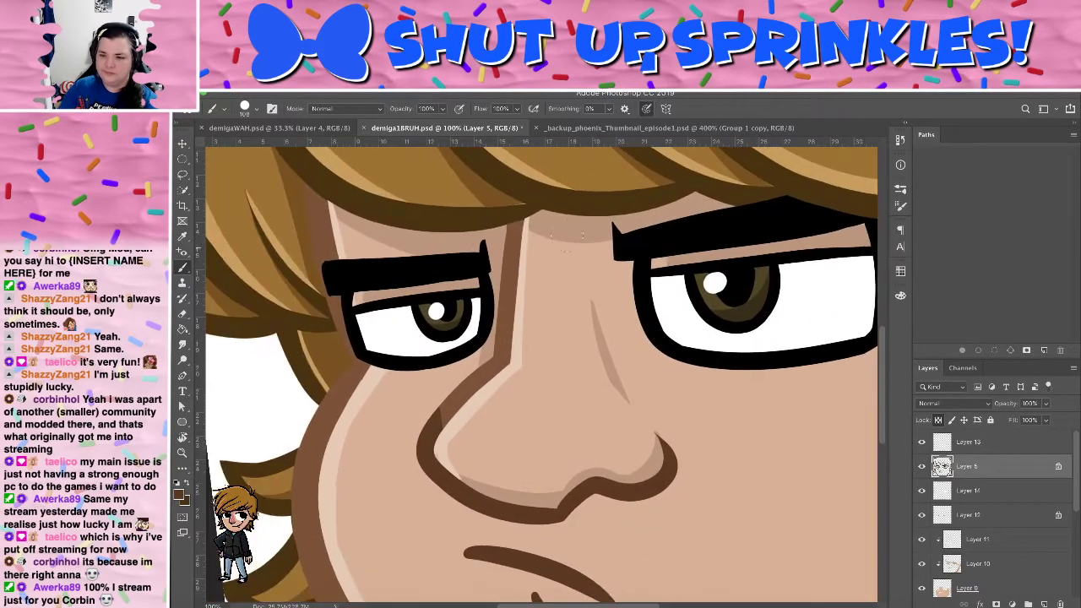
pyautogui.click(246, 108)
pyautogui.moveTo(264, 145); pyautogui.dragTo(255, 147)
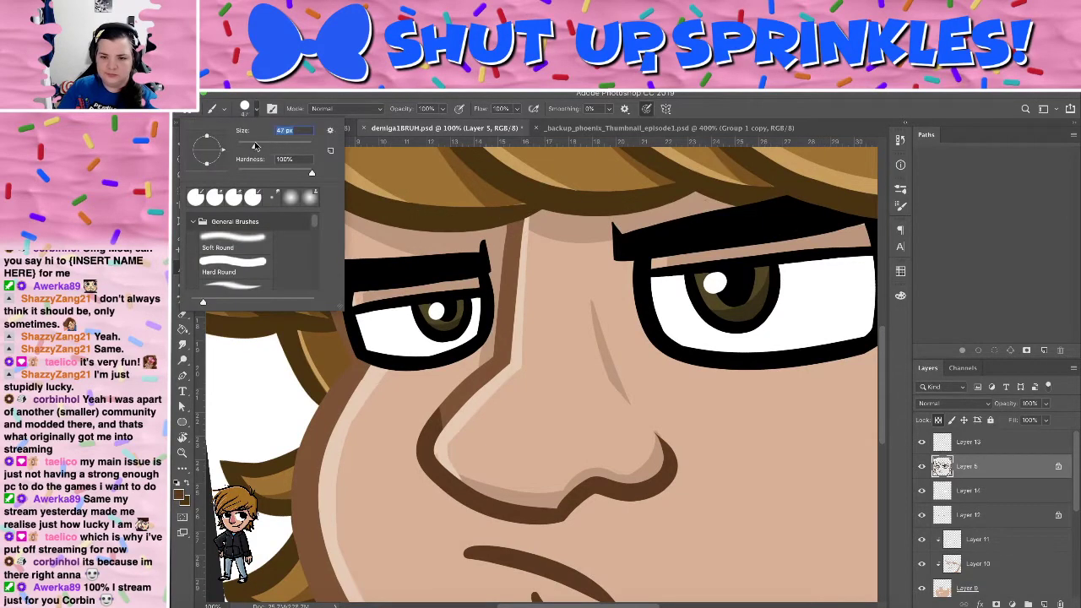
pyautogui.click(514, 230)
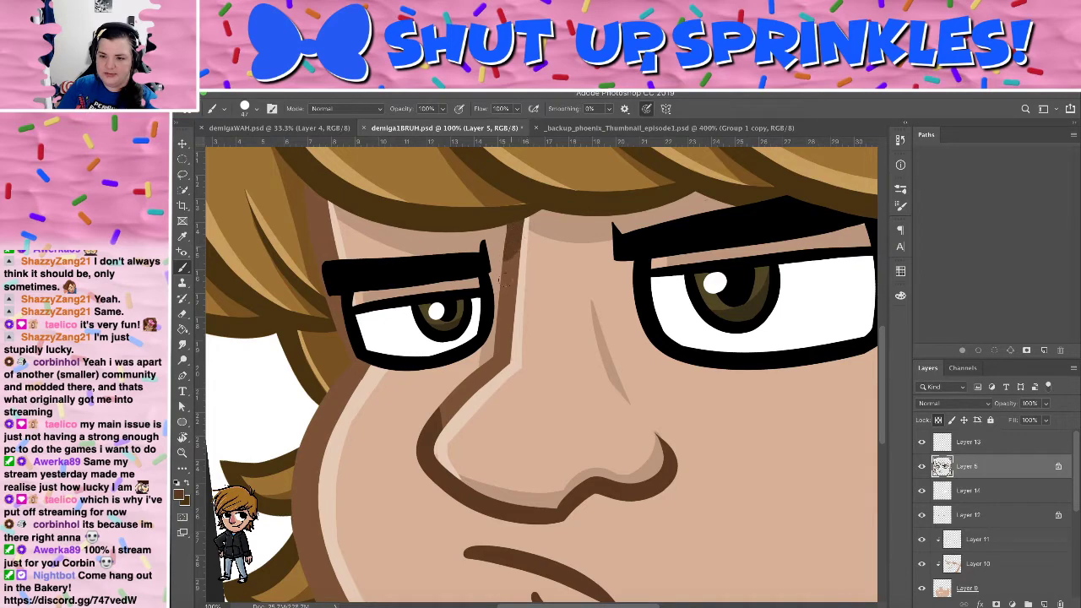
pyautogui.moveTo(514, 230)
pyautogui.mouseDown()
pyautogui.moveTo(515, 343)
pyautogui.moveTo(420, 434)
pyautogui.mouseUp()
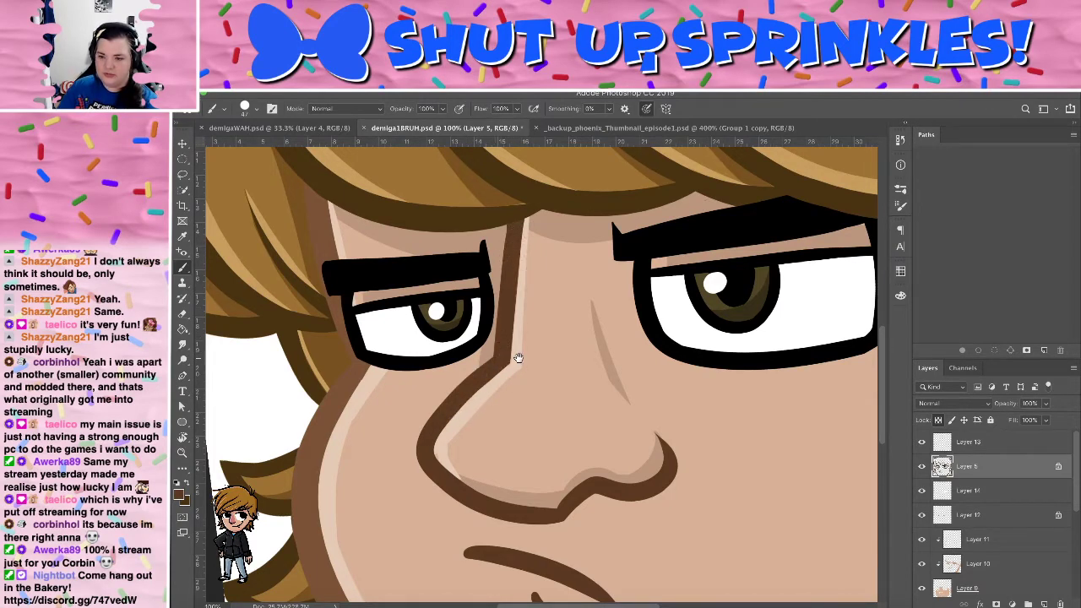
# Repaint the lower jaw outline in the darker brown from beside the mouth down to the canvas edge
pyautogui.moveTo(518, 358); pyautogui.dragTo(516, 307)
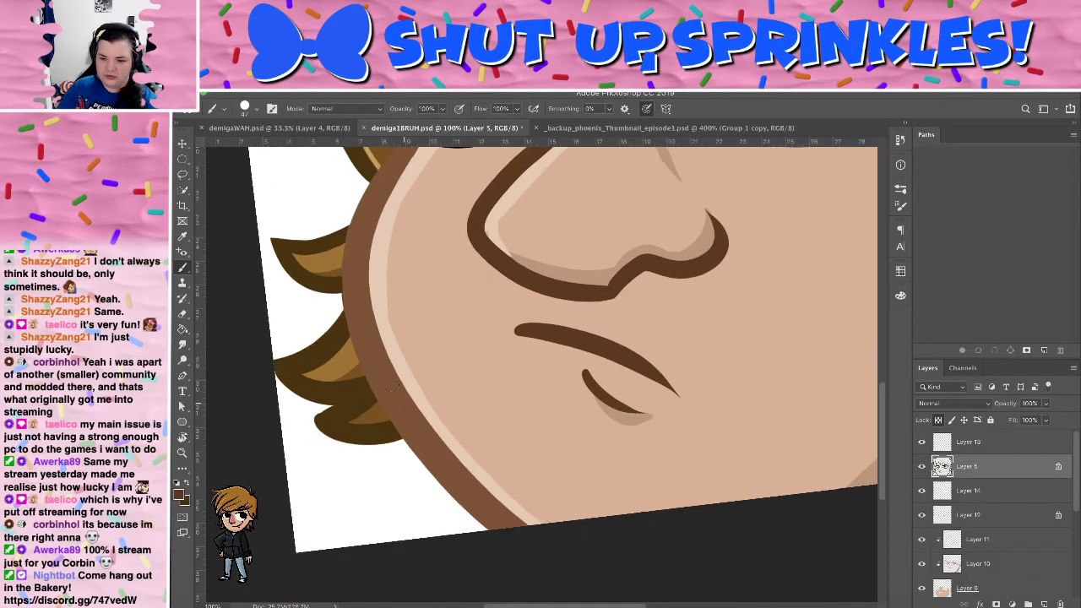
pyautogui.moveTo(353, 321); pyautogui.dragTo(464, 478)
pyautogui.hotkey('ctrl', 'z')
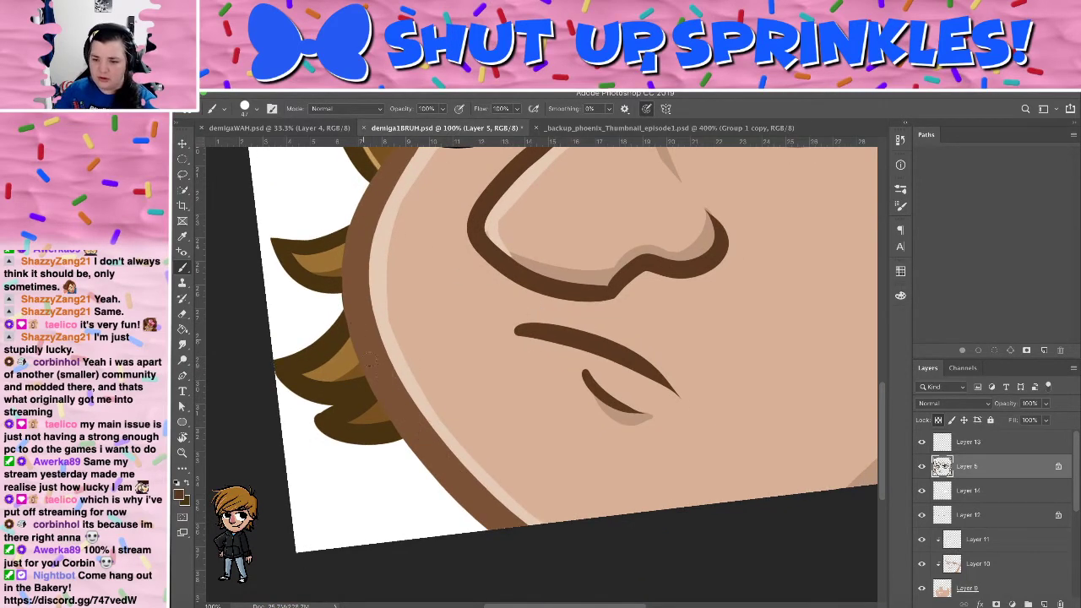
pyautogui.moveTo(365, 341); pyautogui.dragTo(452, 483)
pyautogui.moveTo(360, 342)
pyautogui.mouseDown()
pyautogui.moveTo(382, 402)
pyautogui.moveTo(453, 485)
pyautogui.mouseUp()
pyautogui.moveTo(356, 323); pyautogui.dragTo(364, 355)
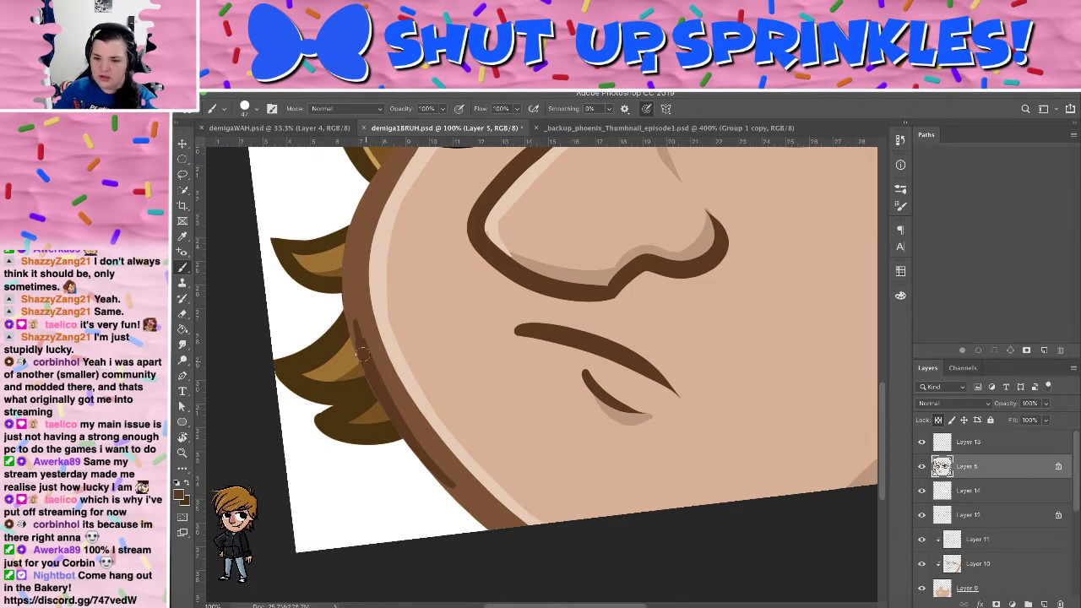
pyautogui.moveTo(358, 318); pyautogui.dragTo(506, 519)
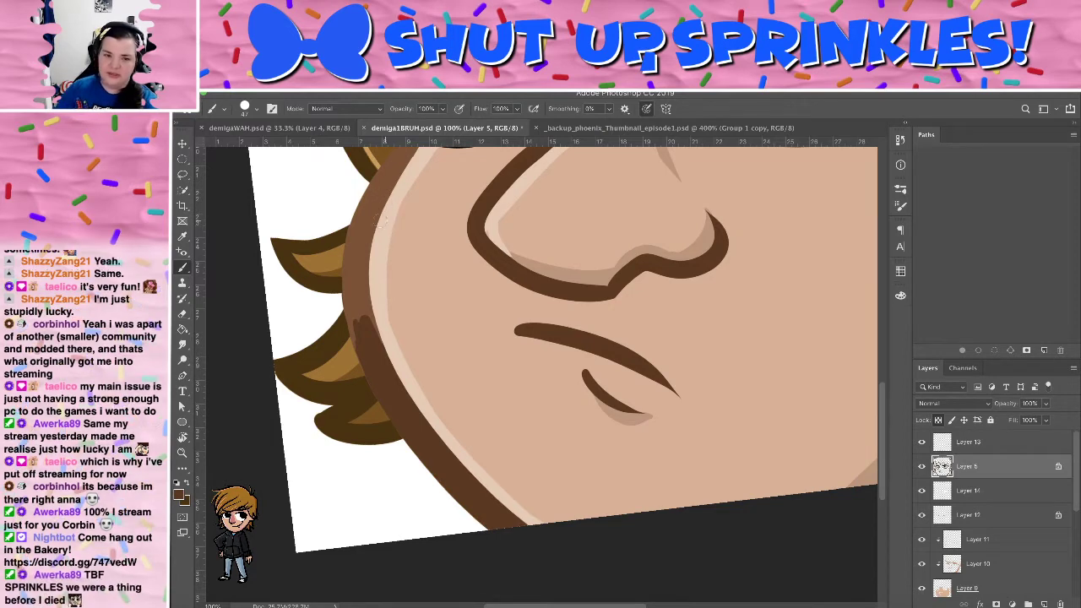
# Set the brush size to 100 px and repaint the cheek outline in the darker brown from the smaller eye down to the jaw
pyautogui.scroll(5, 429, 357)
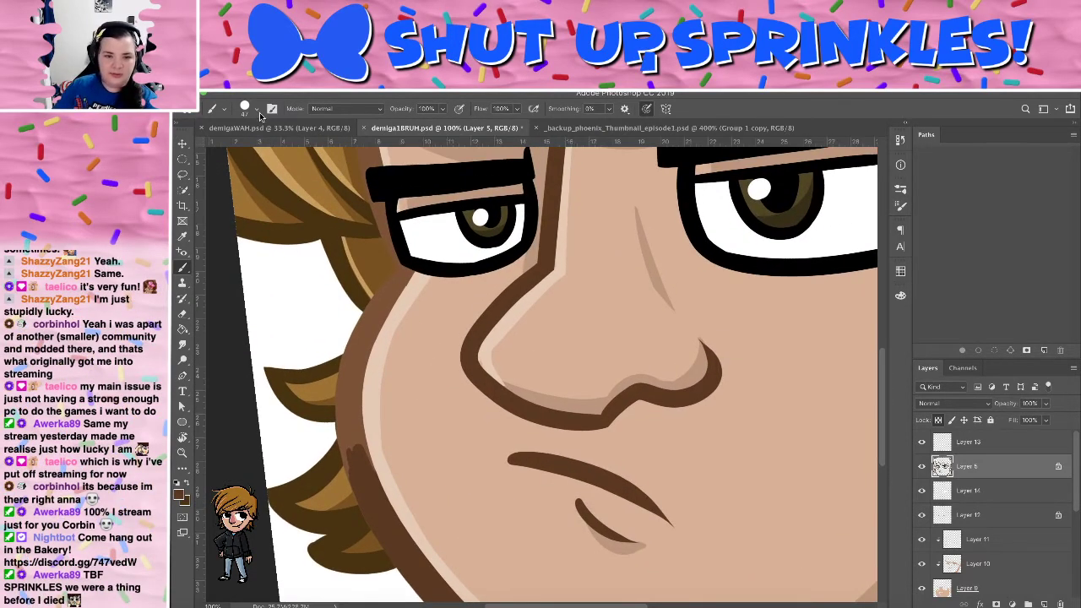
pyautogui.click(252, 109)
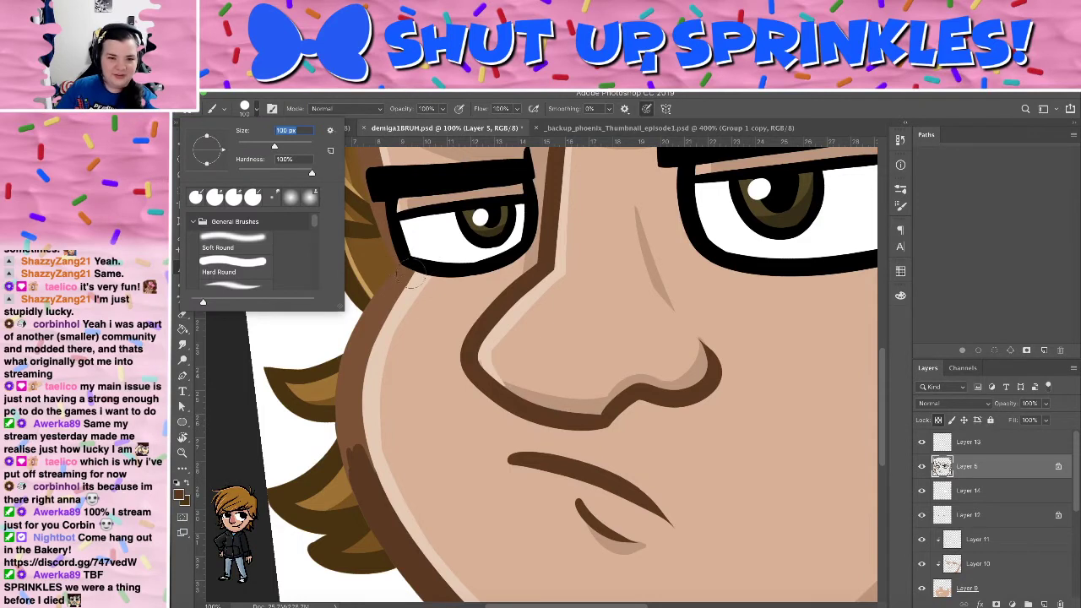
pyautogui.moveTo(404, 276); pyautogui.dragTo(408, 279)
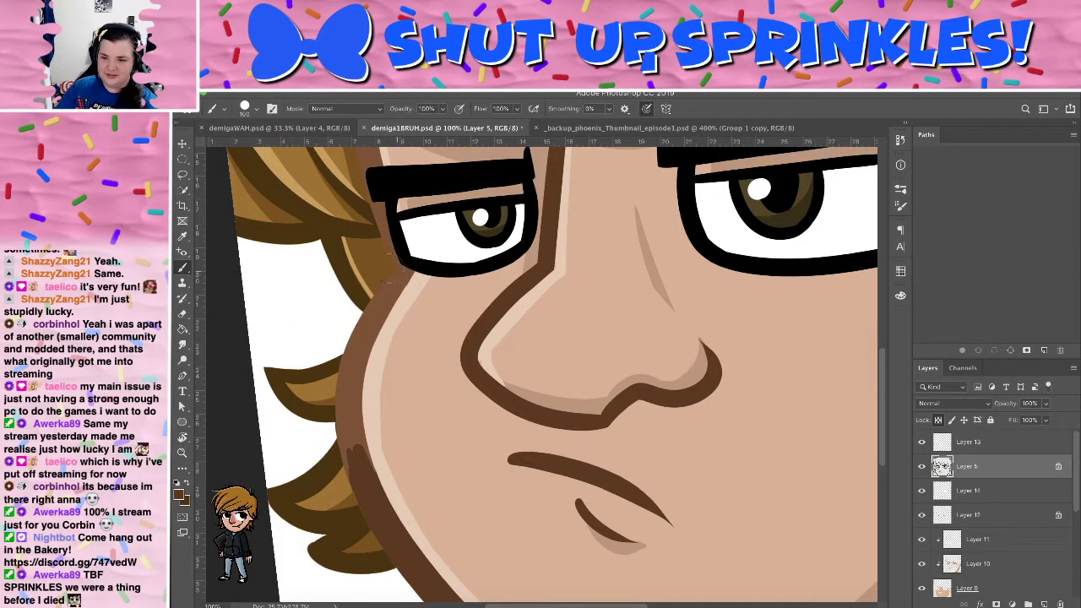
pyautogui.moveTo(400, 273); pyautogui.dragTo(365, 354)
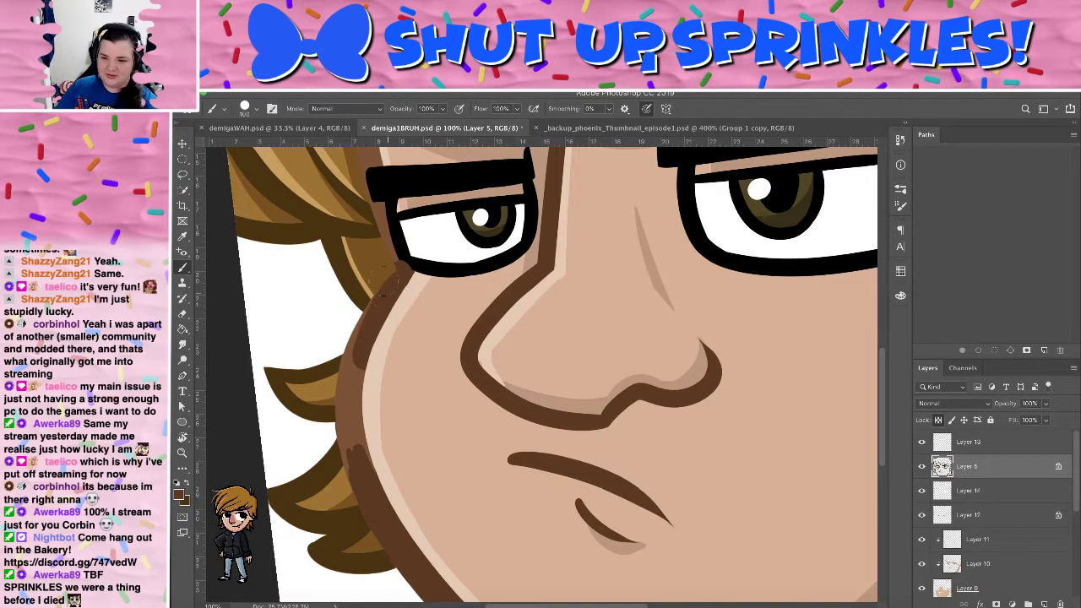
pyautogui.press('super+z')
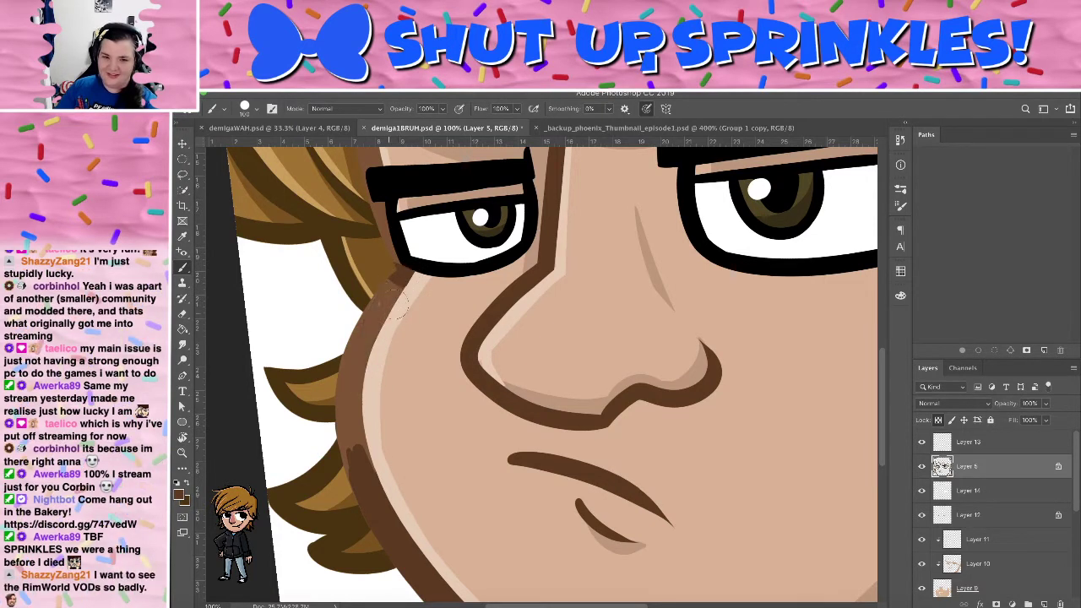
pyautogui.moveTo(388, 306); pyautogui.dragTo(361, 399)
pyautogui.moveTo(368, 346); pyautogui.dragTo(382, 493)
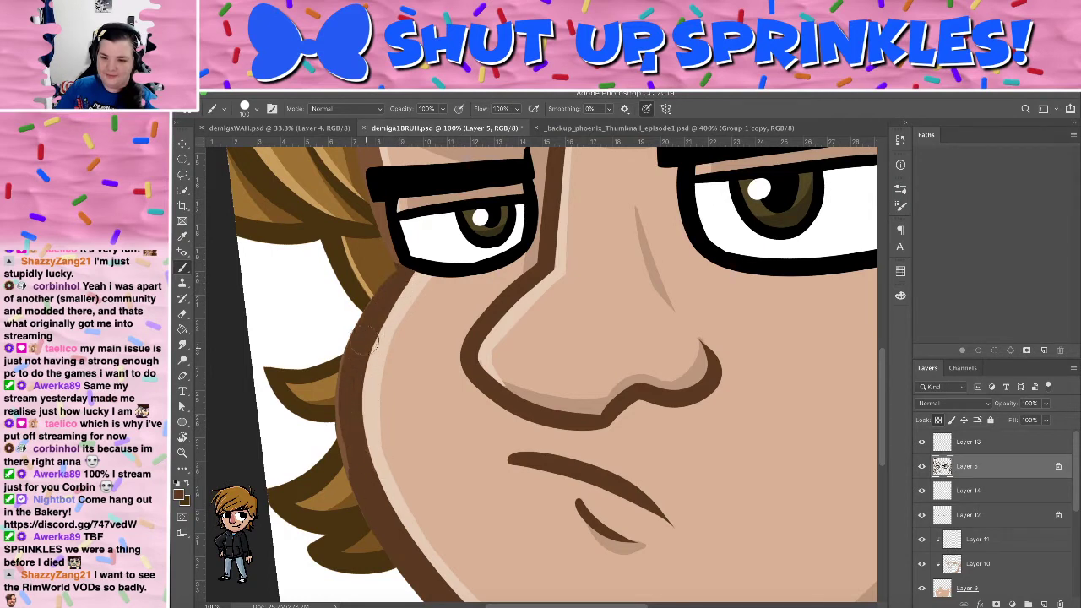
pyautogui.moveTo(364, 340); pyautogui.dragTo(375, 475)
pyautogui.moveTo(353, 363); pyautogui.dragTo(362, 472)
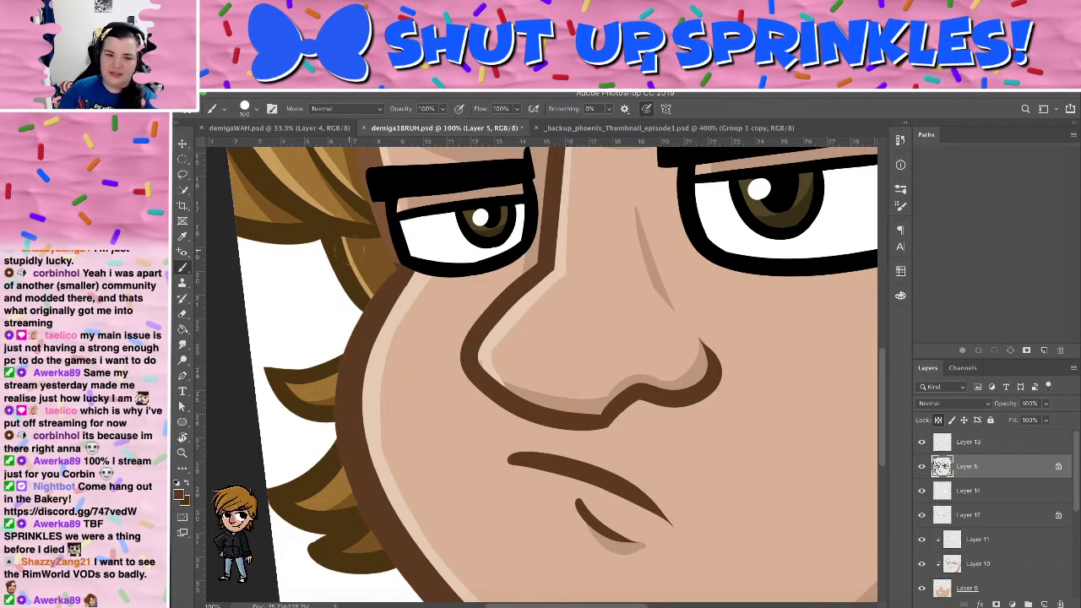
# Sample the hair outline's dark brown as the brush colour
pyautogui.press('i')
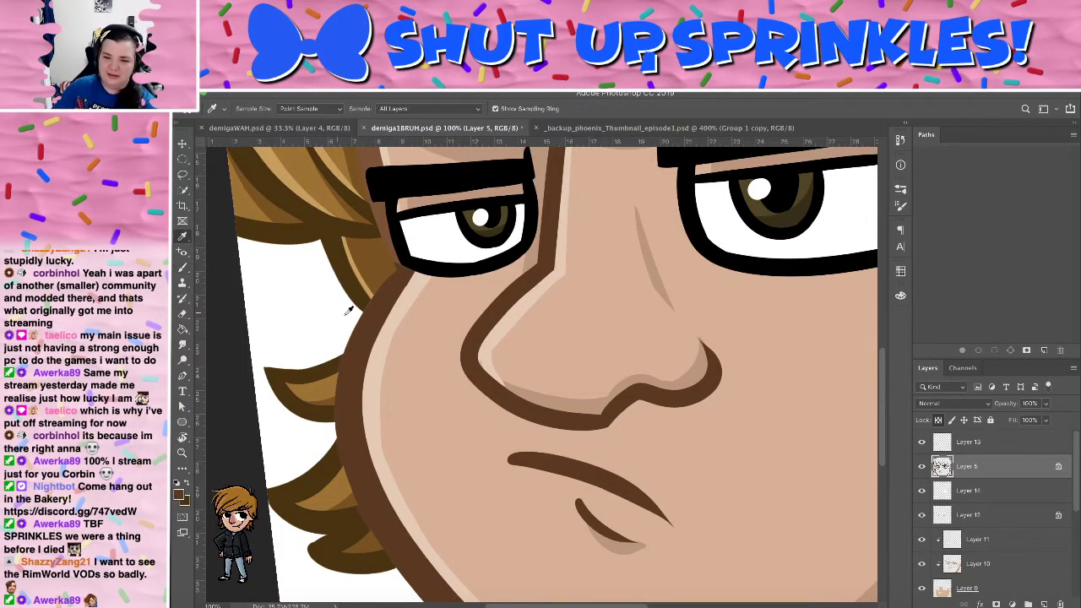
pyautogui.press('b')
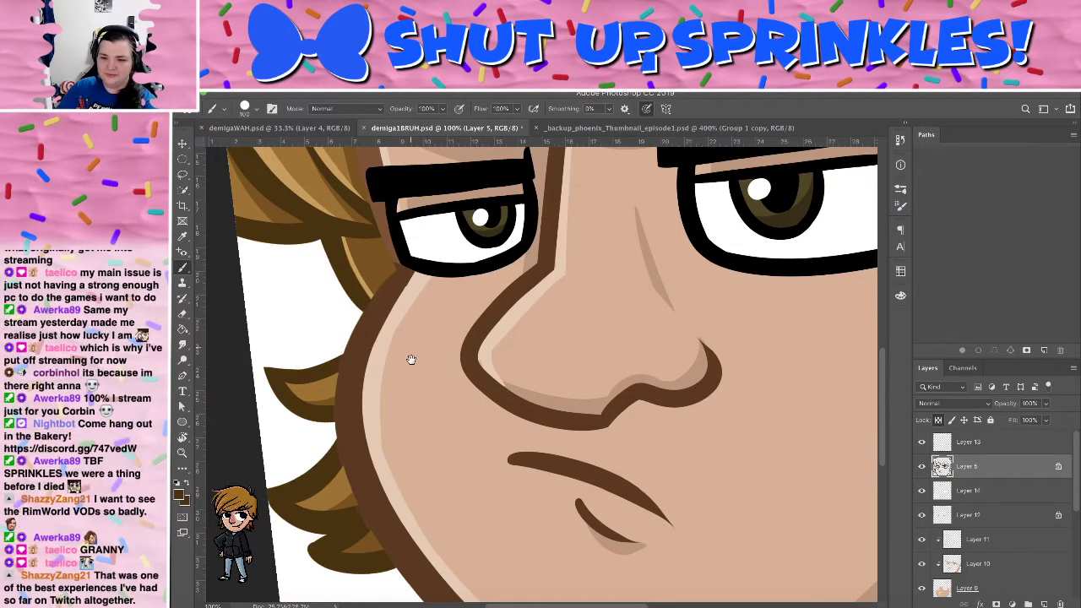
pyautogui.moveTo(410, 357)
pyautogui.mouseDown()
pyautogui.moveTo(427, 270)
pyautogui.moveTo(422, 302)
pyautogui.mouseUp()
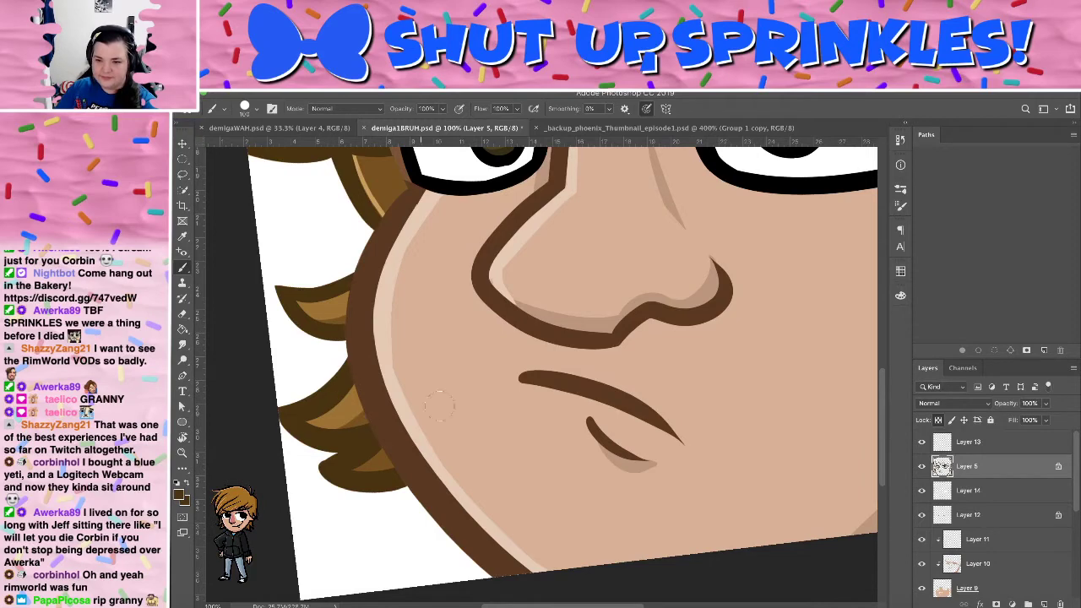
# Sample the face outline's darker brown, repaint the temple outline between the fringe and the smaller eye's eyebrow, and rotate the canvas view
pyautogui.moveTo(552, 271)
pyautogui.mouseDown()
pyautogui.moveTo(485, 448)
pyautogui.moveTo(477, 511)
pyautogui.moveTo(499, 492)
pyautogui.moveTo(541, 486)
pyautogui.mouseUp()
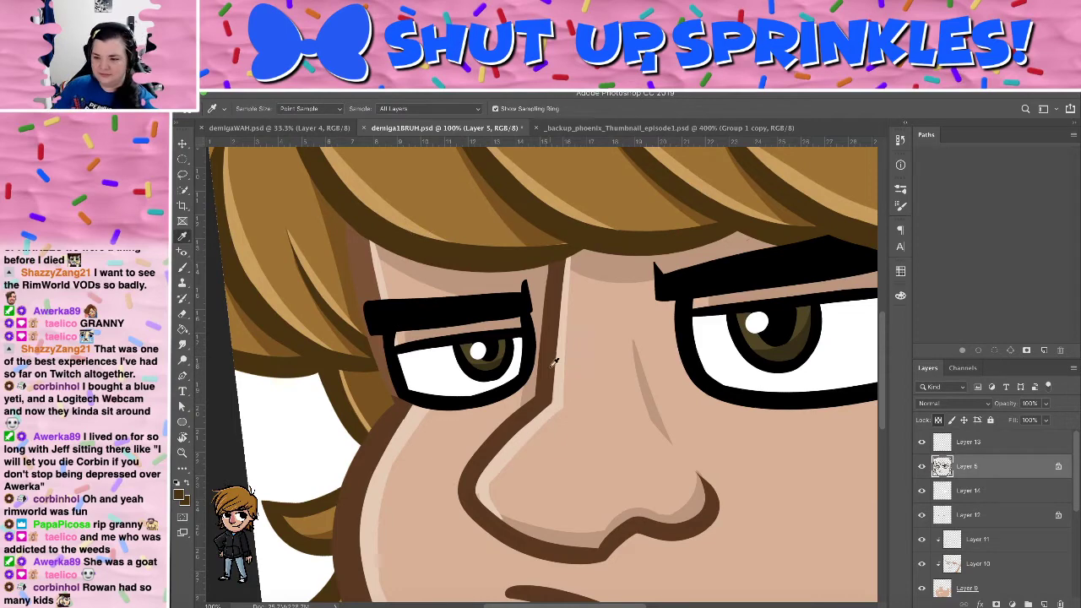
pyautogui.moveTo(363, 282); pyautogui.dragTo(358, 244)
pyautogui.press('r')
pyautogui.moveTo(447, 220)
pyautogui.mouseDown()
pyautogui.moveTo(372, 355)
pyautogui.moveTo(615, 254)
pyautogui.moveTo(588, 228)
pyautogui.moveTo(509, 348)
pyautogui.mouseUp()
pyautogui.press('b')
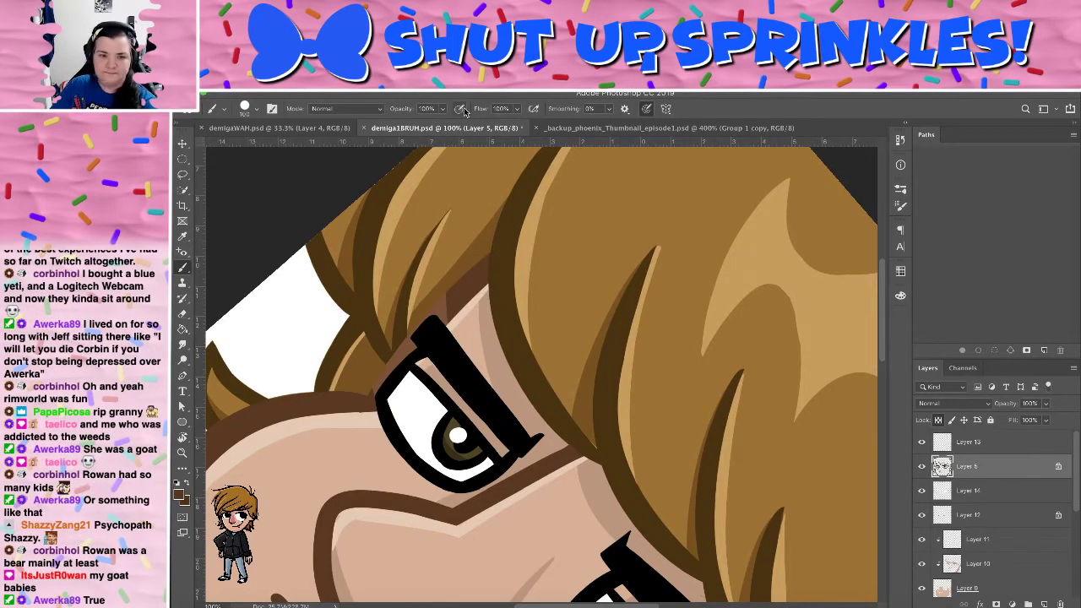
# Reduce the brush size to 49 px and extend the darker brown along the temple outline to the eyebrow's outer corner
pyautogui.press('super+minus')
pyautogui.press('super+minus')
pyautogui.press('super+plus')
pyautogui.press('super+plus')
pyautogui.press('super+plus')
pyautogui.press('super+plus')
pyautogui.press('super+plus')
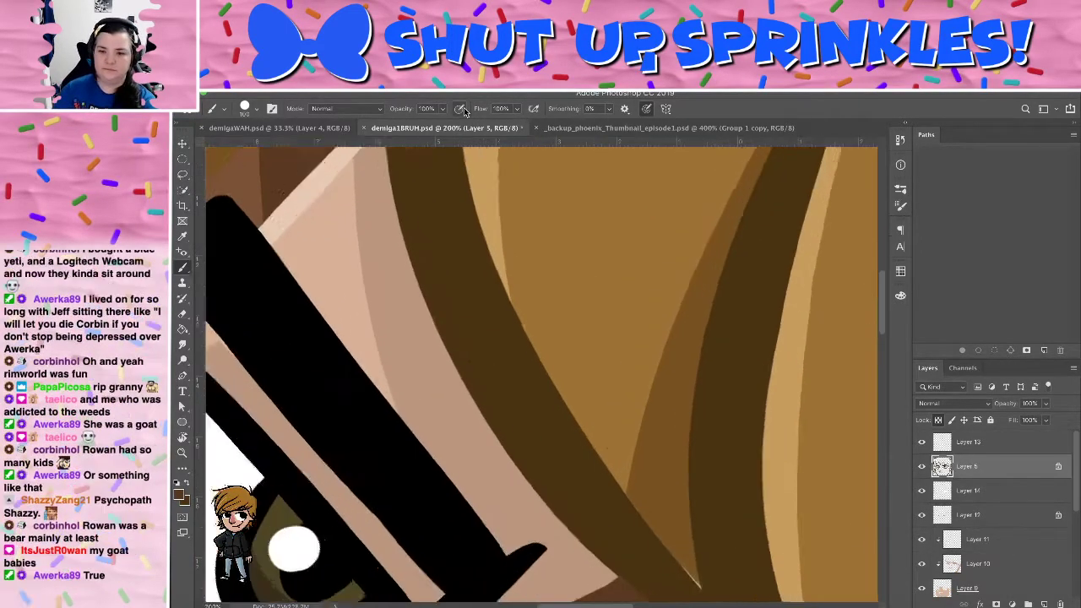
pyautogui.press('super+minus')
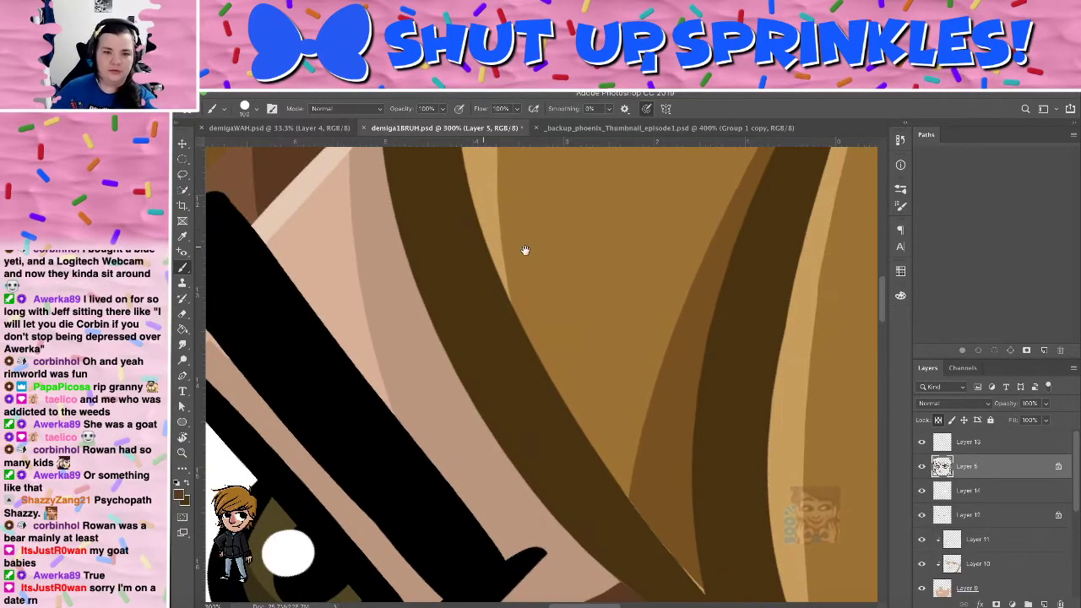
pyautogui.moveTo(268, 348); pyautogui.dragTo(564, 376)
pyautogui.scroll(3, 563, 377)
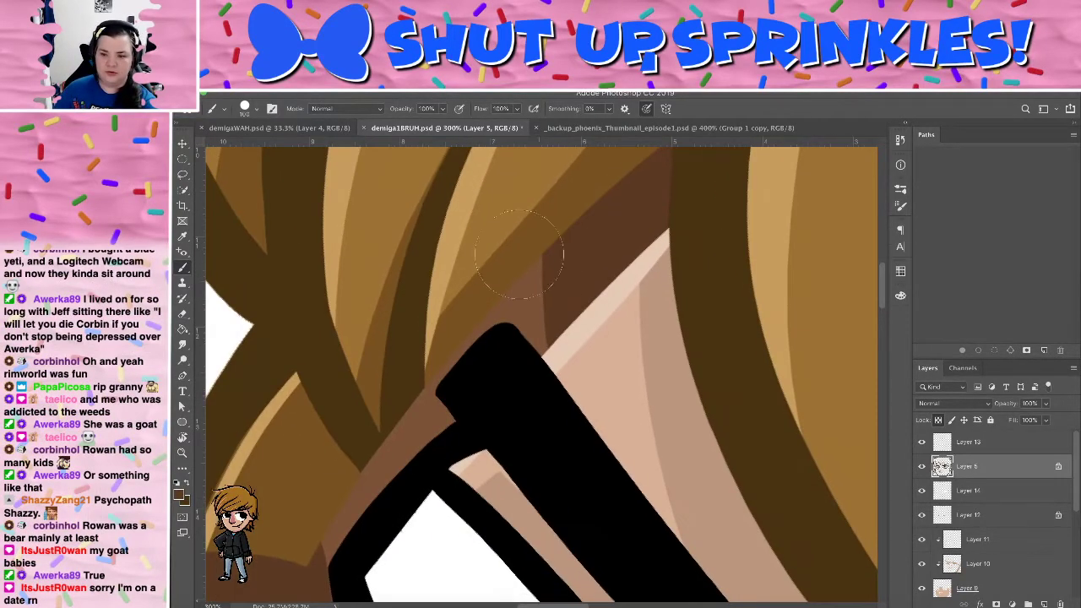
pyautogui.click(250, 110)
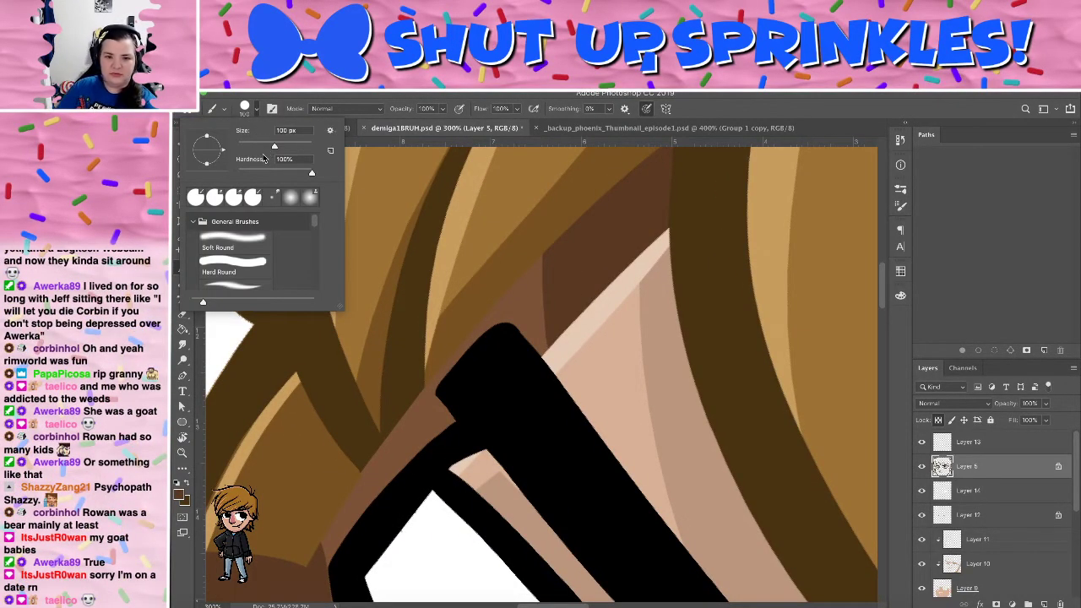
pyautogui.click(255, 145)
pyautogui.press('Return')
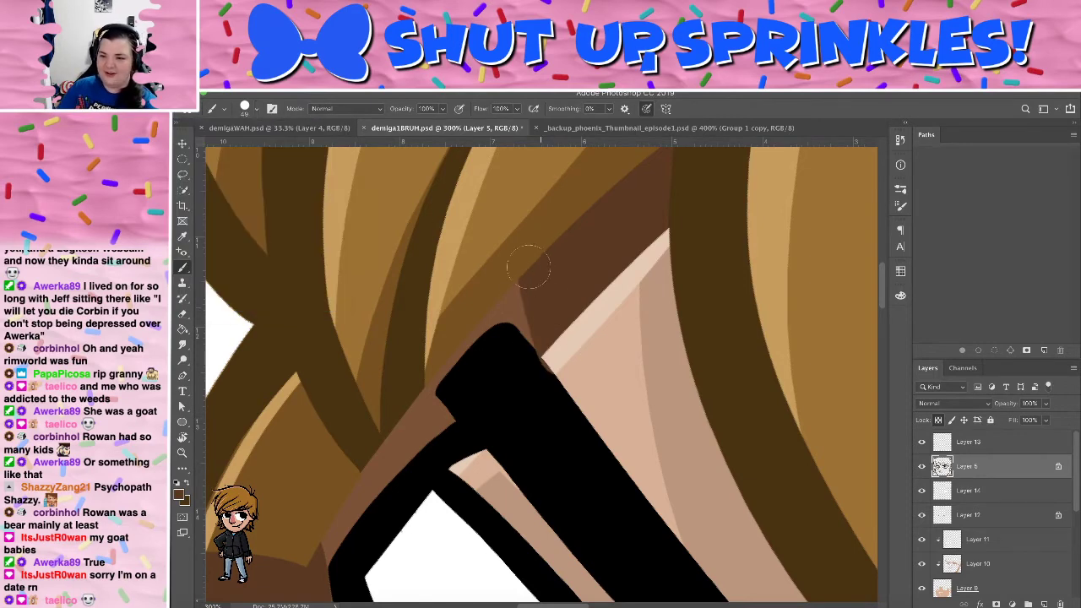
pyautogui.press('super+z')
pyautogui.moveTo(535, 339)
pyautogui.mouseDown()
pyautogui.moveTo(494, 269)
pyautogui.moveTo(575, 370)
pyautogui.moveTo(515, 291)
pyautogui.moveTo(557, 328)
pyautogui.moveTo(547, 287)
pyautogui.mouseUp()
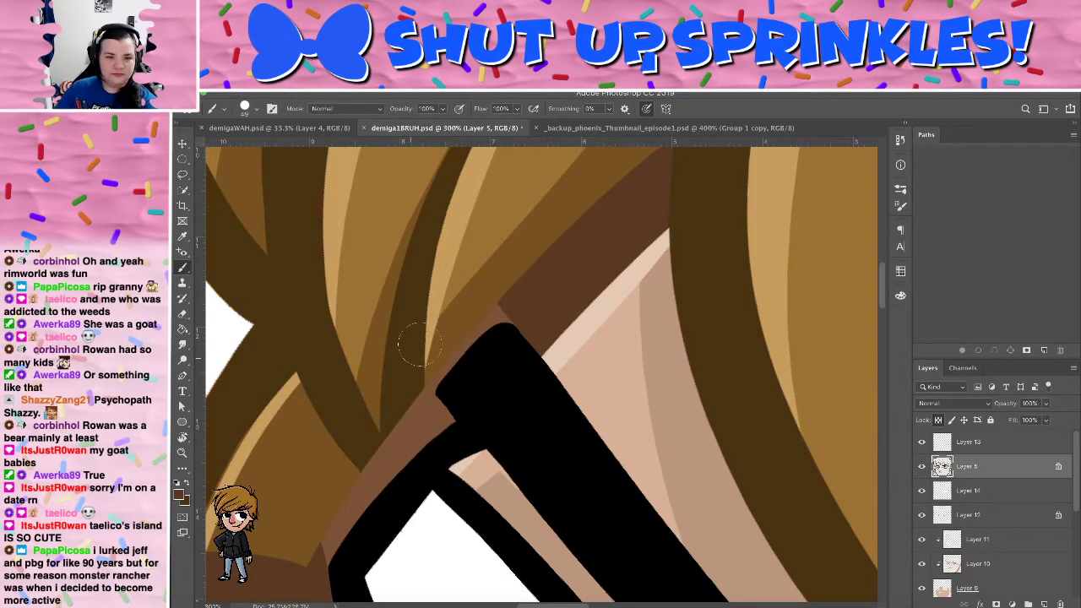
# Repaint the remaining lighter outline beside the smaller eye and around its eyebrow's outer end in the darker brown, undoing stray strokes
pyautogui.moveTo(473, 306); pyautogui.dragTo(556, 234)
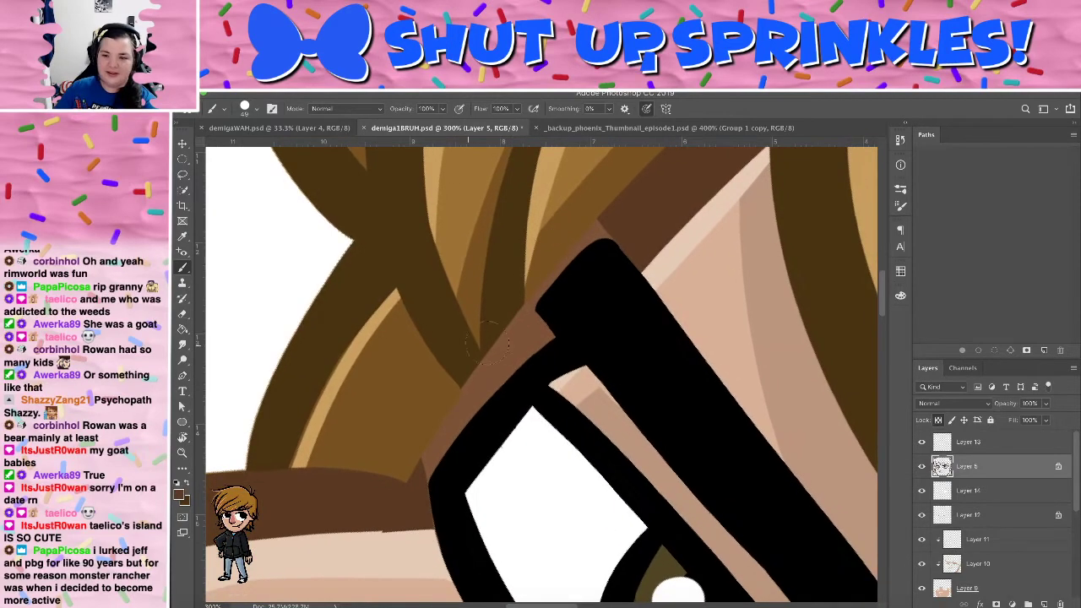
pyautogui.moveTo(522, 336)
pyautogui.mouseDown()
pyautogui.moveTo(544, 314)
pyautogui.moveTo(530, 321)
pyautogui.moveTo(558, 334)
pyautogui.moveTo(528, 371)
pyautogui.moveTo(439, 426)
pyautogui.mouseUp()
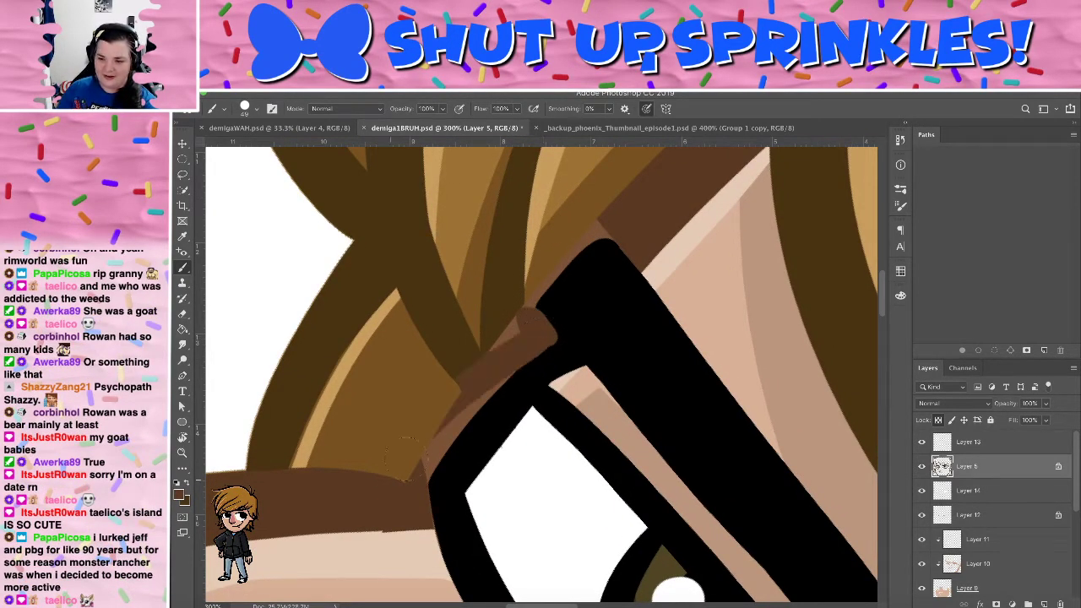
pyautogui.press('super+z')
pyautogui.moveTo(537, 339); pyautogui.dragTo(442, 453)
pyautogui.press('super+z')
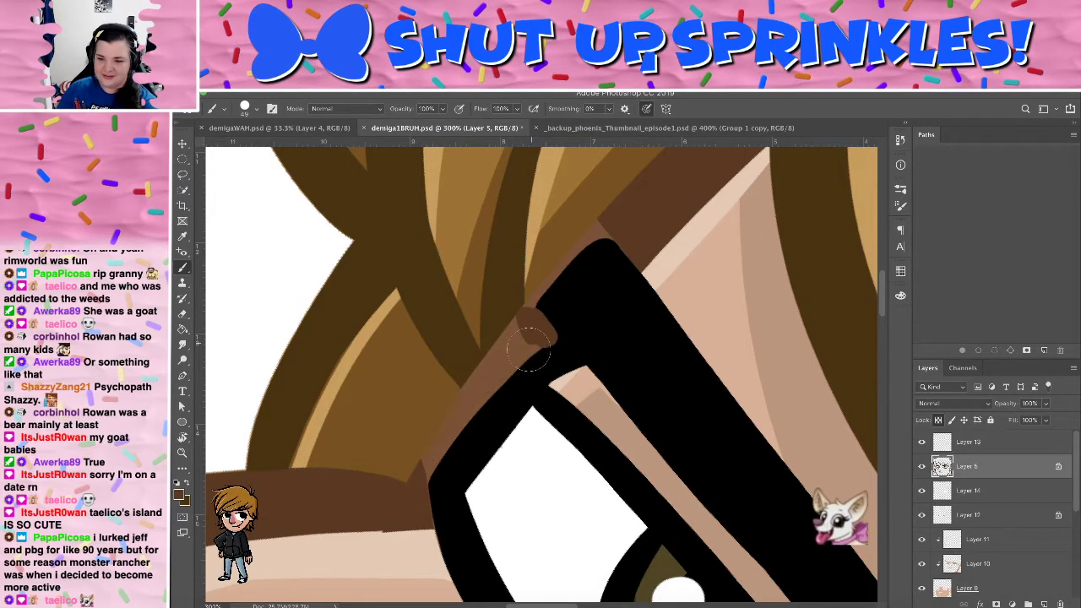
pyautogui.moveTo(528, 349); pyautogui.dragTo(441, 477)
pyautogui.moveTo(530, 325); pyautogui.dragTo(462, 406)
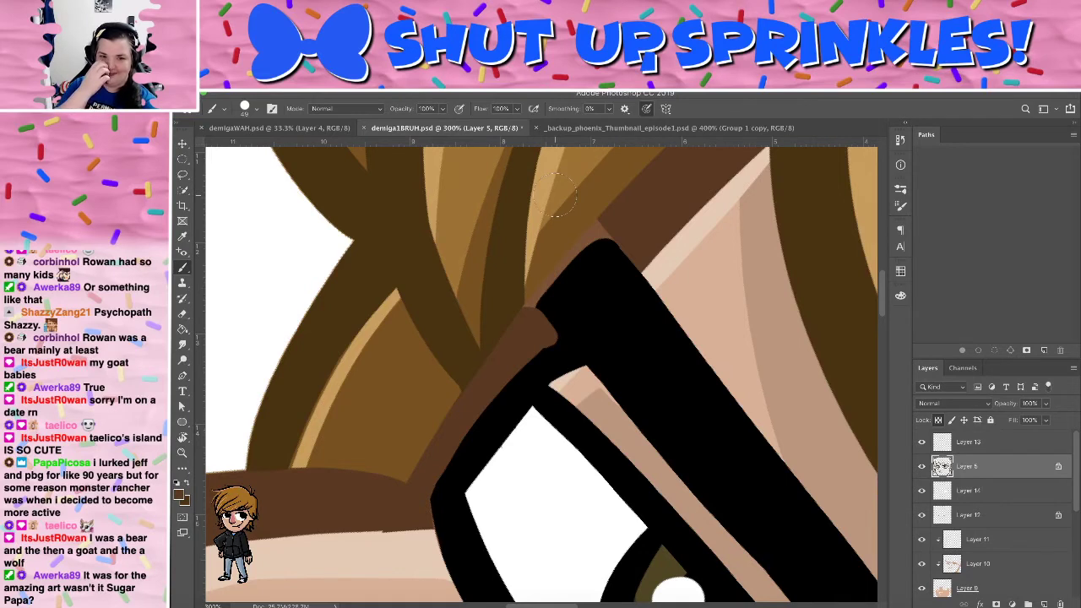
pyautogui.moveTo(546, 299)
pyautogui.mouseDown()
pyautogui.moveTo(520, 313)
pyautogui.moveTo(545, 304)
pyautogui.moveTo(646, 193)
pyautogui.mouseUp()
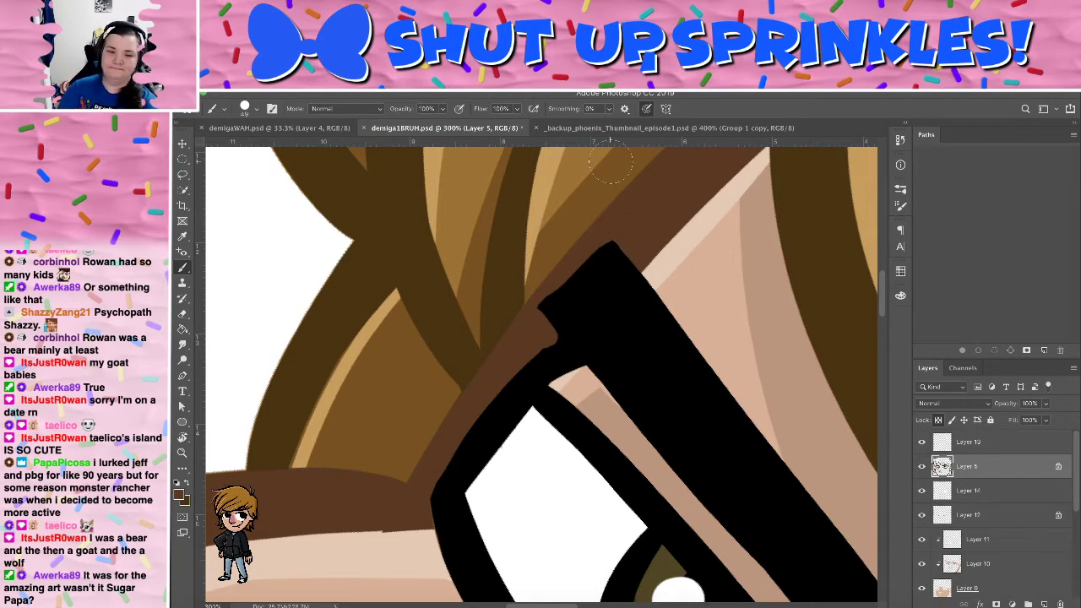
# Sample the eyebrow's black and restore its rounded outer end where the brown strokes overlapped it
pyautogui.keyDown('alt'); pyautogui.click(604, 317); pyautogui.keyUp('alt')
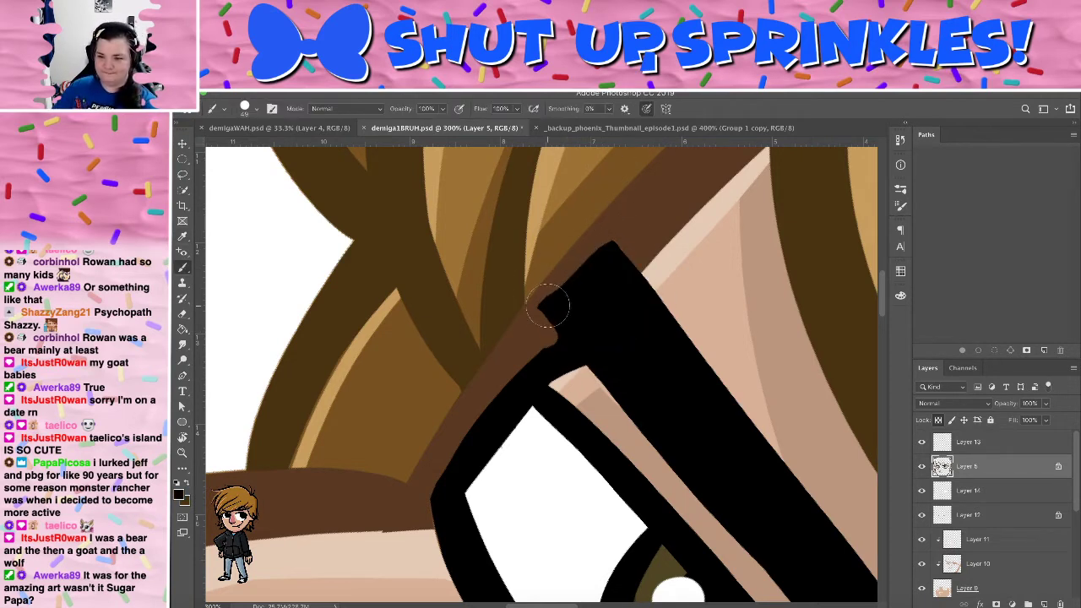
pyautogui.moveTo(547, 305); pyautogui.dragTo(559, 338)
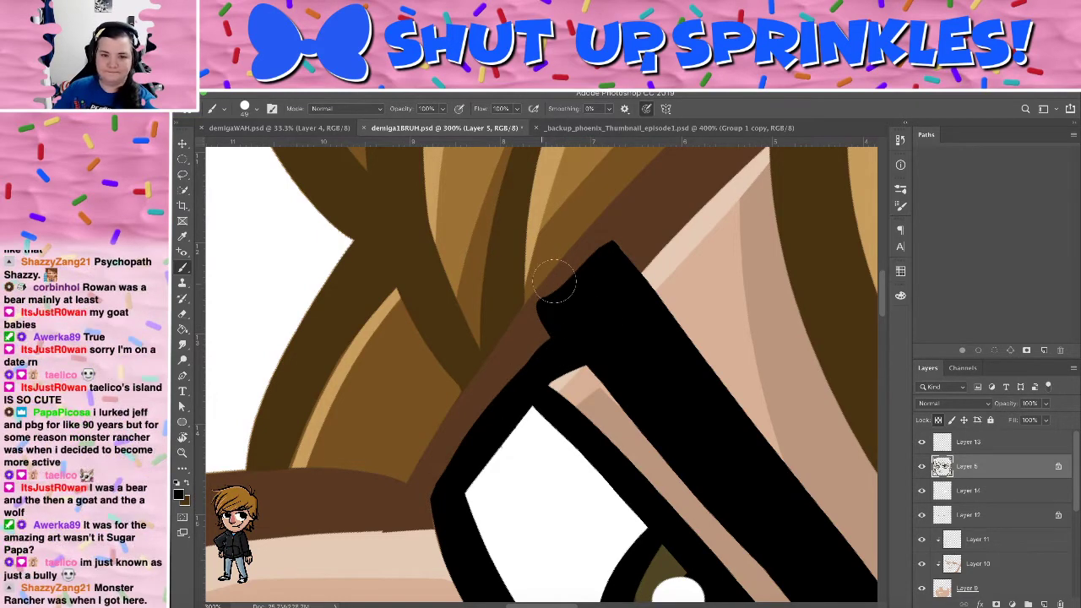
pyautogui.moveTo(577, 267)
pyautogui.mouseDown()
pyautogui.moveTo(553, 309)
pyautogui.moveTo(553, 295)
pyautogui.moveTo(611, 265)
pyautogui.mouseUp()
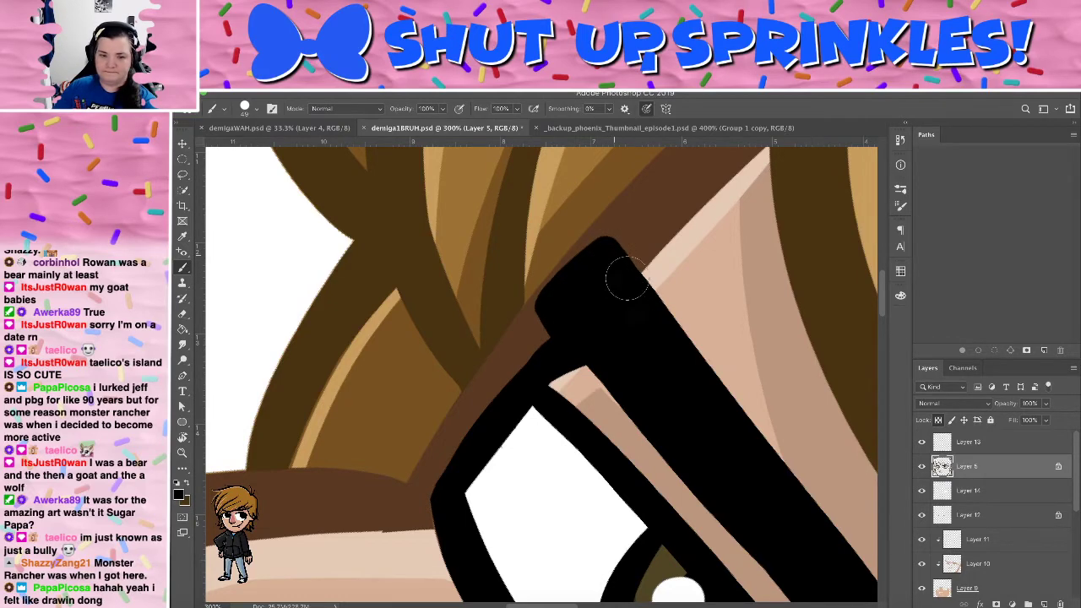
pyautogui.scroll(-8, 612, 255)
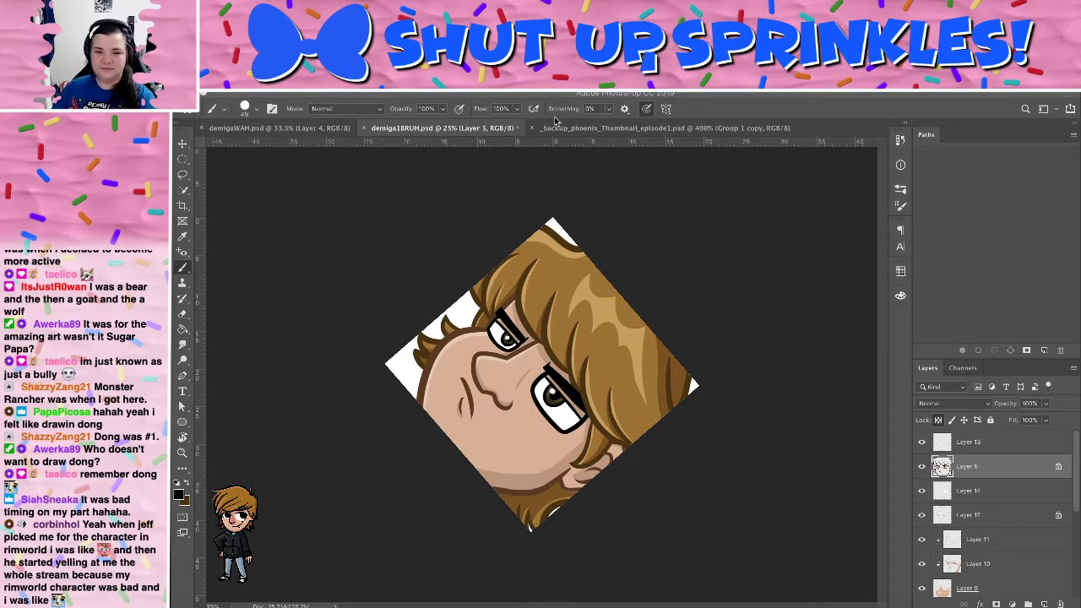
# Switch to Finder, look through the finished emote PNG files and select manicp2GRIMACE_112px.png
pyautogui.press('super+Tab')
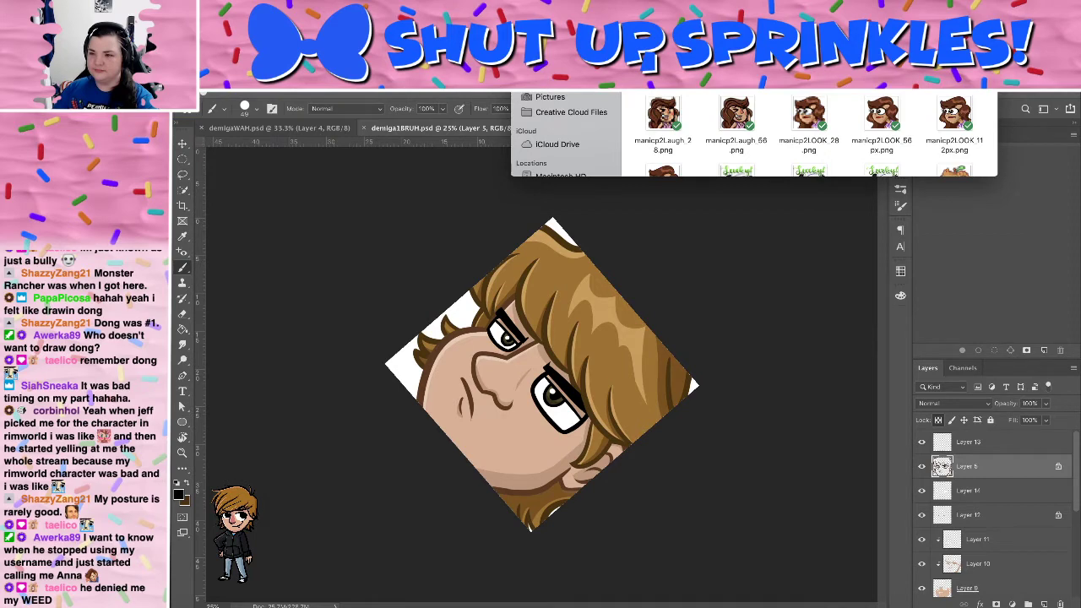
pyautogui.scroll(-5, 752, 135)
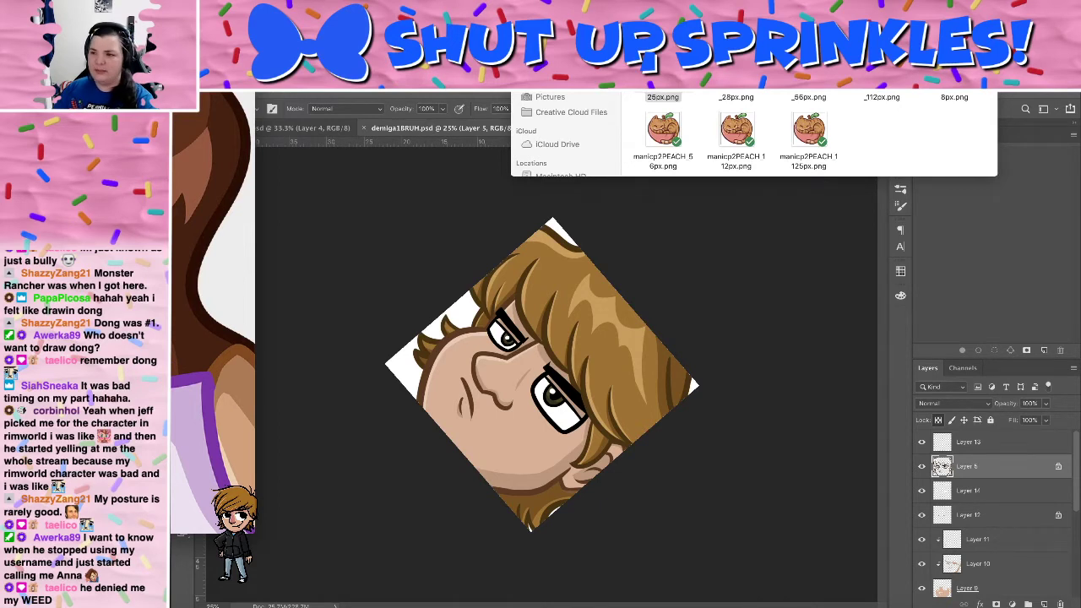
pyautogui.scroll(3, 814, 135)
pyautogui.scroll(2, 751, 135)
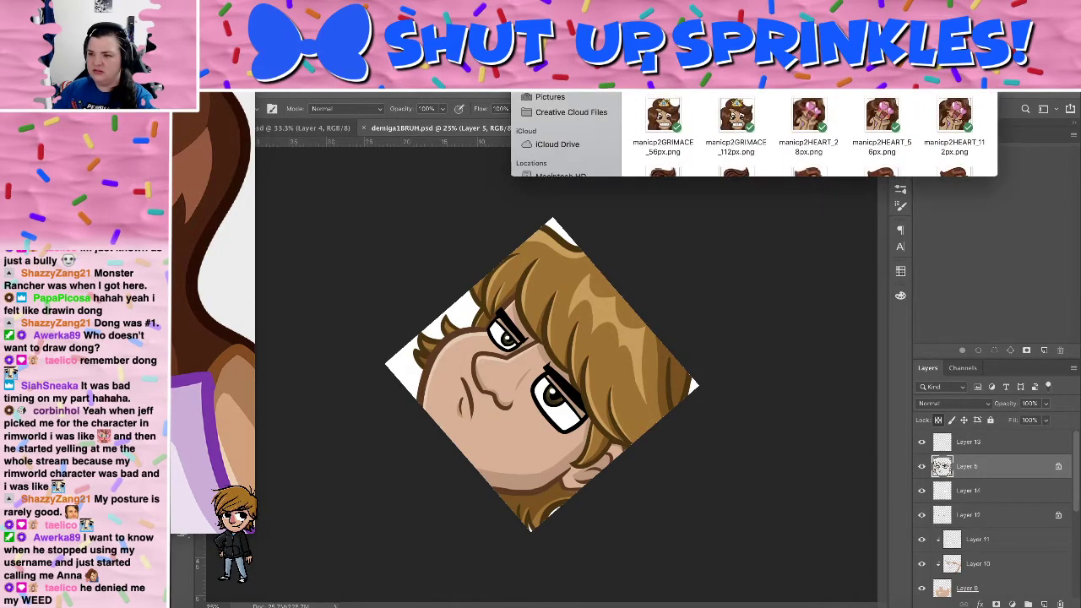
pyautogui.click(725, 124)
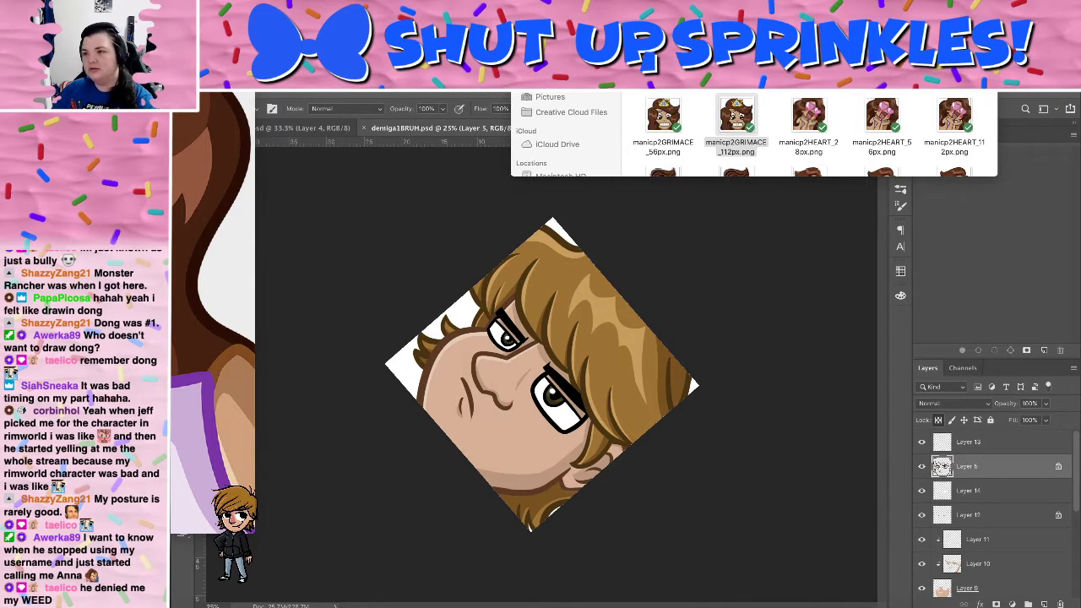
# Go up to the parent folder in Finder, look through its artwork files and select egga-Recovered-Recovered.psd
pyautogui.press('super+Tab')
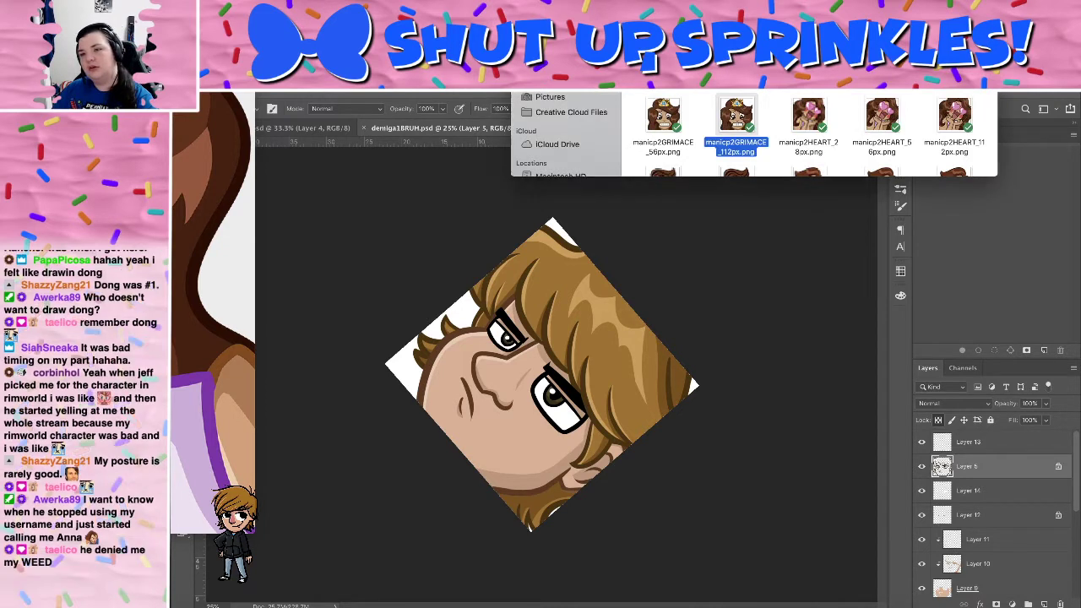
pyautogui.press('super+[')
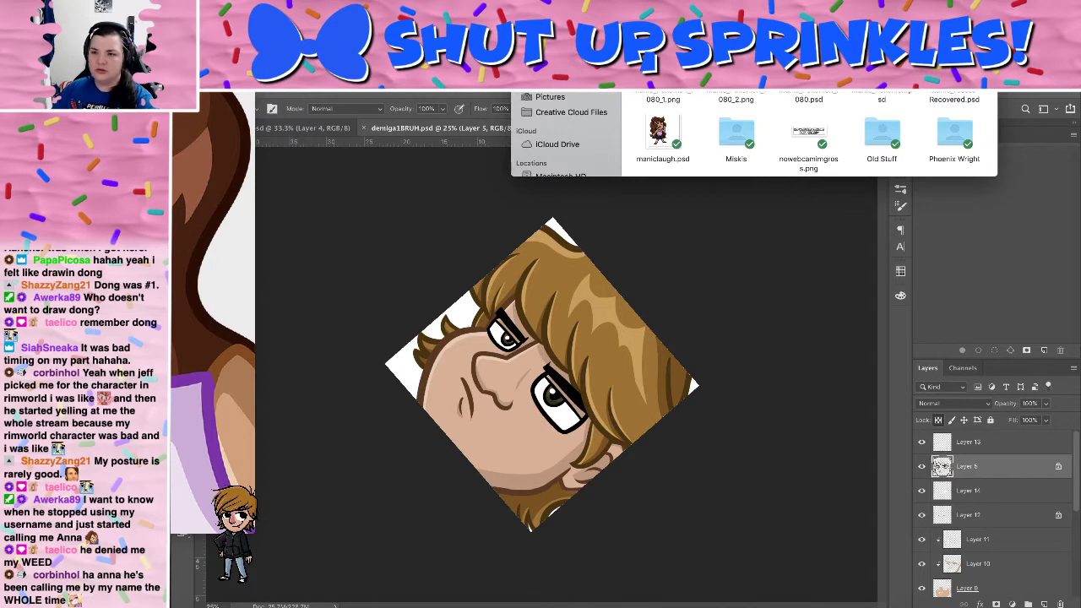
pyautogui.scroll(10, 749, 143)
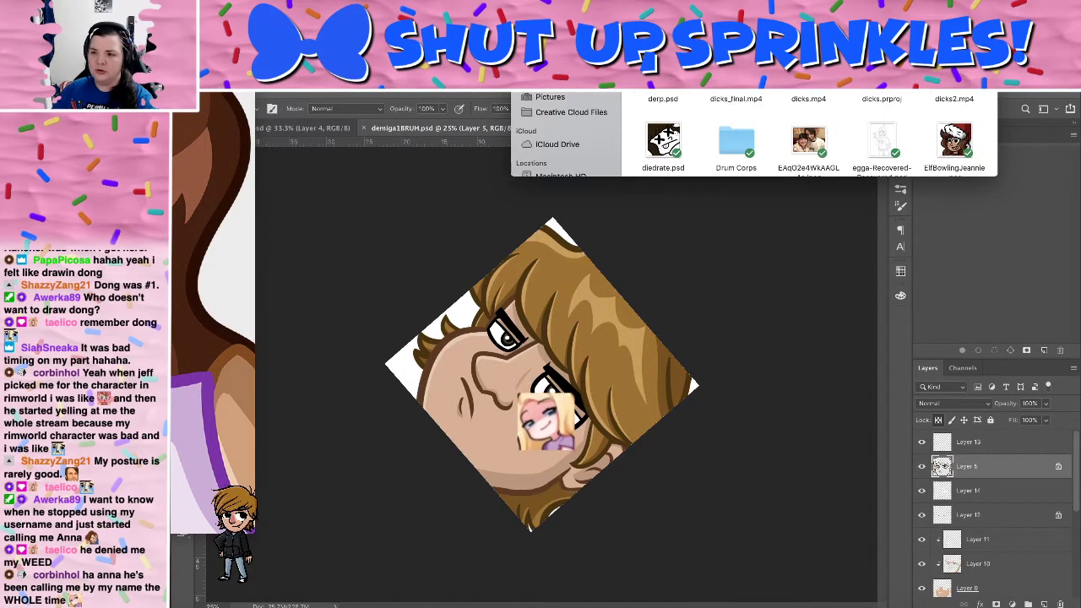
pyautogui.press('e')
pyautogui.press('g')
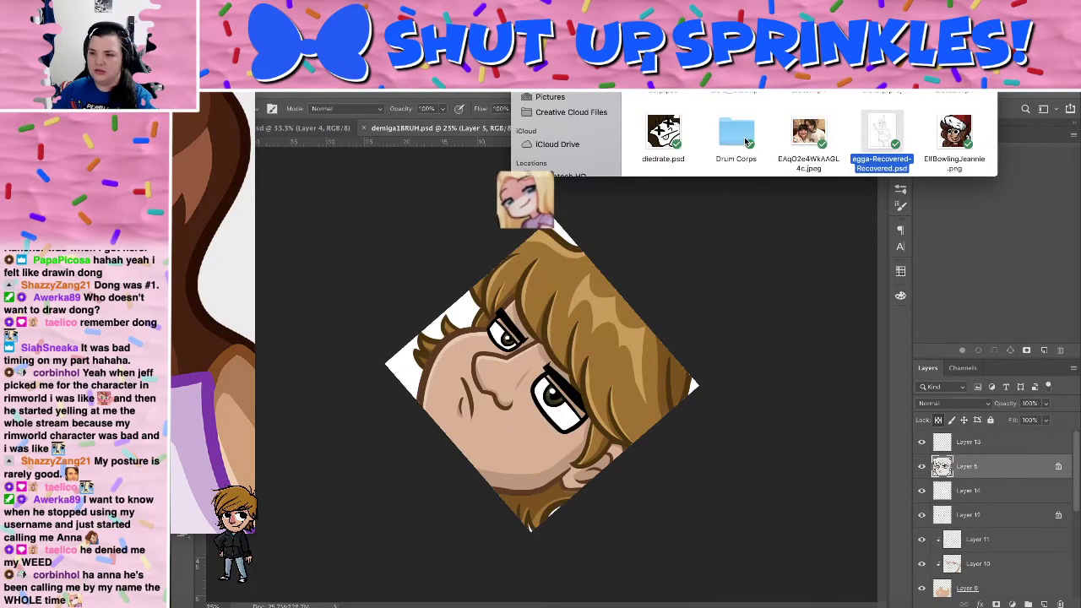
pyautogui.scroll(-3, 746, 142)
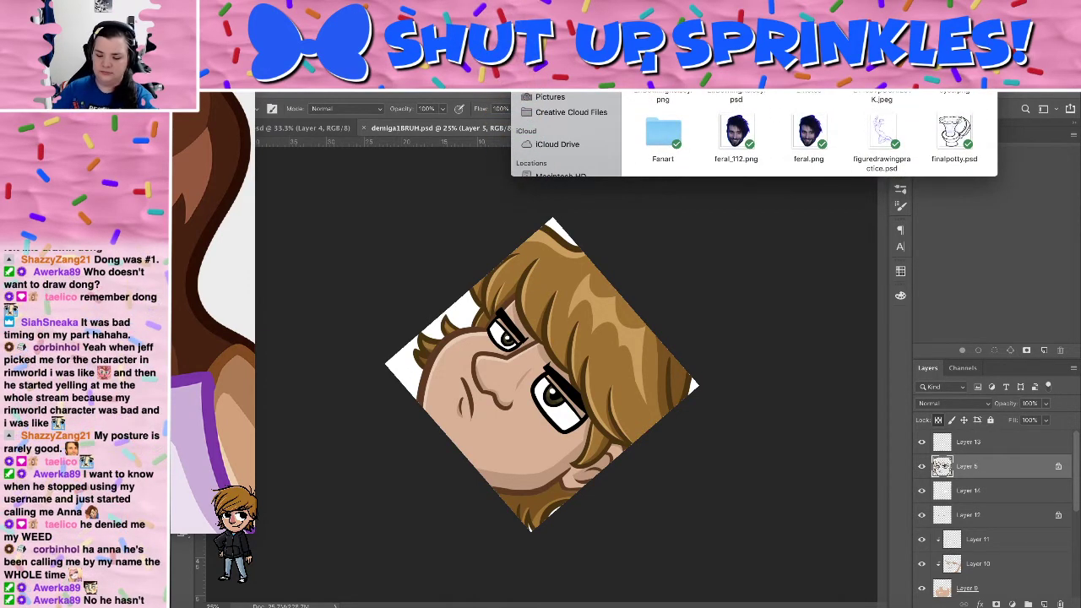
pyautogui.press('super+BackSpace')
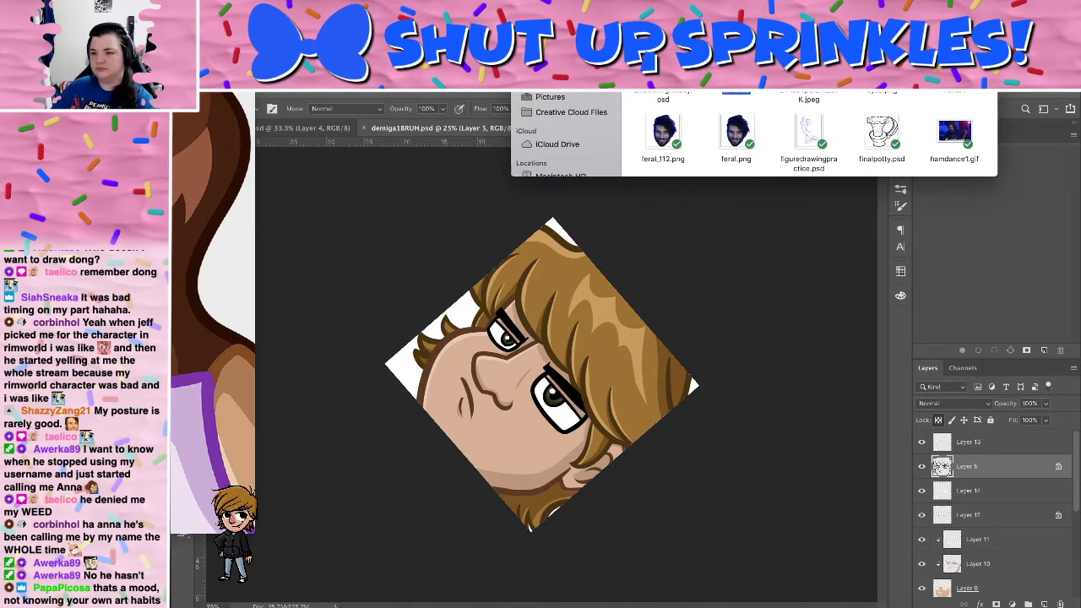
# Find and open shutup7ITO.png, examine how its hair, face and eye outlines are coloured, and close it
pyautogui.press('s')
pyautogui.scroll(-3, 808, 136)
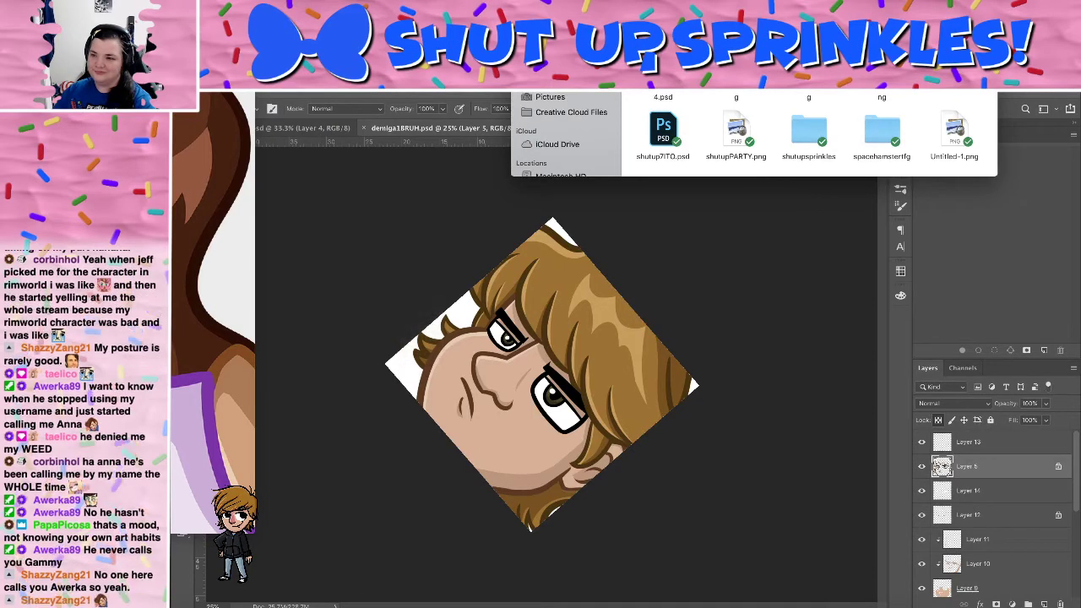
pyautogui.doubleClick(953, 72)
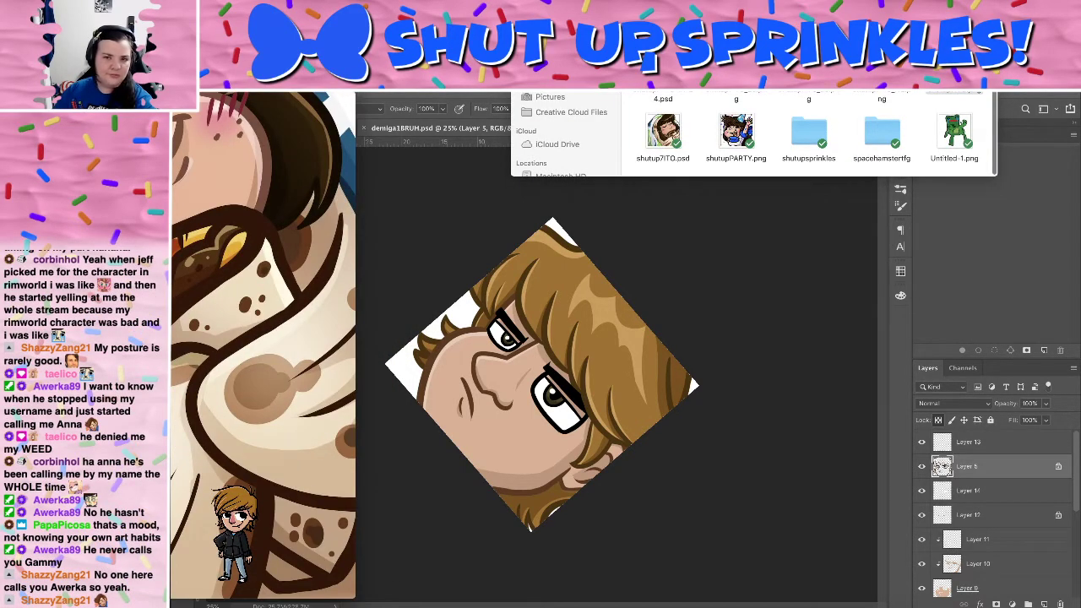
pyautogui.moveTo(20, 0); pyautogui.dragTo(565, 96)
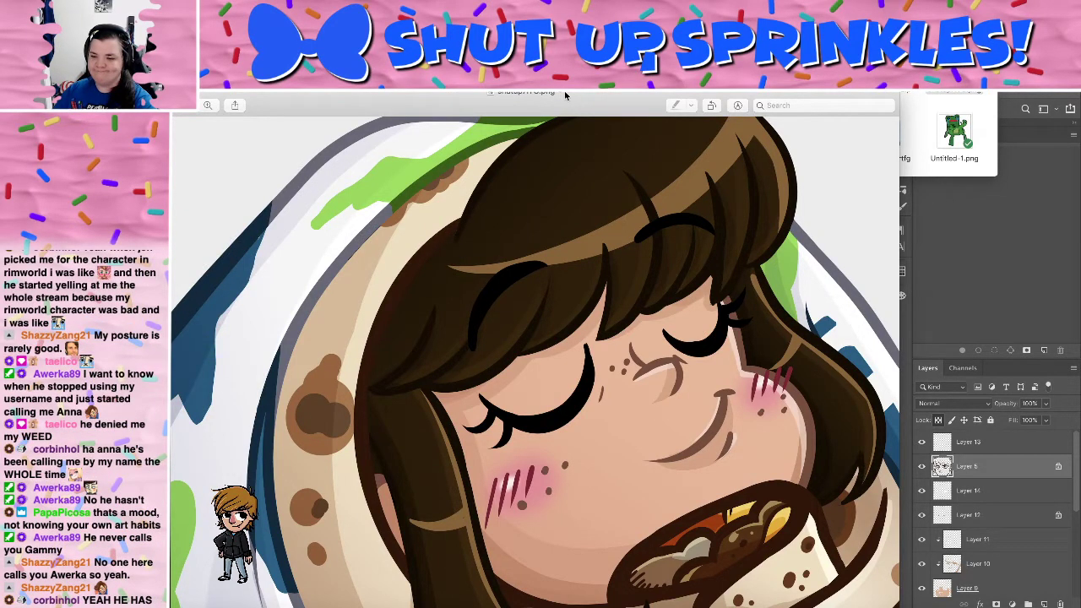
pyautogui.press('super+w')
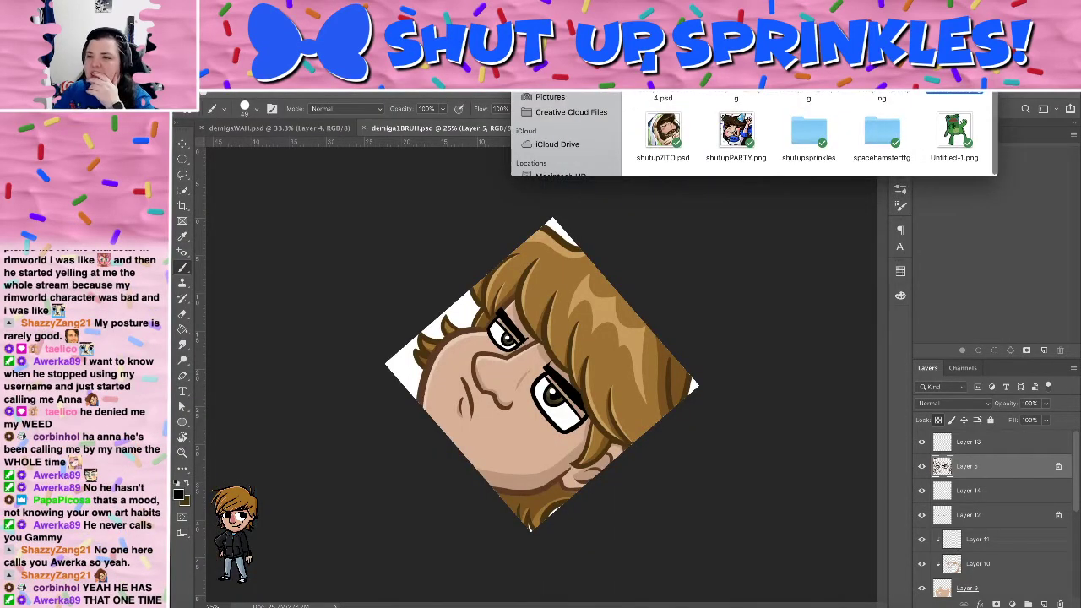
# Open the shutupsprinkles folder, look through its emote files and preview the artwork of the character in a green hat
pyautogui.scroll(10, 954, 110)
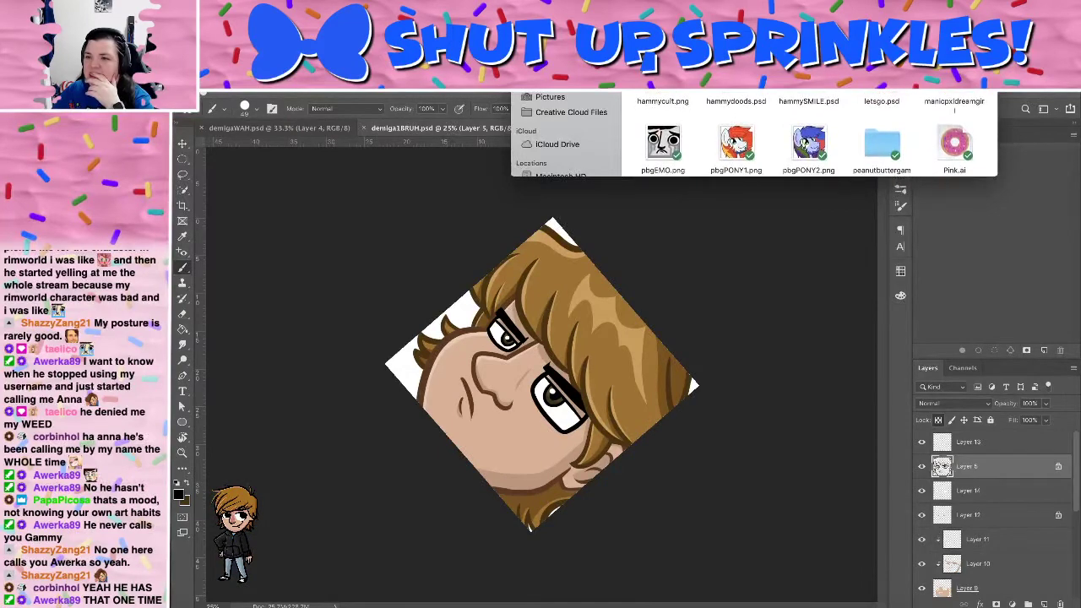
pyautogui.scroll(-5, 953, 109)
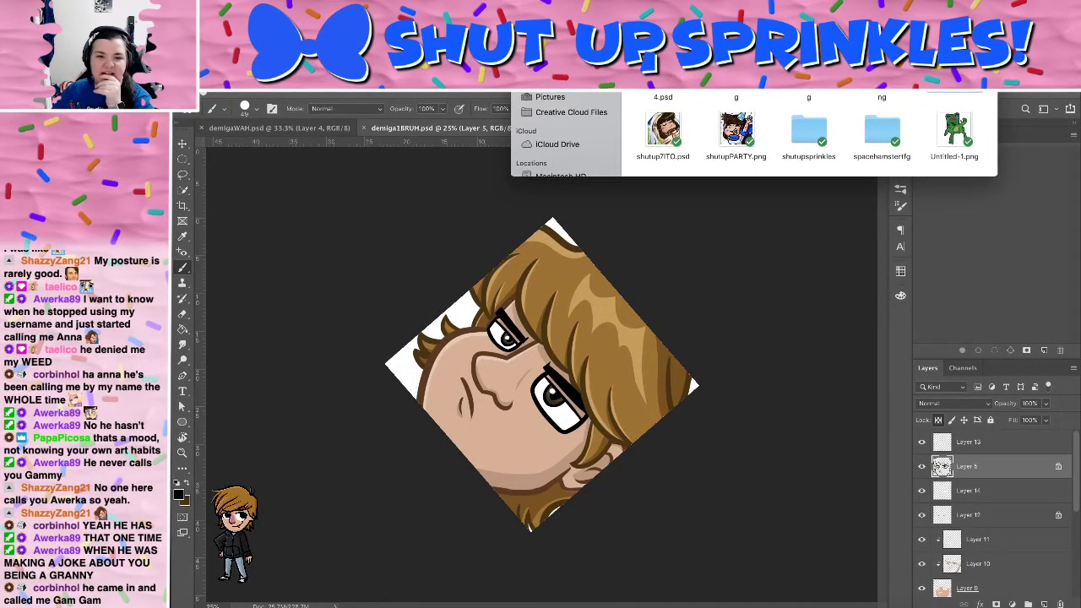
pyautogui.click(812, 138)
pyautogui.doubleClick(812, 137)
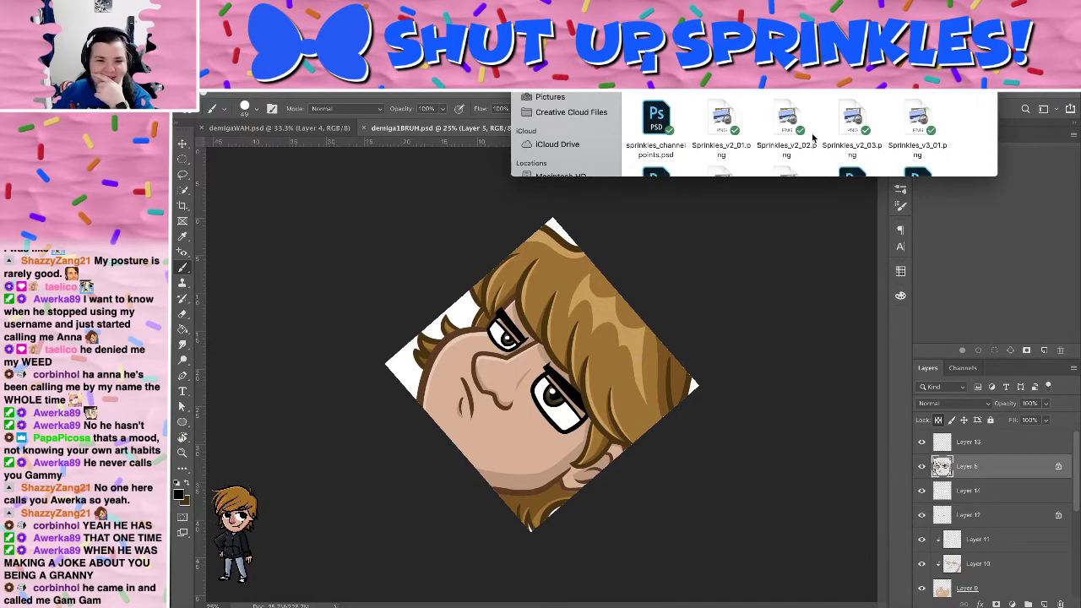
pyautogui.scroll(-5, 812, 138)
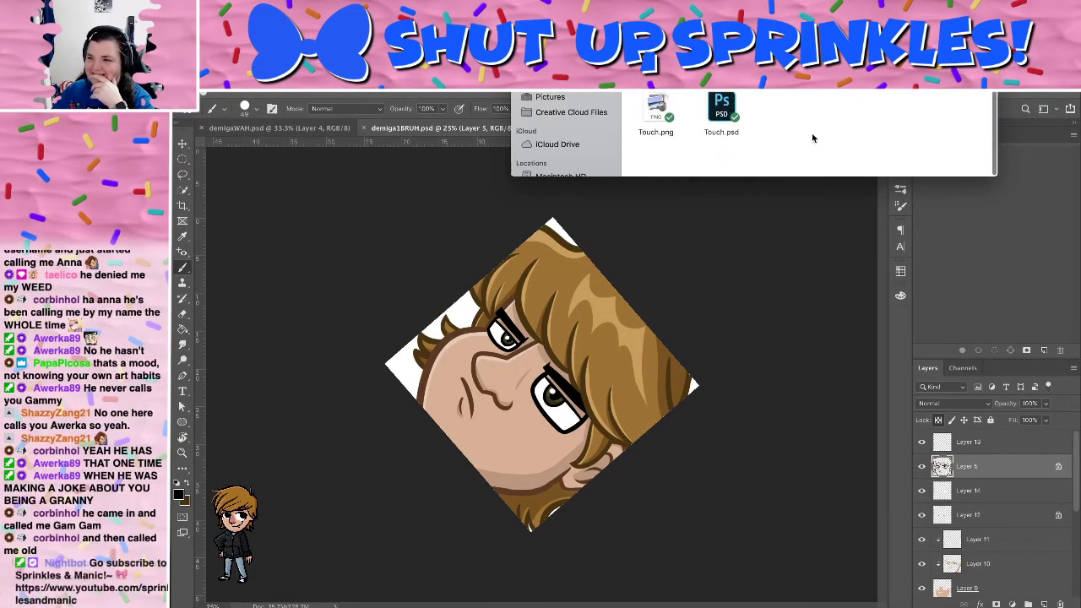
pyautogui.scroll(8, 812, 137)
pyautogui.scroll(3, 813, 137)
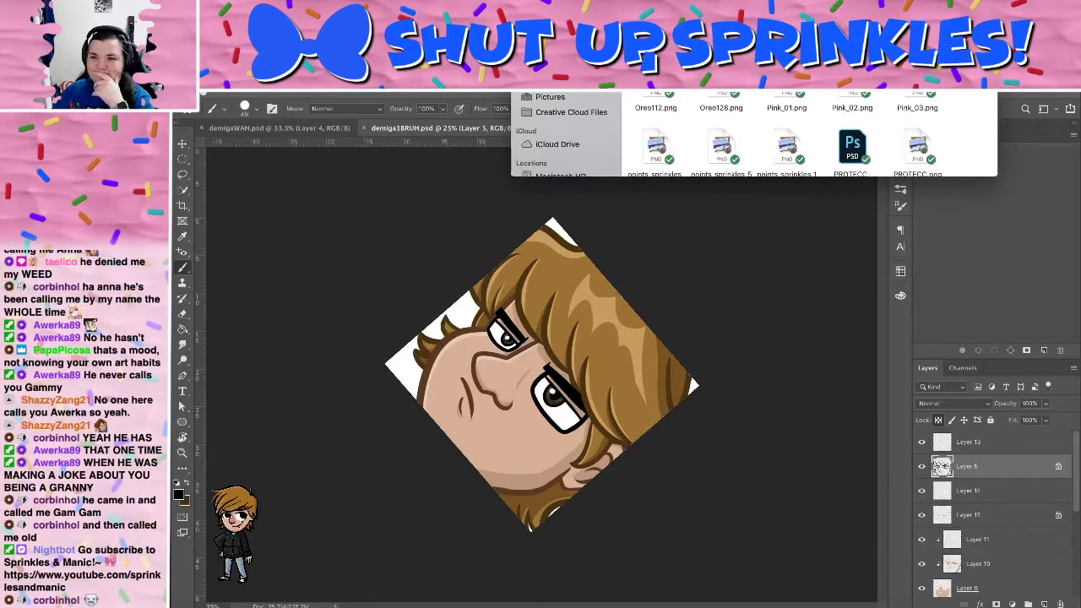
pyautogui.scroll(-3, 808, 135)
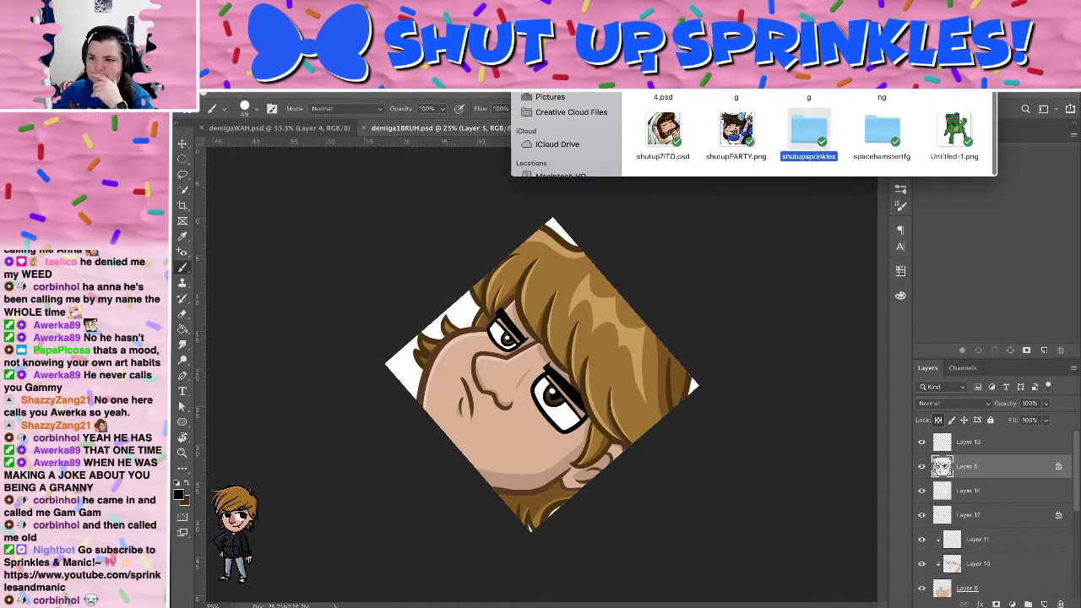
pyautogui.scroll(3, 819, 135)
pyautogui.scroll(-2, 807, 135)
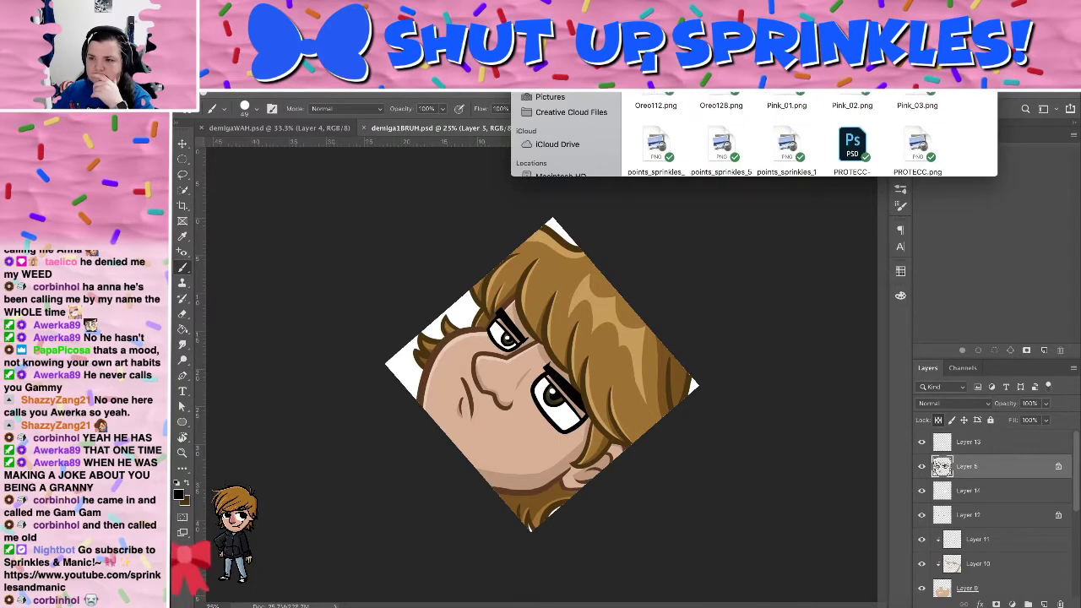
pyautogui.scroll(2, 807, 135)
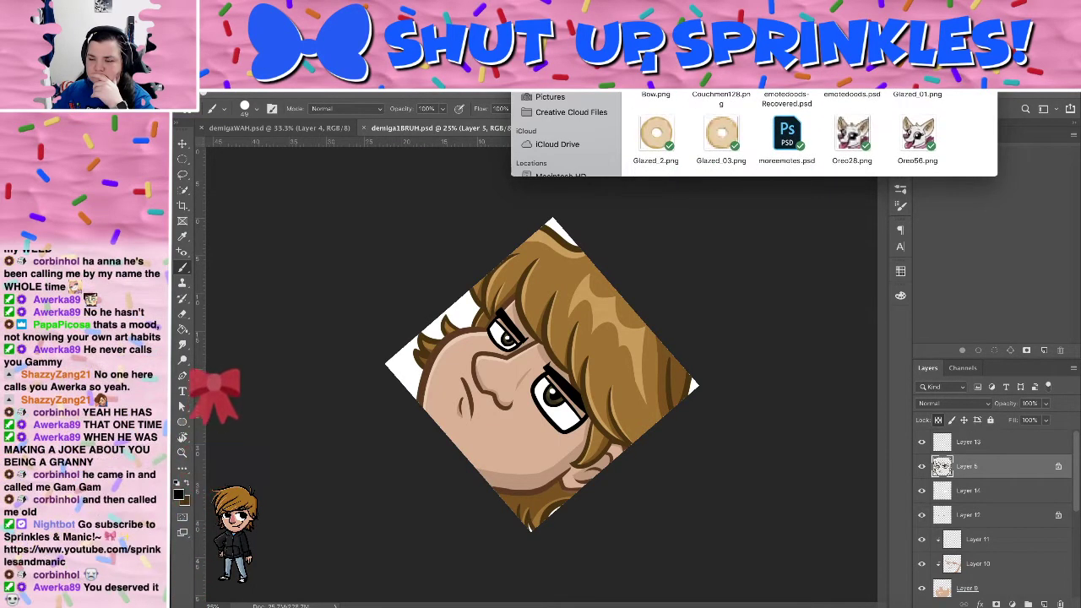
pyautogui.scroll(-3, 811, 135)
pyautogui.scroll(-1, 810, 135)
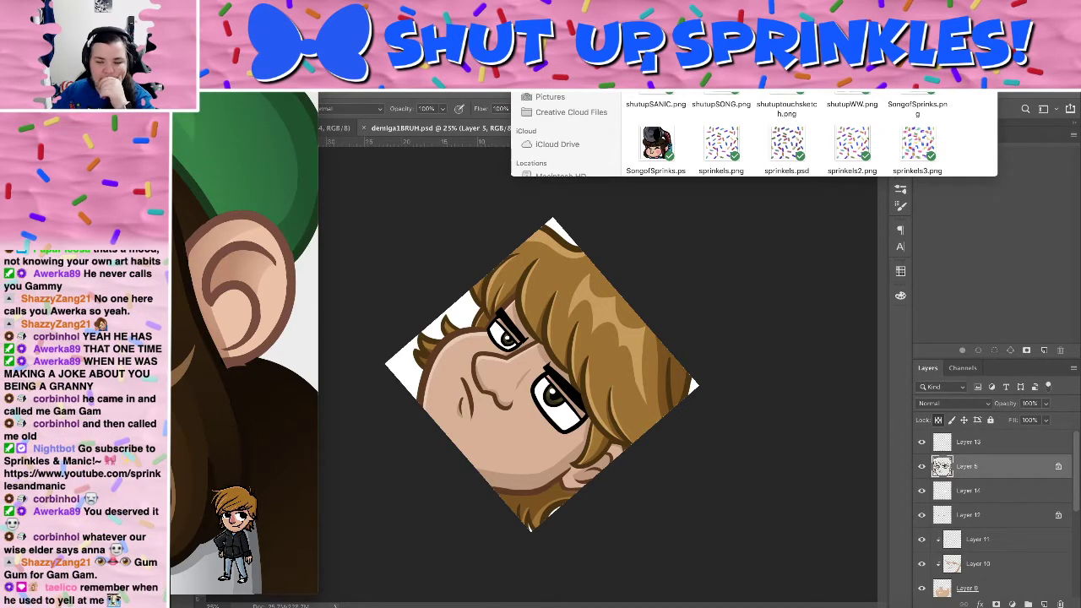
pyautogui.press('space')
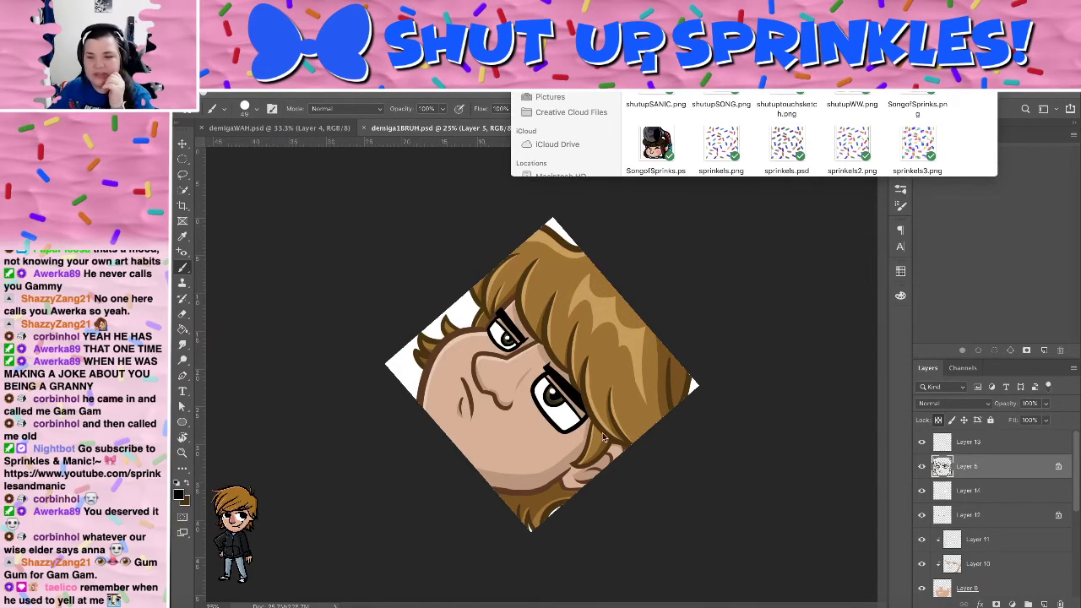
# Switch back to Photoshop, save demiga1BRUH.psd and reset the canvas rotation to 0°
pyautogui.click(353, 109)
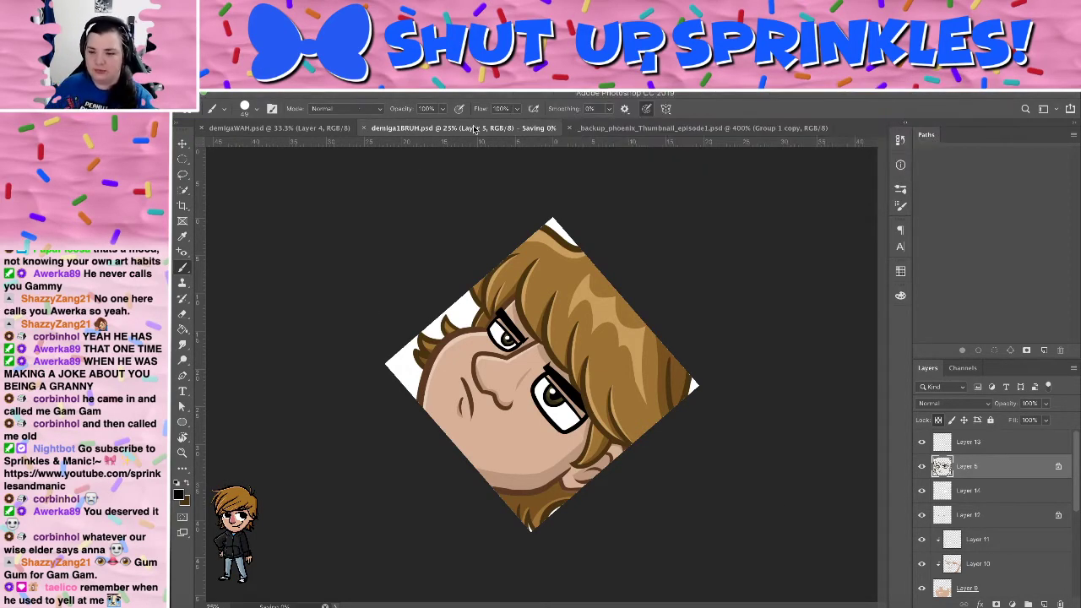
pyautogui.press('r')
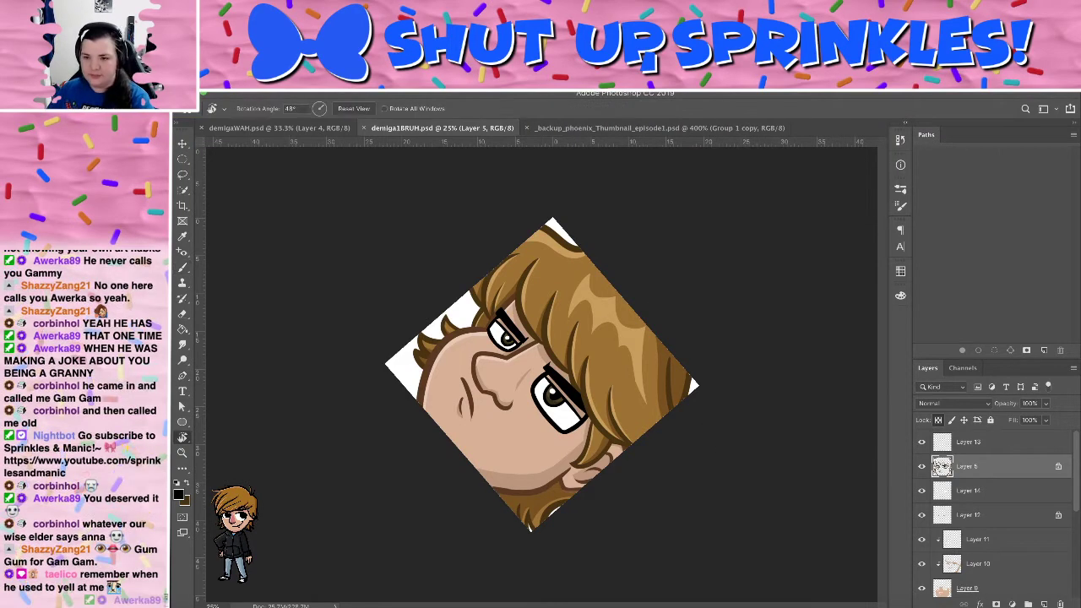
pyautogui.click(353, 108)
pyautogui.scroll(-5, 989, 510)
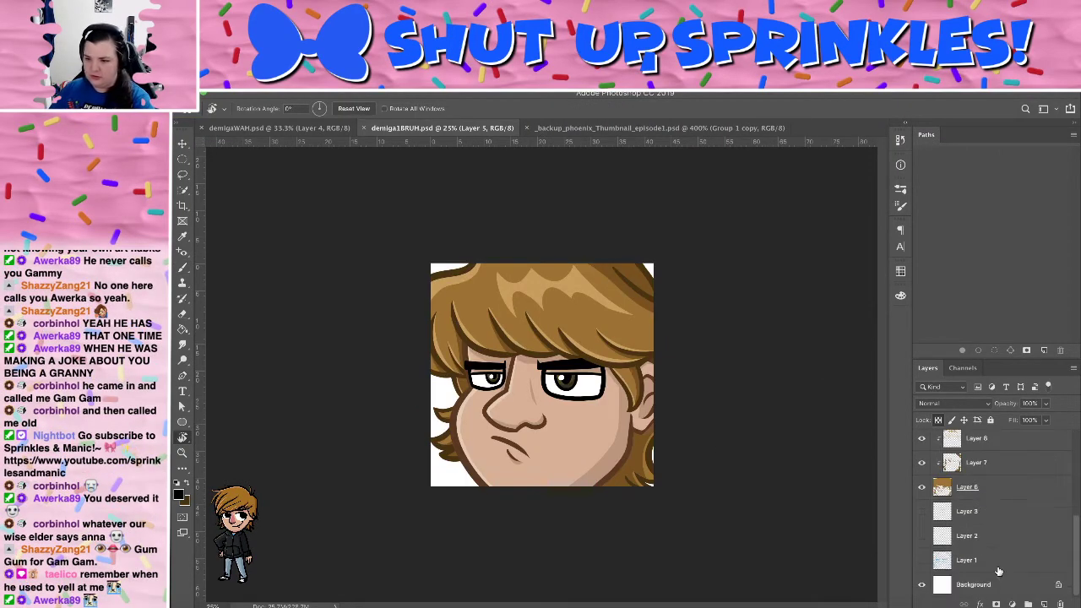
pyautogui.scroll(5, 998, 572)
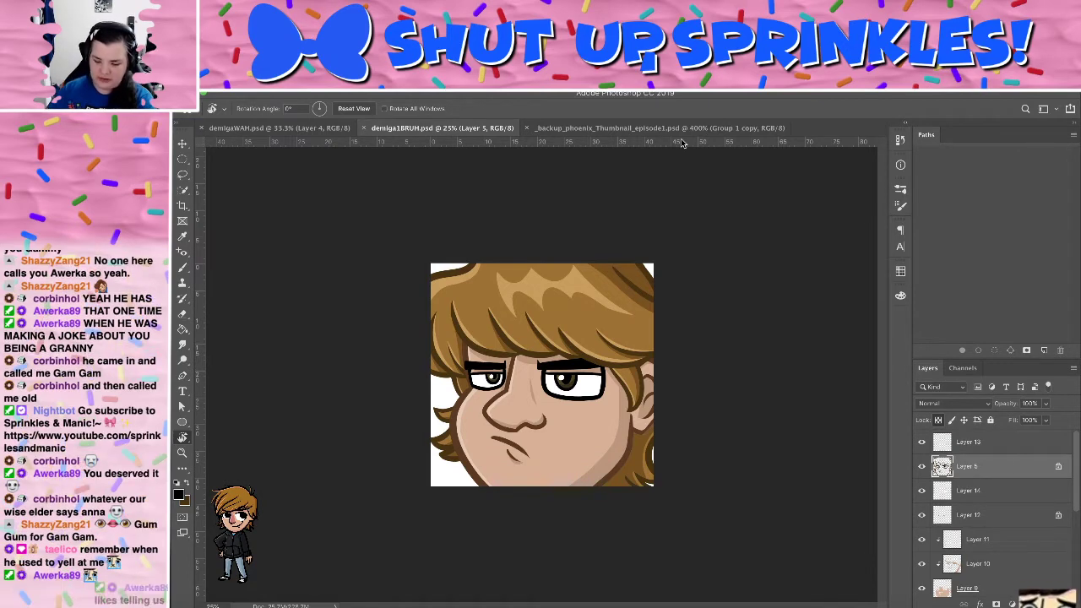
# Sample the larger eye's dark iris brown, pick a darker shade of it and recolour the black iris outline on Layer 5
pyautogui.press('super+plus')
pyautogui.press('super+plus')
pyautogui.press('super+plus')
pyautogui.press('super+plus')
pyautogui.press('super+plus')
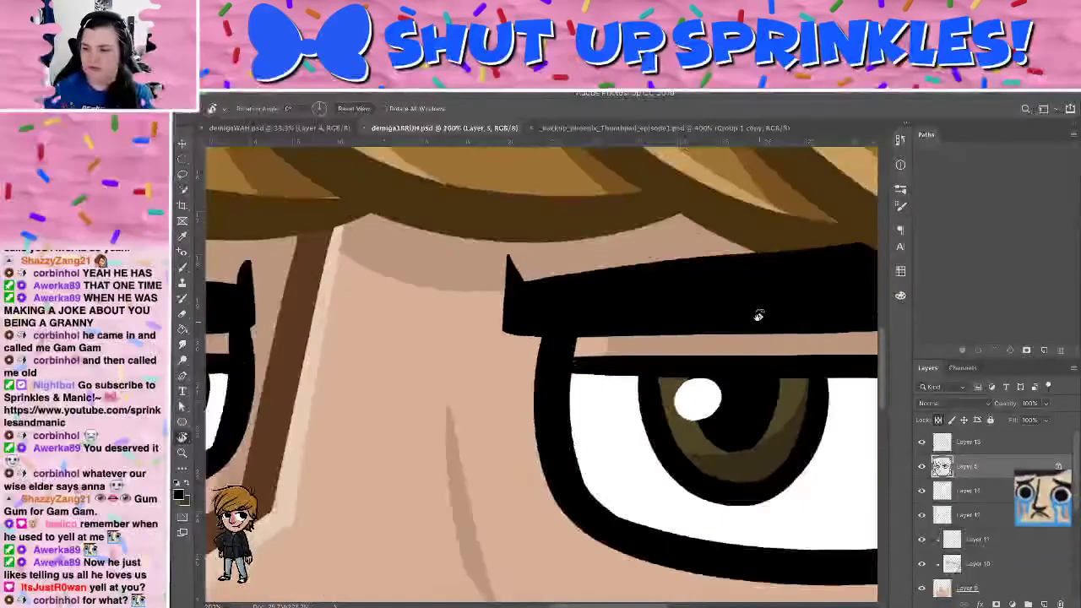
pyautogui.moveTo(758, 315); pyautogui.dragTo(446, 355)
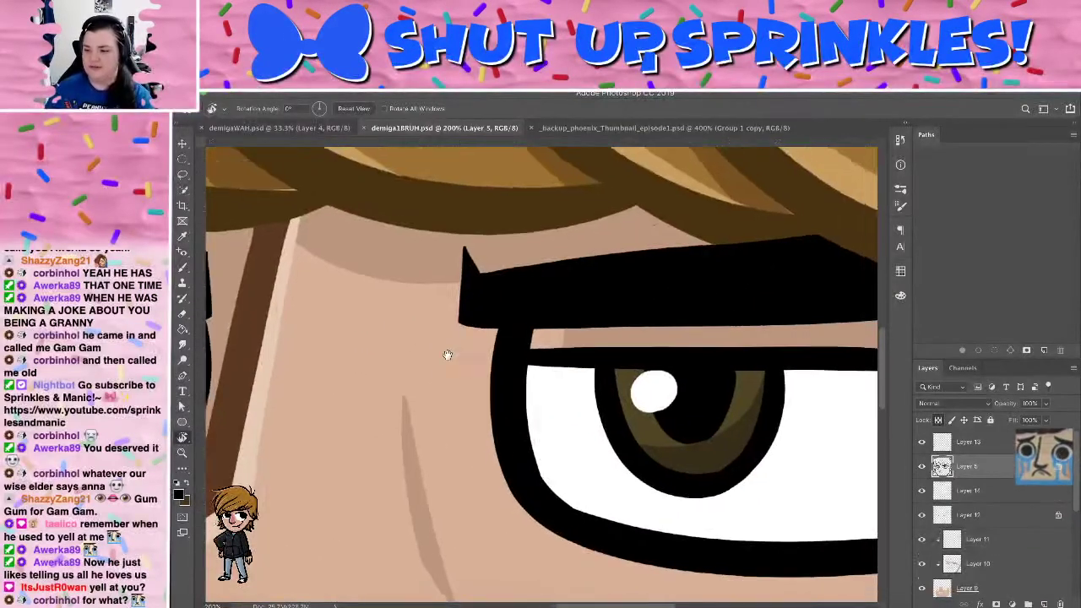
pyautogui.press('i')
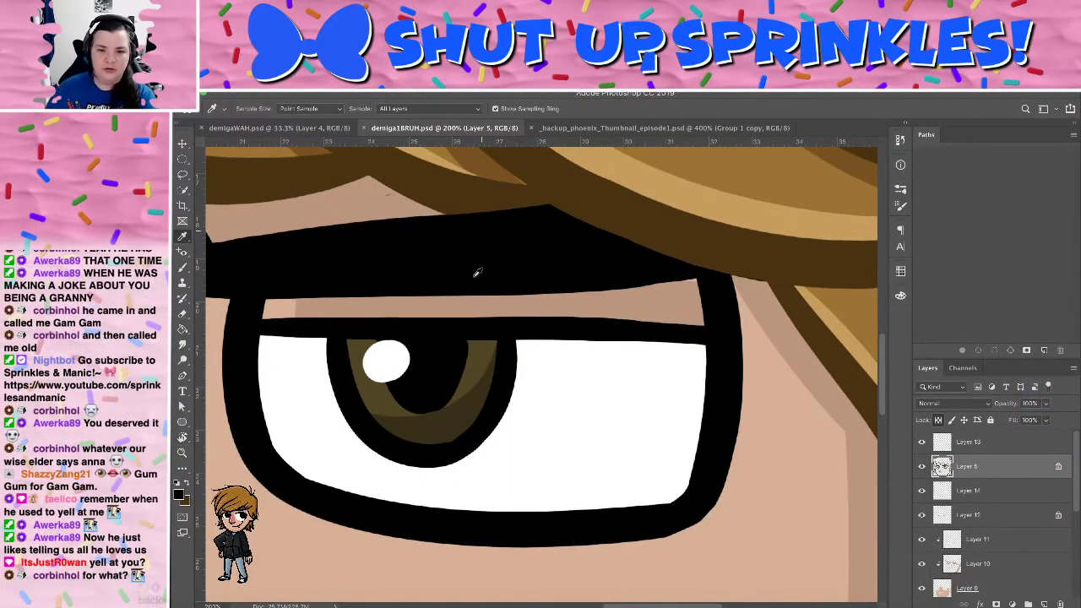
pyautogui.click(460, 413)
pyautogui.click(182, 498)
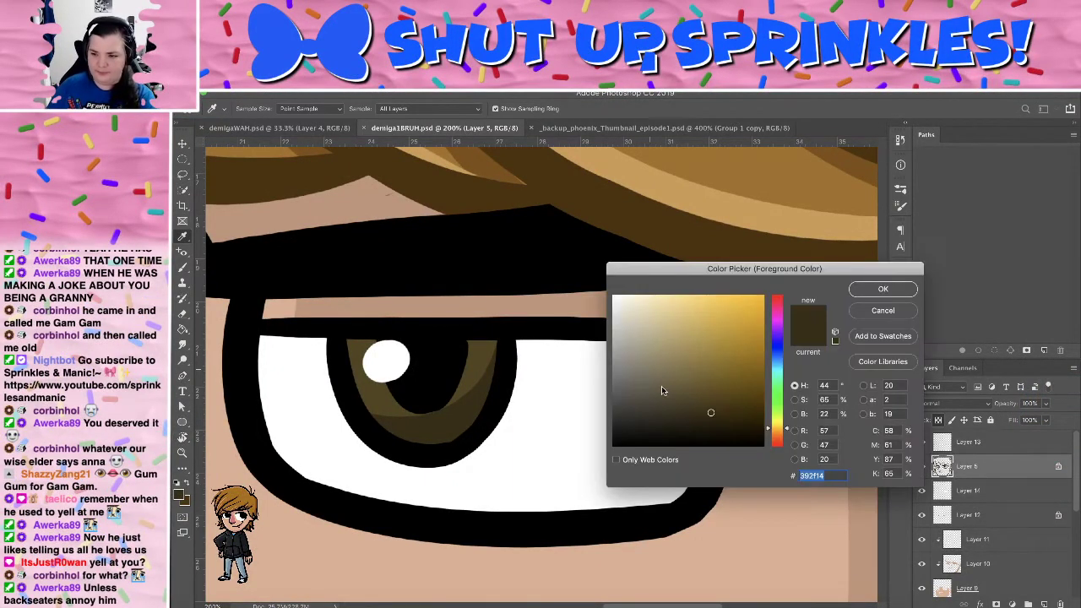
pyautogui.click(713, 420)
pyautogui.click(876, 288)
pyautogui.press('b')
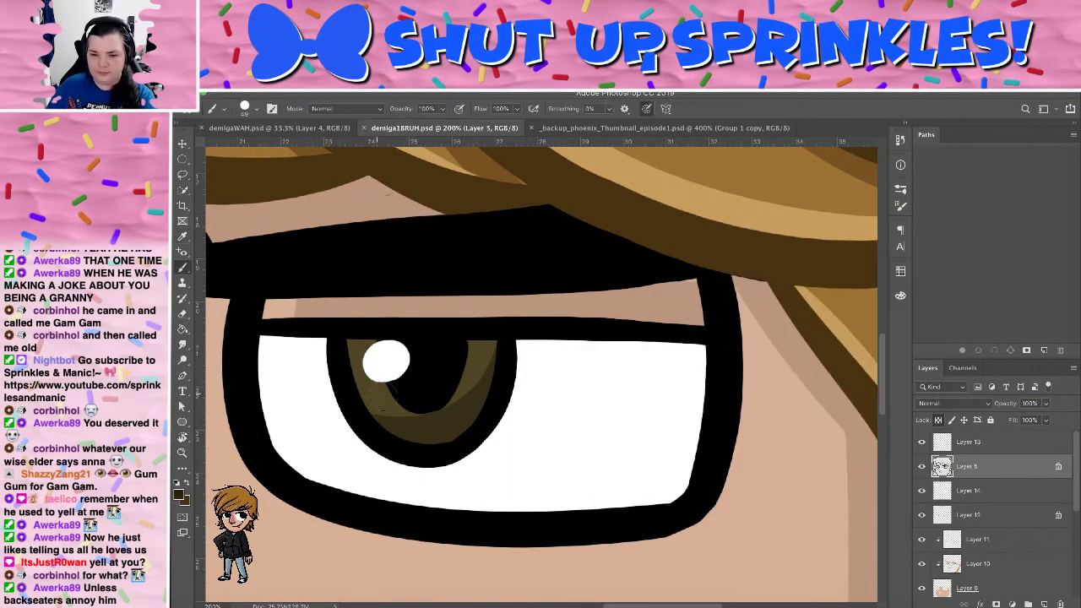
pyautogui.moveTo(350, 397)
pyautogui.mouseDown()
pyautogui.moveTo(399, 417)
pyautogui.moveTo(402, 470)
pyautogui.moveTo(446, 412)
pyautogui.moveTo(468, 451)
pyautogui.moveTo(499, 400)
pyautogui.mouseUp()
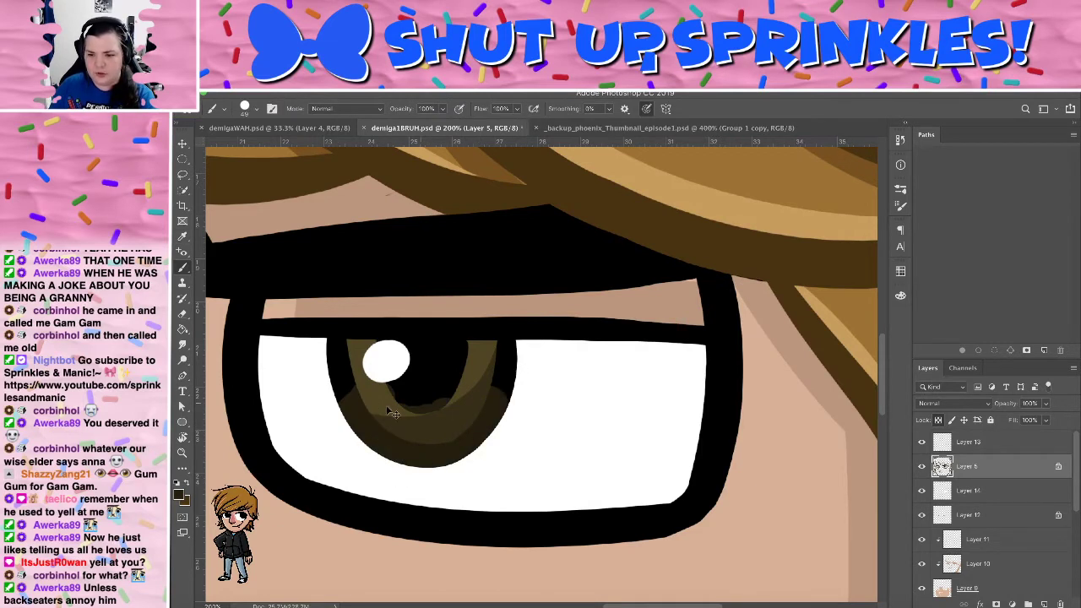
pyautogui.press('super+z')
pyautogui.moveTo(330, 358)
pyautogui.mouseDown()
pyautogui.moveTo(335, 345)
pyautogui.moveTo(340, 353)
pyautogui.moveTo(328, 353)
pyautogui.moveTo(345, 349)
pyautogui.moveTo(374, 422)
pyautogui.moveTo(436, 436)
pyautogui.moveTo(489, 410)
pyautogui.moveTo(523, 367)
pyautogui.mouseUp()
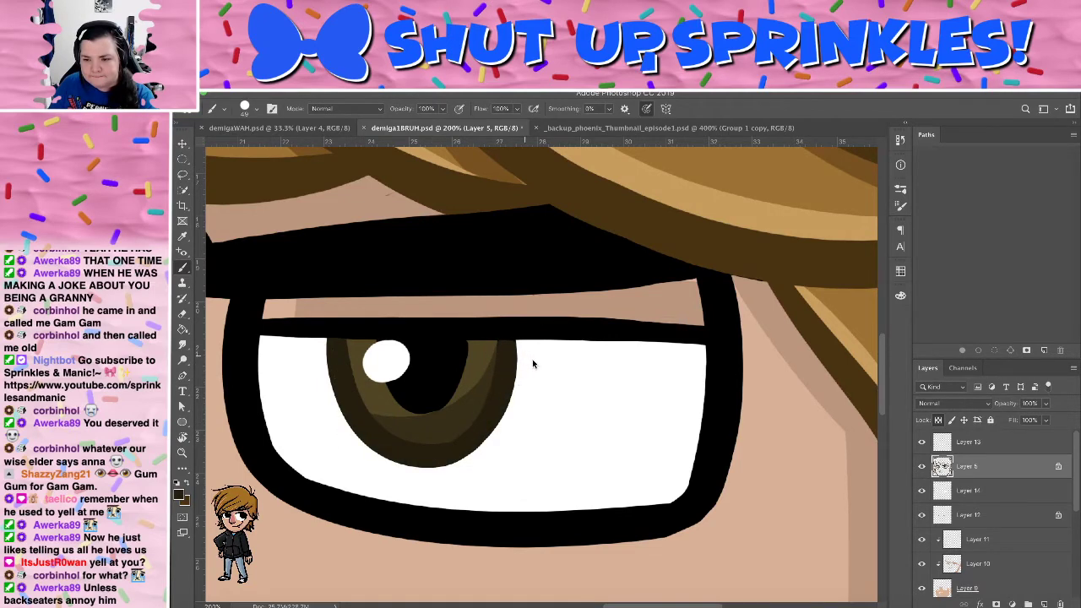
# Recolour the smaller eye's iris outline in the same dark brown, then sample a brown and brush along its upper lid line
pyautogui.moveTo(435, 385); pyautogui.dragTo(656, 368)
pyautogui.moveTo(478, 396); pyautogui.dragTo(681, 379)
pyautogui.moveTo(376, 390); pyautogui.dragTo(649, 377)
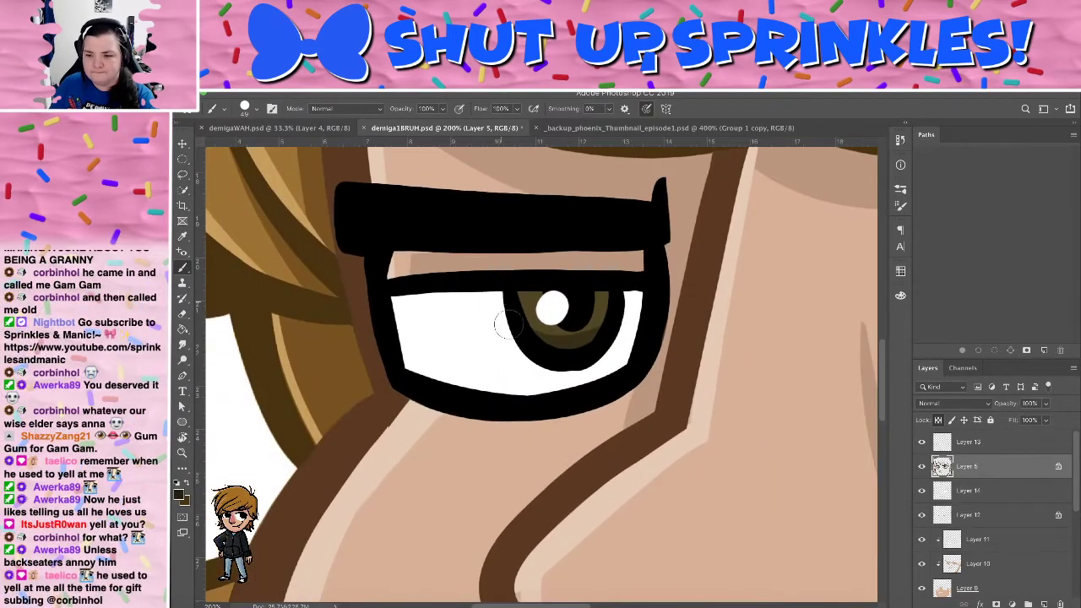
pyautogui.moveTo(494, 320)
pyautogui.mouseDown()
pyautogui.moveTo(512, 305)
pyautogui.moveTo(503, 311)
pyautogui.moveTo(547, 364)
pyautogui.moveTo(597, 352)
pyautogui.moveTo(613, 304)
pyautogui.mouseUp()
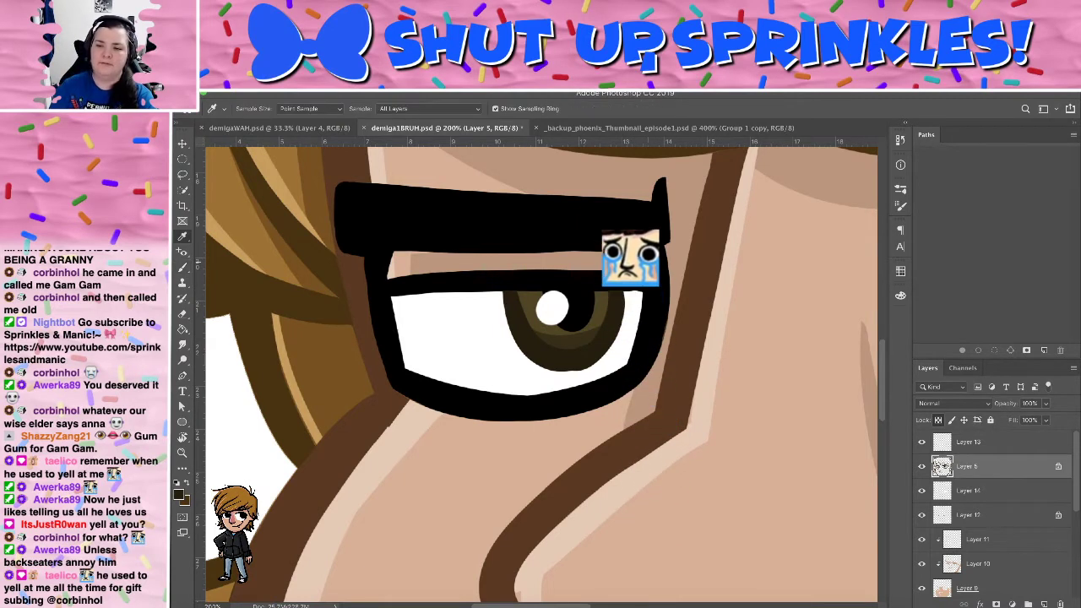
pyautogui.moveTo(402, 287)
pyautogui.mouseDown()
pyautogui.moveTo(460, 272)
pyautogui.moveTo(440, 285)
pyautogui.moveTo(612, 270)
pyautogui.mouseUp()
# Examine the whole face at 25% and then 8.33% zoom to judge the recoloured eyes at emote size
pyautogui.hotkey('ctrl', '-')
pyautogui.hotkey('ctrl', '-')
pyautogui.hotkey('ctrl', '-')
pyautogui.hotkey('ctrl', '-')
pyautogui.hotkey('ctrl', '-')
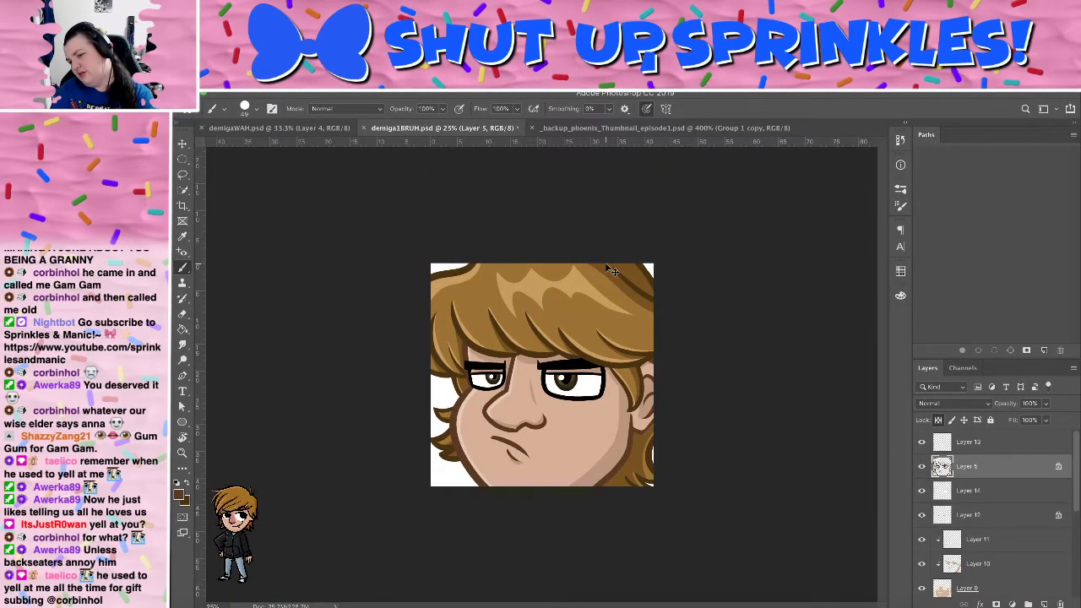
pyautogui.hotkey('ctrl', '-')
pyautogui.hotkey('ctrl', '-')
pyautogui.hotkey('ctrl', '-')
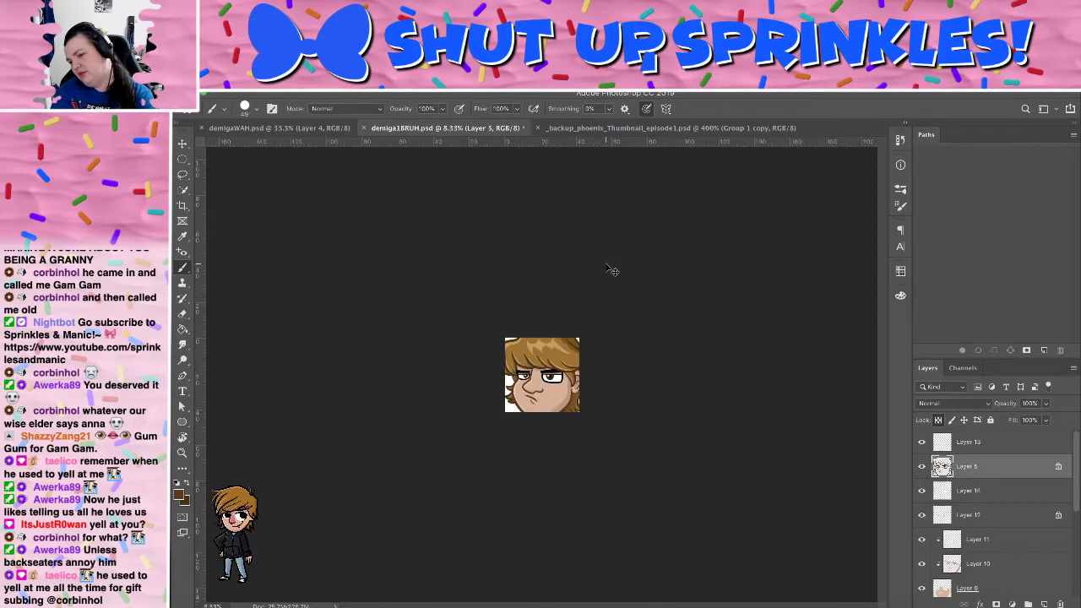
# Review the full layer stack of the face artwork and save demiga1BRUH.psd
pyautogui.hotkey('ctrl', '+')
pyautogui.hotkey('ctrl', '+')
pyautogui.hotkey('ctrl', '+')
pyautogui.hotkey('ctrl', '+')
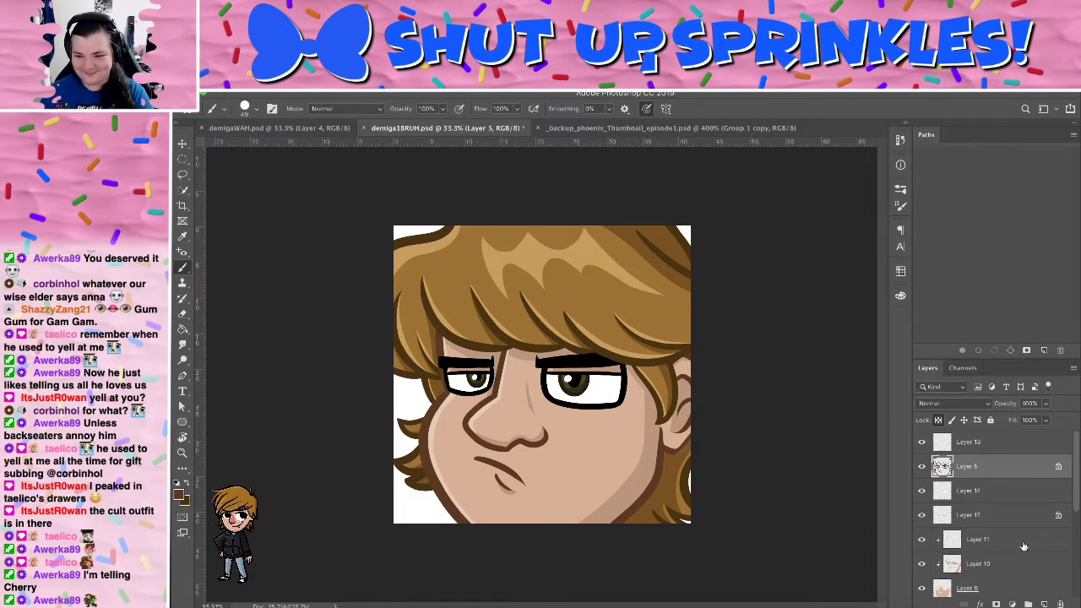
pyautogui.scroll(-5, 1023, 546)
pyautogui.scroll(5, 962, 582)
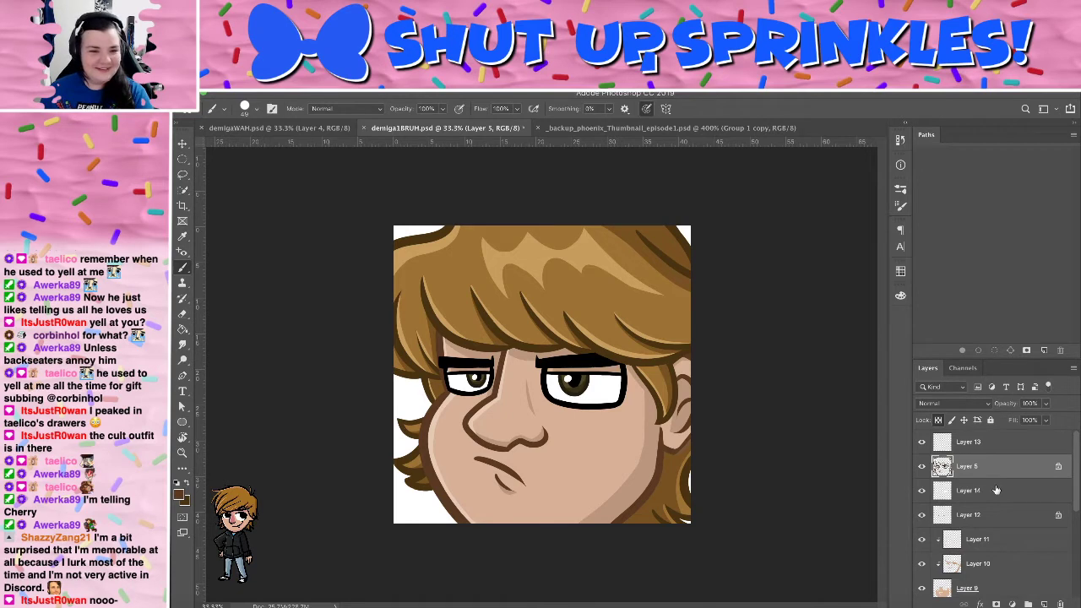
pyautogui.scroll(-5, 994, 494)
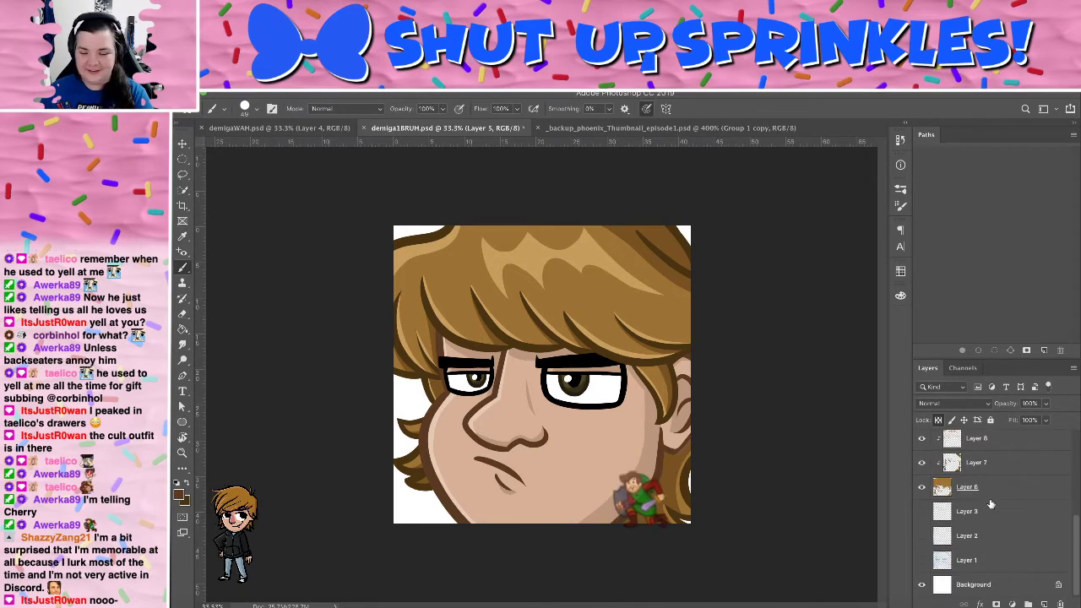
pyautogui.hotkey('ctrl', 's')
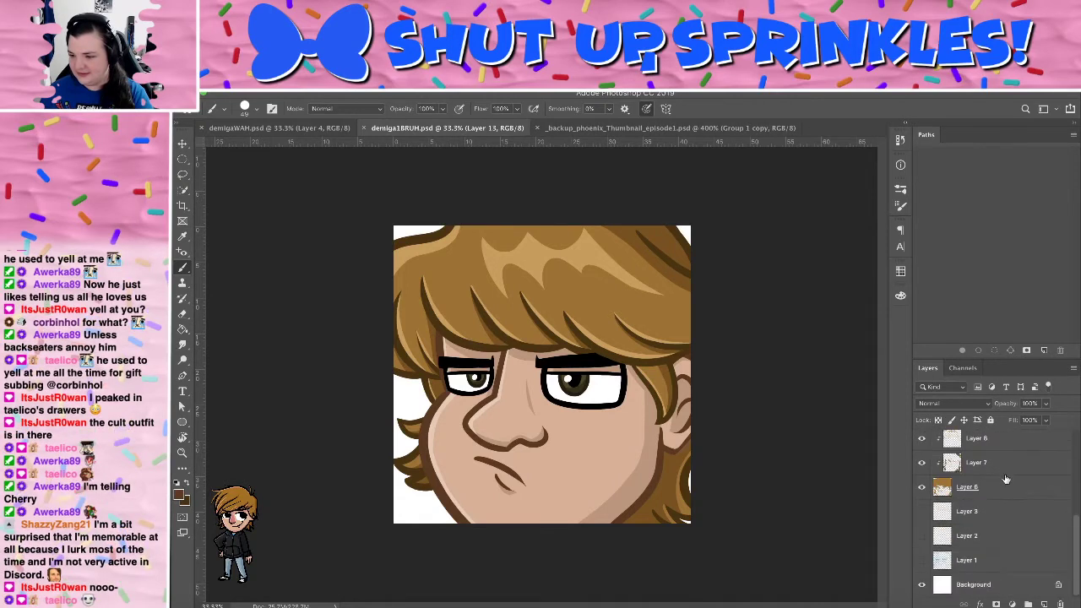
# Try merging Layer 13 through Layer 6 into one layer, hide the white Background layer and undo the merge
pyautogui.keyDown('shift'); pyautogui.click(1005, 480); pyautogui.keyUp('shift')
pyautogui.hotkey('ctrl', 'e')
pyautogui.click(926, 538)
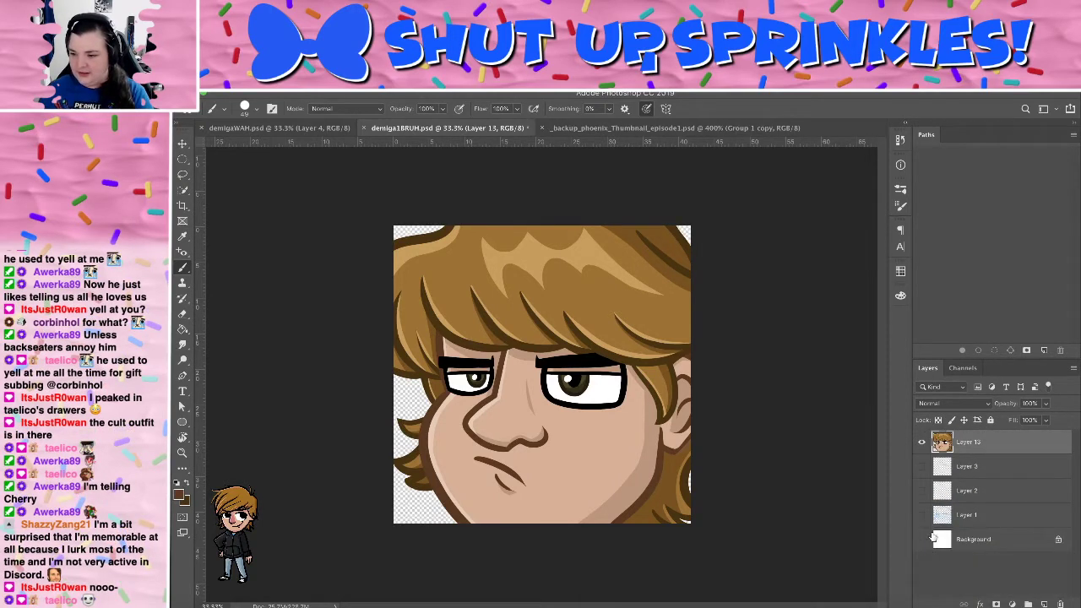
pyautogui.hotkey('ctrl', 'z')
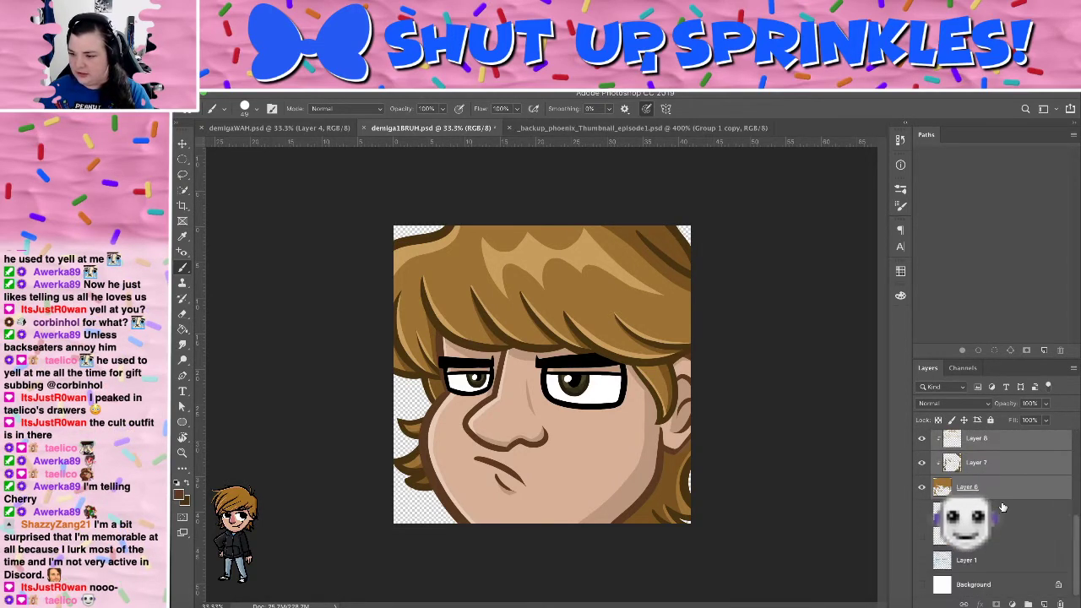
pyautogui.press('super+g')
pyautogui.press('super+j')
pyautogui.press('super+e')
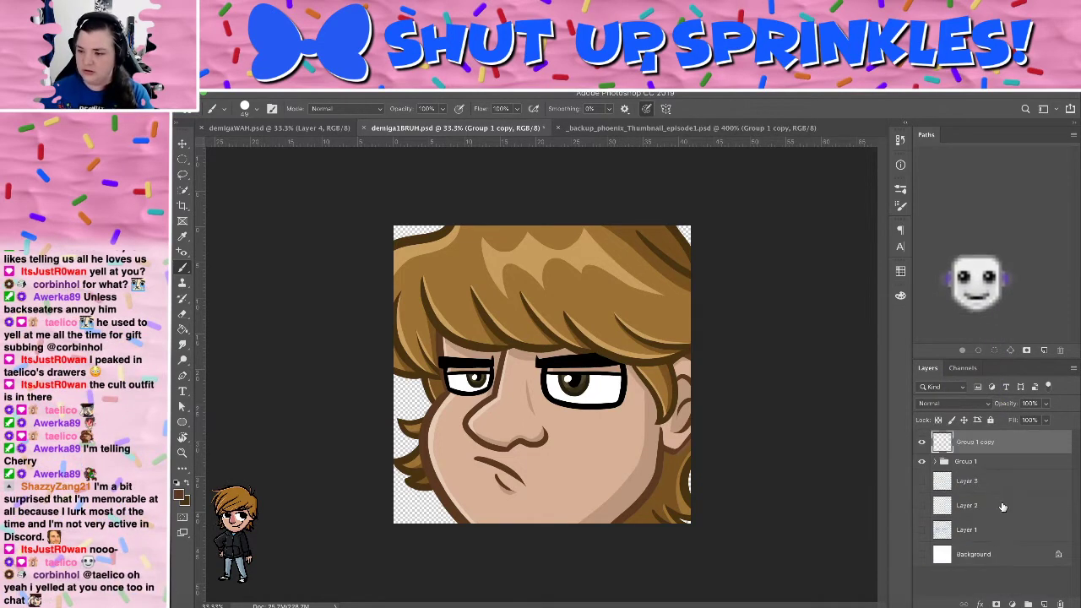
pyautogui.click(922, 555)
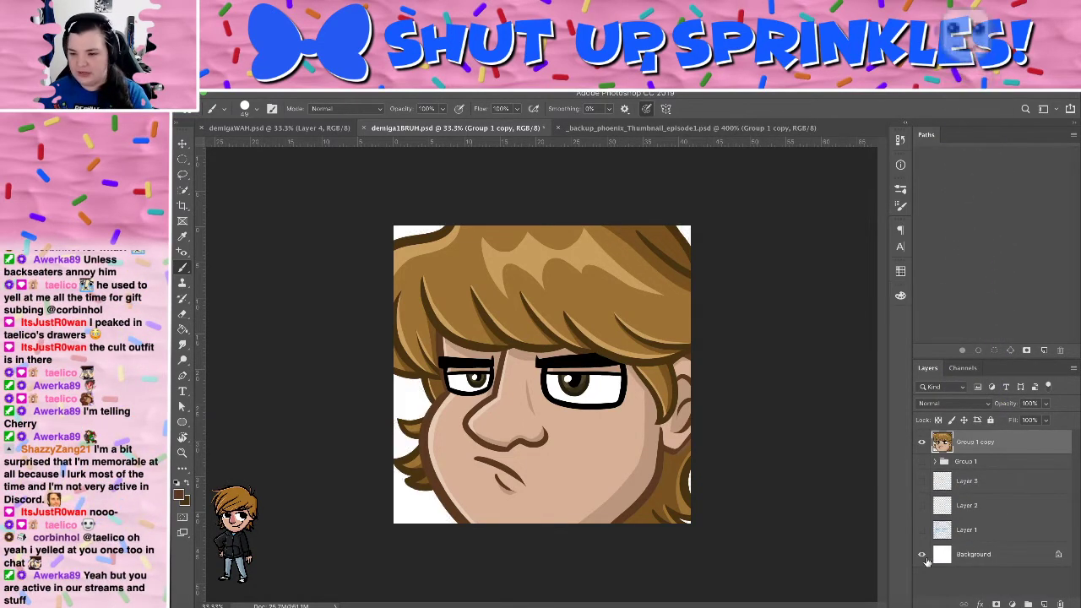
pyautogui.click(923, 556)
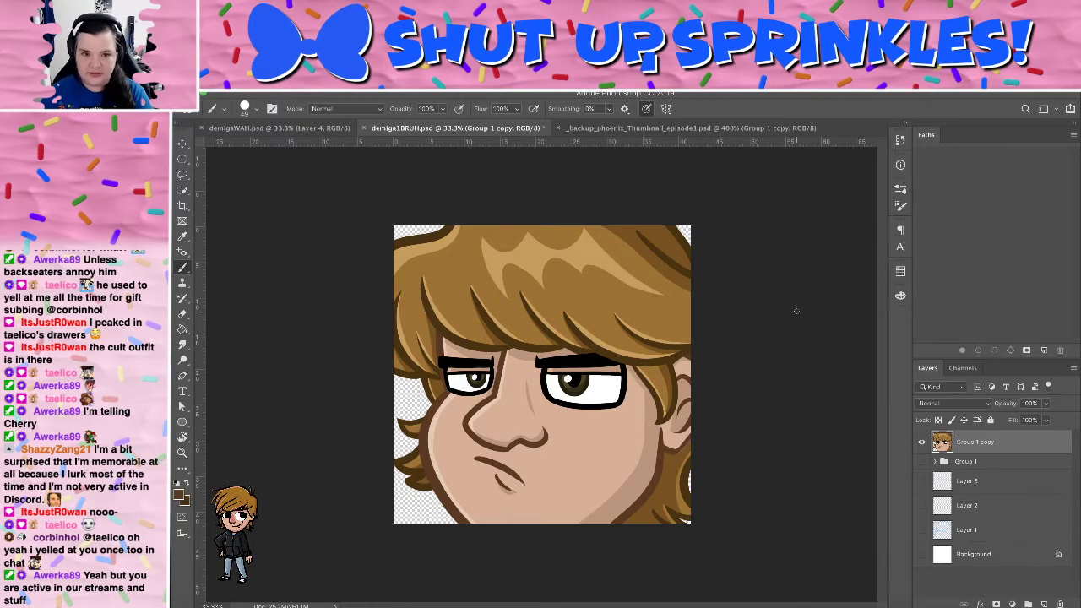
pyautogui.press('Delete')
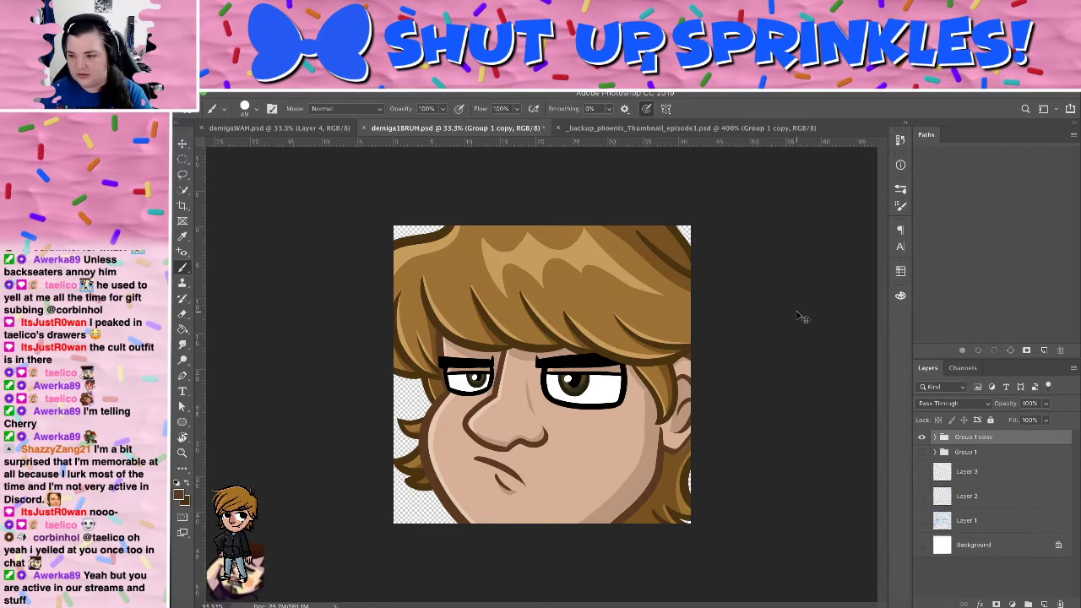
pyautogui.hotkey('ctrl', 'z')
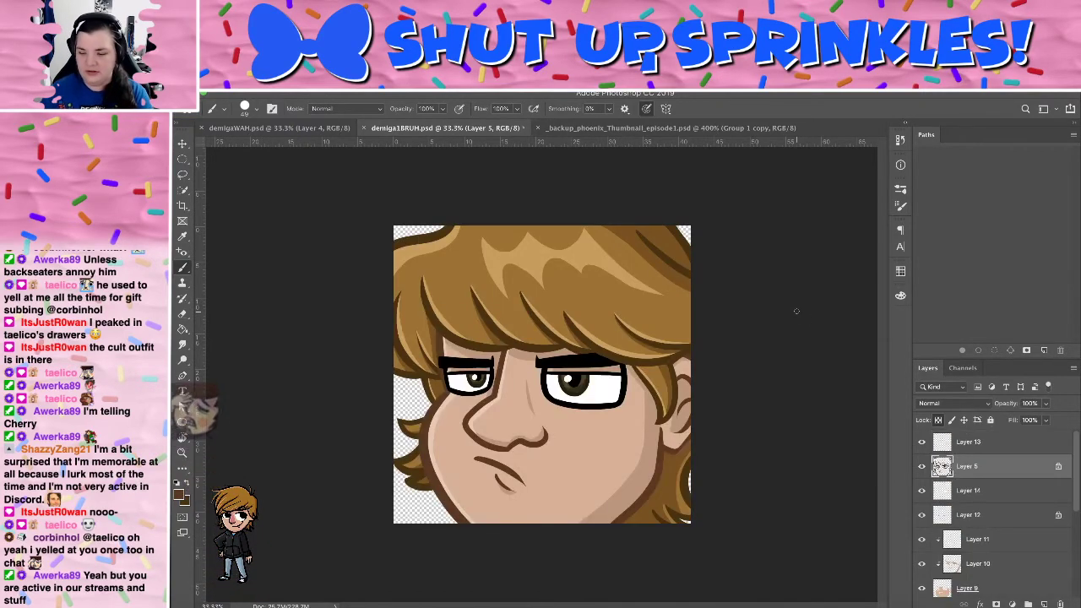
# Sample the white of the eye and set the foreground colour to a slightly darker, light grey
pyautogui.hotkey('ctrl', '=')
pyautogui.hotkey('ctrl', '=')
pyautogui.press('i')
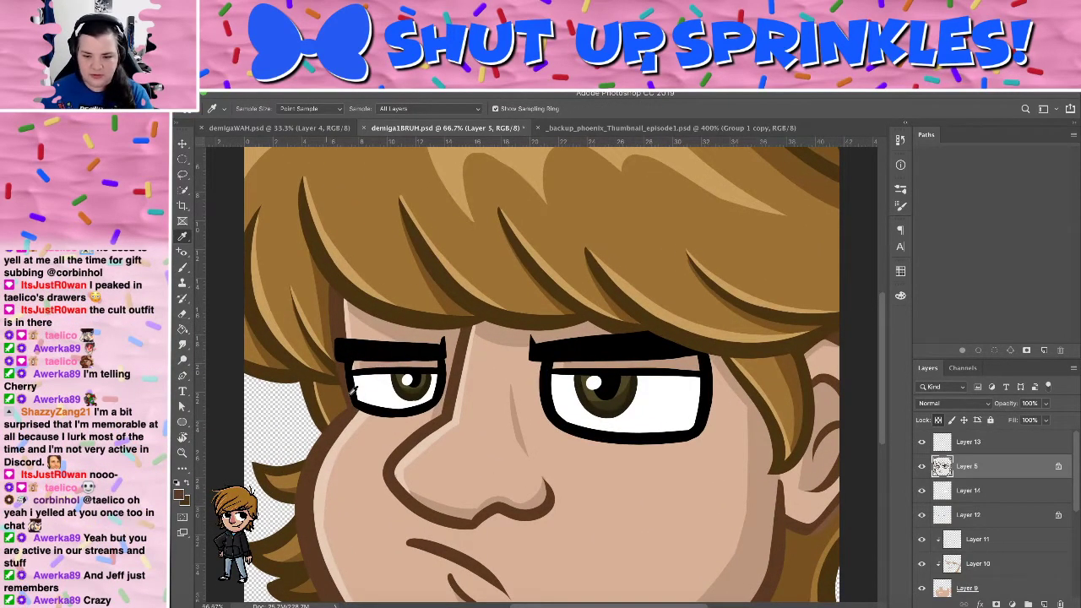
pyautogui.click(180, 494)
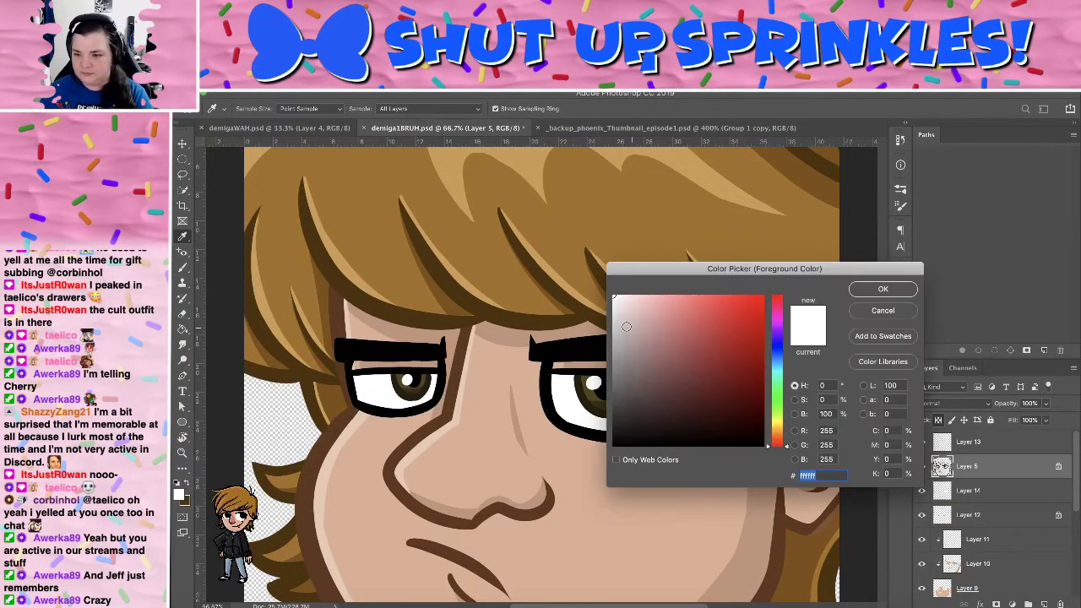
pyautogui.click(615, 316)
pyautogui.click(869, 293)
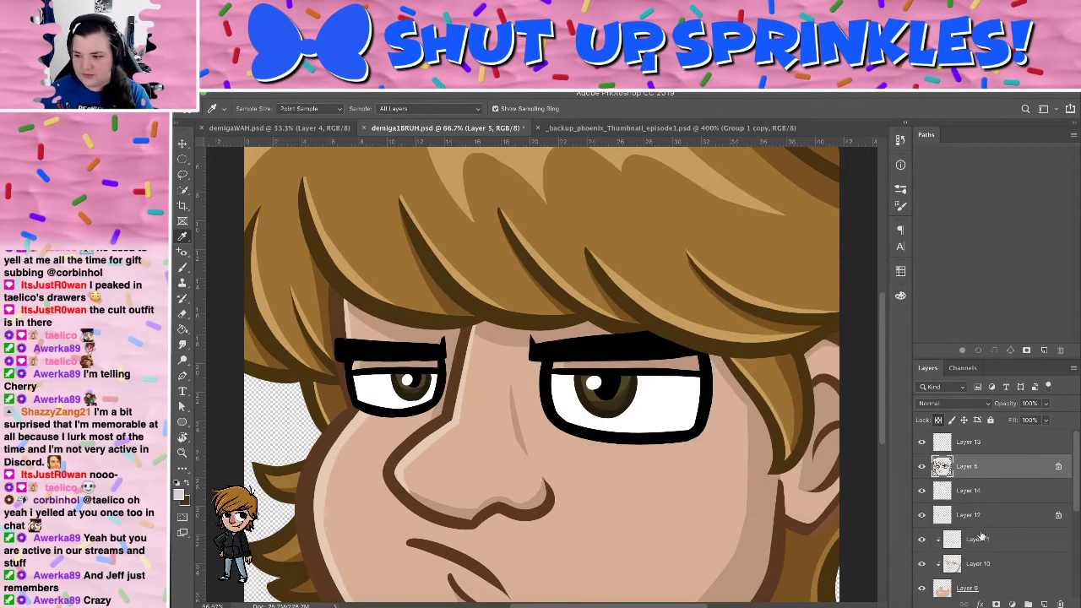
# Lock Layer 14's transparent pixels and brush light grey shading along the upper lids and edges of both eye whites
pyautogui.click(994, 511)
pyautogui.click(995, 492)
pyautogui.click(937, 422)
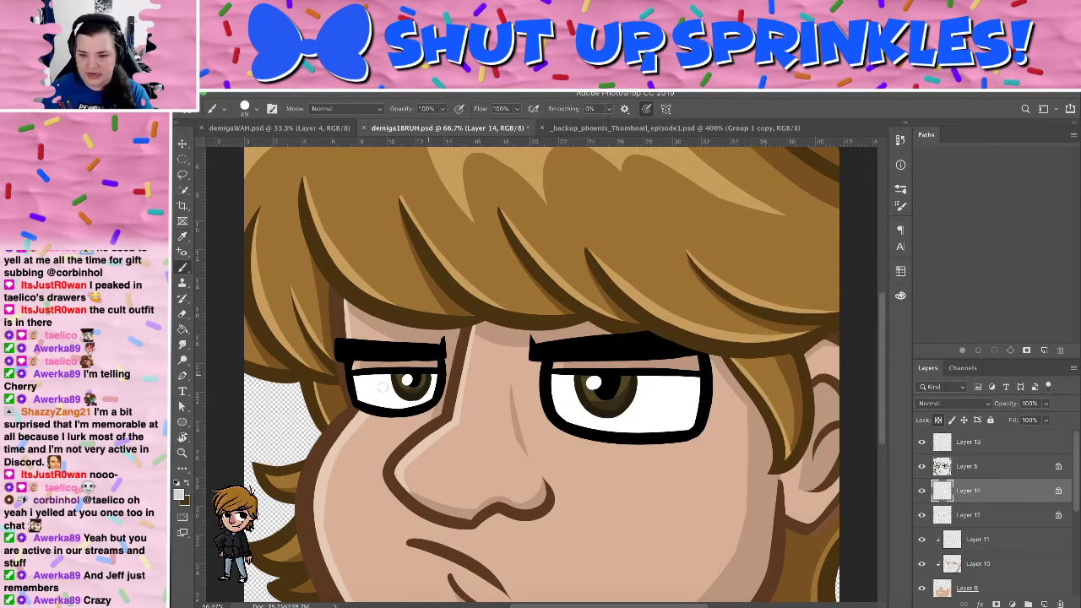
pyautogui.press('b')
pyautogui.press('super+z')
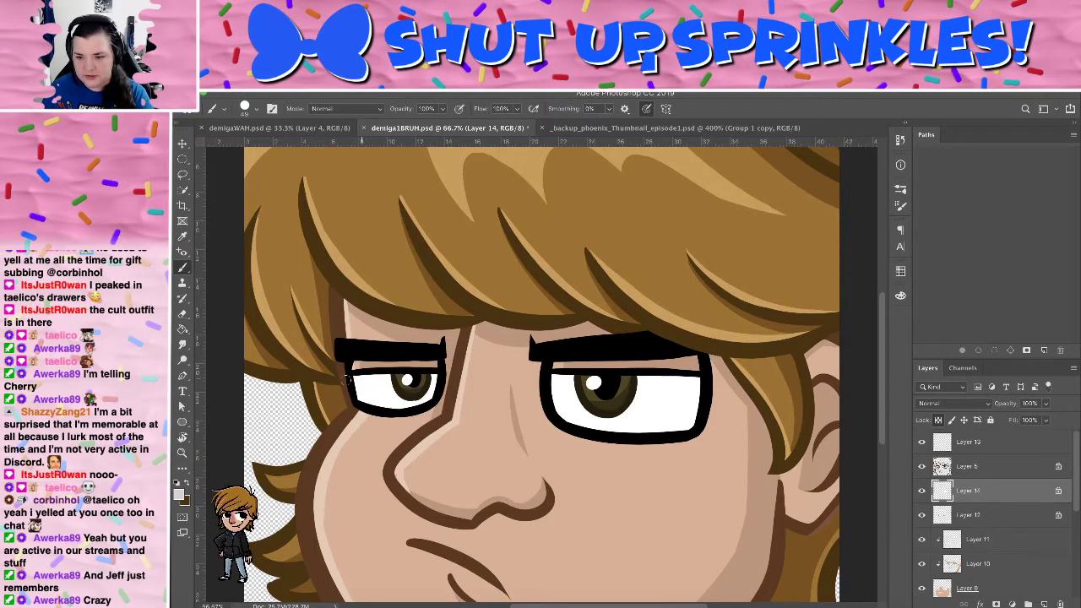
pyautogui.moveTo(353, 378); pyautogui.dragTo(391, 376)
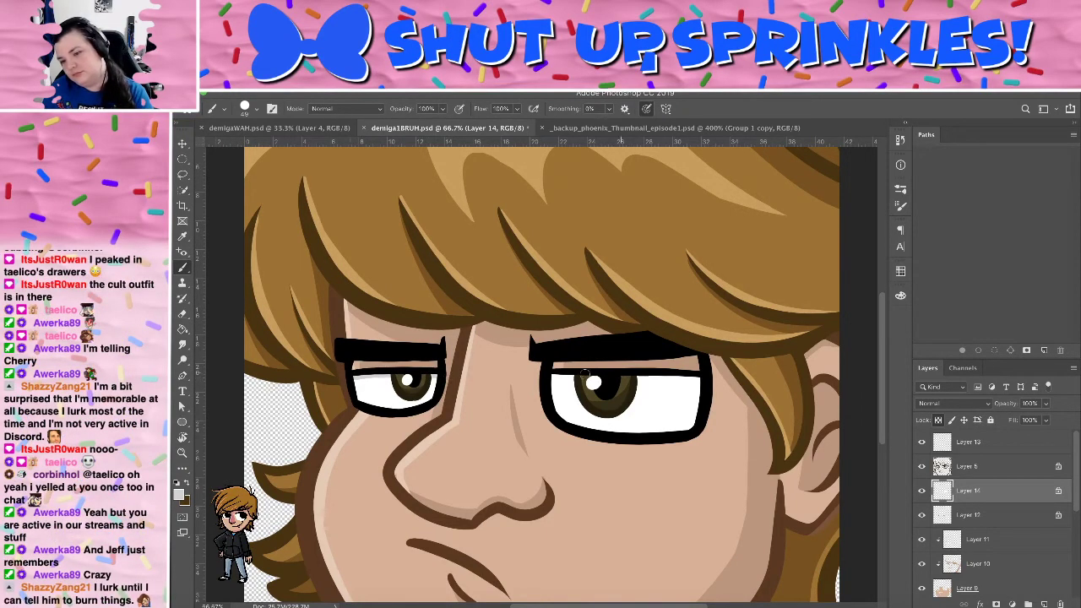
pyautogui.moveTo(584, 373)
pyautogui.mouseDown()
pyautogui.moveTo(732, 378)
pyautogui.moveTo(570, 390)
pyautogui.moveTo(543, 381)
pyautogui.moveTo(746, 390)
pyautogui.moveTo(710, 391)
pyautogui.moveTo(726, 392)
pyautogui.moveTo(728, 425)
pyautogui.moveTo(664, 391)
pyautogui.moveTo(690, 374)
pyautogui.moveTo(695, 426)
pyautogui.mouseUp()
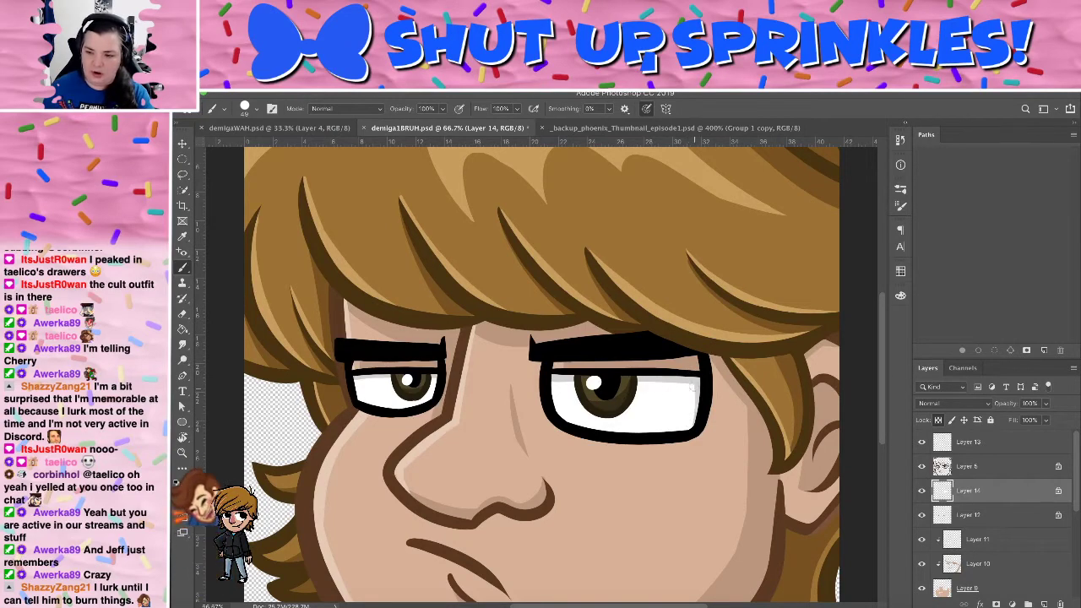
pyautogui.press('super+z')
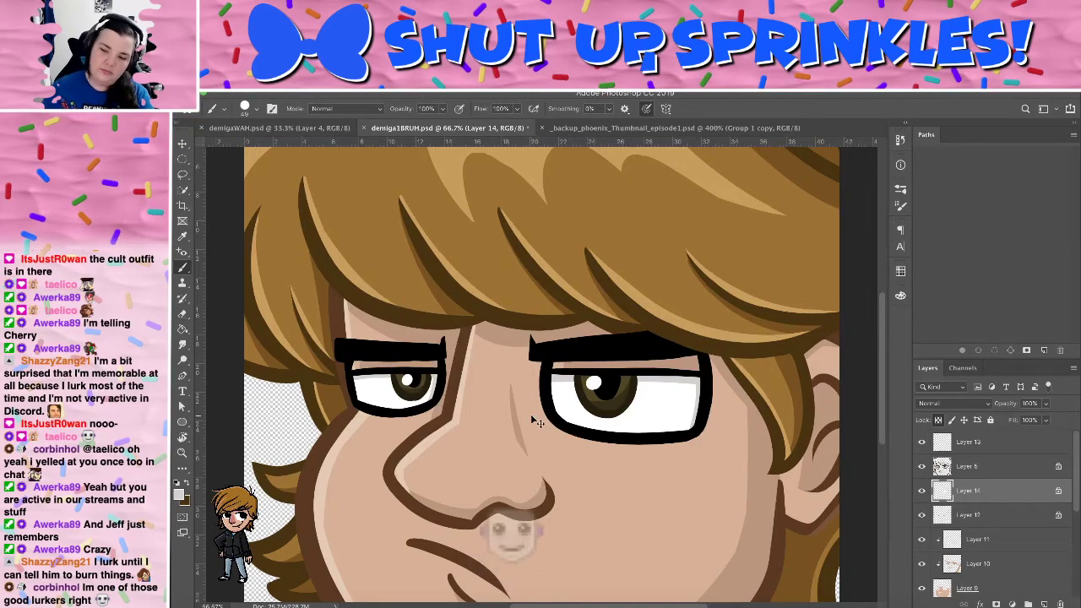
# Duplicate all layers from Layer 13 down to Layer 6 and merge the copies into a single layer
pyautogui.scroll(-5, 534, 420)
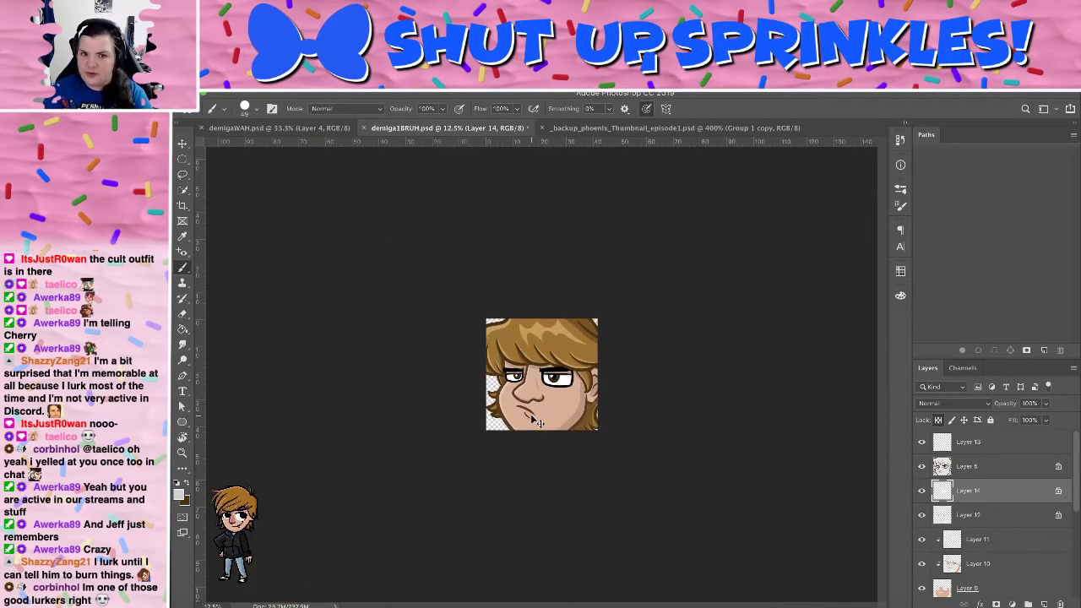
pyautogui.scroll(-1, 533, 419)
pyautogui.scroll(4, 533, 419)
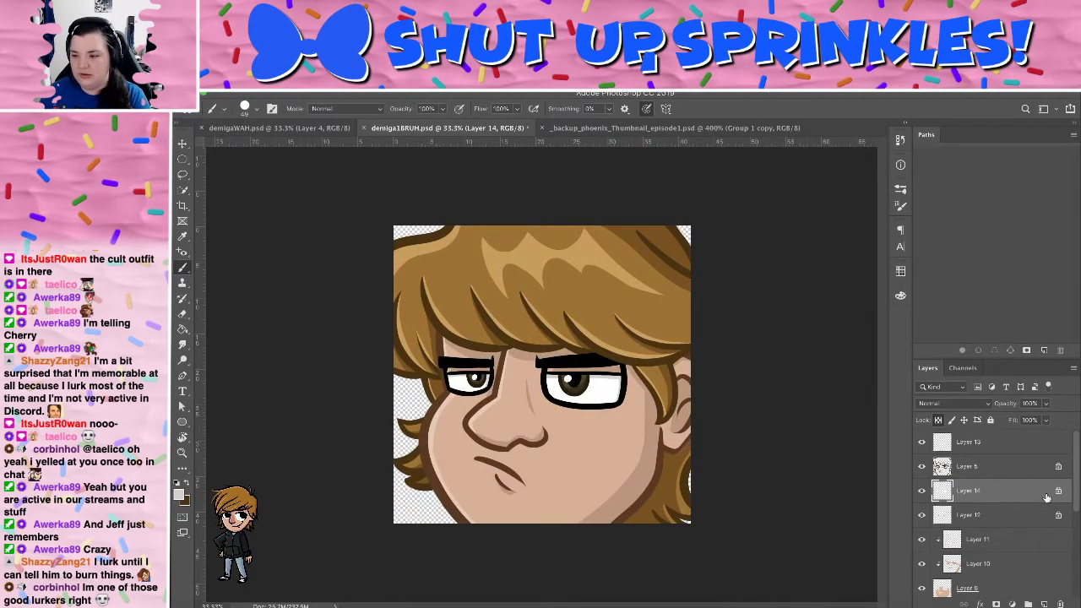
pyautogui.click(991, 451)
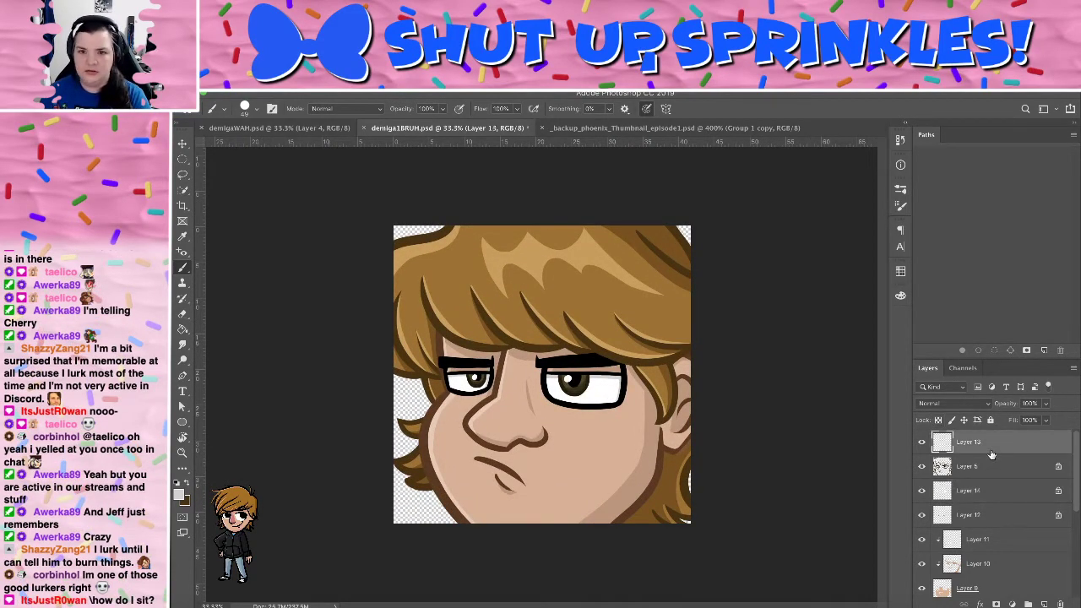
pyautogui.scroll(-4, 991, 454)
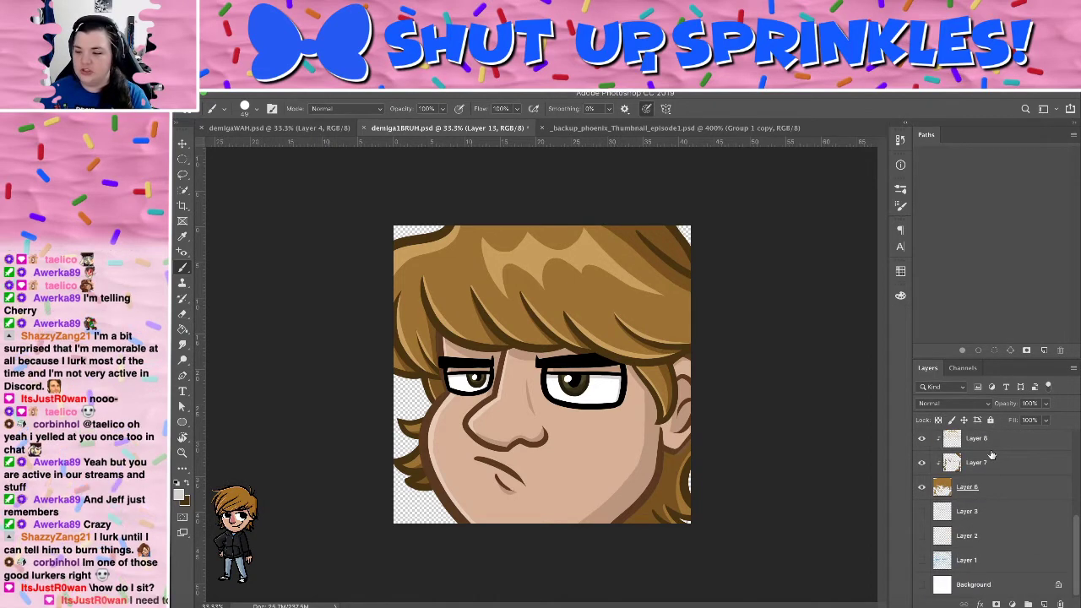
pyautogui.keyDown('shift'); pyautogui.click(1003, 555); pyautogui.keyUp('shift')
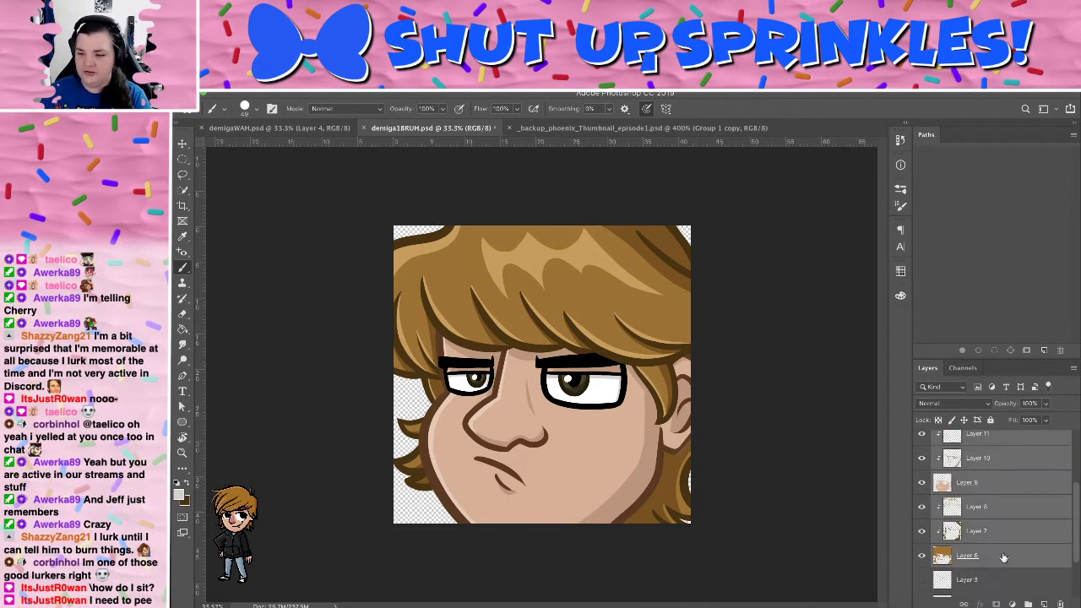
pyautogui.hotkey('ctrl', 'j')
pyautogui.hotkey('ctrl', 'e')
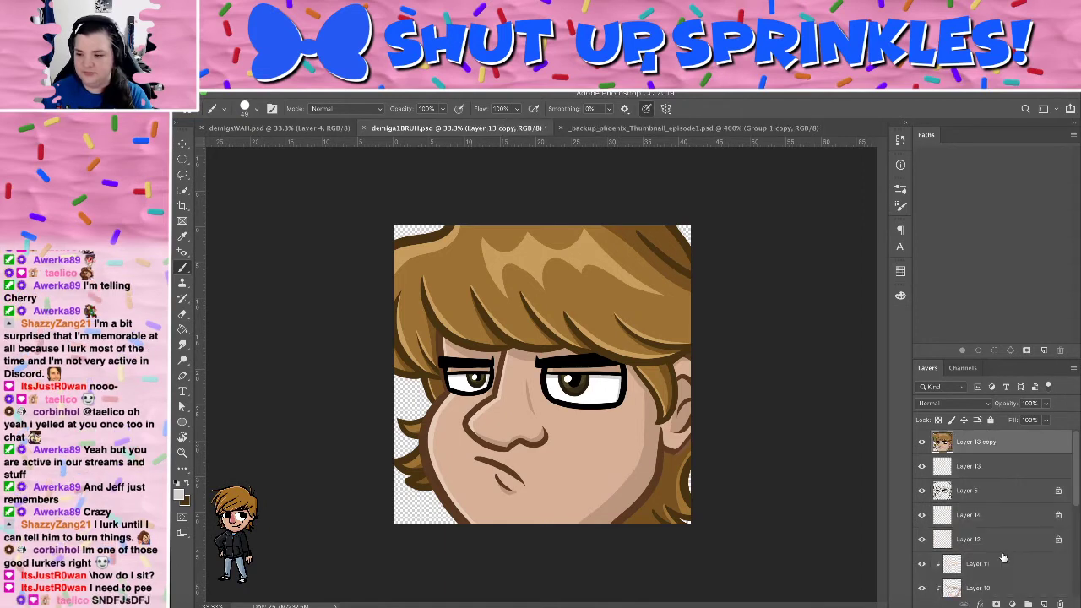
# Group the original layers from Layer 13 down to Layer 6 beneath the merged copy
pyautogui.click(980, 473)
pyautogui.scroll(-5, 981, 476)
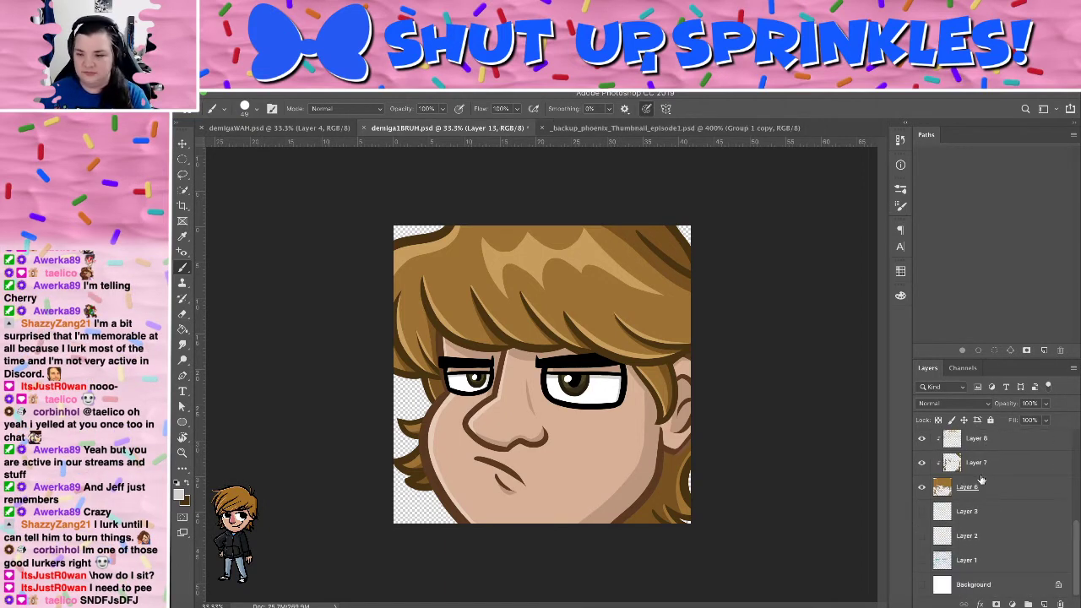
pyautogui.keyDown('shift'); pyautogui.click(995, 495); pyautogui.keyUp('shift')
pyautogui.press('super+g')
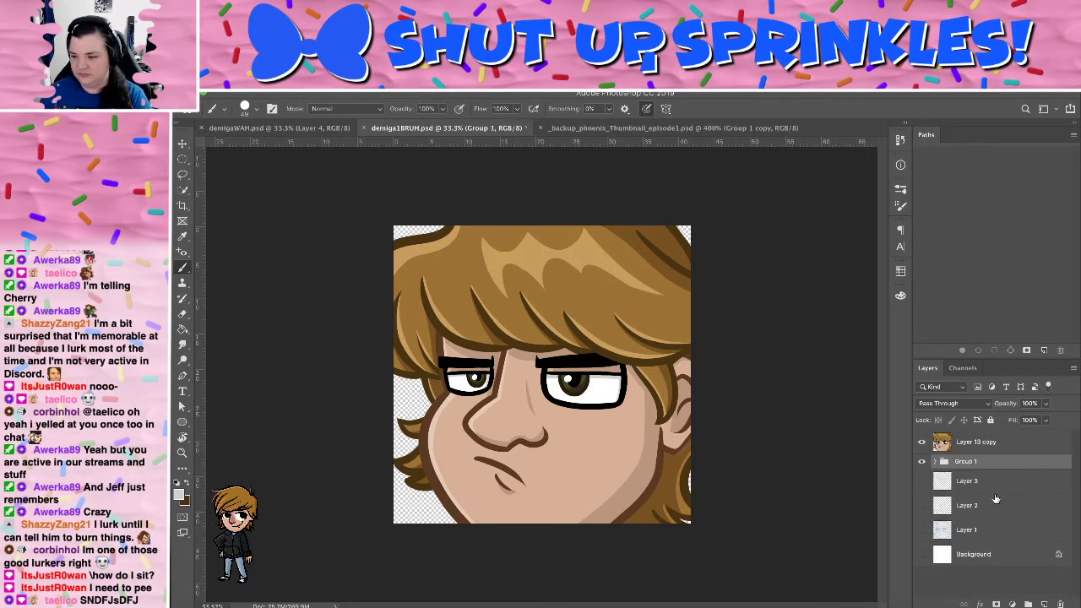
pyautogui.click(922, 441)
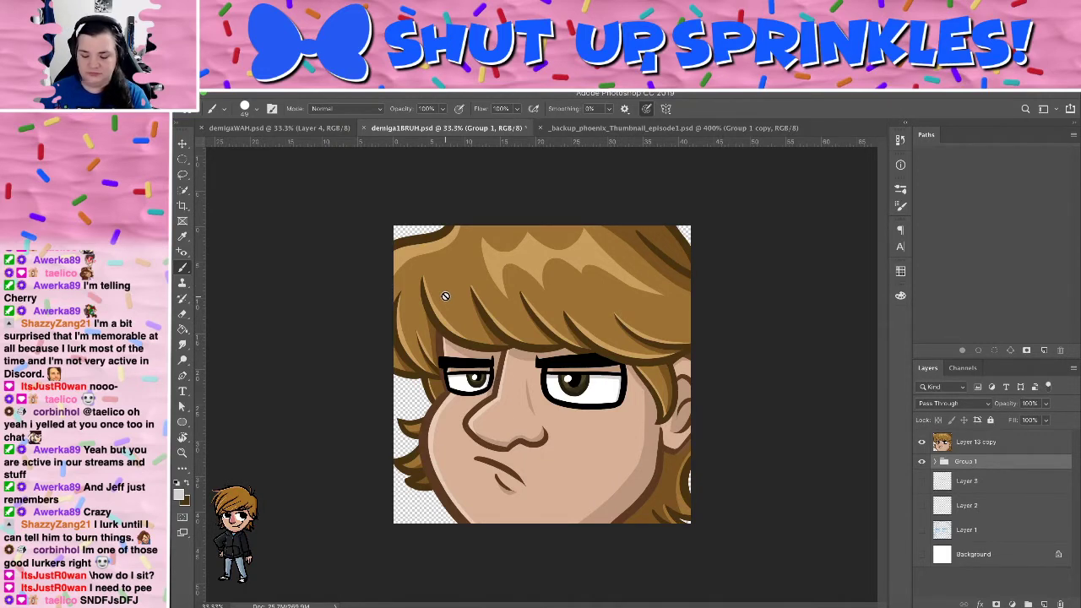
# Resize the image to 1125 × 1125 pixels
pyautogui.hotkey('ctrl', 'alt', 'i')
pyautogui.write('1125')
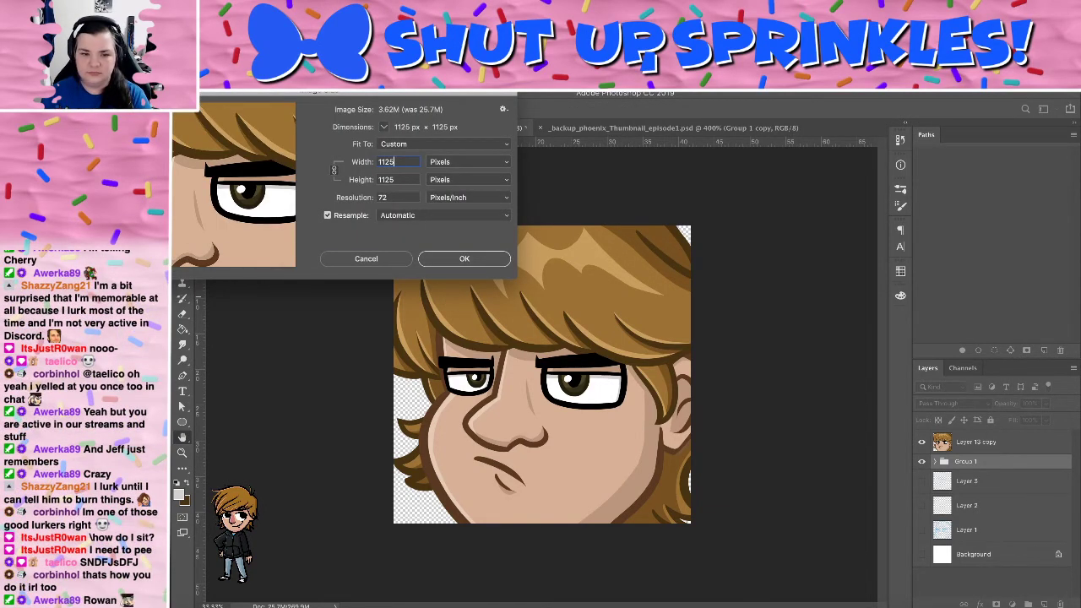
pyautogui.press('Return')
# Save the resized image as a Photoshop file, browsing the folders for its destination
pyautogui.press('super+shift+s')
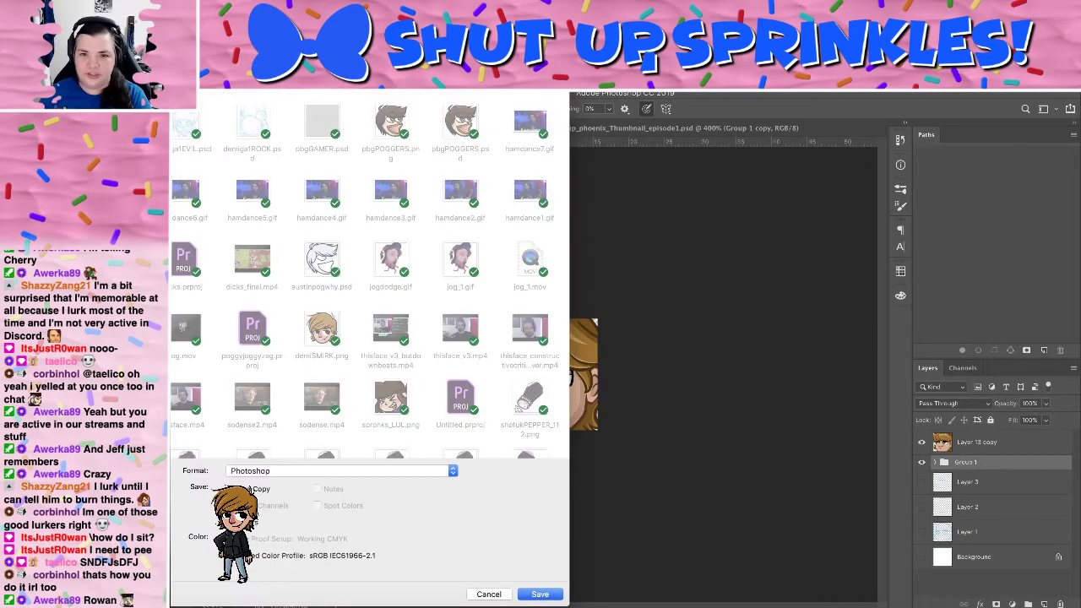
pyautogui.scroll(-5, 369, 275)
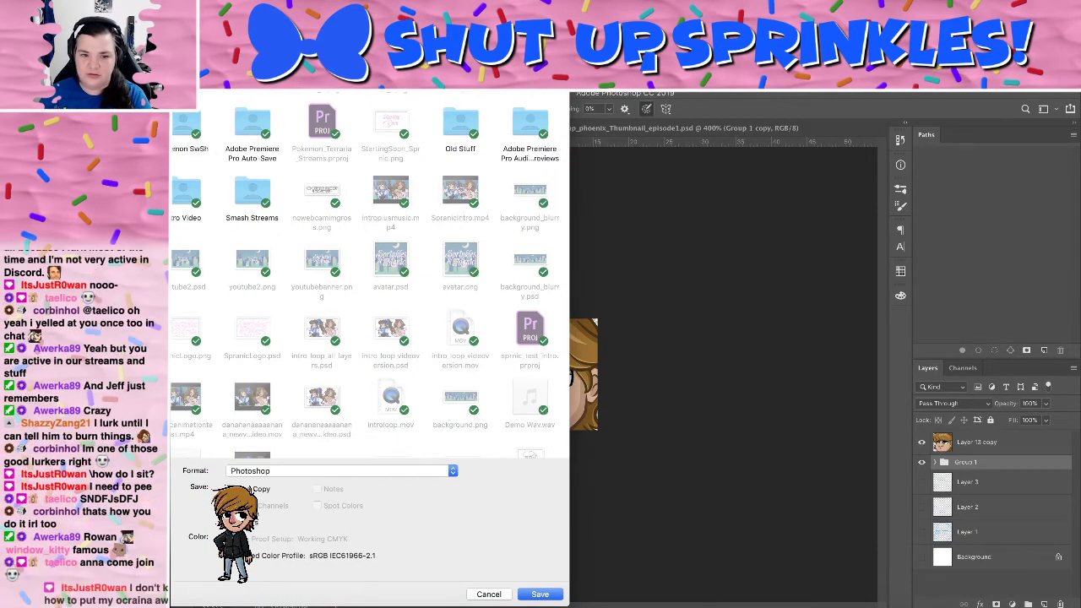
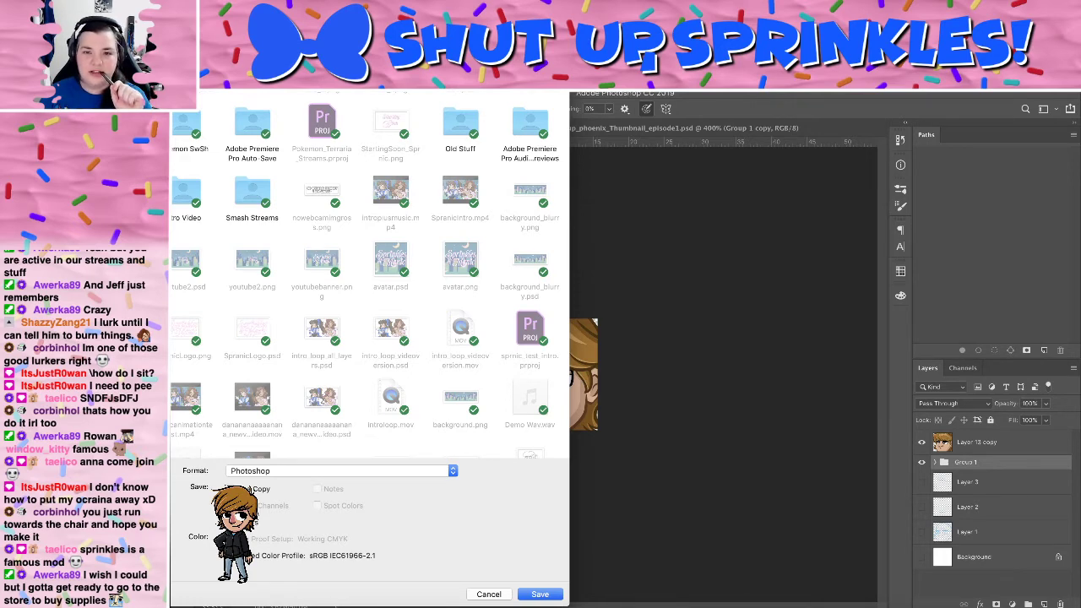
pyautogui.scroll(-10, 369, 279)
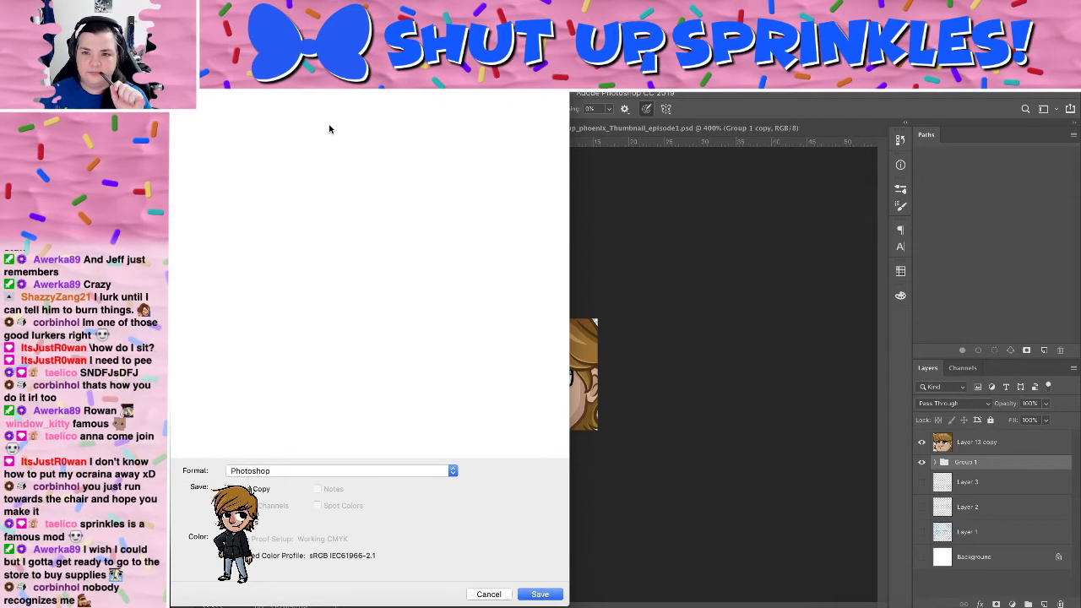
pyautogui.rightClick(331, 127)
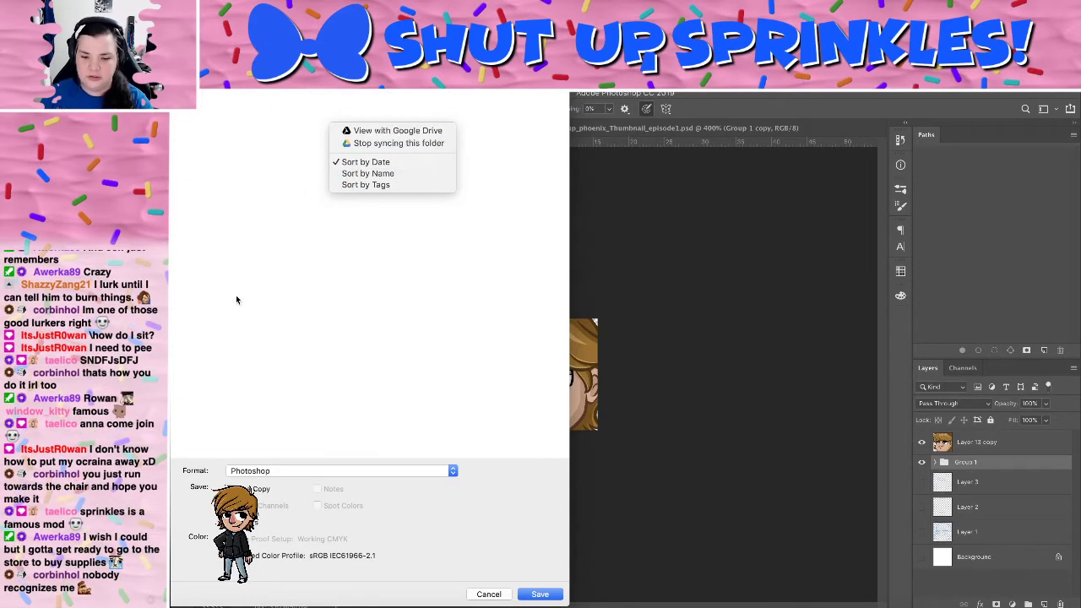
pyautogui.click(236, 376)
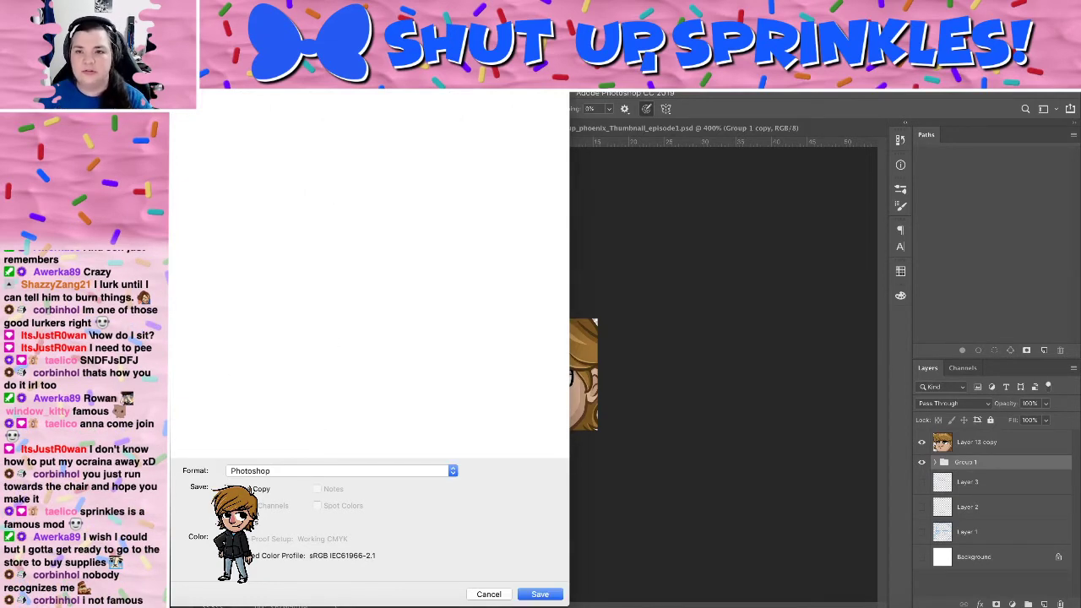
pyautogui.click(539, 594)
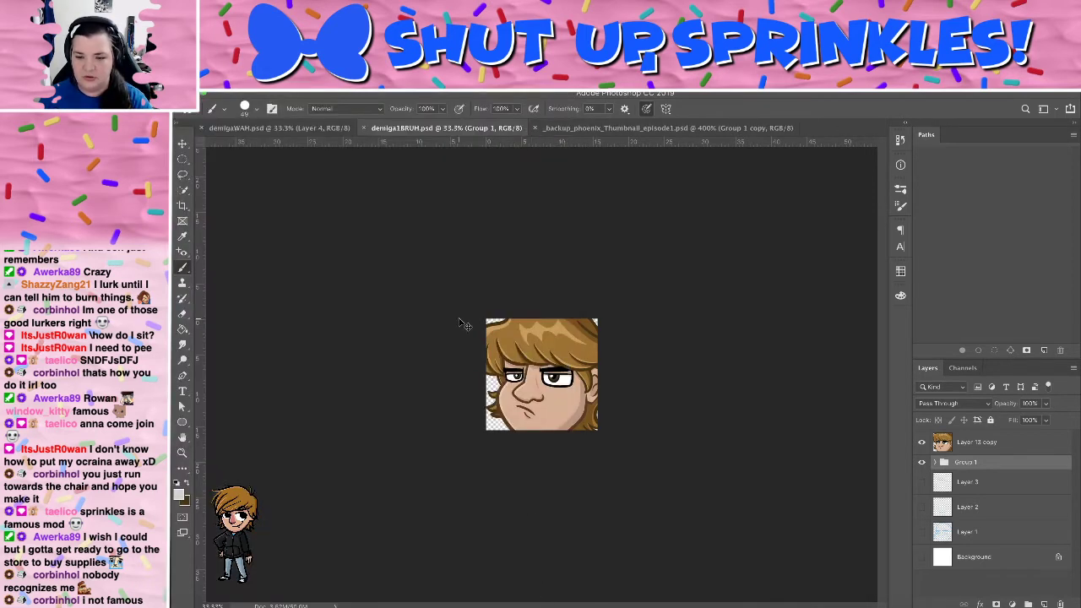
# Save a PNG copy of the 1125-pixel image with the large file size, fastest saving option
pyautogui.press('super+shift+s')
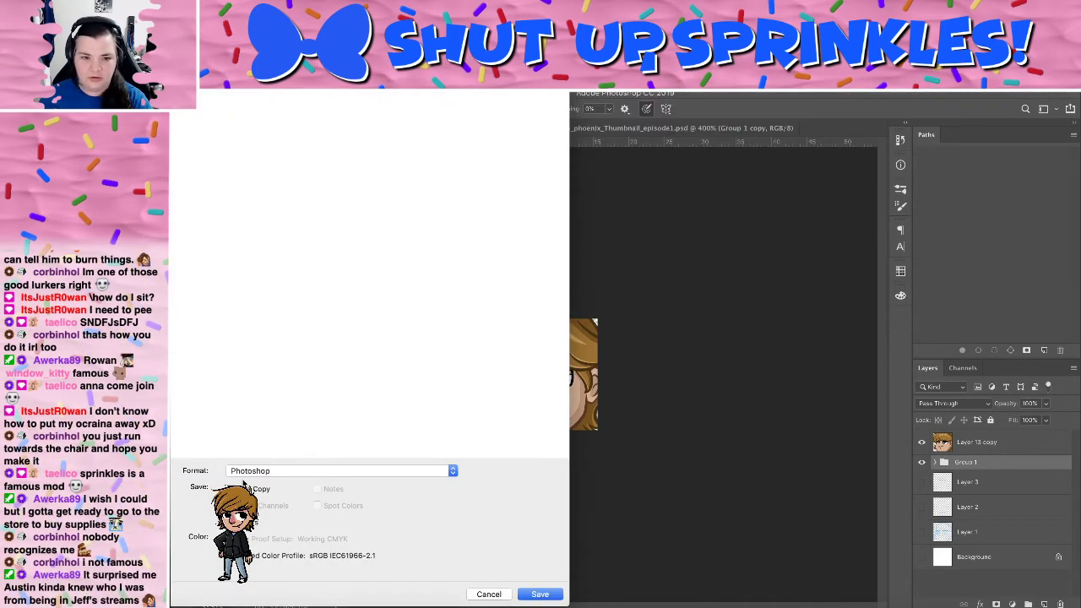
pyautogui.click(230, 472)
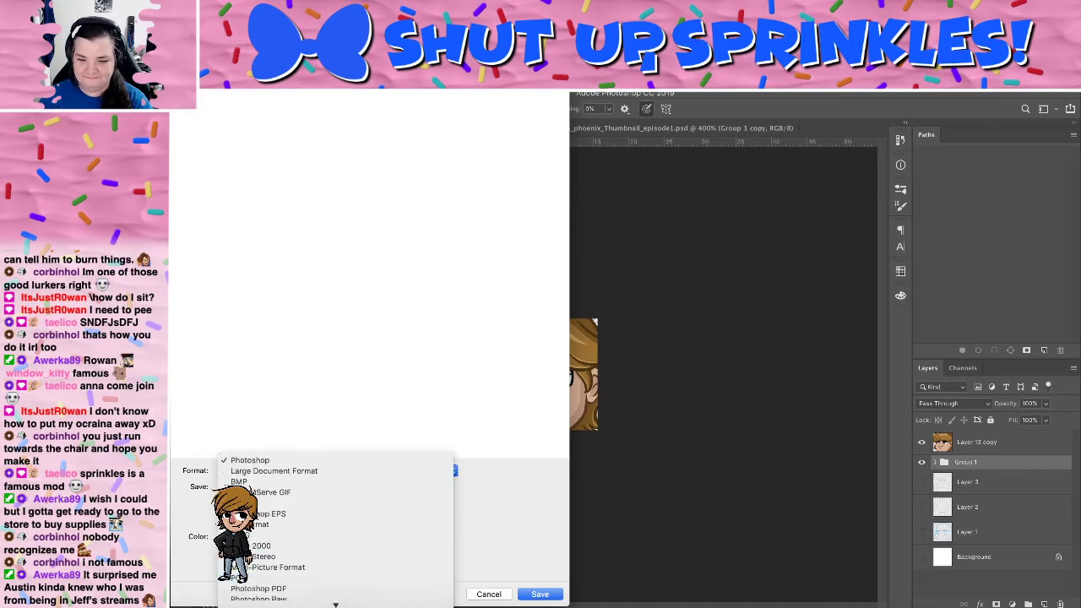
pyautogui.click(241, 577)
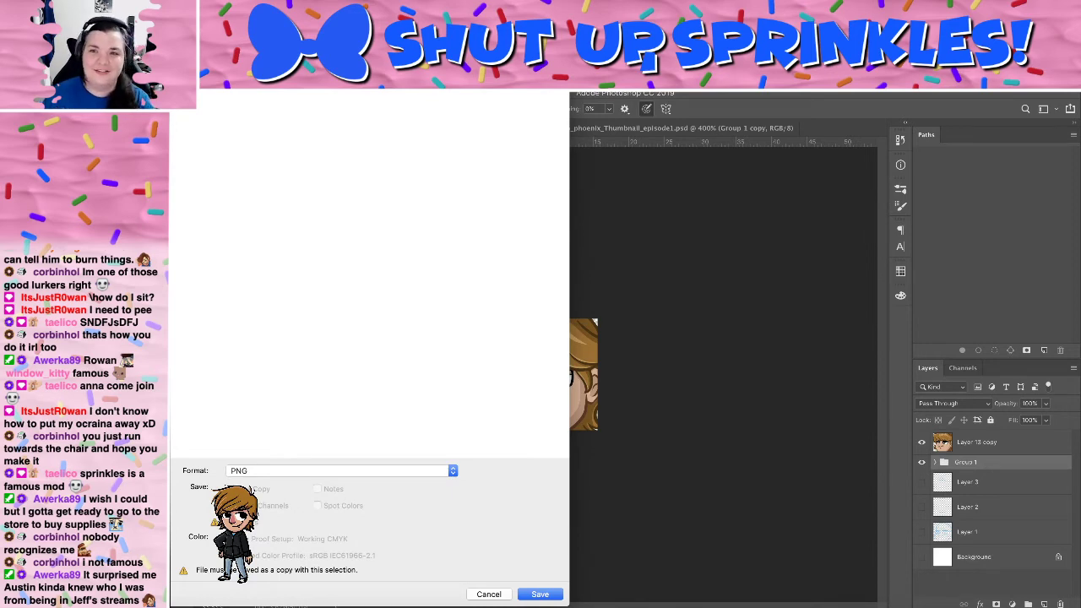
pyautogui.press('Return')
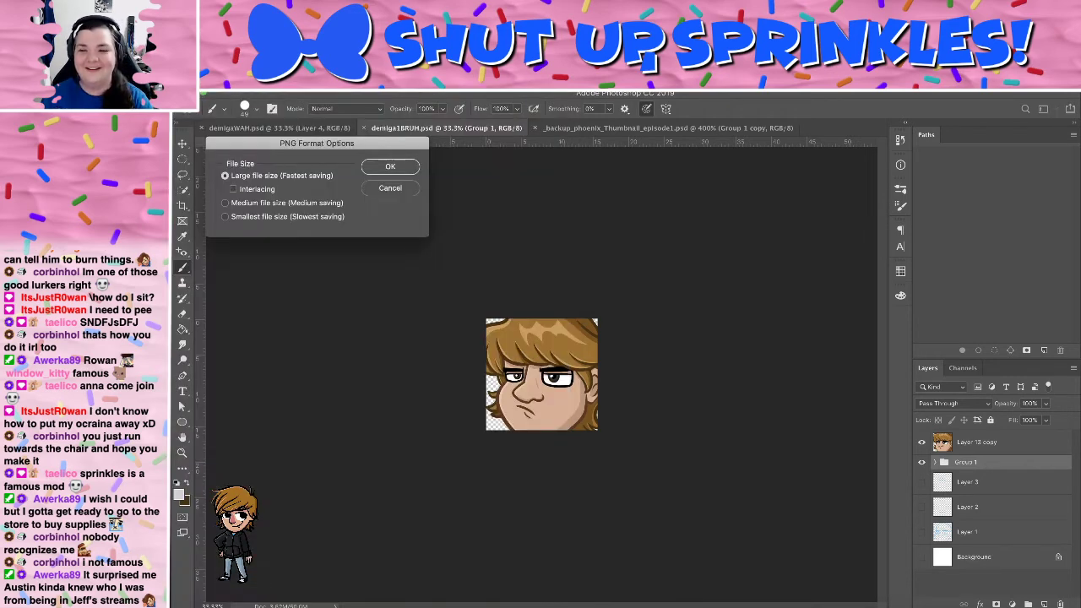
pyautogui.press('Return')
# Undo the 1125-pixel resize and resize the image to 112 × 112 pixels instead
pyautogui.press('super+z')
pyautogui.hotkey('ctrl', 'alt', 'i')
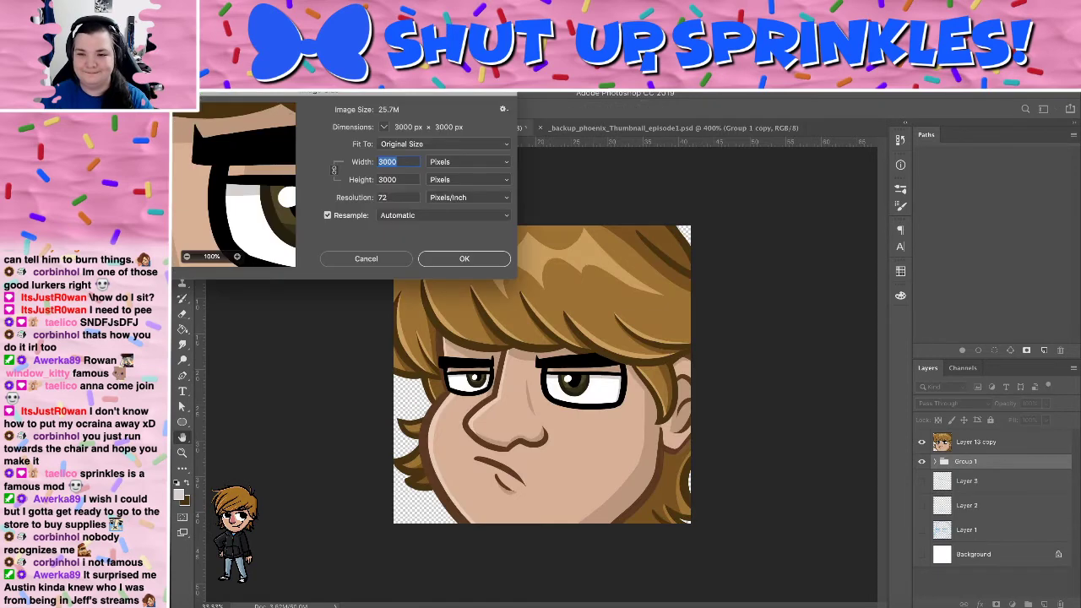
pyautogui.write('112')
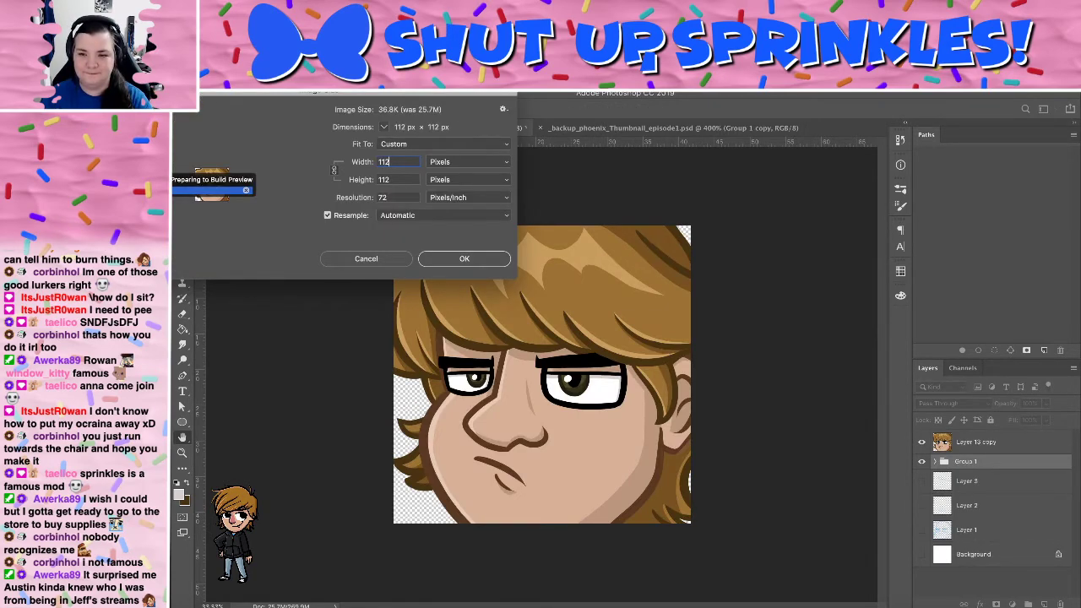
pyautogui.press('Return')
# Save the 112-pixel image as a PNG copy with the large file size option
pyautogui.hotkey('ctrl', 'shift', 's')
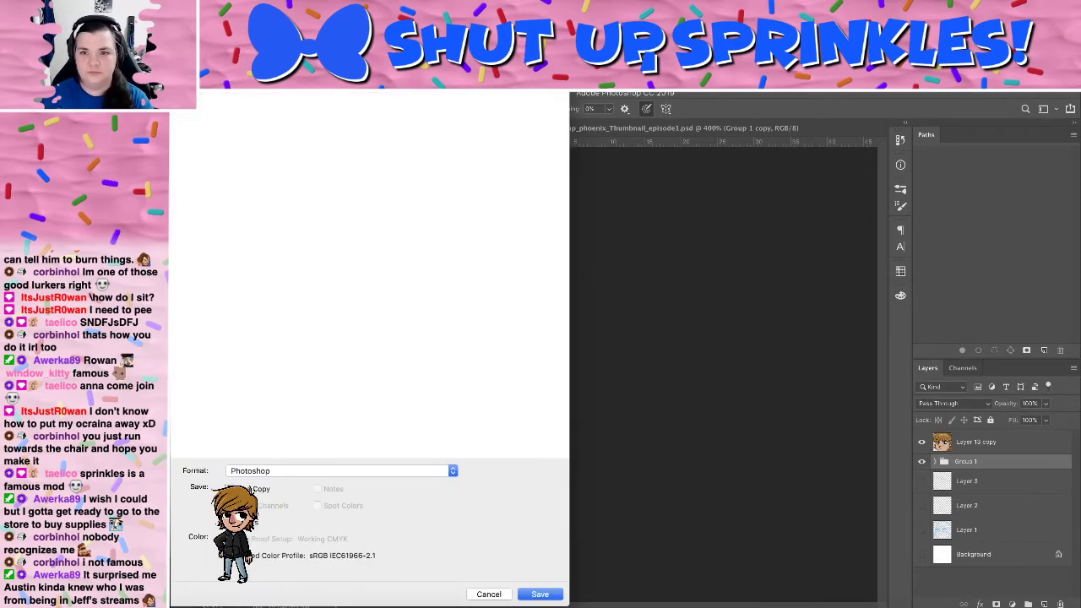
pyautogui.click(272, 472)
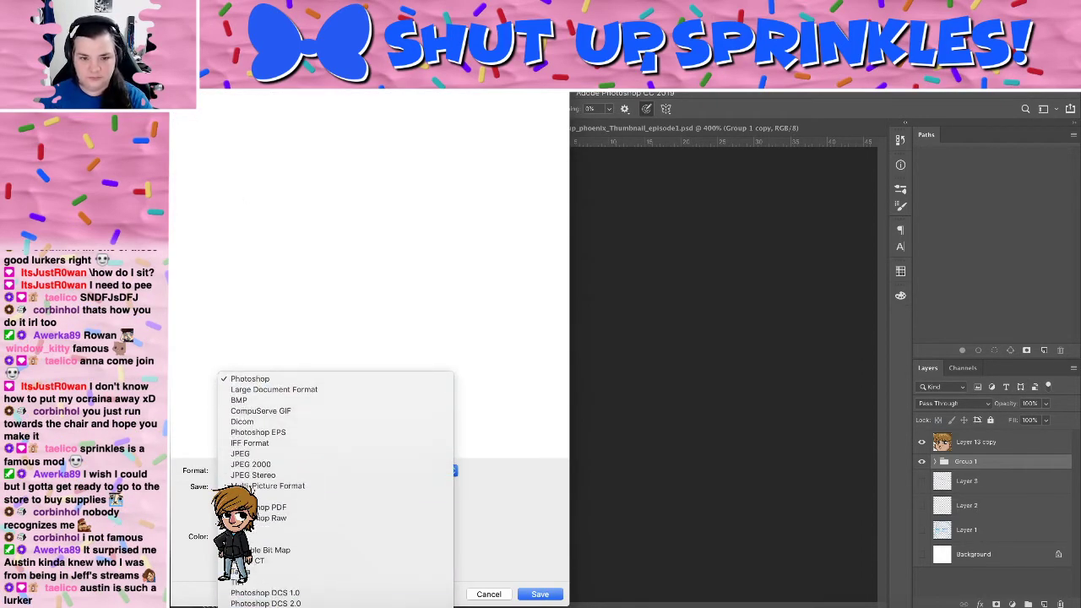
pyautogui.click(270, 538)
pyautogui.press('Return')
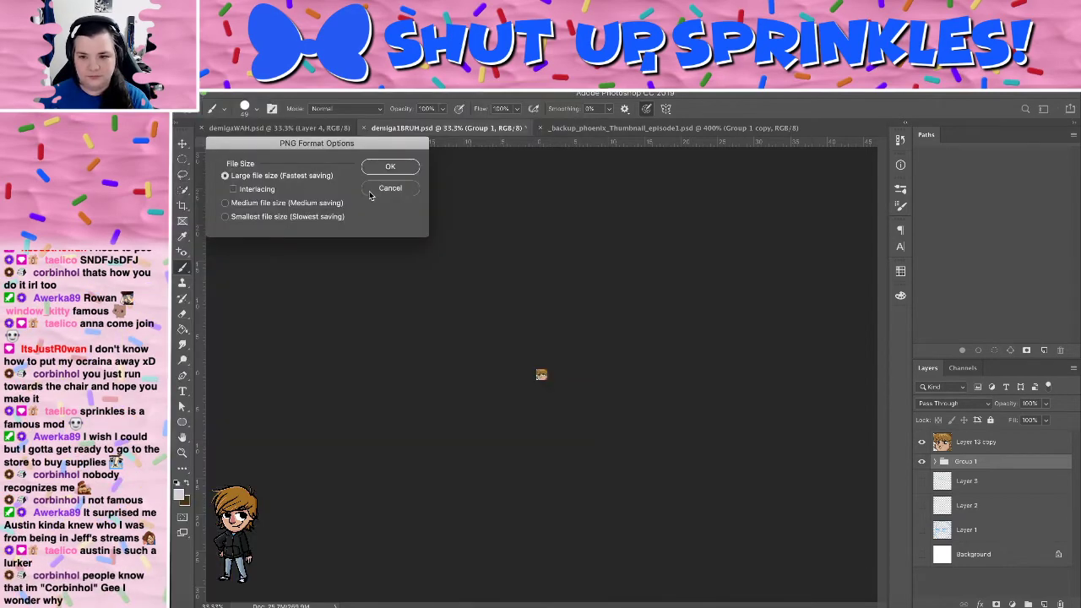
pyautogui.click(384, 168)
# Undo the 112-pixel resize and resize the image to 56 × 56 pixels
pyautogui.hotkey('ctrl', 'z')
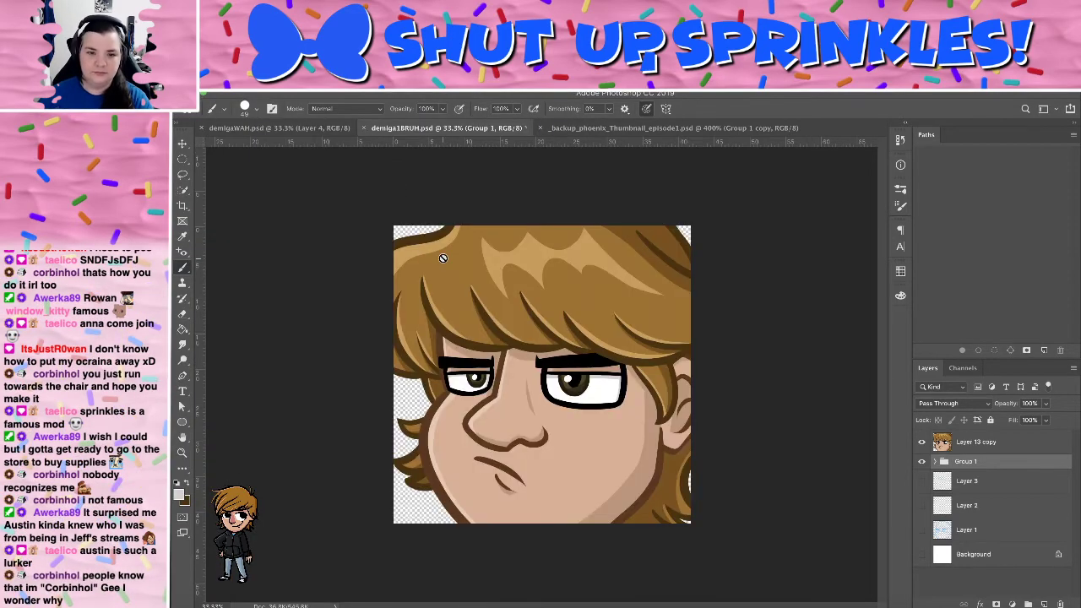
pyautogui.press('super+alt+i')
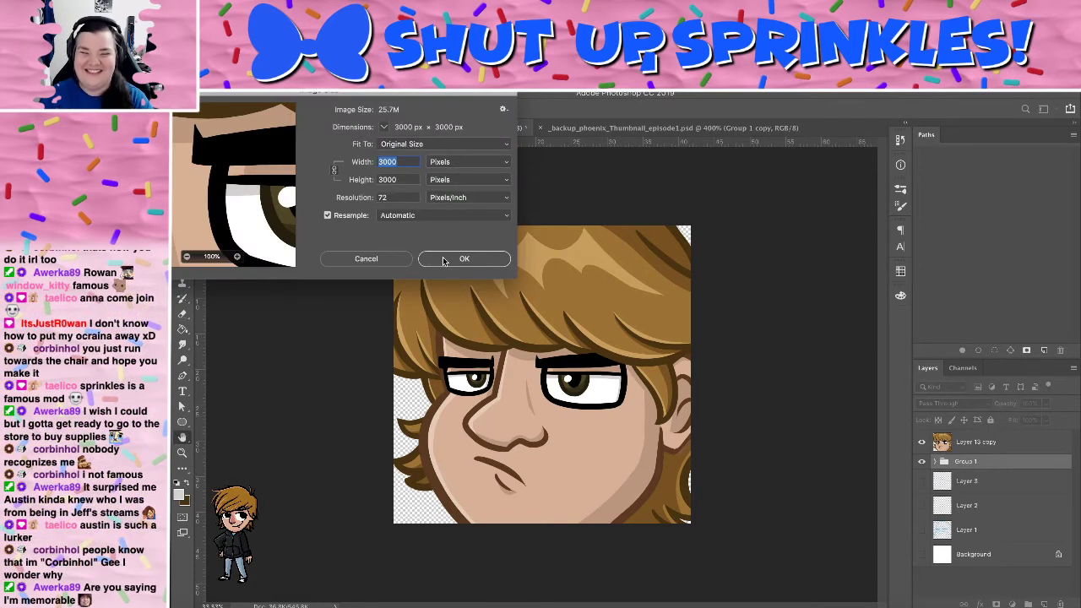
pyautogui.write('1')
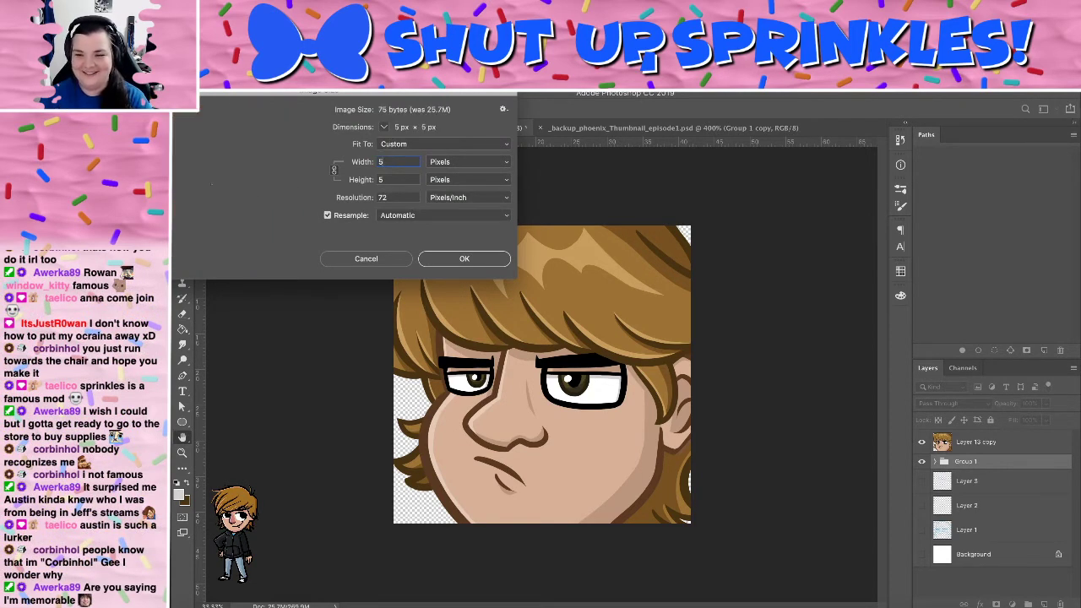
pyautogui.press('BackSpace')
pyautogui.write('56')
pyautogui.click(440, 262)
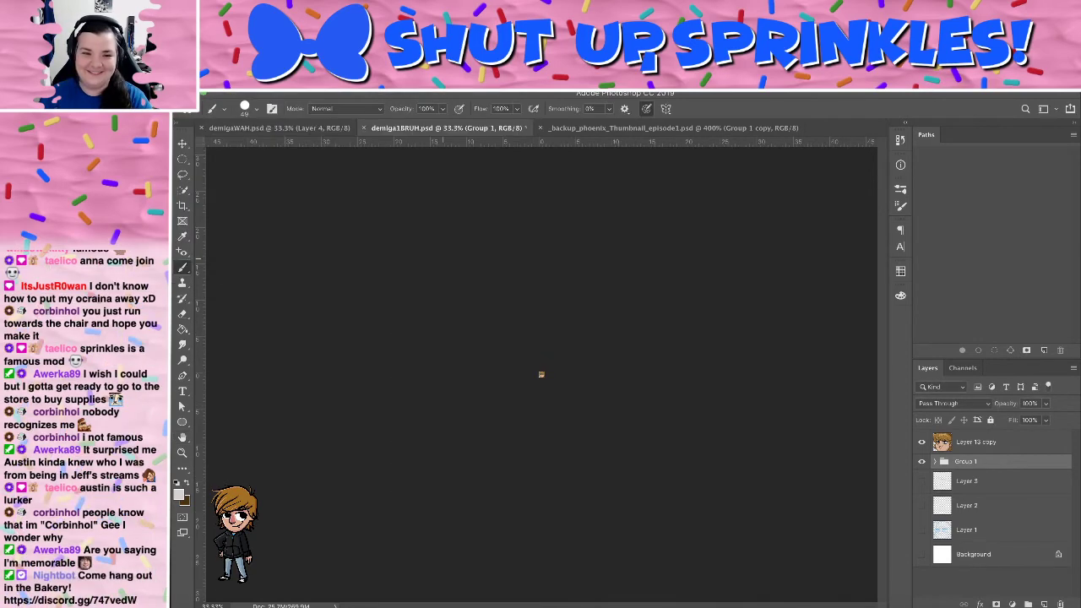
# Save the 56-pixel image as a PNG copy with the large file size option, then undo the resize
pyautogui.press('super+shift+s')
pyautogui.click(249, 470)
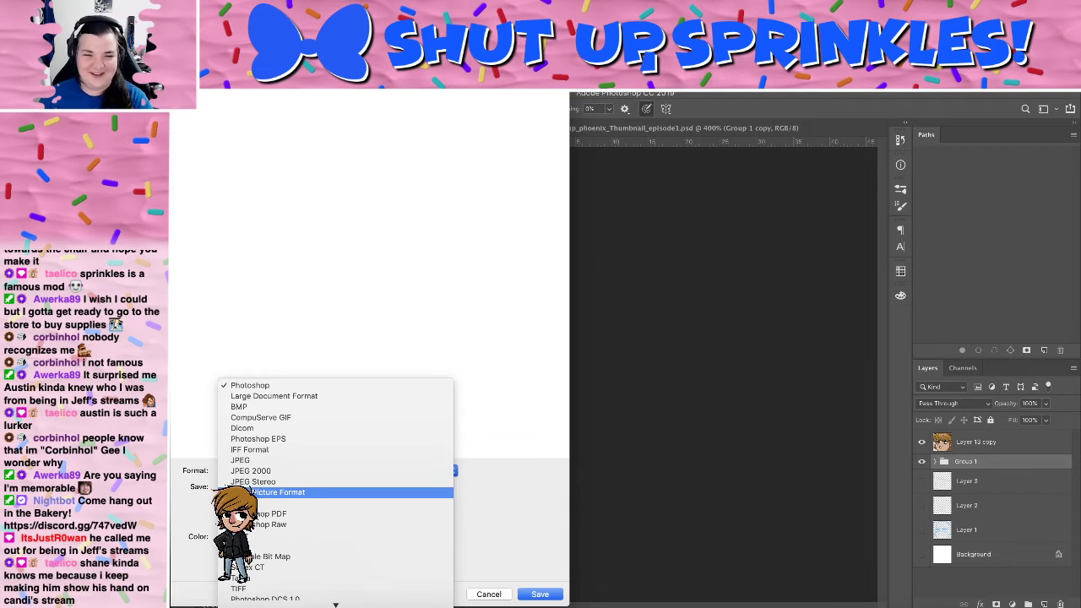
pyautogui.click(231, 546)
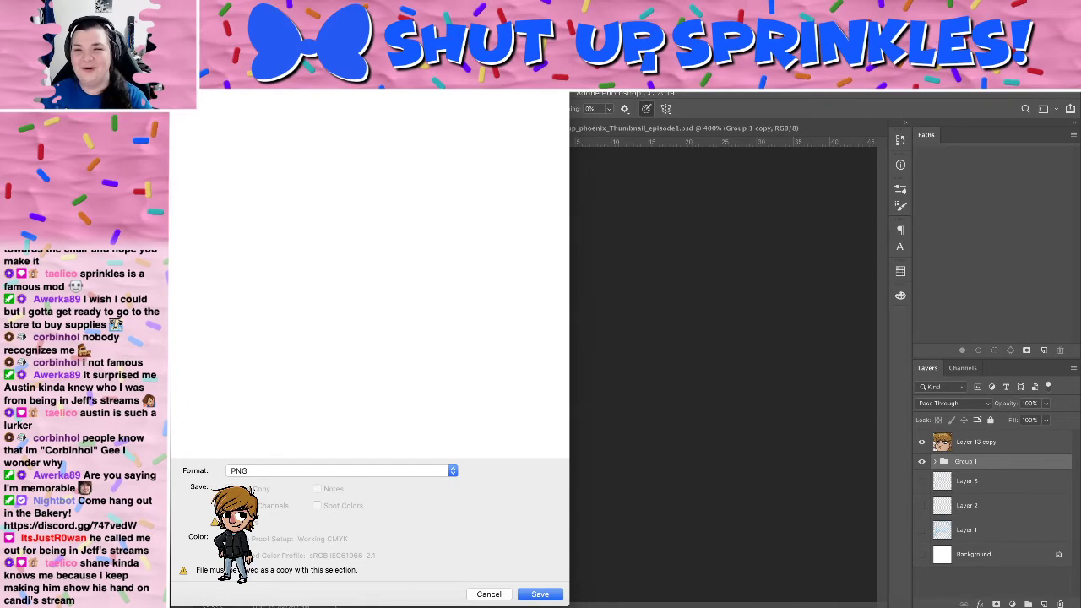
pyautogui.press('Return')
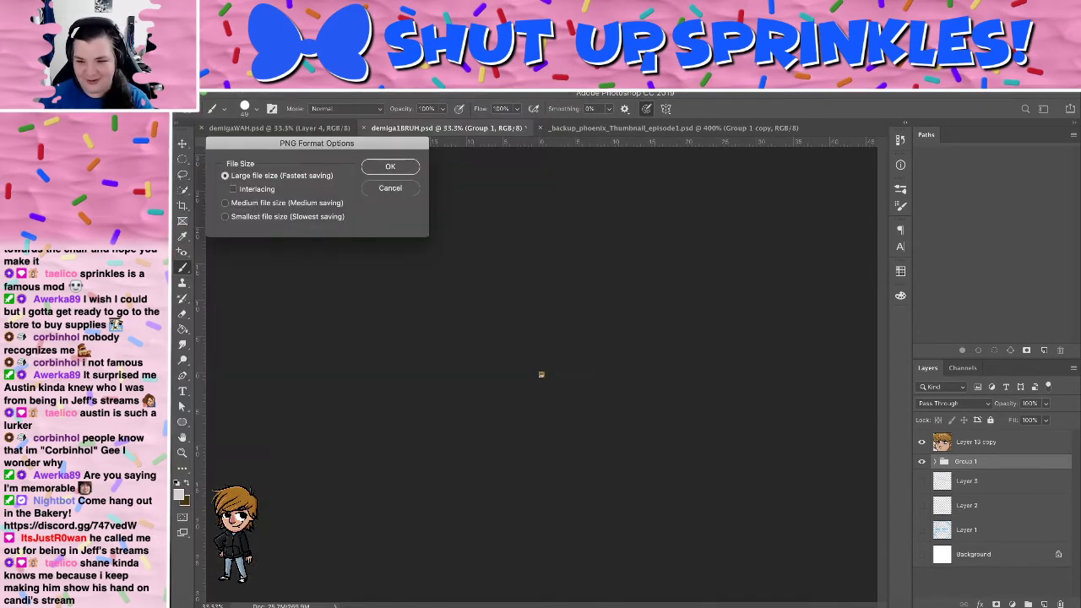
pyautogui.press('Return')
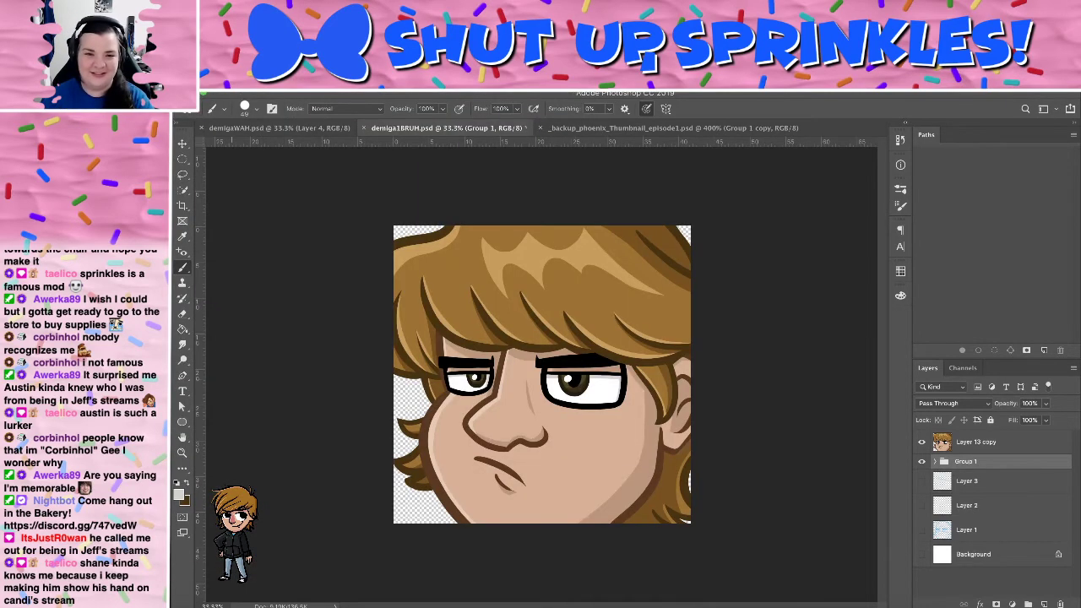
# Resize the full-size image to 28 × 28 pixels
pyautogui.hotkey('ctrl', 'alt', 'i')
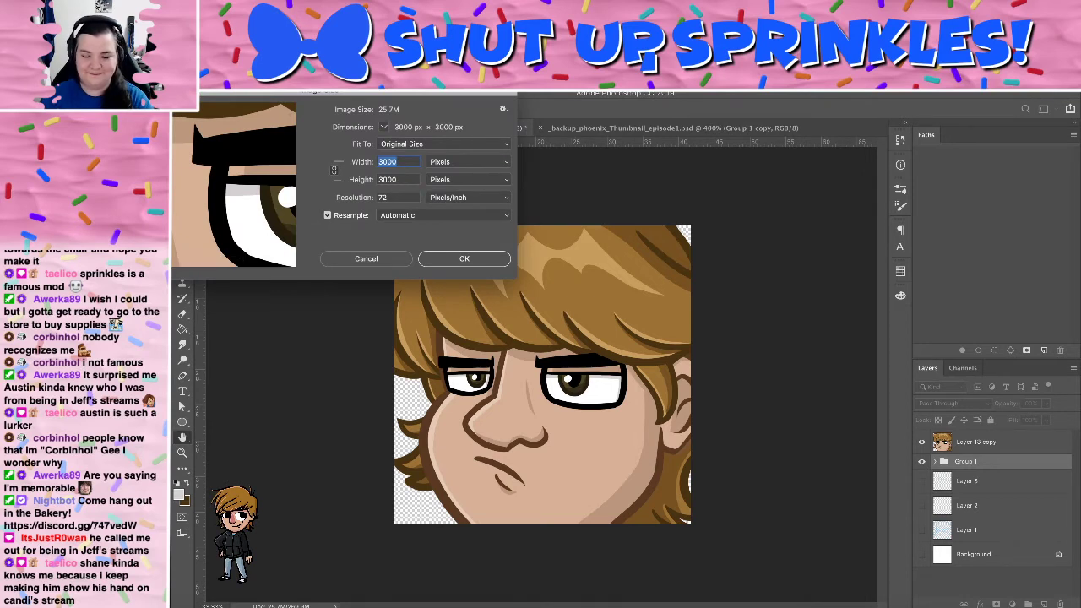
pyautogui.write('28')
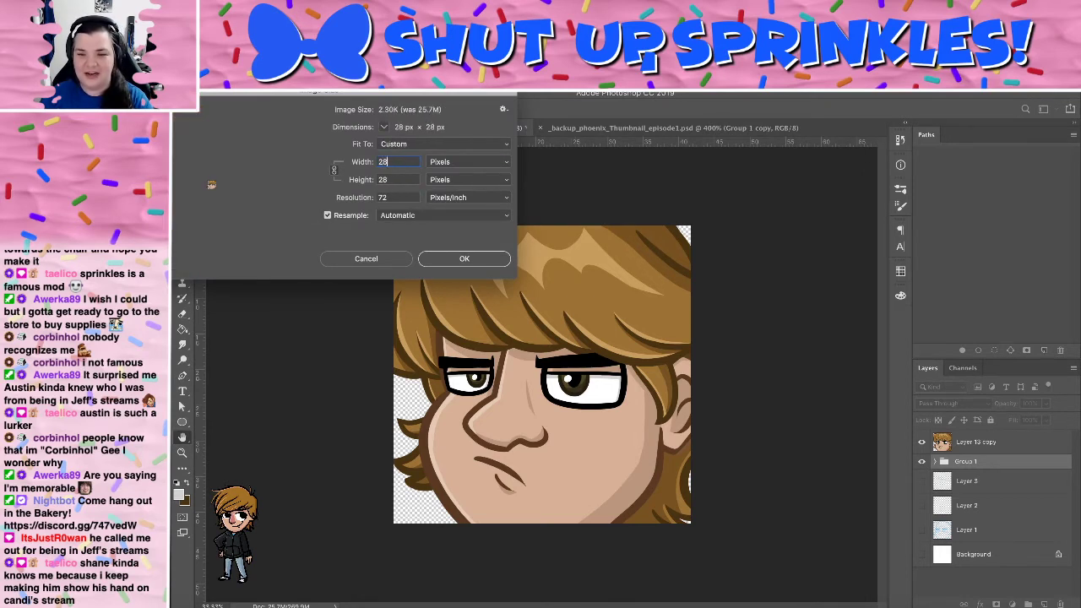
pyautogui.press('Return')
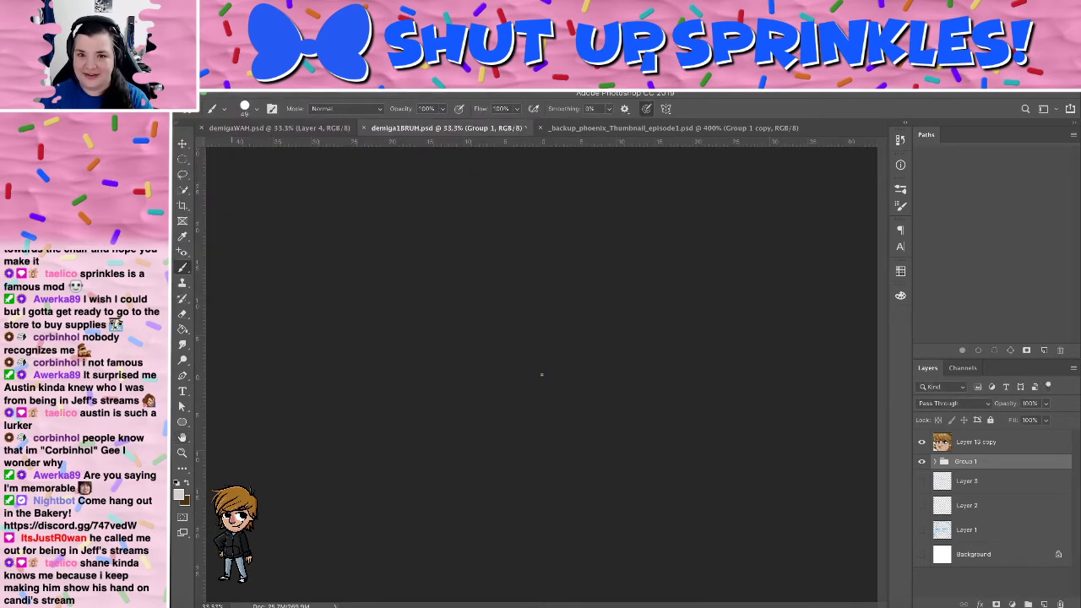
# Save the 28-pixel image as a PNG copy with the large file size option
pyautogui.press('super+shift+s')
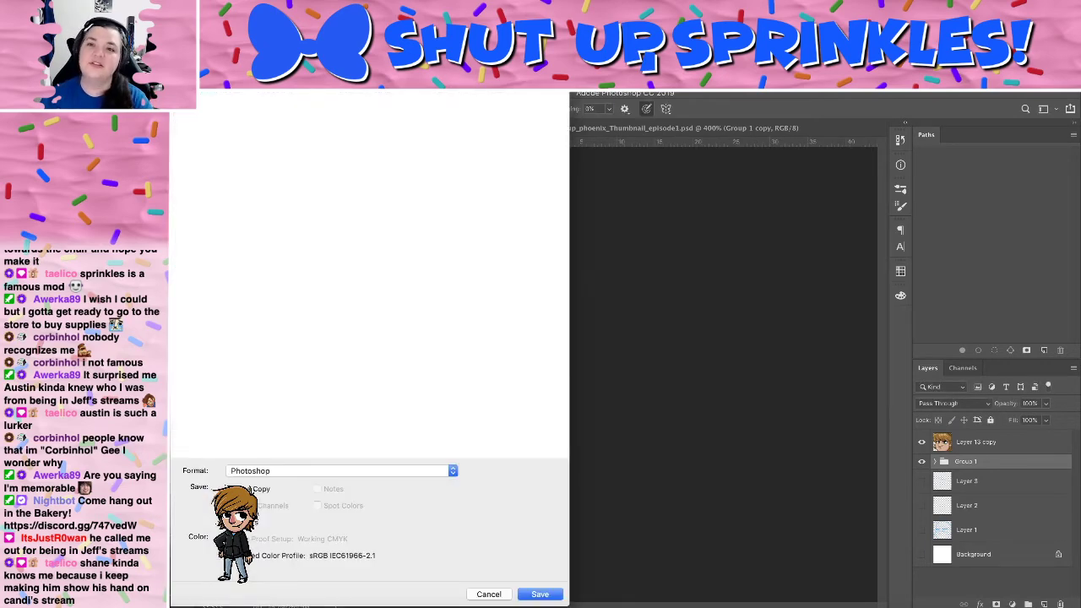
pyautogui.click(279, 477)
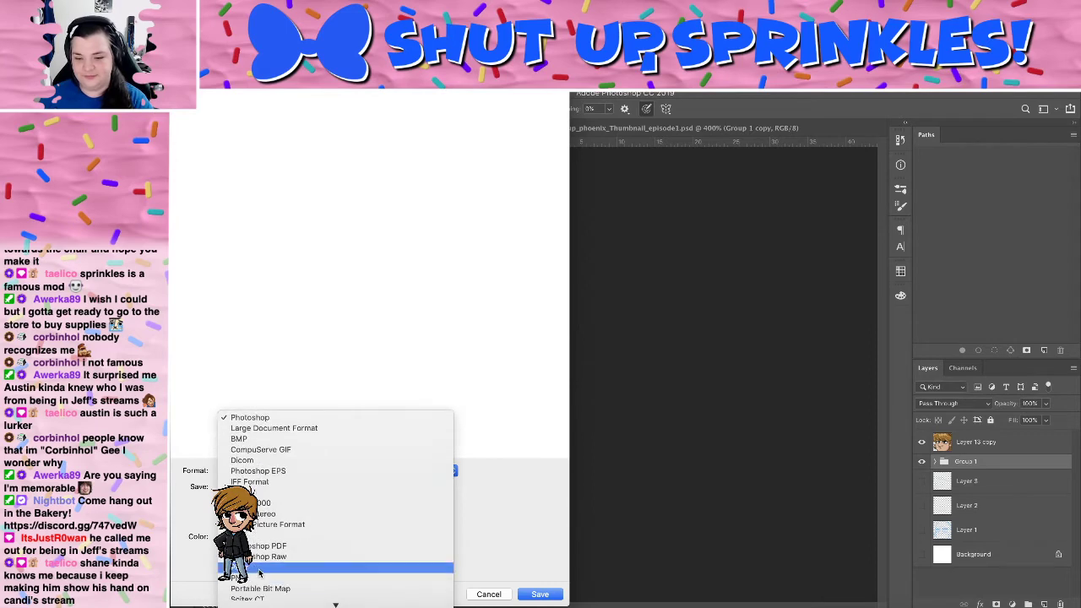
pyautogui.click(260, 577)
pyautogui.click(539, 594)
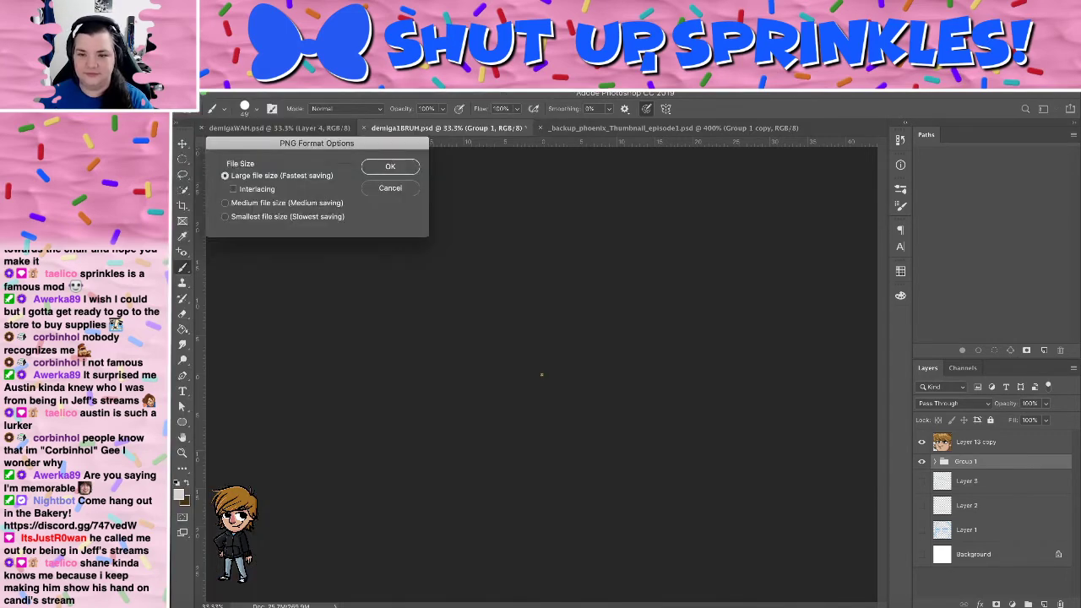
pyautogui.click(393, 164)
# Undo the 28-pixel resize and the layer grouping, then save and close demiga1BRUH.psd
pyautogui.press('super+z')
pyautogui.press('super+z')
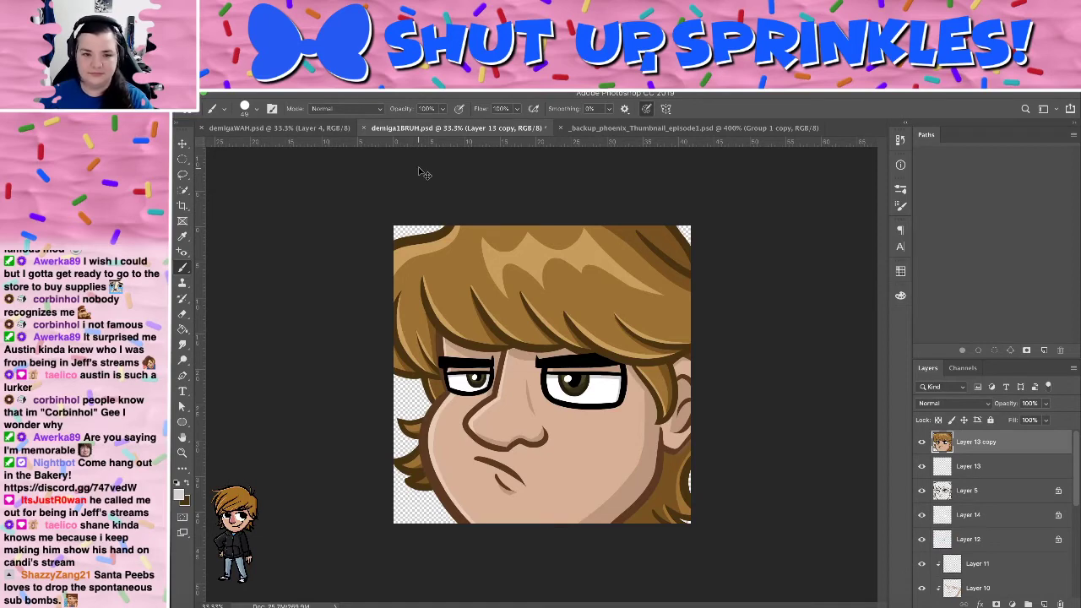
pyautogui.press('super+s')
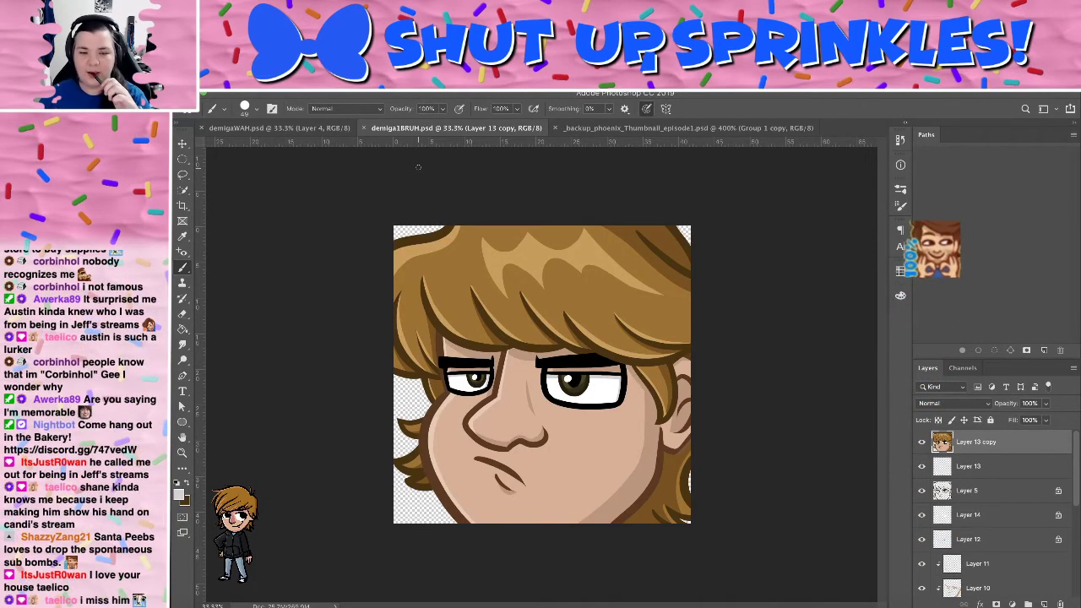
pyautogui.click(363, 128)
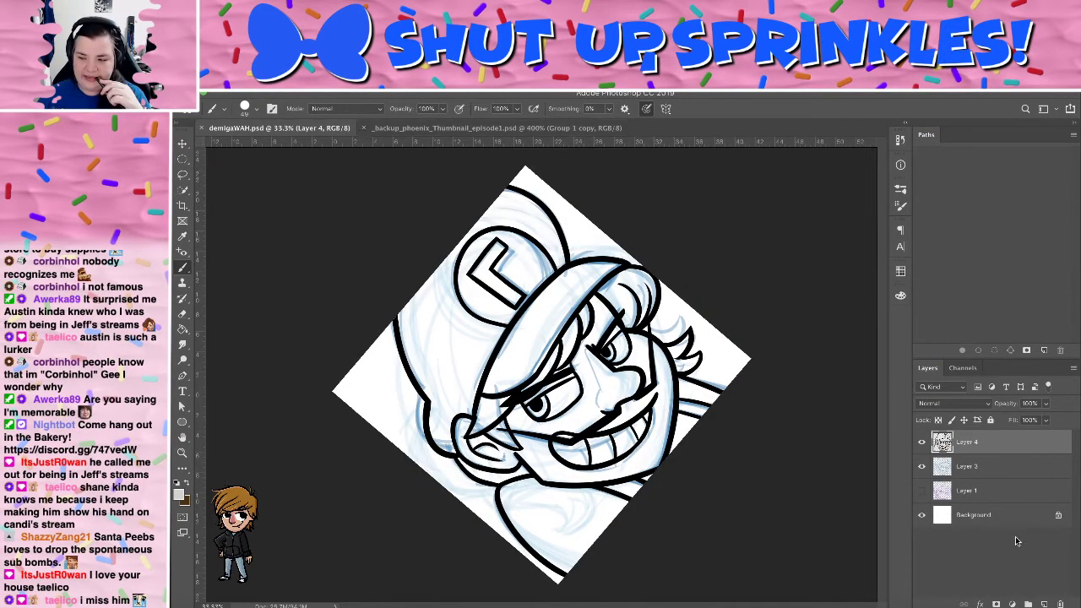
# Hide the blue sketch on Layer 3 of demigaWAH.psd and switch to the stream dashboard in the browser
pyautogui.click(921, 466)
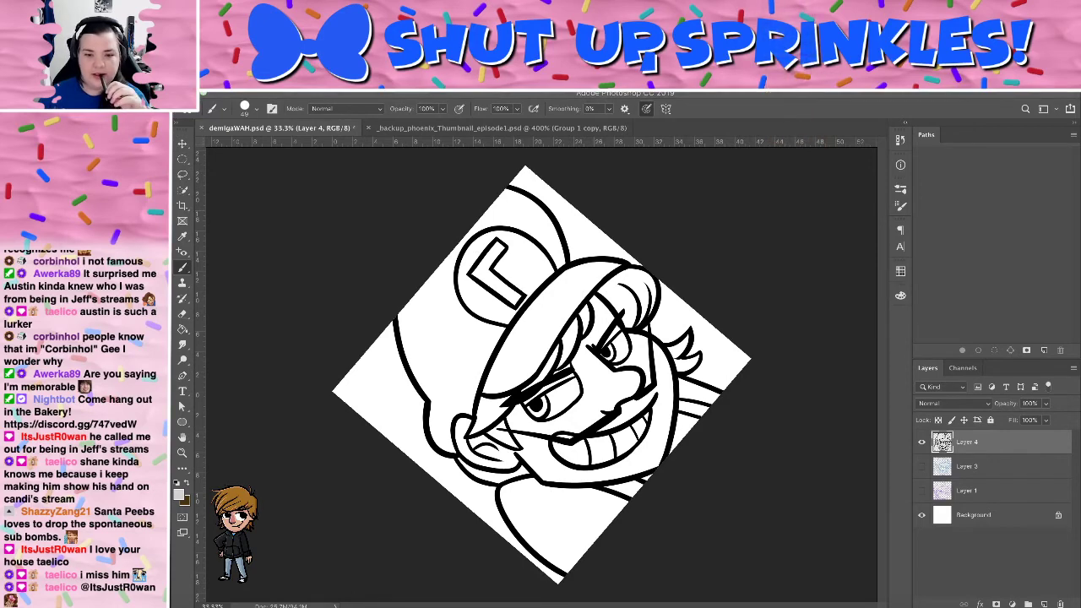
pyautogui.hotkey('alt', 'Tab')
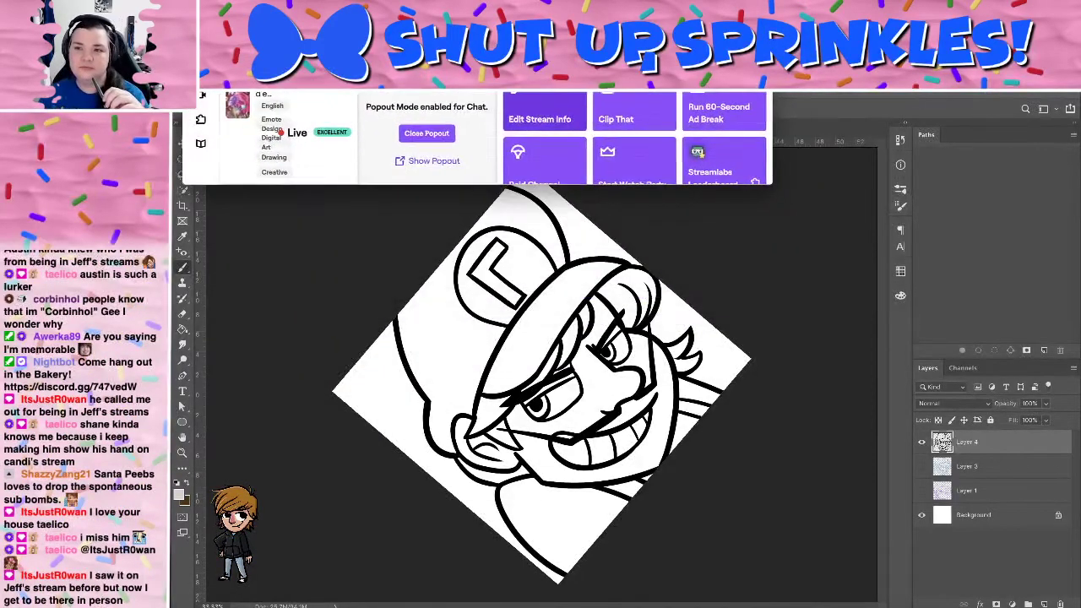
# Enlarge the browser window and bring up the live followed channels on Twitch in the other tab
pyautogui.moveTo(769, 188); pyautogui.dragTo(798, 437)
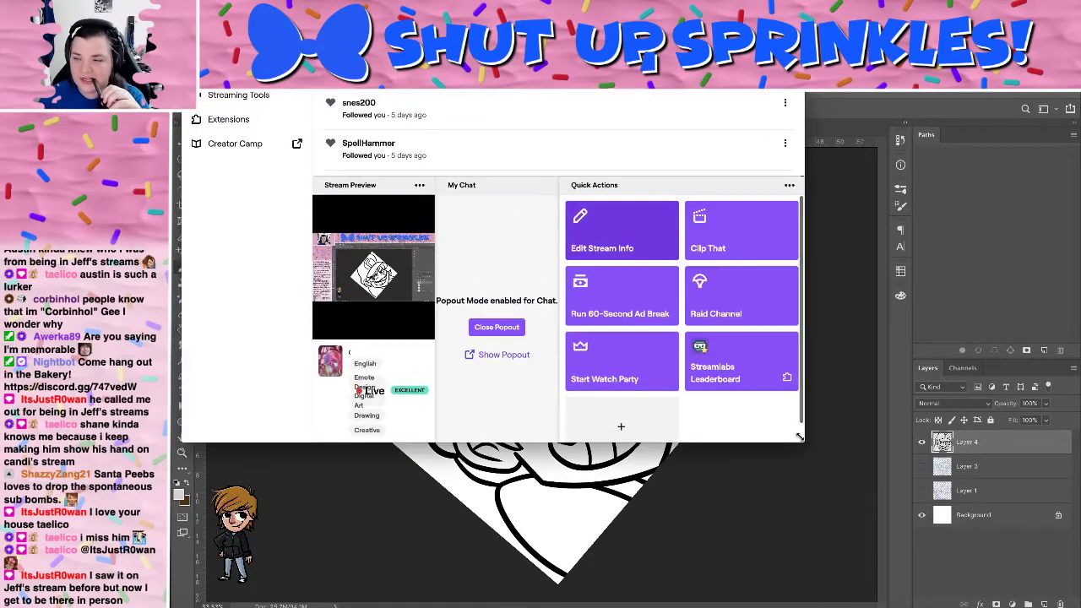
pyautogui.hotkey('ctrl', 'Tab')
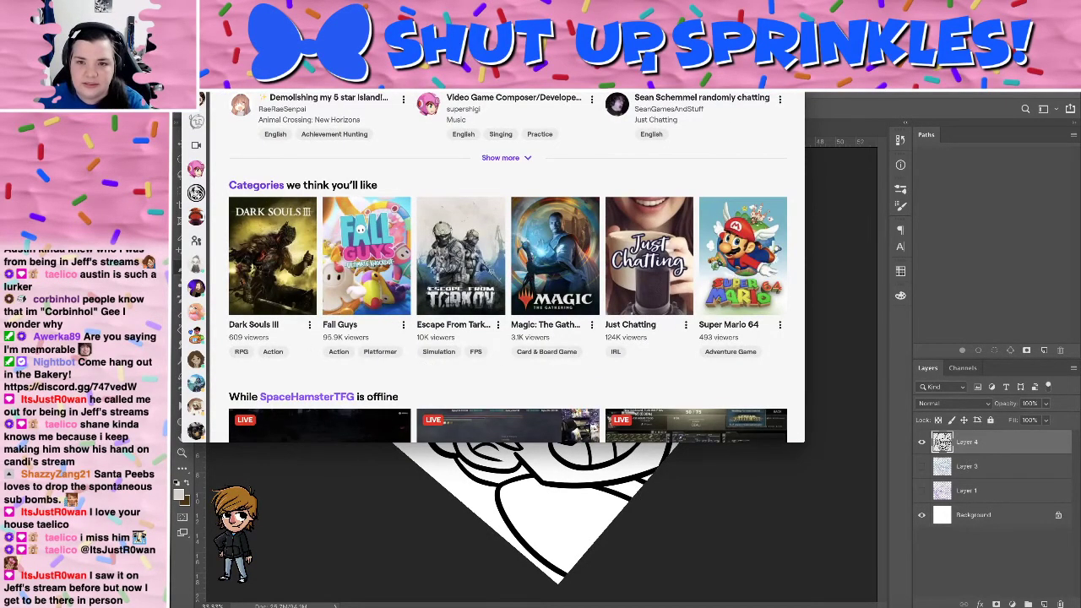
pyautogui.scroll(1, 196, 266)
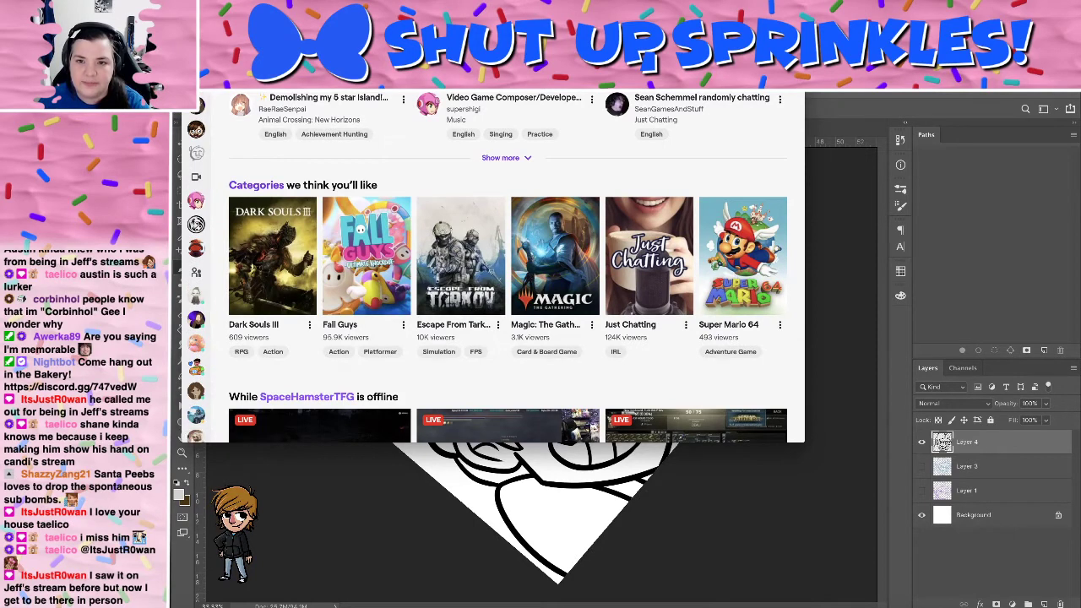
pyautogui.press('F5')
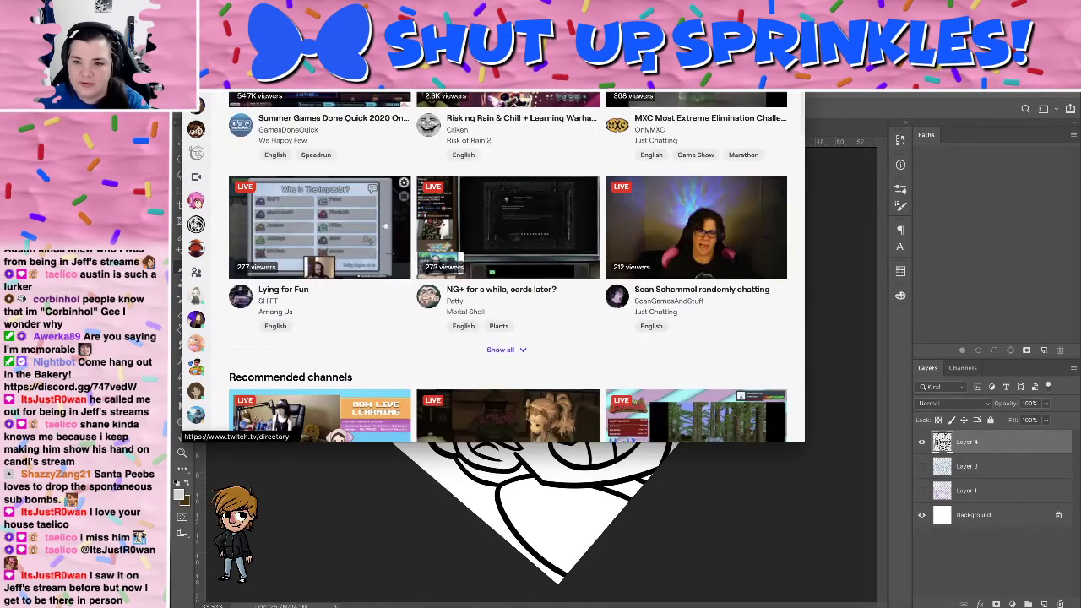
# Expand the full list of live followed channels and look through the streams down to its end
pyautogui.click(505, 349)
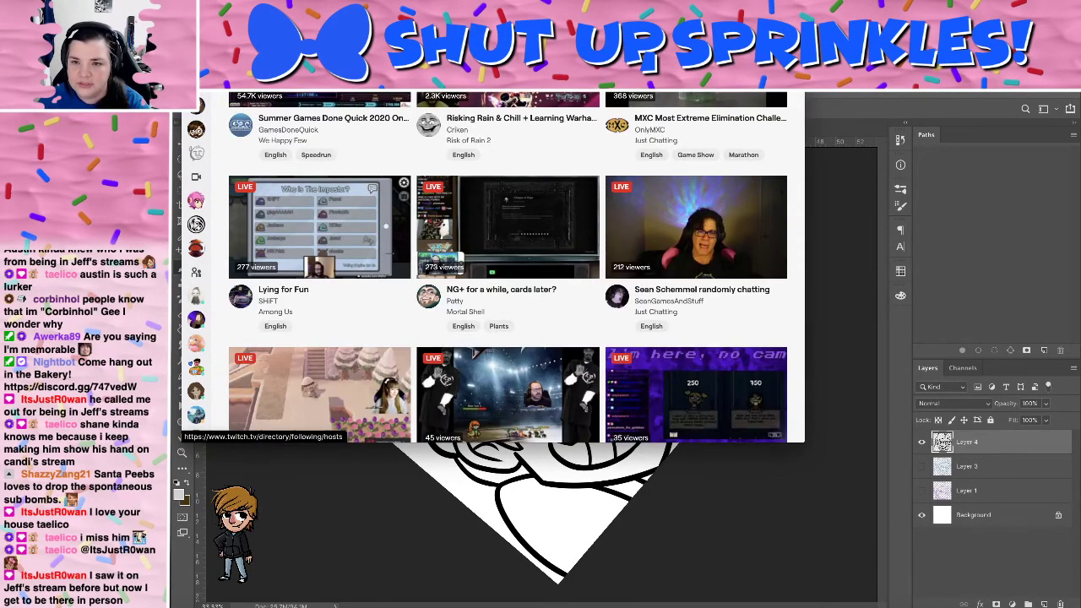
pyautogui.scroll(-1, 506, 267)
pyautogui.scroll(-4, 516, 268)
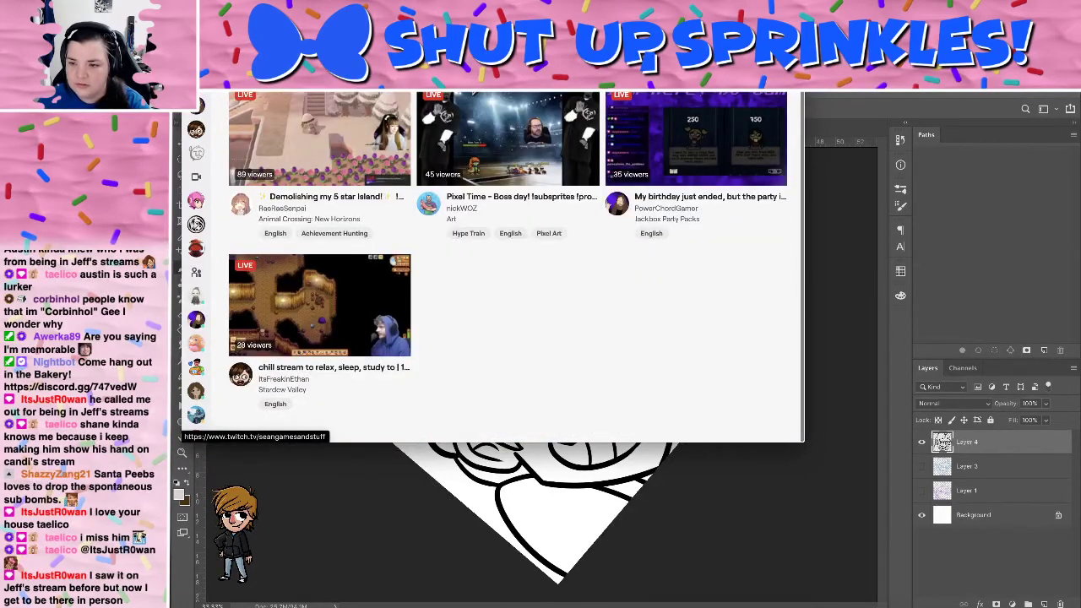
pyautogui.scroll(2, 516, 268)
pyautogui.scroll(-1, 516, 268)
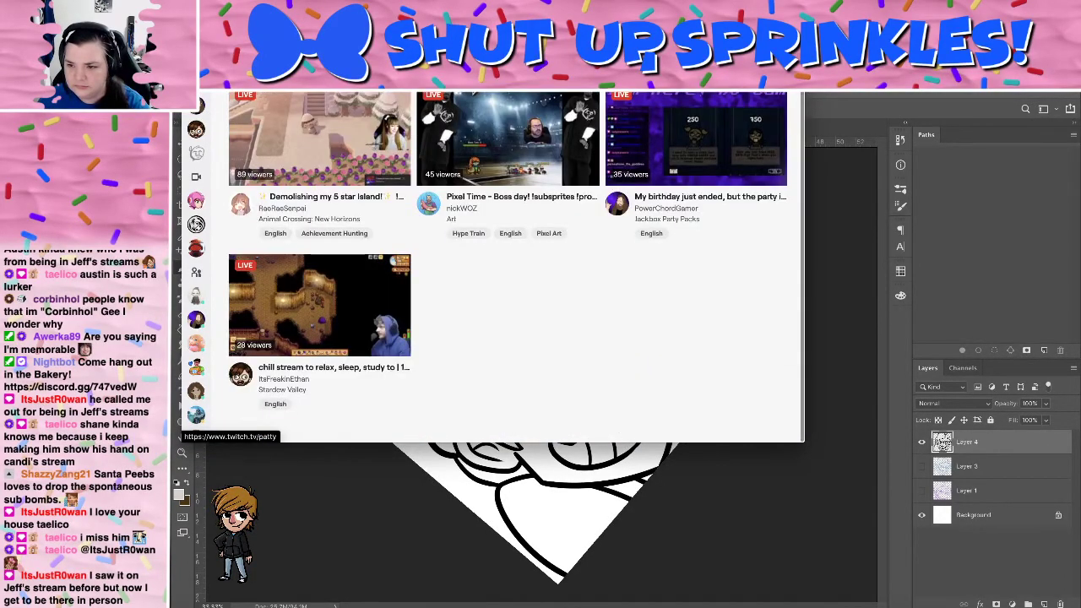